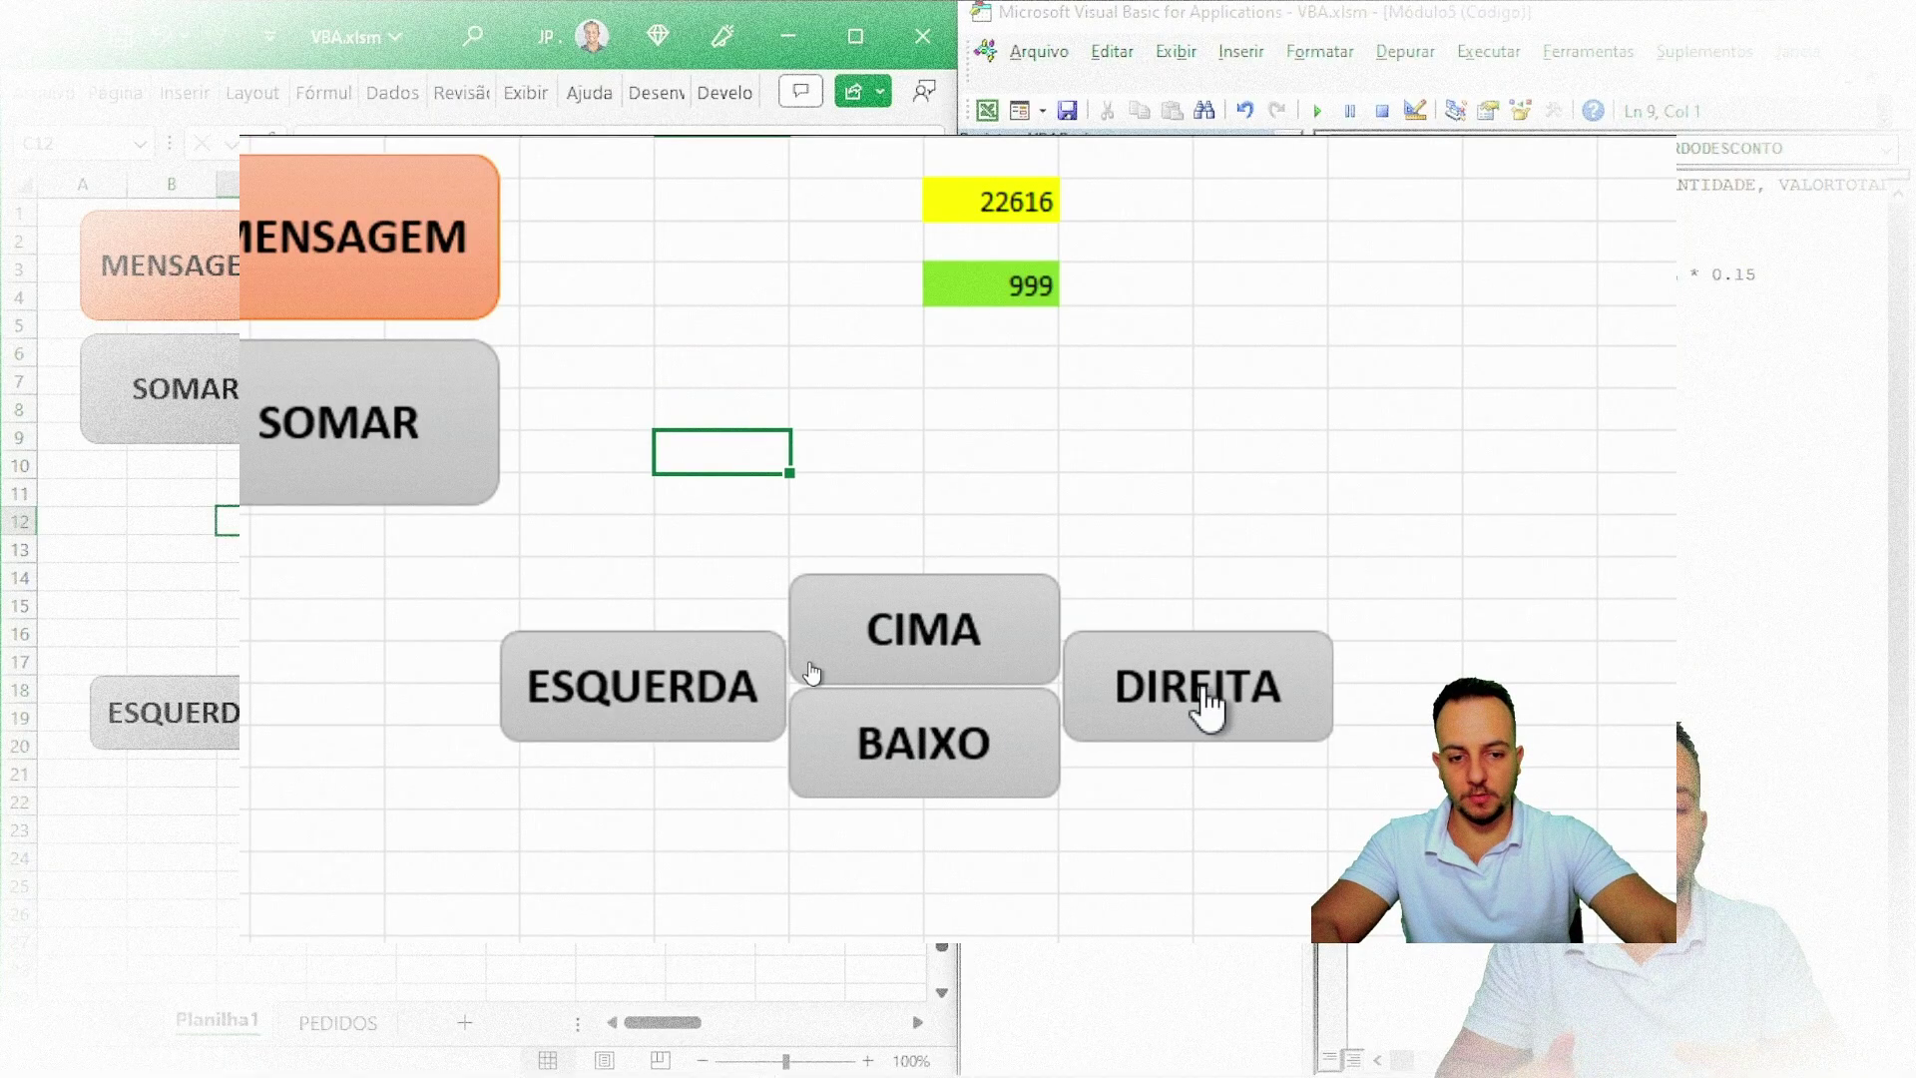
# - Run the arrow macros to move the selected cell right, then back left
pyautogui.click(1208, 703)
pyautogui.click(659, 680)
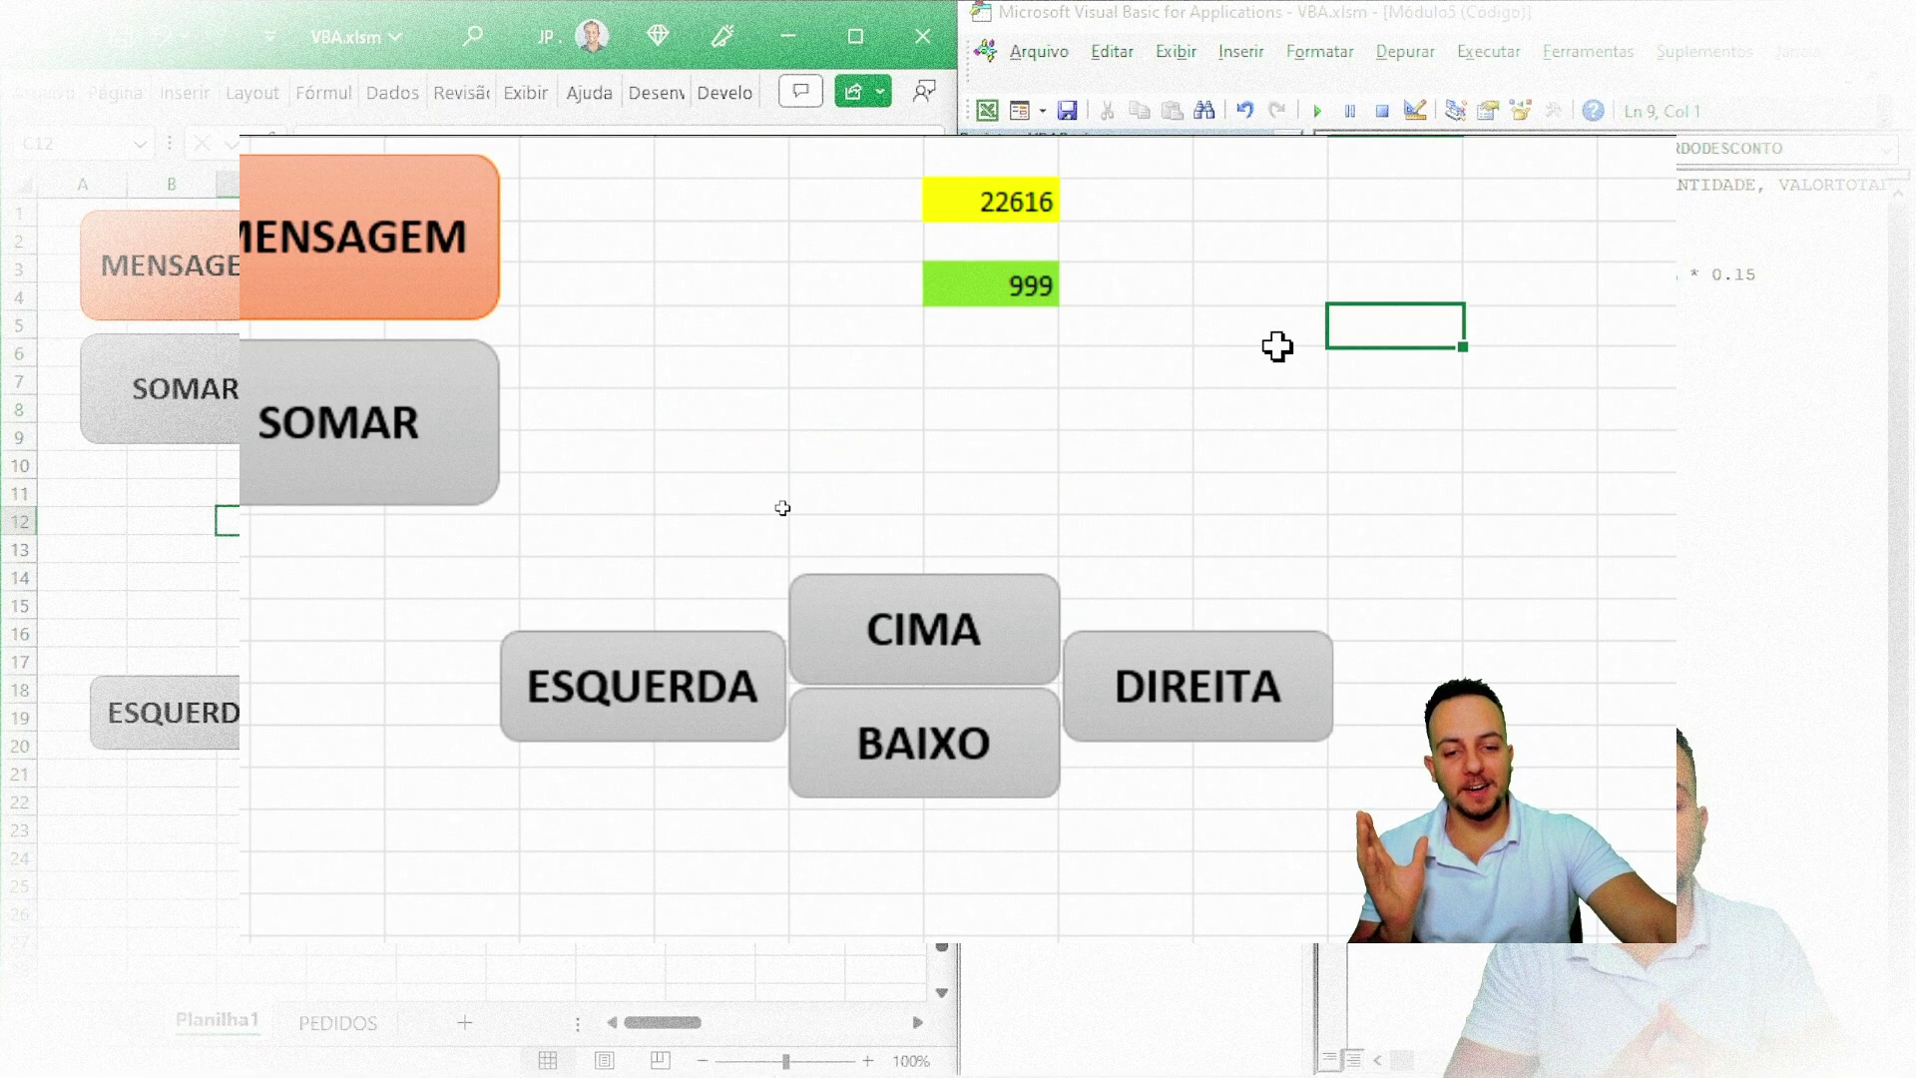
pyautogui.click(1229, 387)
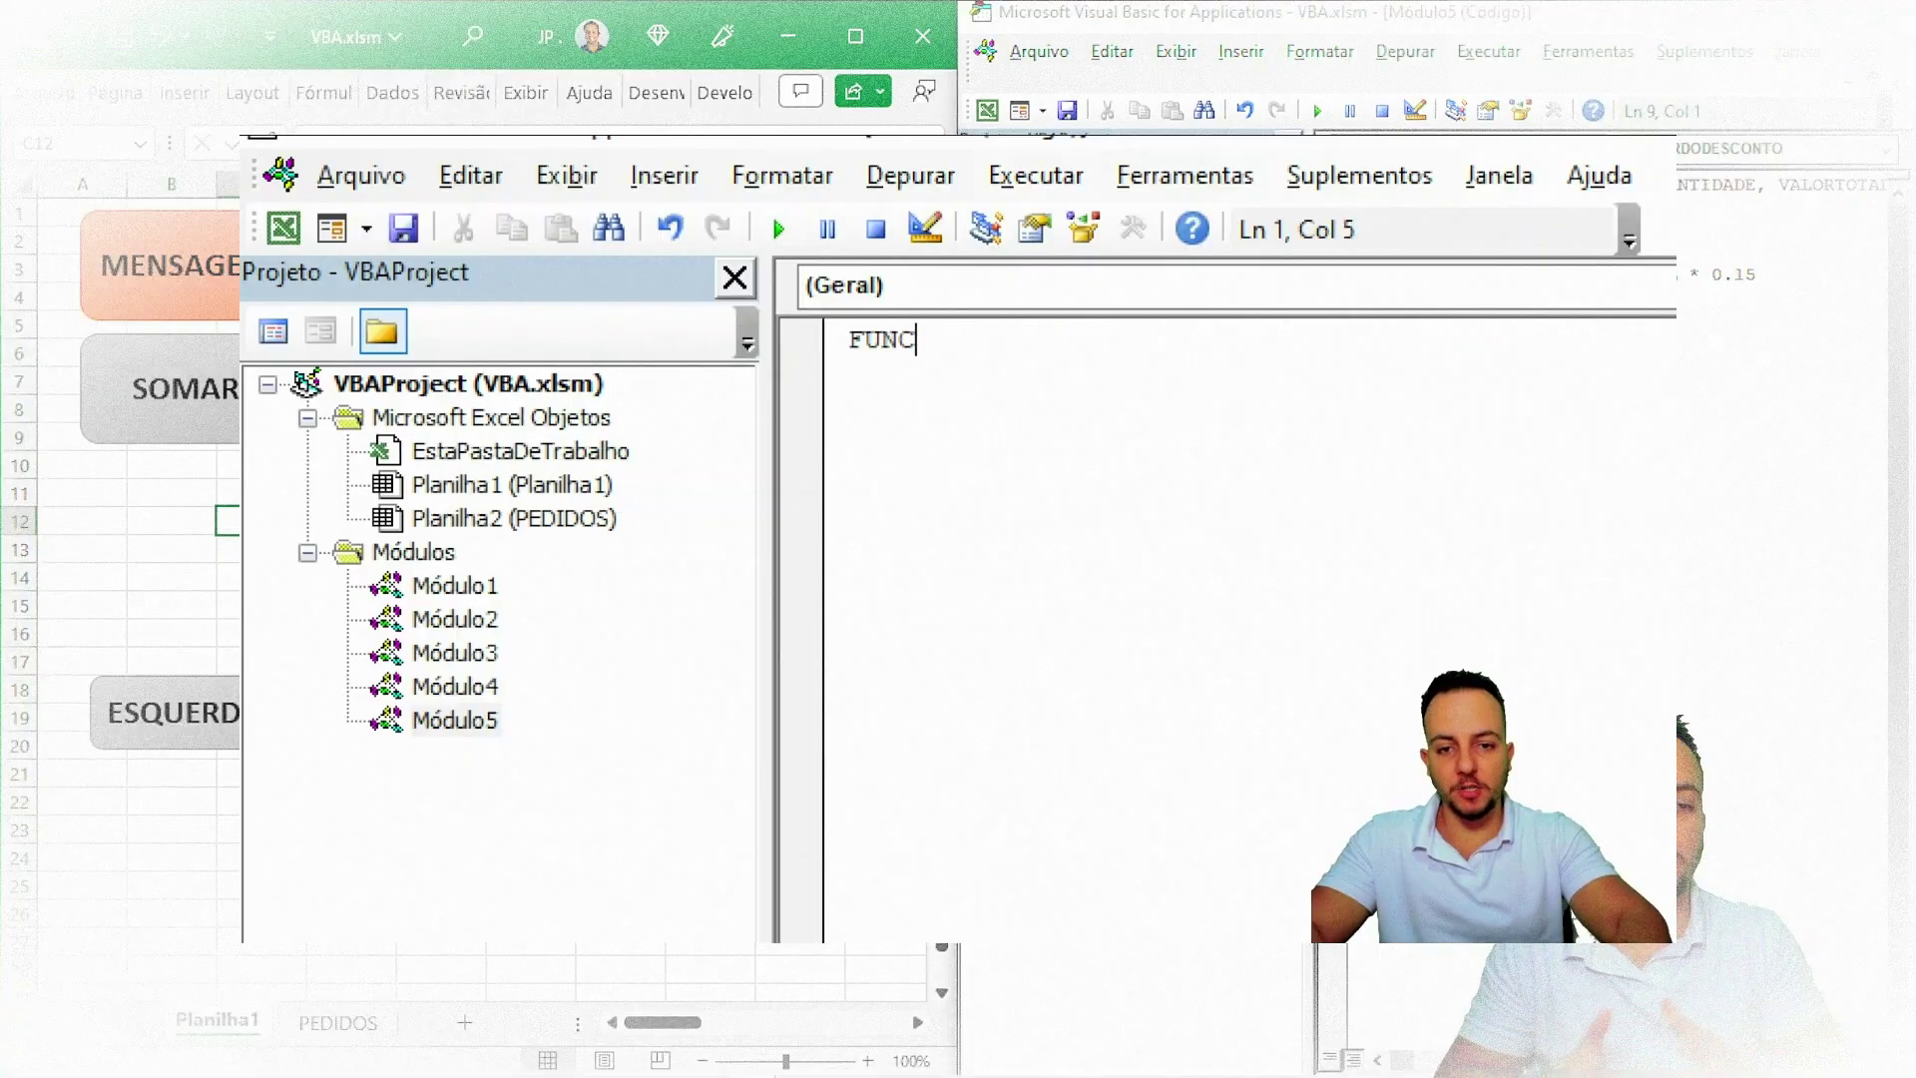
# - Write VALORDODESCONTO(QUANTIDADE, VALORTOTAL) returning VALORTOTAL * 0.15 when QUANTIDADE >= 20, with an Else branch
pyautogui.write('ODESCONTO(QUANTIDADE, V')
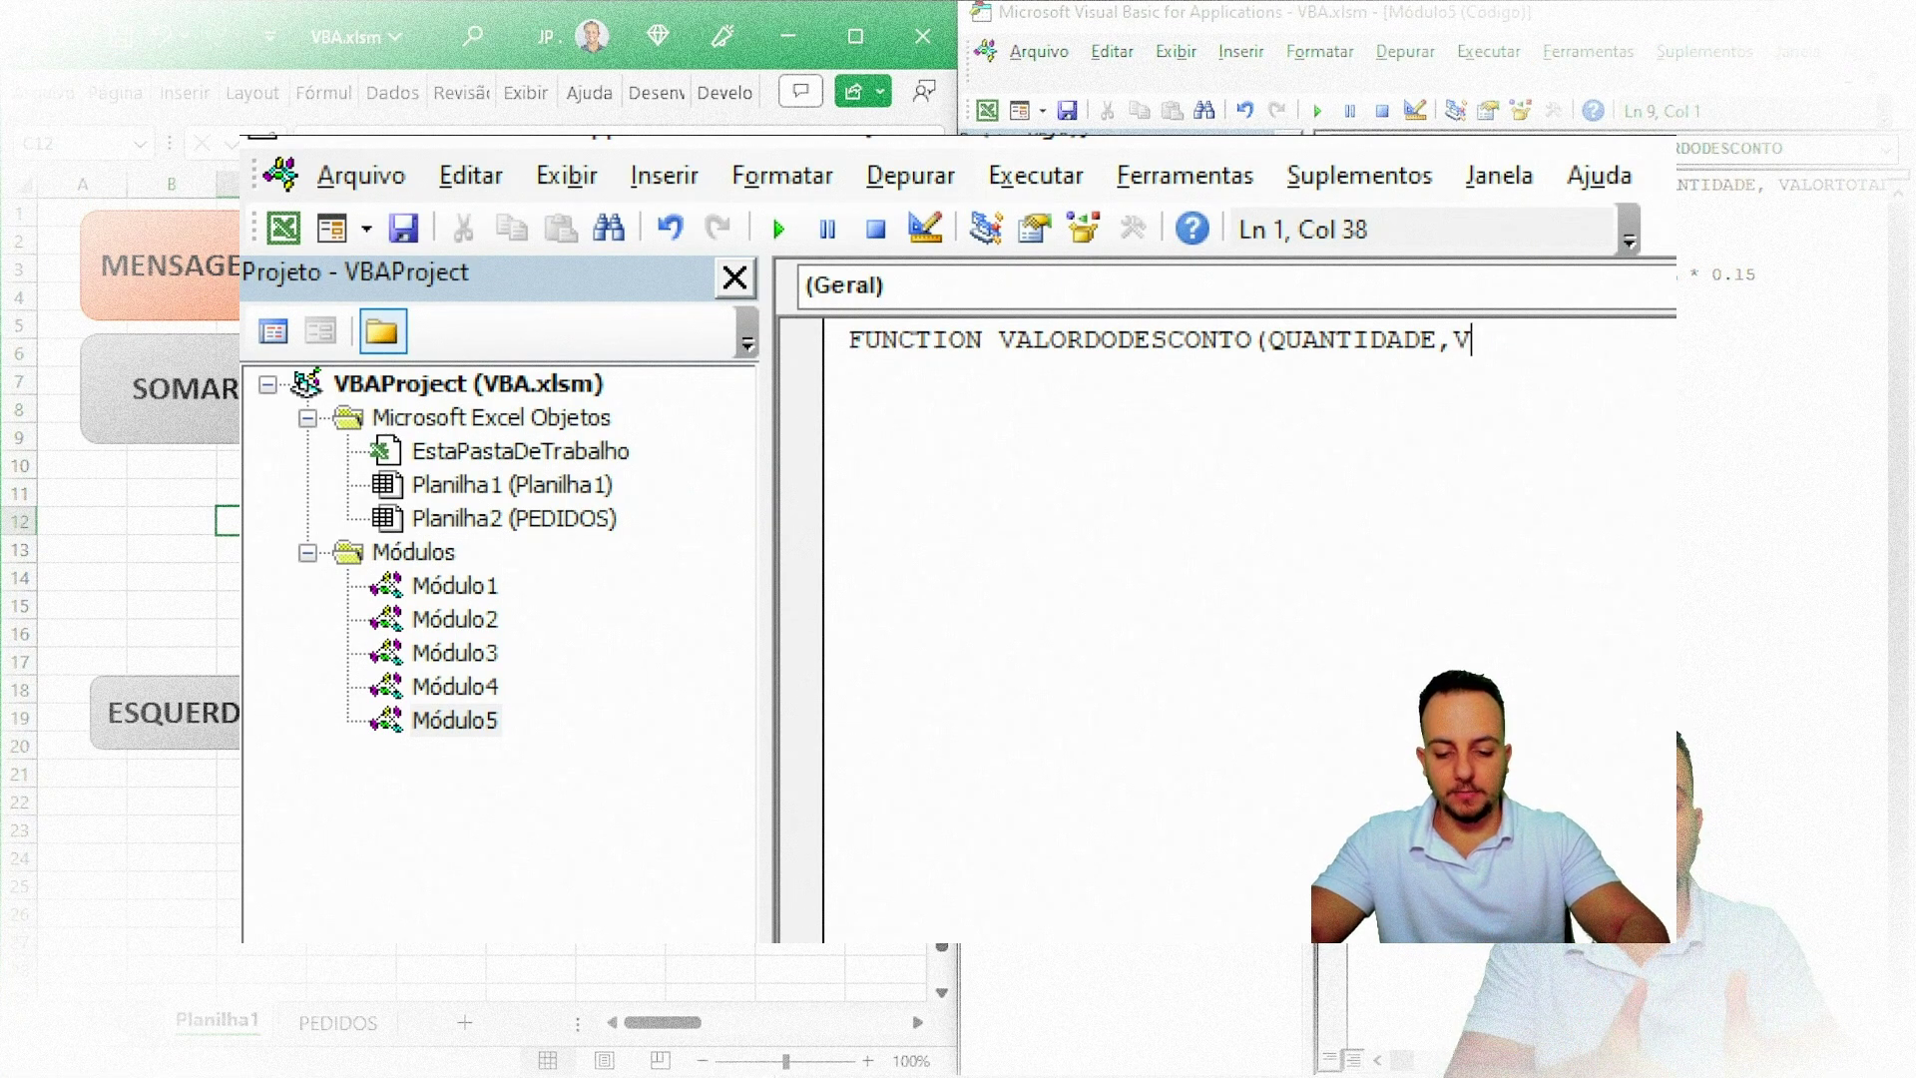
pyautogui.write('ALORTOTAL)')
pyautogui.press('Return')
pyautogui.press('Return')
pyautogui.write('IF QUANTIDADE >= 20 Then')
pyautogui.press('Return')
pyautogui.press('Return')
pyautogui.write('VALORDODESC')
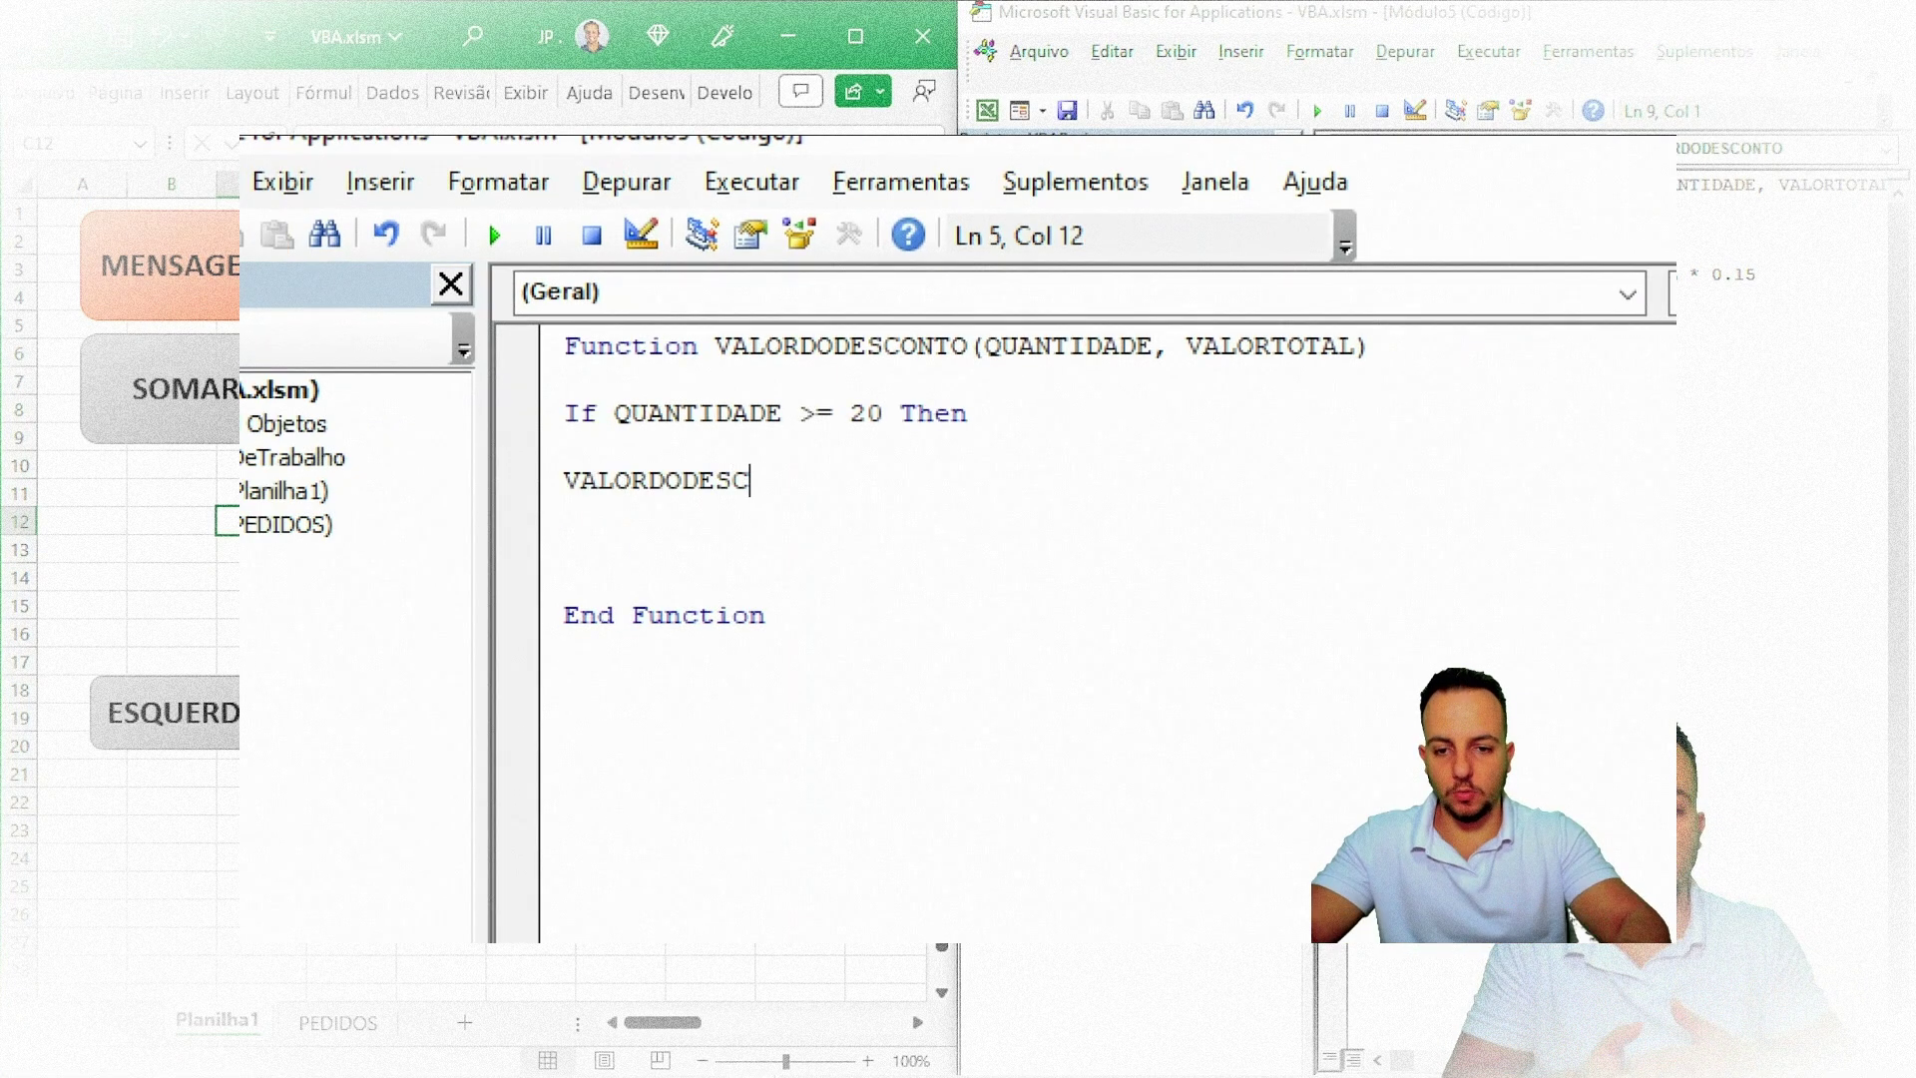
pyautogui.write('ONTO = VALORTOTAL * 0.15')
pyautogui.press('Return')
pyautogui.press('Return')
pyautogui.write('Else')
pyautogui.press('Return')
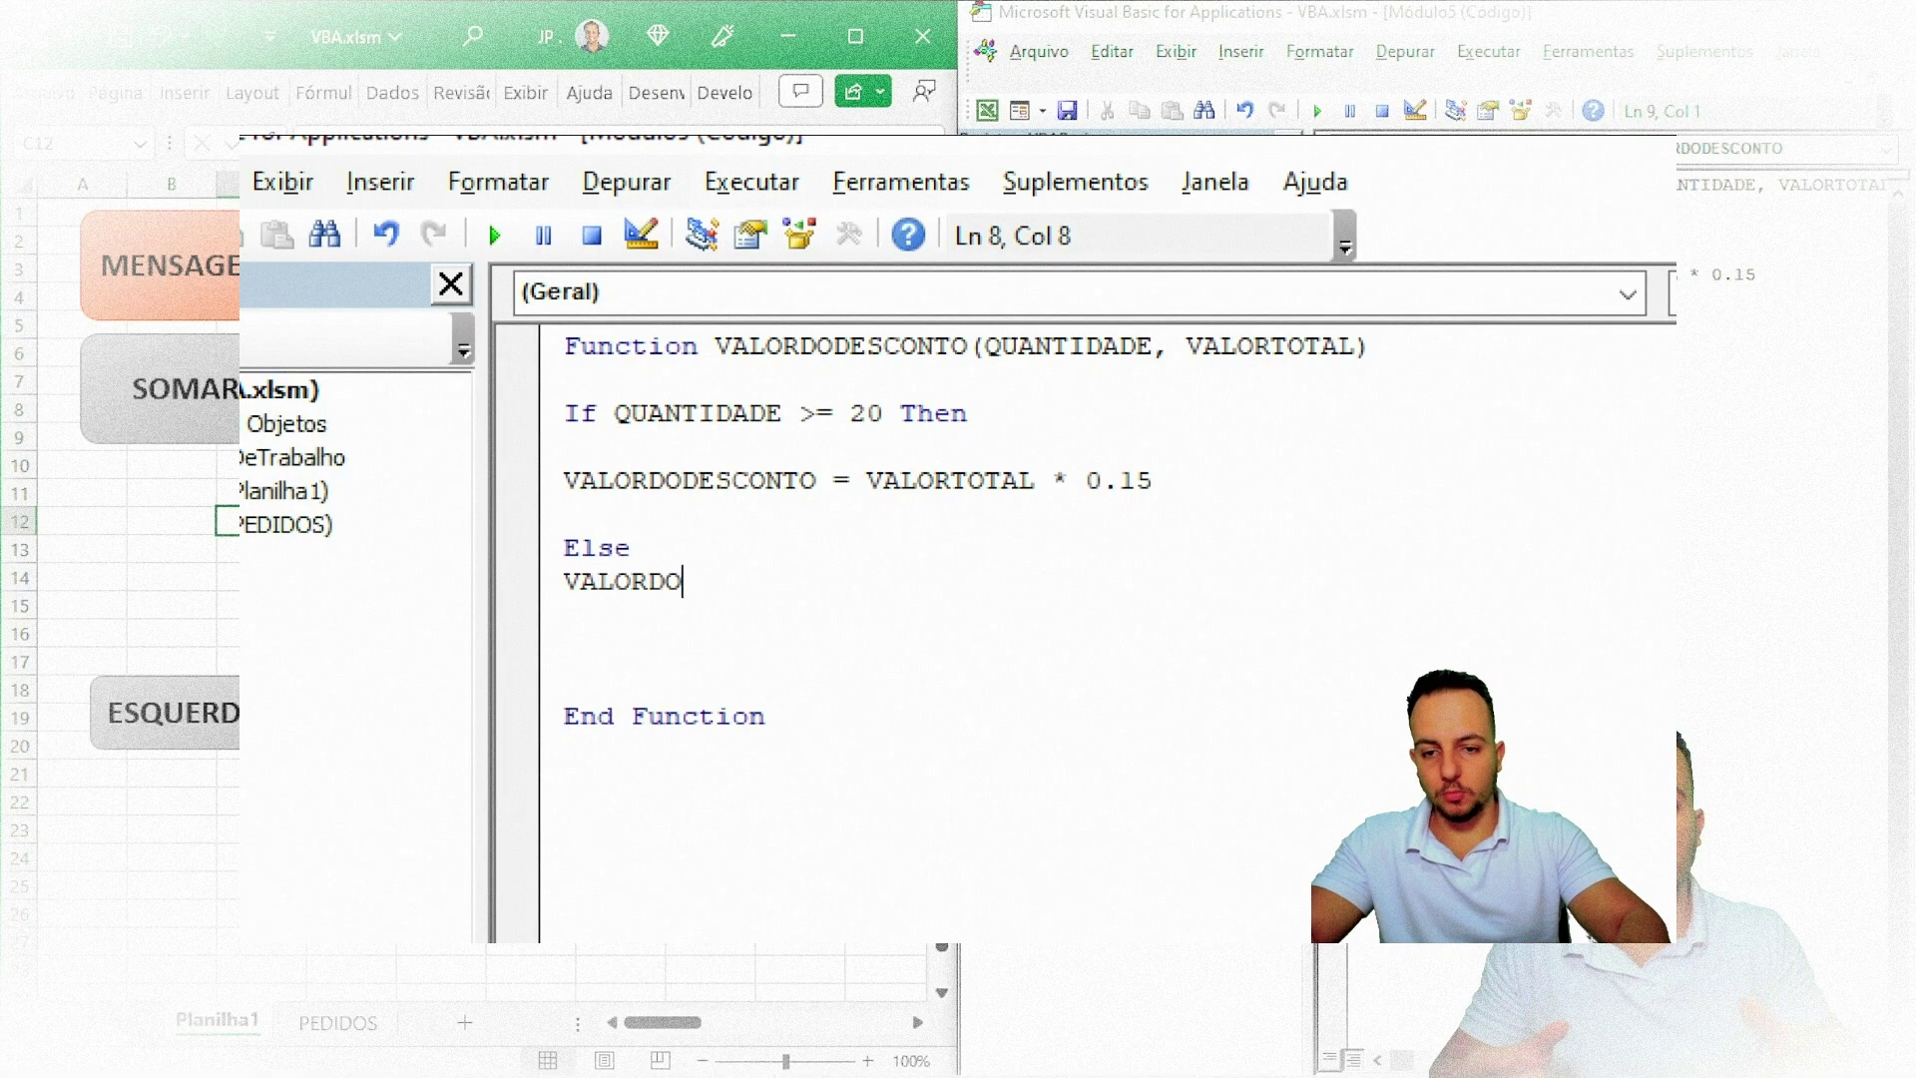
# - Enter =VALORDODESCONTO(C2;D2) in E2 and fill it down the DESCONTO column
pyautogui.write('VALOR')
pyautogui.click(943, 530)
pyautogui.doubleClick(919, 529)
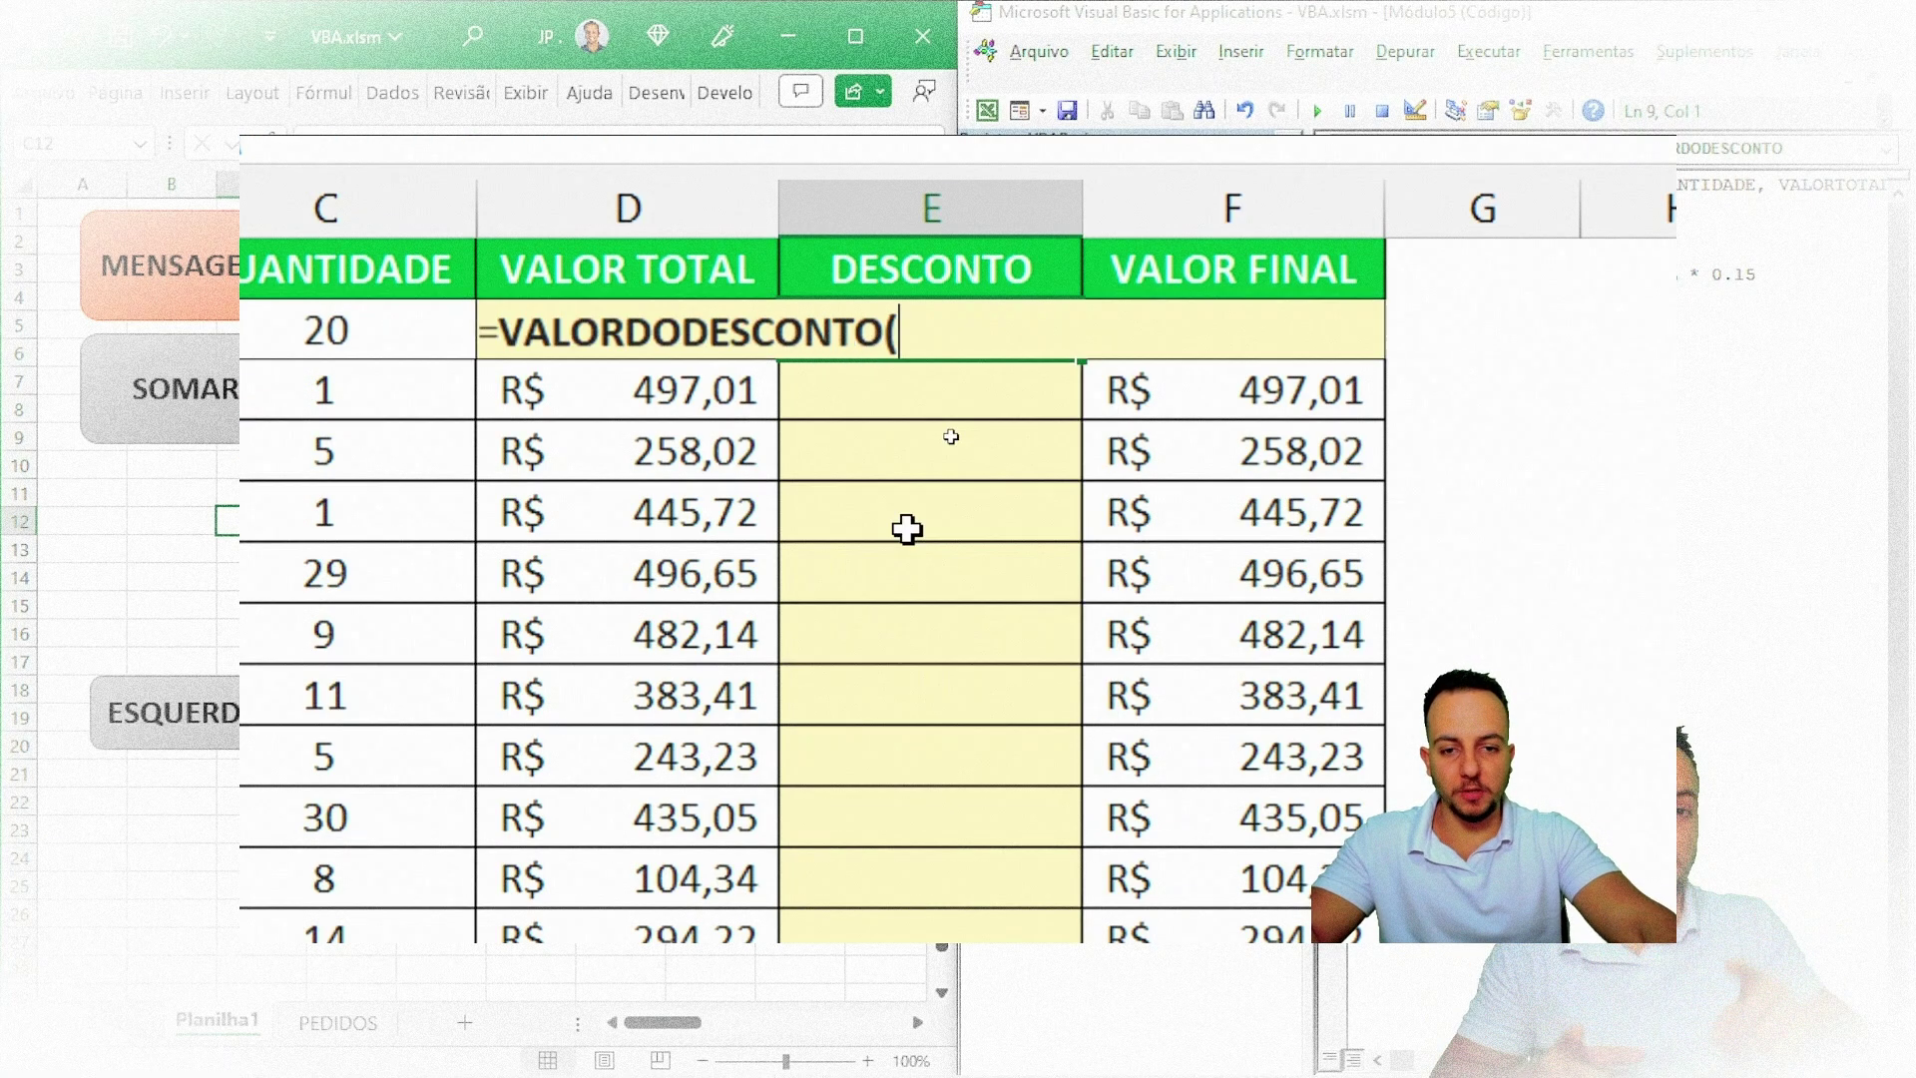
pyautogui.hotkey('ctrl', 'a')
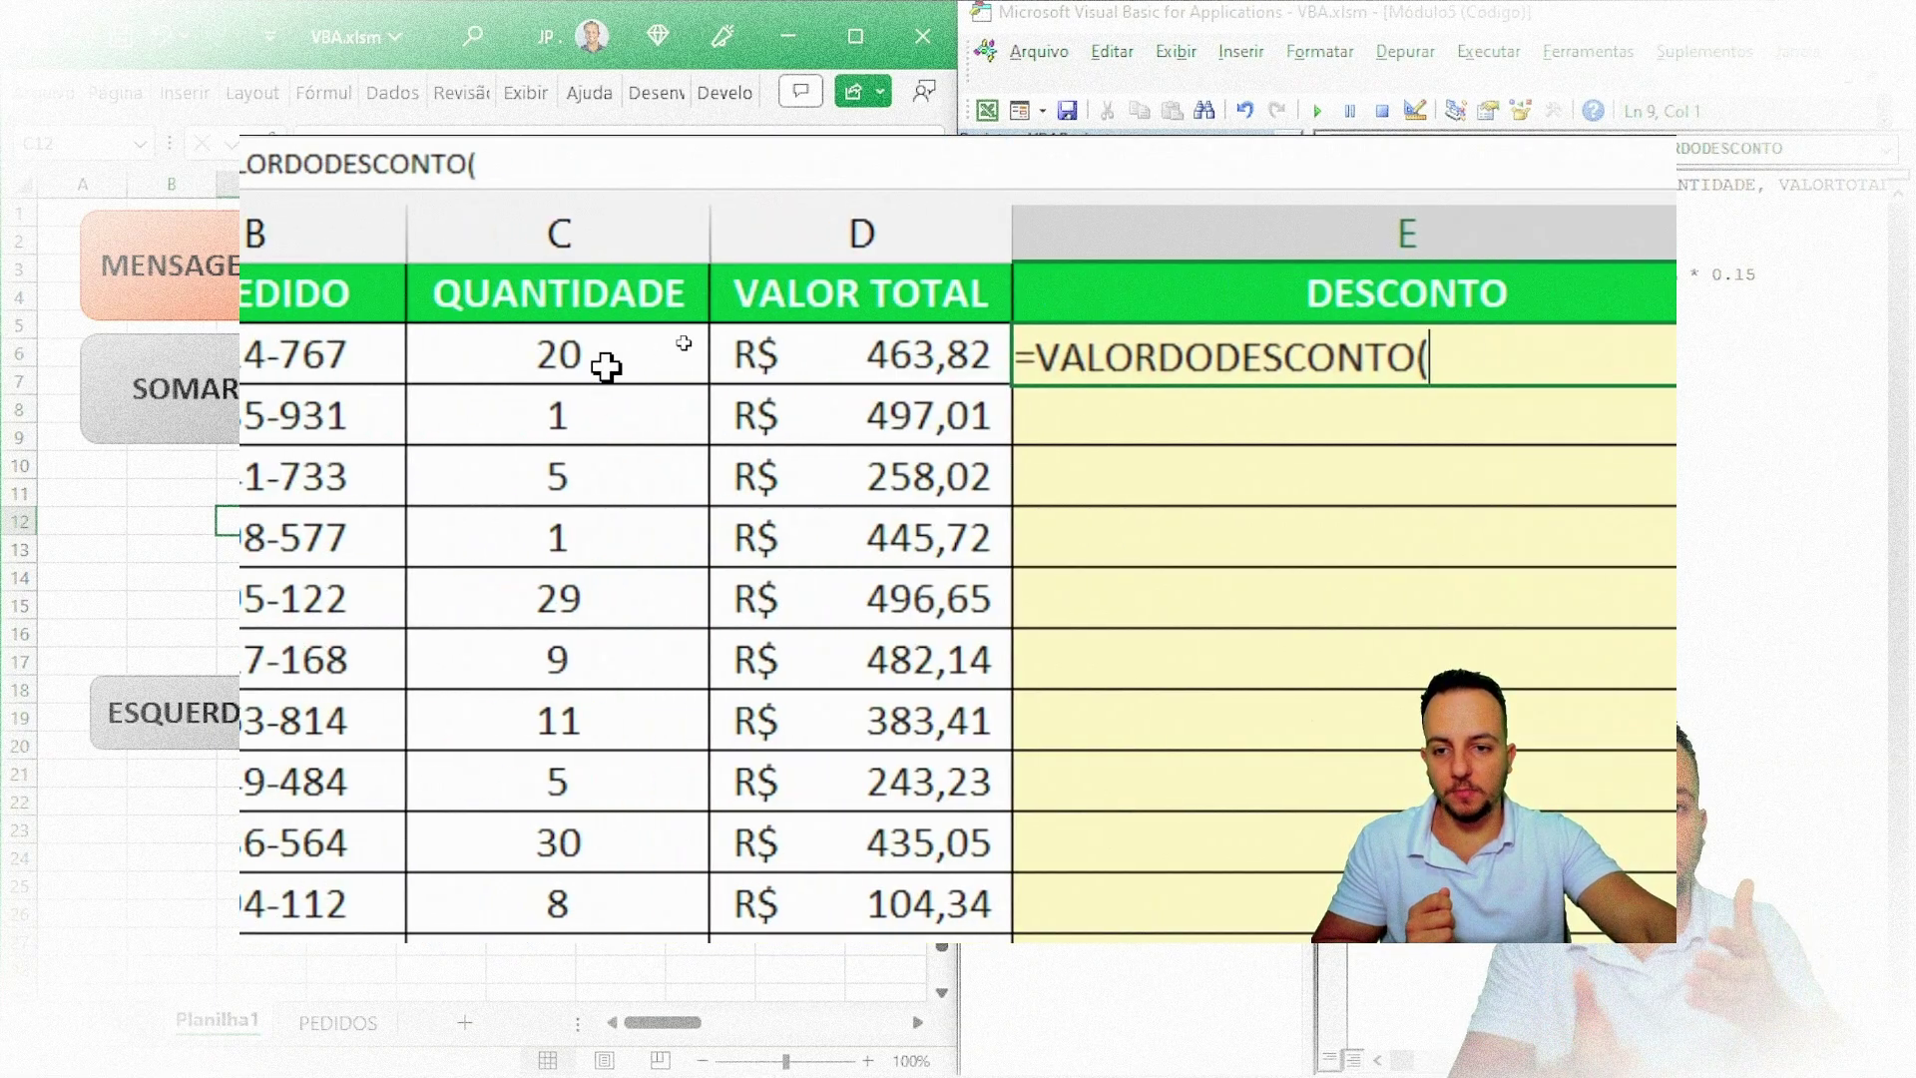
pyautogui.click(519, 354)
pyautogui.write(';')
pyautogui.click(758, 354)
pyautogui.press('Return')
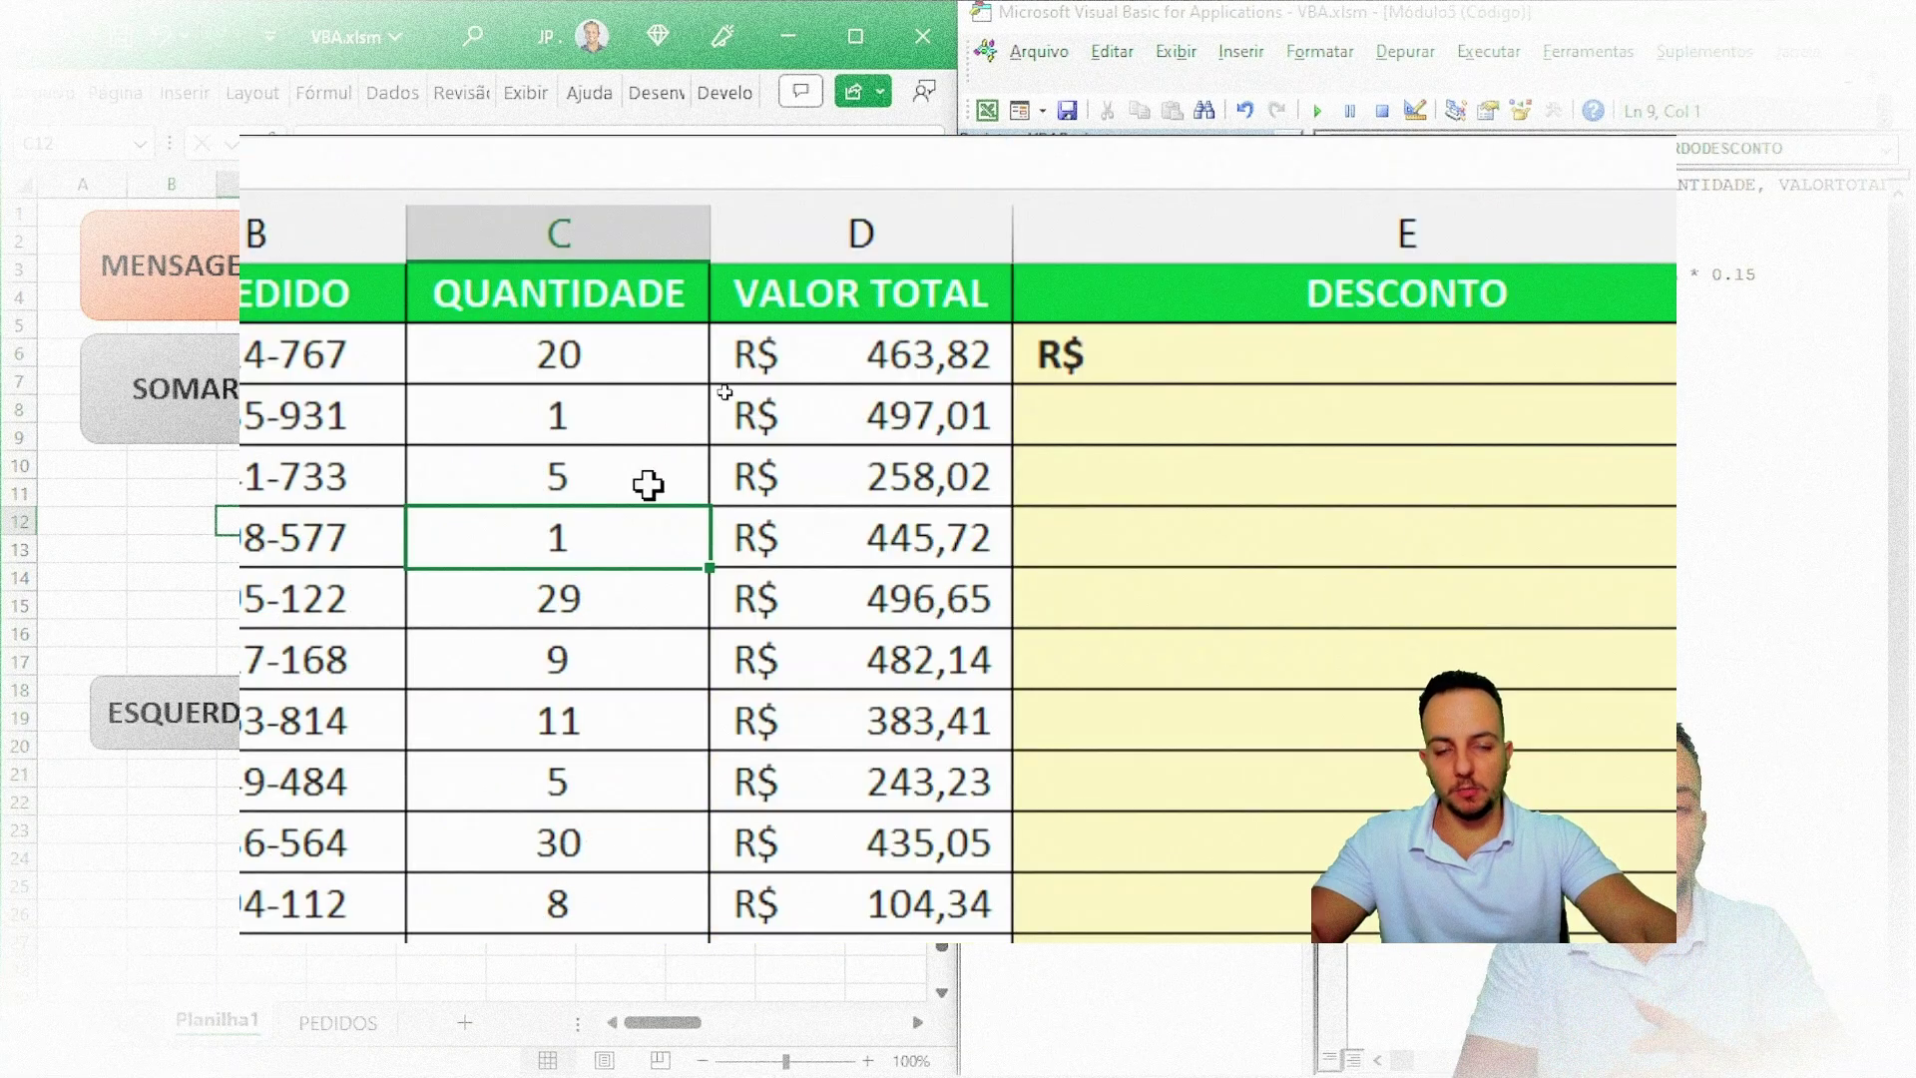
pyautogui.click(1317, 349)
pyautogui.moveTo(1353, 392); pyautogui.dragTo(1377, 659)
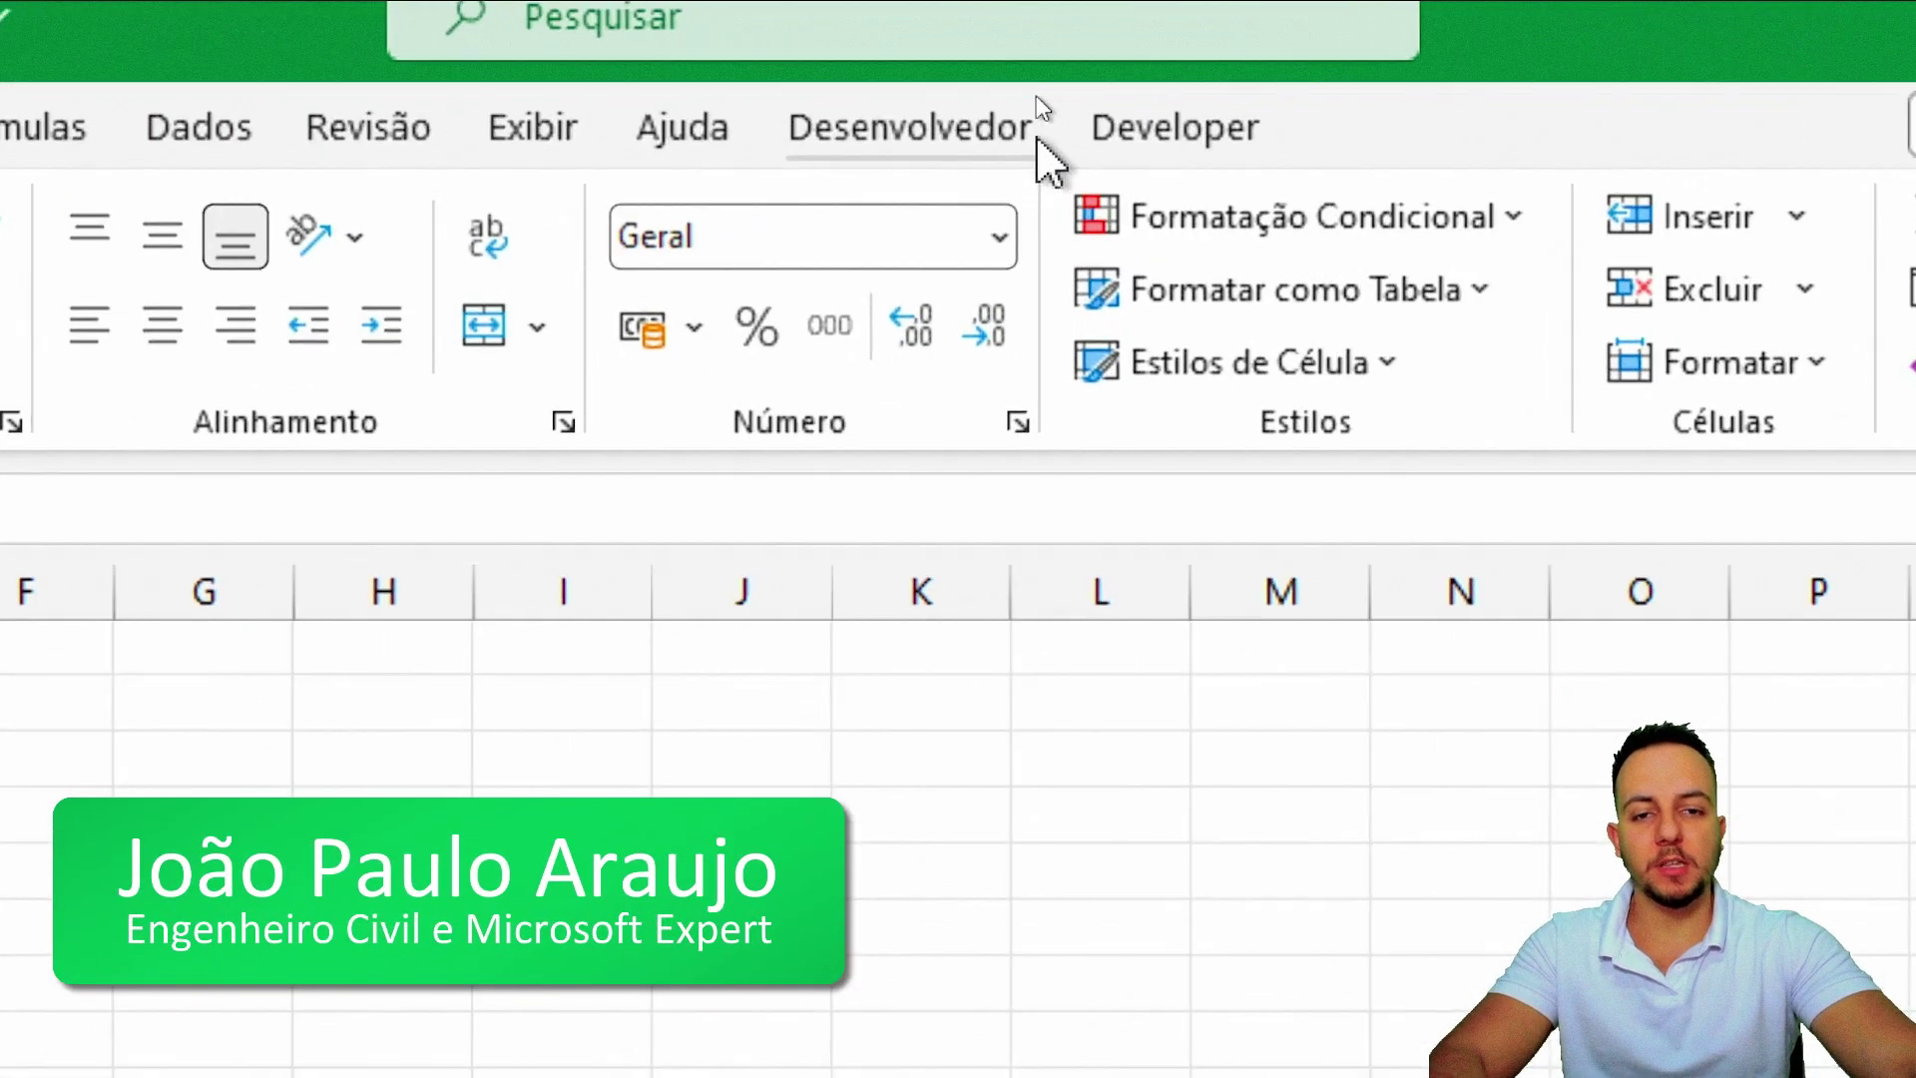
# - View the Desenvolvedor tab in VBA.xlsx, then return to Página Inicial
pyautogui.click(992, 140)
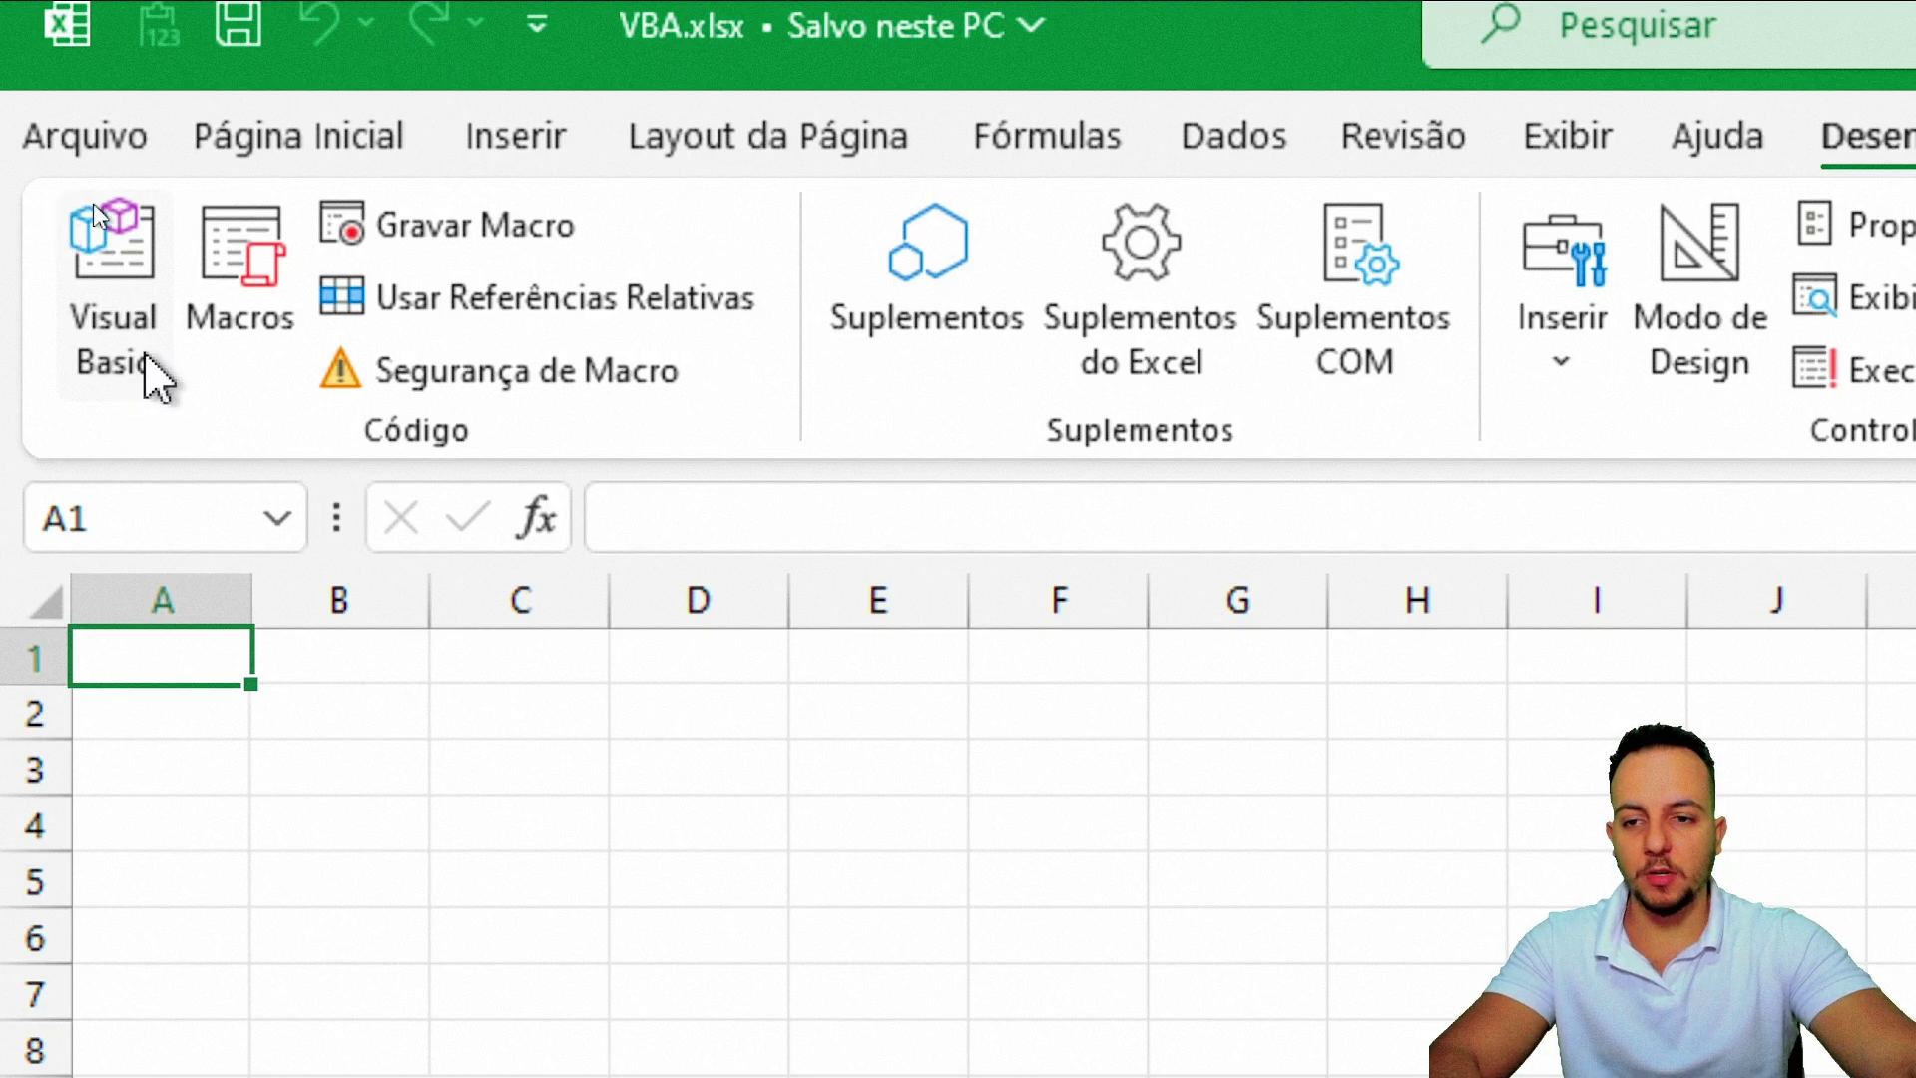
pyautogui.click(352, 140)
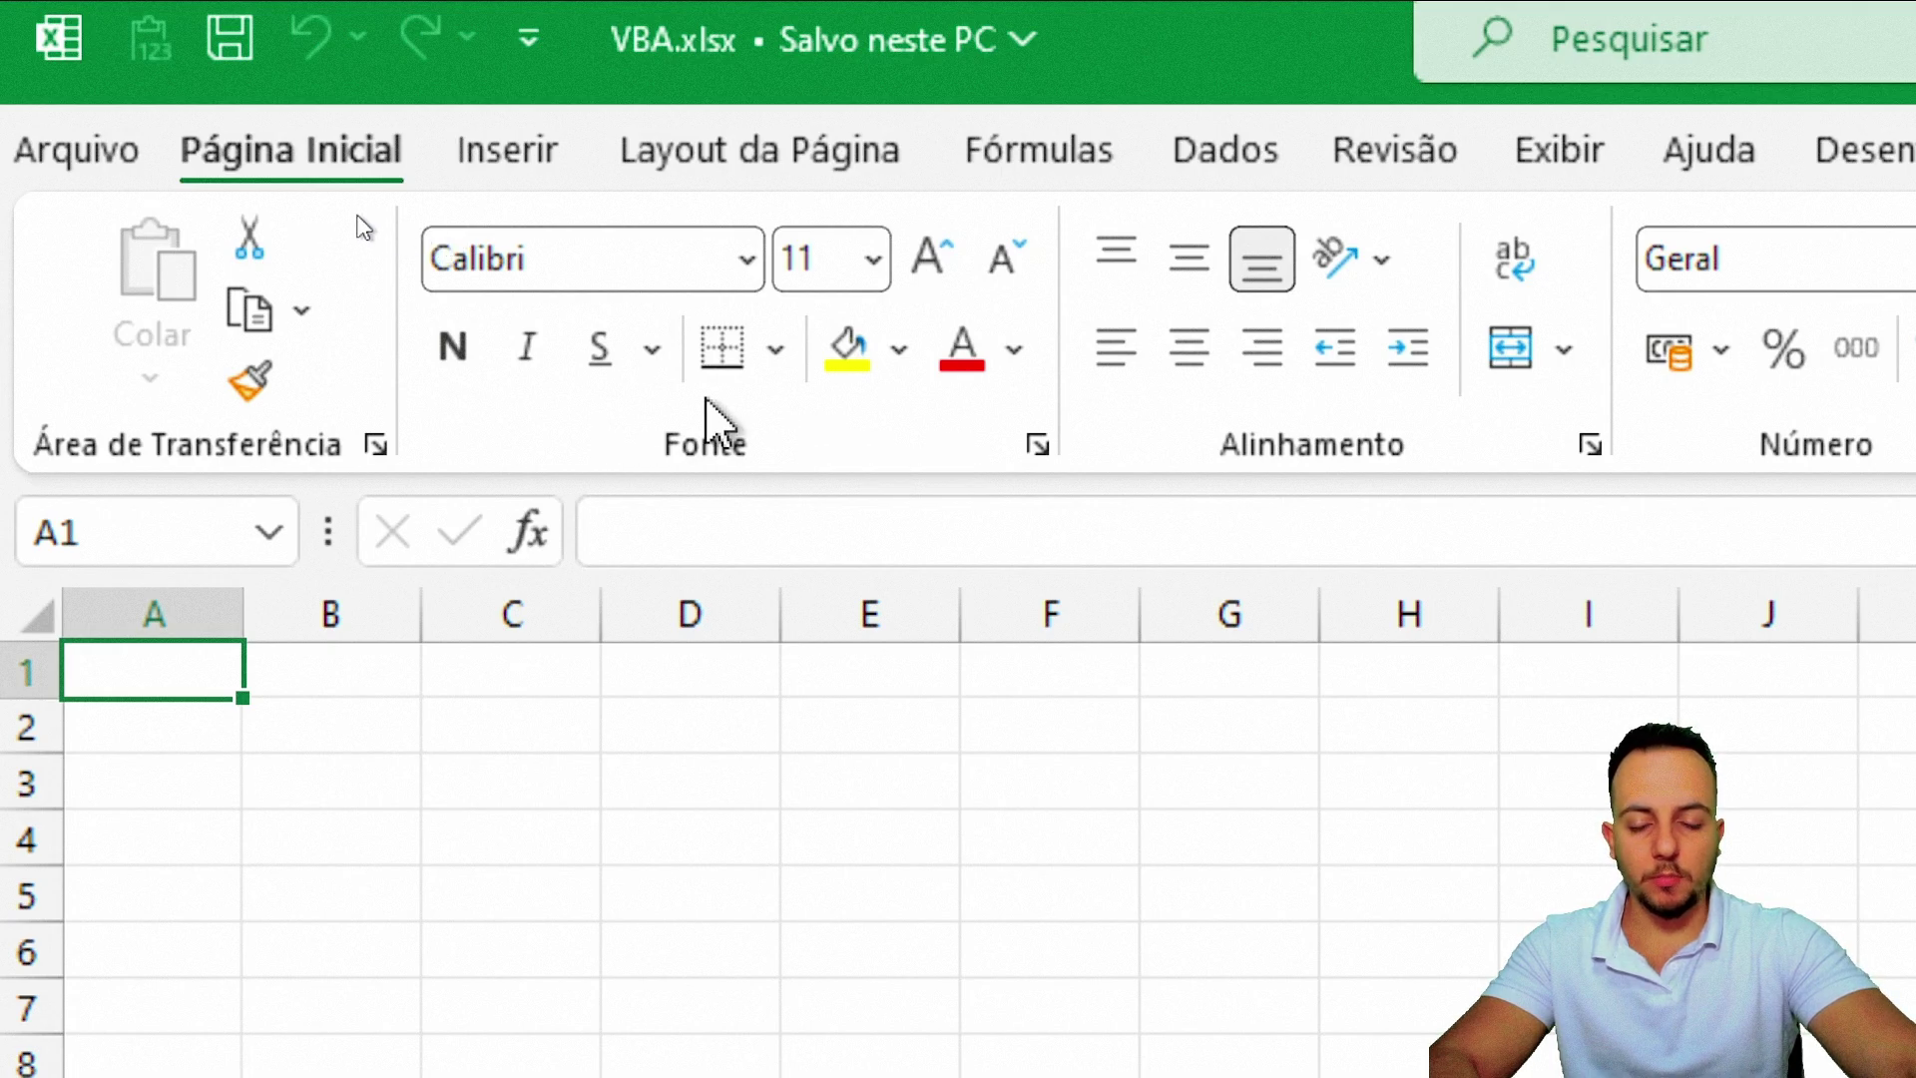
# - In ribbon customisation, list commands from Todas as Guias and select Desenvolvedor
pyautogui.rightClick(494, 400)
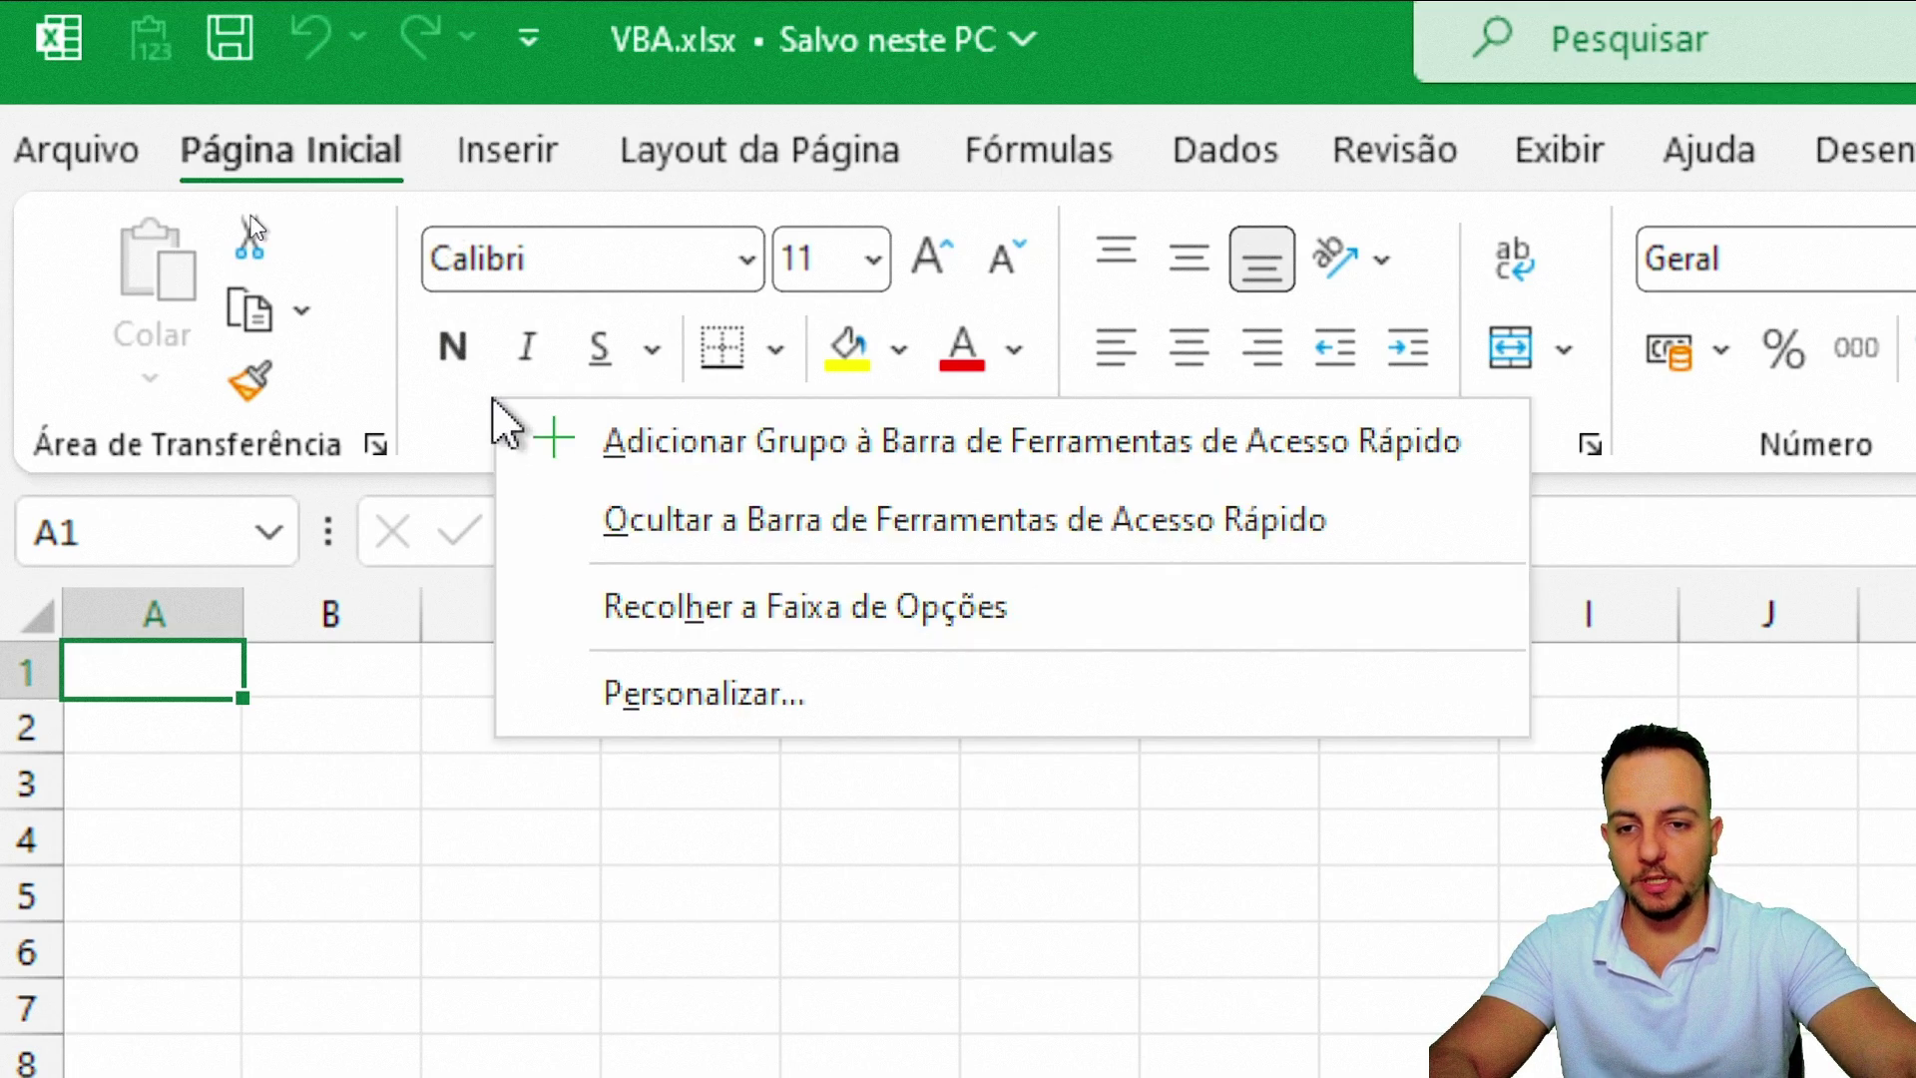
pyautogui.click(745, 715)
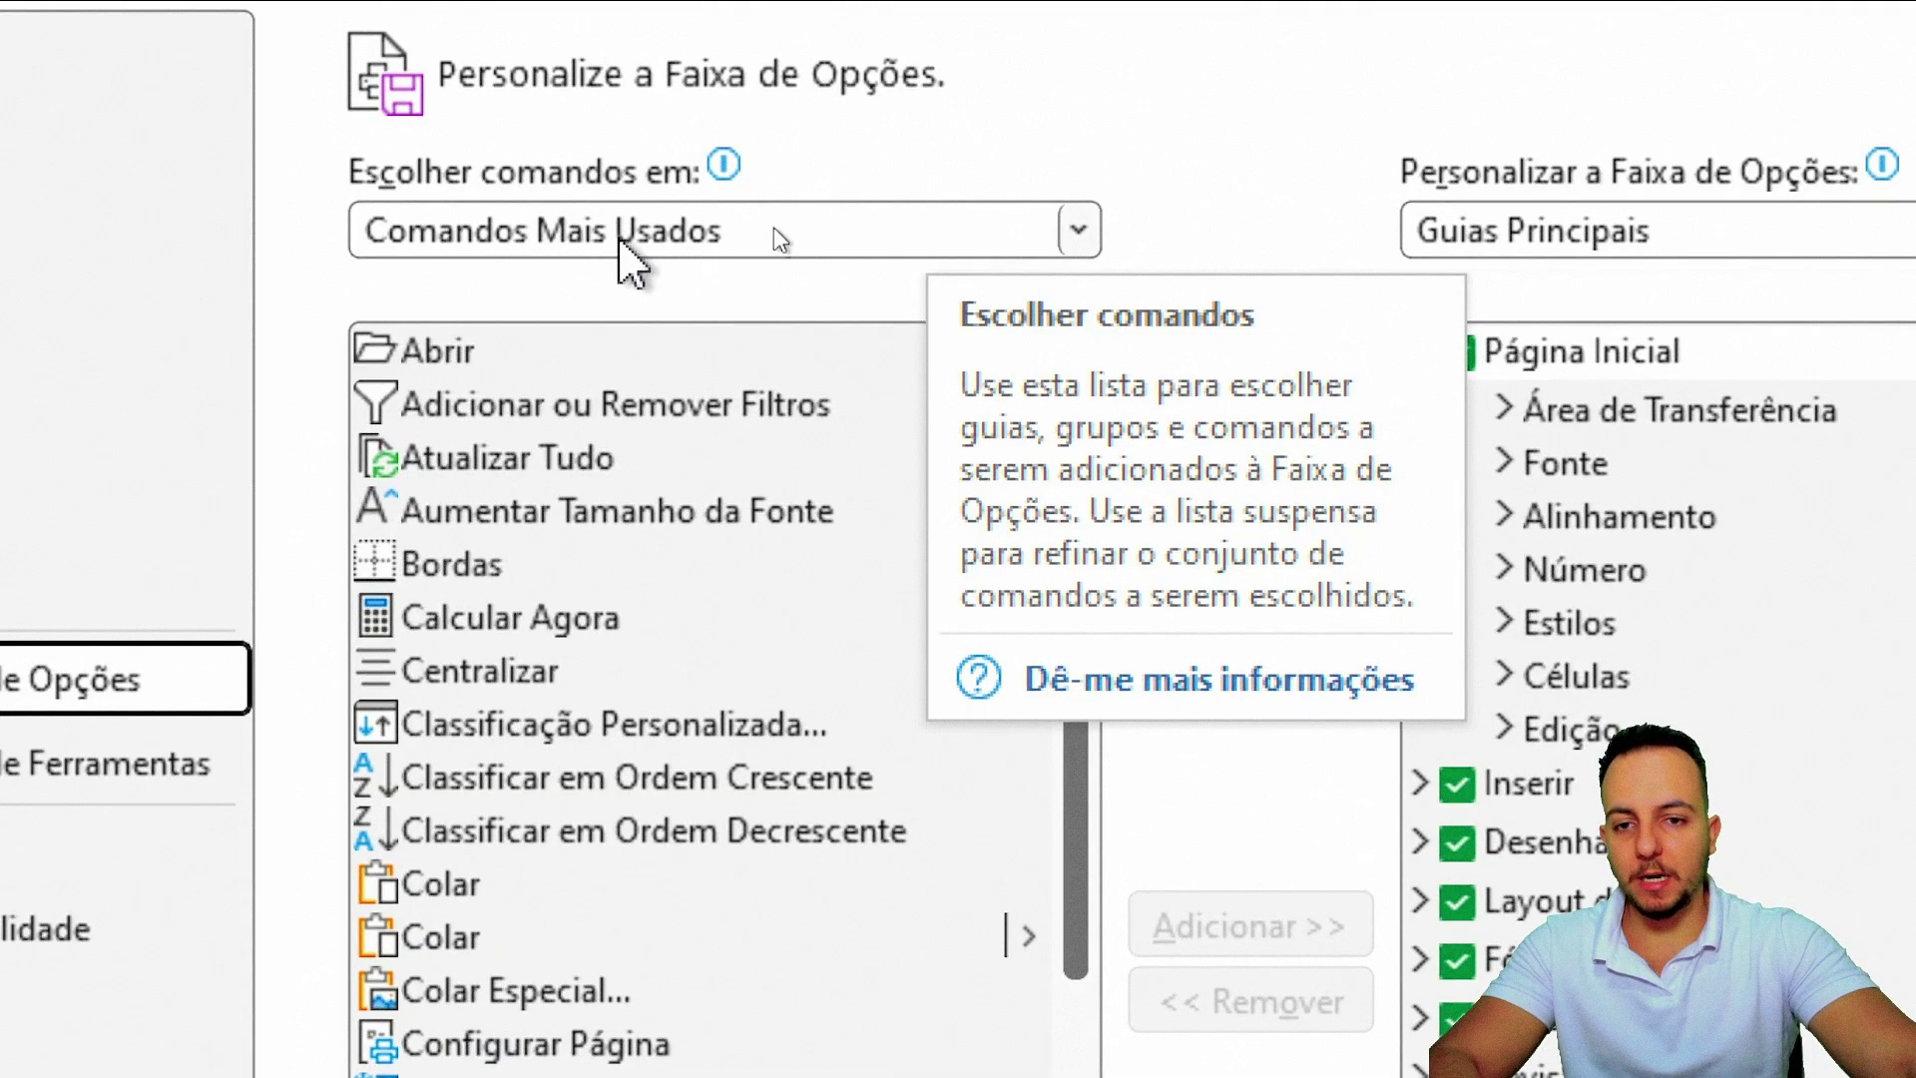
pyautogui.click(773, 230)
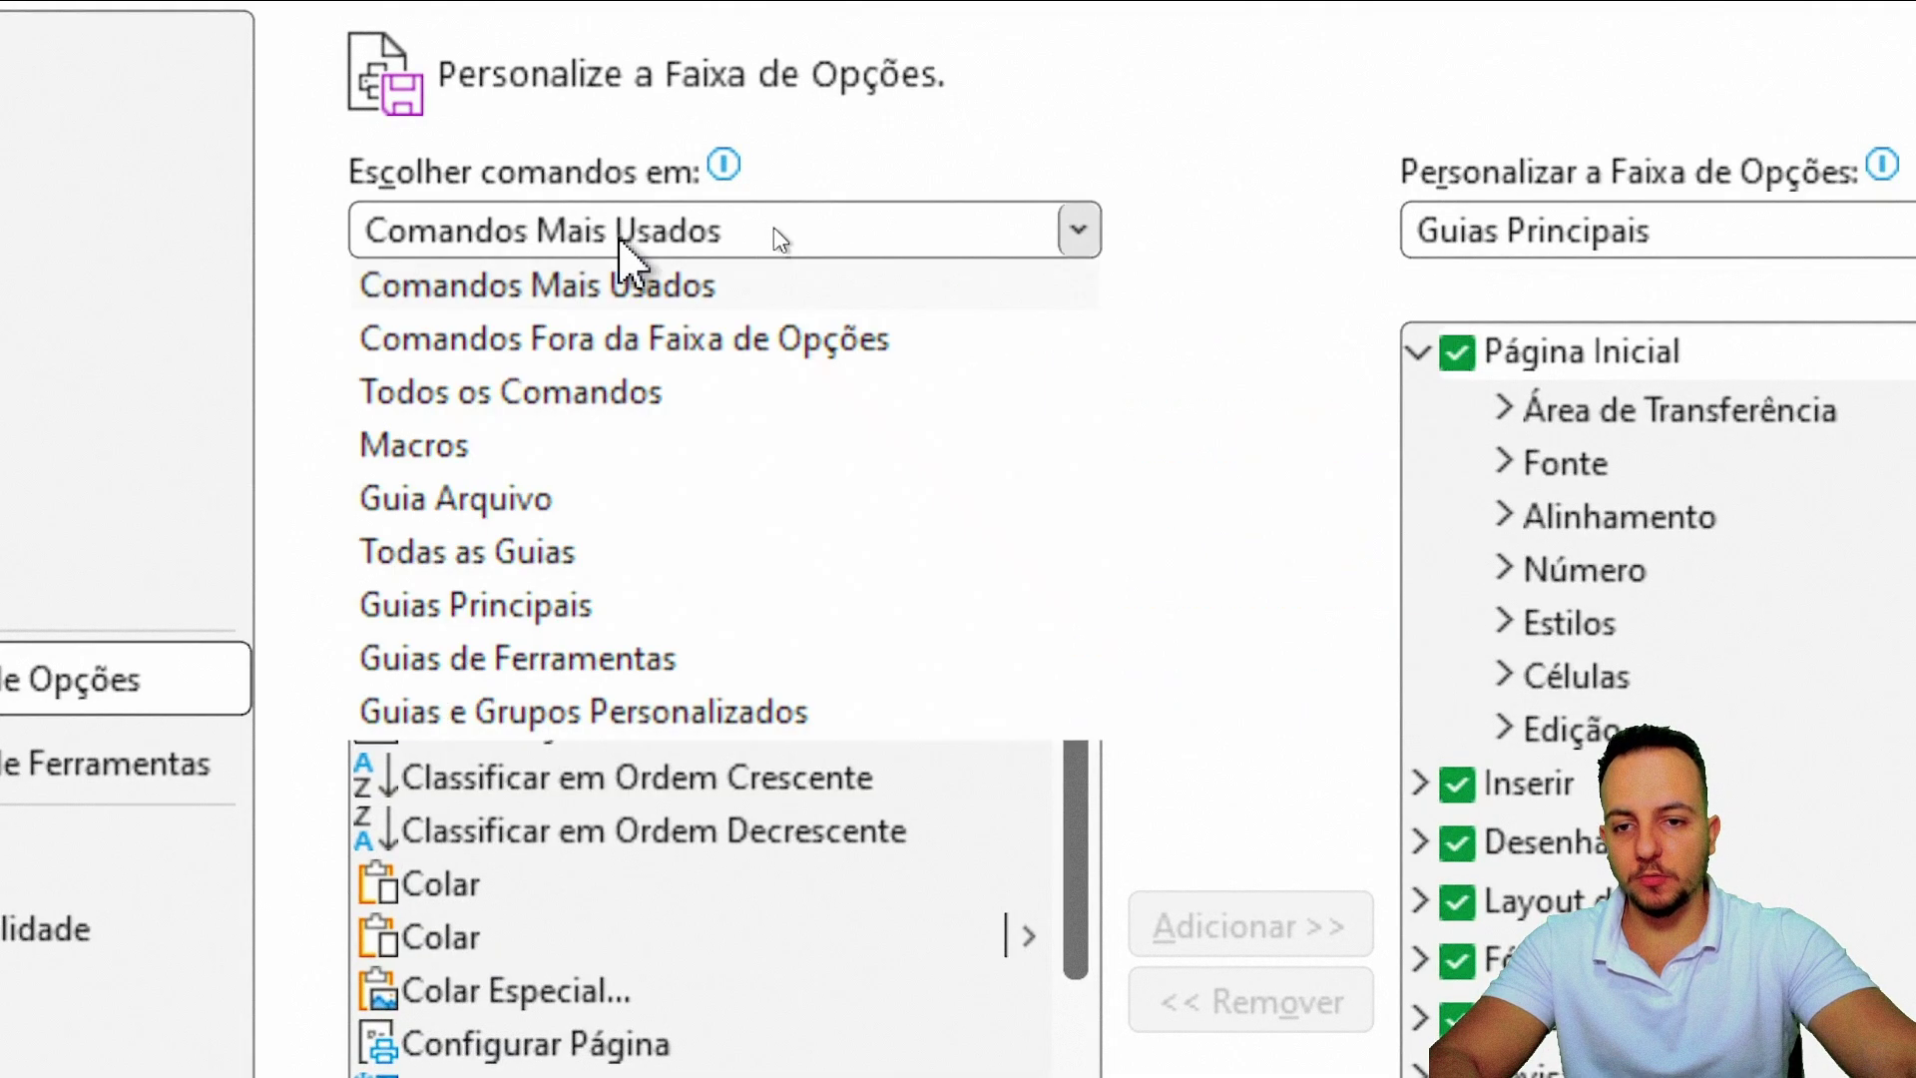
pyautogui.click(543, 551)
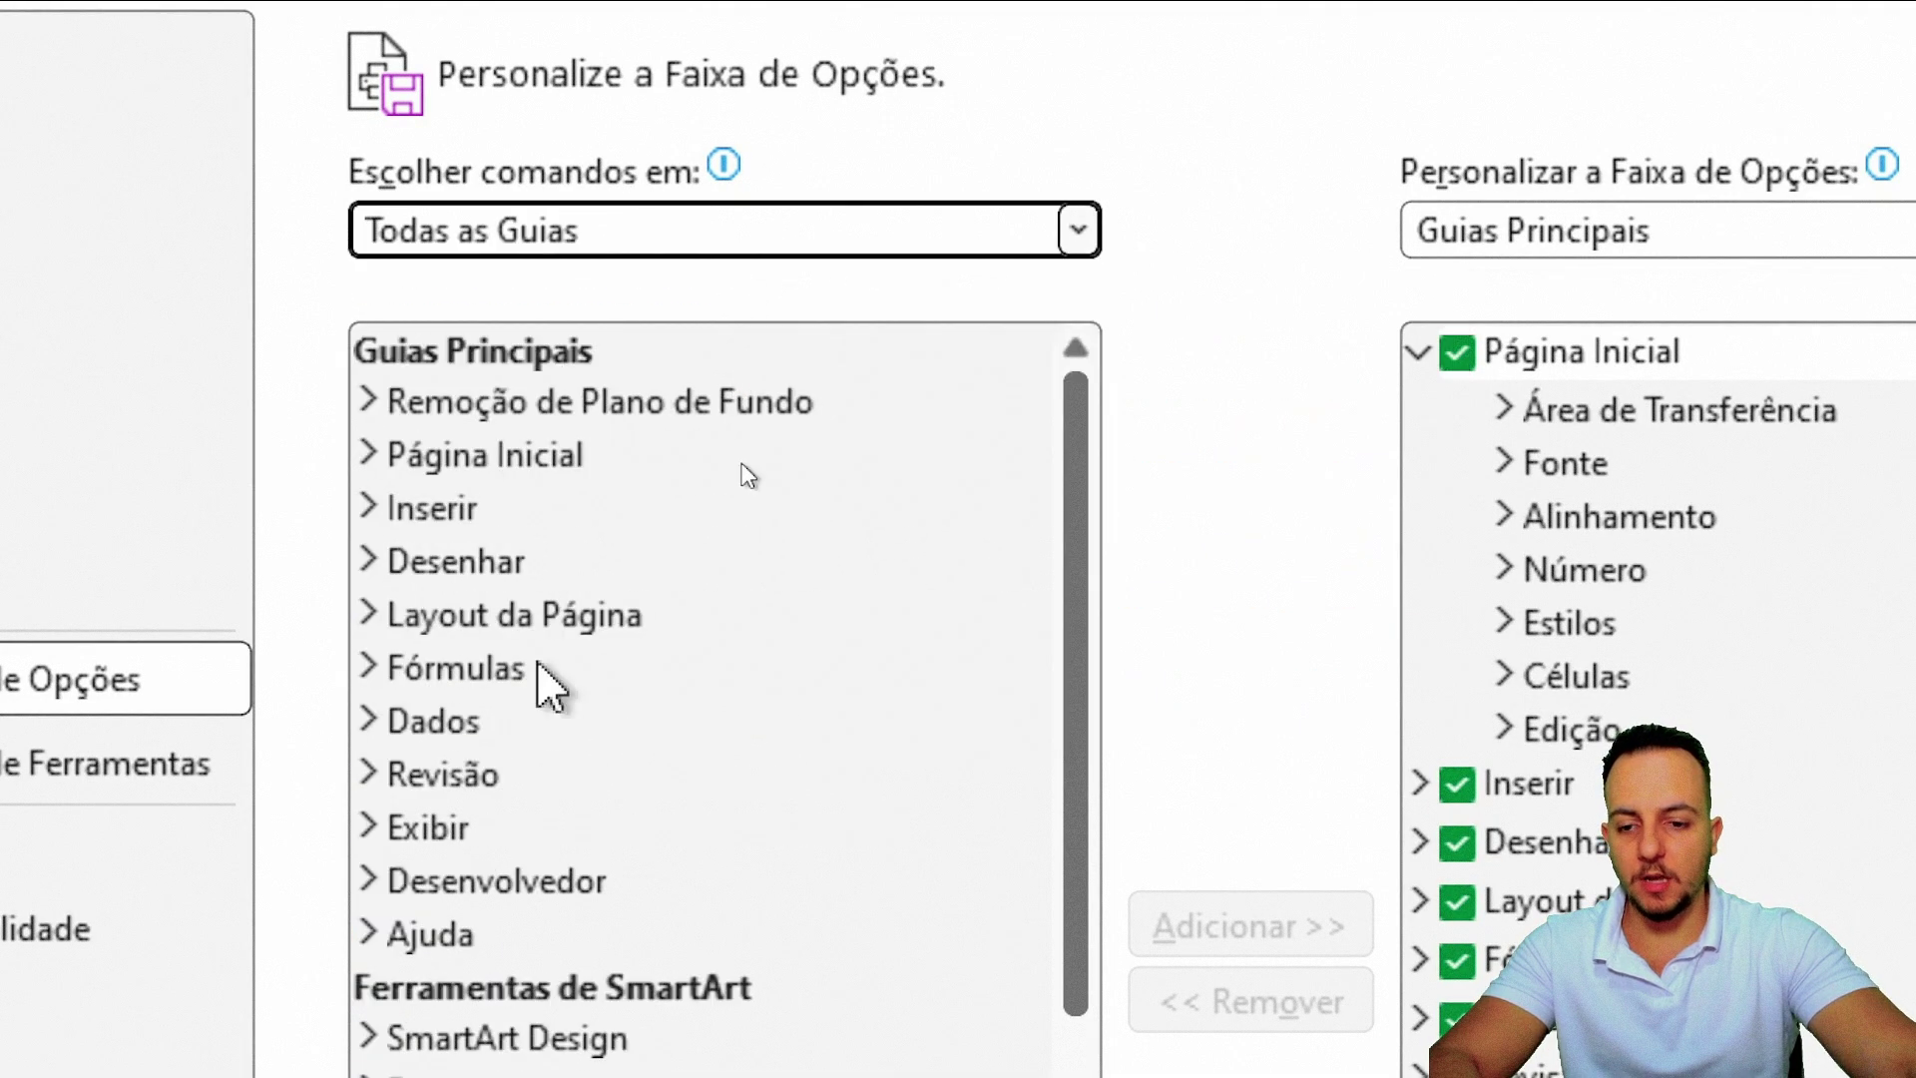
pyautogui.click(624, 502)
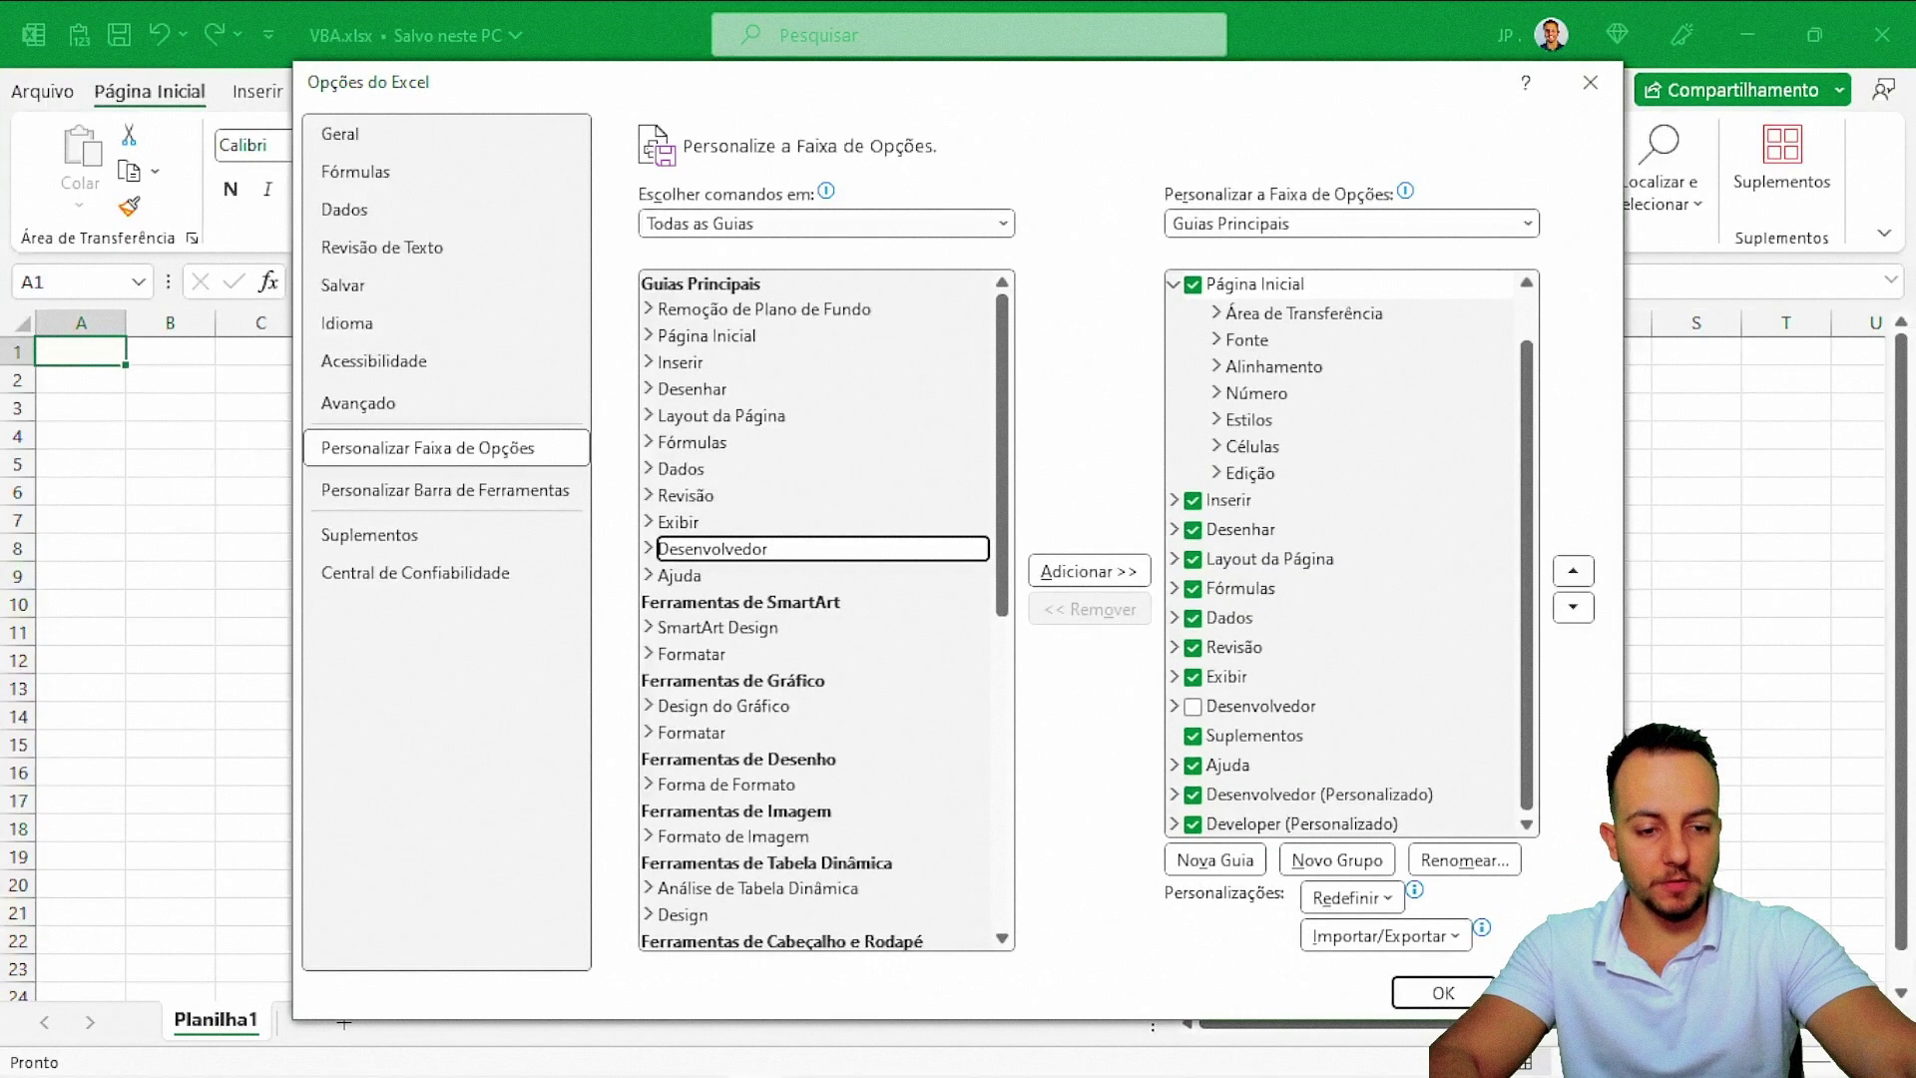
# - Confirm the ribbon change, launch Visual Basic from Desenvolvedor and maximize the editor
pyautogui.click(1294, 948)
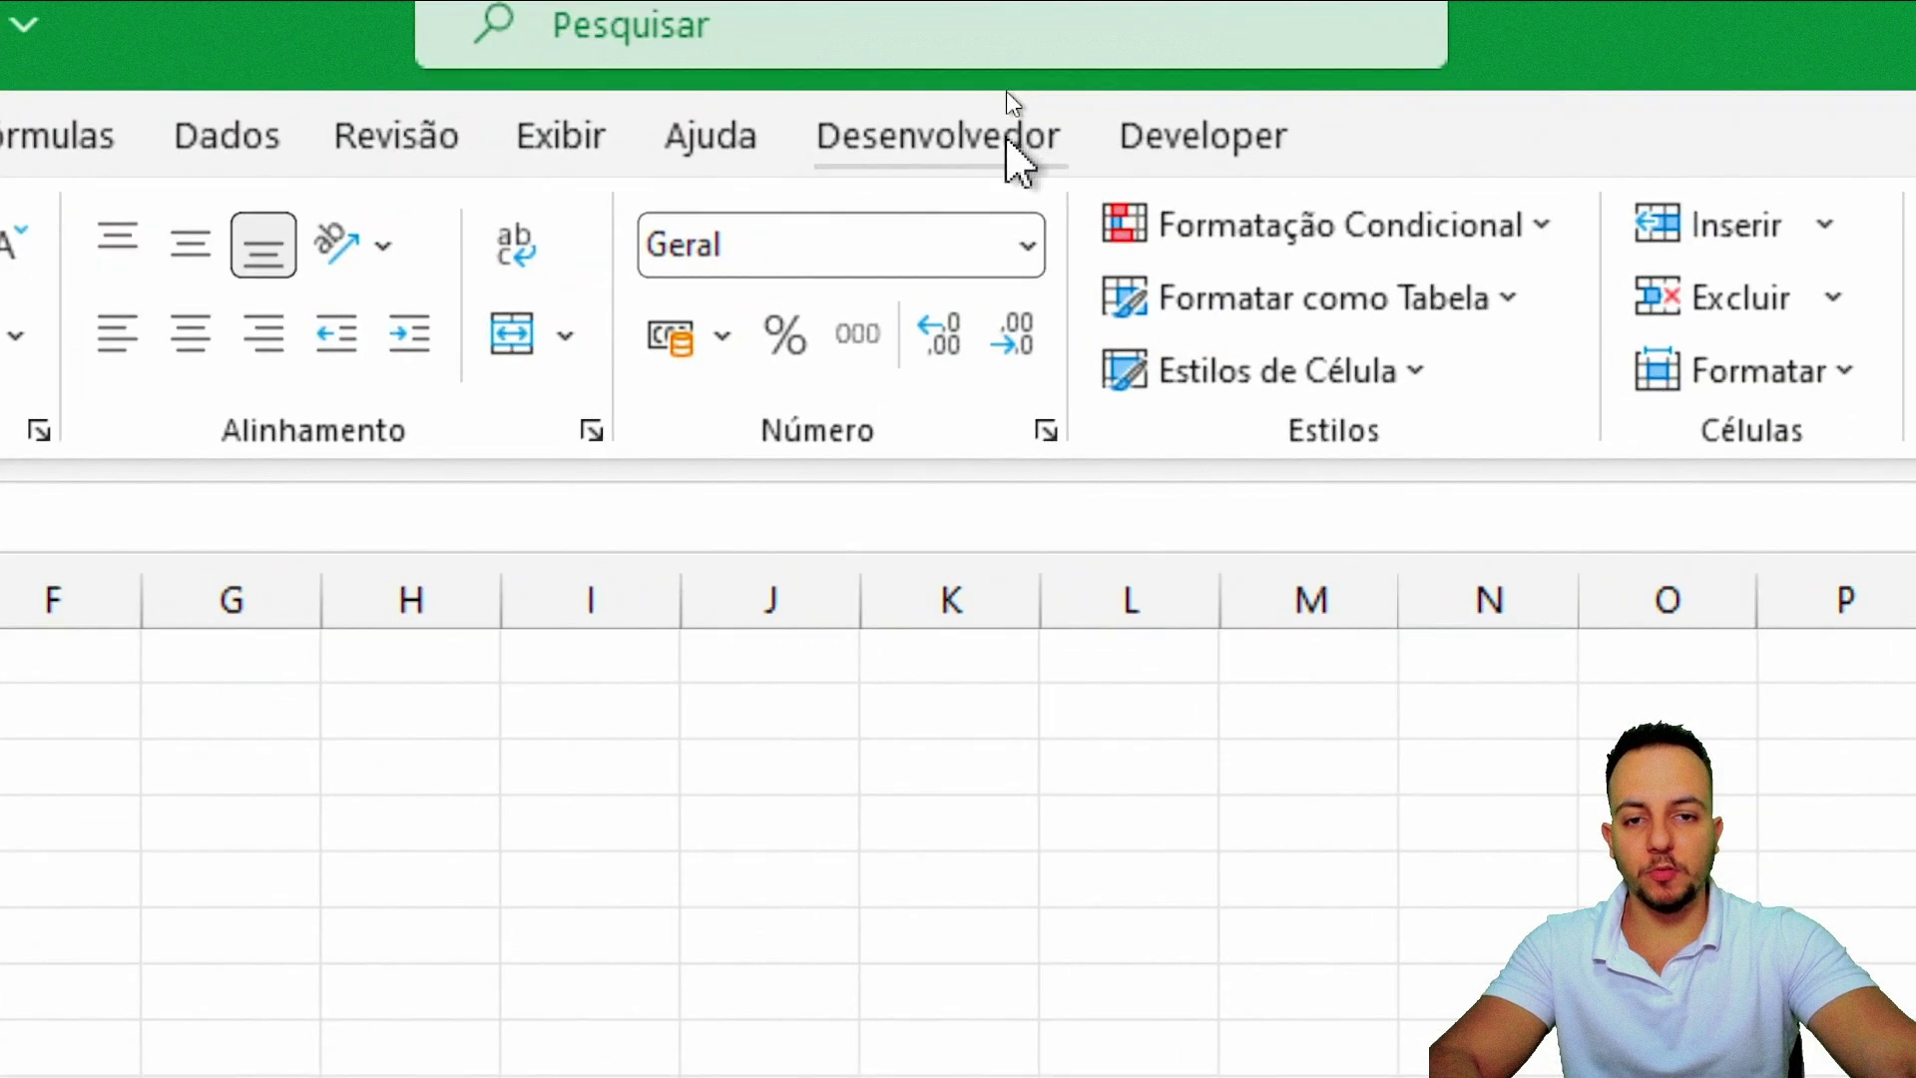
pyautogui.click(993, 102)
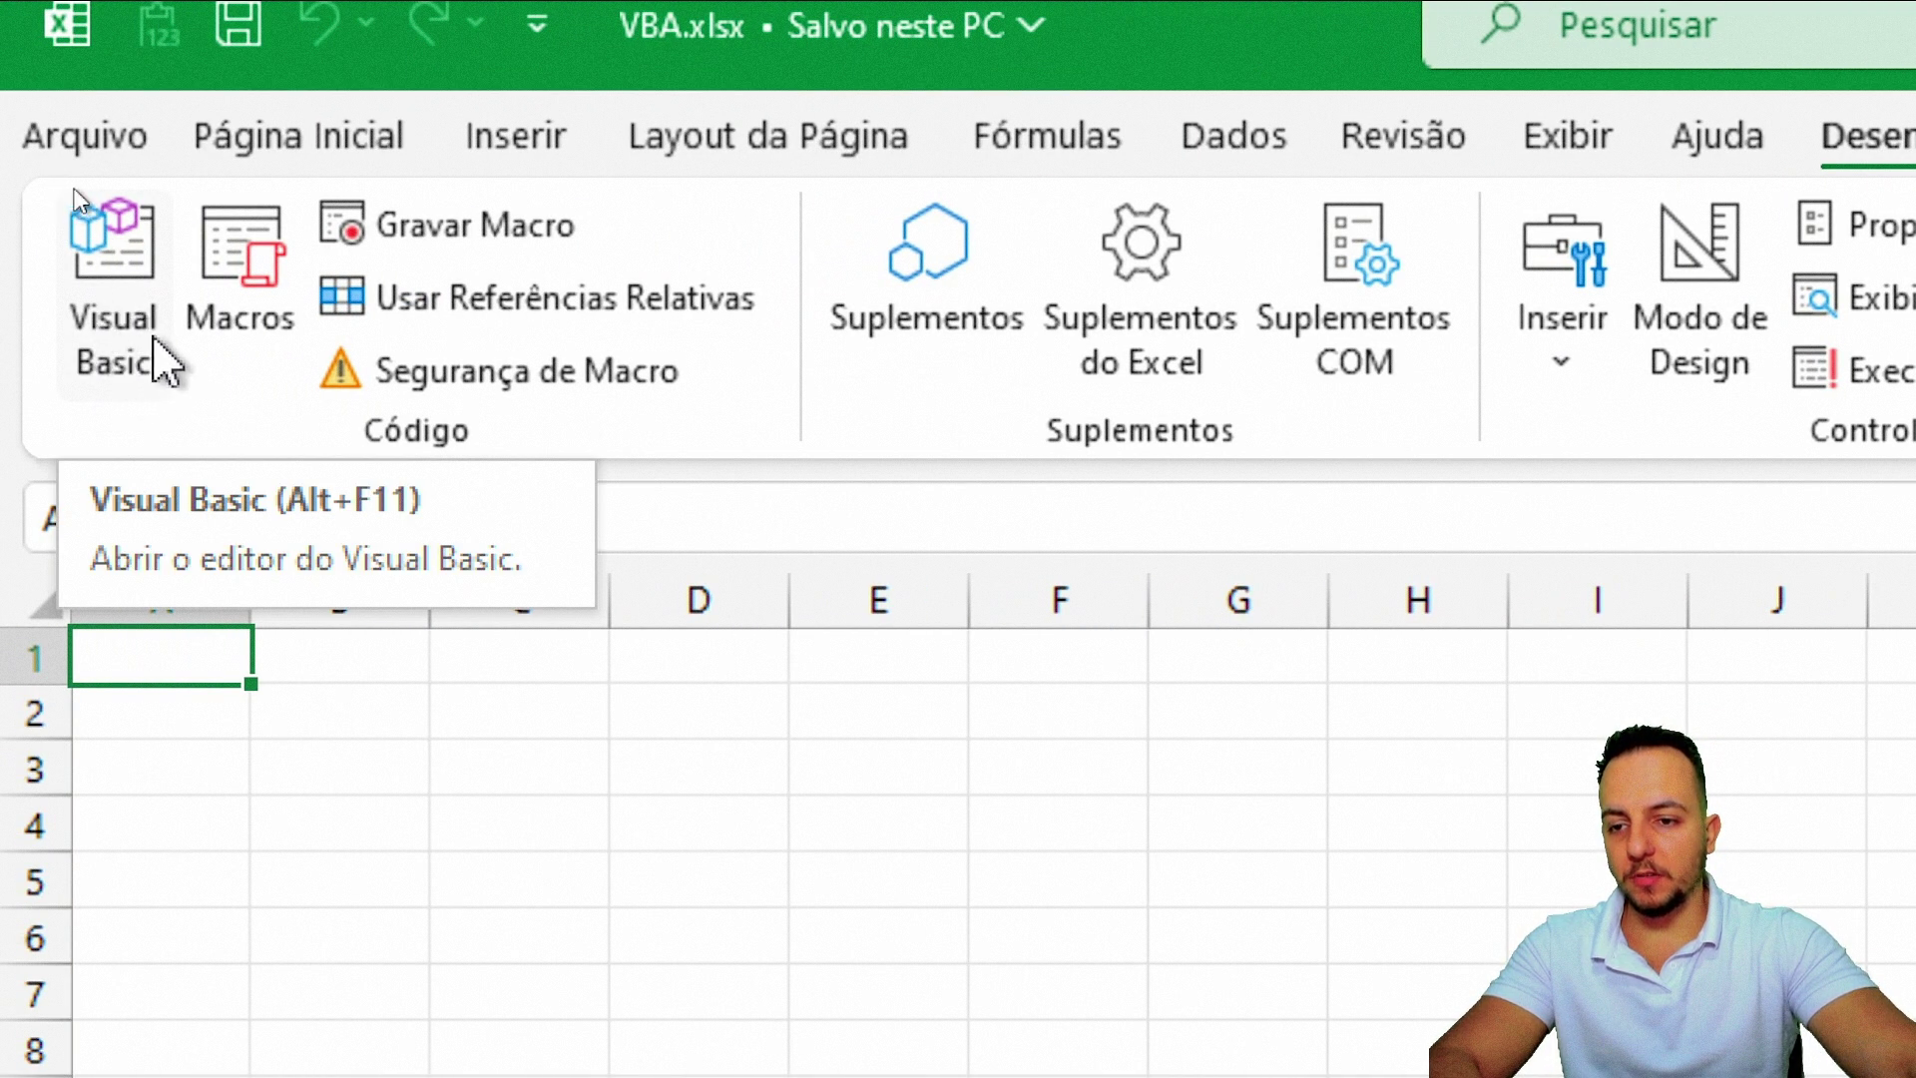
pyautogui.click(138, 309)
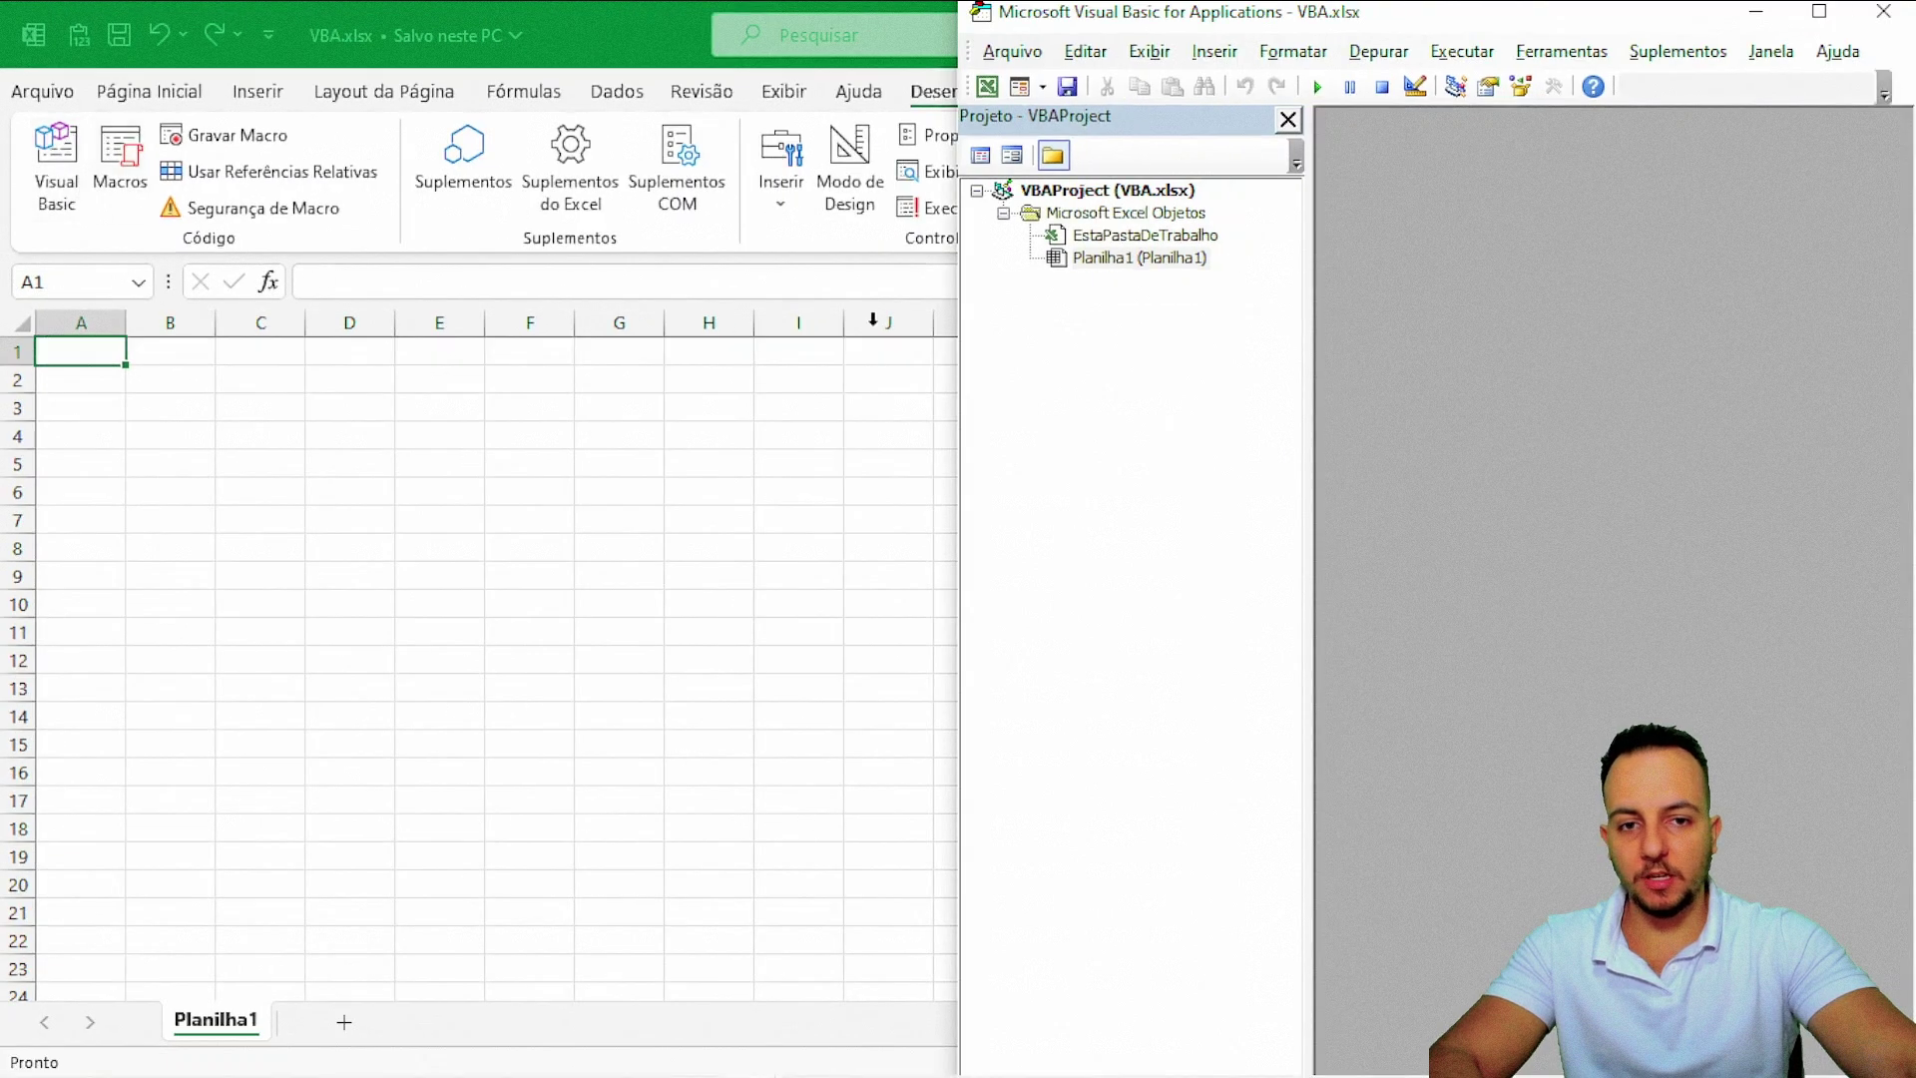
pyautogui.click(1818, 13)
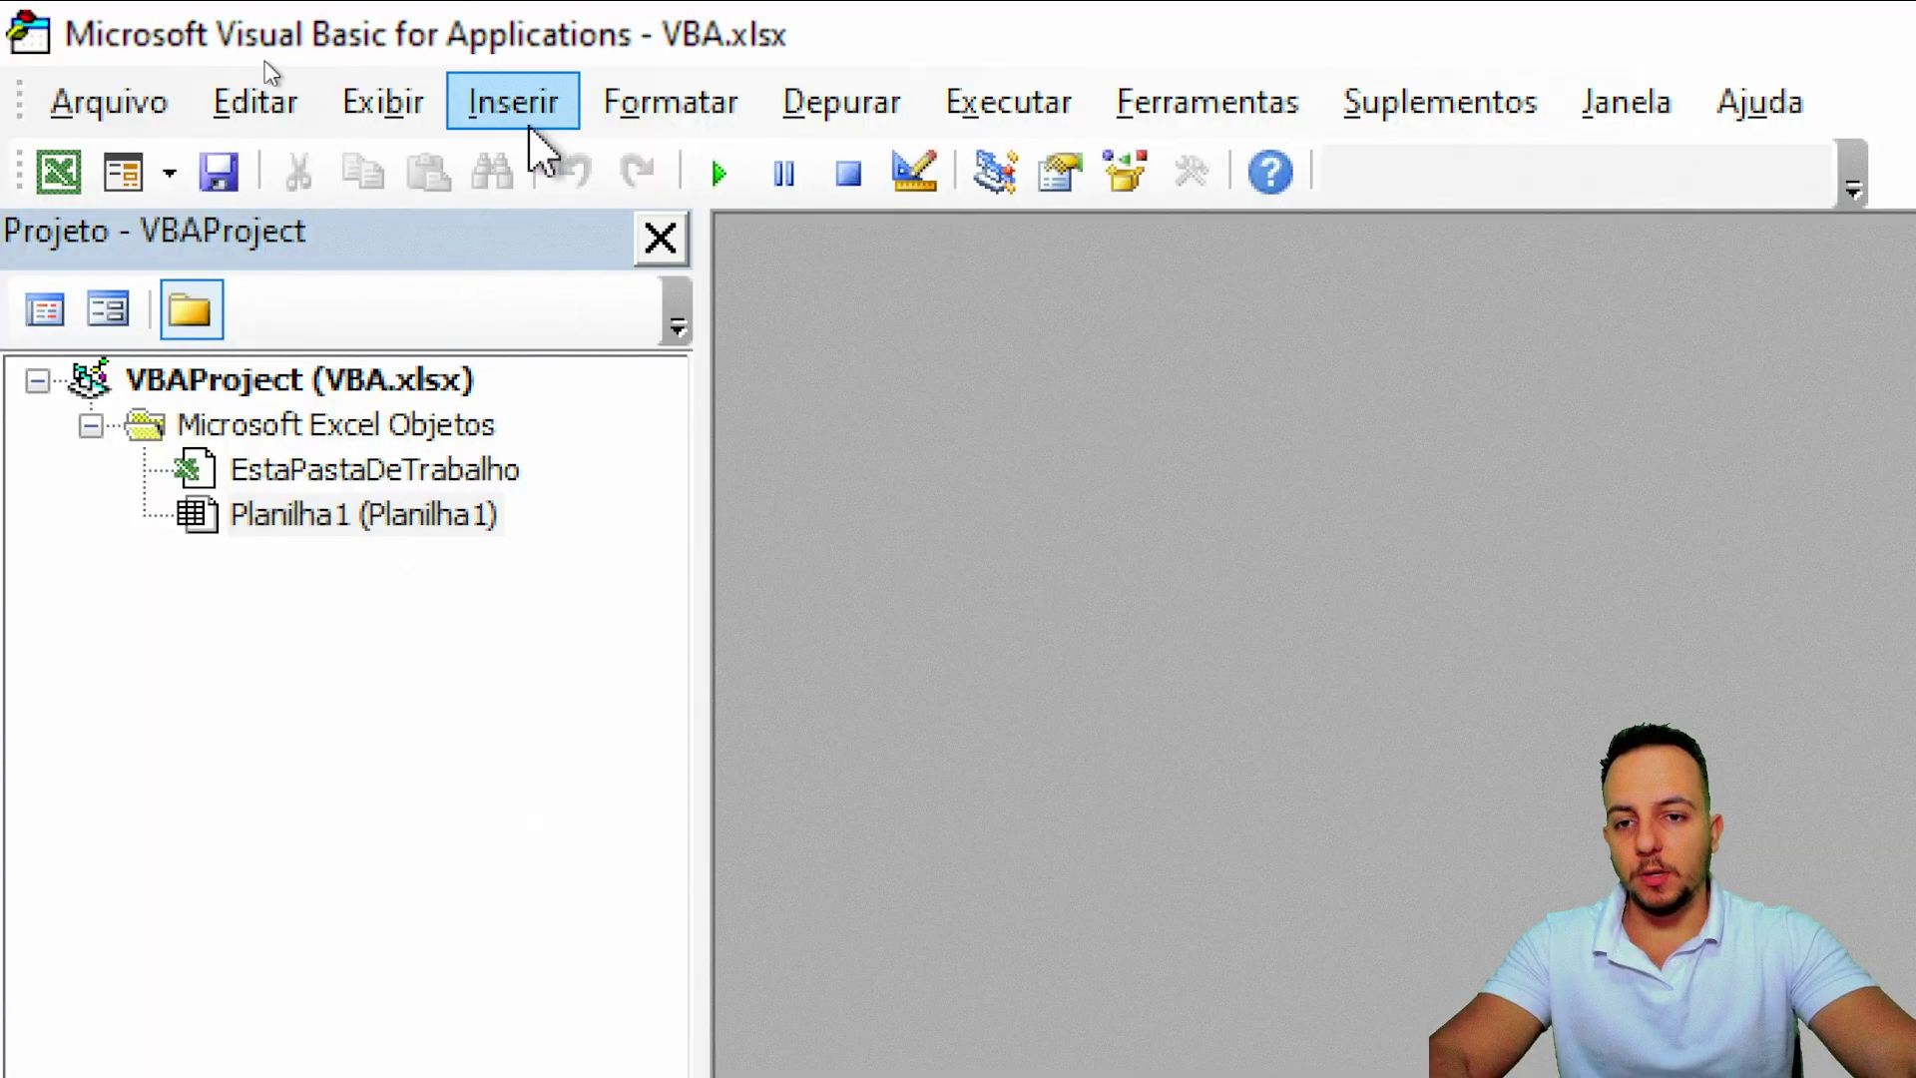
# - Insert a new module, Módulo1, and select it in the project
pyautogui.click(514, 102)
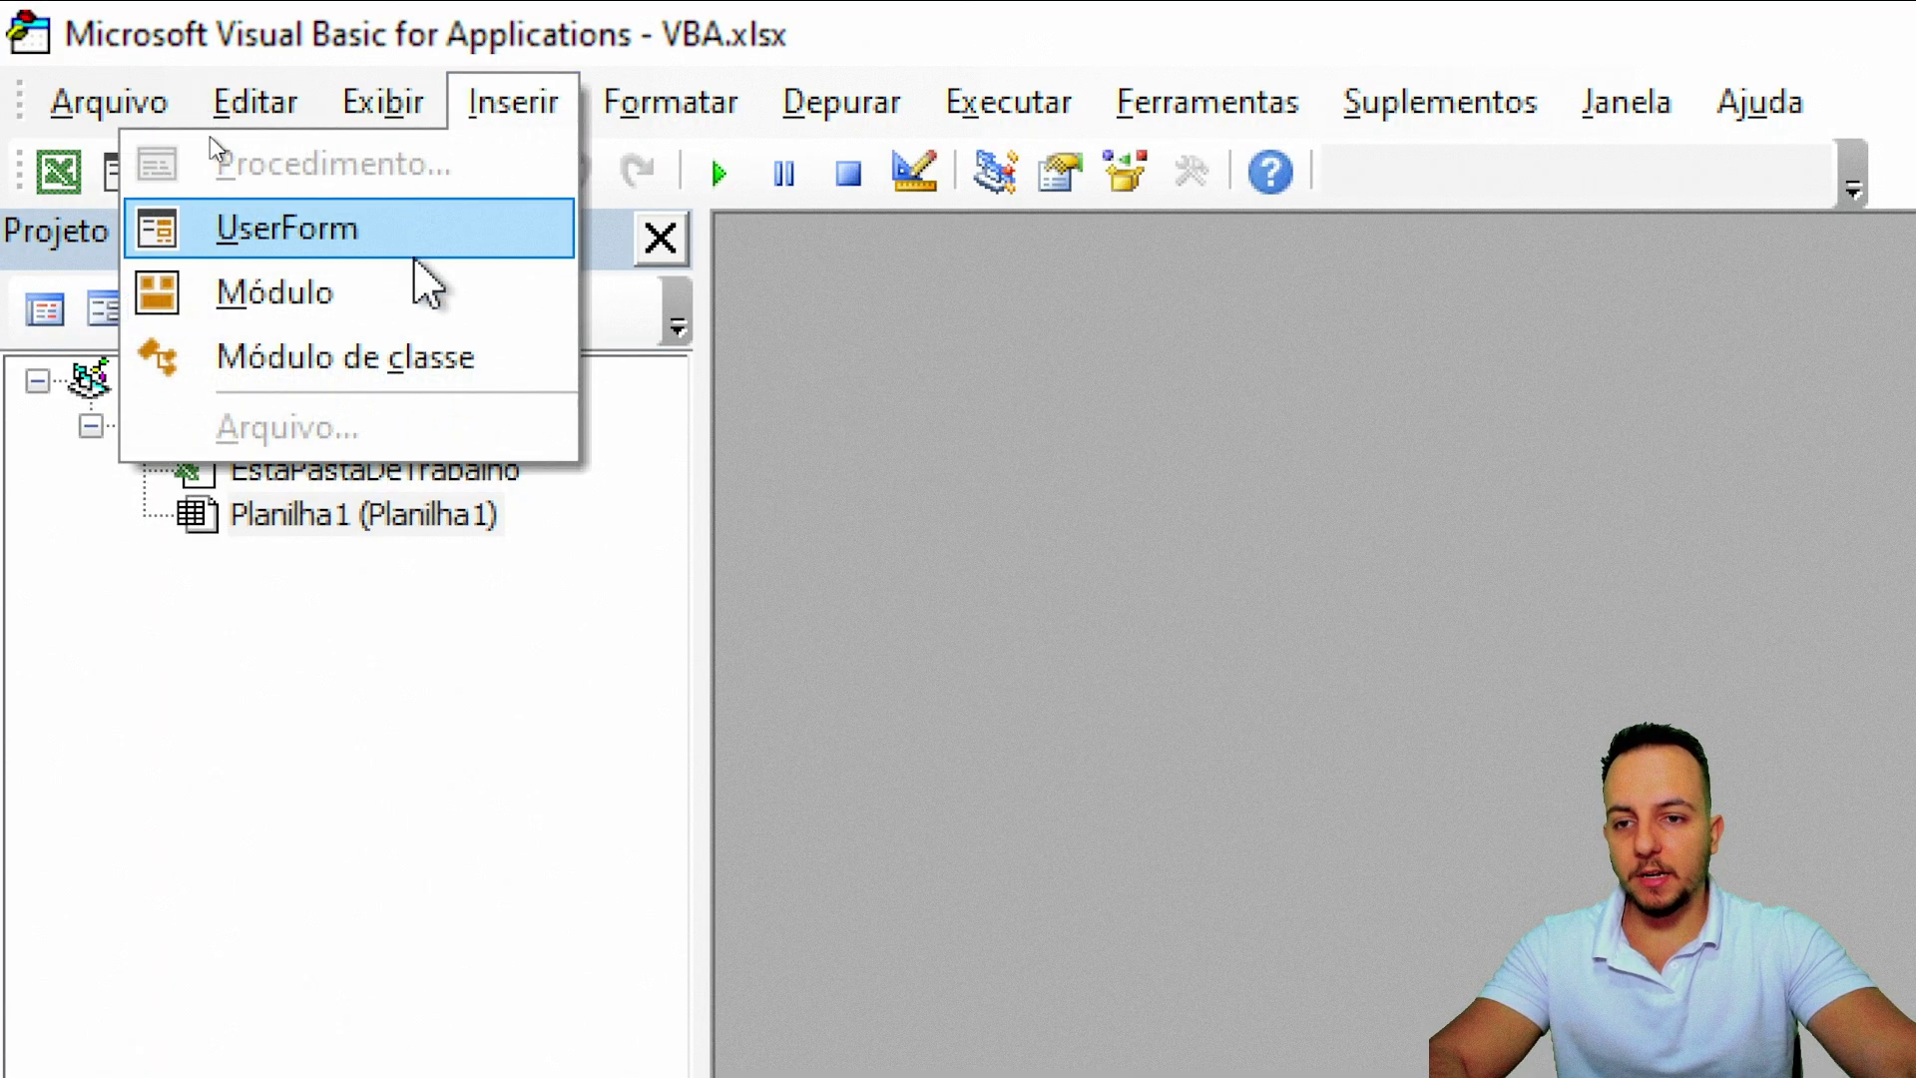
pyautogui.click(386, 308)
pyautogui.click(286, 436)
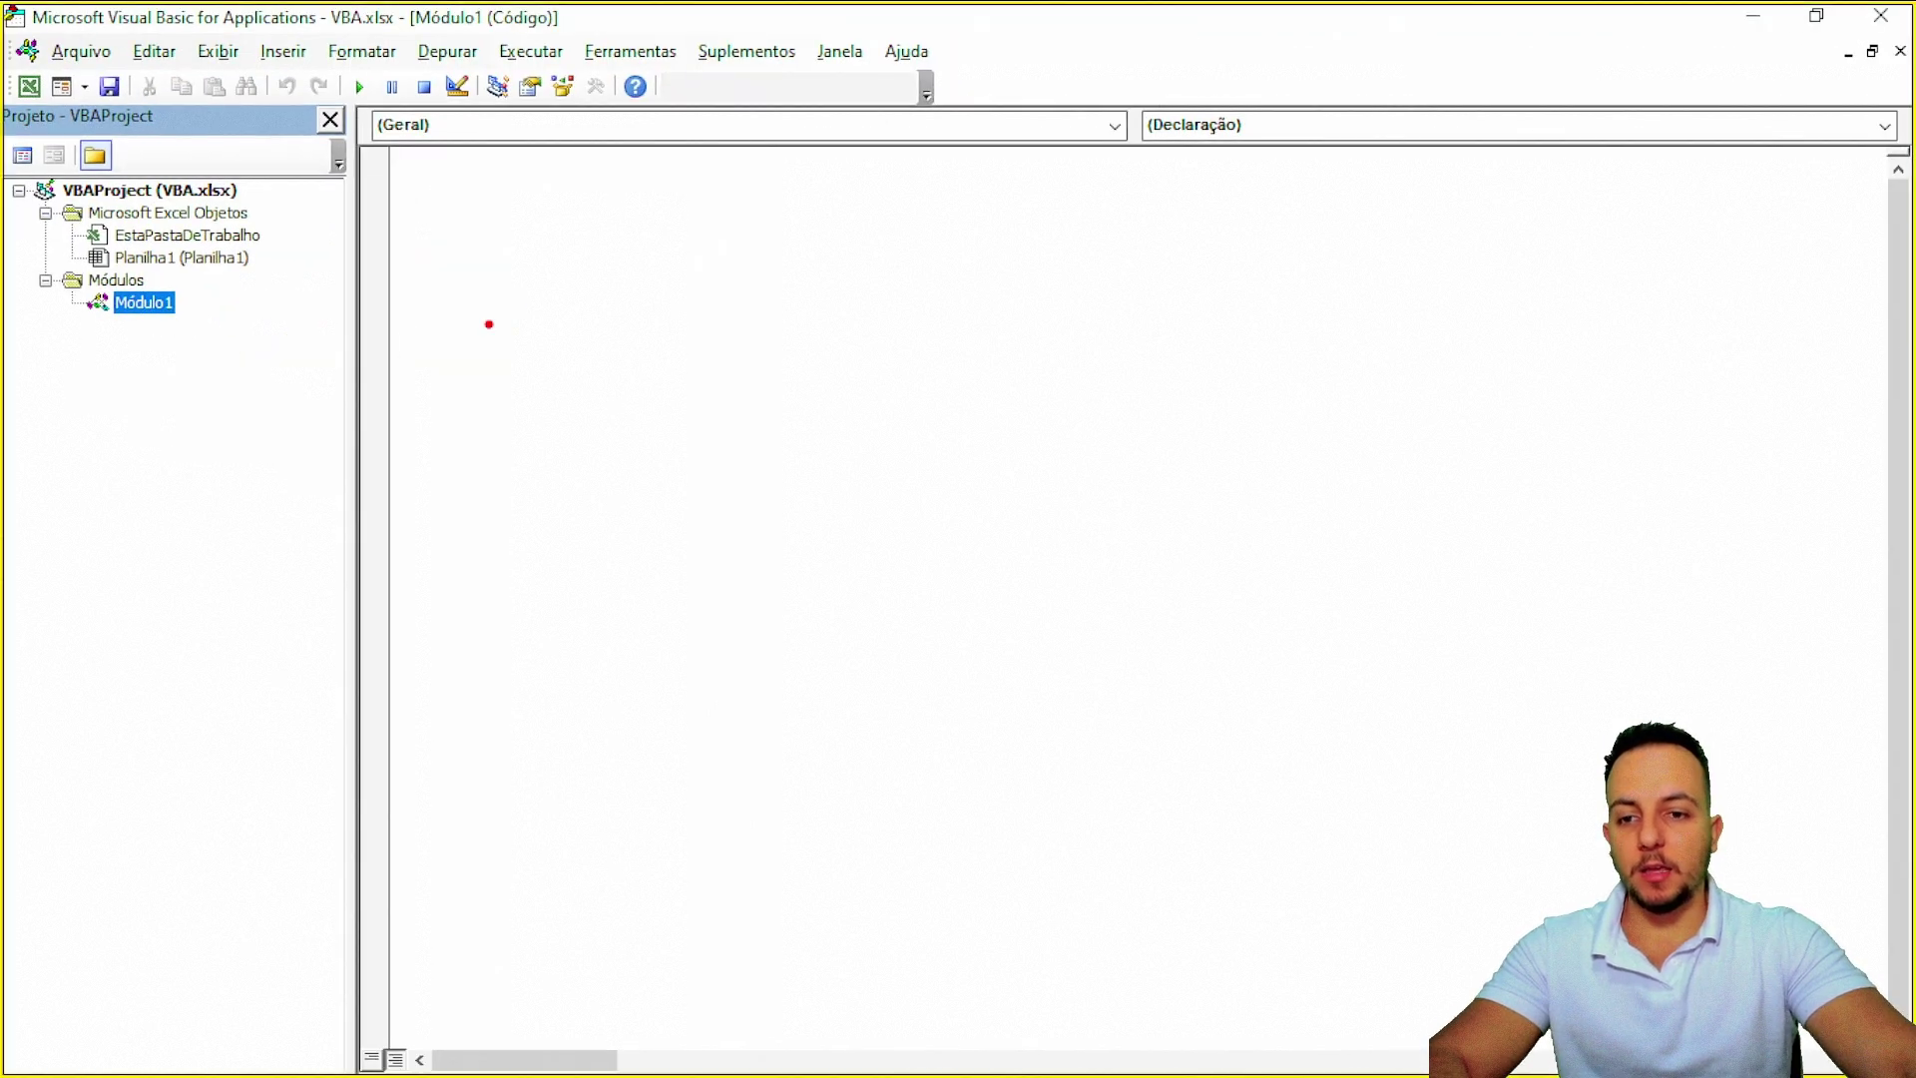
# - Snap the VBA editor window to the right half of the screen
pyautogui.moveTo(397, 183)
pyautogui.mouseDown()
pyautogui.moveTo(705, 287)
pyautogui.moveTo(1027, 654)
pyautogui.moveTo(1506, 698)
pyautogui.moveTo(1554, 850)
pyautogui.mouseUp()
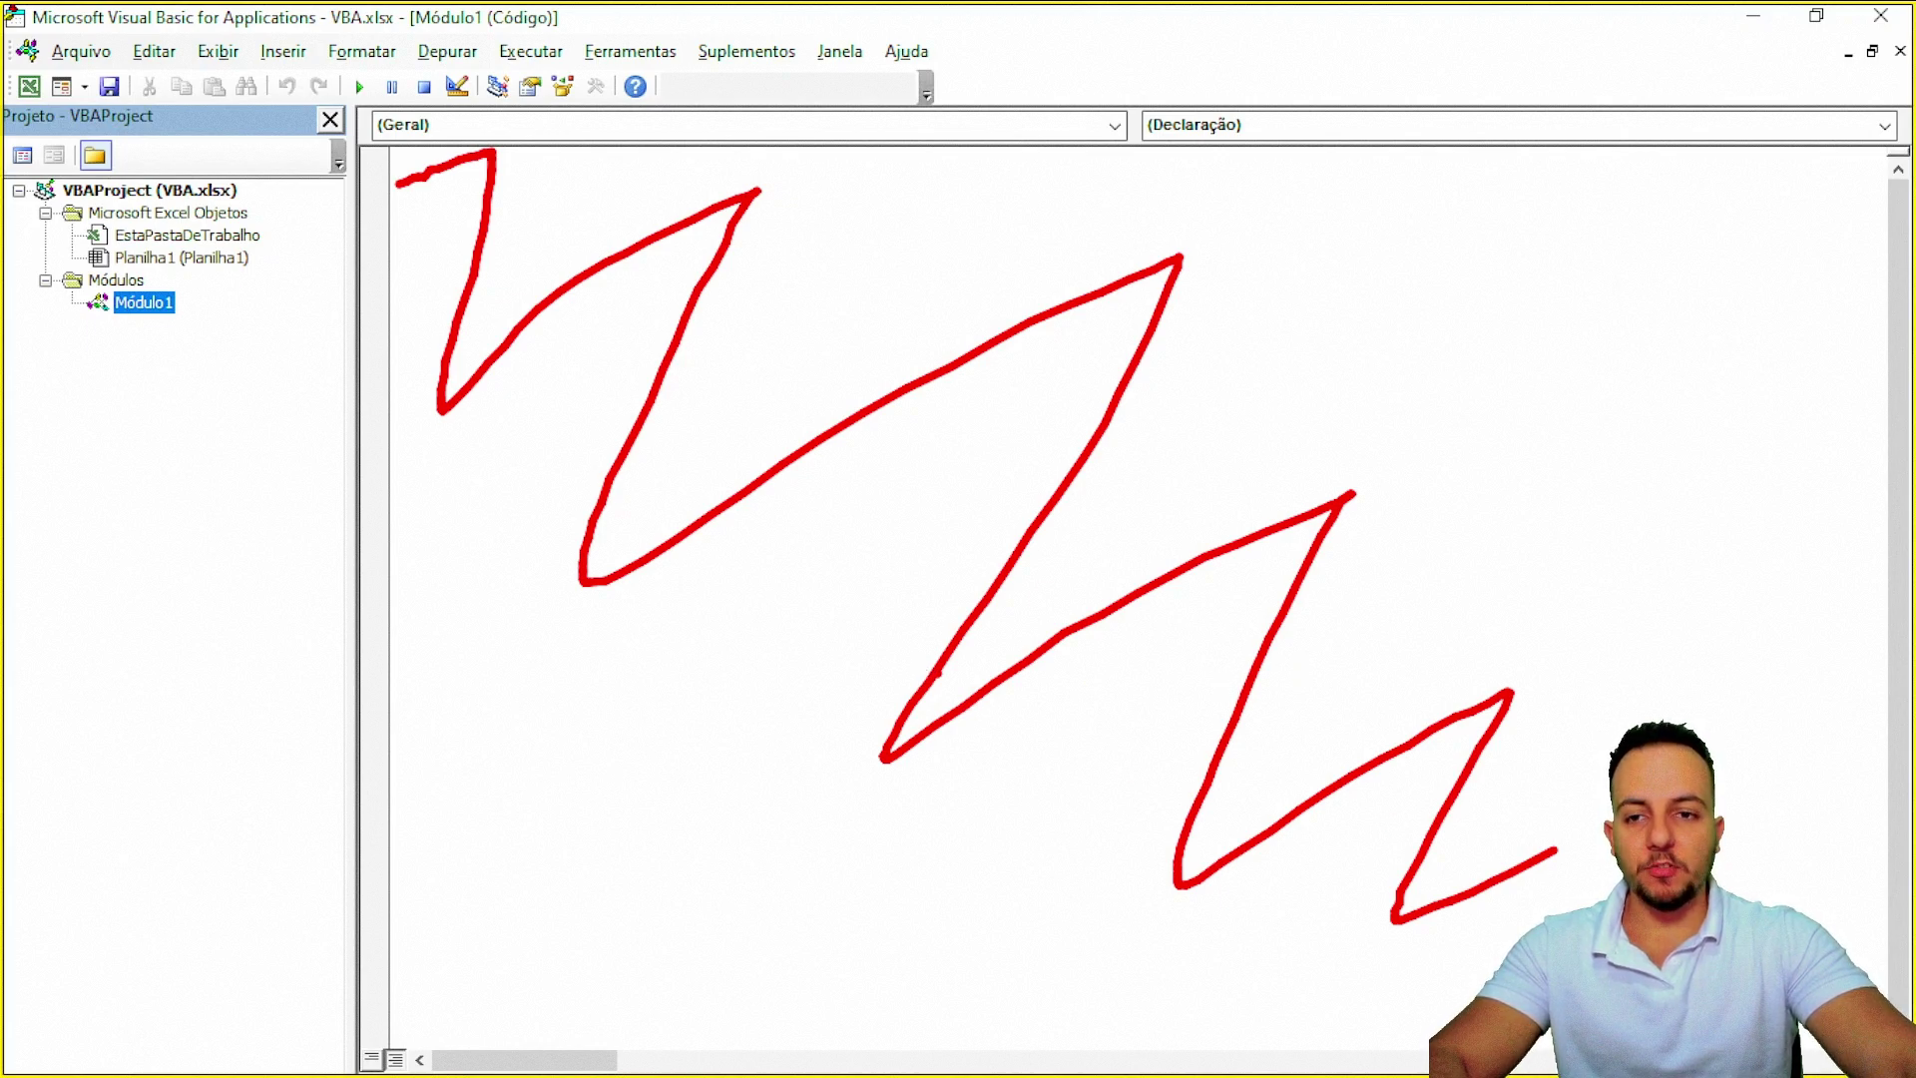
pyautogui.press('Escape')
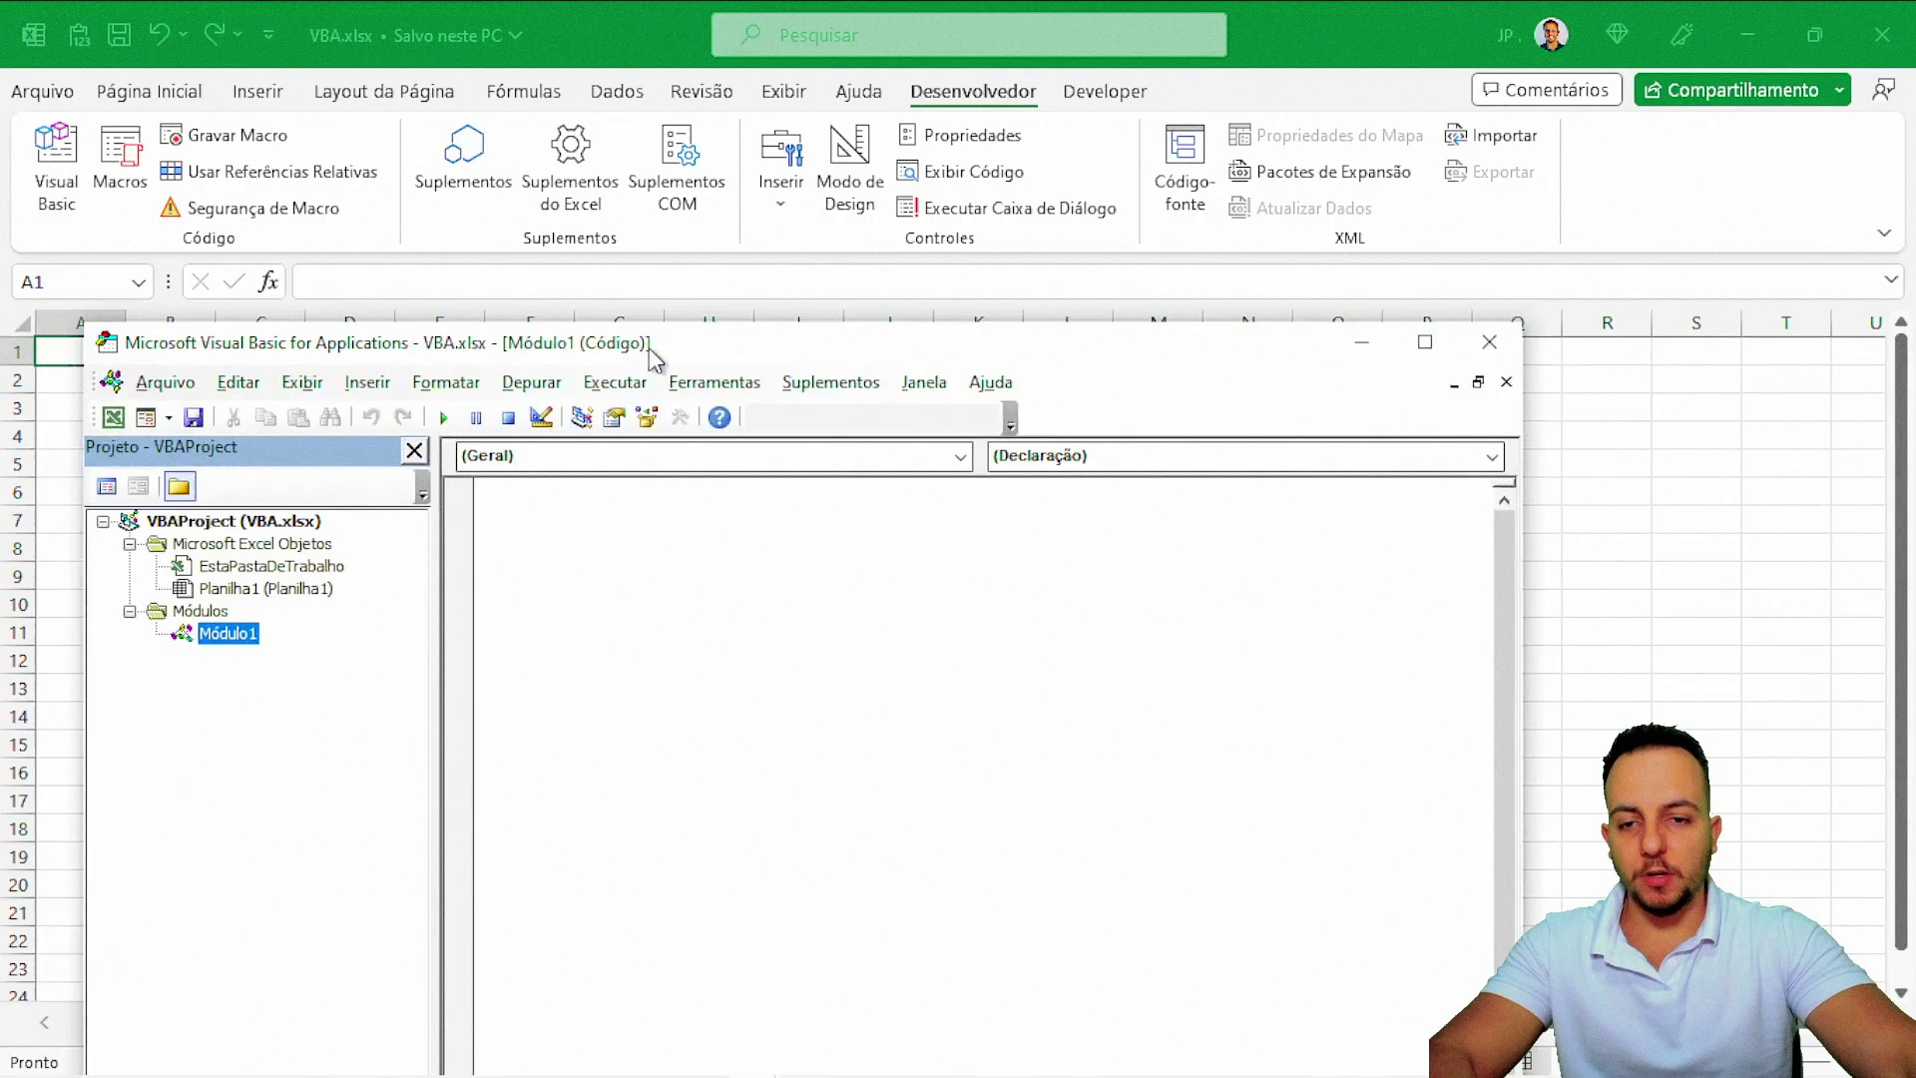
pyautogui.moveTo(653, 359); pyautogui.dragTo(810, 14)
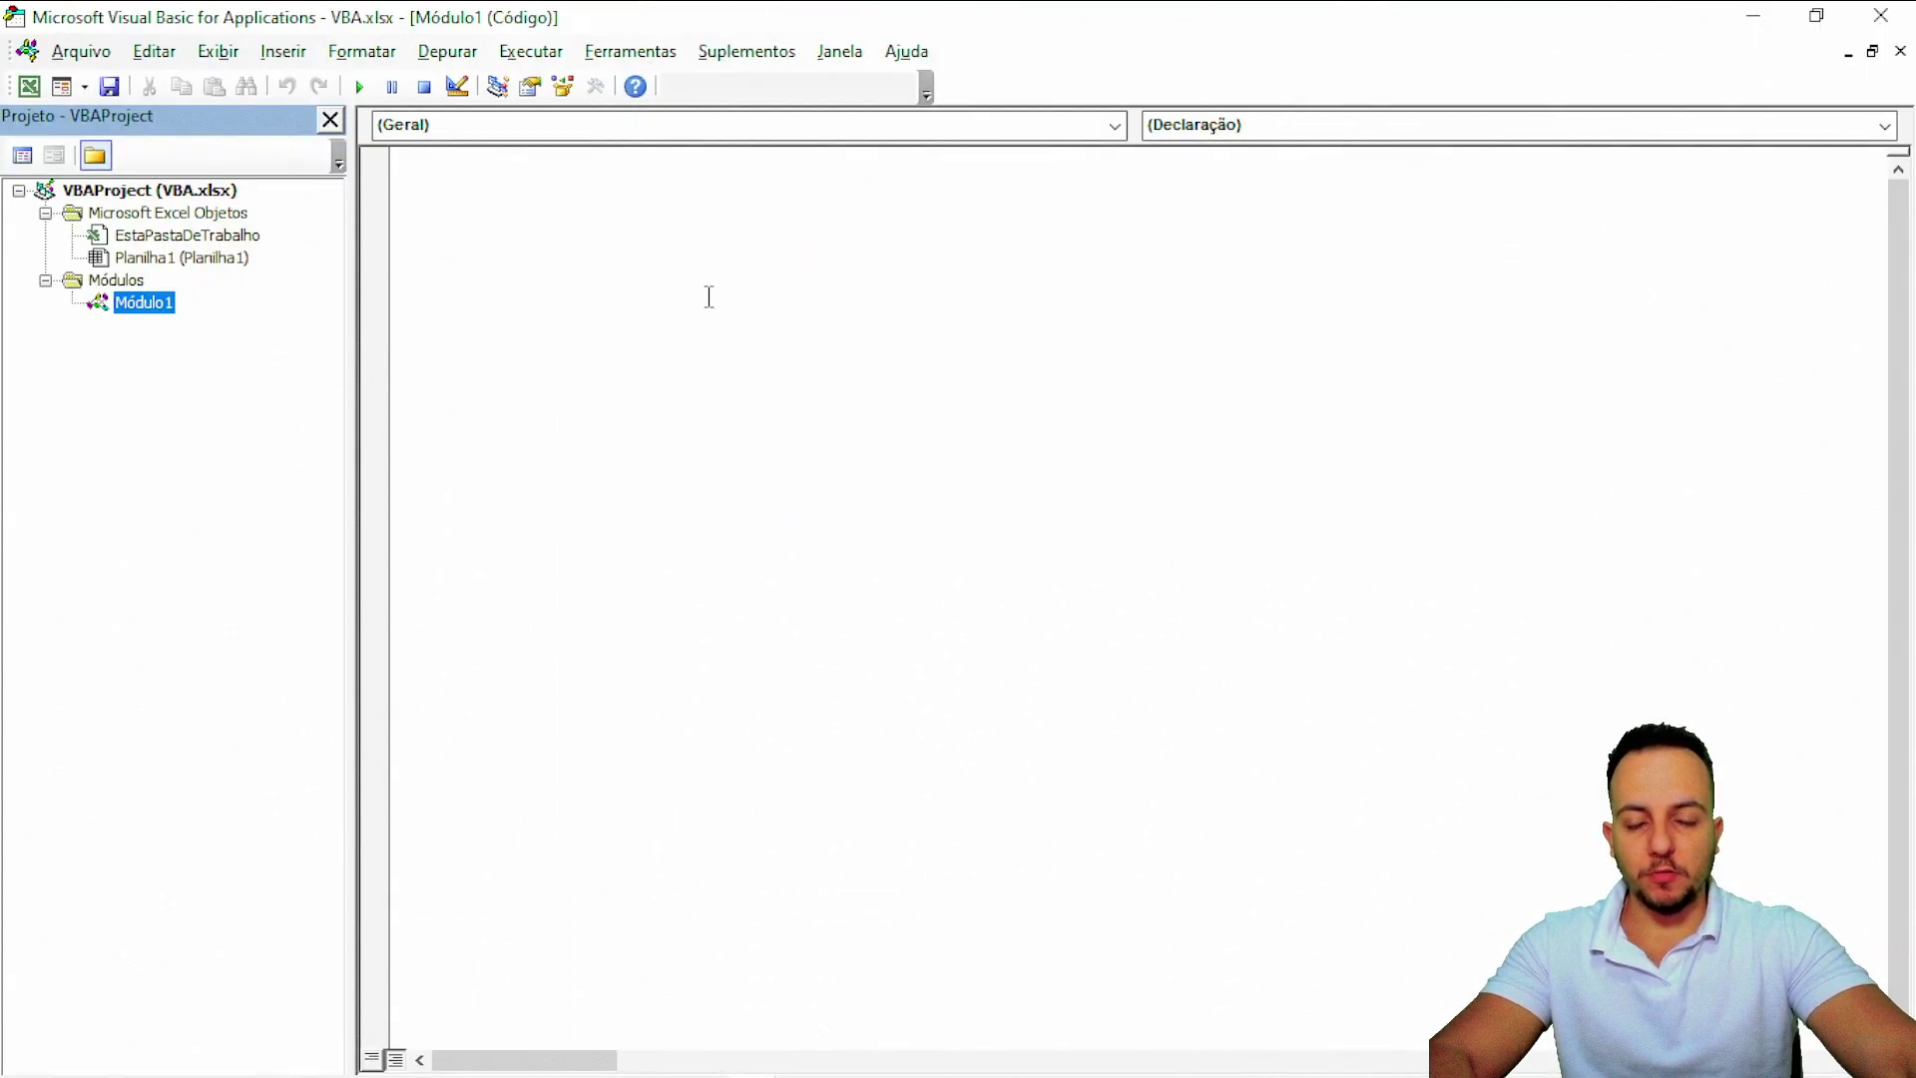
pyautogui.press('super+Right')
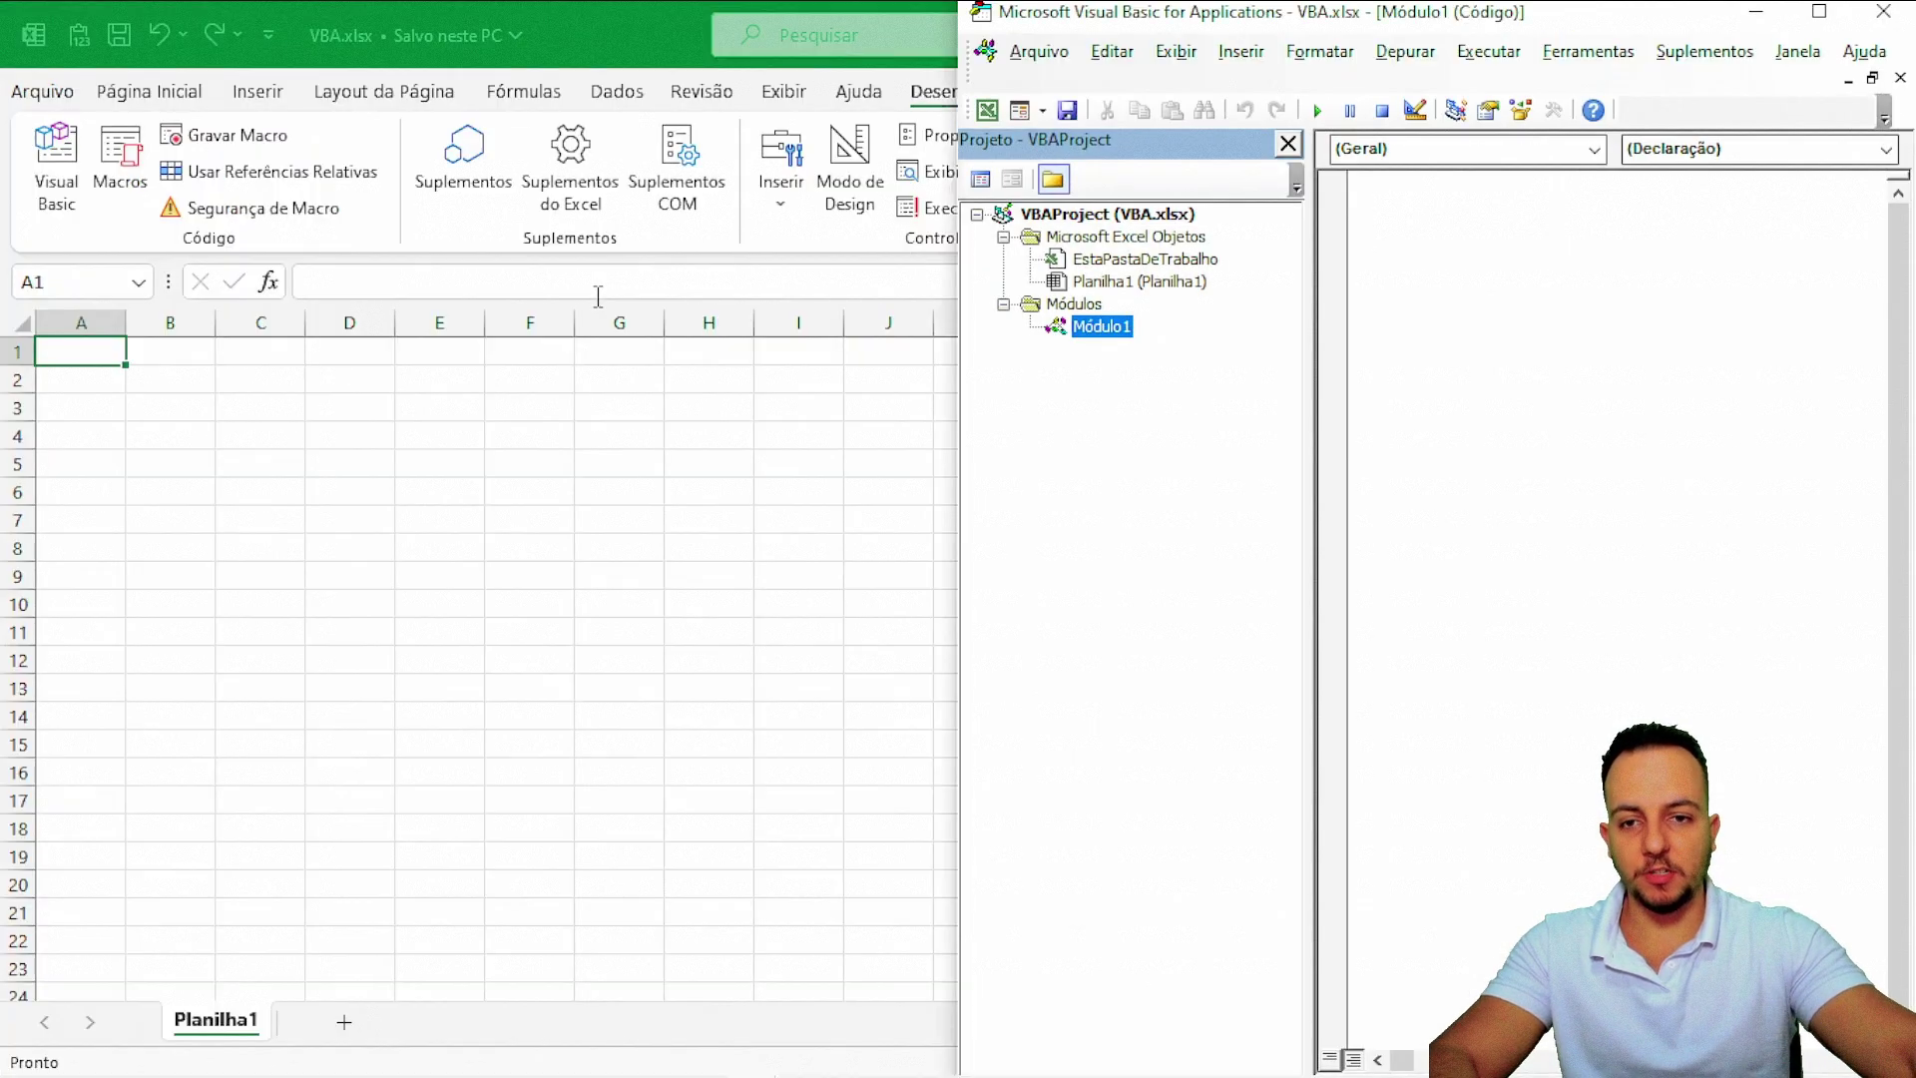
pyautogui.click(637, 46)
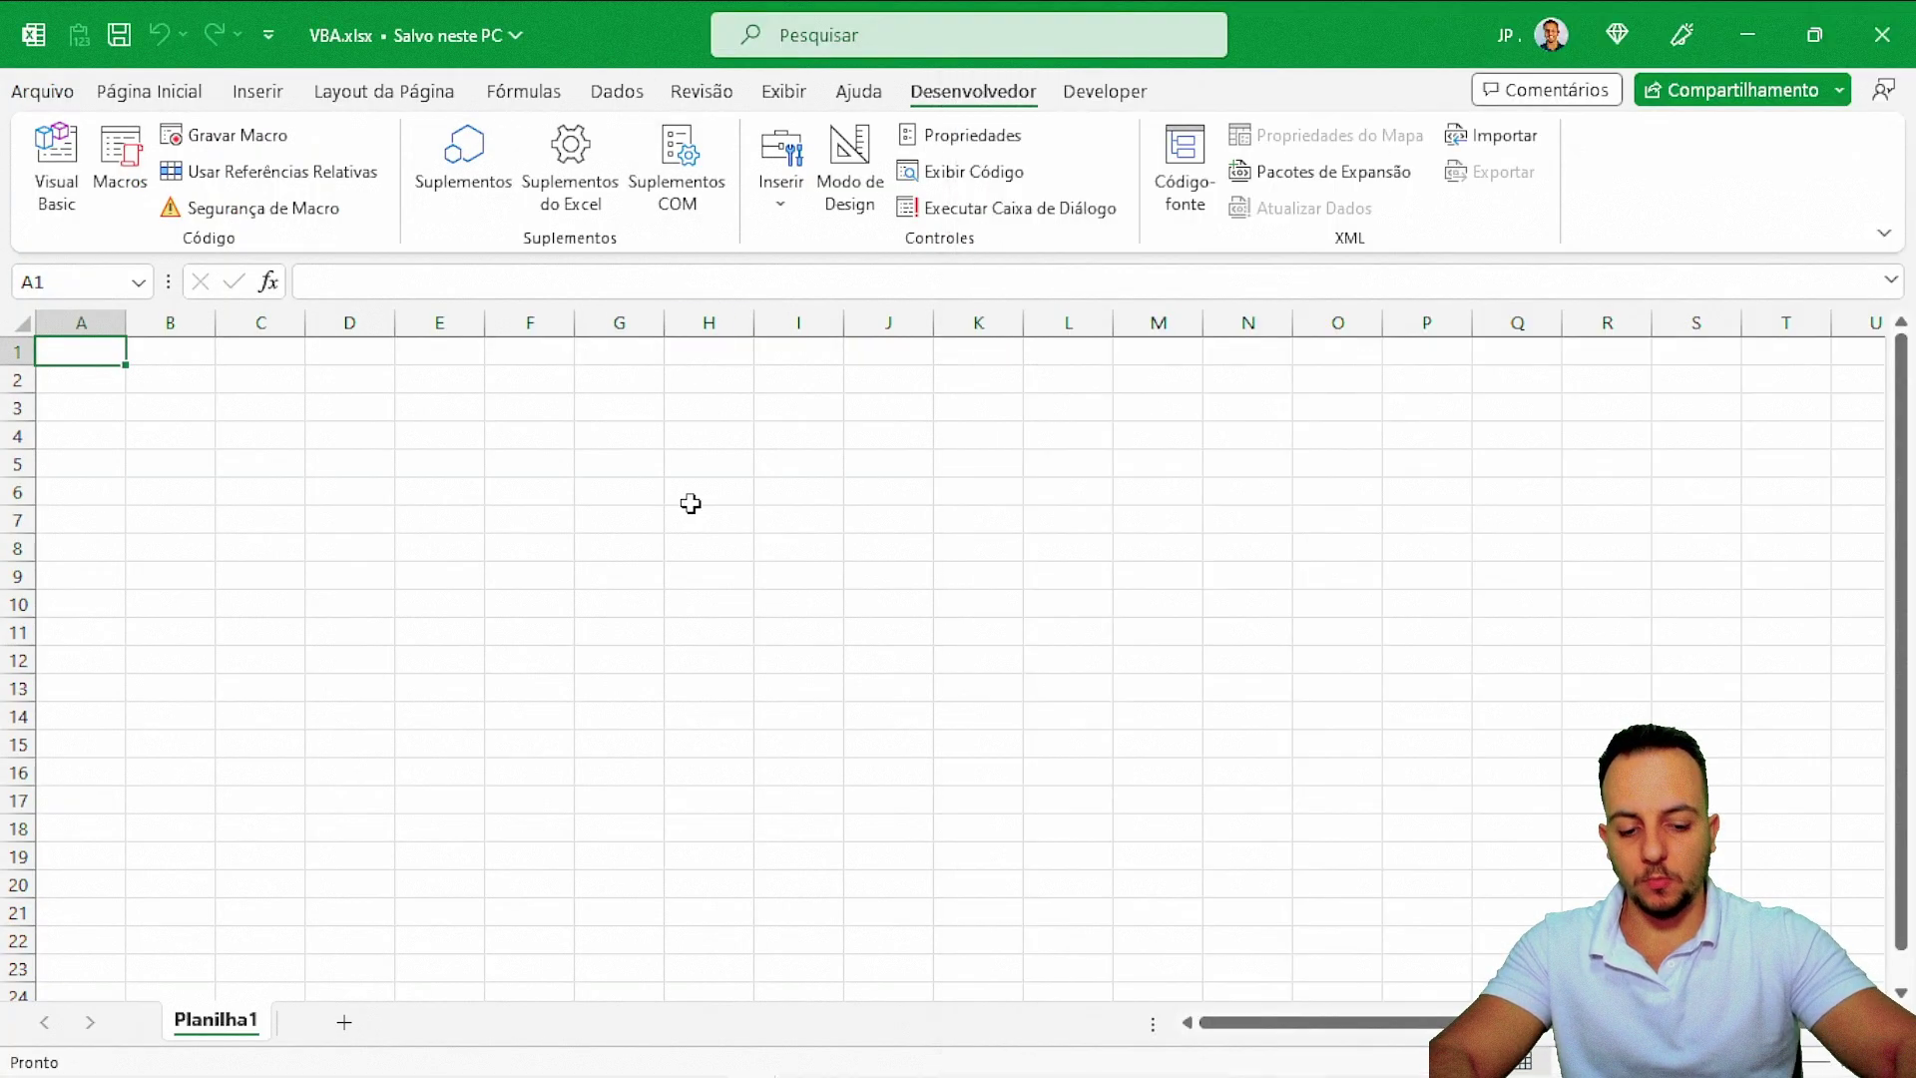
pyautogui.press('super+Left')
pyautogui.click(1556, 448)
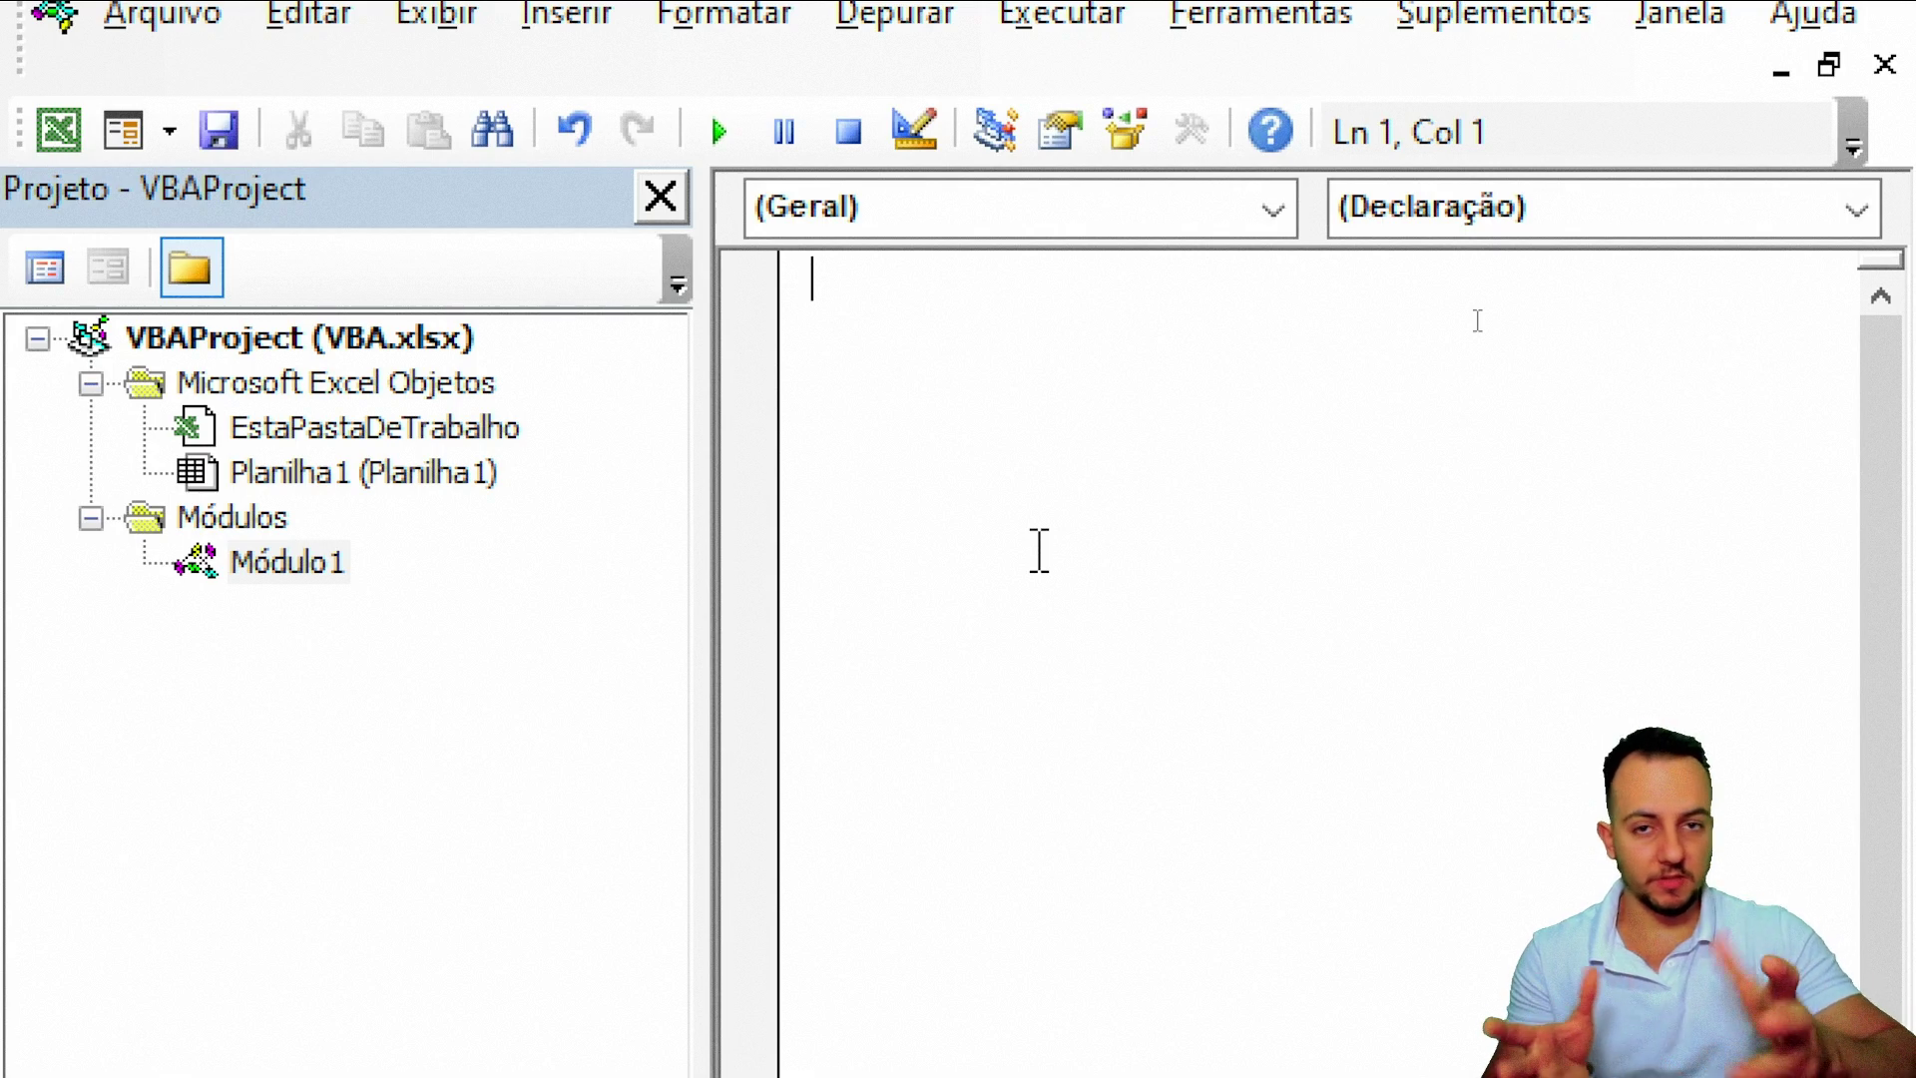
# - Type the Sub Mensagem() header, capitalising the M, so End Sub is added
pyautogui.write('Sub')
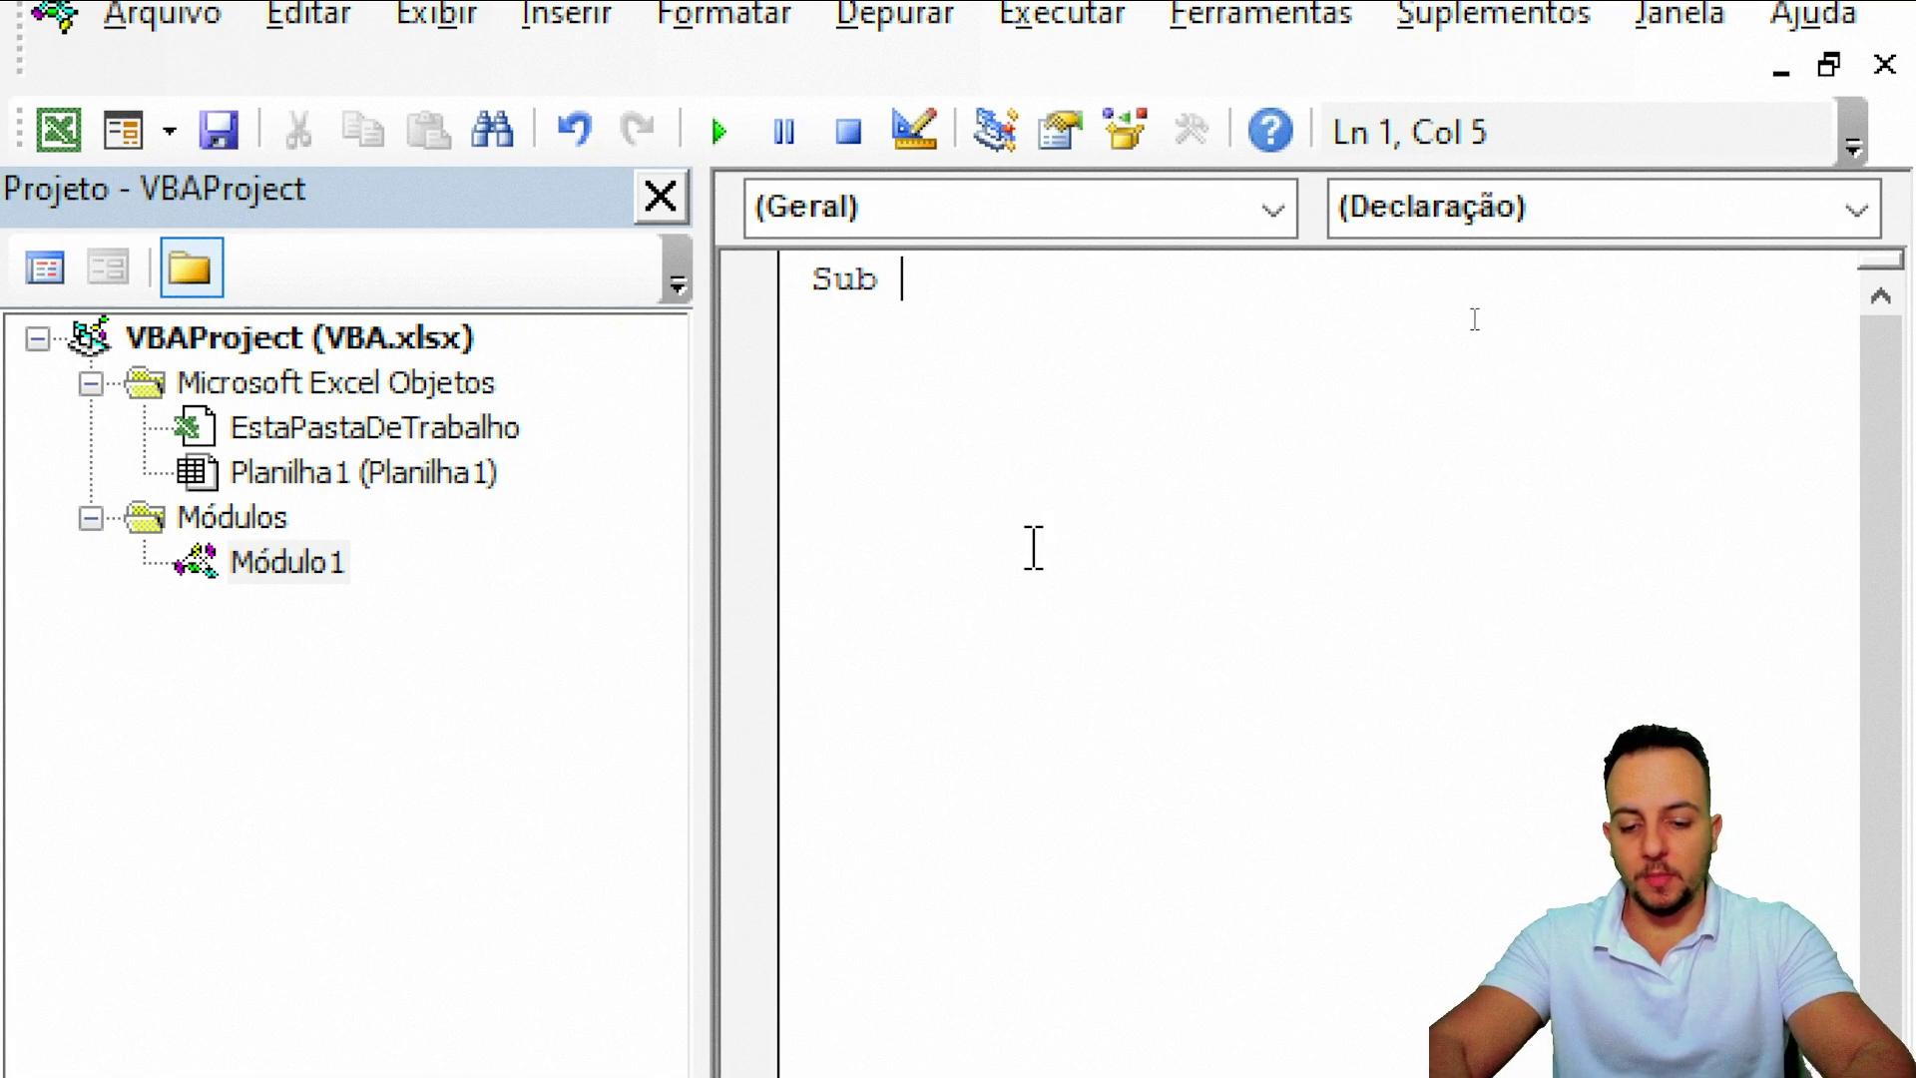
pyautogui.write('mensagem')
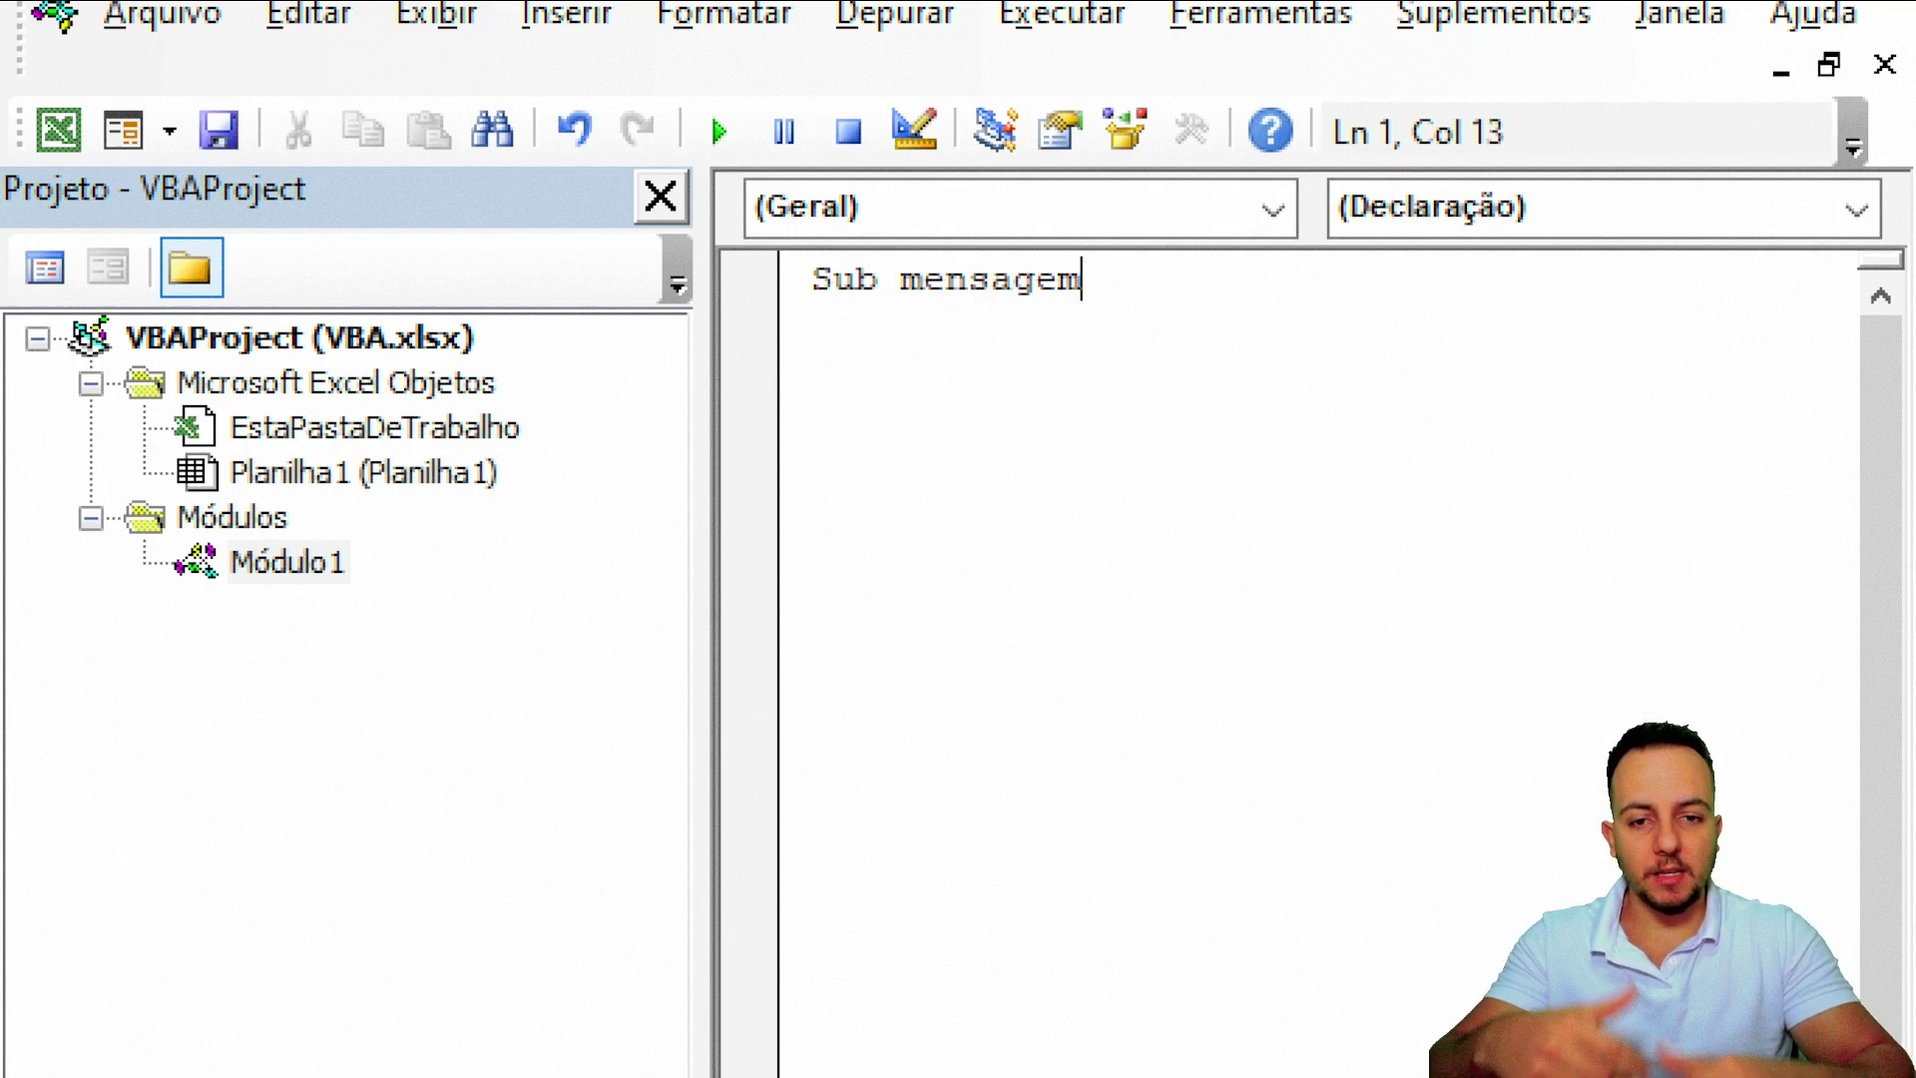
pyautogui.click(991, 279)
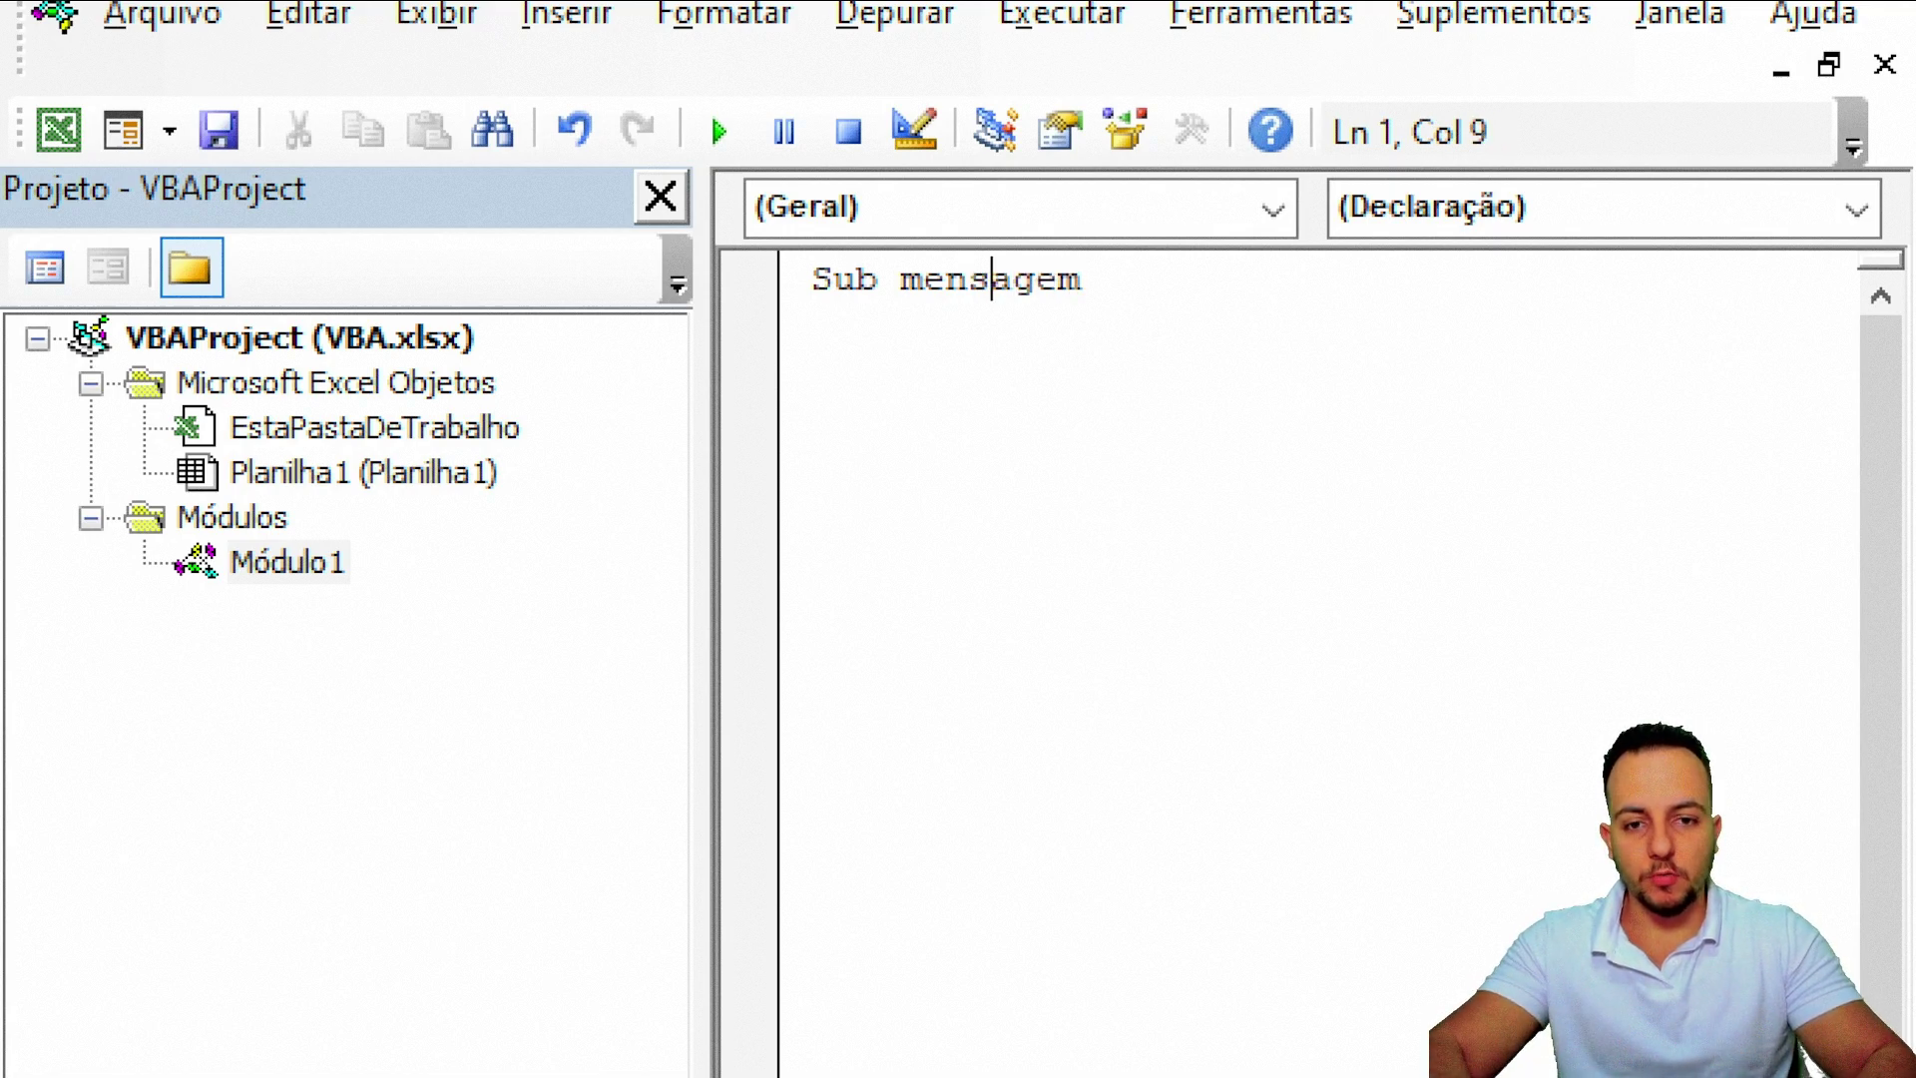
pyautogui.hotkey('shift', 'Left')
pyautogui.write('M')
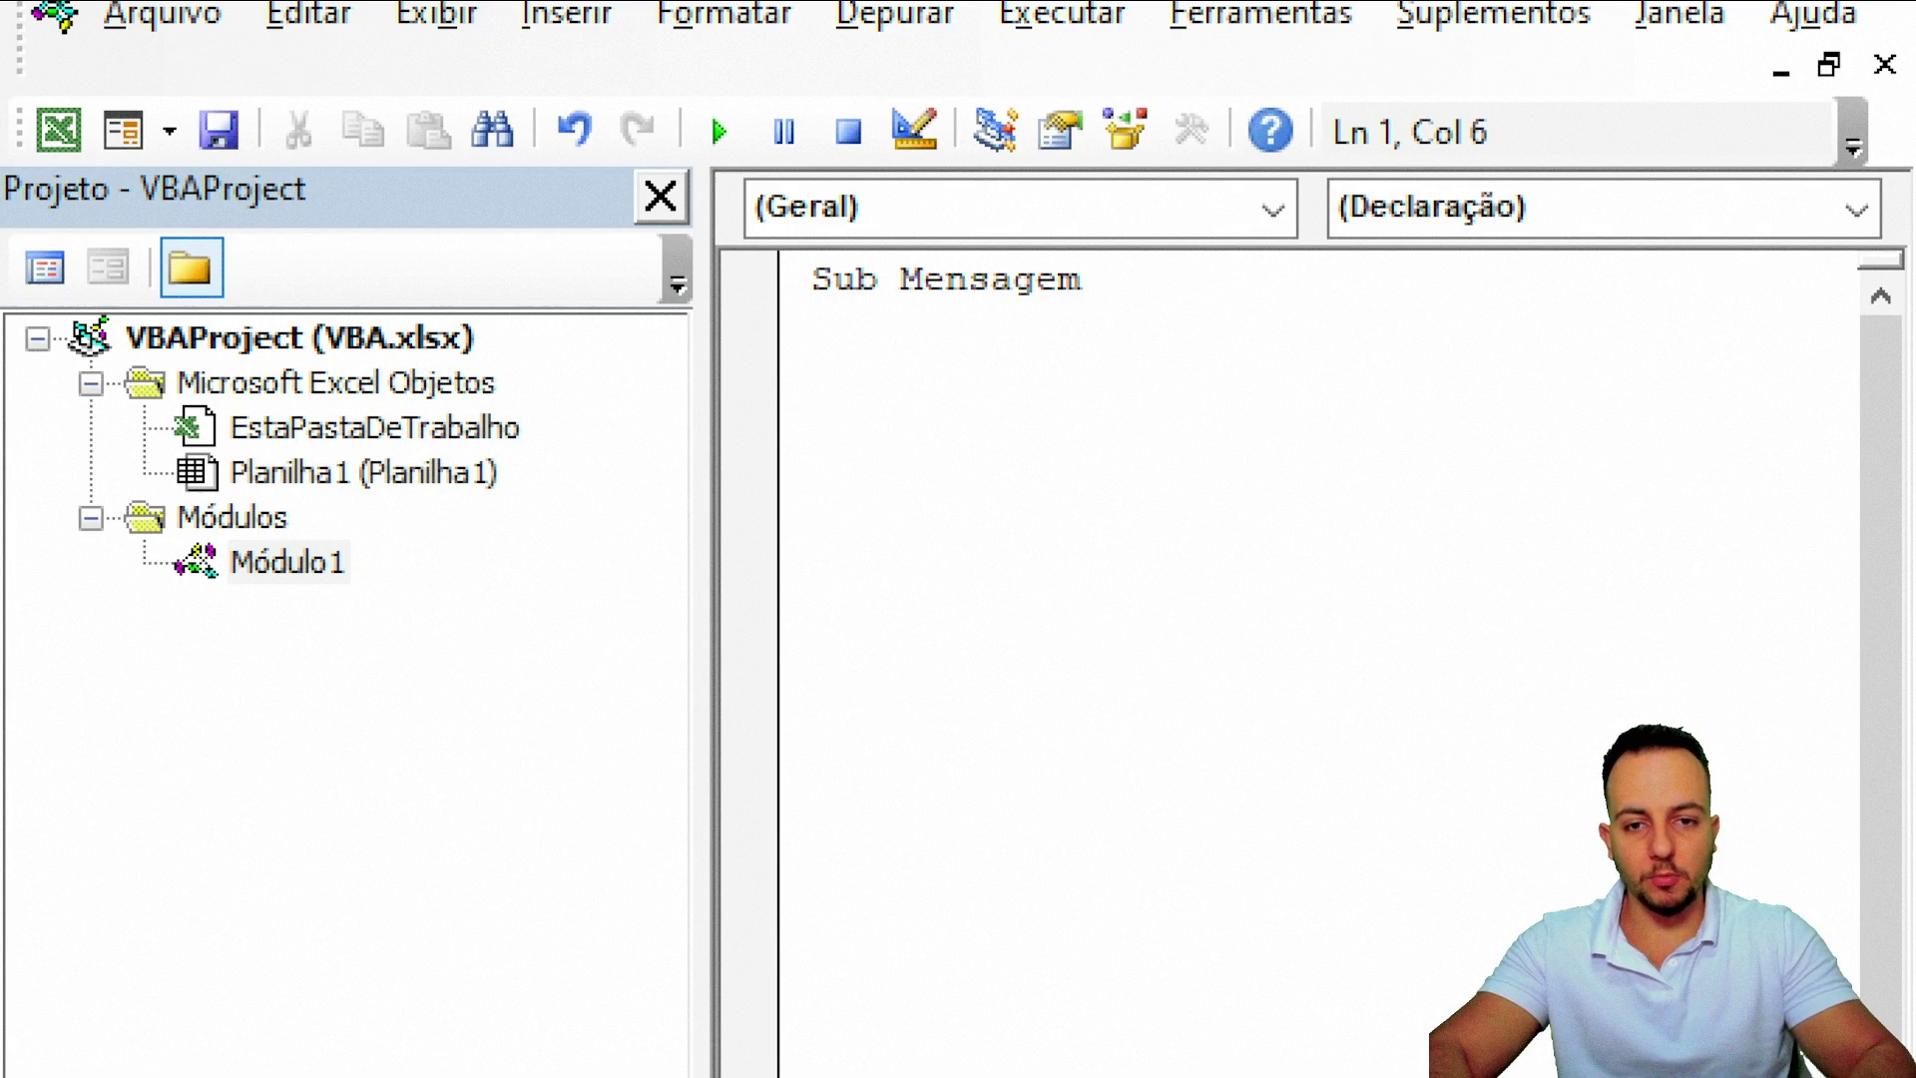
pyautogui.press('Right')
pyautogui.press('Right')
pyautogui.press('Right')
pyautogui.write('(')
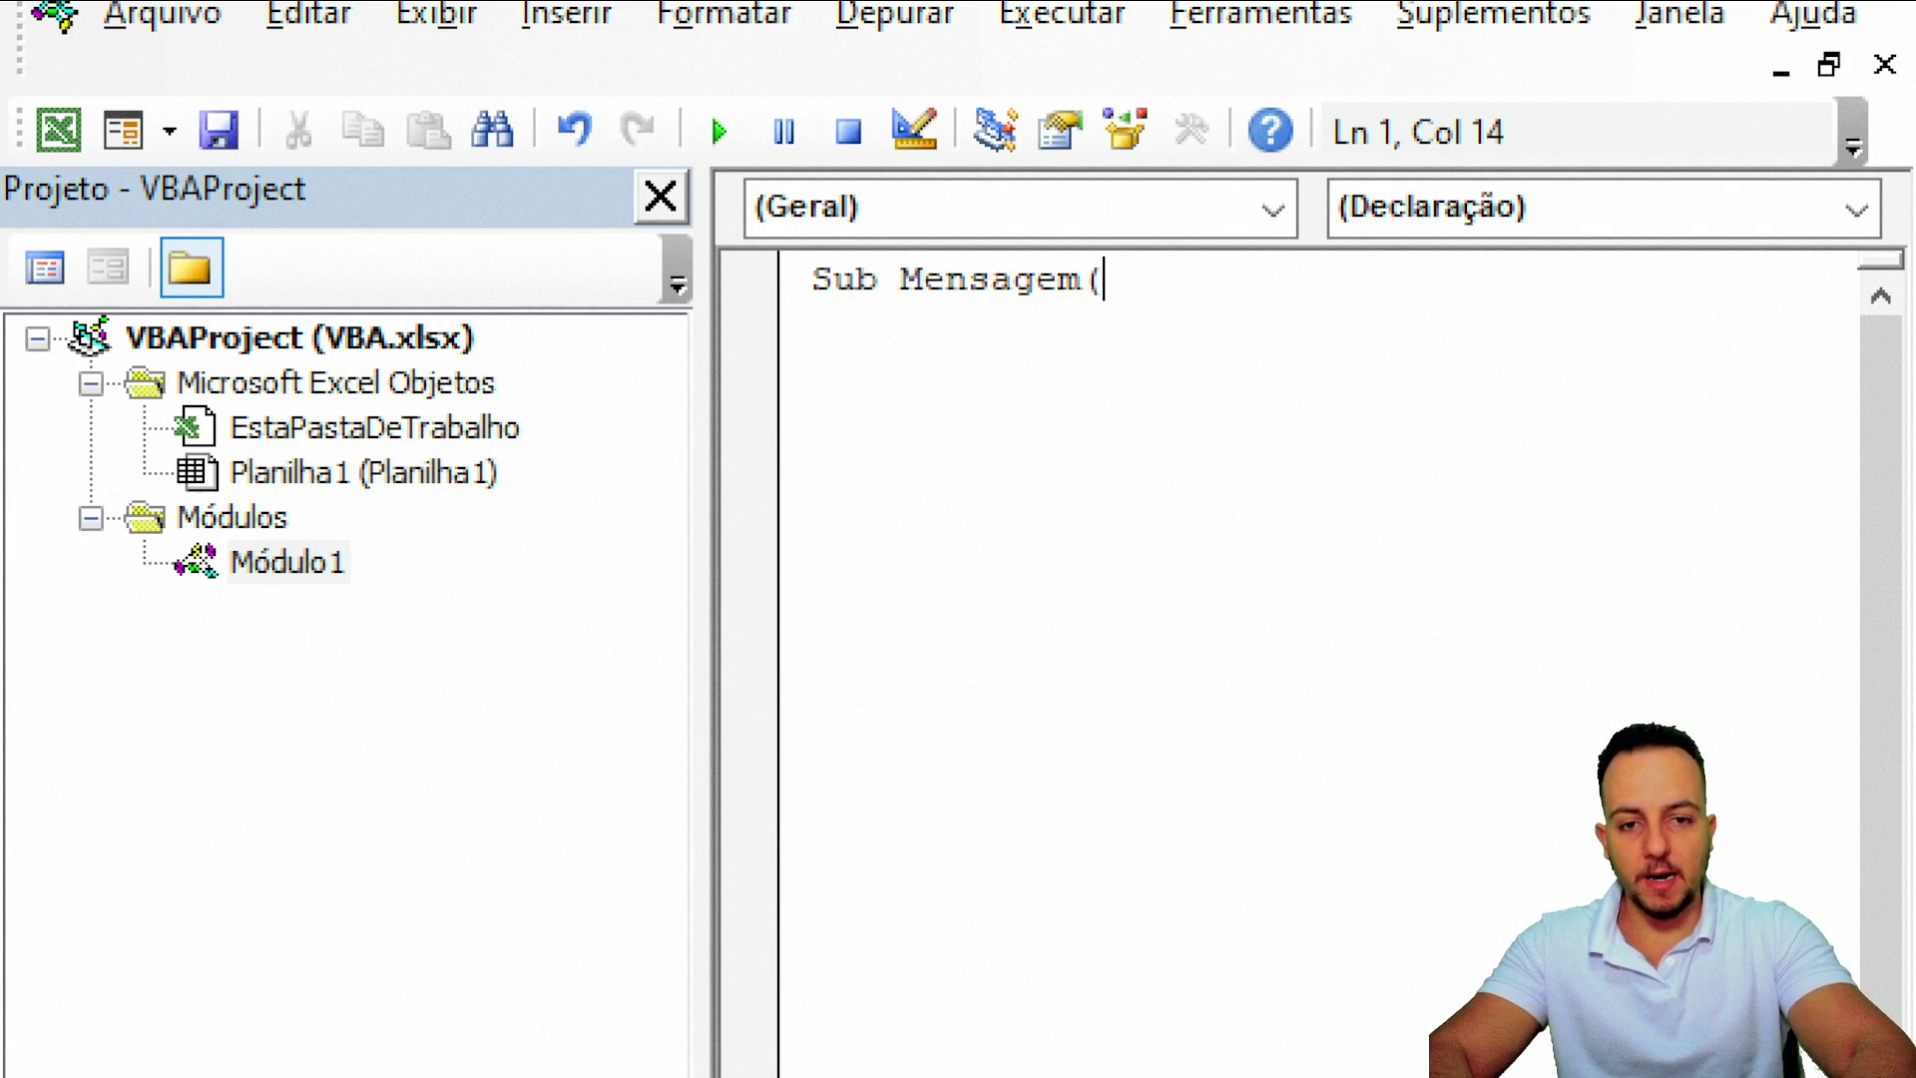
pyautogui.write(')')
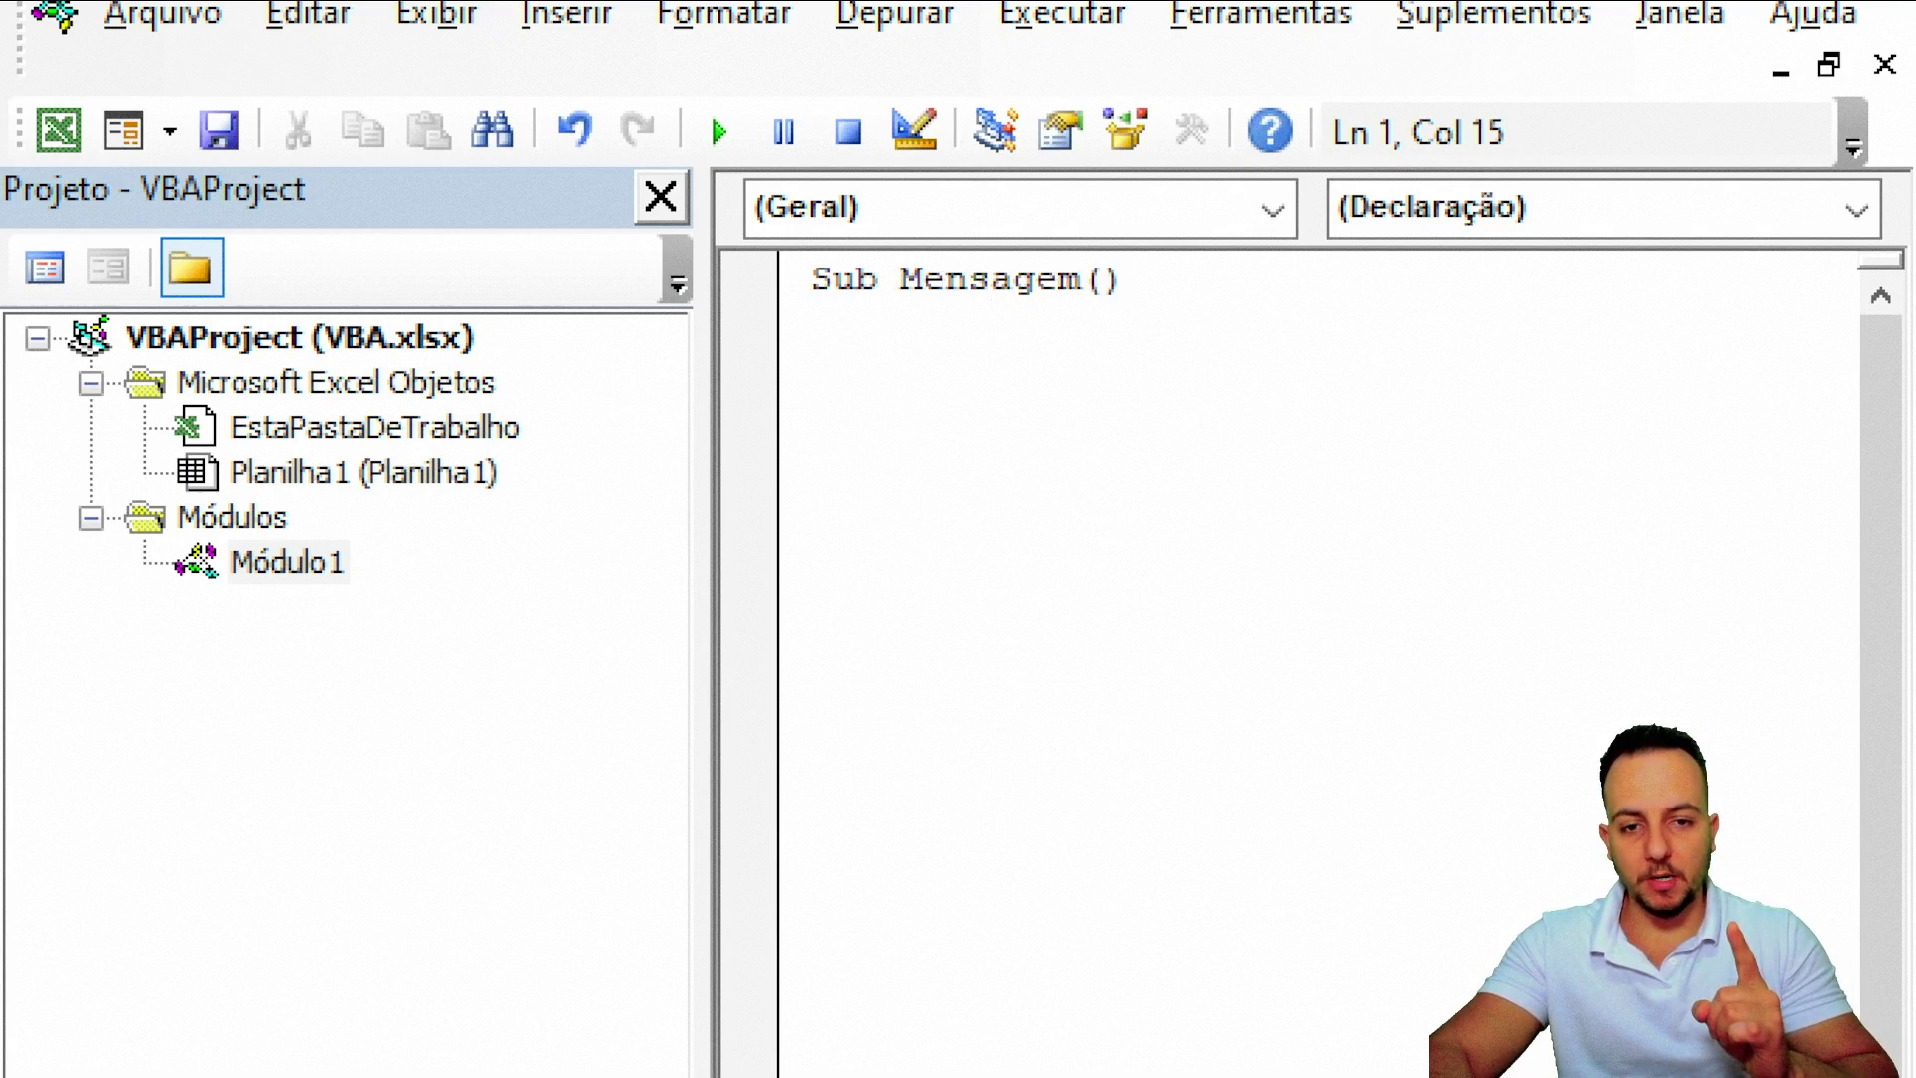
pyautogui.press('Return')
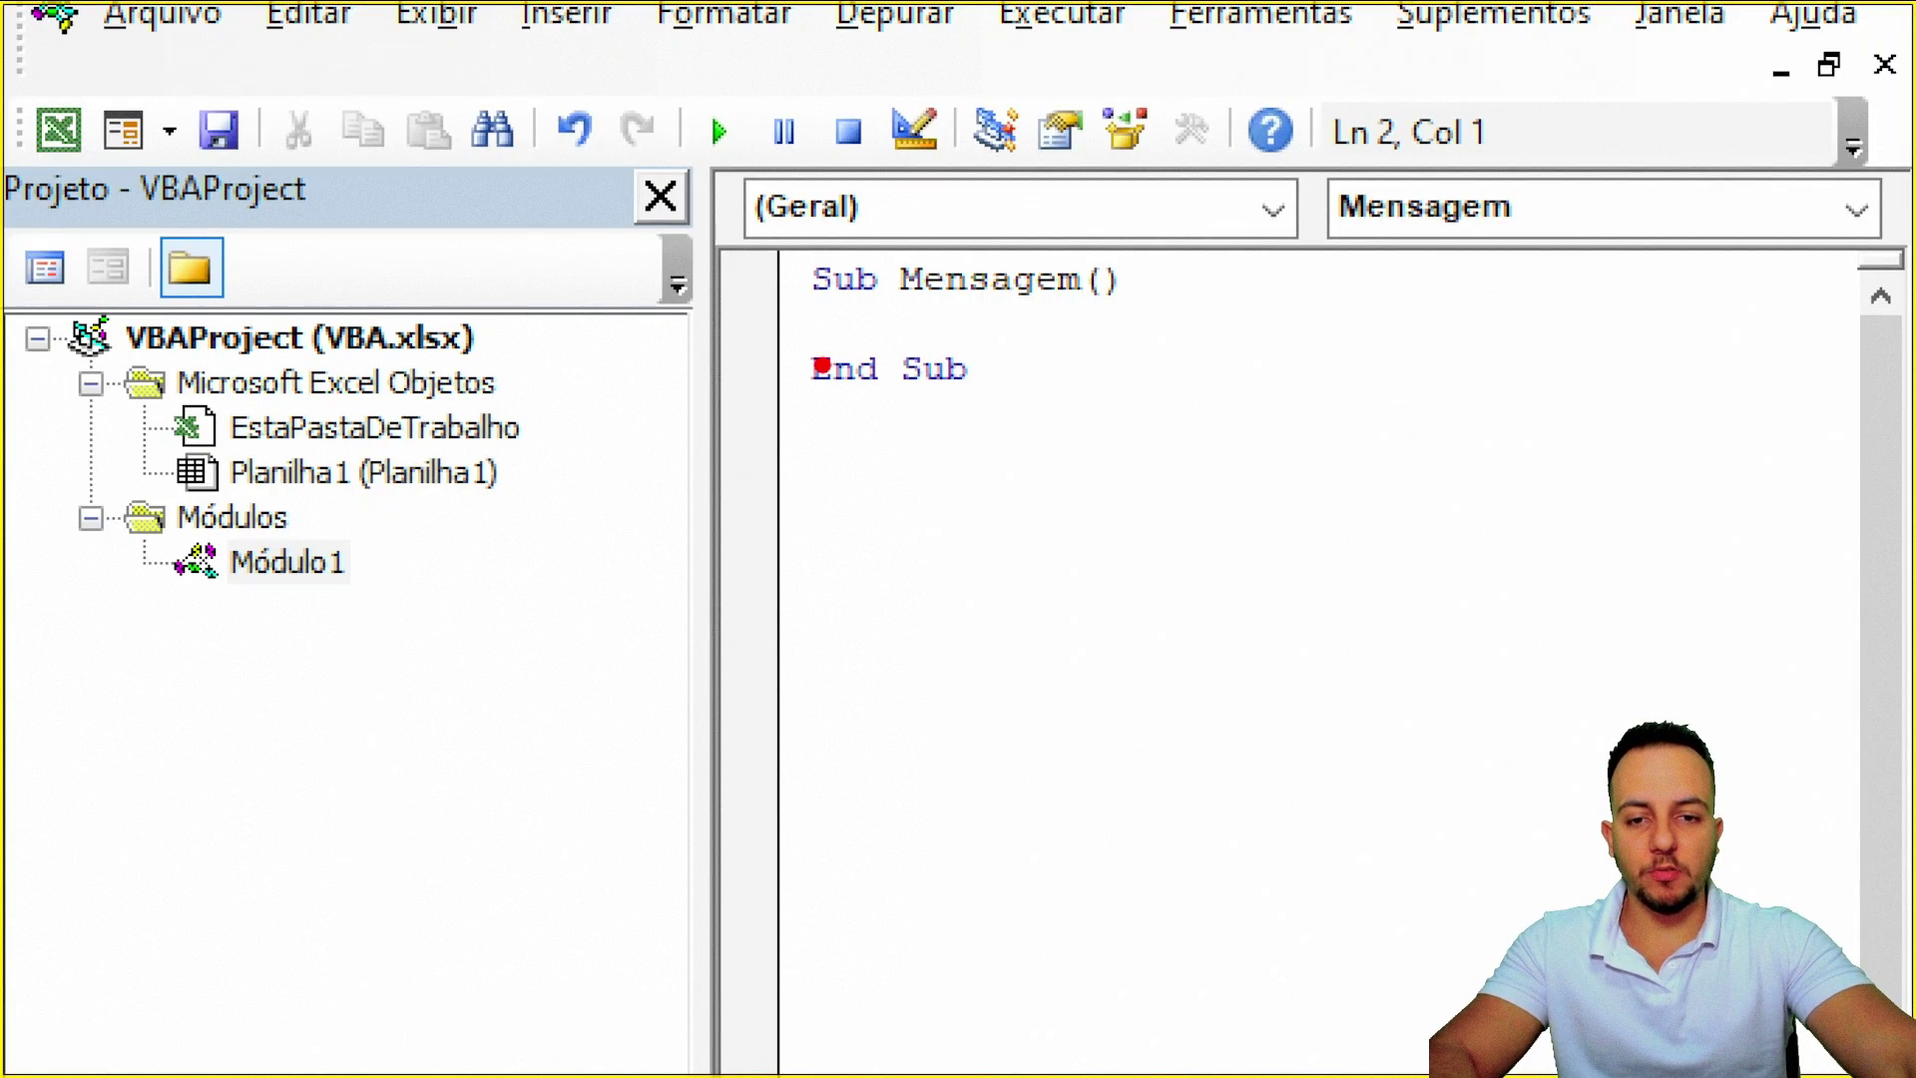
# - Select and drag code in Módulo1, undoing the accidental edits
pyautogui.moveTo(797, 333)
pyautogui.mouseDown()
pyautogui.moveTo(981, 399)
pyautogui.moveTo(1098, 377)
pyautogui.mouseUp()
pyautogui.press('e')
pyautogui.moveTo(789, 243)
pyautogui.mouseDown()
pyautogui.moveTo(897, 307)
pyautogui.moveTo(1112, 352)
pyautogui.mouseUp()
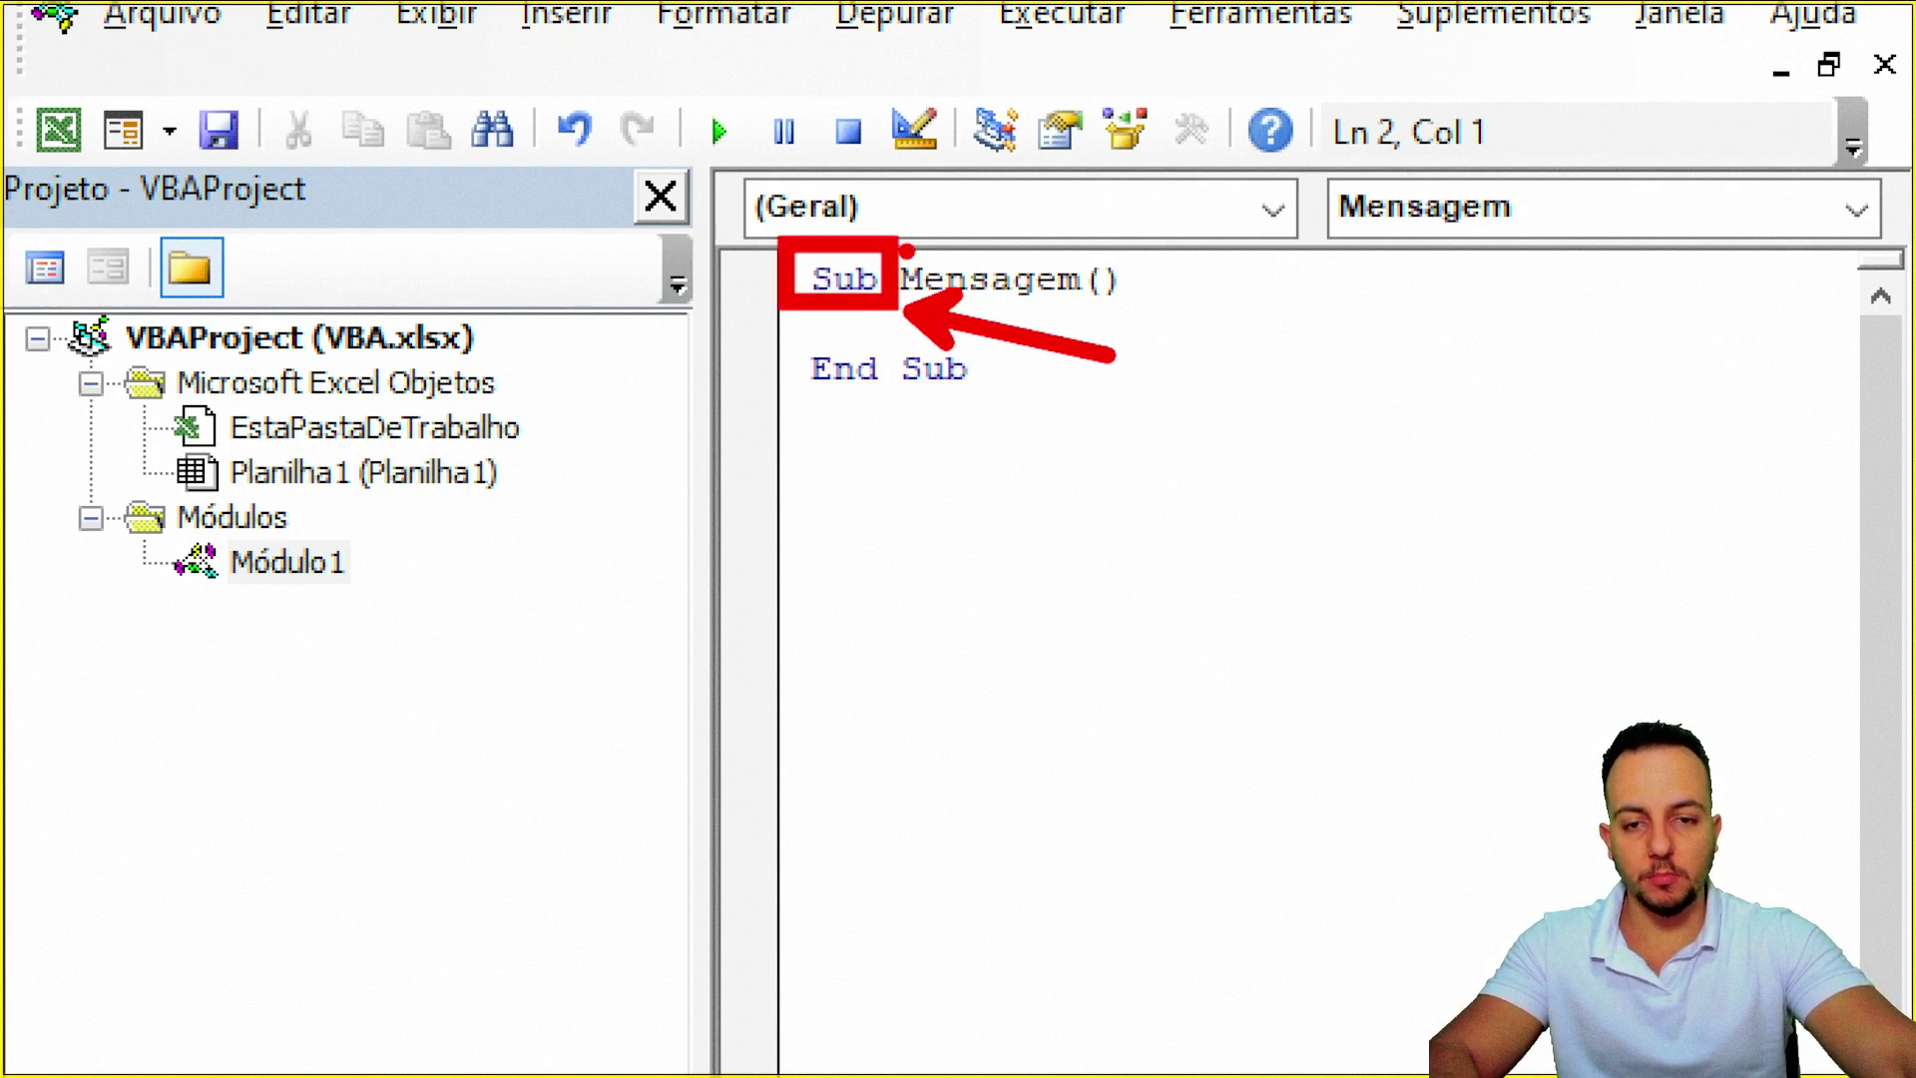
pyautogui.hotkey('ctrl', 'z')
pyautogui.moveTo(823, 399)
pyautogui.mouseDown()
pyautogui.moveTo(858, 381)
pyautogui.moveTo(824, 507)
pyautogui.mouseUp()
pyautogui.moveTo(887, 329)
pyautogui.mouseDown()
pyautogui.moveTo(988, 410)
pyautogui.moveTo(1130, 402)
pyautogui.mouseUp()
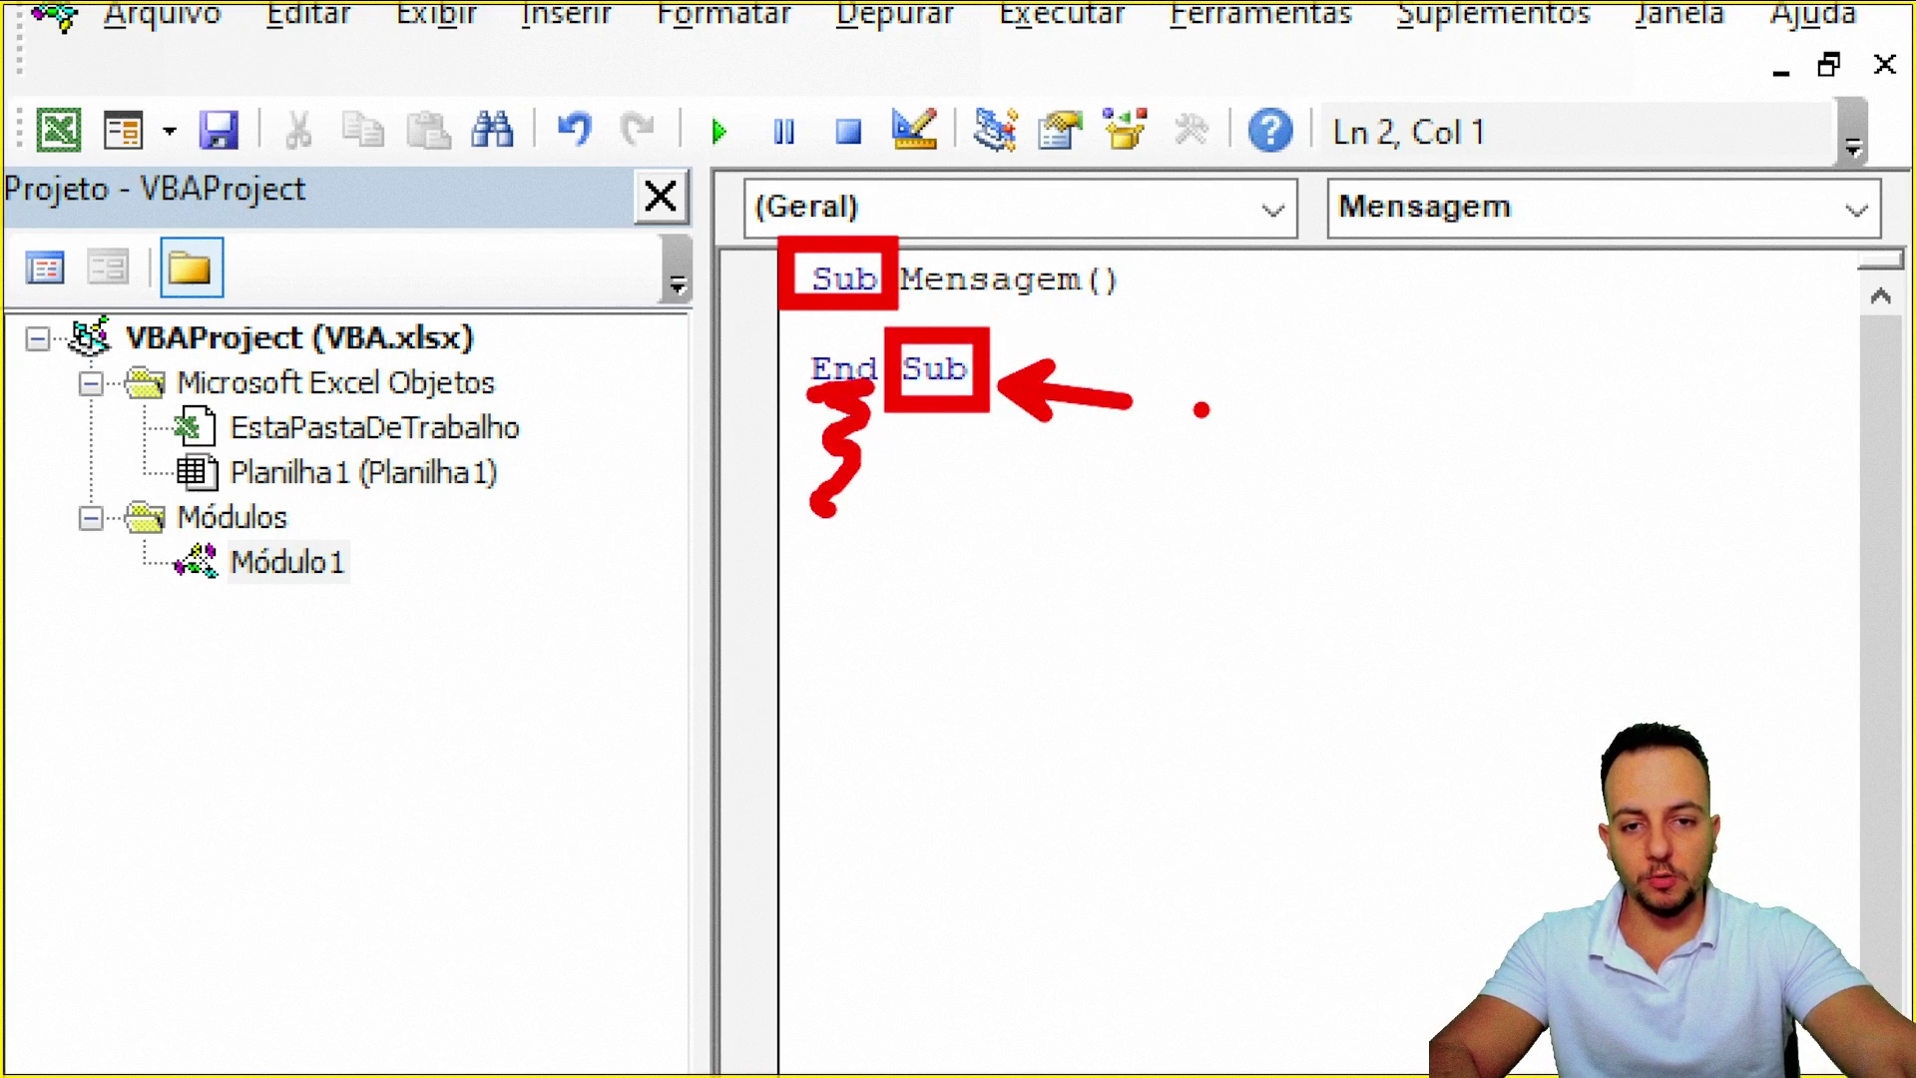
pyautogui.hotkey('ctrl', 'z')
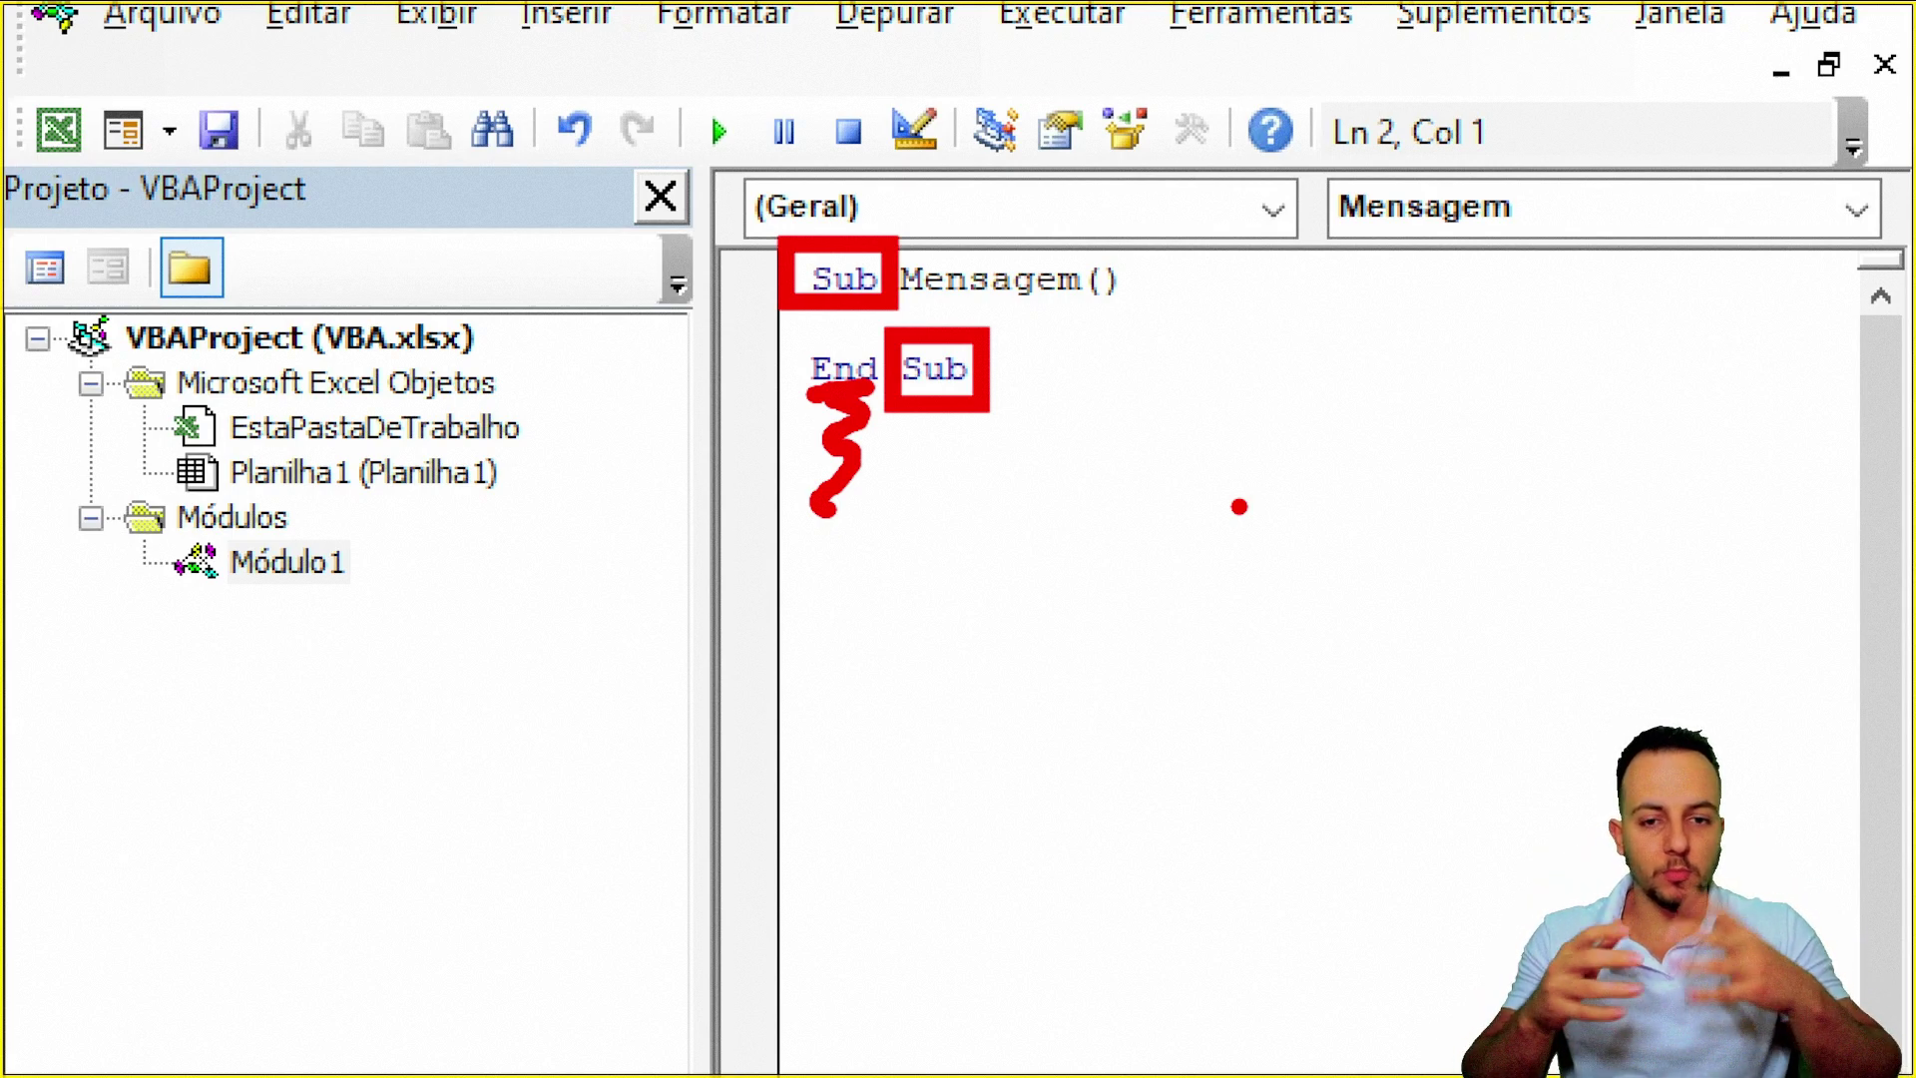
pyautogui.hotkey('ctrl', 'z')
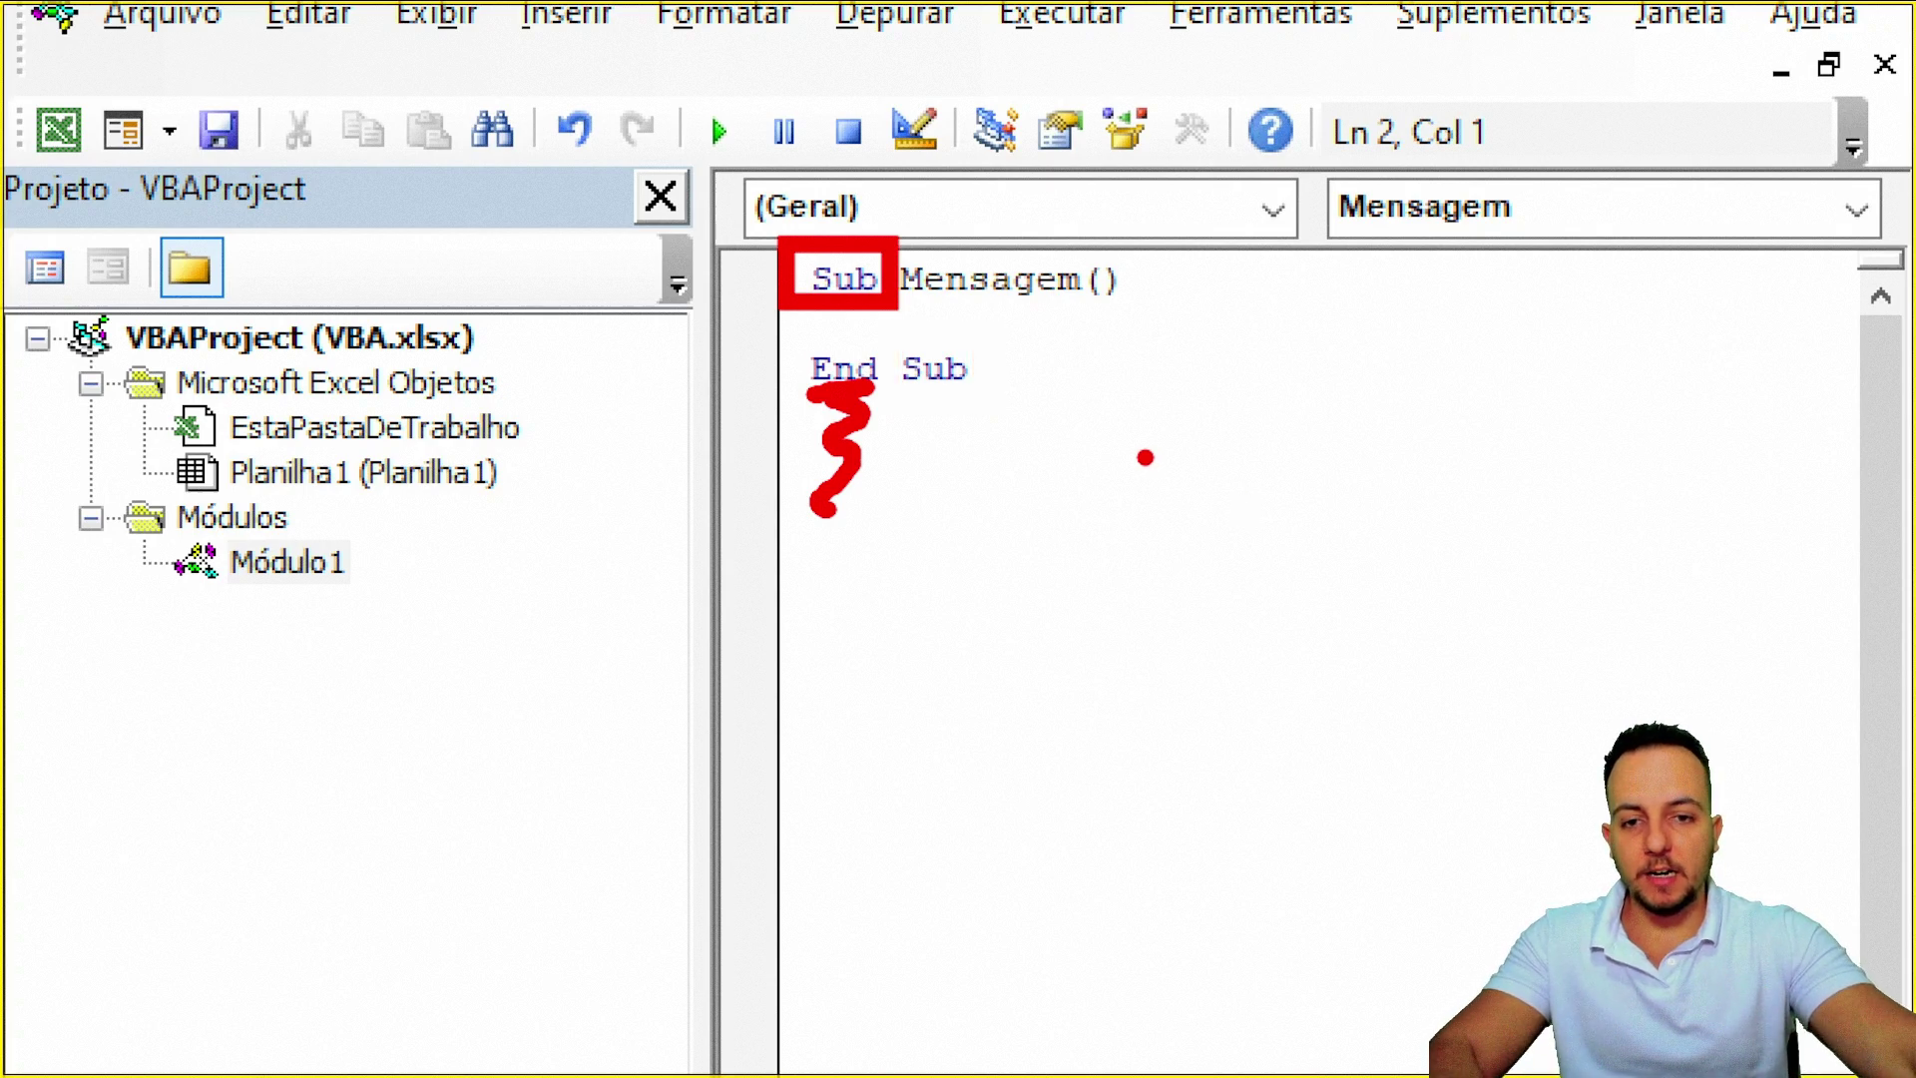
pyautogui.hotkey('ctrl', 'z')
pyautogui.hotkey('ctrl', 'z')
pyautogui.moveTo(772, 236)
pyautogui.mouseDown()
pyautogui.moveTo(896, 310)
pyautogui.moveTo(1140, 311)
pyautogui.mouseUp()
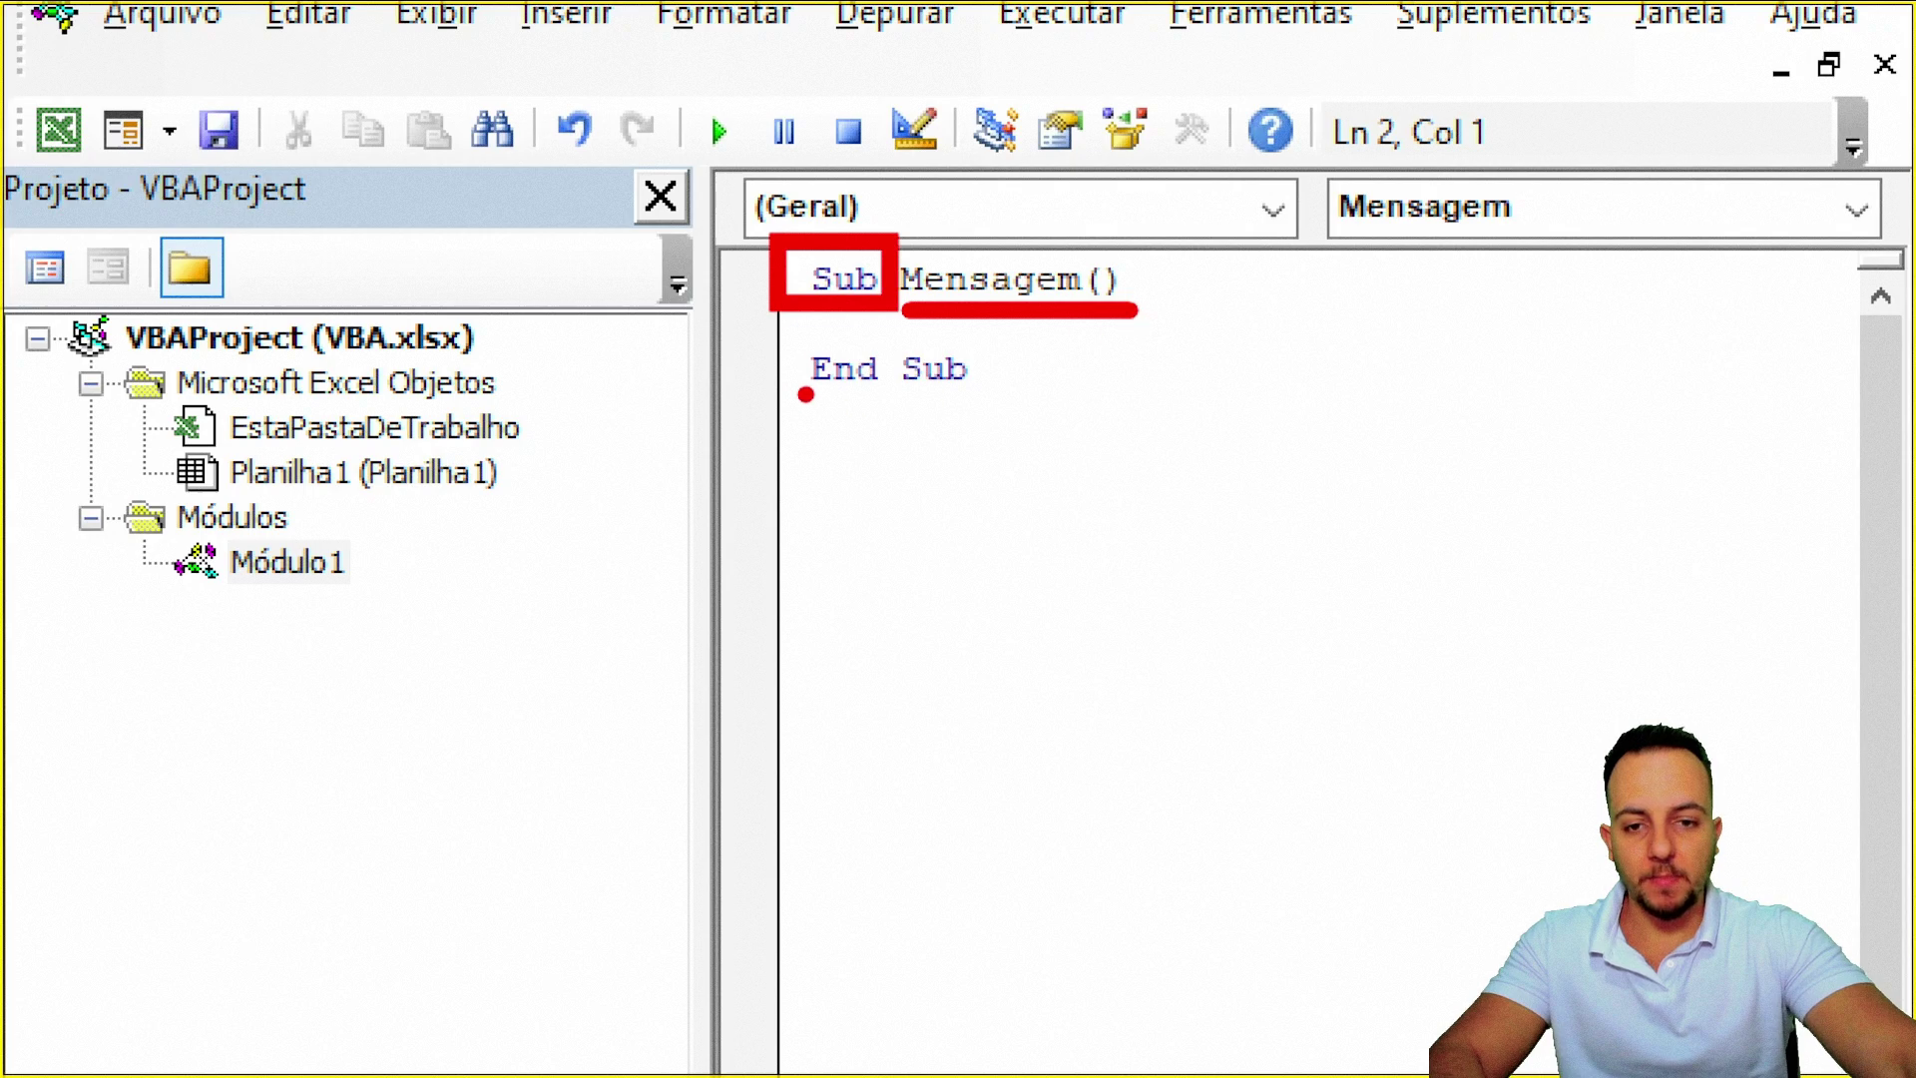
pyautogui.moveTo(788, 345); pyautogui.dragTo(997, 399)
pyautogui.hotkey('ctrl', 'z')
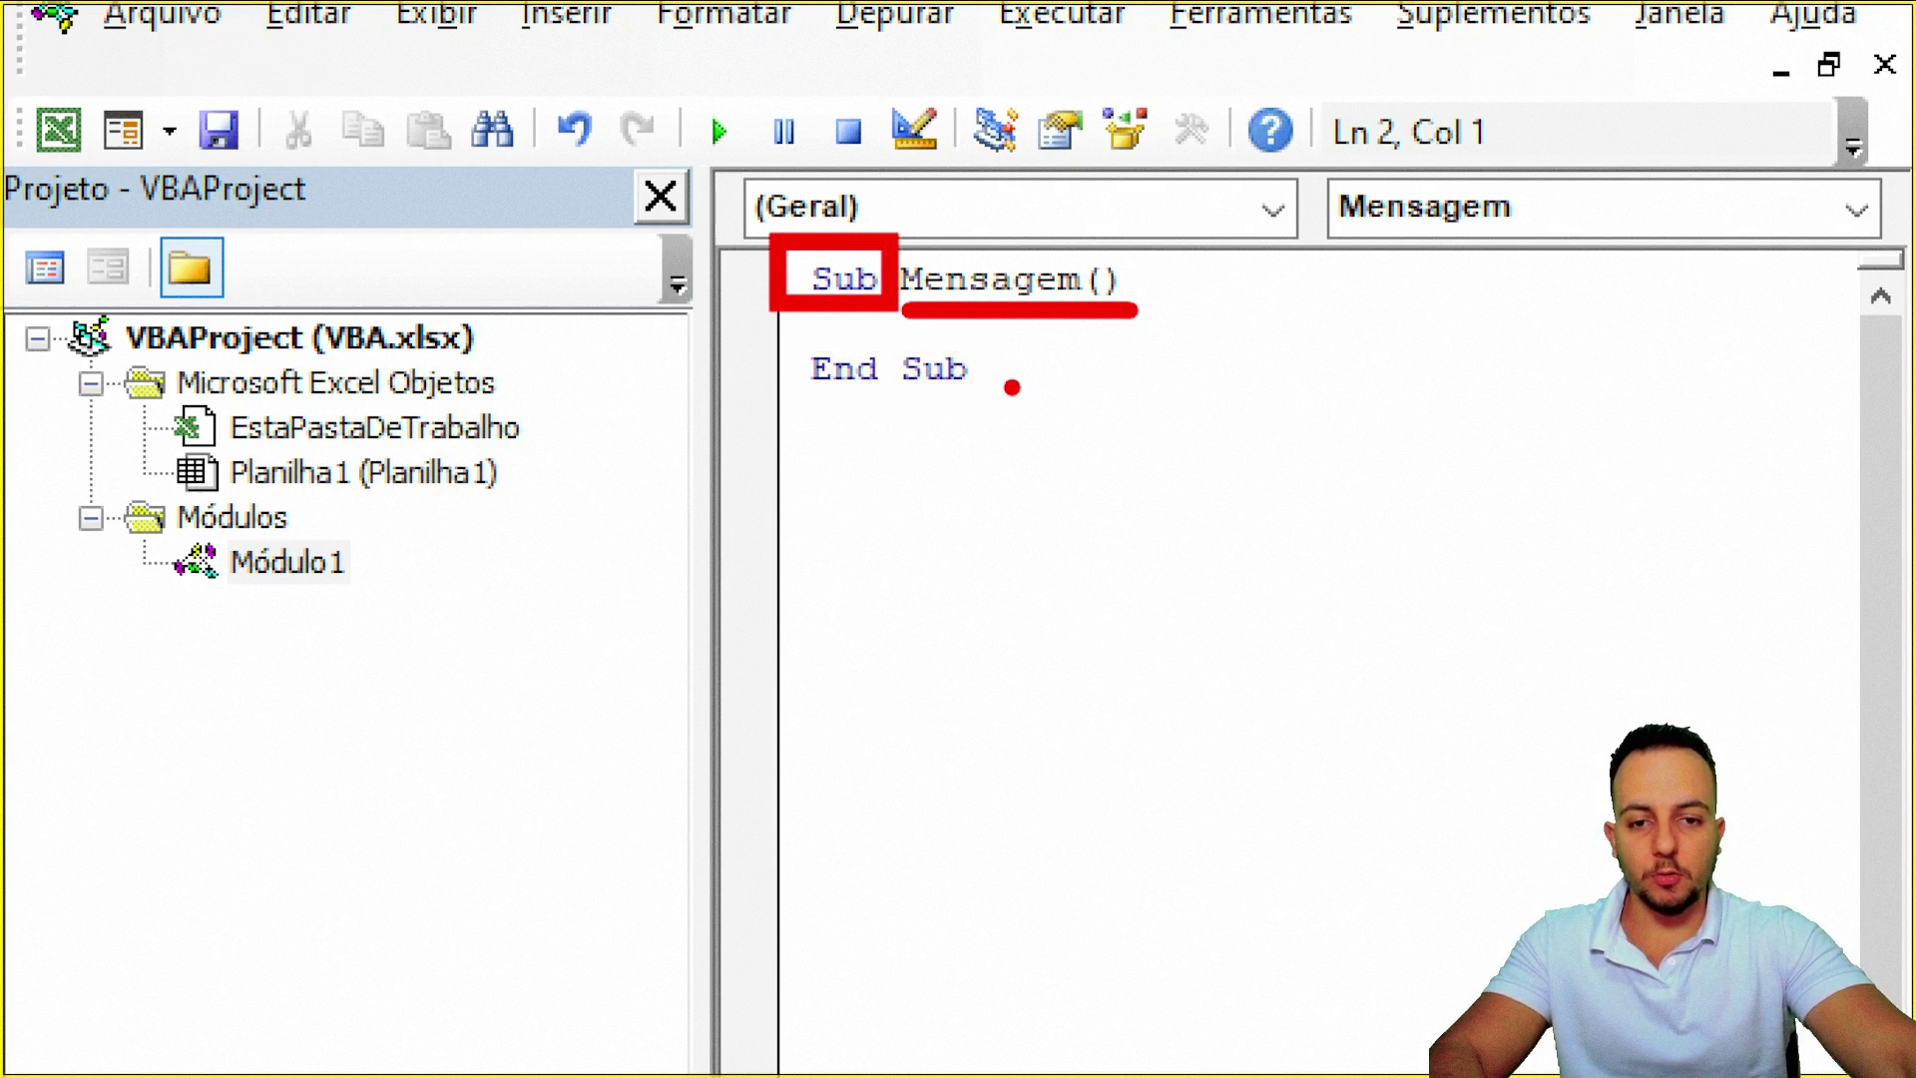
pyautogui.hotkey('ctrl', 'z')
pyautogui.hotkey('ctrl', 'z')
pyautogui.moveTo(809, 326)
pyautogui.mouseDown()
pyautogui.moveTo(1203, 324)
pyautogui.moveTo(747, 311)
pyautogui.mouseUp()
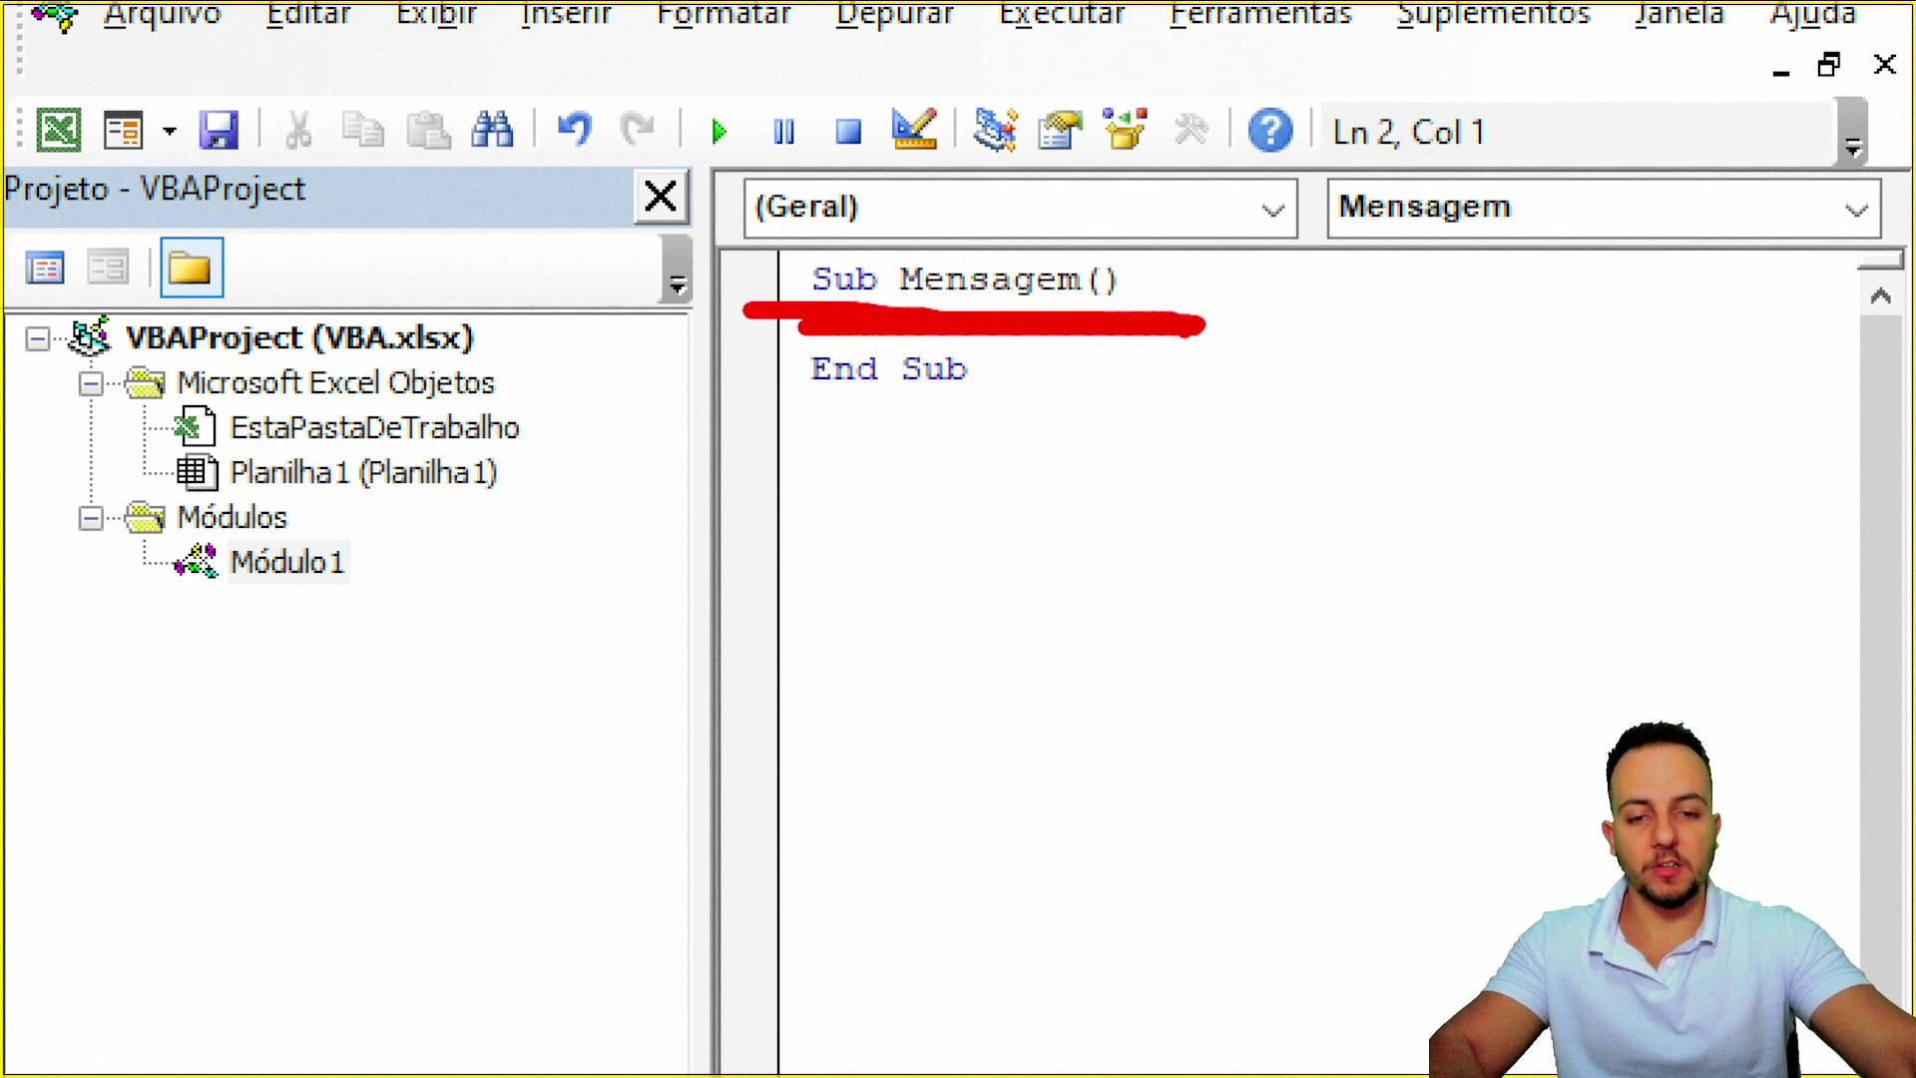
pyautogui.press('Escape')
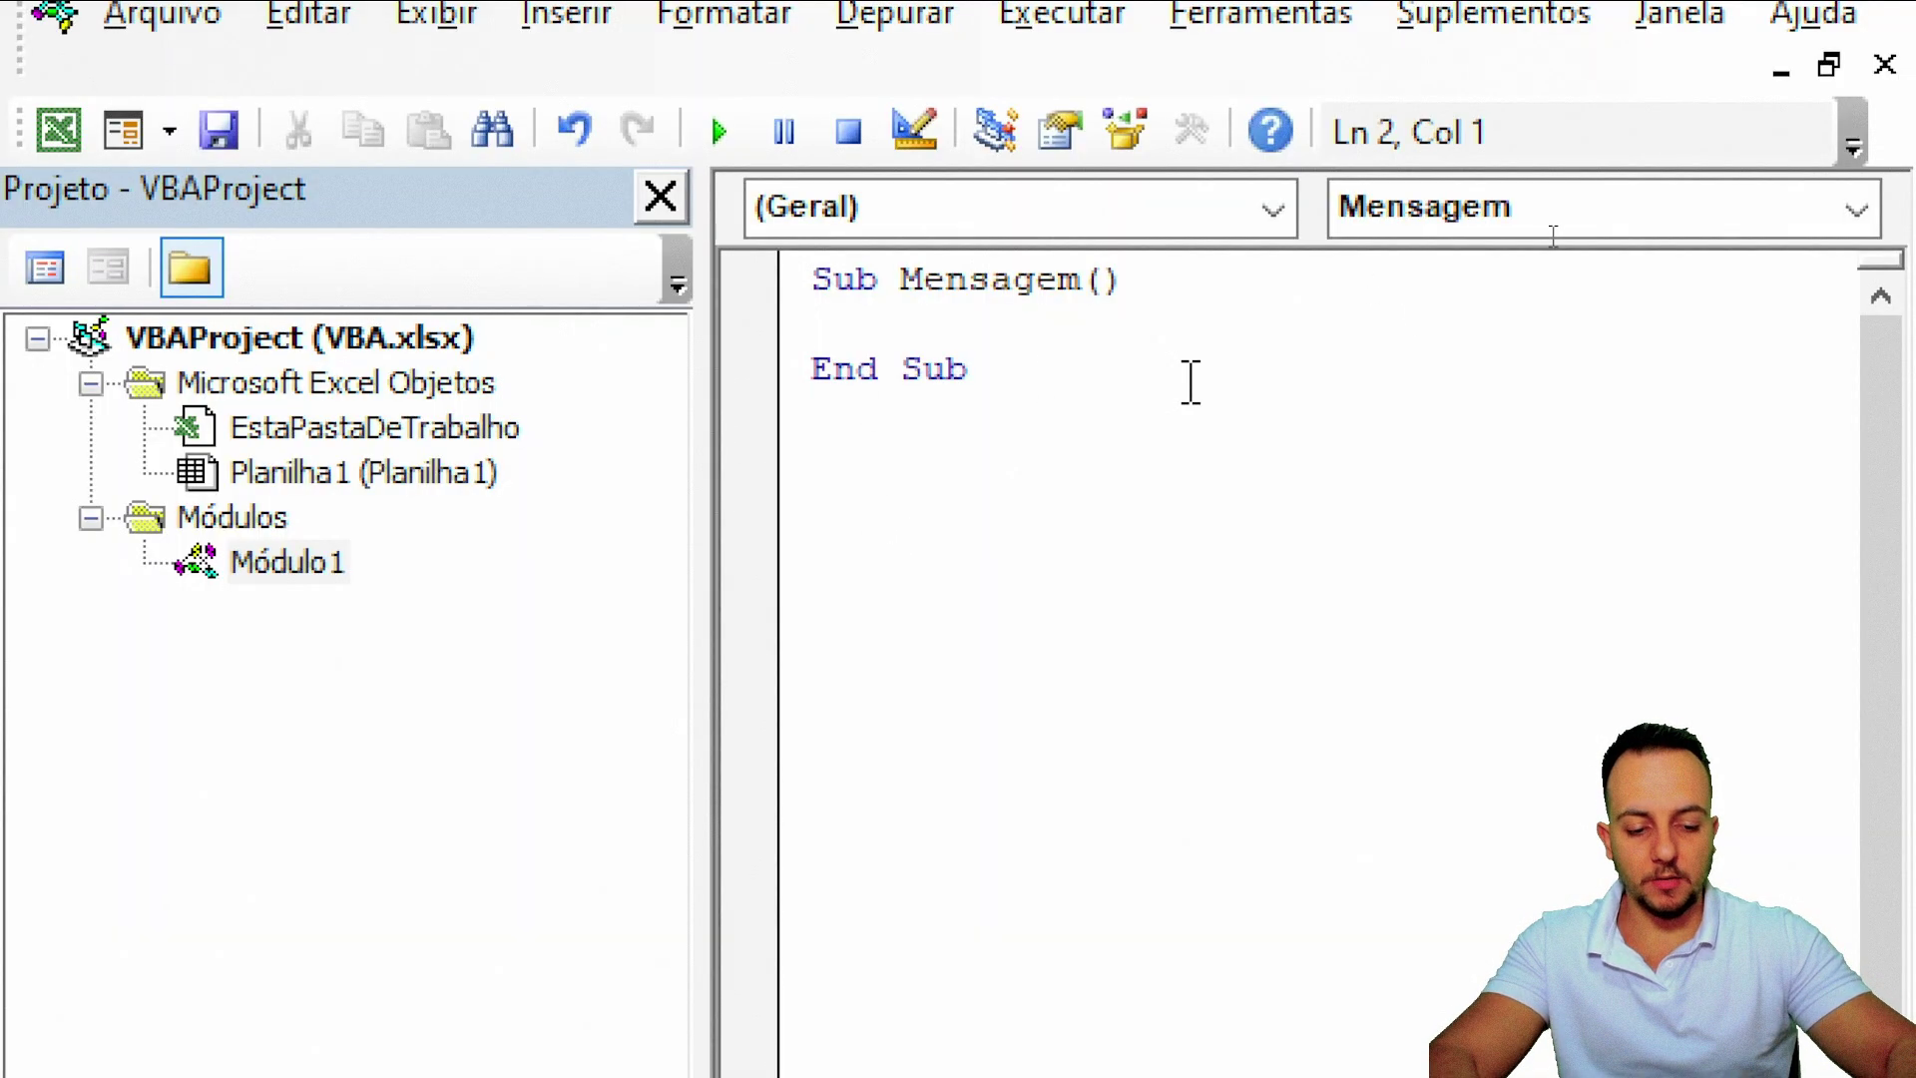
# - Add MSGBOX "Olá! Esse é meu código. on the macro's body line
pyautogui.press('Return')
pyautogui.press('Return')
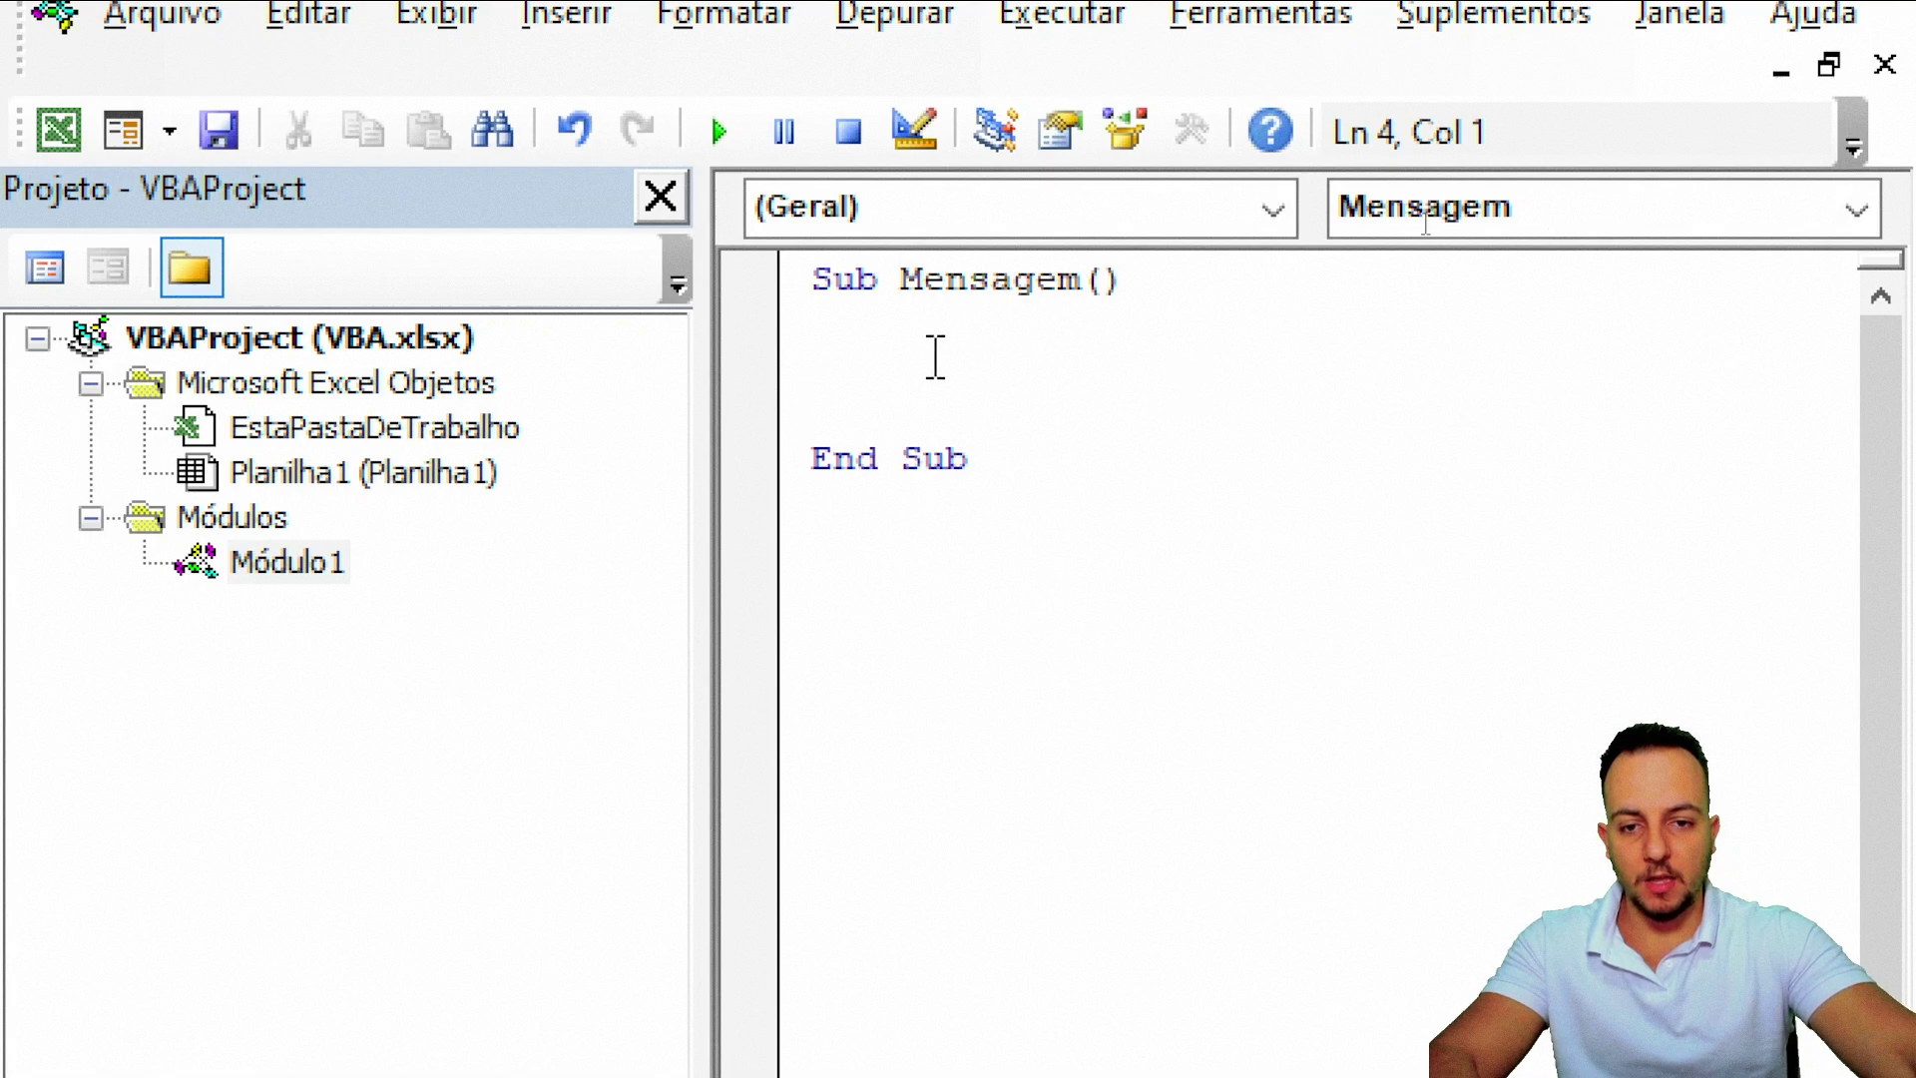
pyautogui.click(943, 358)
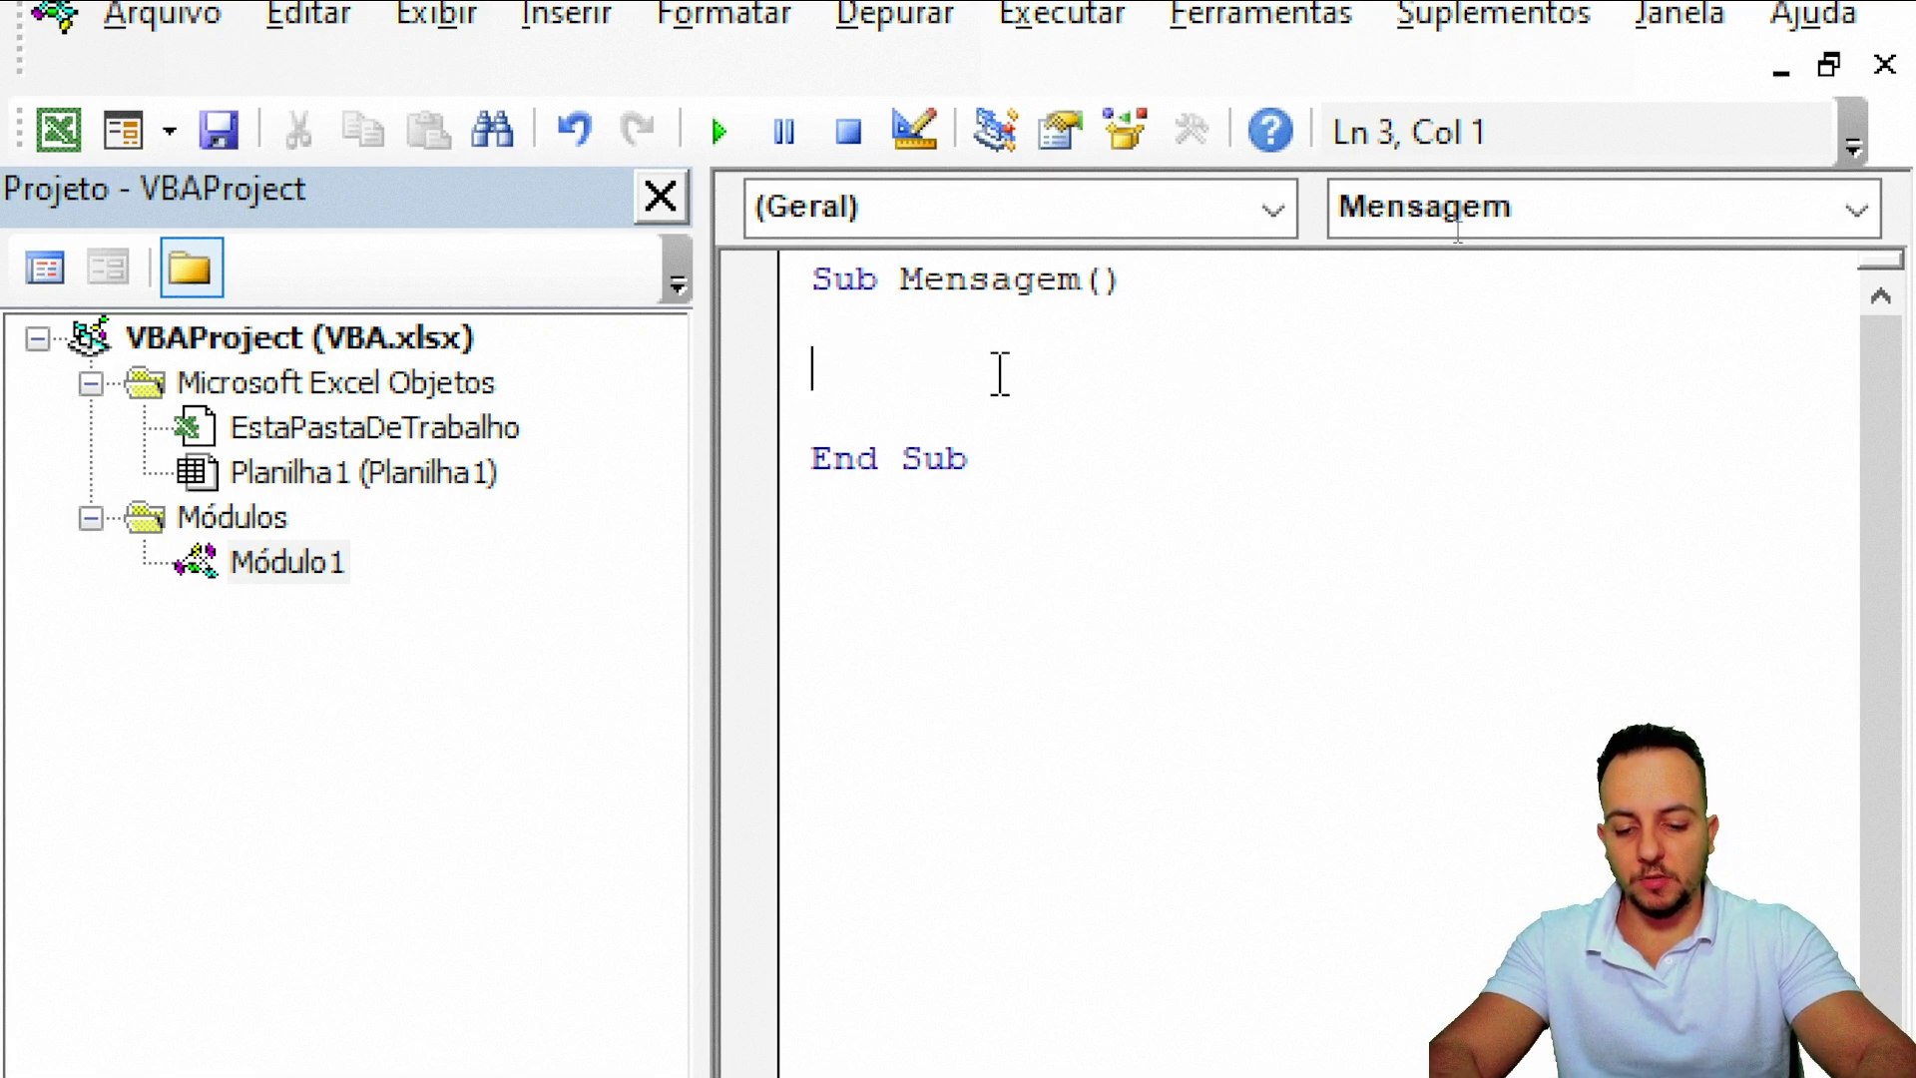
pyautogui.write('m')
pyautogui.write('sgbo')
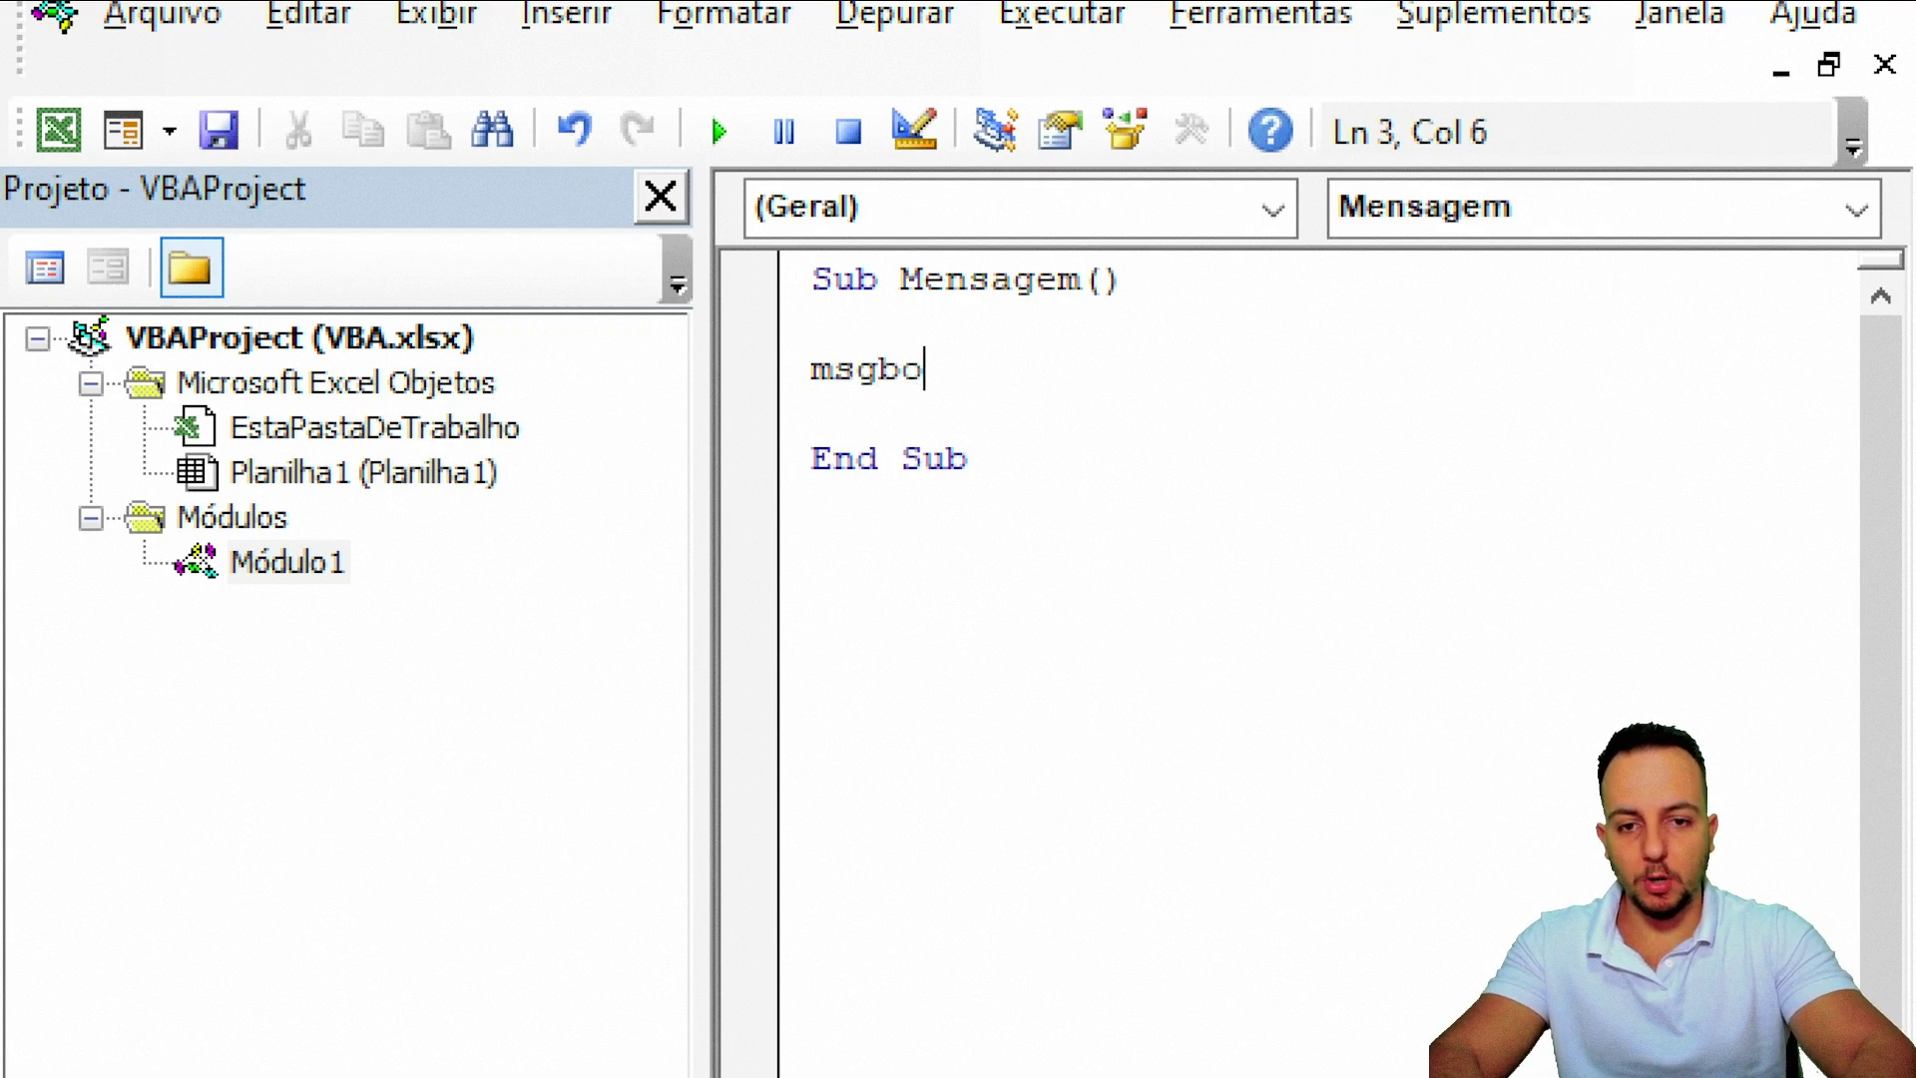
pyautogui.write('x')
pyautogui.press('BackSpace')
pyautogui.press('BackSpace')
pyautogui.press('BackSpace')
pyautogui.press('BackSpace')
pyautogui.press('BackSpace')
pyautogui.write('M')
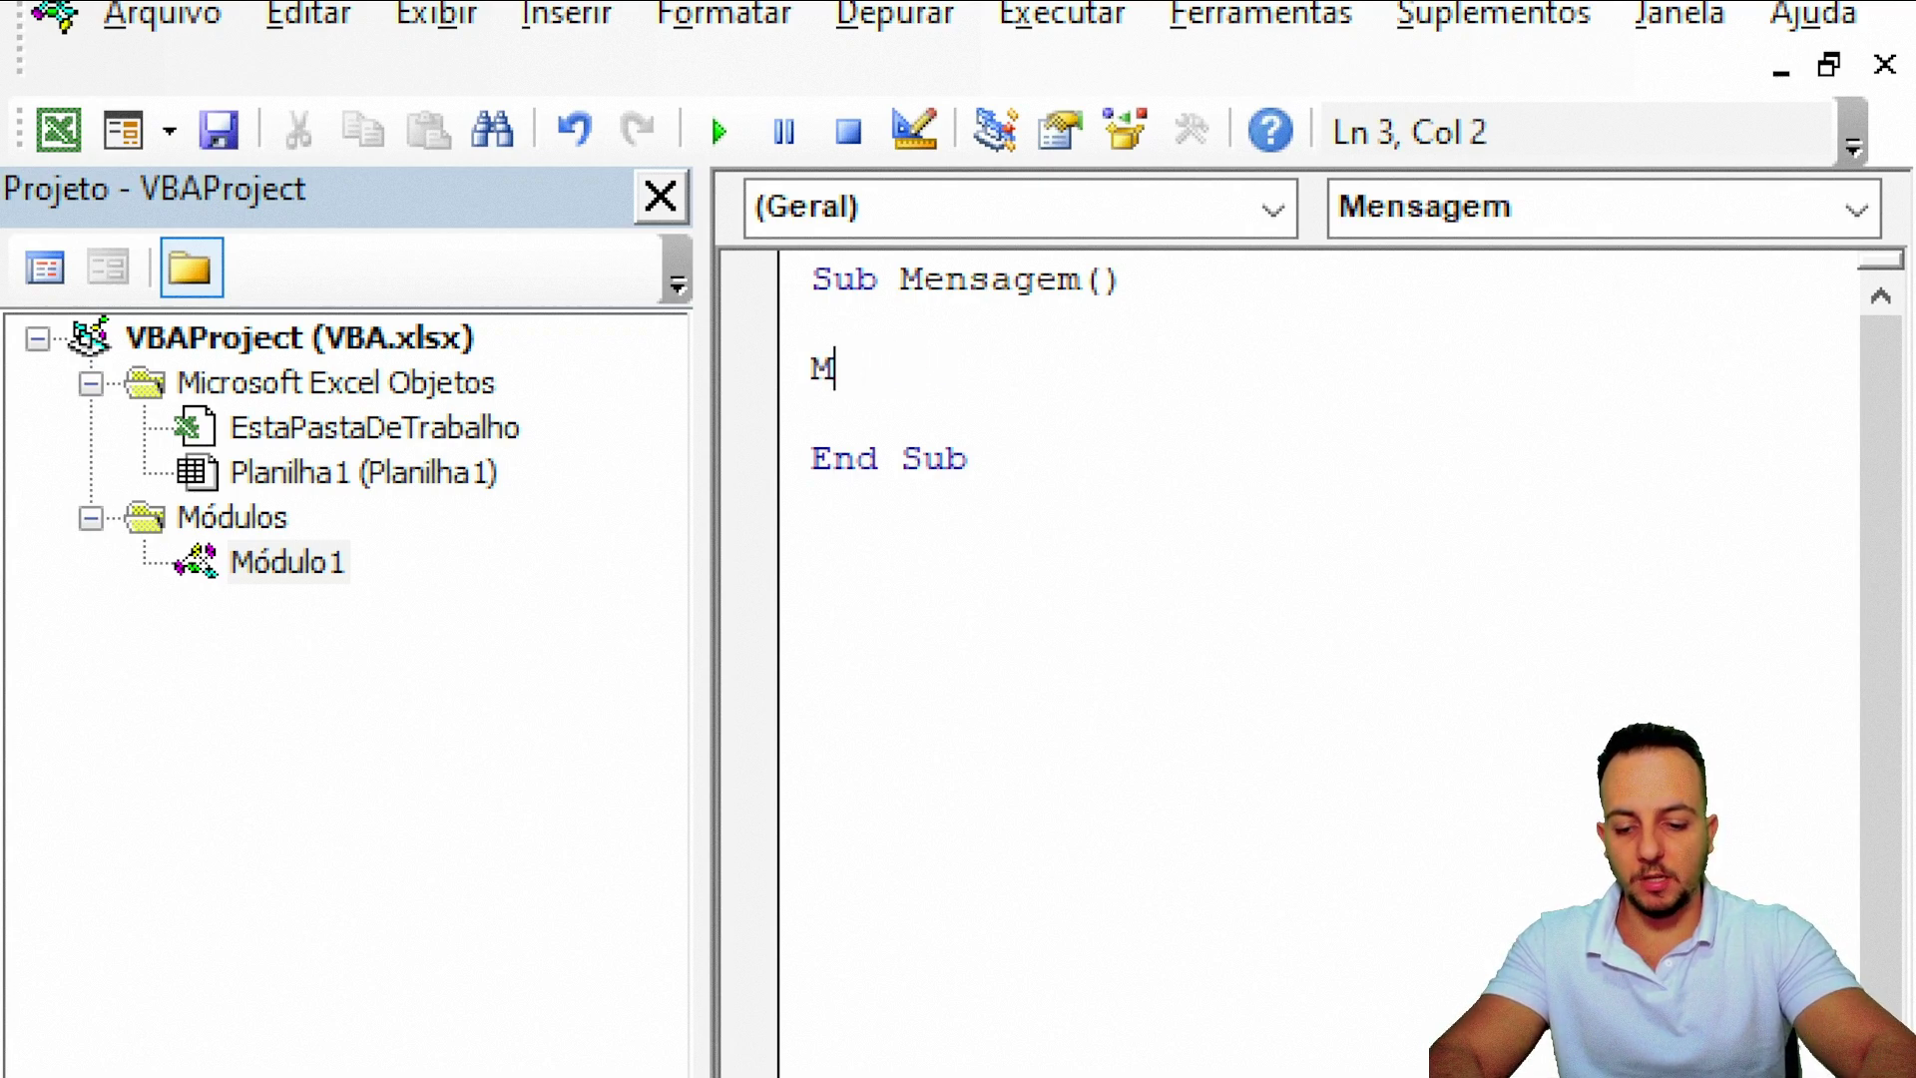
pyautogui.write('SGBOX')
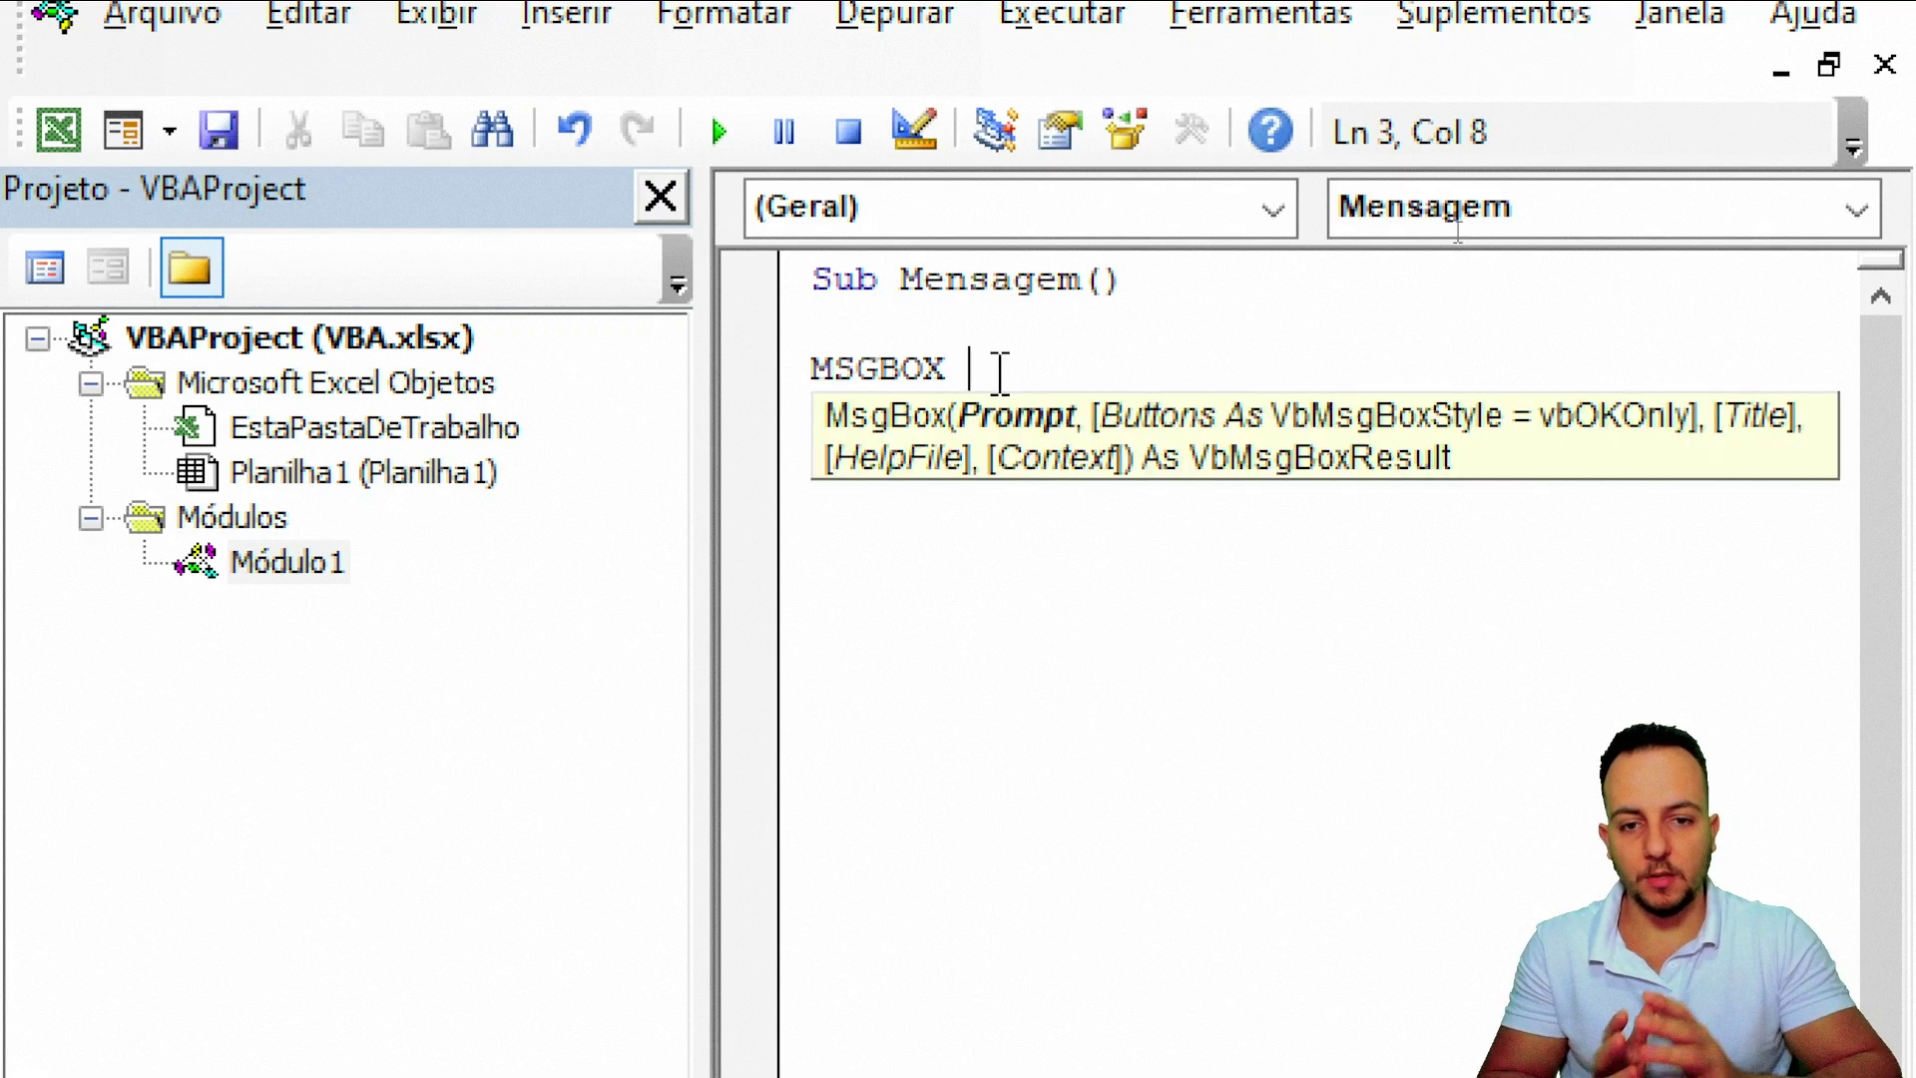
pyautogui.write('"')
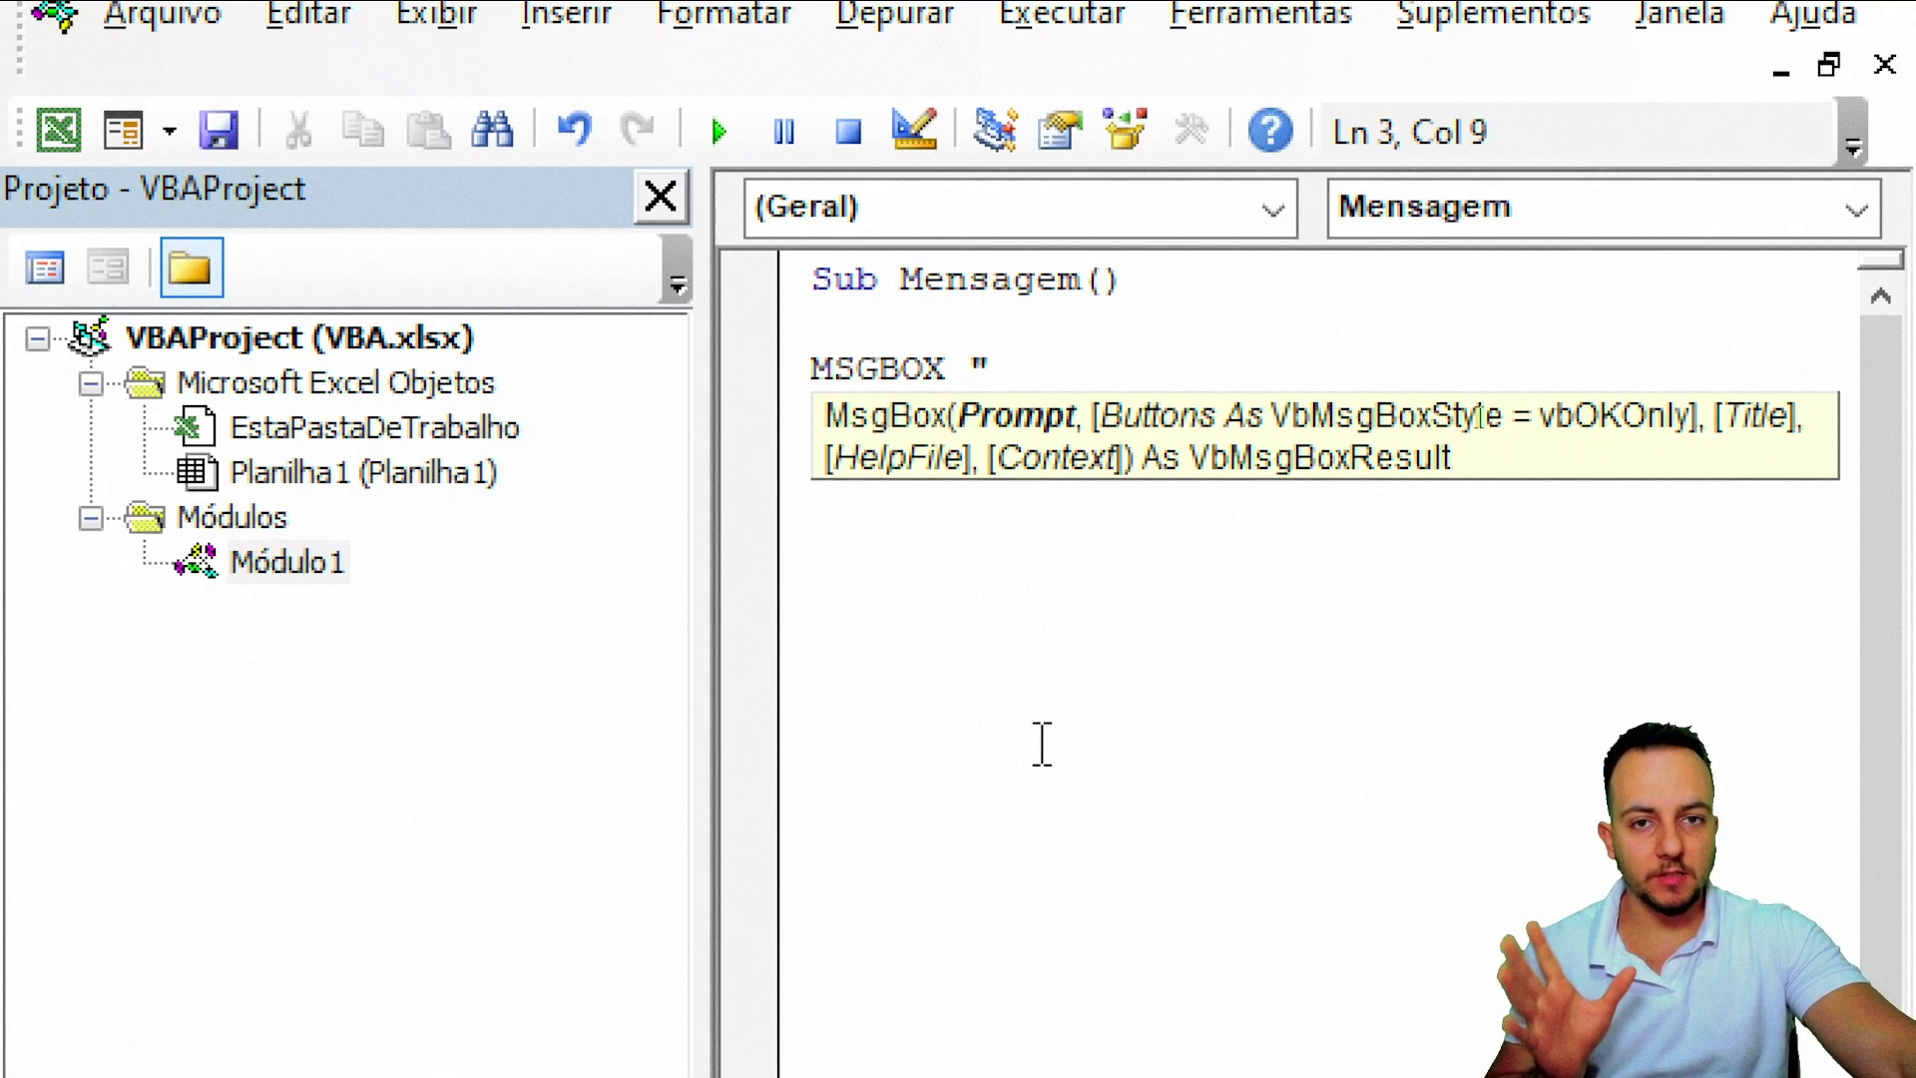
pyautogui.write('Olá! ')
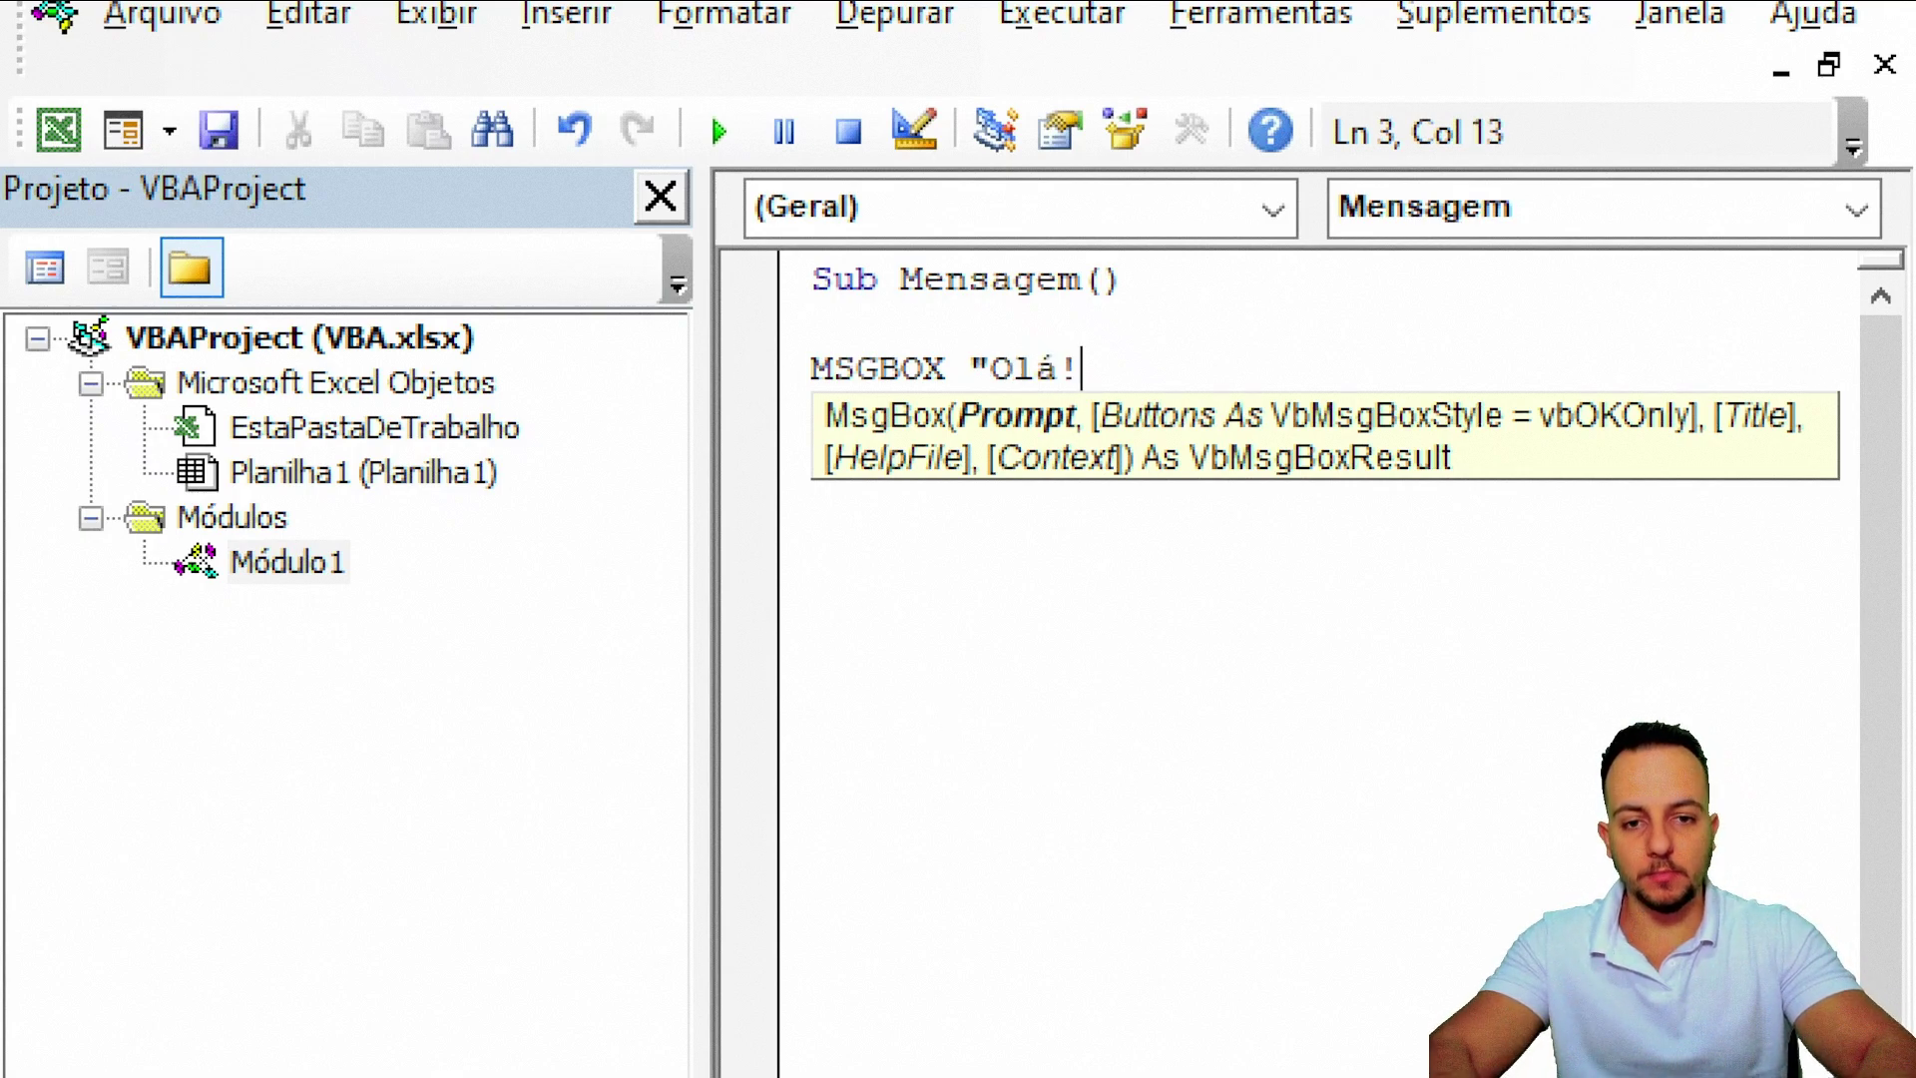
pyautogui.write('Esse é meu ')
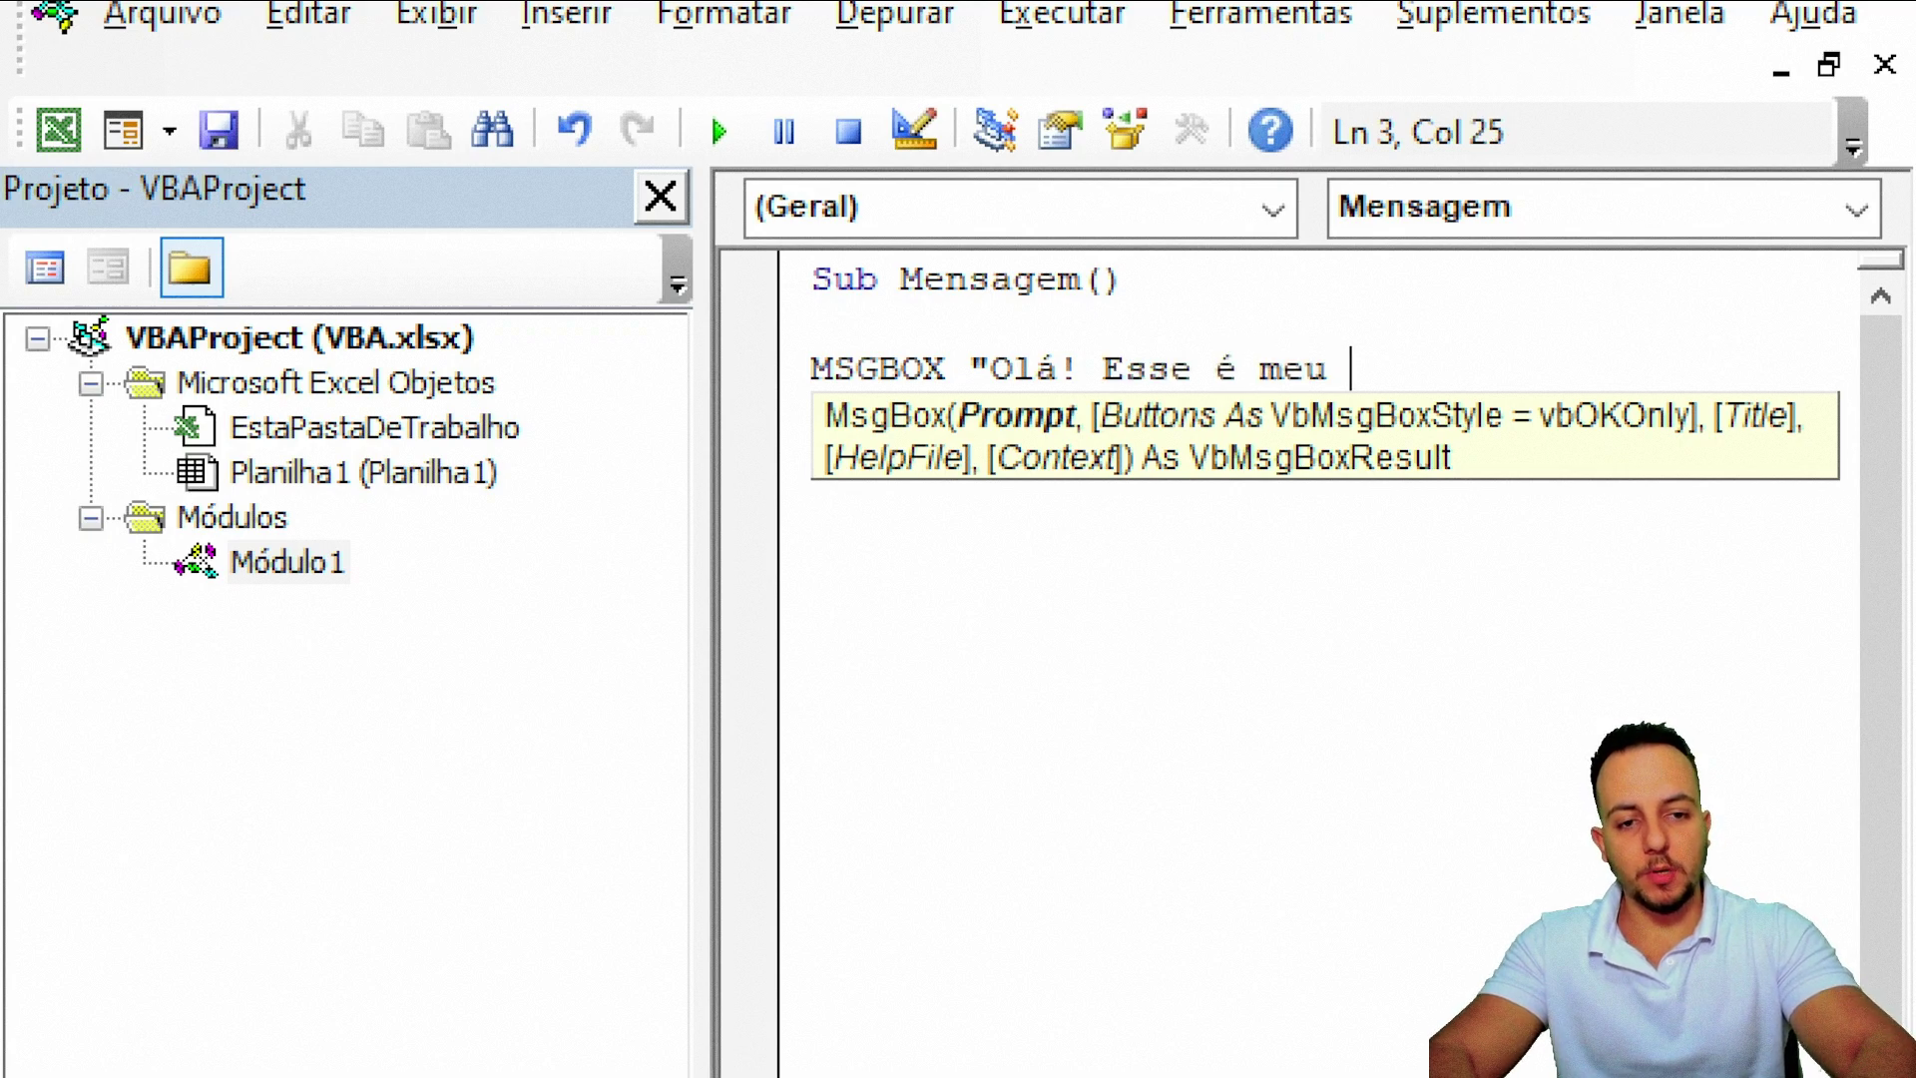
pyautogui.write('código')
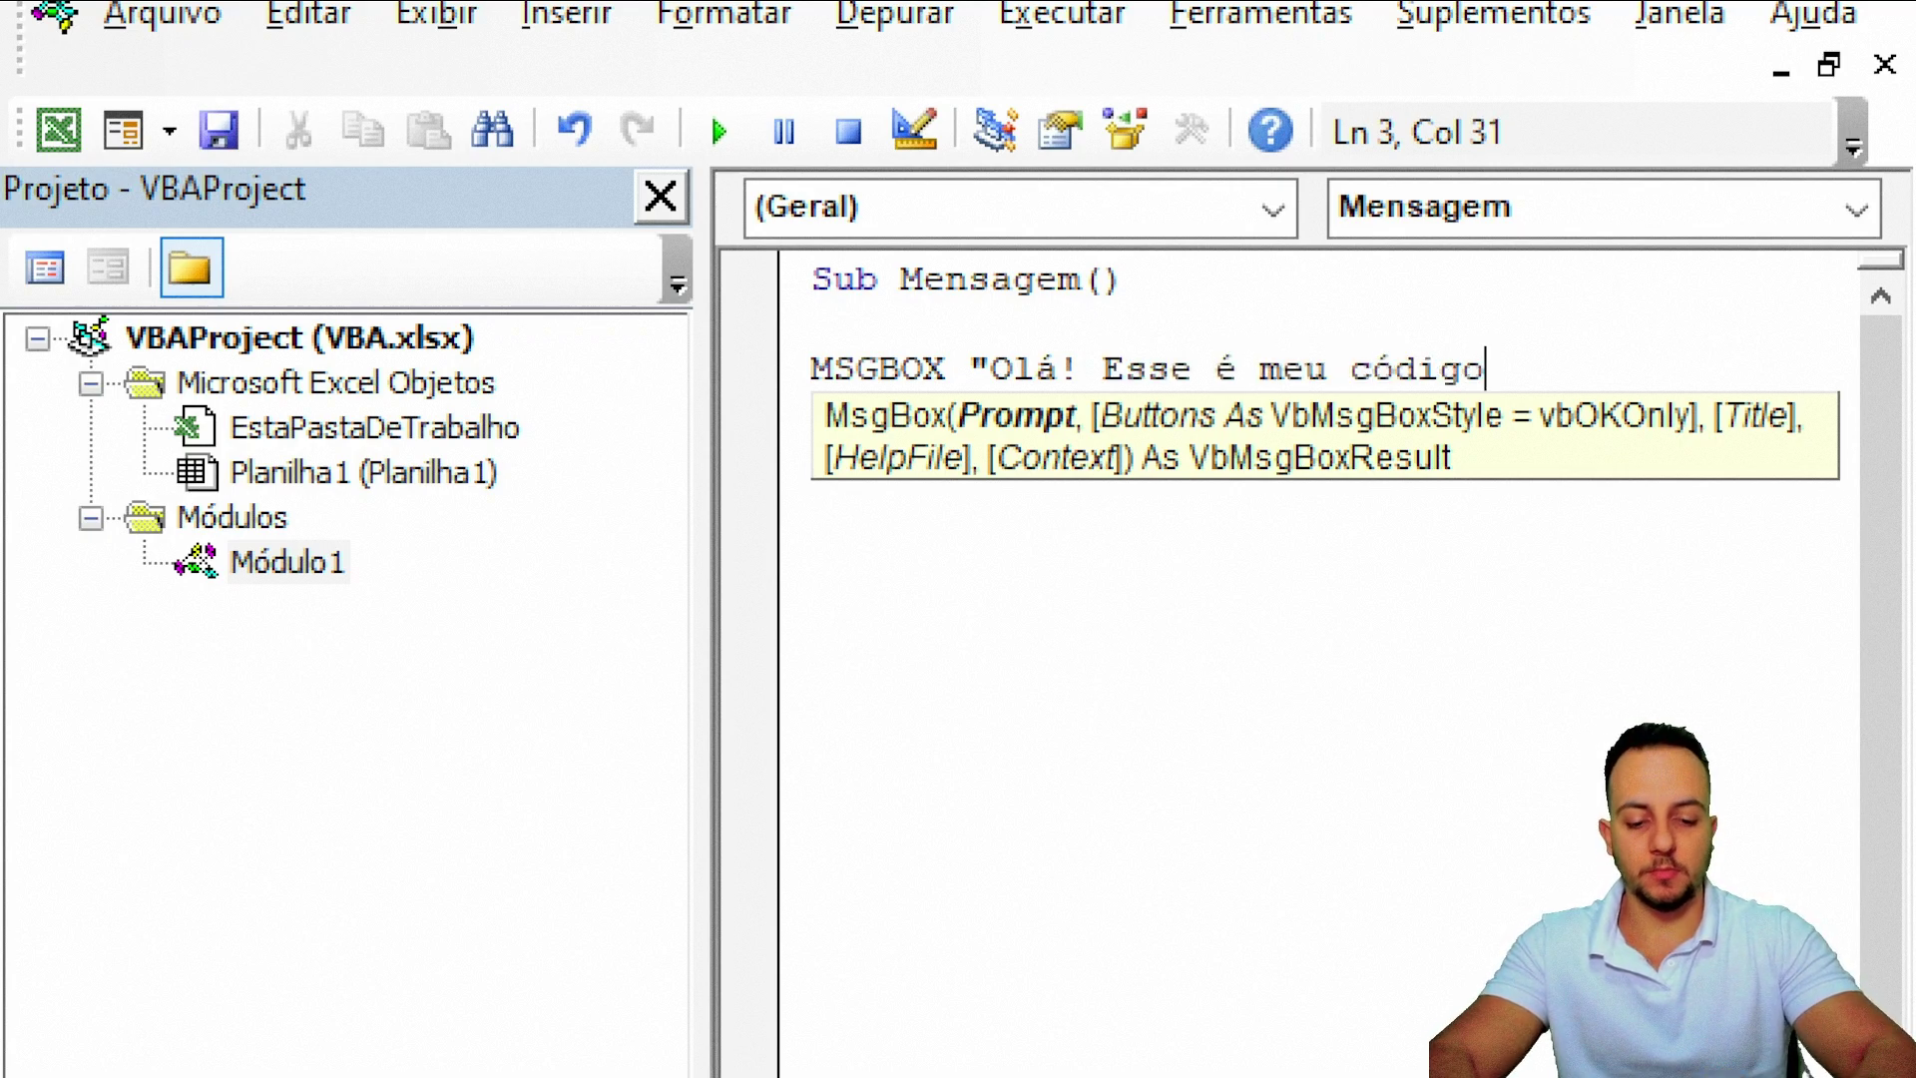
pyautogui.write('.')
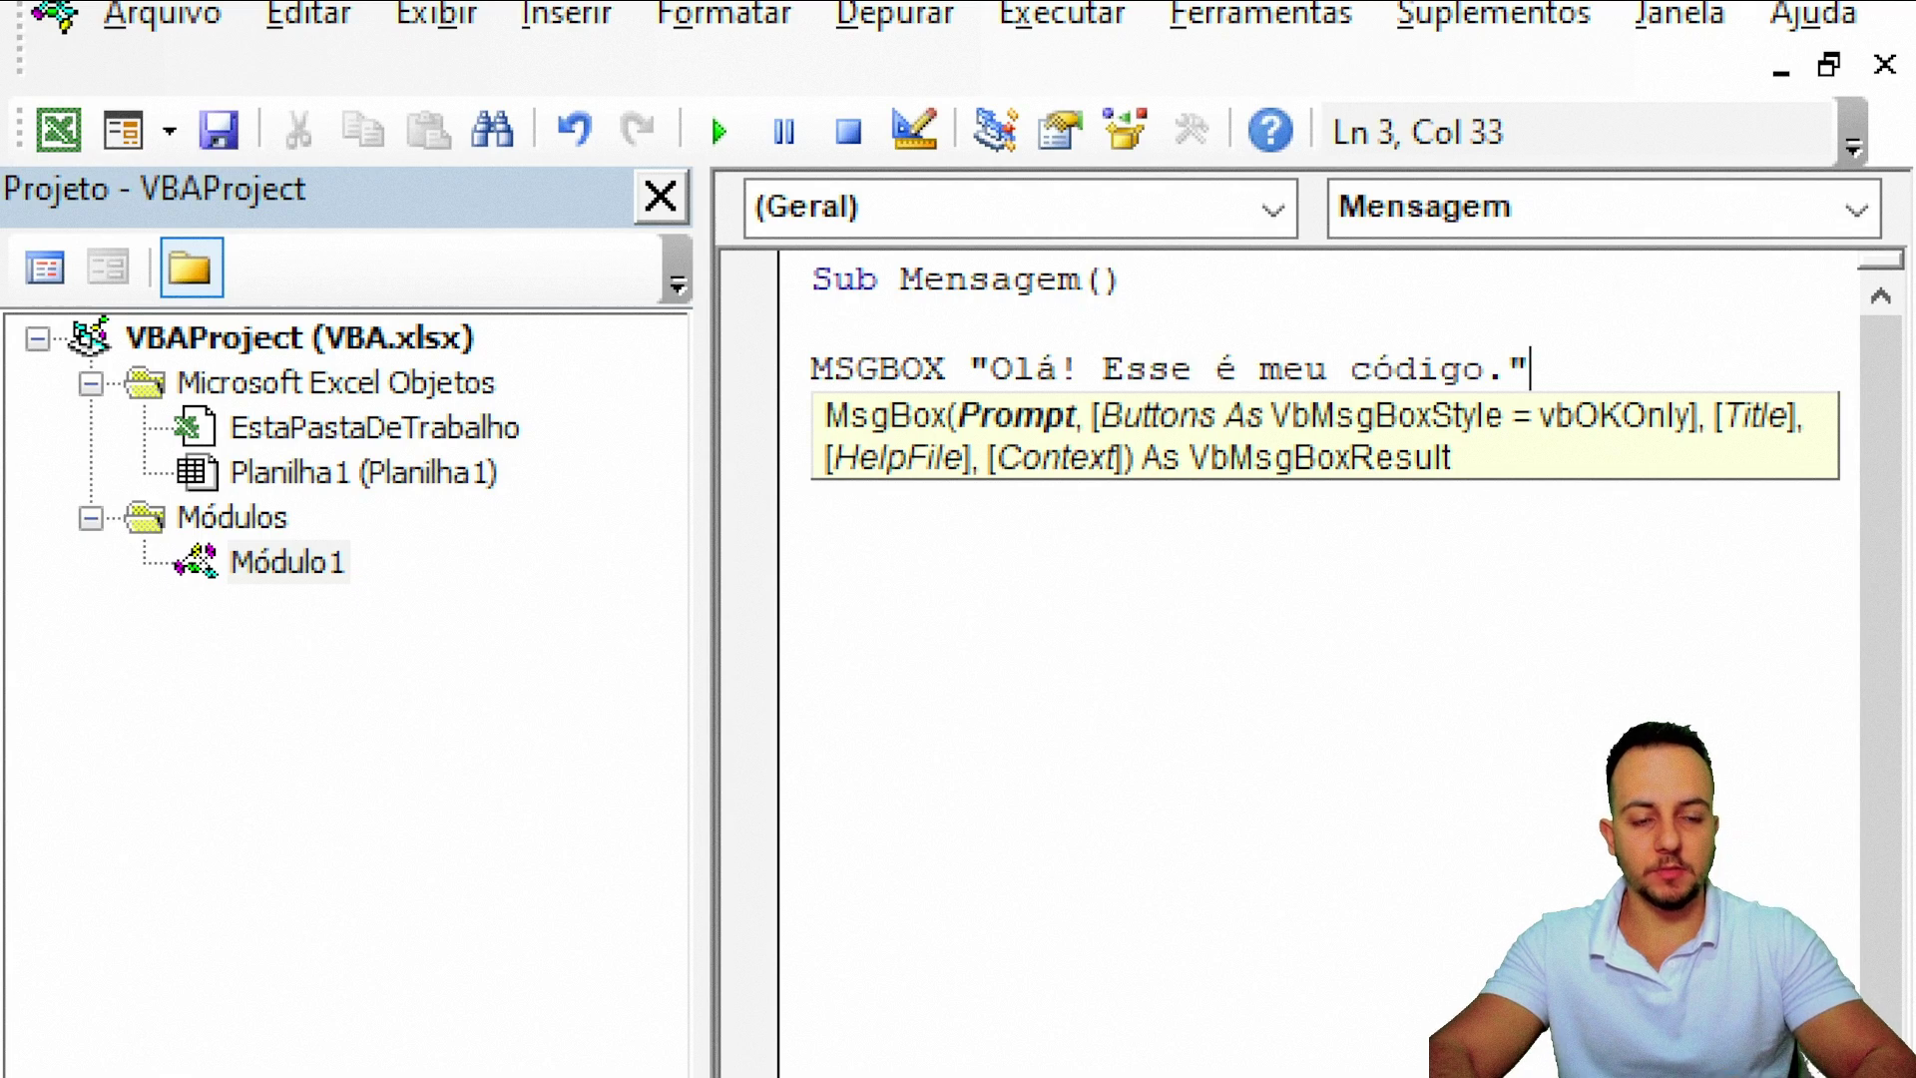
# - Run Mensagem from Excel's Macro dialog and drag the greeting box over the sheet
pyautogui.click(1073, 573)
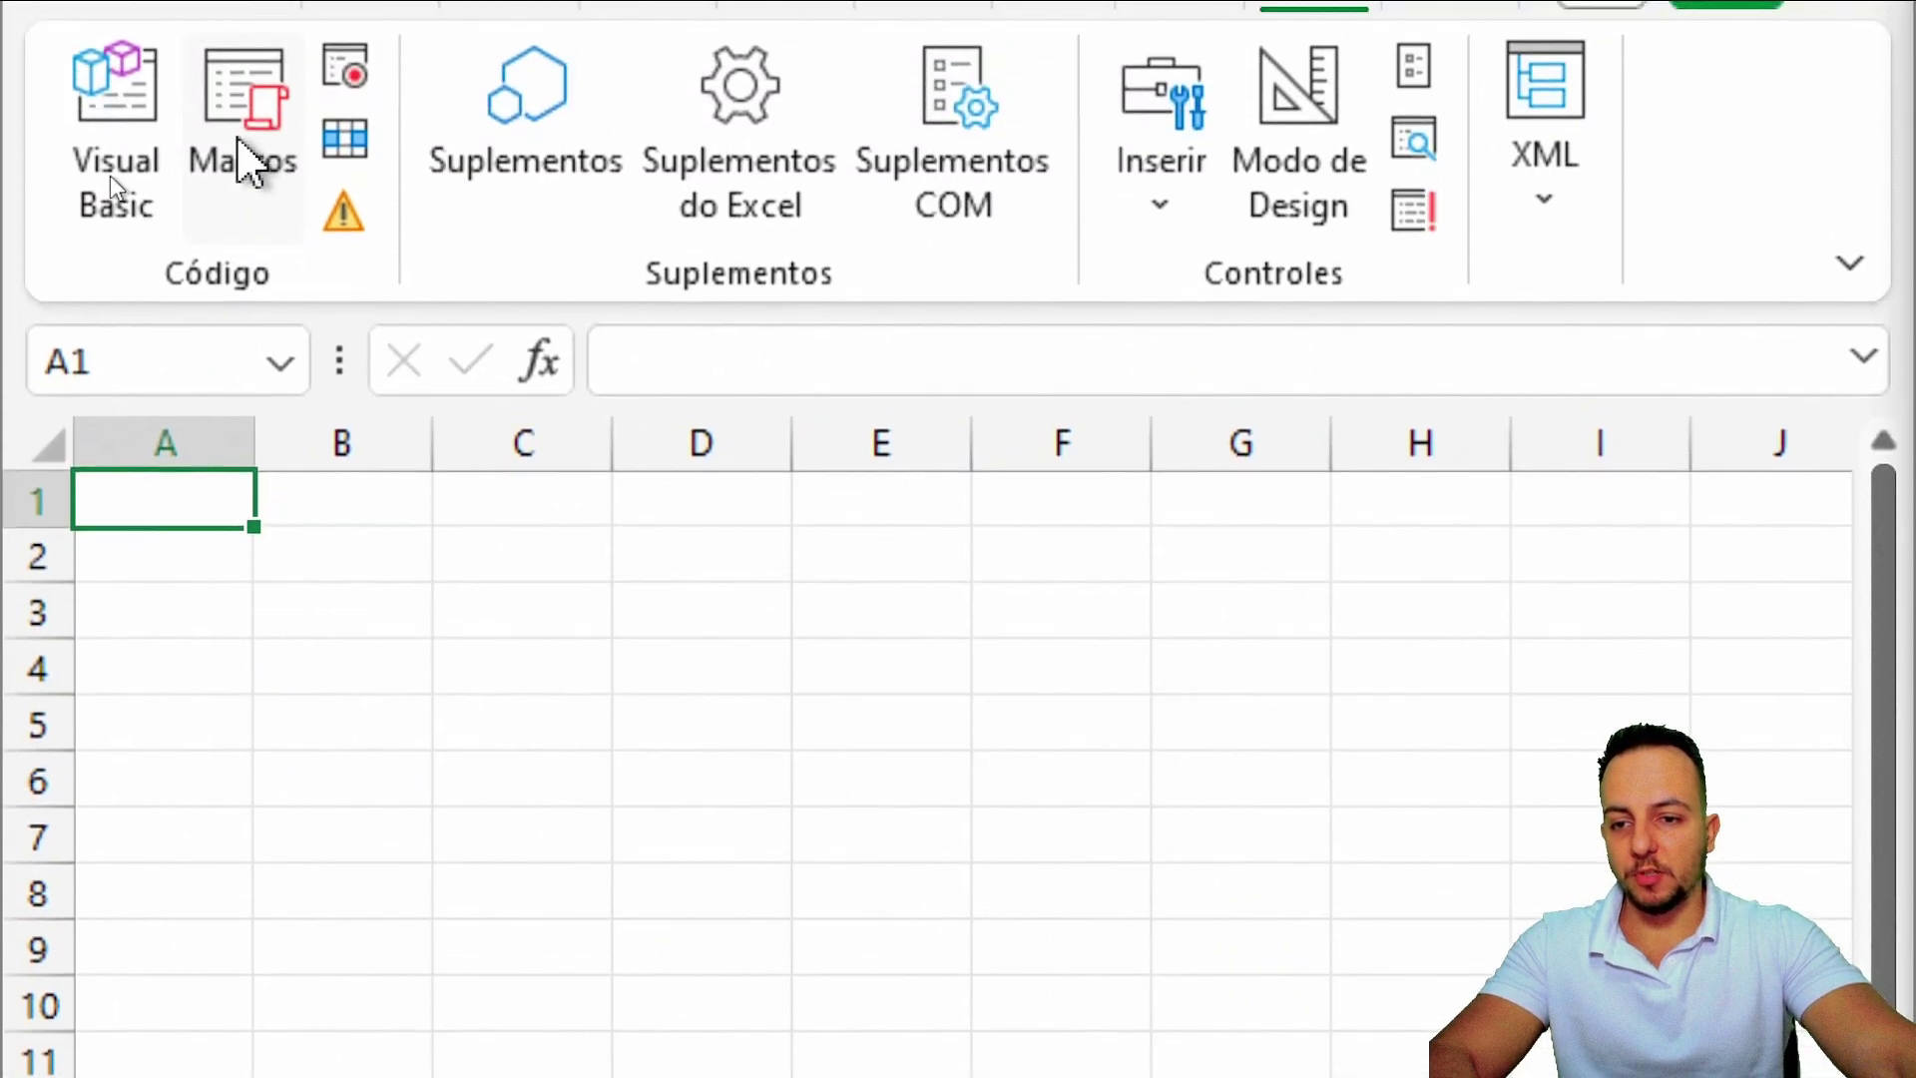
pyautogui.click(342, 667)
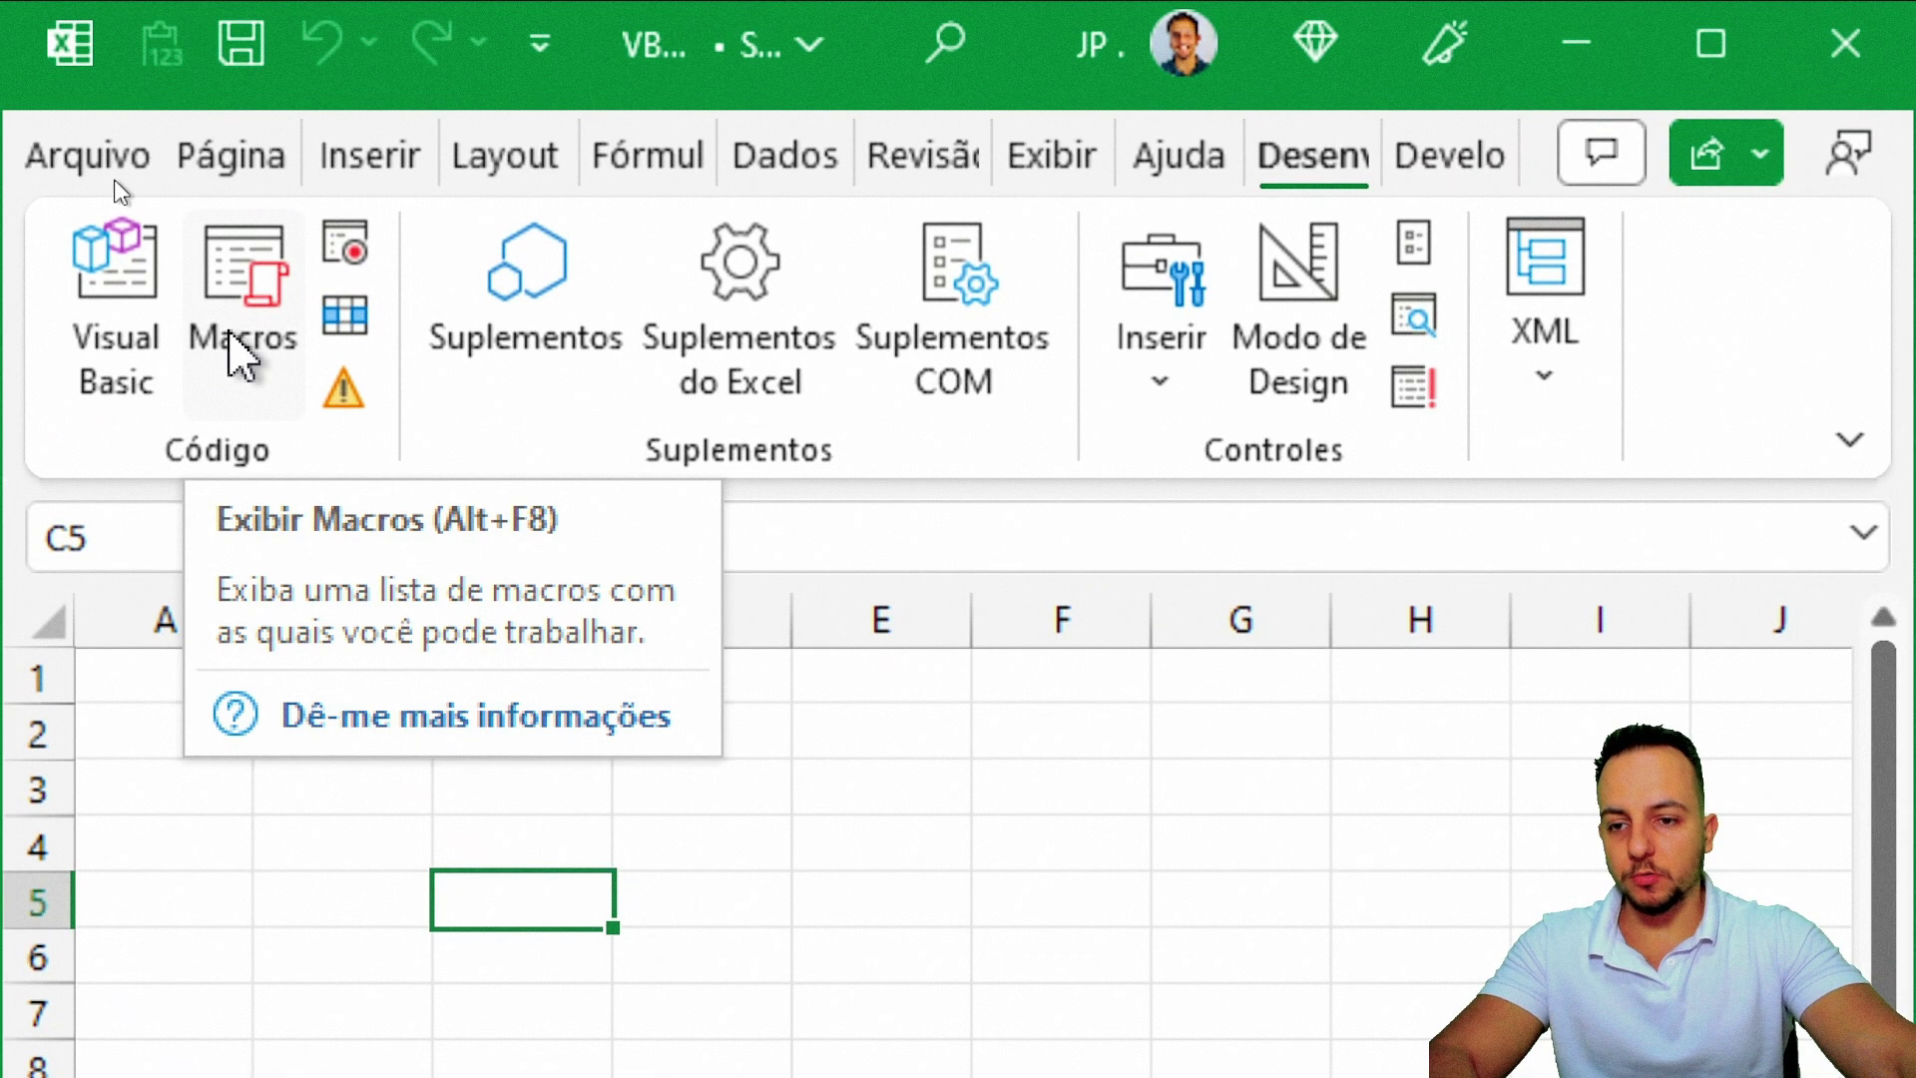
pyautogui.click(236, 344)
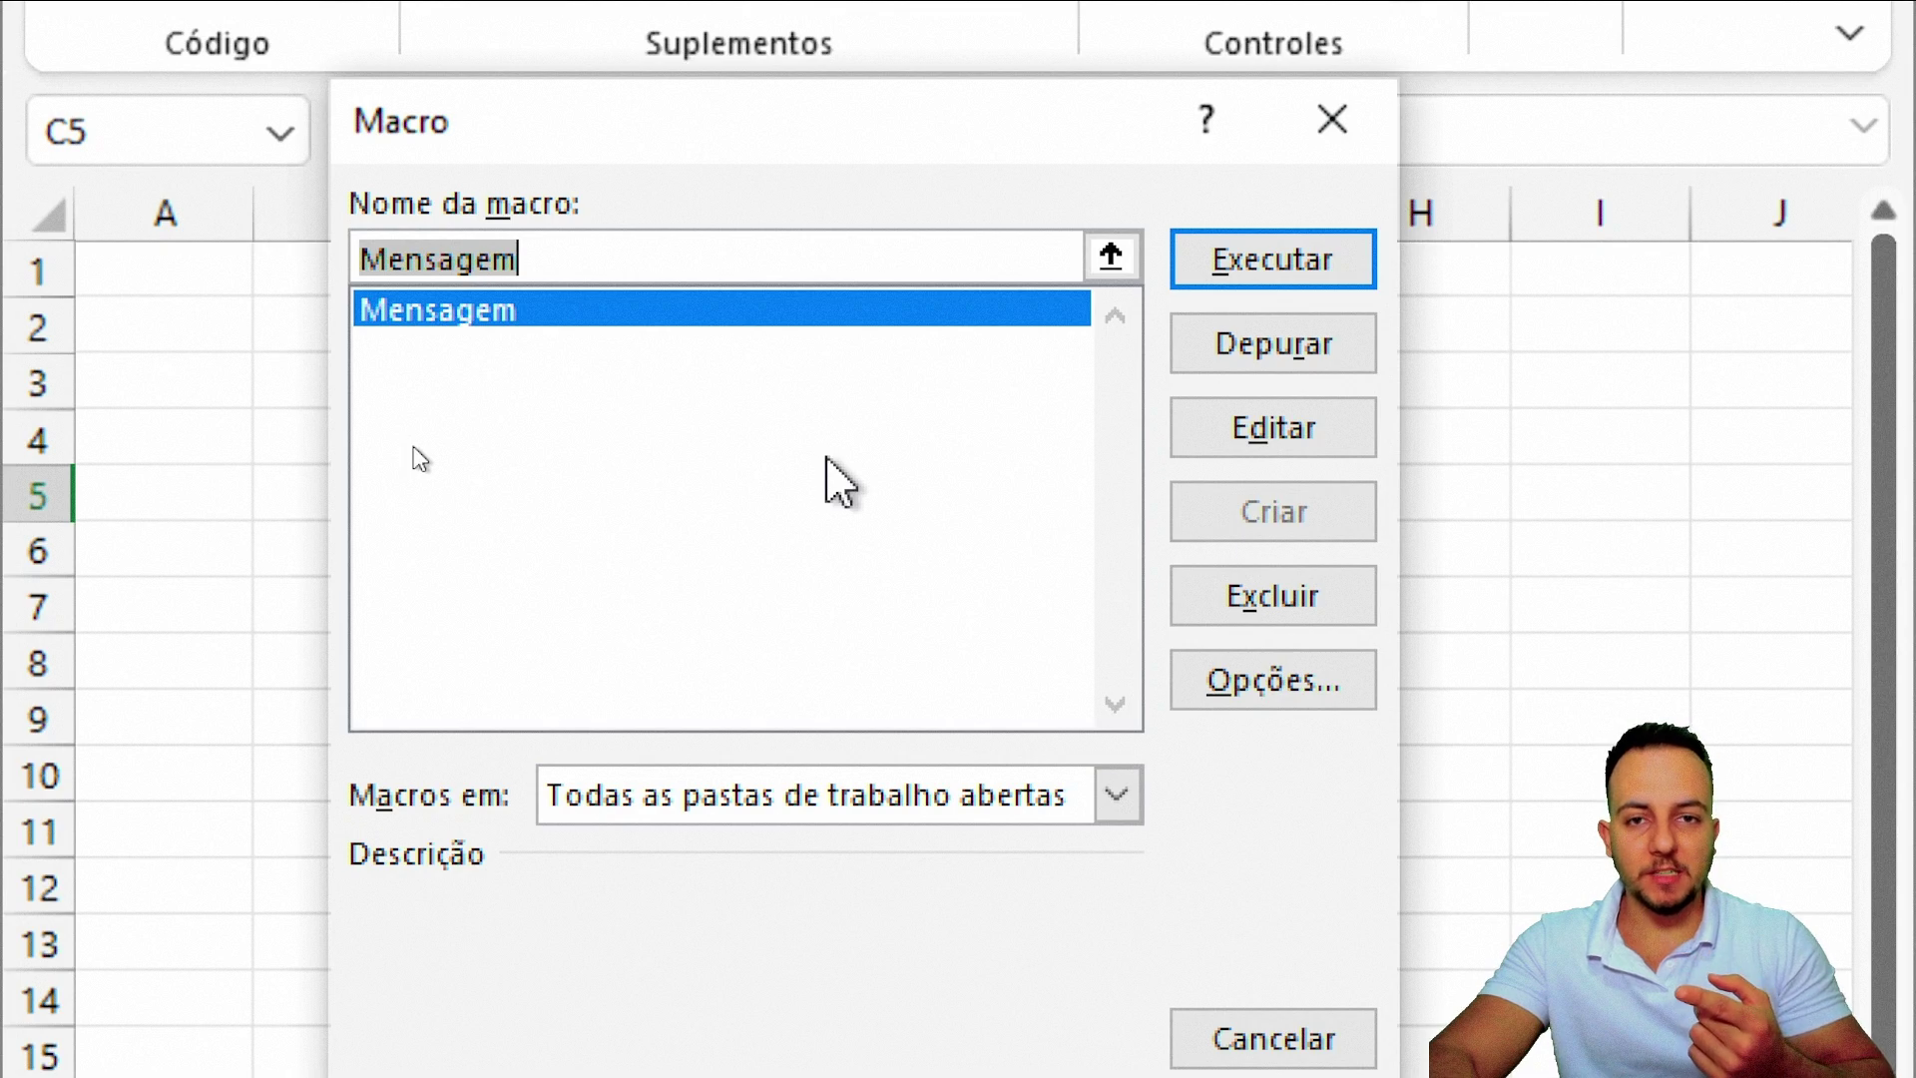
pyautogui.click(424, 309)
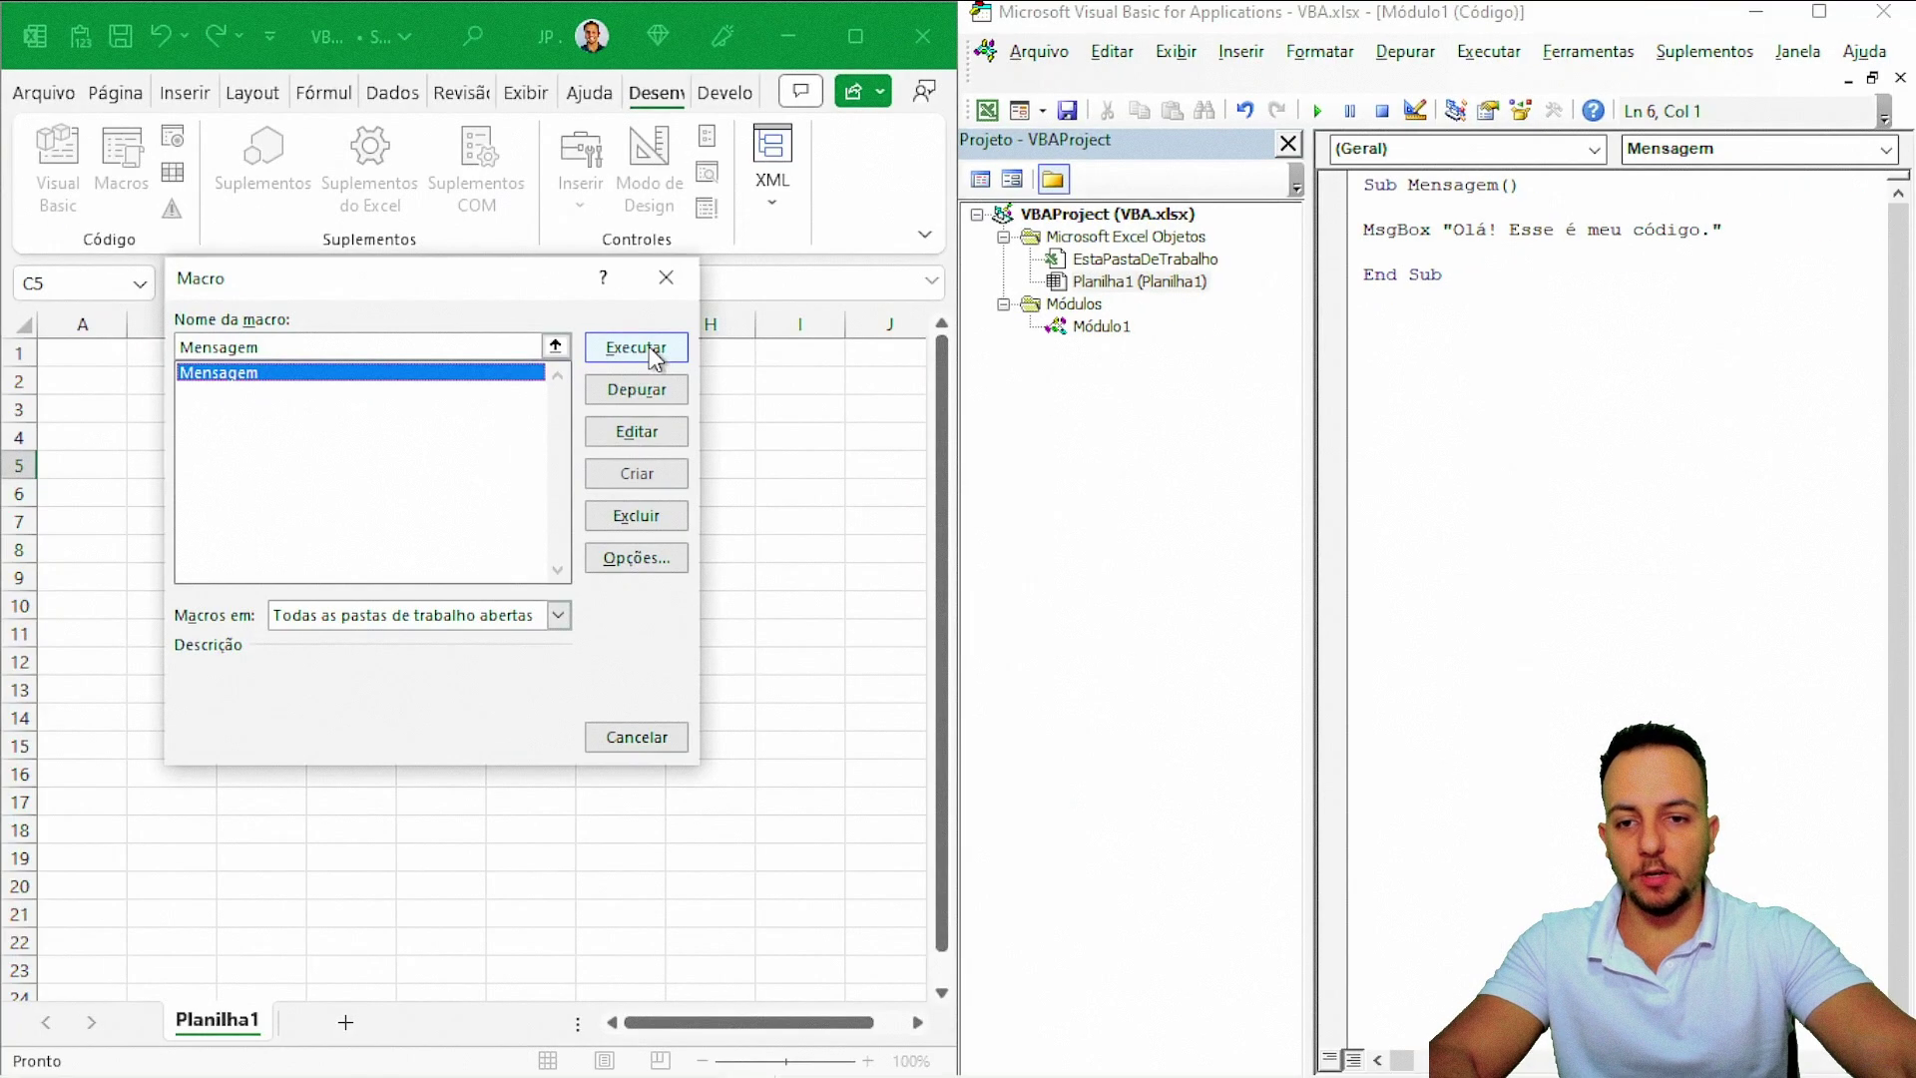
pyautogui.click(656, 355)
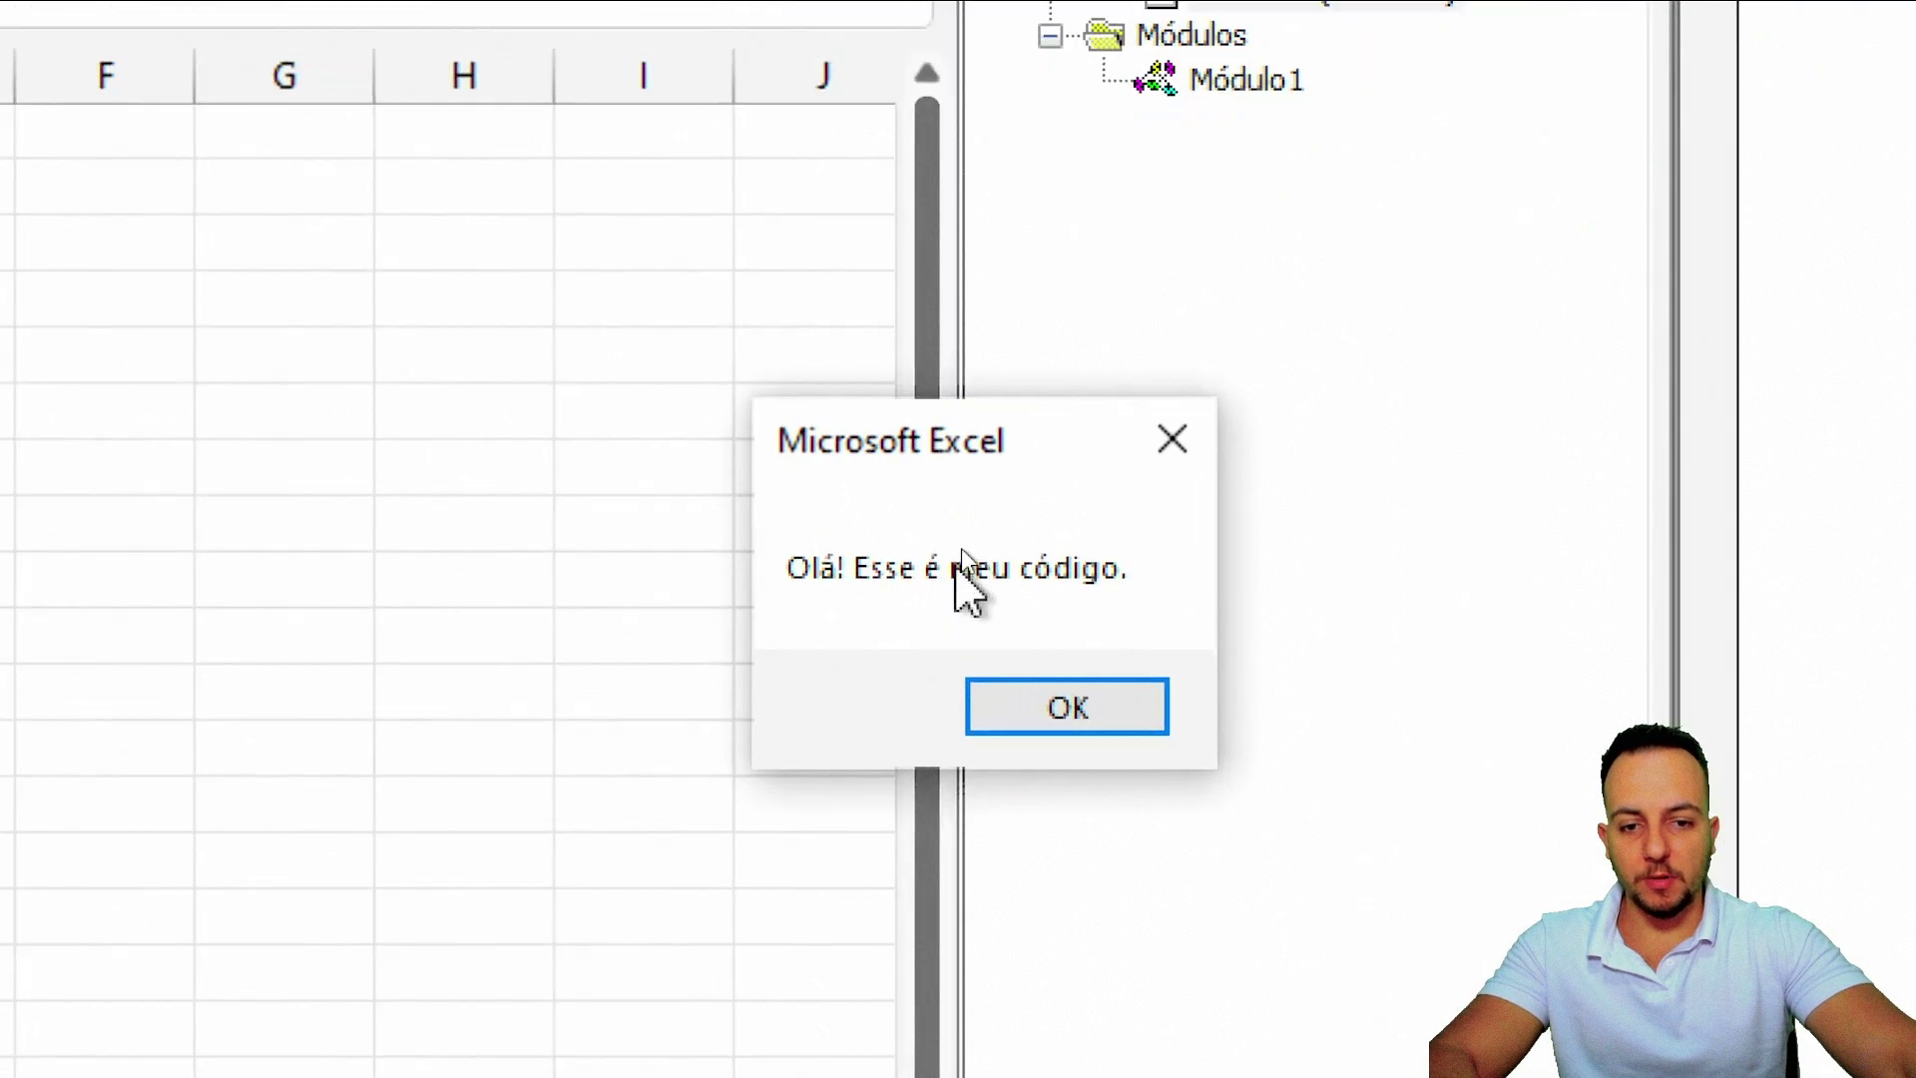
pyautogui.moveTo(961, 506); pyautogui.dragTo(566, 528)
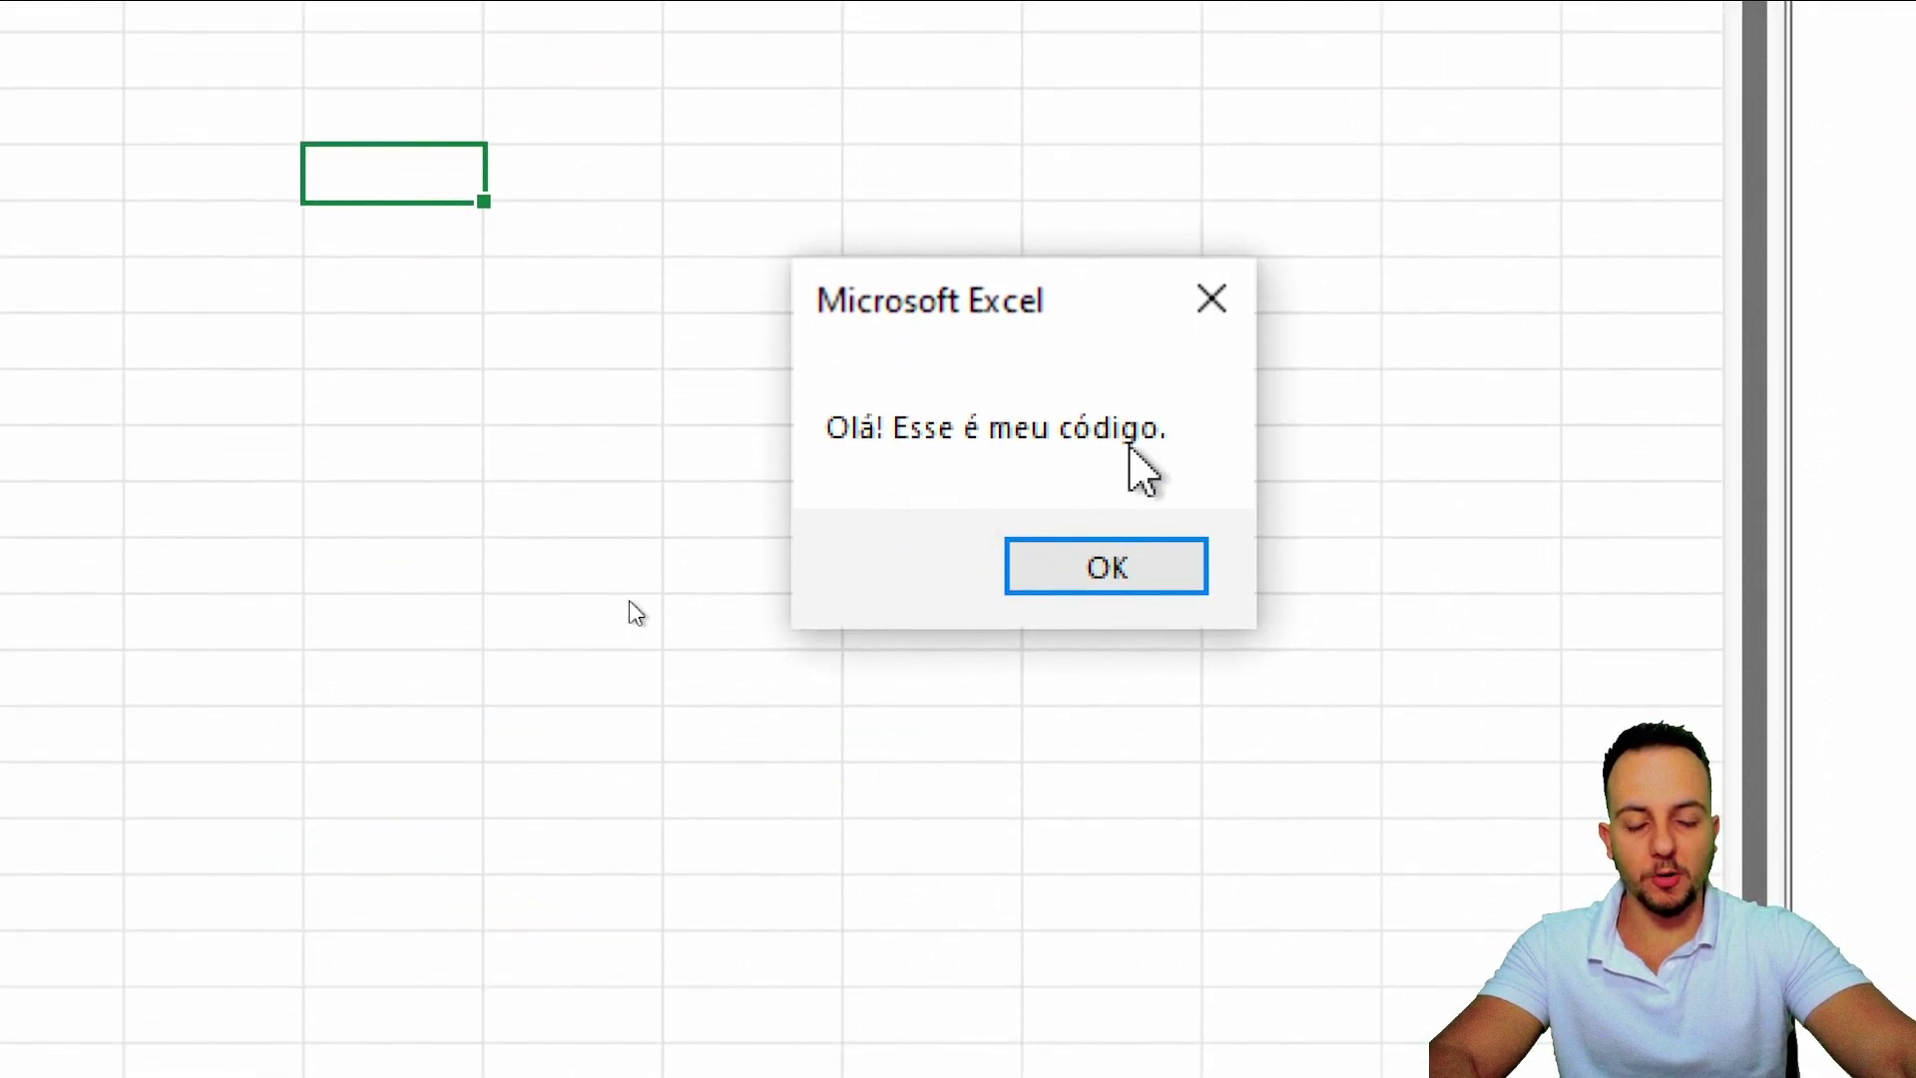
# - Close the greeting with OK and maximize the Excel window
pyautogui.click(1088, 579)
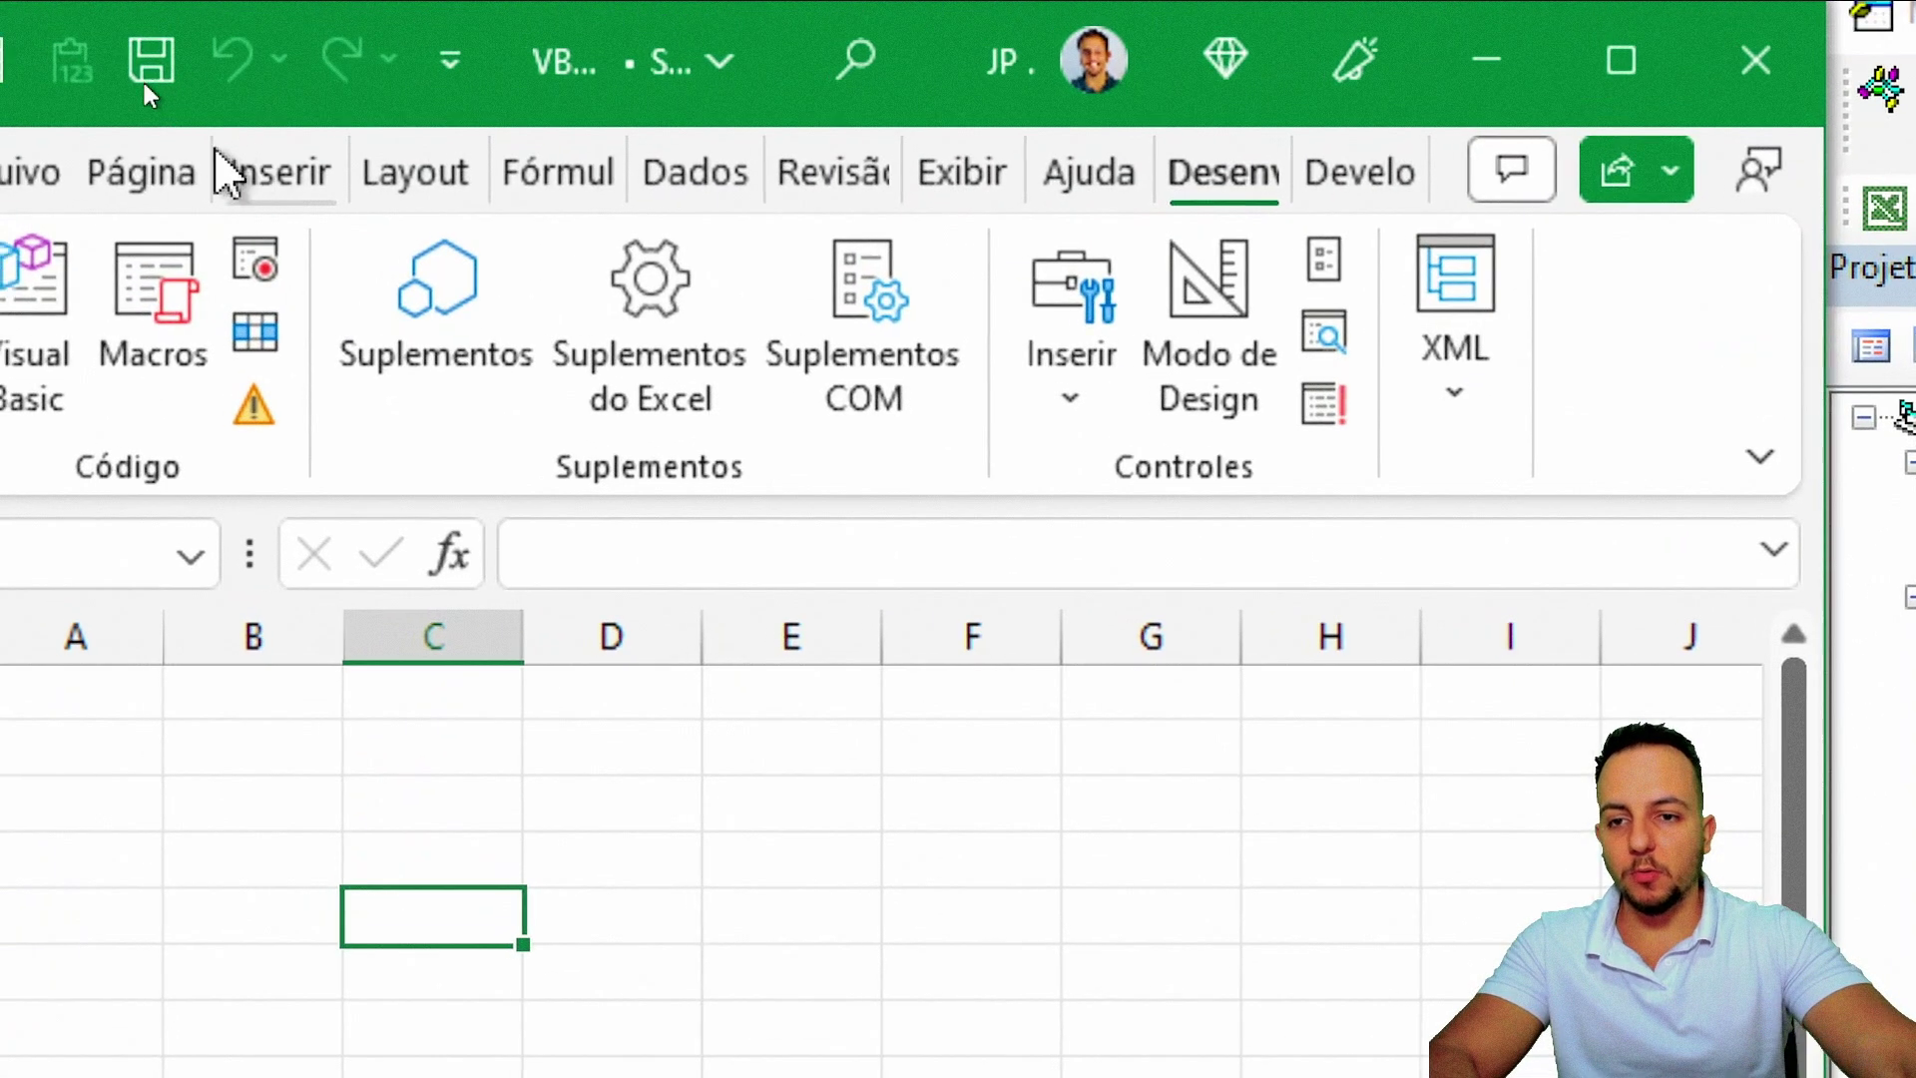
pyautogui.click(1656, 78)
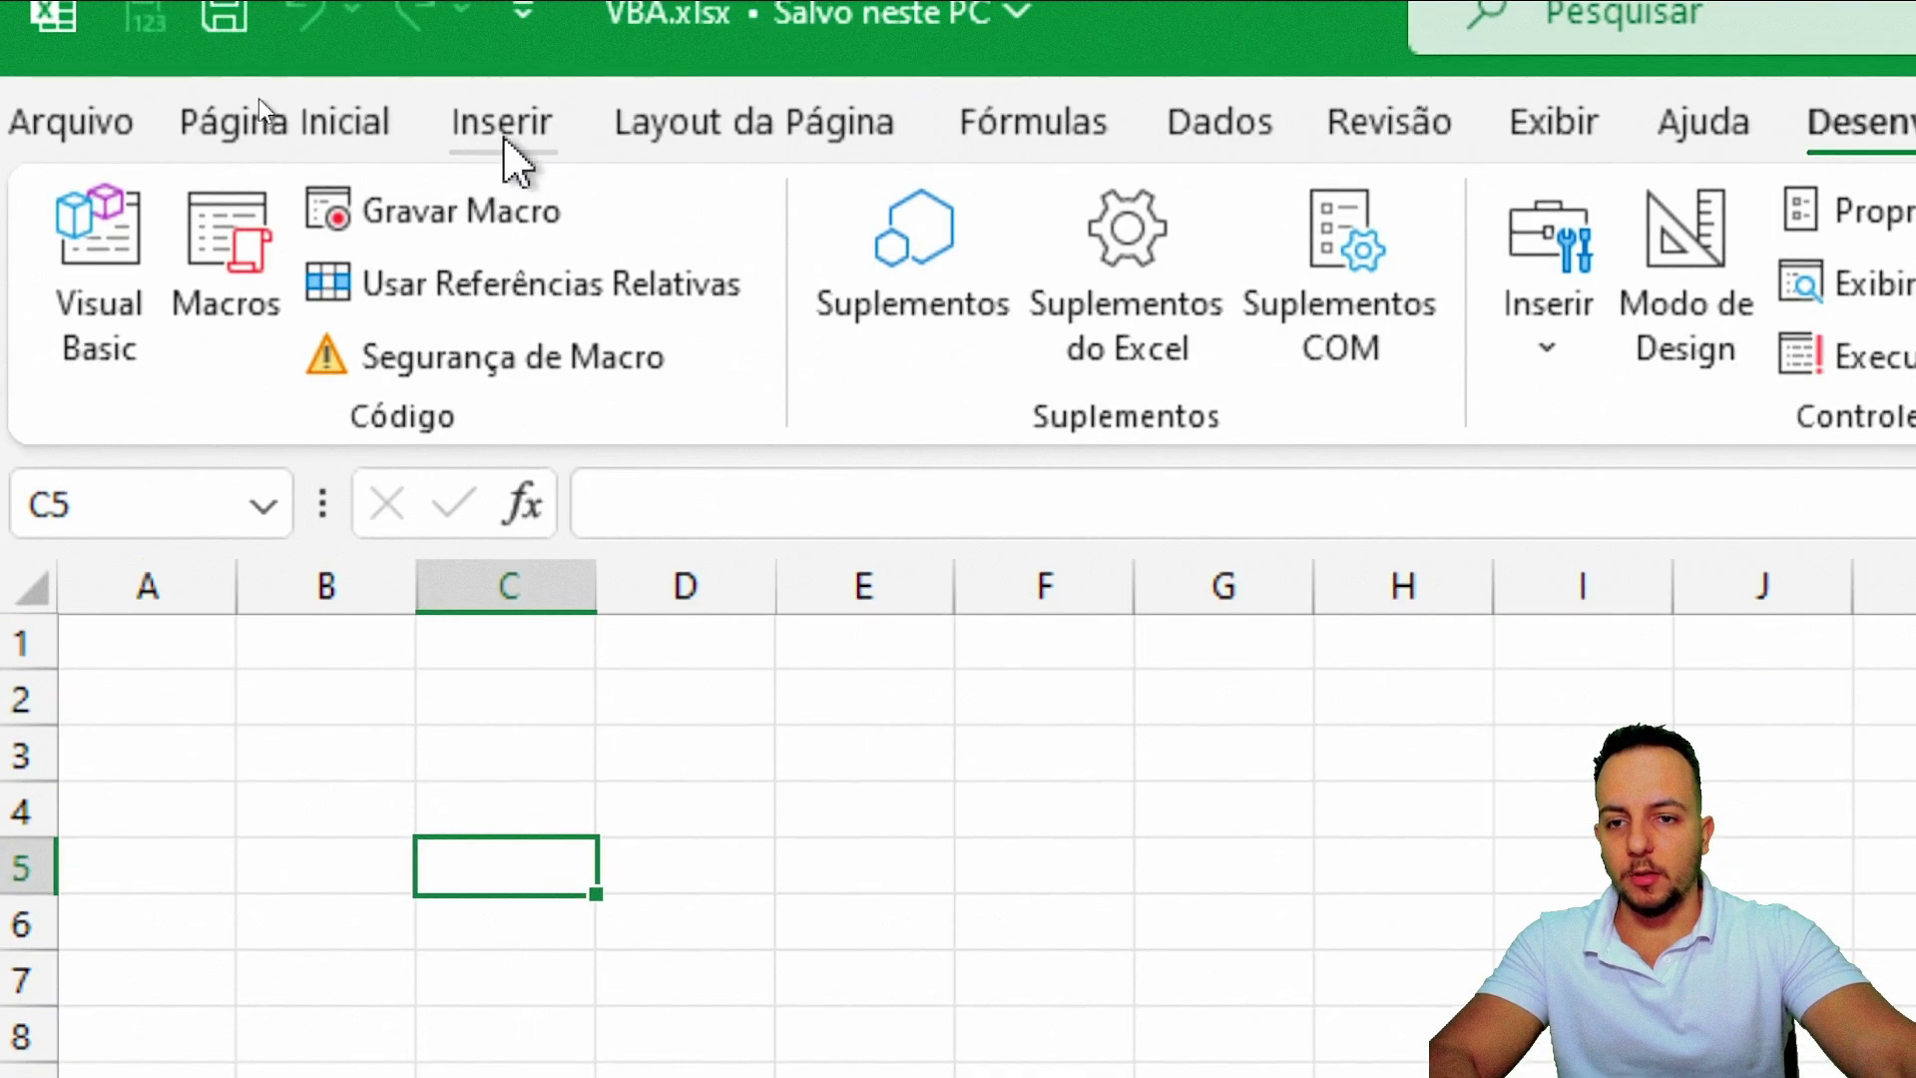
# - Draw a rounded rectangle from A1 to about C5 via Inserir > Ilustrações > Formas
pyautogui.click(259, 94)
pyautogui.click(374, 165)
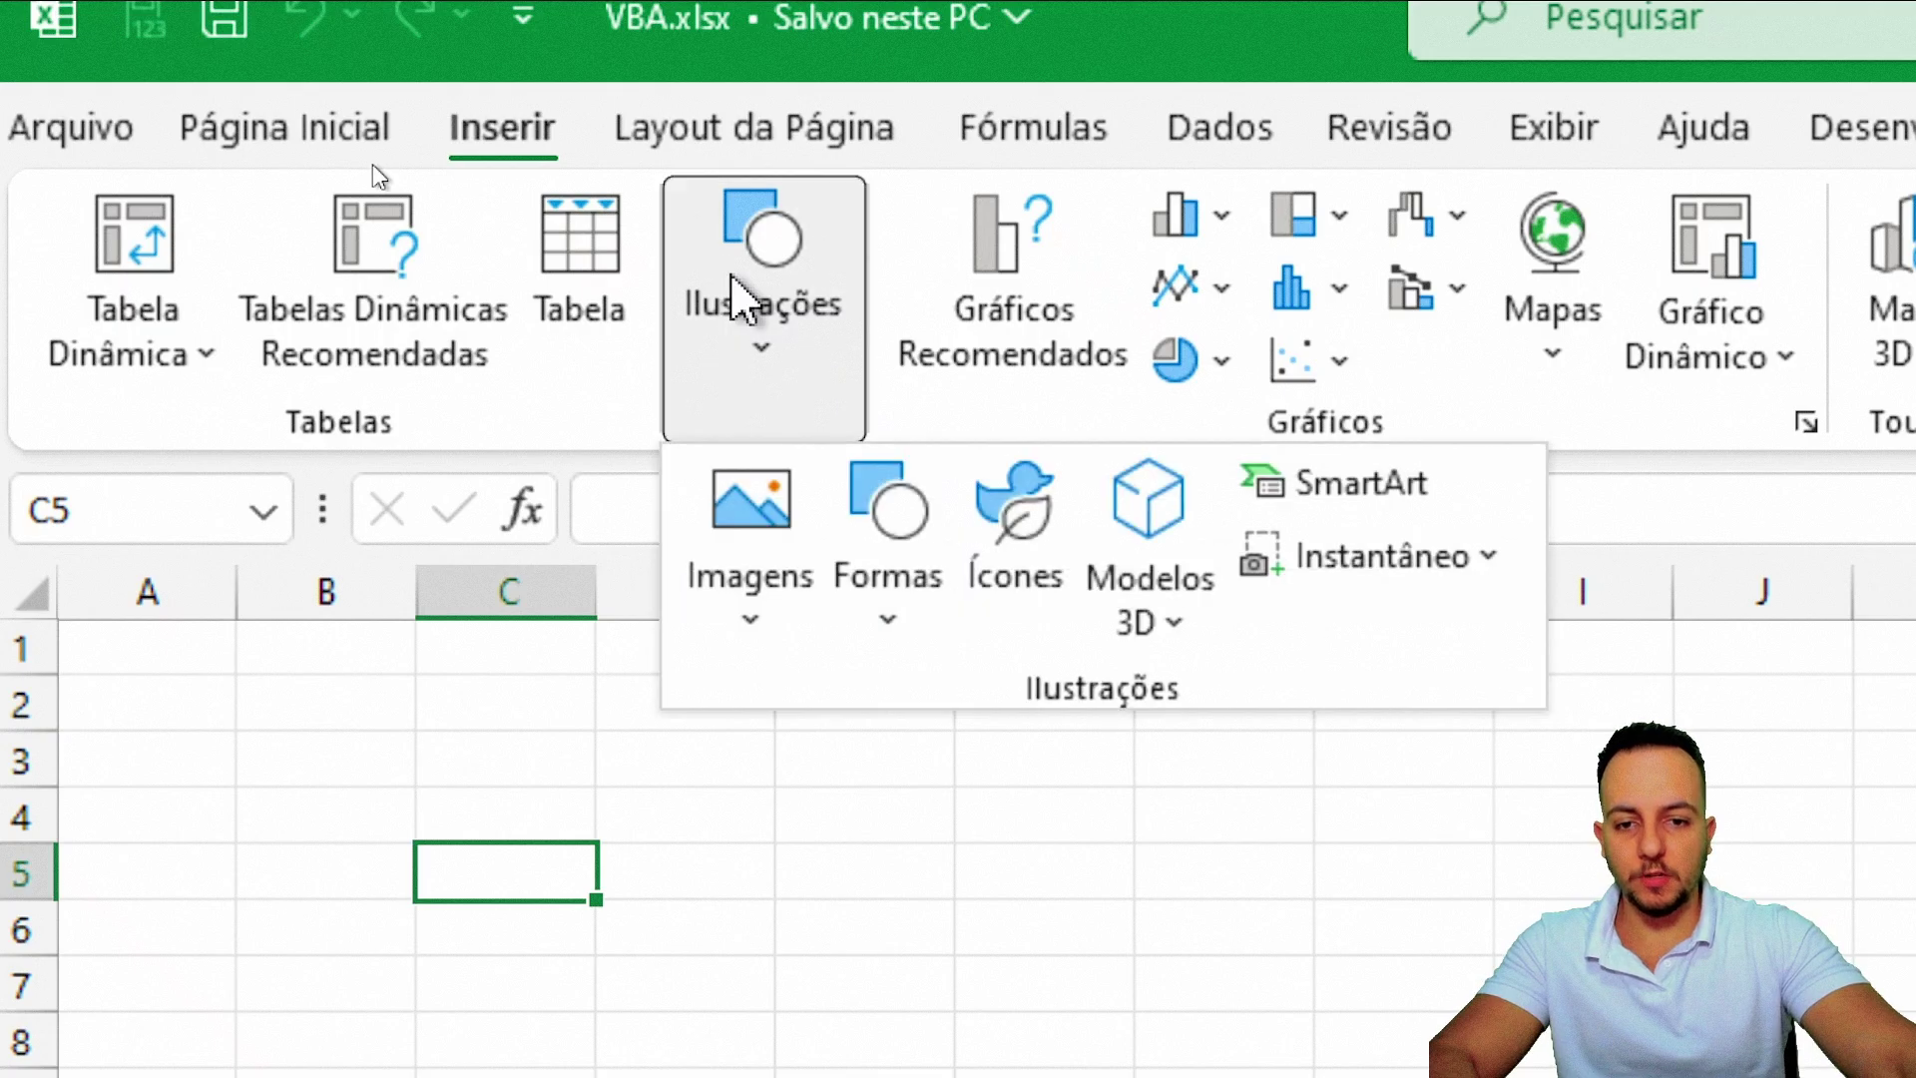
pyautogui.click(879, 579)
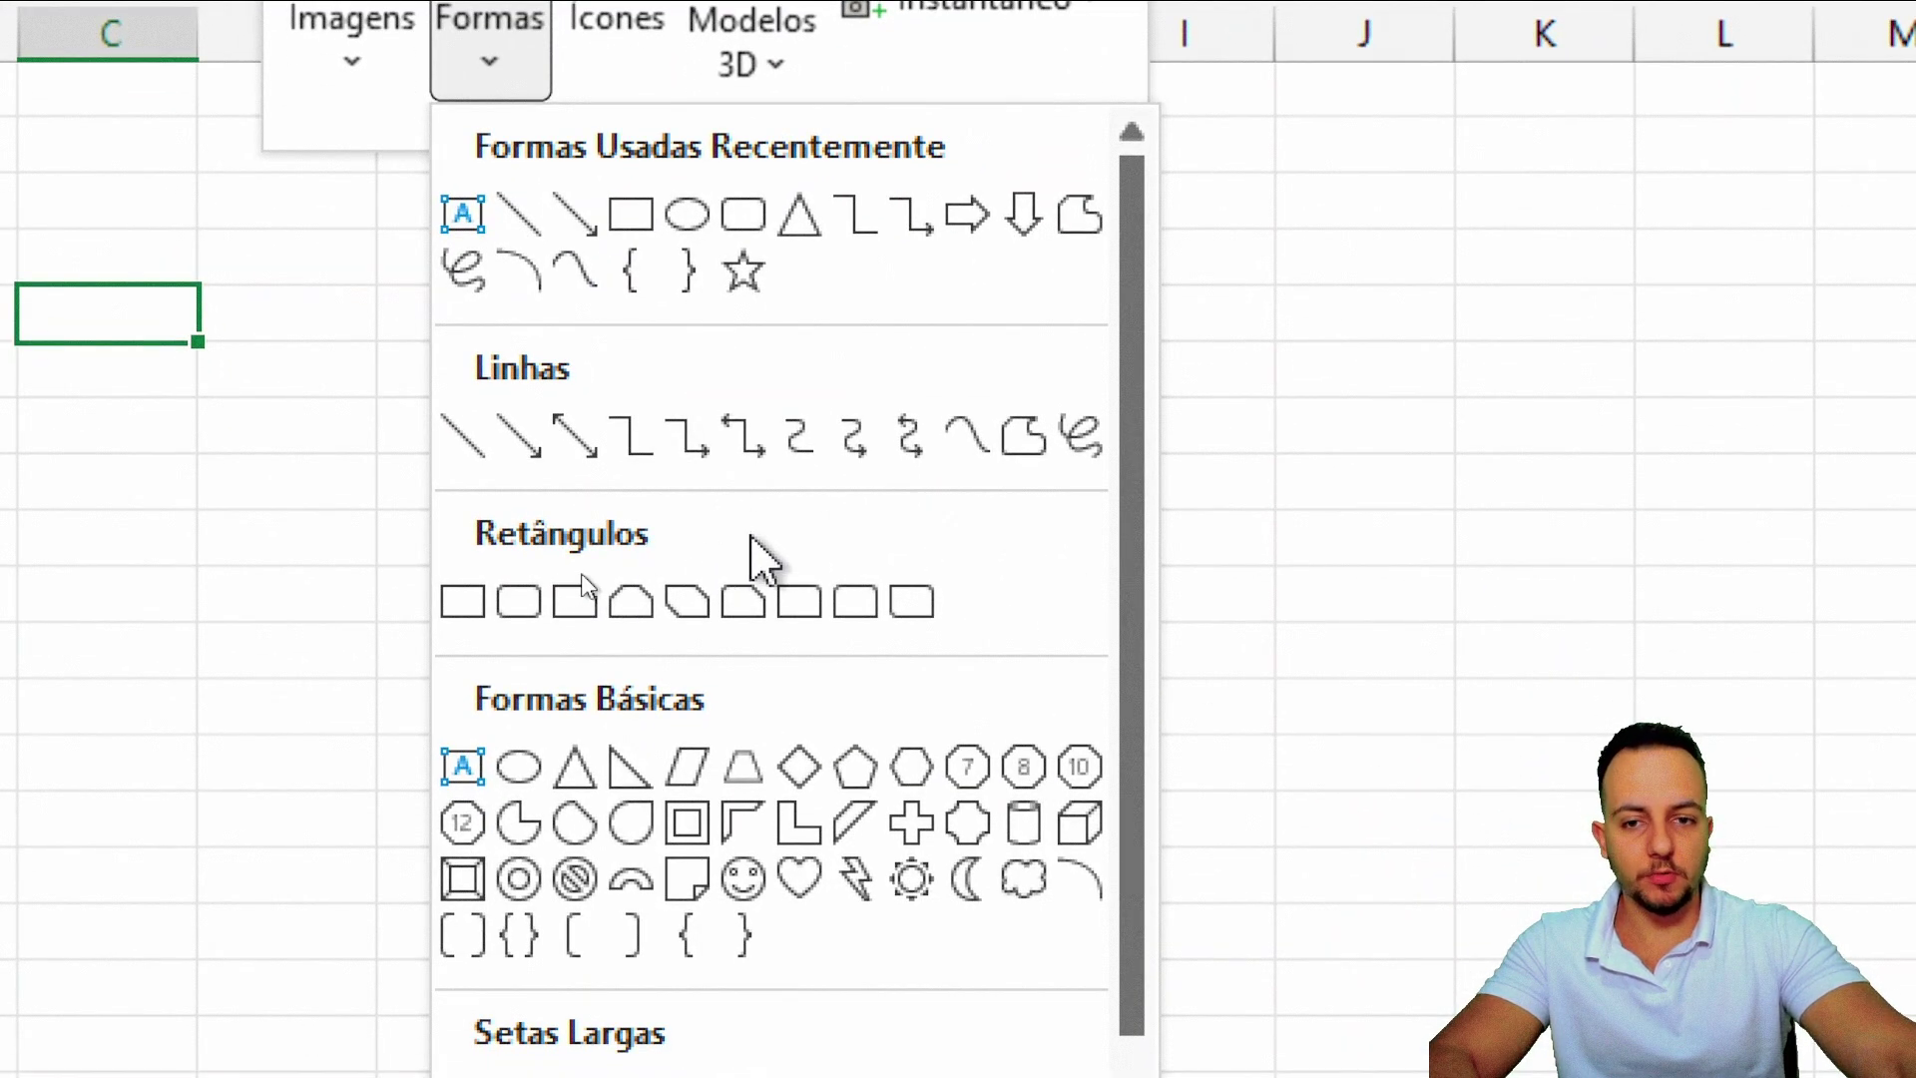
pyautogui.click(743, 232)
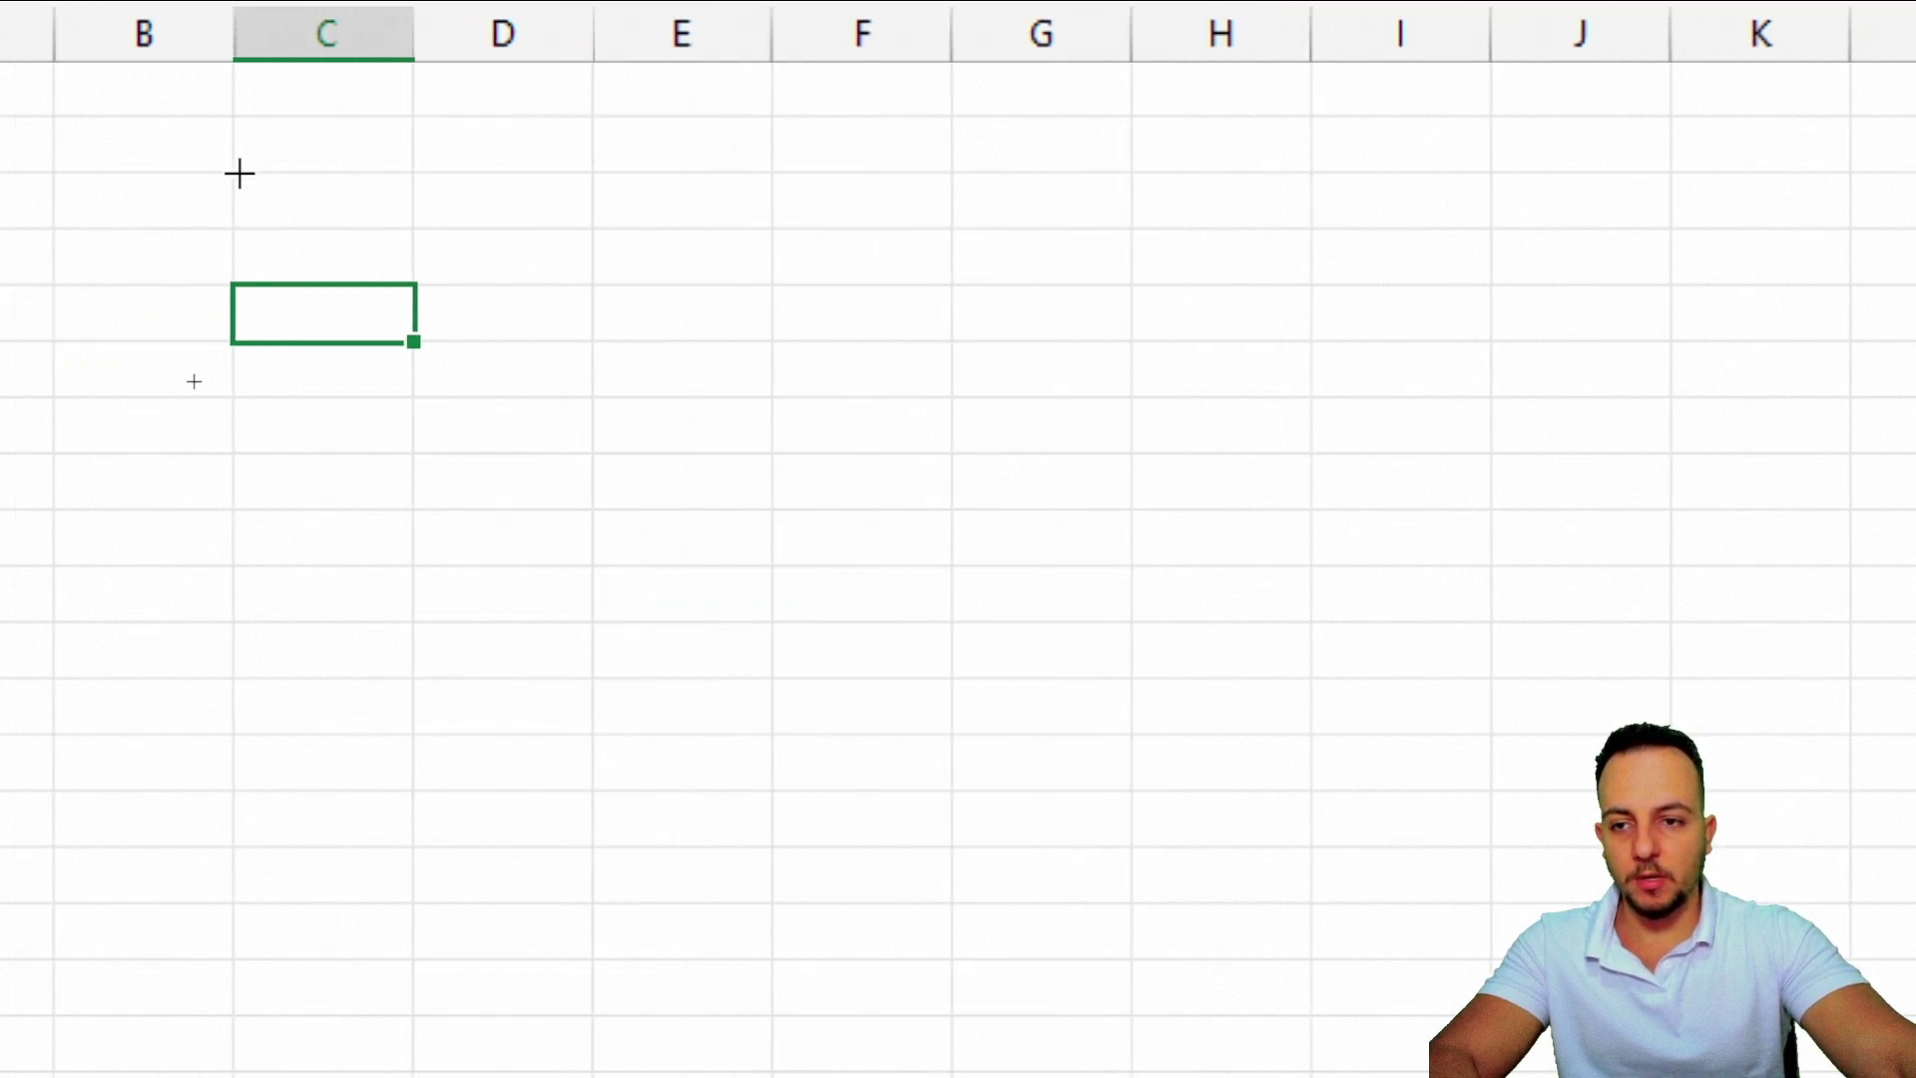
pyautogui.moveTo(157, 143); pyautogui.dragTo(578, 365)
pyautogui.write('MENSAGEM')
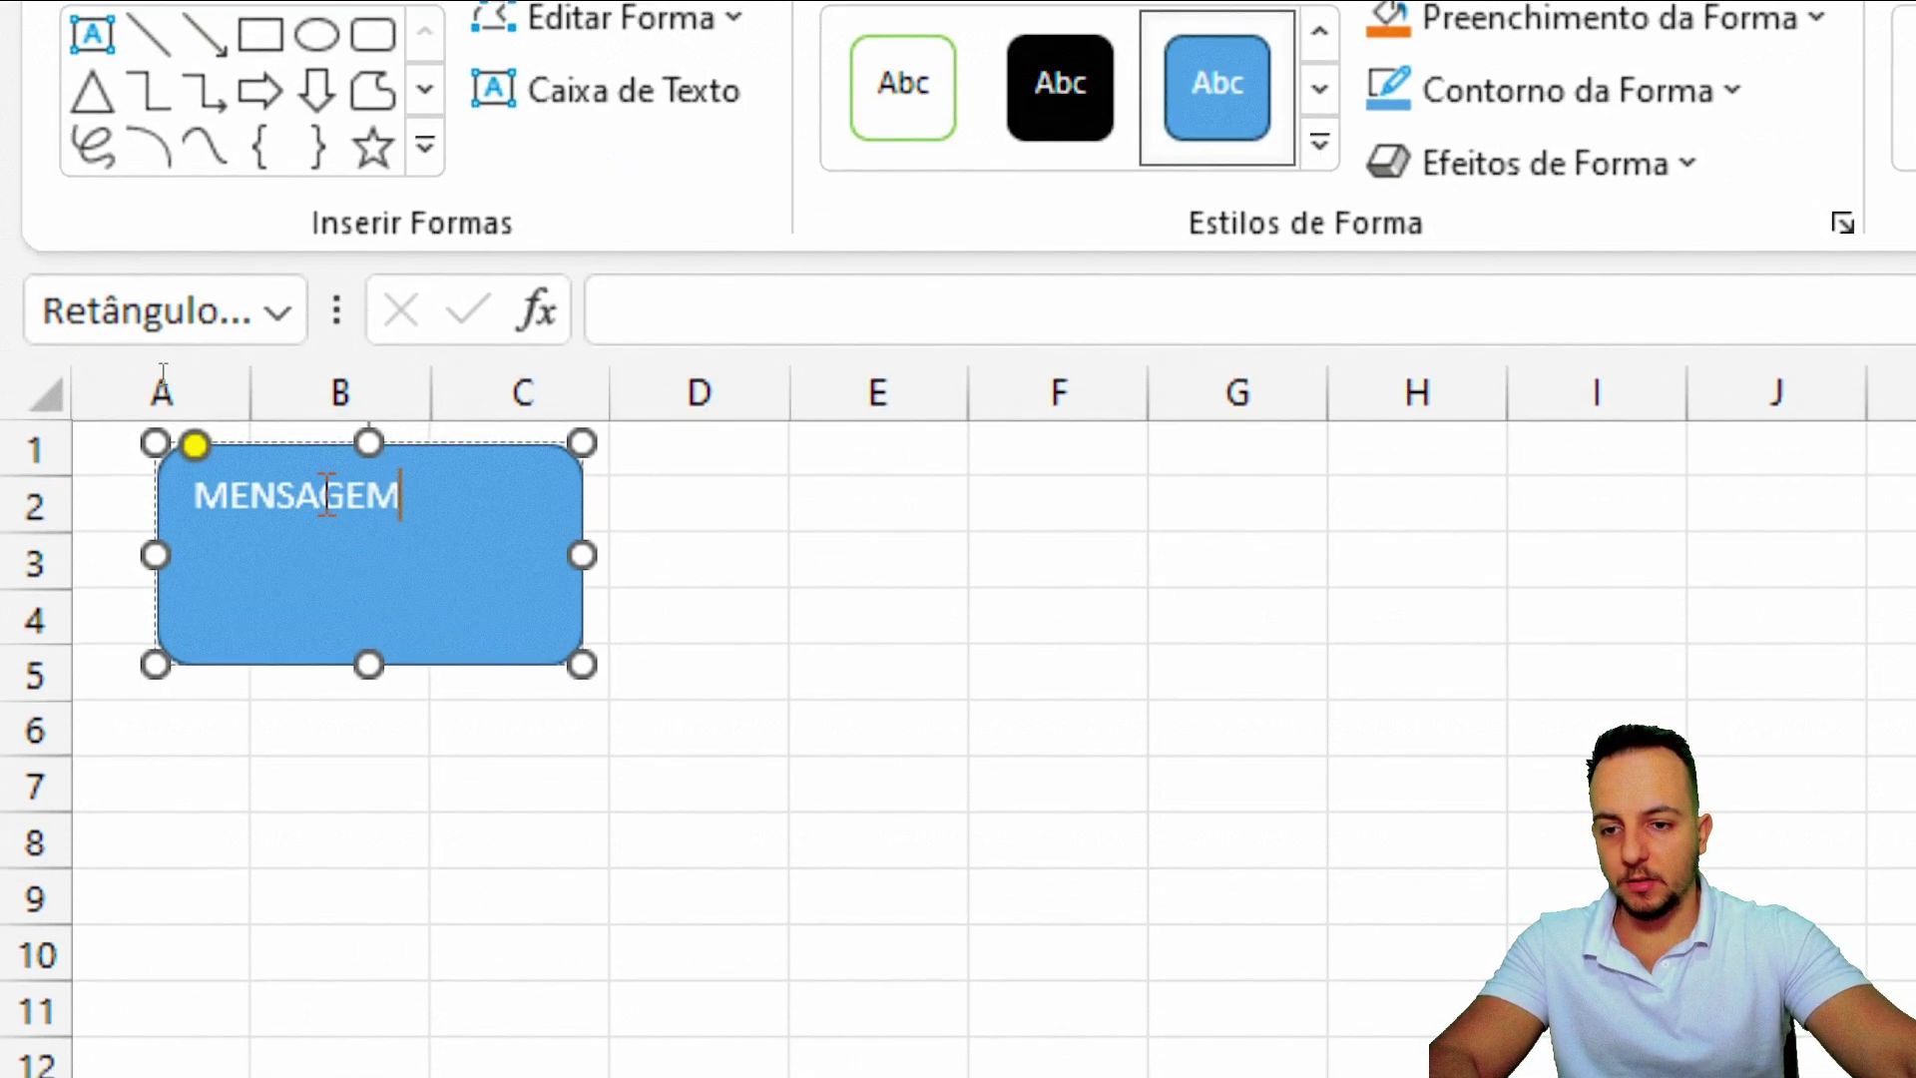
# - Centre the MENSAGEM label horizontally and vertically, enlarge it to size 18 and make it bold
pyautogui.doubleClick(327, 495)
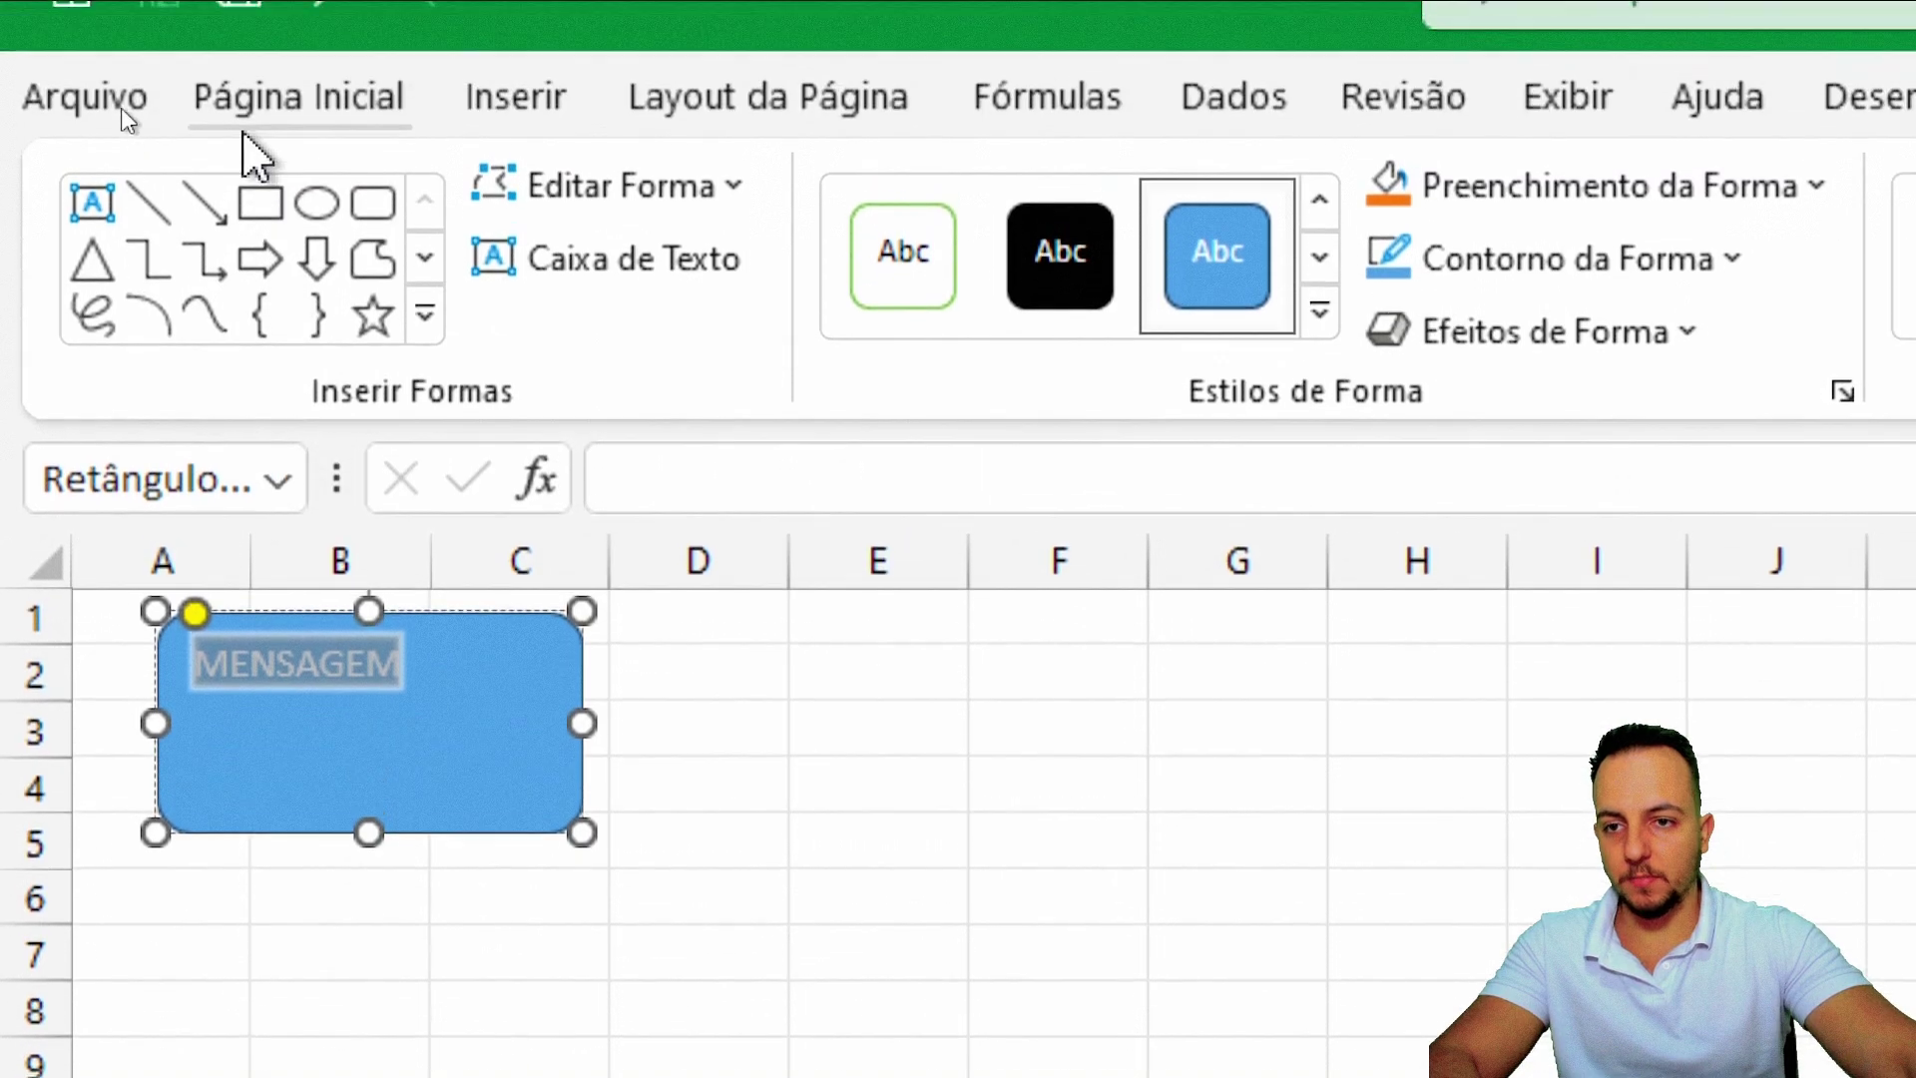
pyautogui.click(249, 115)
pyautogui.click(1195, 299)
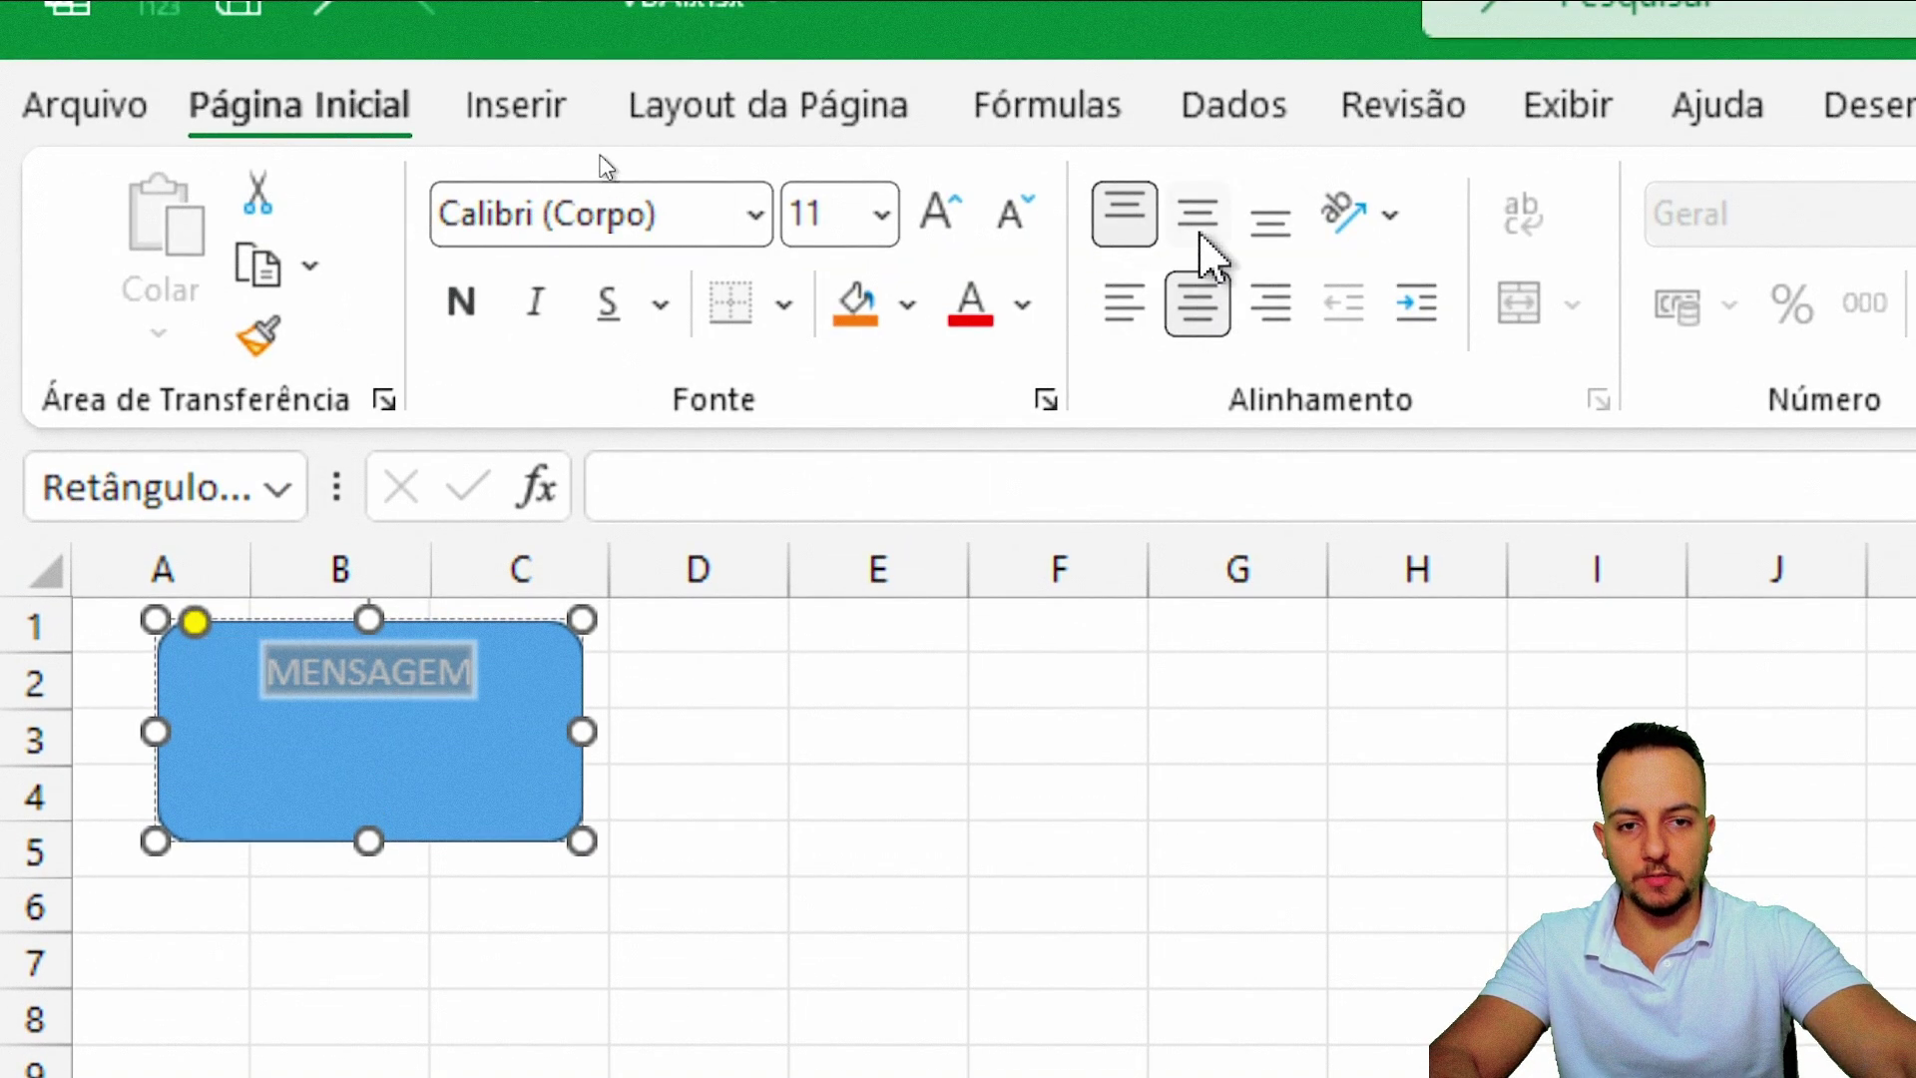
pyautogui.click(1197, 211)
pyautogui.click(938, 212)
pyautogui.click(936, 235)
pyautogui.click(936, 235)
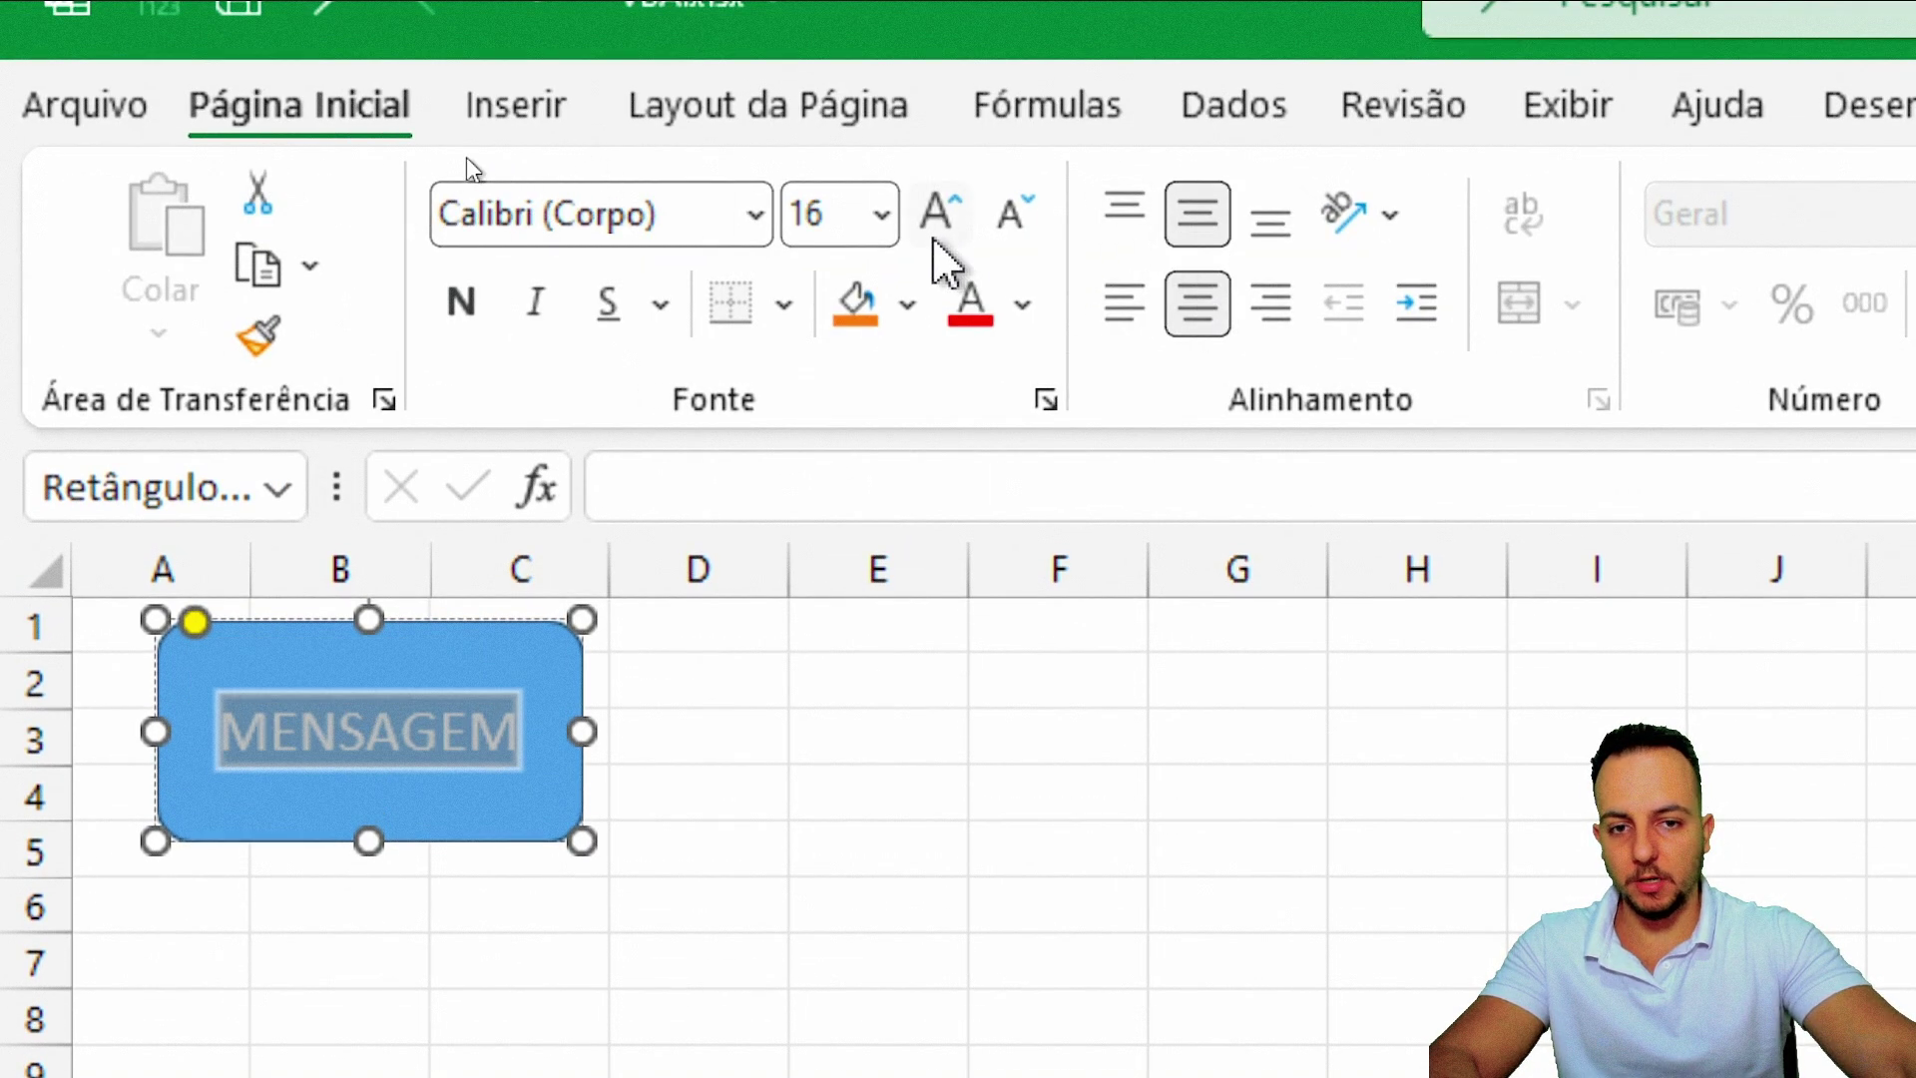
pyautogui.click(936, 234)
pyautogui.click(469, 305)
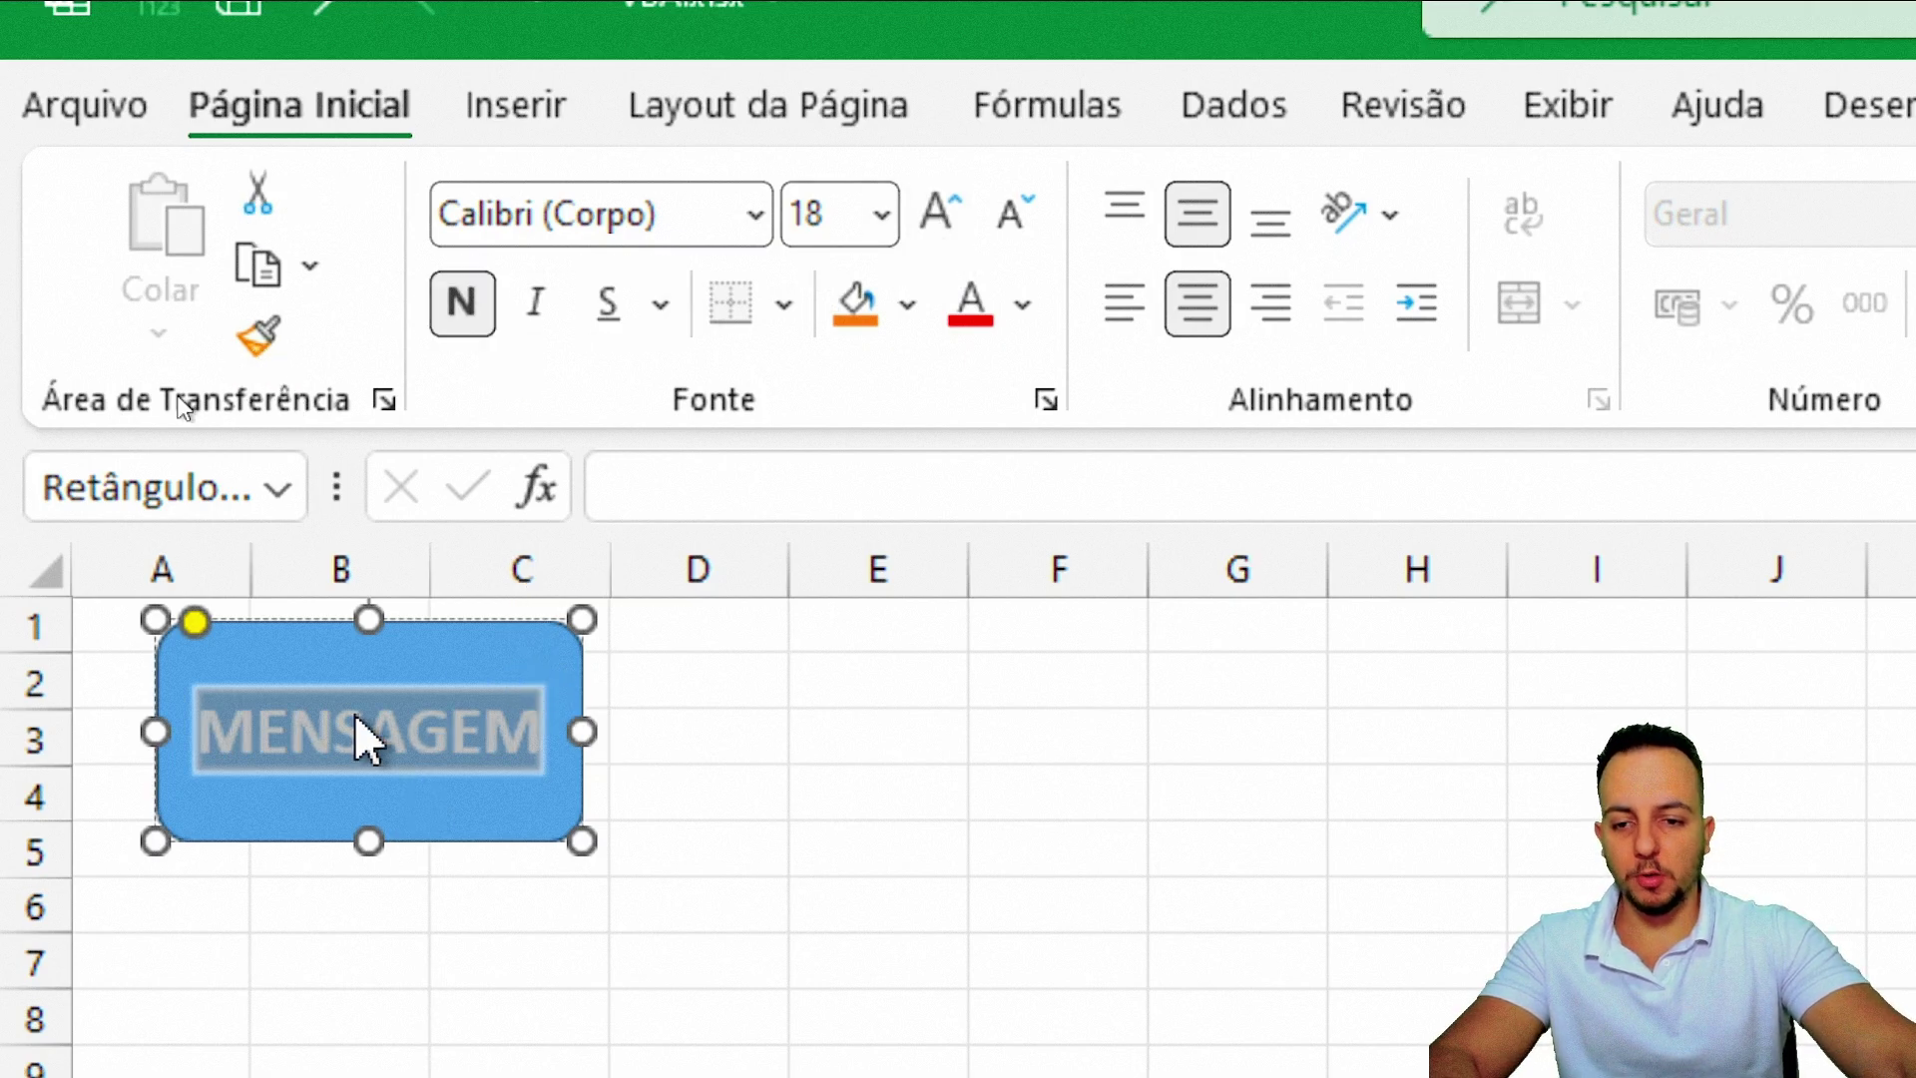
# - Apply the salmon shape style from the full style gallery, then deselect the shape
pyautogui.click(1417, 125)
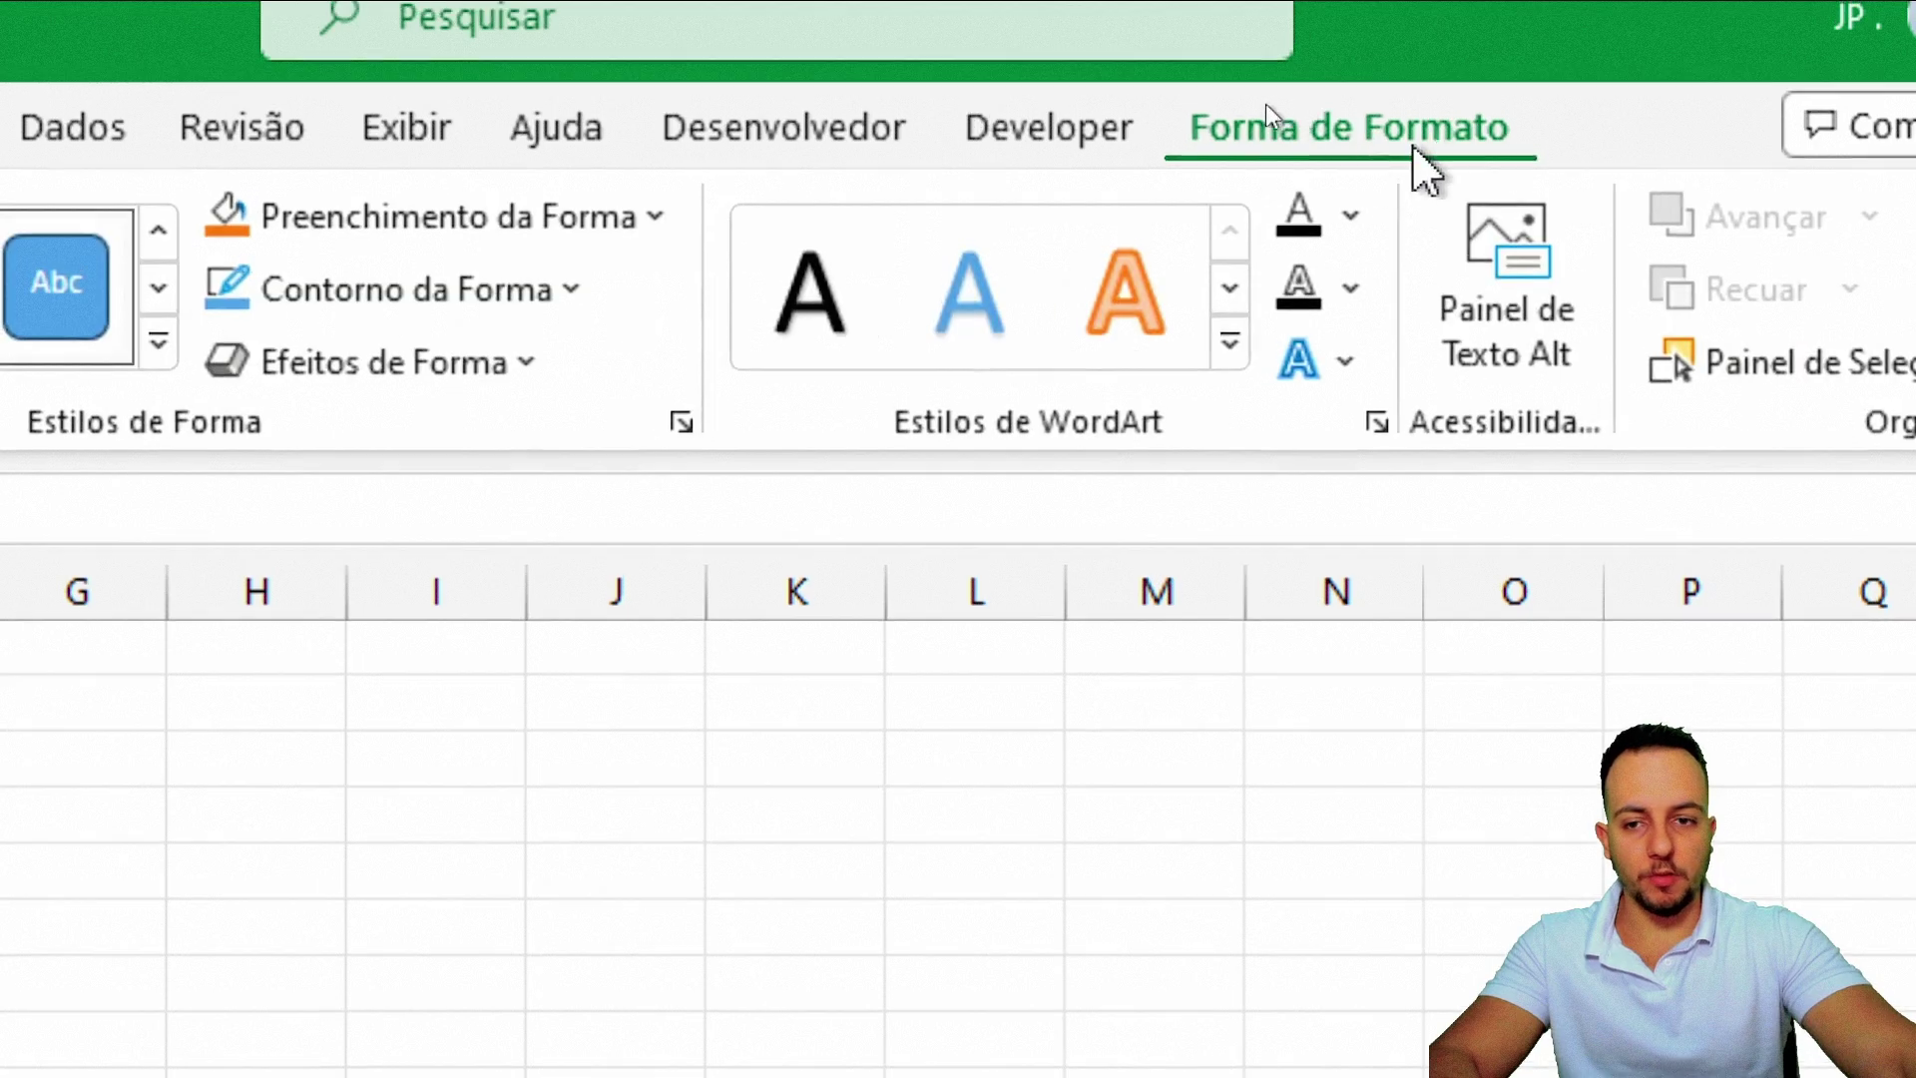
pyautogui.click(1019, 342)
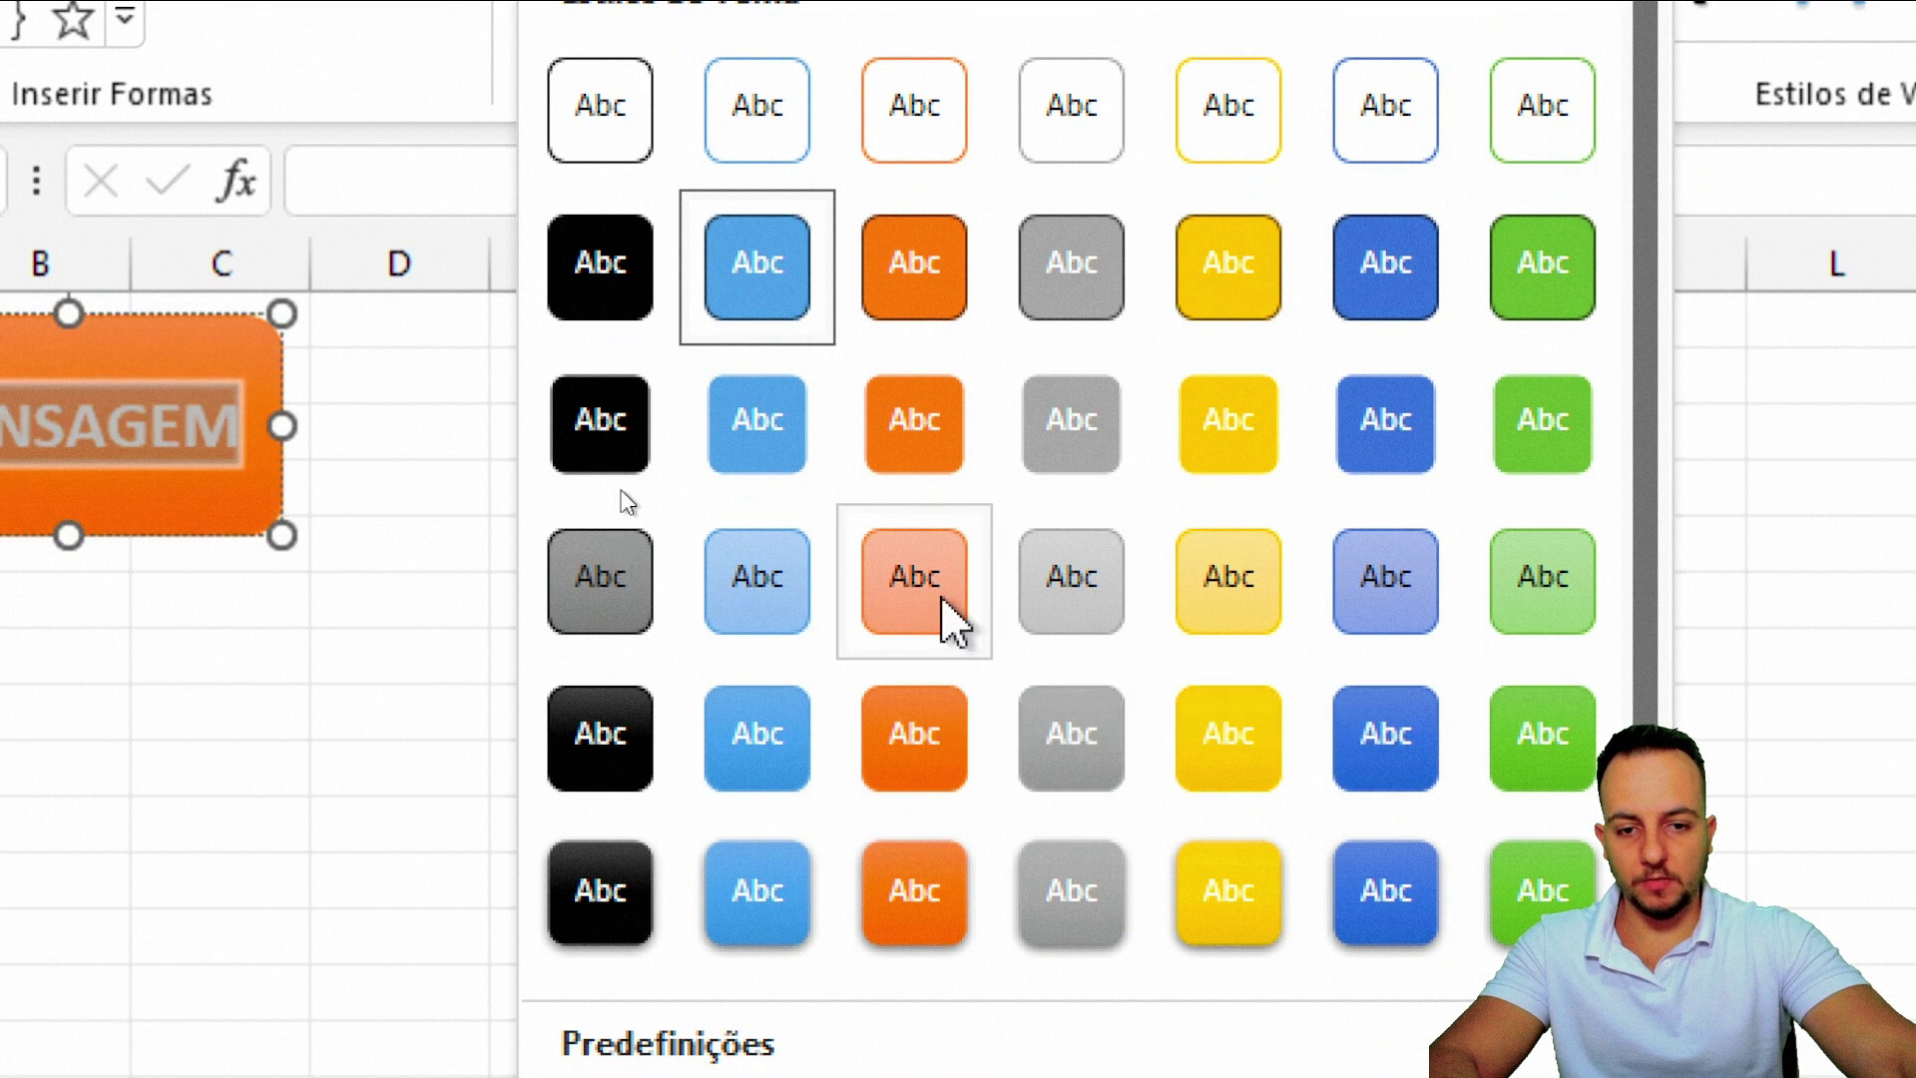
pyautogui.click(944, 621)
pyautogui.click(514, 608)
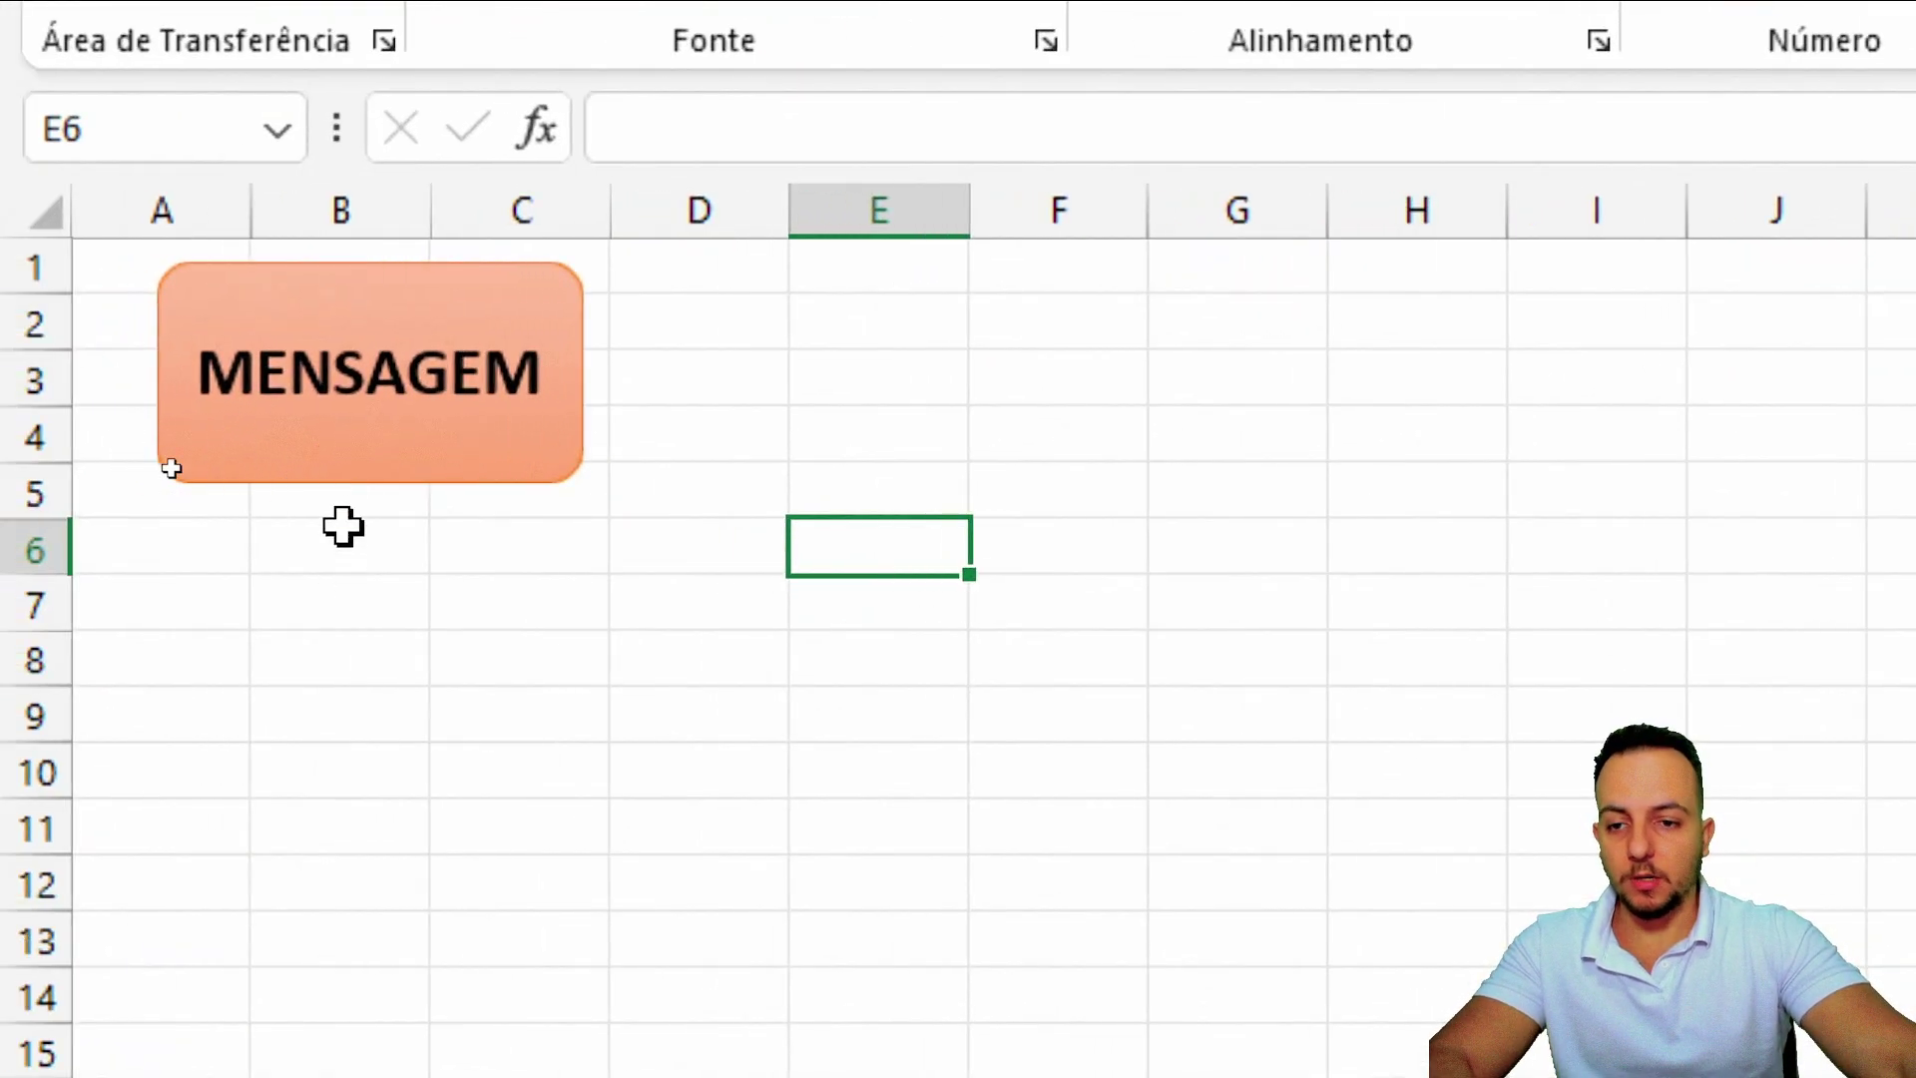
# - Assign the Mensagem macro to the MENSAGEM shape through Atribuir macro
pyautogui.rightClick(422, 379)
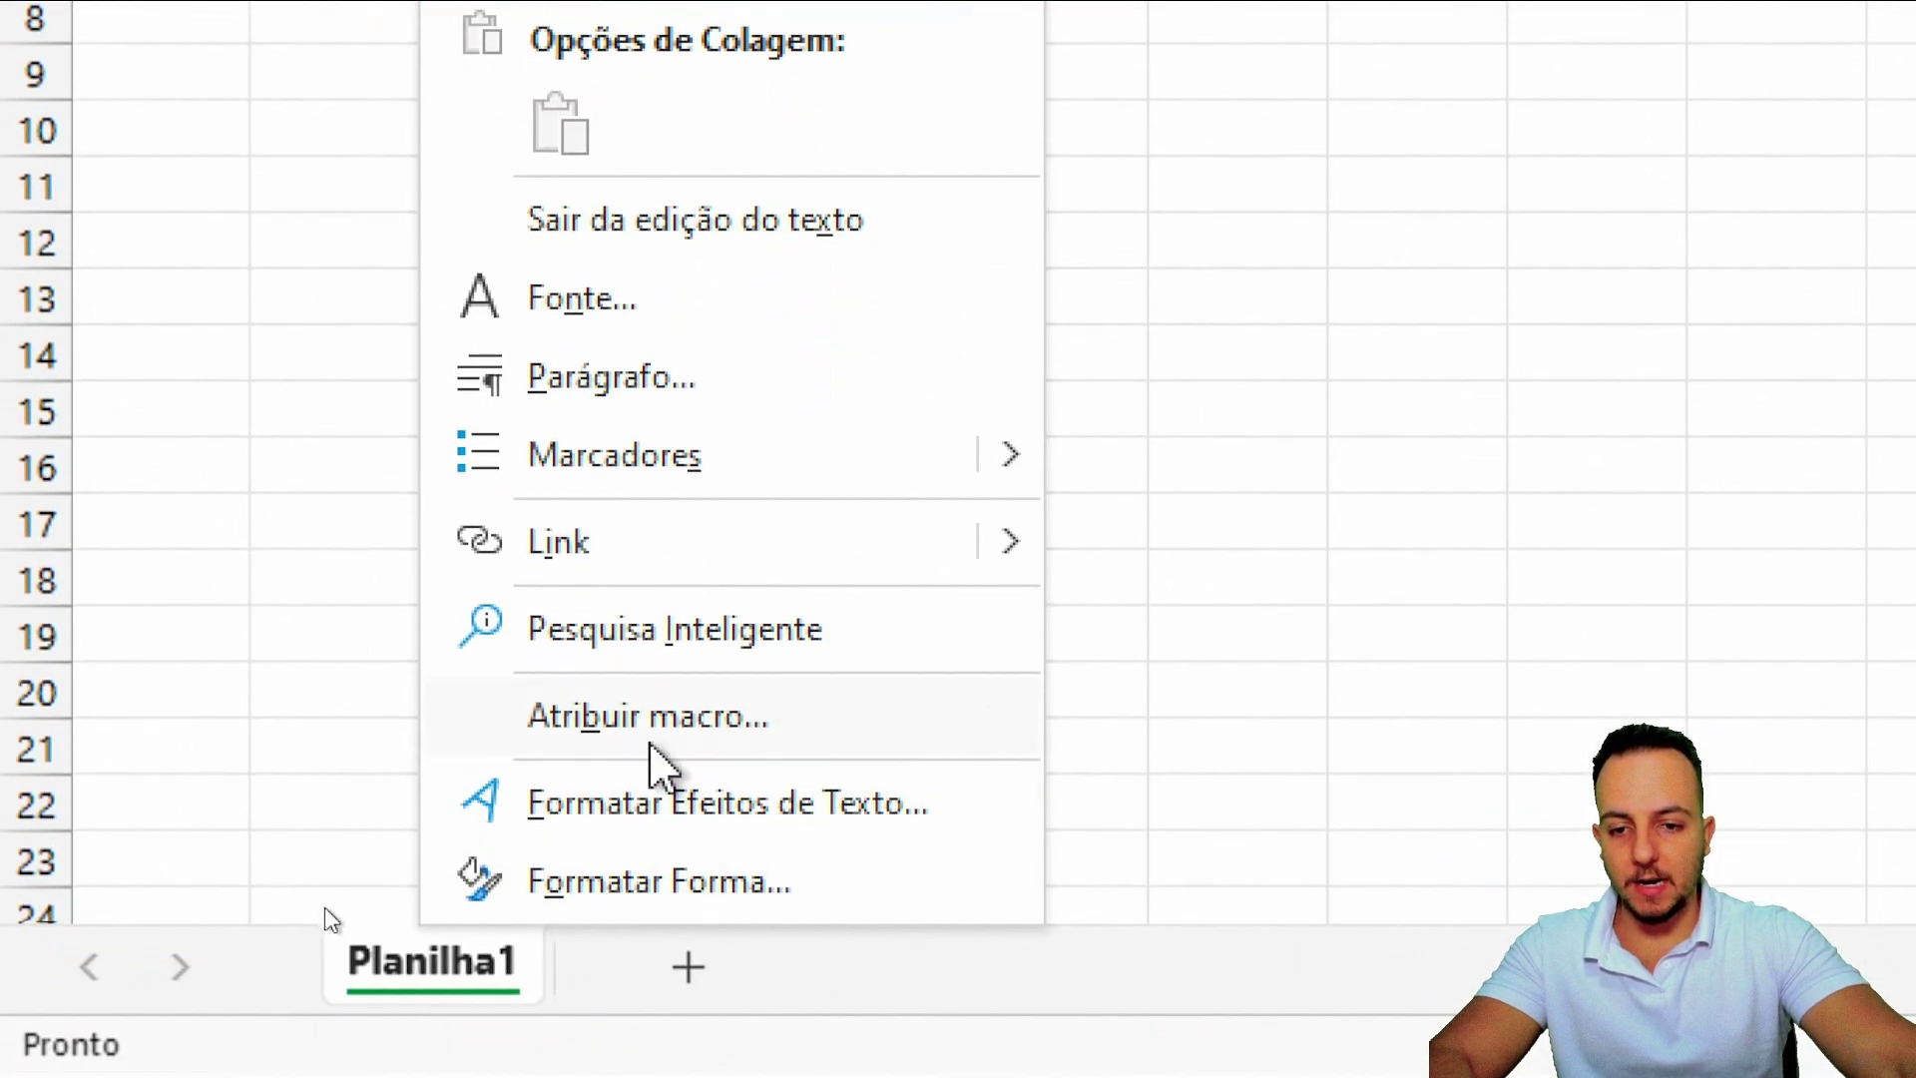
pyautogui.click(653, 726)
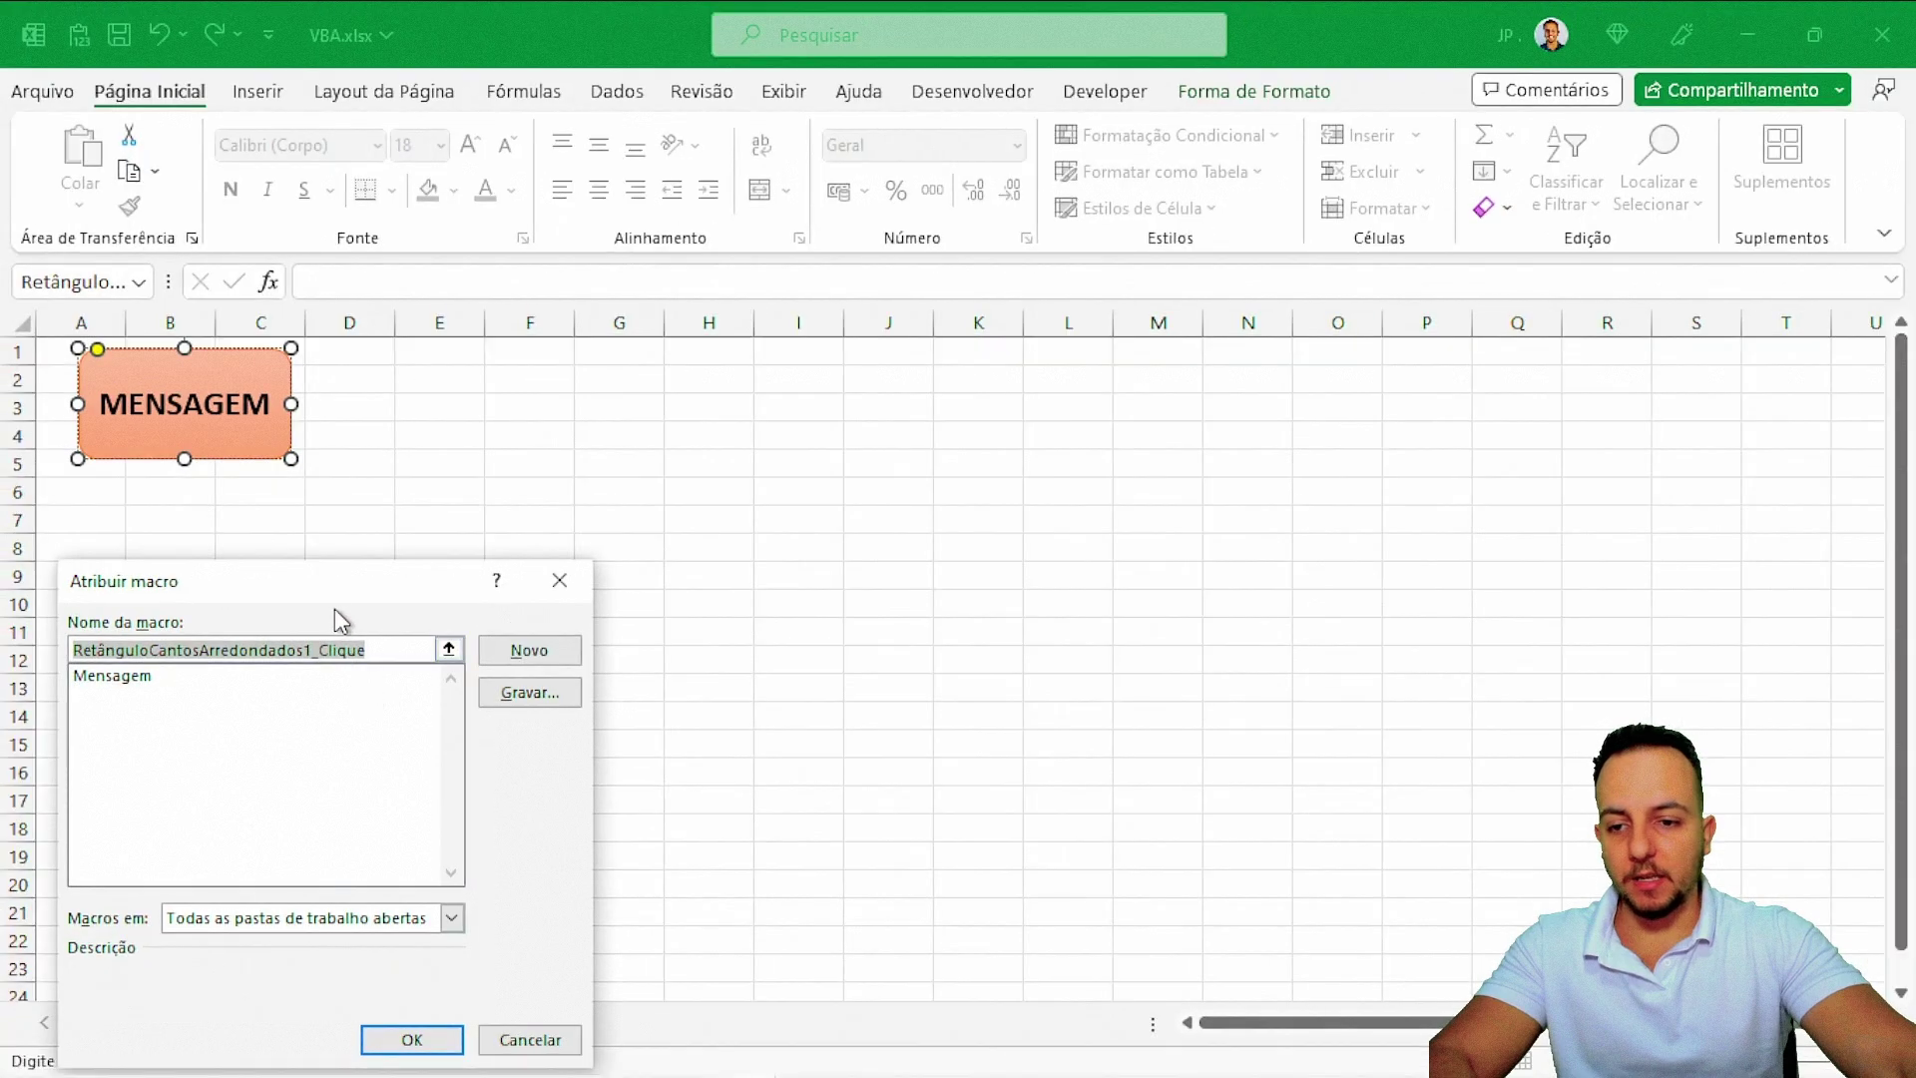
pyautogui.moveTo(442, 574); pyautogui.dragTo(632, 401)
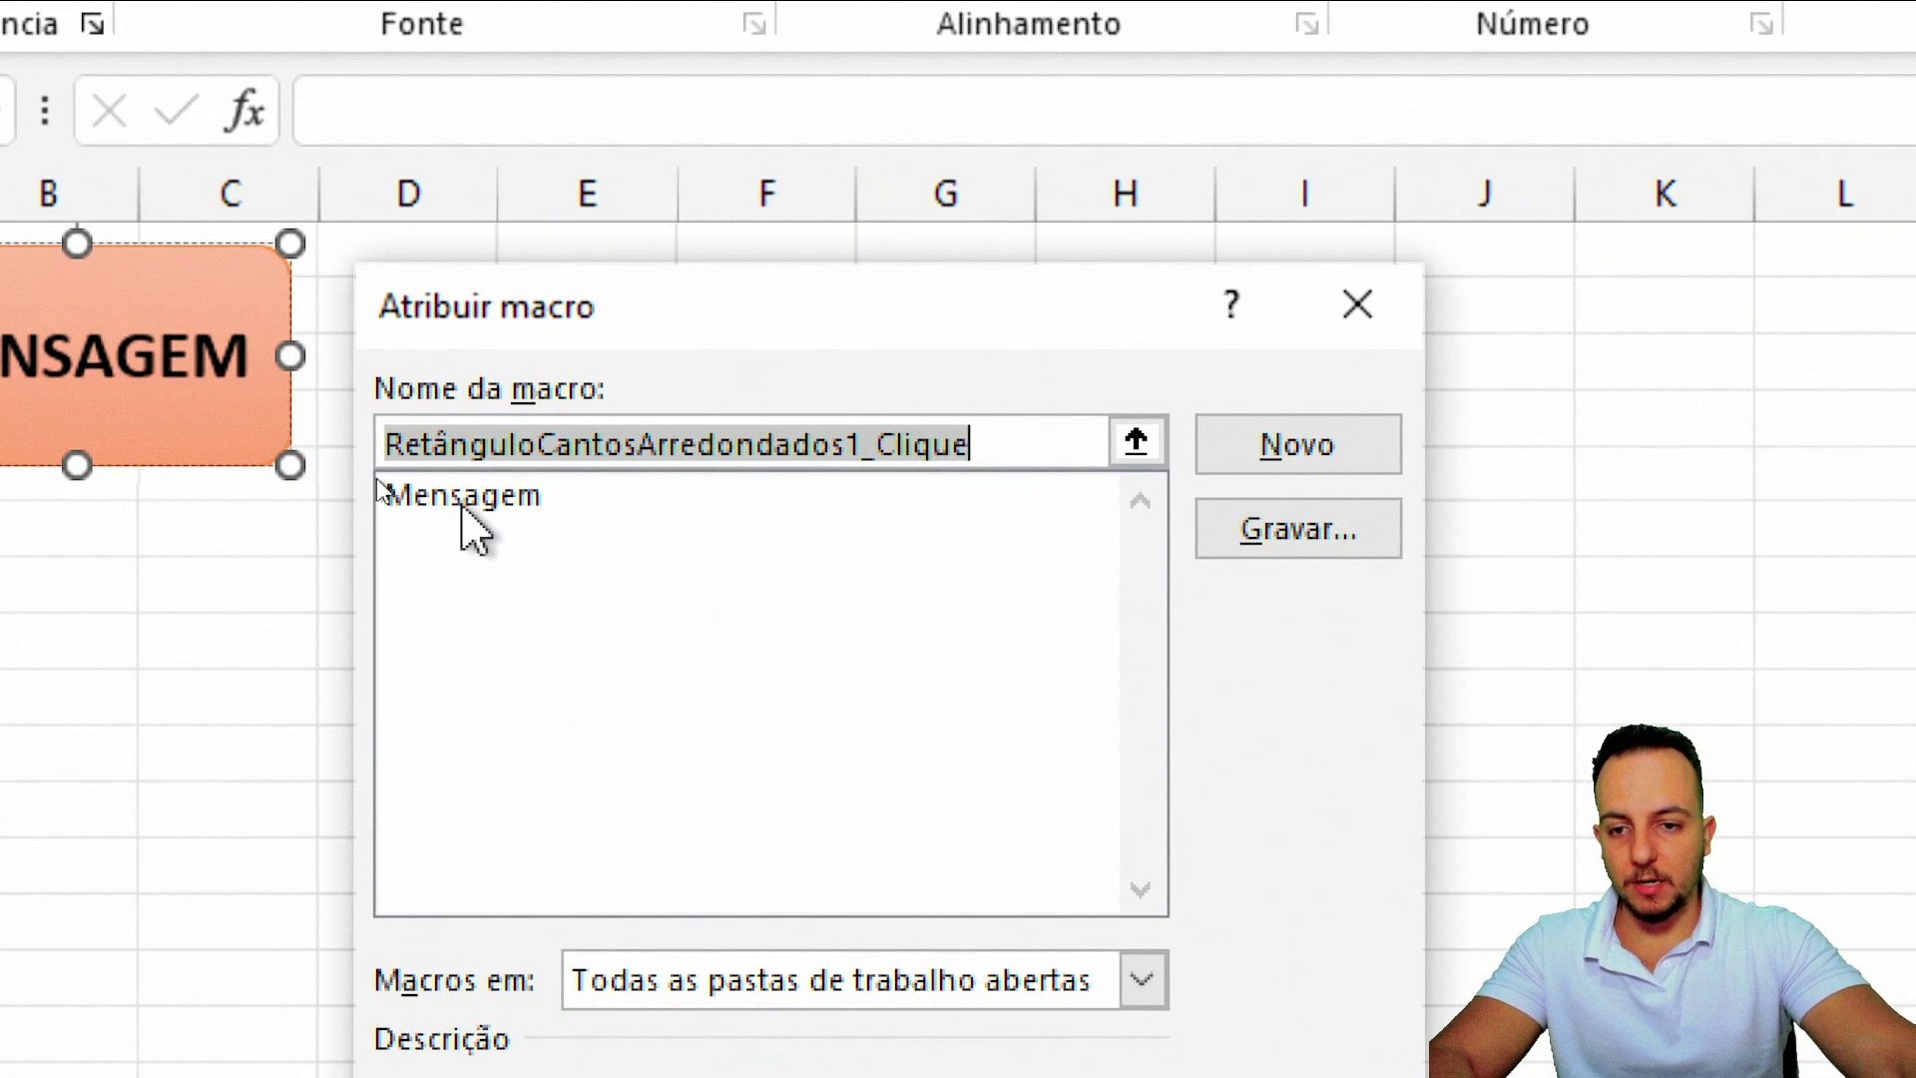
pyautogui.click(477, 499)
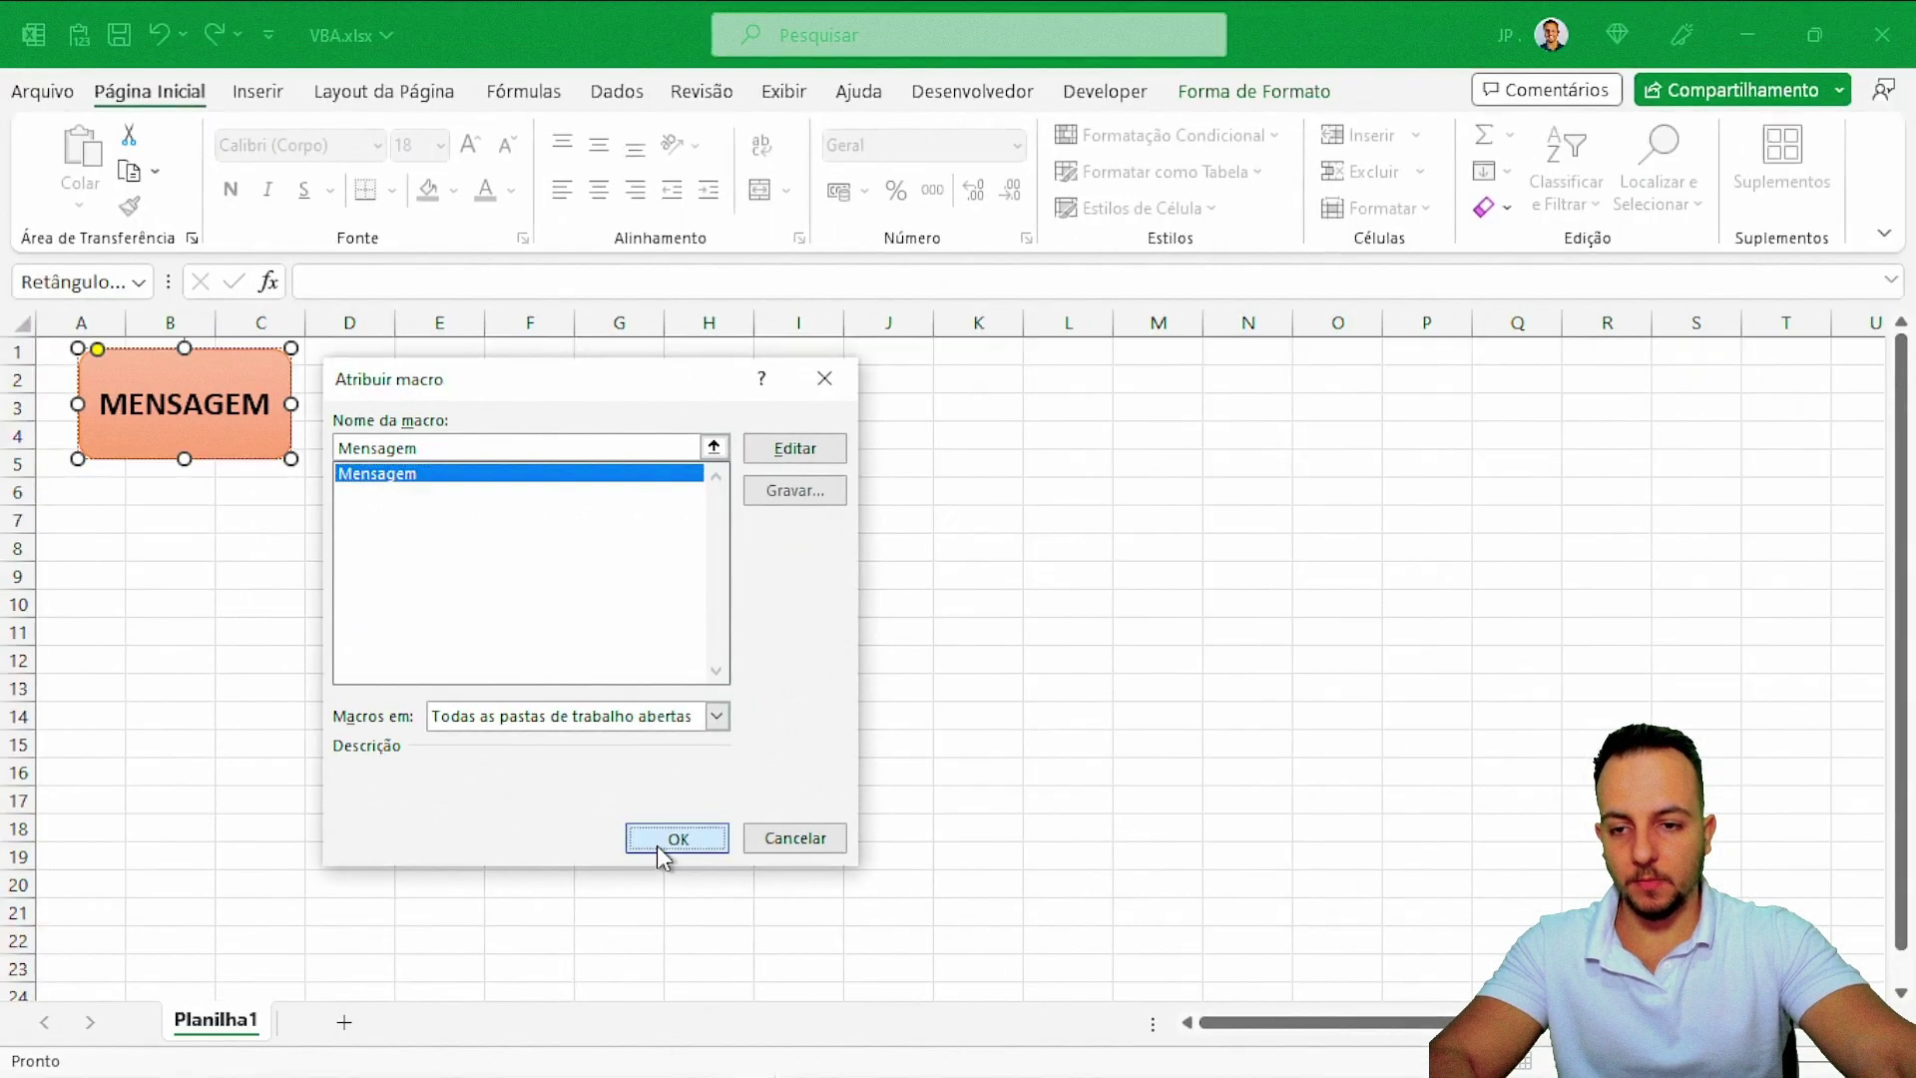
pyautogui.click(678, 838)
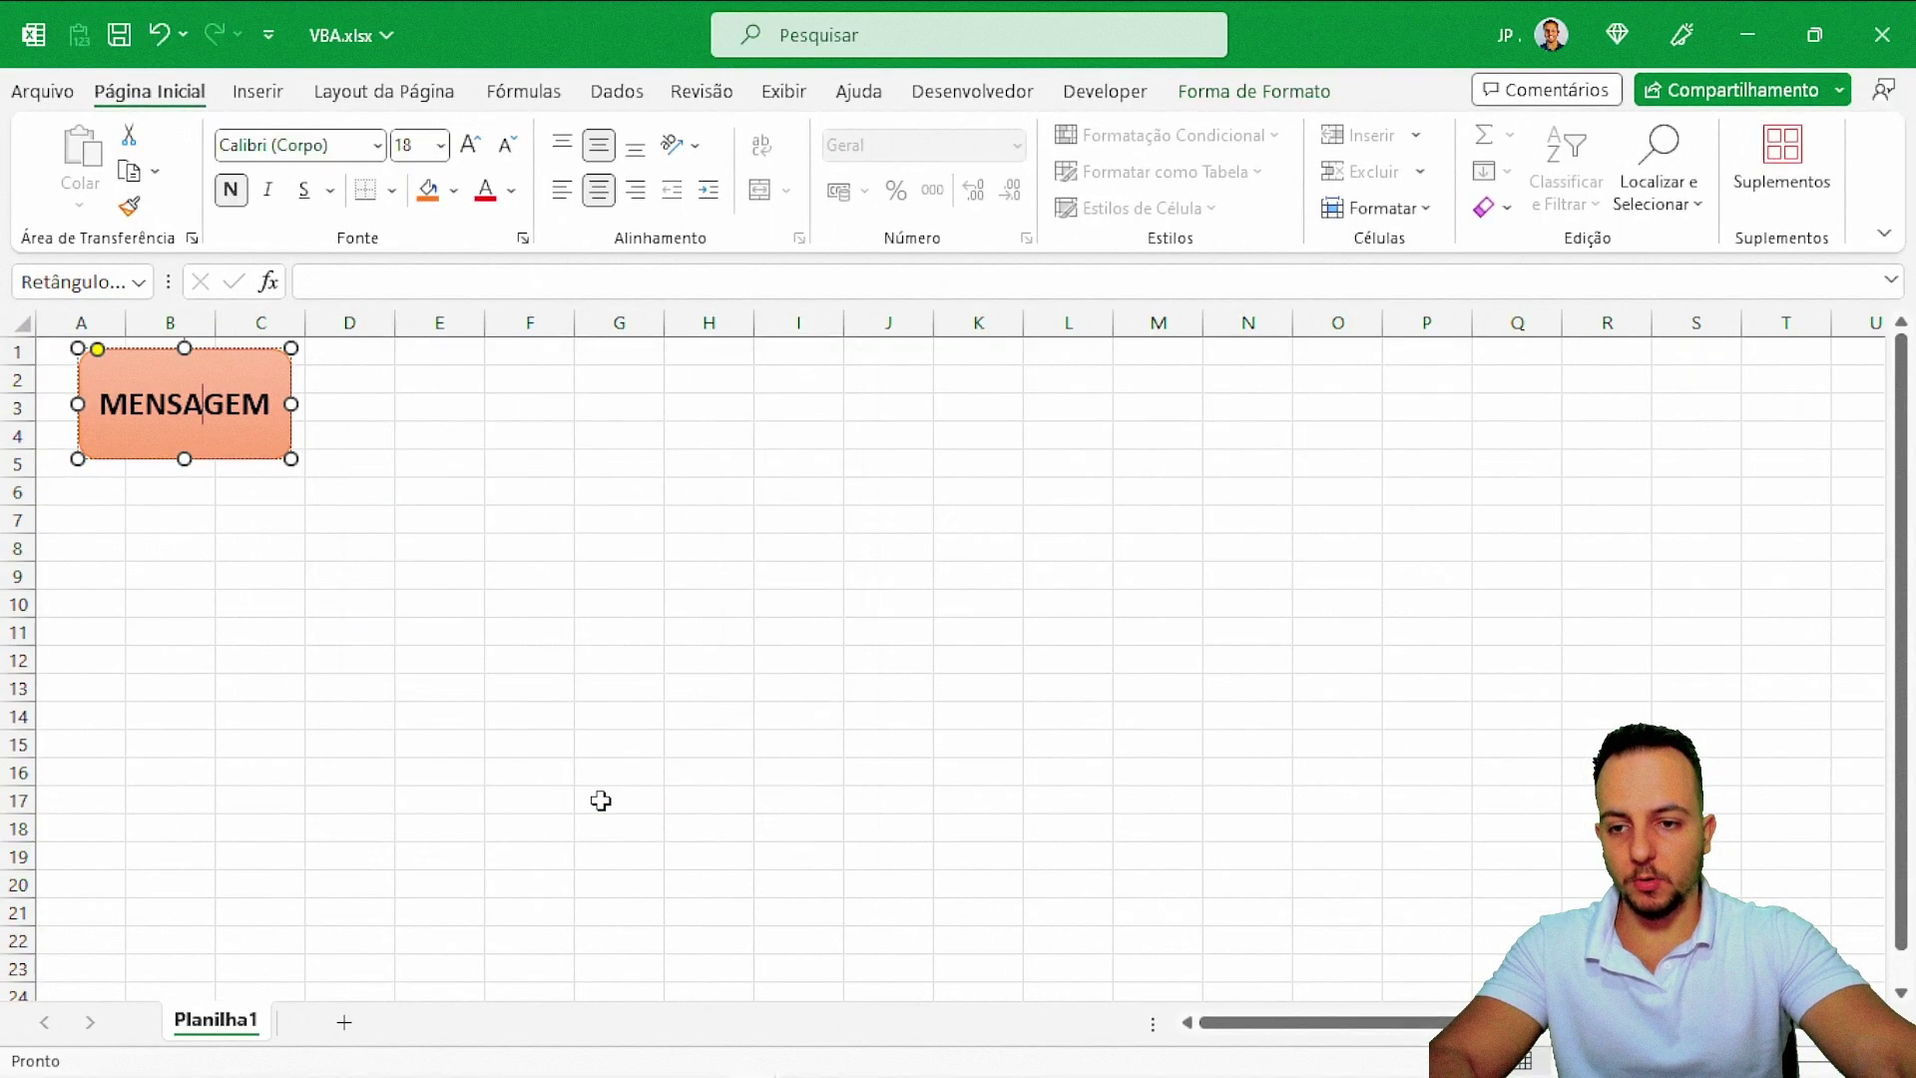
pyautogui.click(489, 718)
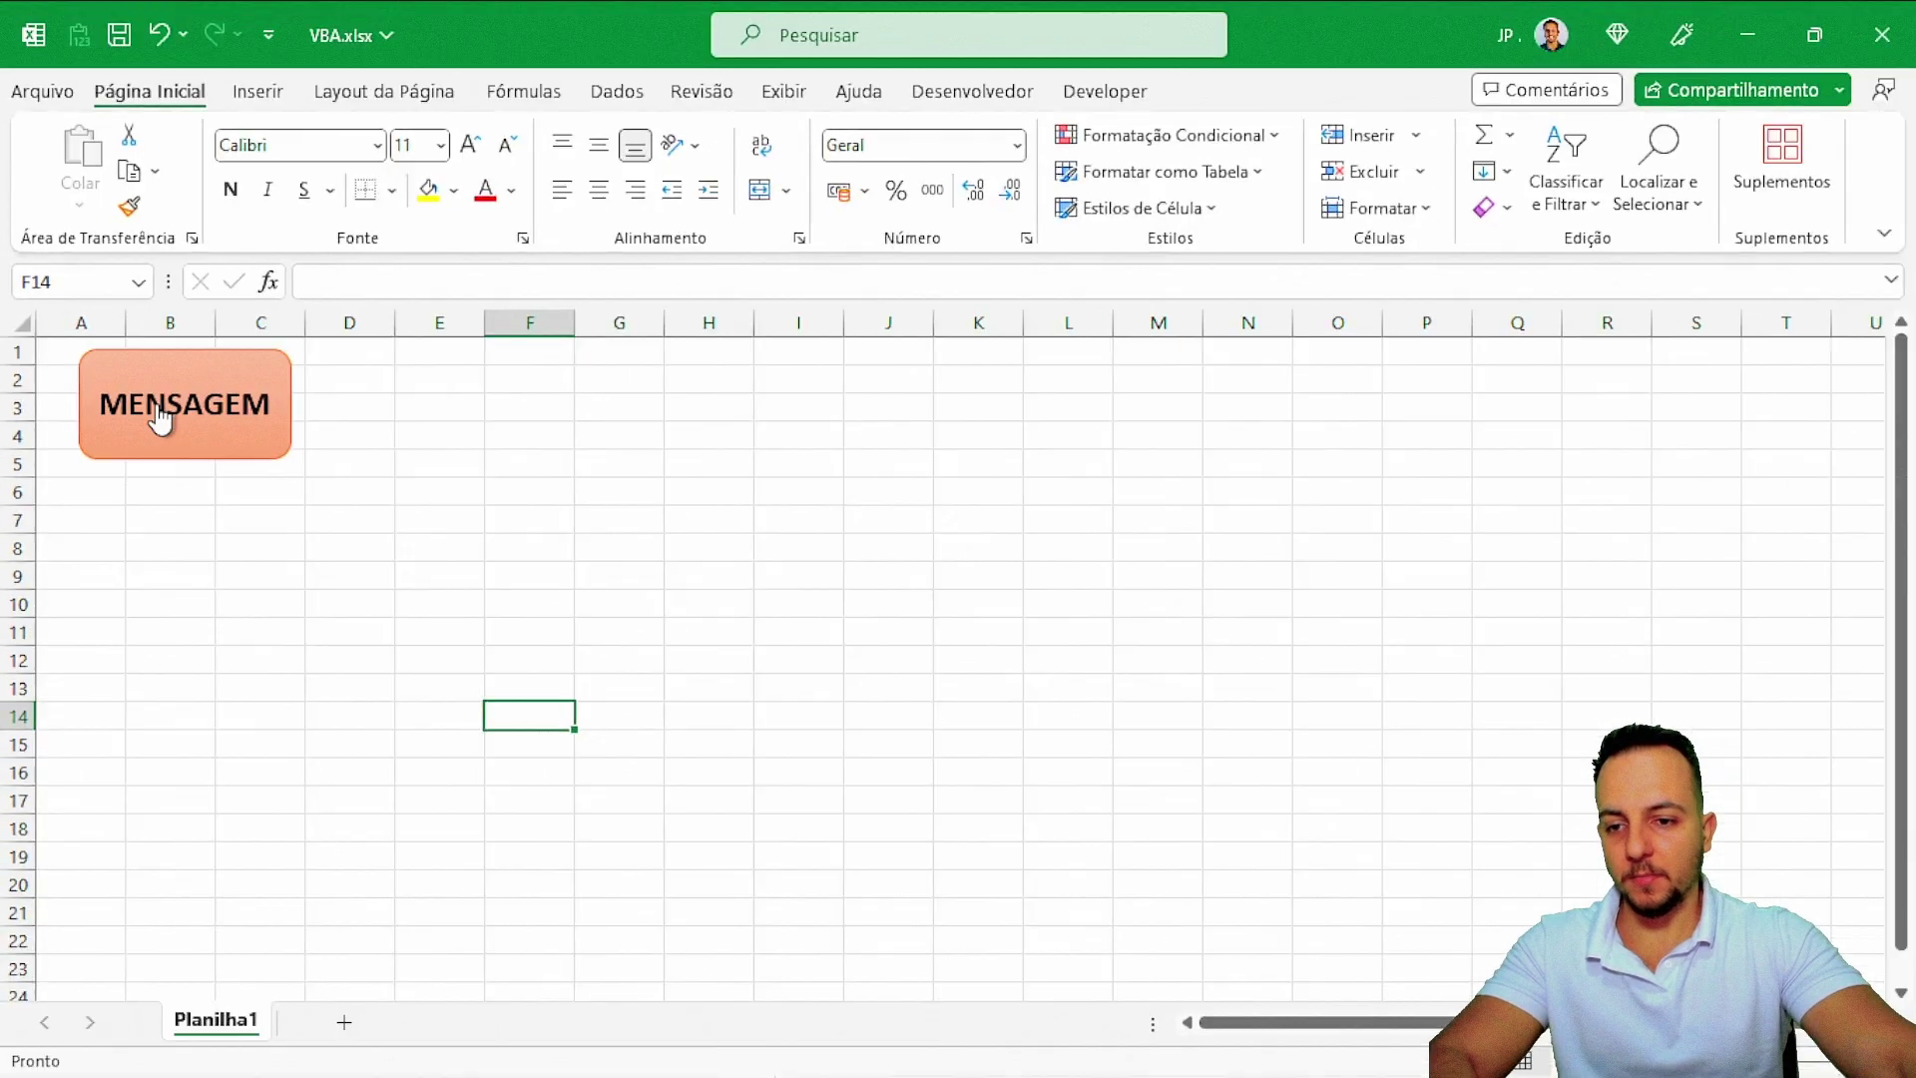
pyautogui.click(160, 417)
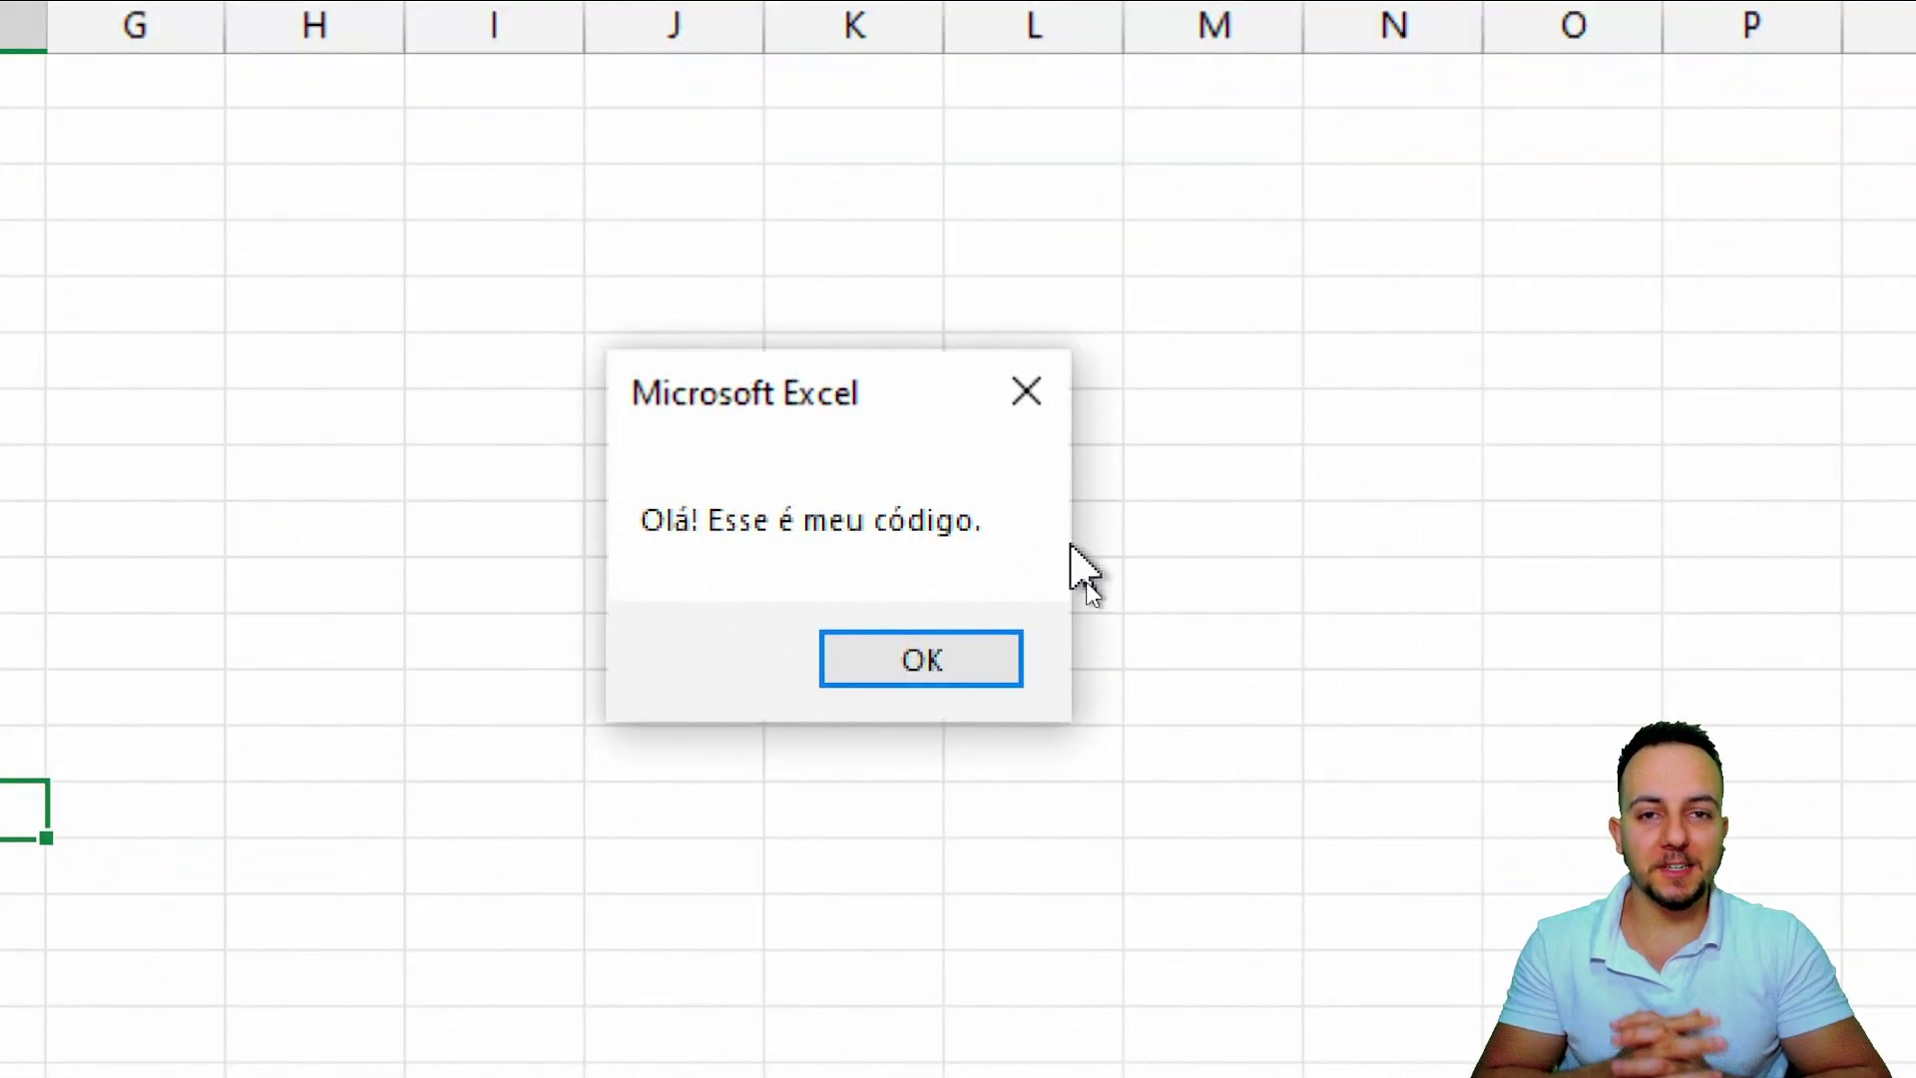
pyautogui.click(966, 656)
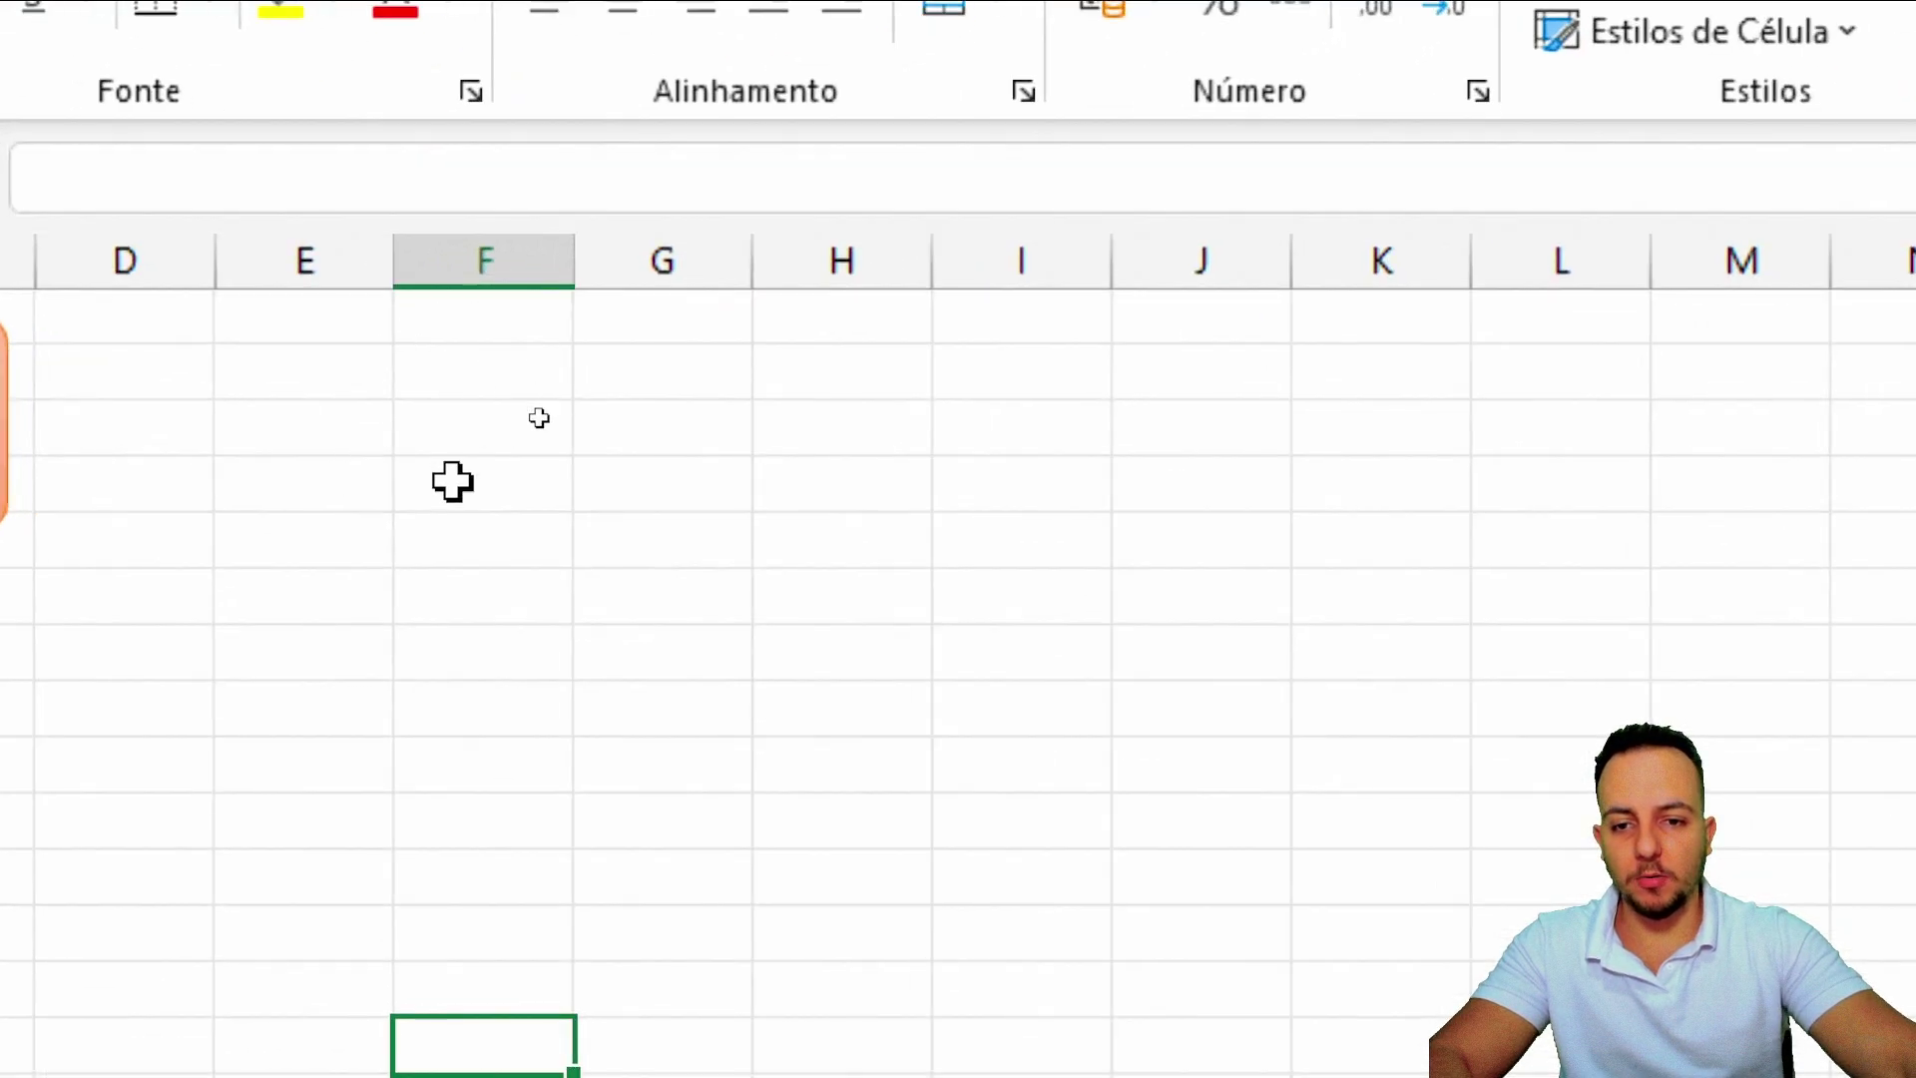
pyautogui.click(530, 407)
# - Give cell G2 a yellow fill from the Cor de Preenchimento palette
pyautogui.click(595, 407)
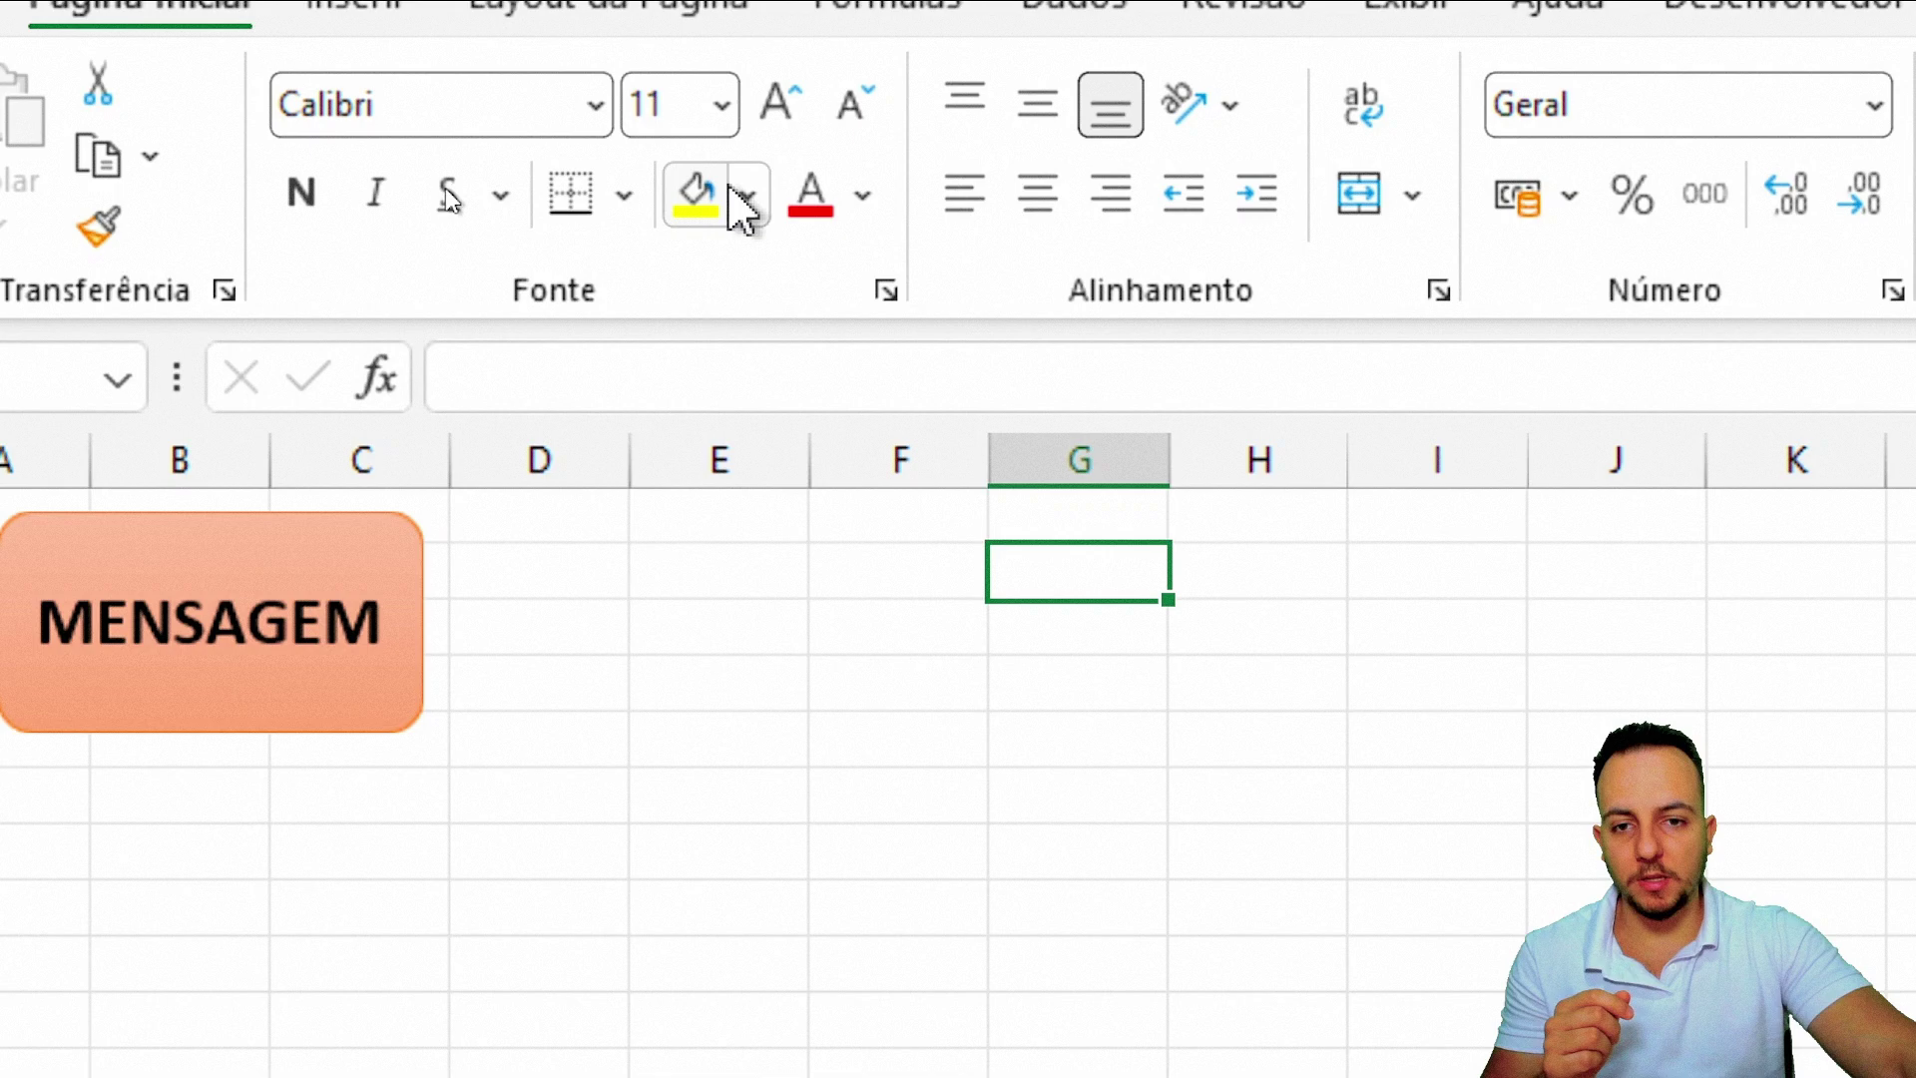
pyautogui.click(746, 196)
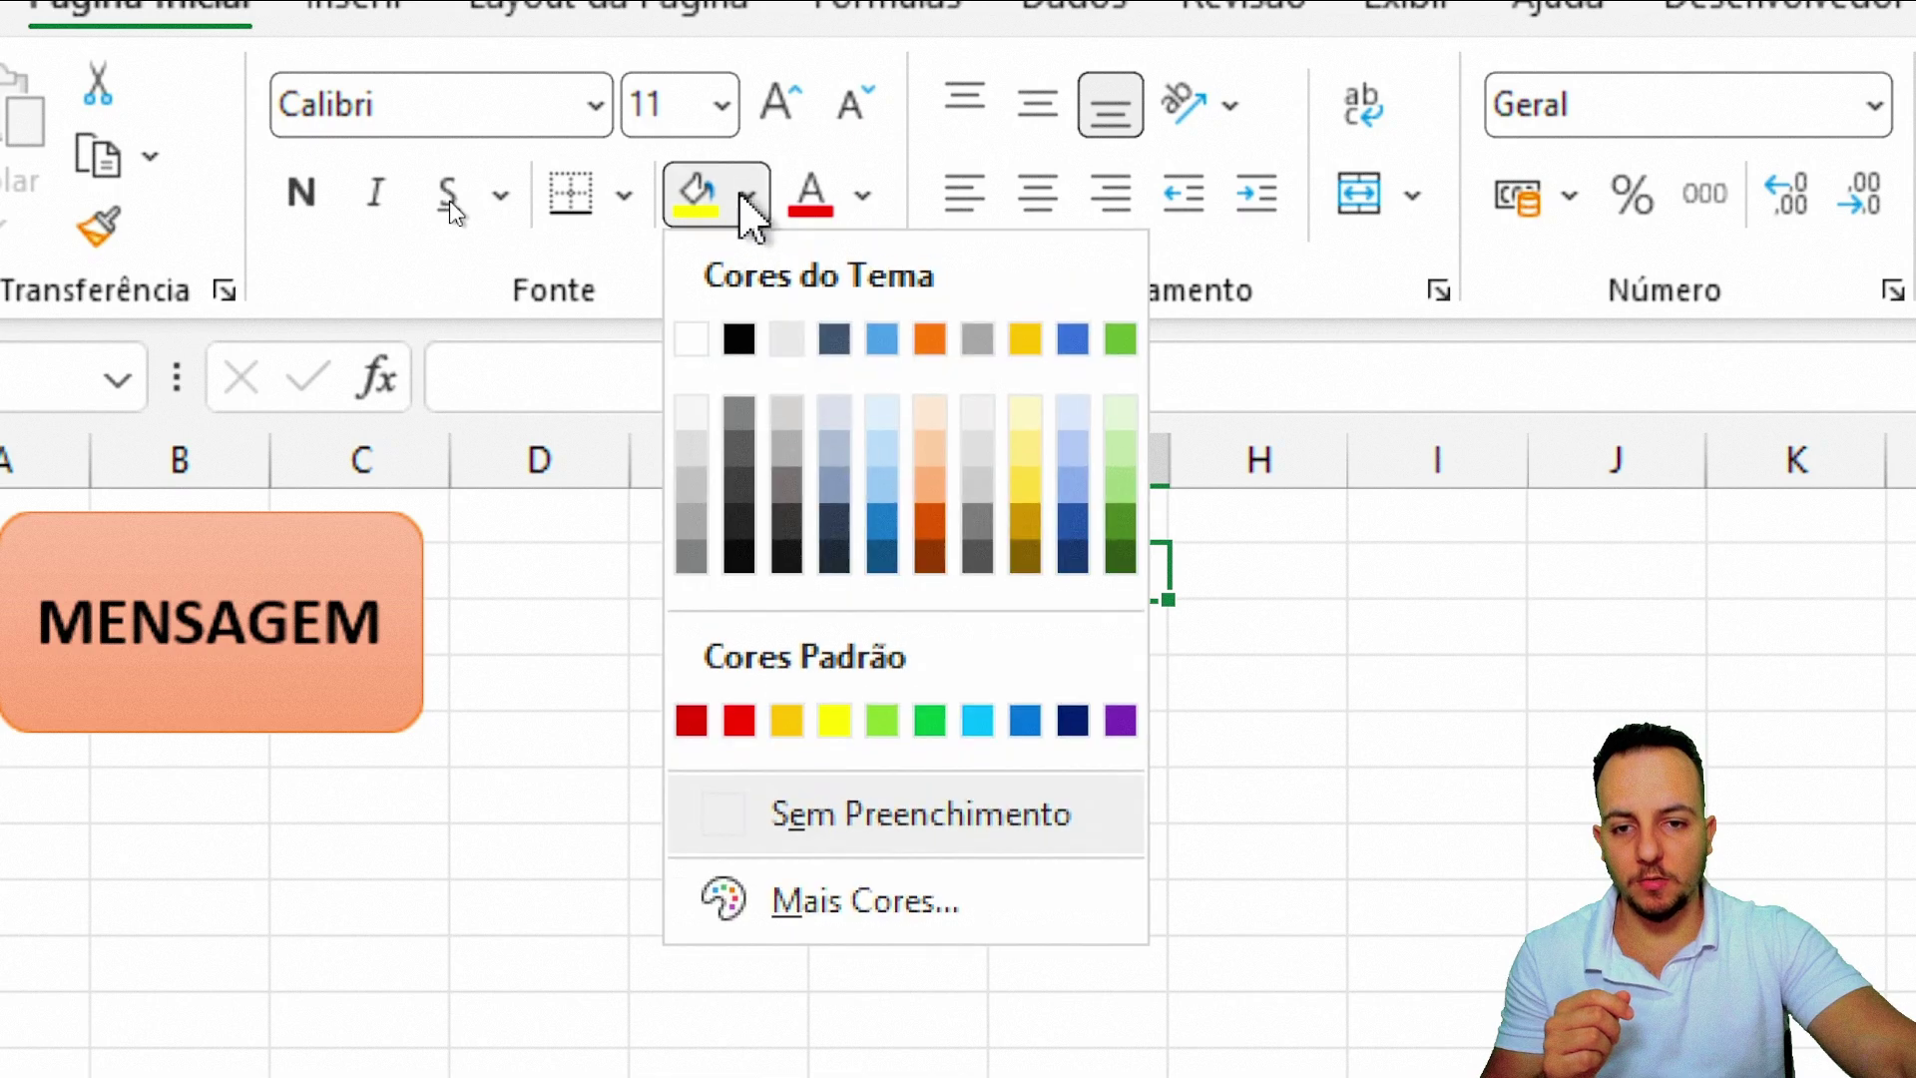
pyautogui.click(832, 722)
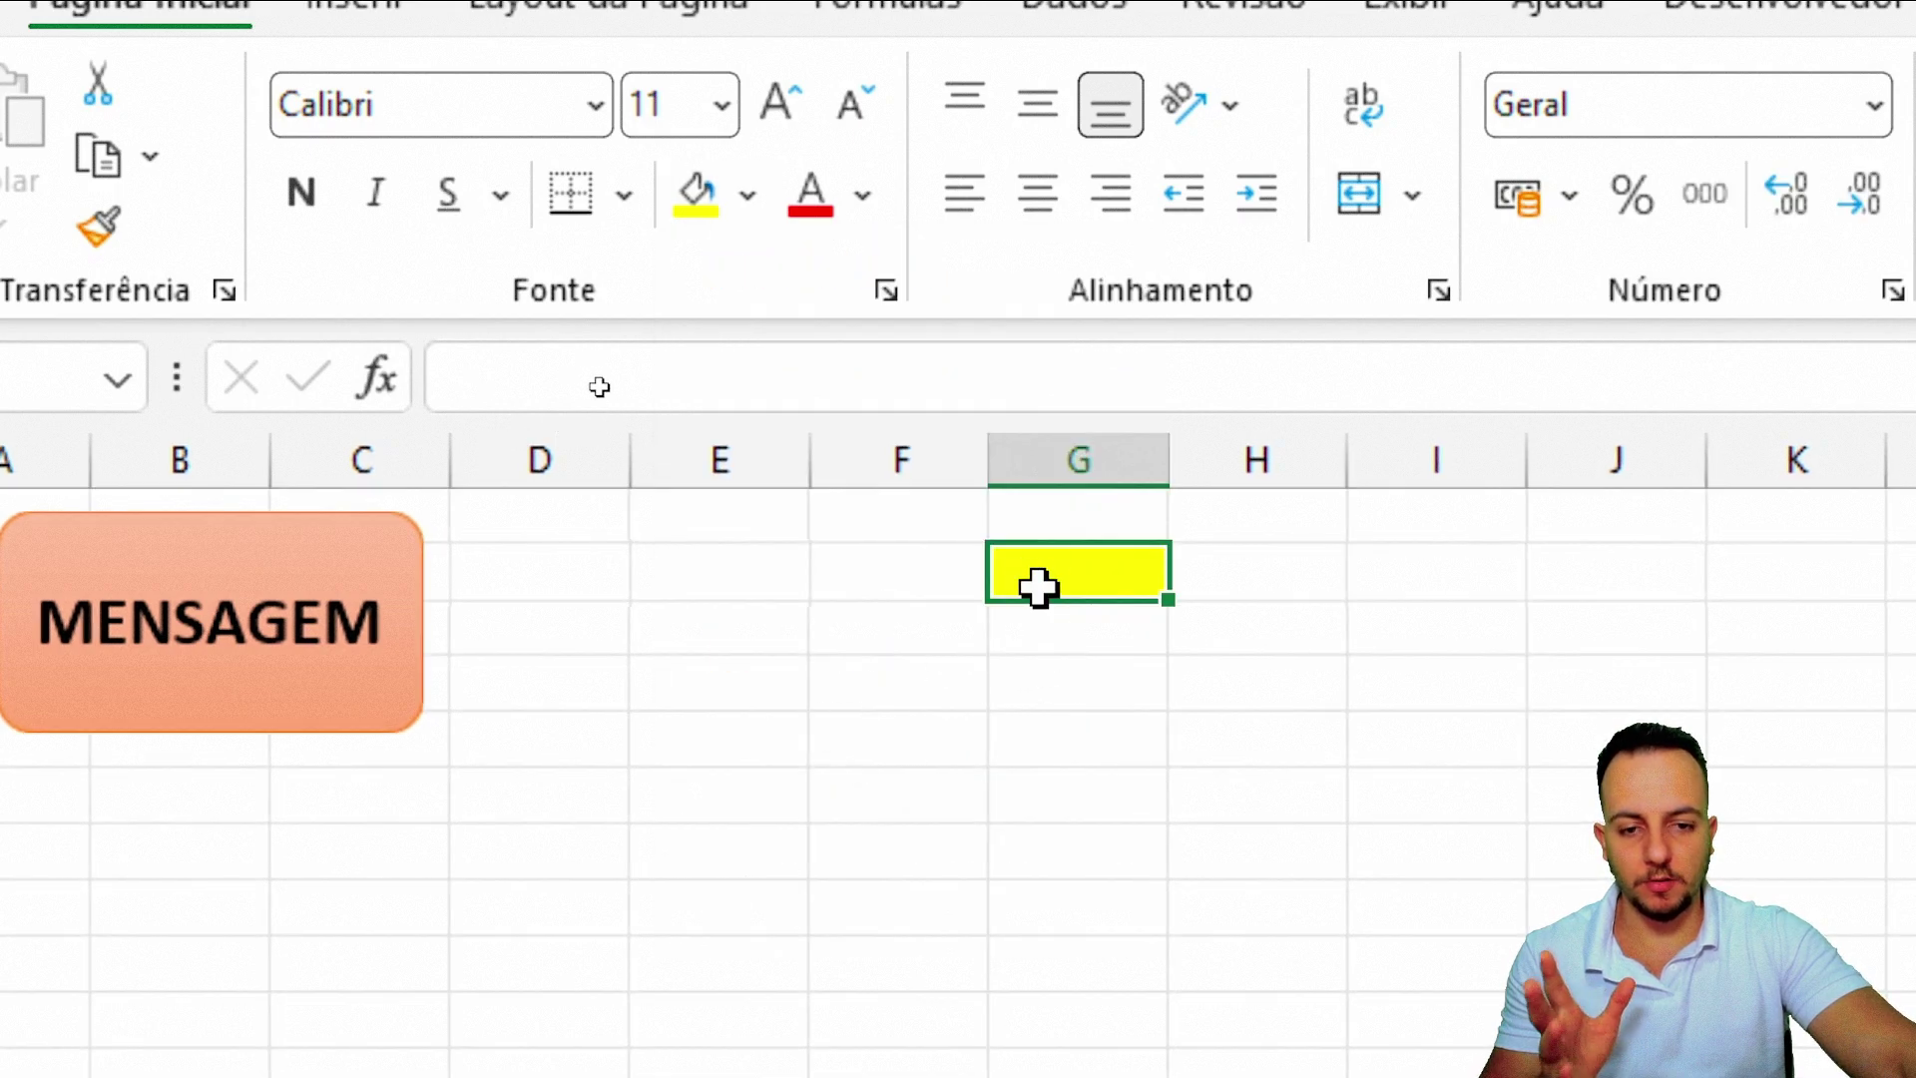
pyautogui.click(1002, 693)
pyautogui.click(1096, 579)
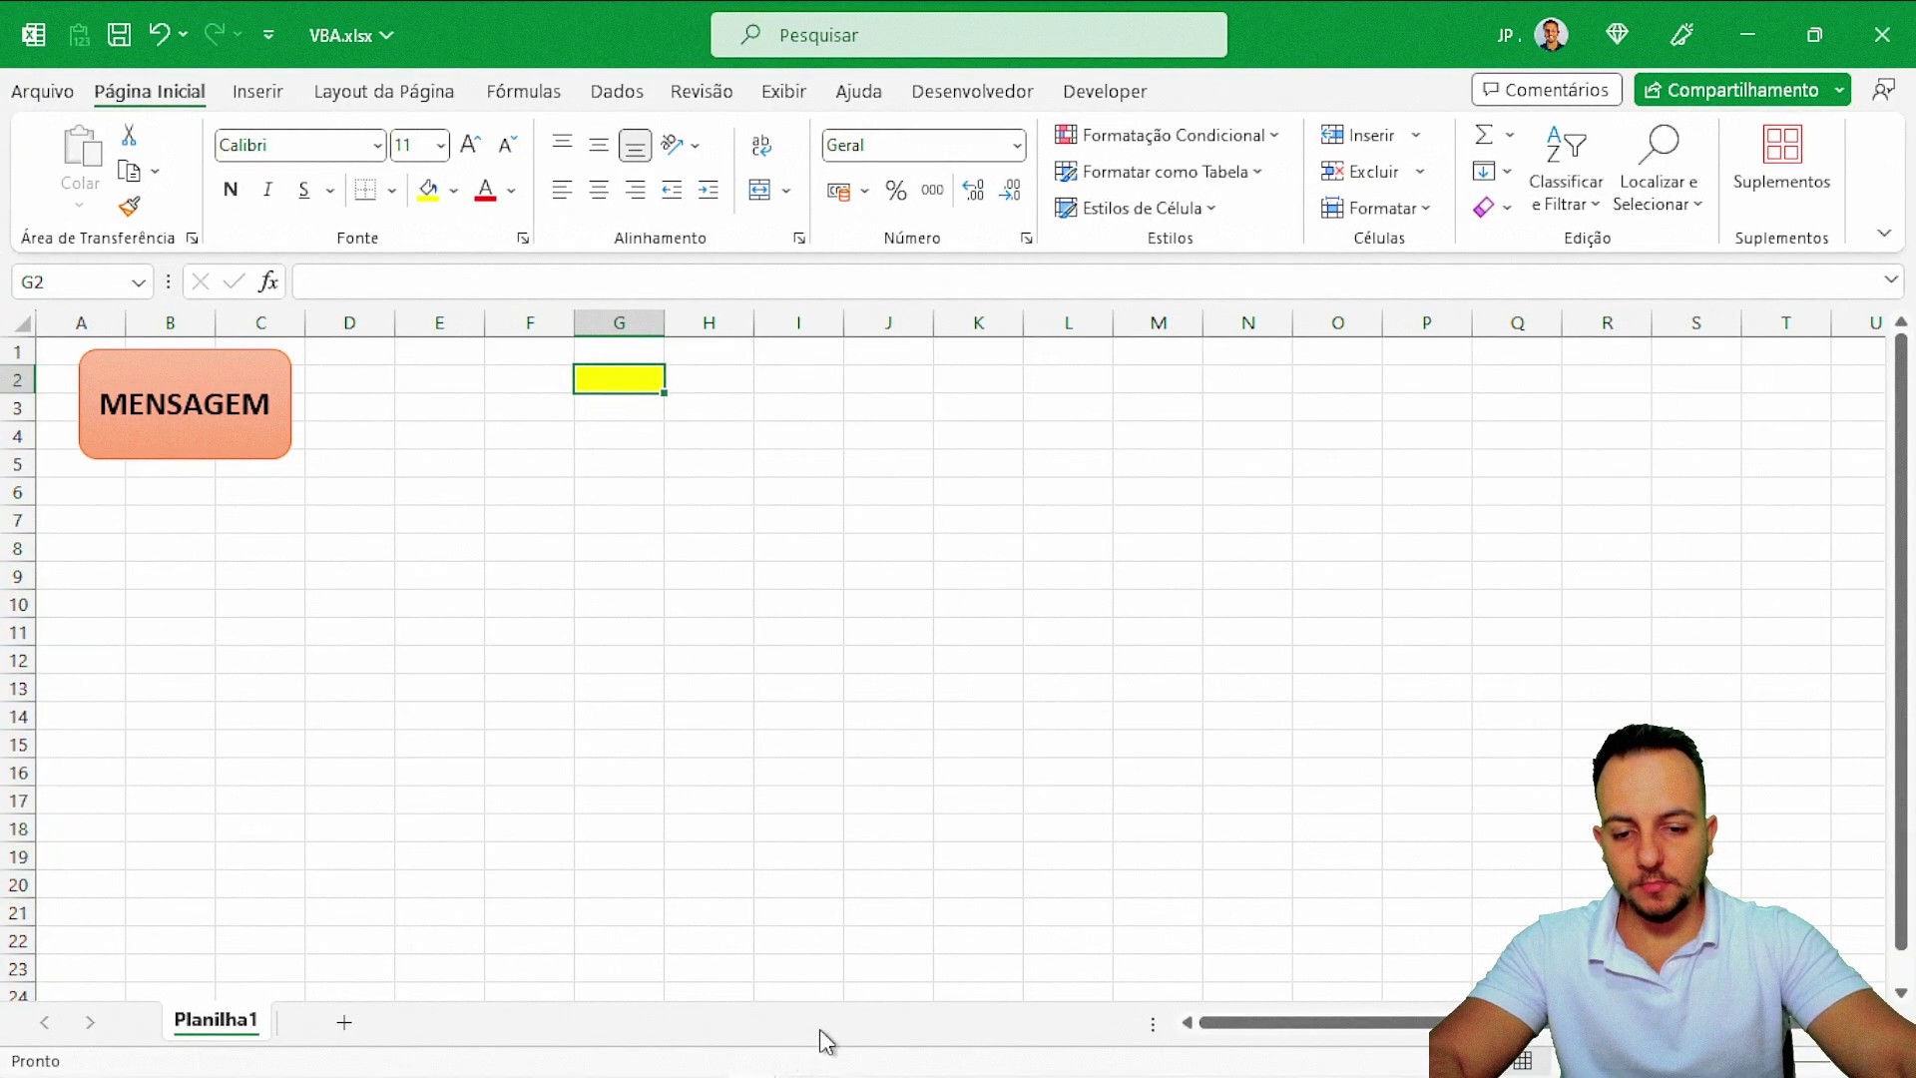
# - Switch to the VBA editor and insert a new module, Módulo2, into VBA.xlsx
pyautogui.click(928, 948)
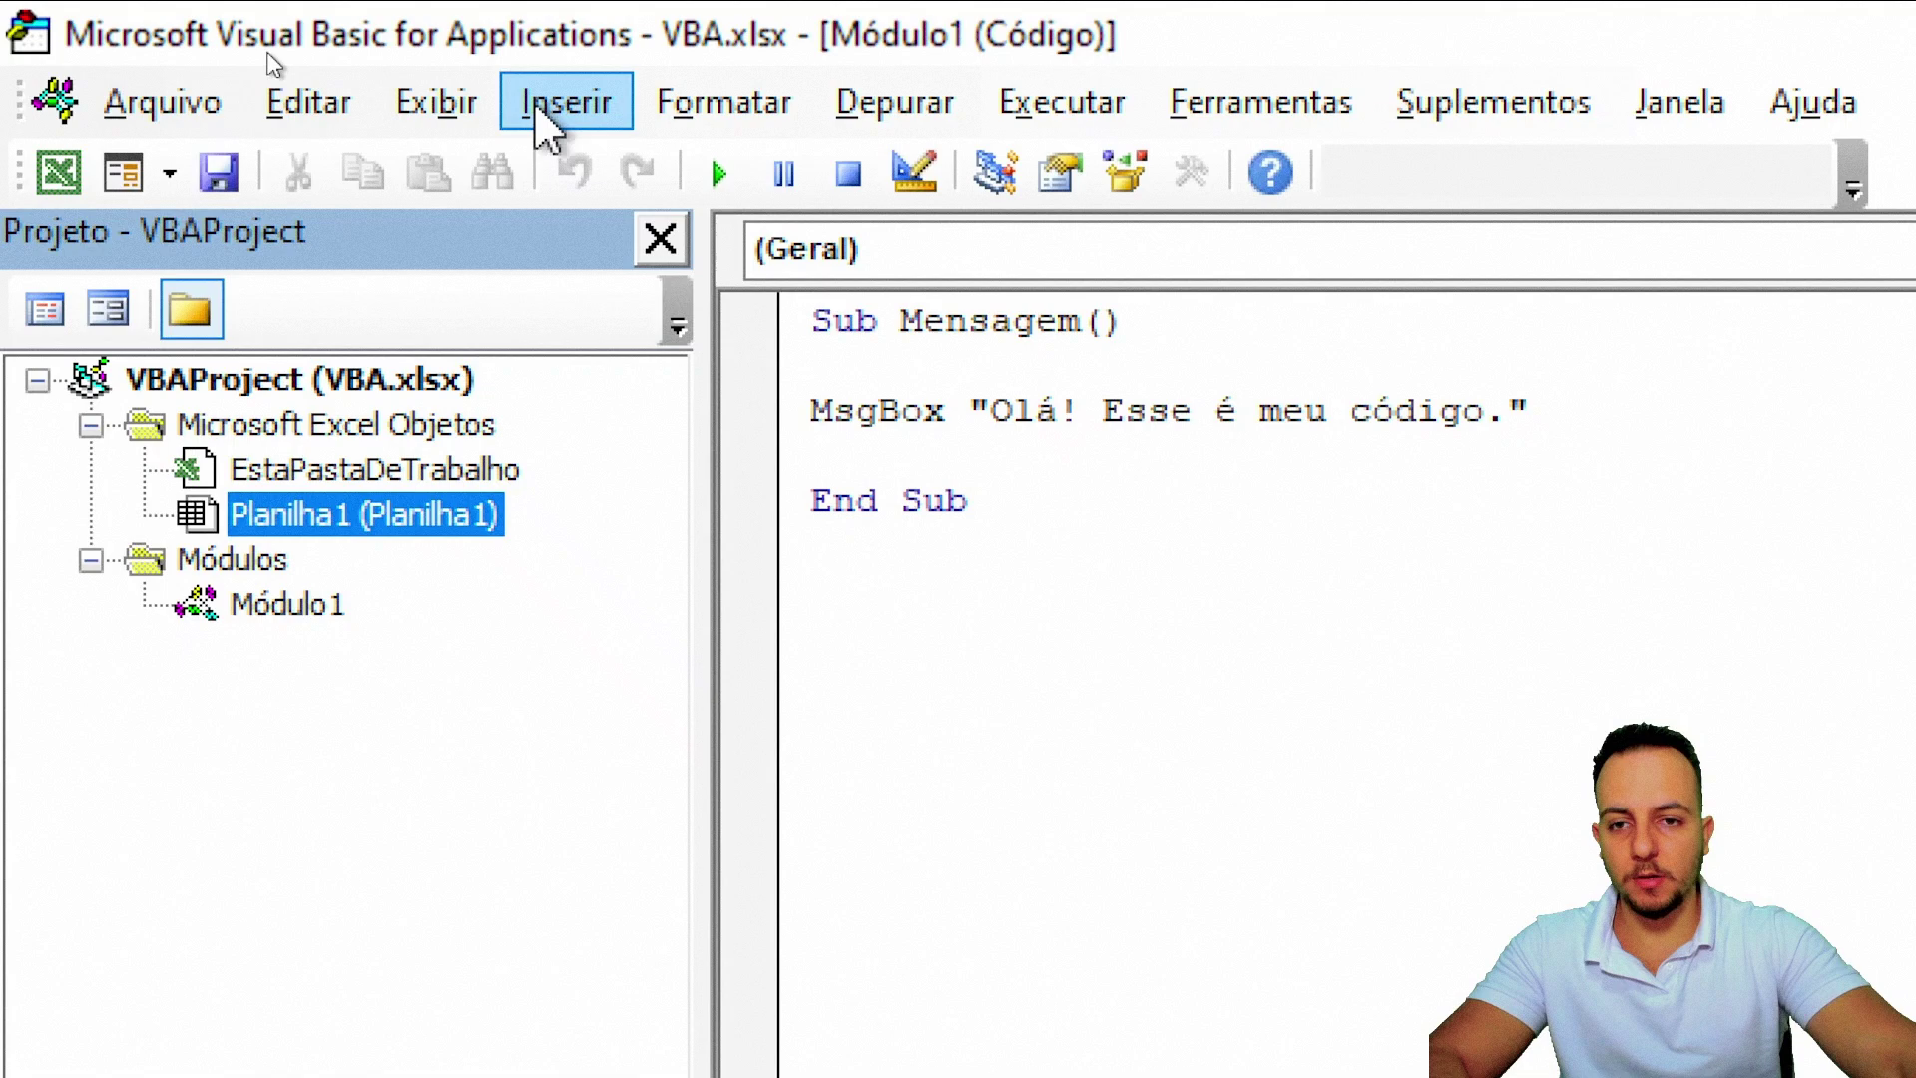
pyautogui.click(544, 120)
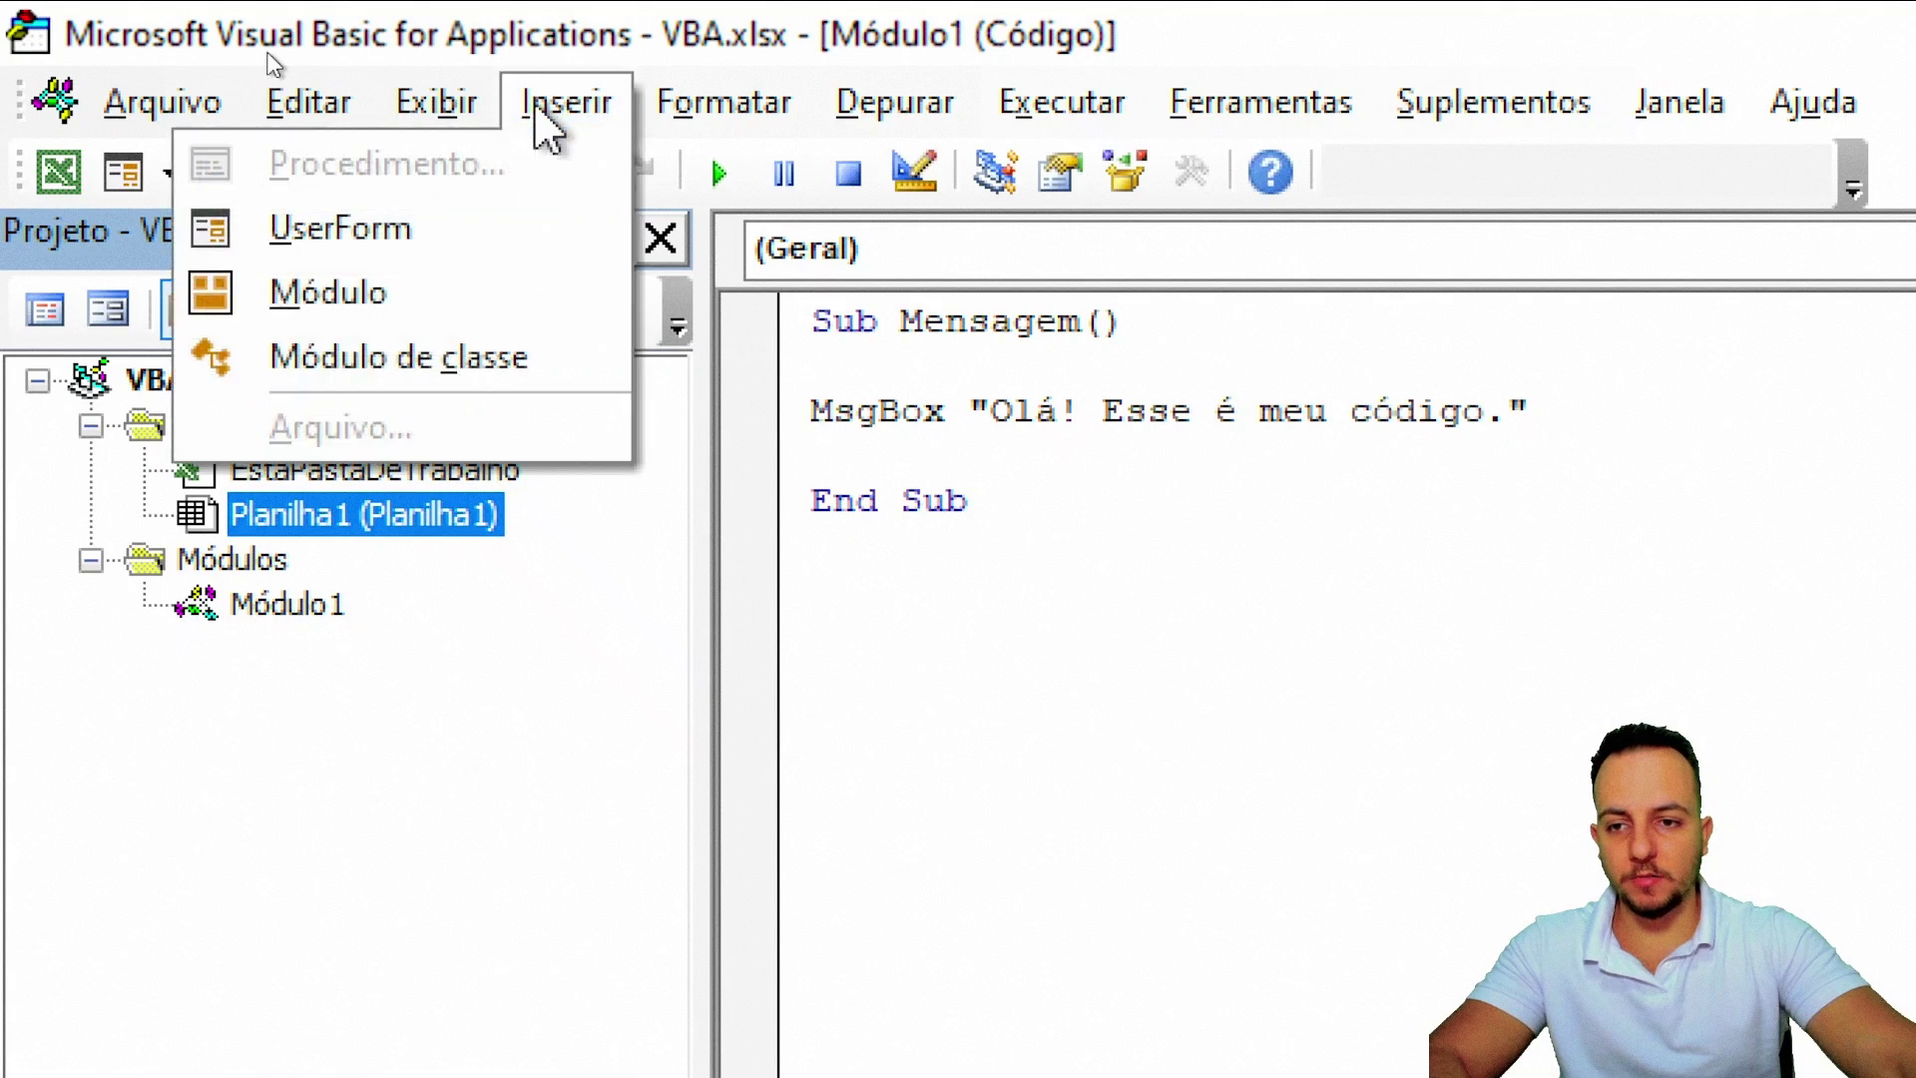
pyautogui.click(376, 297)
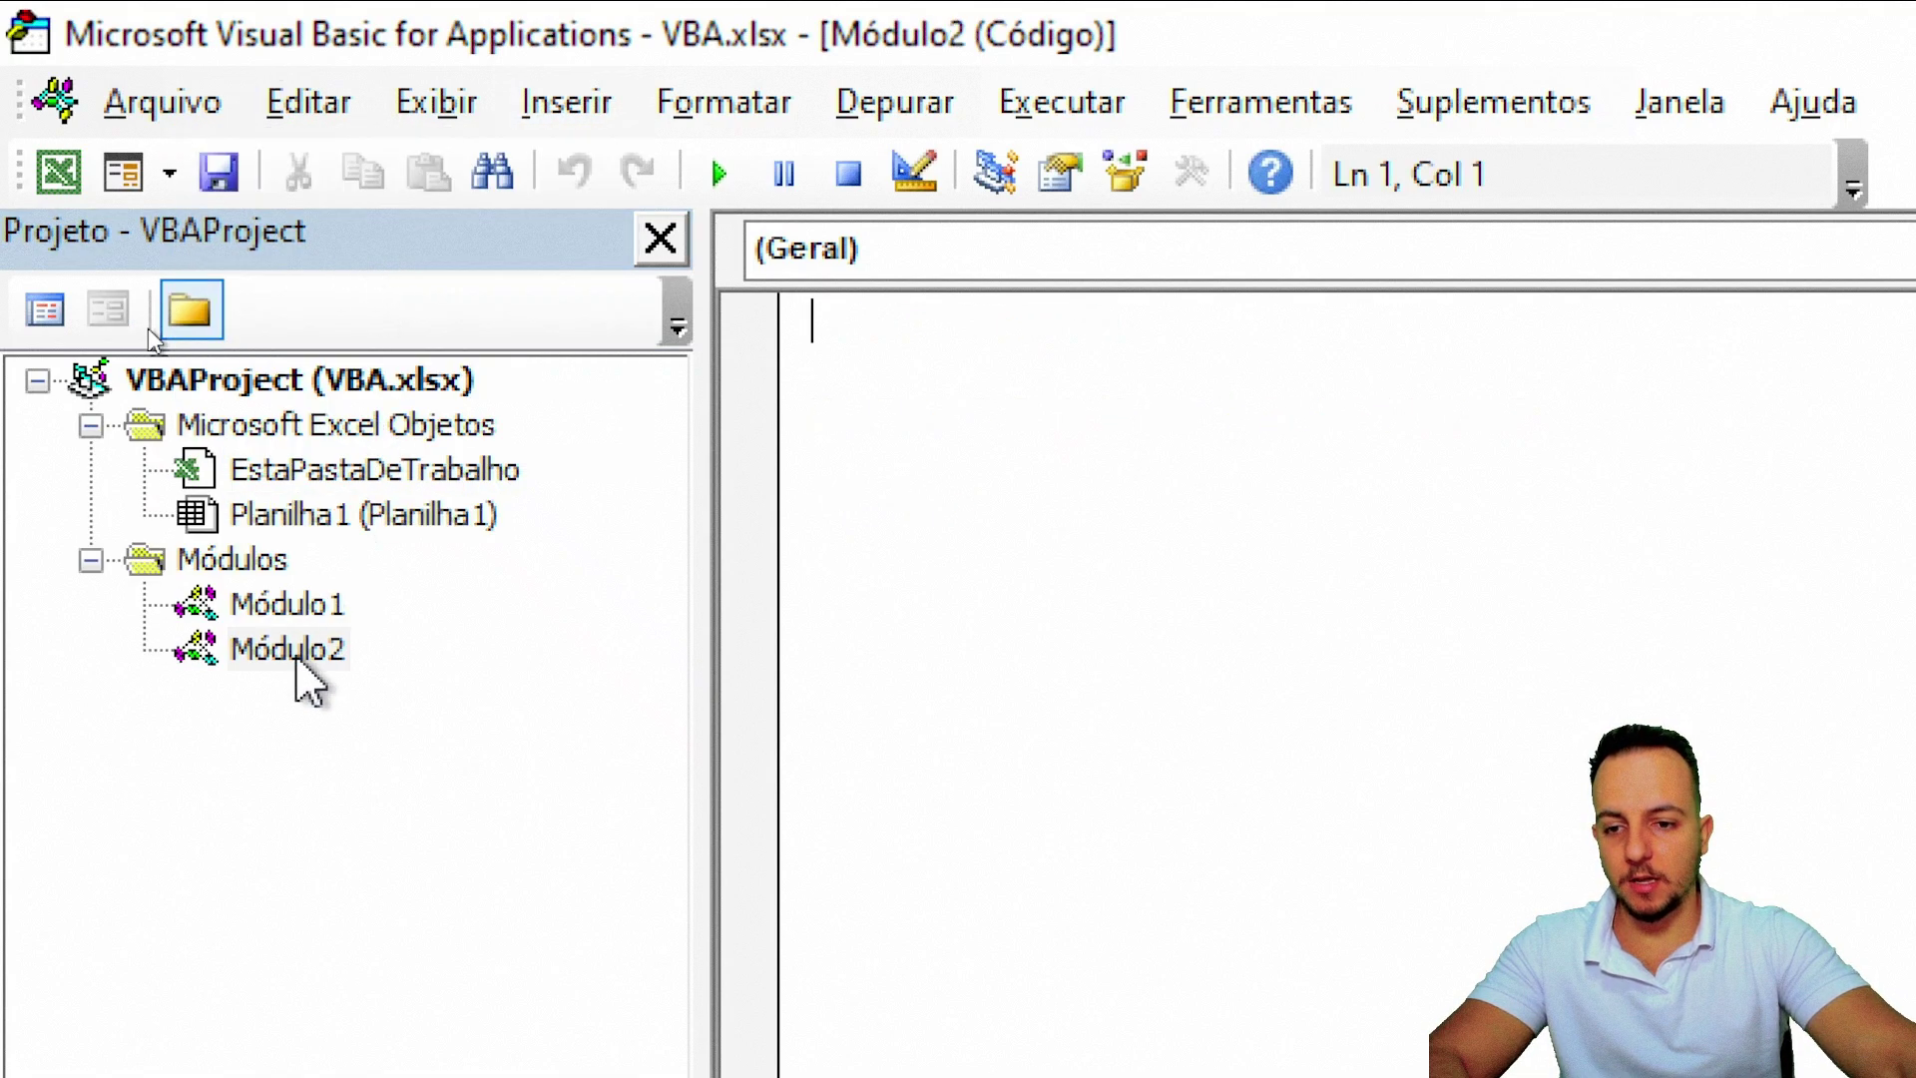
pyautogui.click(294, 659)
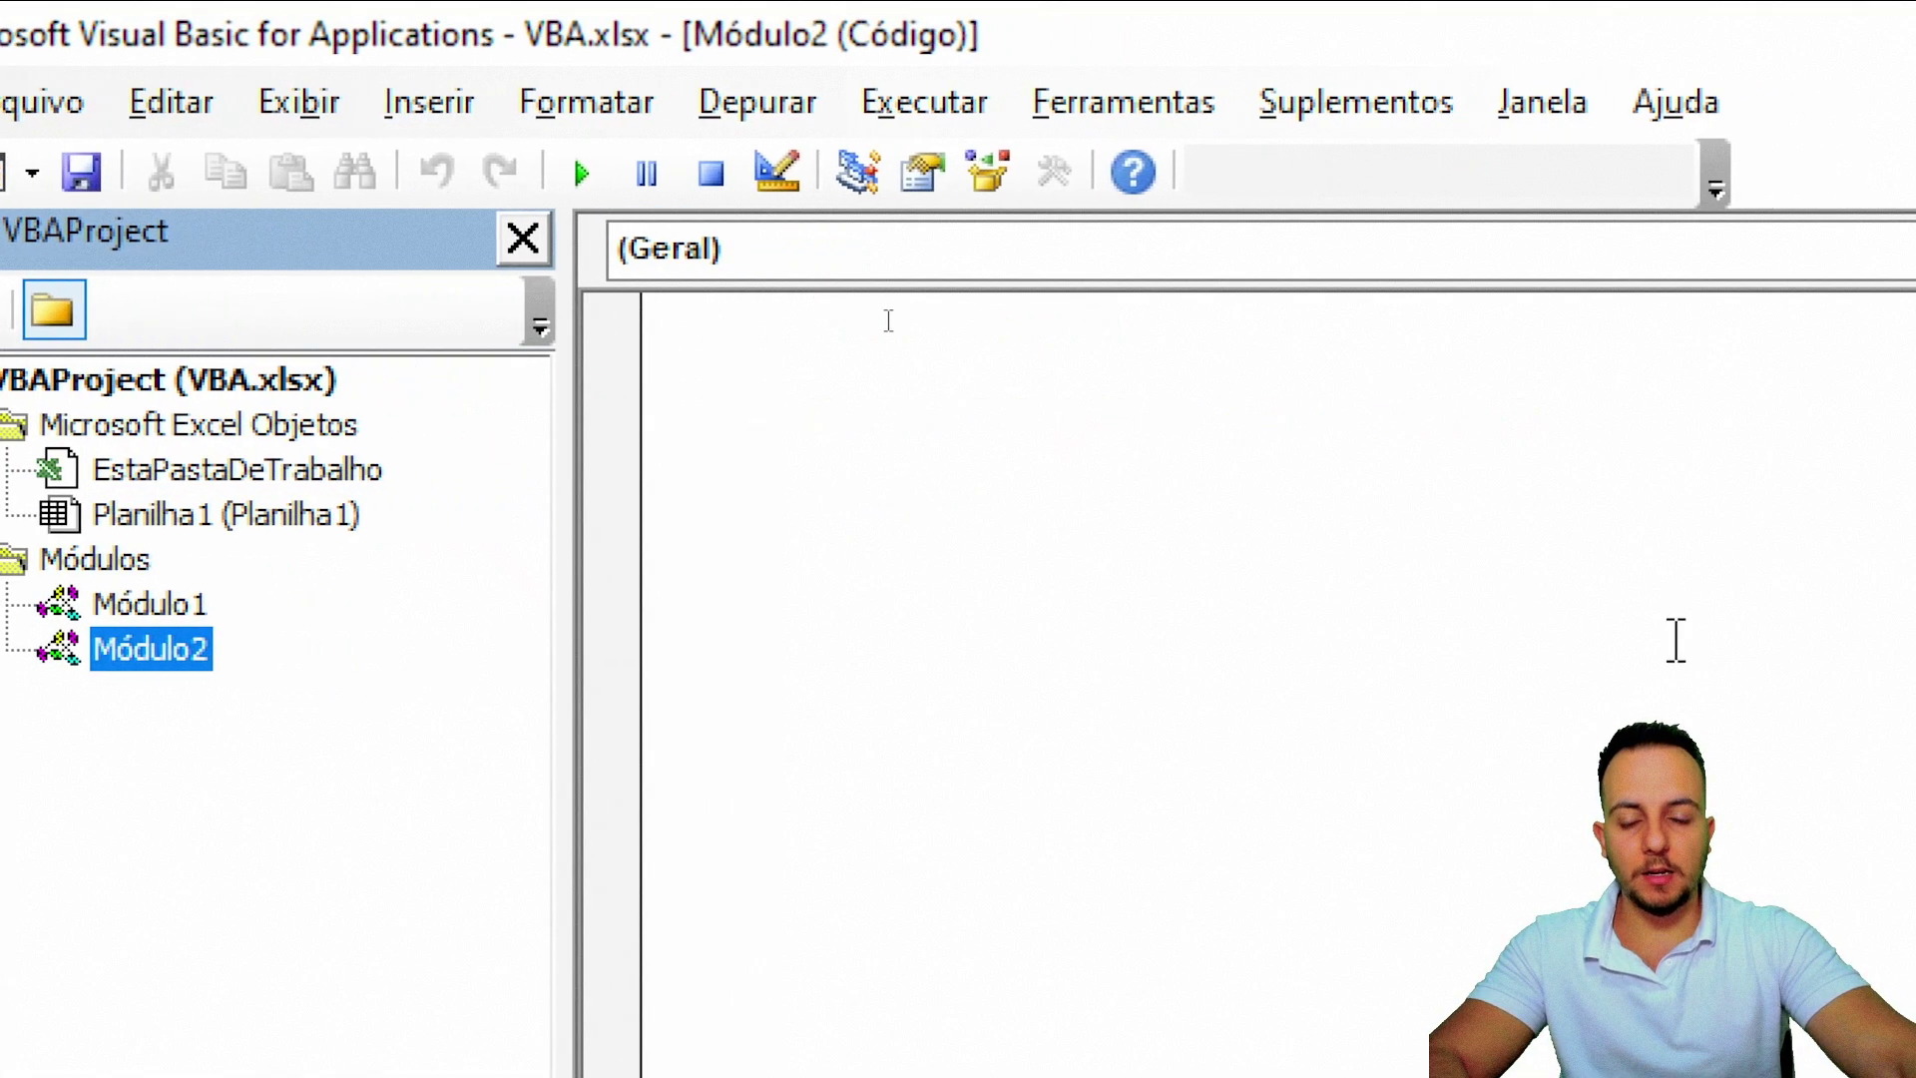
# - Write the Sub SOMAR_MAIS_UM() header in Módulo2, adding the underscore so End Sub appears
pyautogui.click(838, 369)
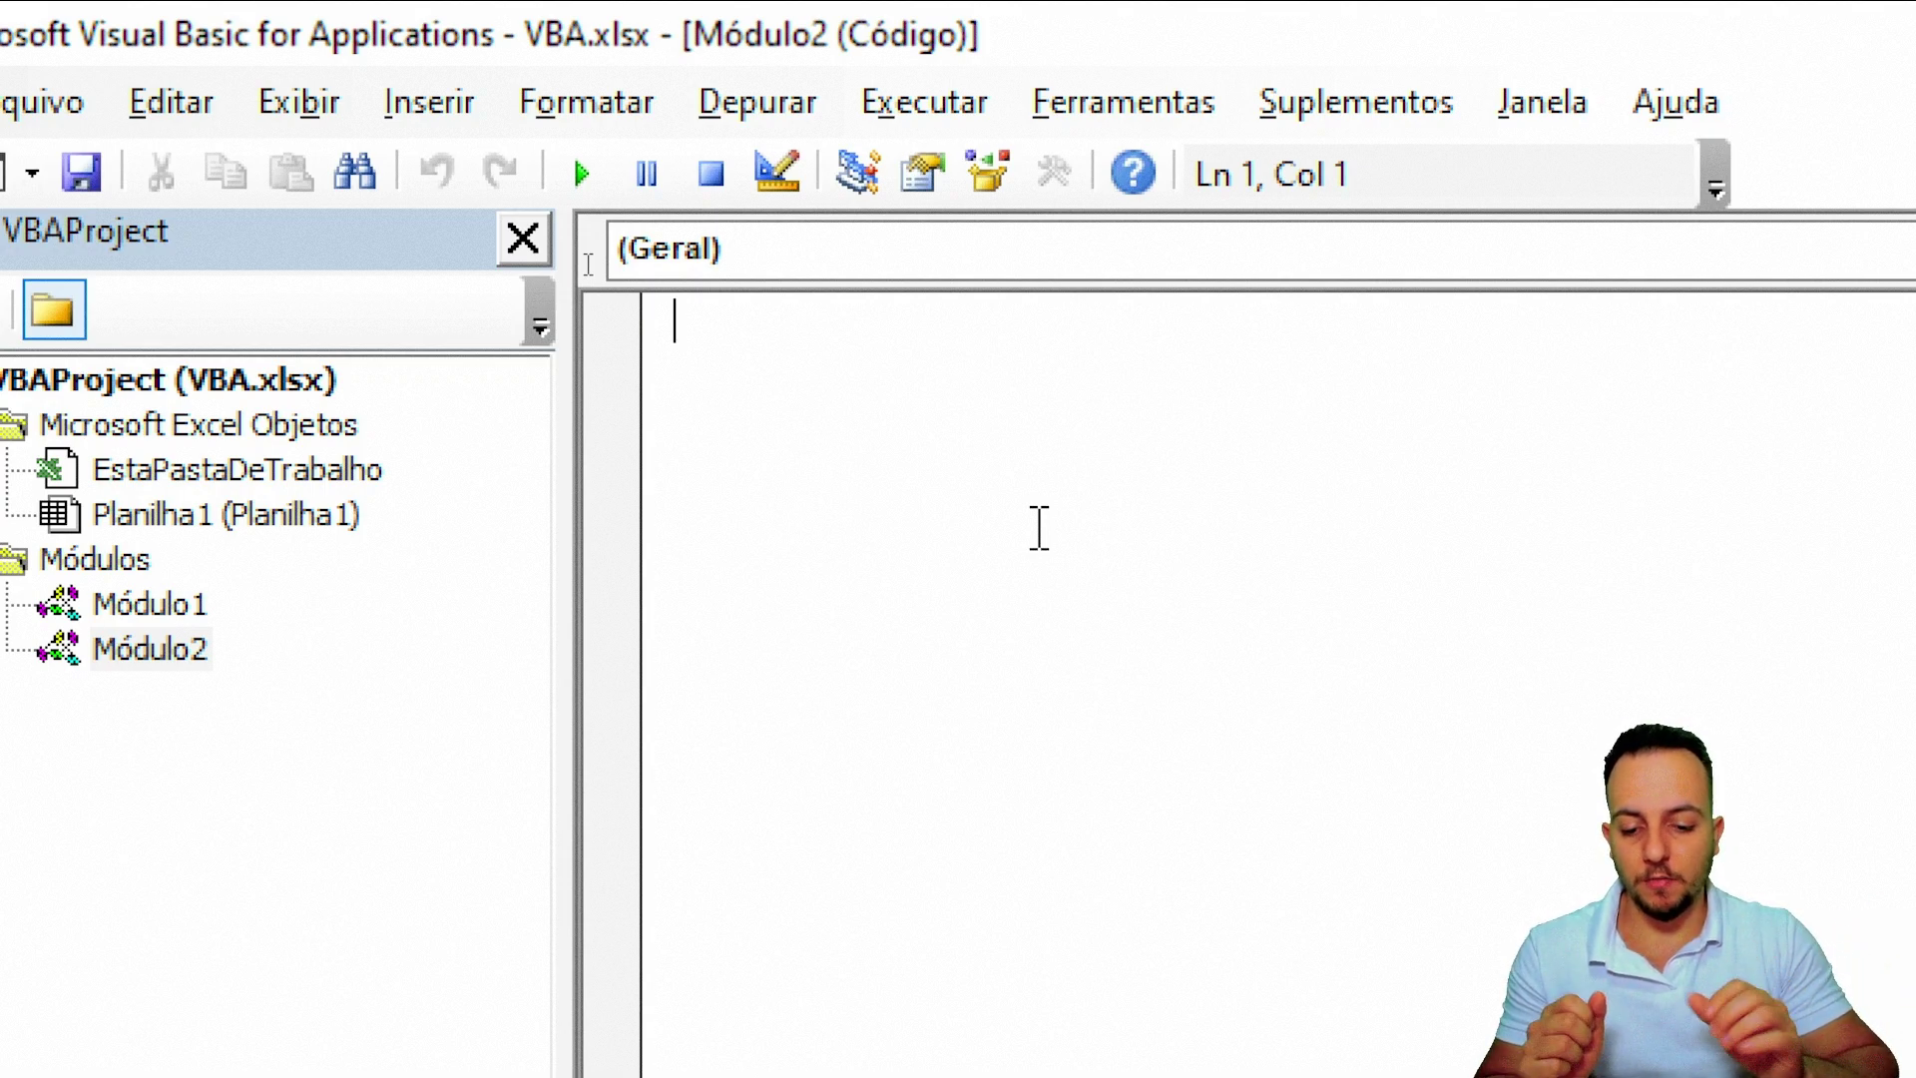
pyautogui.write('su')
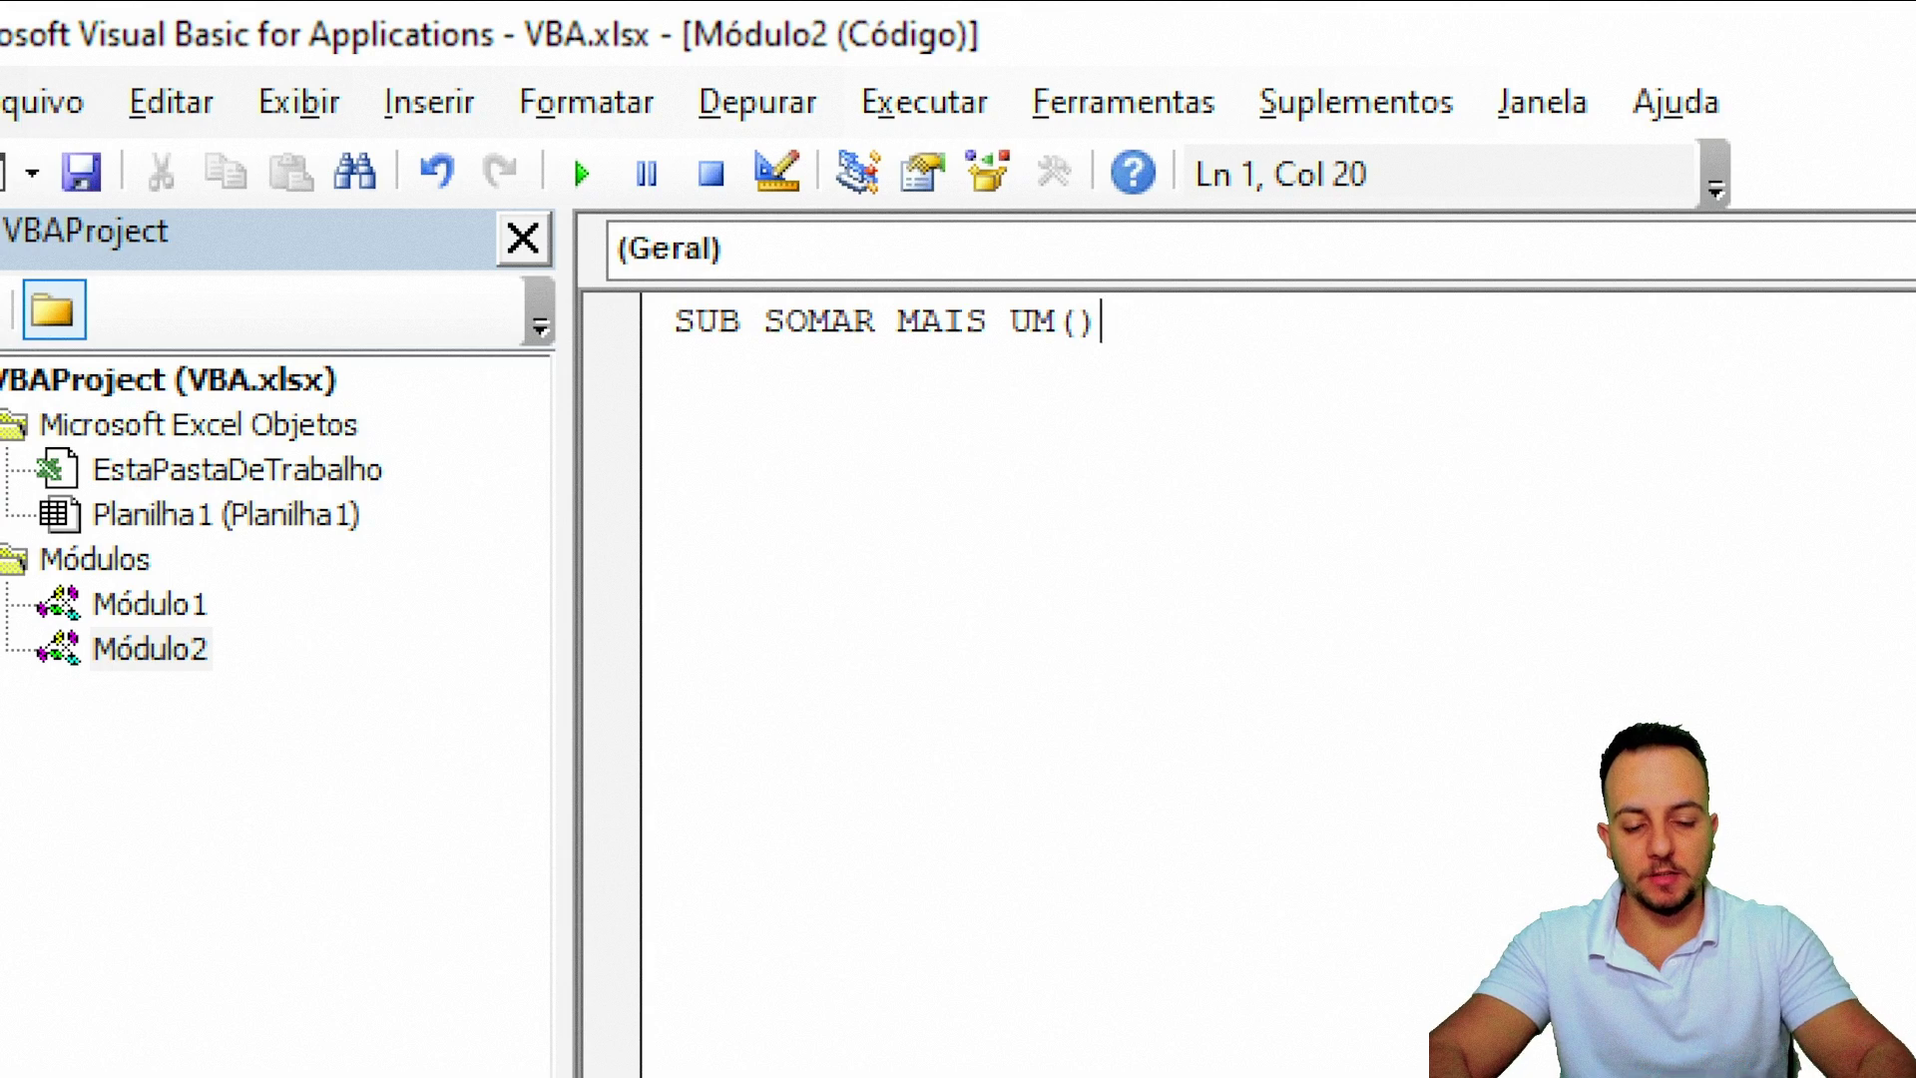
pyautogui.press('Return')
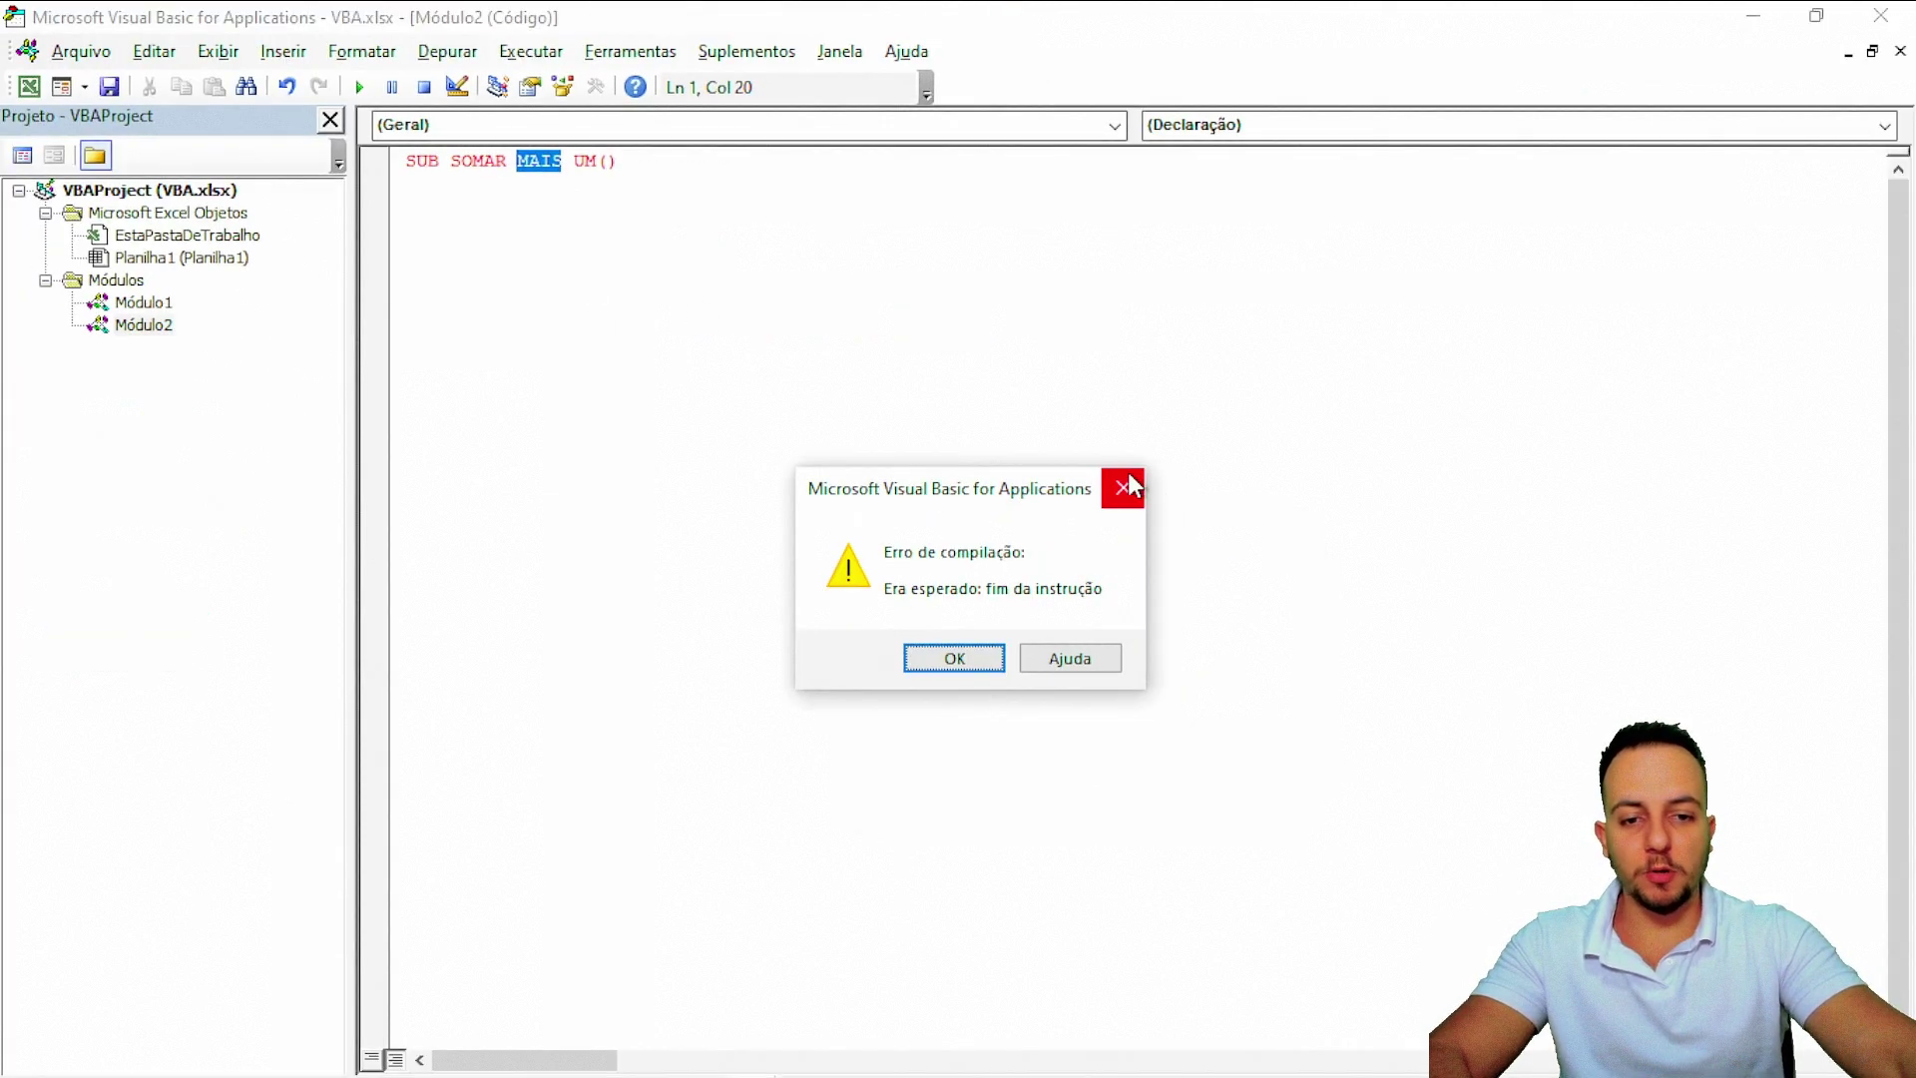
pyautogui.click(1130, 486)
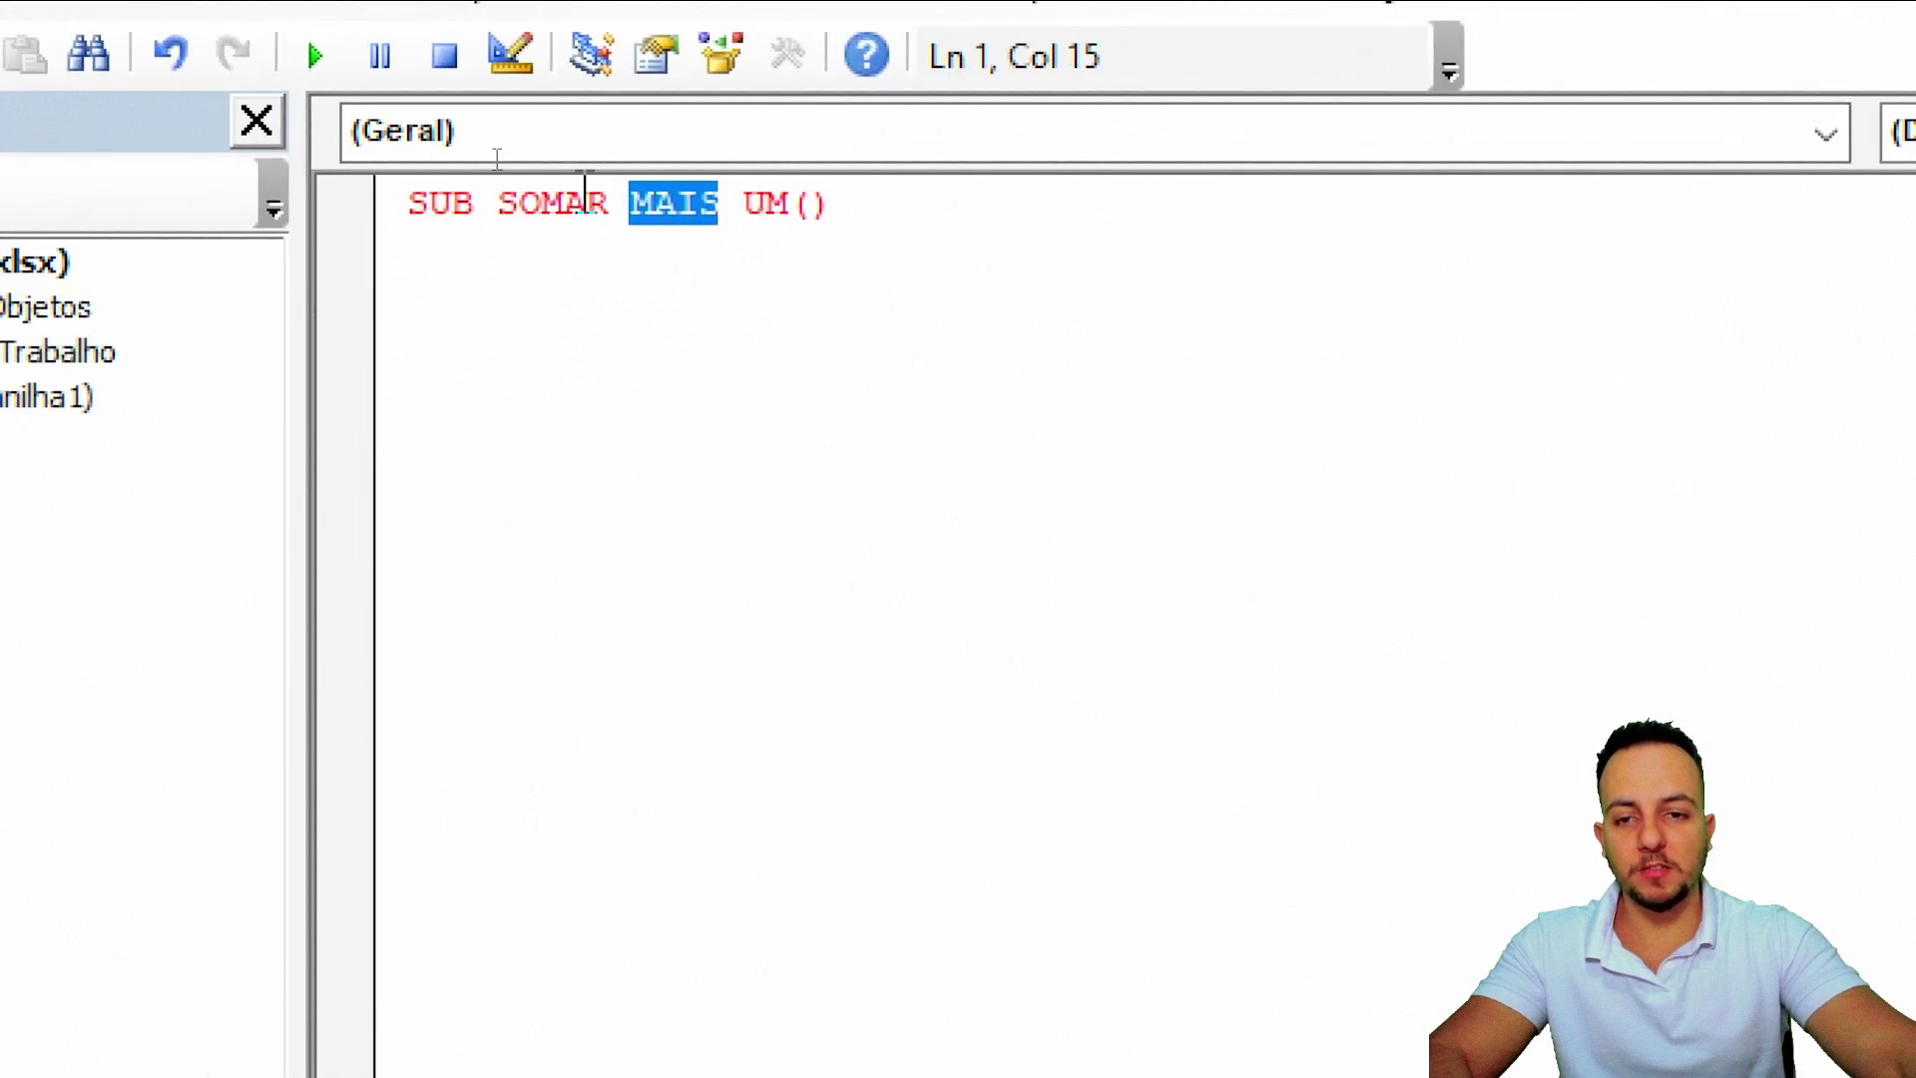
pyautogui.click(616, 203)
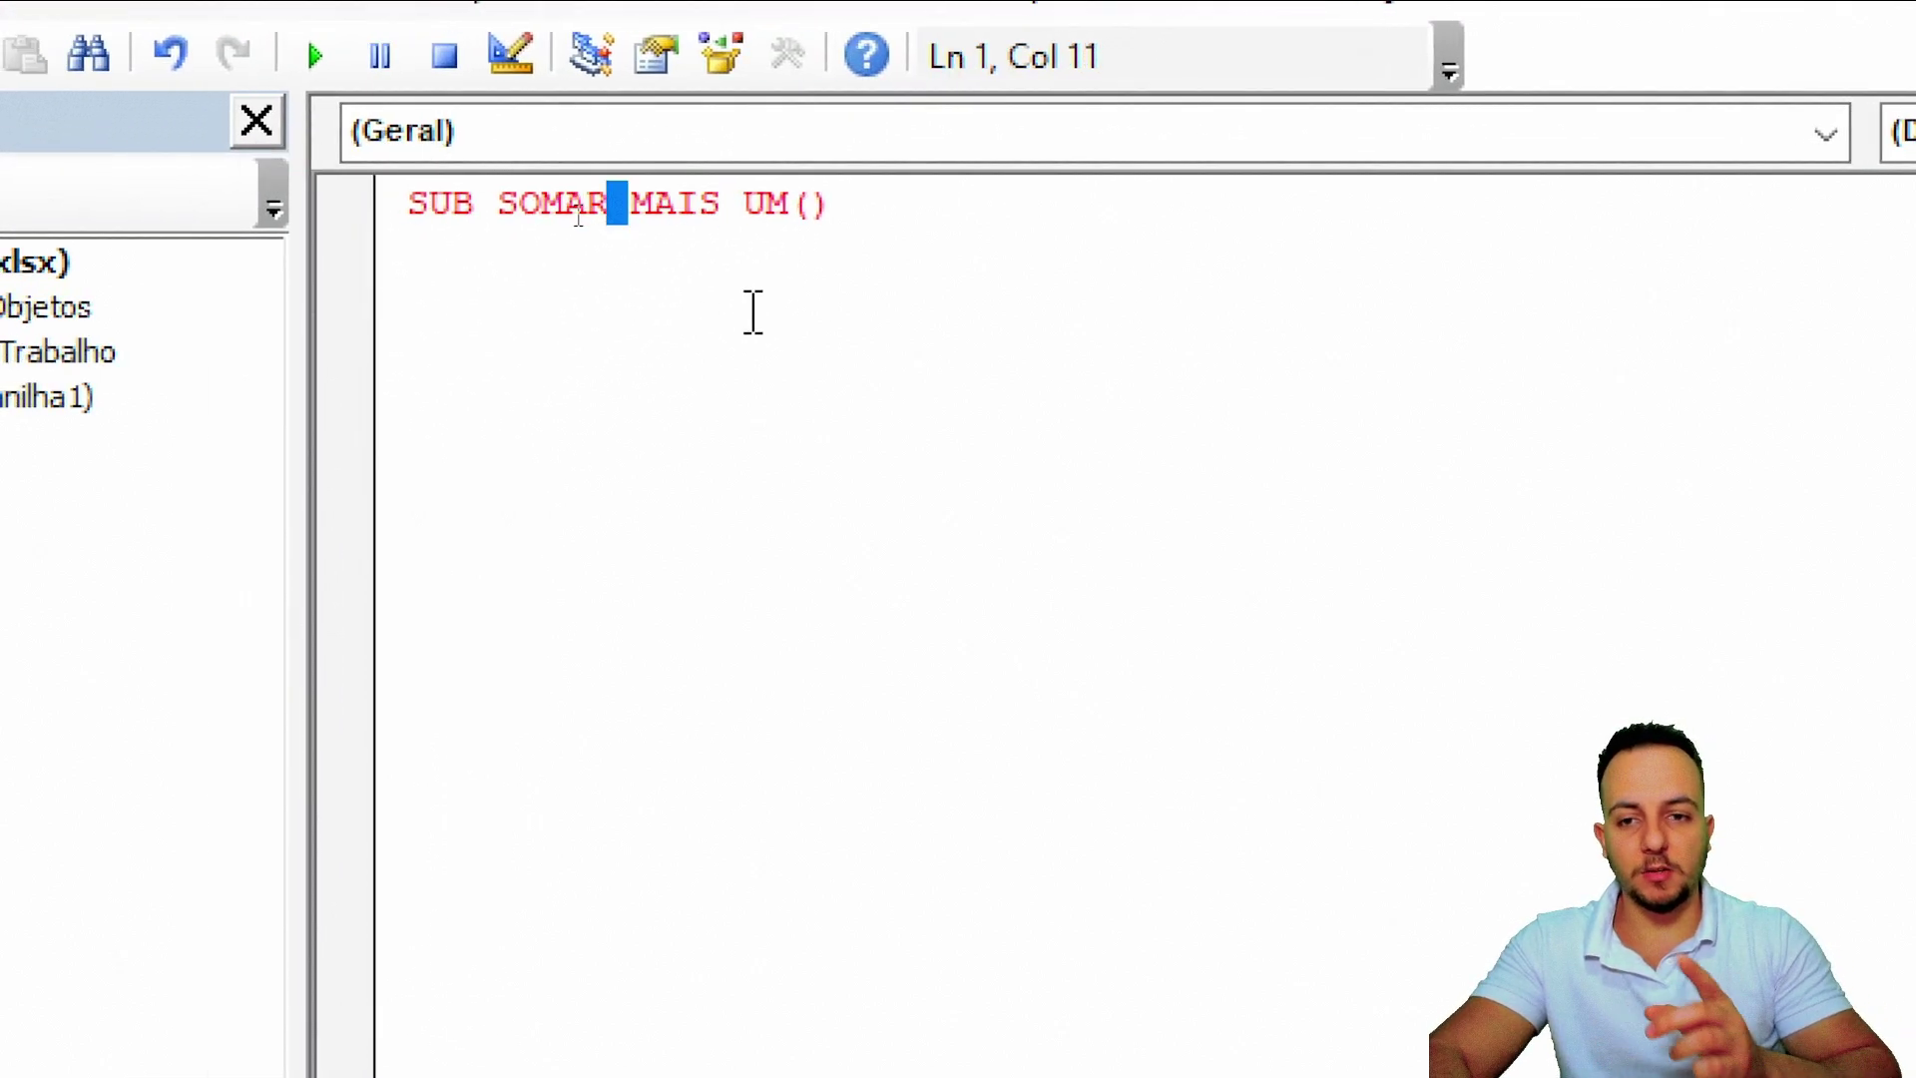
pyautogui.write('_')
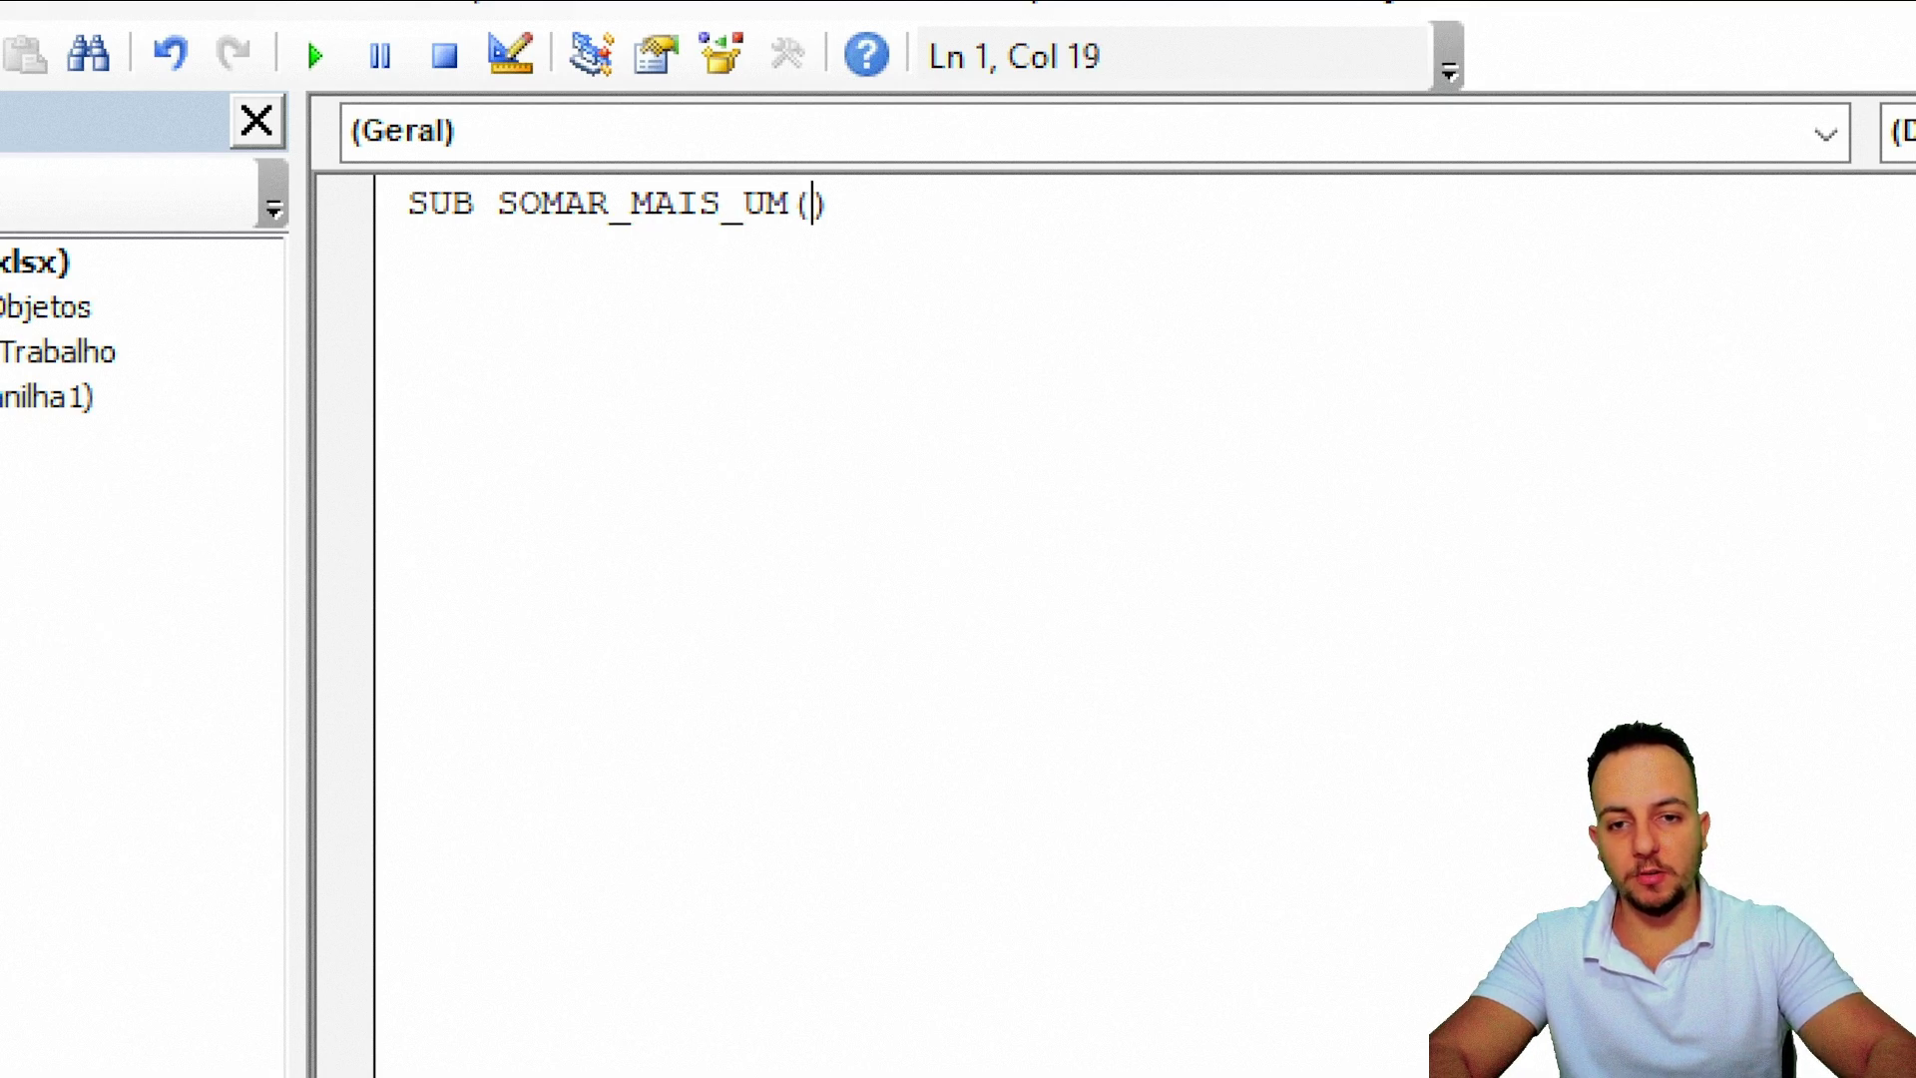
pyautogui.press('Return')
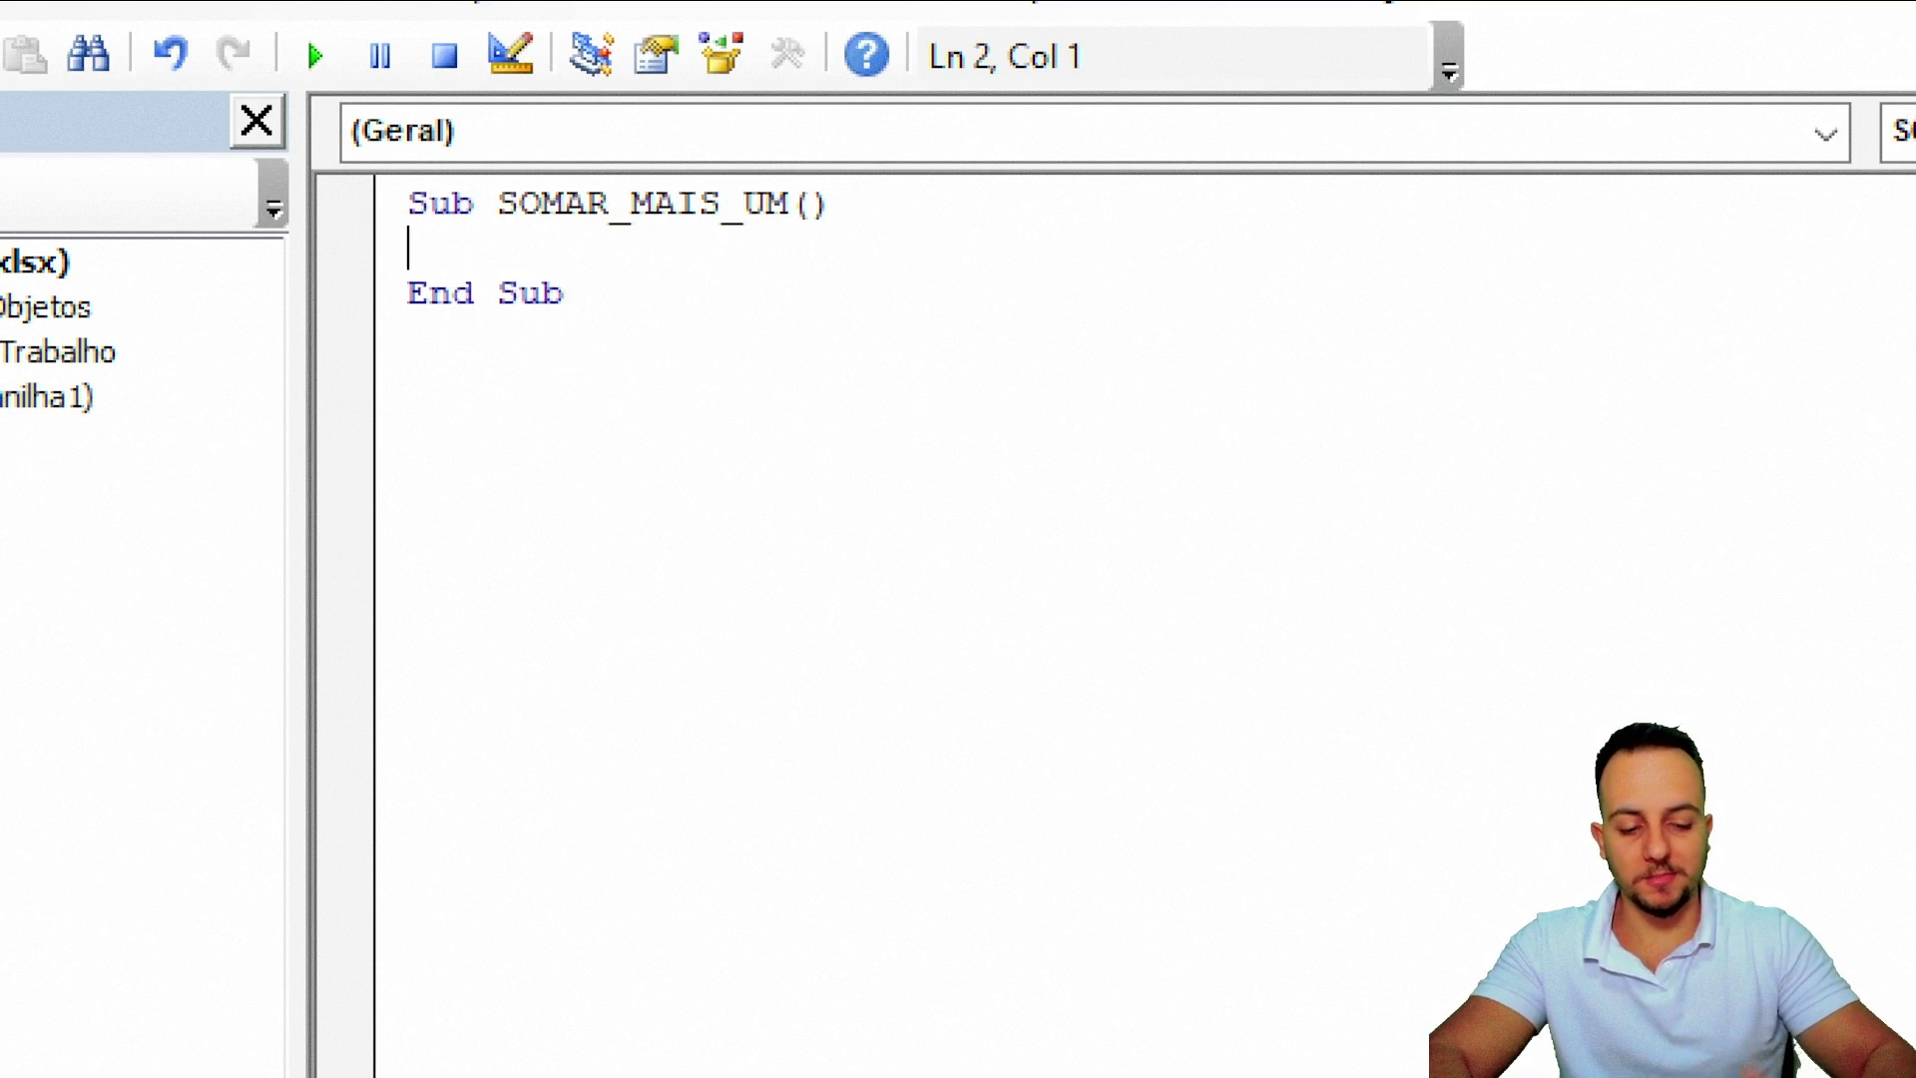
# - Start line 3 of the macro body with RANGE("G2").VALUE =
pyautogui.press('Return')
pyautogui.press('Return')
pyautogui.press('Return')
pyautogui.press('Return')
pyautogui.press('Return')
pyautogui.press('Return')
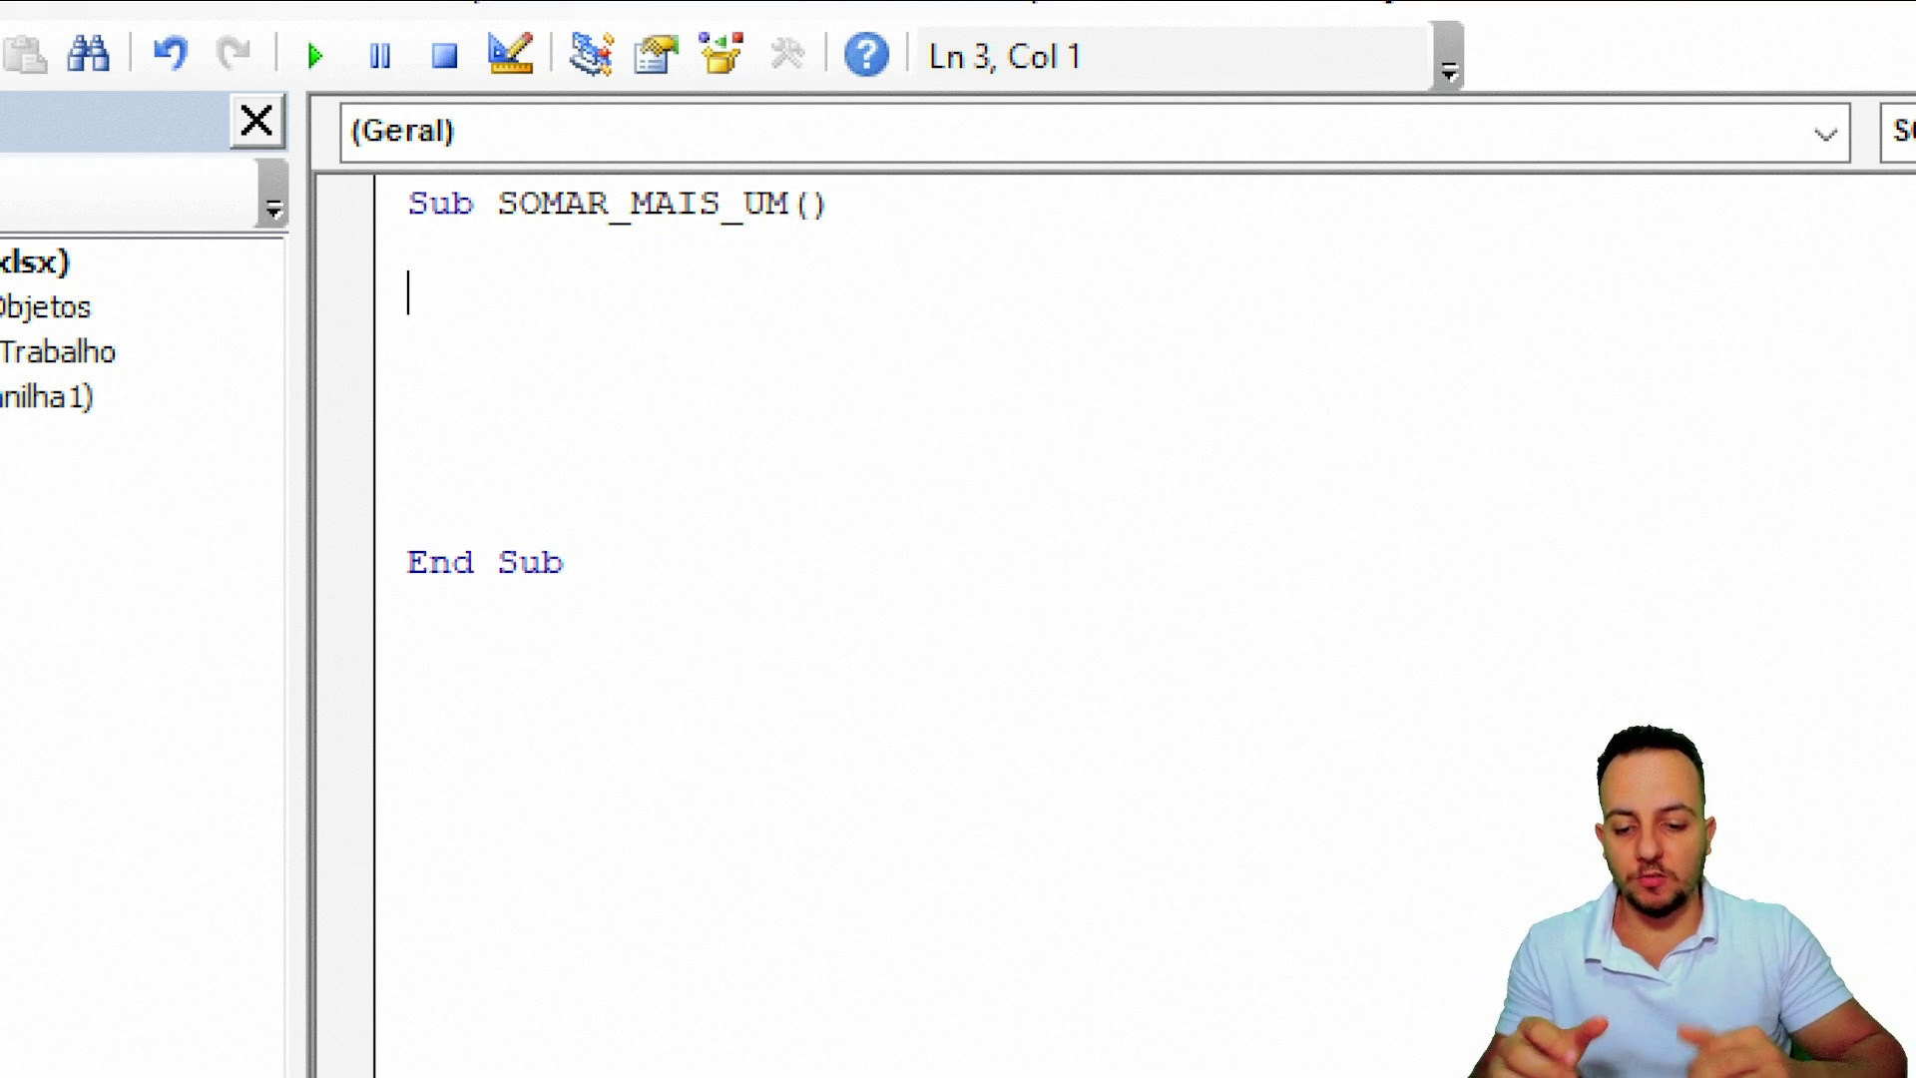
pyautogui.write('RANGE')
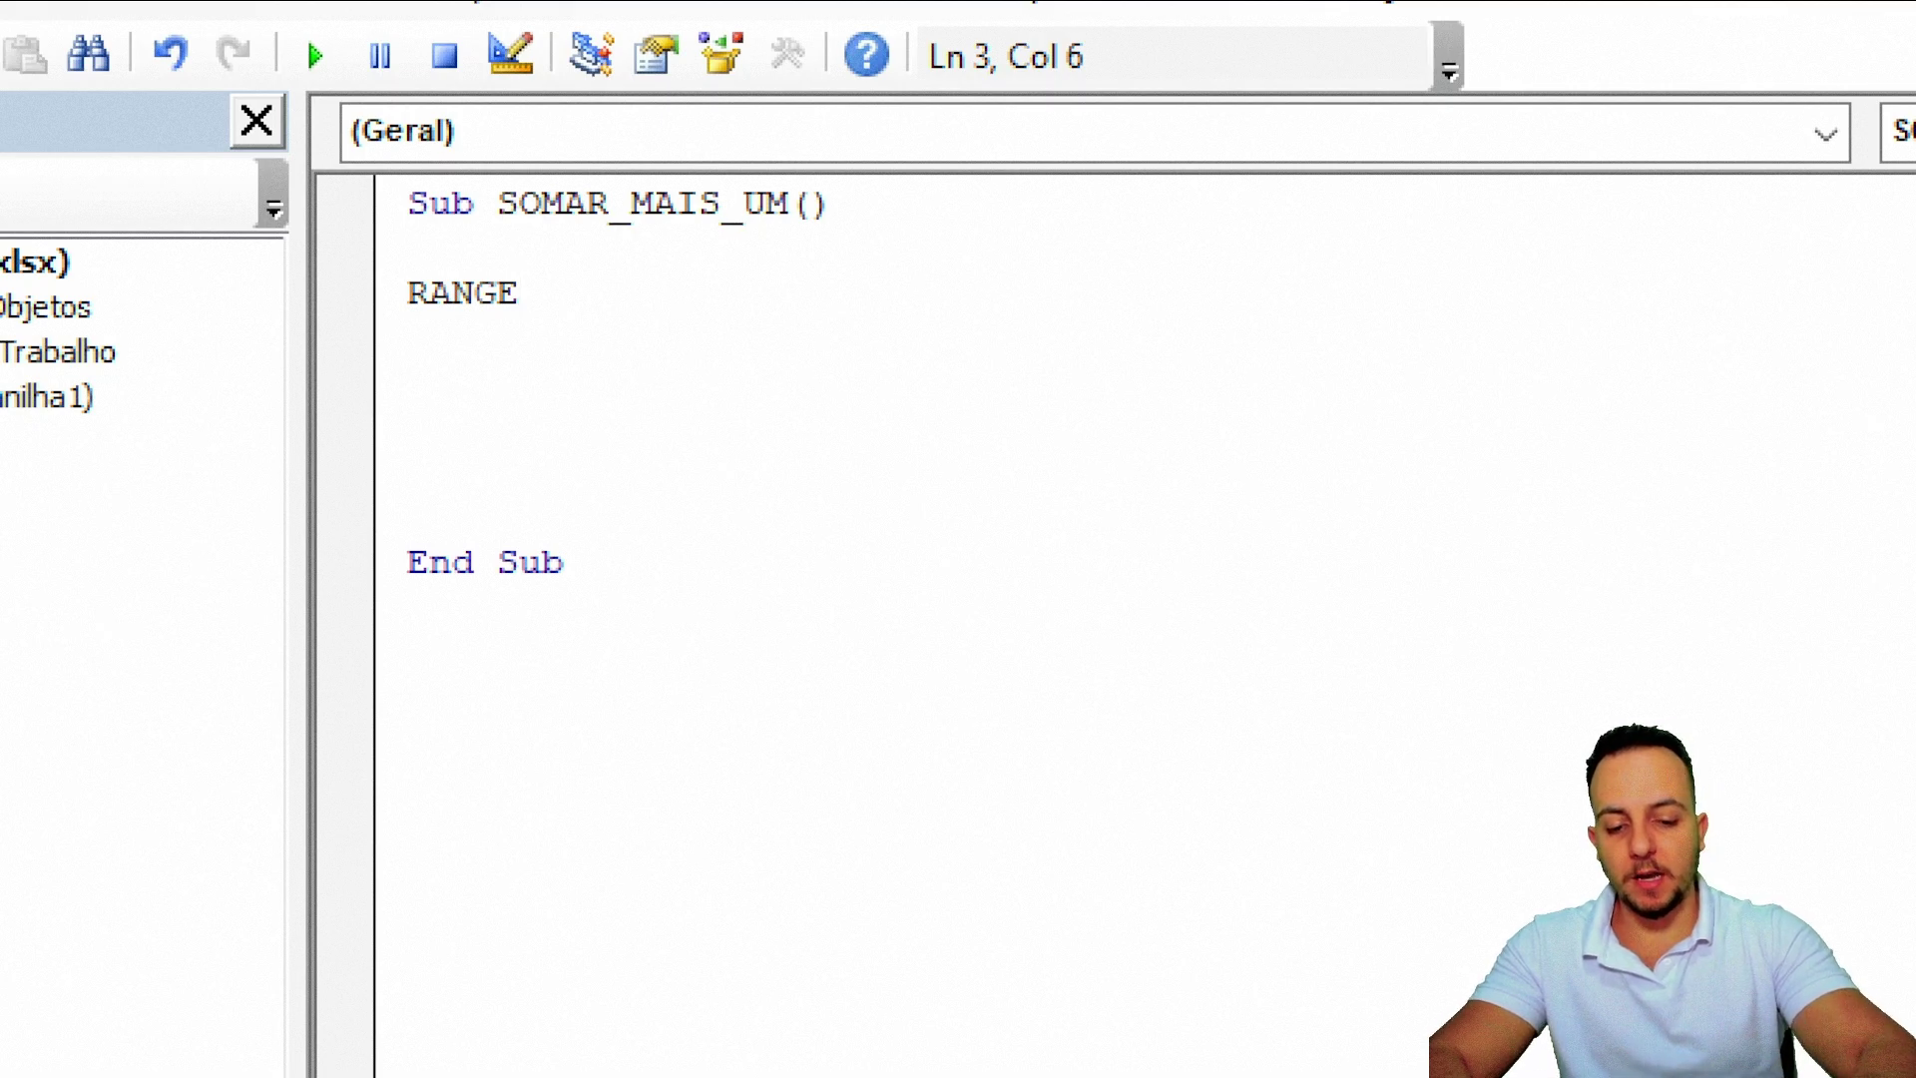
pyautogui.write('("G2')
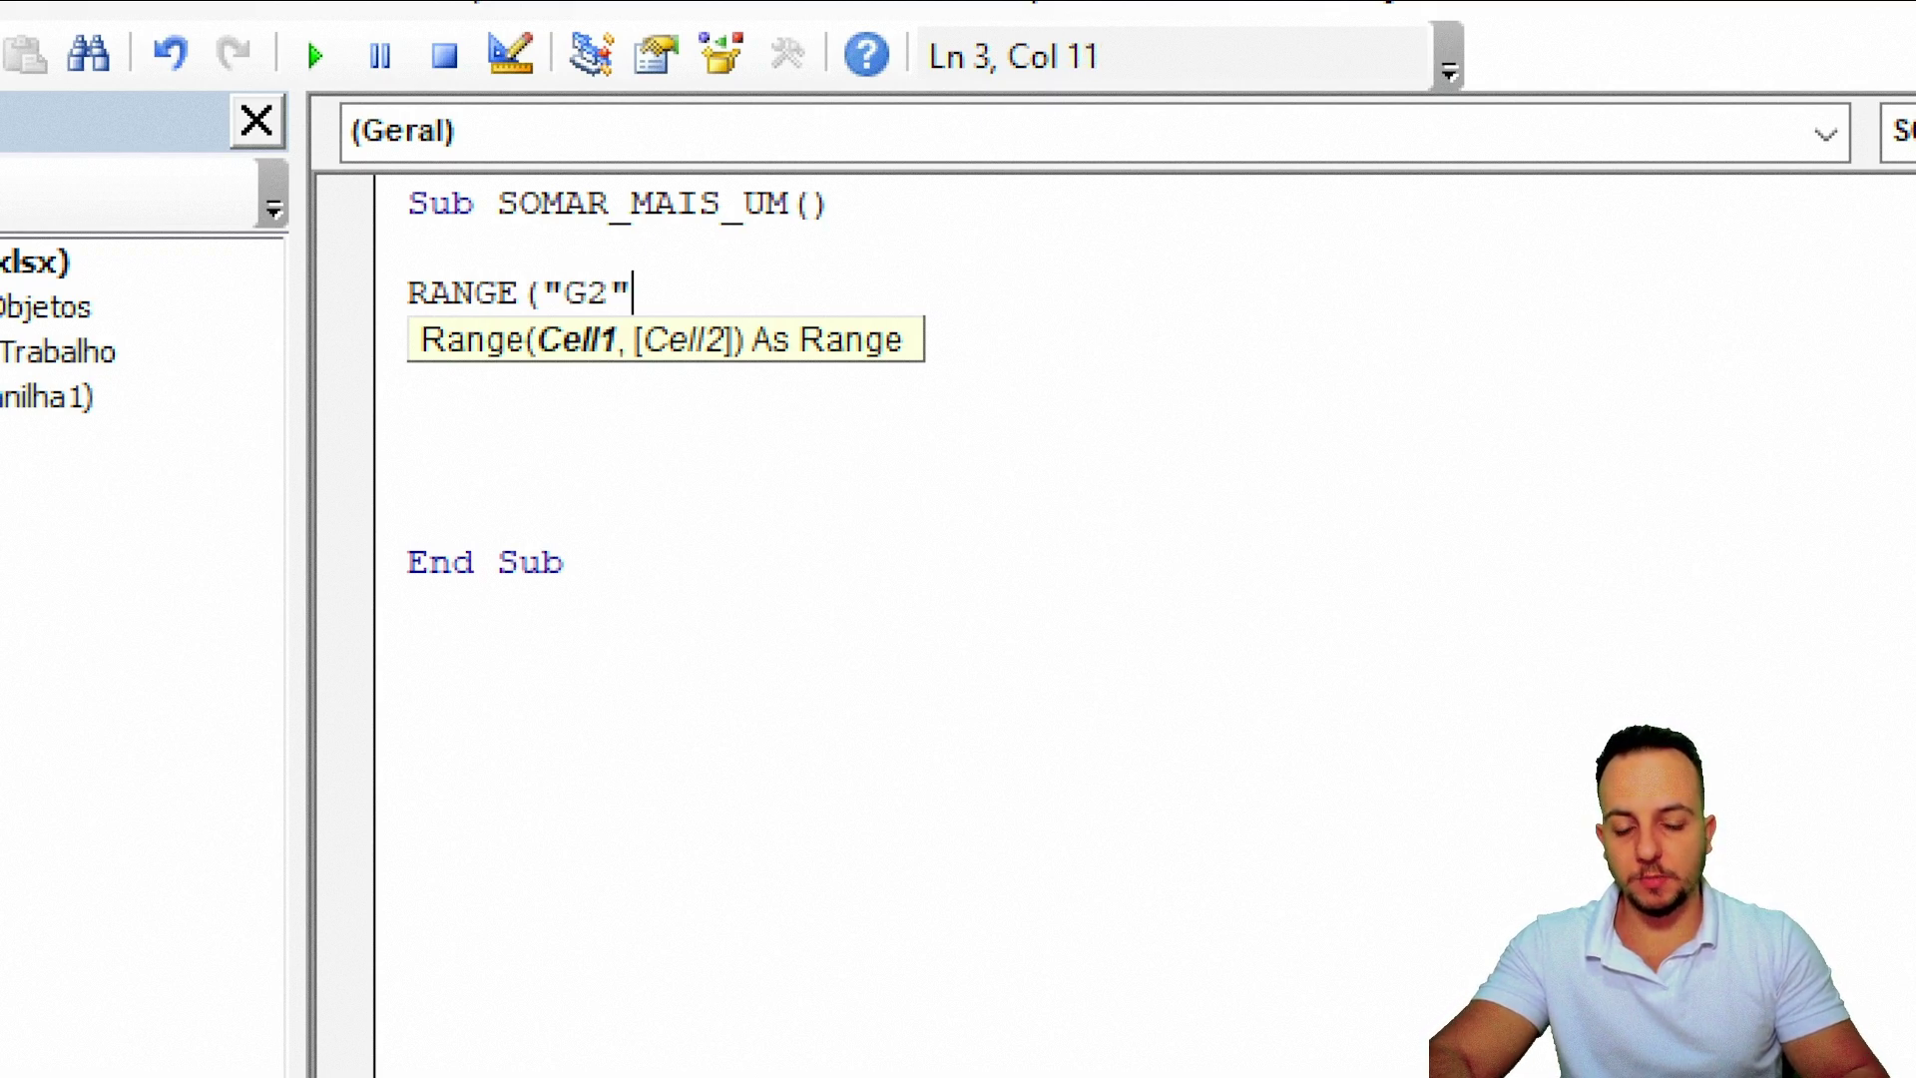
pyautogui.write(')')
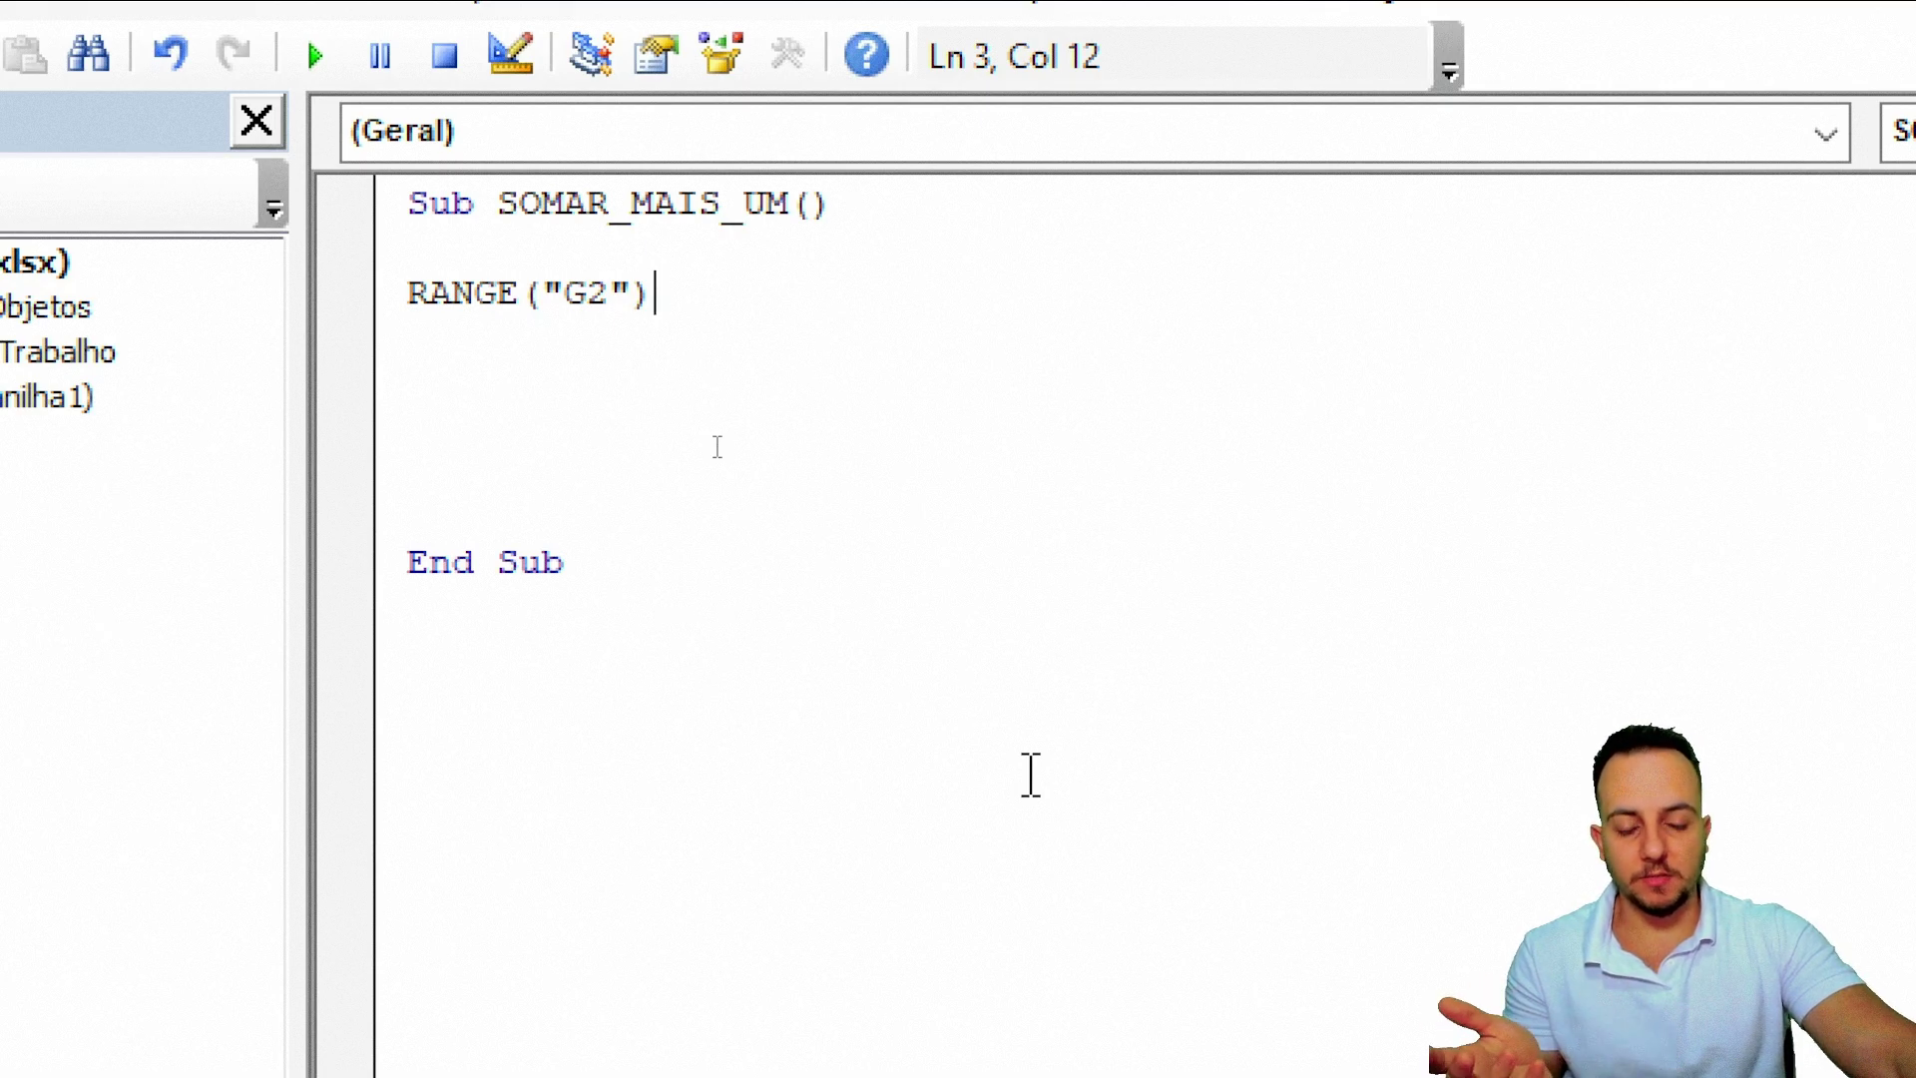
pyautogui.write('.VAL')
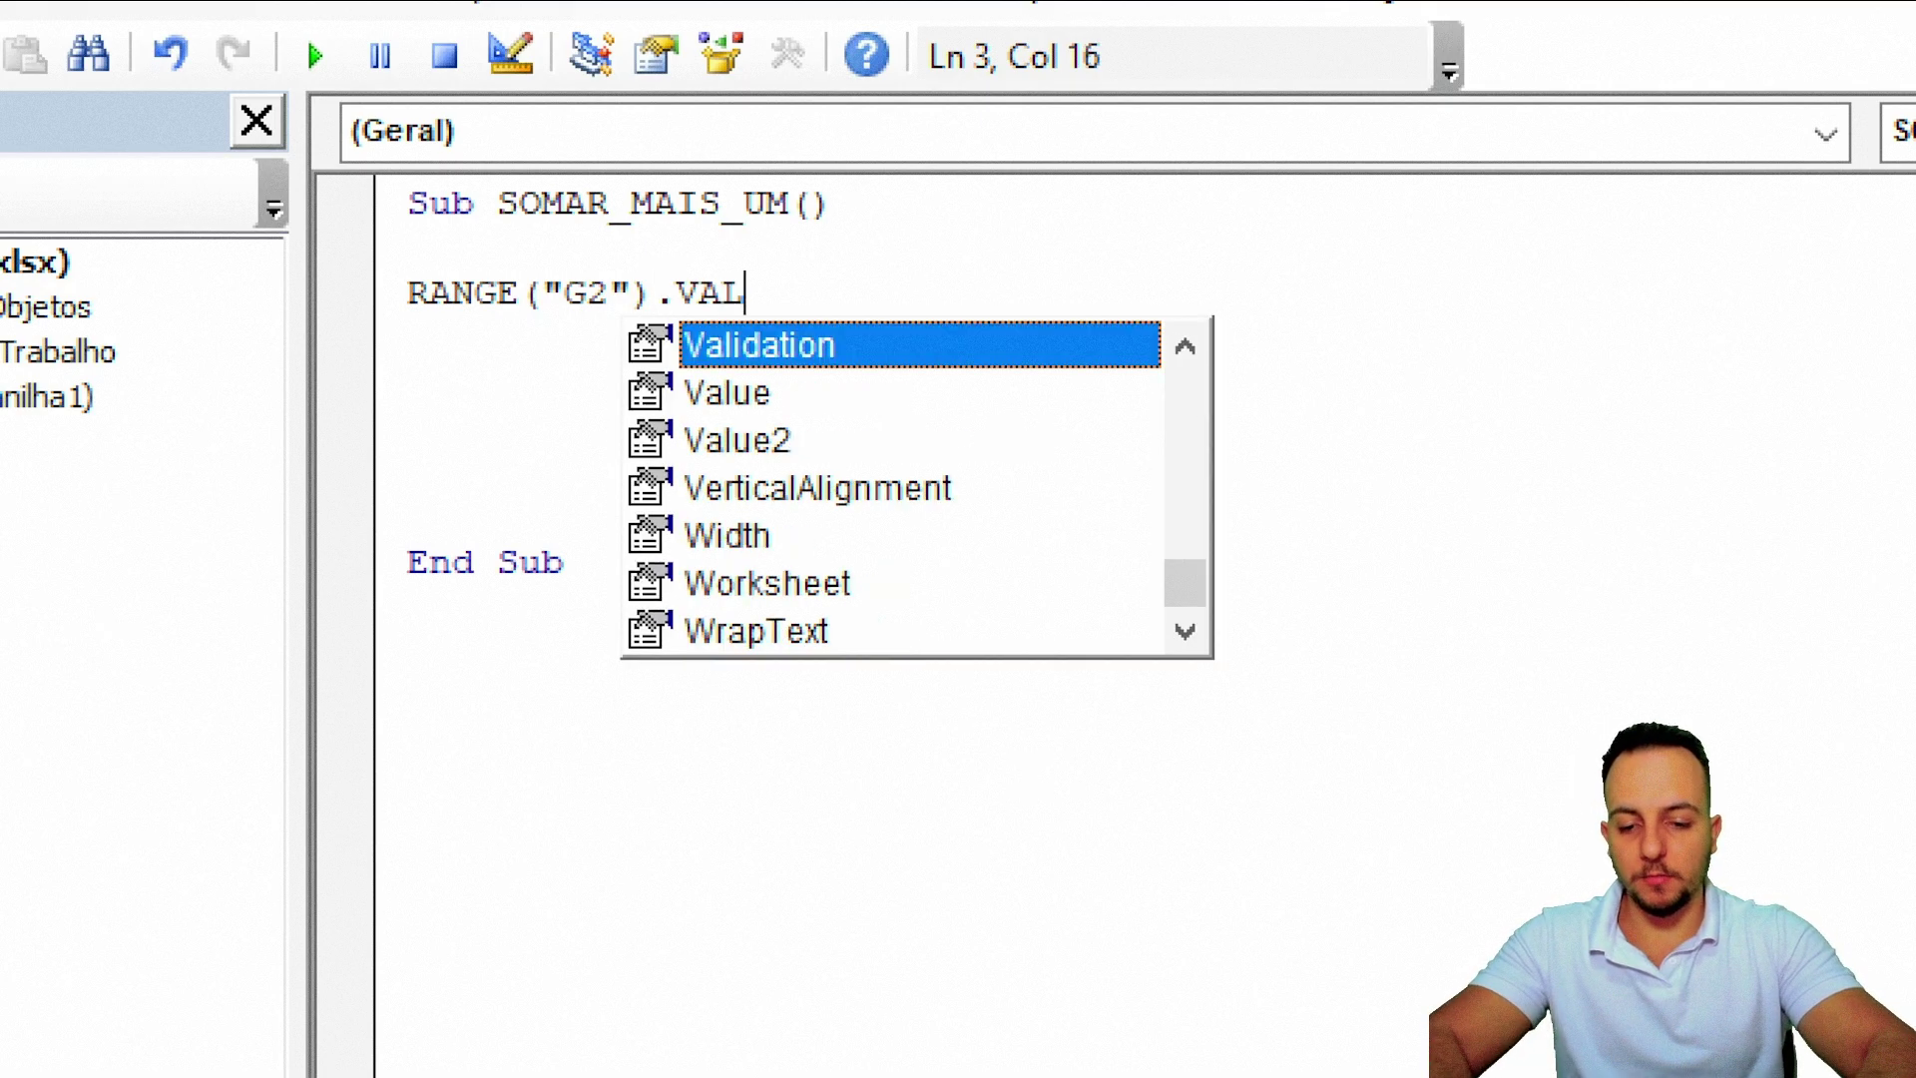
pyautogui.write('UE')
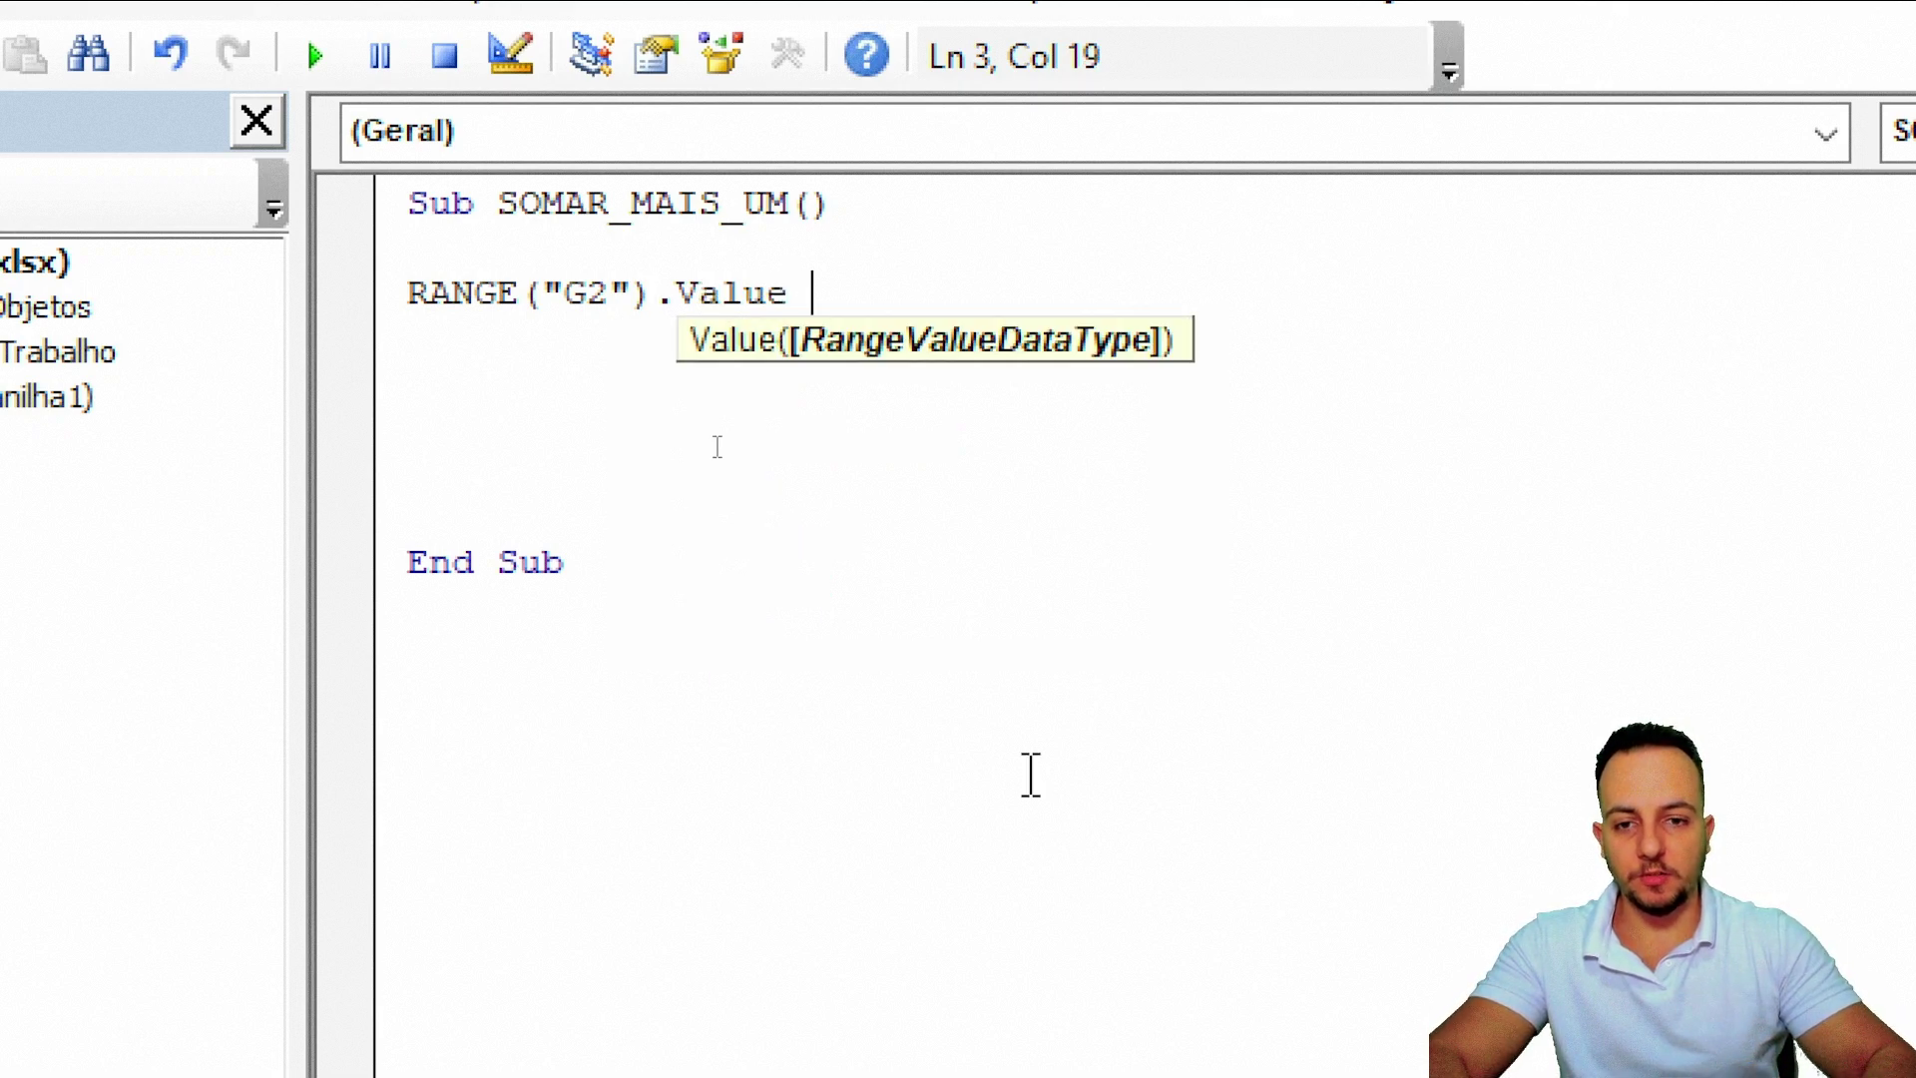
pyautogui.write(' =')
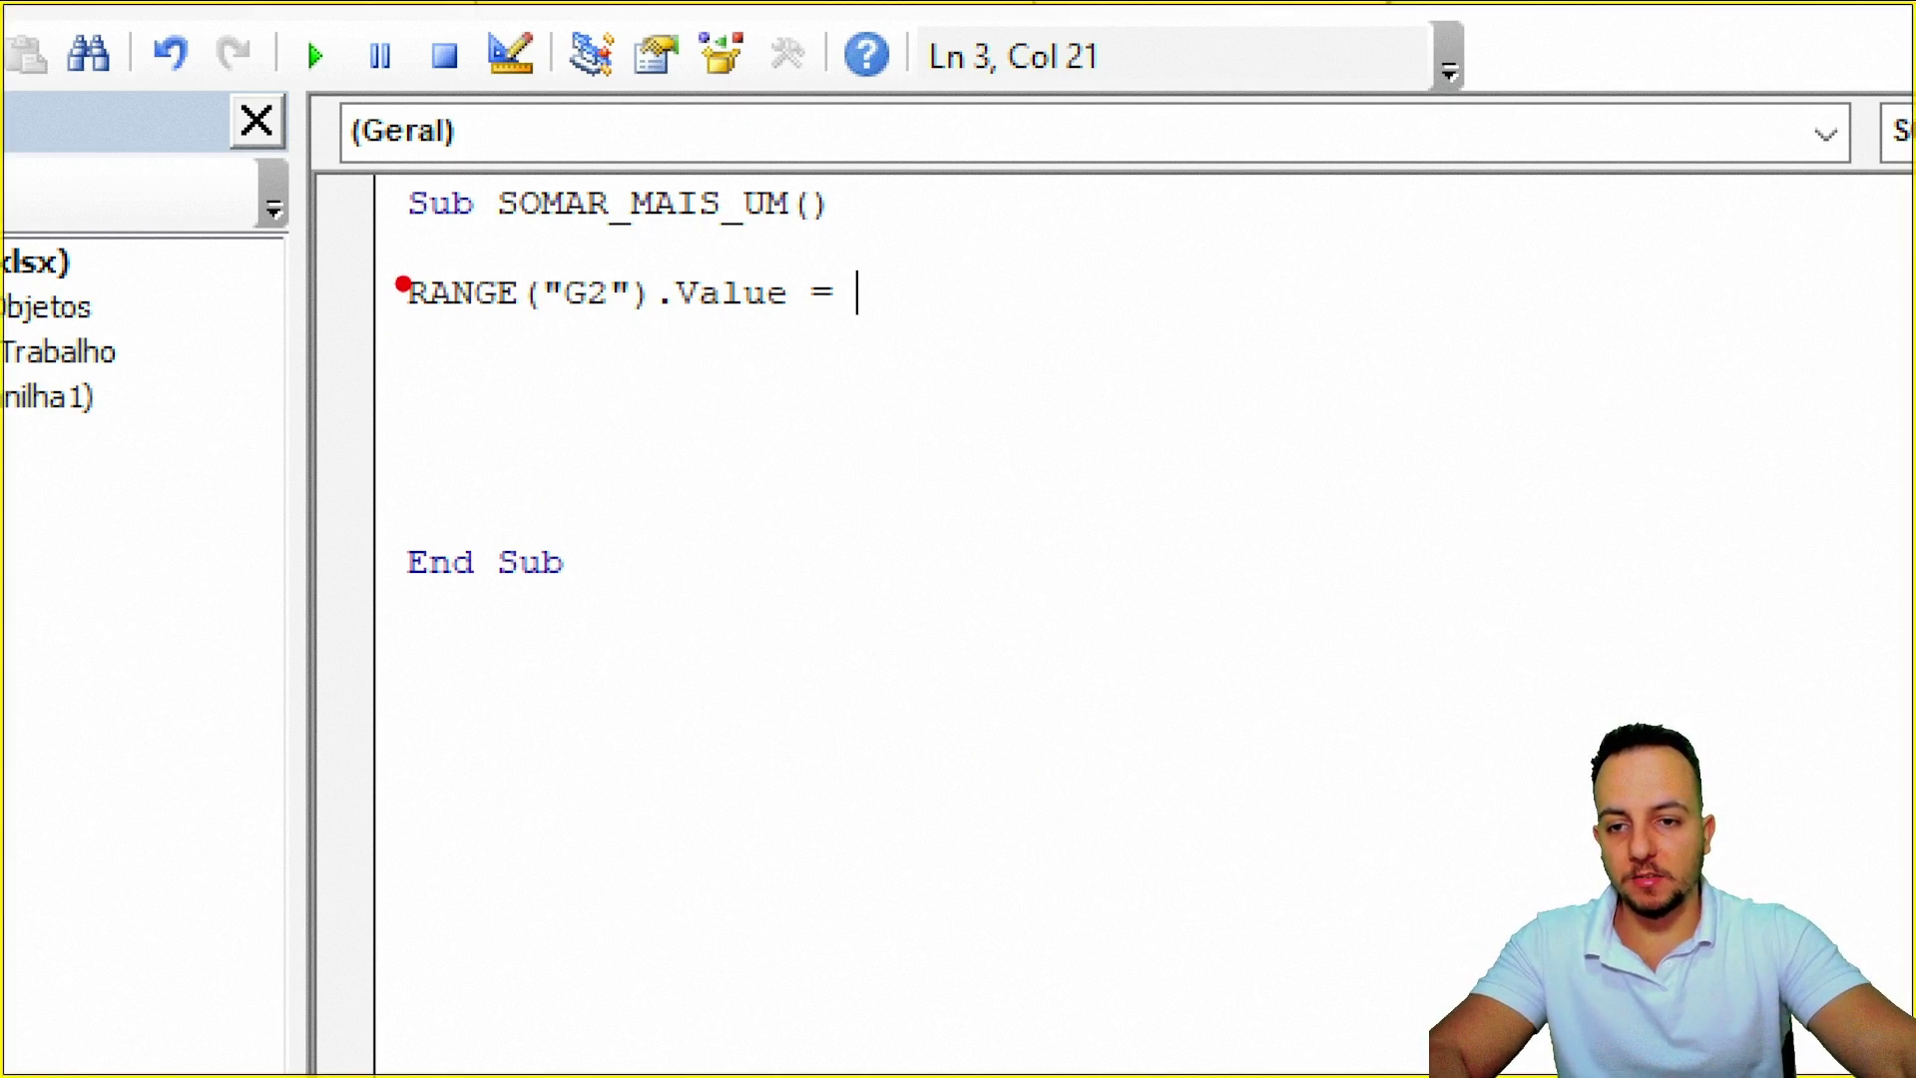
pyautogui.moveTo(397, 250)
pyautogui.mouseDown()
pyautogui.moveTo(706, 330)
pyautogui.moveTo(807, 329)
pyautogui.mouseUp()
pyautogui.moveTo(799, 469)
pyautogui.mouseDown()
pyautogui.moveTo(769, 547)
pyautogui.moveTo(860, 577)
pyautogui.mouseUp()
pyautogui.hotkey('ctrl', 'z')
pyautogui.hotkey('ctrl', 'z')
pyautogui.moveTo(734, 470); pyautogui.dragTo(991, 584)
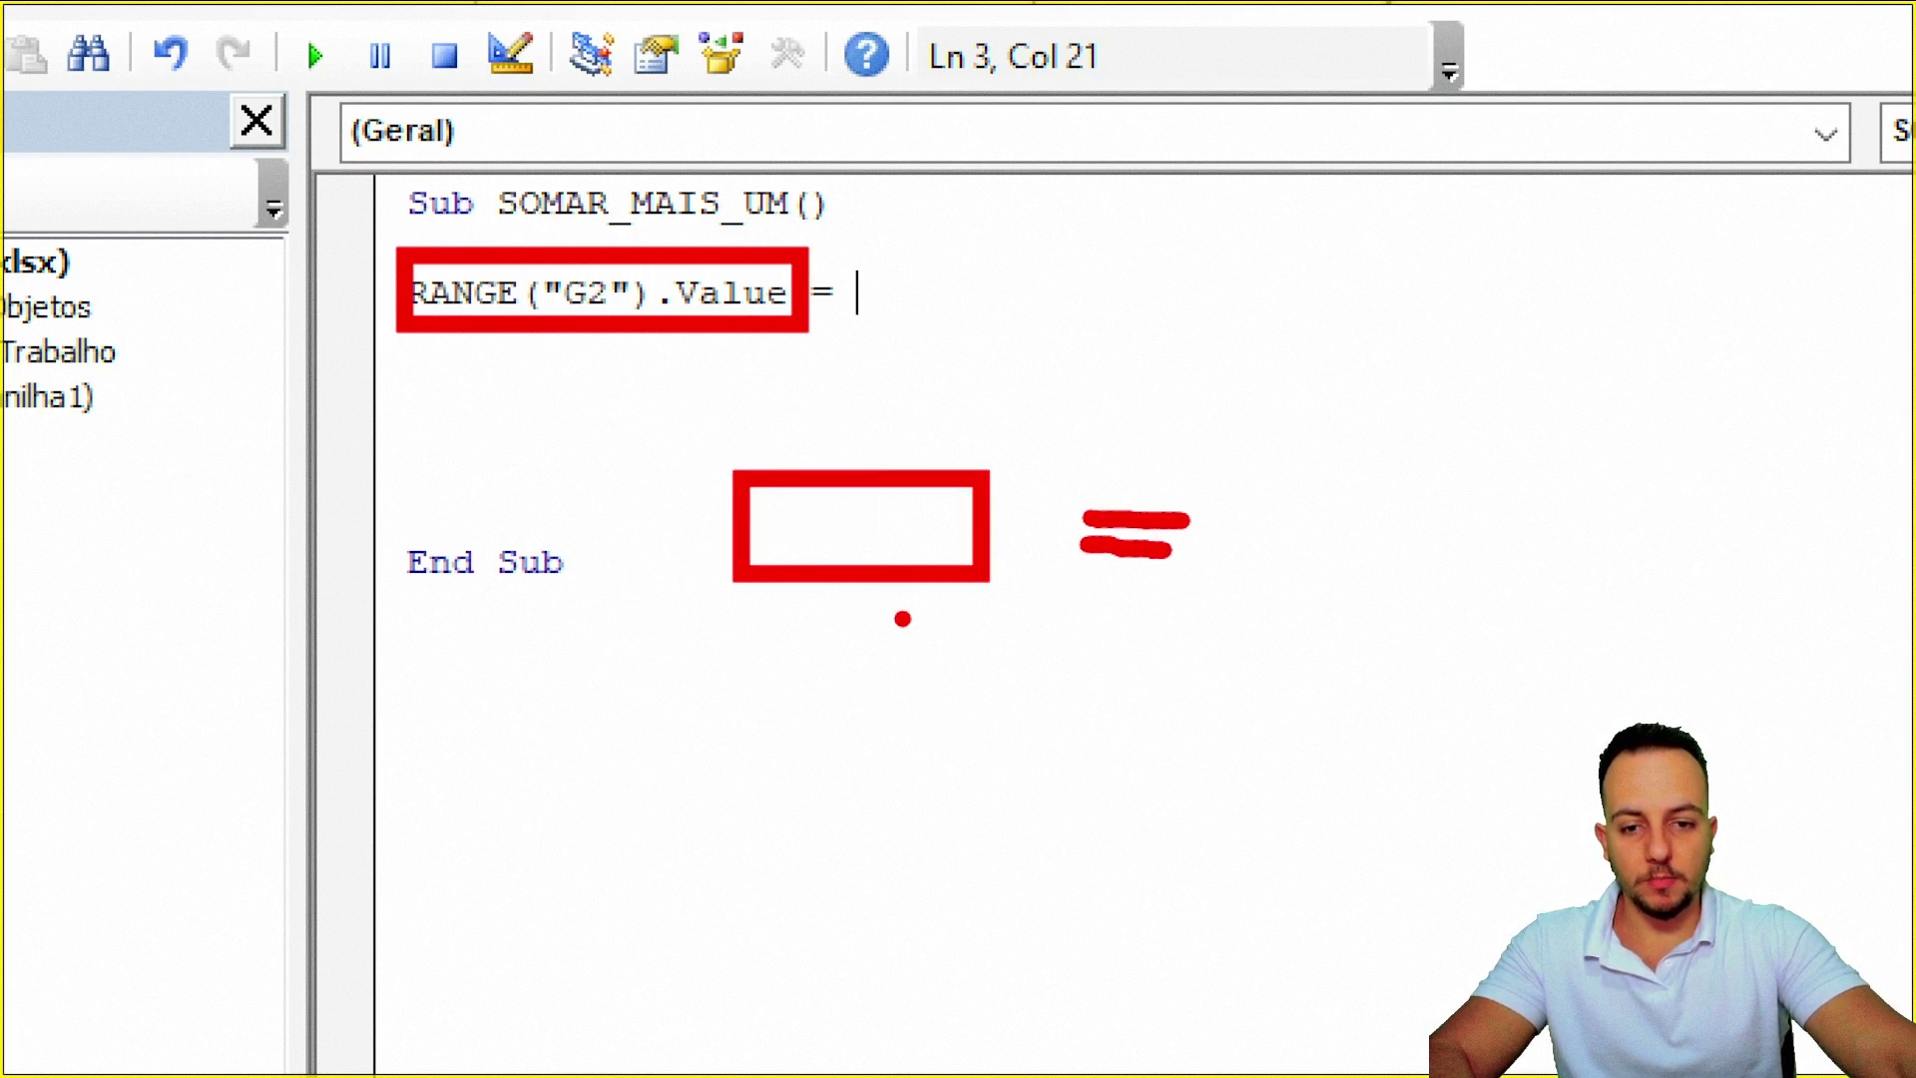
pyautogui.moveTo(902, 619); pyautogui.dragTo(902, 769)
pyautogui.moveTo(875, 663); pyautogui.dragTo(932, 662)
pyautogui.moveTo(945, 826); pyautogui.dragTo(1110, 816)
pyautogui.moveTo(983, 785); pyautogui.dragTo(1015, 906)
pyautogui.moveTo(1132, 804)
pyautogui.mouseDown()
pyautogui.moveTo(1138, 674)
pyautogui.moveTo(1190, 883)
pyautogui.mouseUp()
pyautogui.moveTo(1102, 886); pyautogui.dragTo(1250, 868)
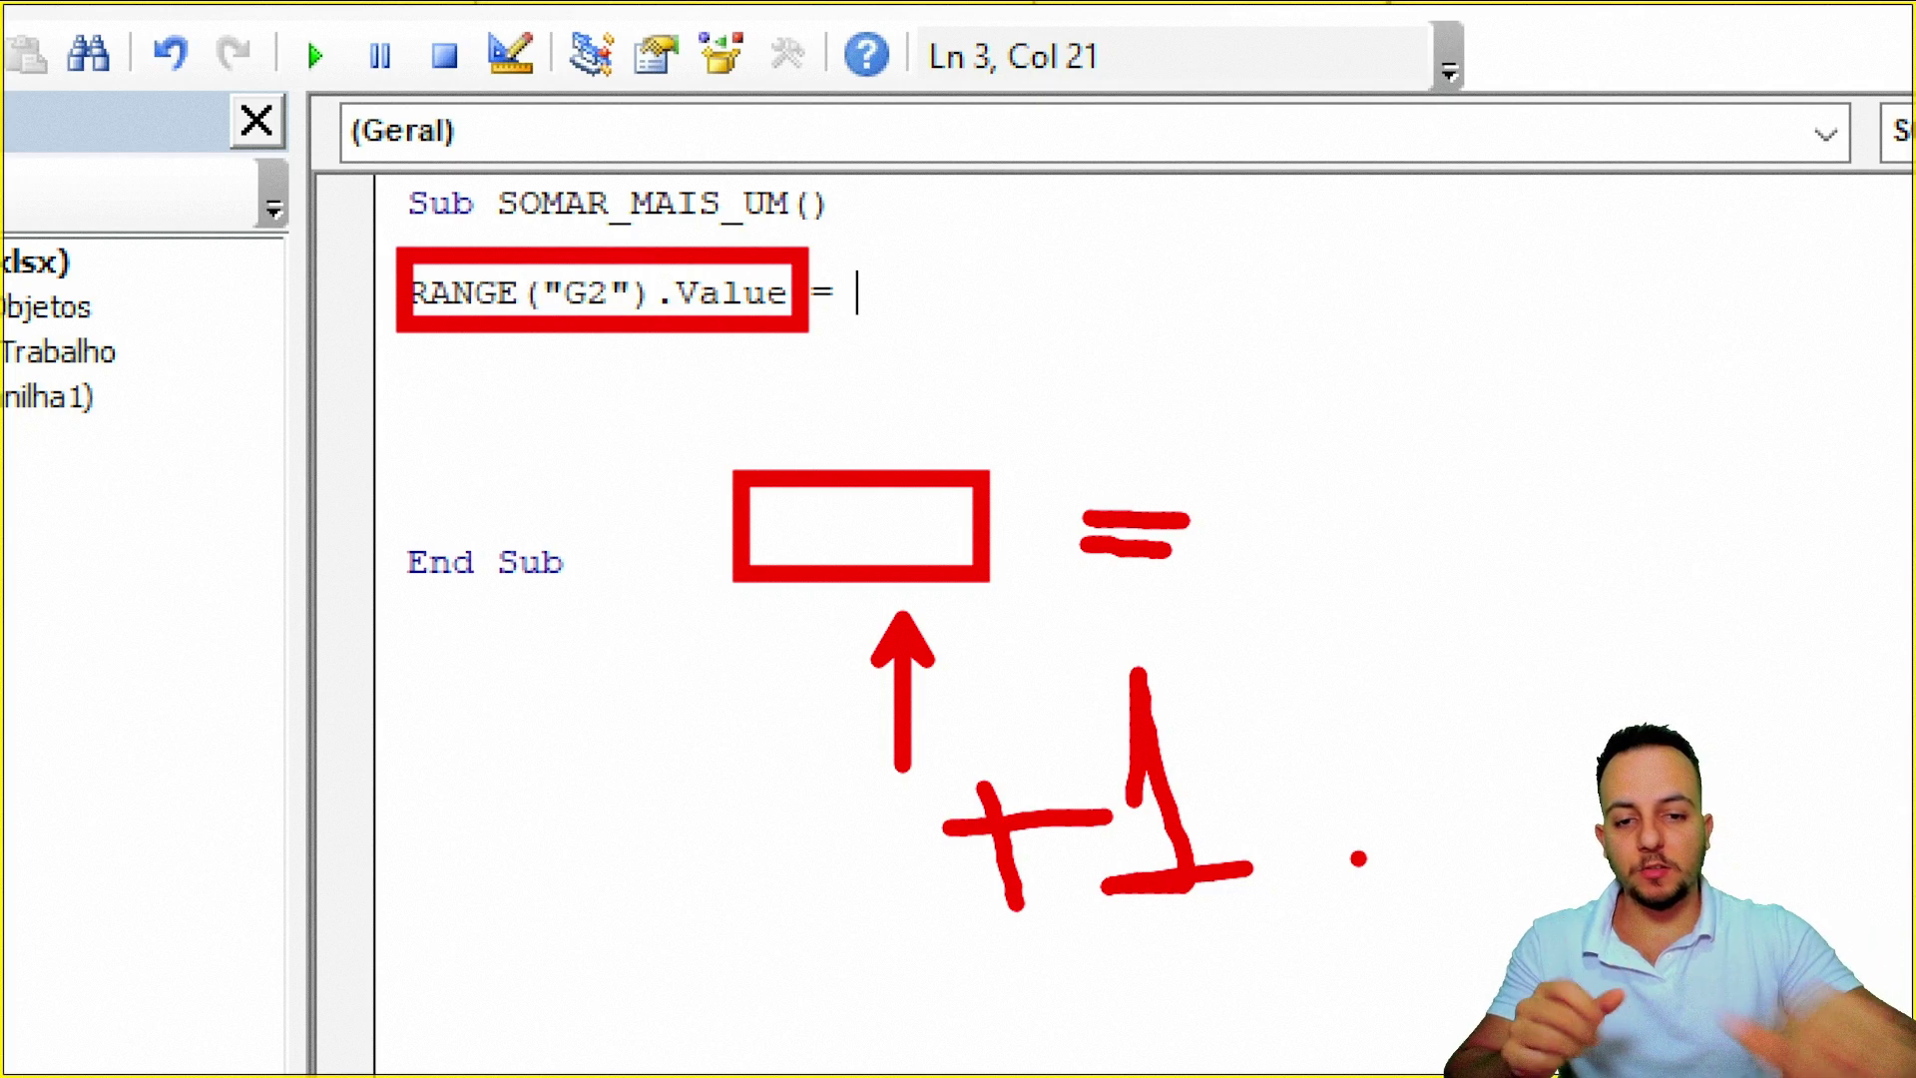
pyautogui.hotkey('ctrl', 'z')
pyautogui.hotkey('ctrl', 'z')
pyautogui.hotkey('ctrl', 'z')
pyautogui.hotkey('ctrl', 'z')
pyautogui.hotkey('ctrl', 'z')
pyautogui.hotkey('ctrl', 'z')
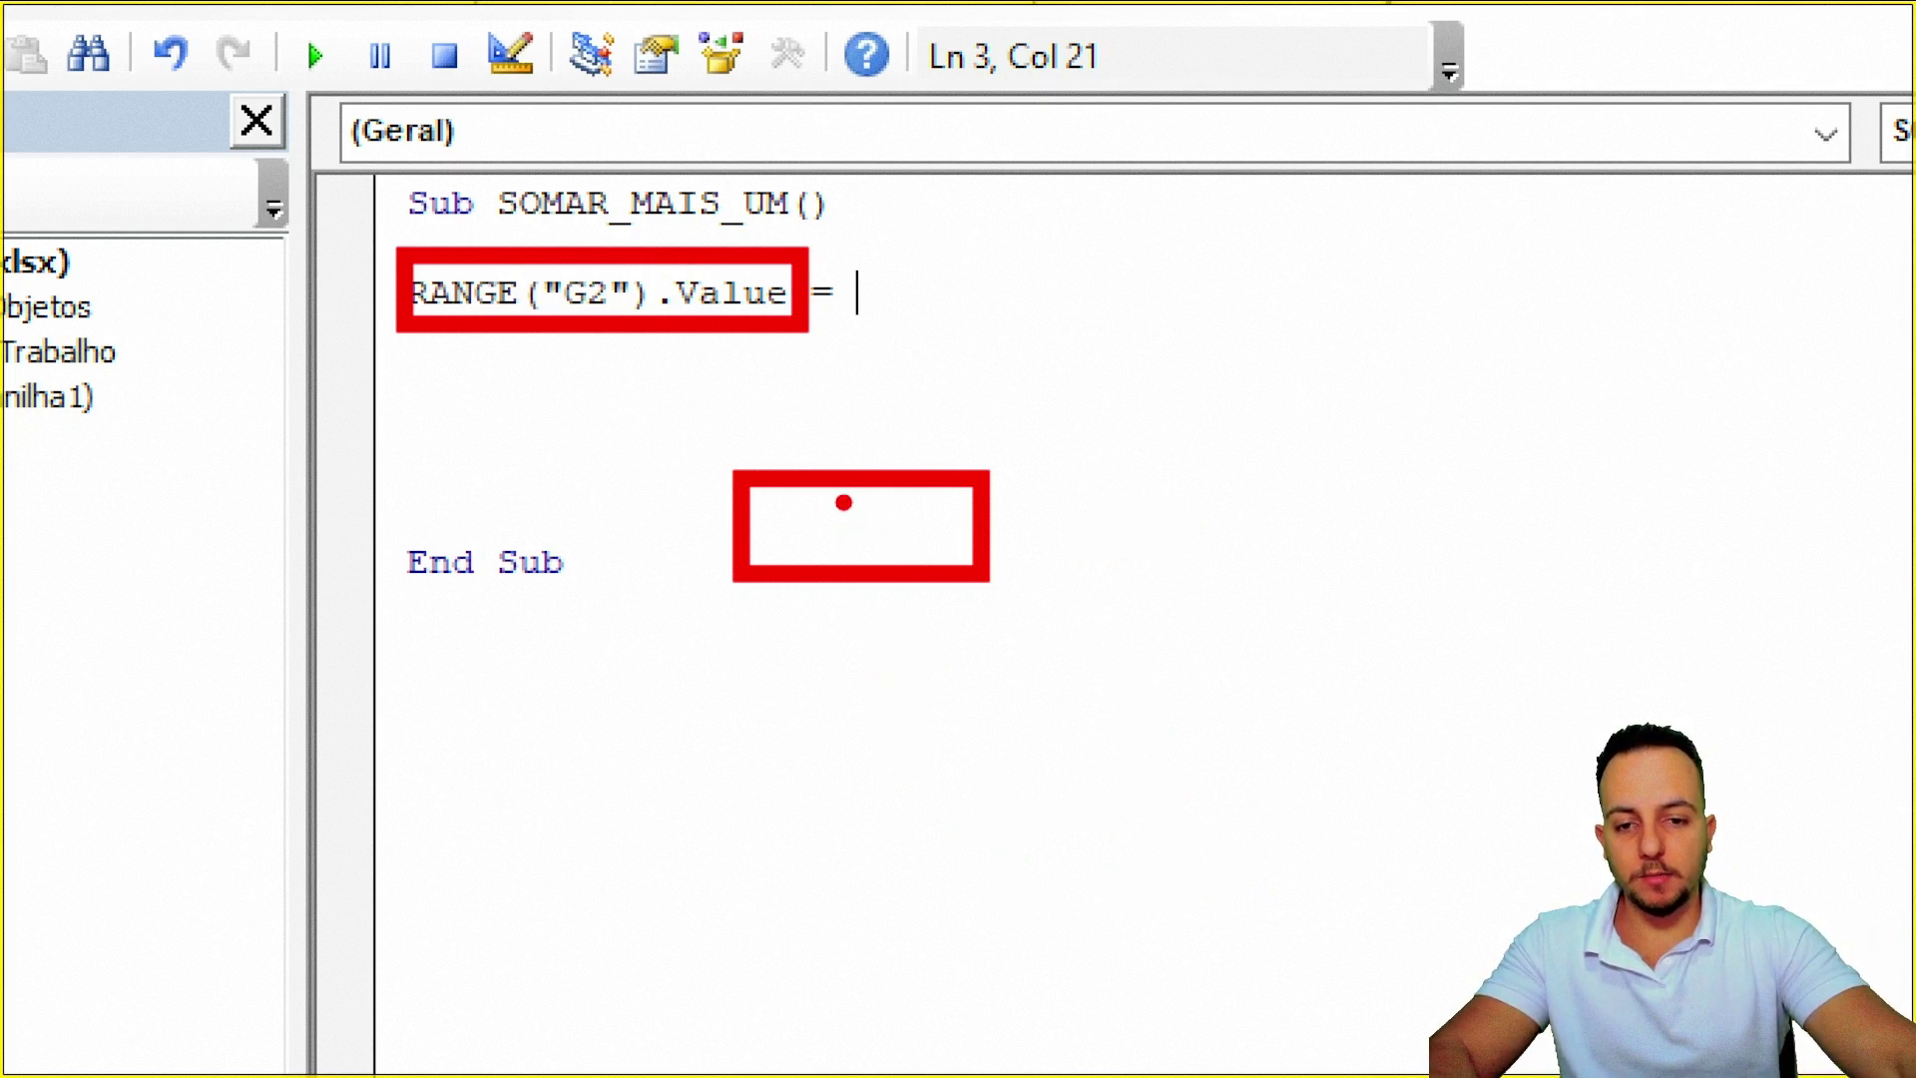
pyautogui.moveTo(912, 527); pyautogui.dragTo(942, 517)
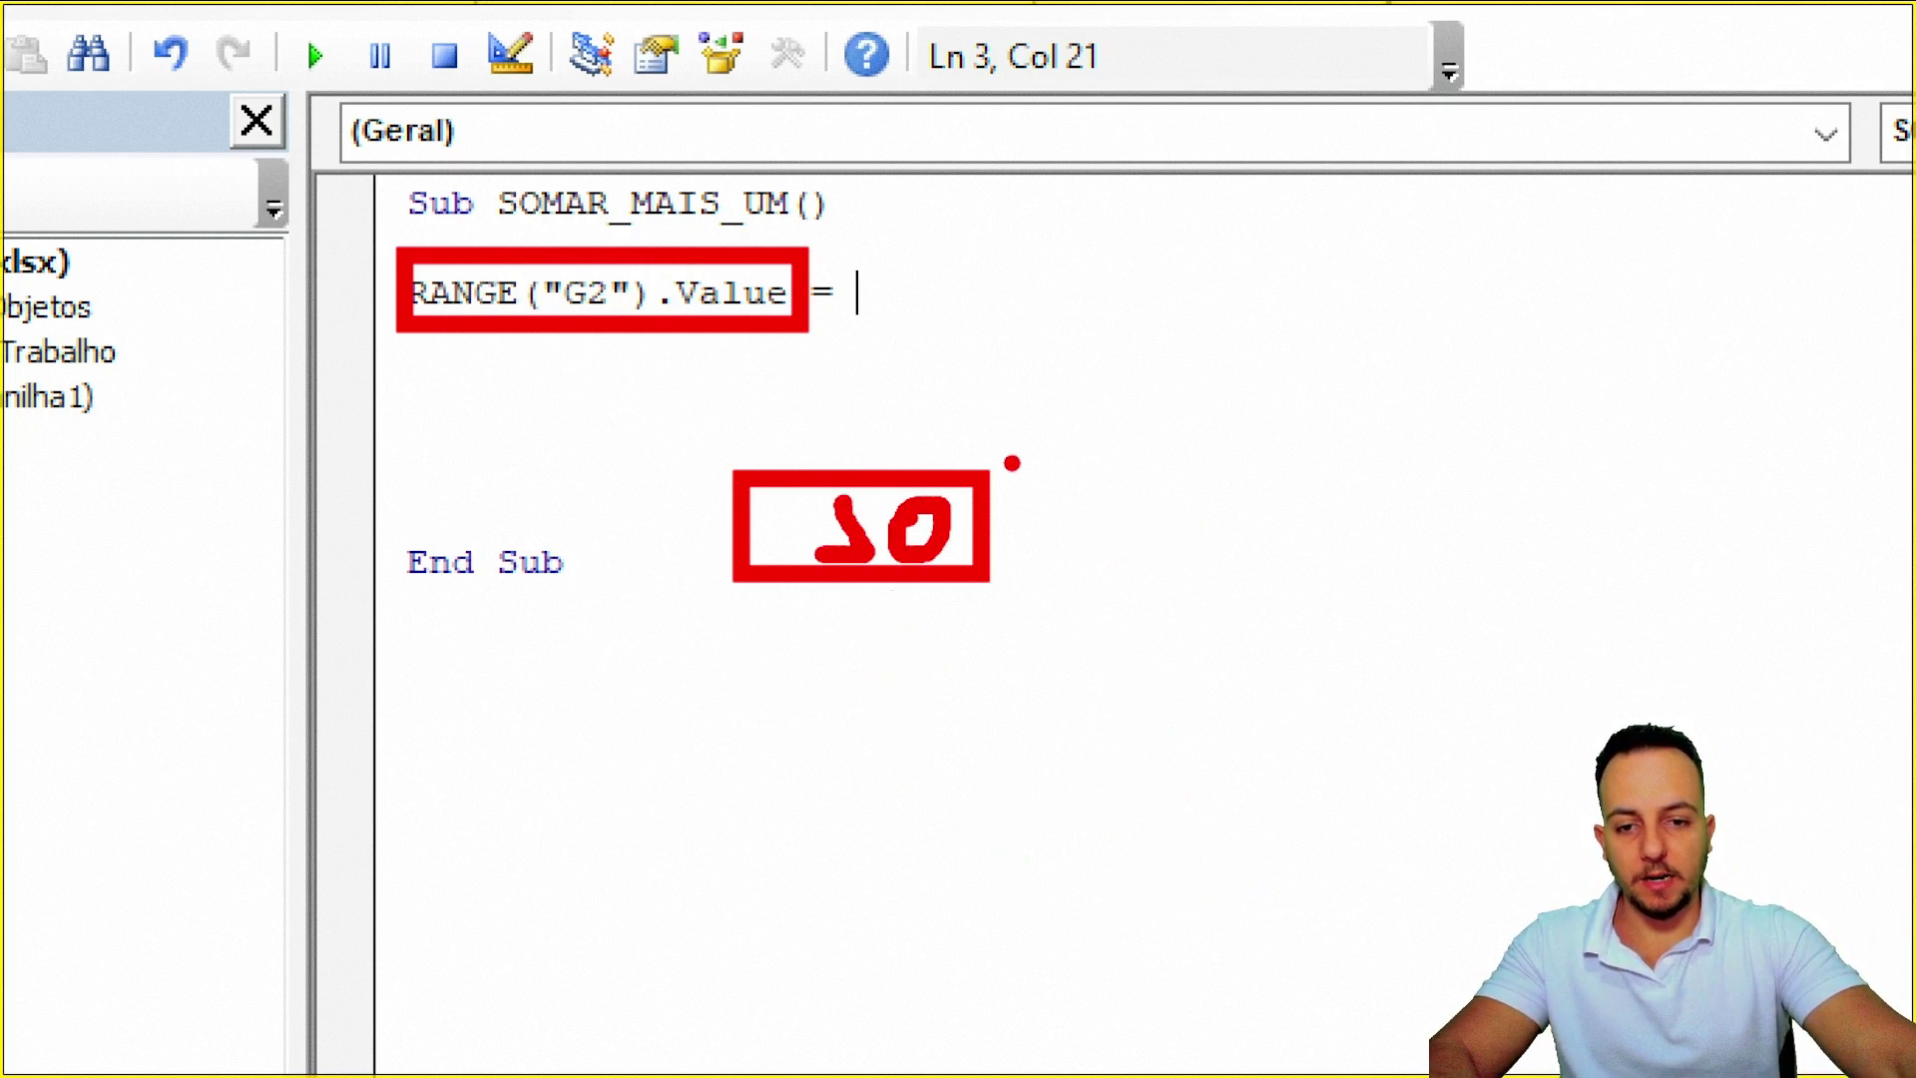
pyautogui.moveTo(1012, 463); pyautogui.dragTo(848, 464)
pyautogui.moveTo(823, 738); pyautogui.dragTo(1016, 743)
pyautogui.moveTo(863, 690); pyautogui.dragTo(874, 828)
pyautogui.moveTo(1082, 818); pyautogui.dragTo(1123, 784)
pyautogui.moveTo(1003, 843); pyautogui.dragTo(1223, 843)
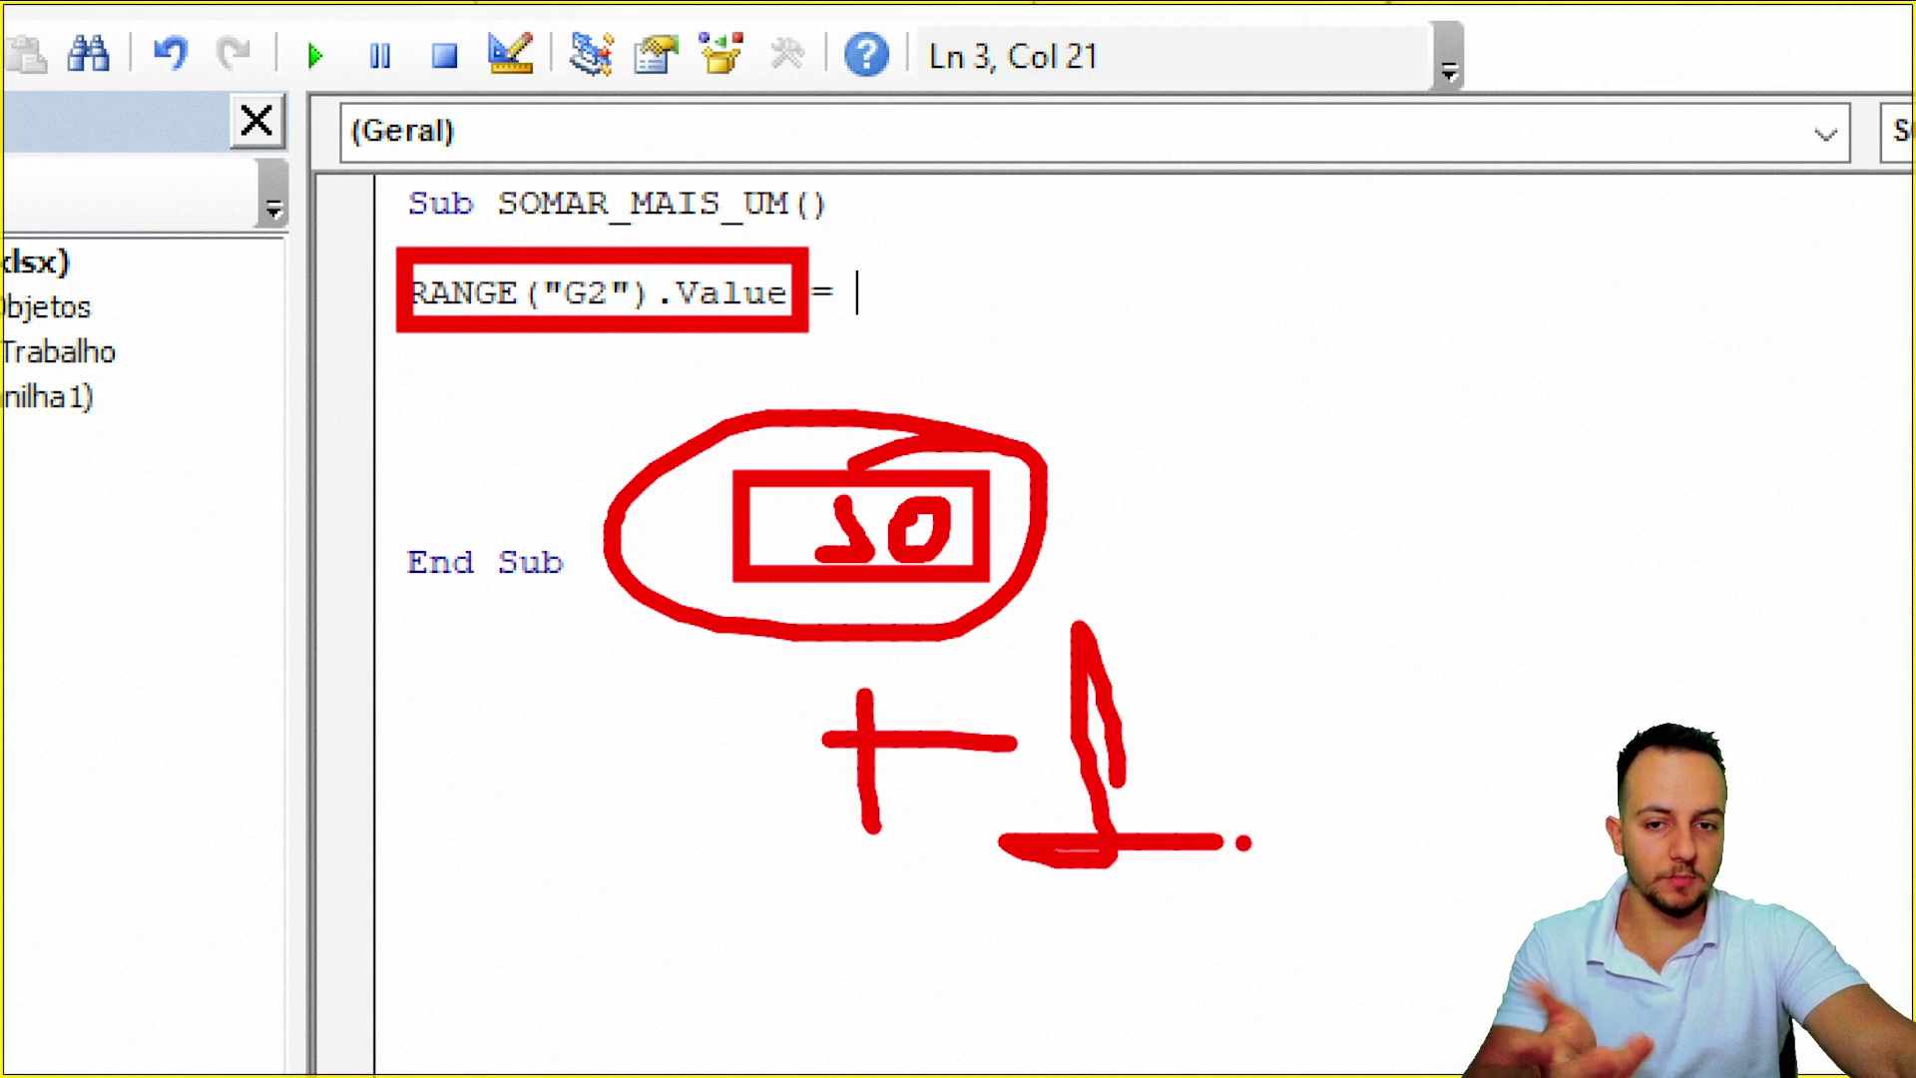
pyautogui.press('Escape')
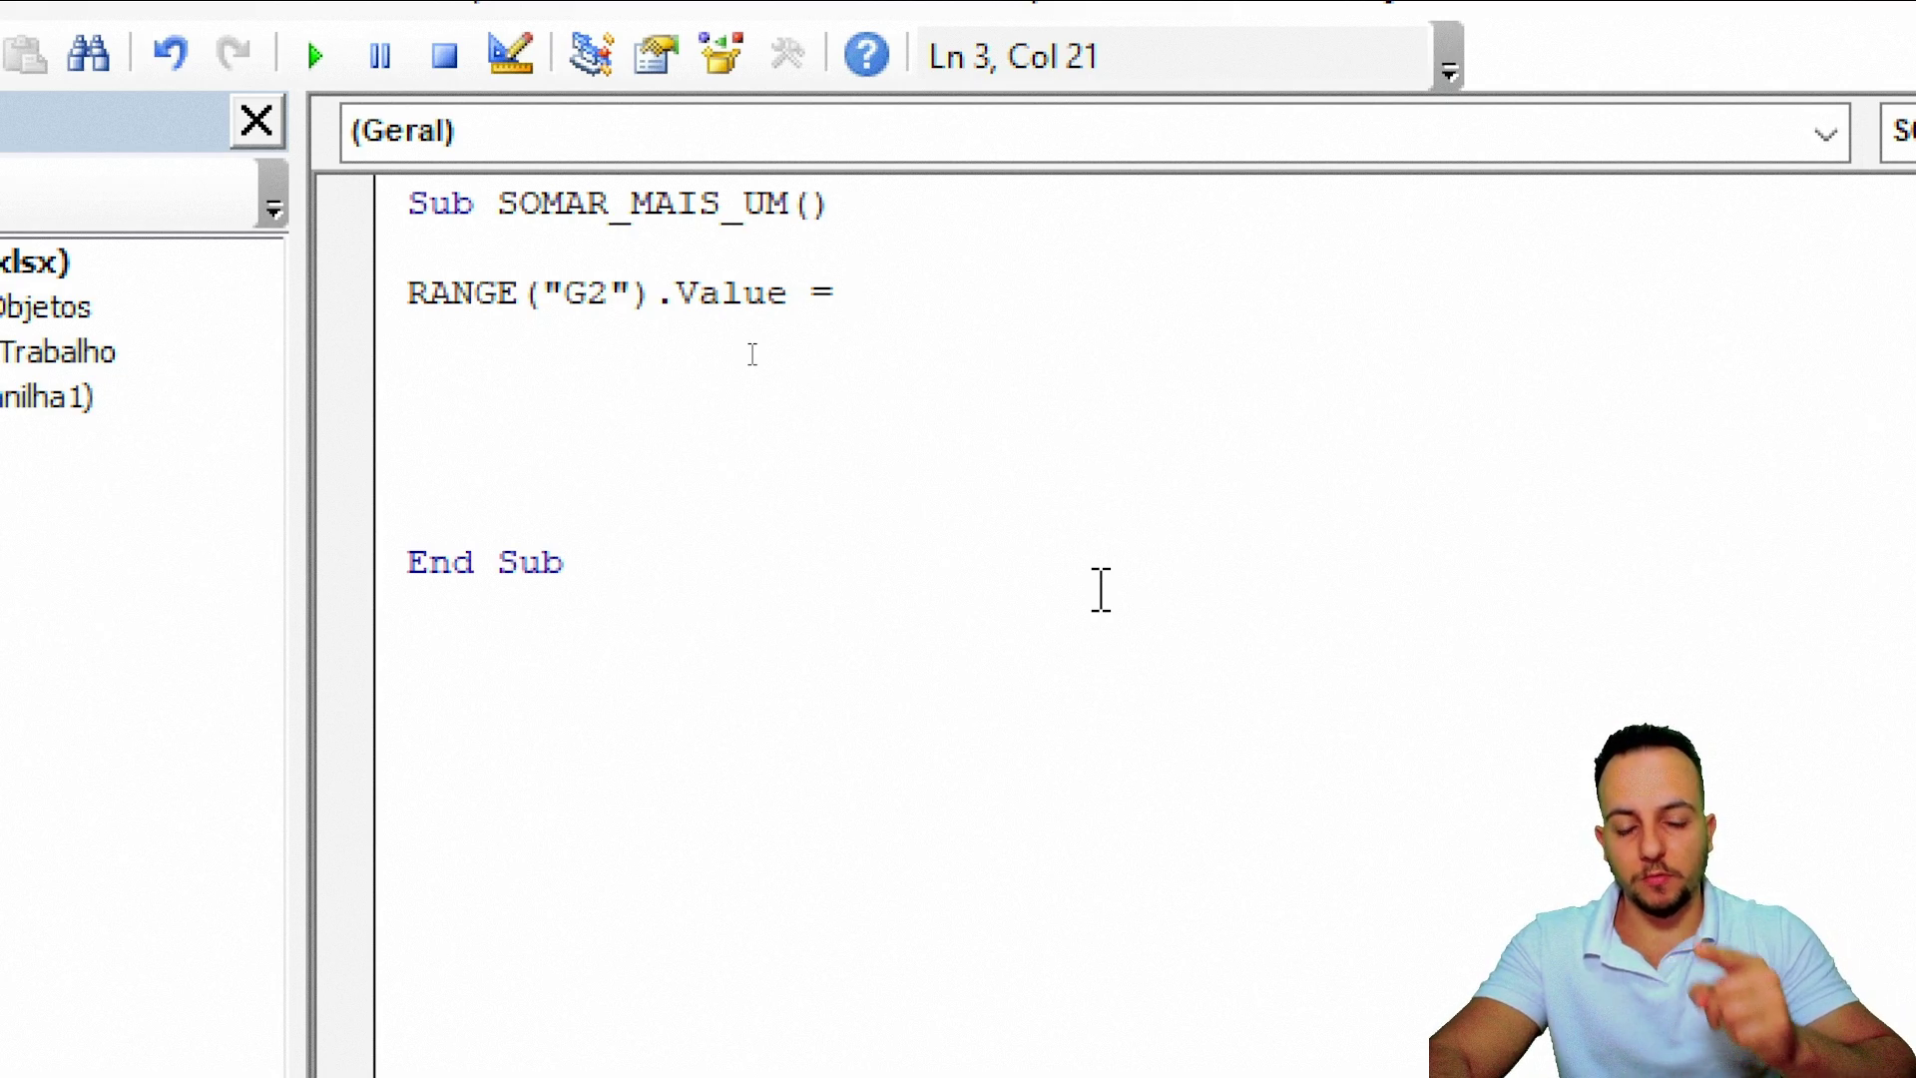
# - Complete the line as RANGE("G2").Value = RANGE("G2").Value + 1 and delete the extra blank lines
pyautogui.write('RANGE')
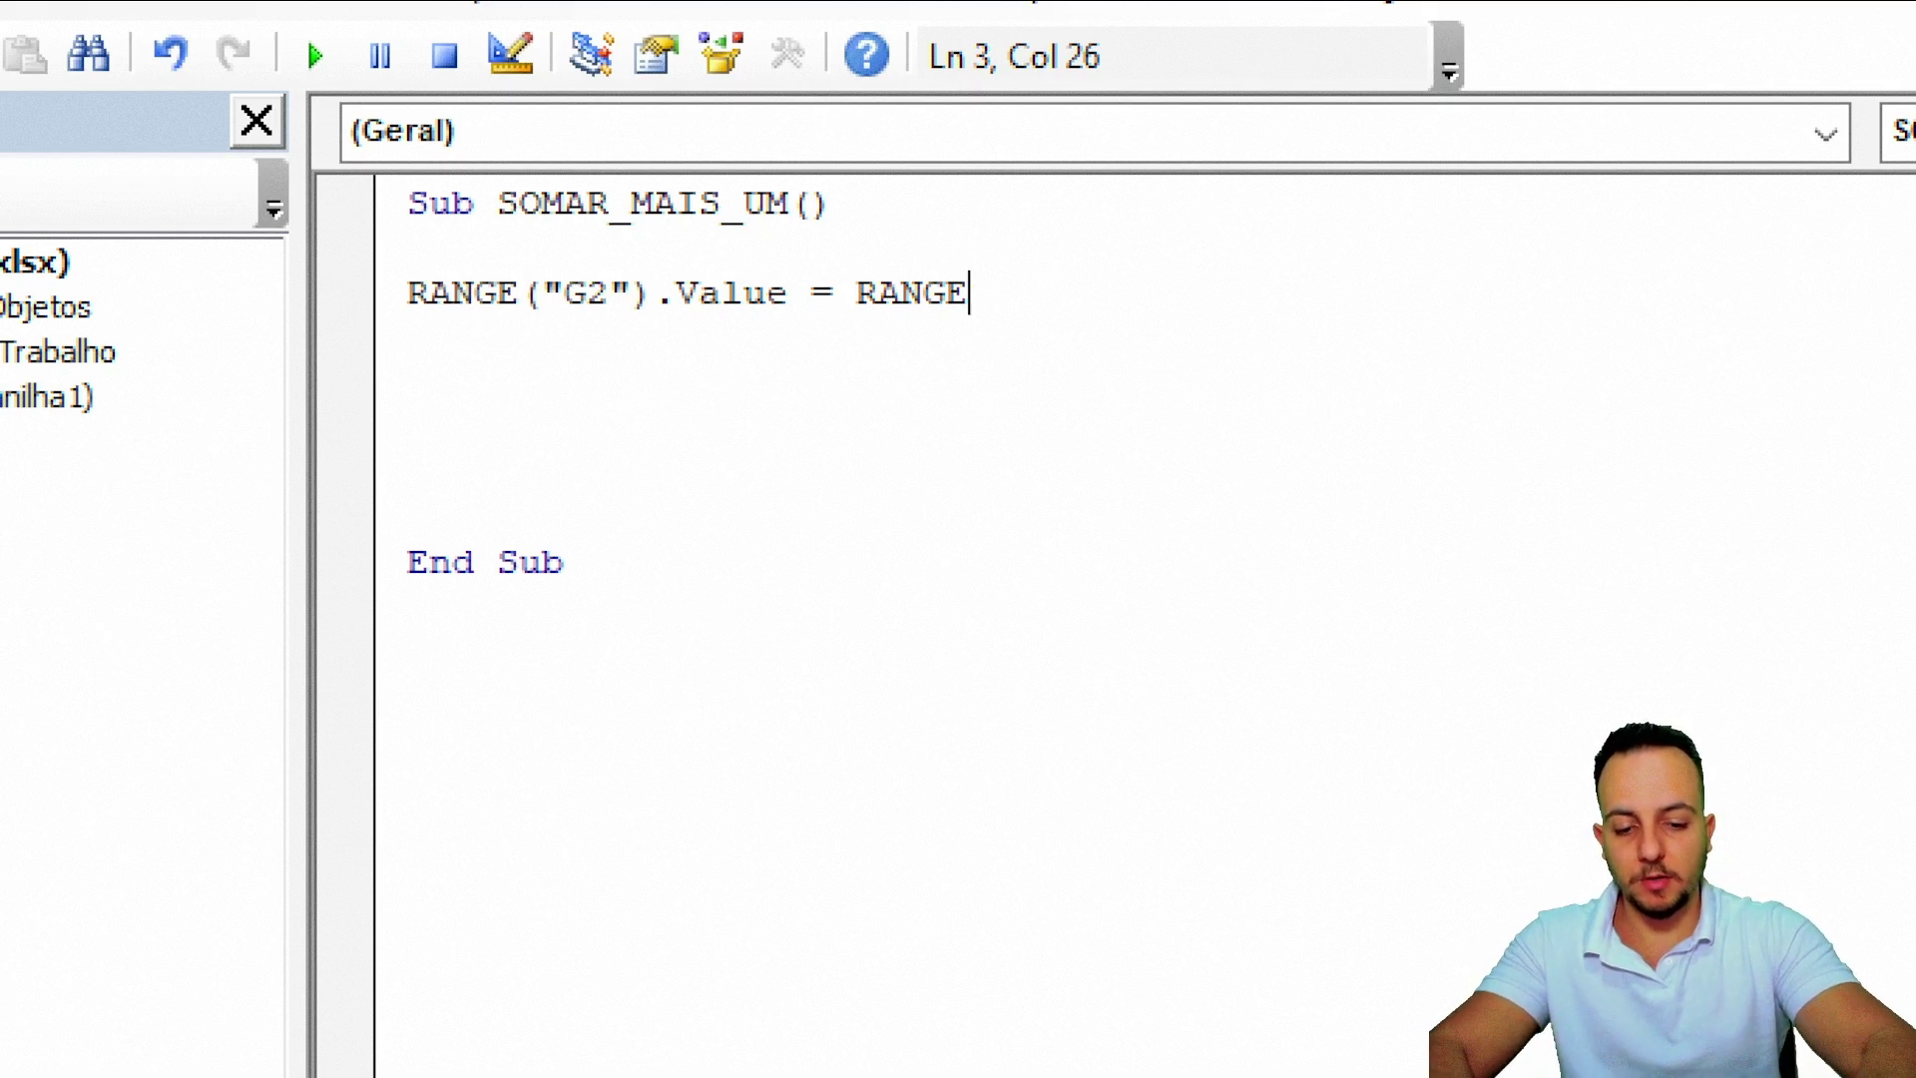
pyautogui.write('("G2')
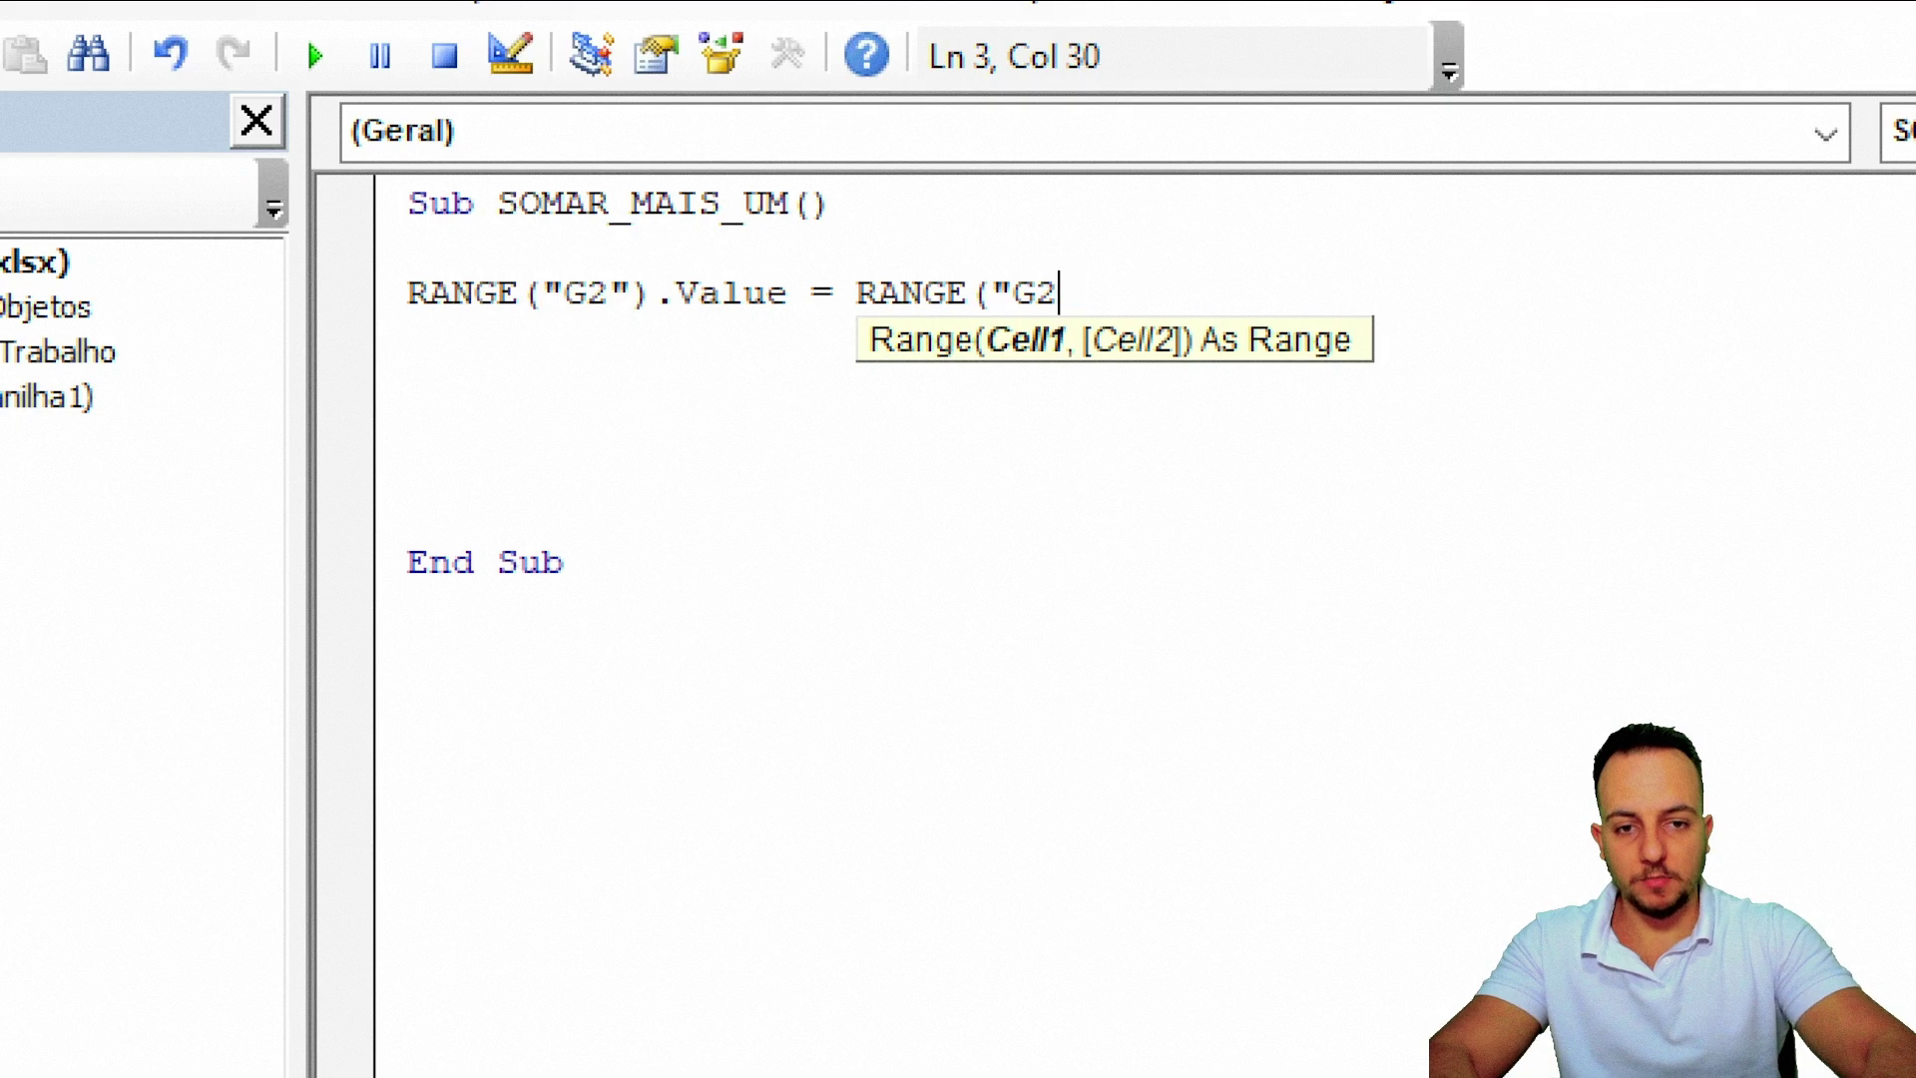
pyautogui.write('")')
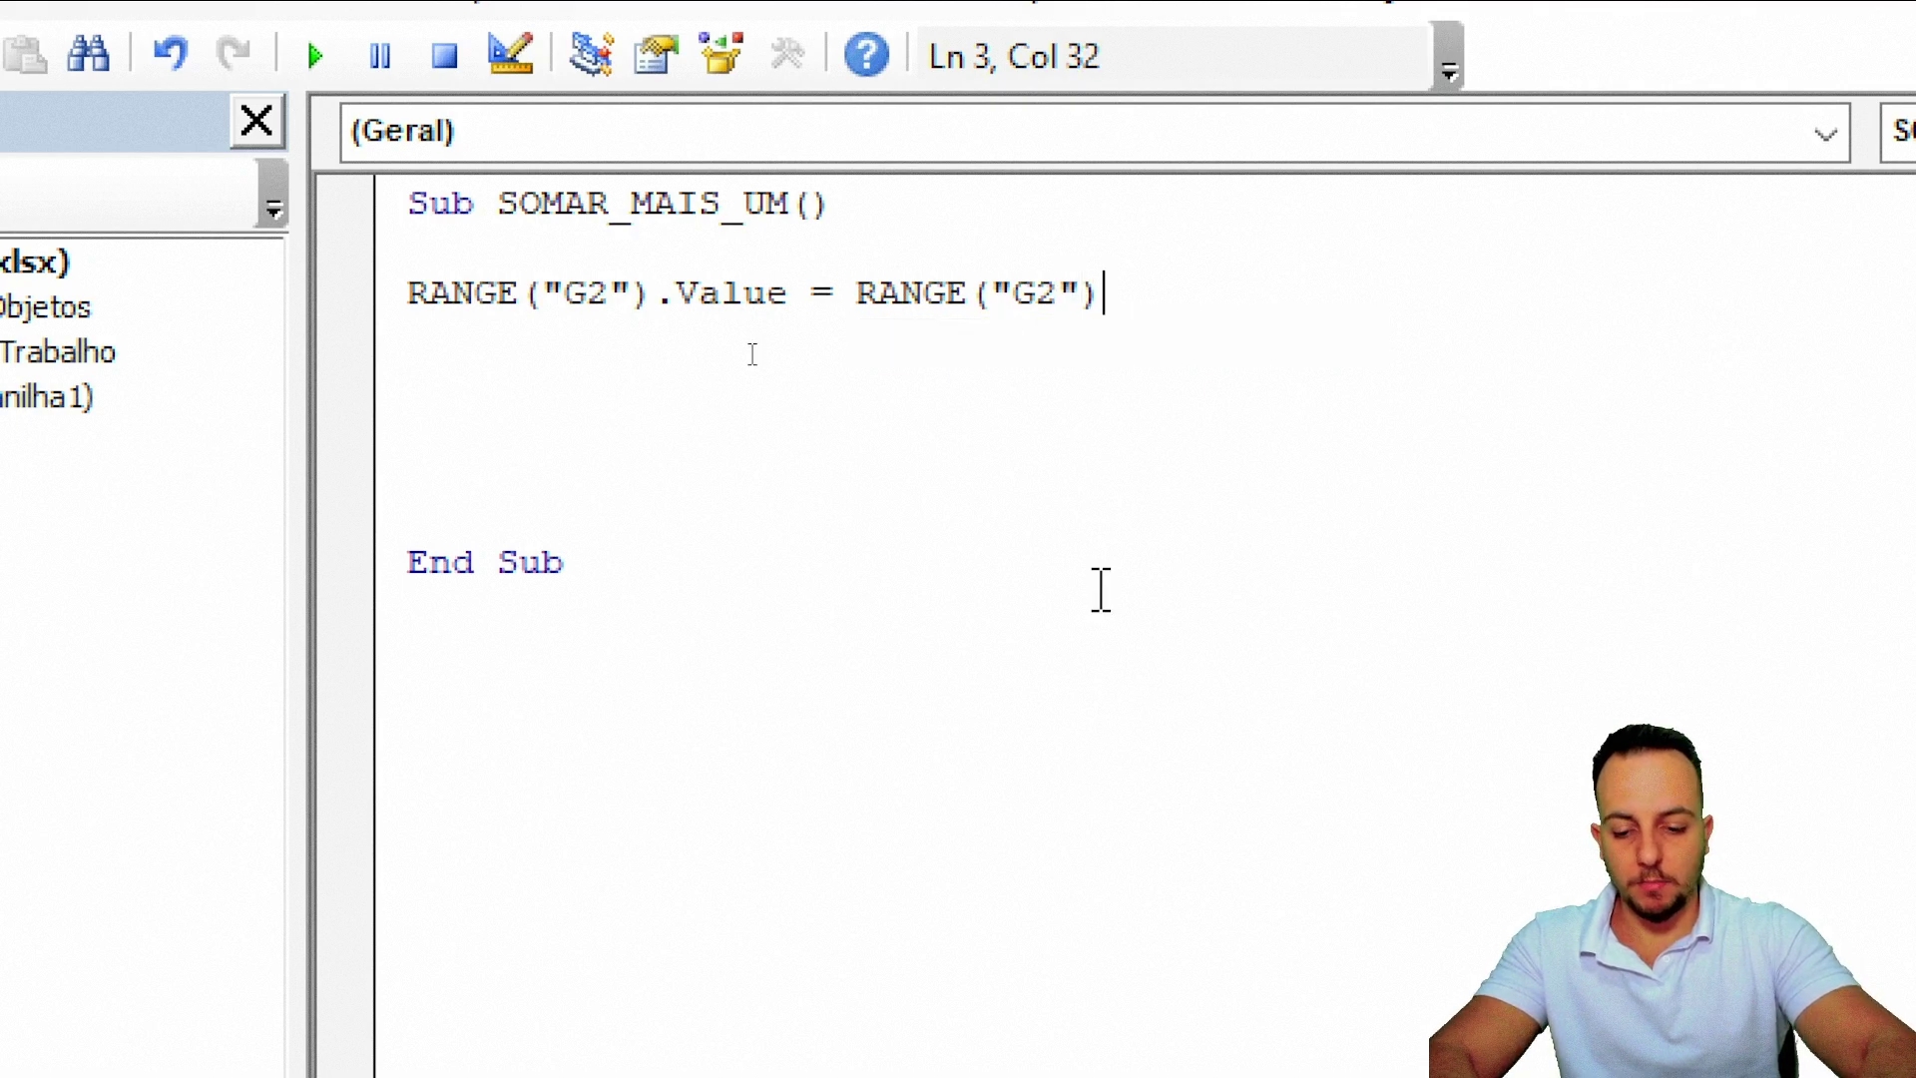
pyautogui.write('.VALUE')
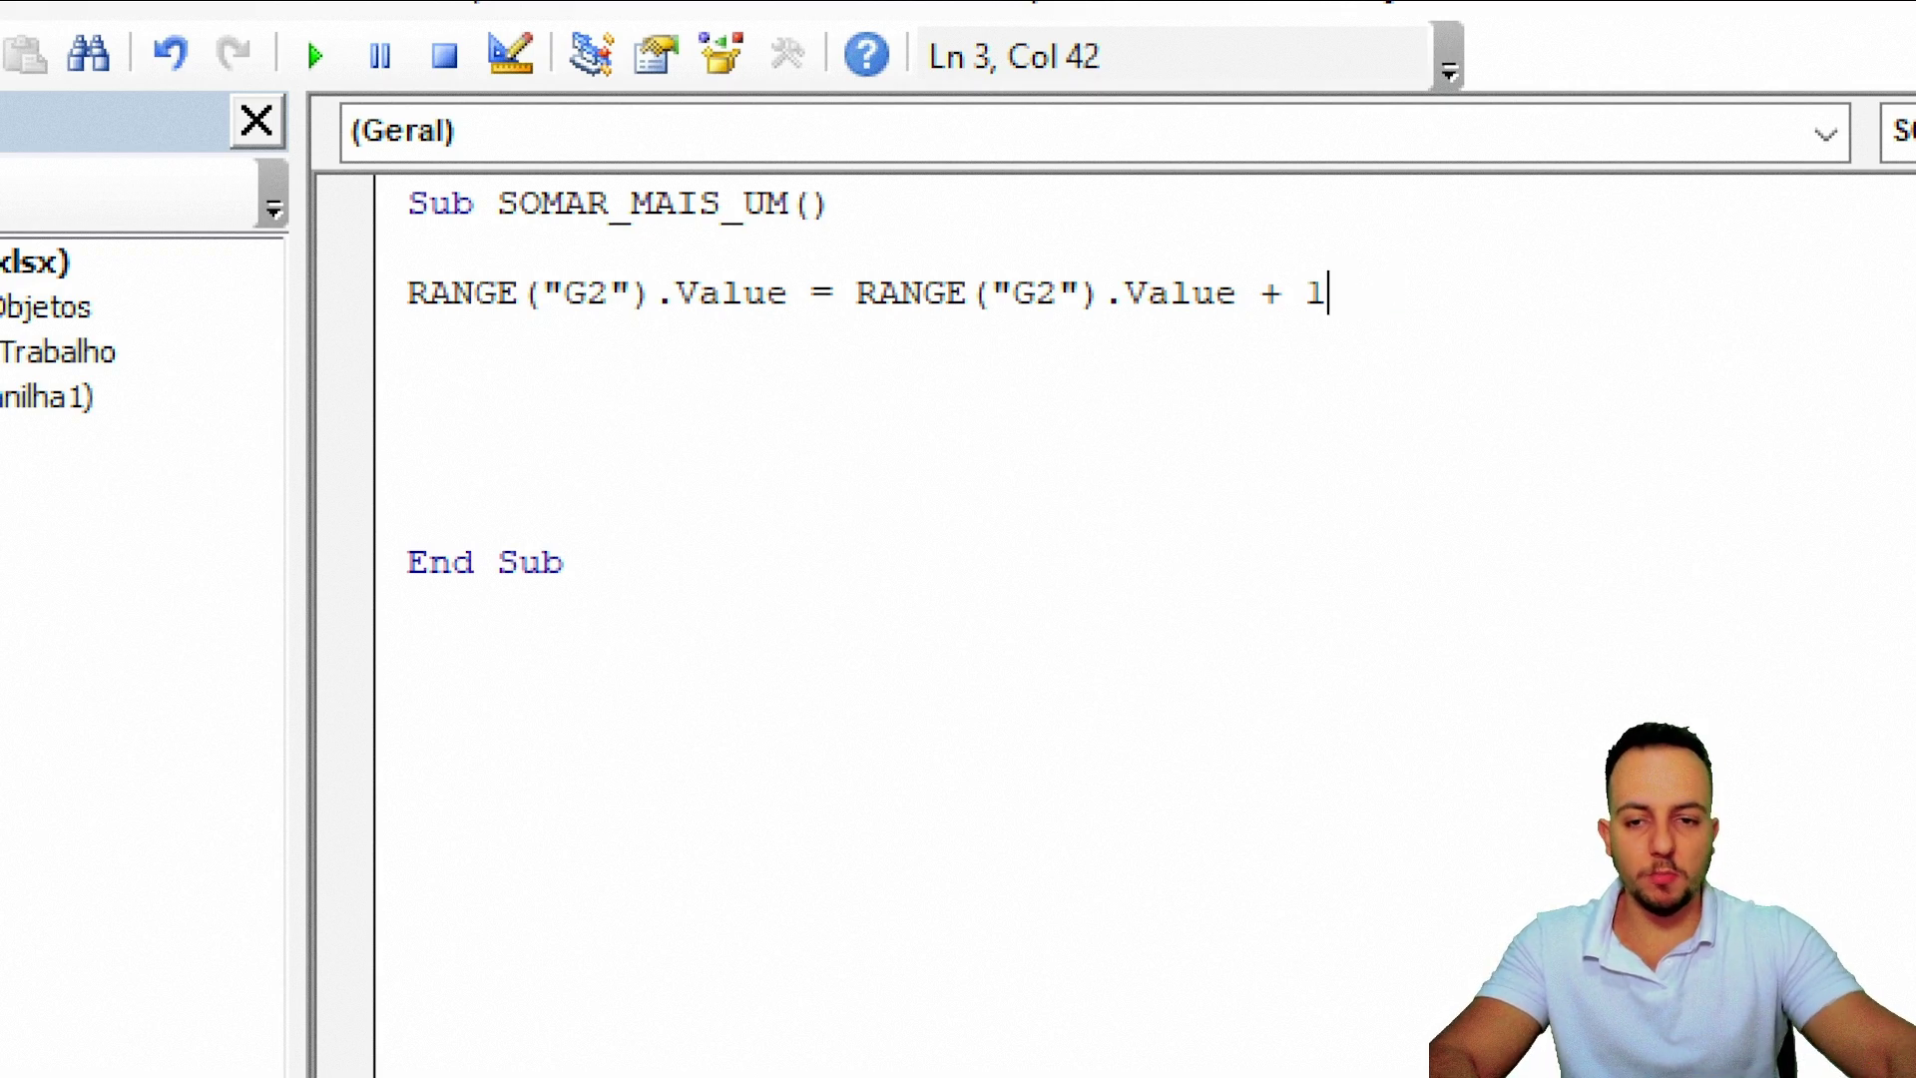
pyautogui.press('Delete')
pyautogui.press('Delete')
pyautogui.press('Delete')
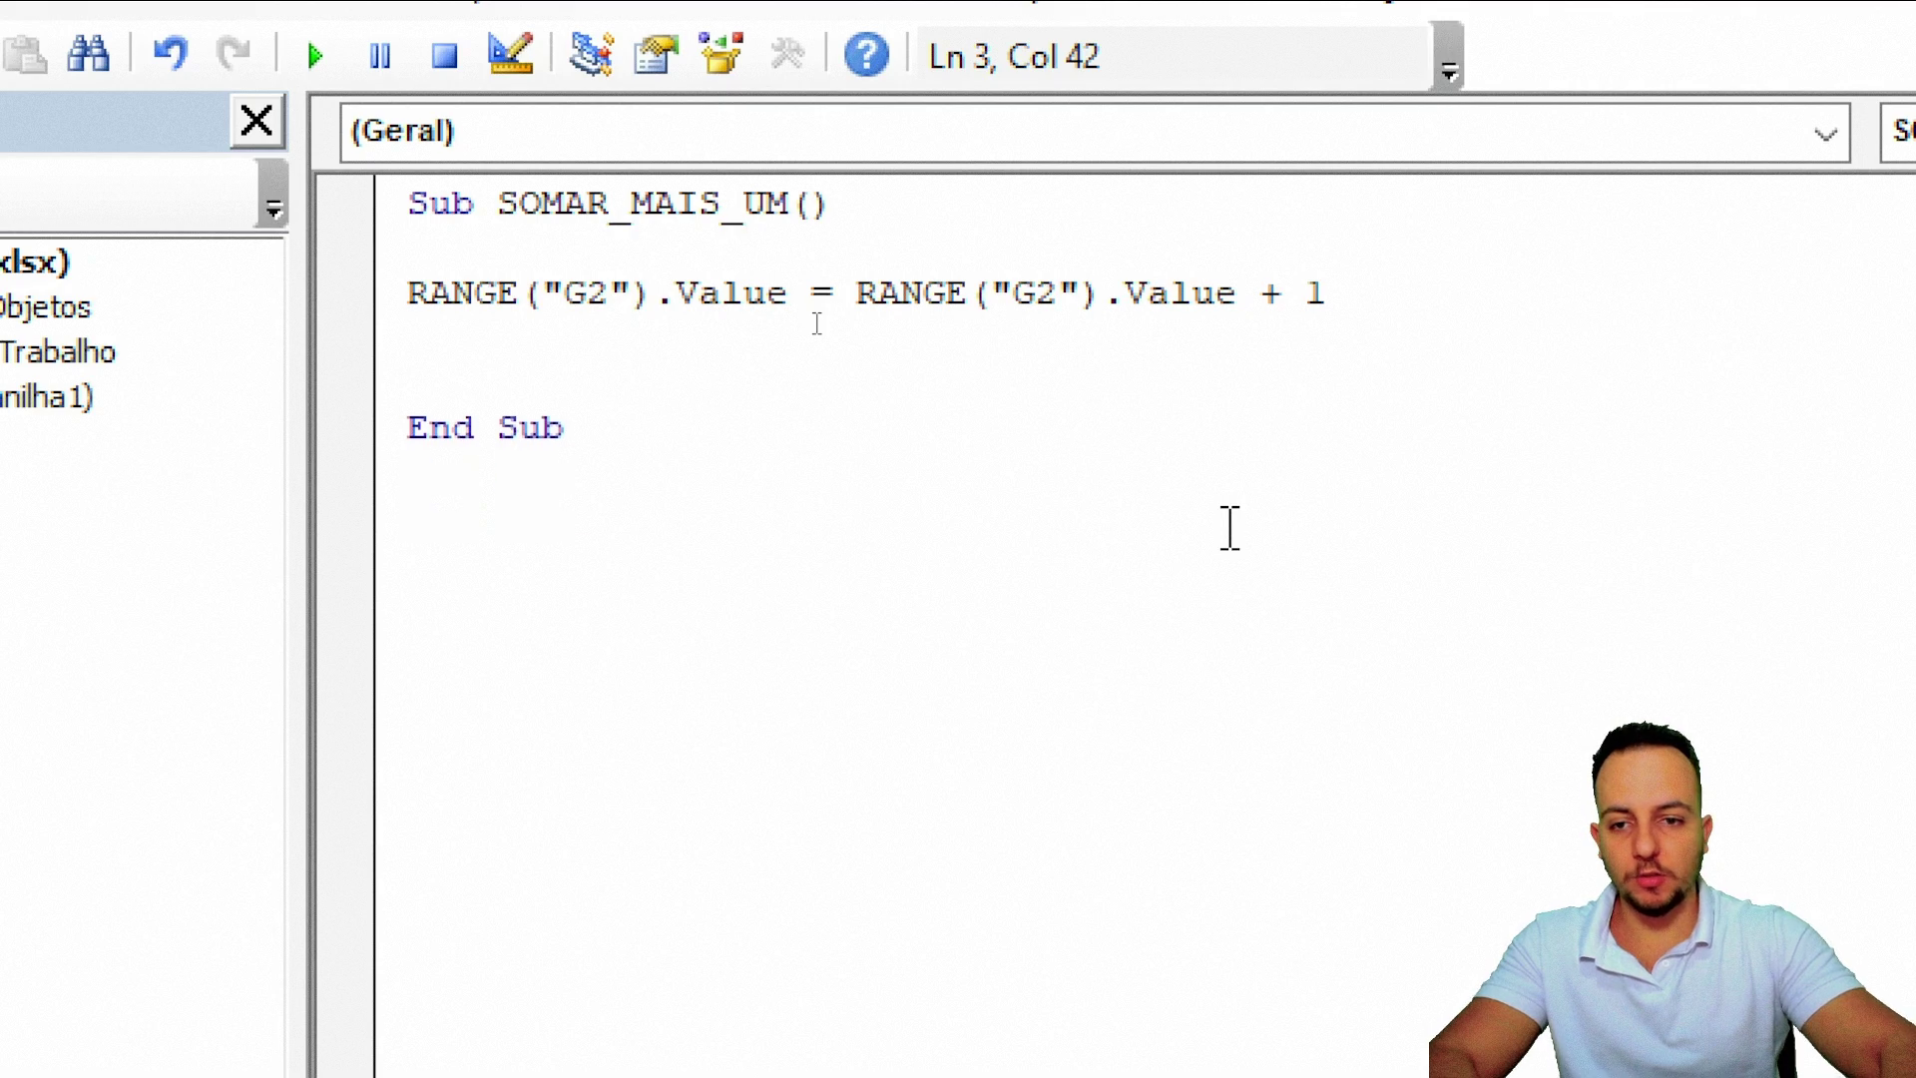
pyautogui.press('Delete')
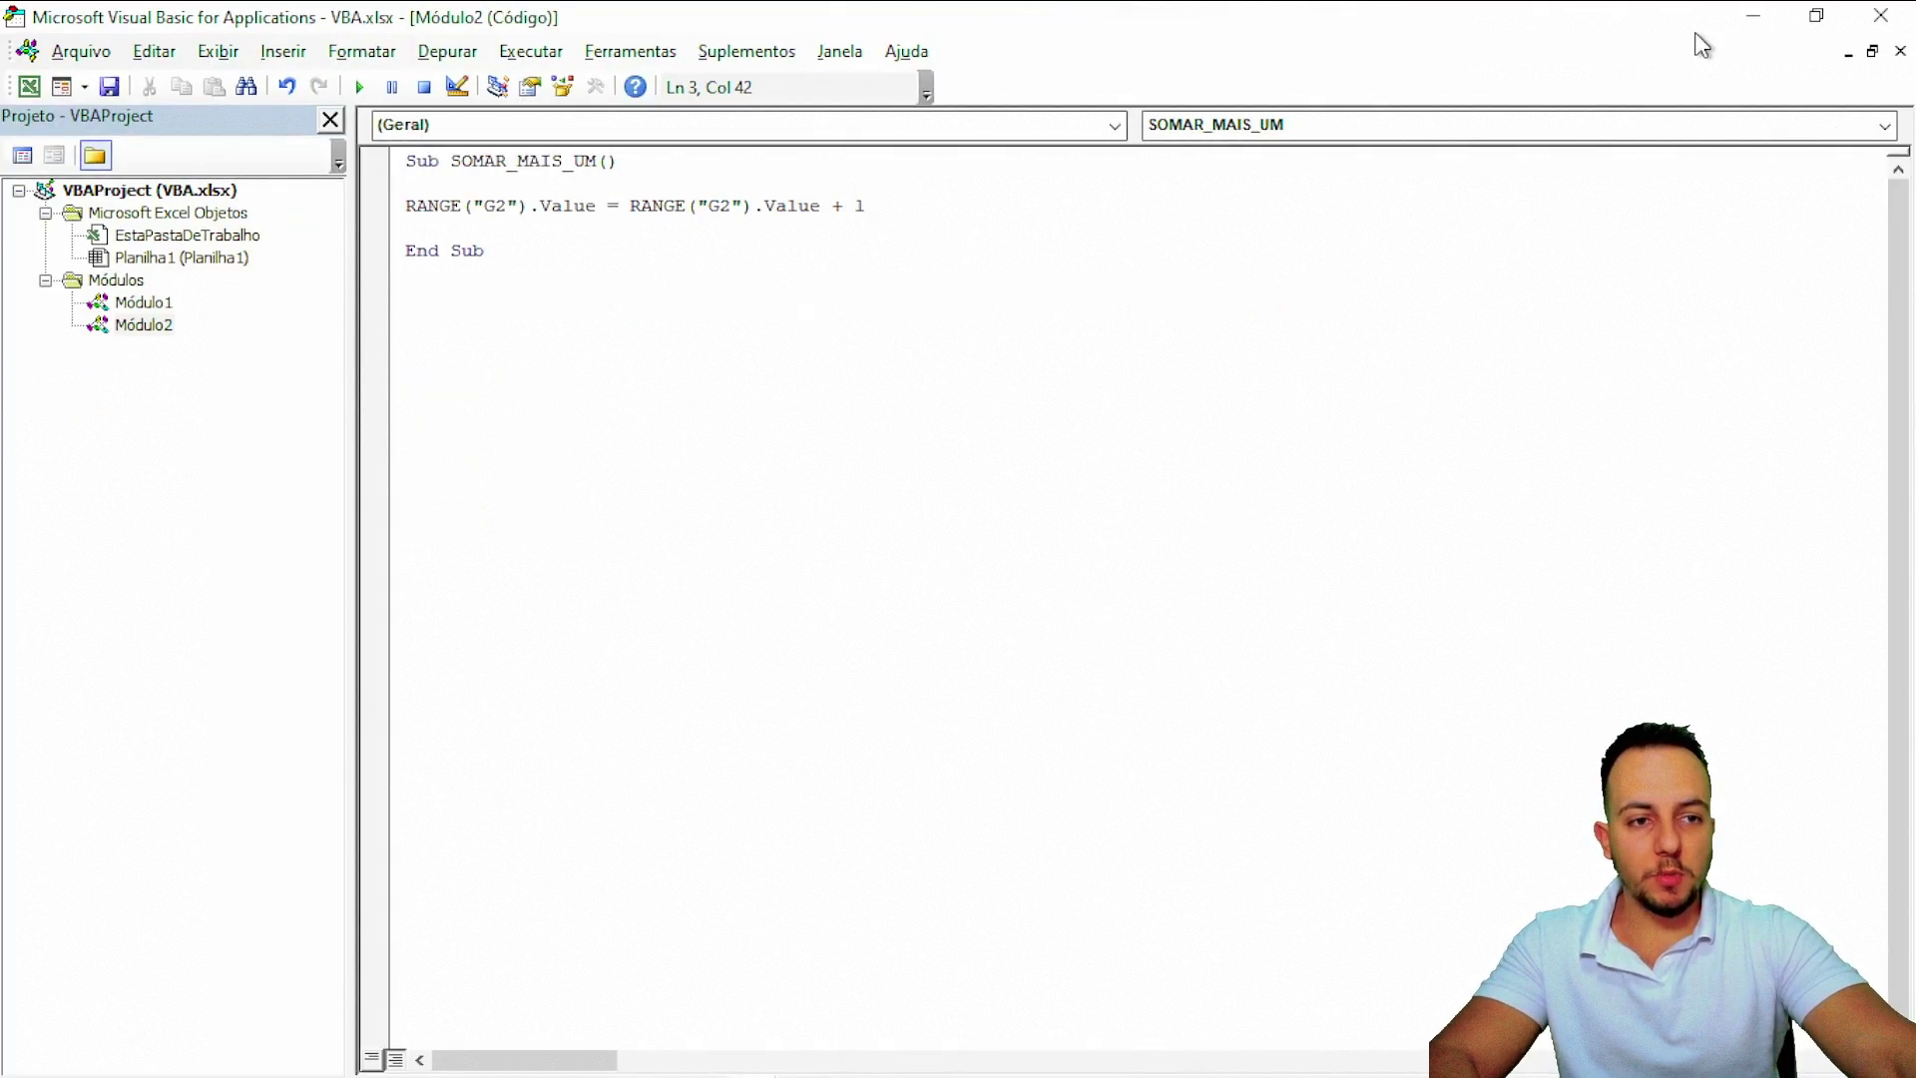
# - Back in Excel, run SOMAR_MAIS_UM from the Macros list so G2 shows 1
pyautogui.click(1742, 30)
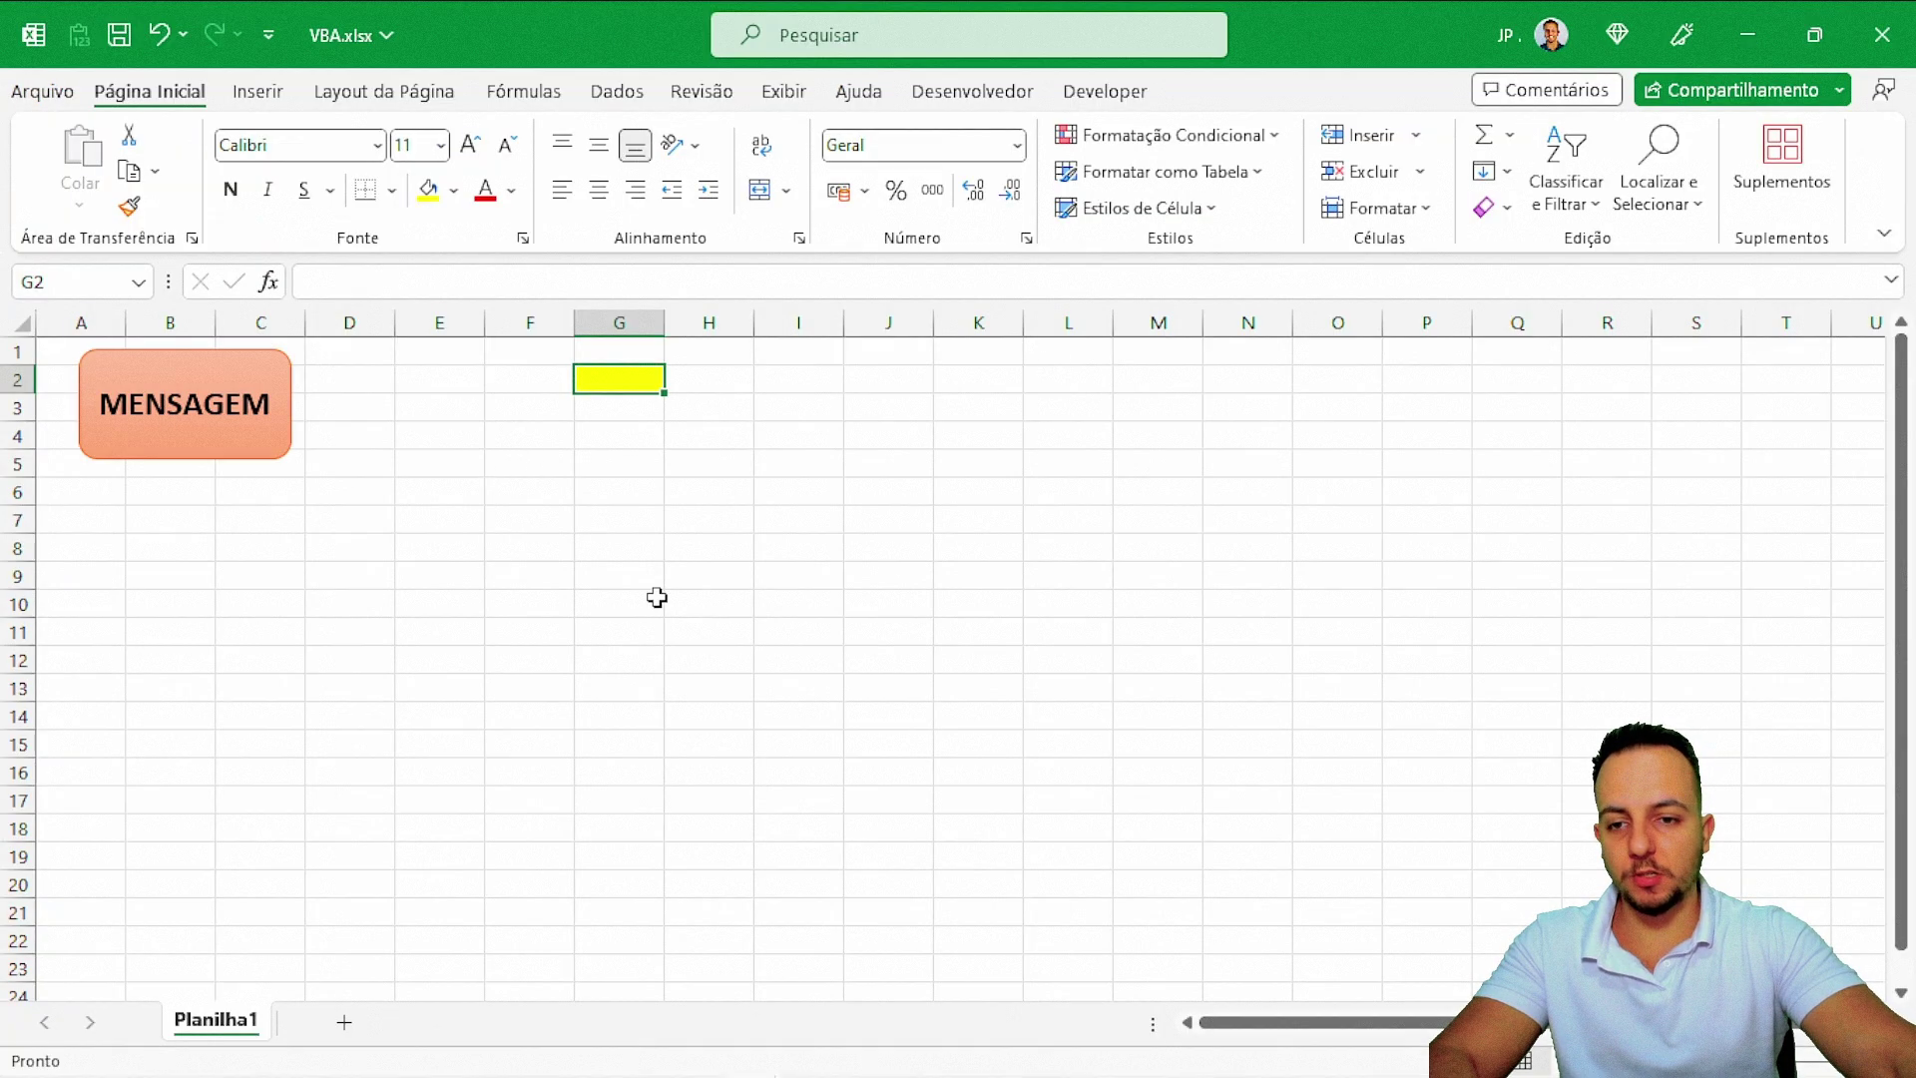
pyautogui.click(452, 655)
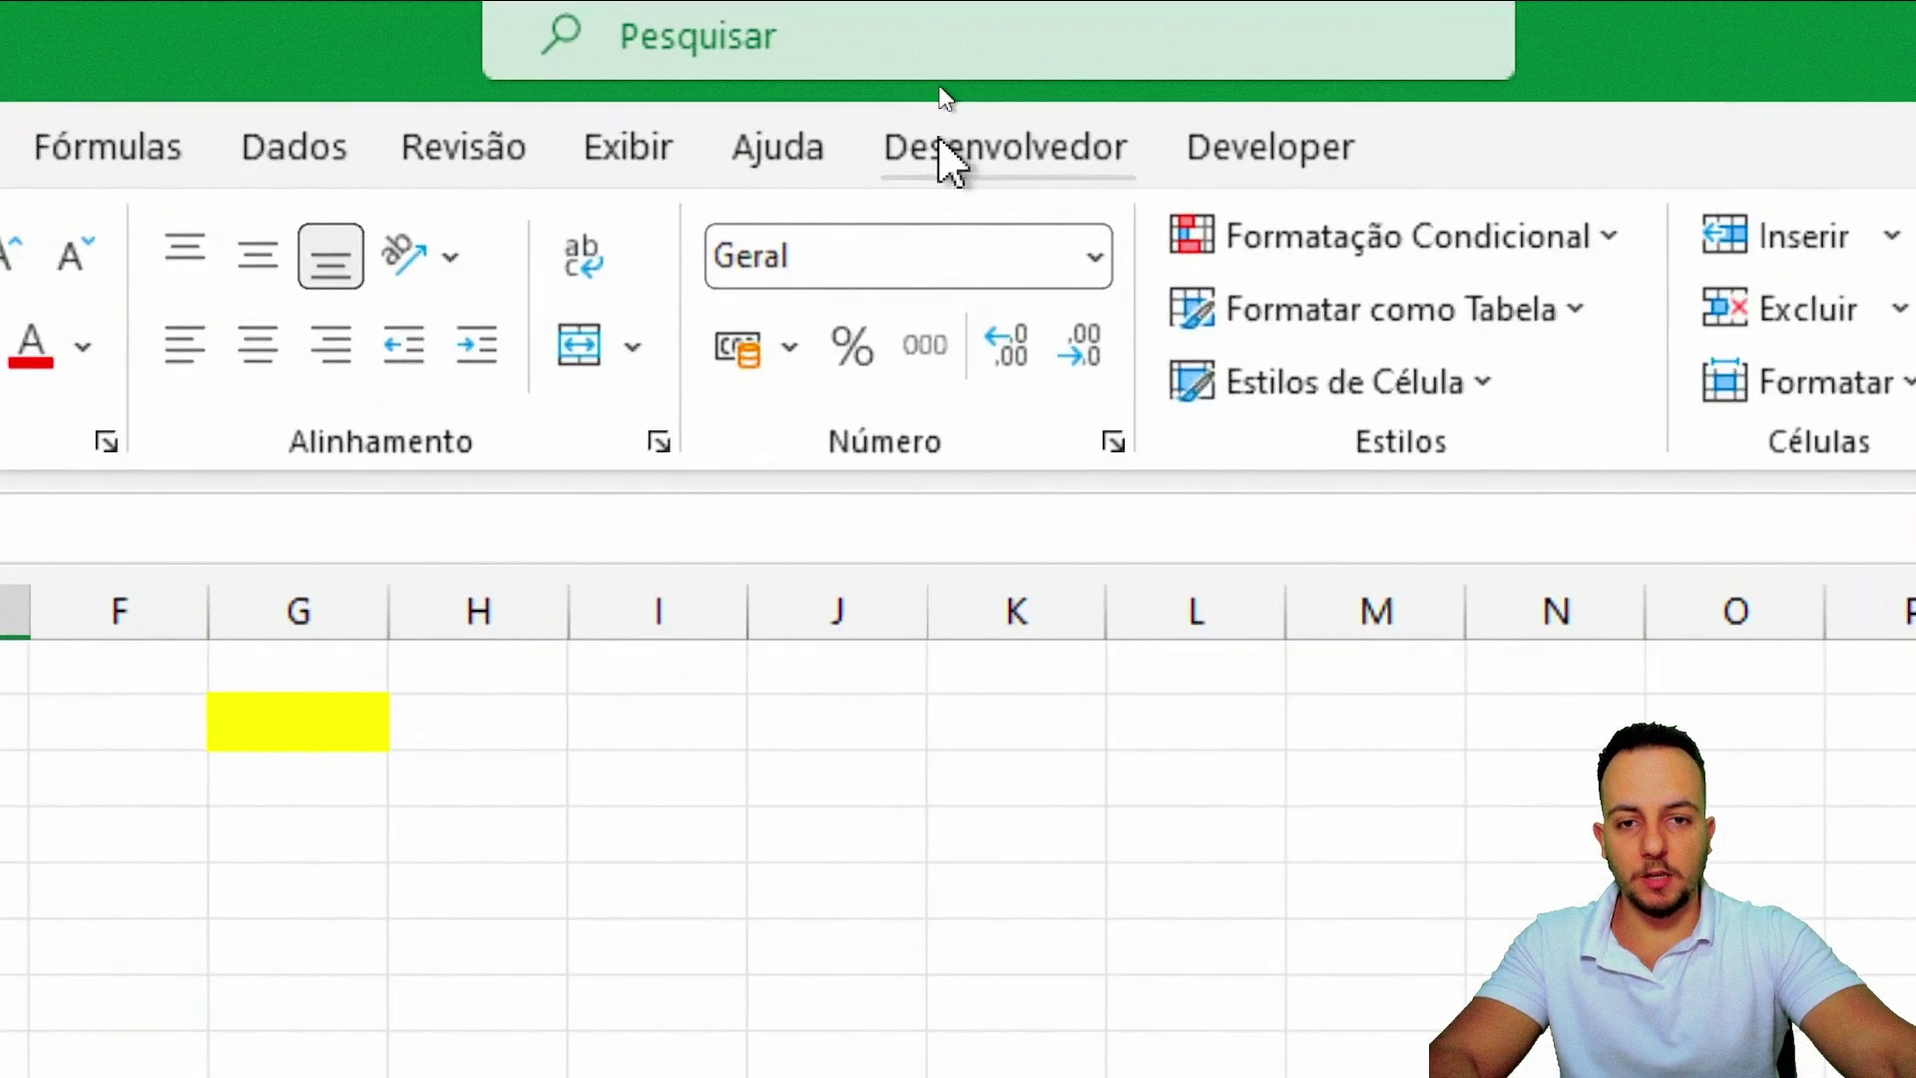
pyautogui.click(944, 93)
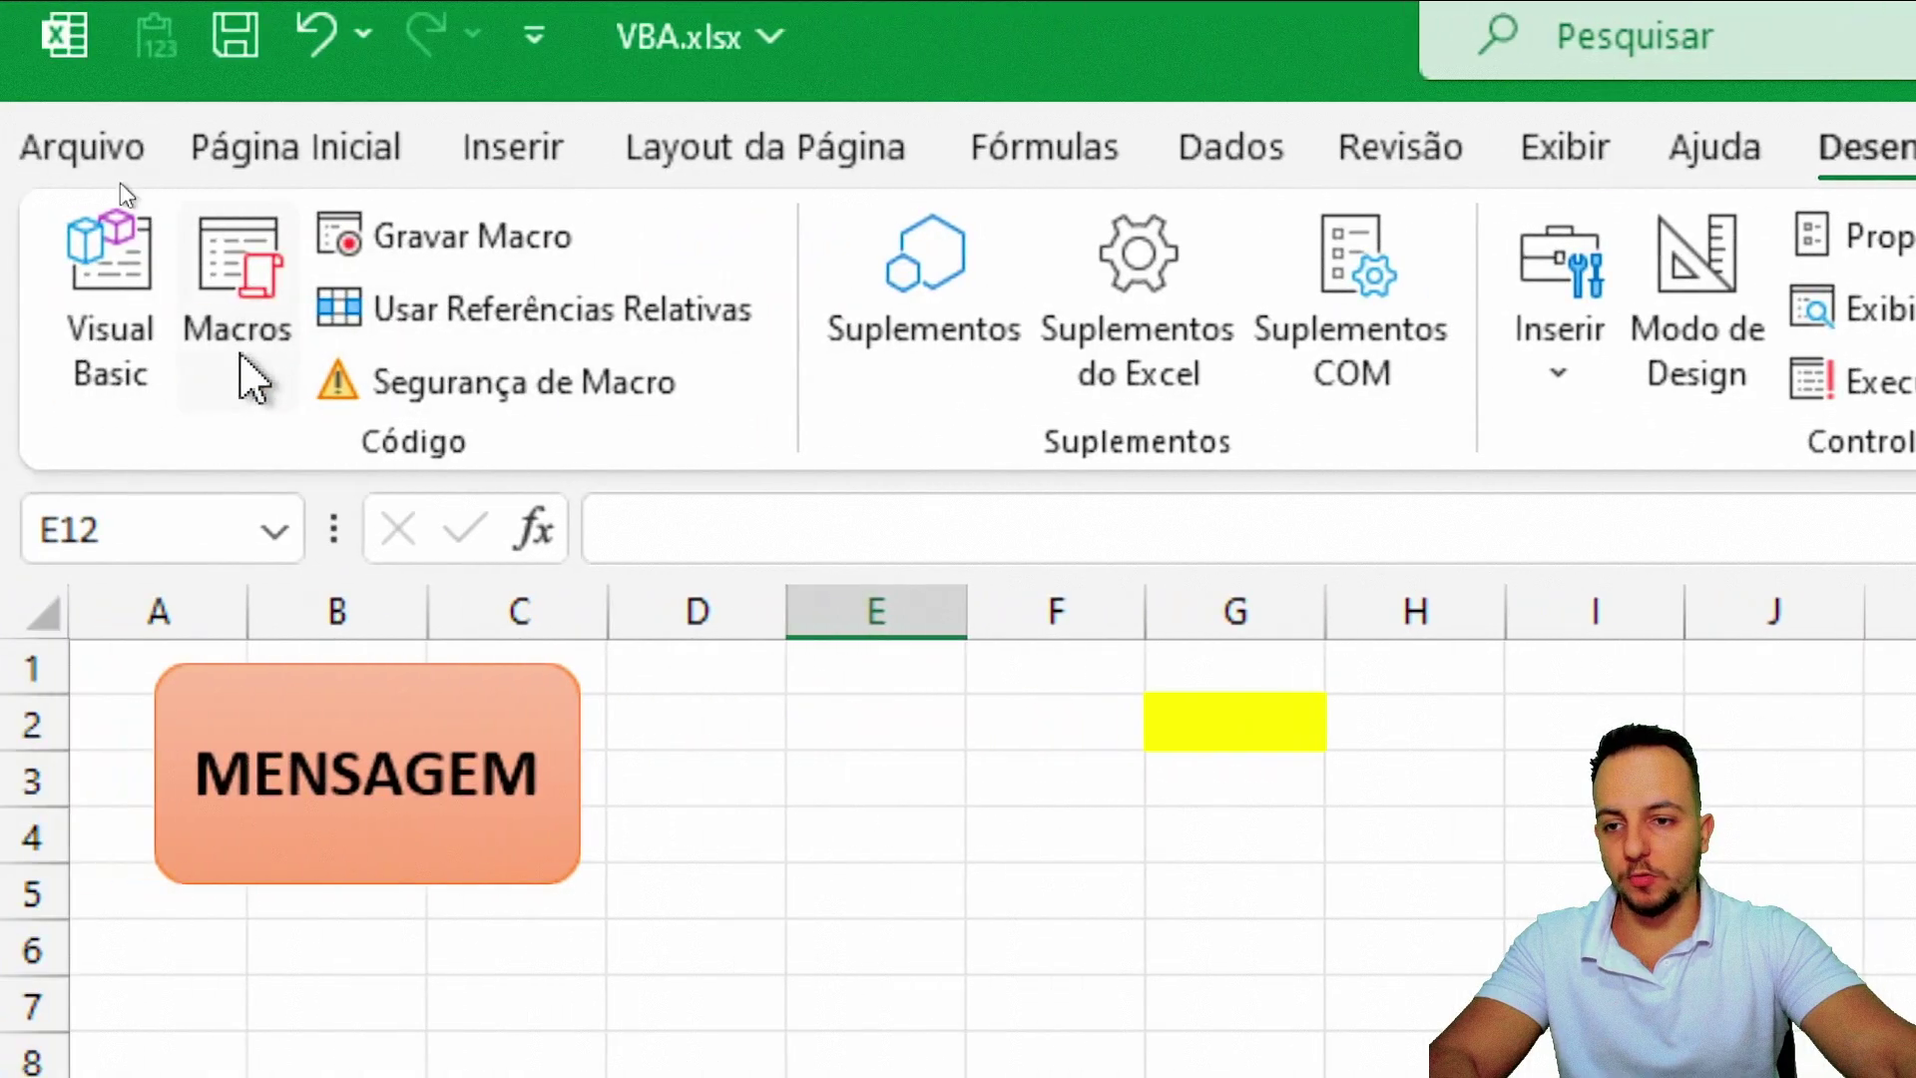
pyautogui.click(240, 300)
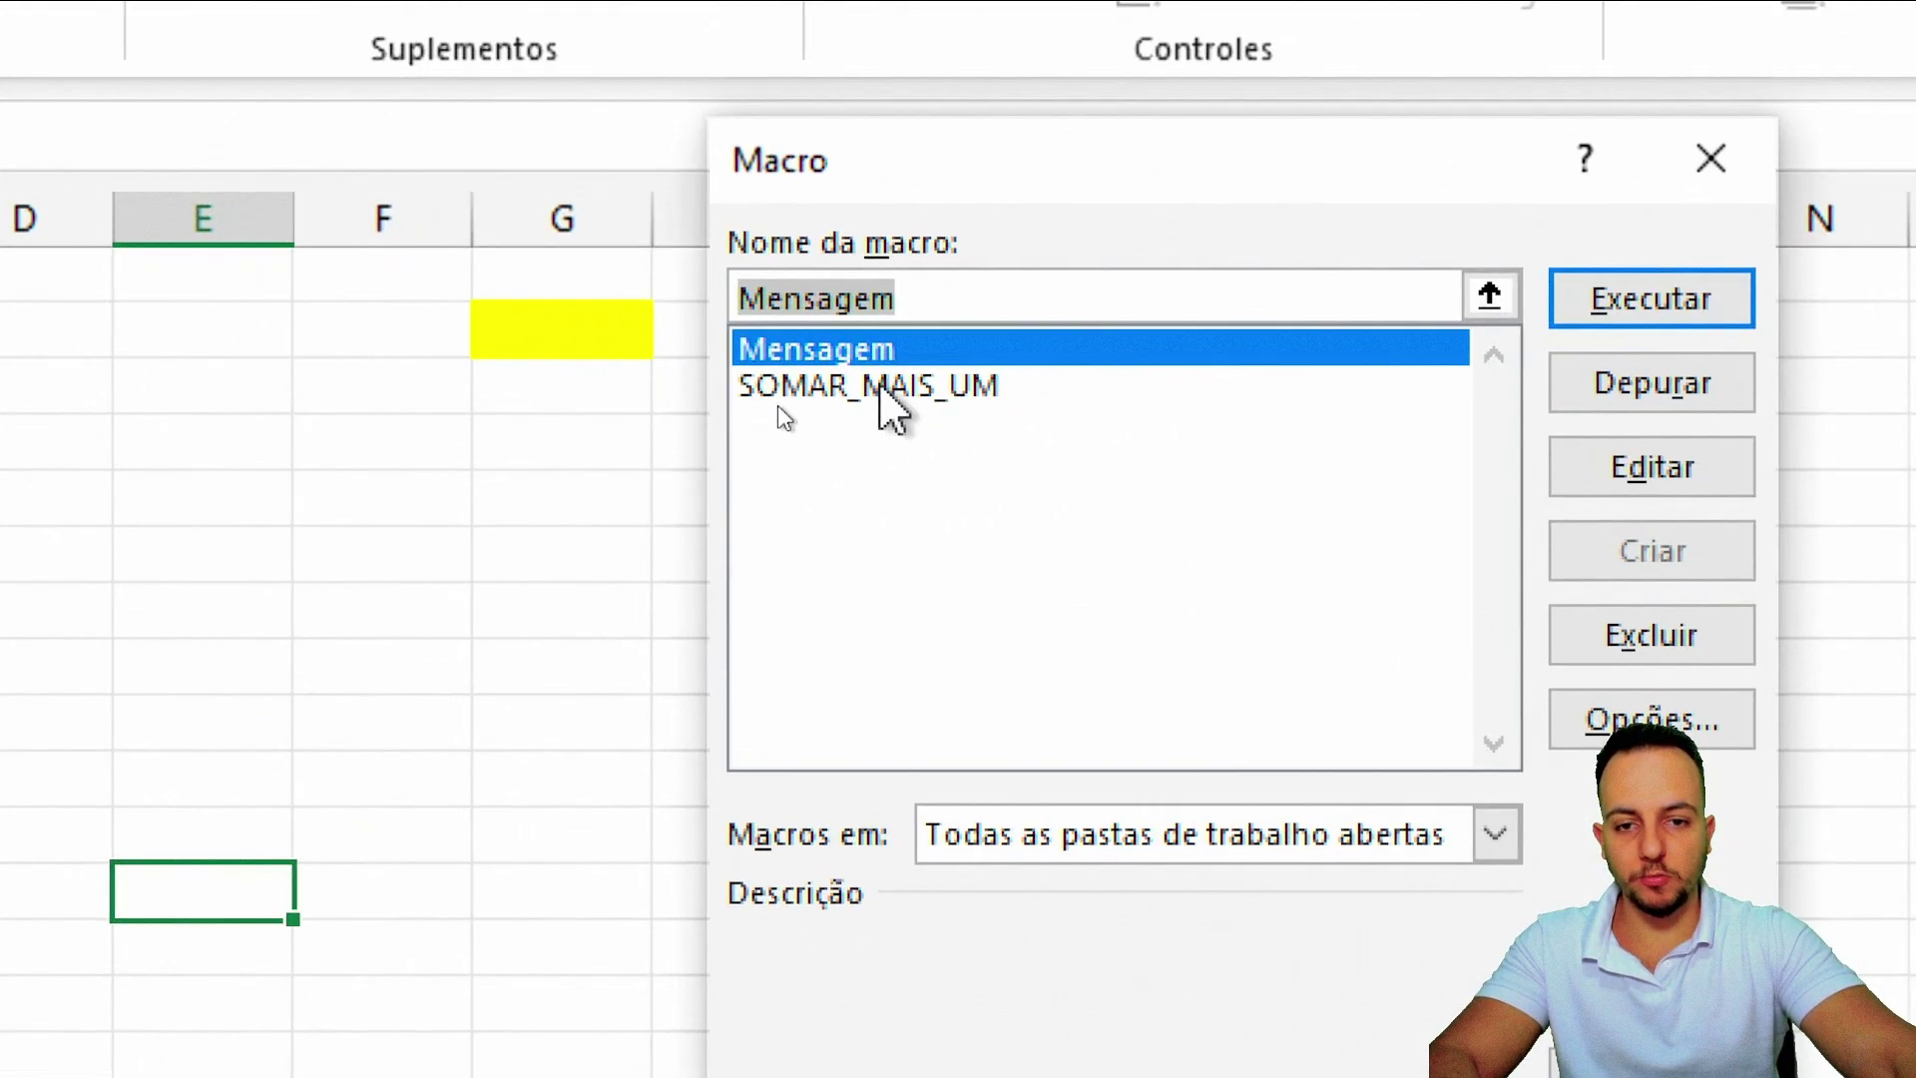
pyautogui.click(776, 405)
pyautogui.click(1597, 301)
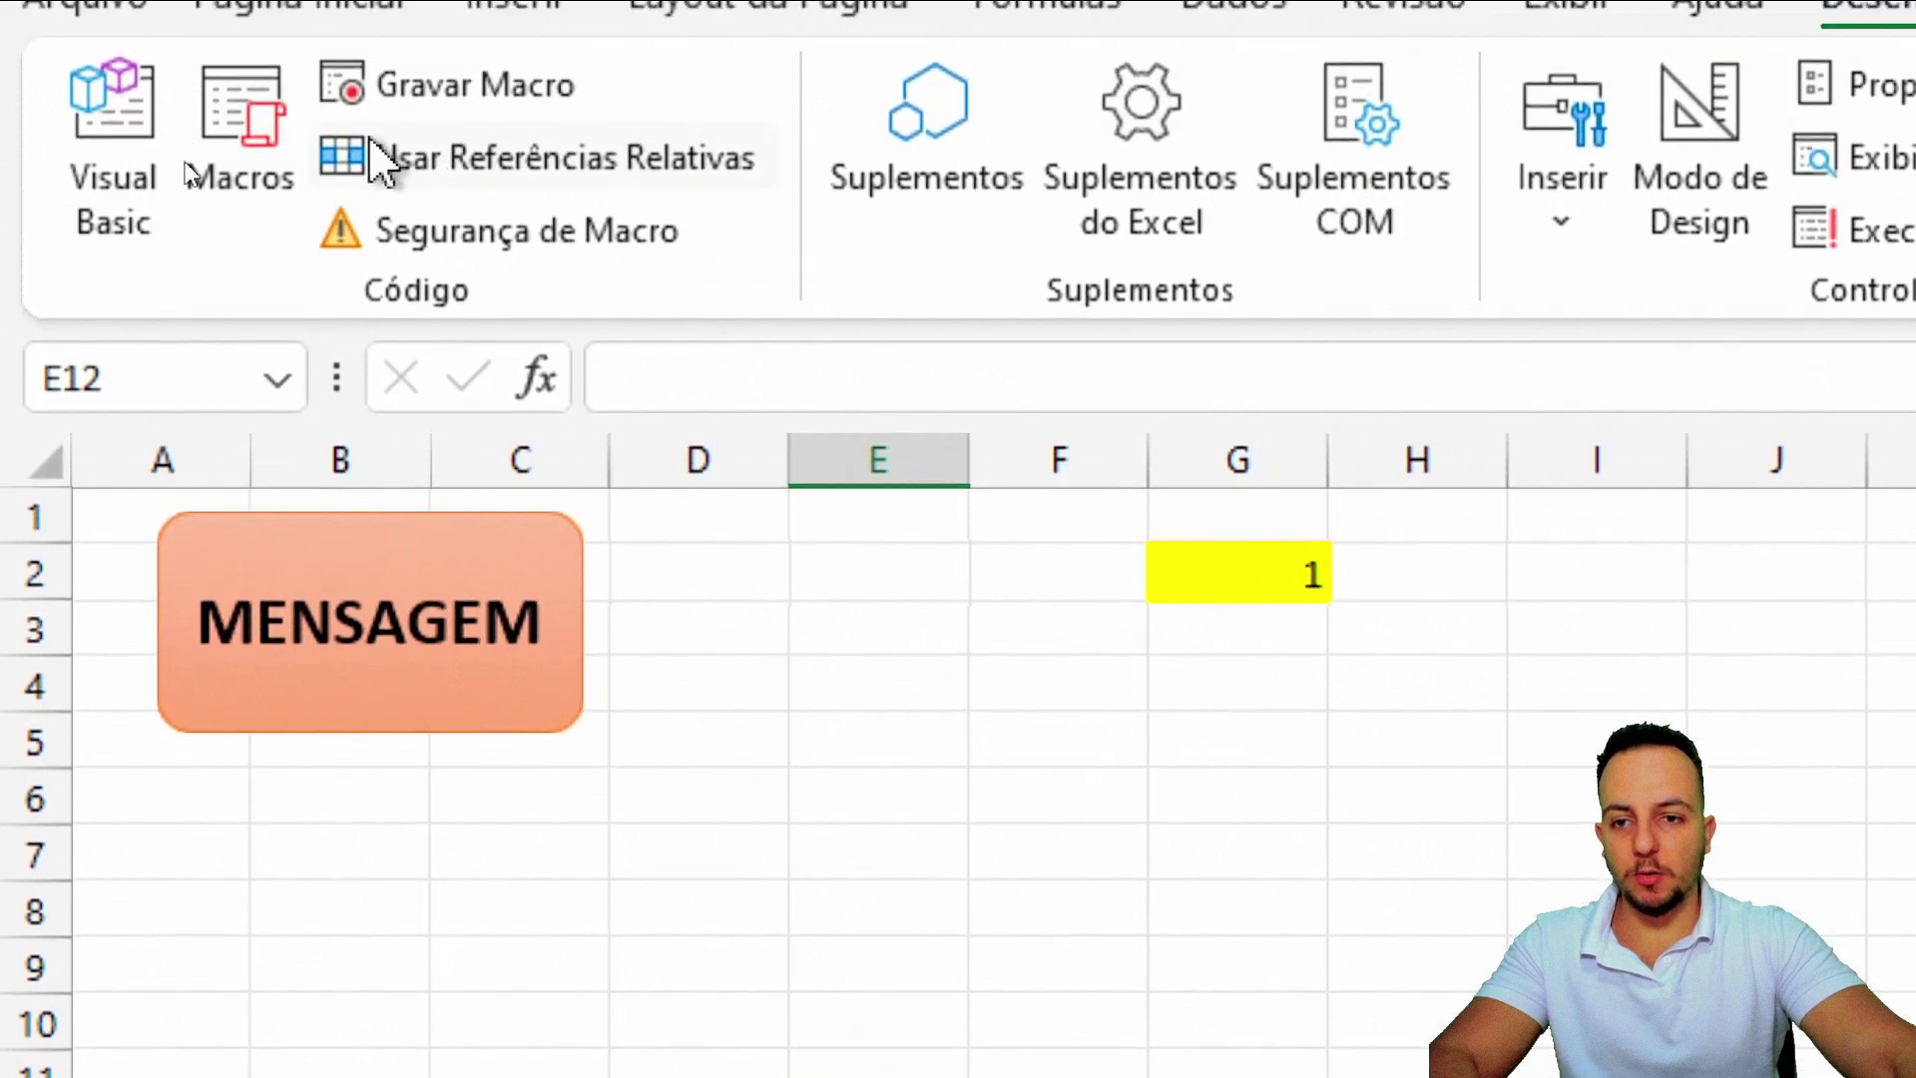
pyautogui.click(549, 25)
# - Place a copy of the MENSAGEM button below it, over rows 6–9
pyautogui.click(768, 225)
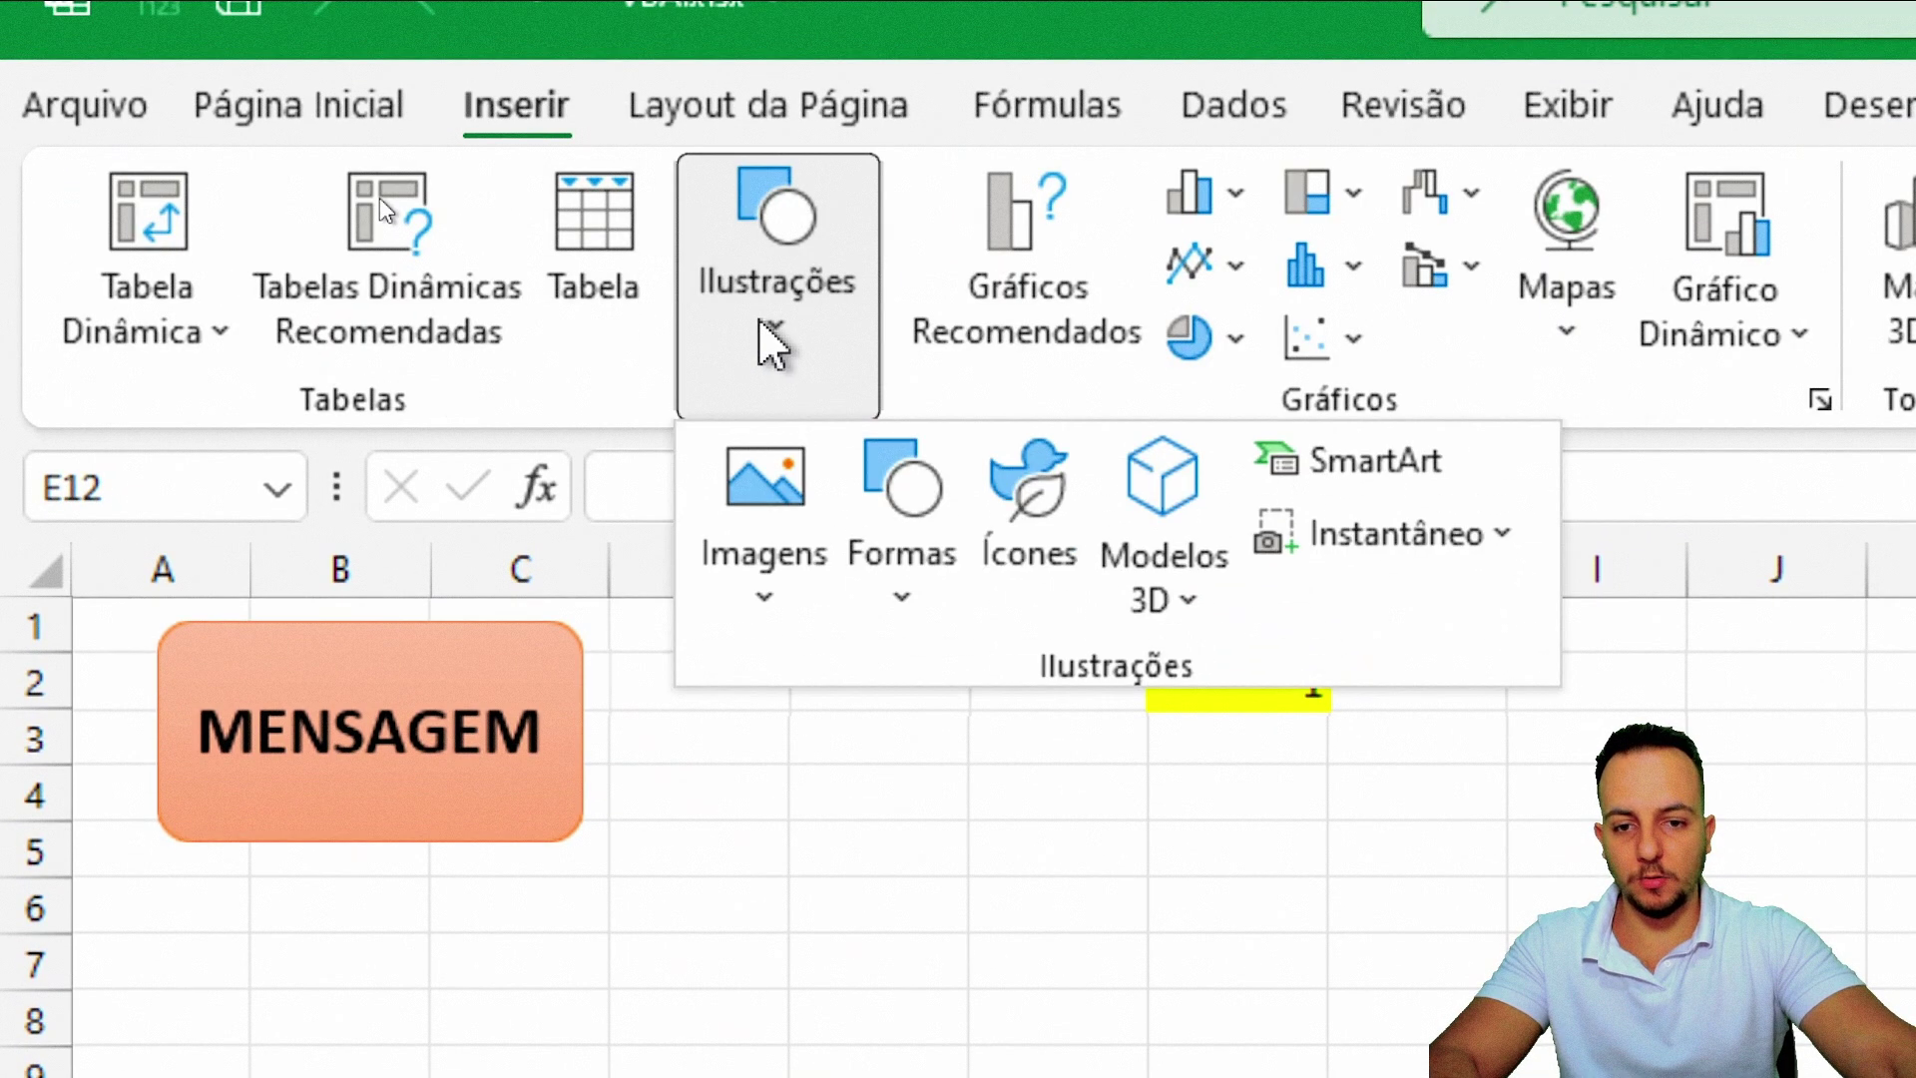
pyautogui.click(762, 884)
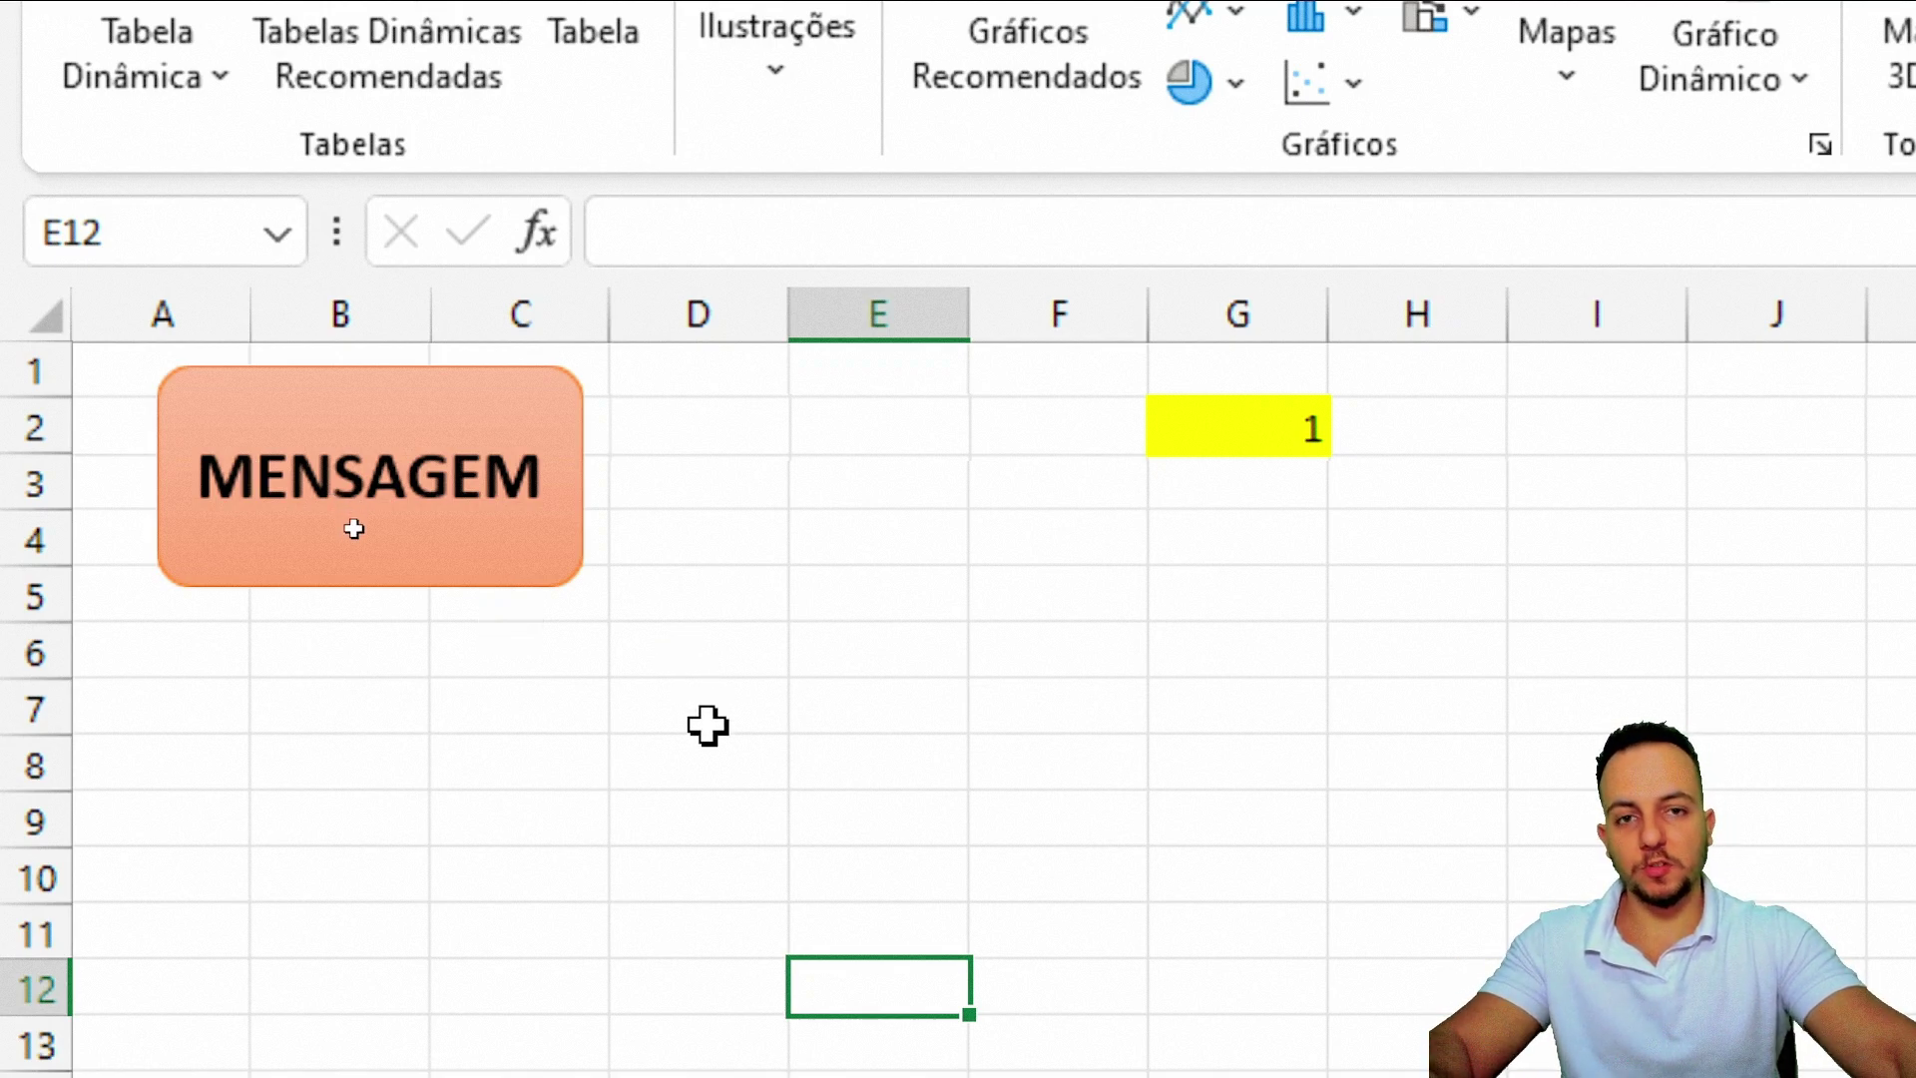
pyautogui.keyDown('ctrl'); pyautogui.click(556, 548); pyautogui.keyUp('ctrl')
pyautogui.moveTo(538, 569); pyautogui.dragTo(556, 806)
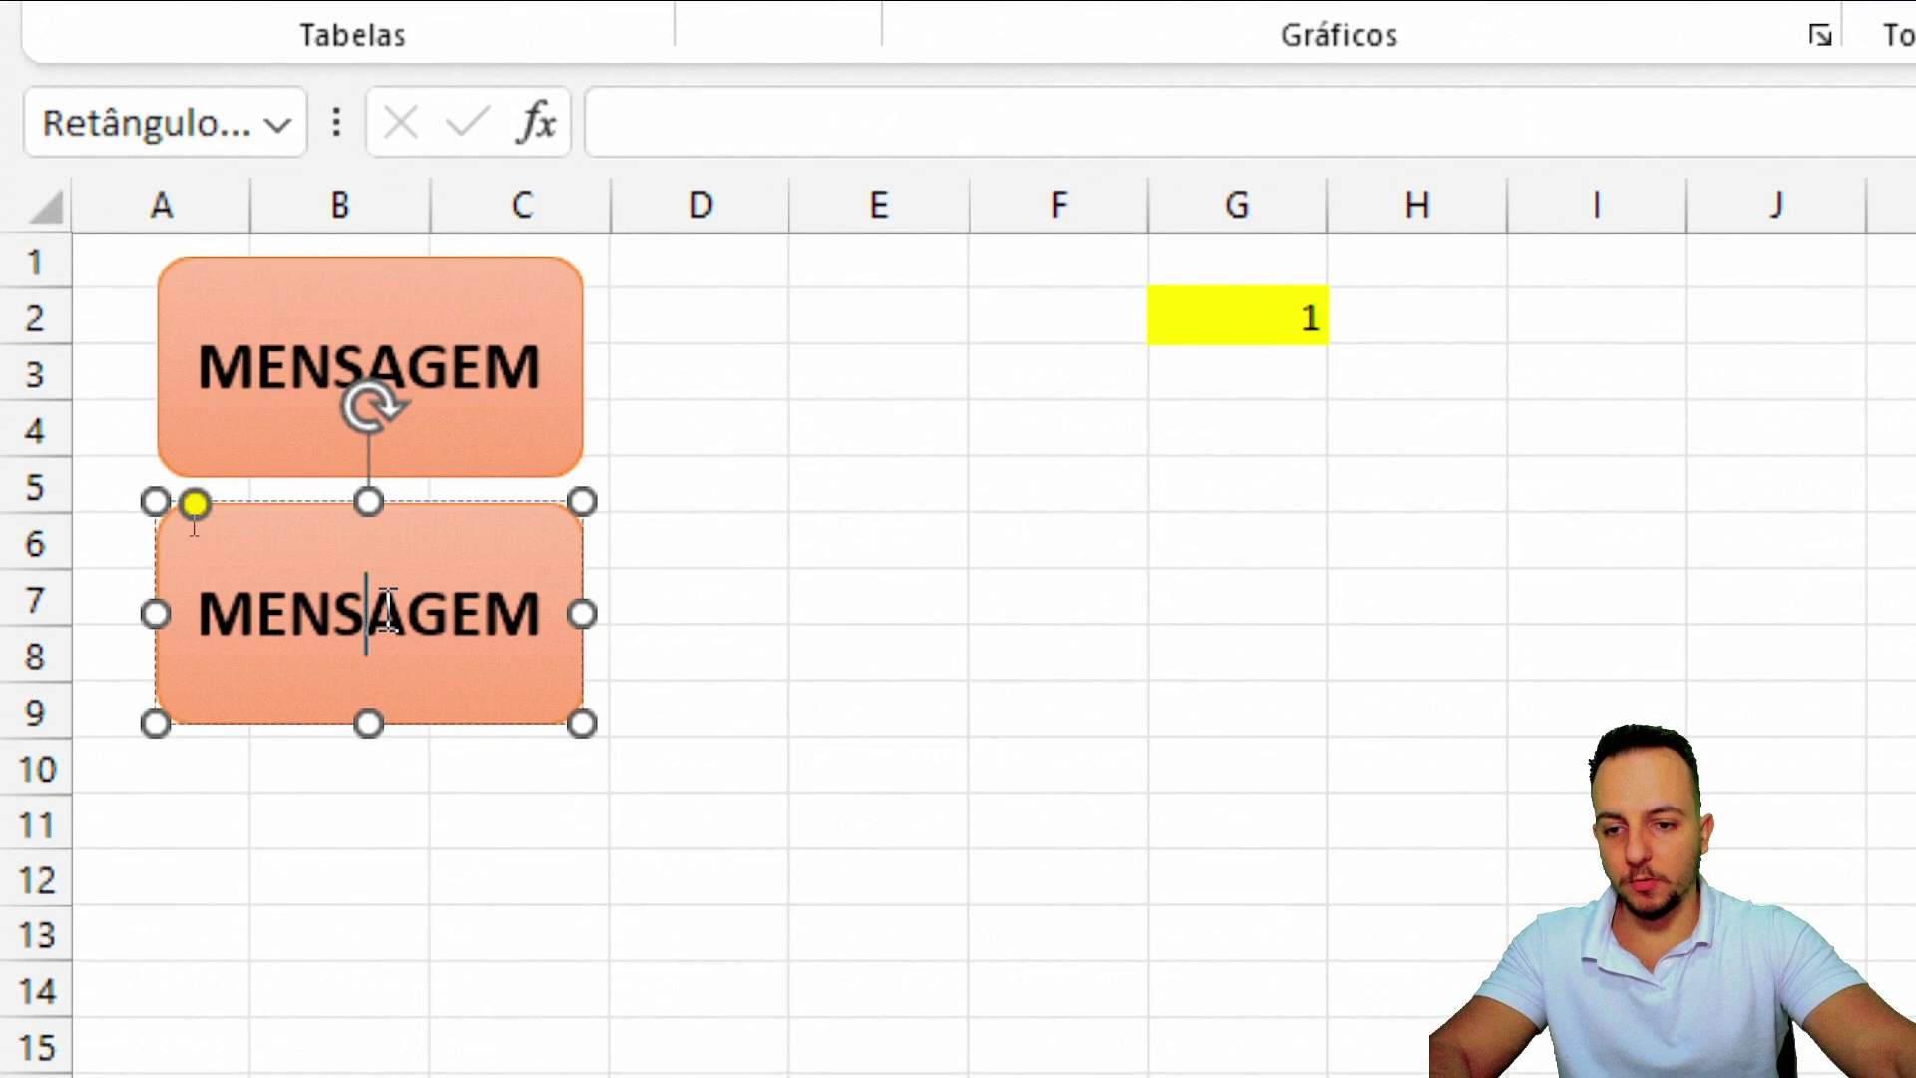
# - Relabel the copy SOMAR MAIS UM and select that text for font formatting
pyautogui.doubleClick(385, 613)
pyautogui.write('SOMAR M')
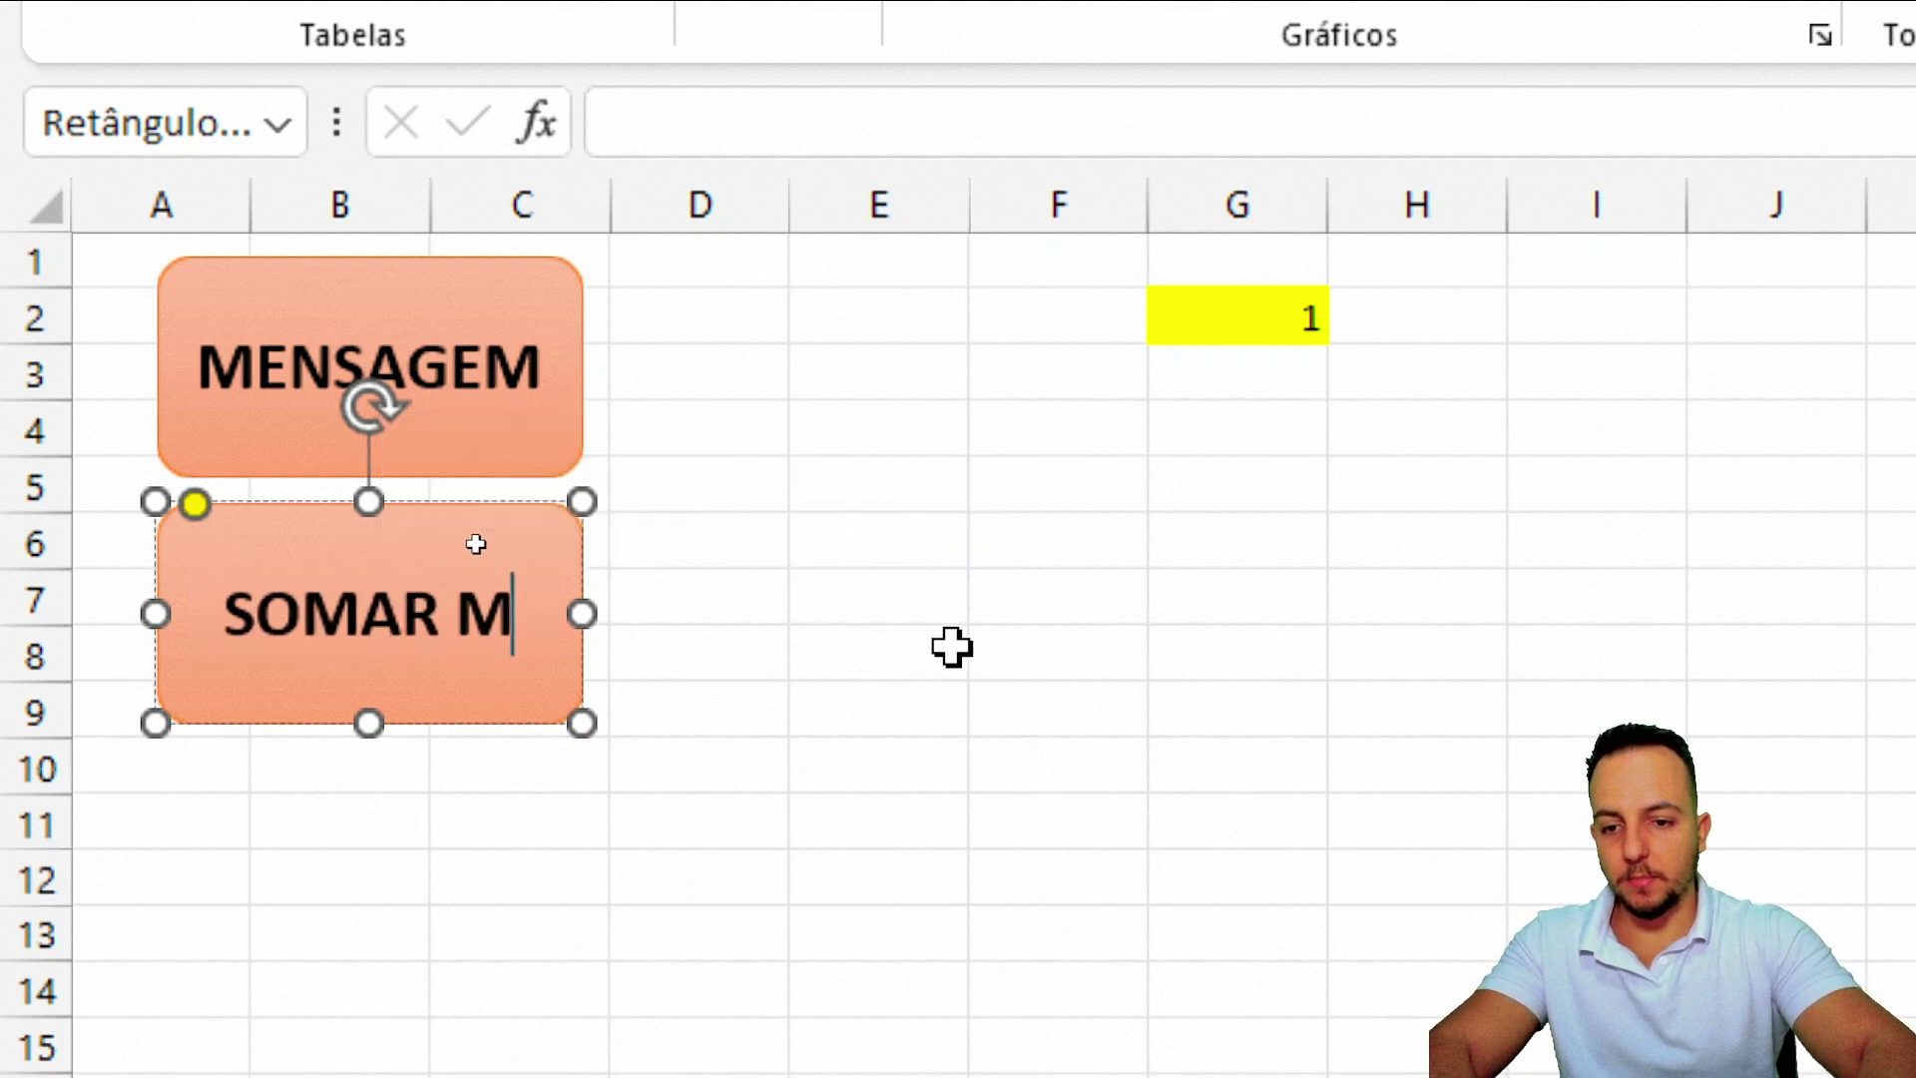
pyautogui.write('AIS UM')
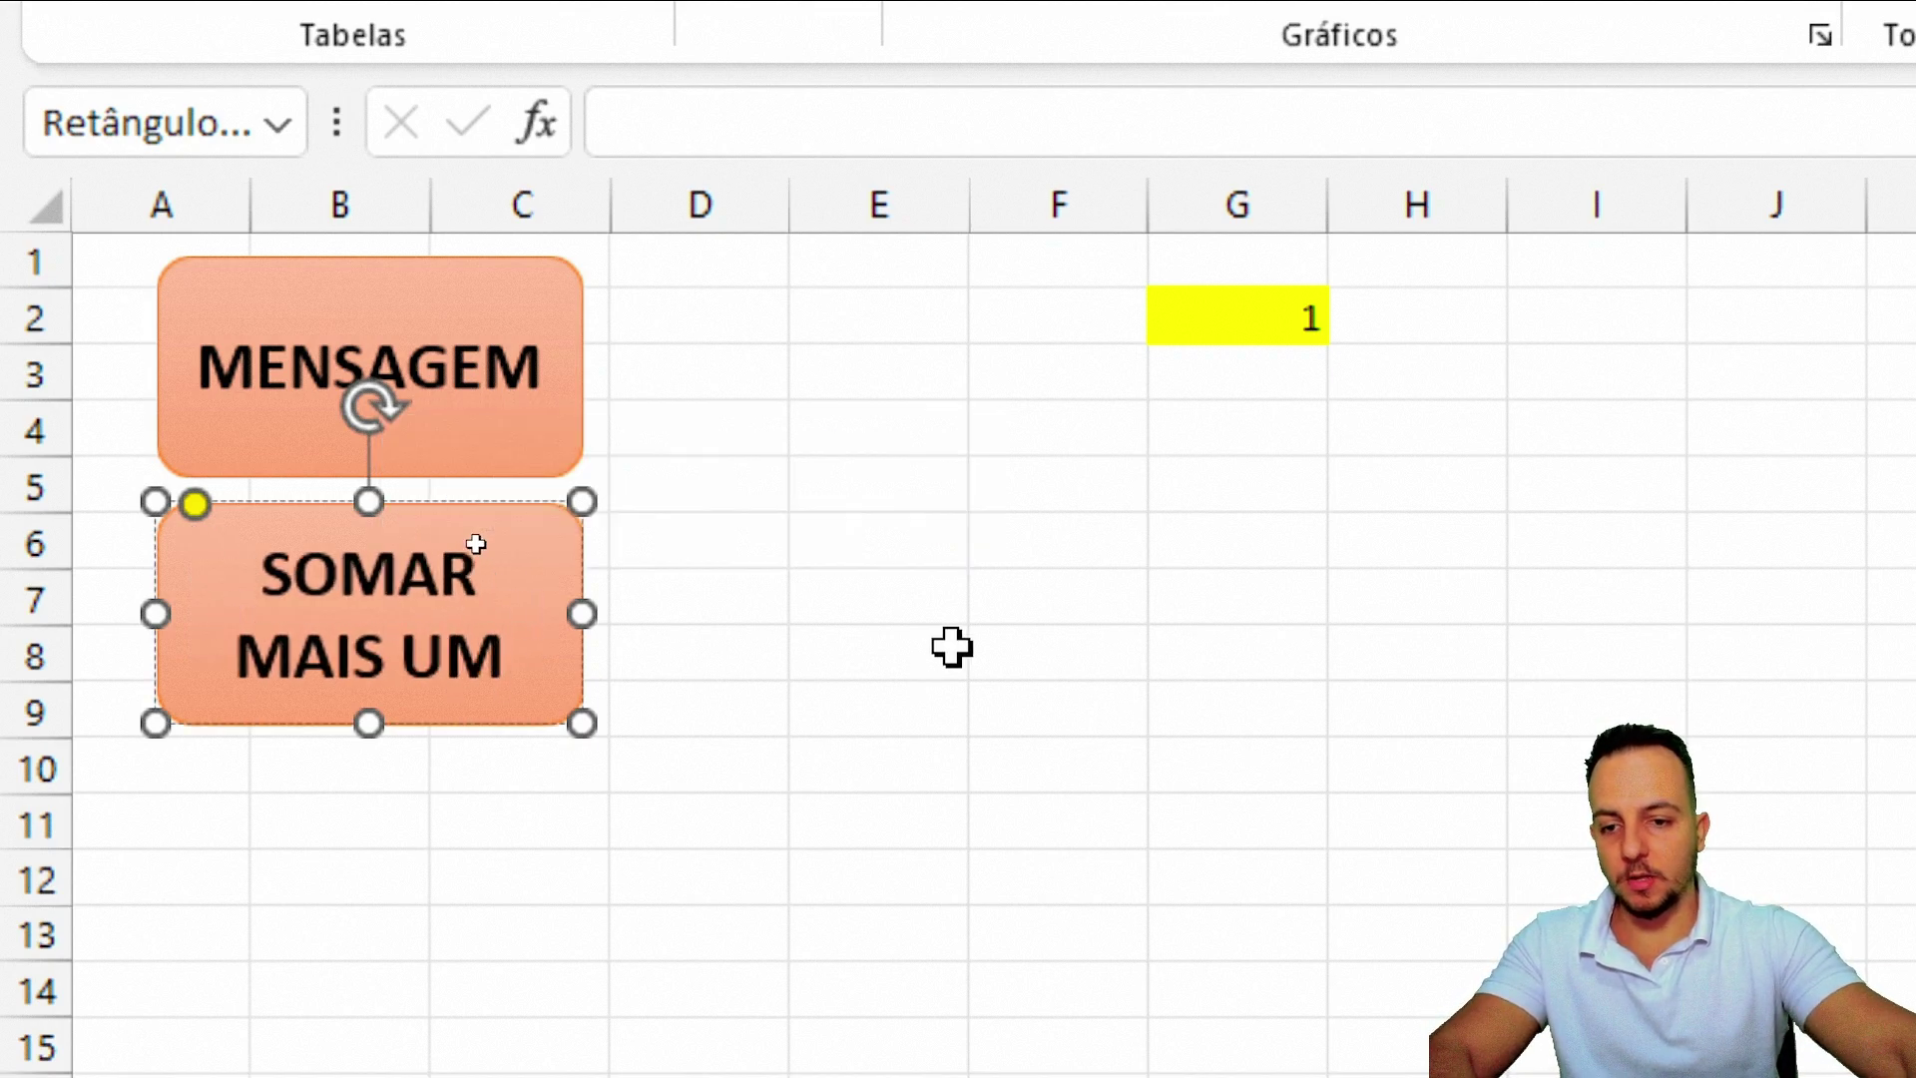
pyautogui.moveTo(500, 654); pyautogui.dragTo(247, 547)
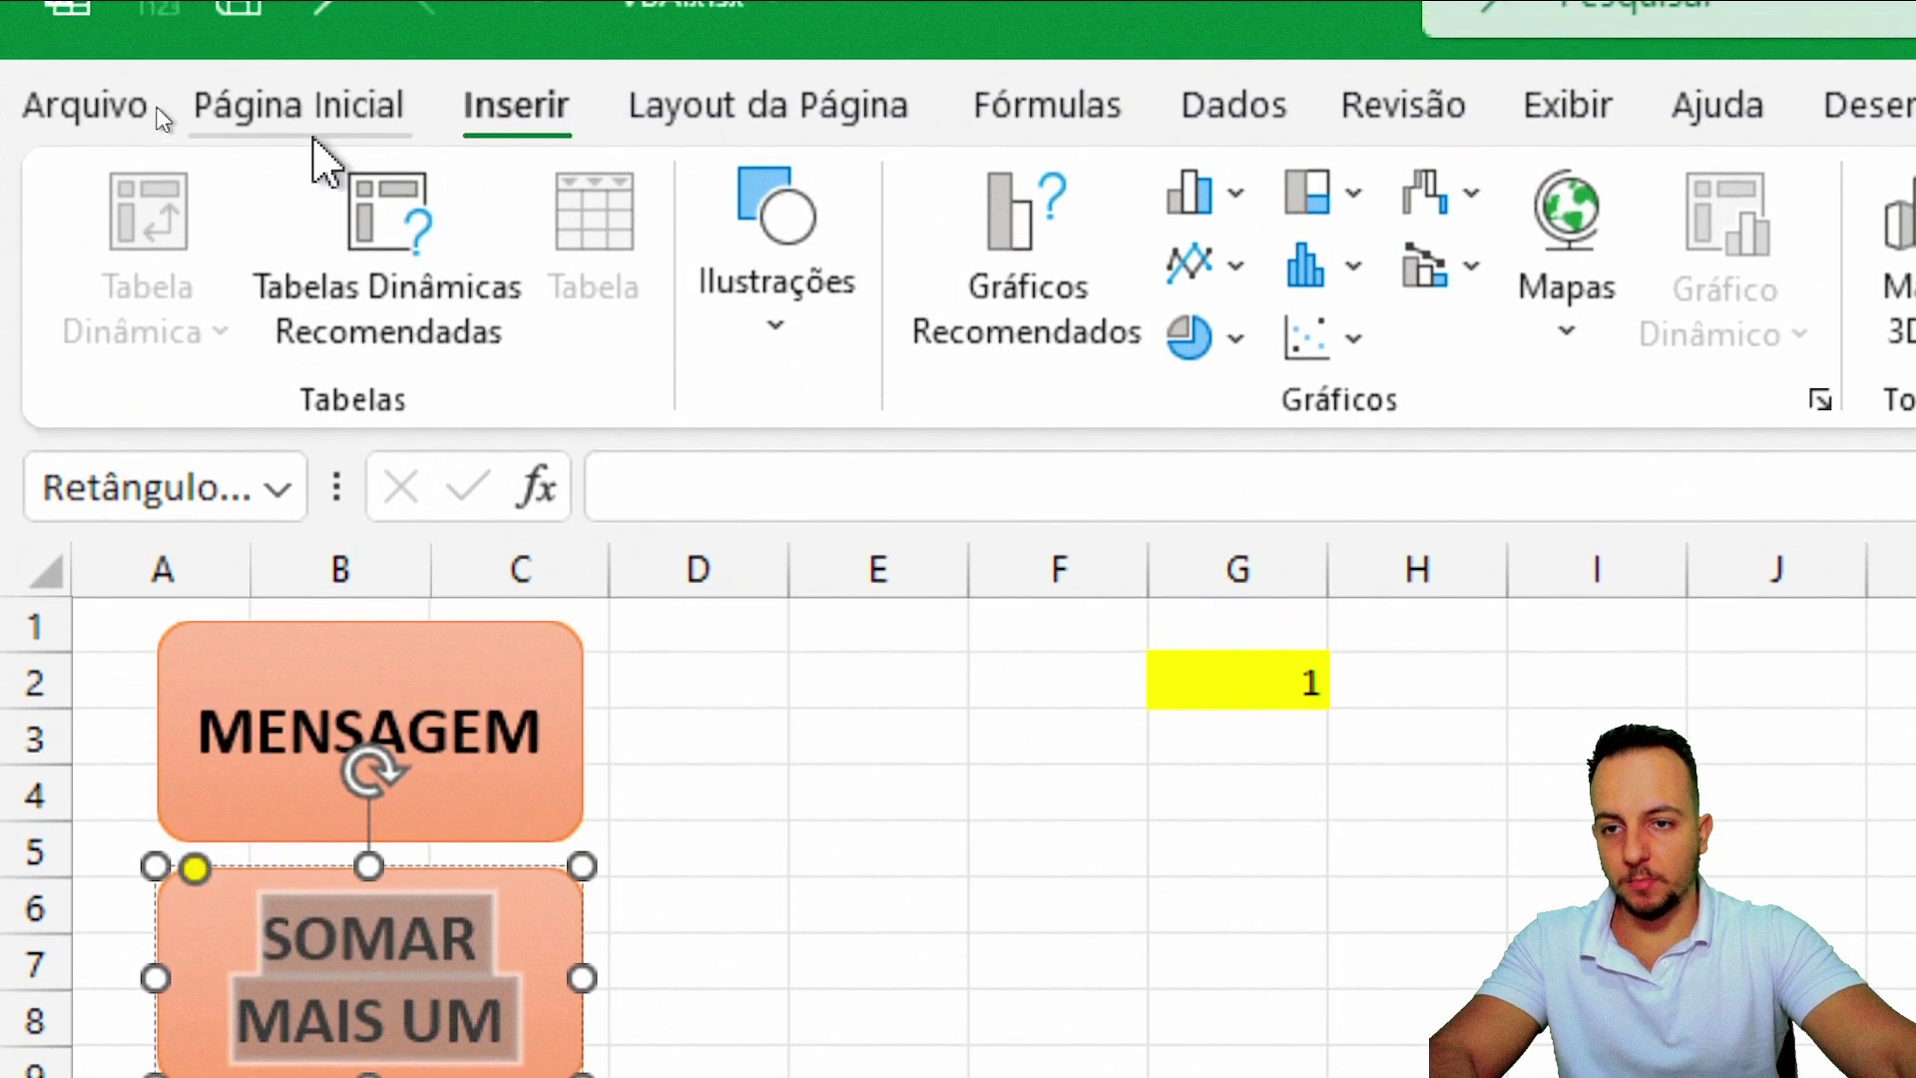
pyautogui.click(312, 129)
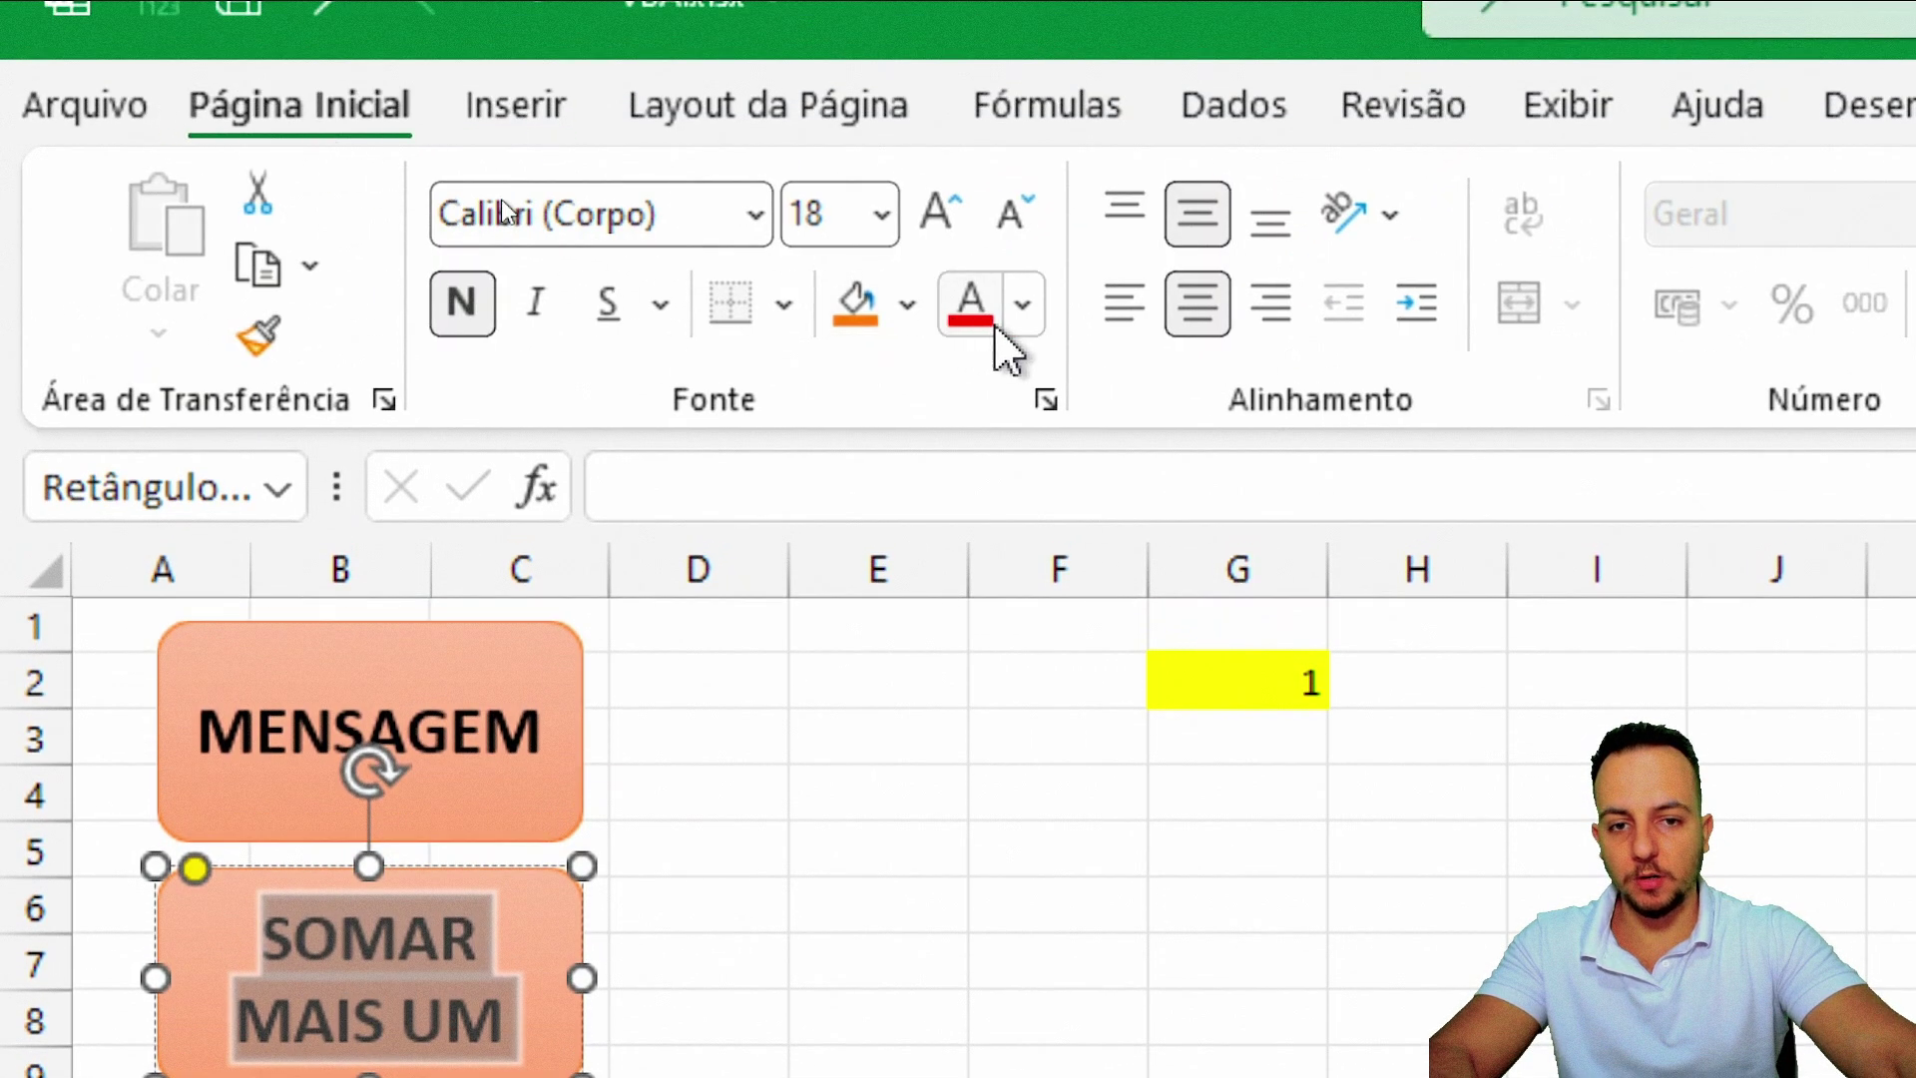
# - Try smaller label font sizes, then return the SOMAR MAIS UM text to size 18
pyautogui.click(1015, 227)
pyautogui.click(1016, 227)
pyautogui.click(1023, 243)
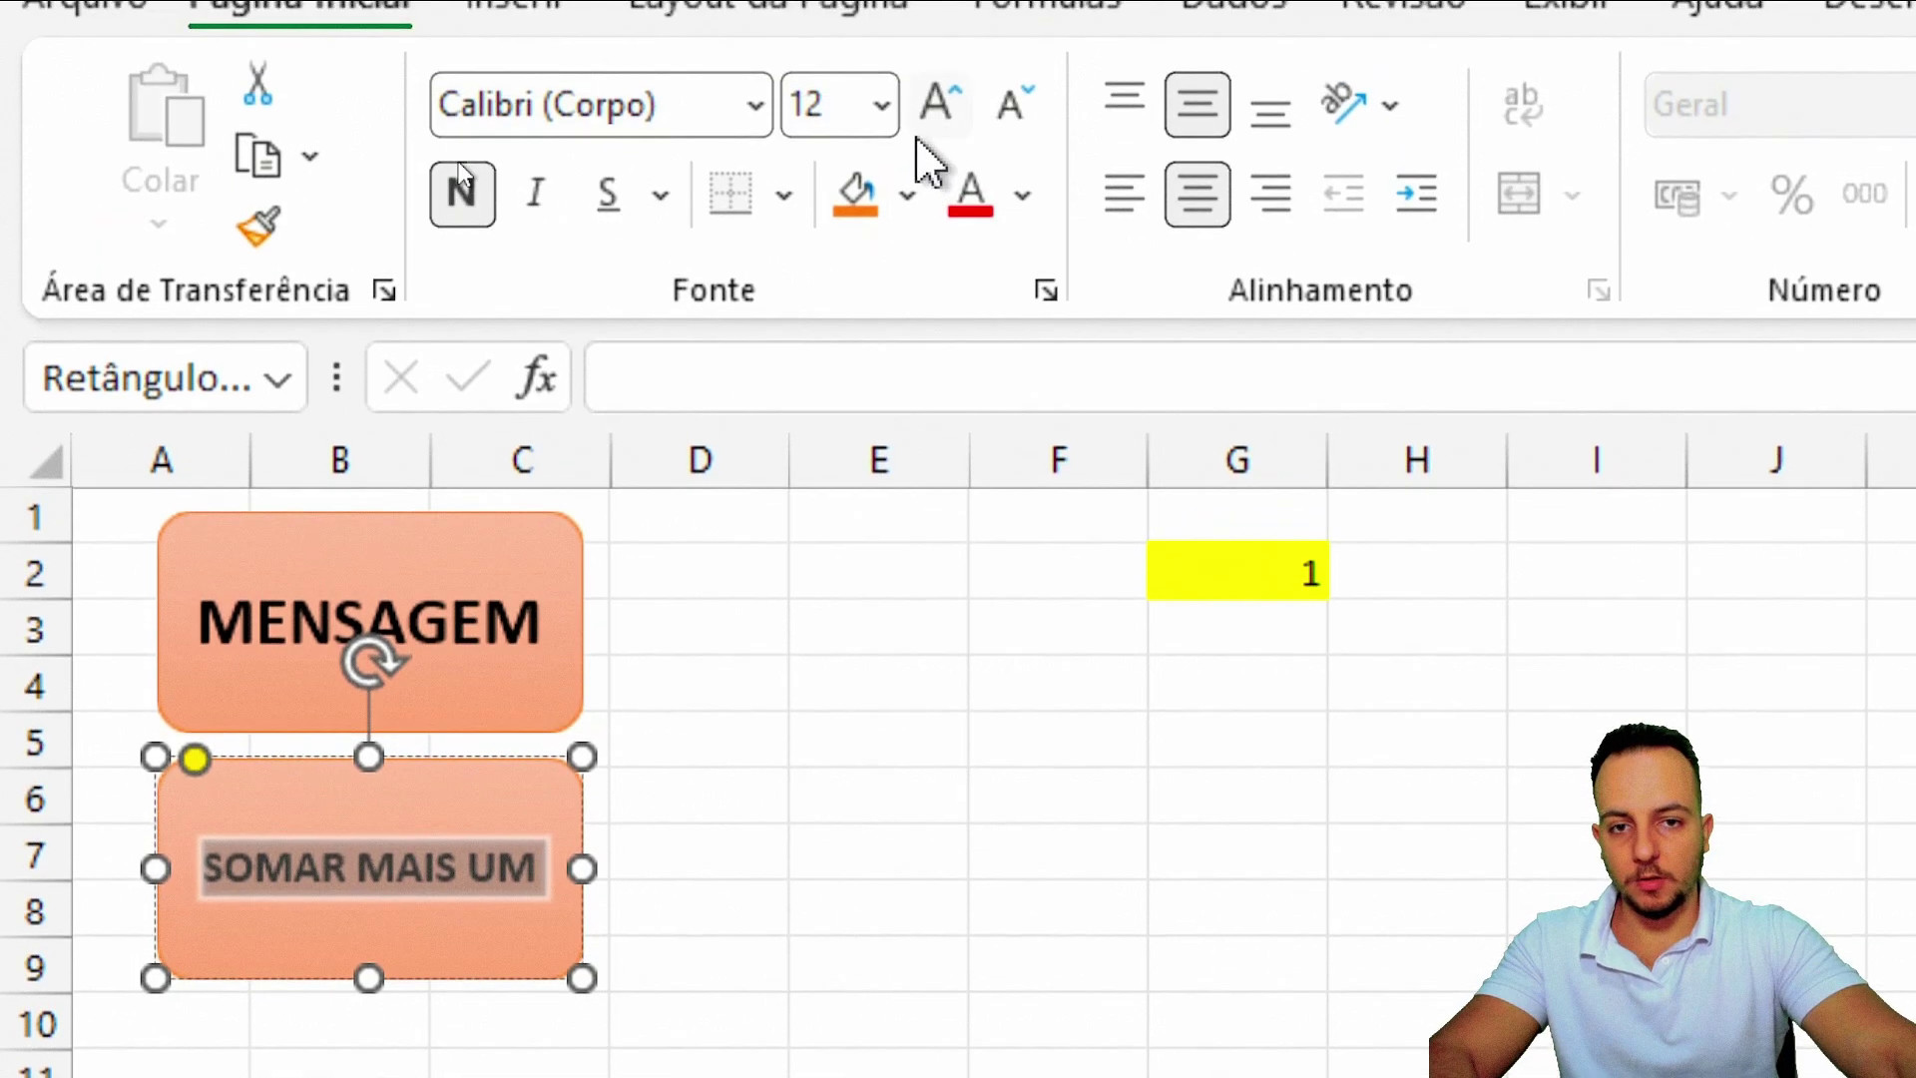
pyautogui.click(936, 109)
pyautogui.click(936, 110)
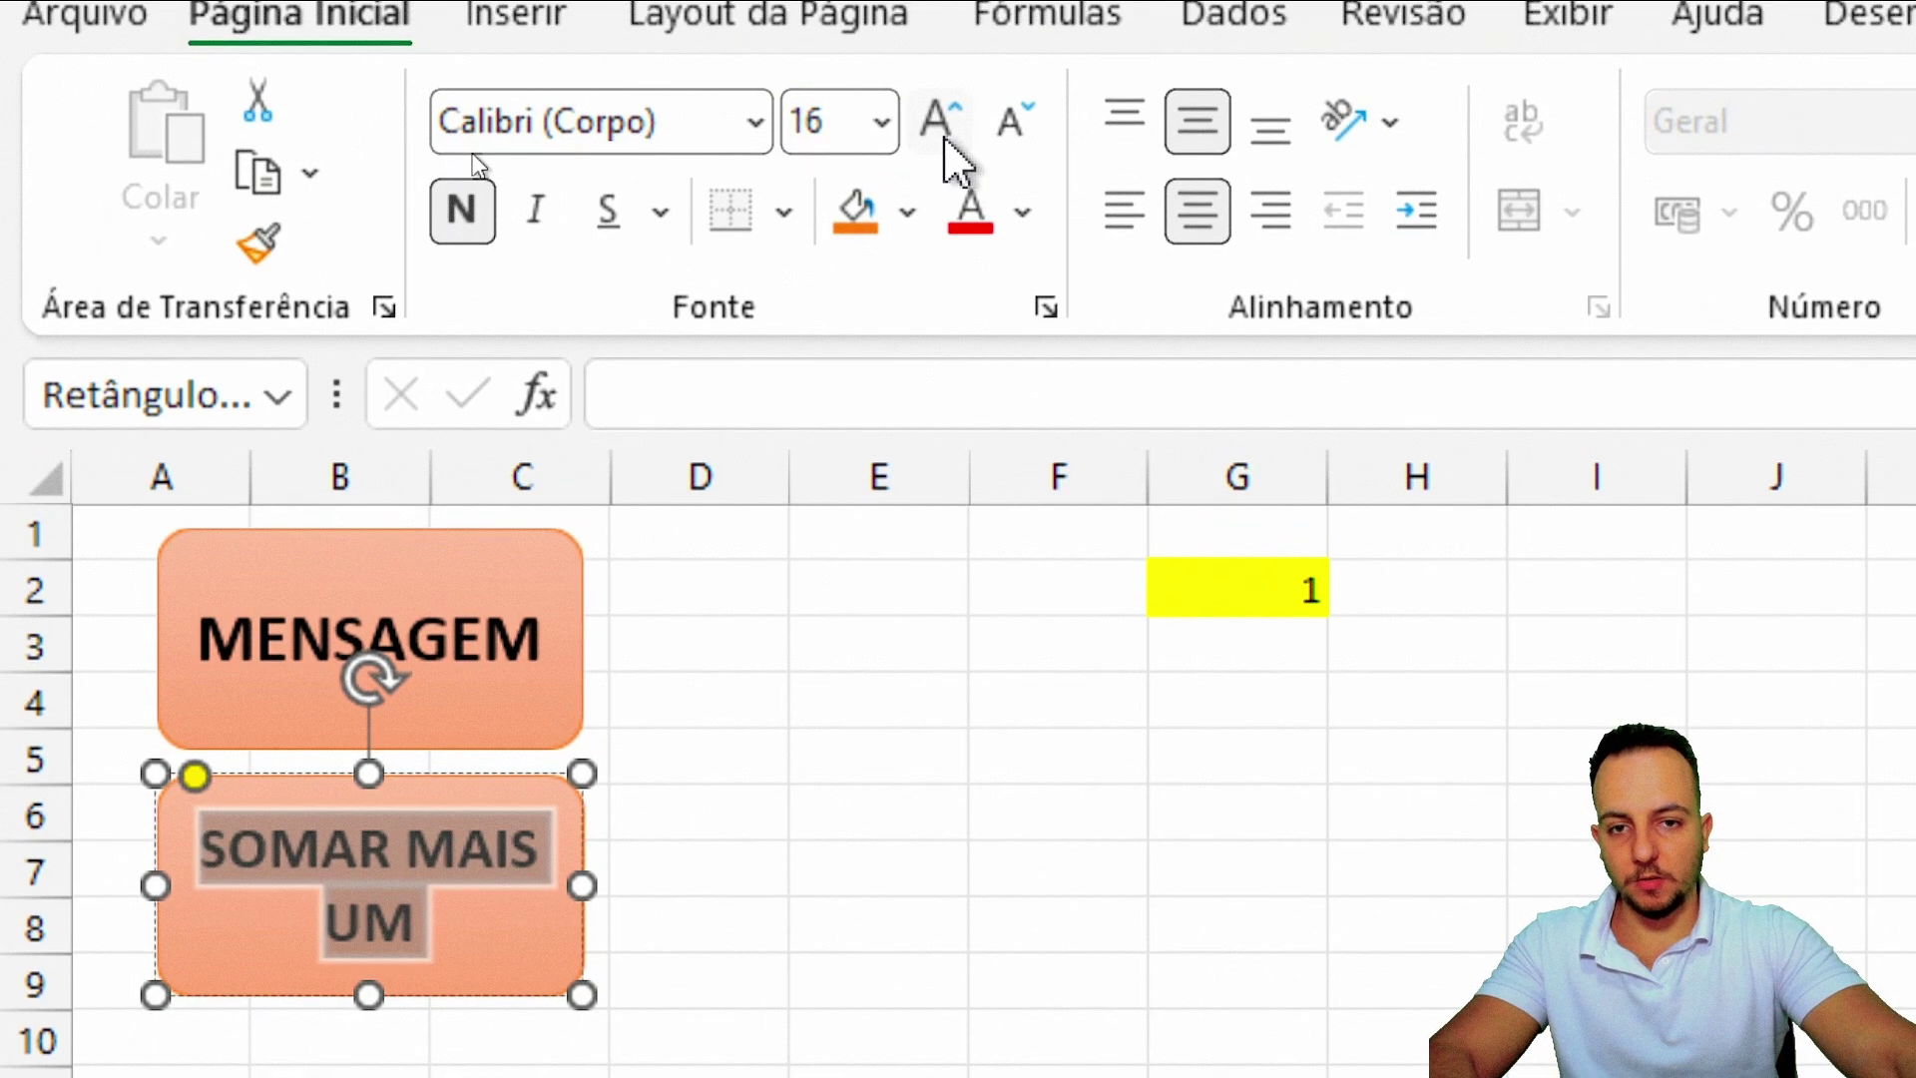
pyautogui.click(936, 110)
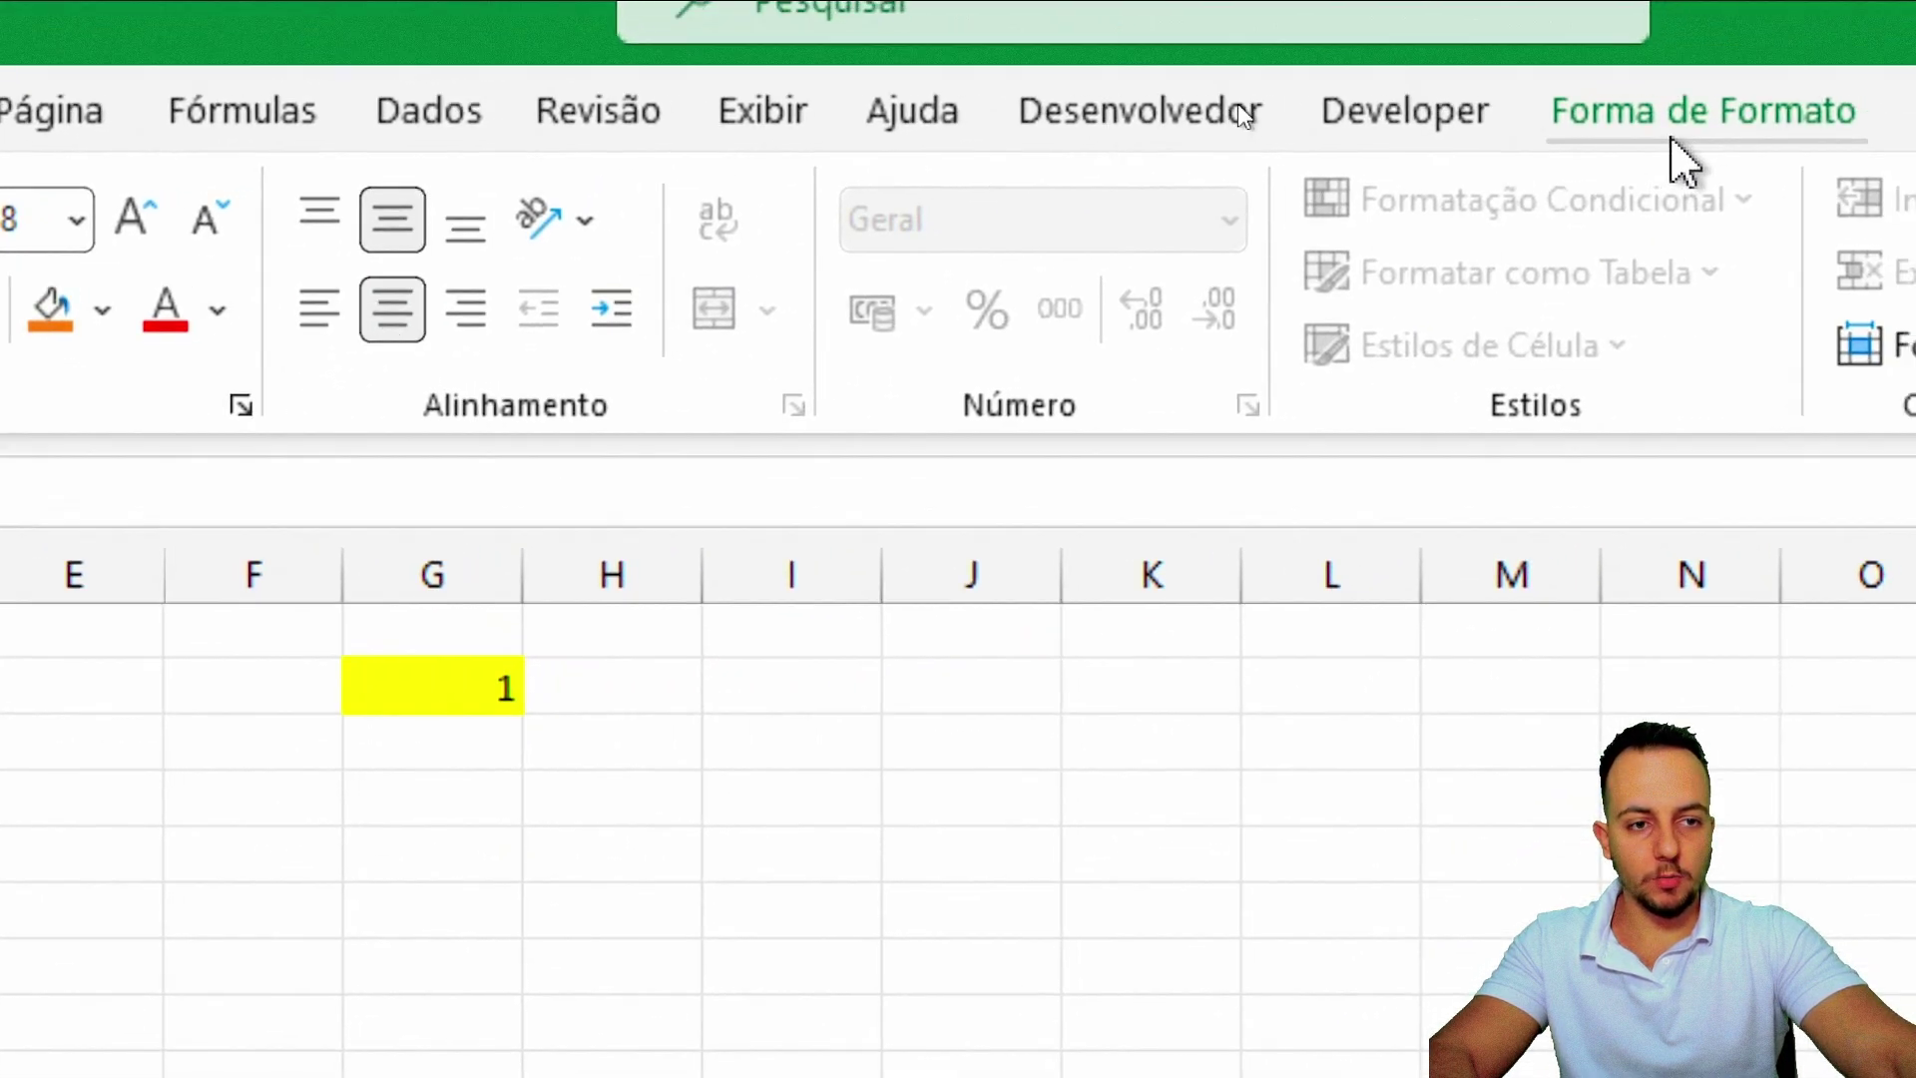
# - Apply a grey style from the Estilos de Forma gallery to the button
pyautogui.click(1673, 139)
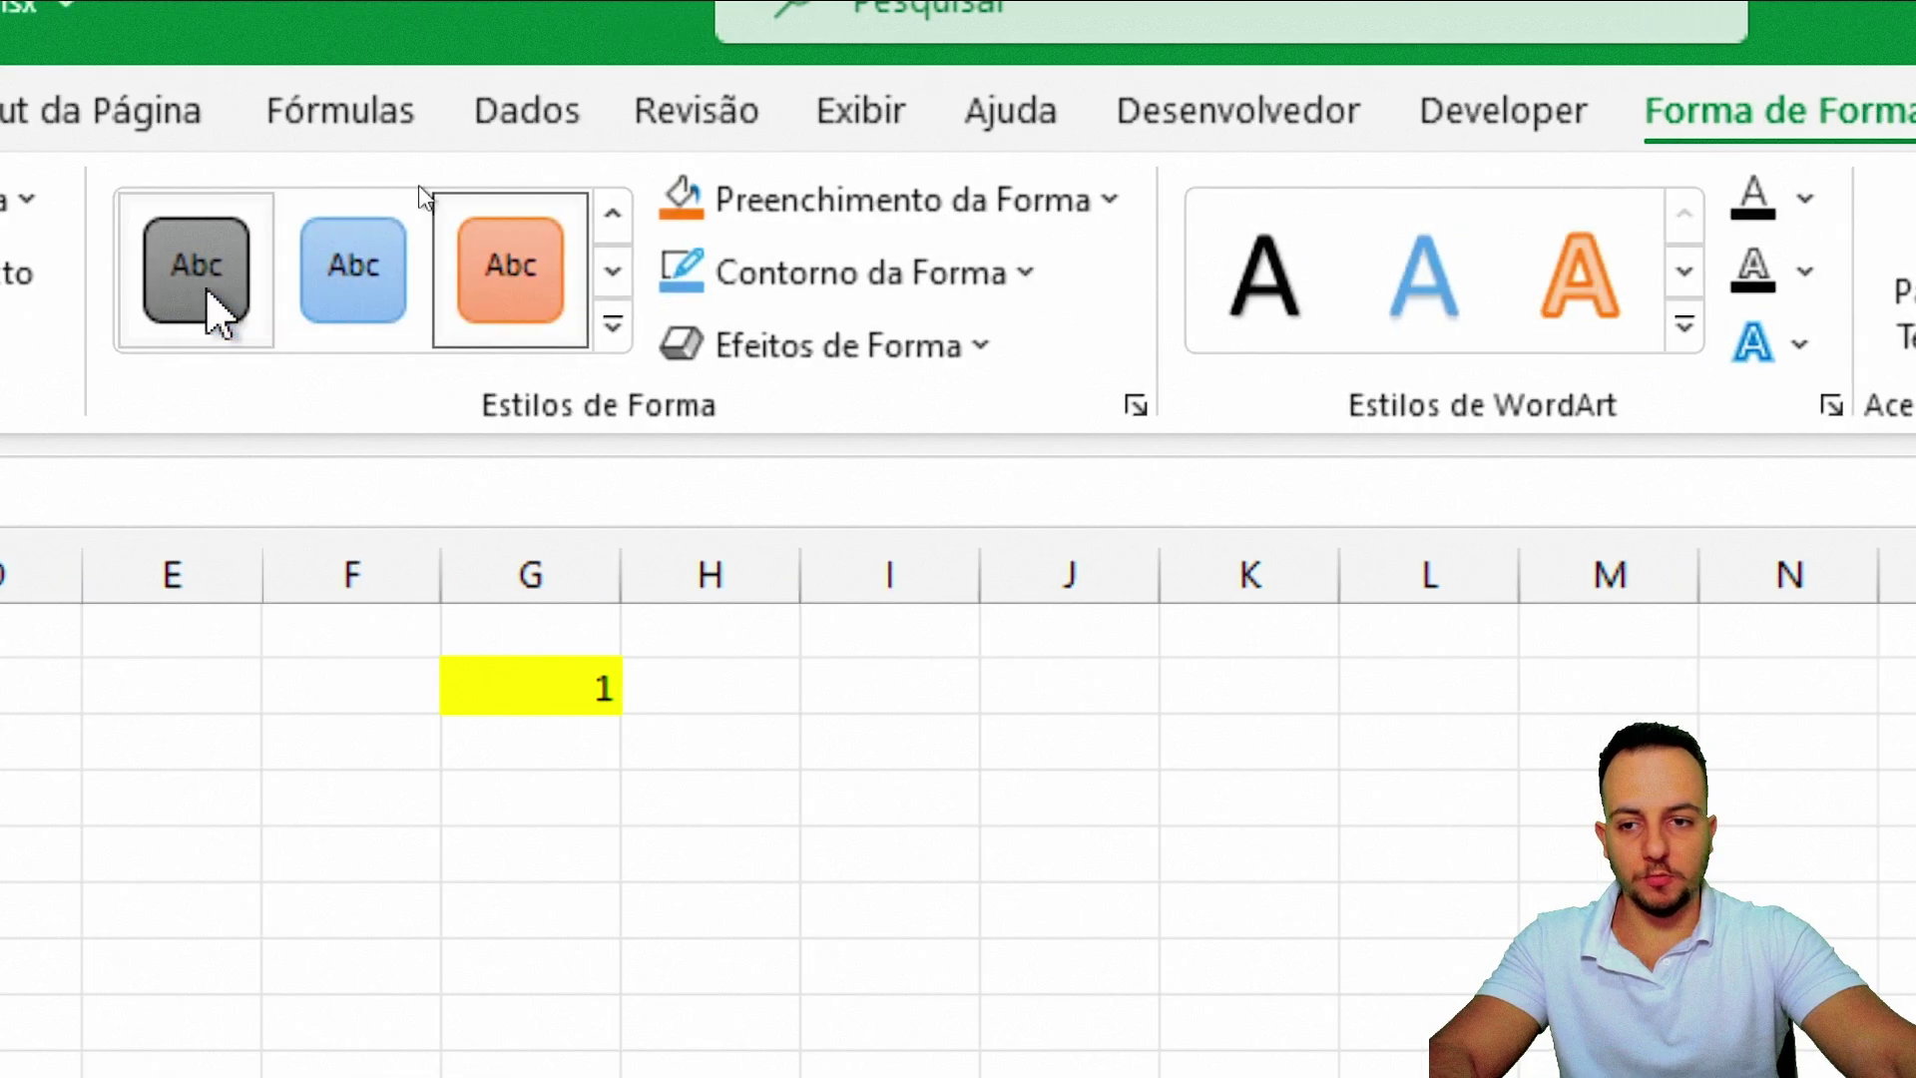
pyautogui.click(896, 324)
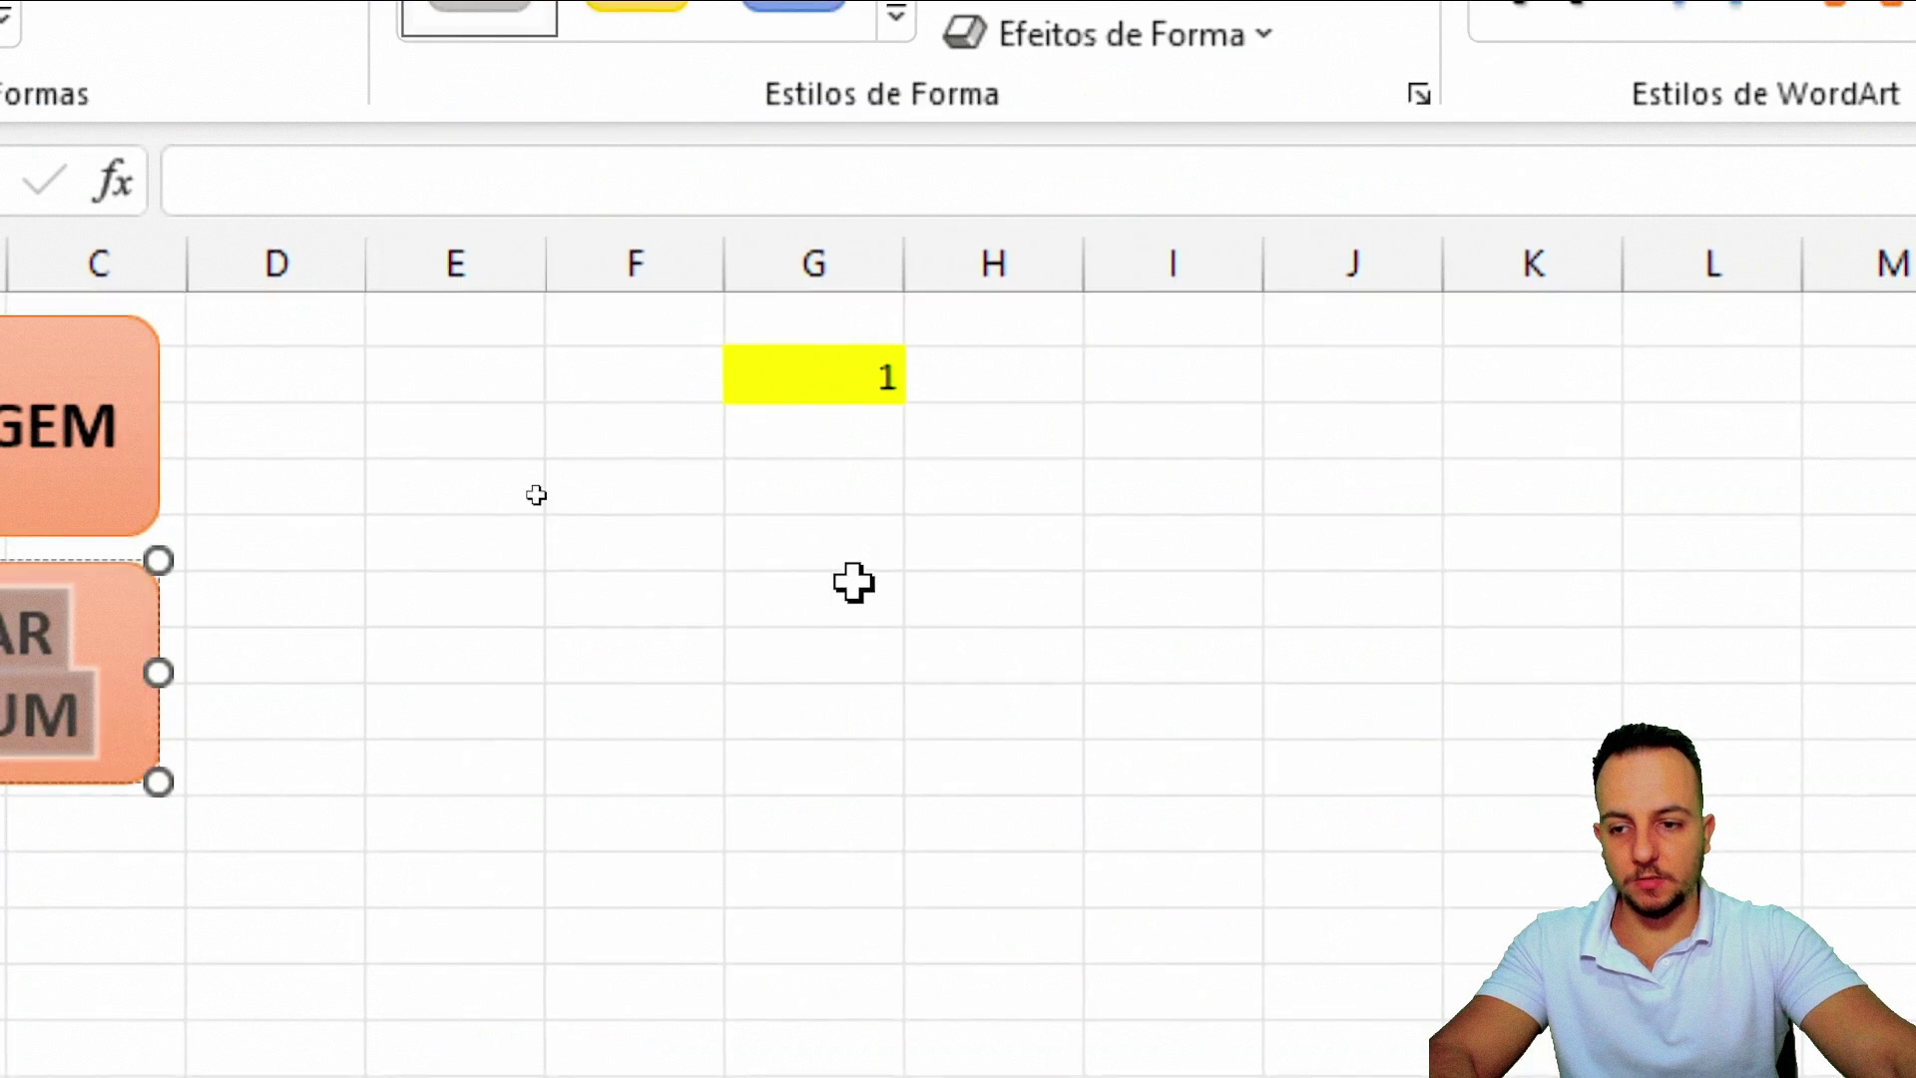
pyautogui.click(419, 740)
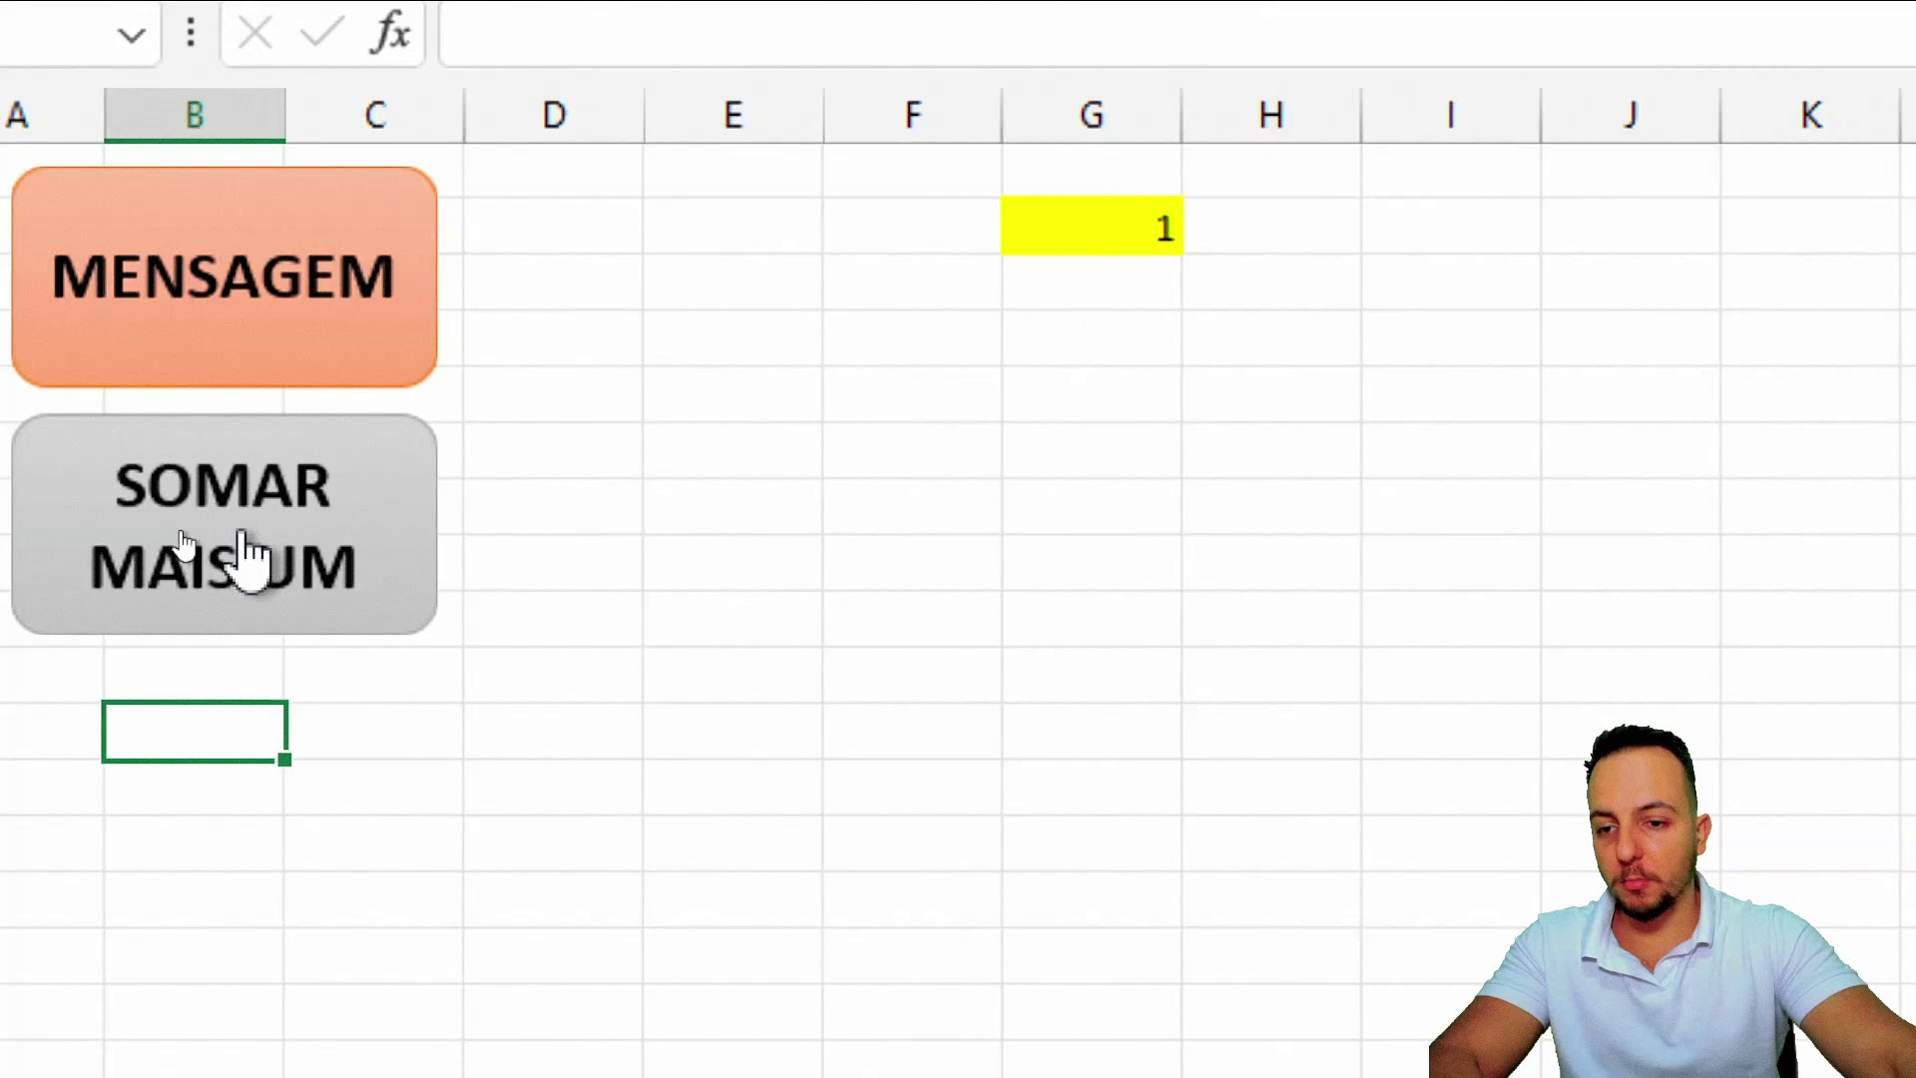
# - Assign the SOMAR_MAIS_UM macro to the grey SOMAR MAIS UM button
pyautogui.click(223, 526)
pyautogui.rightClick(223, 526)
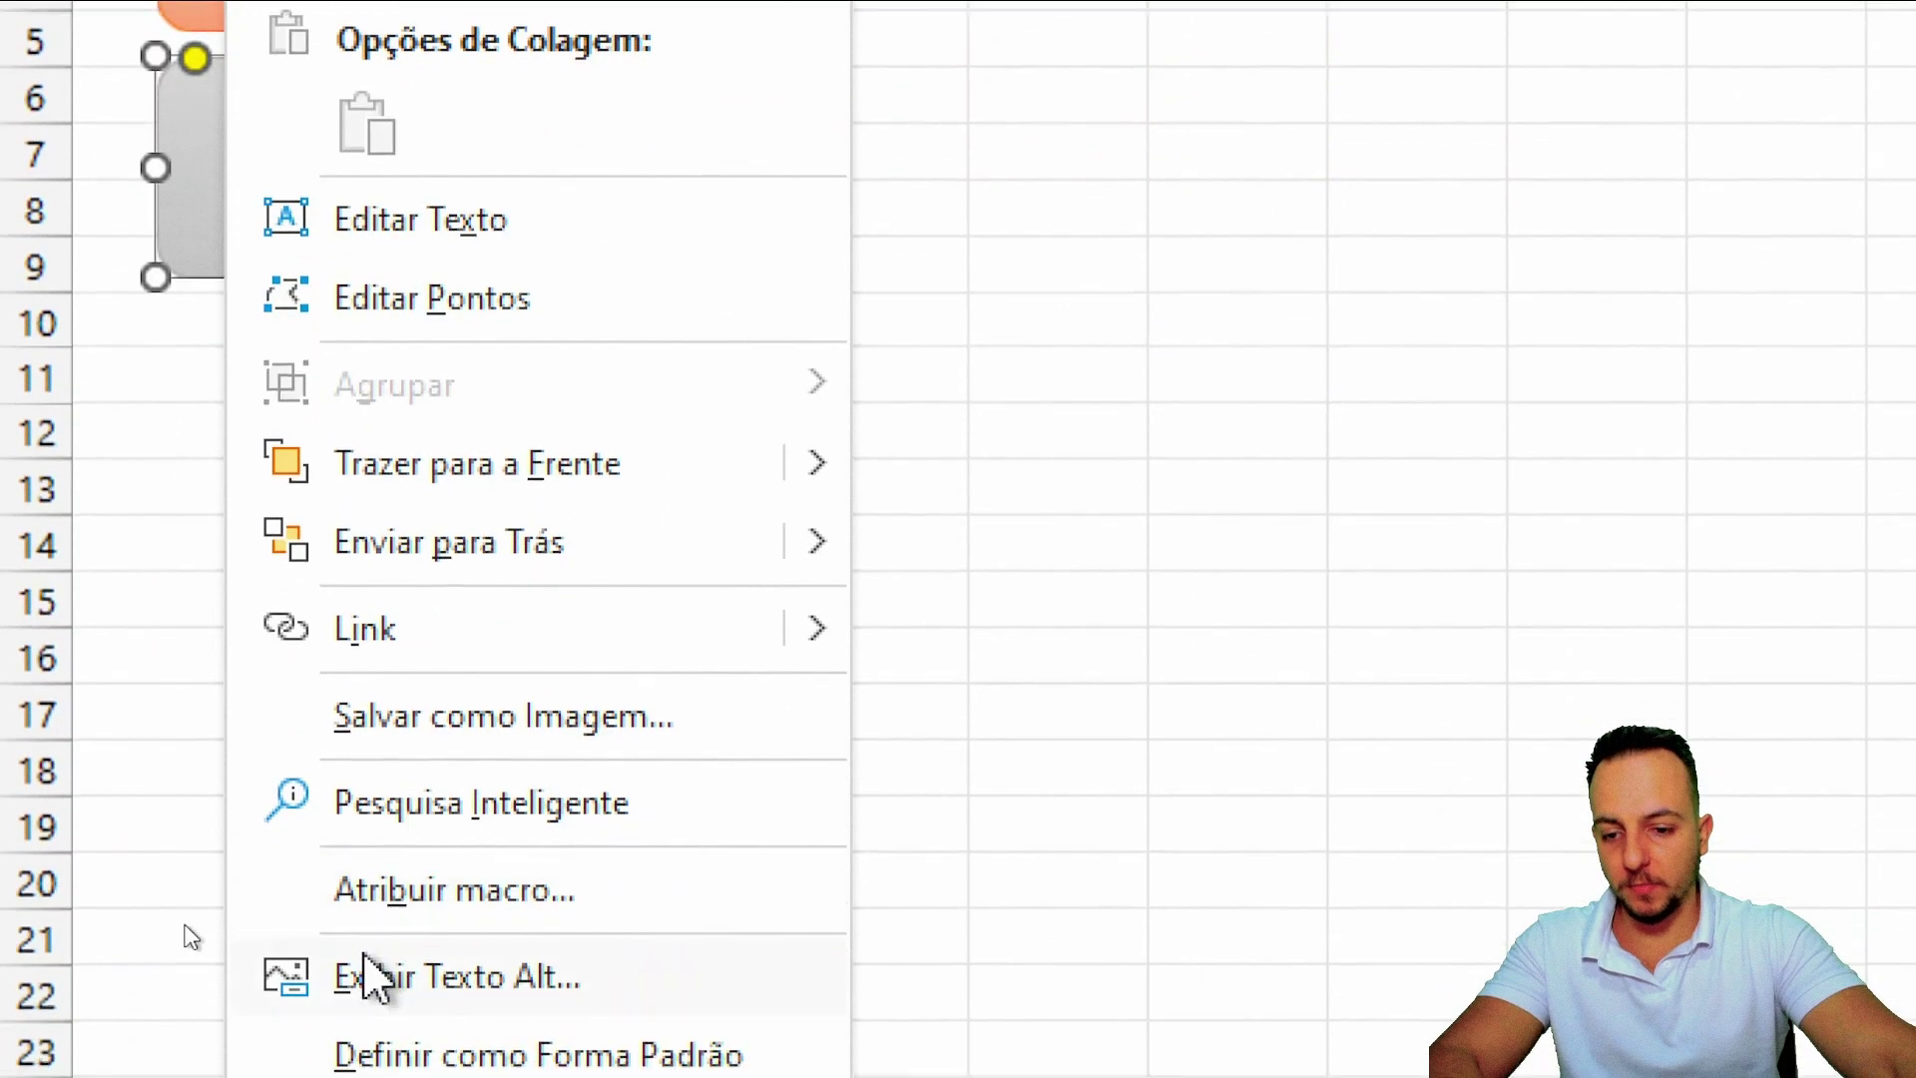
pyautogui.click(451, 772)
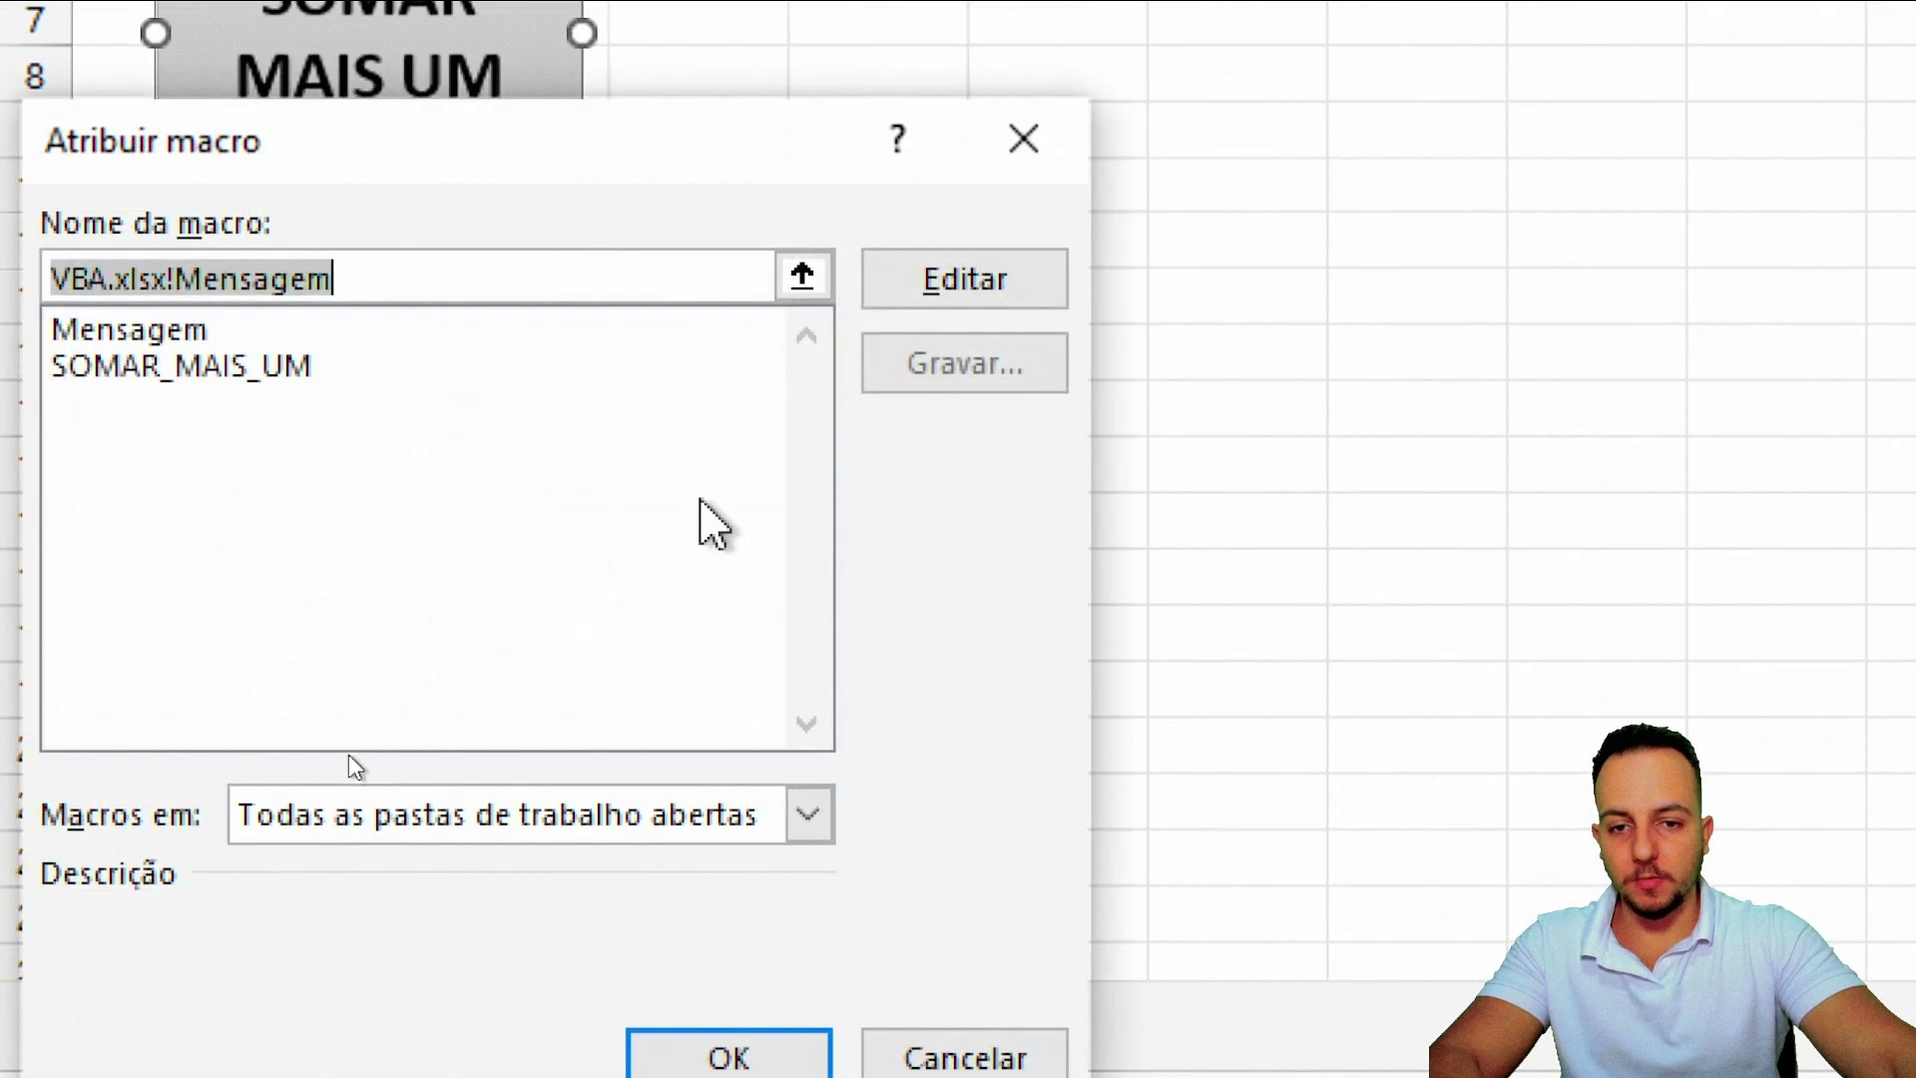
pyautogui.click(190, 369)
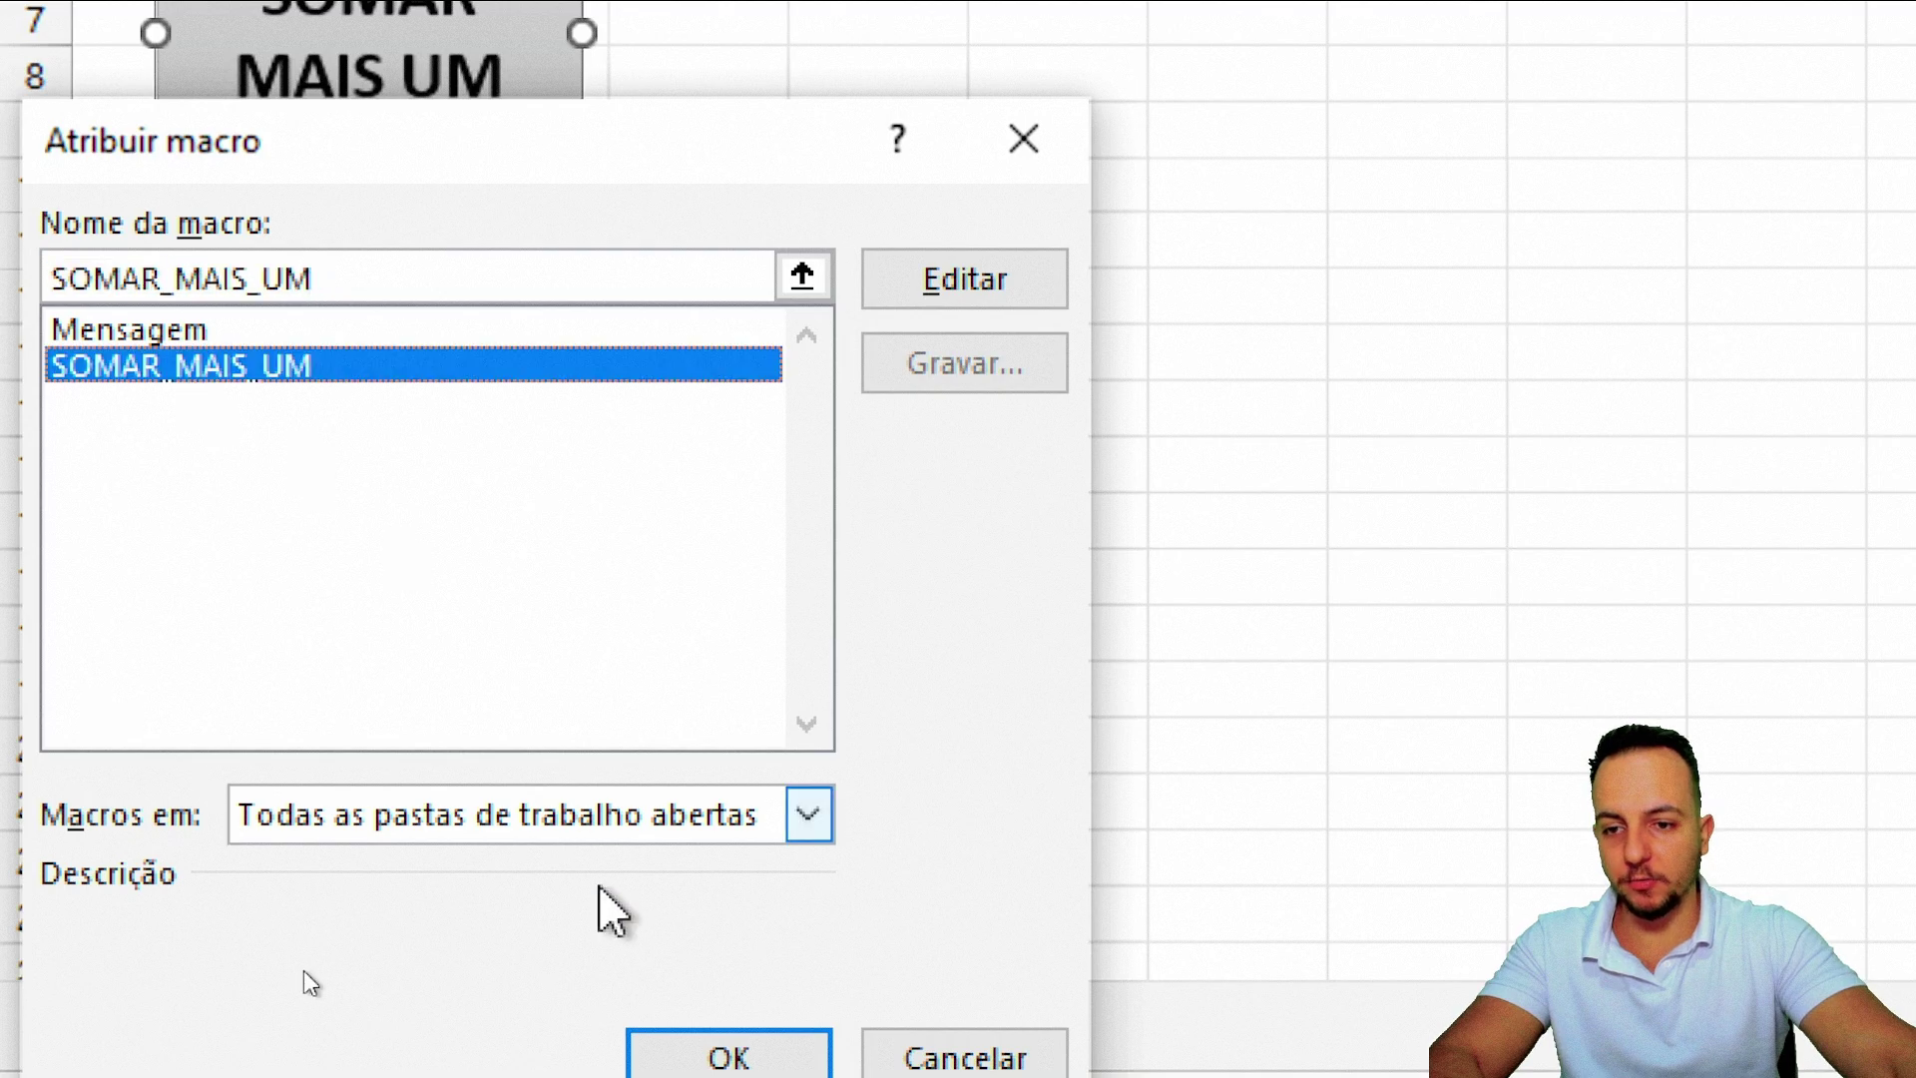
pyautogui.click(673, 1063)
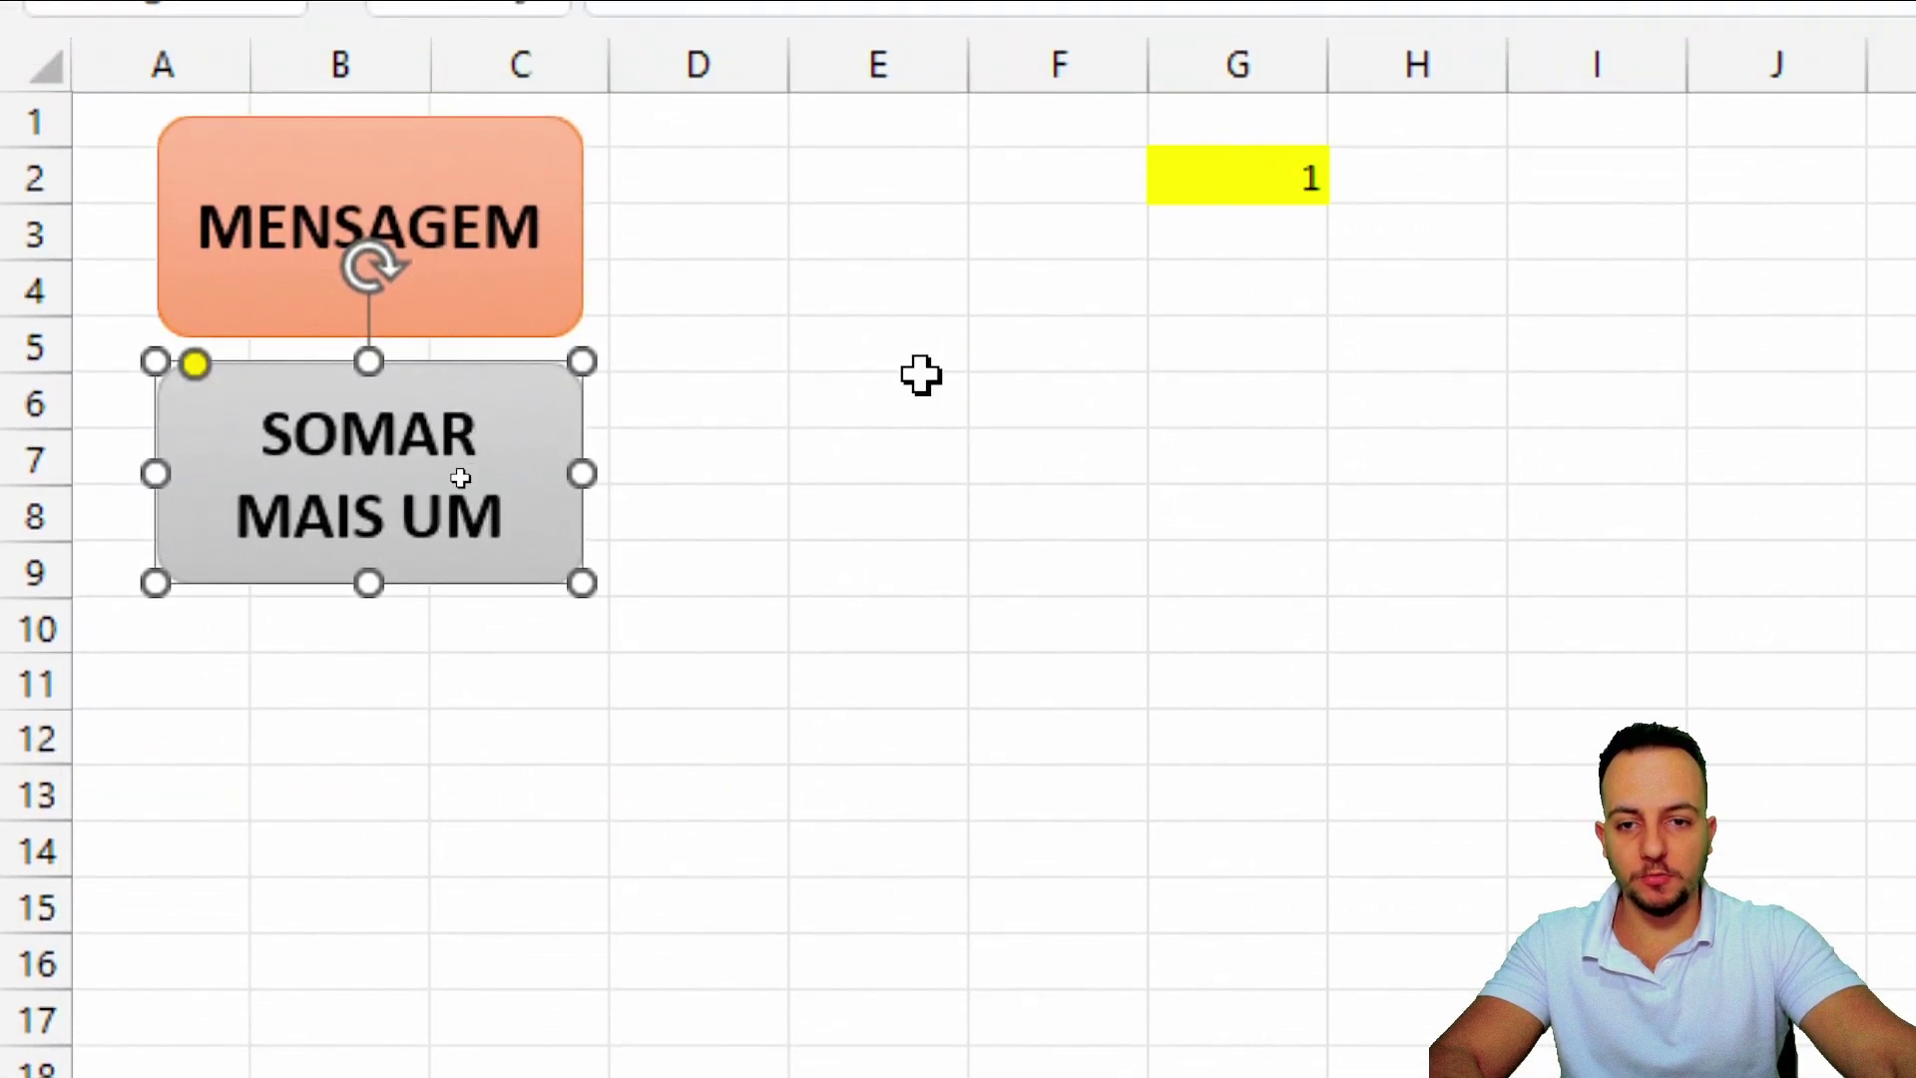
# - Click the button repeatedly to test it, raising G2 to 40
pyautogui.click(919, 376)
pyautogui.click(465, 584)
pyautogui.click(469, 589)
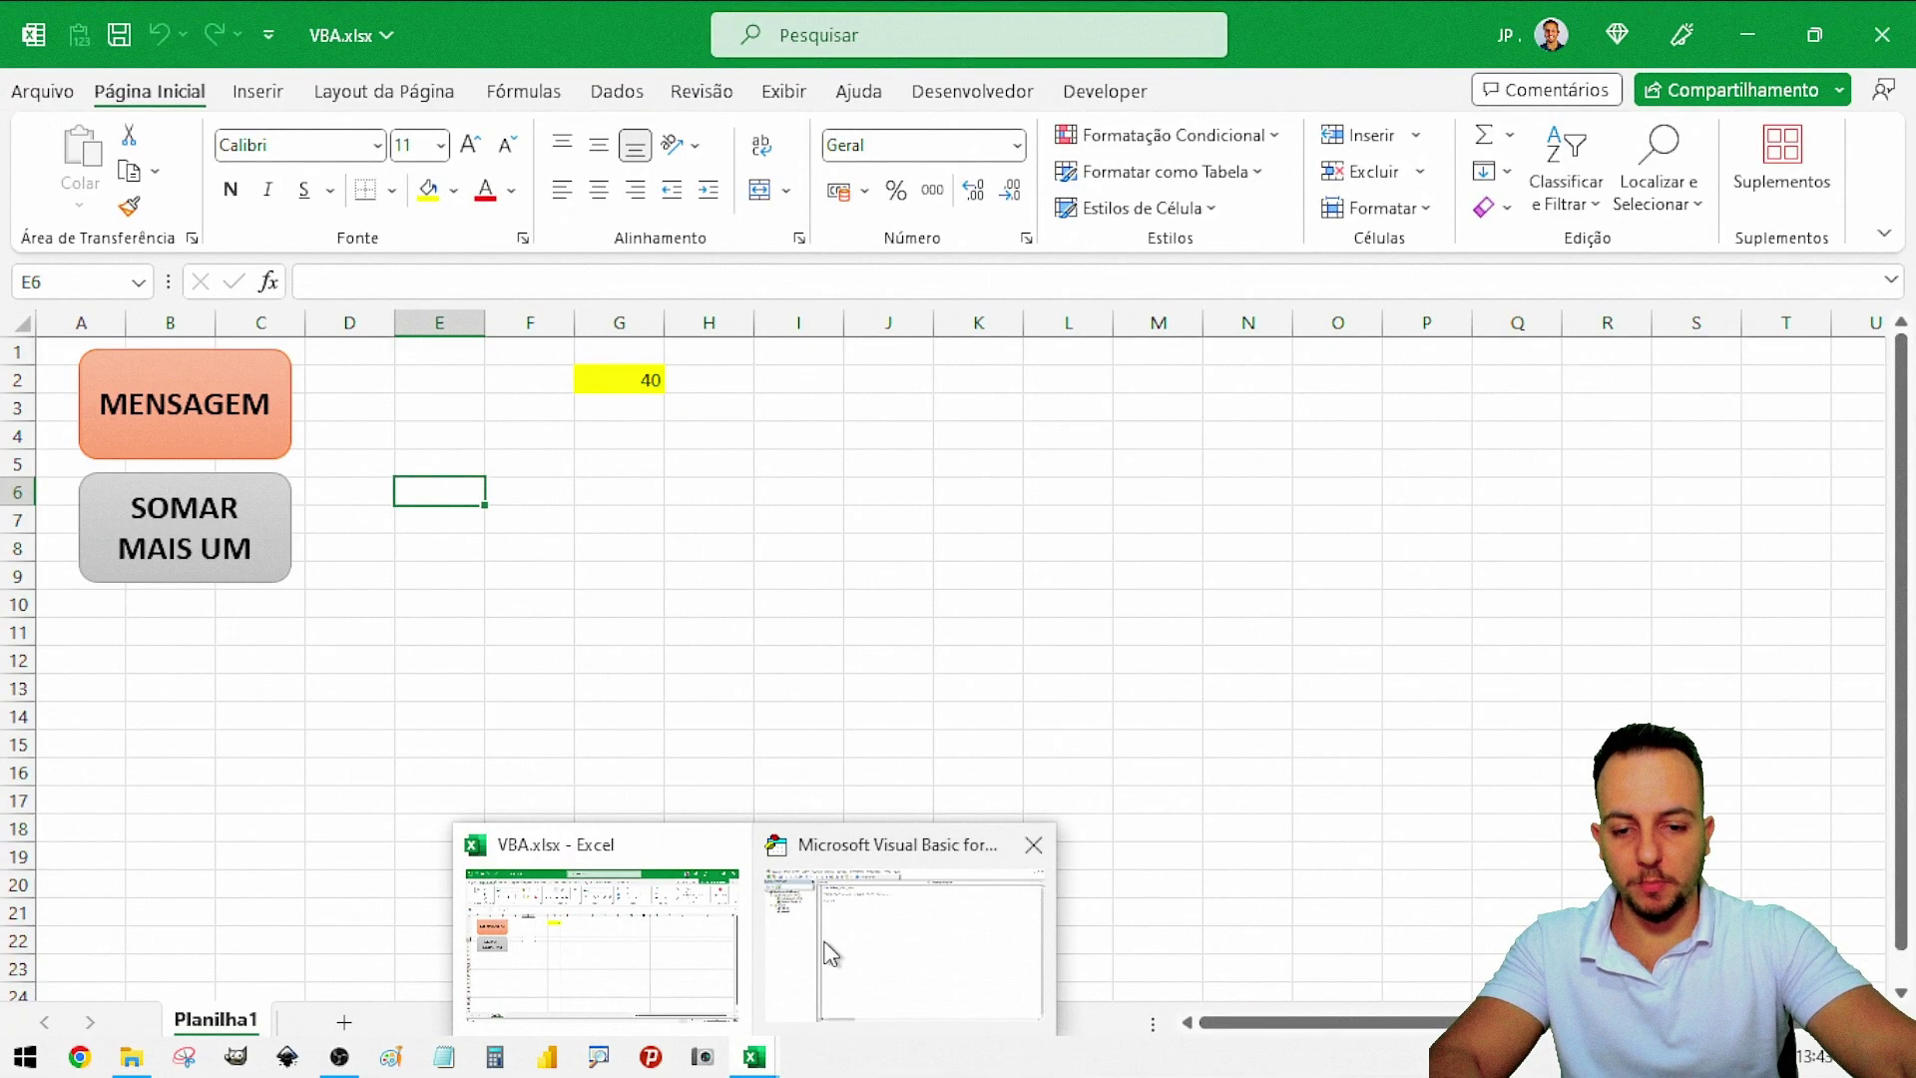
# - Change SOMAR_MAIS_UM's increment to + 1.5 and run the button in Excel, bringing G2 to 61
pyautogui.click(830, 950)
pyautogui.click(901, 200)
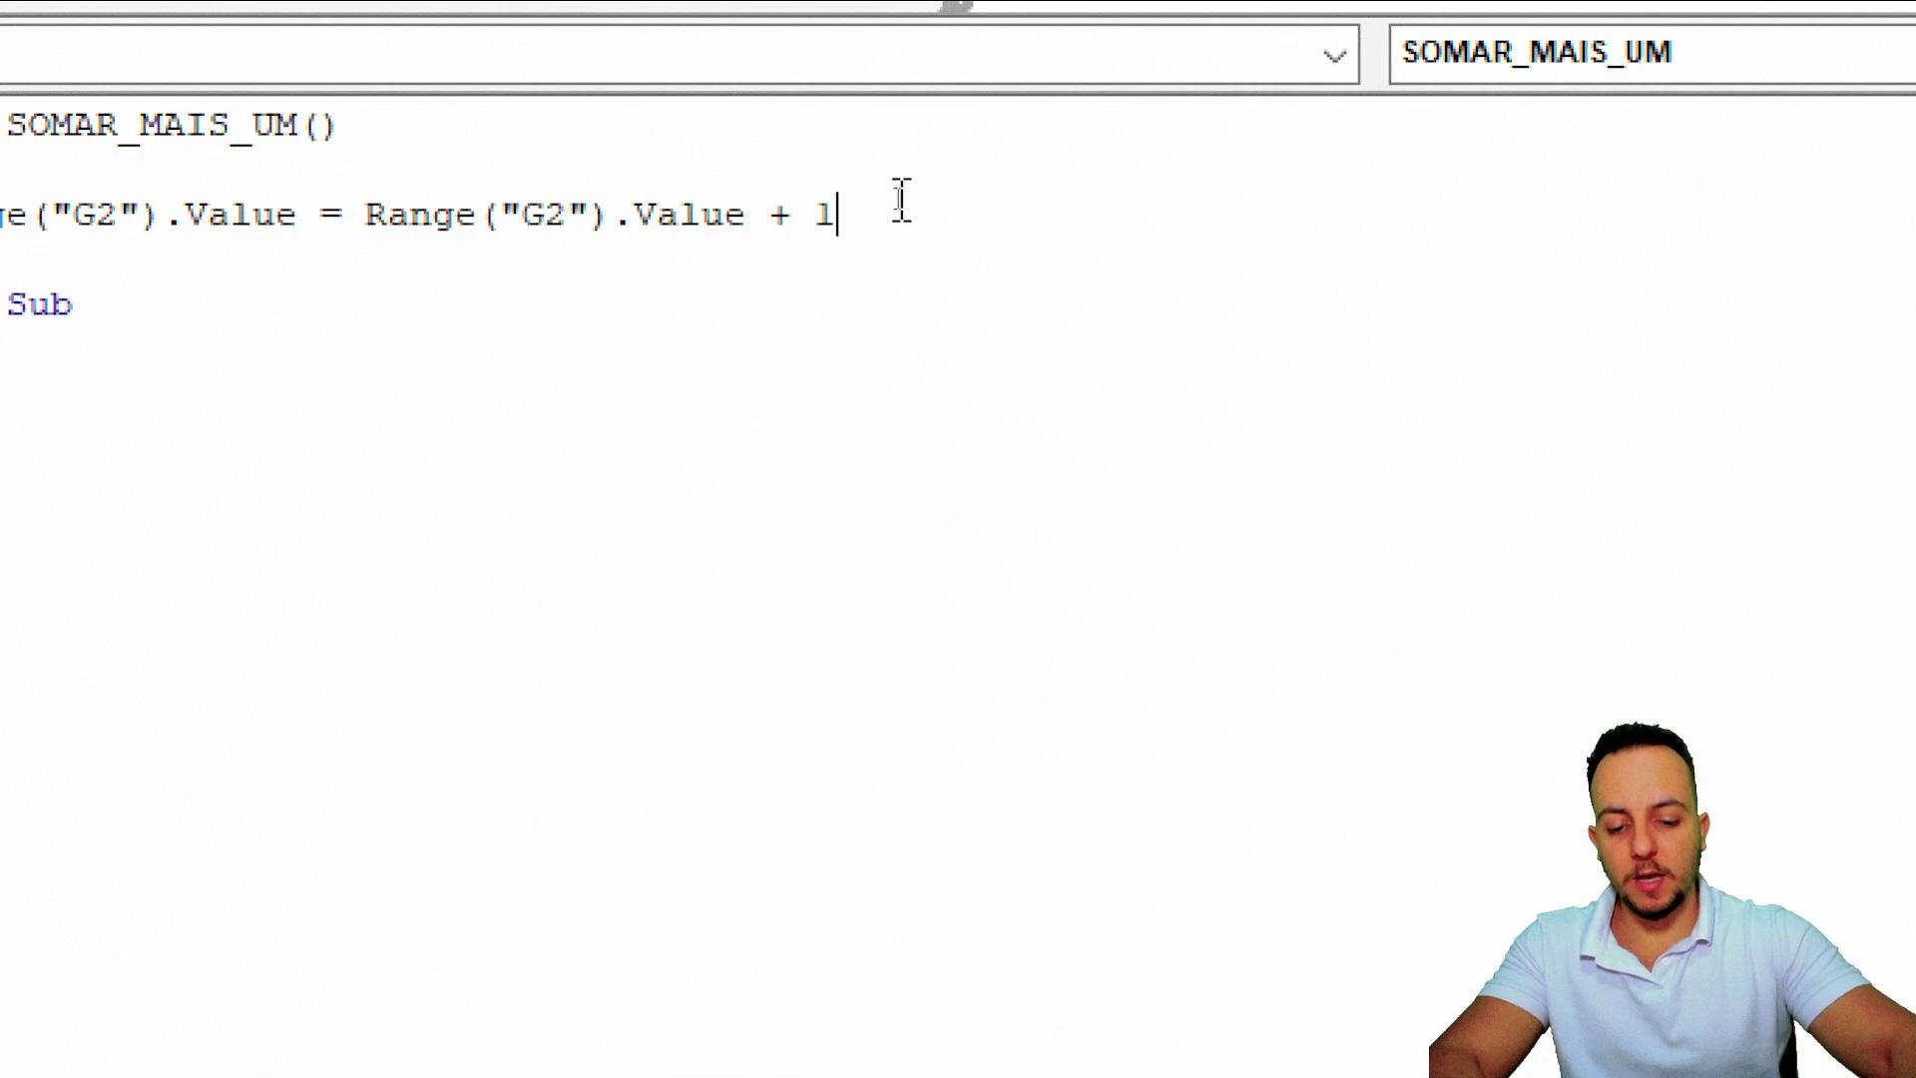
pyautogui.write(',')
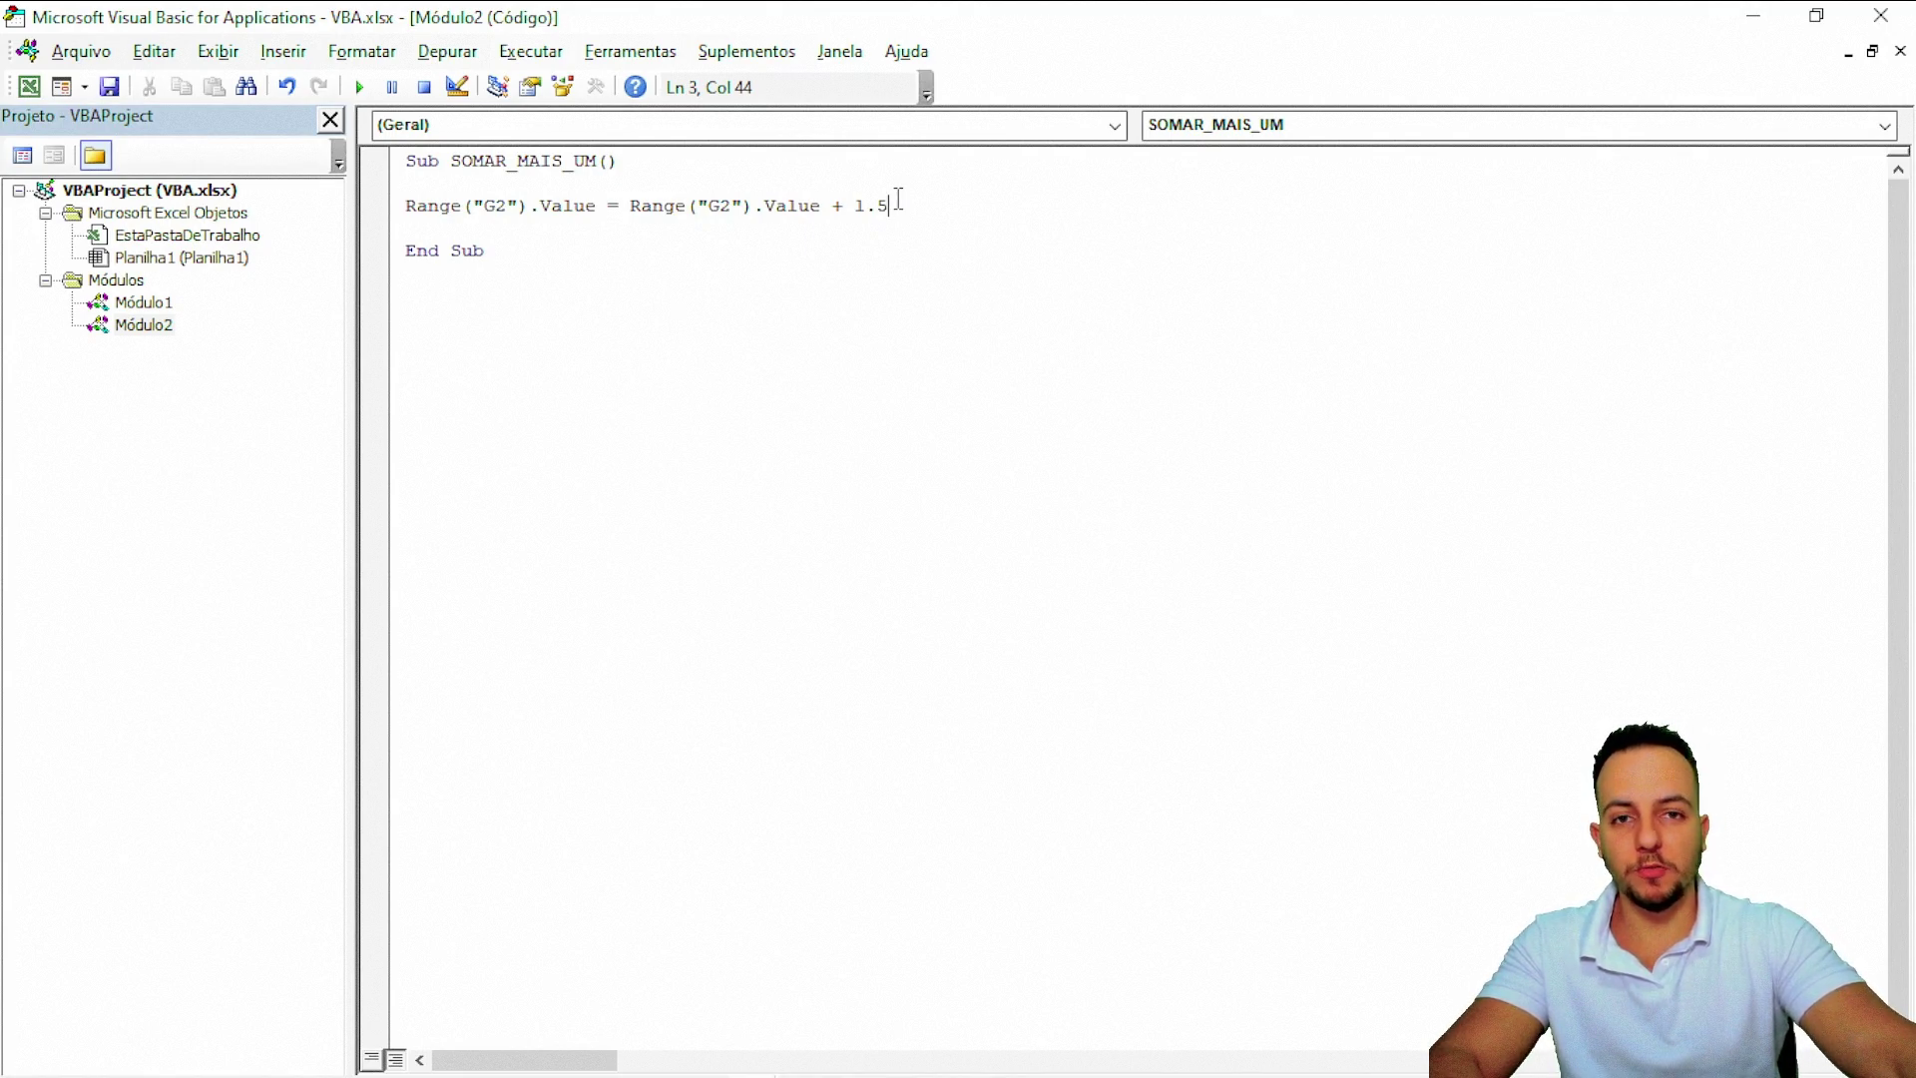
pyautogui.click(1754, 17)
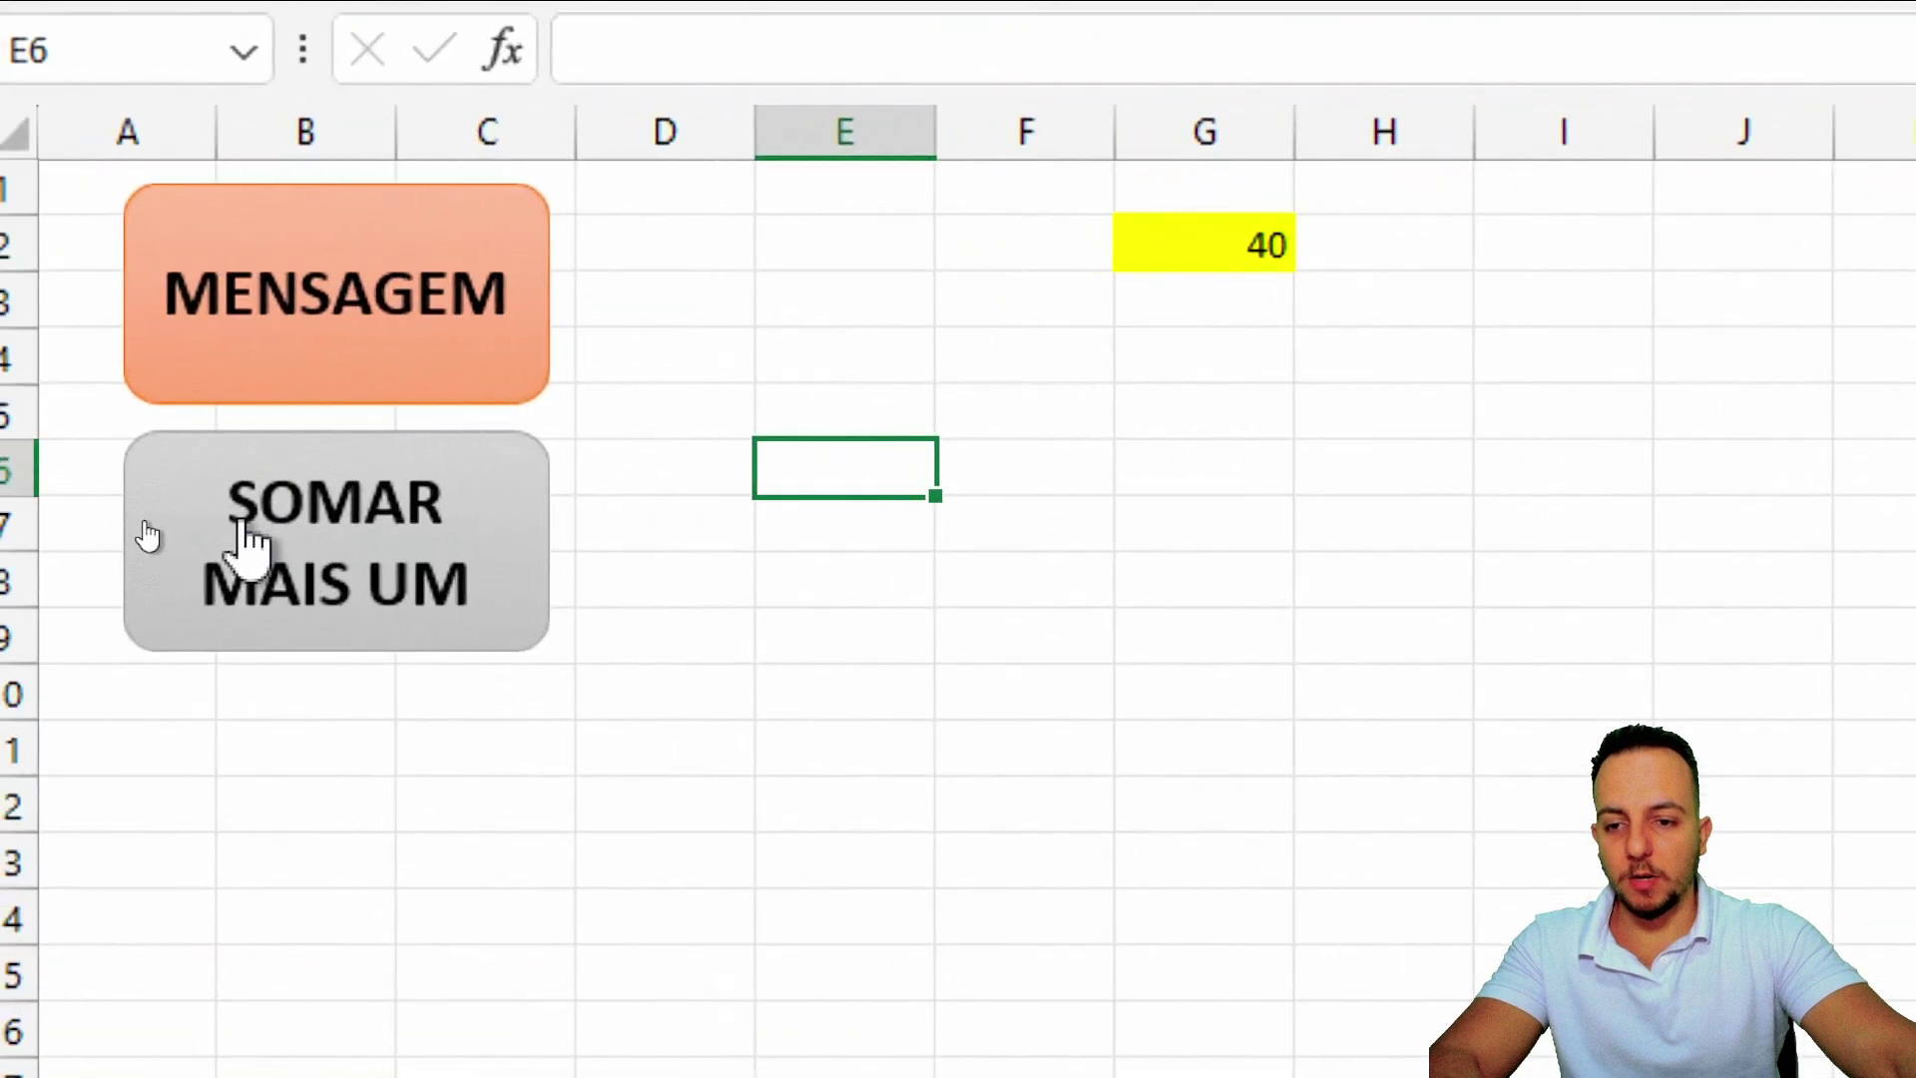
pyautogui.click(164, 520)
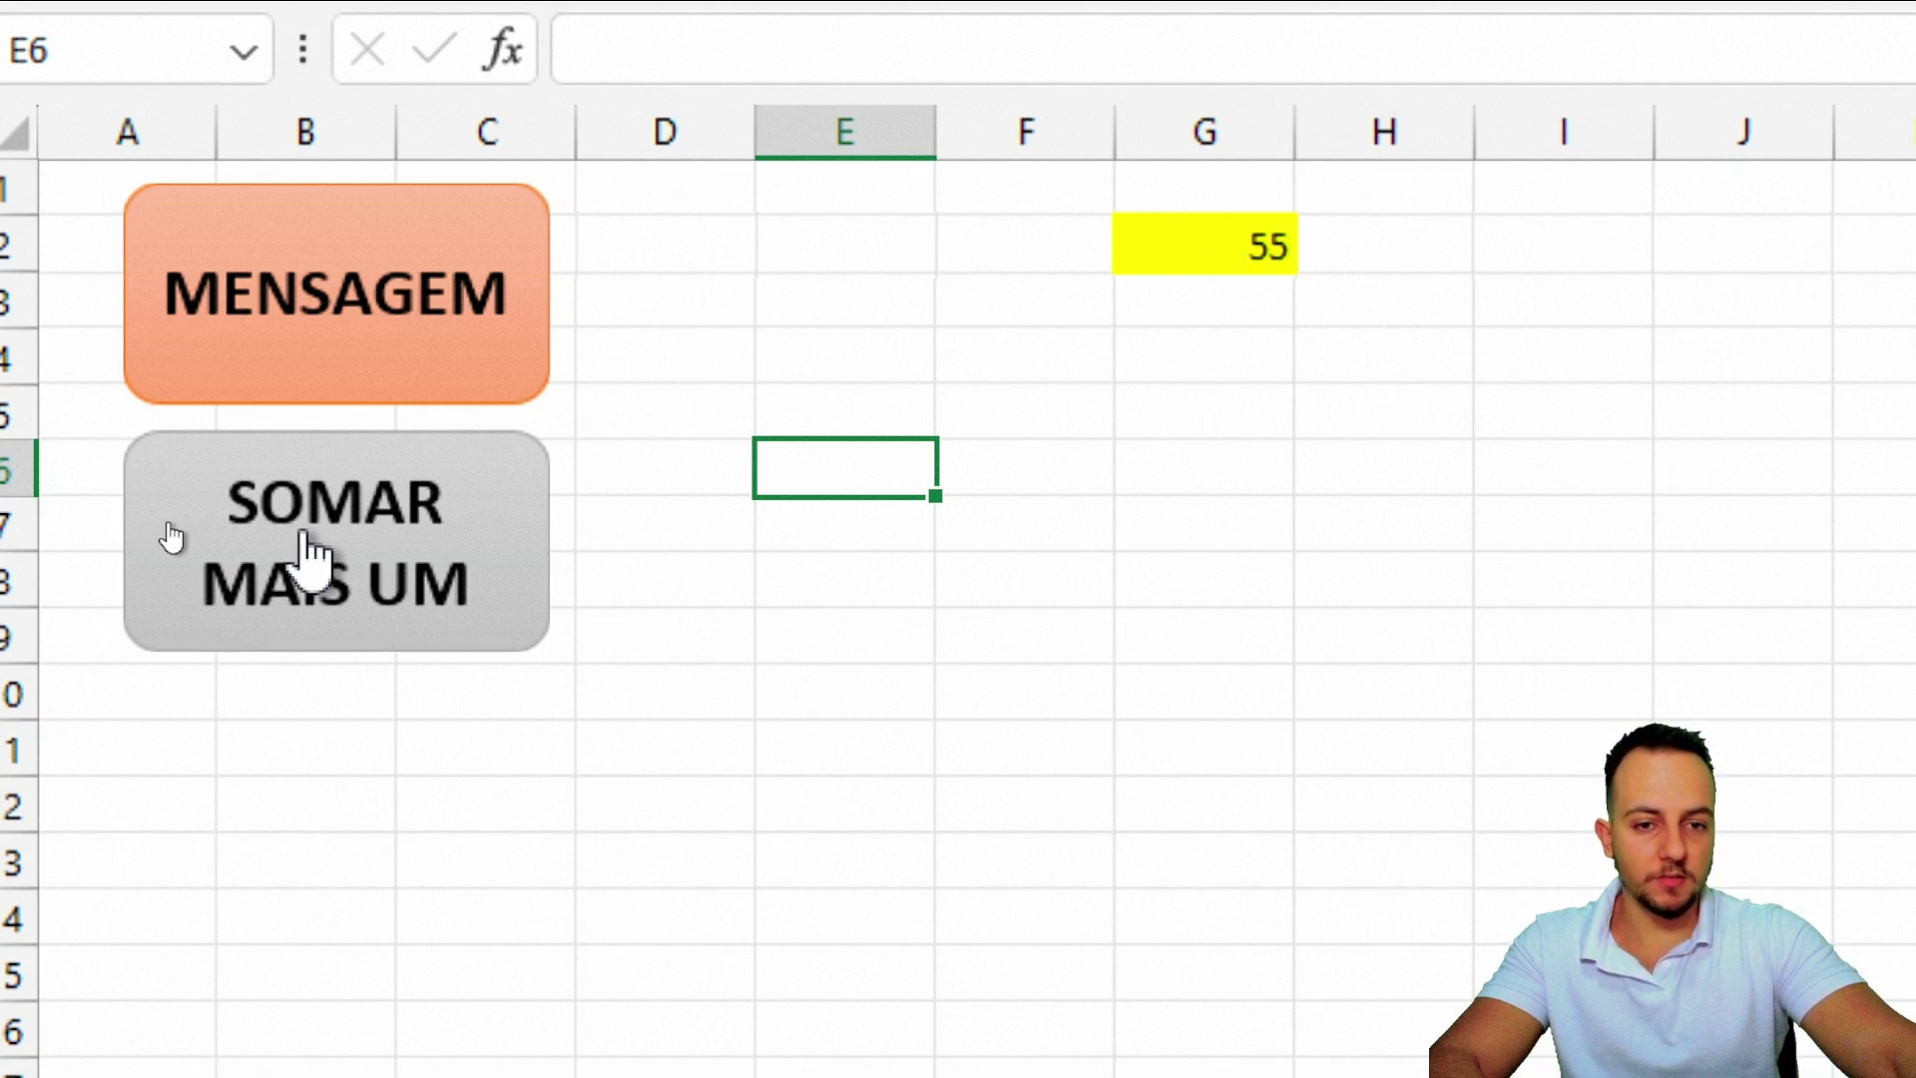
pyautogui.click(167, 526)
pyautogui.click(167, 525)
pyautogui.click(168, 525)
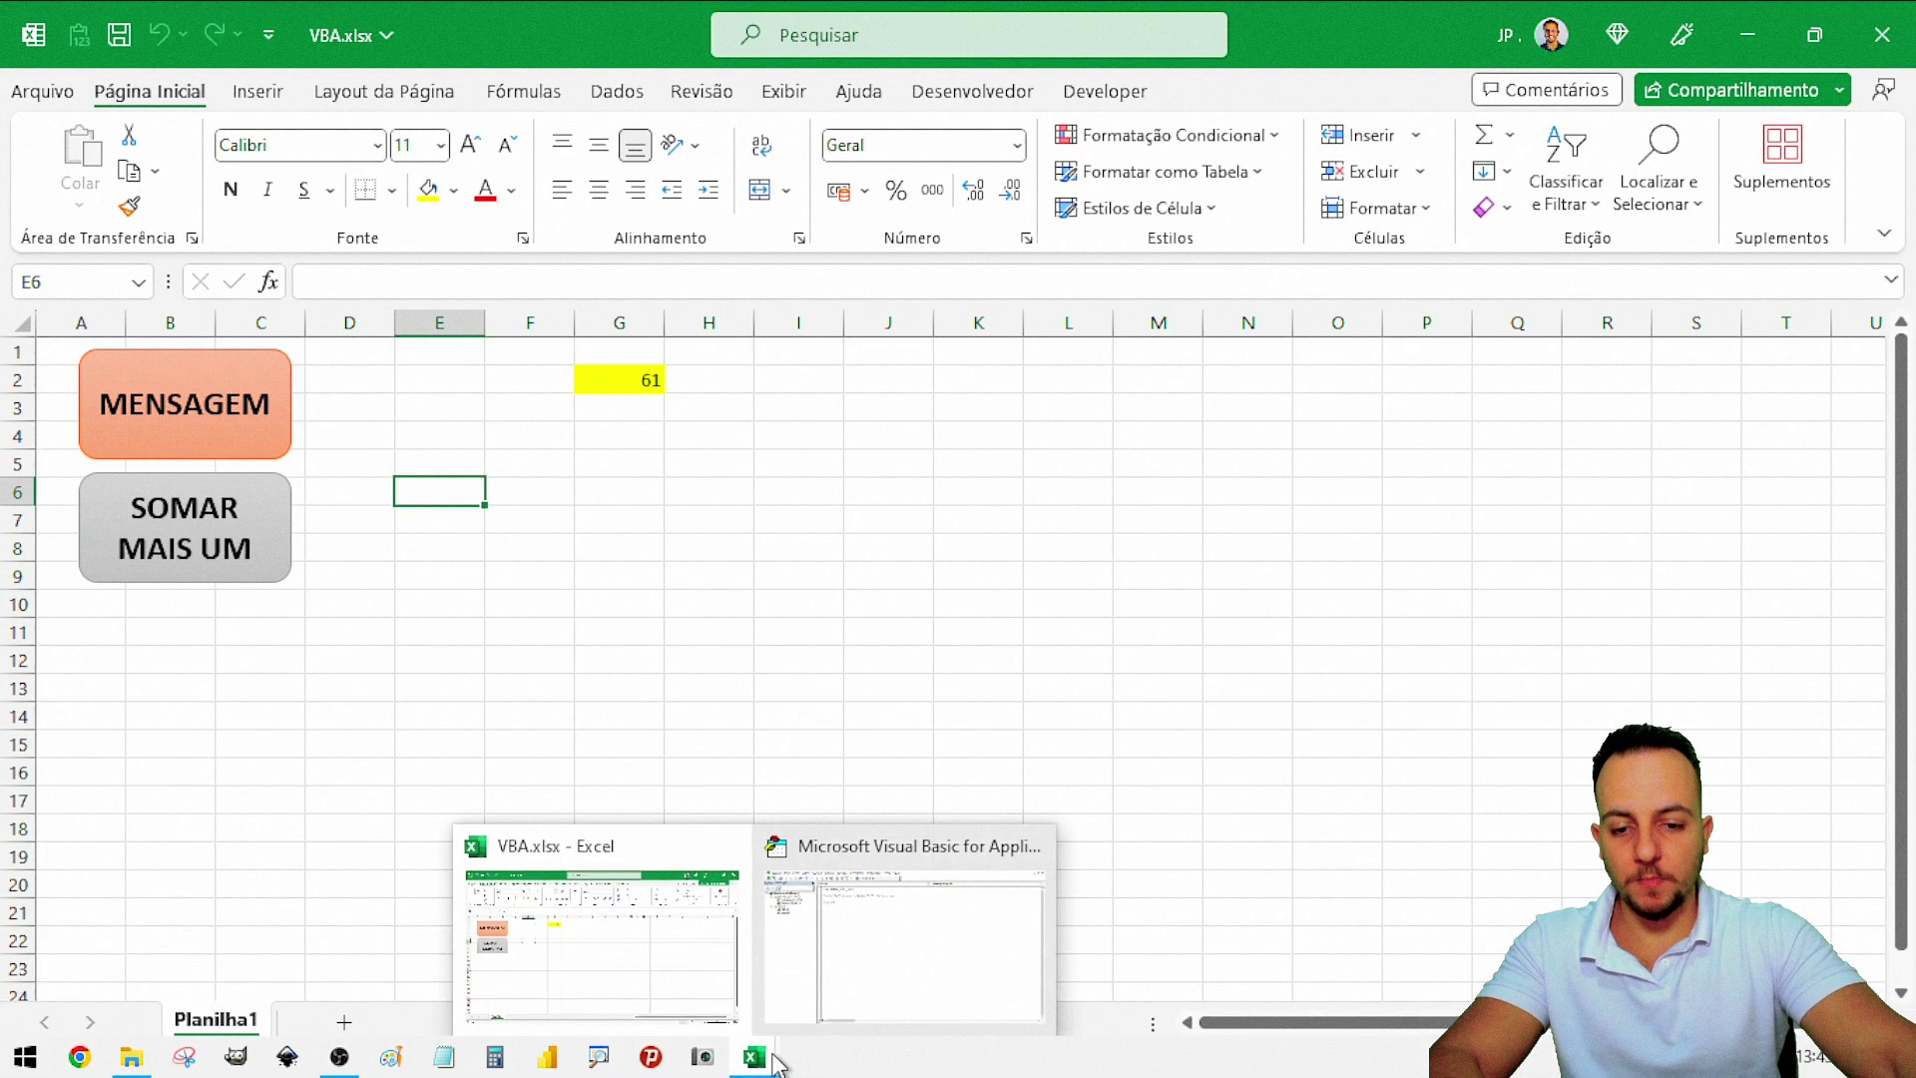
# - Edit the code line back to Range("G2").Value = Range("G2").Value + 1
pyautogui.click(858, 932)
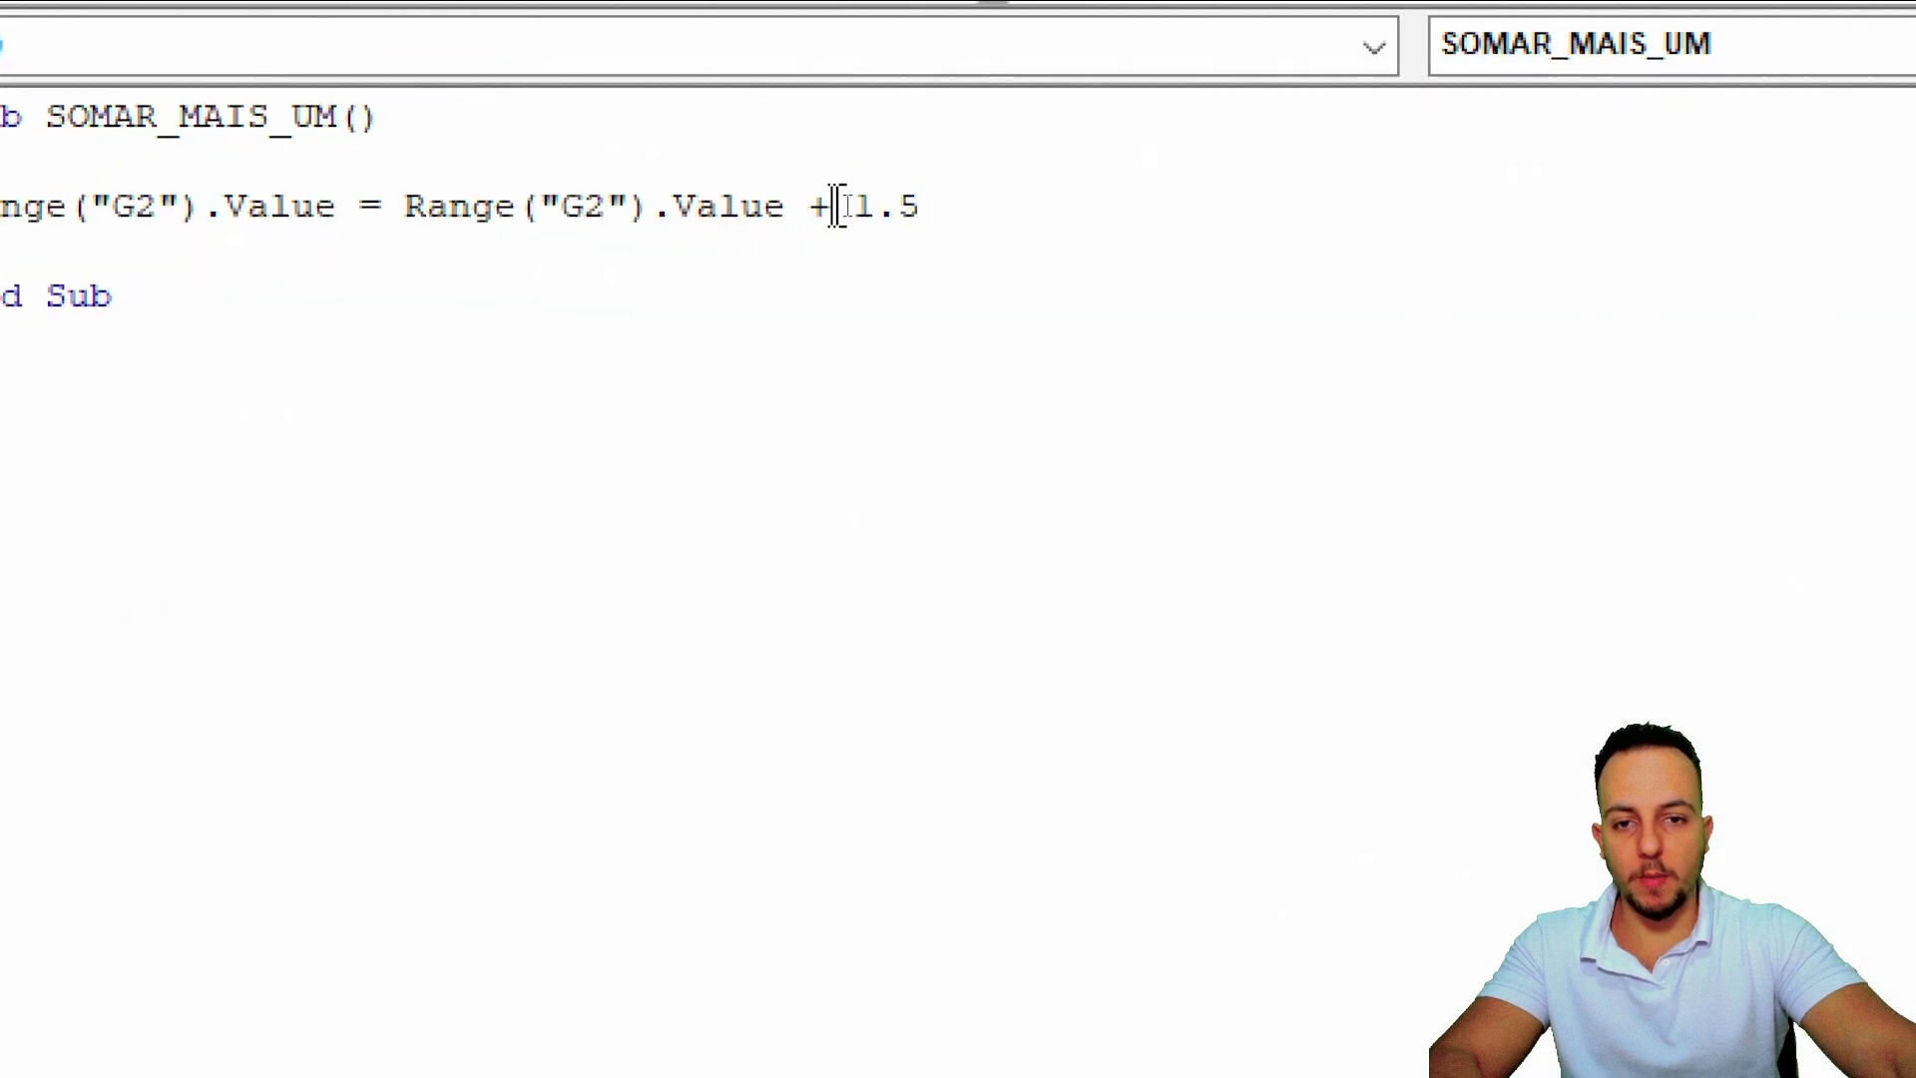
pyautogui.press('BackSpace')
pyautogui.write('-')
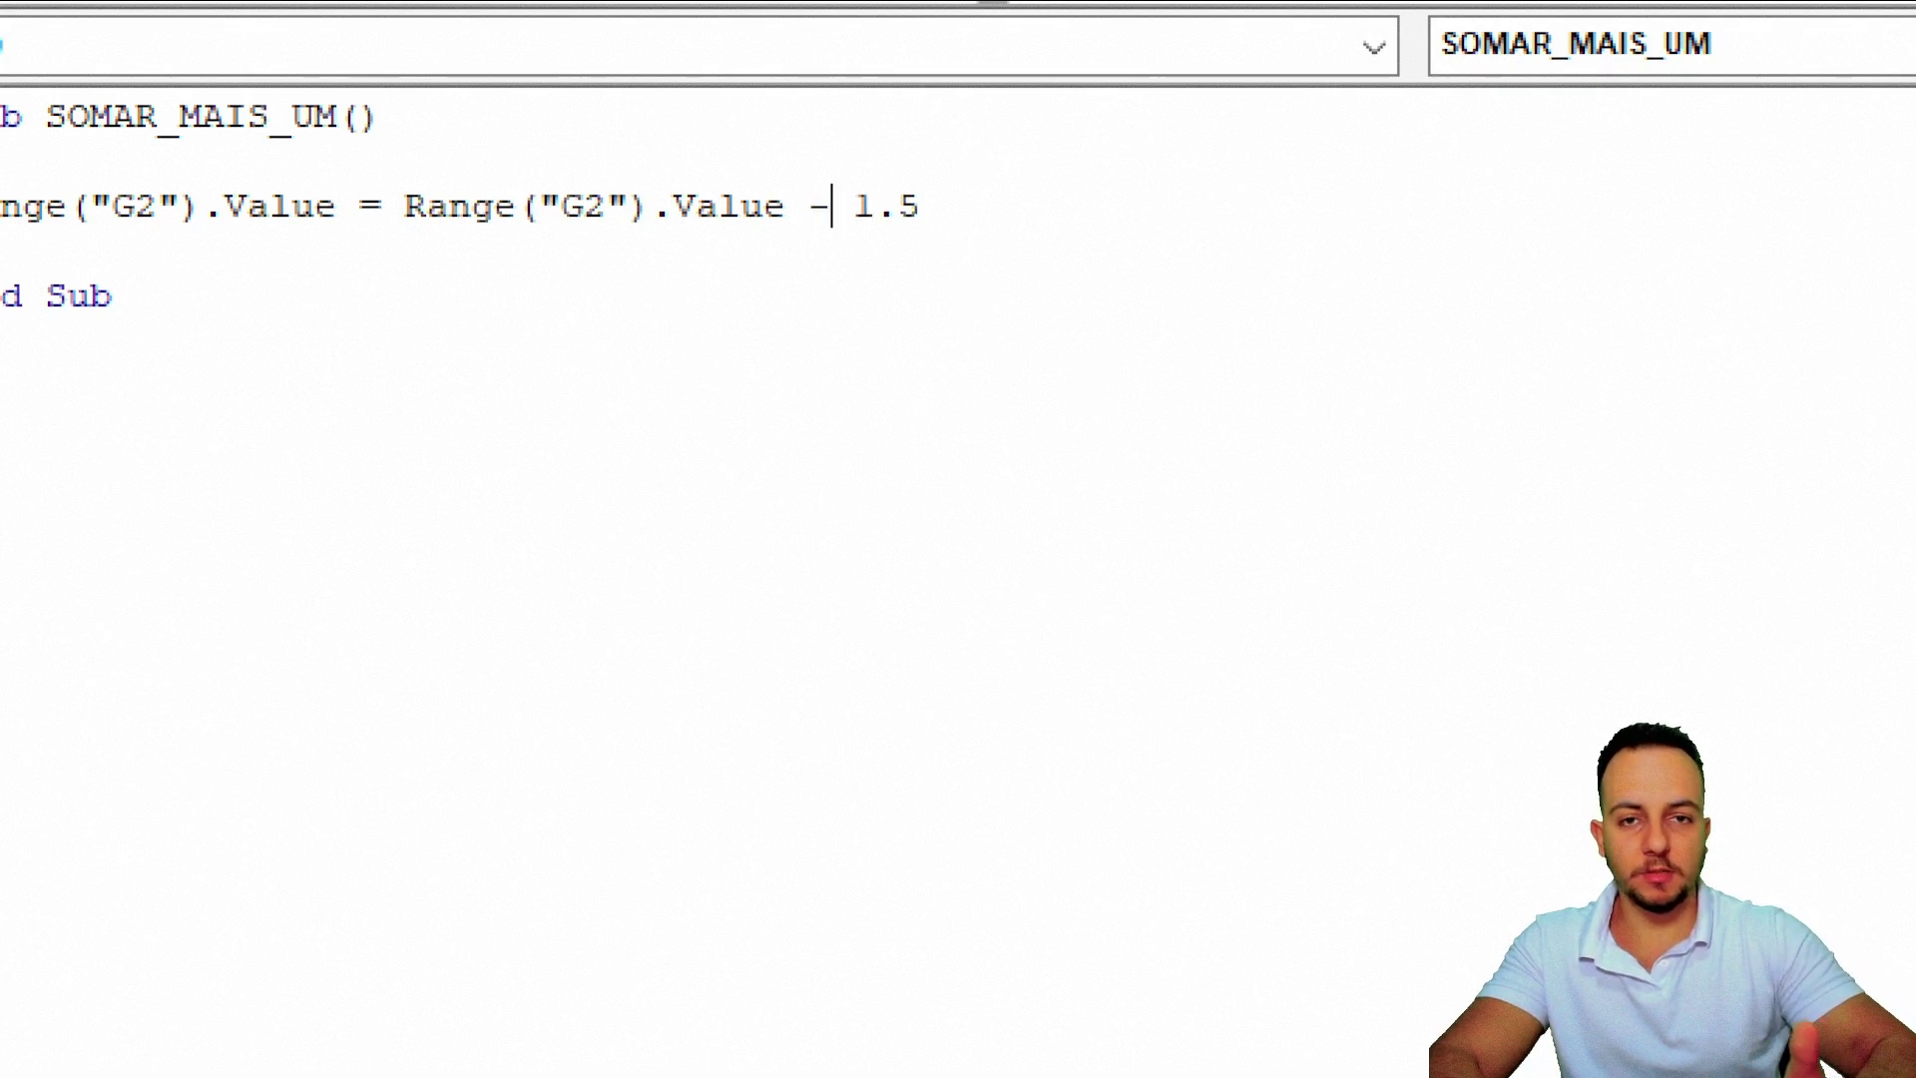
pyautogui.press('BackSpace')
pyautogui.write('+')
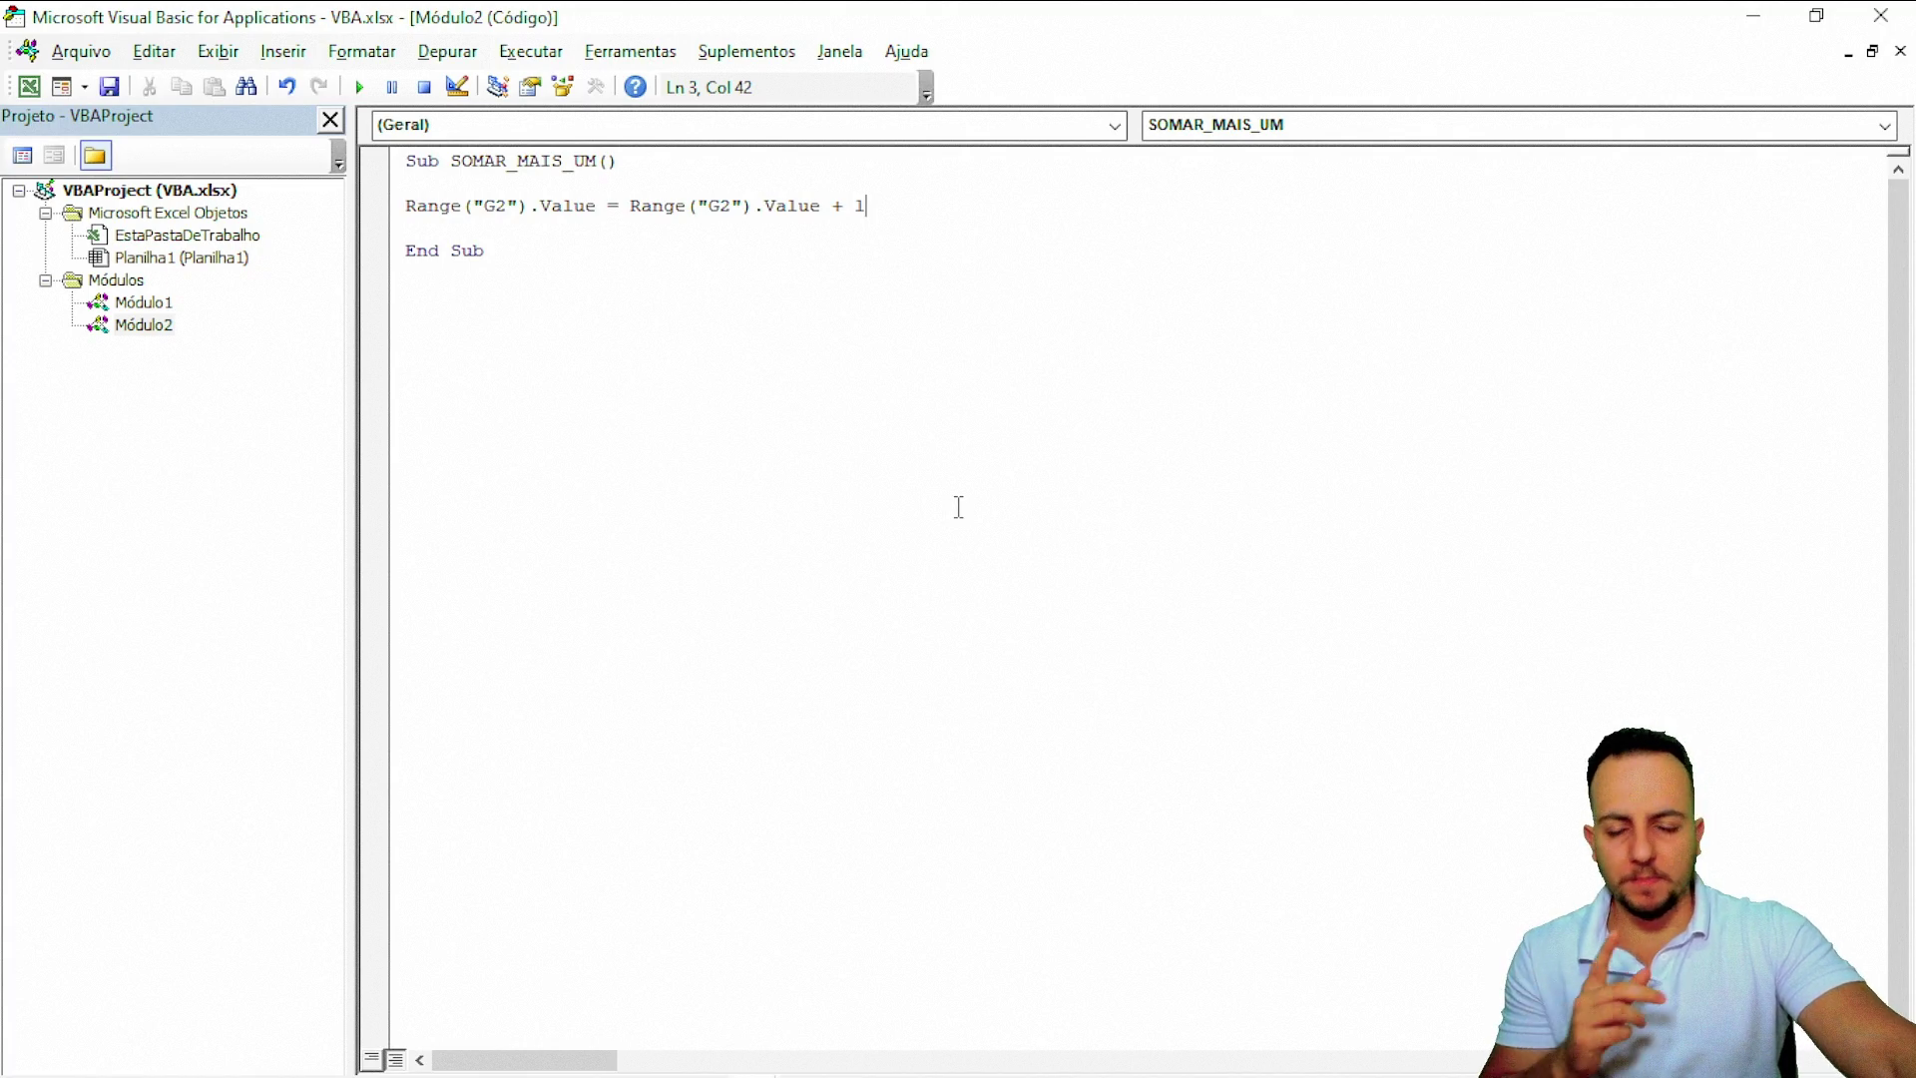
# - Fill cell G4 green and enter 15 in it
pyautogui.click(1753, 16)
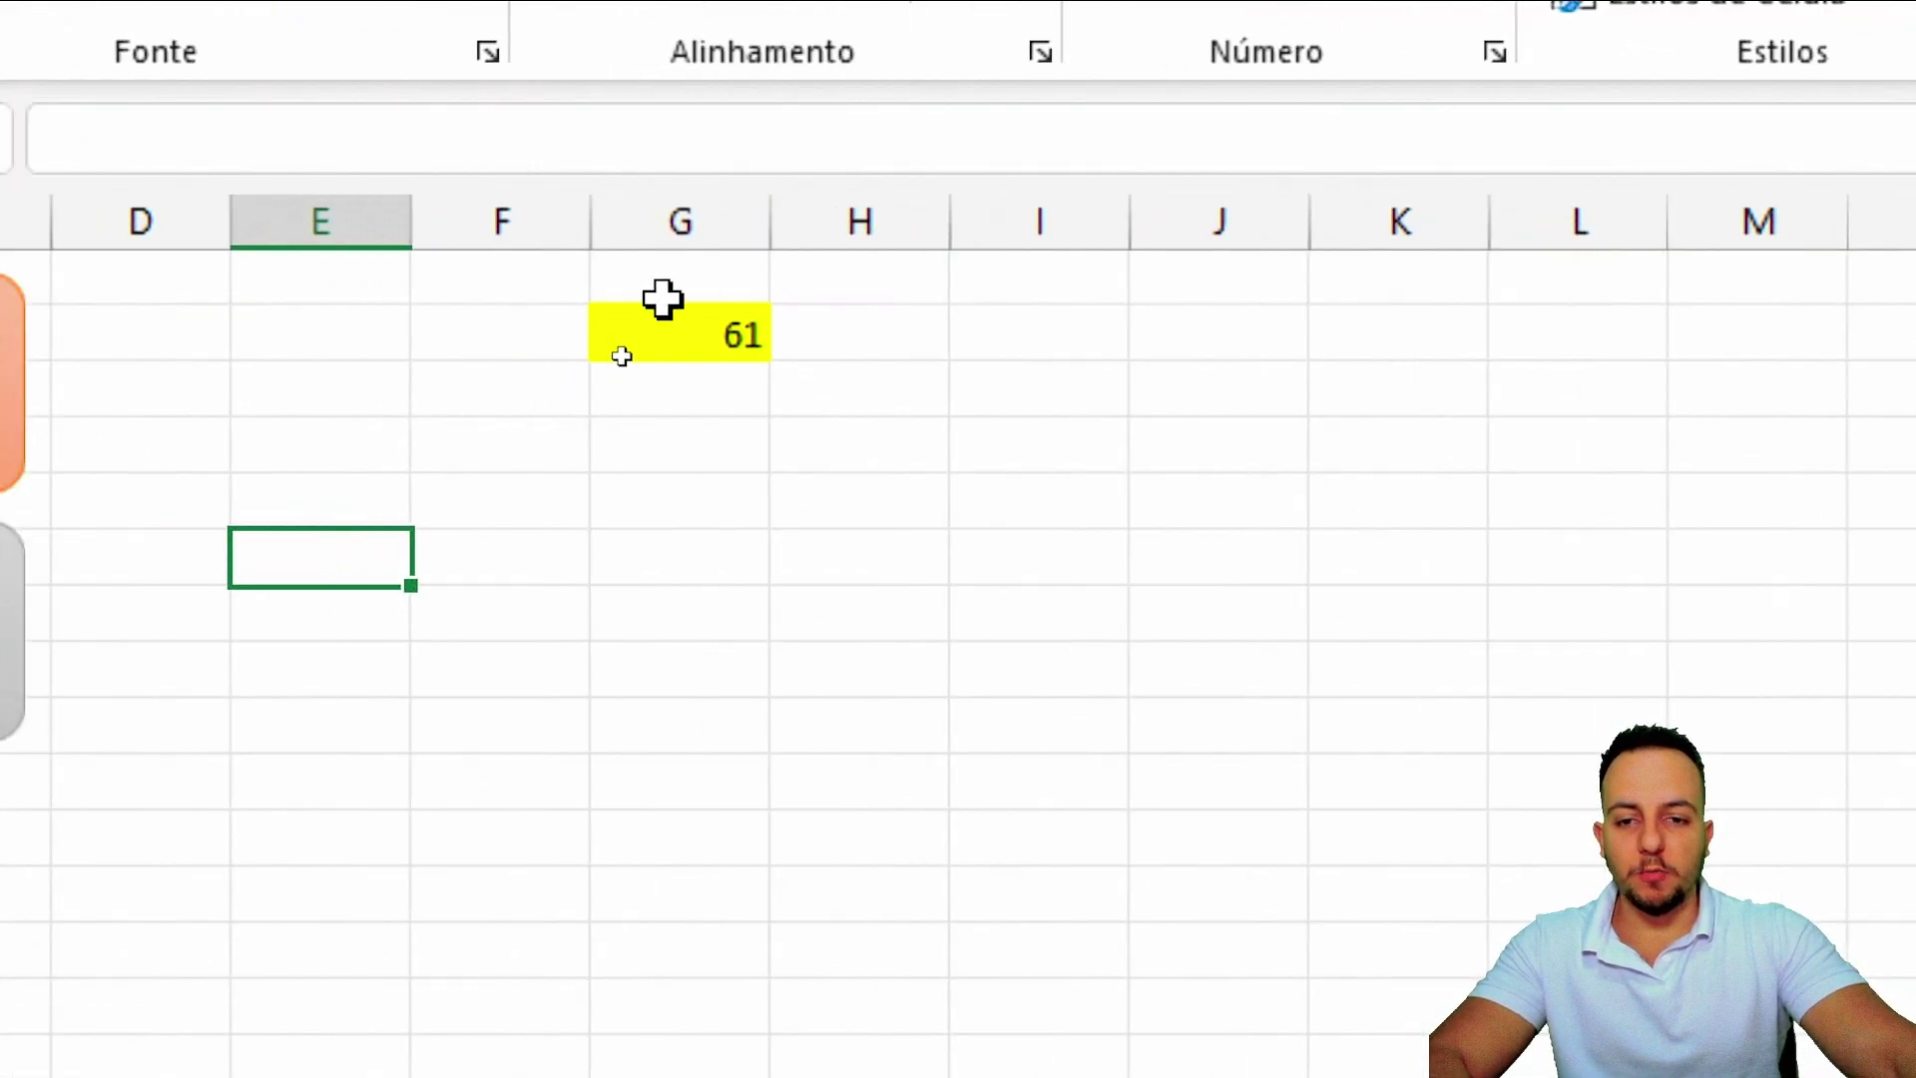
pyautogui.moveTo(610, 360); pyautogui.dragTo(636, 409)
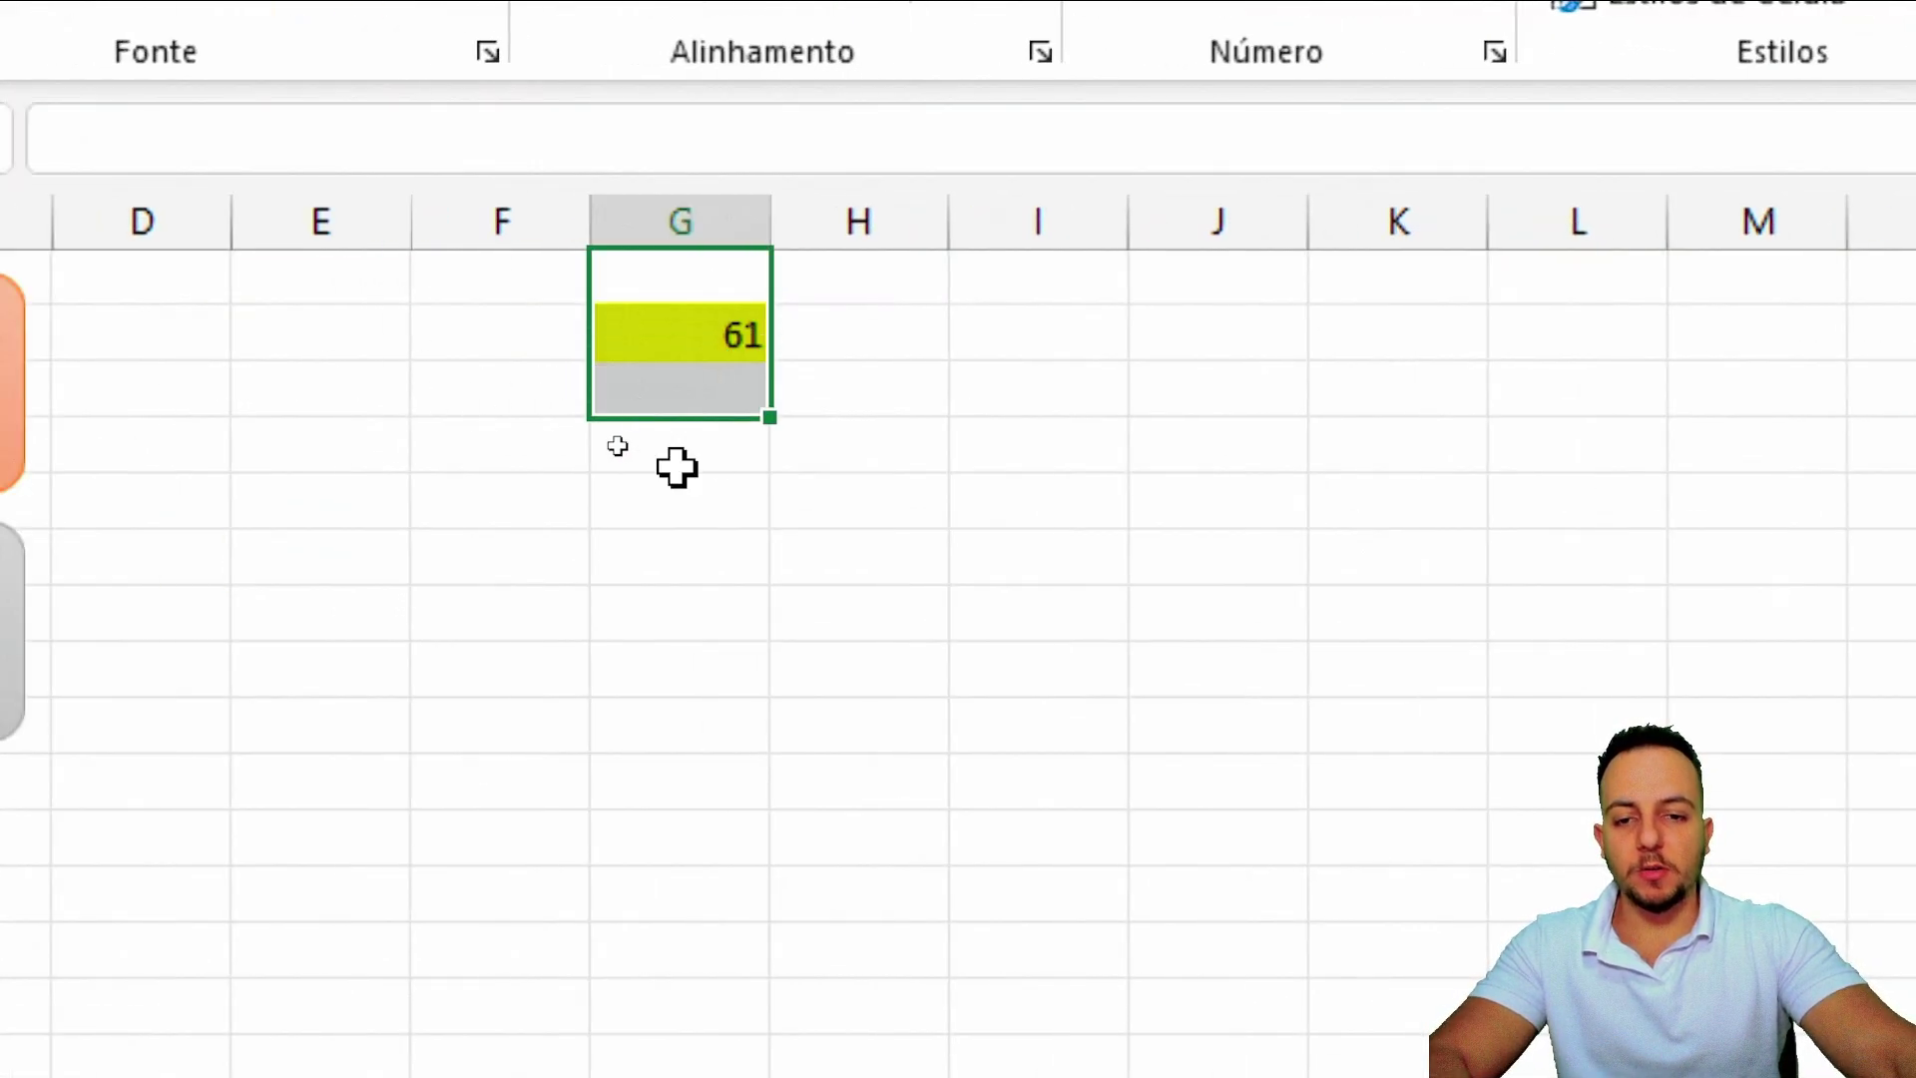
pyautogui.click(630, 437)
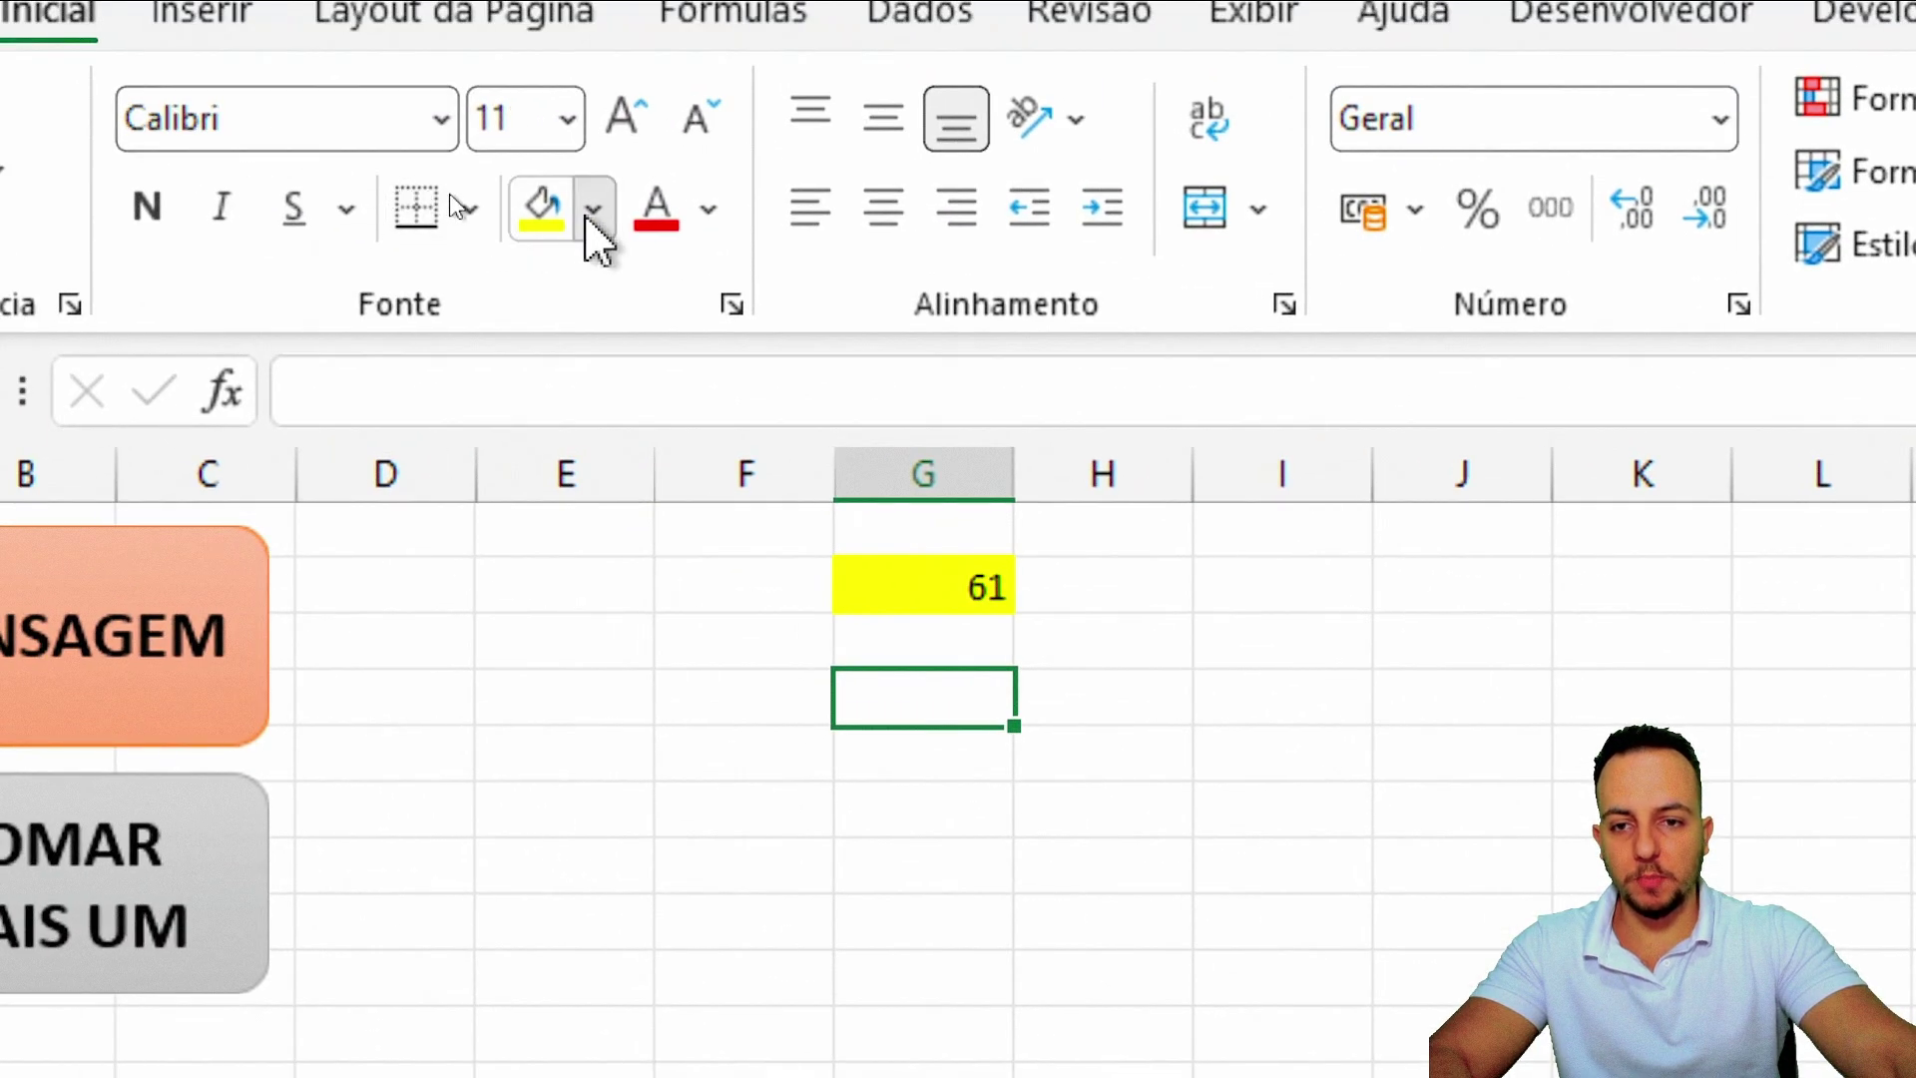
pyautogui.click(593, 211)
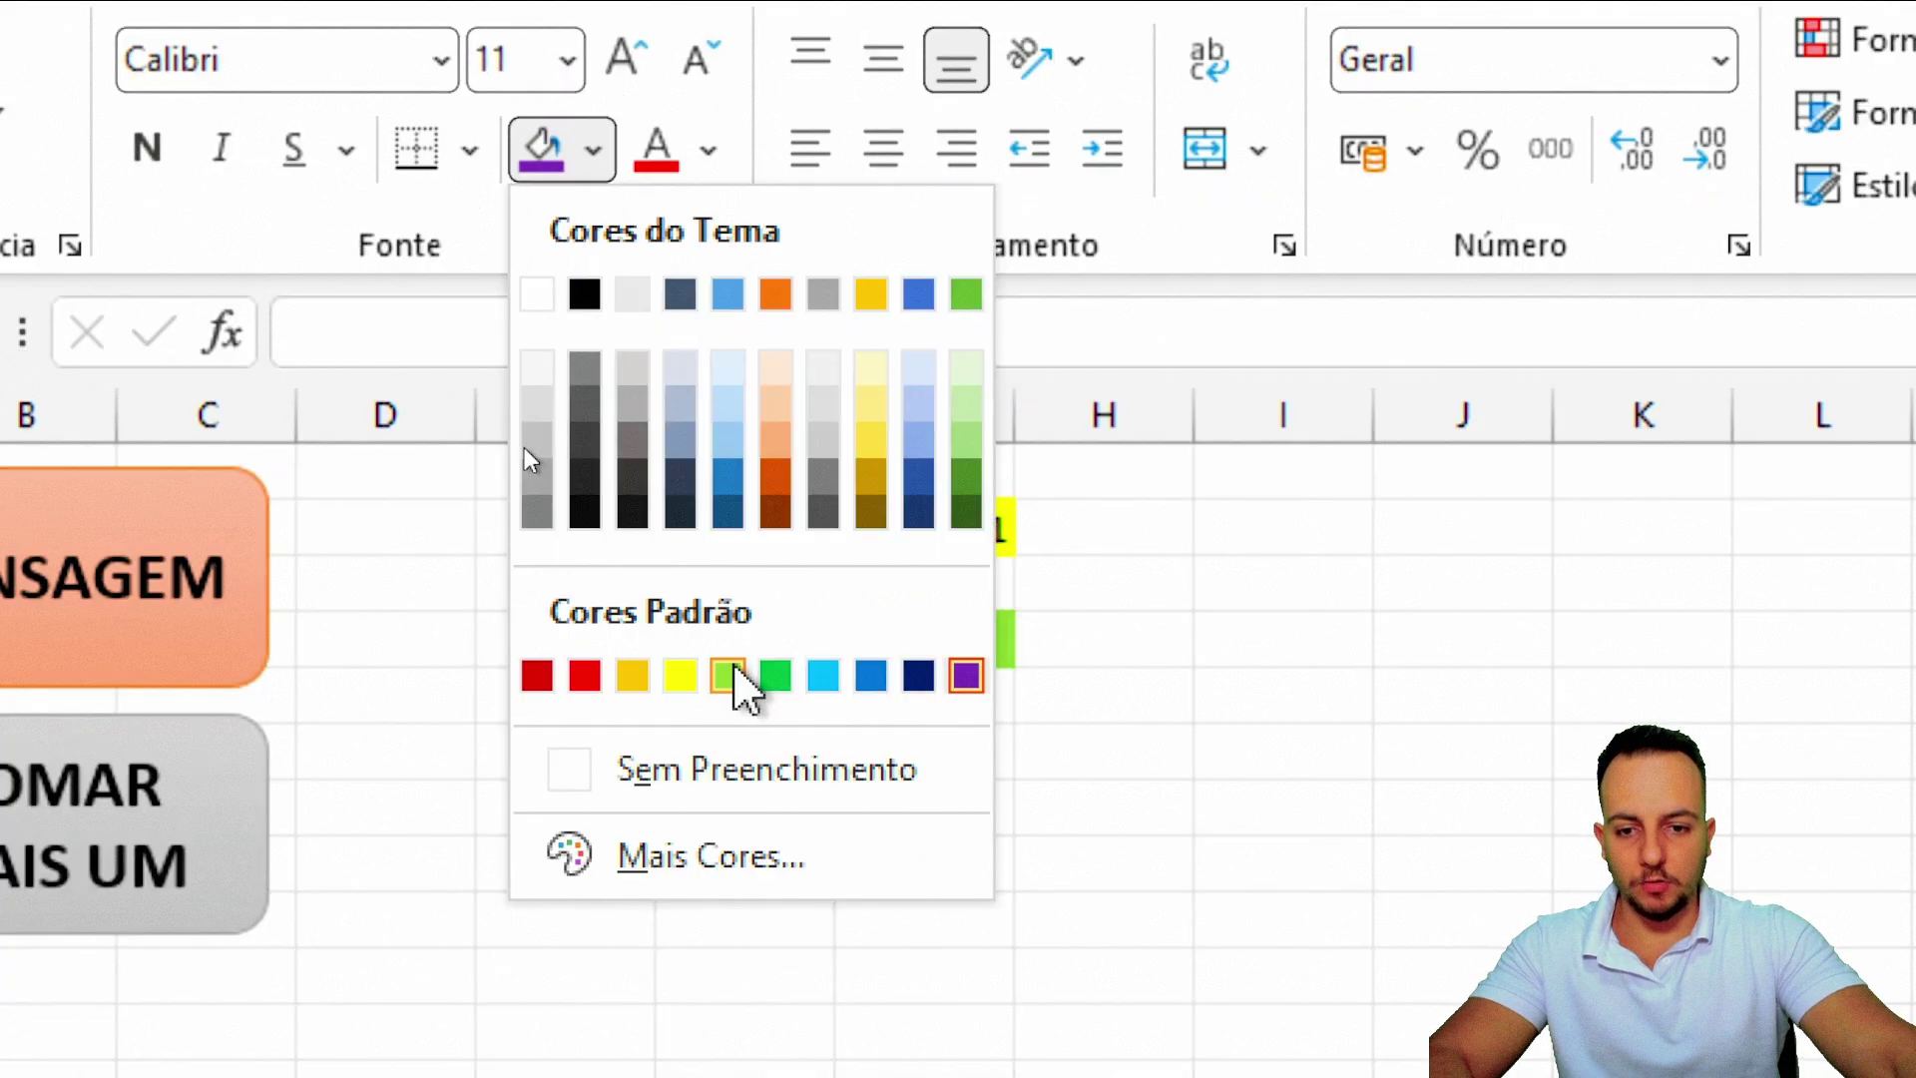
pyautogui.click(748, 731)
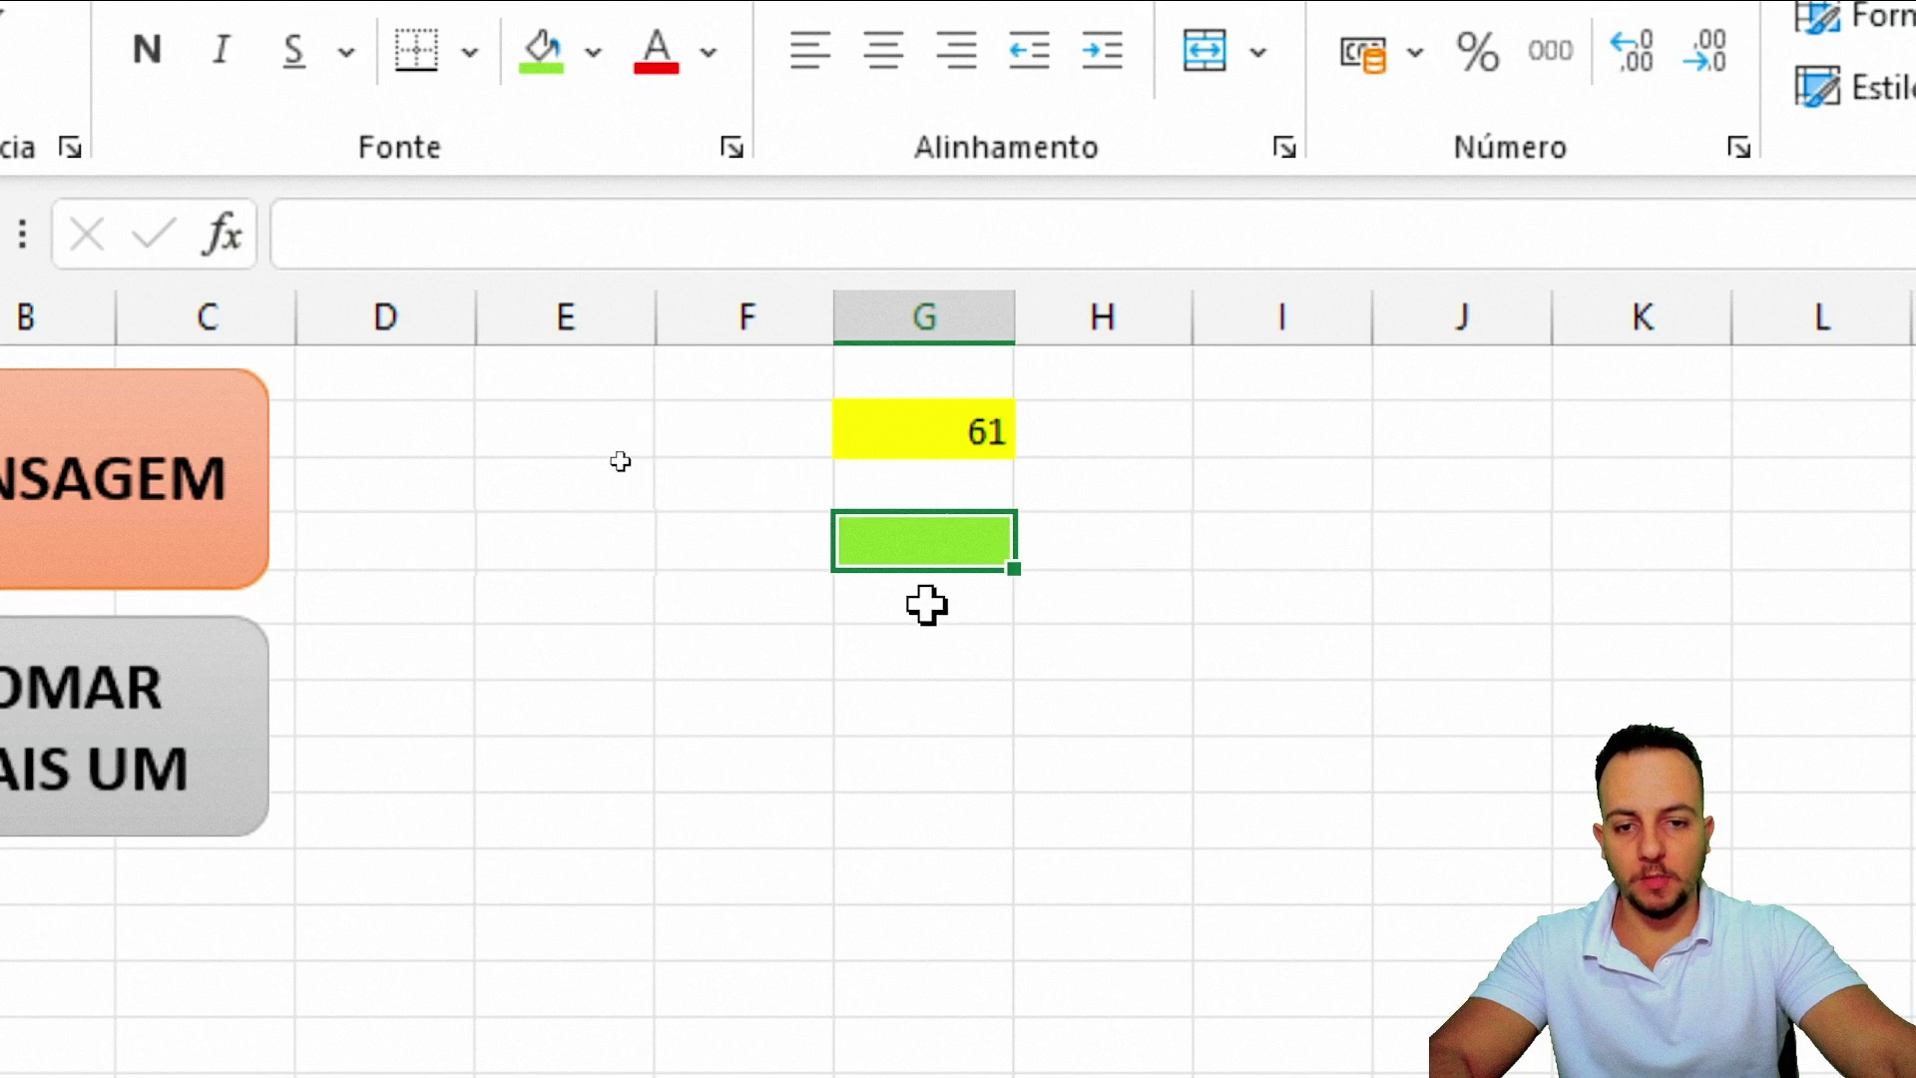
pyautogui.write('15')
pyautogui.press('Return')
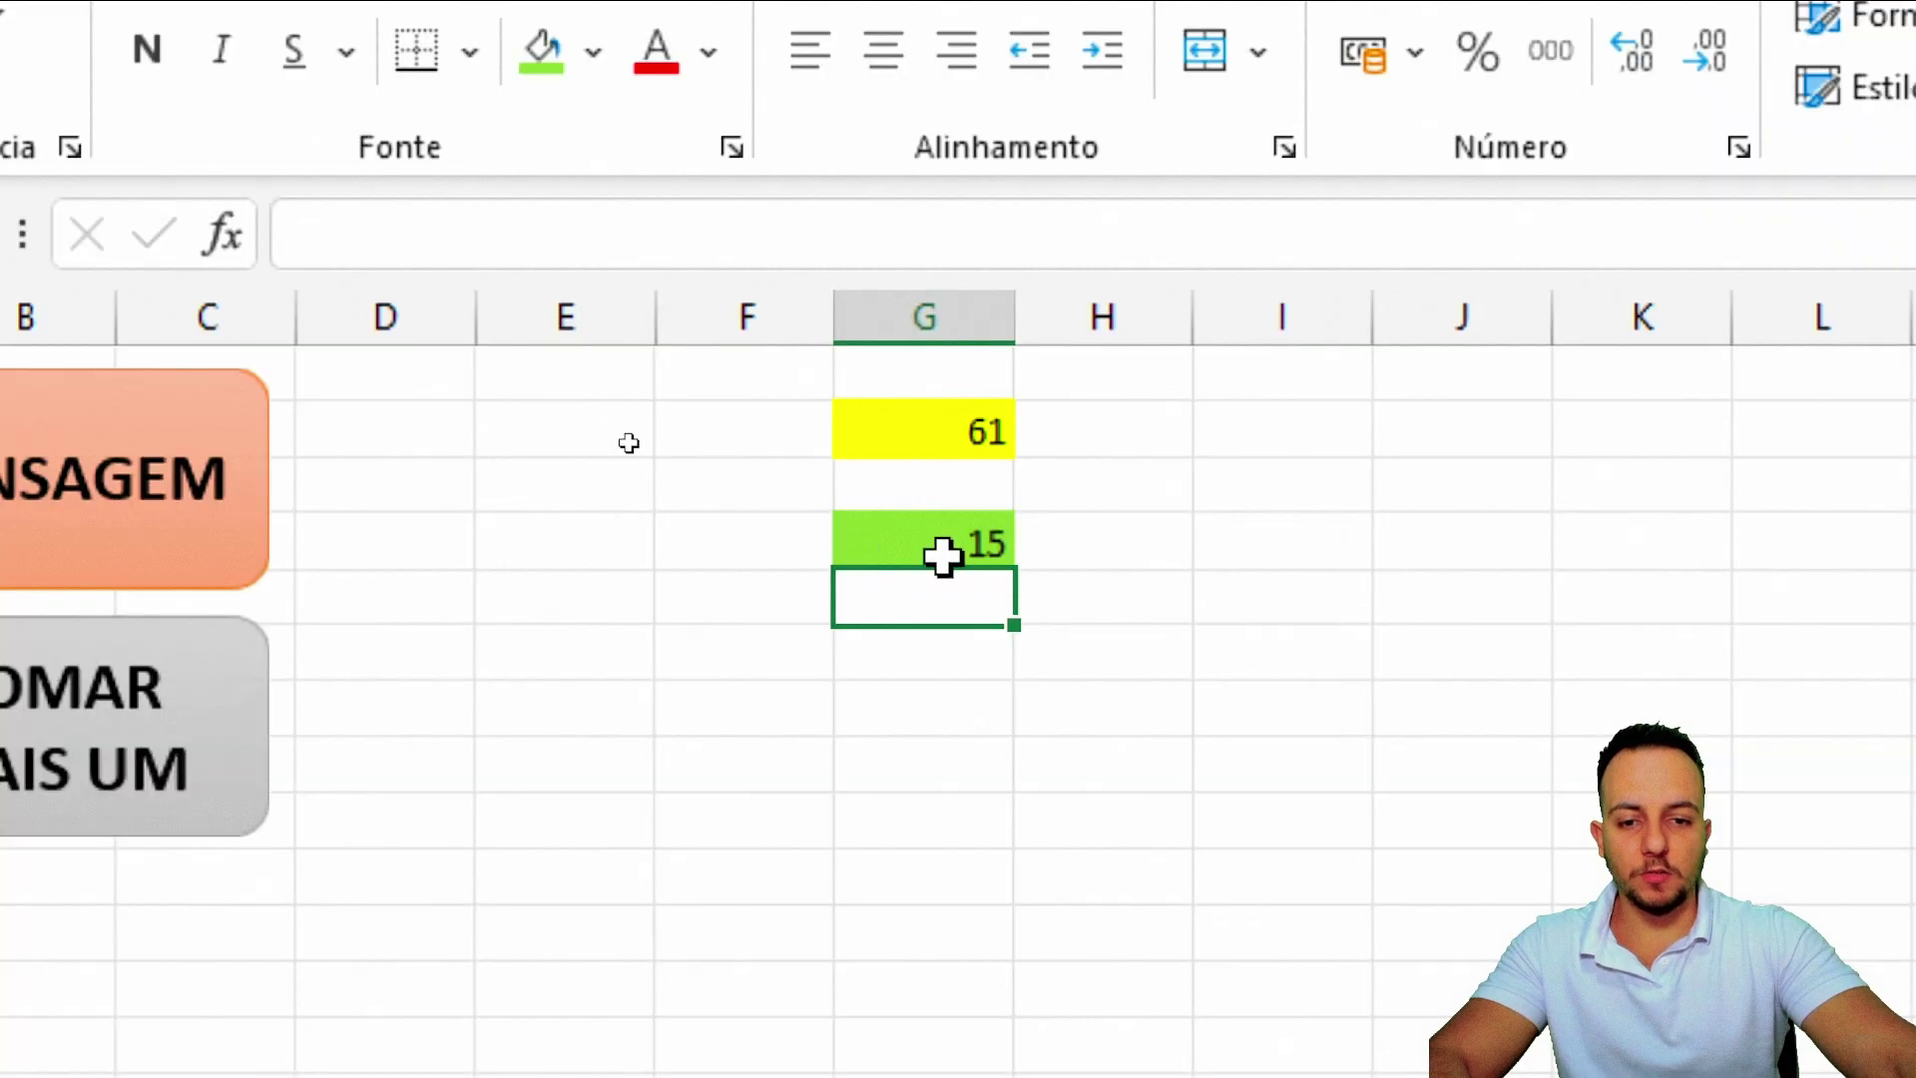
# - Change G4's value, trying 5 and -4, and settle on 5
pyautogui.click(868, 543)
pyautogui.write('5')
pyautogui.press('Return')
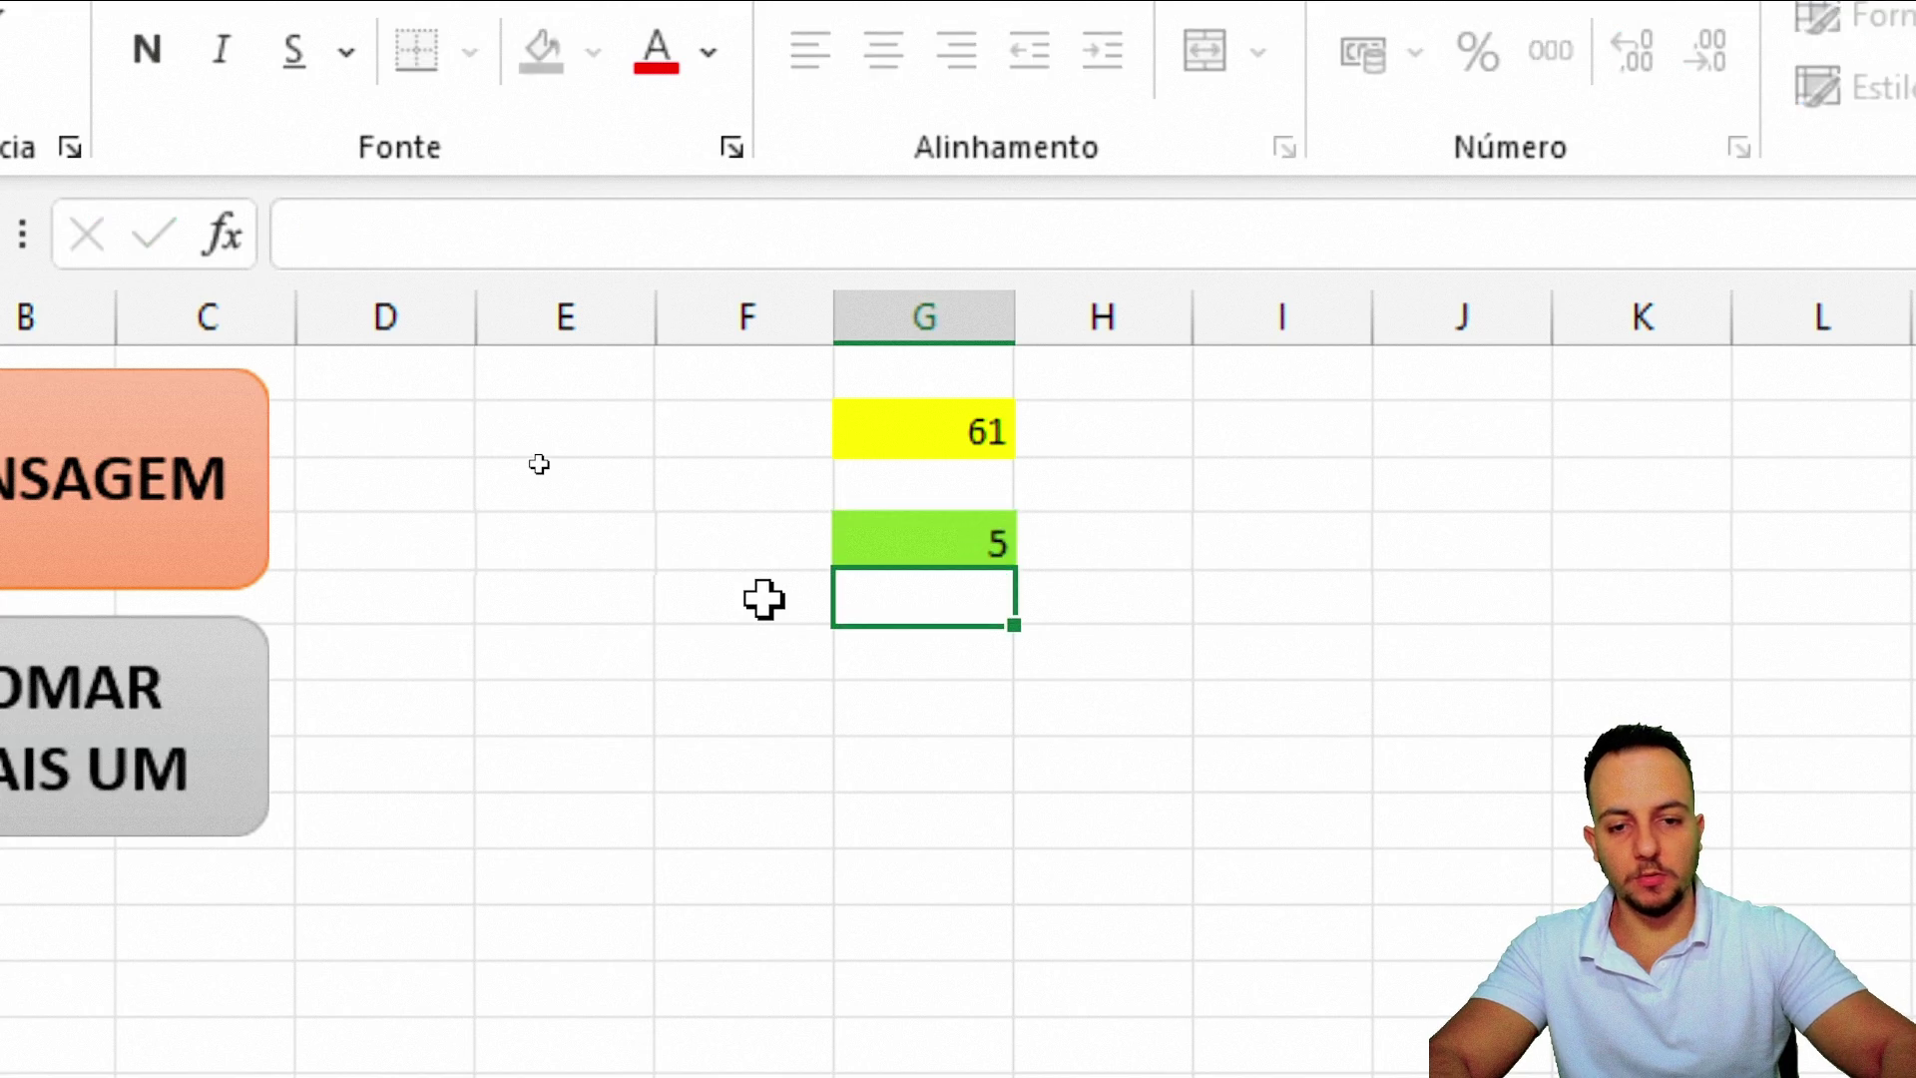
pyautogui.press('Up')
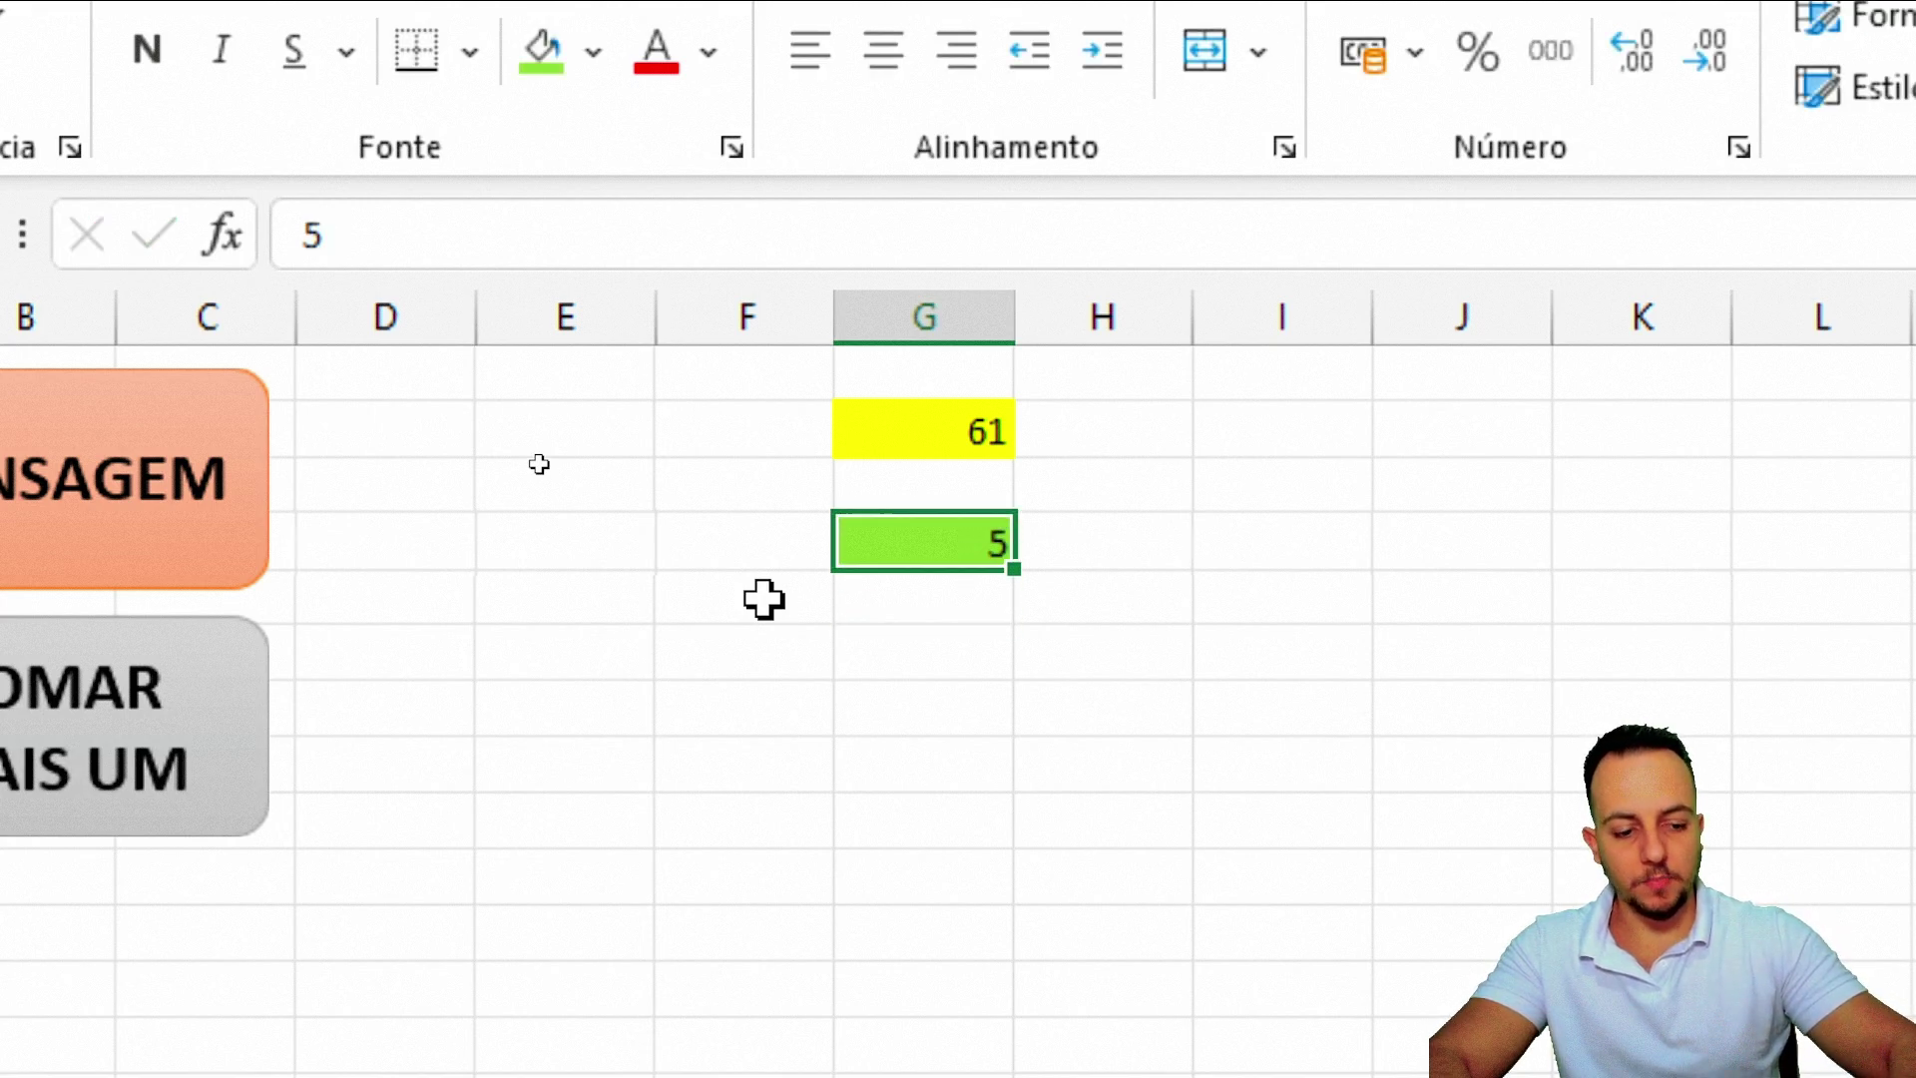
pyautogui.write('-4')
pyautogui.press('Return')
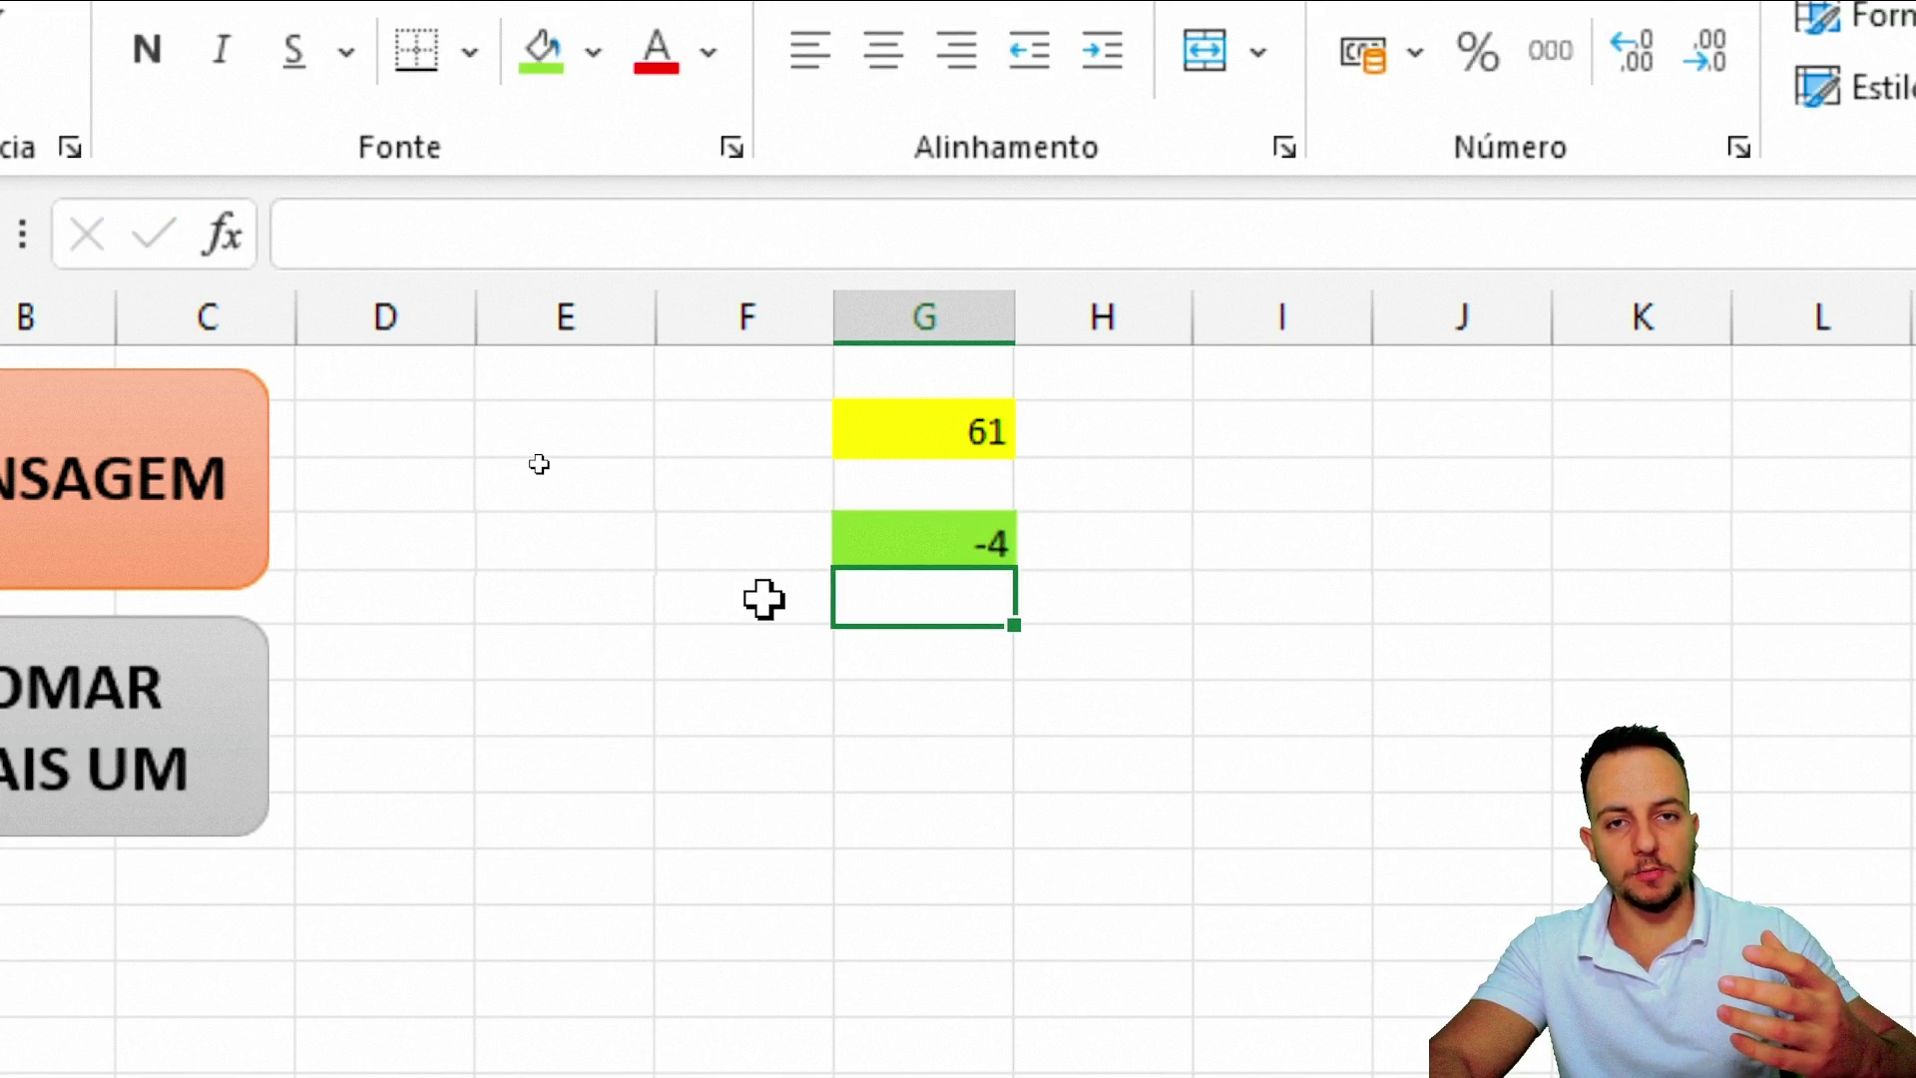
pyautogui.press('Up')
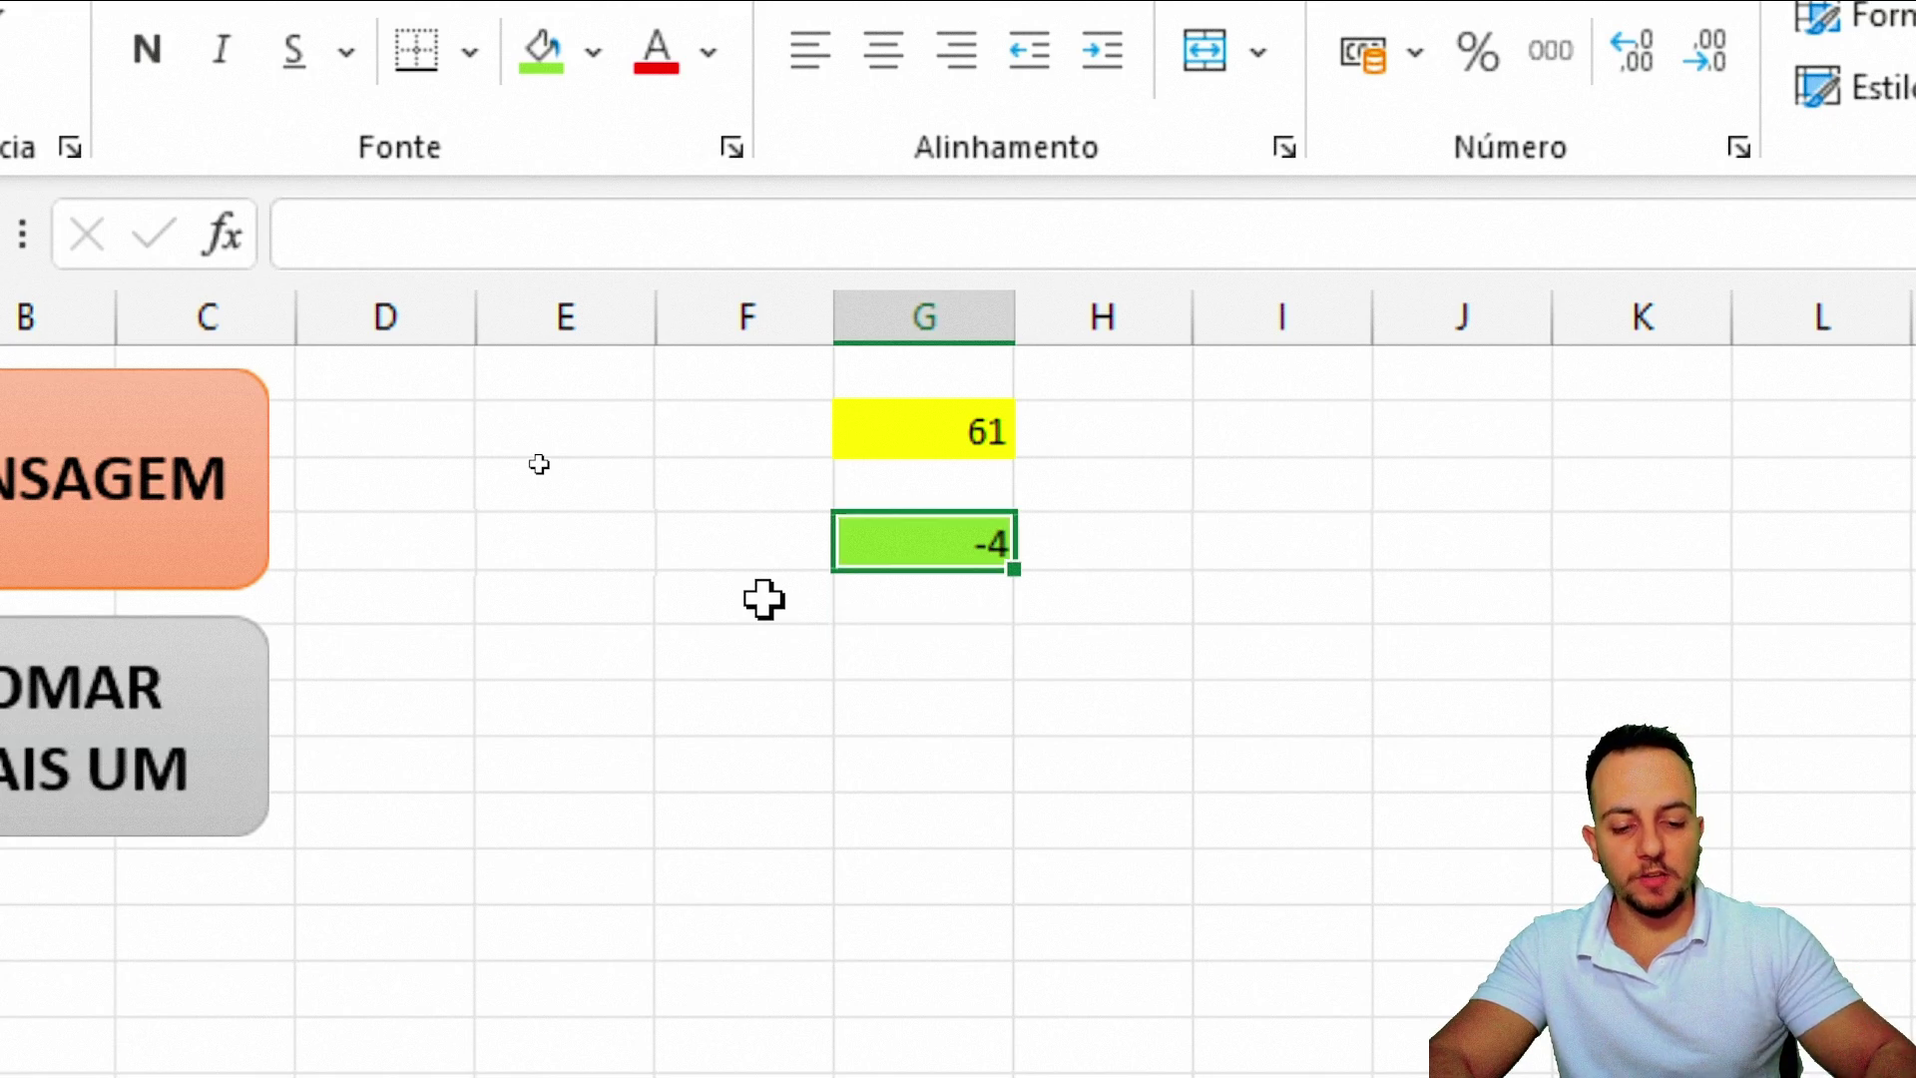
pyautogui.write('5')
pyautogui.press('Return')
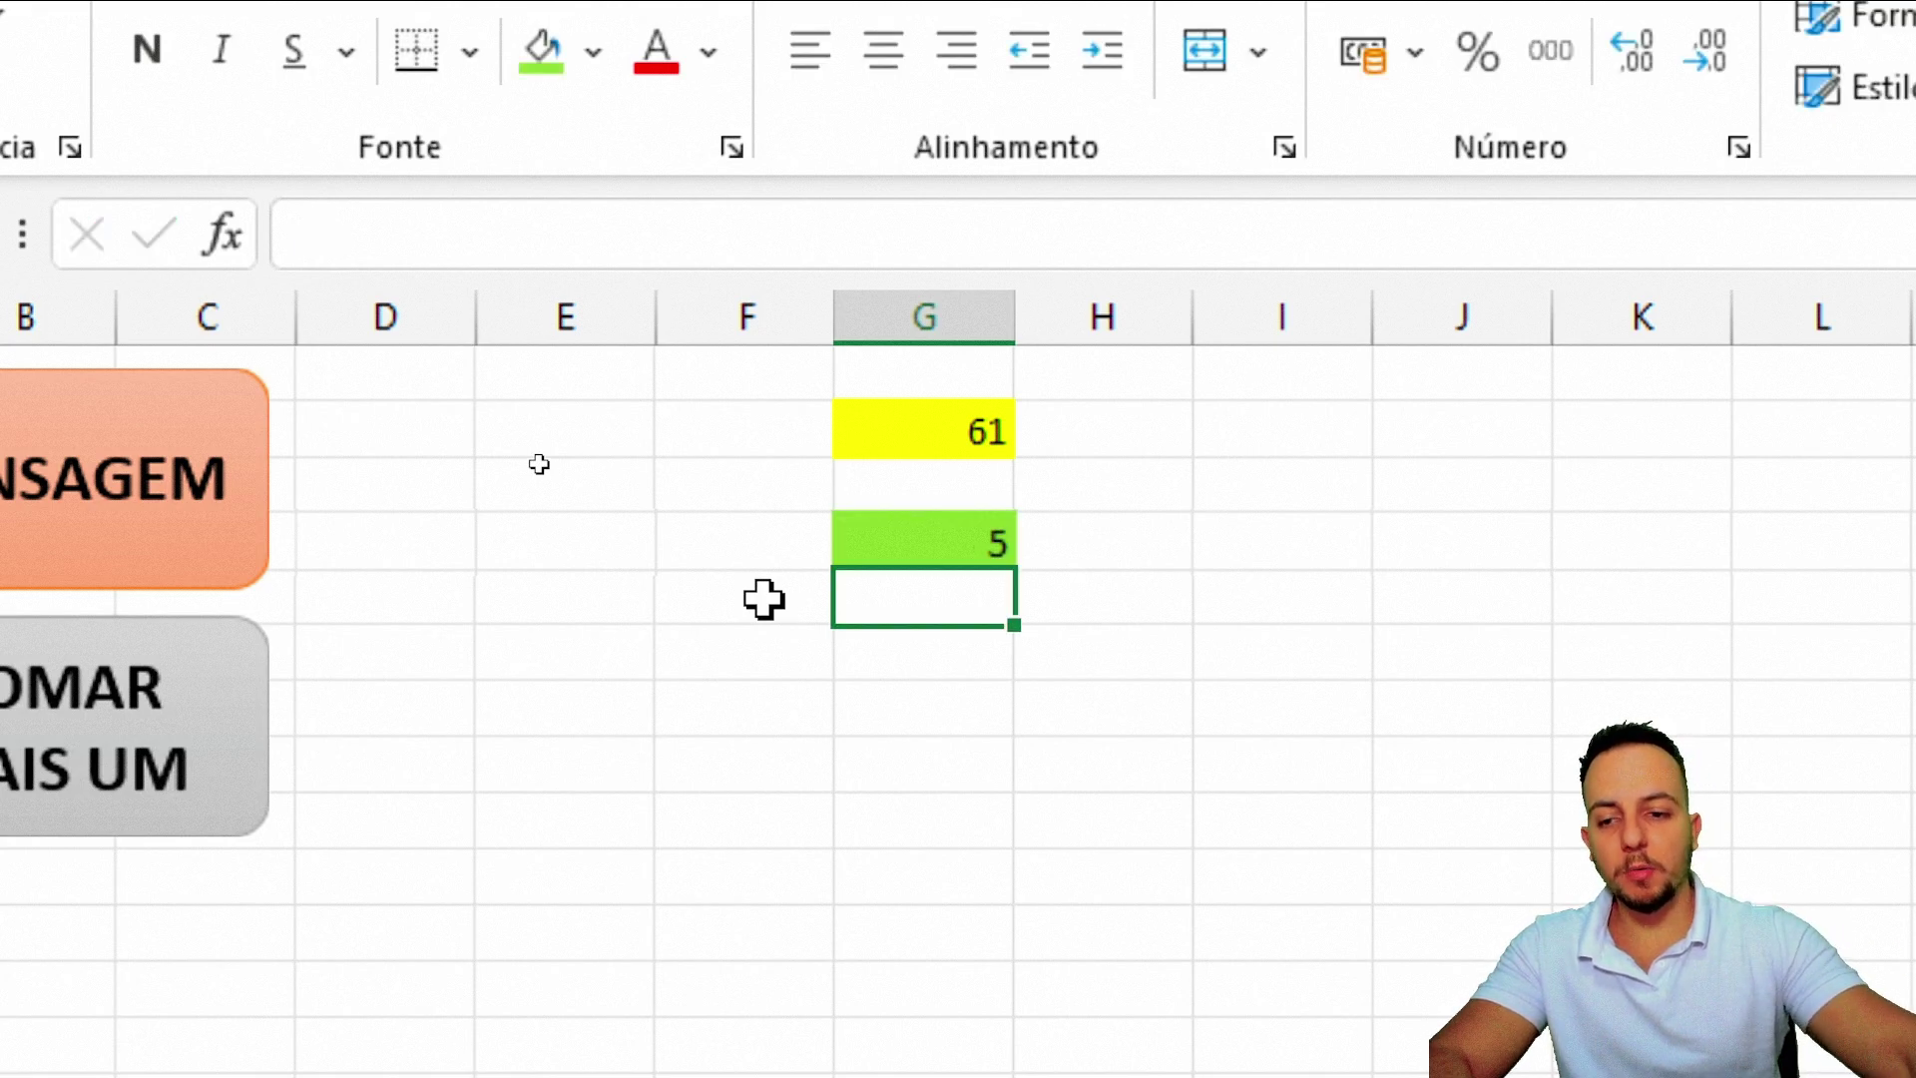
pyautogui.moveTo(752, 1057)
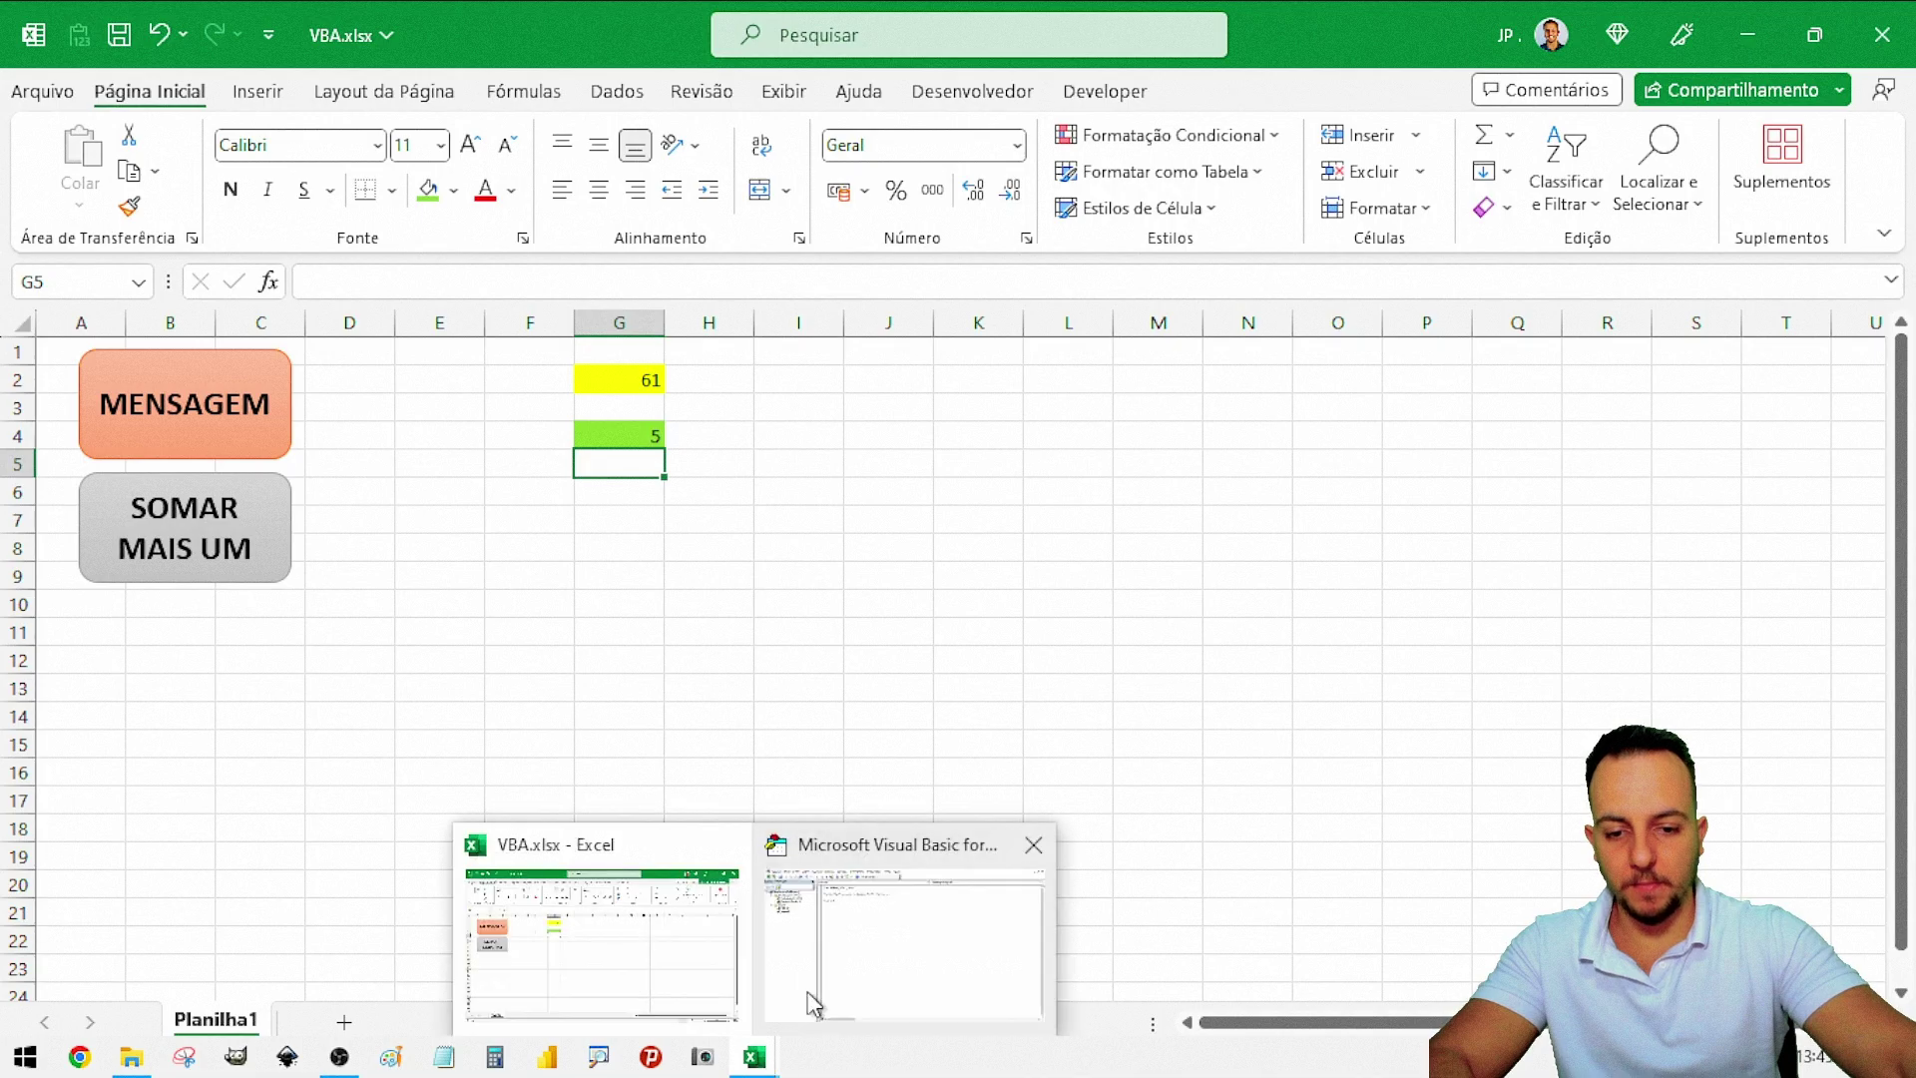
# - Replace + 1 with + Range("G4").Value in SOMAR_MAIS_UM's G2 line
pyautogui.click(806, 991)
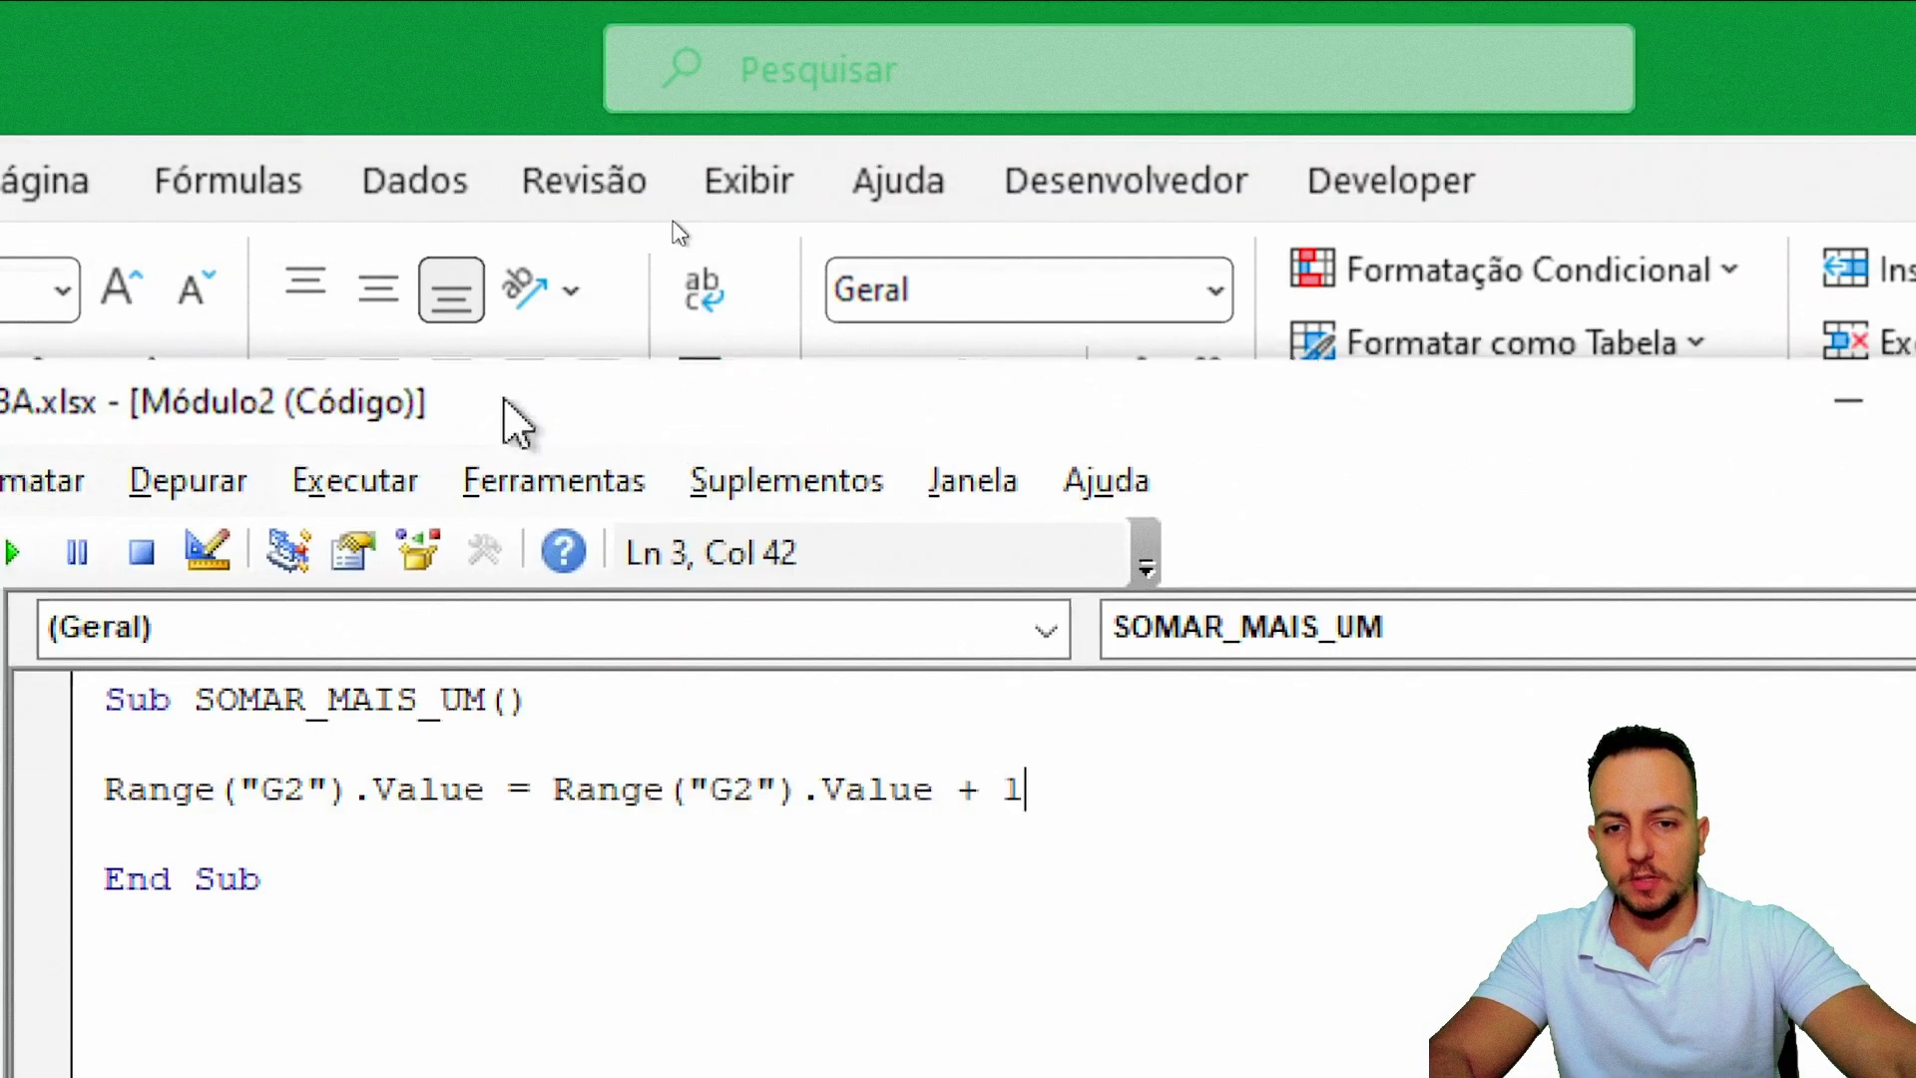
pyautogui.moveTo(516, 419); pyautogui.dragTo(608, 998)
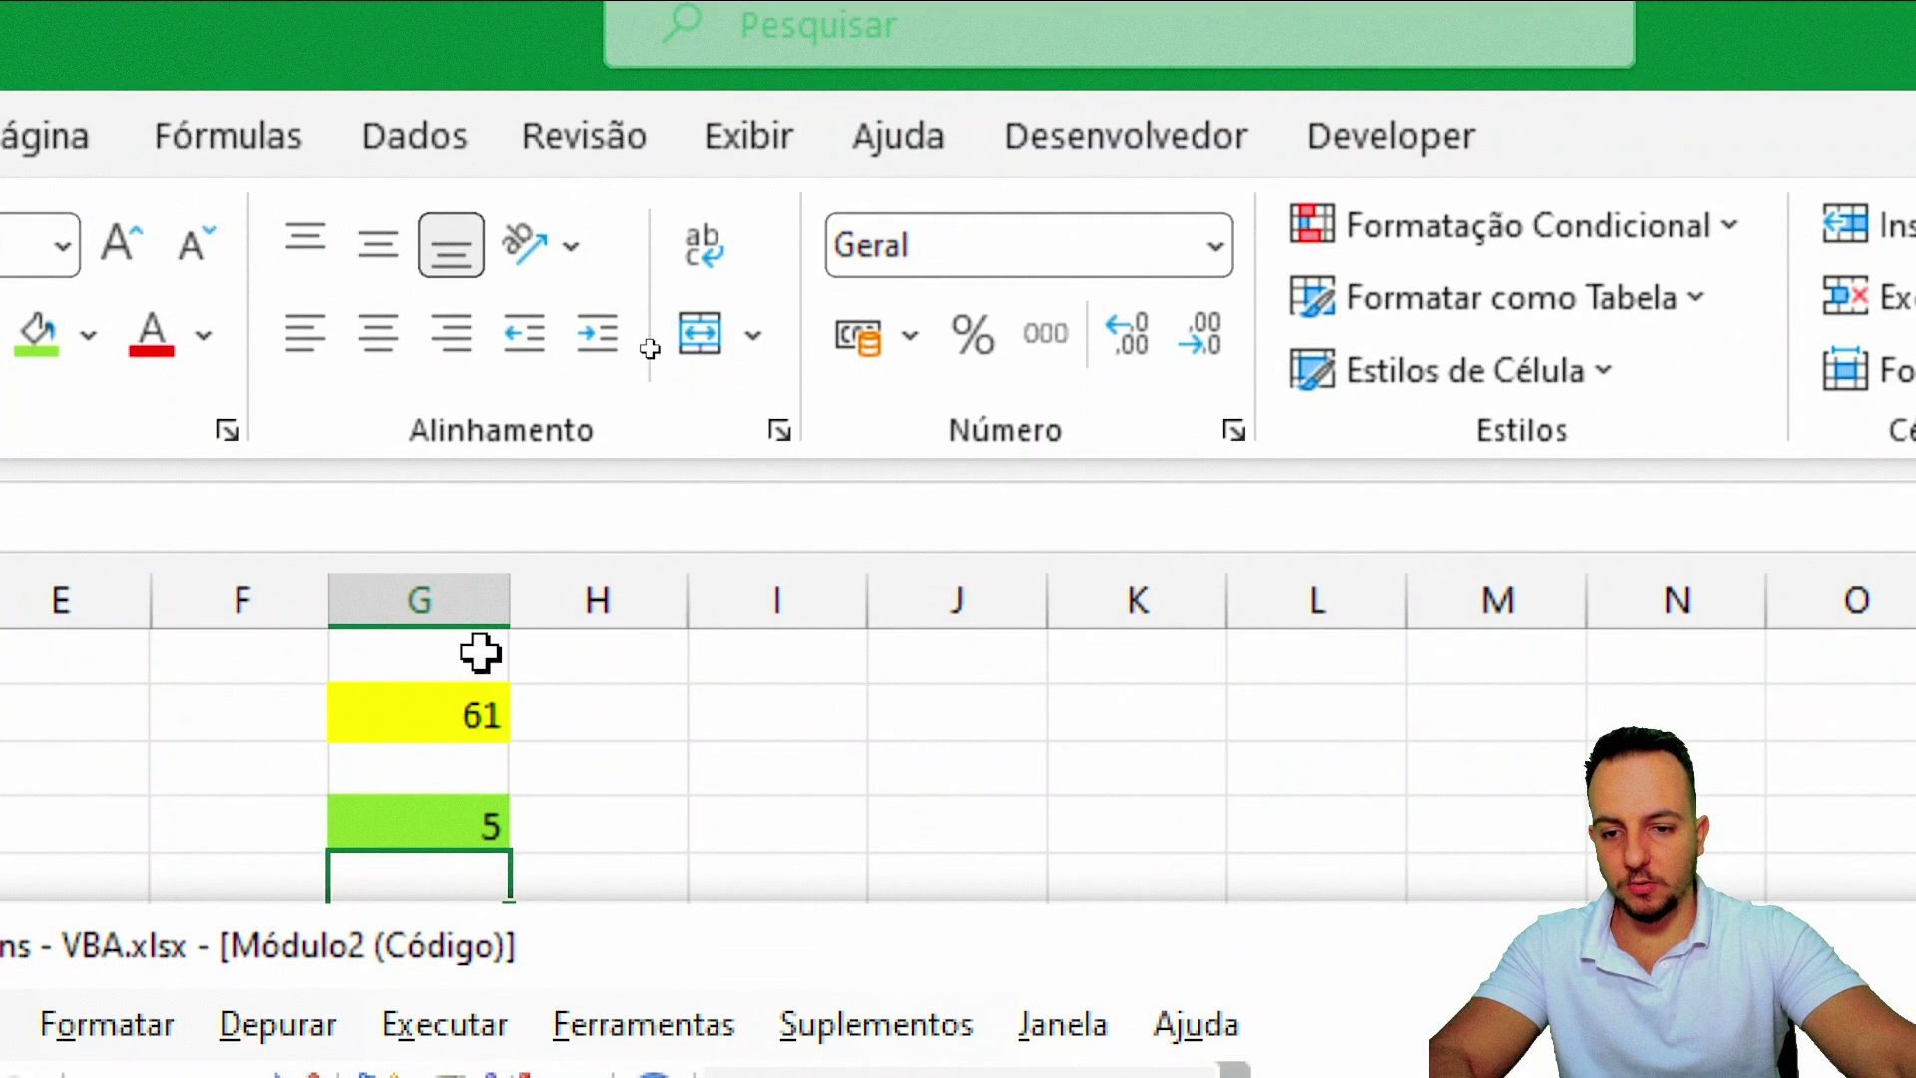
pyautogui.moveTo(544, 943); pyautogui.dragTo(609, 45)
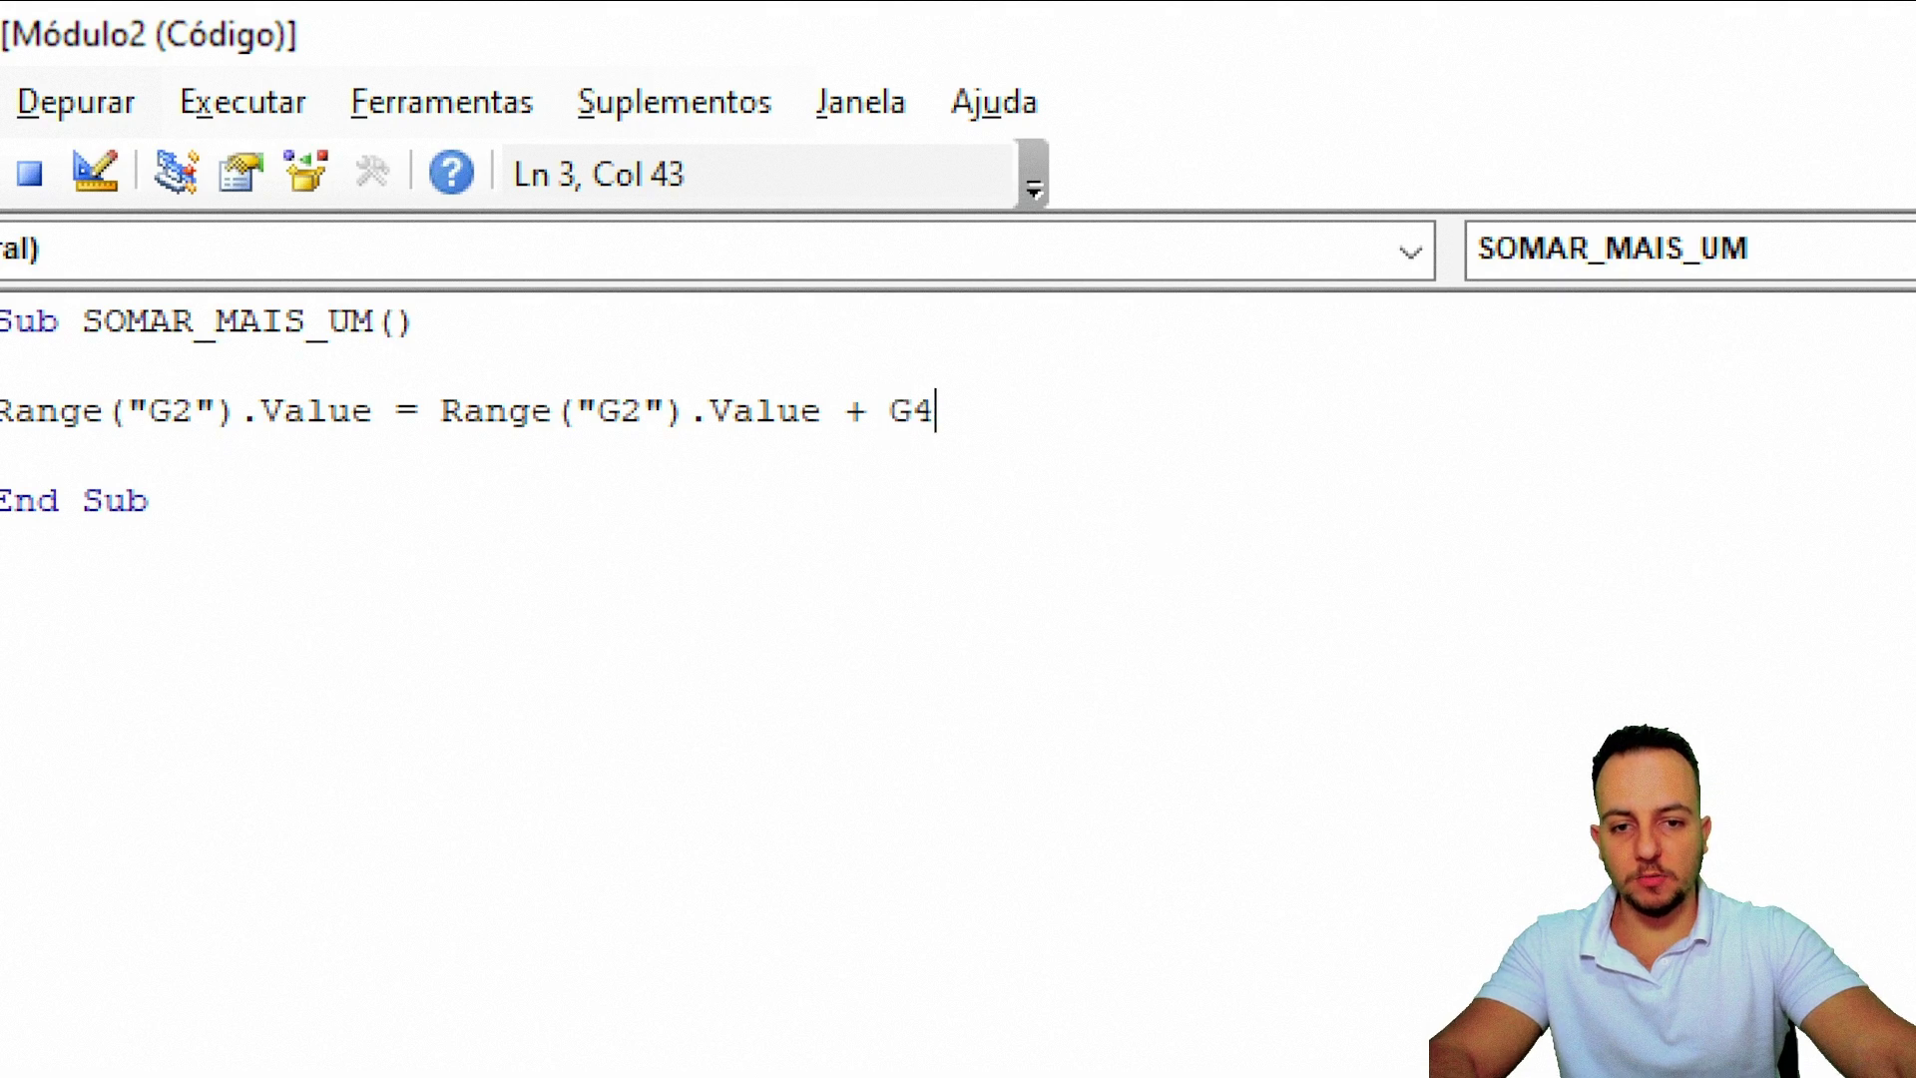
pyautogui.click(886, 414)
pyautogui.write('RANGE')
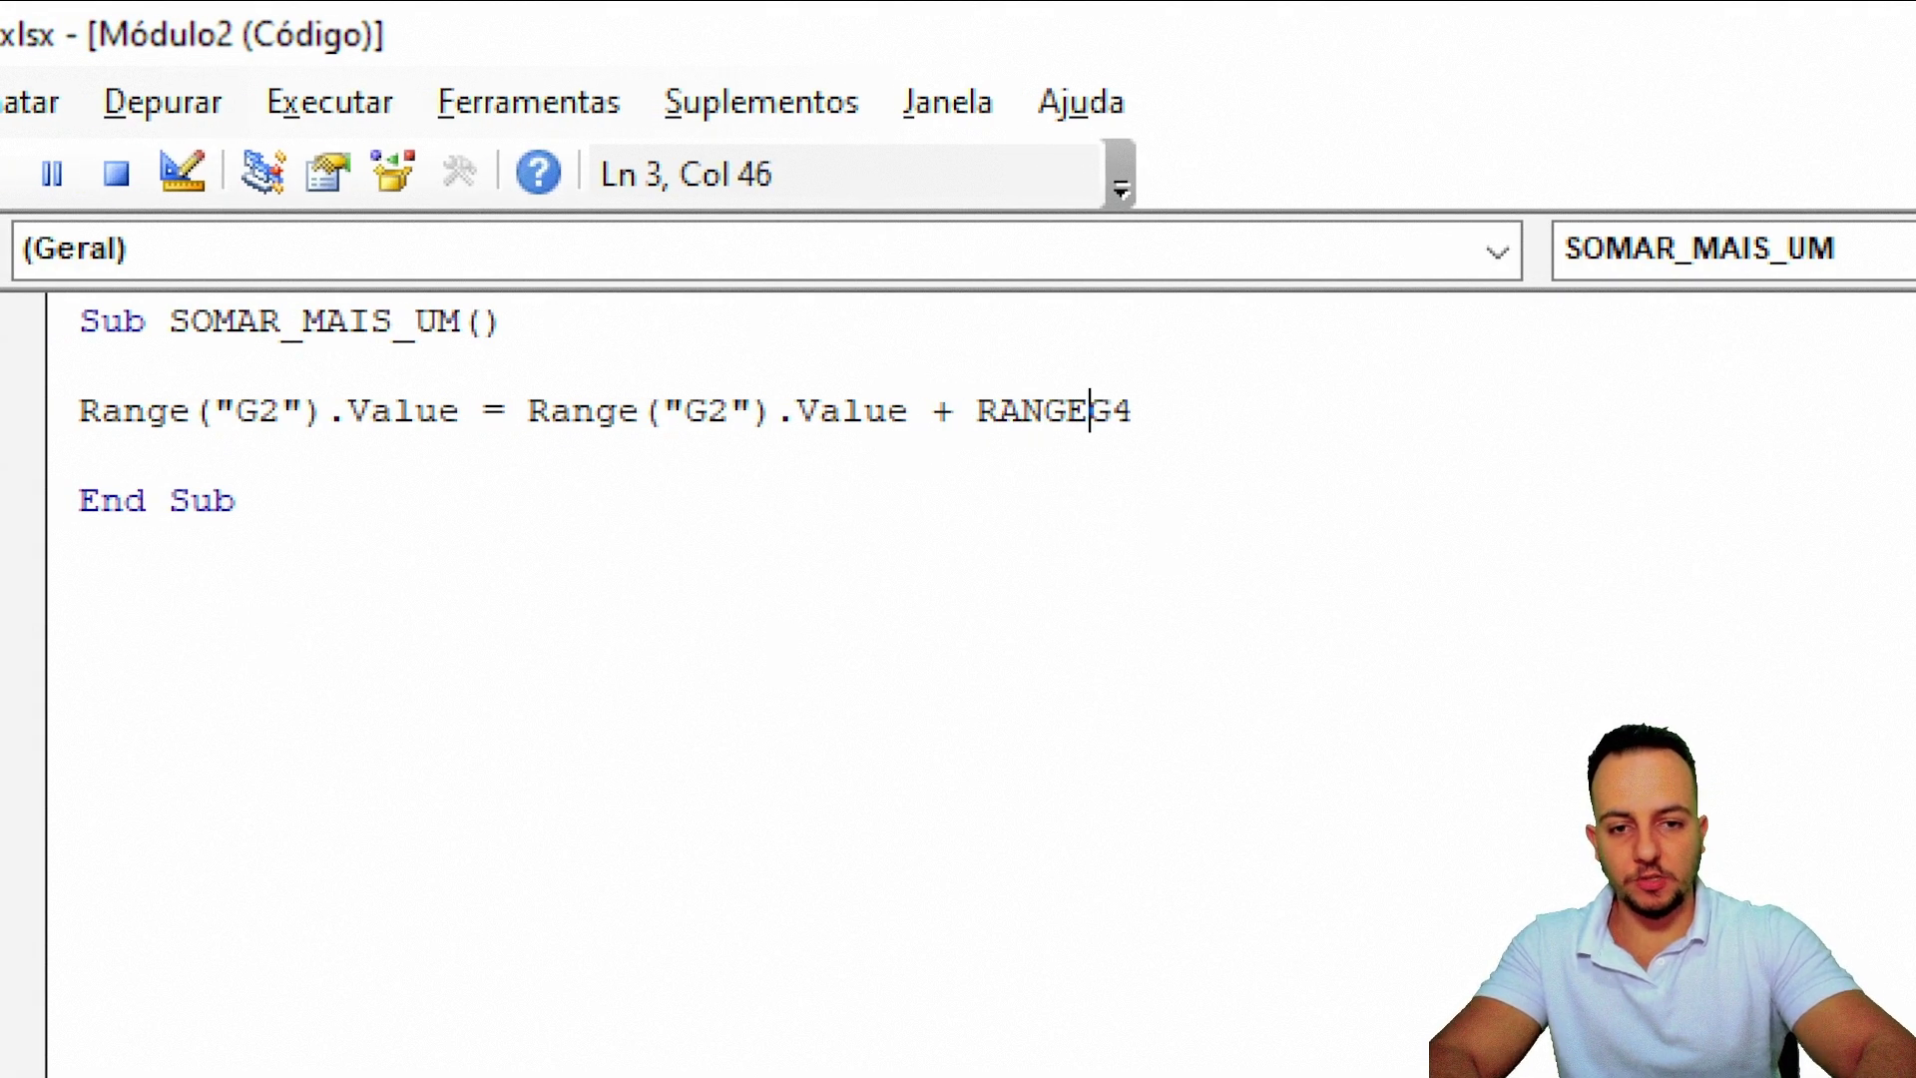
pyautogui.write('("G4"')
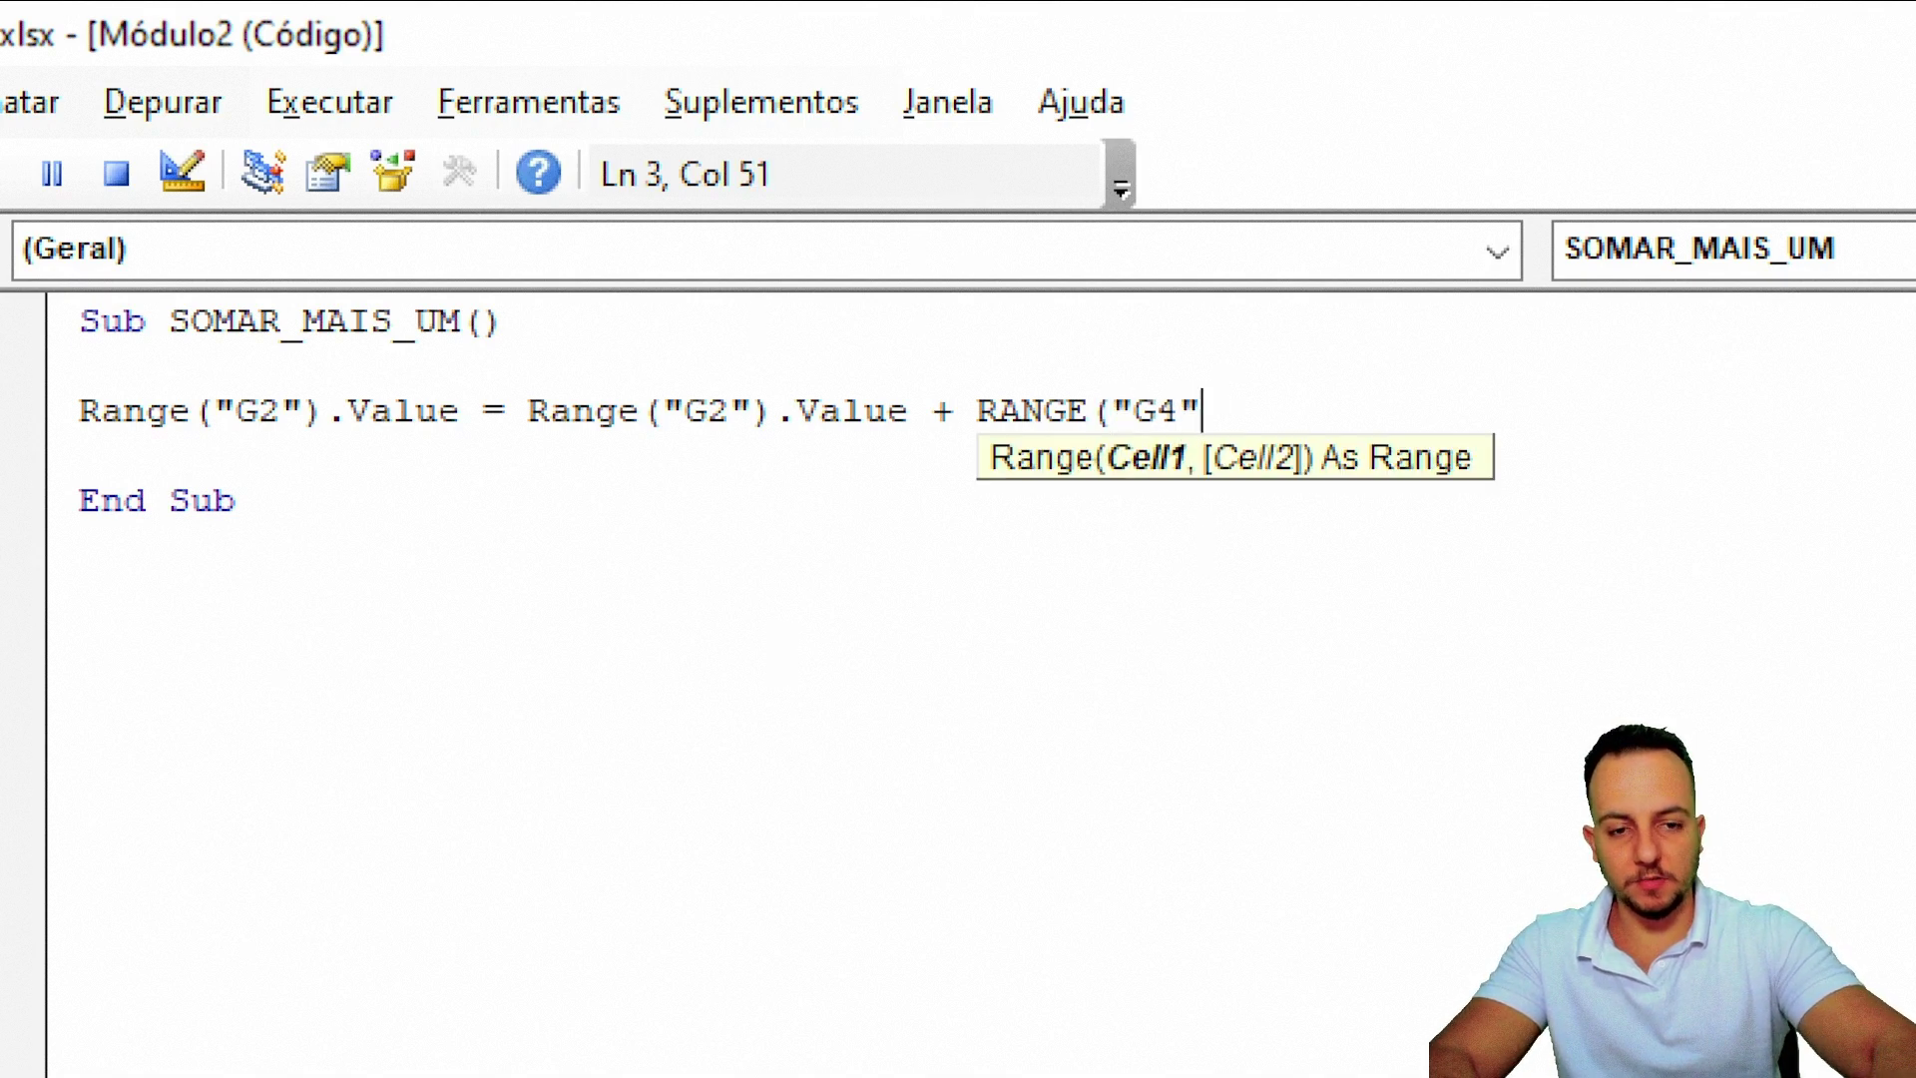
pyautogui.write(').VALUE')
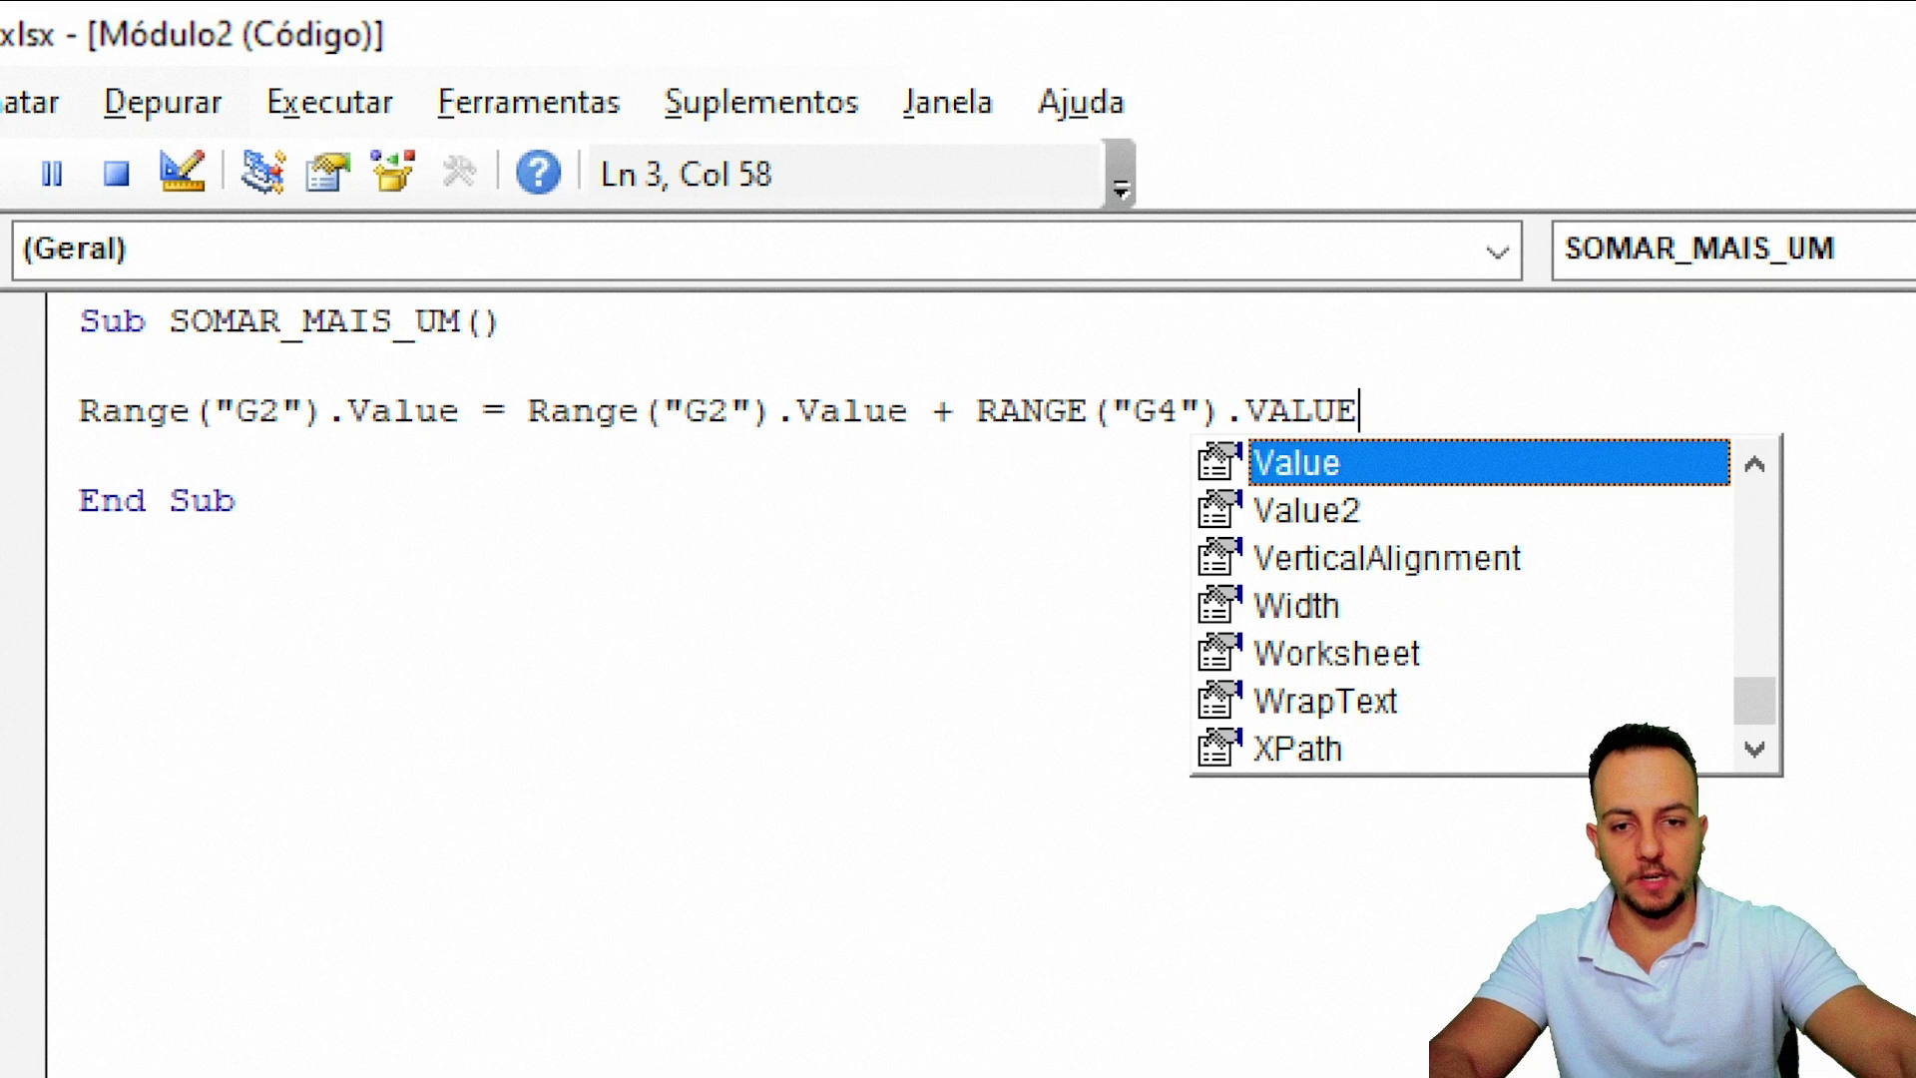
pyautogui.click(252, 461)
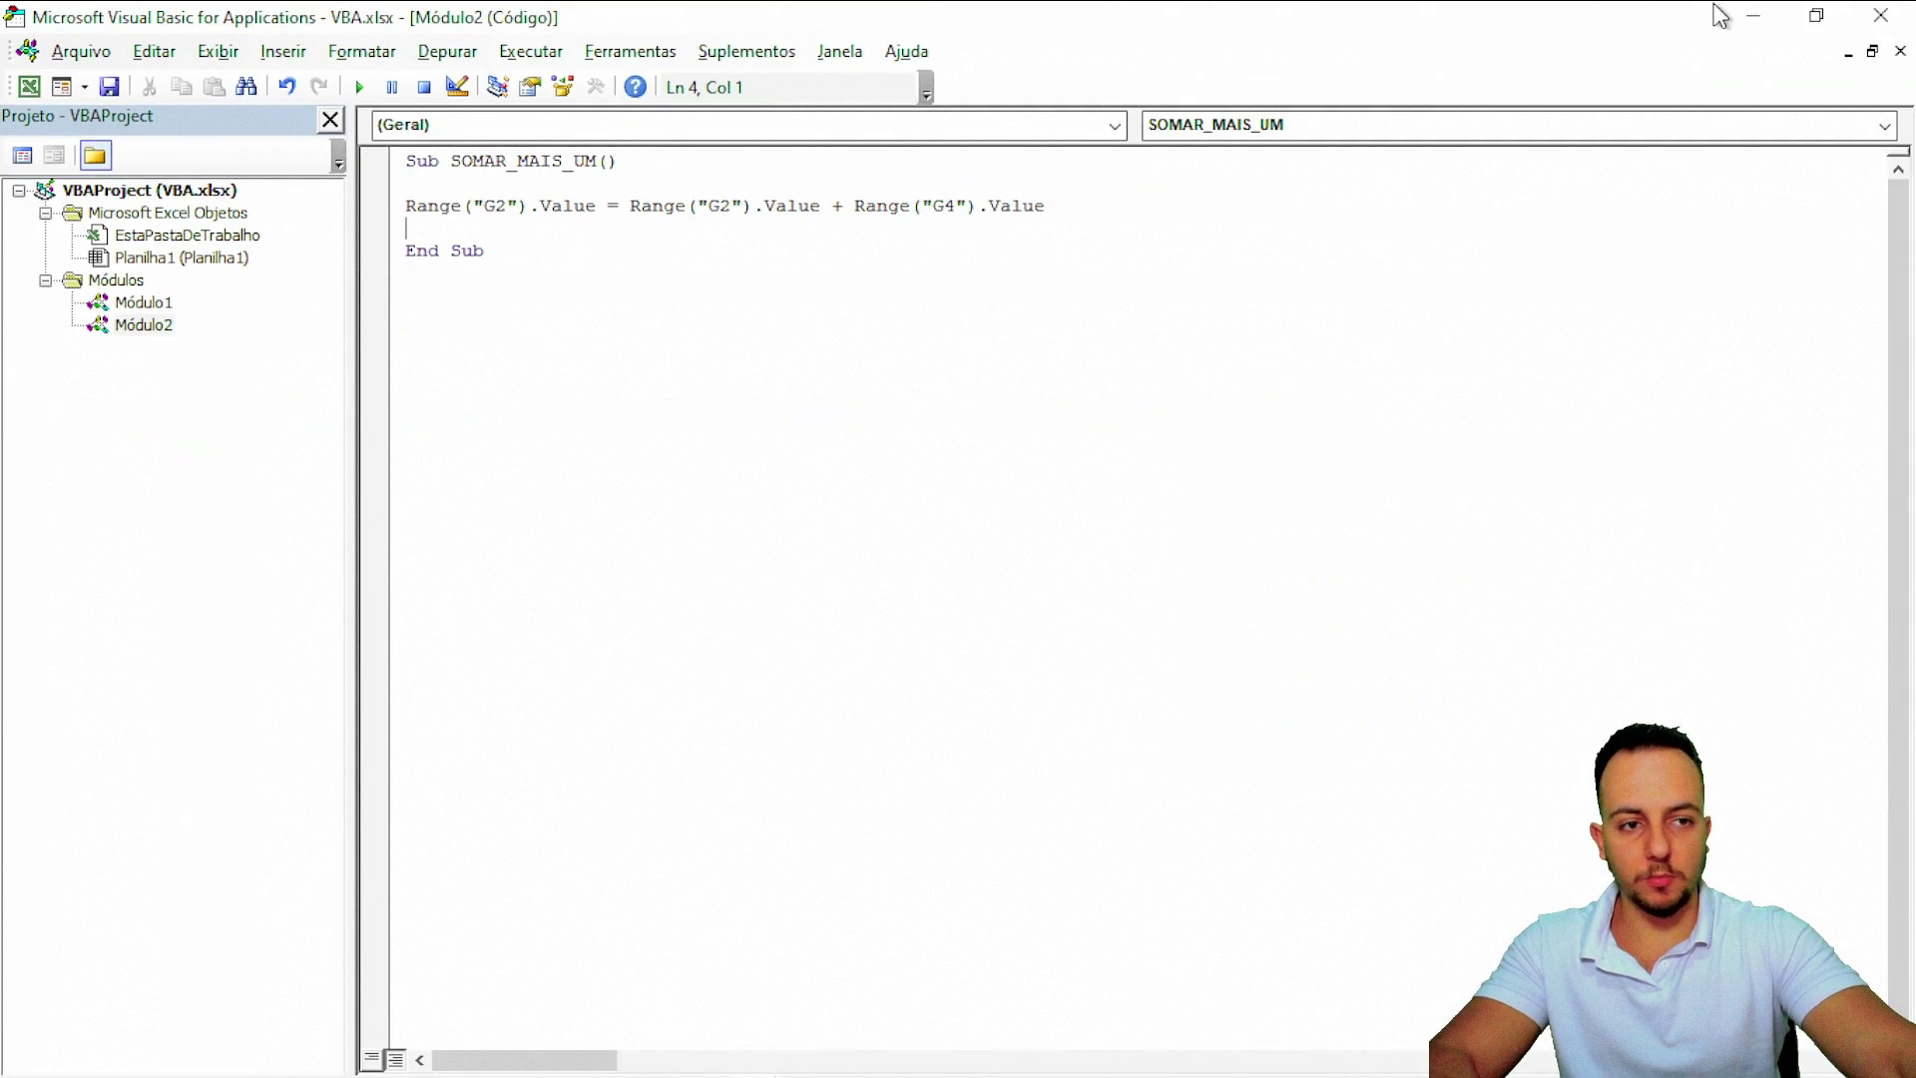
pyautogui.click(1736, 15)
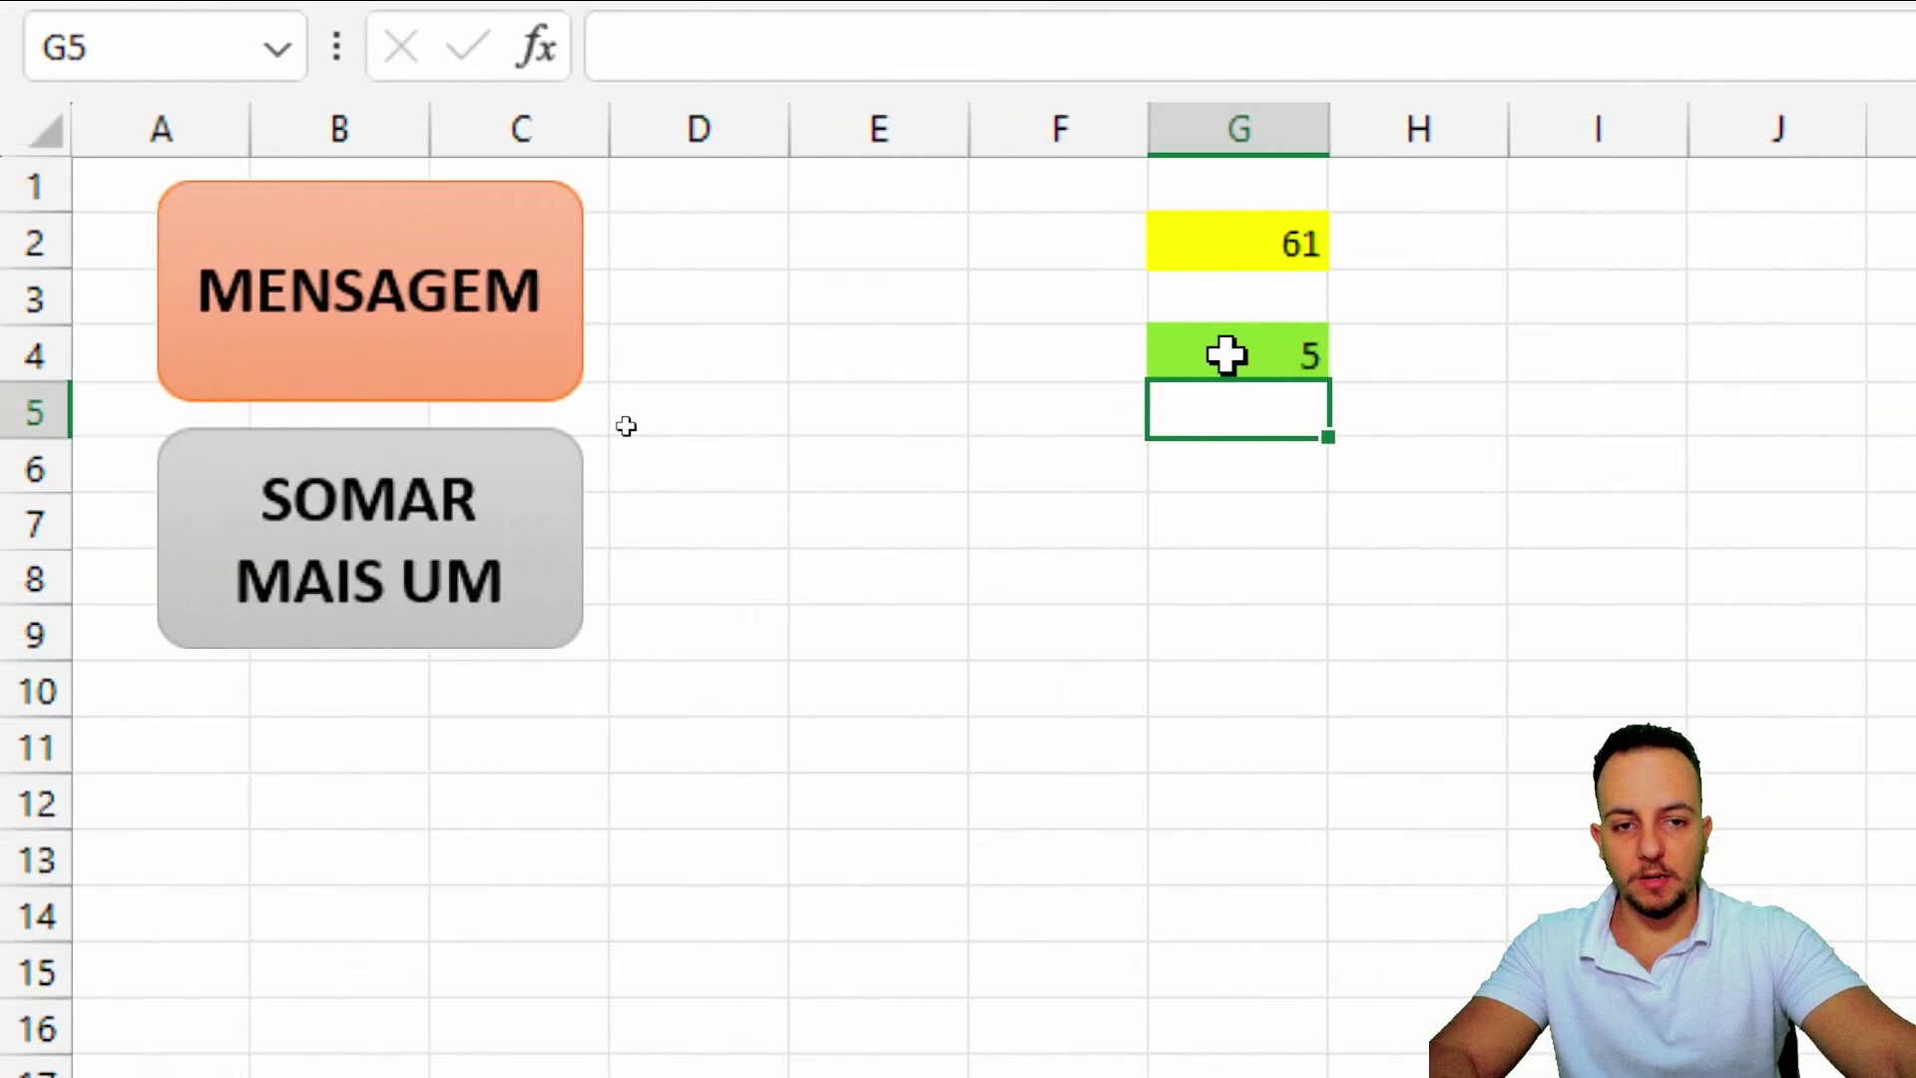
# - Set cell G2 to 100
pyautogui.click(648, 381)
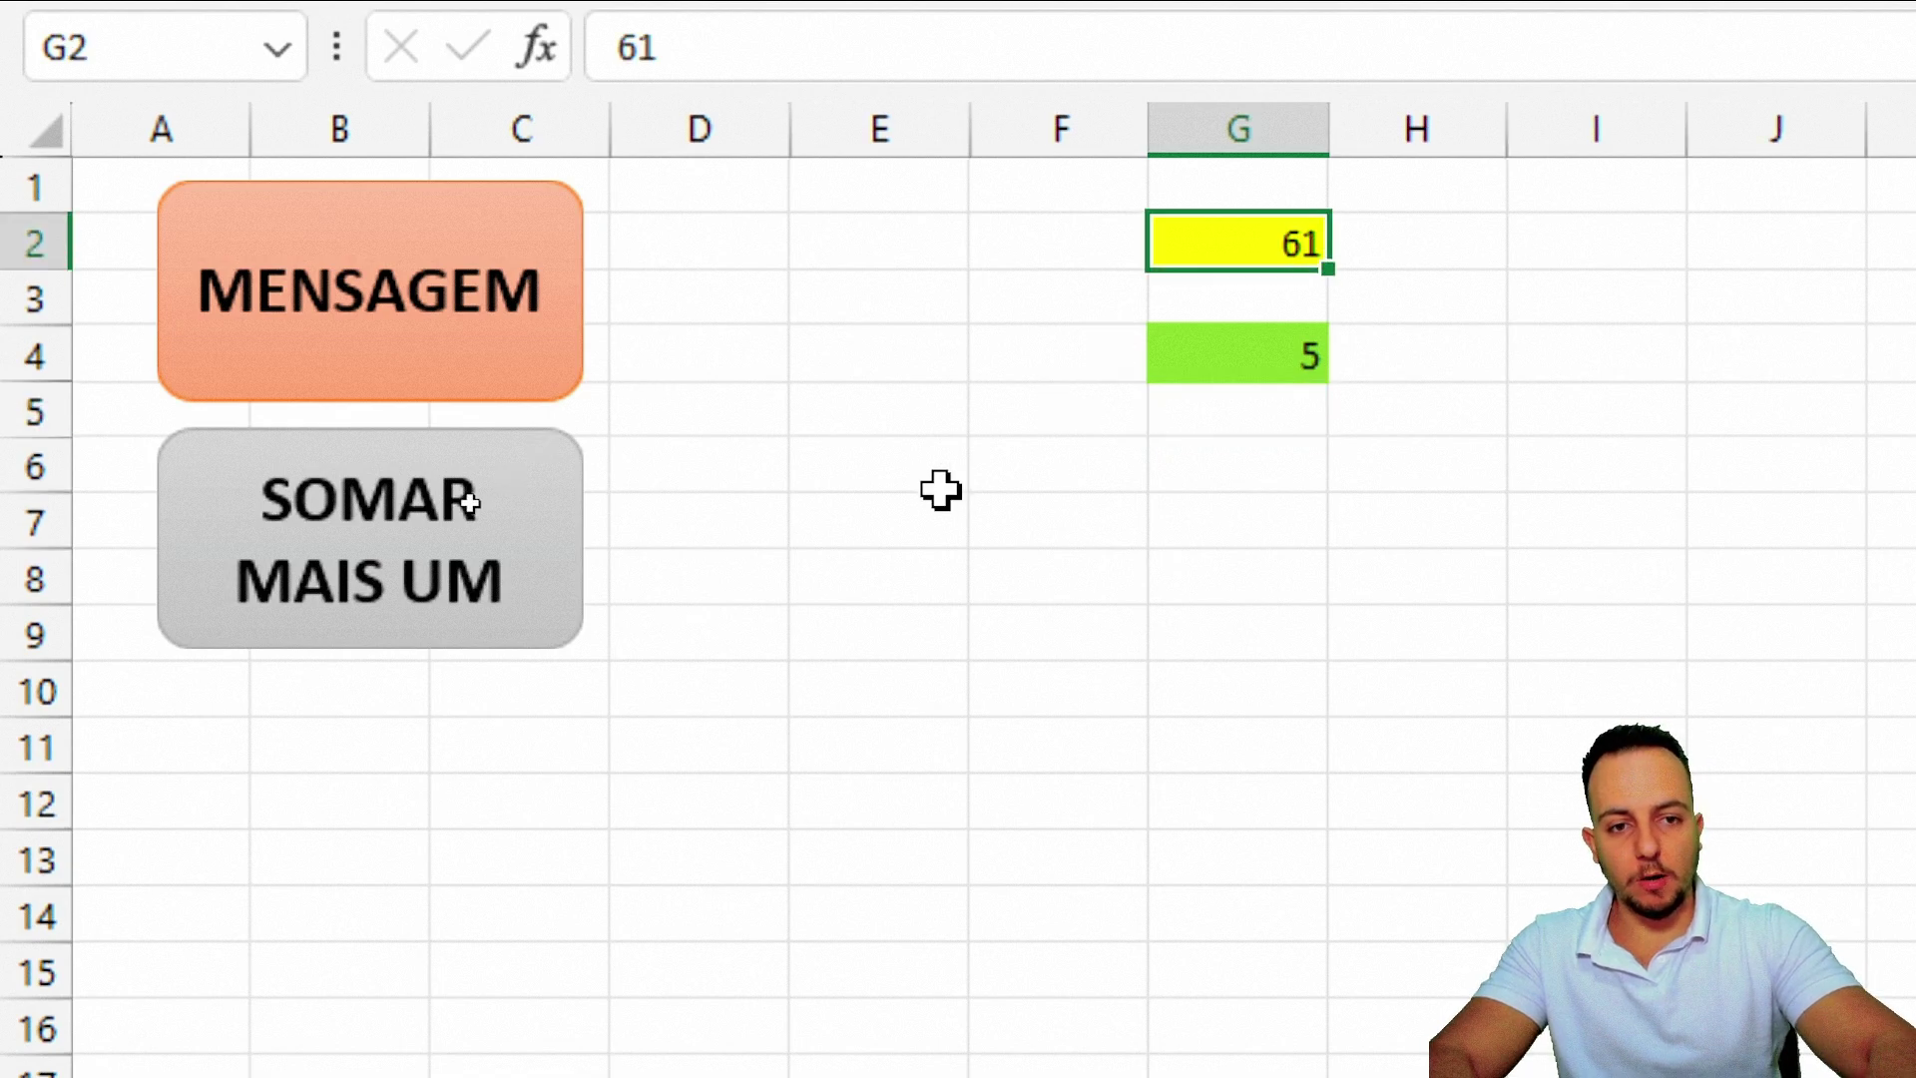
pyautogui.write('100')
pyautogui.press('Return')
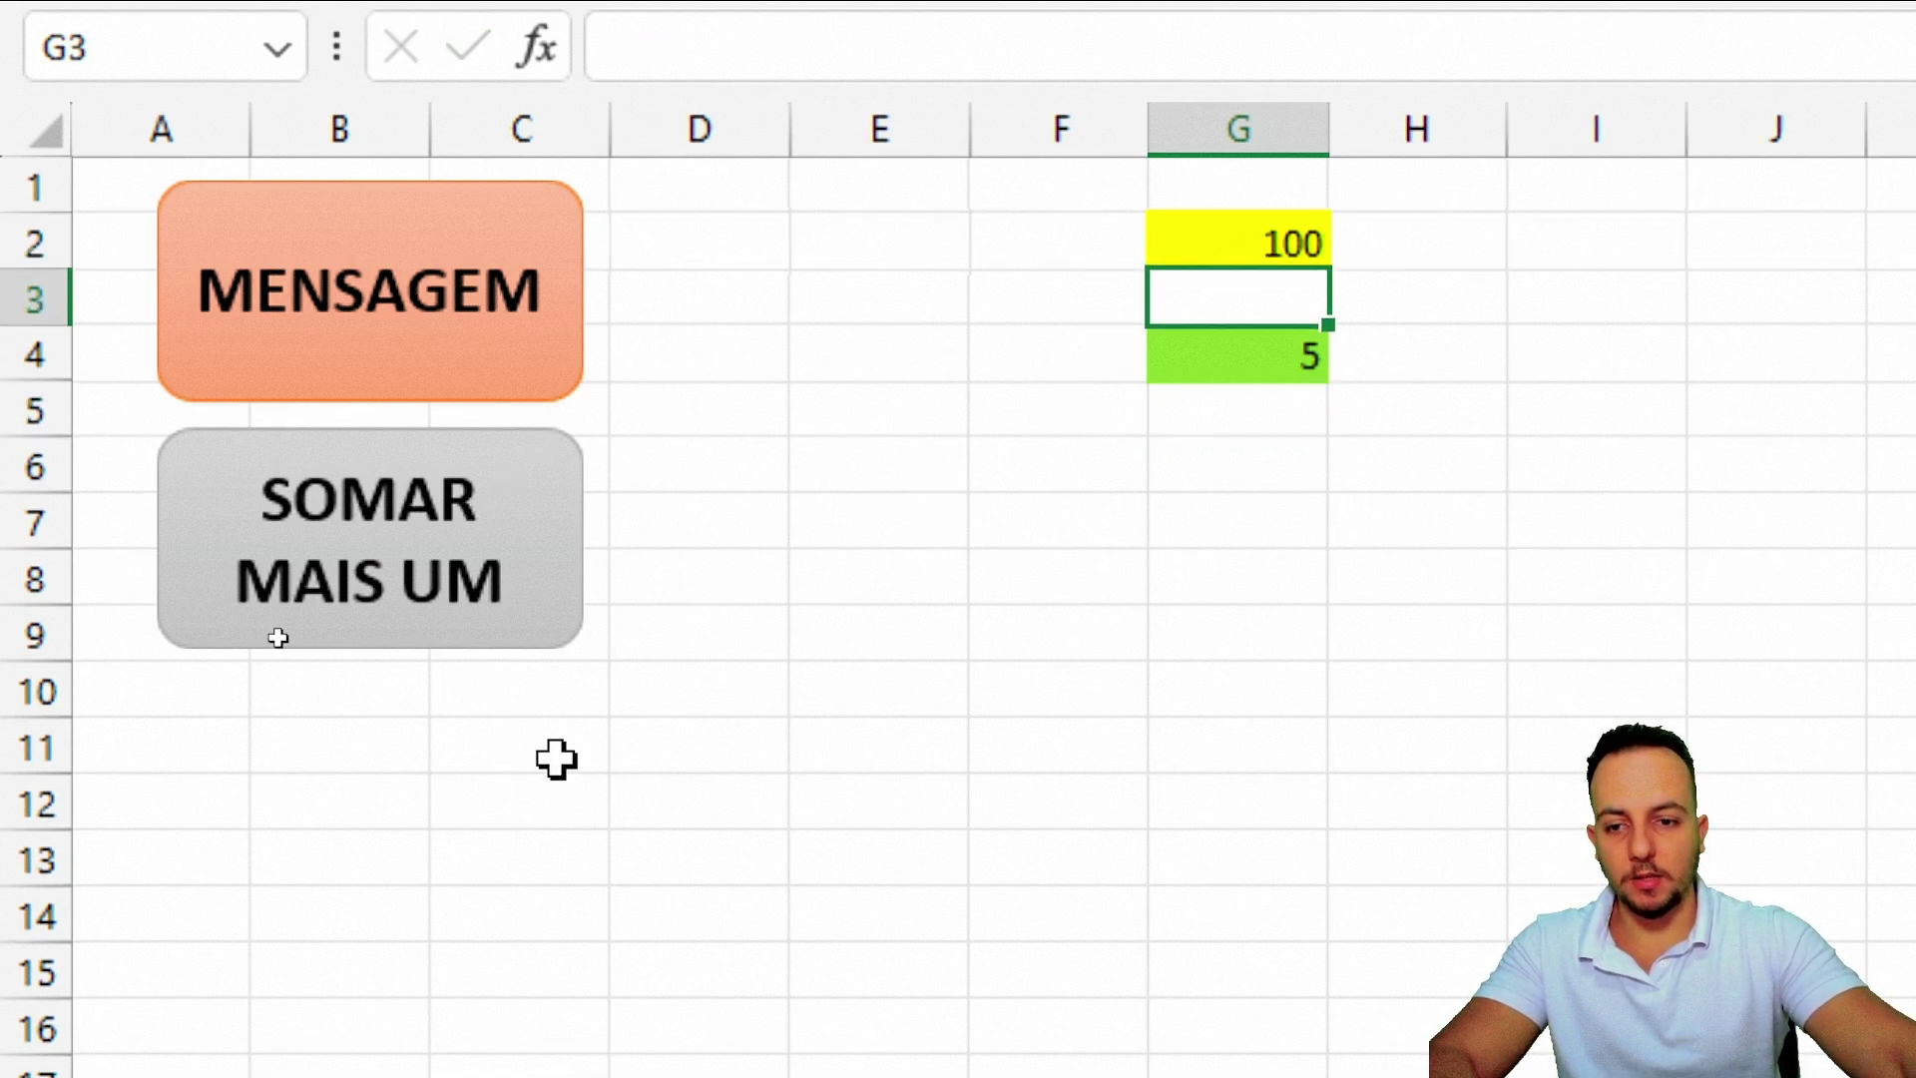
# - Delete MAIS UM from the grey button's label so it reads SOMAR
pyautogui.rightClick(409, 599)
pyautogui.click(321, 599)
pyautogui.doubleClick(338, 578)
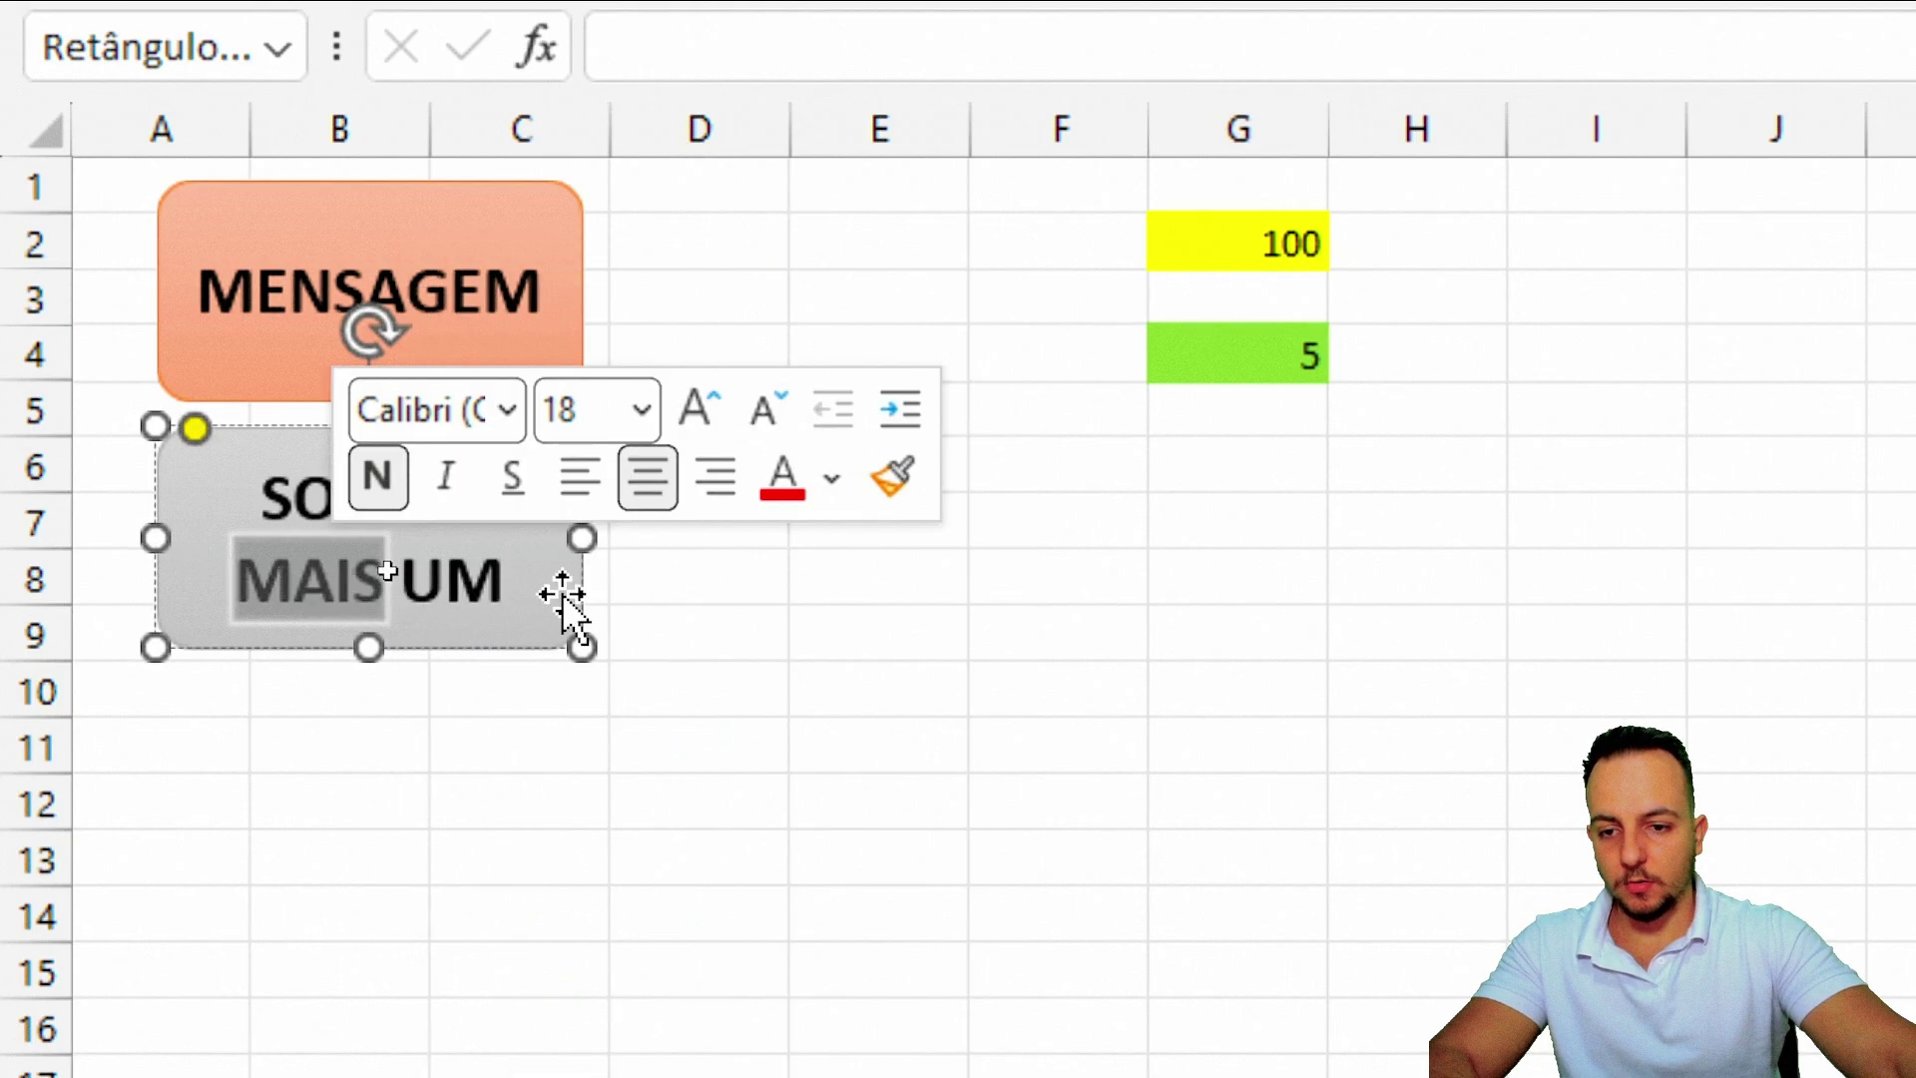
pyautogui.press('Delete')
pyautogui.press('Delete')
pyautogui.press('Delete')
pyautogui.press('Delete')
pyautogui.press('Escape')
pyautogui.press('Escape')
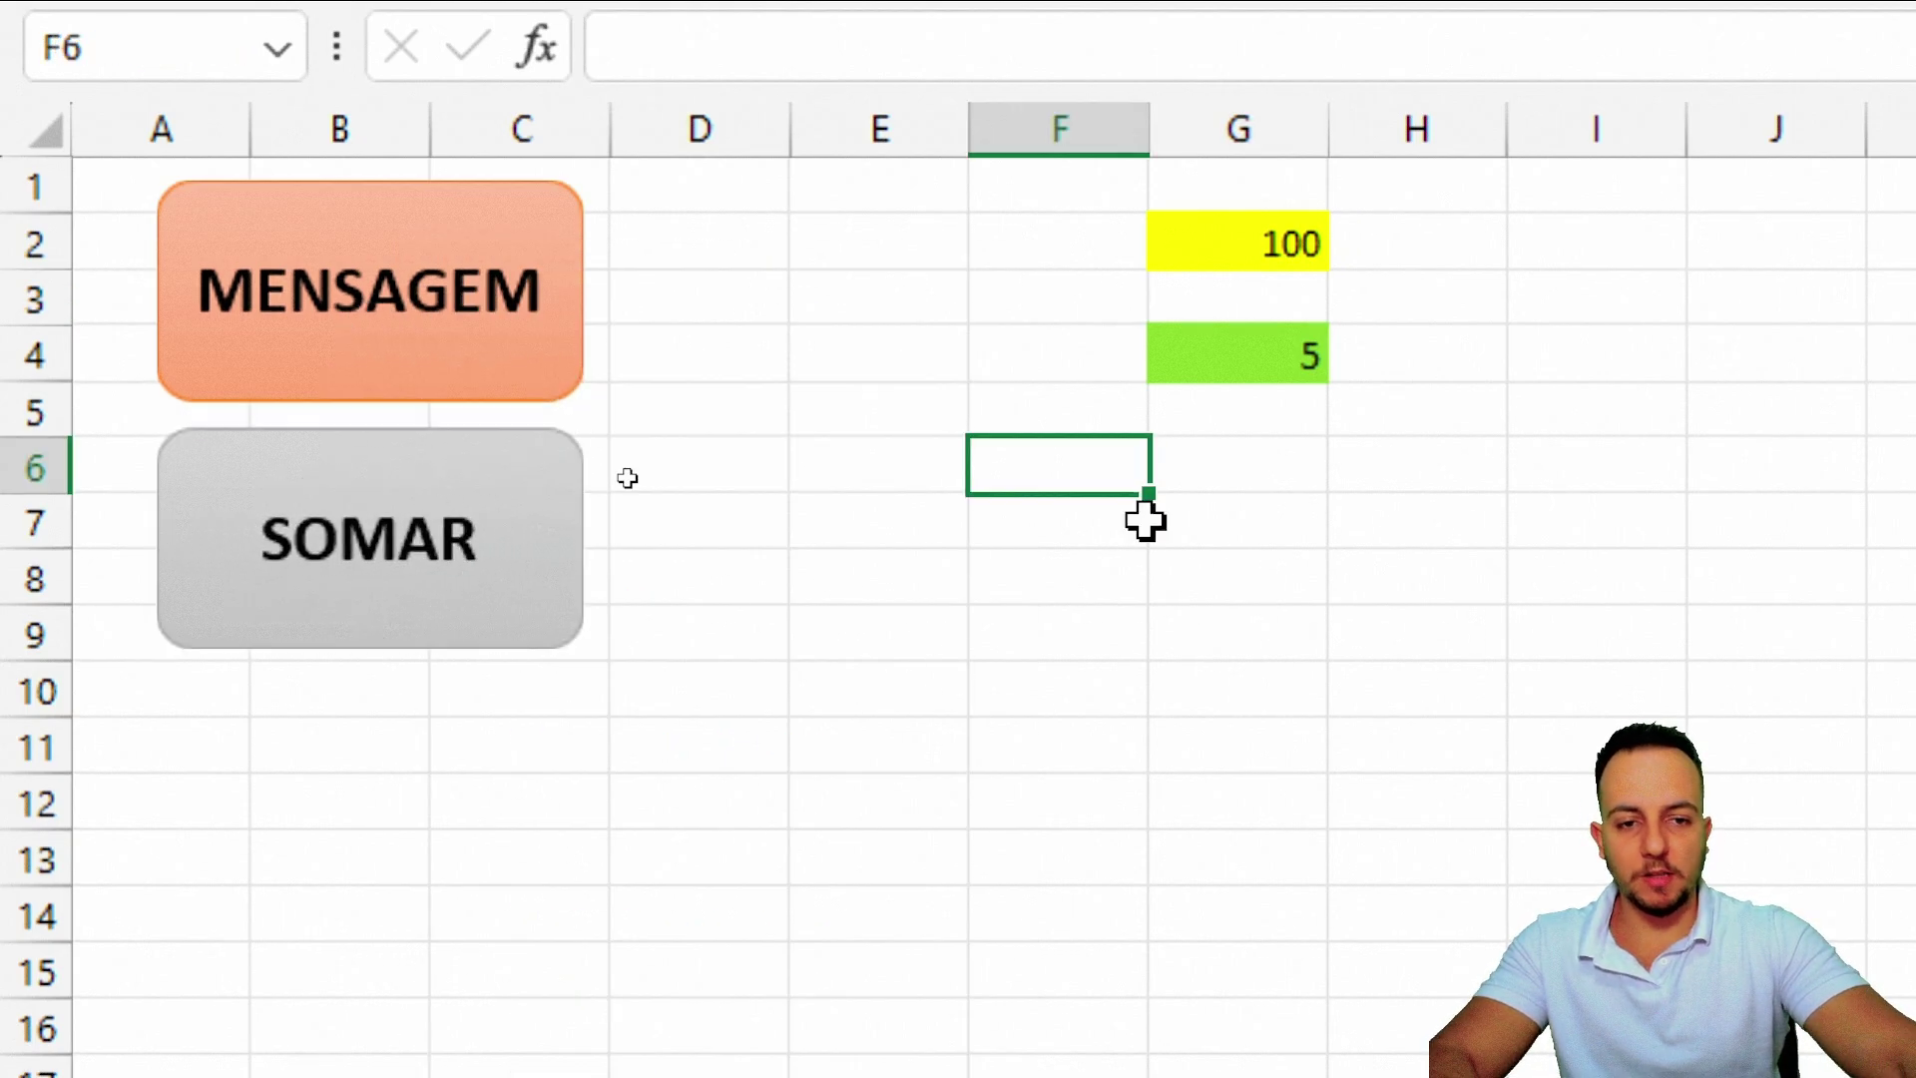
# - Run SOMAR with G4 at 5, then set G4 to -100 and run it repeatedly
pyautogui.click(493, 620)
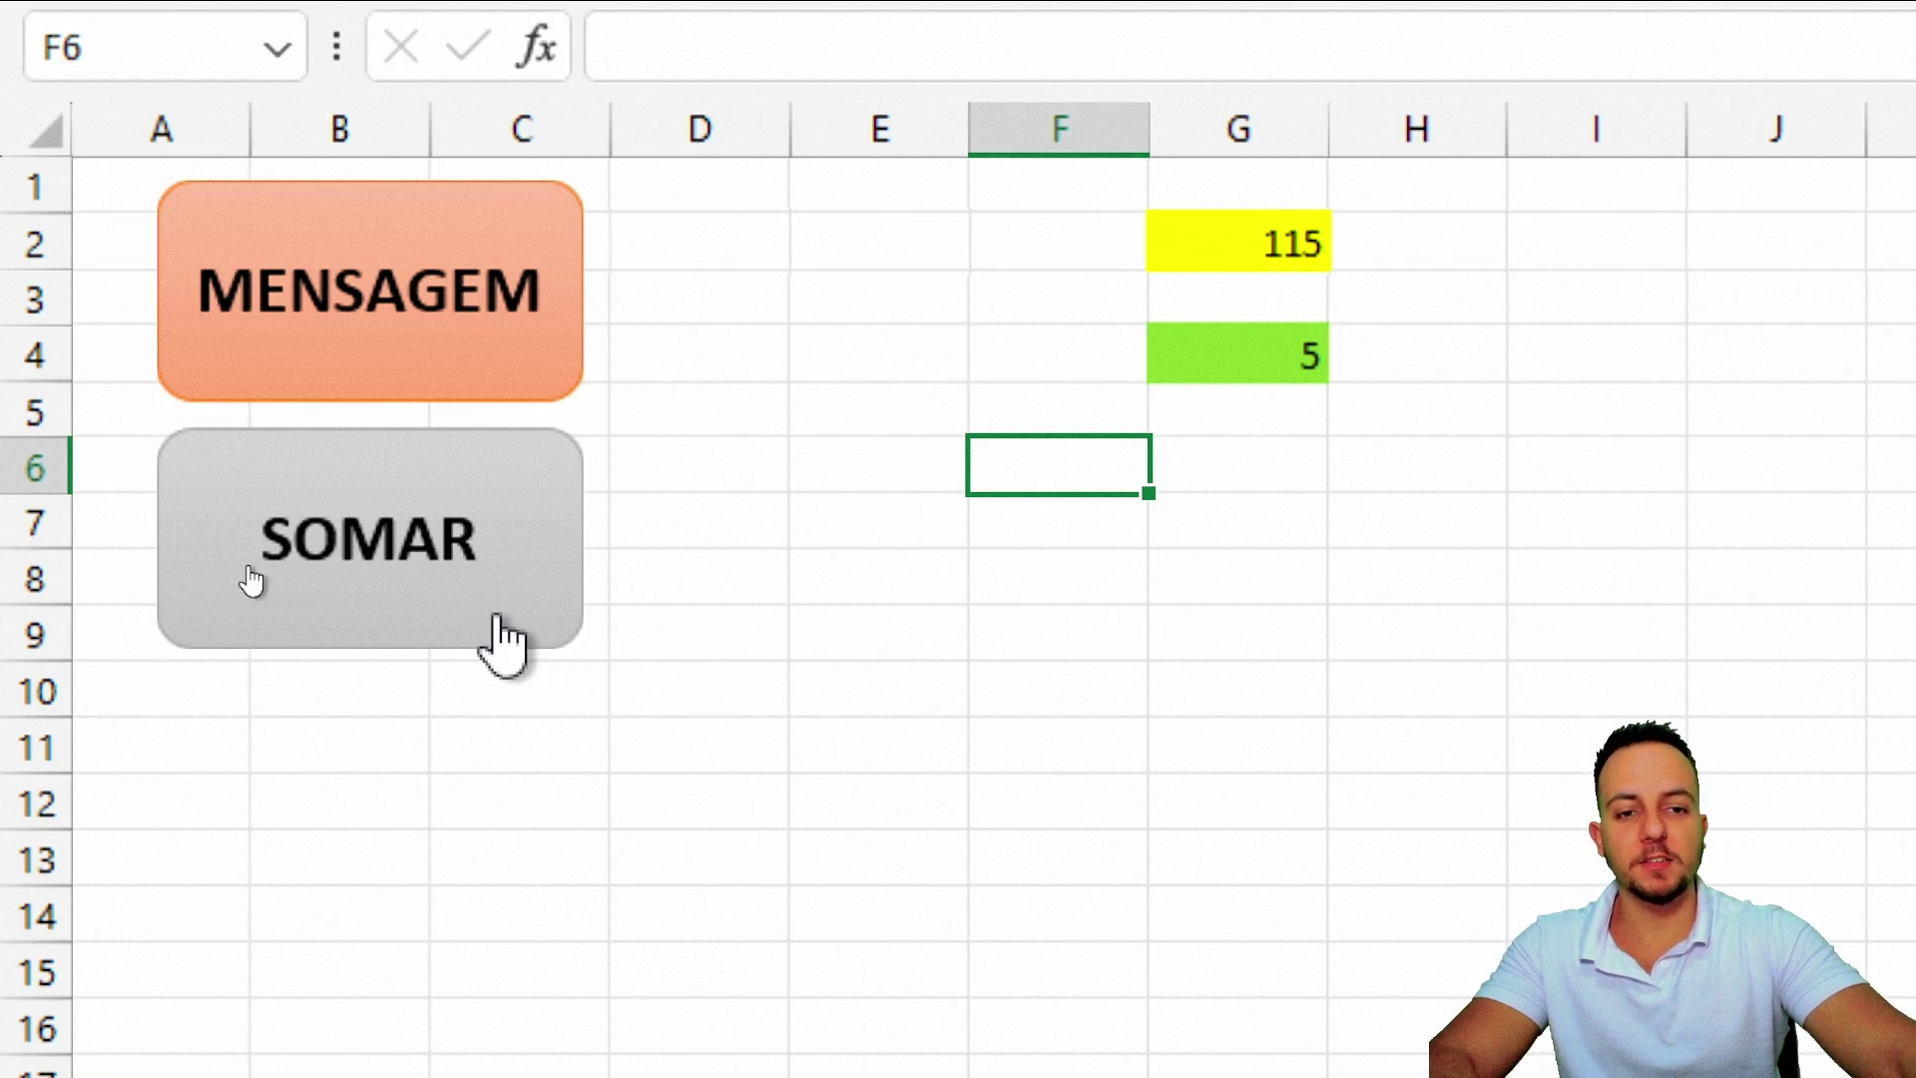
pyautogui.click(1240, 361)
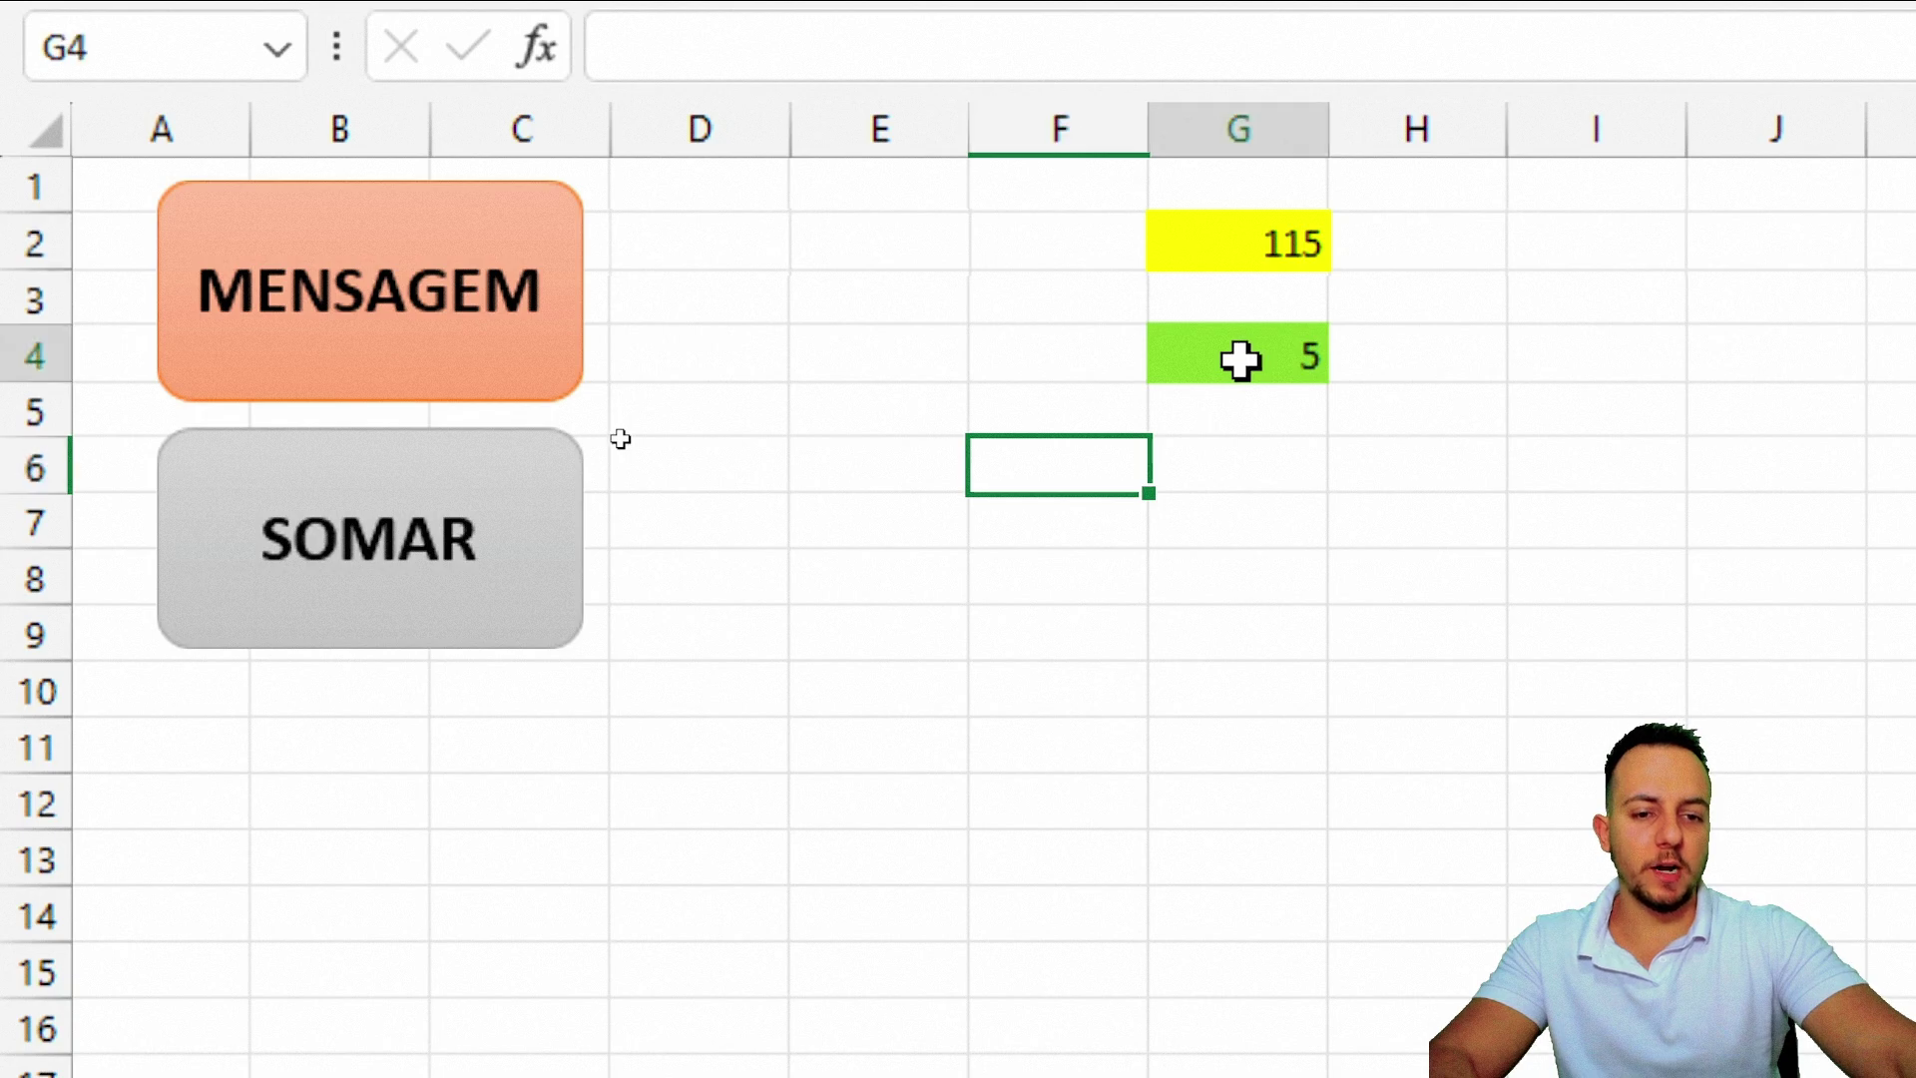
pyautogui.write('-100')
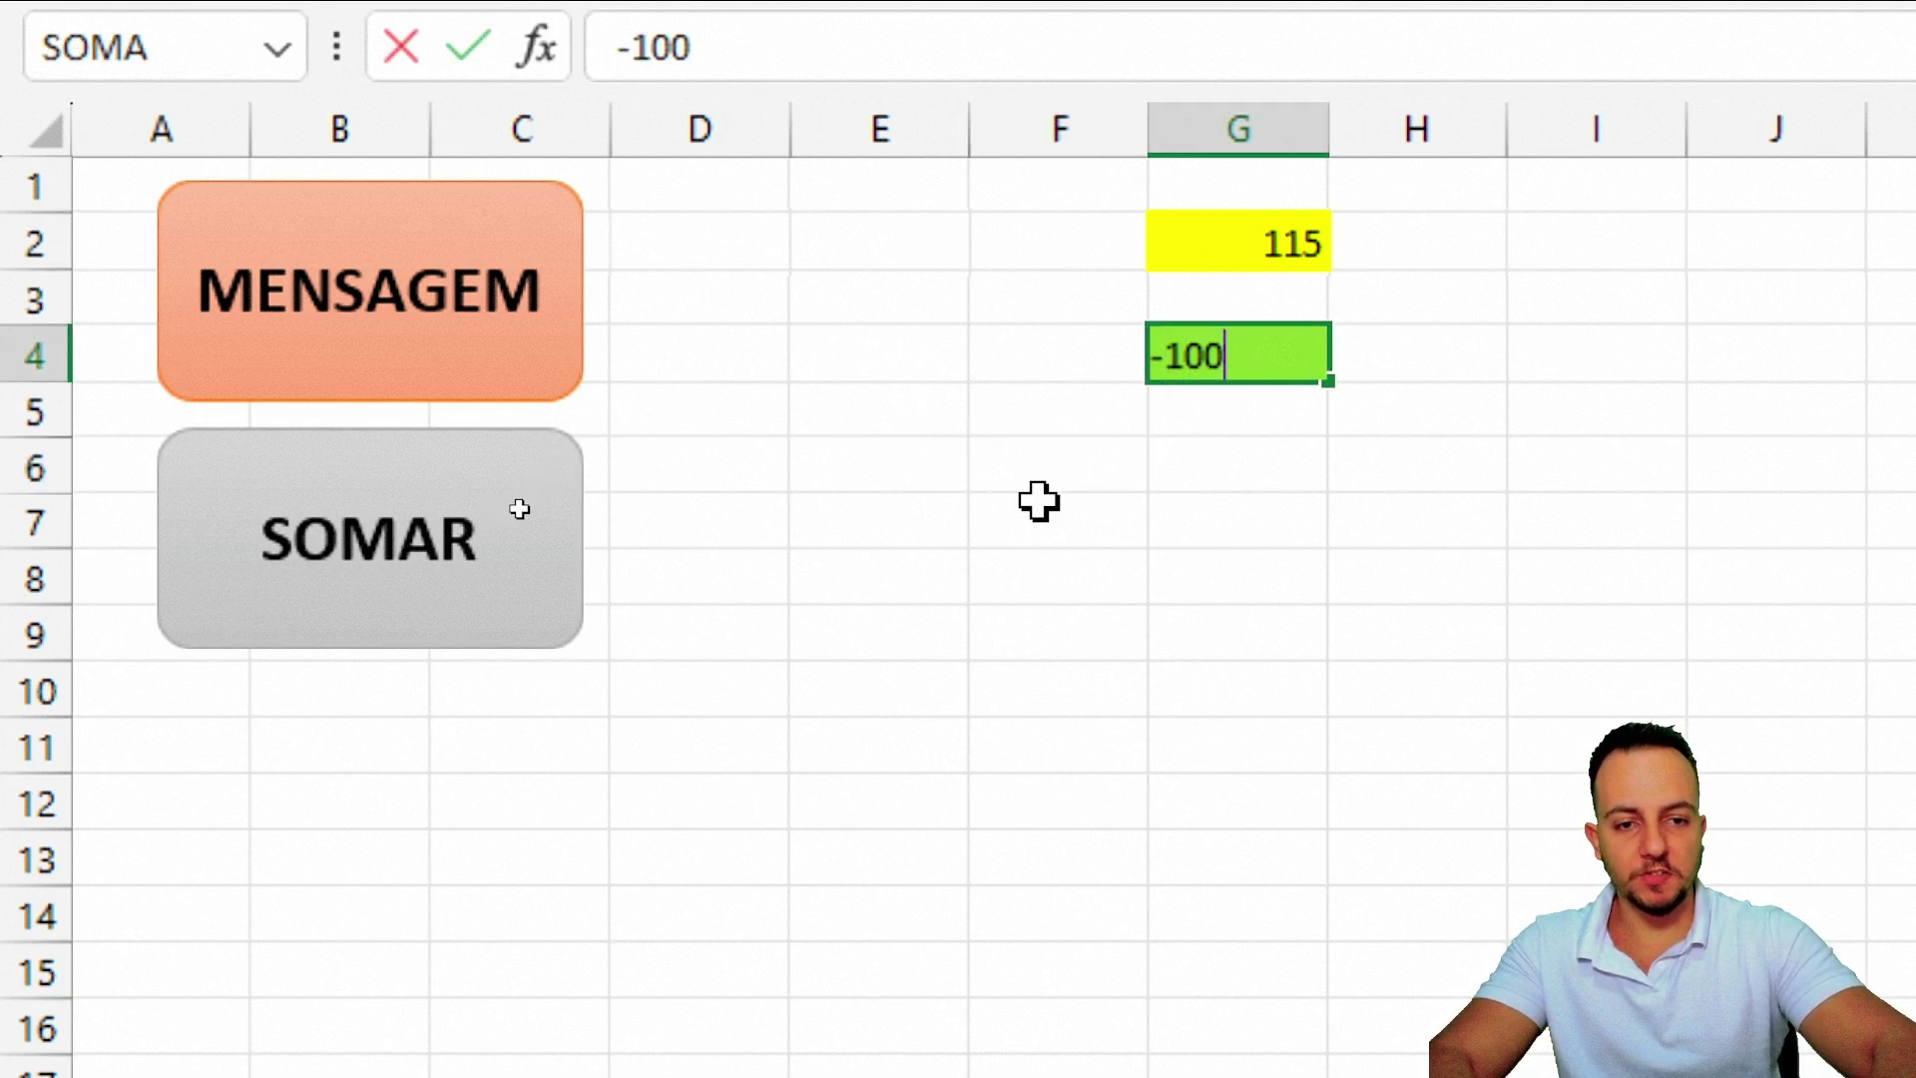
pyautogui.press('Return')
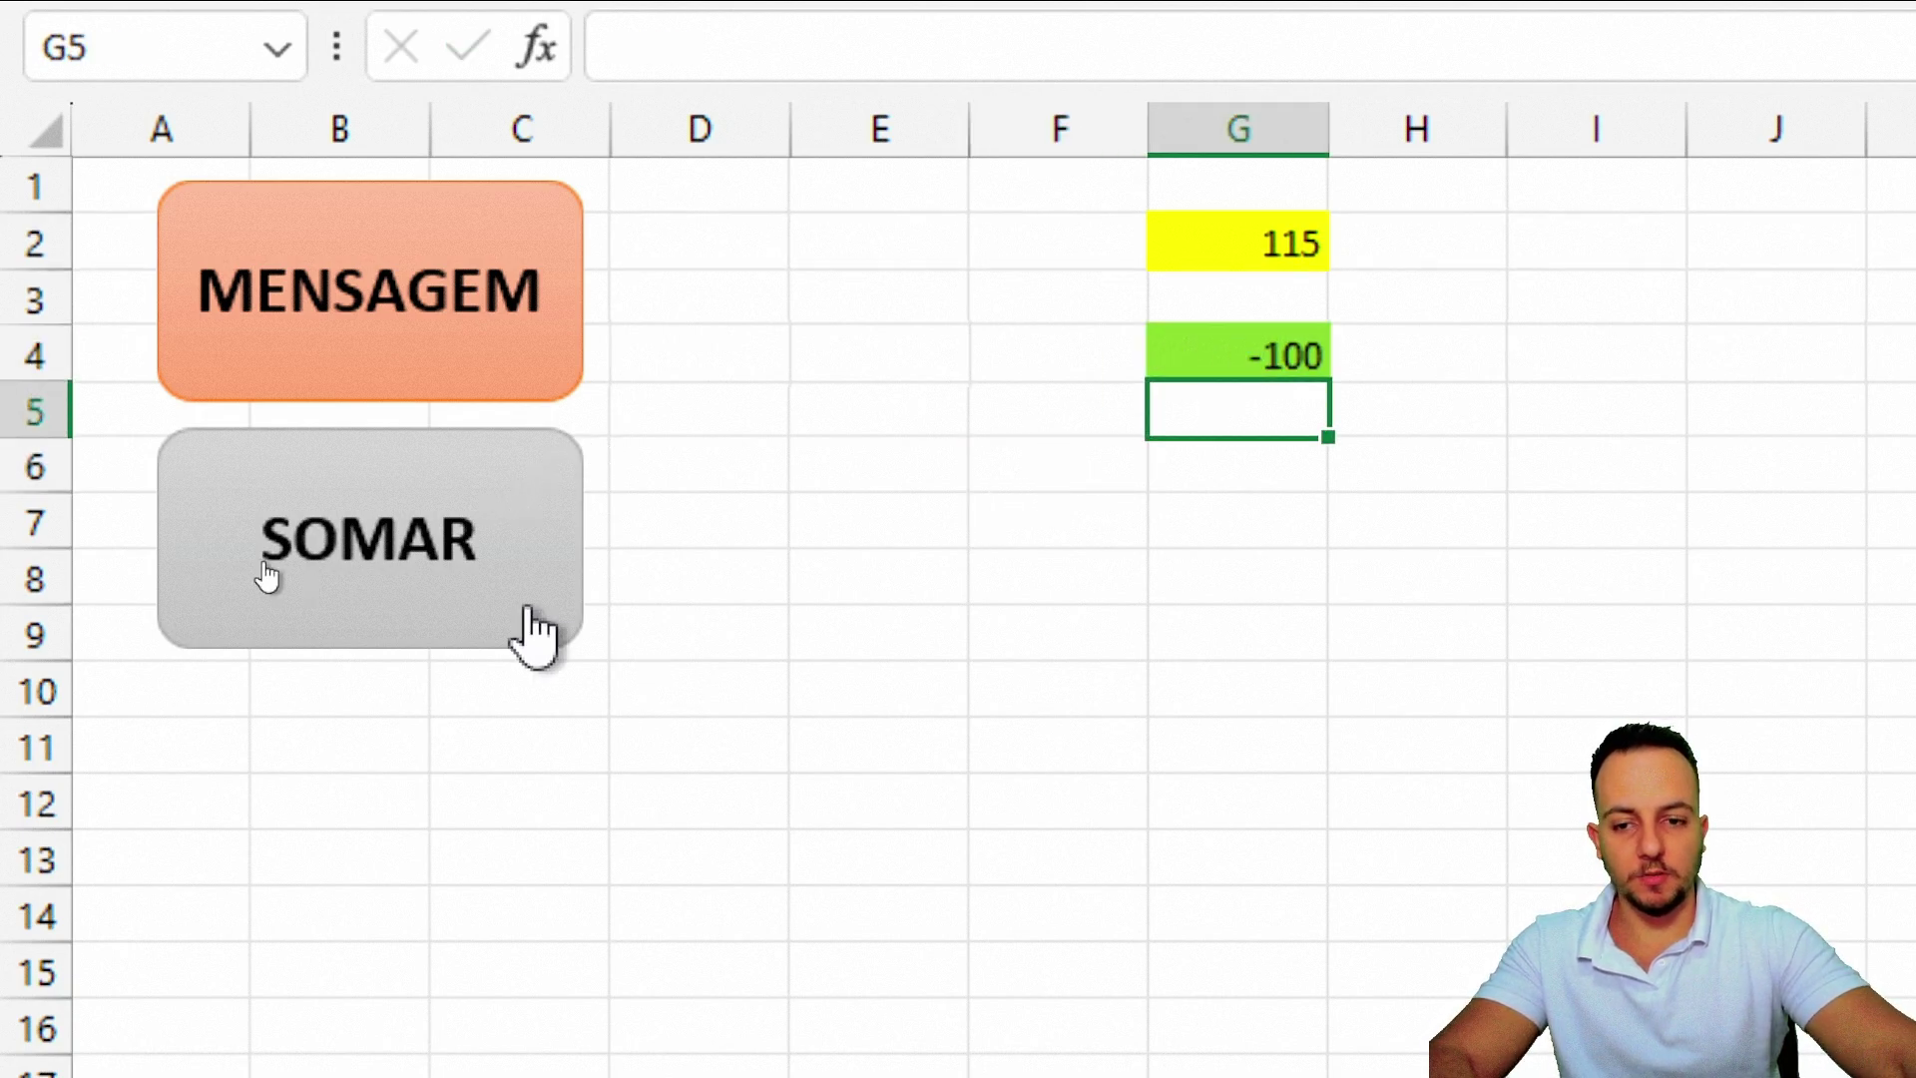
pyautogui.click(529, 610)
pyautogui.doubleClick(529, 611)
pyautogui.click(527, 609)
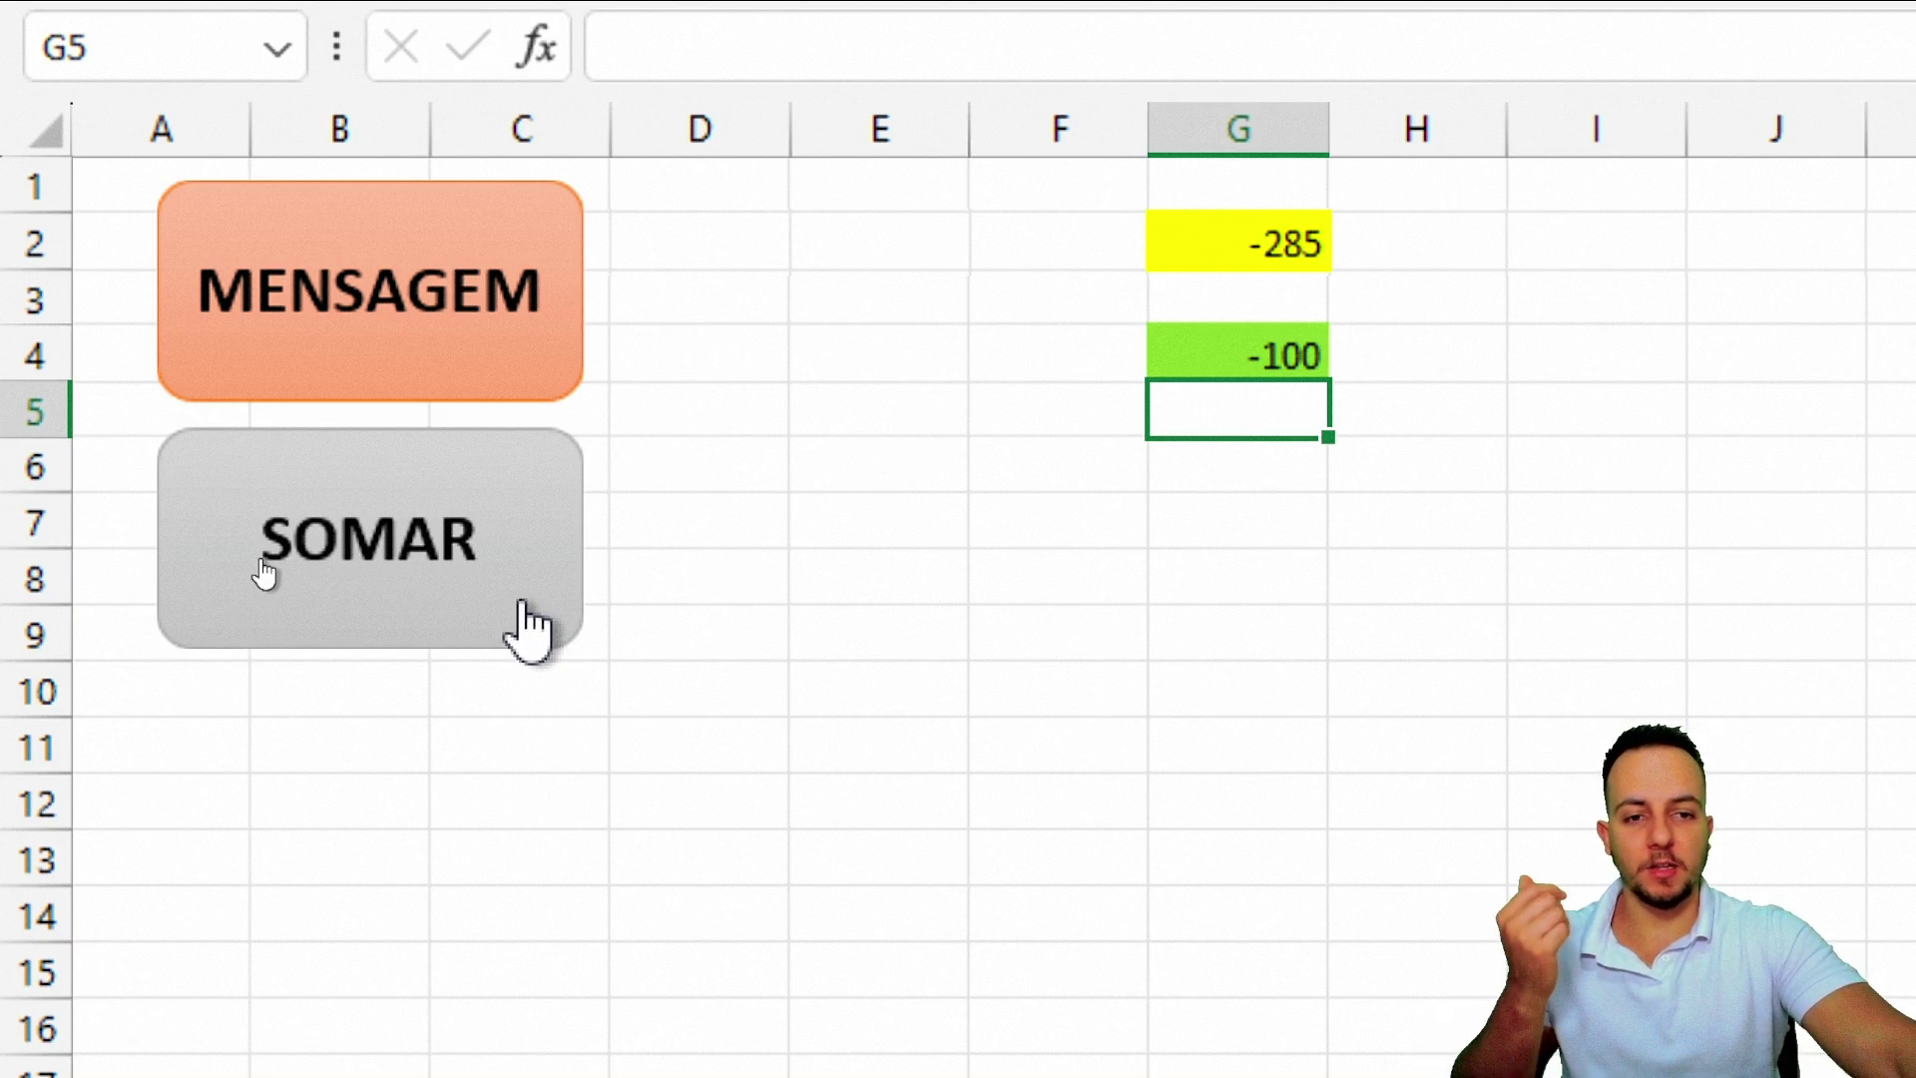
pyautogui.doubleClick(525, 607)
pyautogui.tripleClick(523, 605)
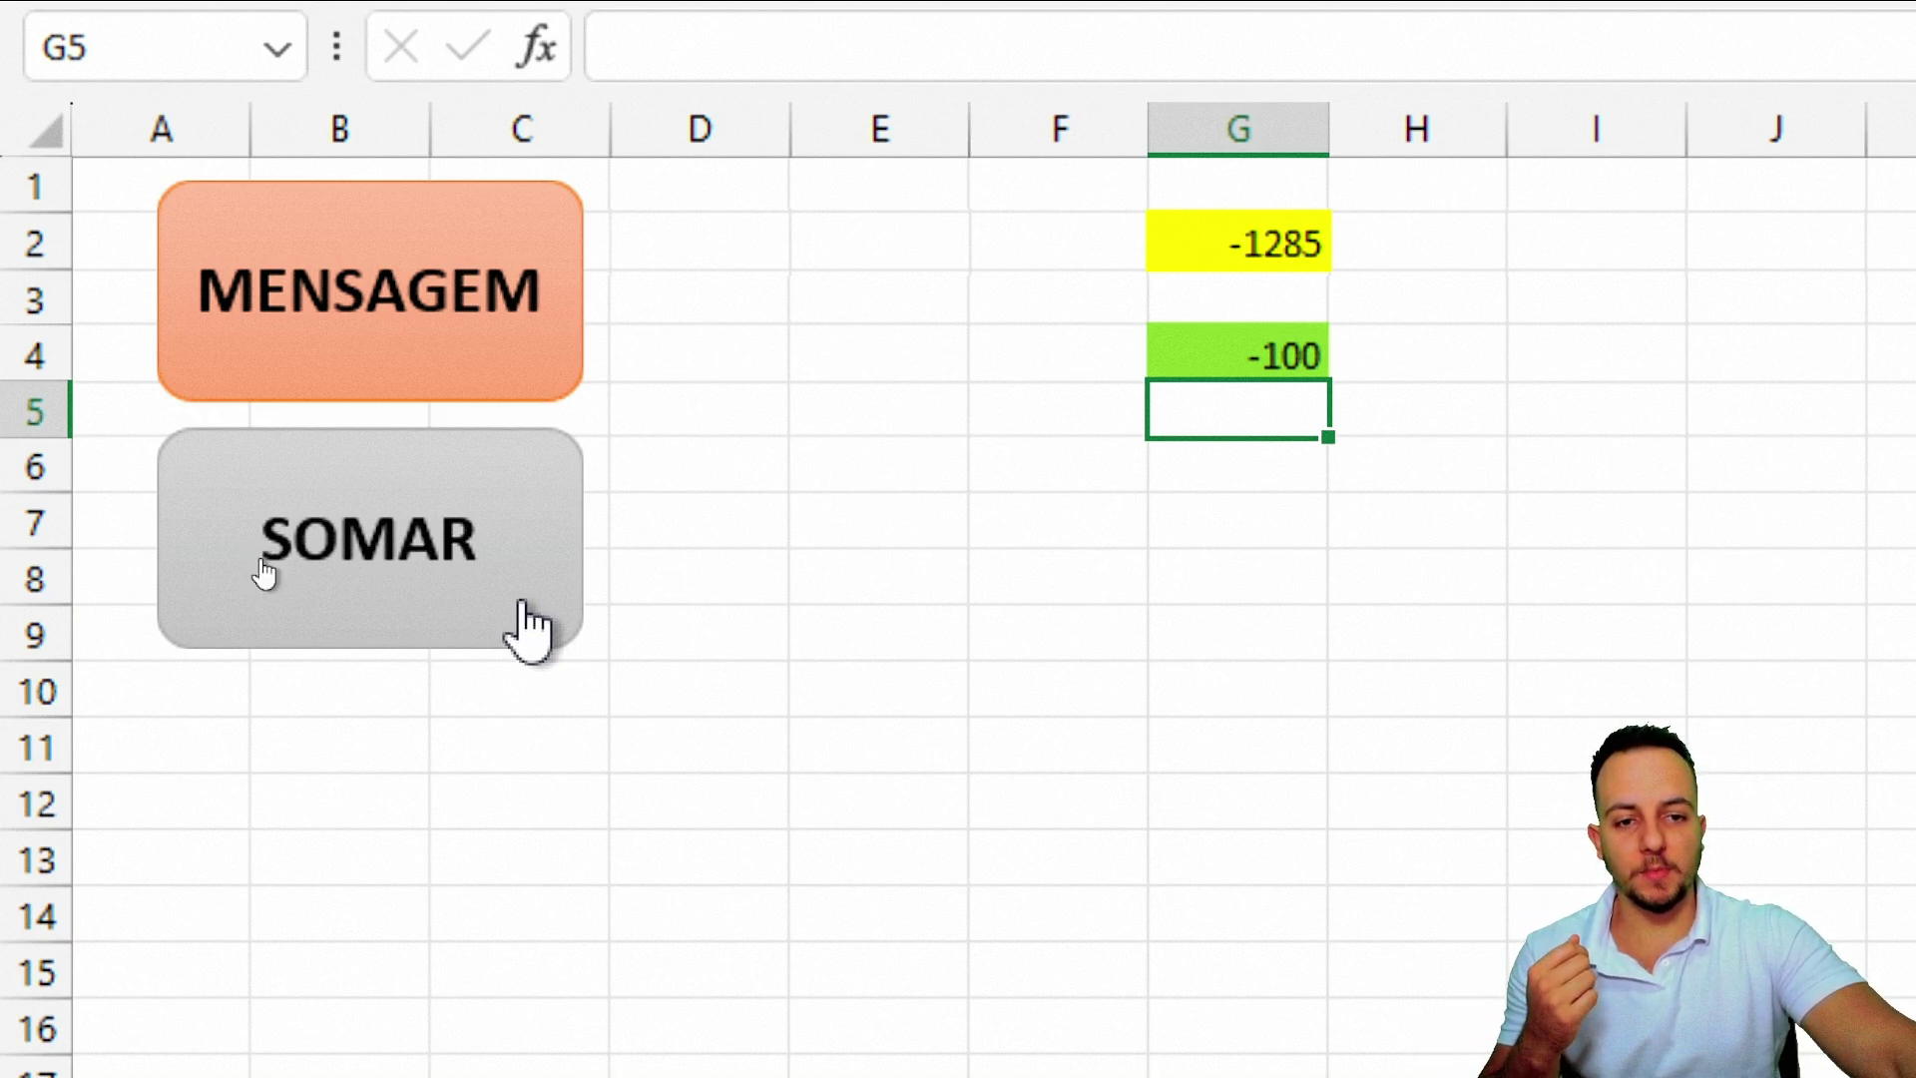
pyautogui.click(529, 611)
# - Change G4 to 1 and run SOMAR repeatedly
pyautogui.click(1236, 357)
pyautogui.press('F2')
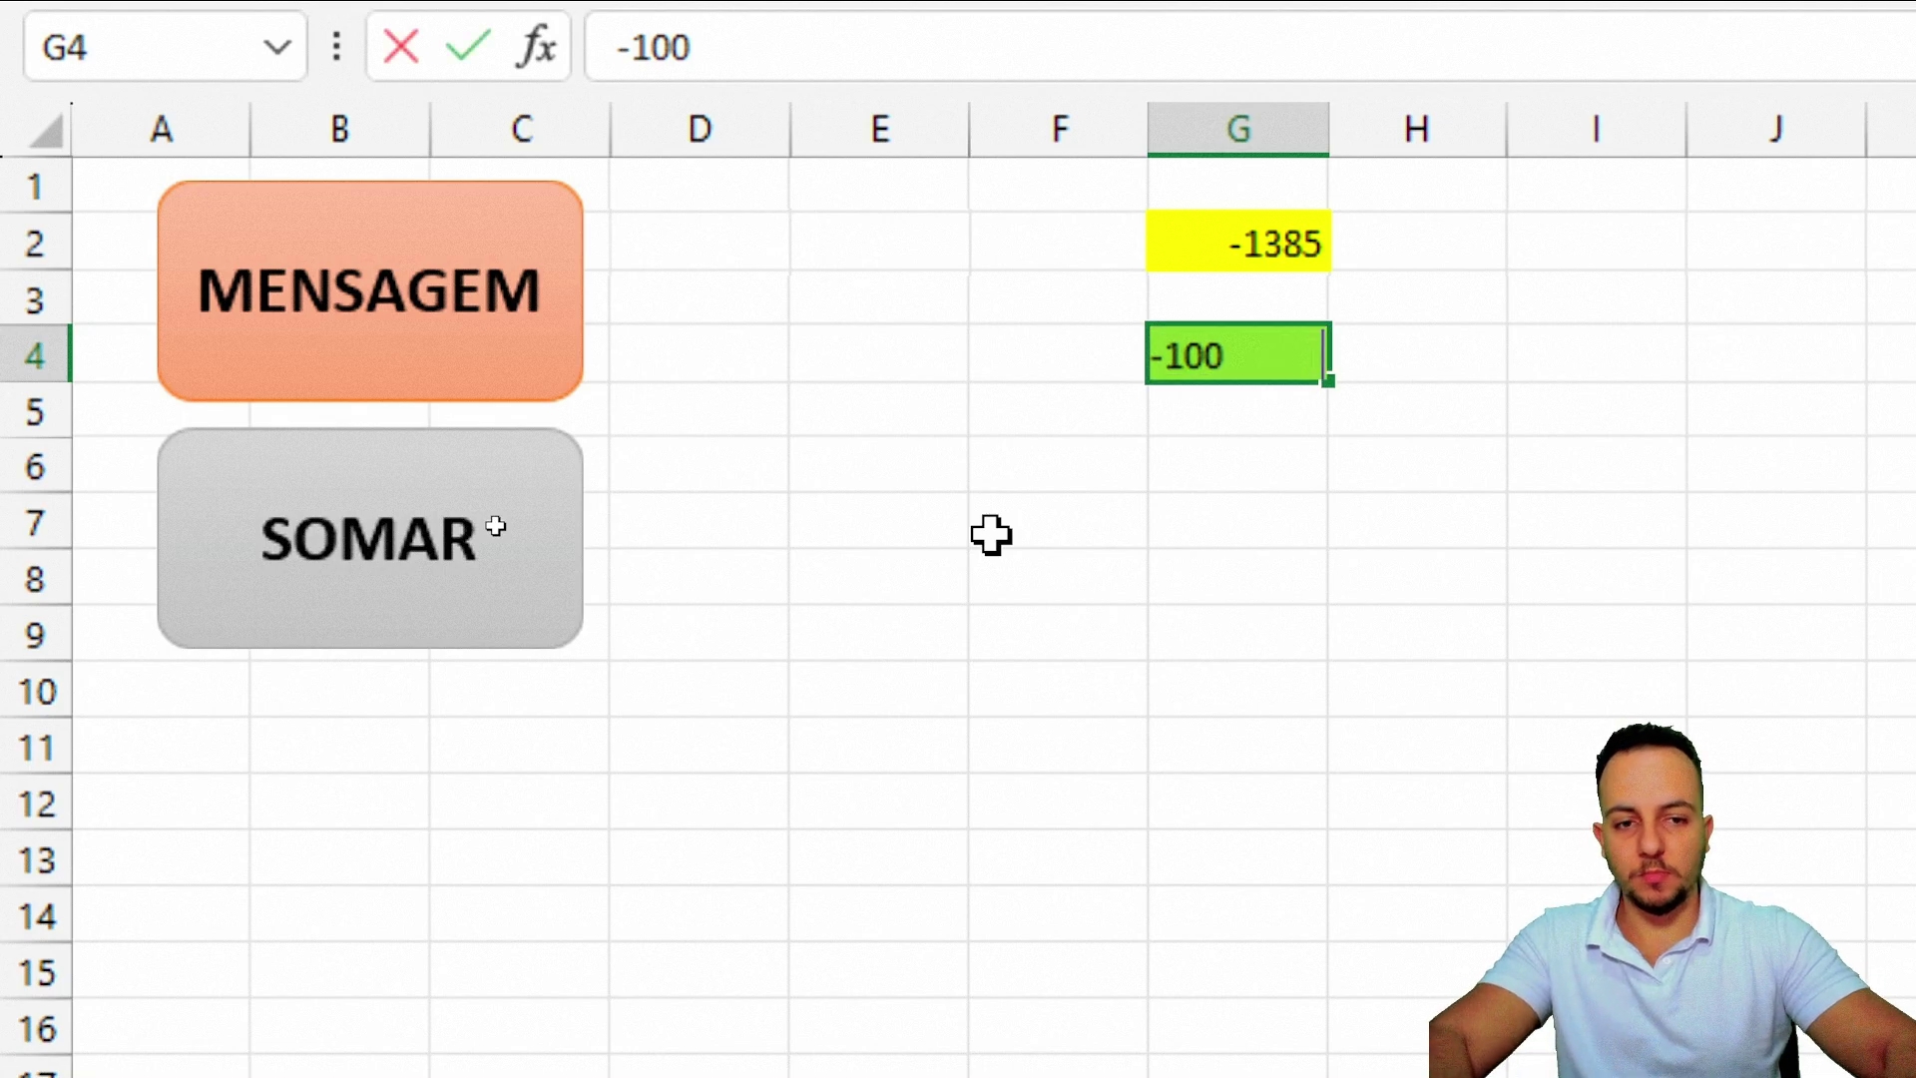
pyautogui.press('BackSpace')
pyautogui.press('BackSpace')
pyautogui.press('BackSpace')
pyautogui.write('1')
pyautogui.press('Return')
pyautogui.doubleClick(427, 586)
pyautogui.doubleClick(427, 585)
pyautogui.tripleClick(429, 589)
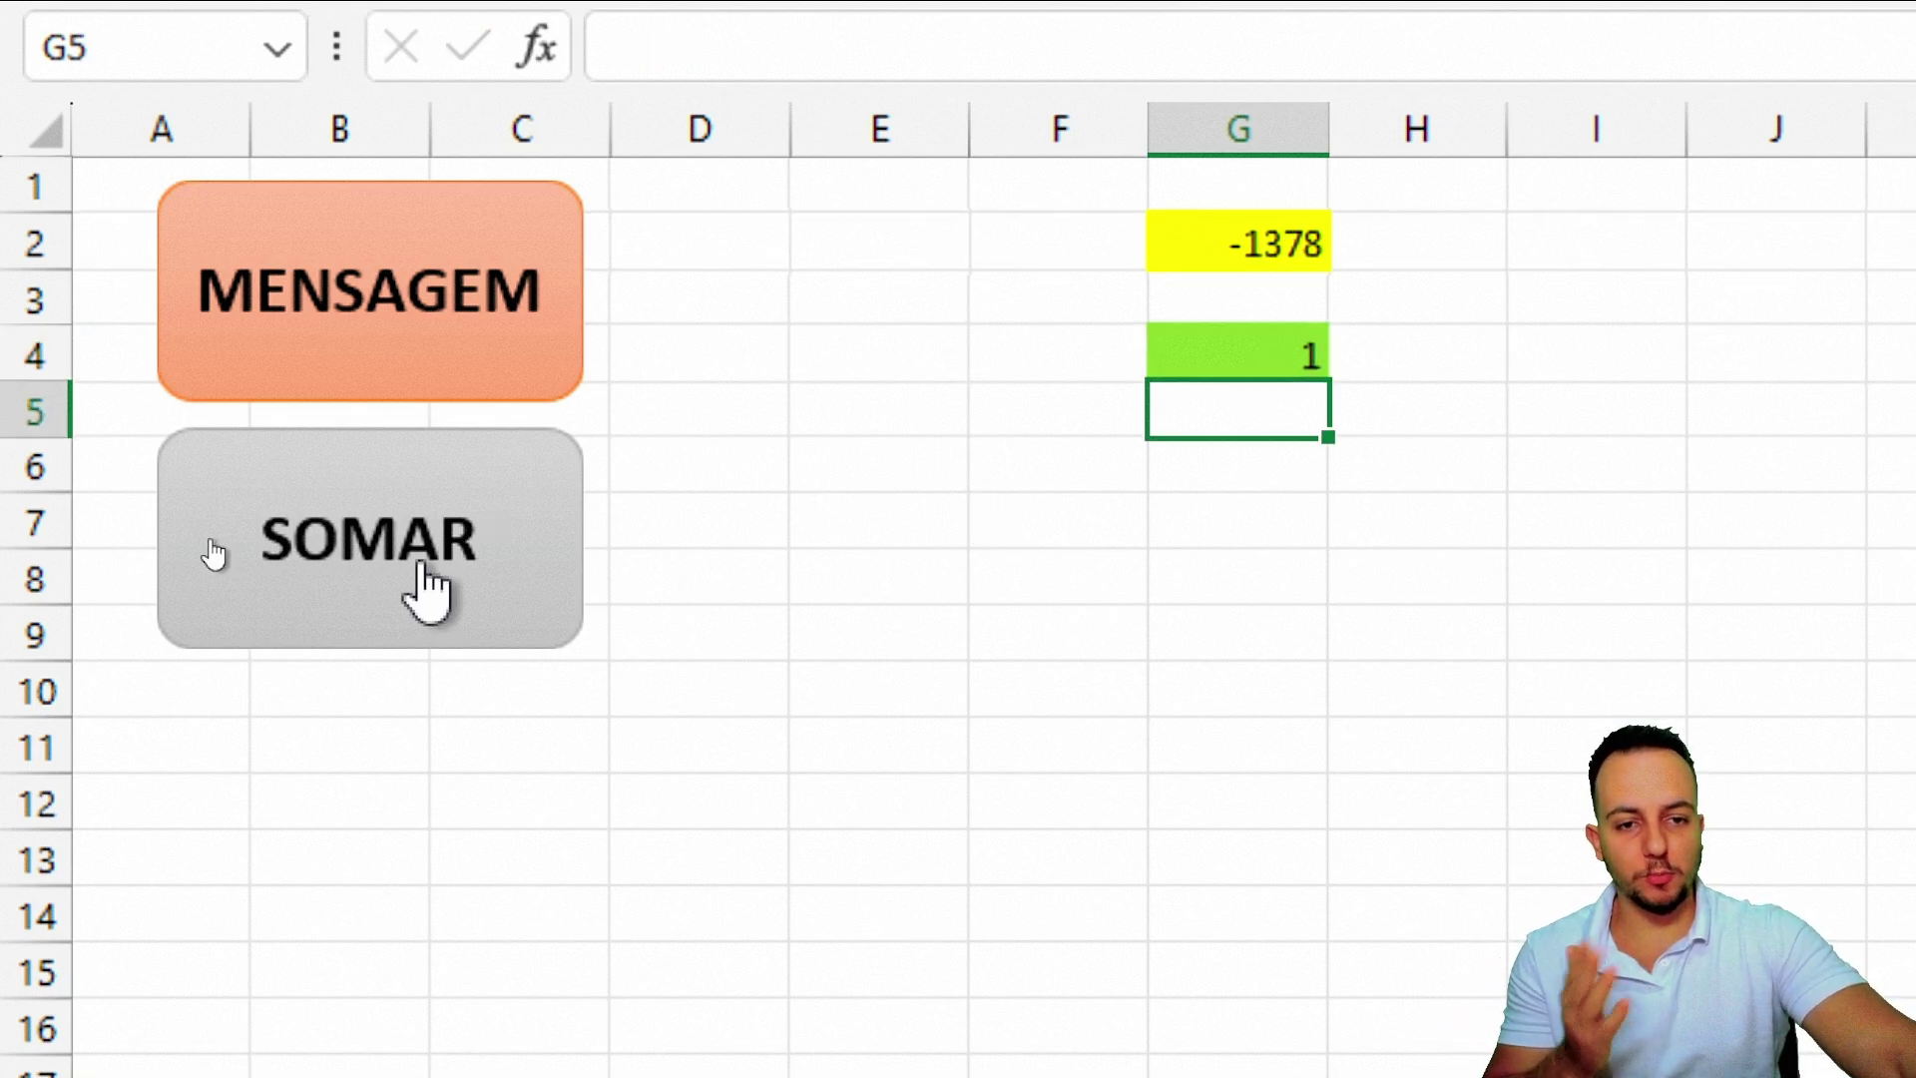
pyautogui.tripleClick(424, 569)
pyautogui.tripleClick(424, 569)
pyautogui.tripleClick(424, 569)
pyautogui.tripleClick(424, 569)
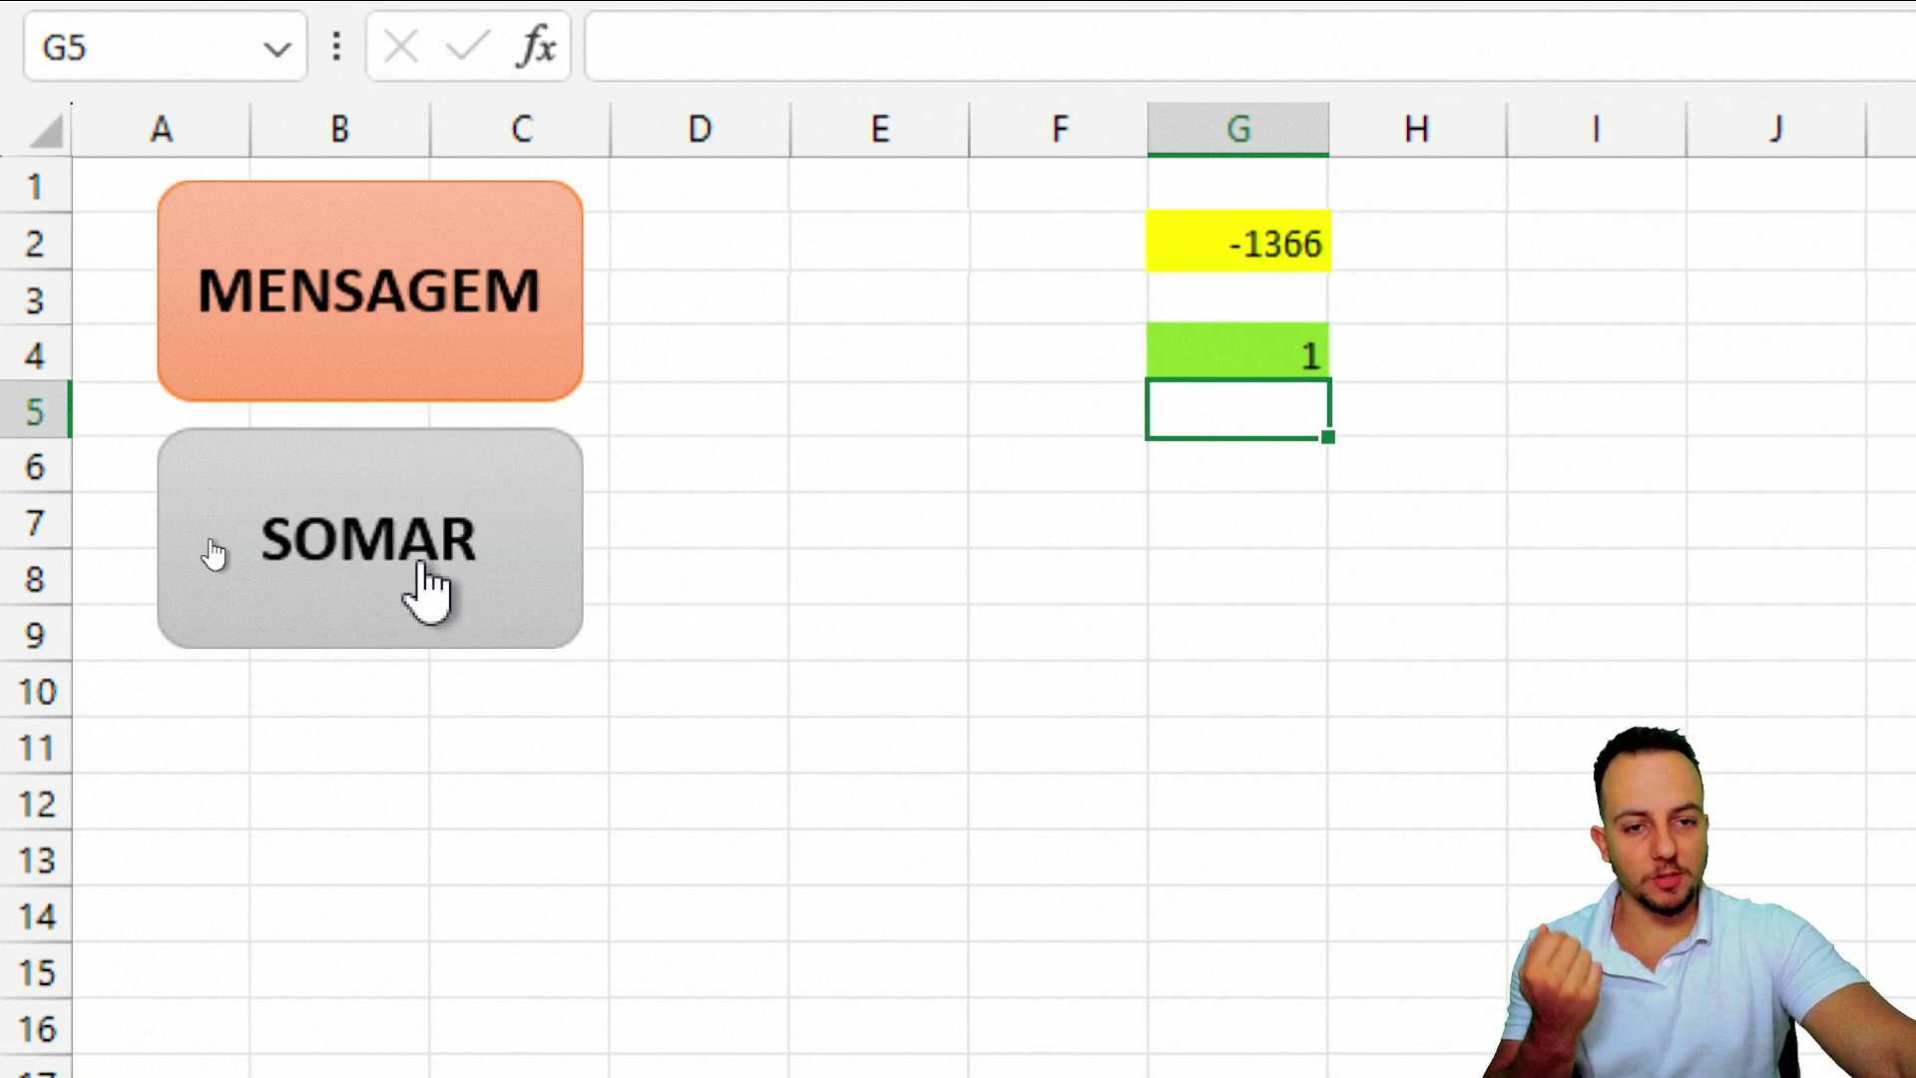
pyautogui.tripleClick(427, 587)
pyautogui.tripleClick(439, 579)
# - Set G4 to 999 and run SOMAR several times, raising G2 to 16622
pyautogui.click(1168, 371)
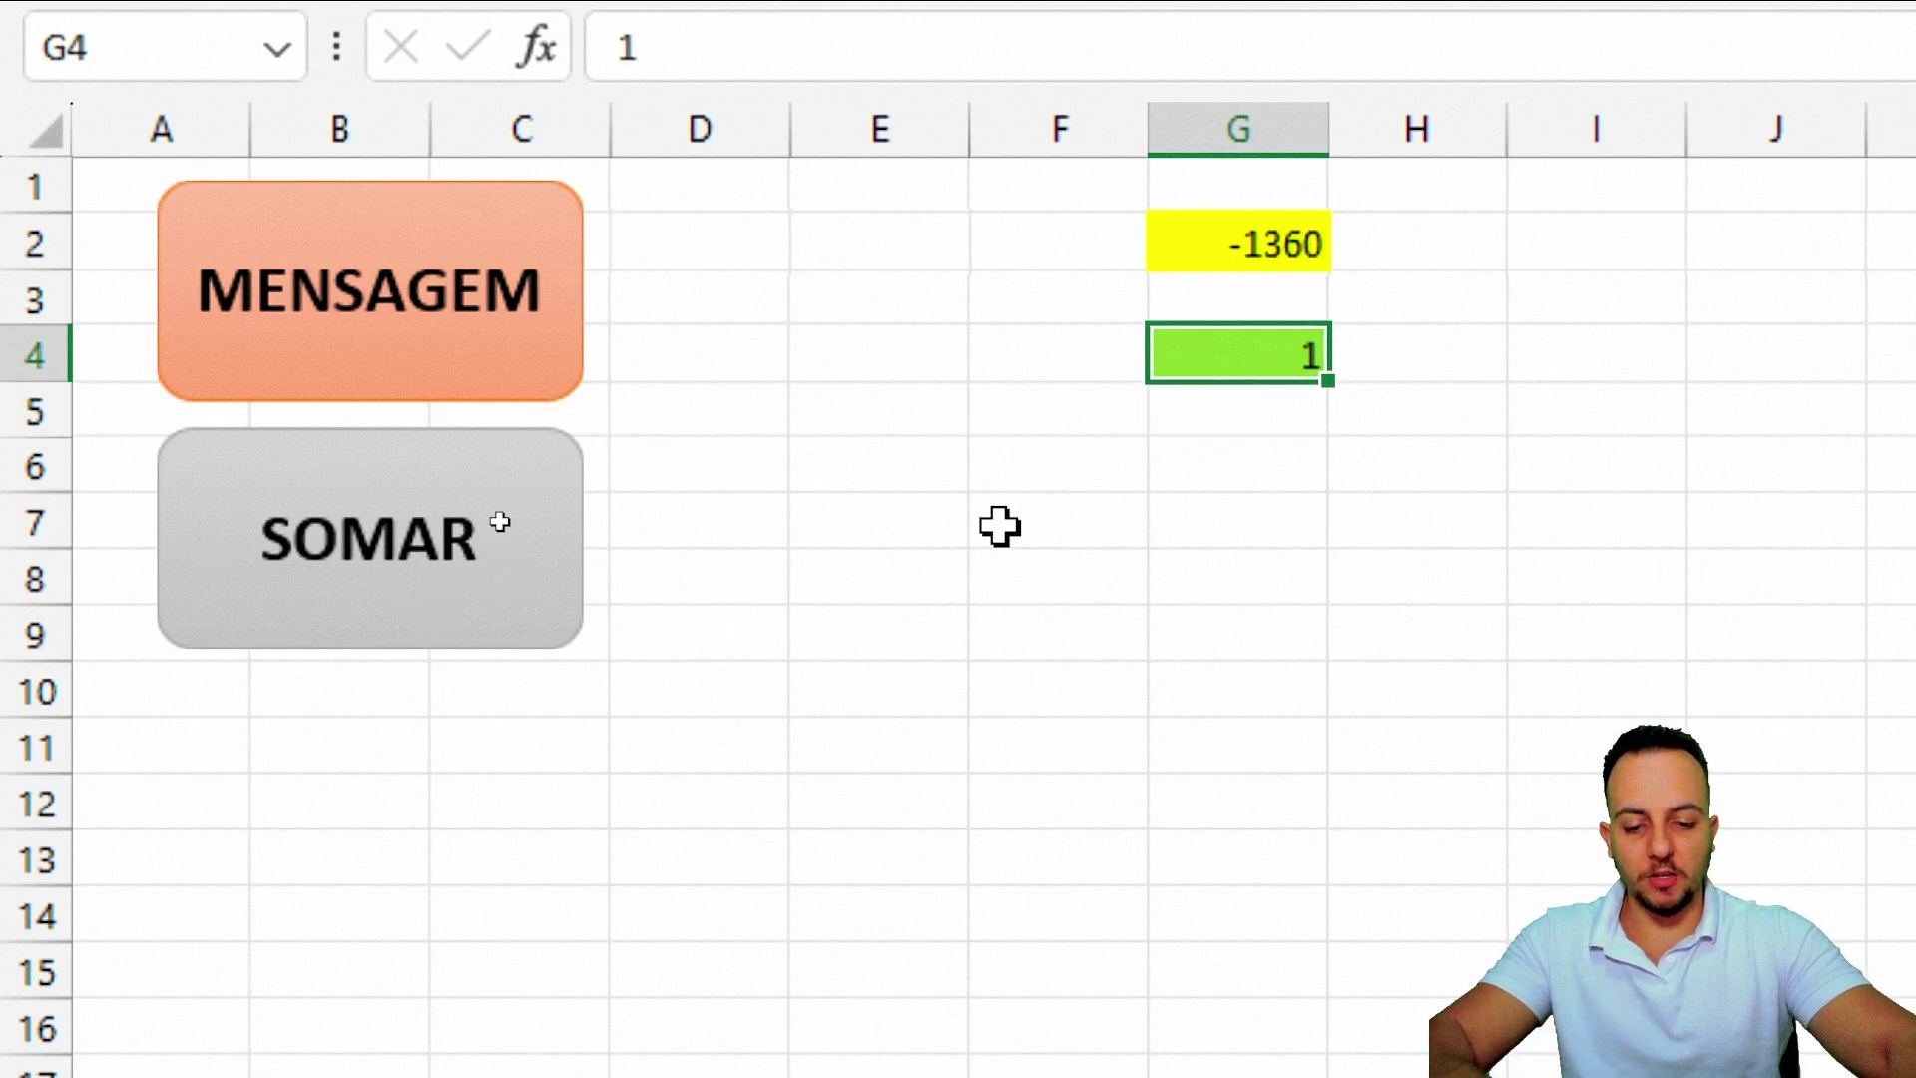
pyautogui.write('999')
pyautogui.press('Return')
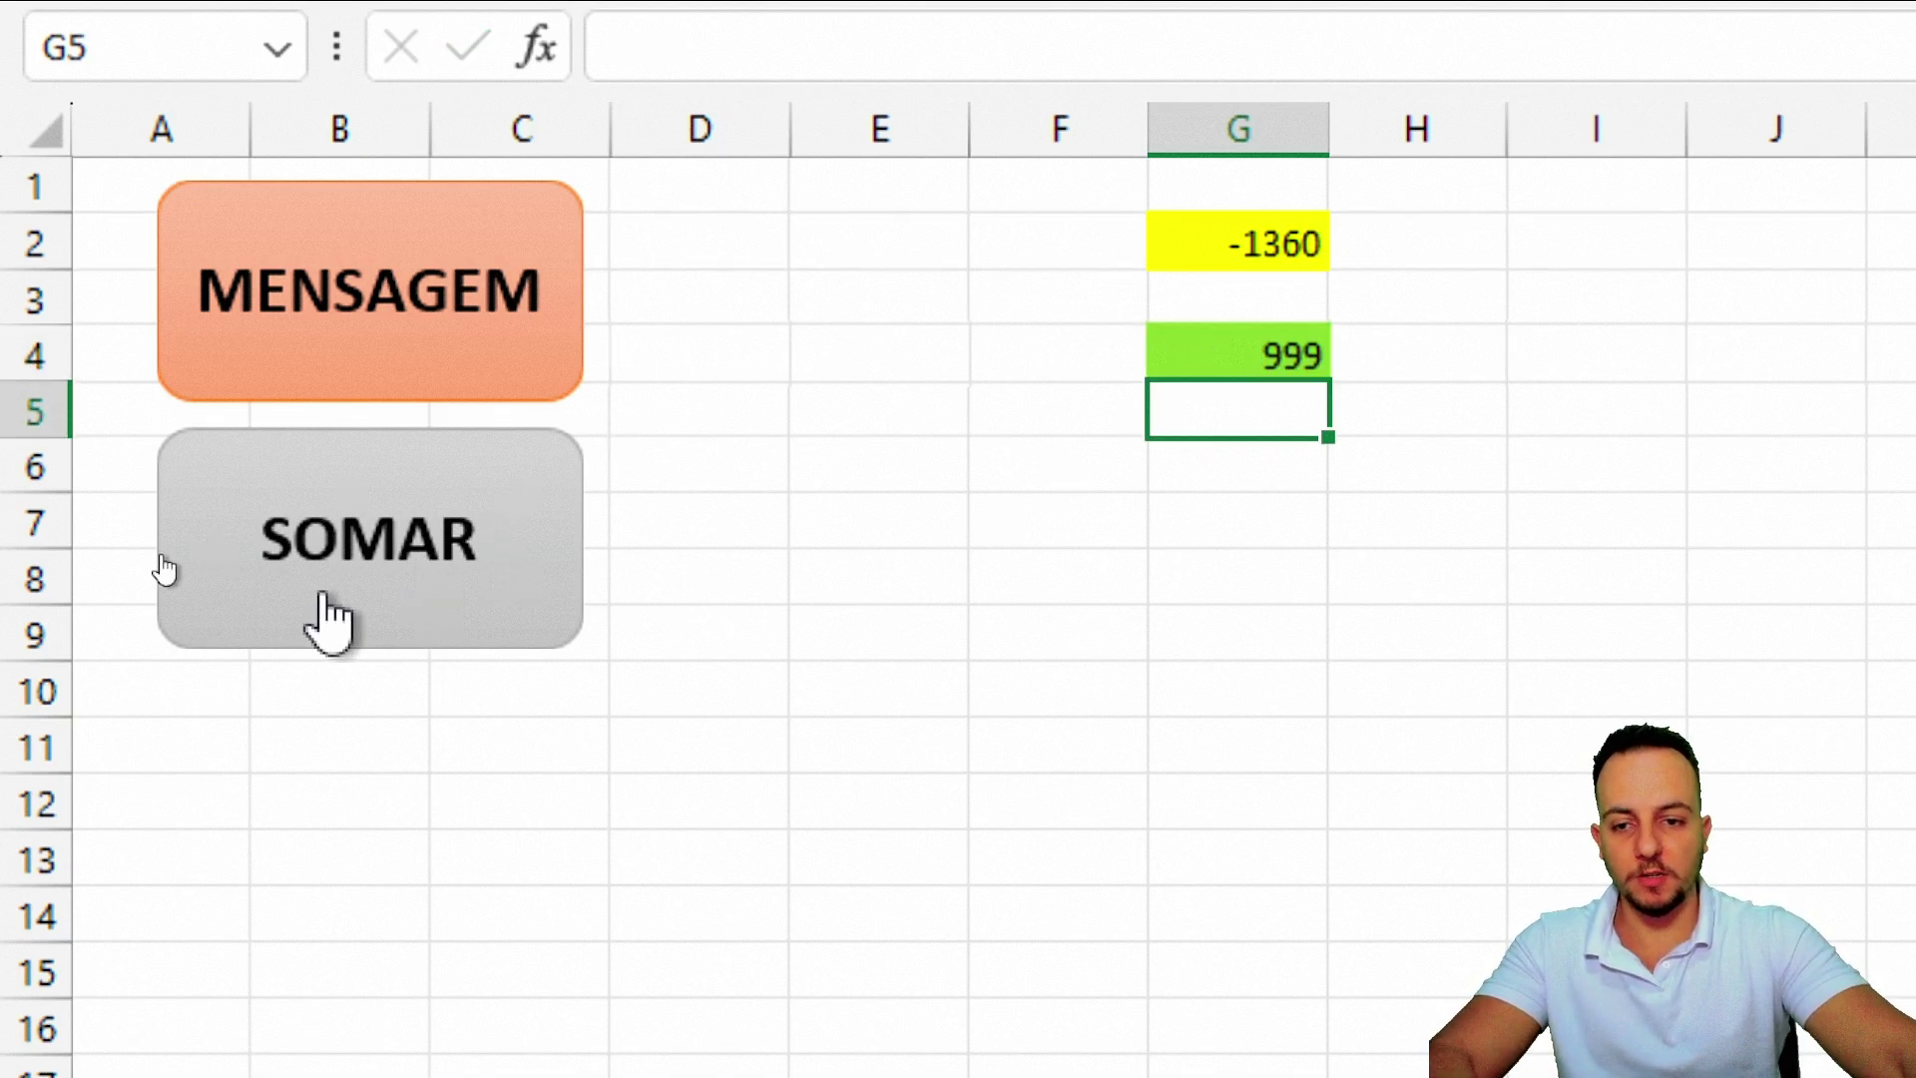
pyautogui.tripleClick(323, 599)
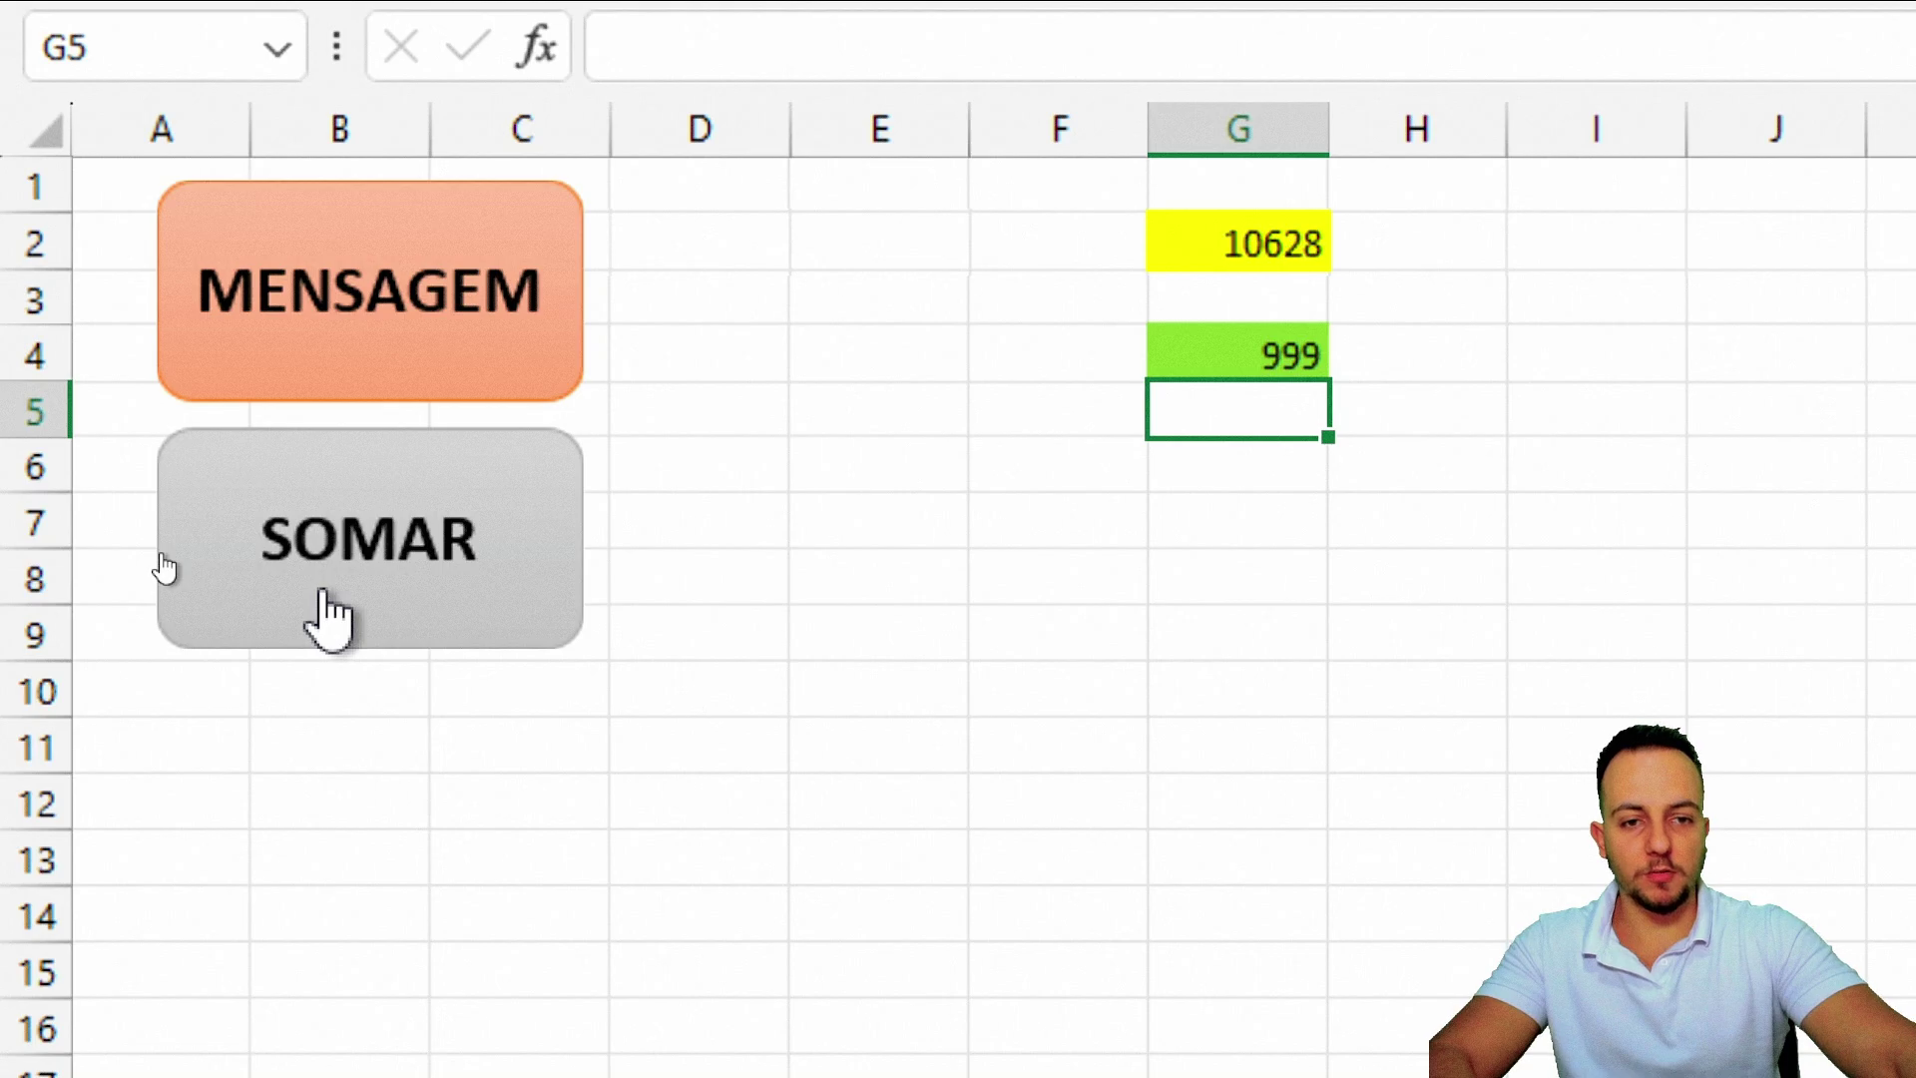
pyautogui.click(322, 611)
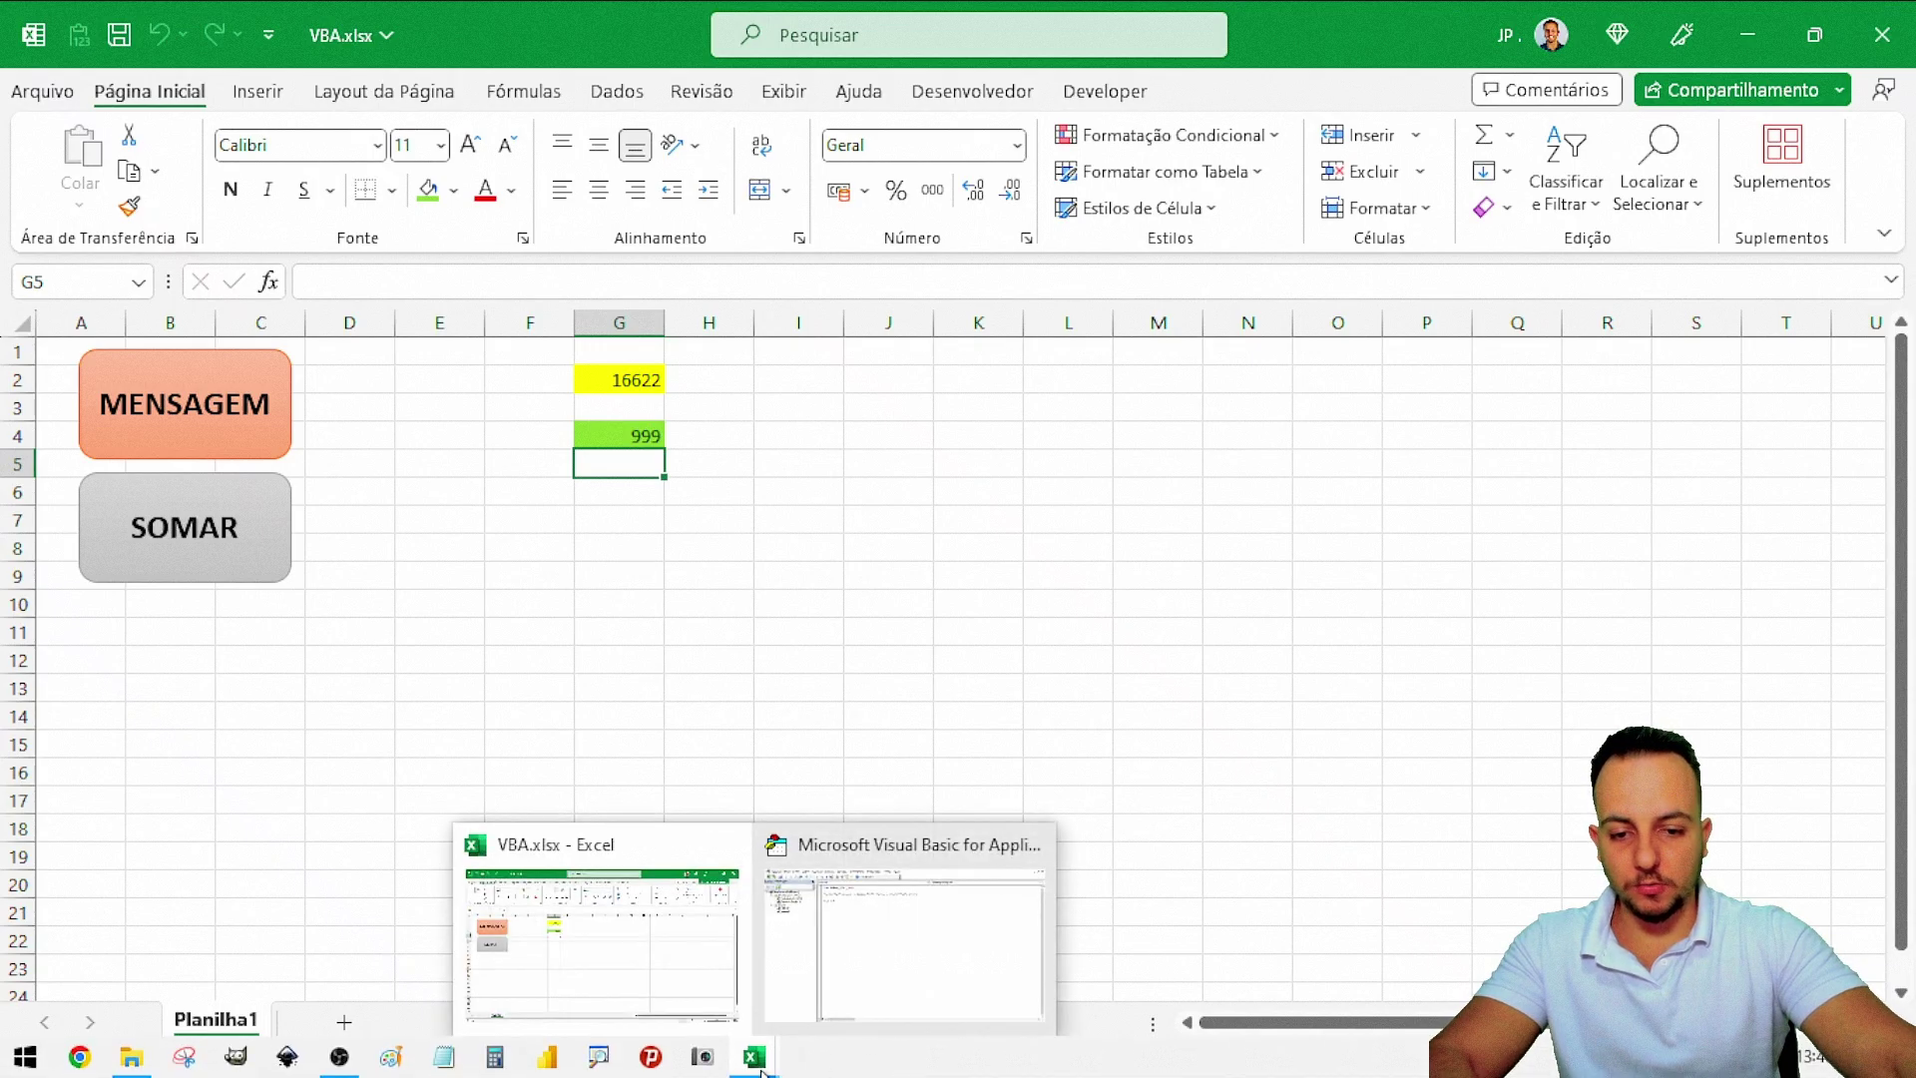
# - Delete _MAIS_UM from the Sub line so the macro reads Sub SOMAR()
pyautogui.click(892, 958)
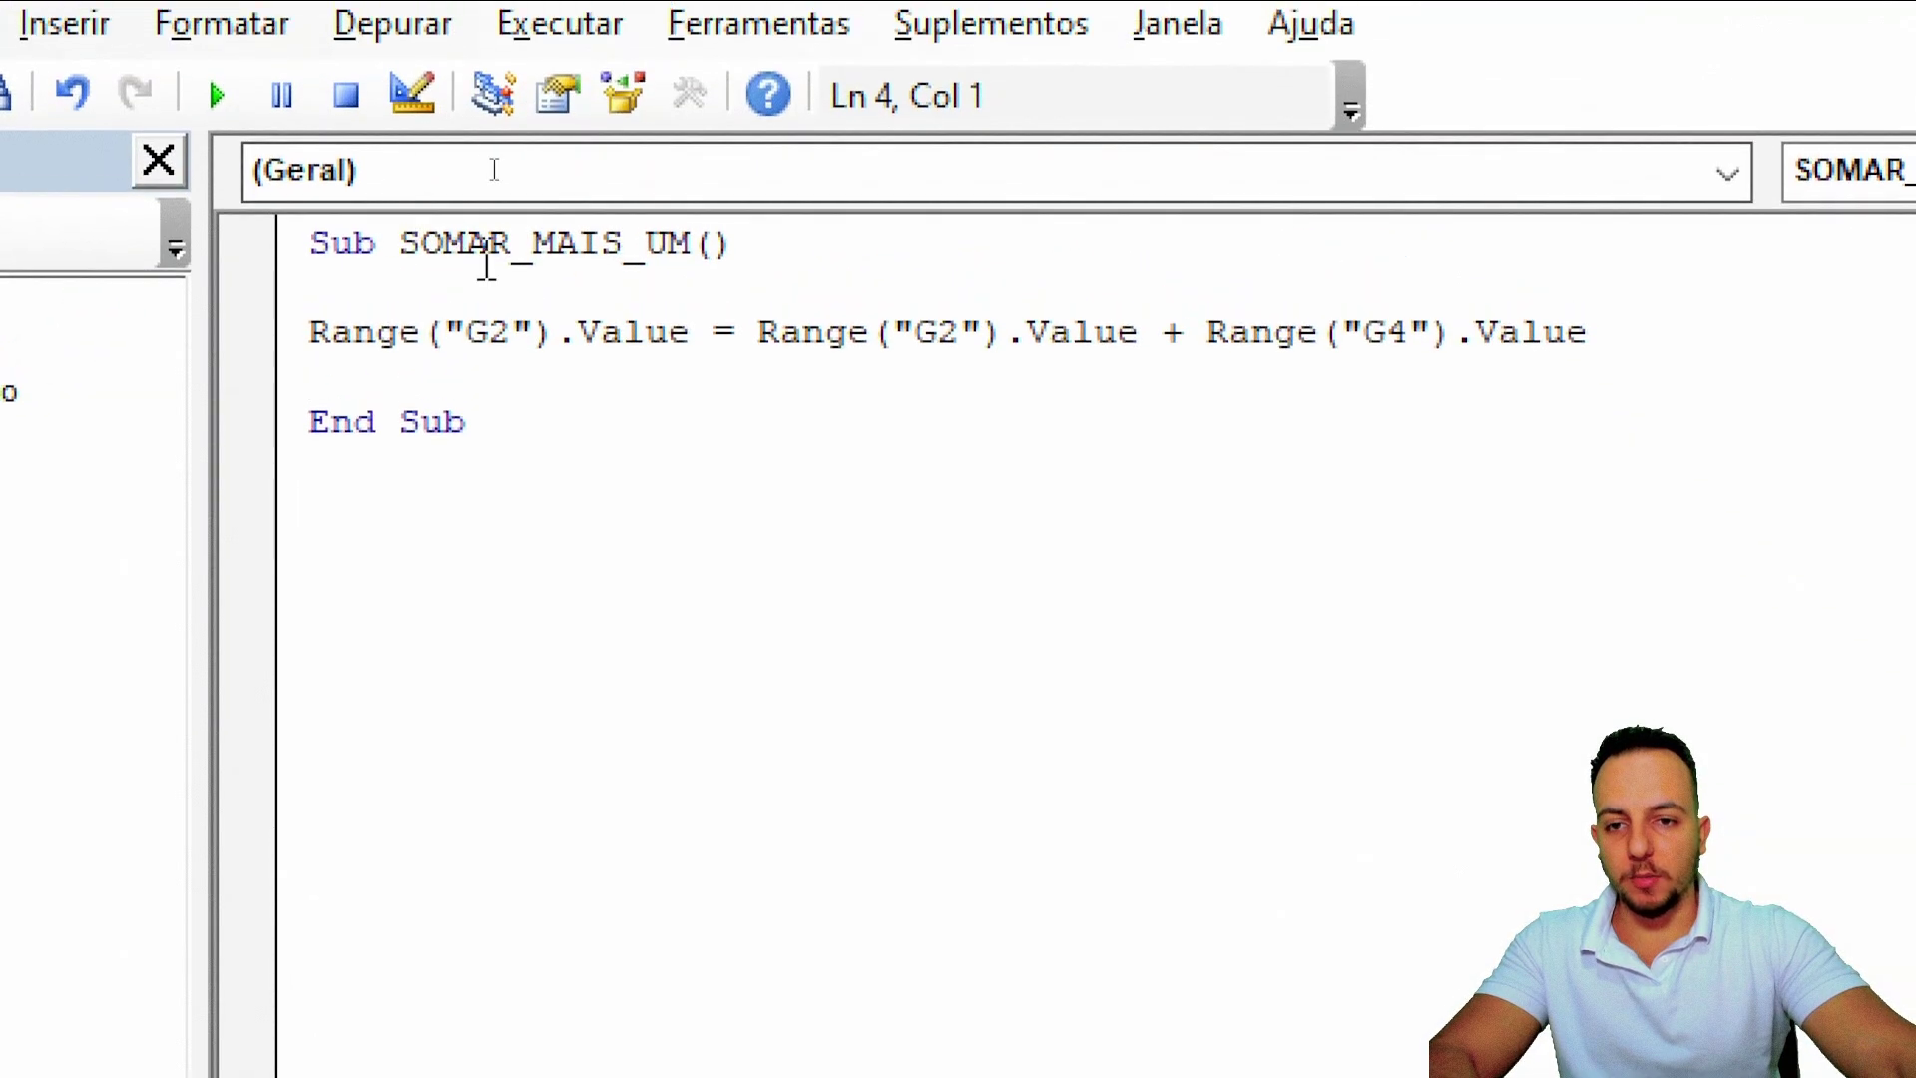
pyautogui.click(514, 243)
pyautogui.press('Delete')
pyautogui.press('Delete')
pyautogui.press('Delete')
pyautogui.press('Delete')
pyautogui.press('Delete')
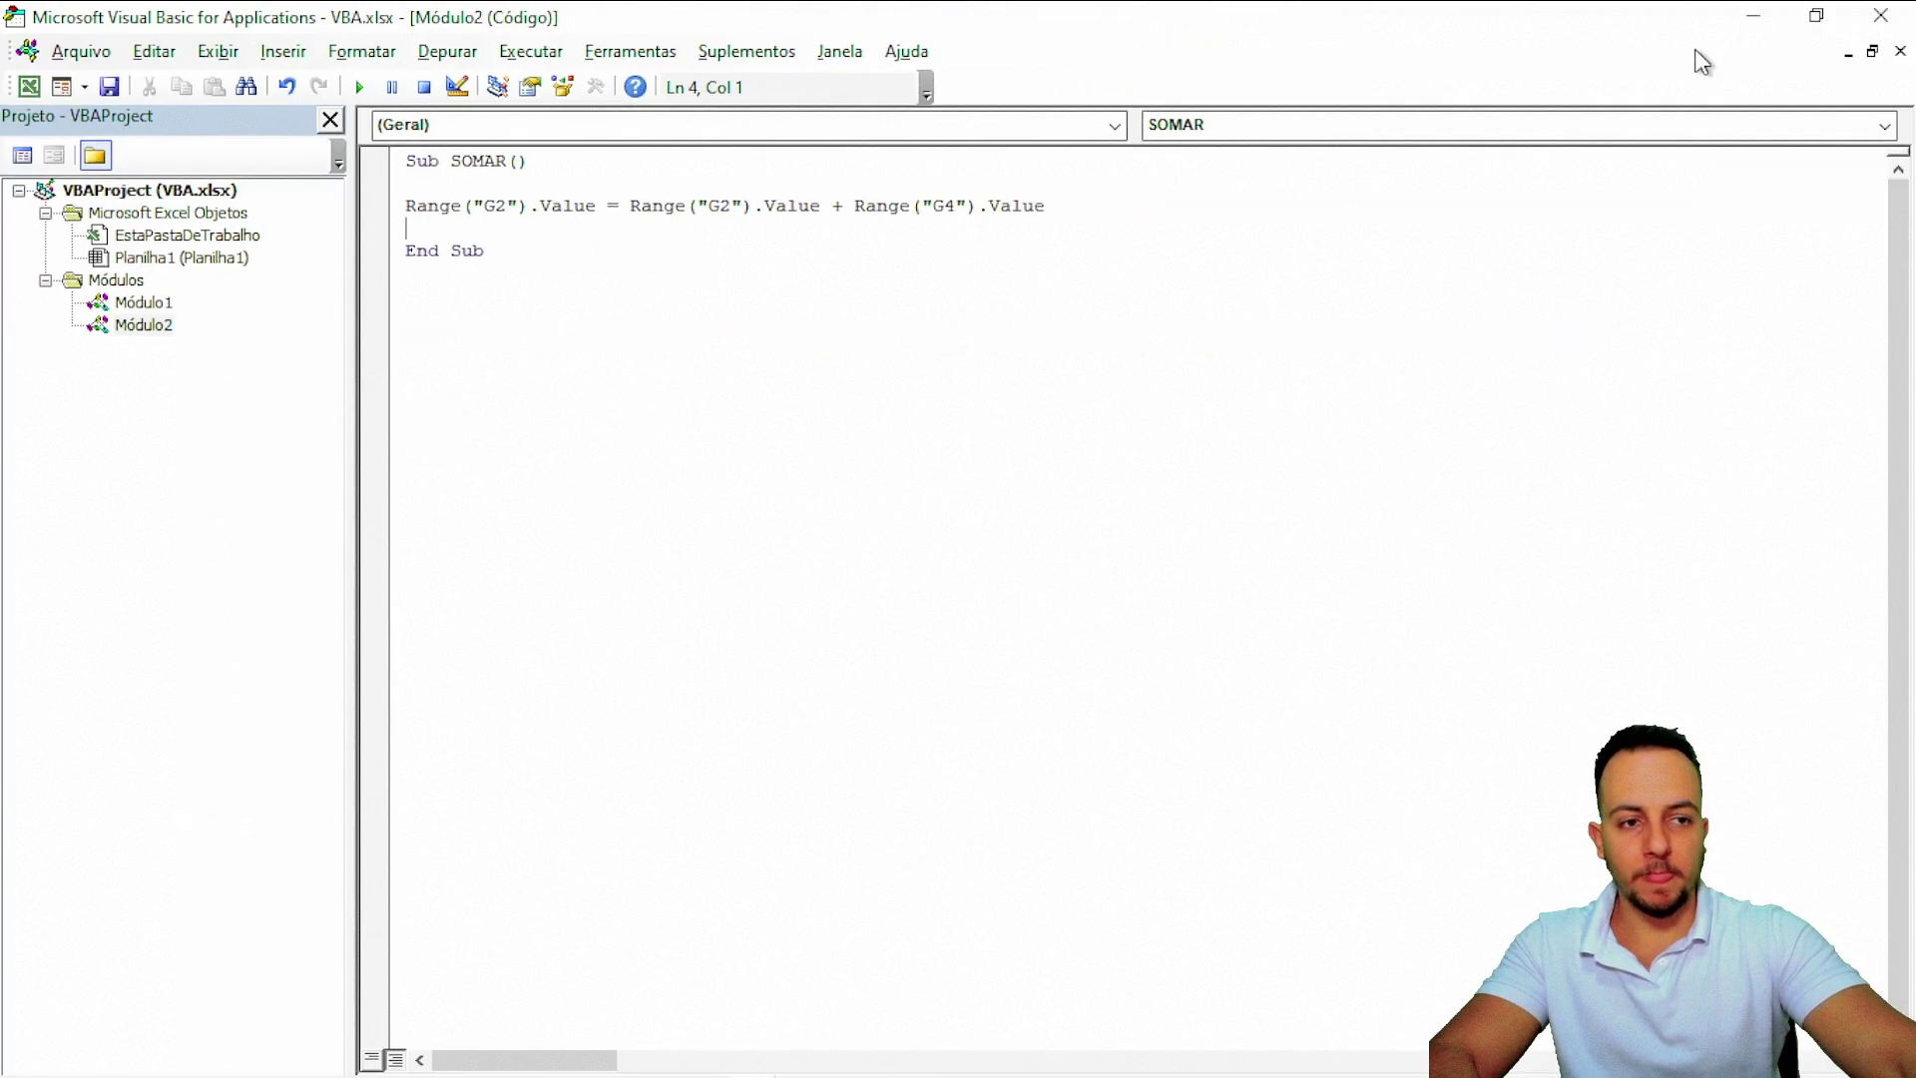
pyautogui.click(1776, 21)
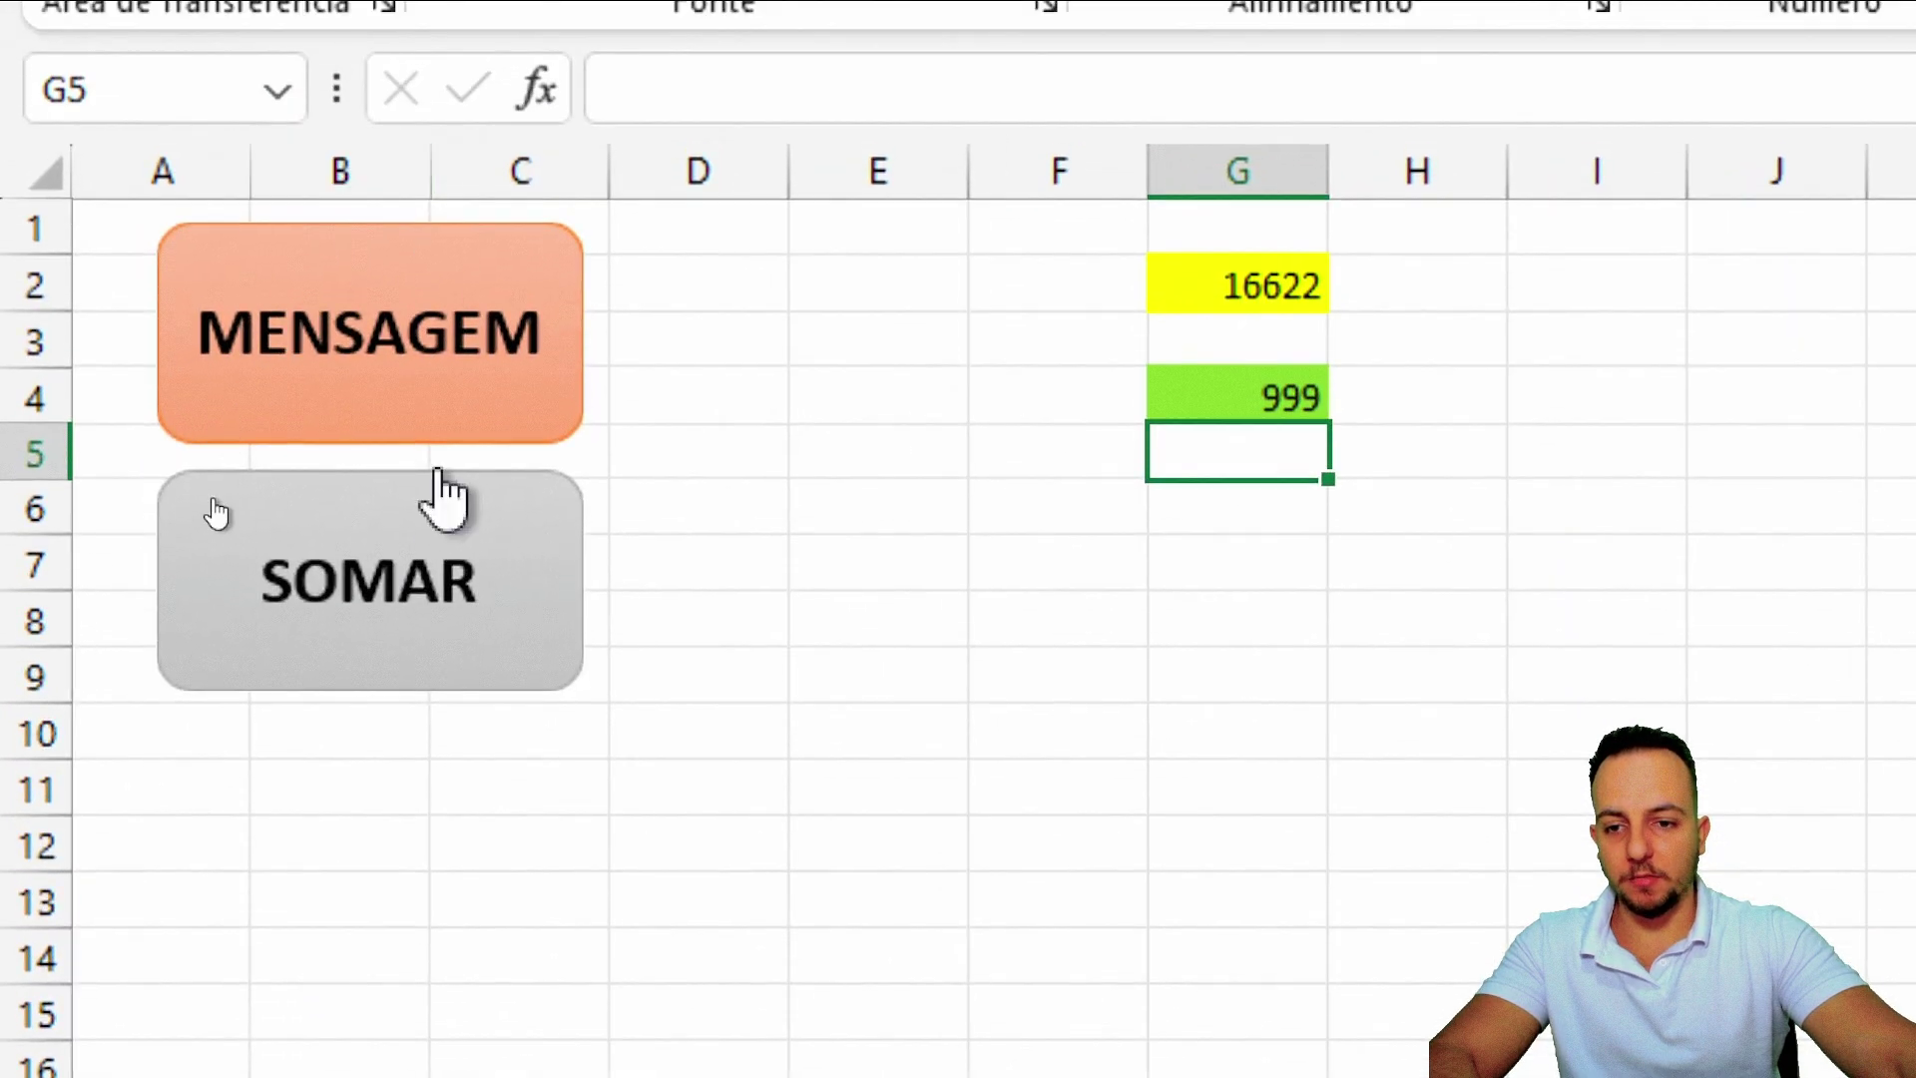
# - Assign the SOMAR macro to the SOMAR shape via Atribuir macro and run it, adding 999 to G2
pyautogui.click(439, 479)
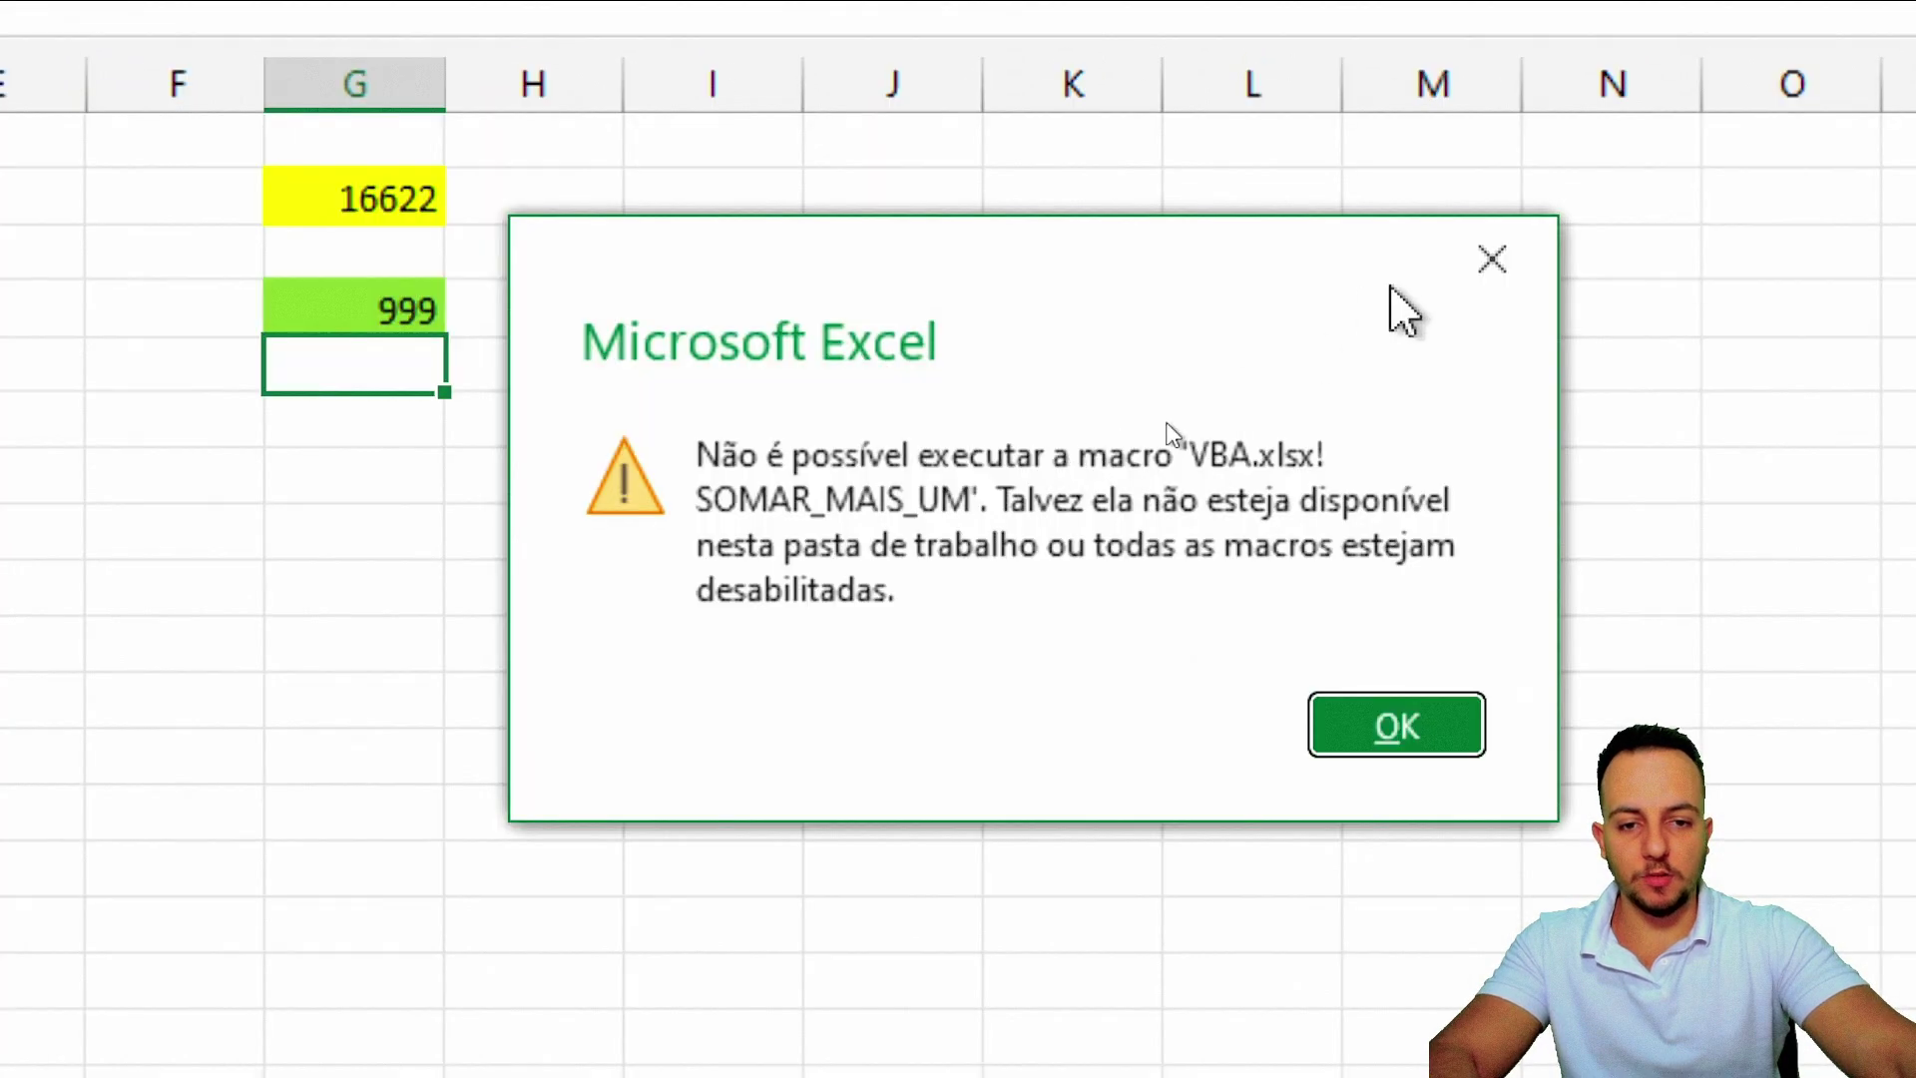
pyautogui.rightClick(360, 524)
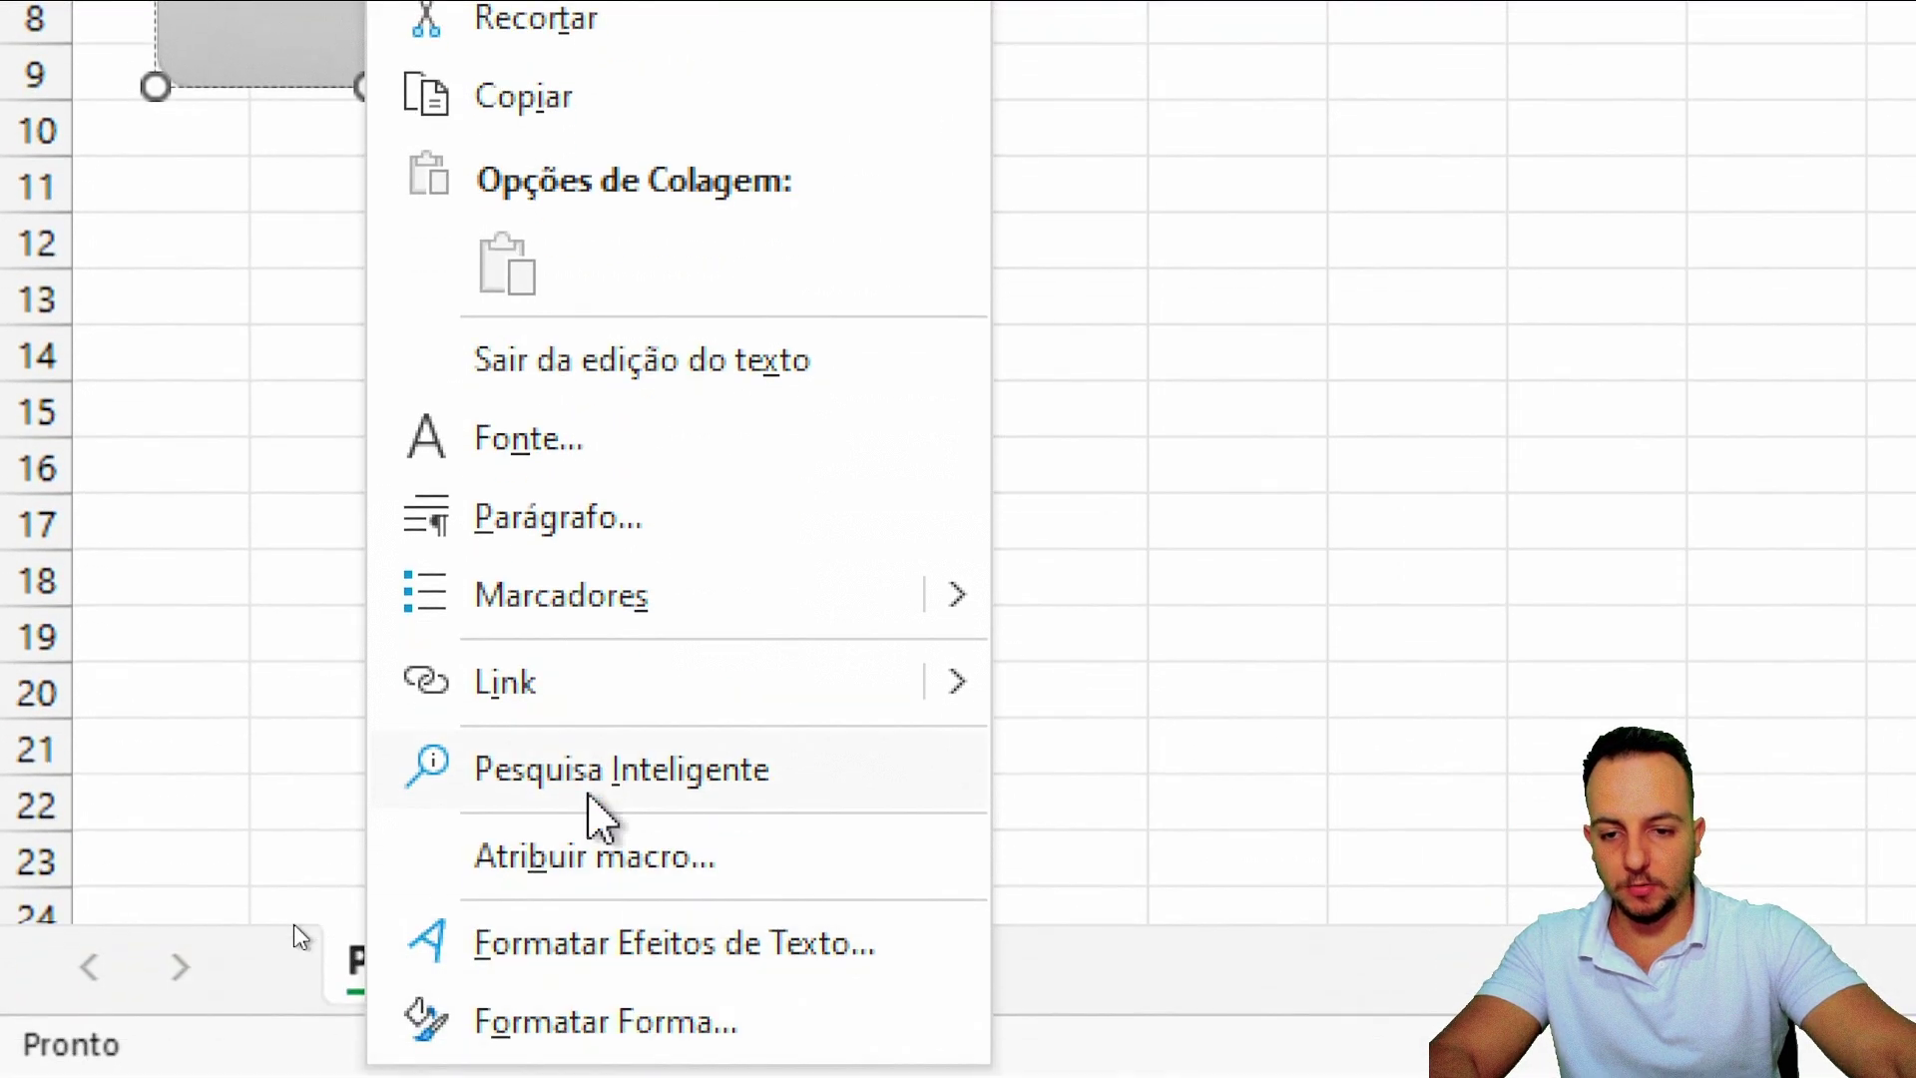
pyautogui.click(646, 856)
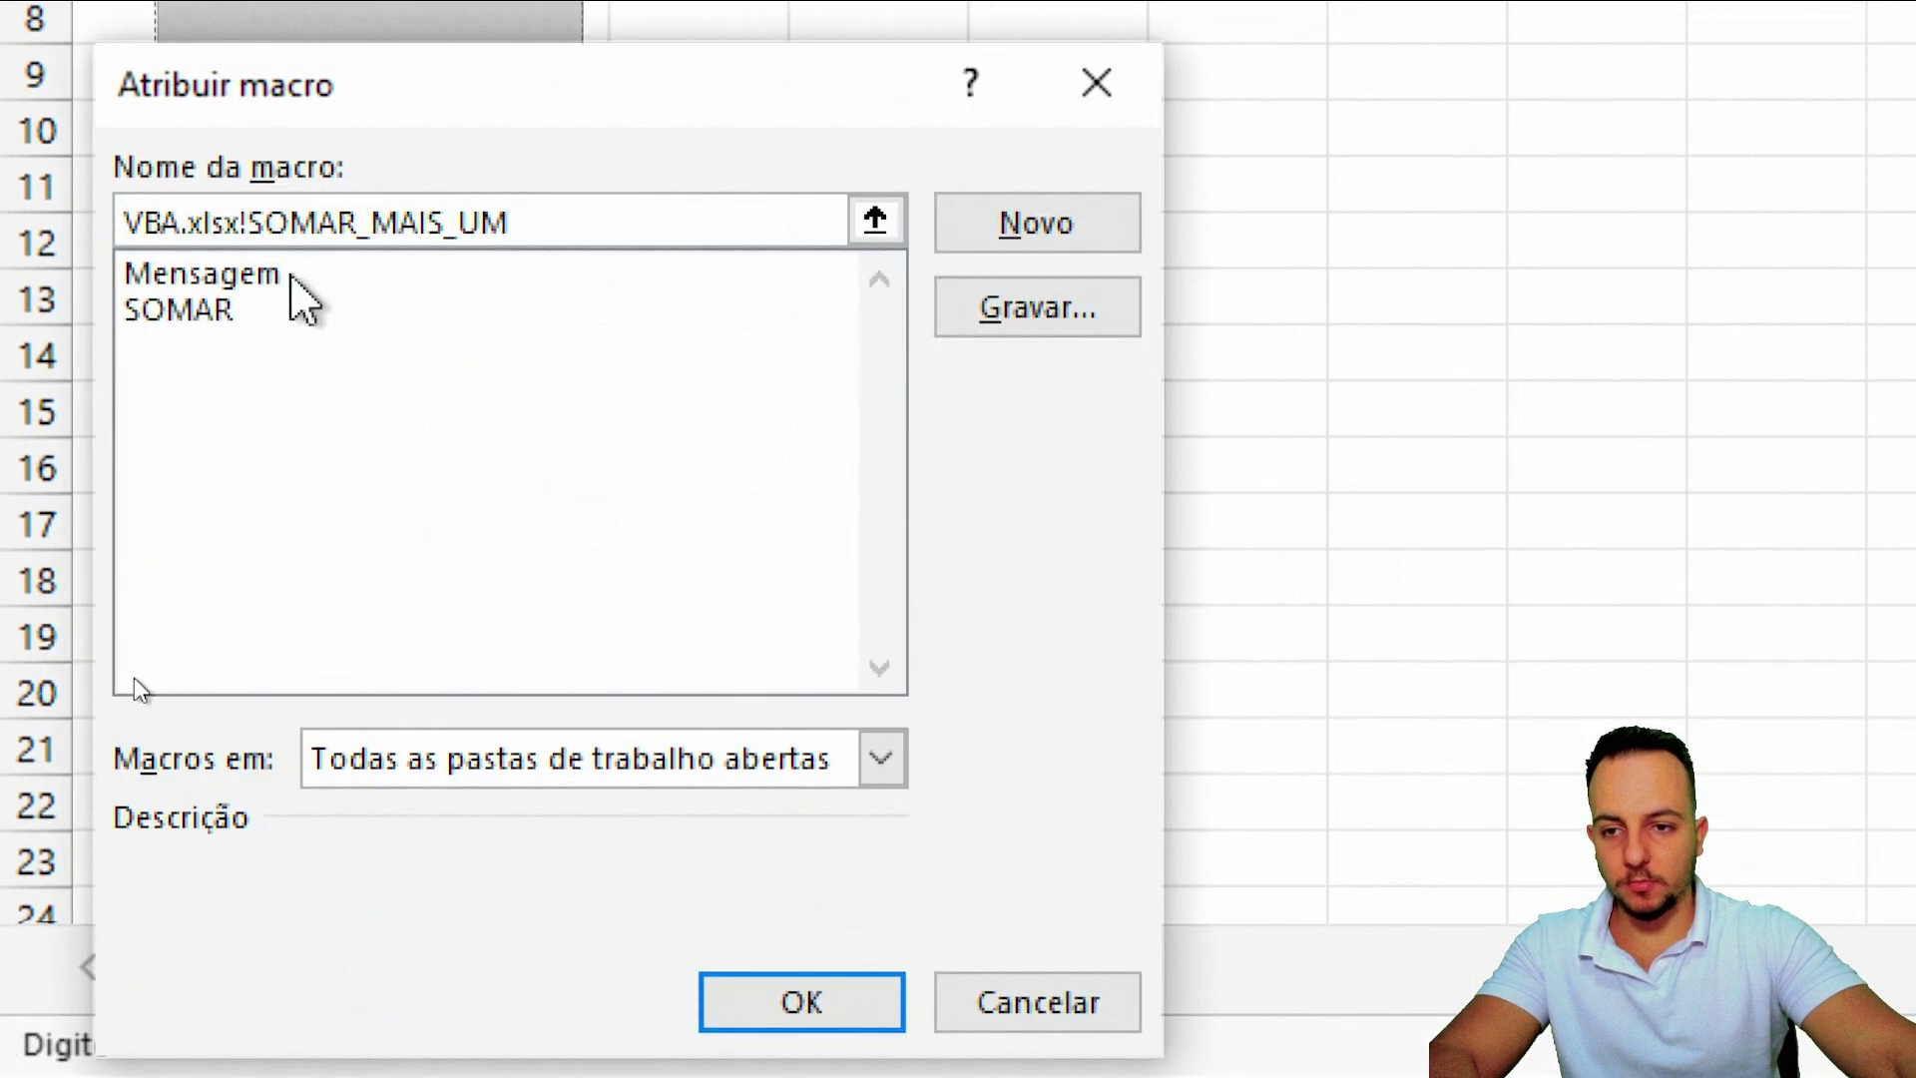
pyautogui.click(180, 309)
pyautogui.click(793, 998)
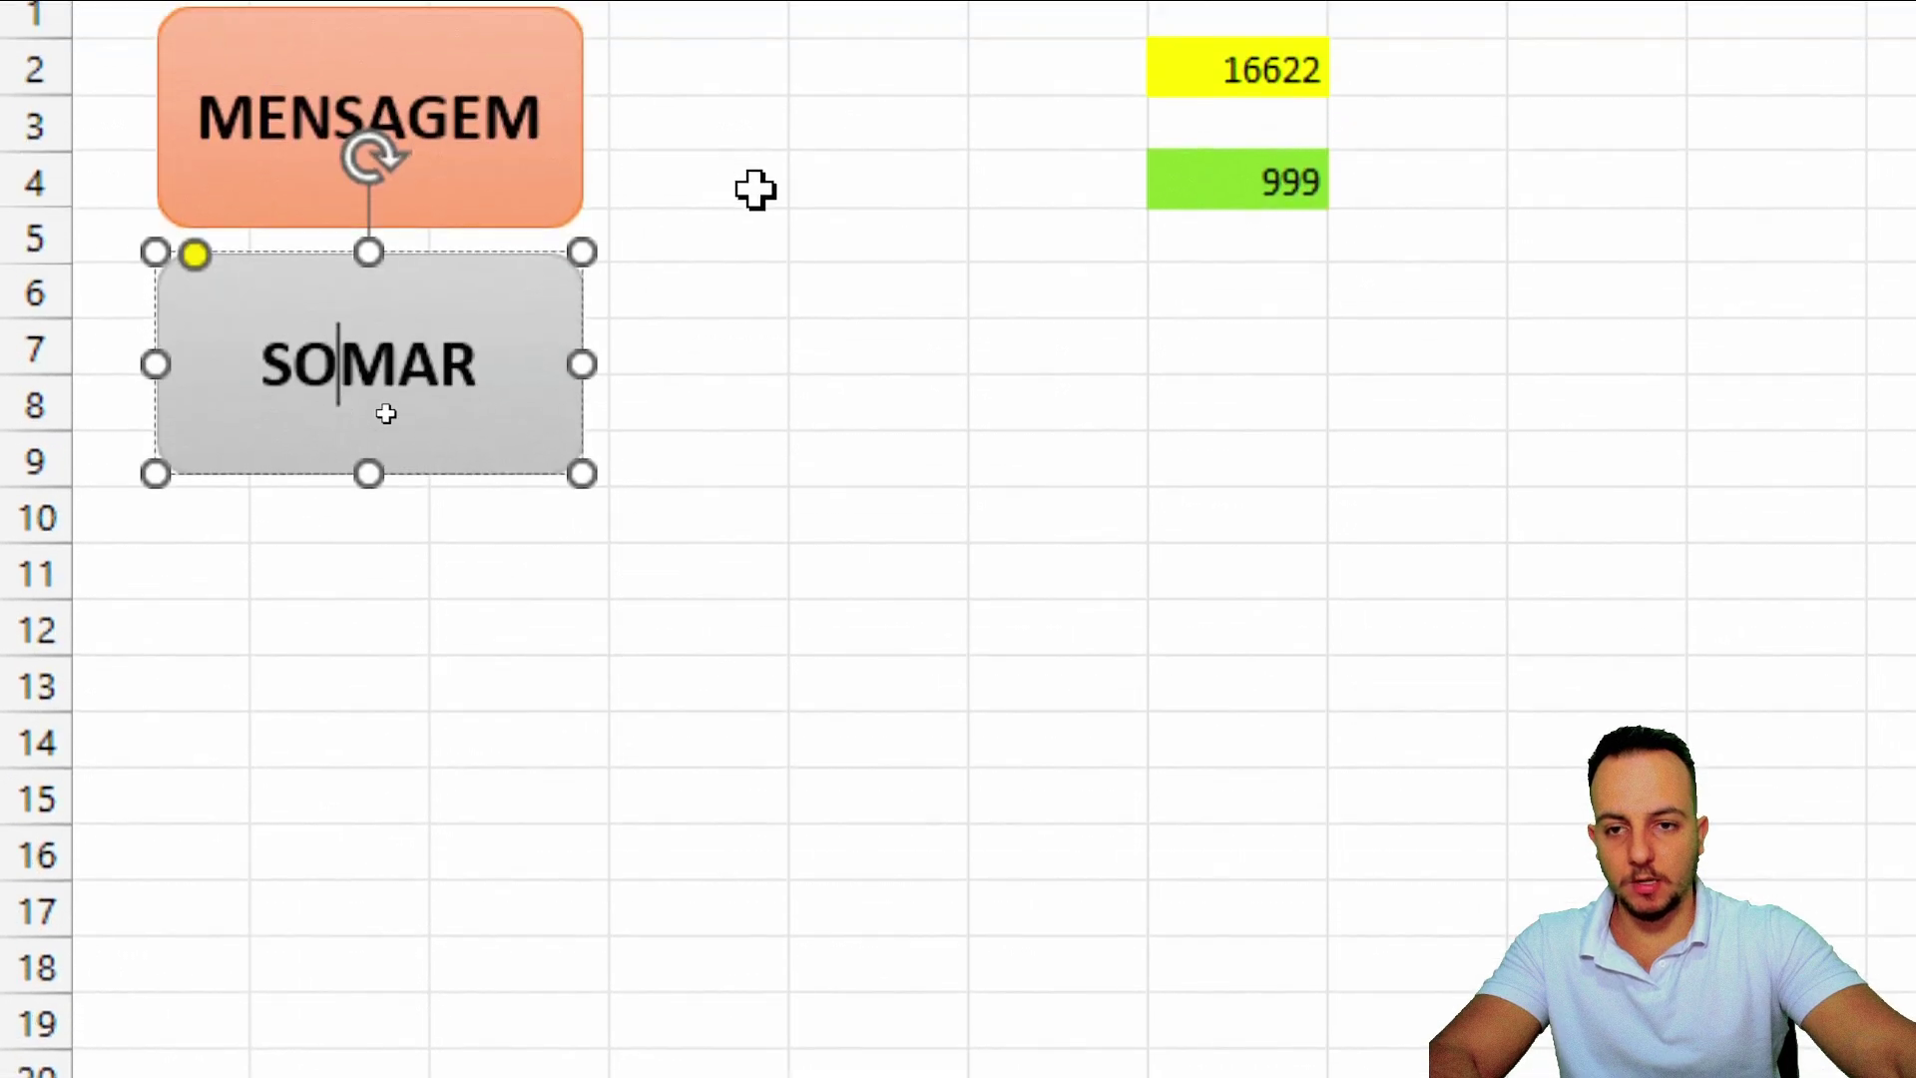
pyautogui.click(759, 454)
pyautogui.click(420, 596)
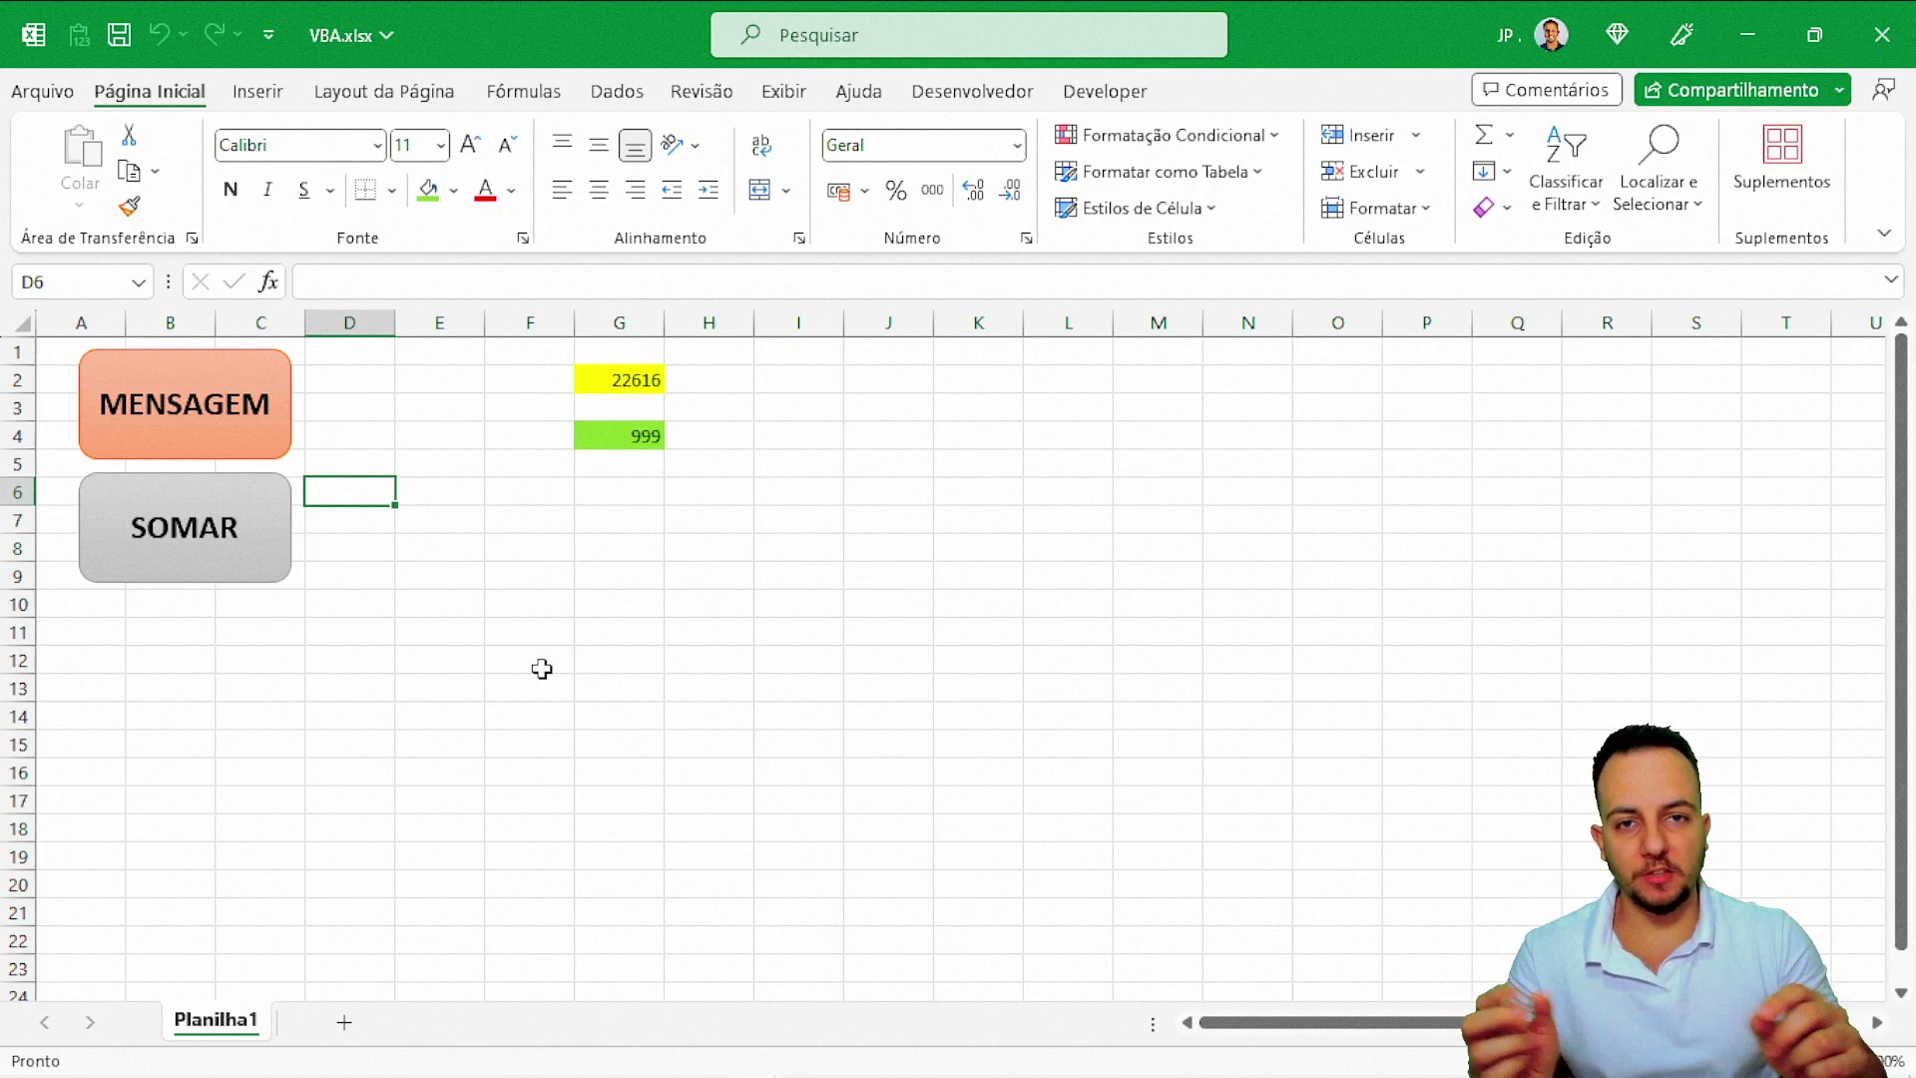
pyautogui.press('Right')
pyautogui.press('Right')
pyautogui.press('Right')
pyautogui.press('Right')
pyautogui.press('Right')
pyautogui.press('Right')
pyautogui.press('Right')
pyautogui.press('Right')
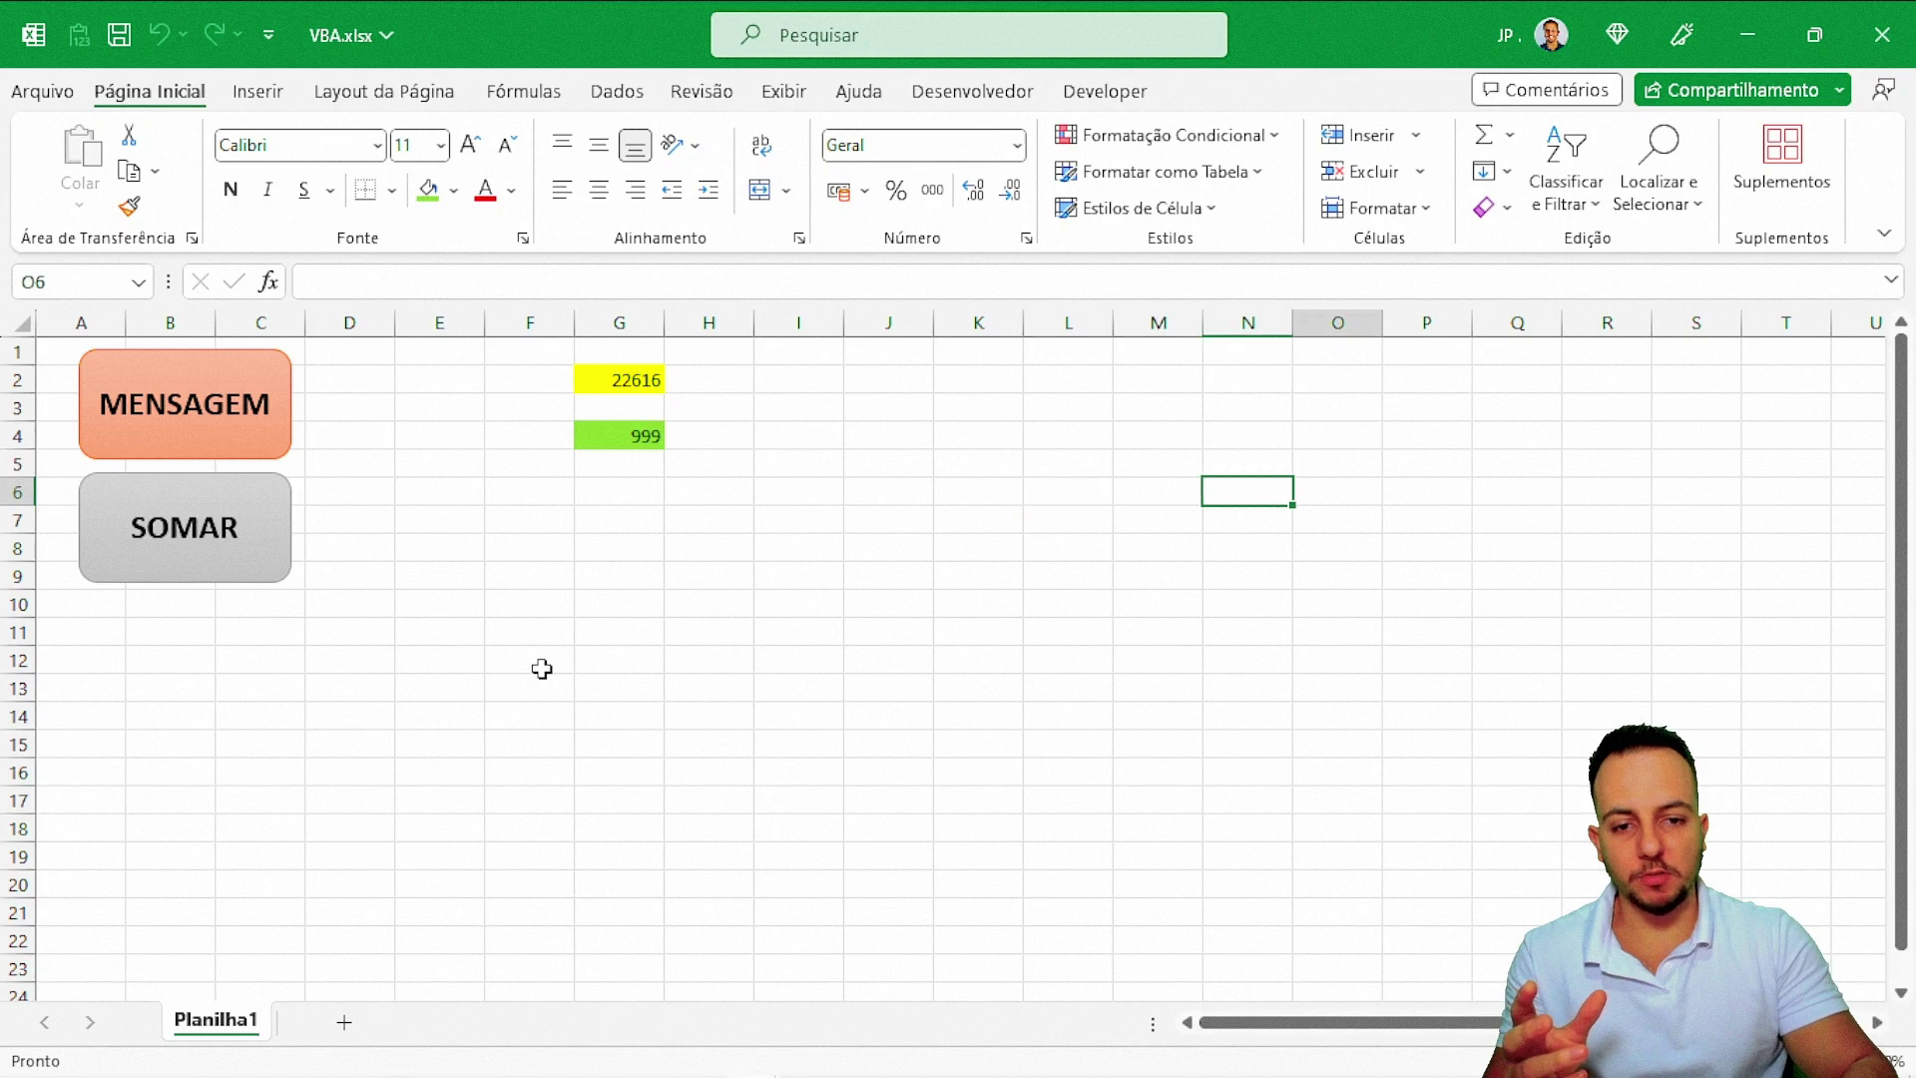
pyautogui.press('Right')
pyautogui.press('Down')
pyautogui.press('Down')
pyautogui.press('Down')
pyautogui.press('Down')
pyautogui.press('Left')
pyautogui.press('Left')
pyautogui.press('Left')
pyautogui.press('Left')
pyautogui.press('Left')
pyautogui.press('Left')
pyautogui.press('Left')
pyautogui.press('Left')
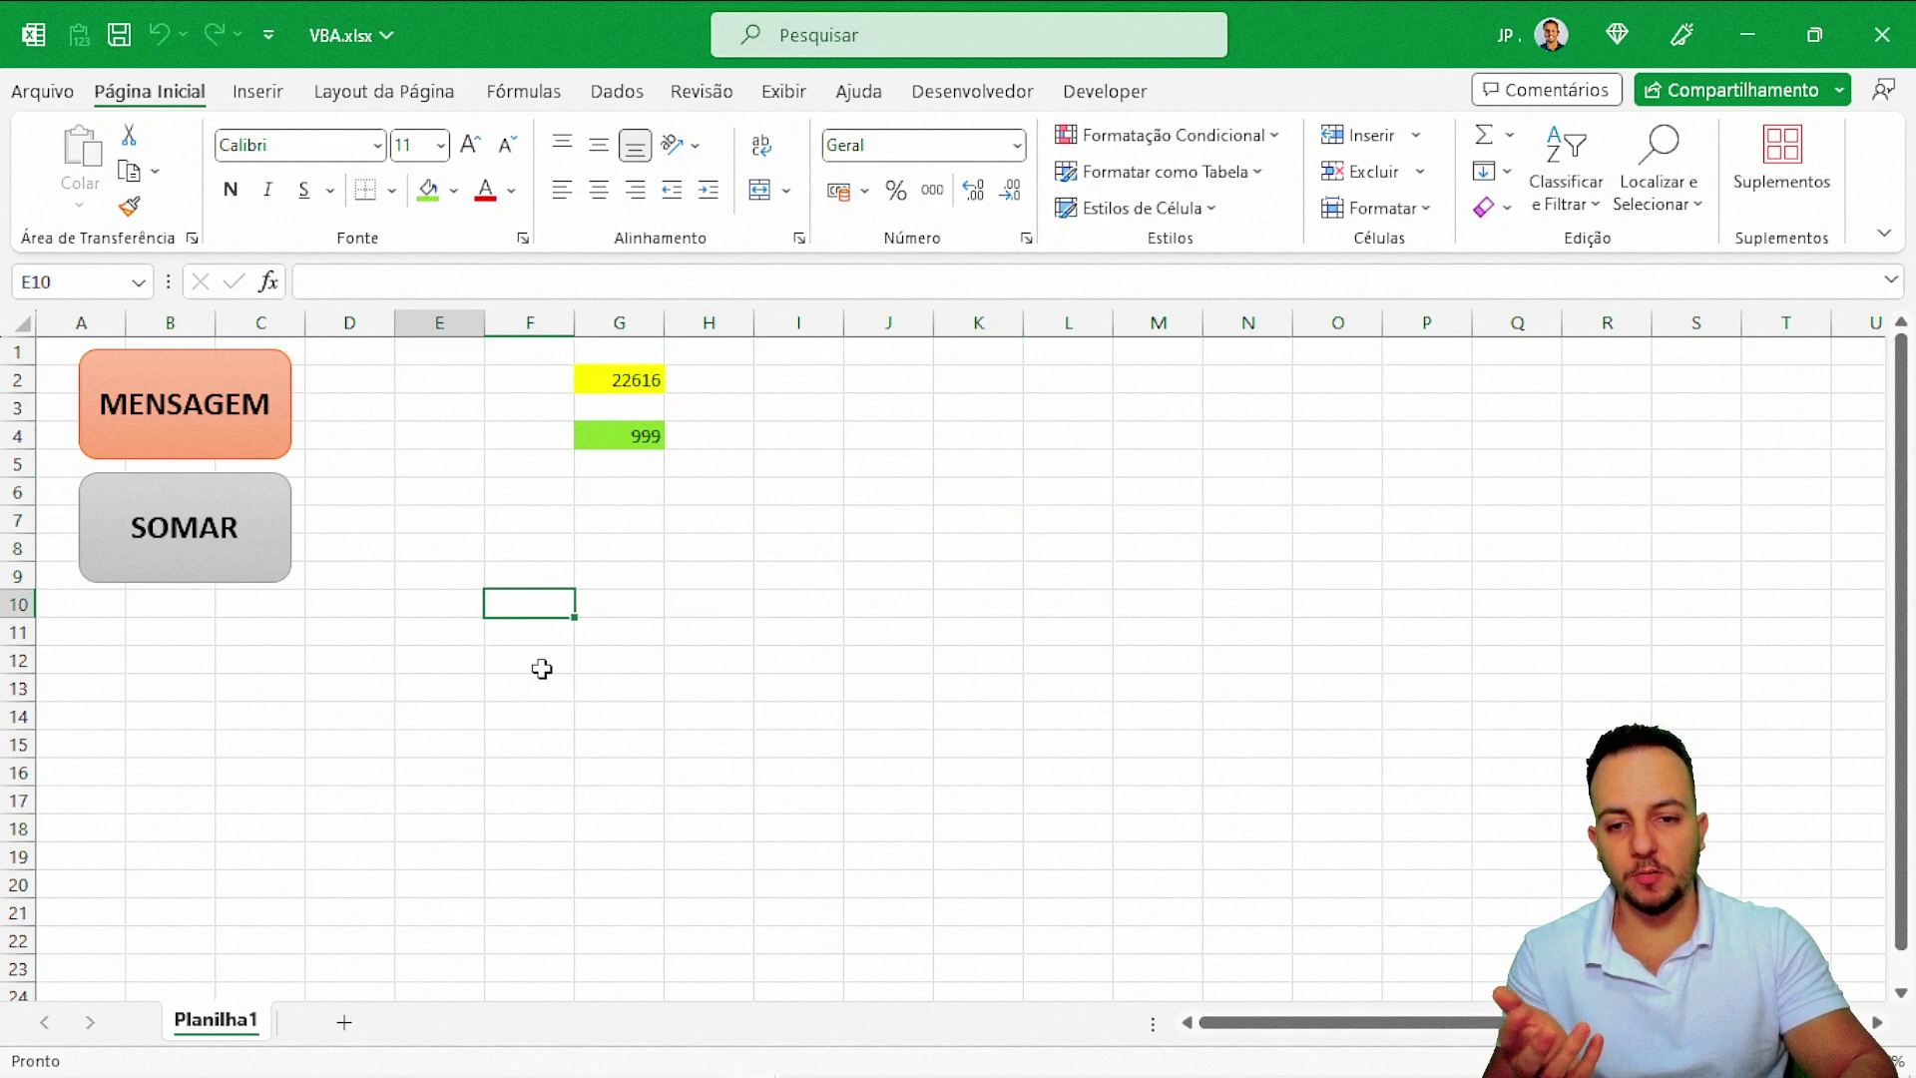
pyautogui.press('Left')
pyautogui.press('Left')
pyautogui.press('Up')
pyautogui.press('Up')
pyautogui.press('Right')
pyautogui.press('Right')
pyautogui.press('Right')
pyautogui.press('Right')
pyautogui.press('Right')
pyautogui.press('Right')
pyautogui.press('Right')
pyautogui.press('Right')
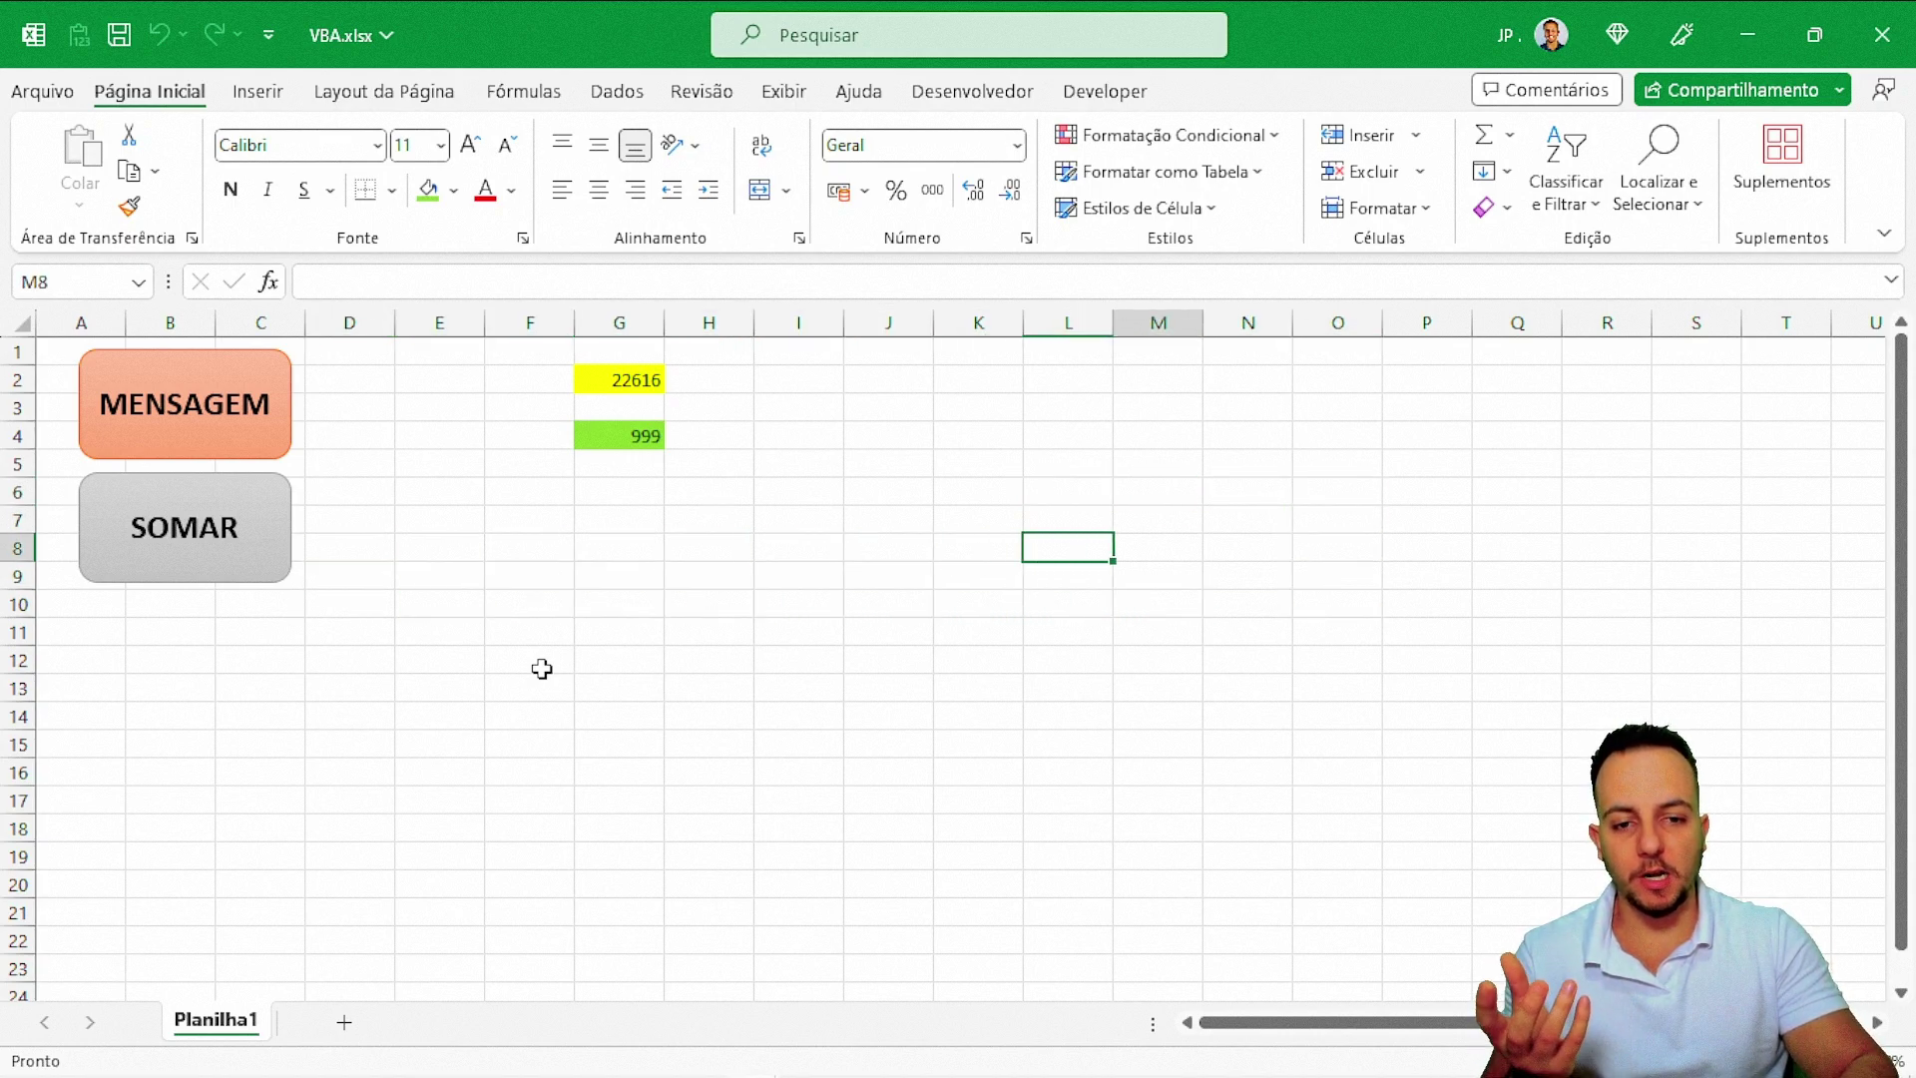
pyautogui.press('Right')
pyautogui.press('Right')
pyautogui.press('Right')
pyautogui.press('Up')
pyautogui.press('Up')
pyautogui.press('Up')
pyautogui.press('Up')
pyautogui.press('Left')
pyautogui.press('Left')
pyautogui.press('Left')
pyautogui.press('Left')
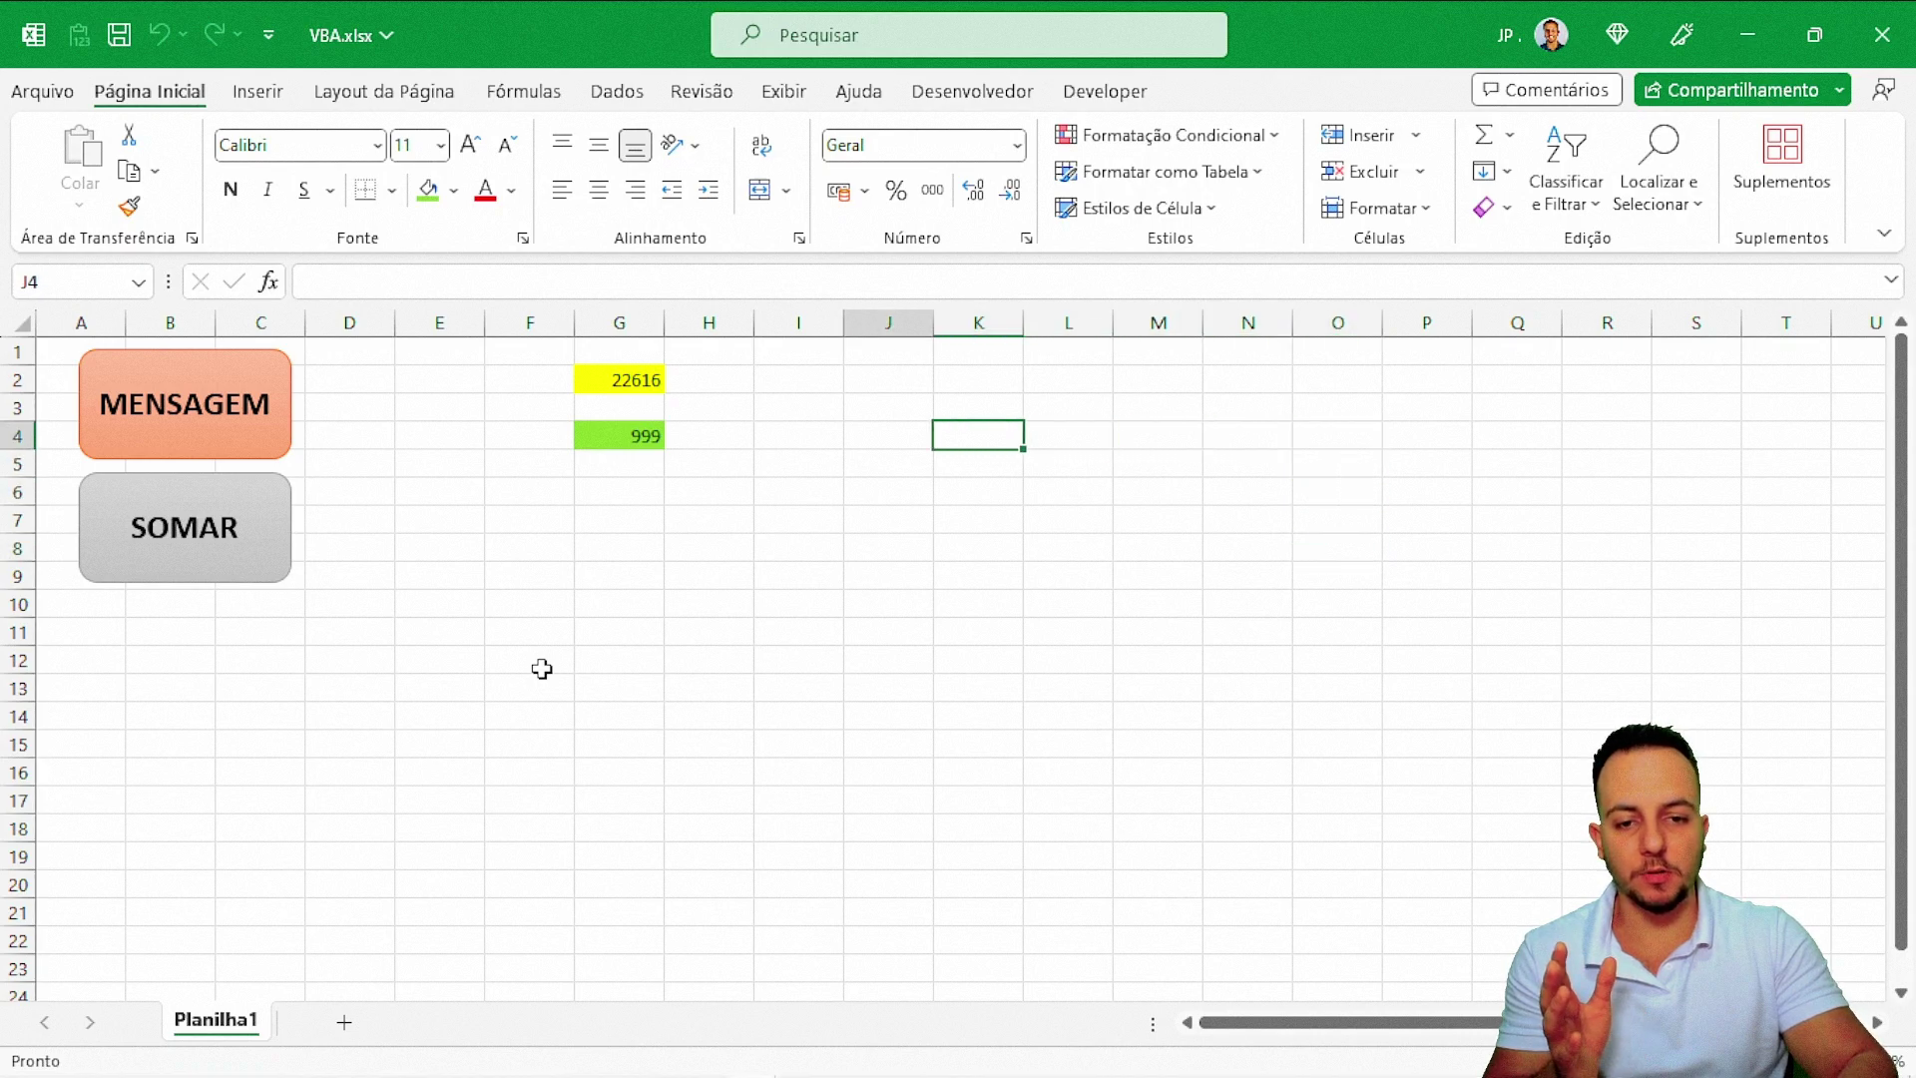
pyautogui.press('Left')
pyautogui.press('Left')
pyautogui.press('Down')
pyautogui.press('Down')
pyautogui.press('Down')
pyautogui.press('Down')
pyautogui.press('Down')
pyautogui.press('Down')
pyautogui.press('Down')
pyautogui.press('Down')
pyautogui.press('Down')
pyautogui.press('Down')
pyautogui.press('Down')
pyautogui.press('Right')
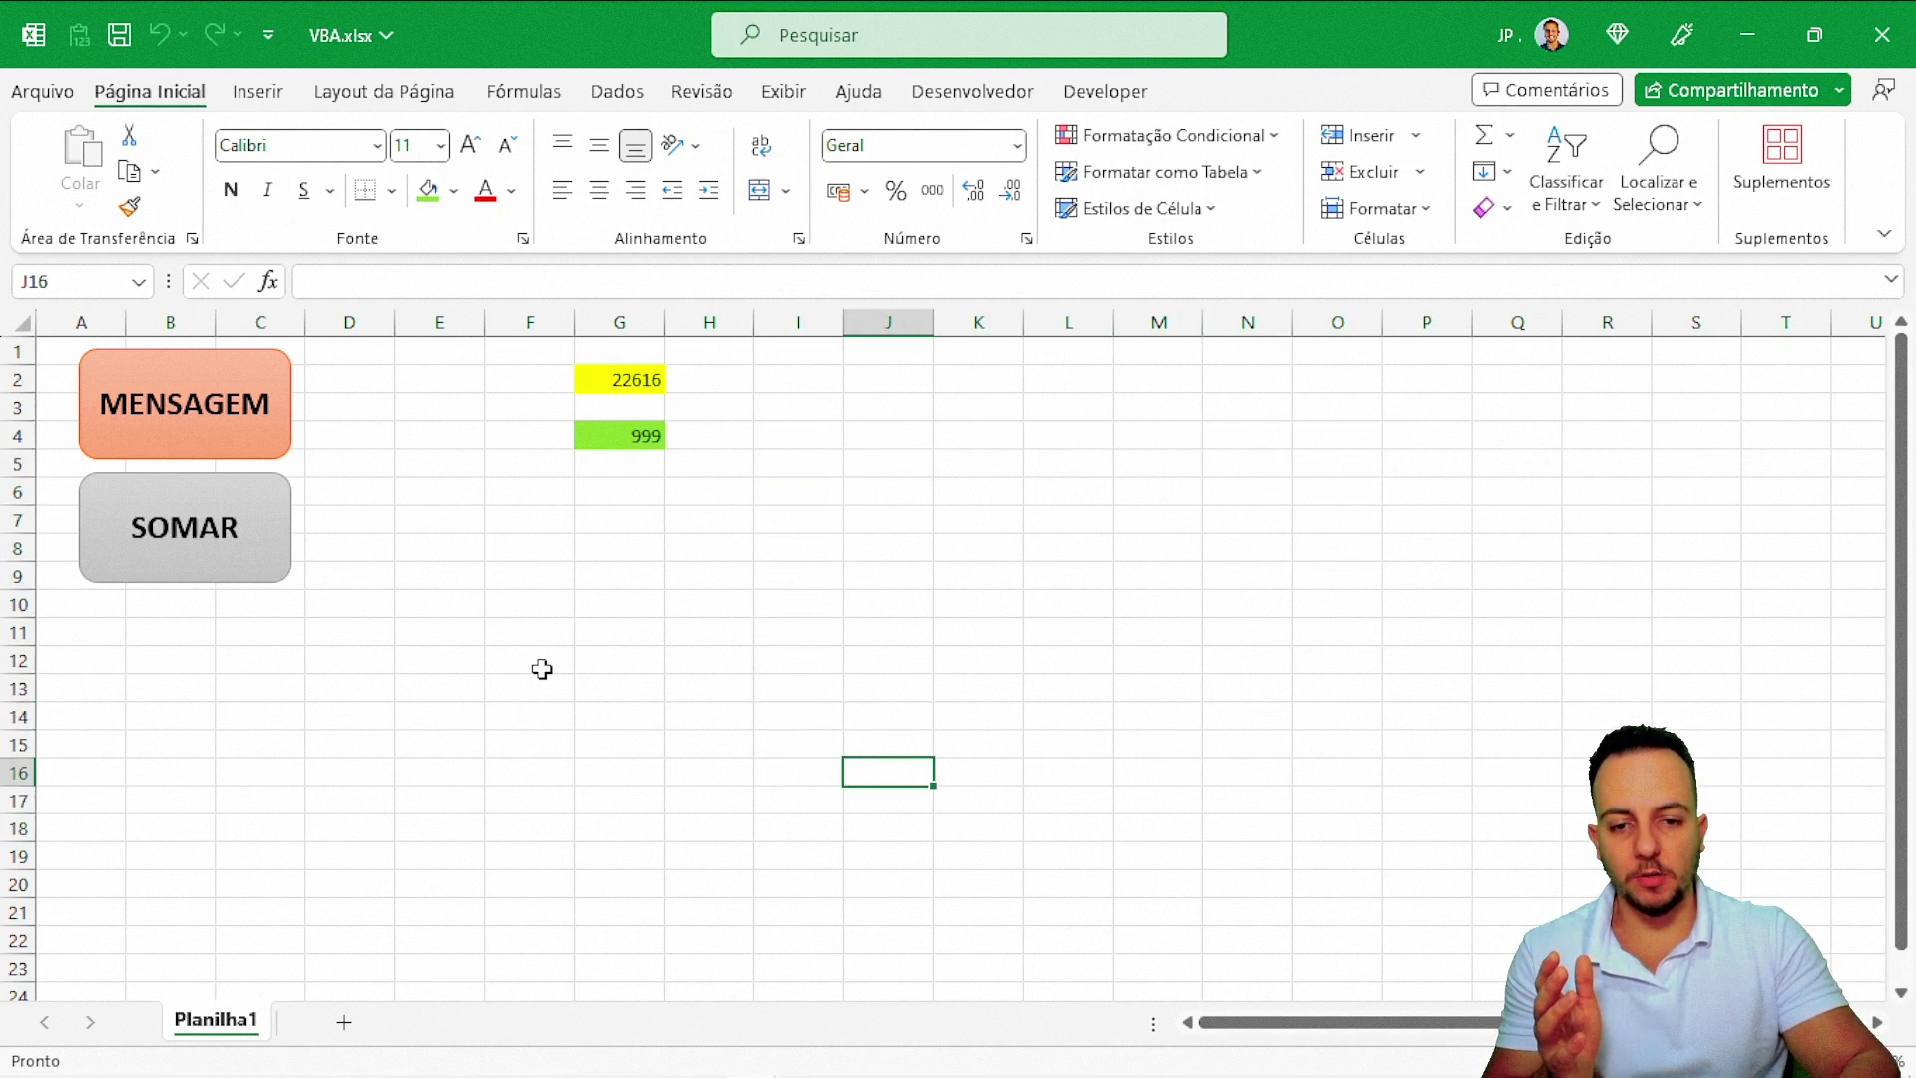
pyautogui.press('Right')
pyautogui.press('Right')
pyautogui.press('Right')
pyautogui.press('Right')
pyautogui.press('Right')
pyautogui.press('Right')
pyautogui.press('Up')
pyautogui.press('Up')
pyautogui.press('Up')
pyautogui.press('Up')
pyautogui.press('Up')
pyautogui.press('Up')
pyautogui.press('Up')
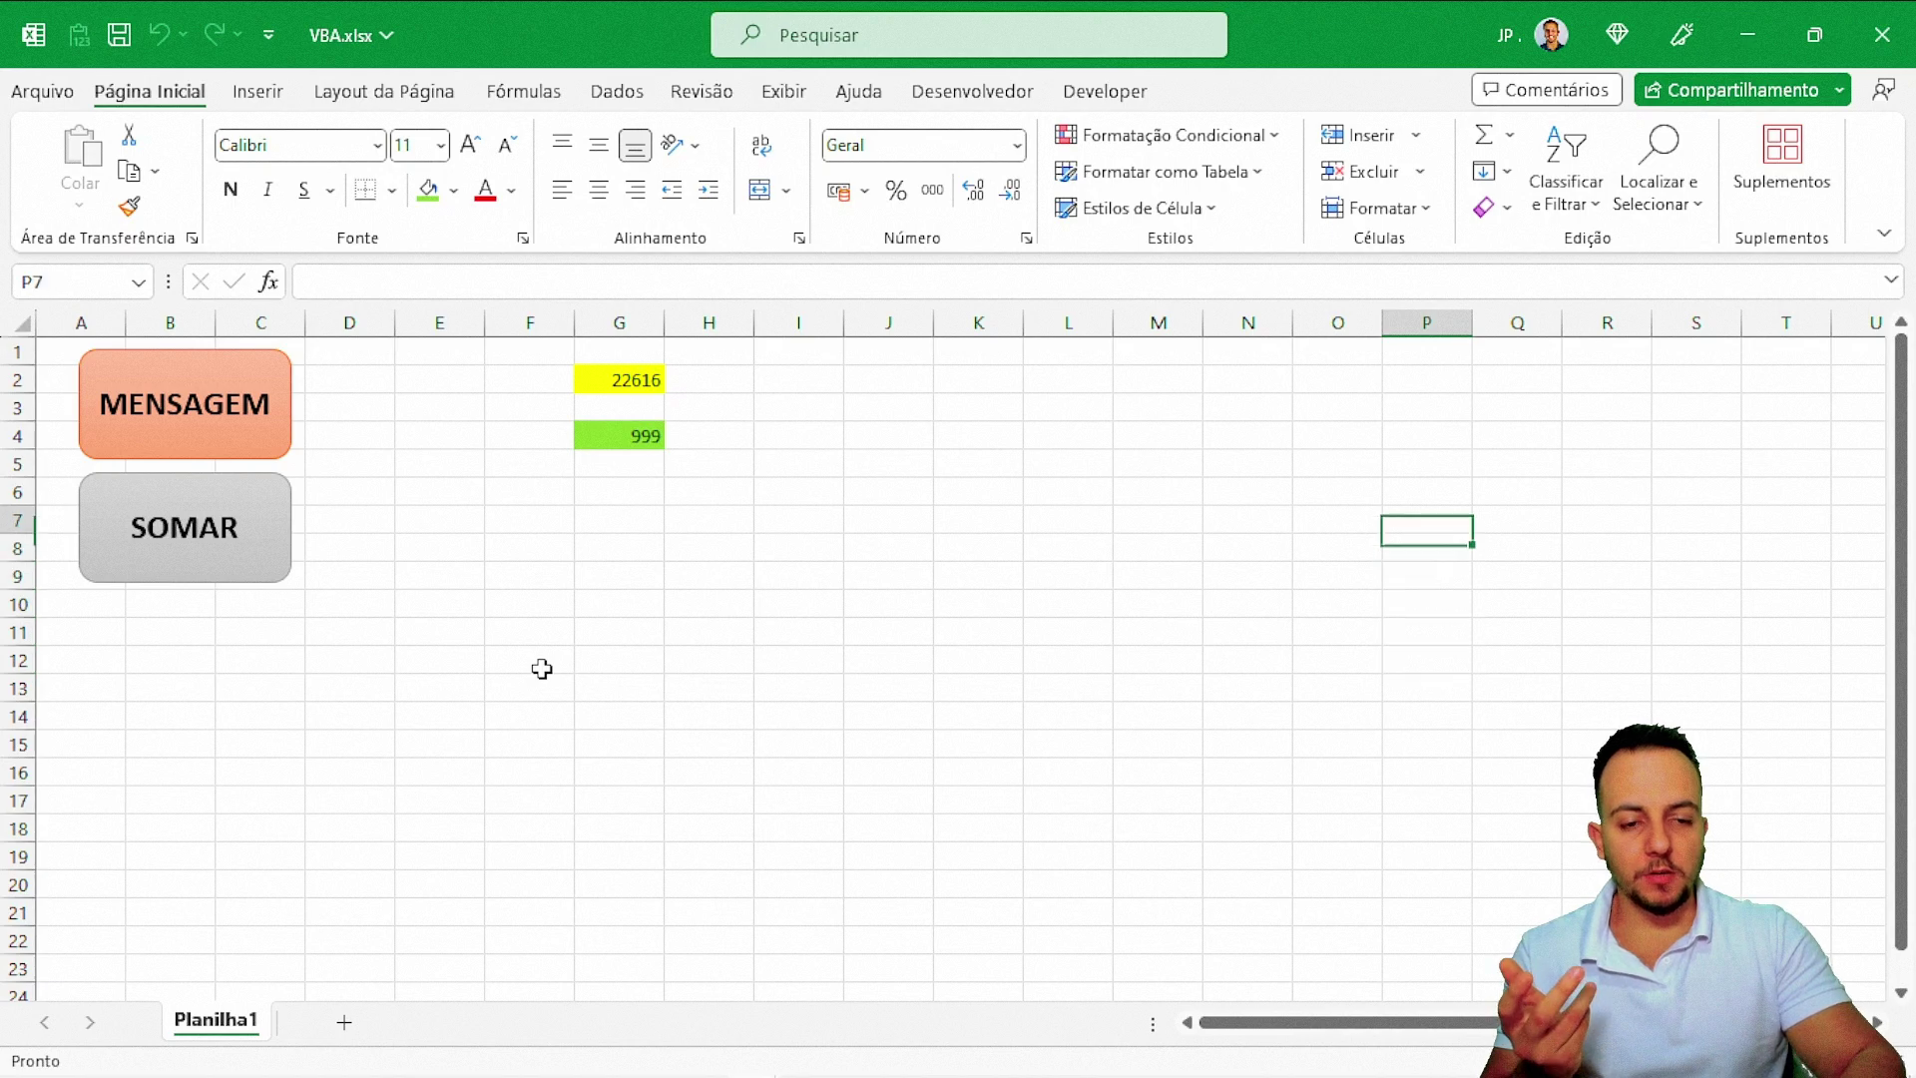
pyautogui.press('Up')
pyautogui.press('Up')
pyautogui.press('Left')
pyautogui.press('Left')
pyautogui.press('Left')
pyautogui.press('Left')
pyautogui.press('Left')
pyautogui.press('Left')
pyautogui.press('Left')
pyautogui.press('Down')
pyautogui.press('Down')
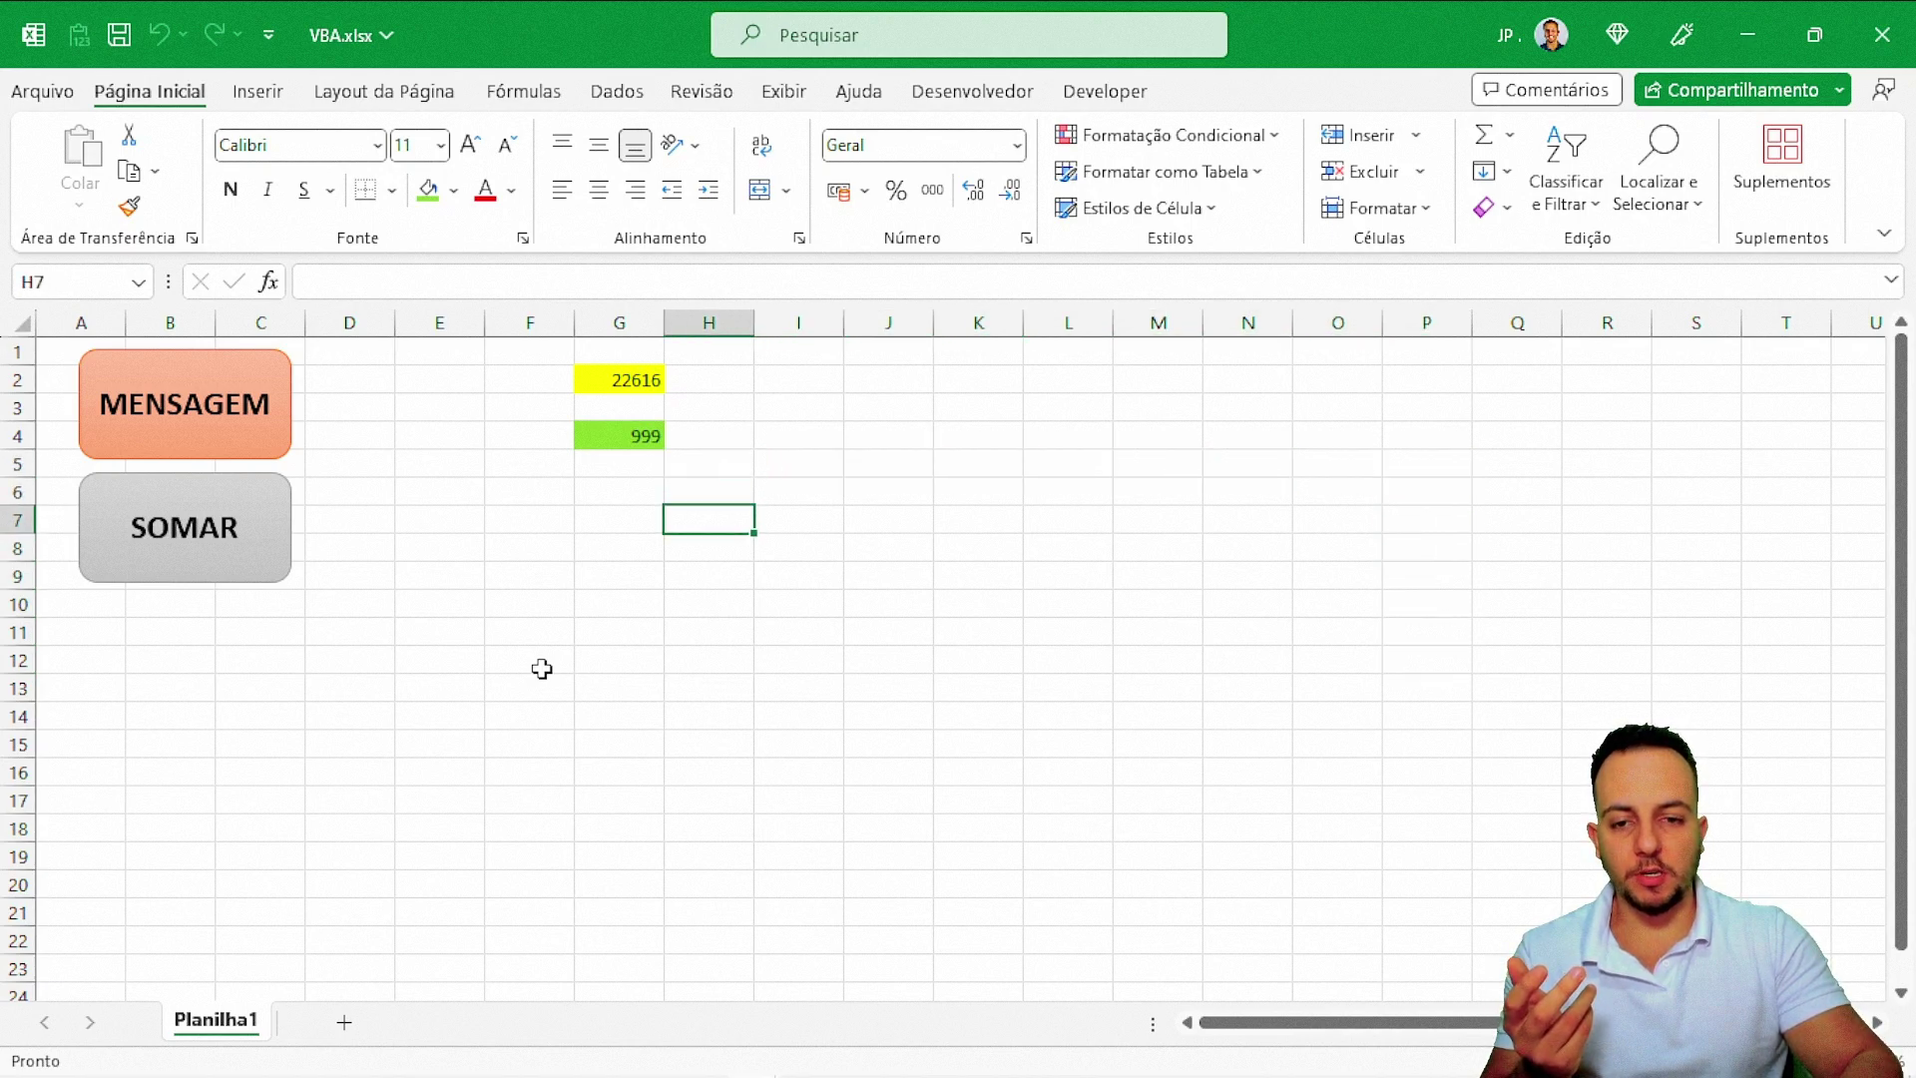
pyautogui.press('Down')
pyautogui.press('Down')
pyautogui.press('Down')
pyautogui.press('Down')
pyautogui.press('Down')
pyautogui.press('Up')
pyautogui.press('Up')
pyautogui.press('Up')
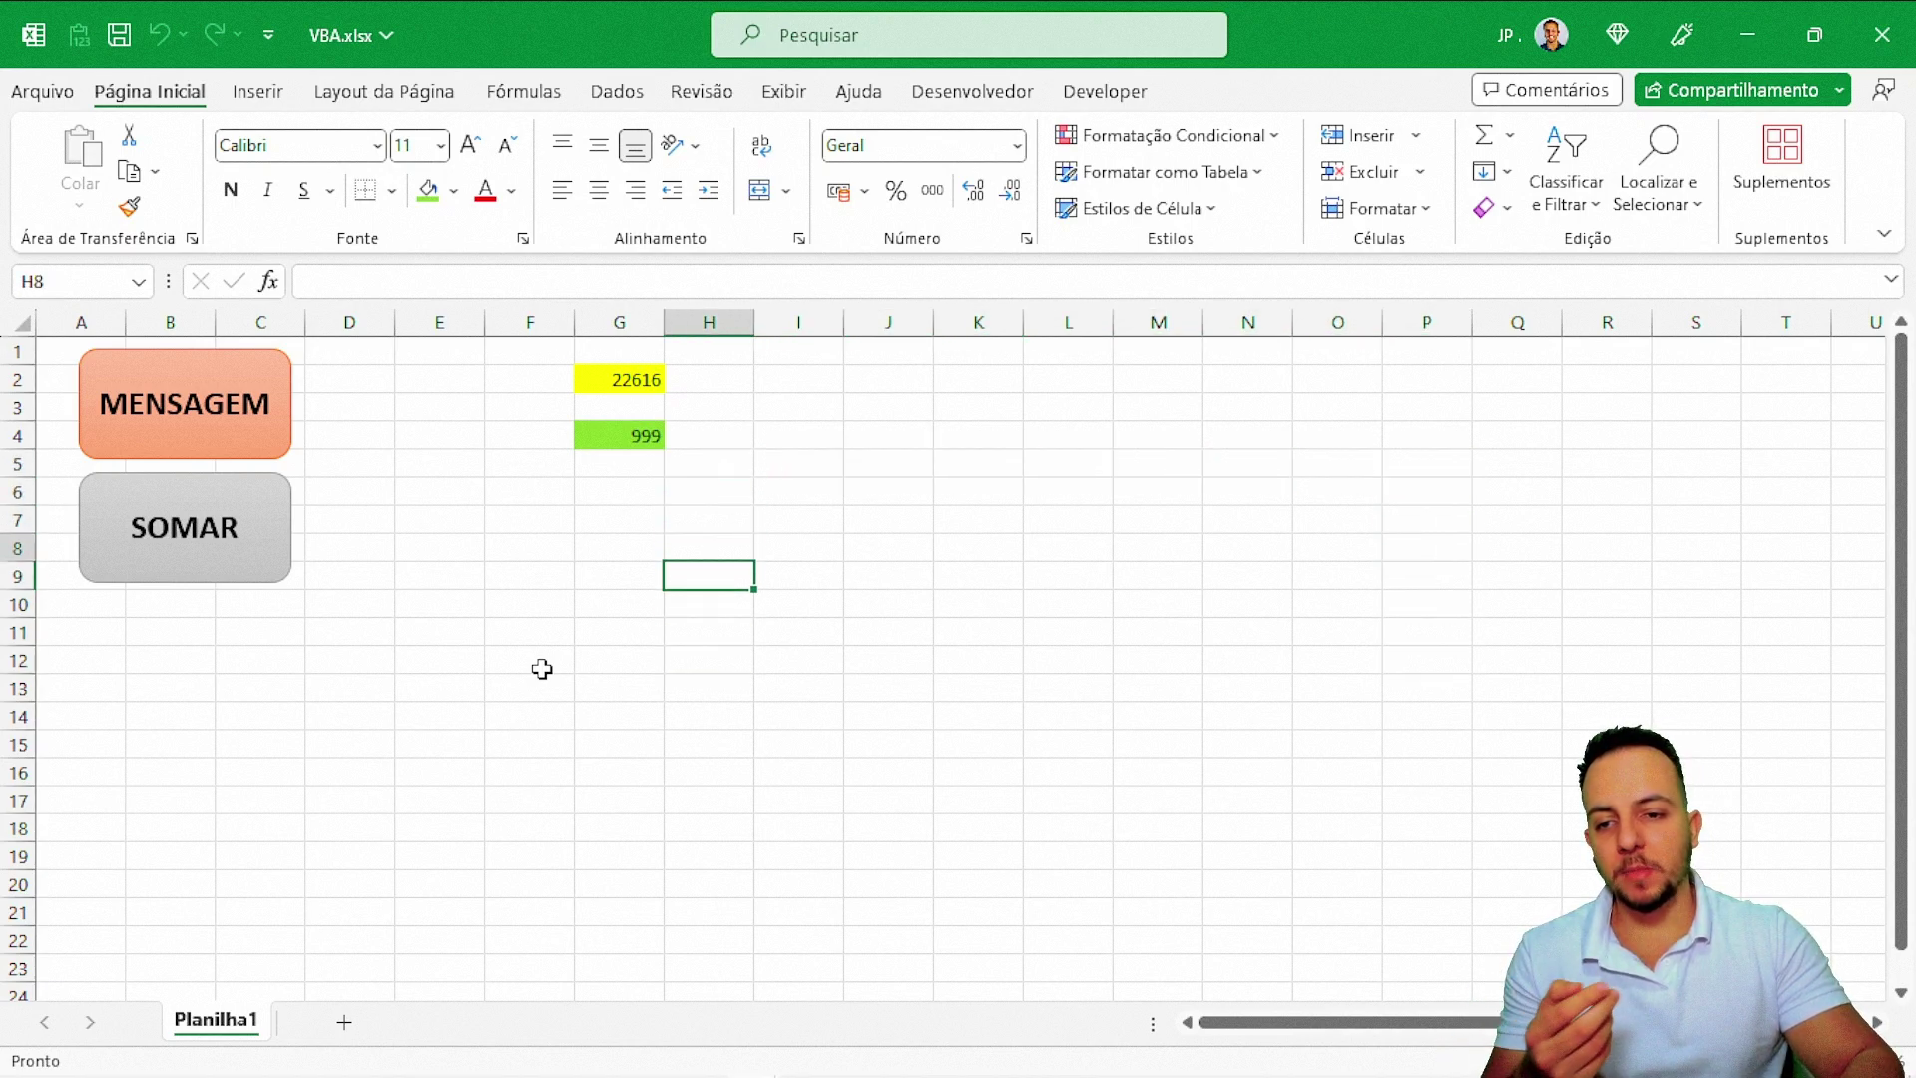
pyautogui.press('Up')
pyautogui.press('Up')
pyautogui.press('Left')
pyautogui.press('Left')
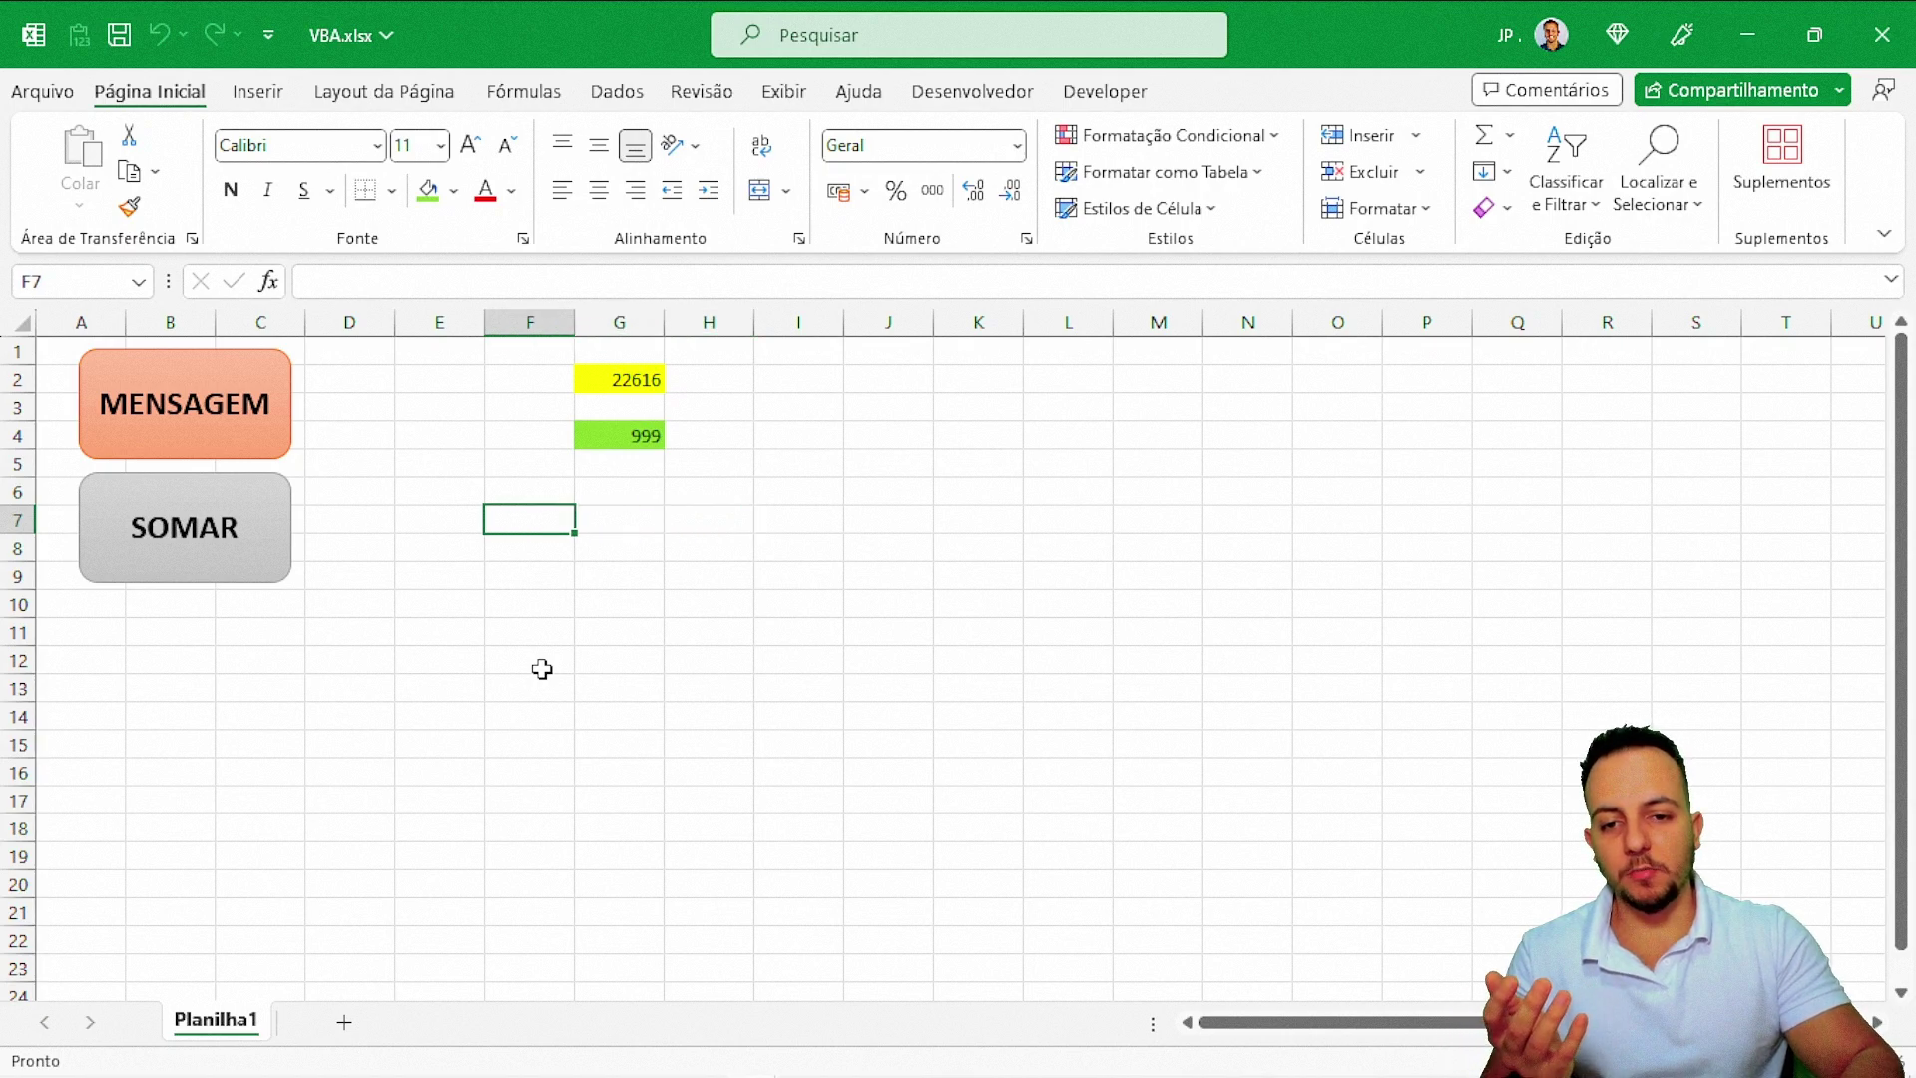
pyautogui.press('Right')
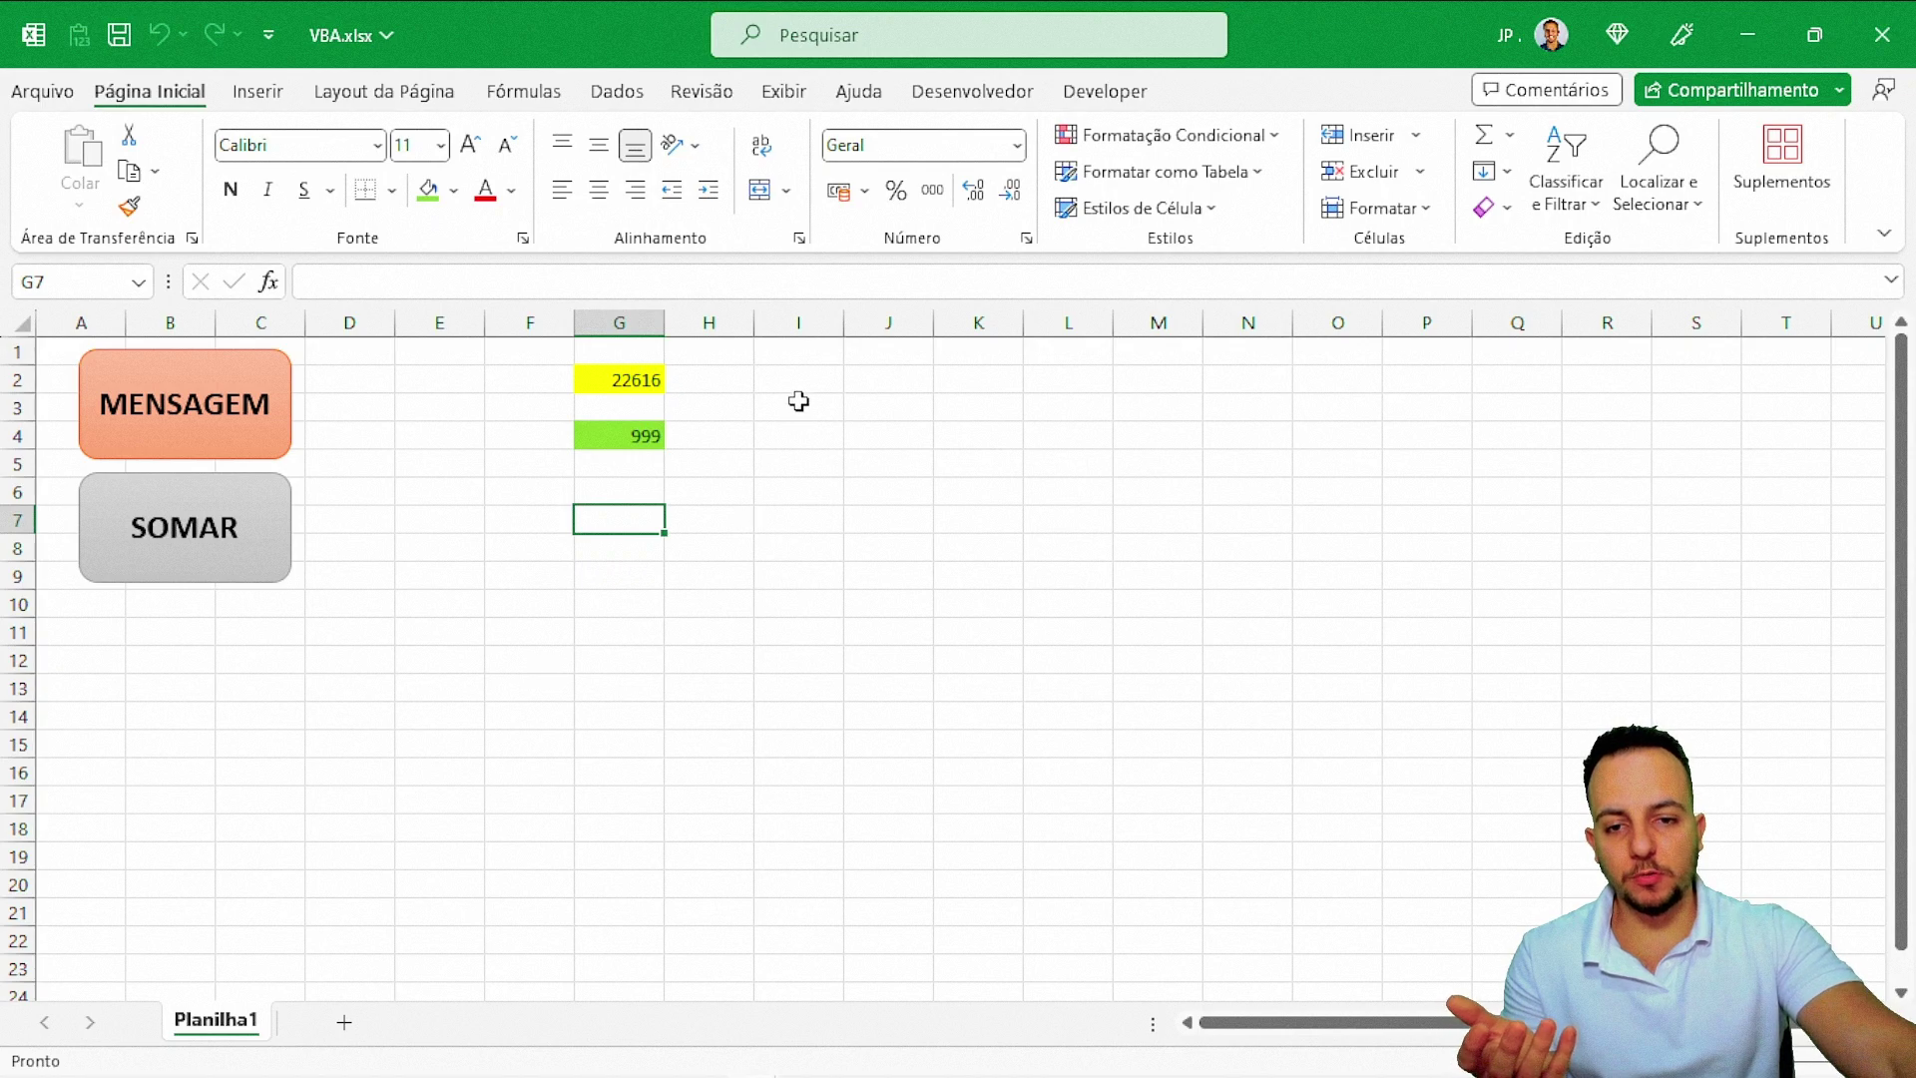
pyautogui.moveTo(798, 379); pyautogui.dragTo(801, 521)
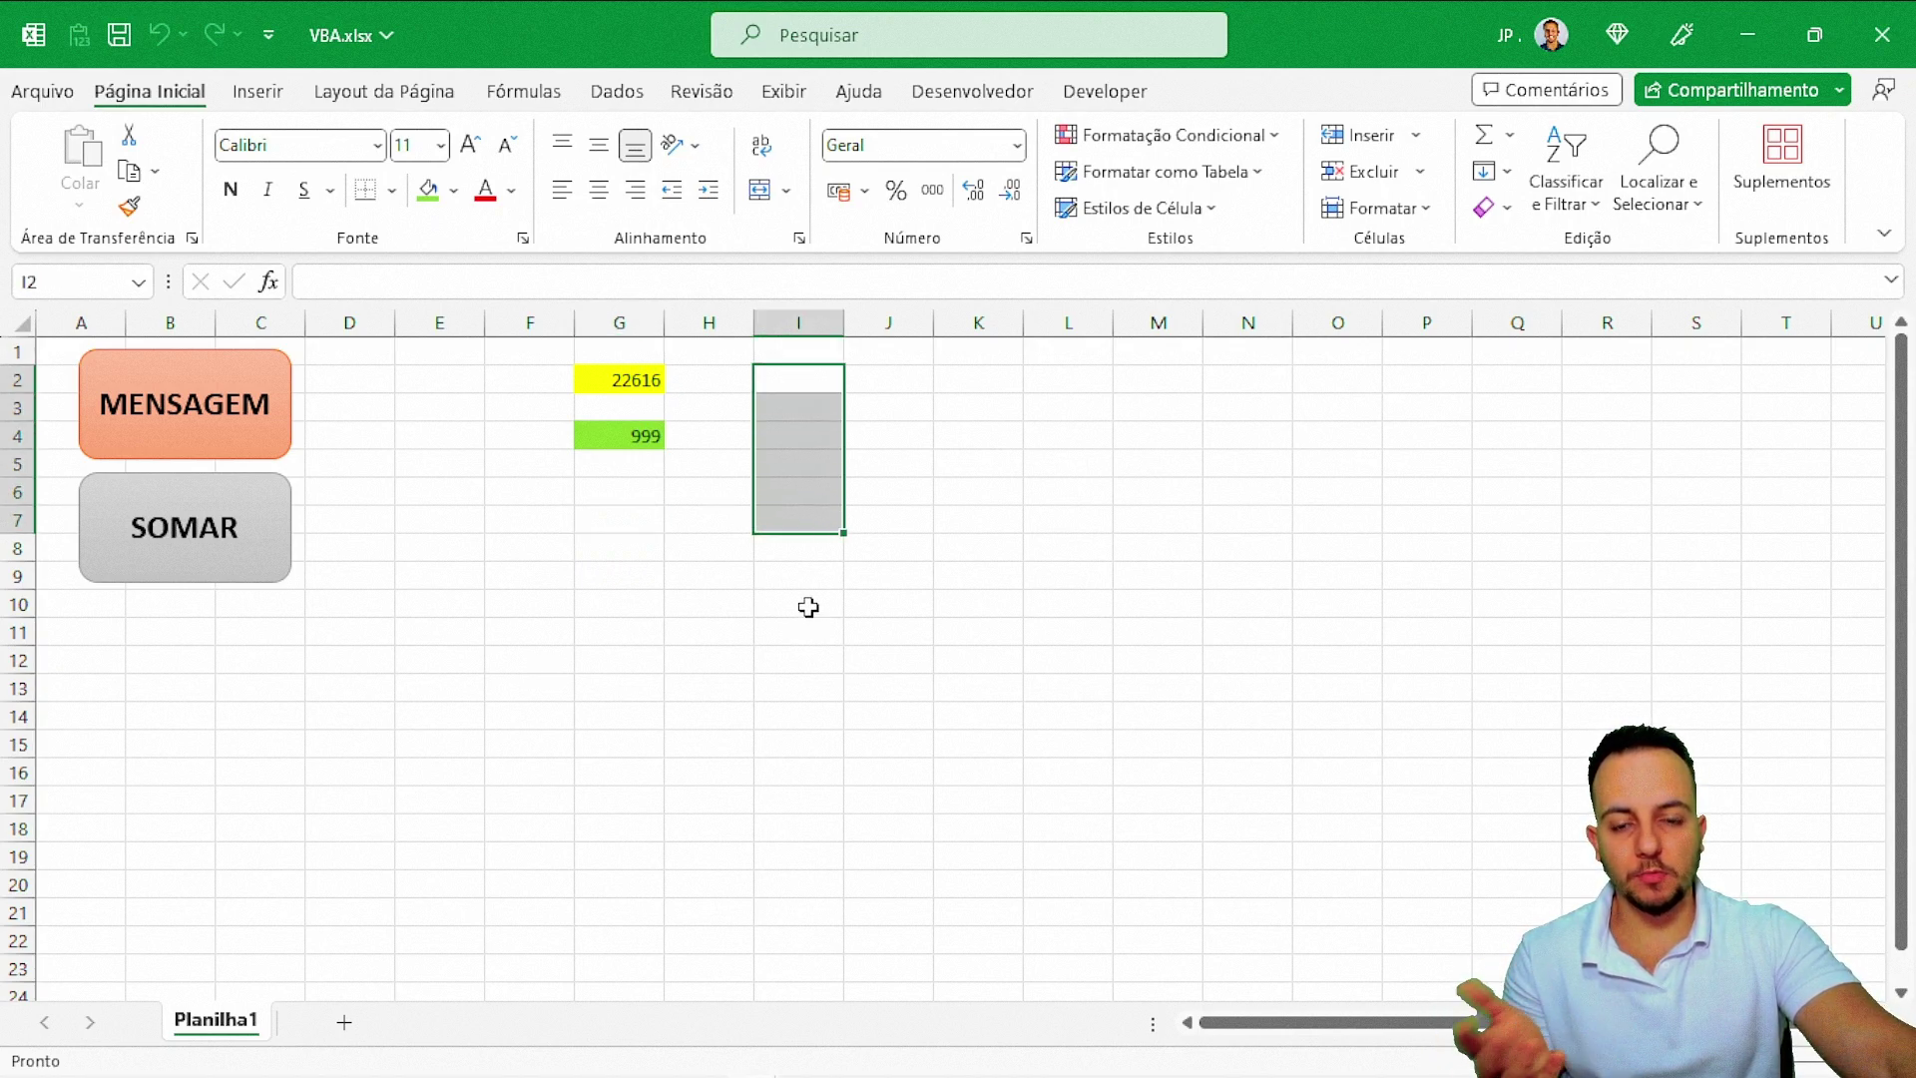
pyautogui.click(825, 547)
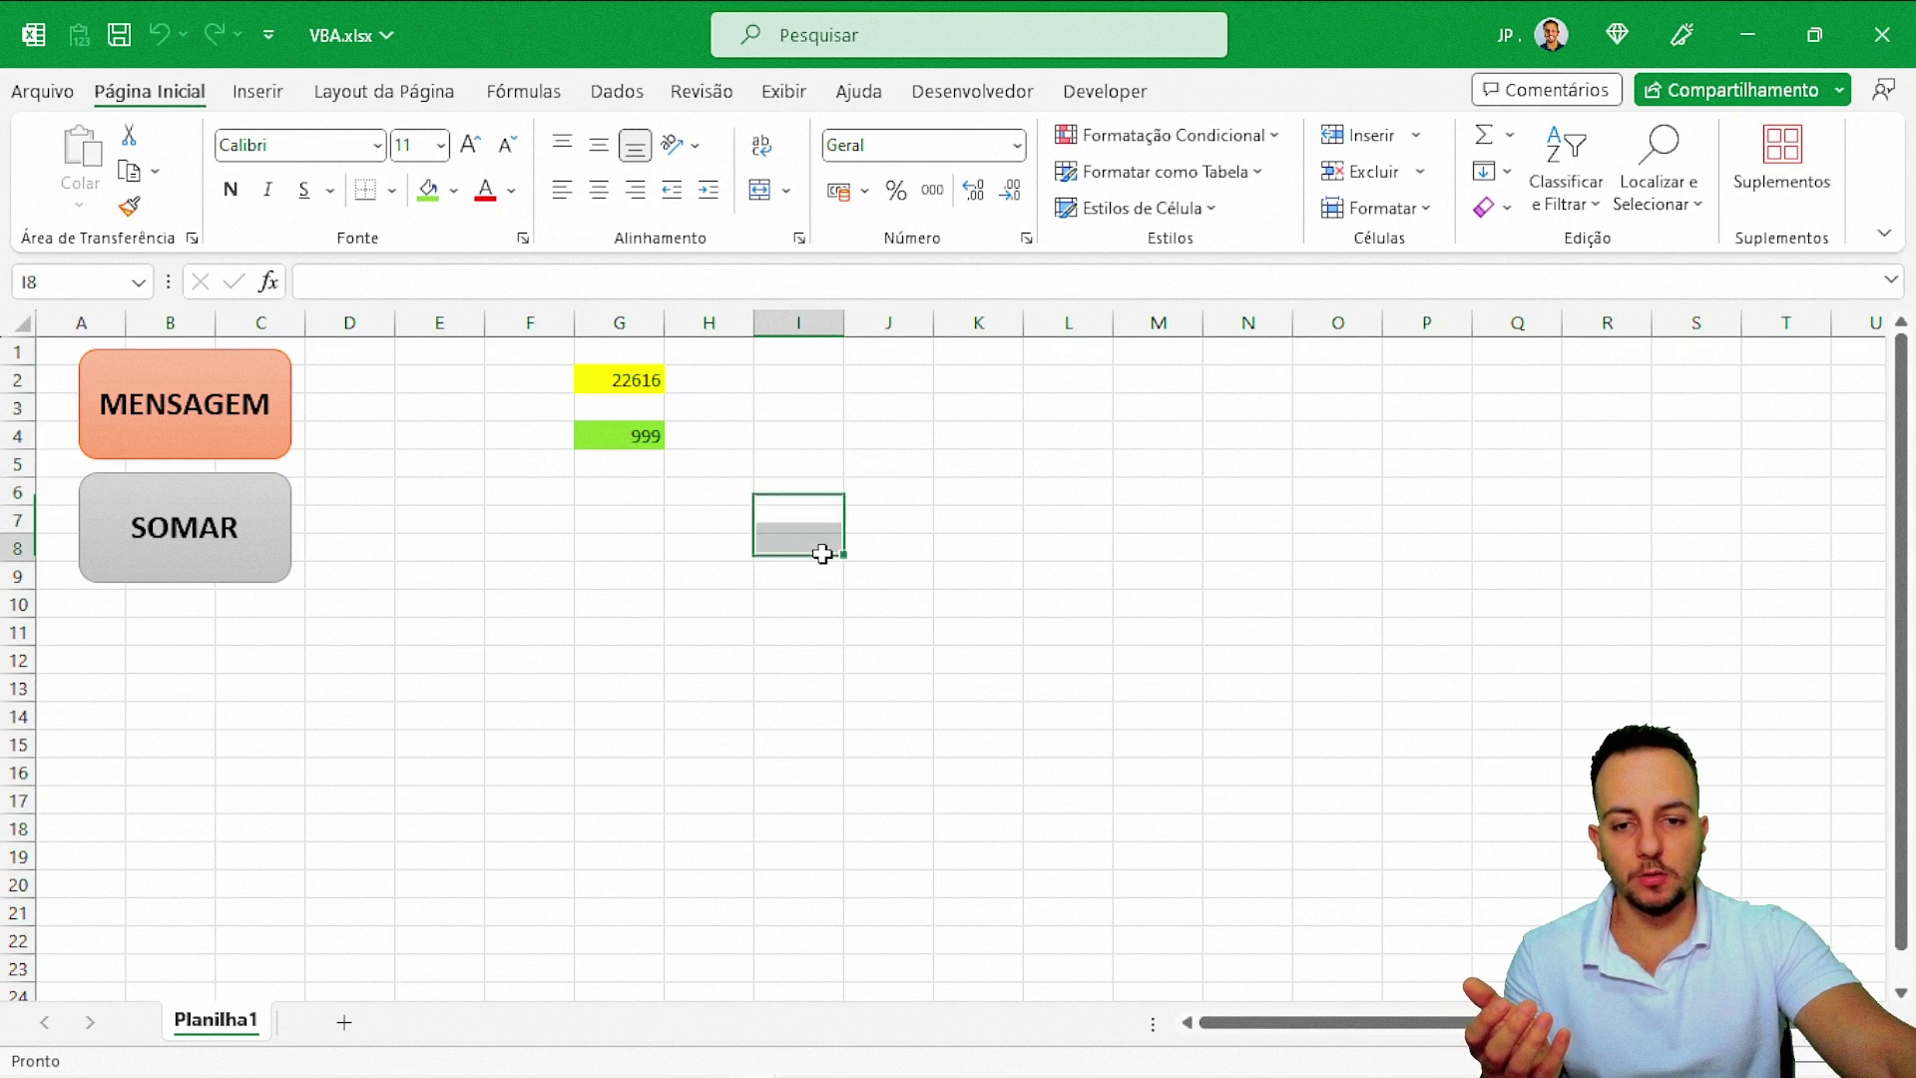
pyautogui.click(810, 576)
pyautogui.click(888, 579)
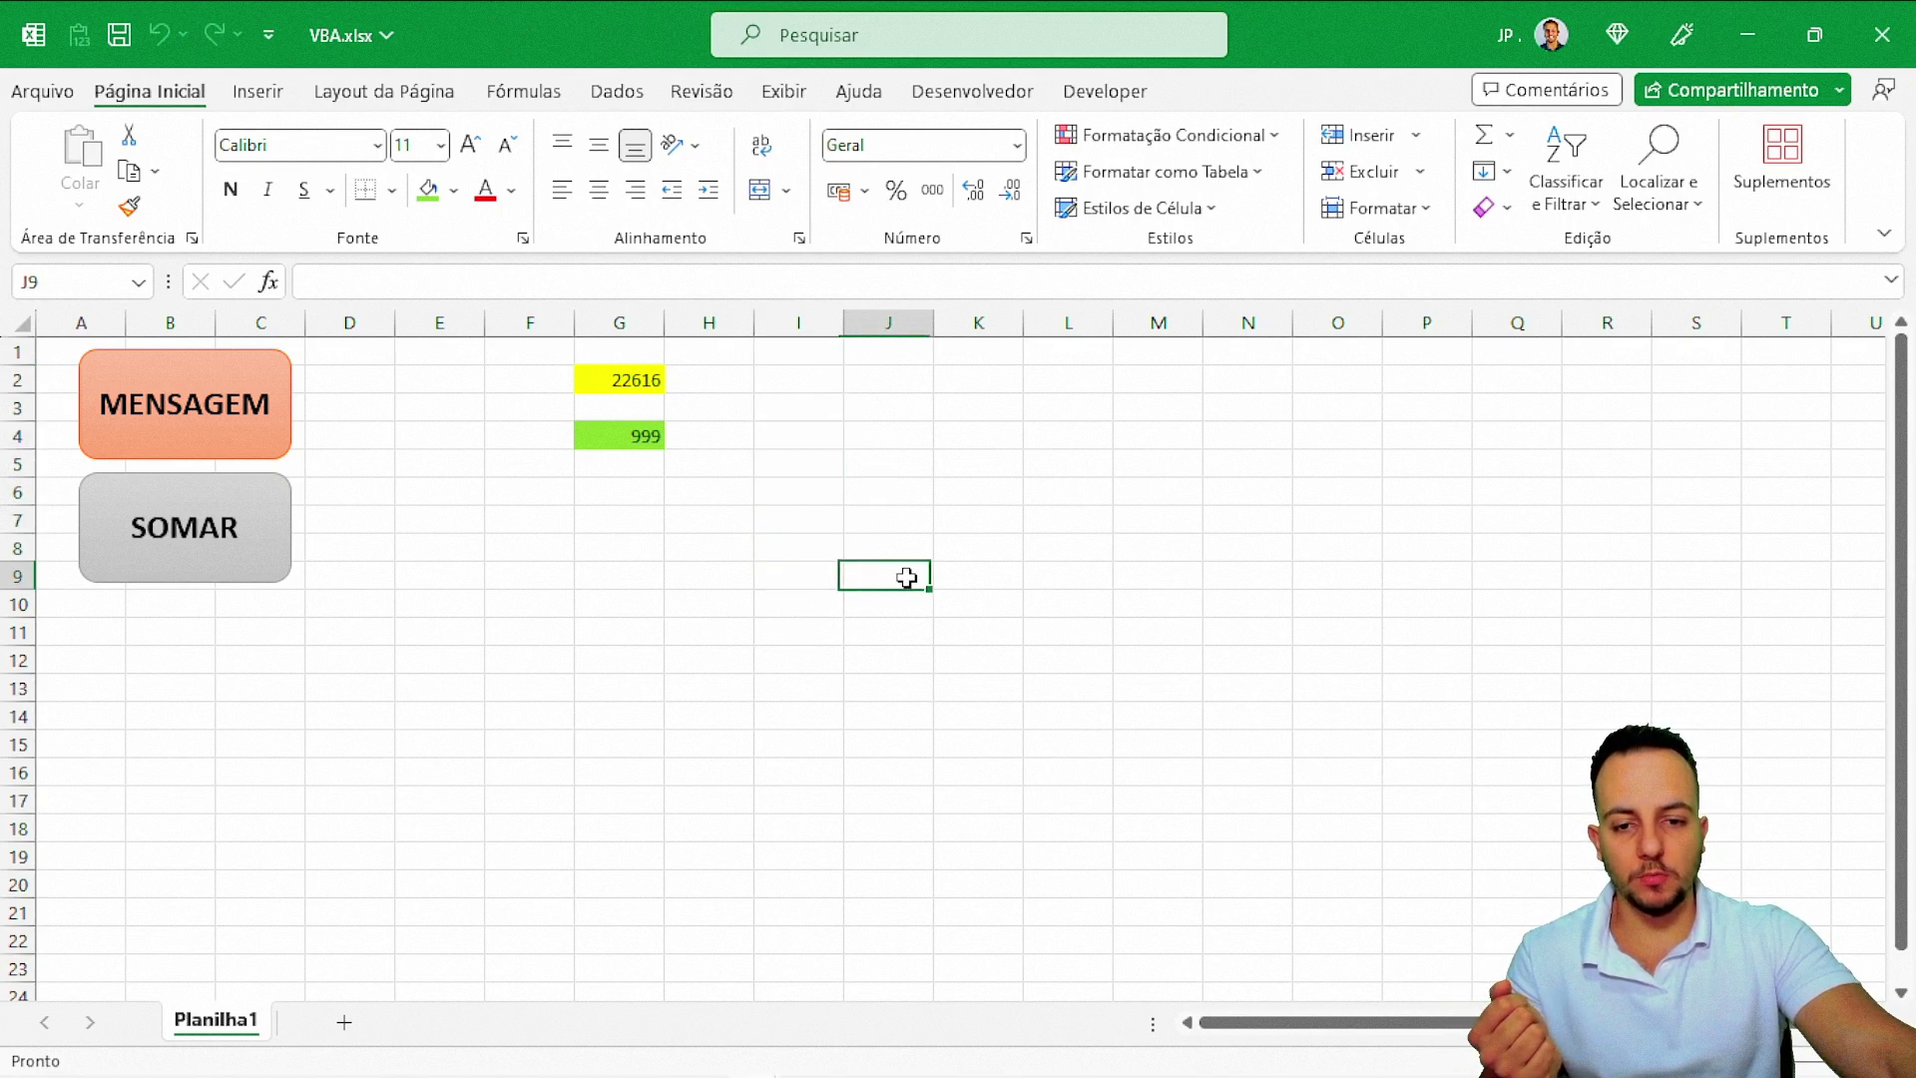
pyautogui.click(948, 578)
pyautogui.click(955, 548)
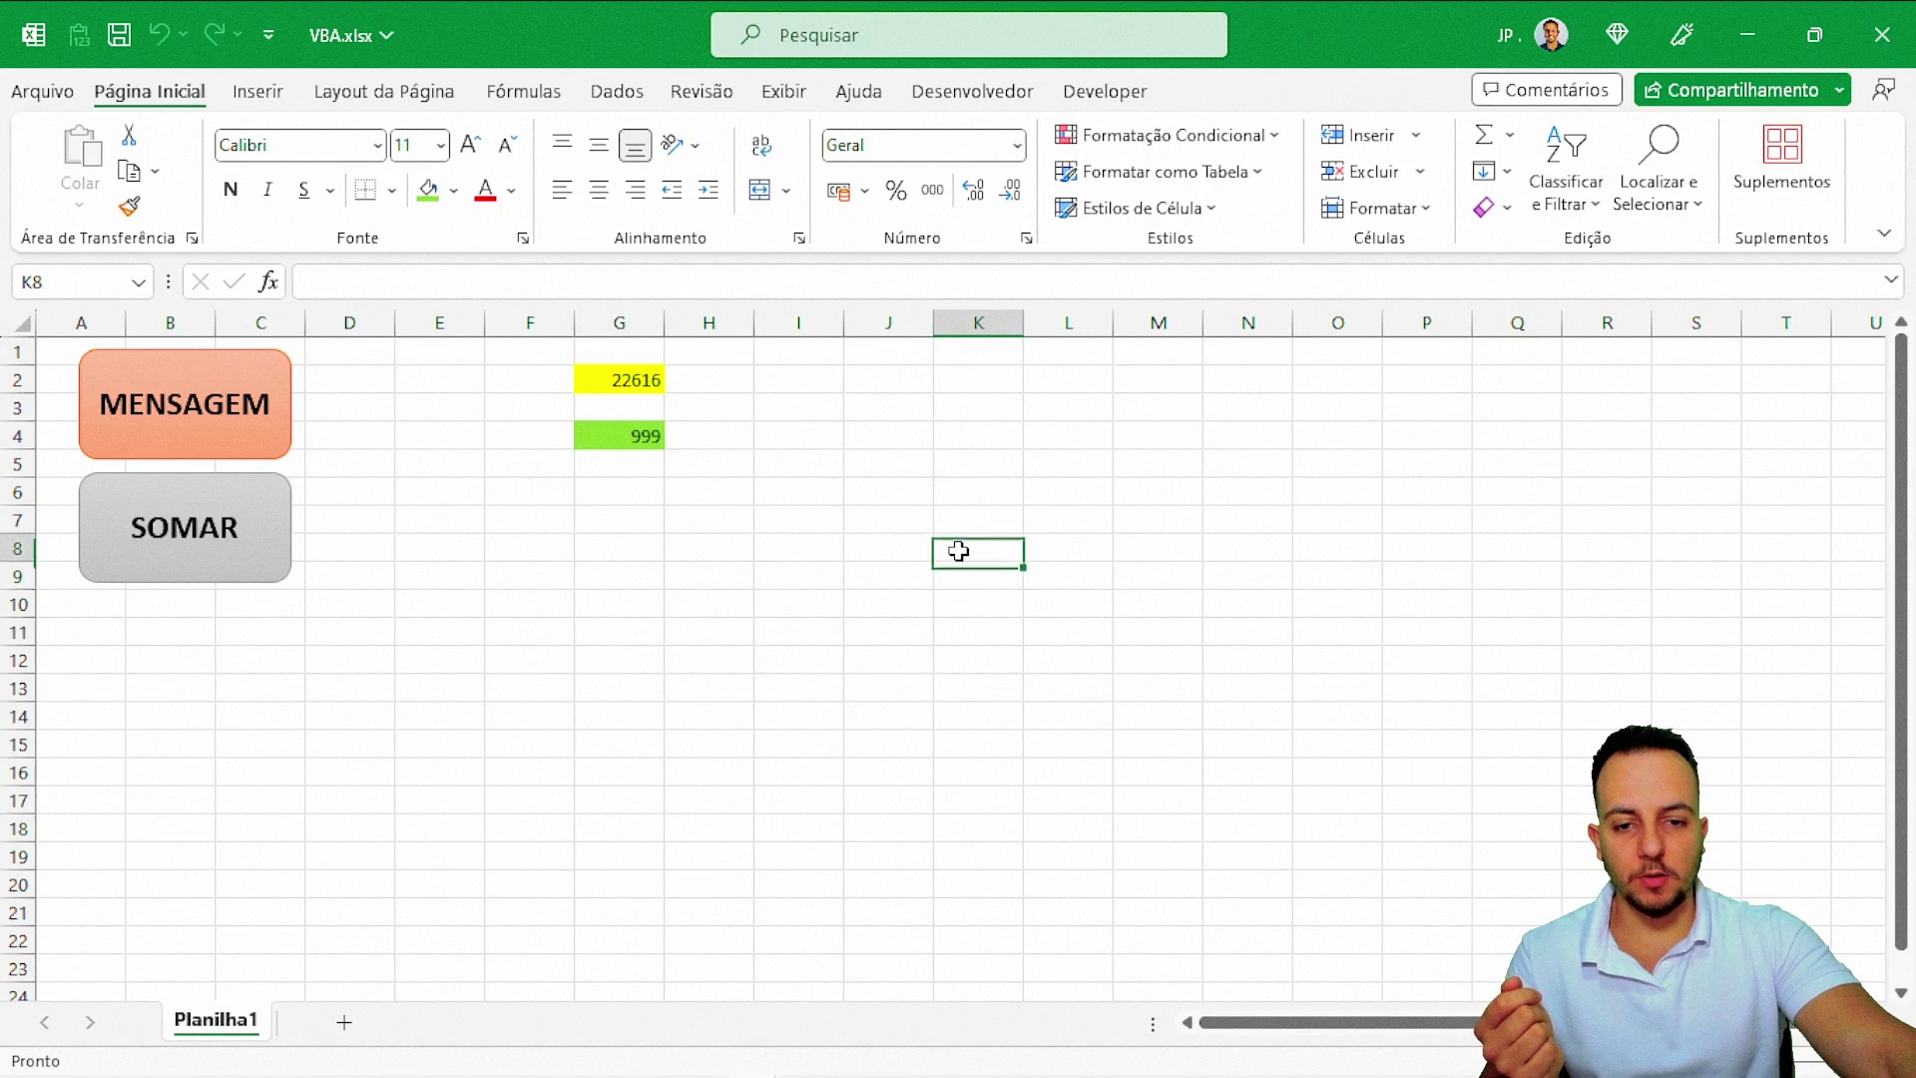
pyautogui.click(958, 520)
pyautogui.click(903, 549)
pyautogui.click(1015, 527)
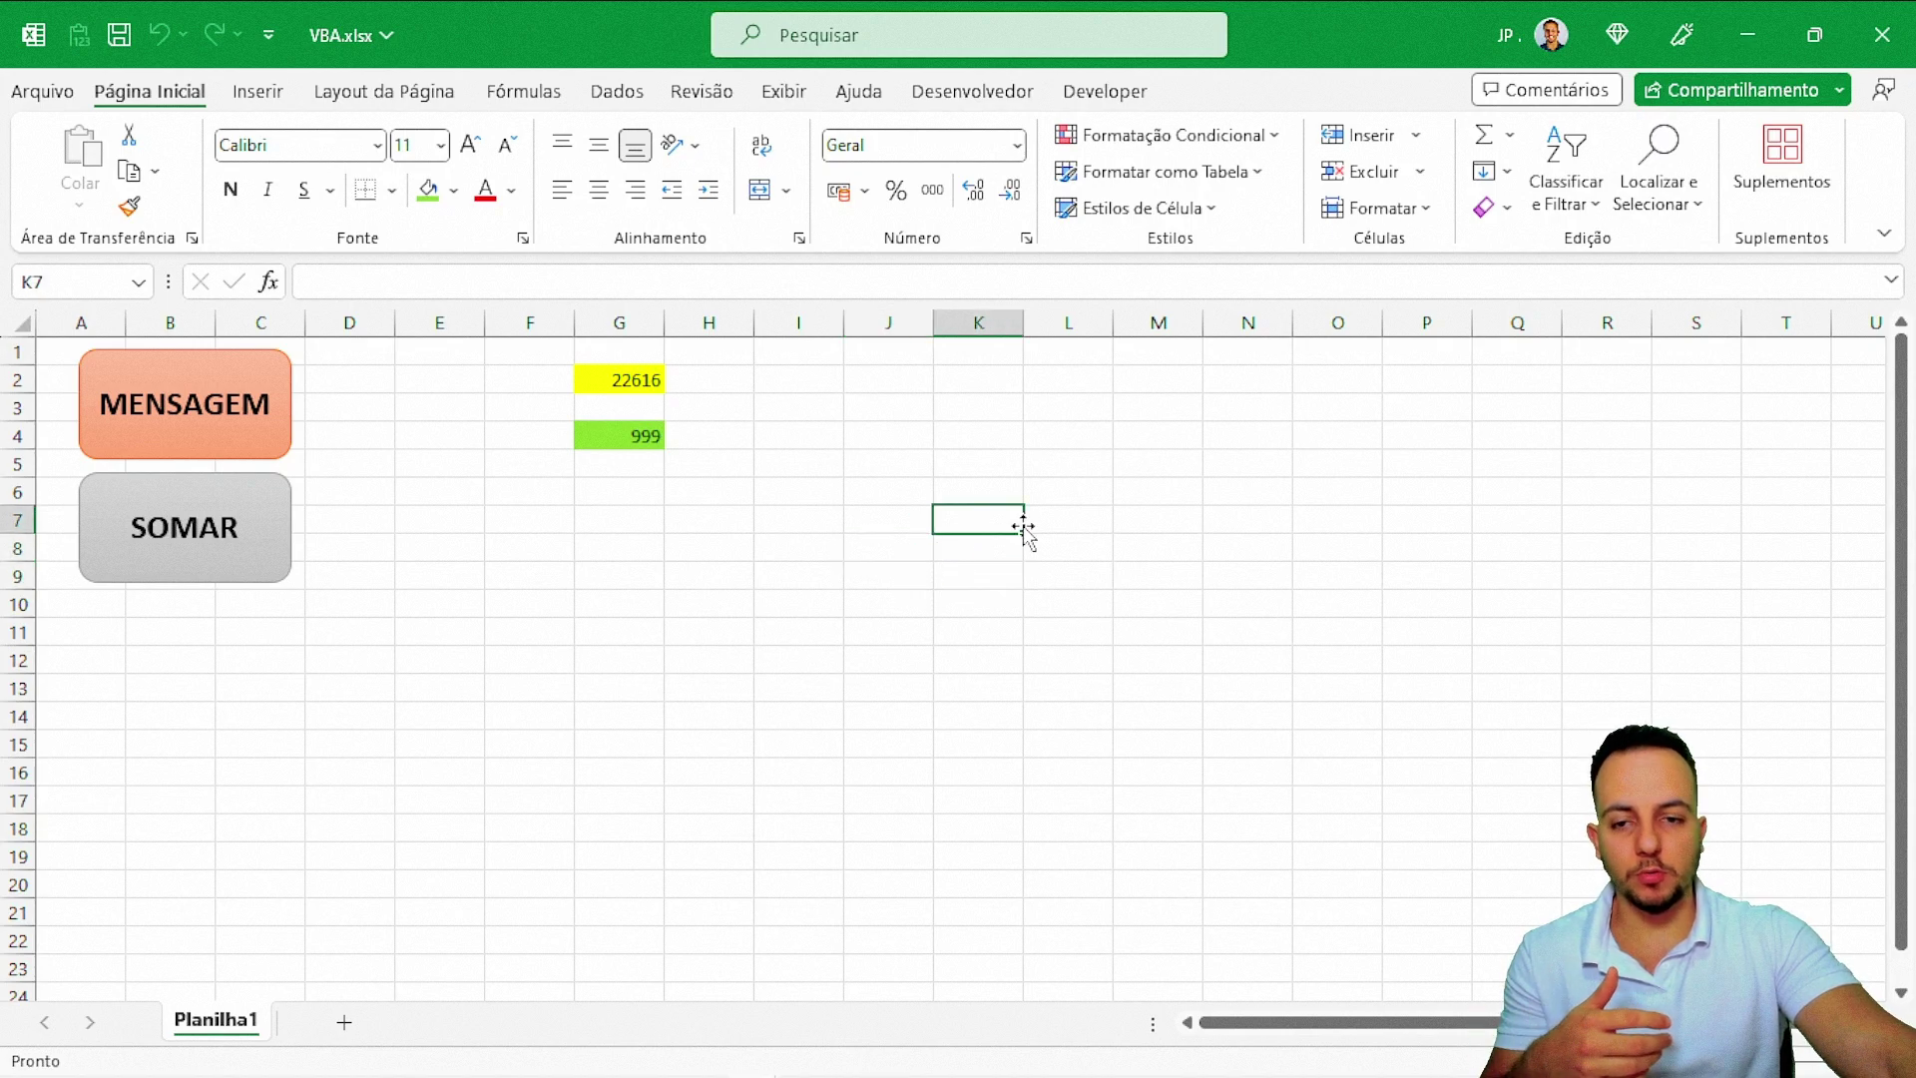
pyautogui.click(970, 460)
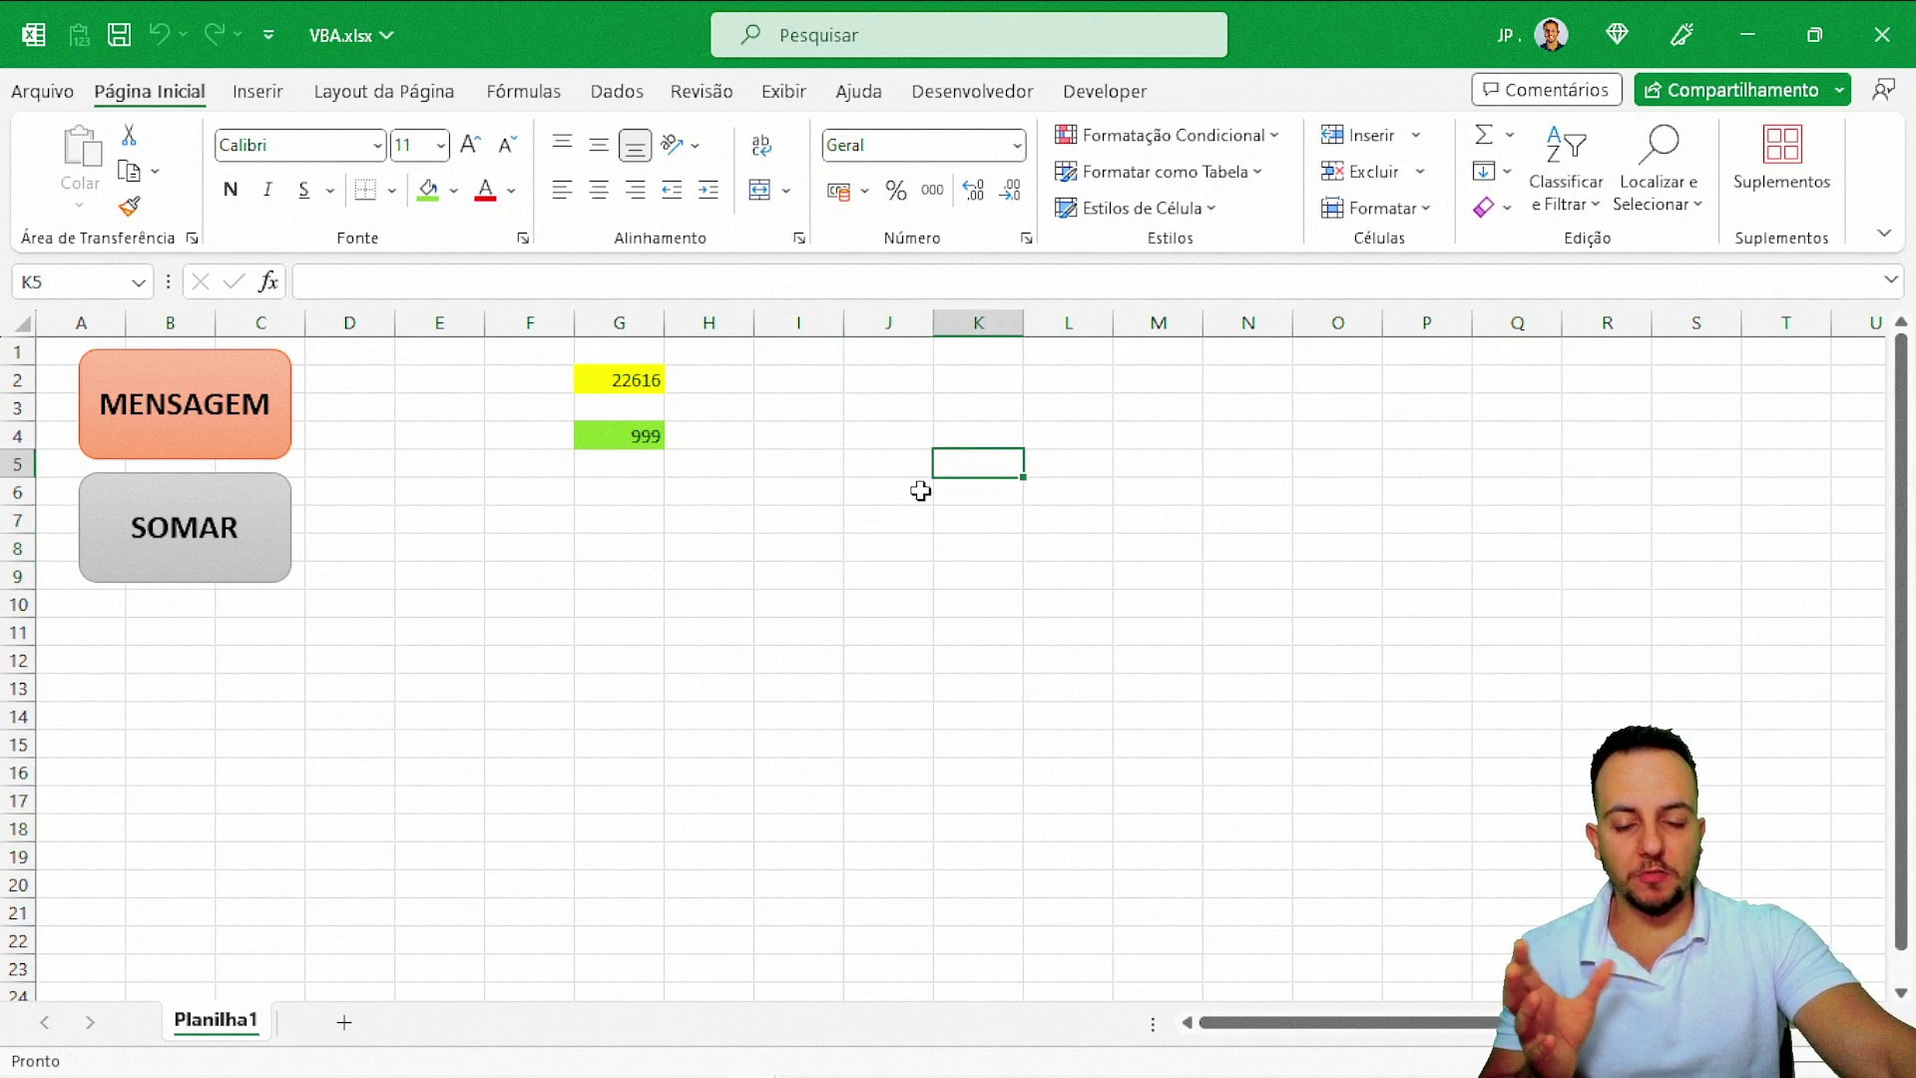
pyautogui.moveTo(901, 393); pyautogui.dragTo(885, 796)
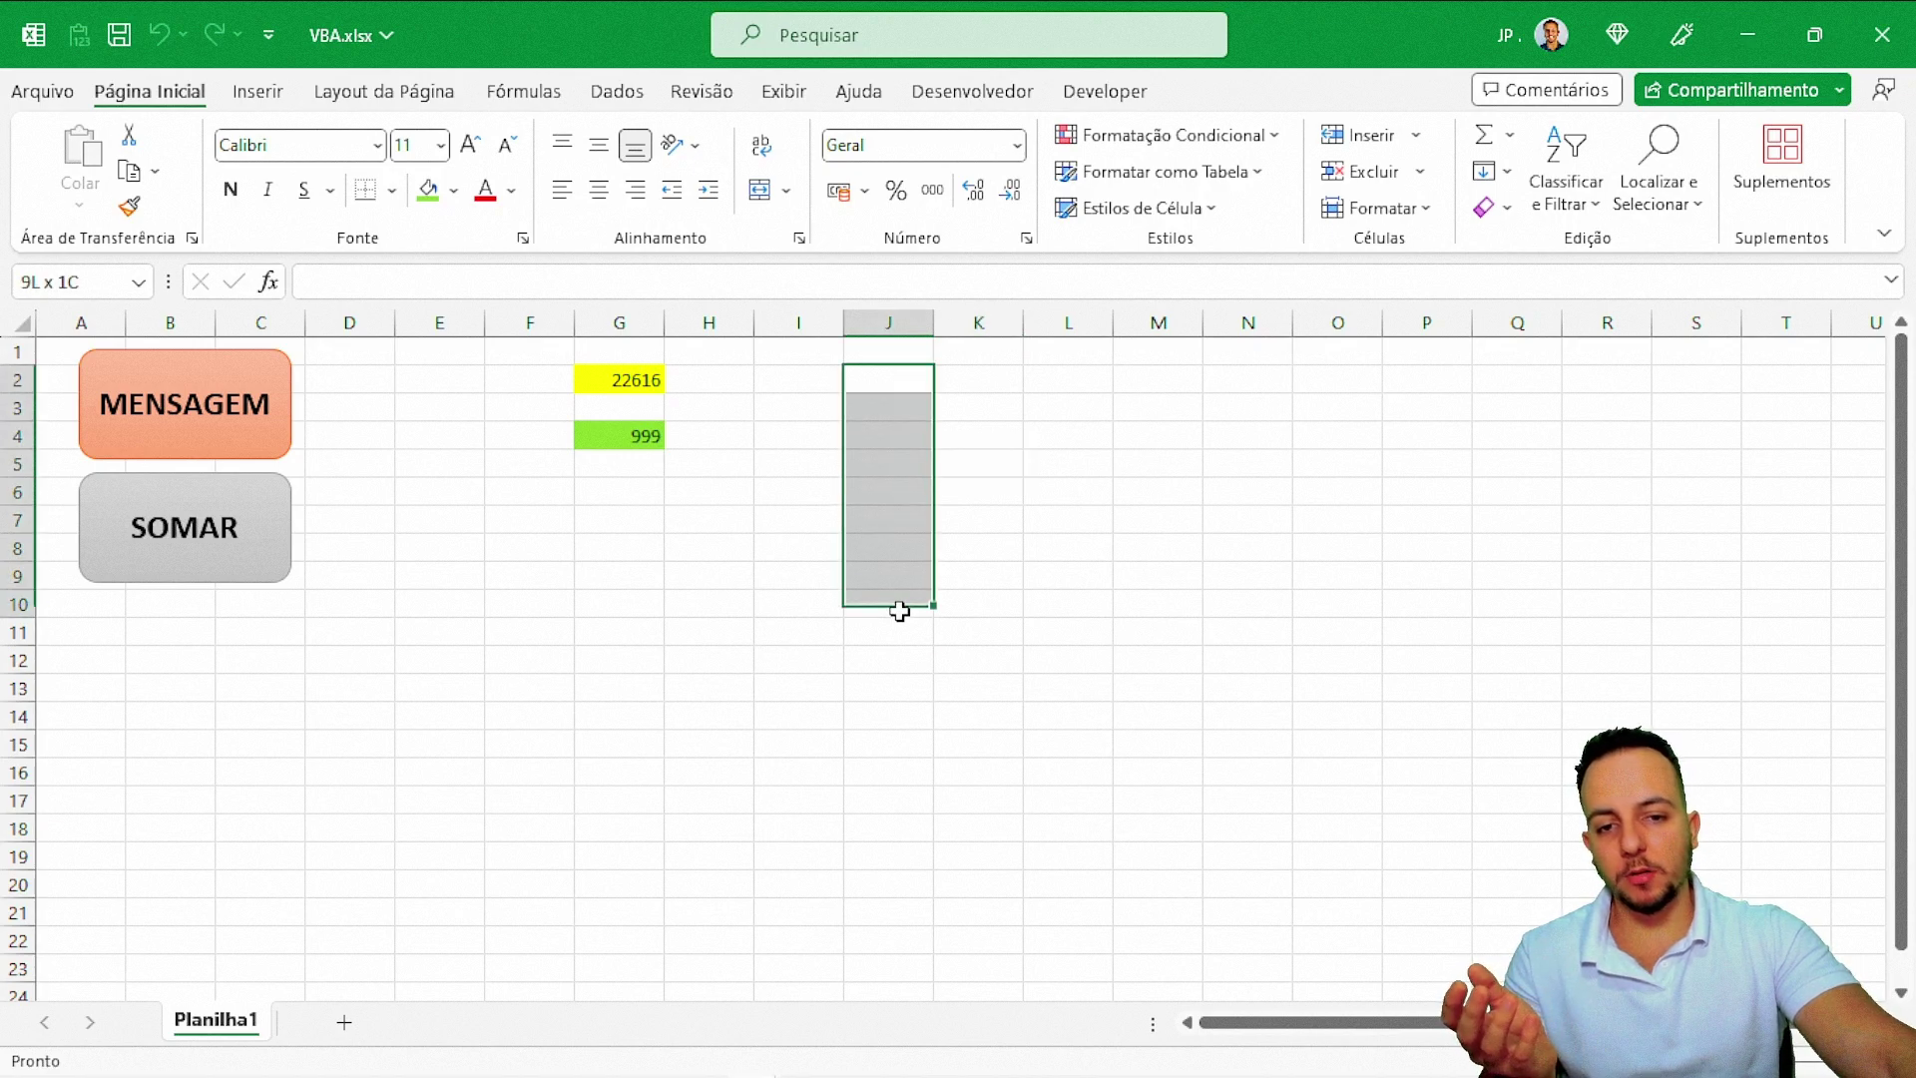
pyautogui.moveTo(650, 619); pyautogui.dragTo(1408, 633)
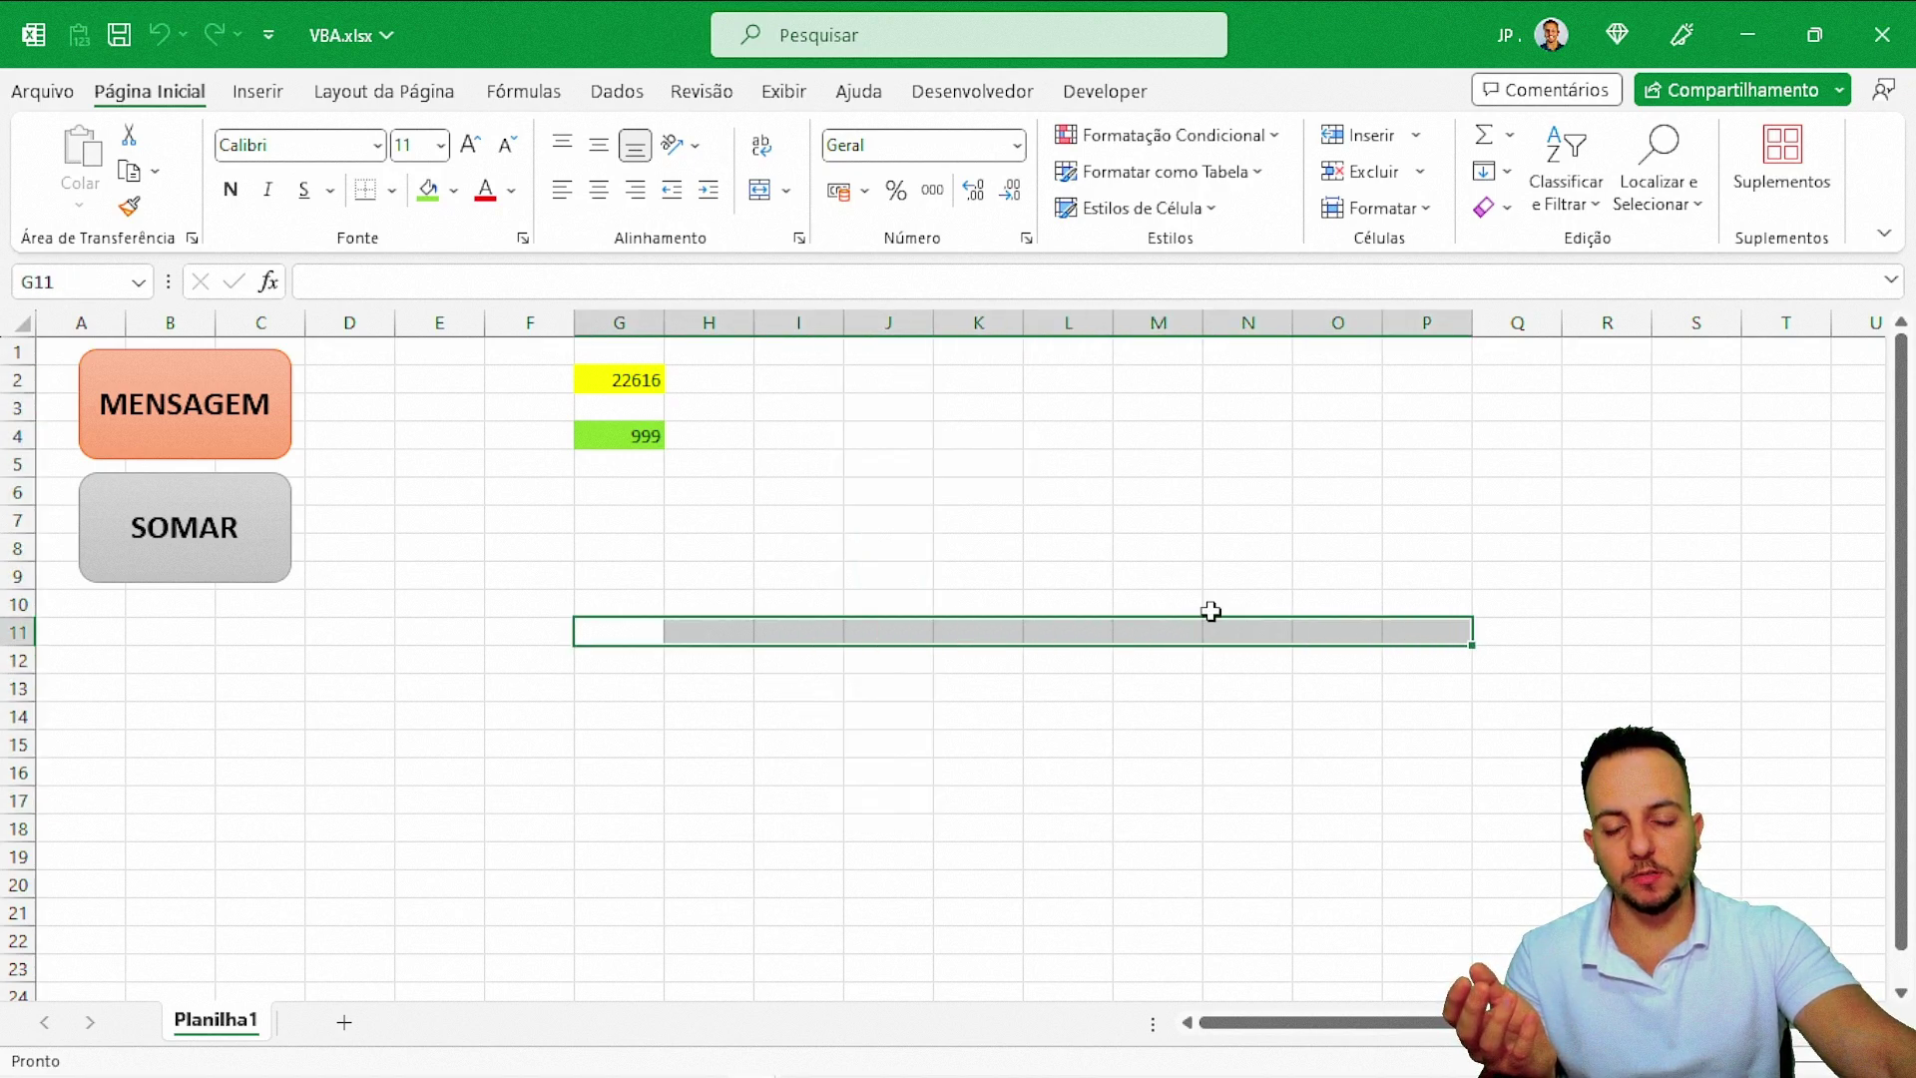
pyautogui.click(714, 575)
pyautogui.moveTo(752, 1056)
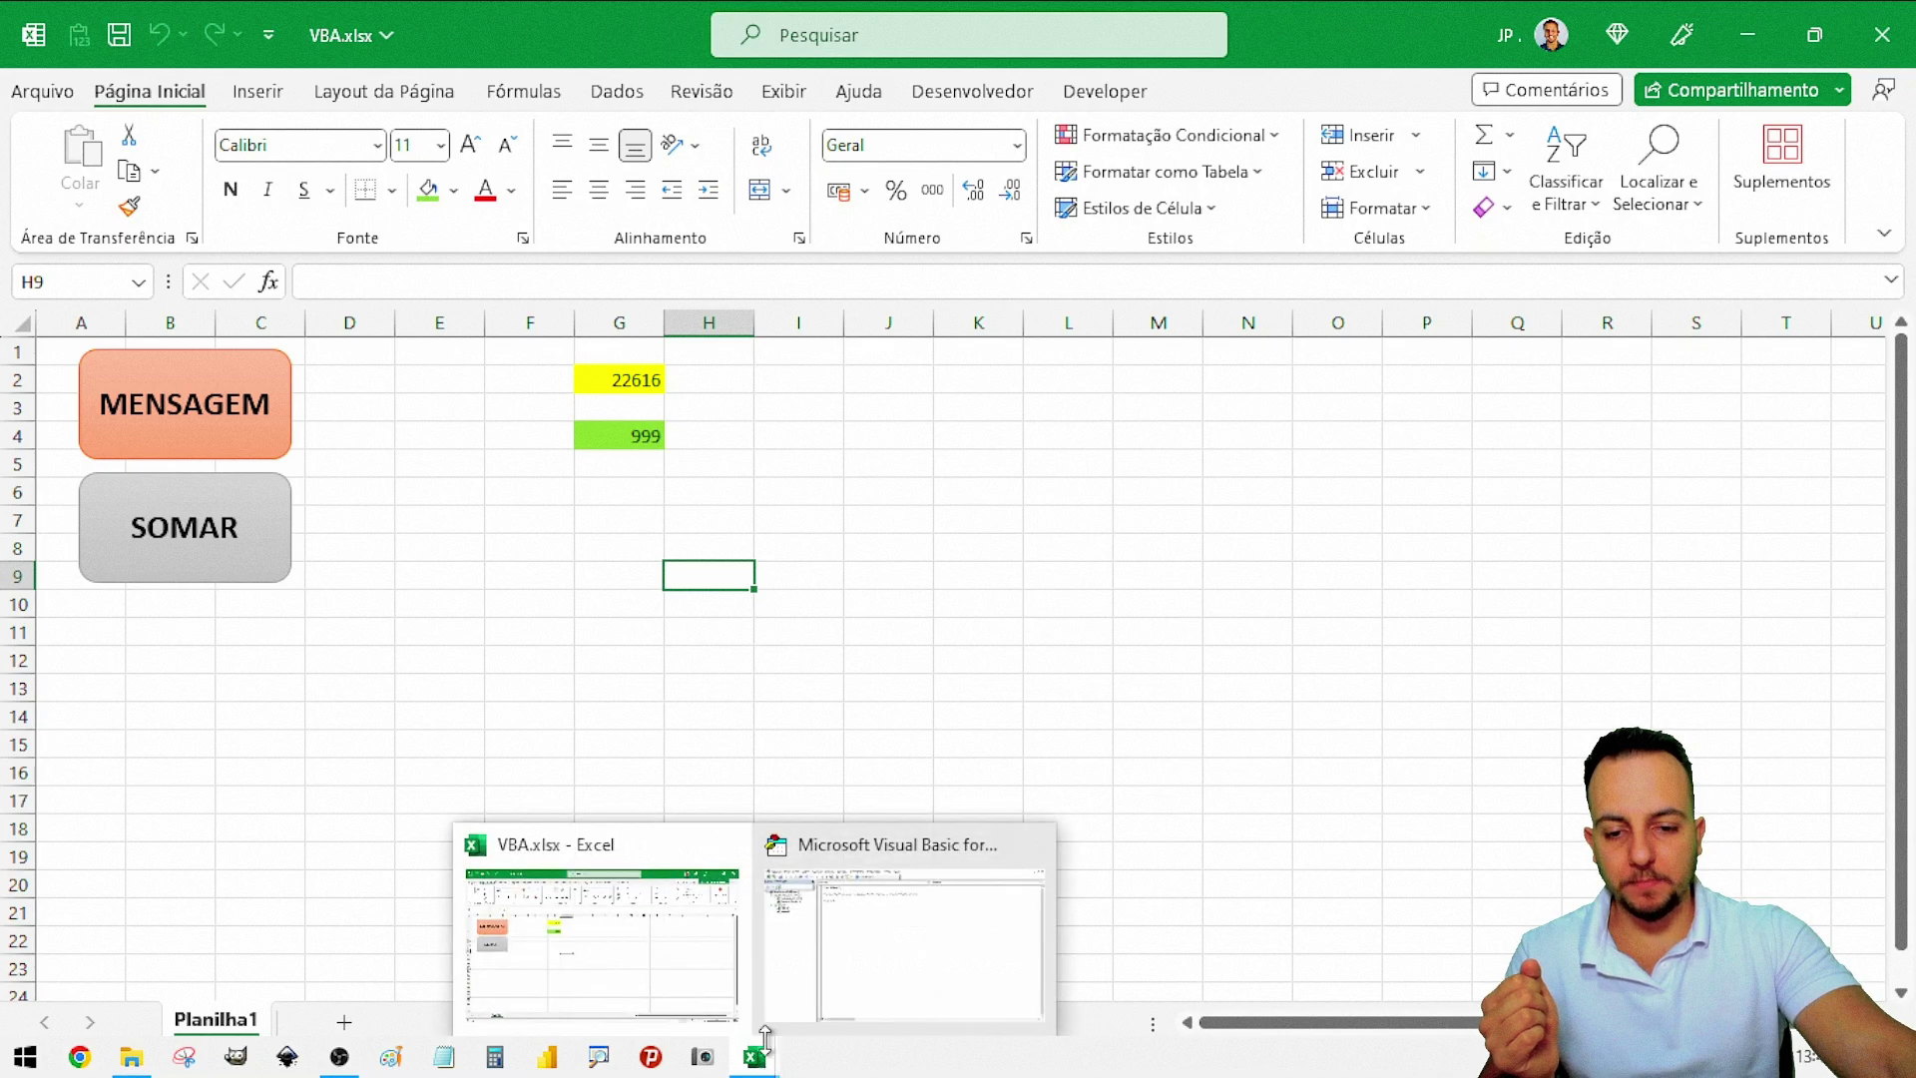
# - Switch to the VBA editor showing Módulo2's SOMAR macro
pyautogui.click(855, 953)
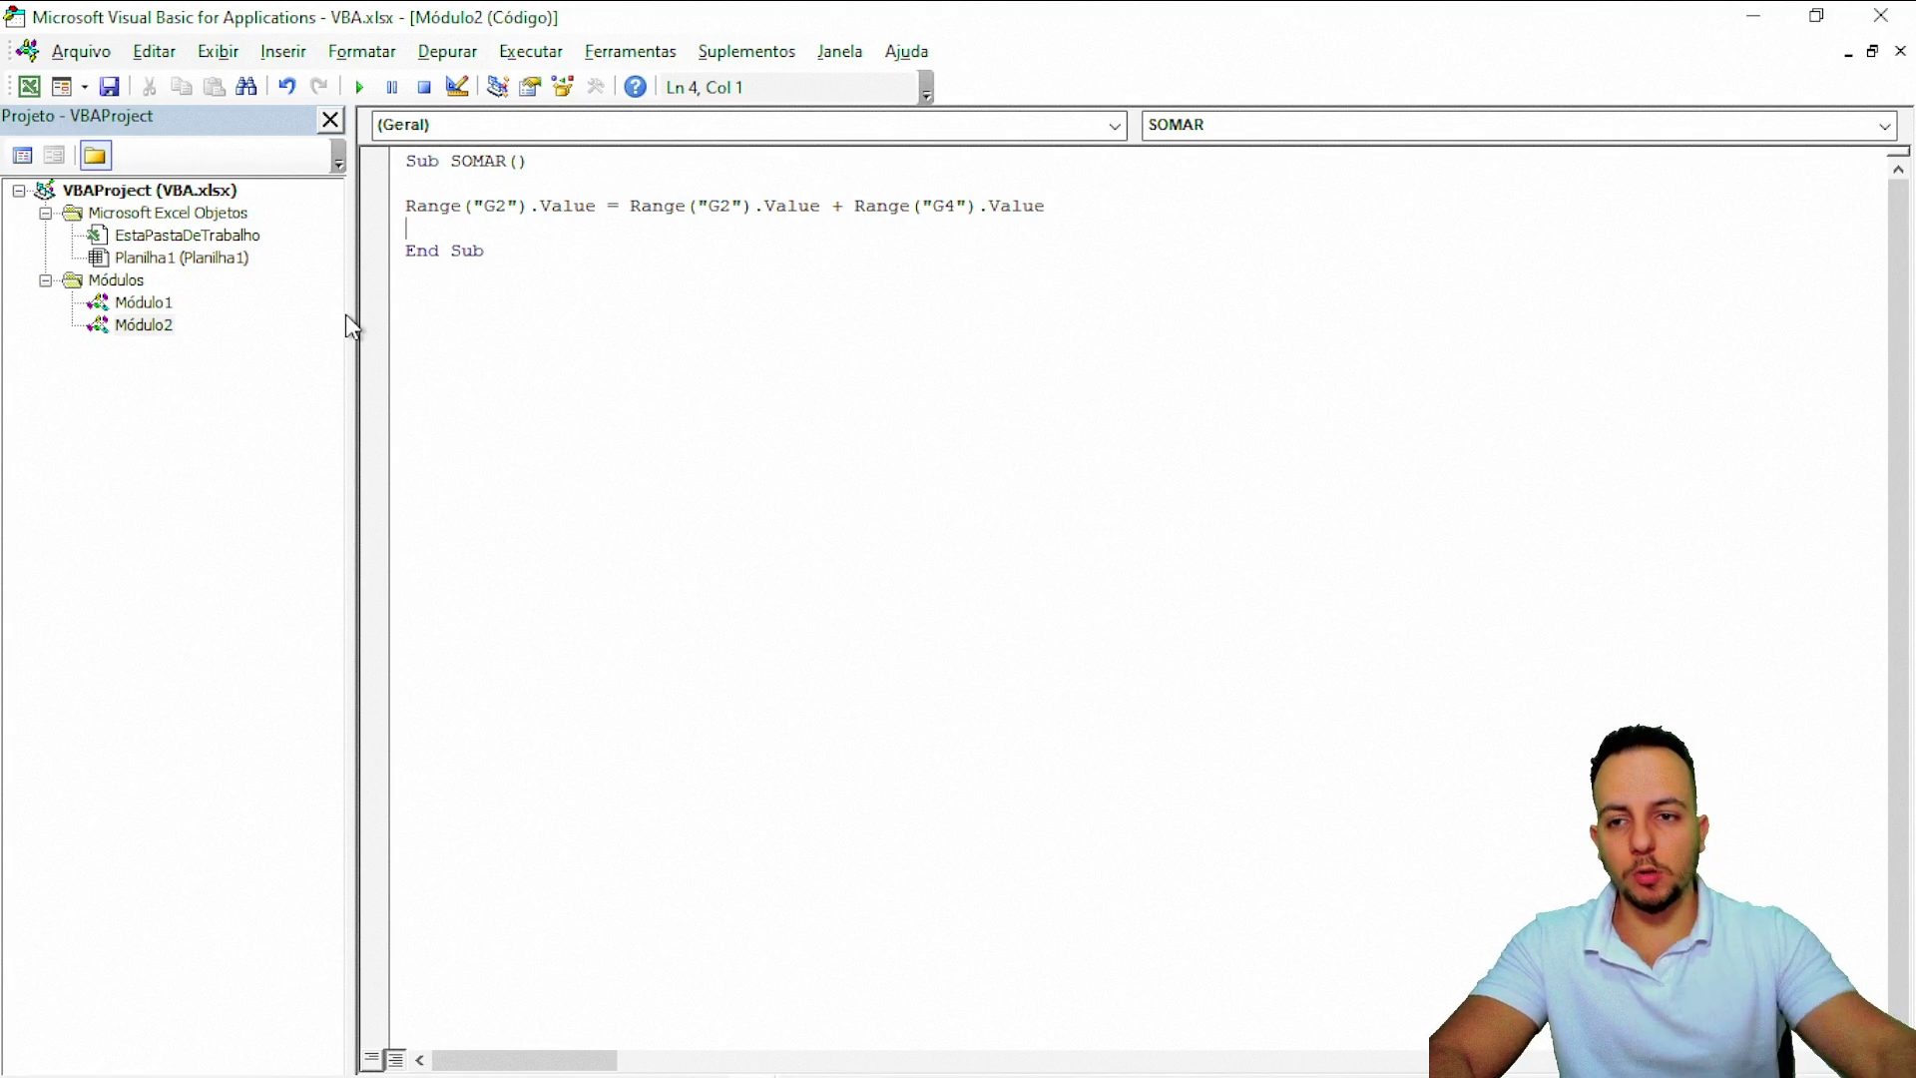
# - Insert a new Módulo3 and declare Sub PRACIMA() with SELECTION.OFFSET(,) in its body
pyautogui.click(289, 53)
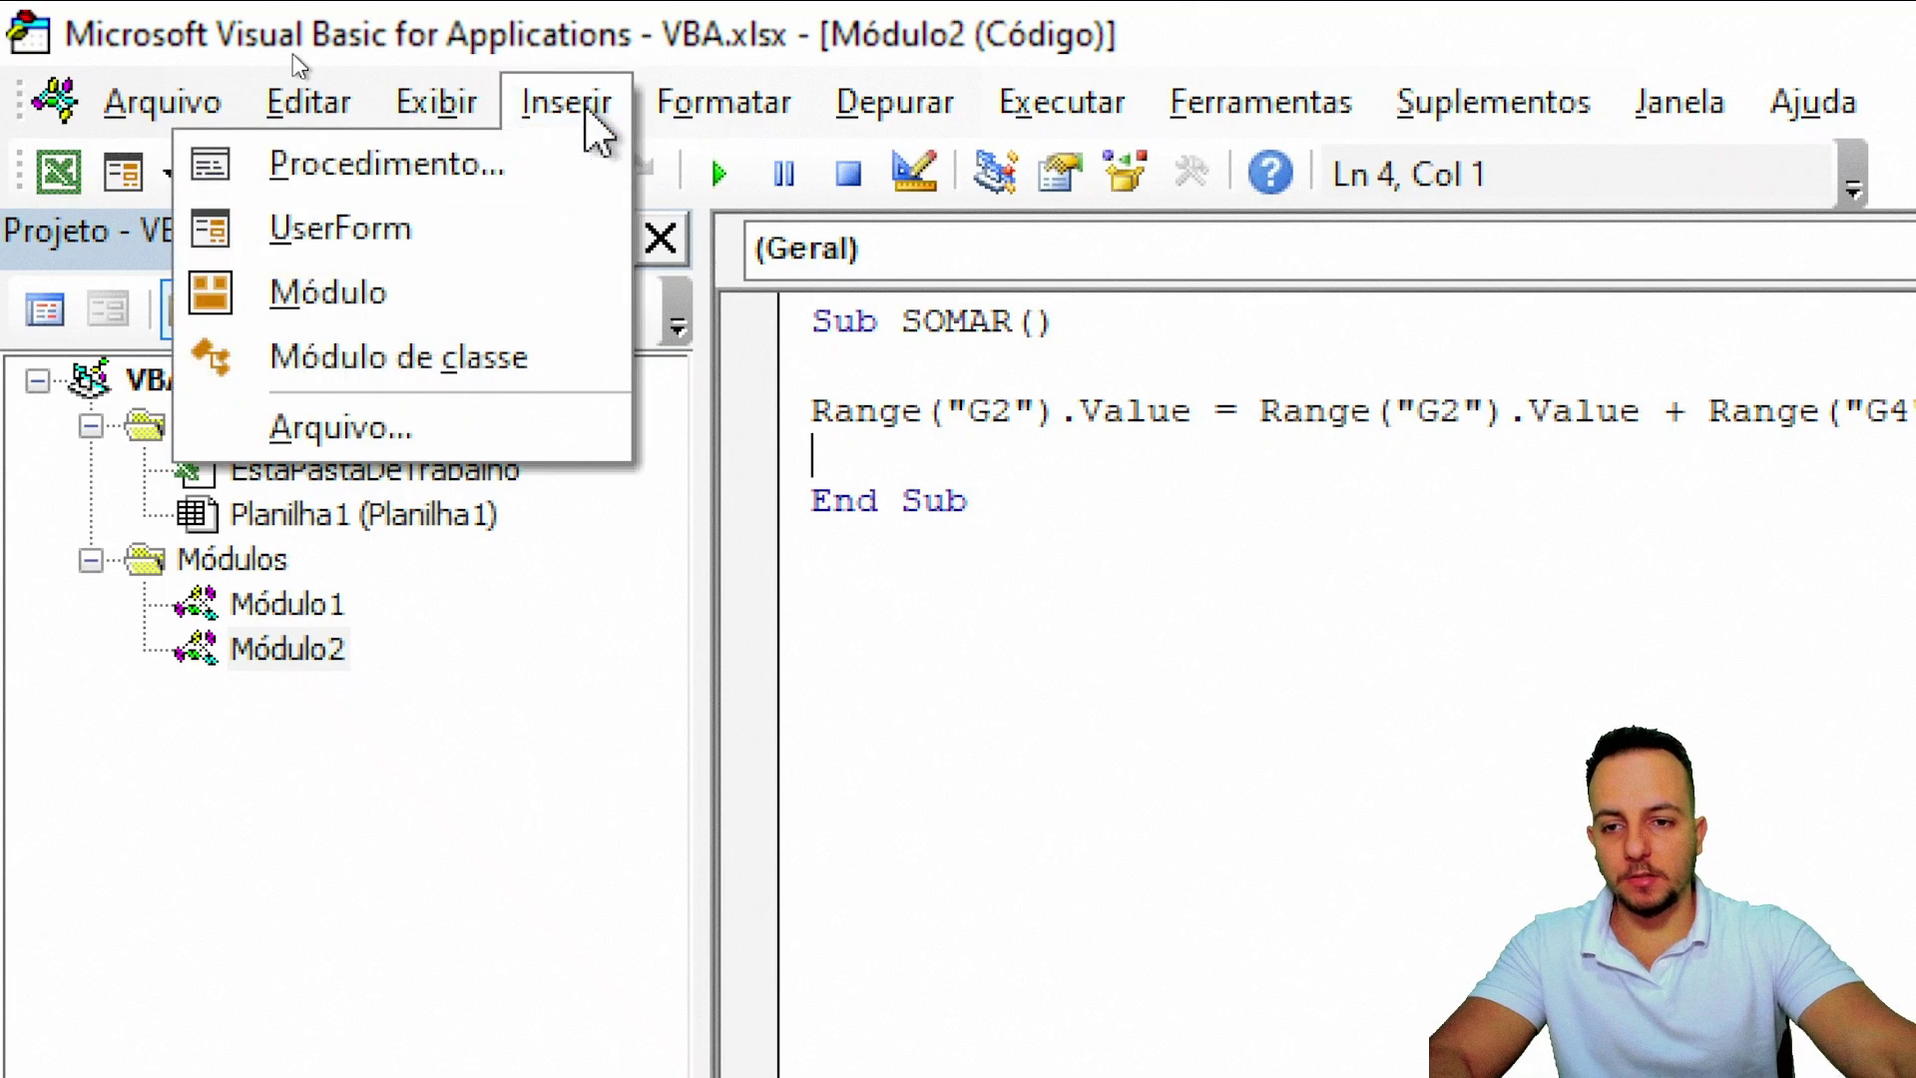
pyautogui.click(397, 294)
pyautogui.write('SUB PRACIMA()')
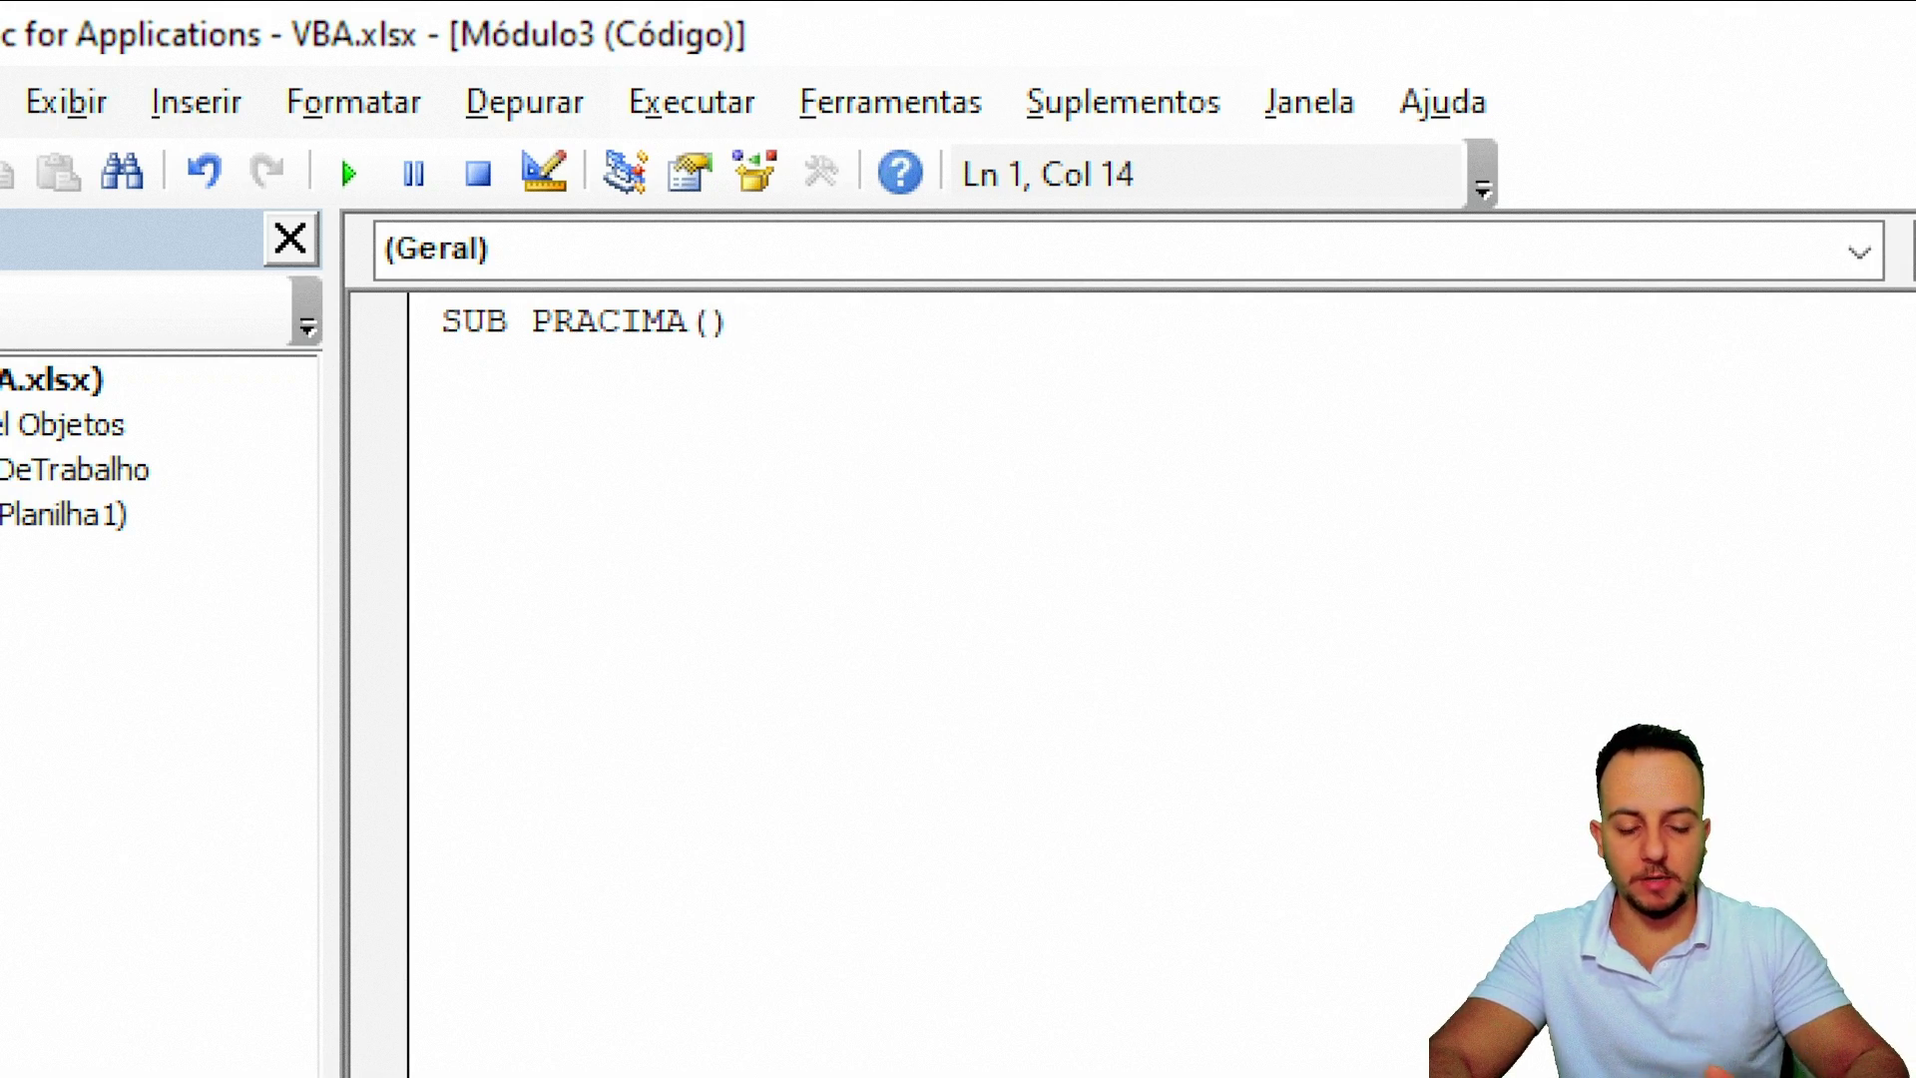
pyautogui.press('Return')
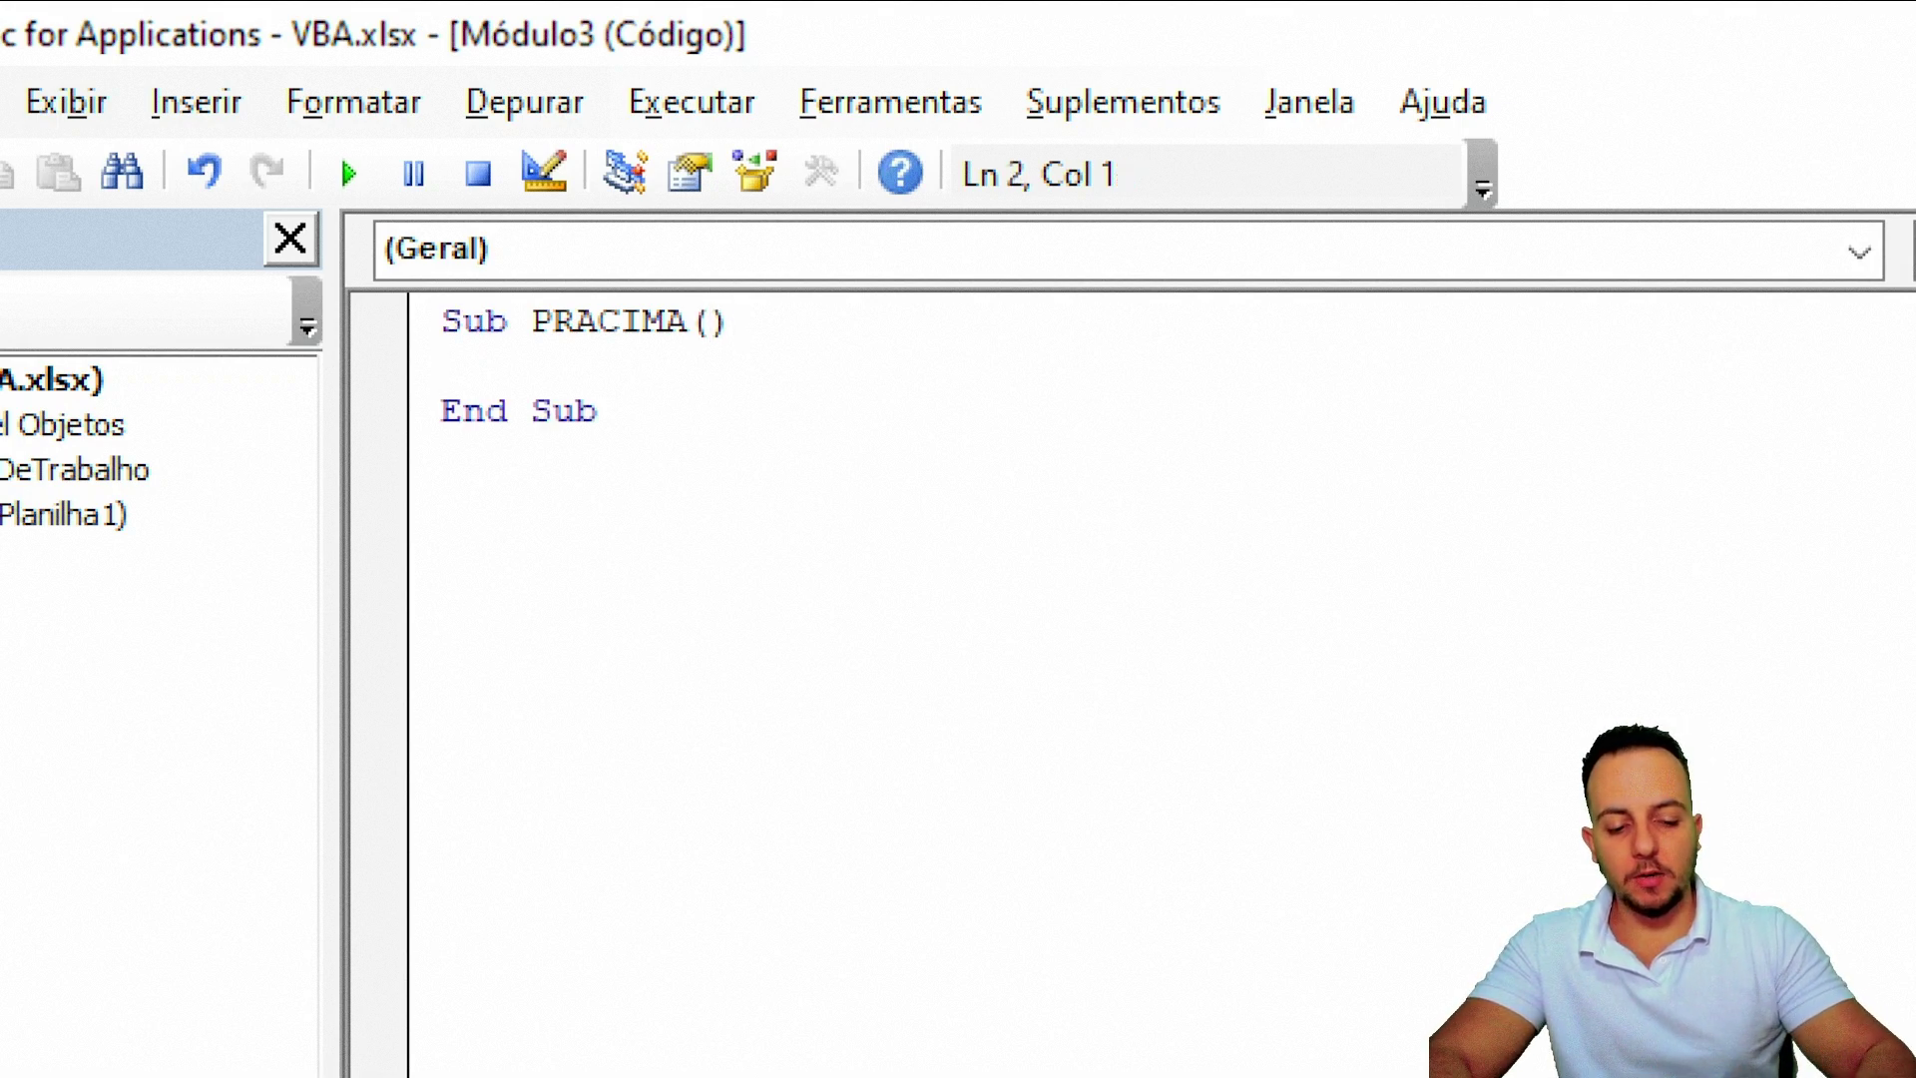
pyautogui.press('Return')
pyautogui.press('Return')
pyautogui.write('SELECTION.OFFSET(,)')
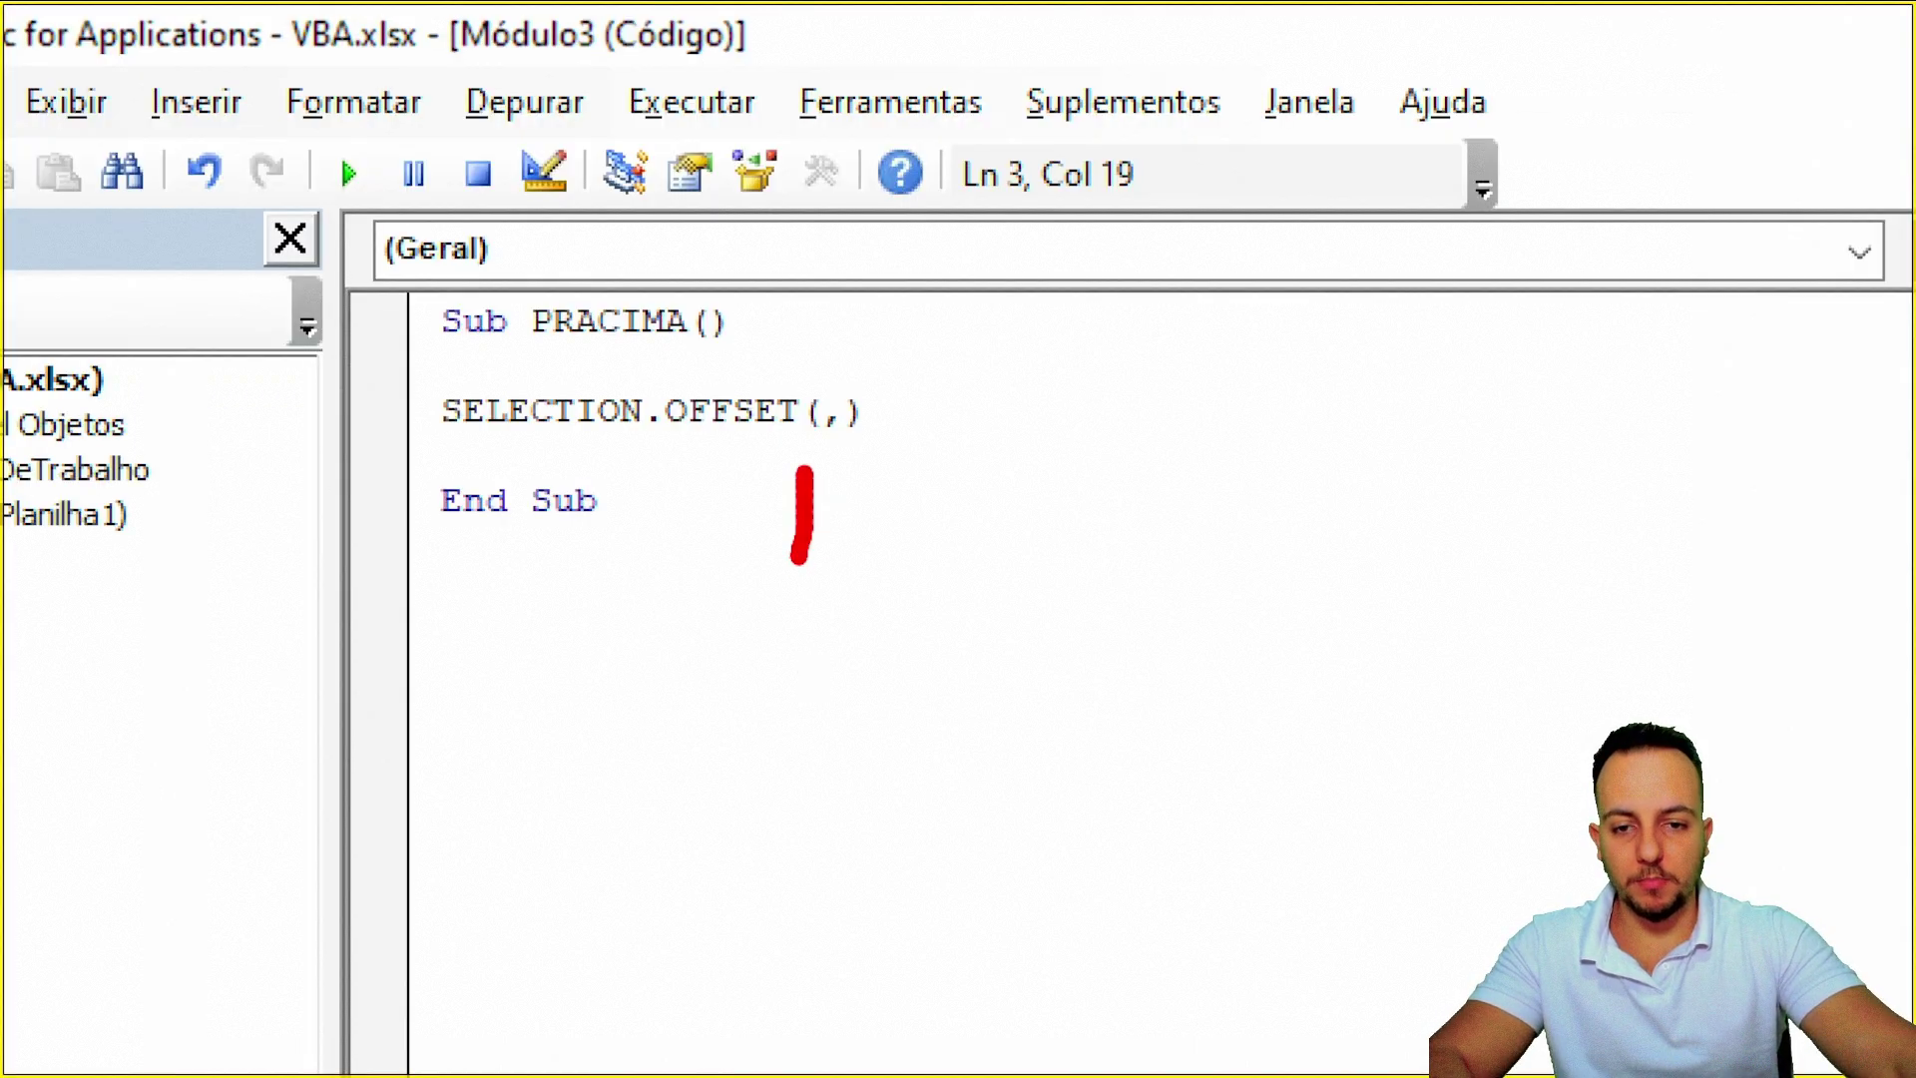
# - Handwrite on-screen annotations illustrating Offset values 1, 10 and -10
pyautogui.moveTo(1111, 460); pyautogui.dragTo(1138, 566)
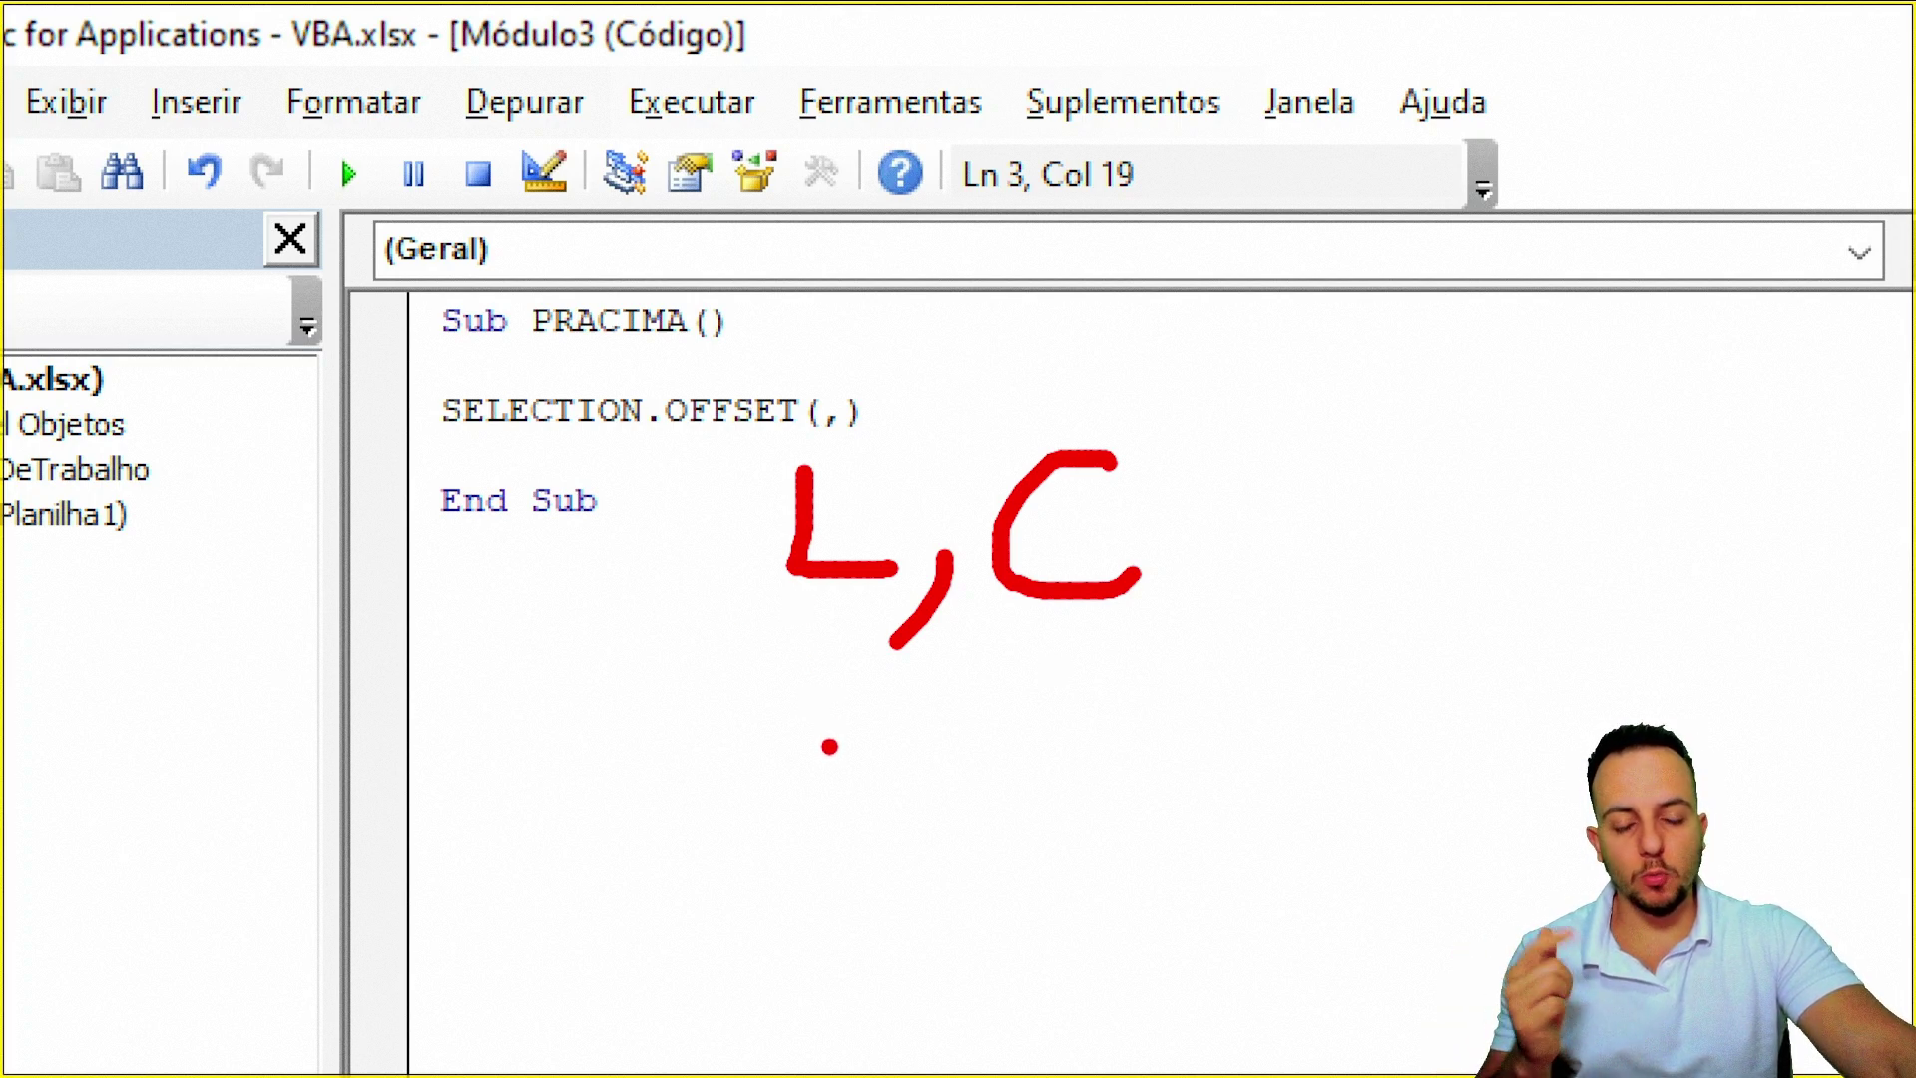
pyautogui.moveTo(813, 771); pyautogui.dragTo(820, 803)
pyautogui.moveTo(756, 810); pyautogui.dragTo(866, 806)
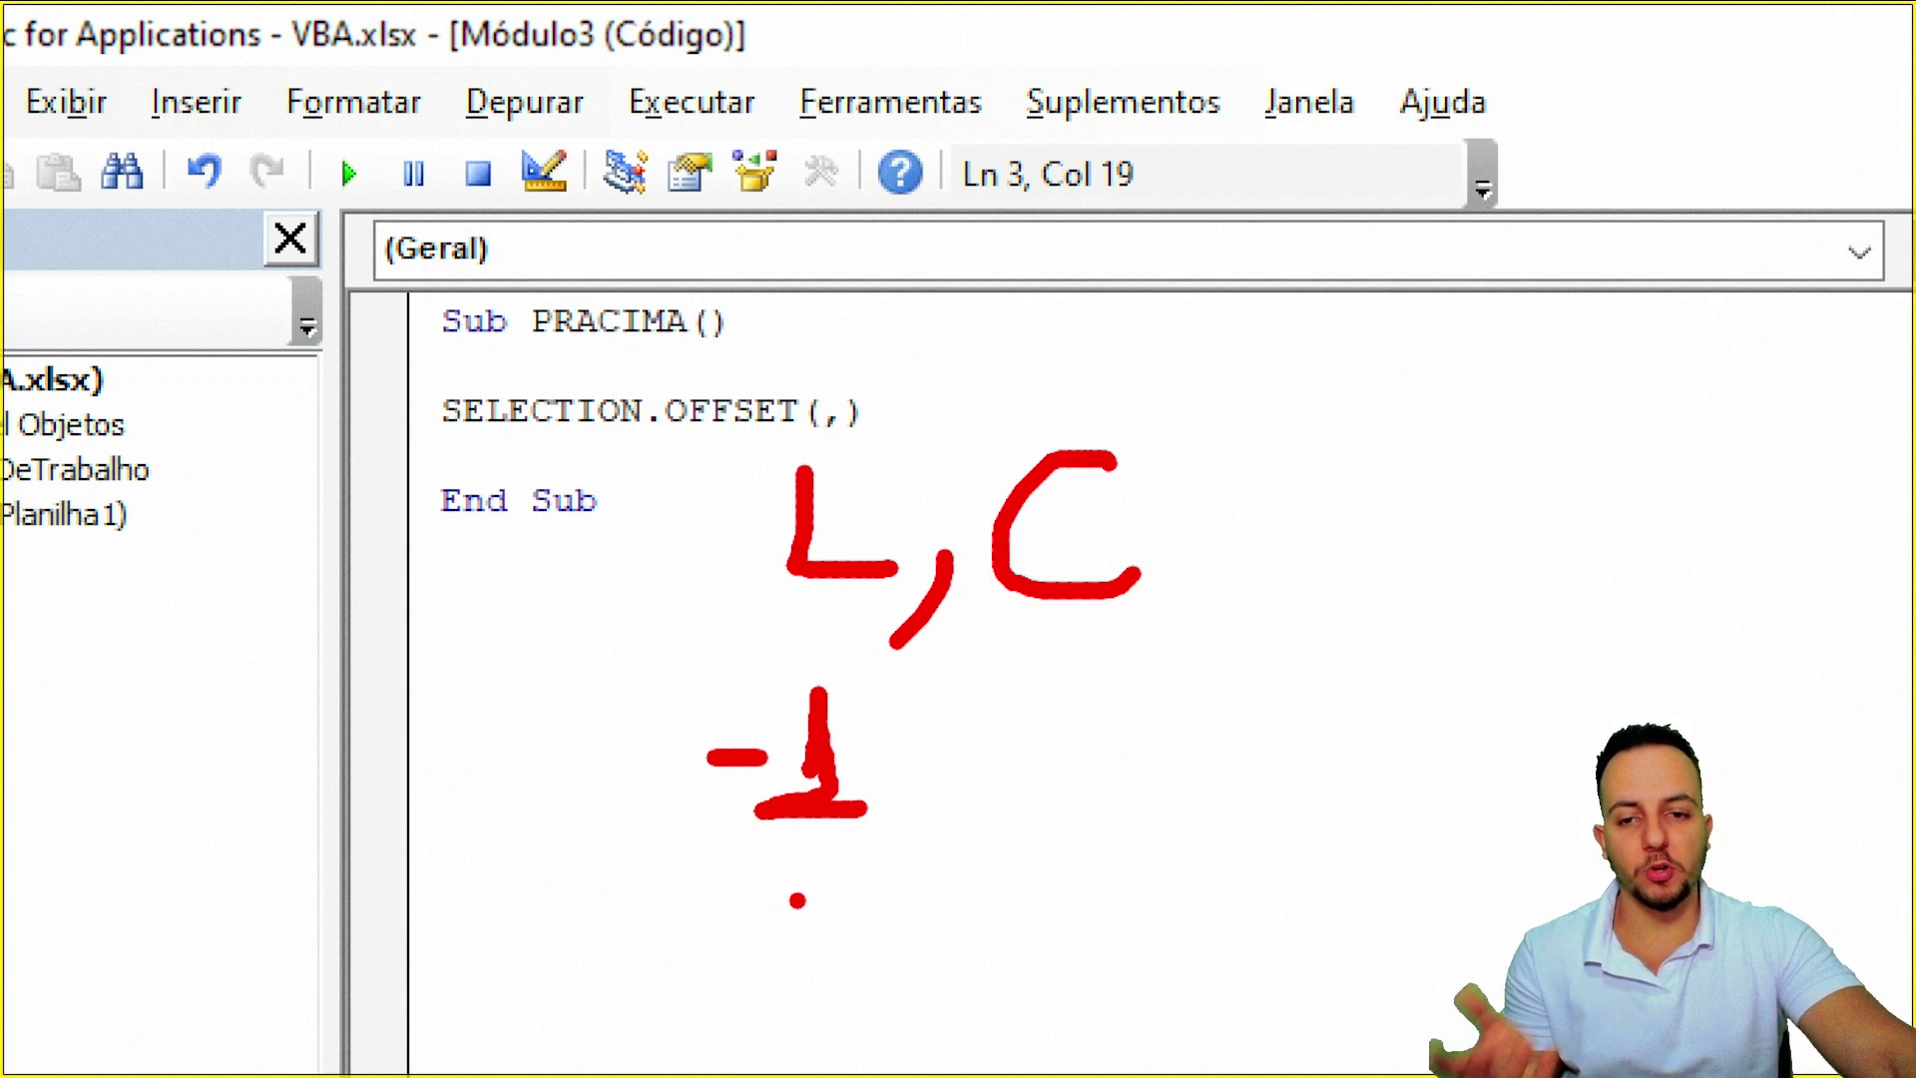
pyautogui.hotkey('ctrl', 'z')
pyautogui.hotkey('ctrl', 'z')
pyautogui.hotkey('ctrl', 'z')
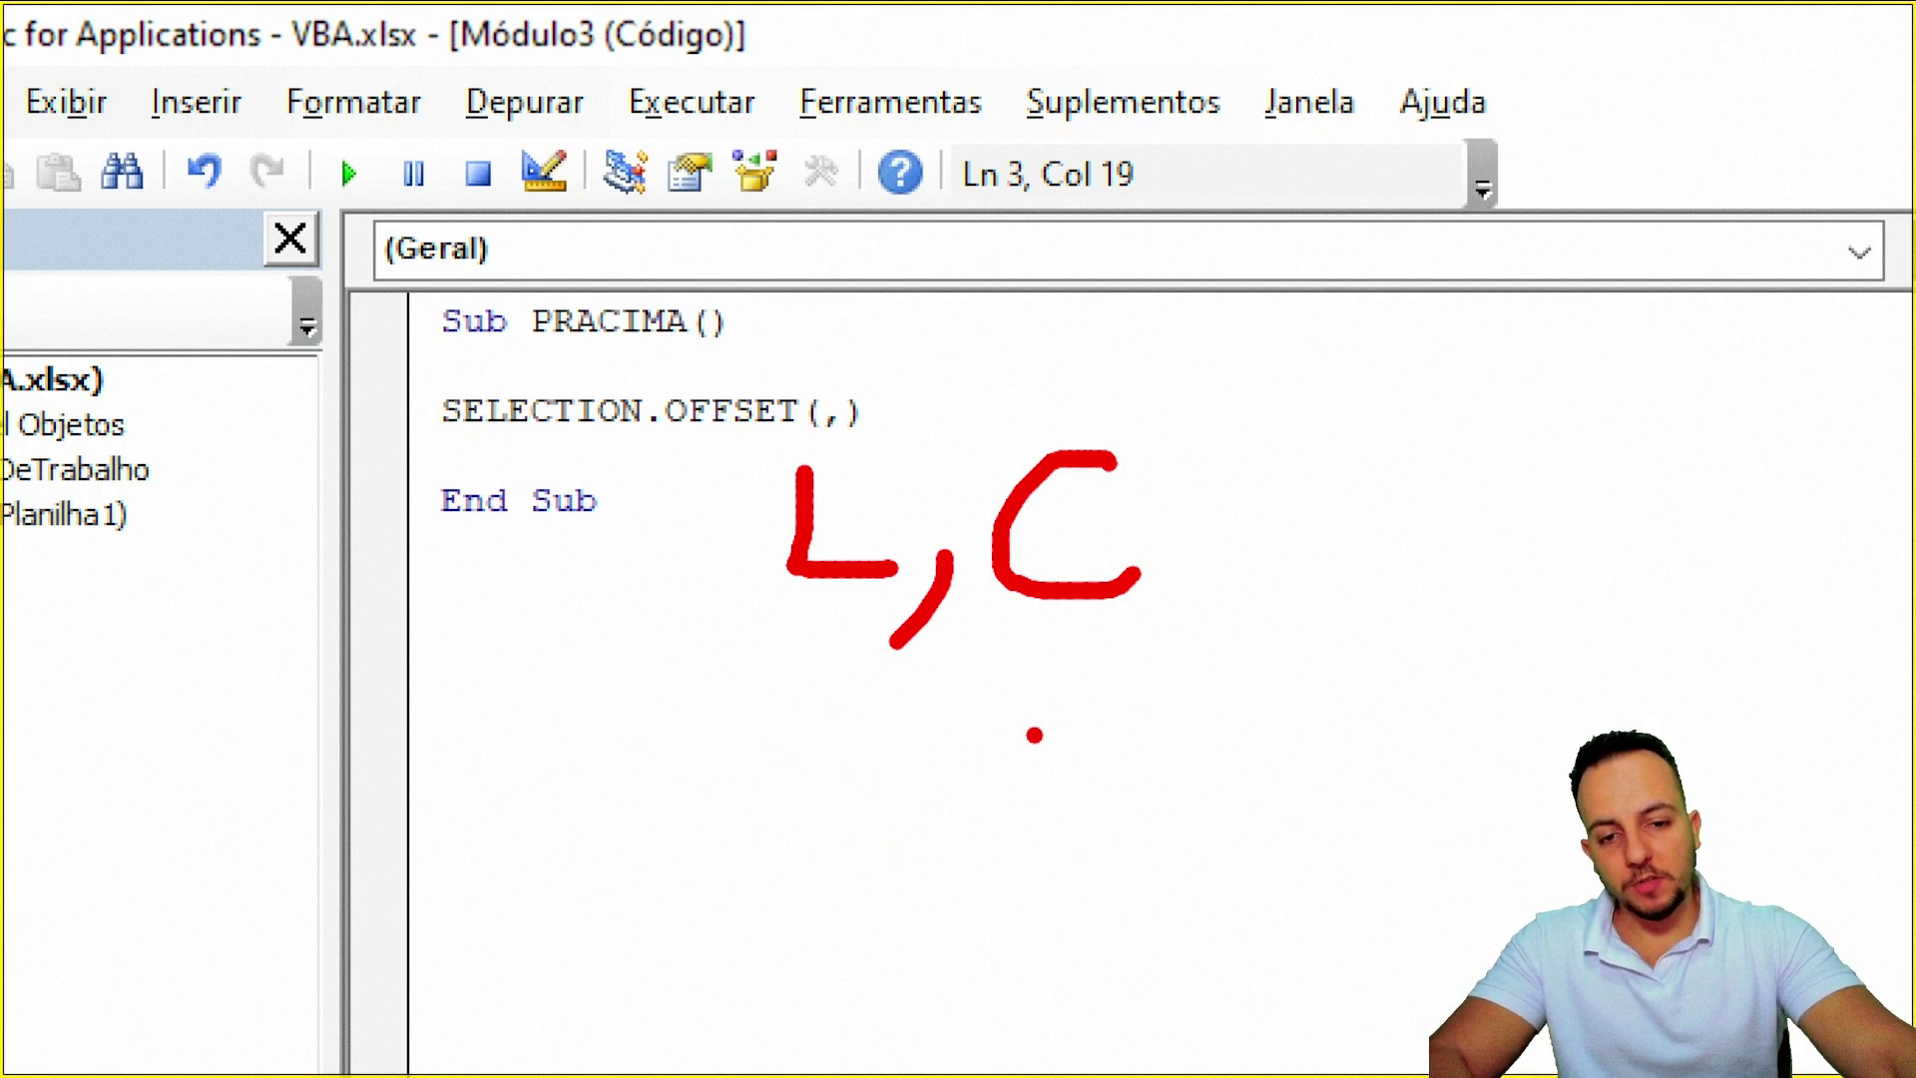
pyautogui.moveTo(1288, 505)
pyautogui.mouseDown()
pyautogui.moveTo(1287, 569)
pyautogui.moveTo(1204, 539)
pyautogui.mouseUp()
pyautogui.hotkey('ctrl', 'z')
pyautogui.hotkey('ctrl', 'z')
pyautogui.moveTo(1078, 670)
pyautogui.mouseDown()
pyautogui.moveTo(1089, 758)
pyautogui.moveTo(1060, 817)
pyautogui.mouseUp()
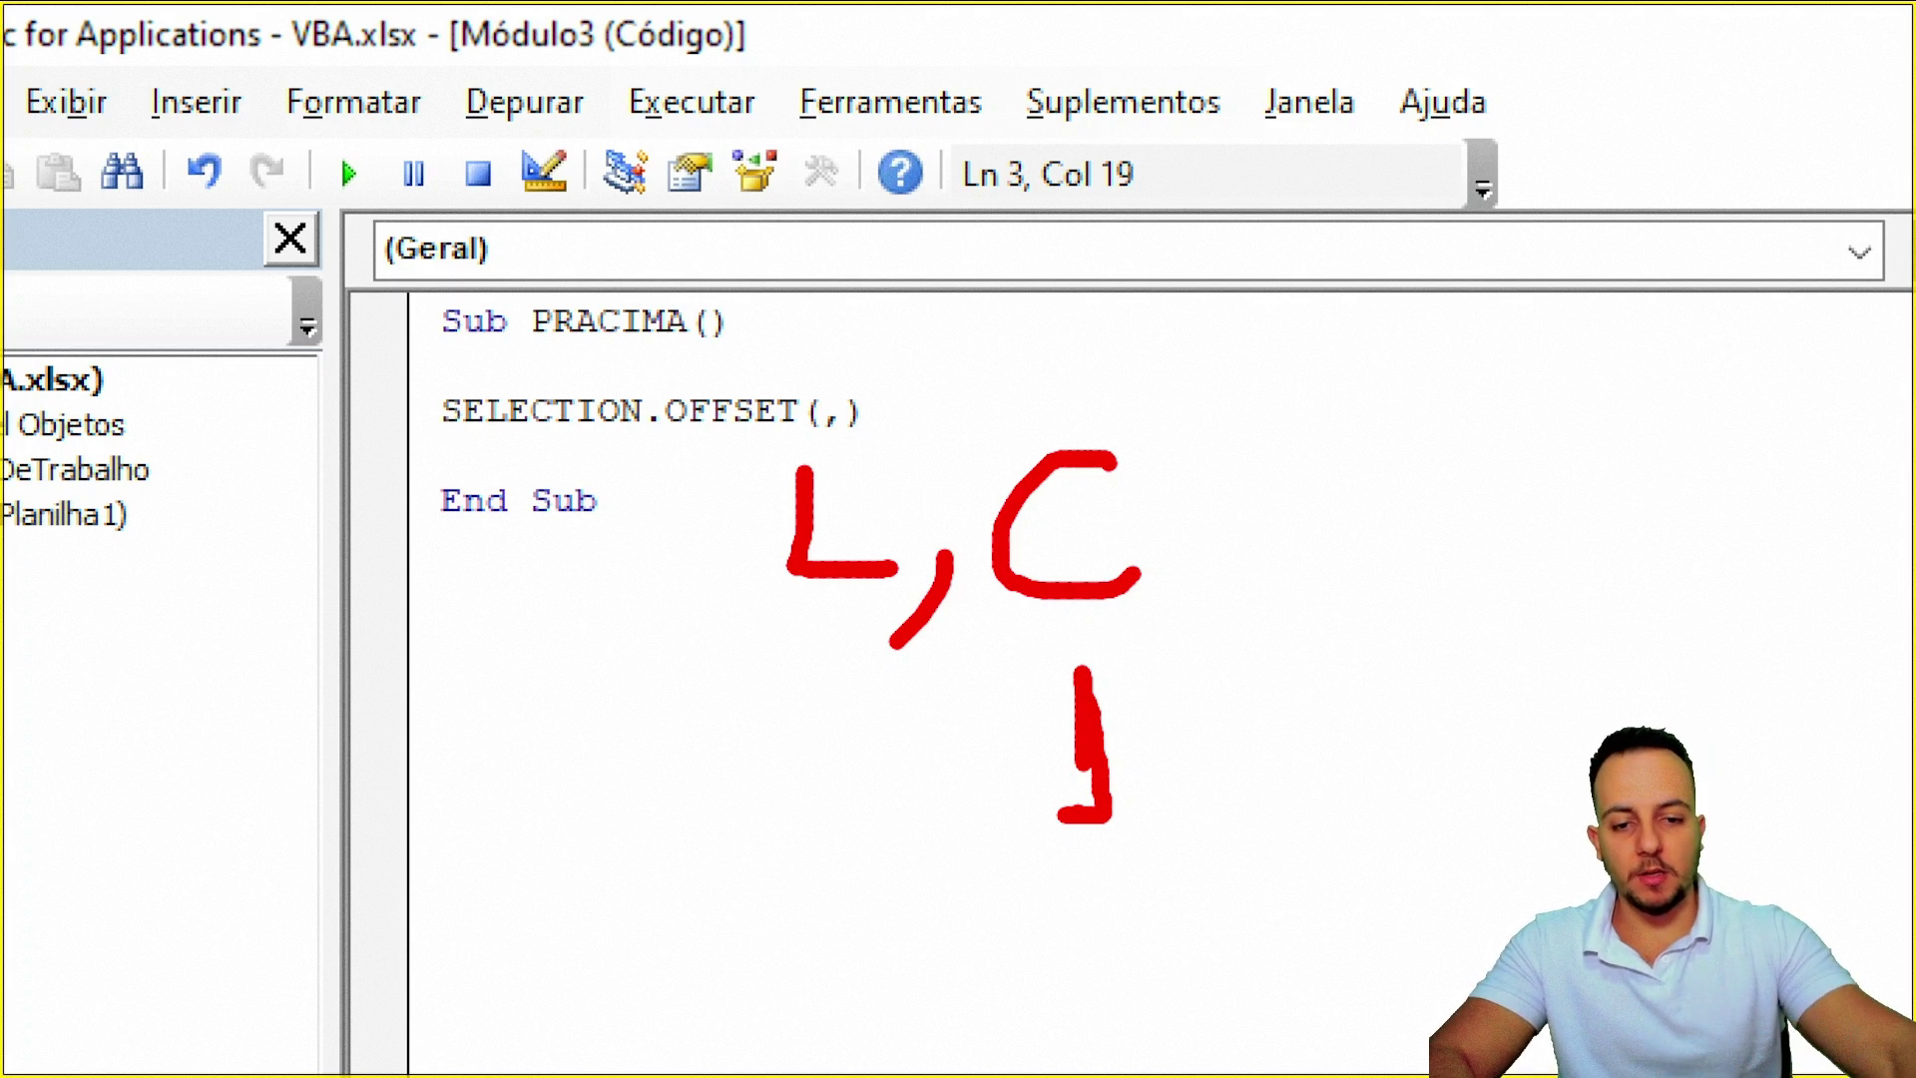
pyautogui.hotkey('ctrl', 'z')
pyautogui.hotkey('ctrl', 'z')
pyautogui.moveTo(1055, 686); pyautogui.dragTo(1010, 818)
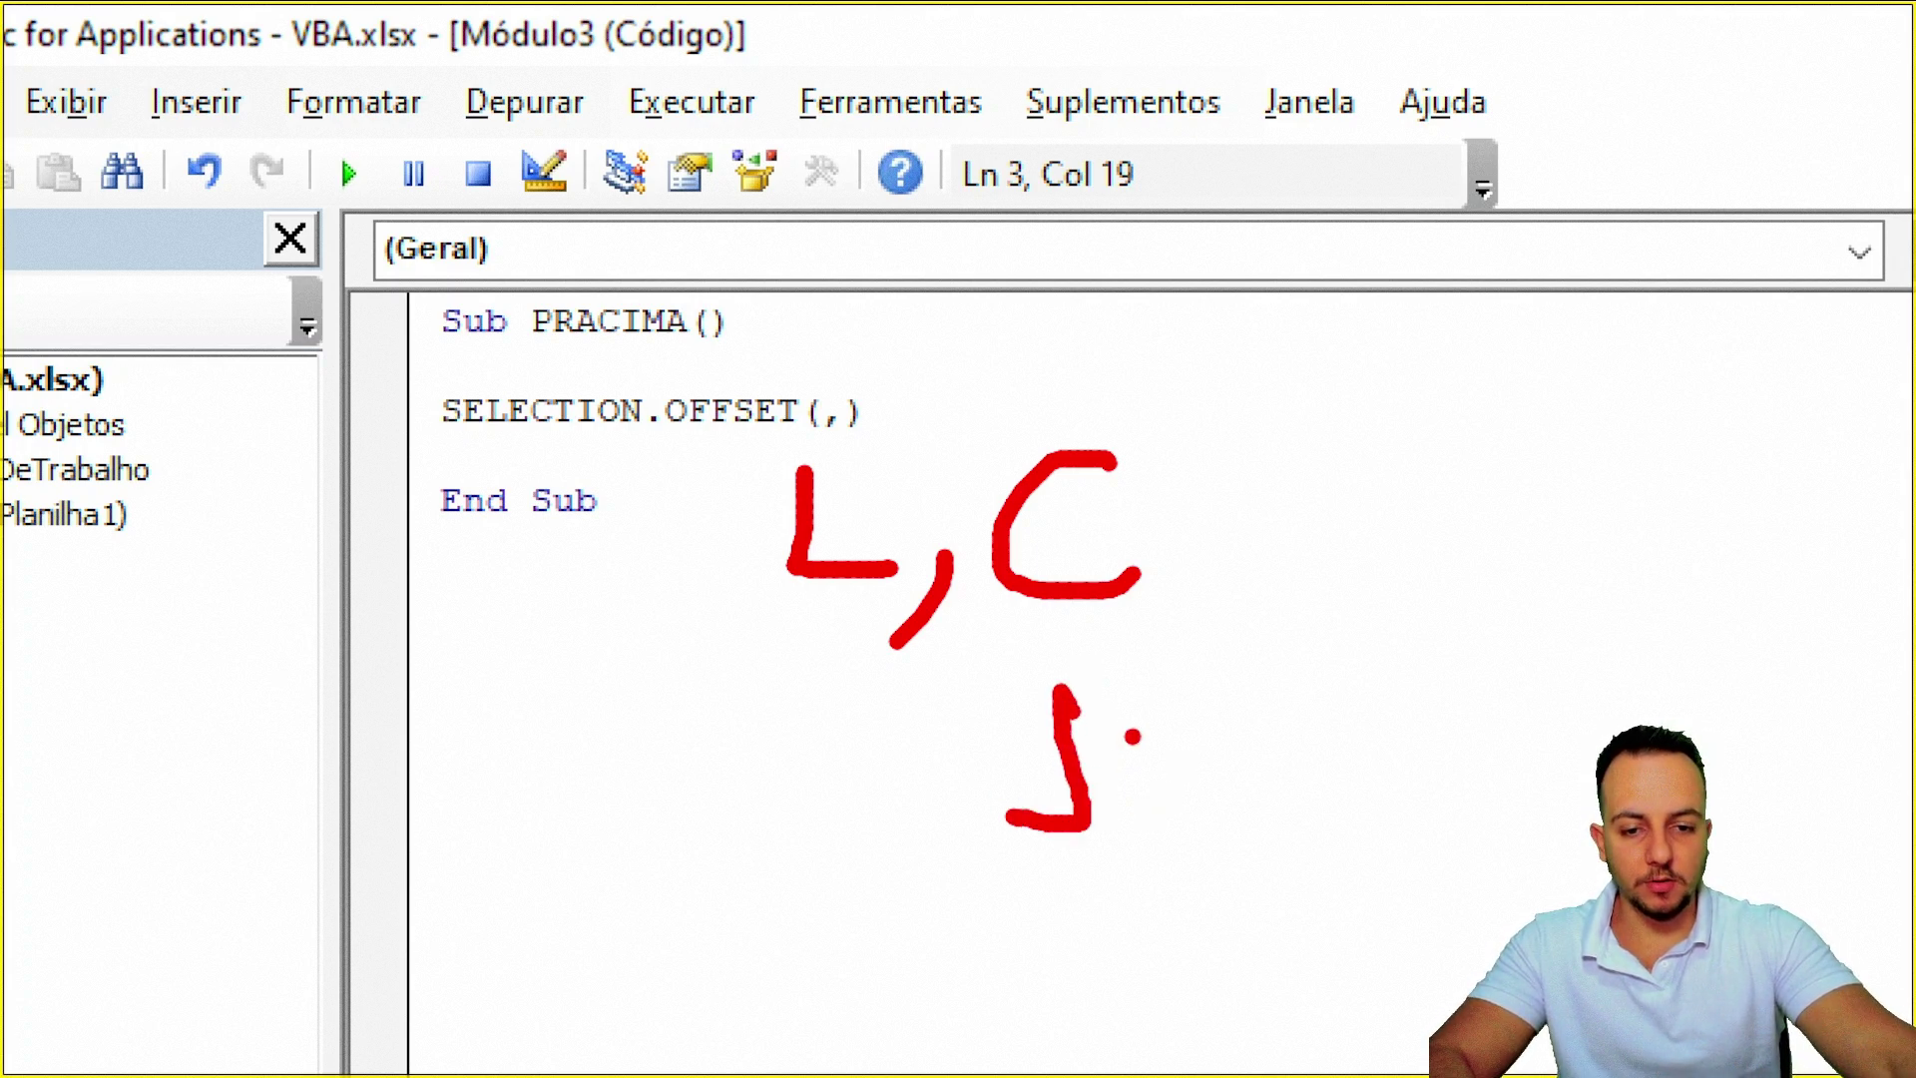
pyautogui.moveTo(1134, 727); pyautogui.dragTo(1123, 711)
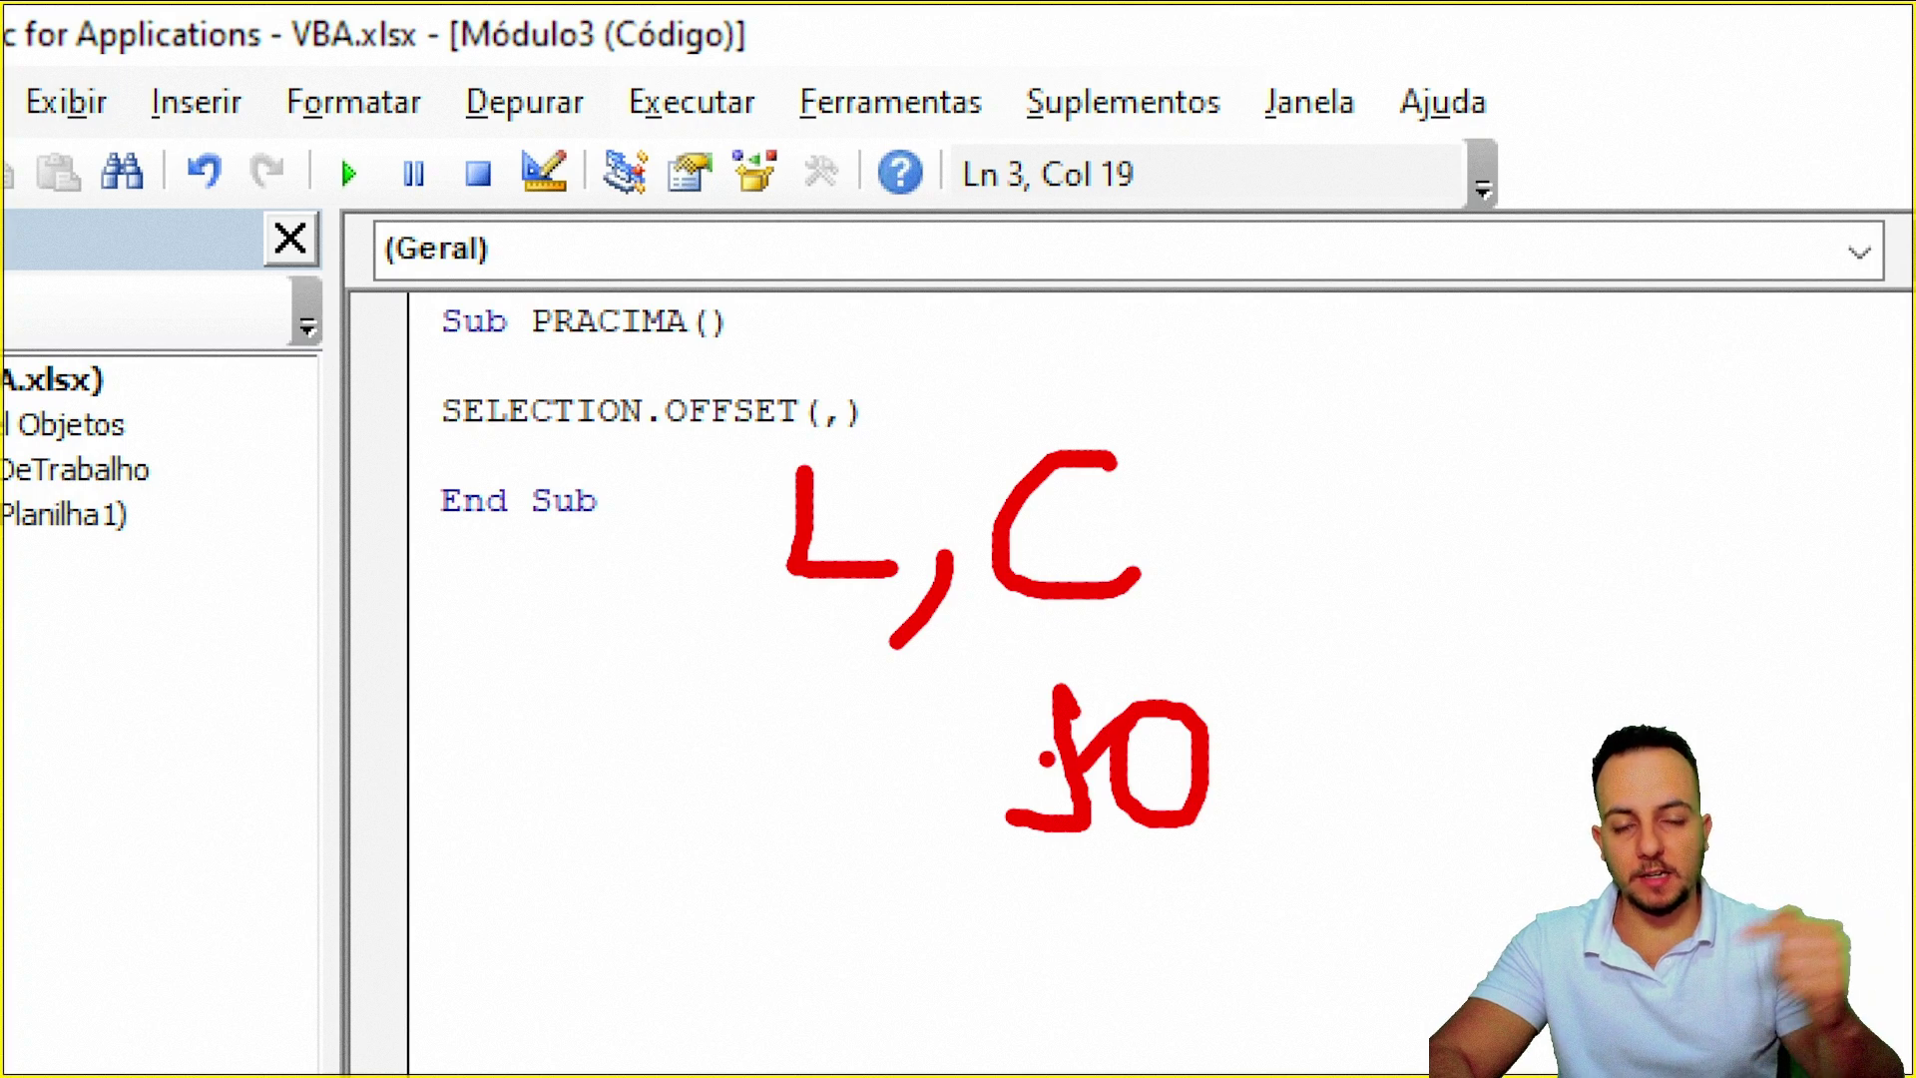
pyautogui.moveTo(916, 751); pyautogui.dragTo(1028, 738)
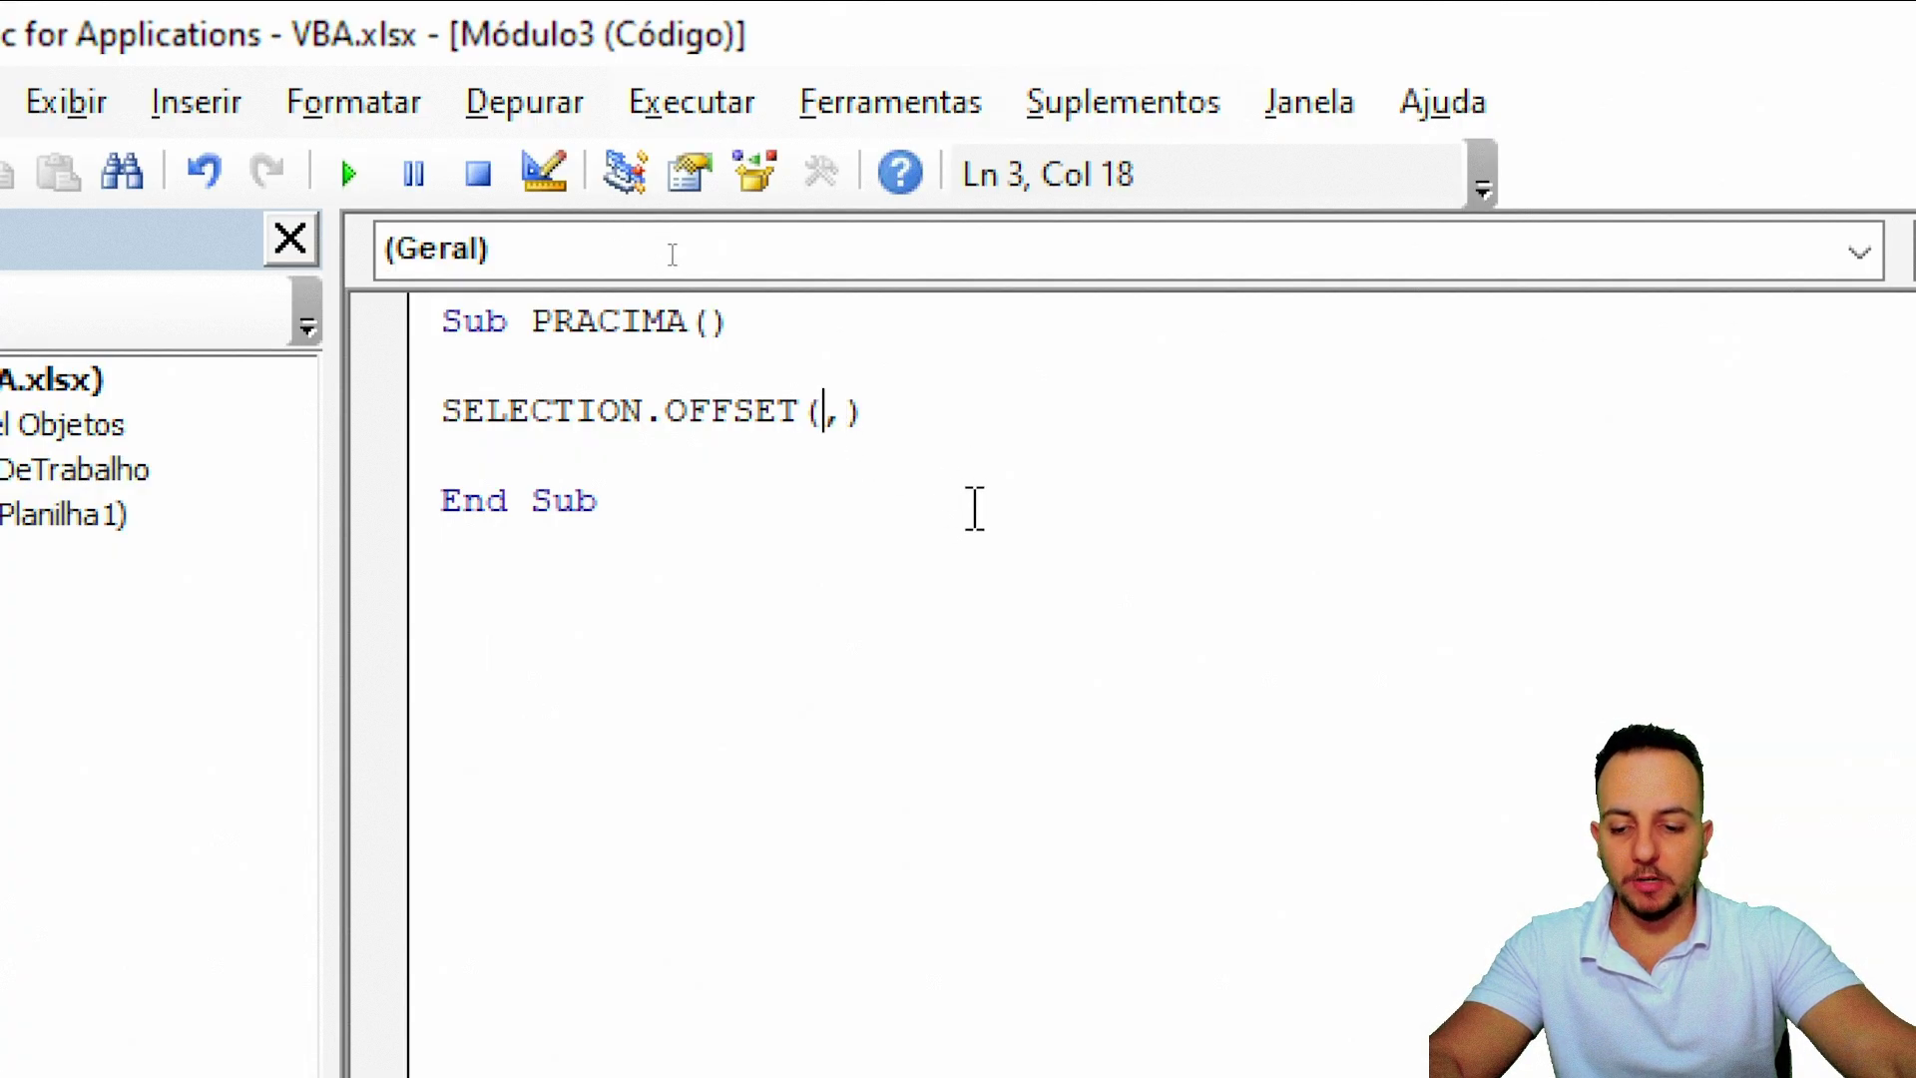
# - Complete PRACIMA's line as Selection.Offset(1, 0).Select
pyautogui.write('1')
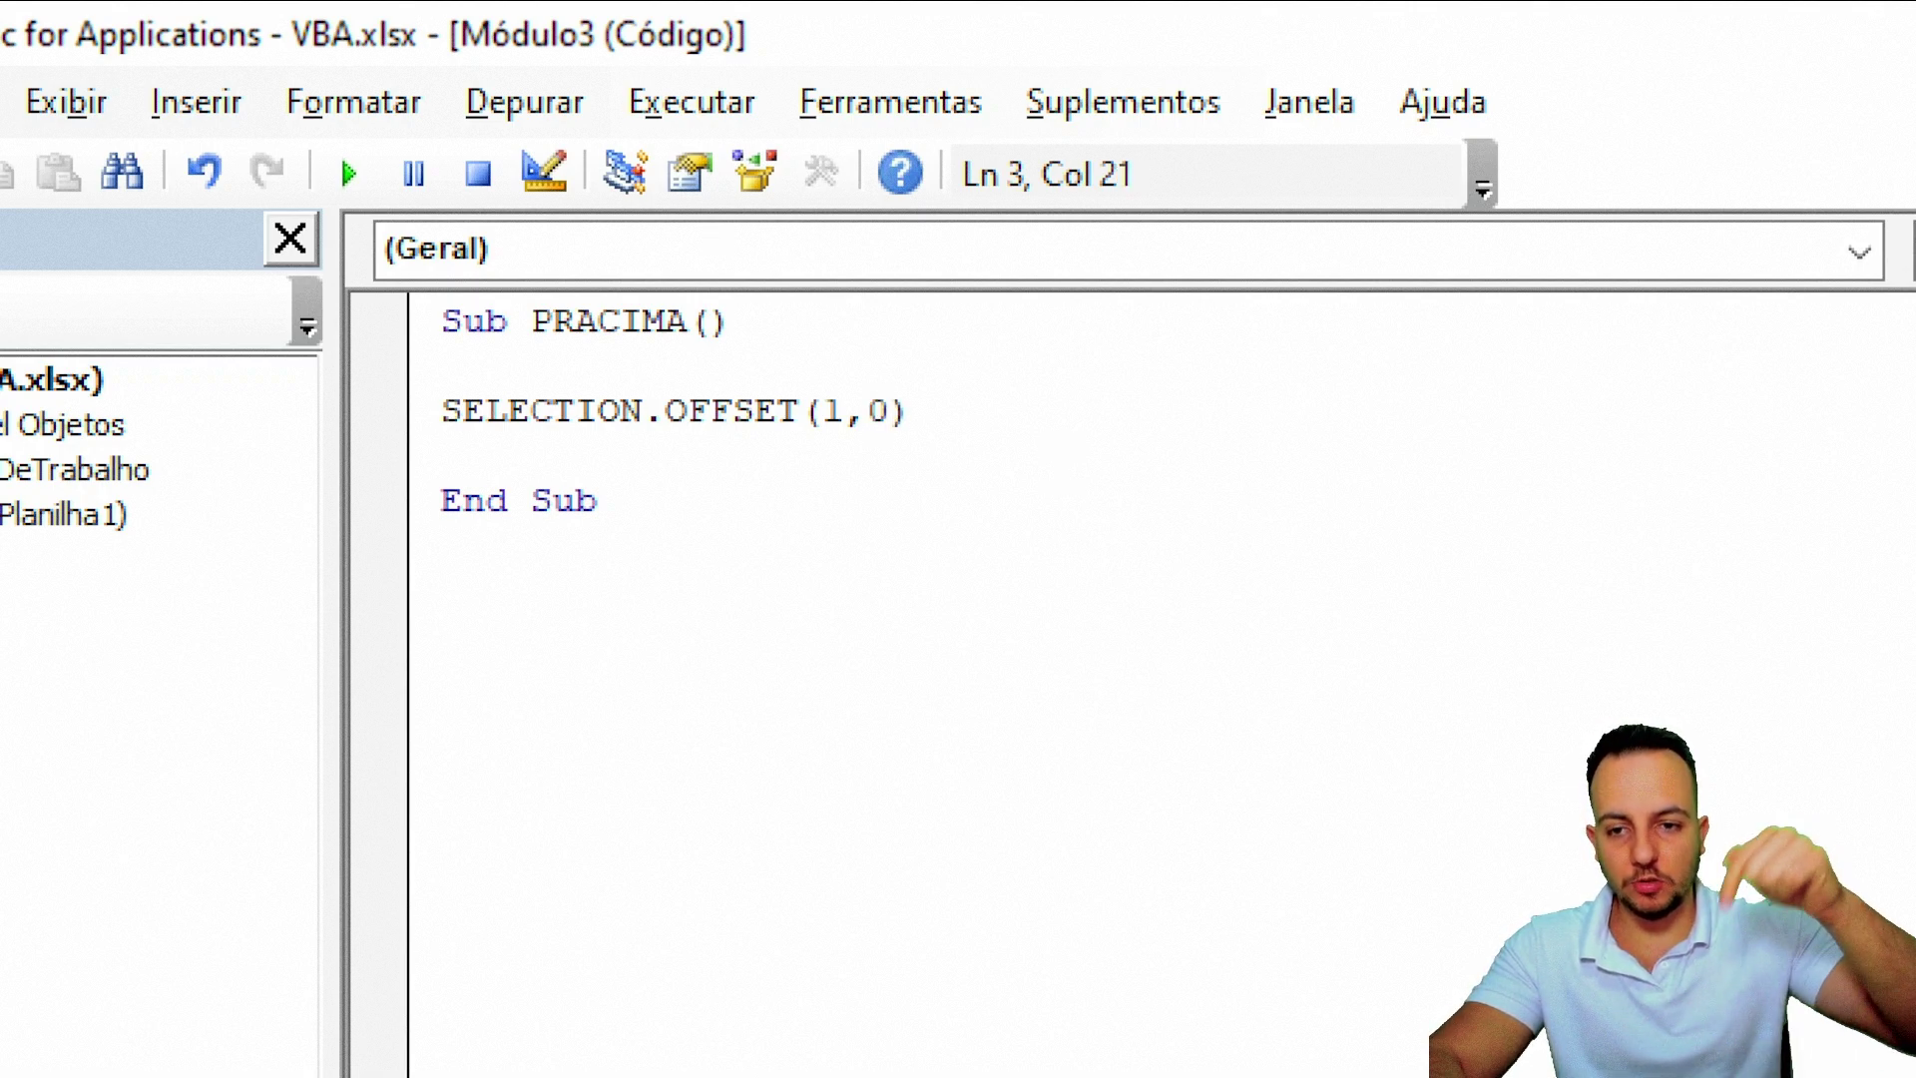
pyautogui.press('End')
pyautogui.write('.OFF')
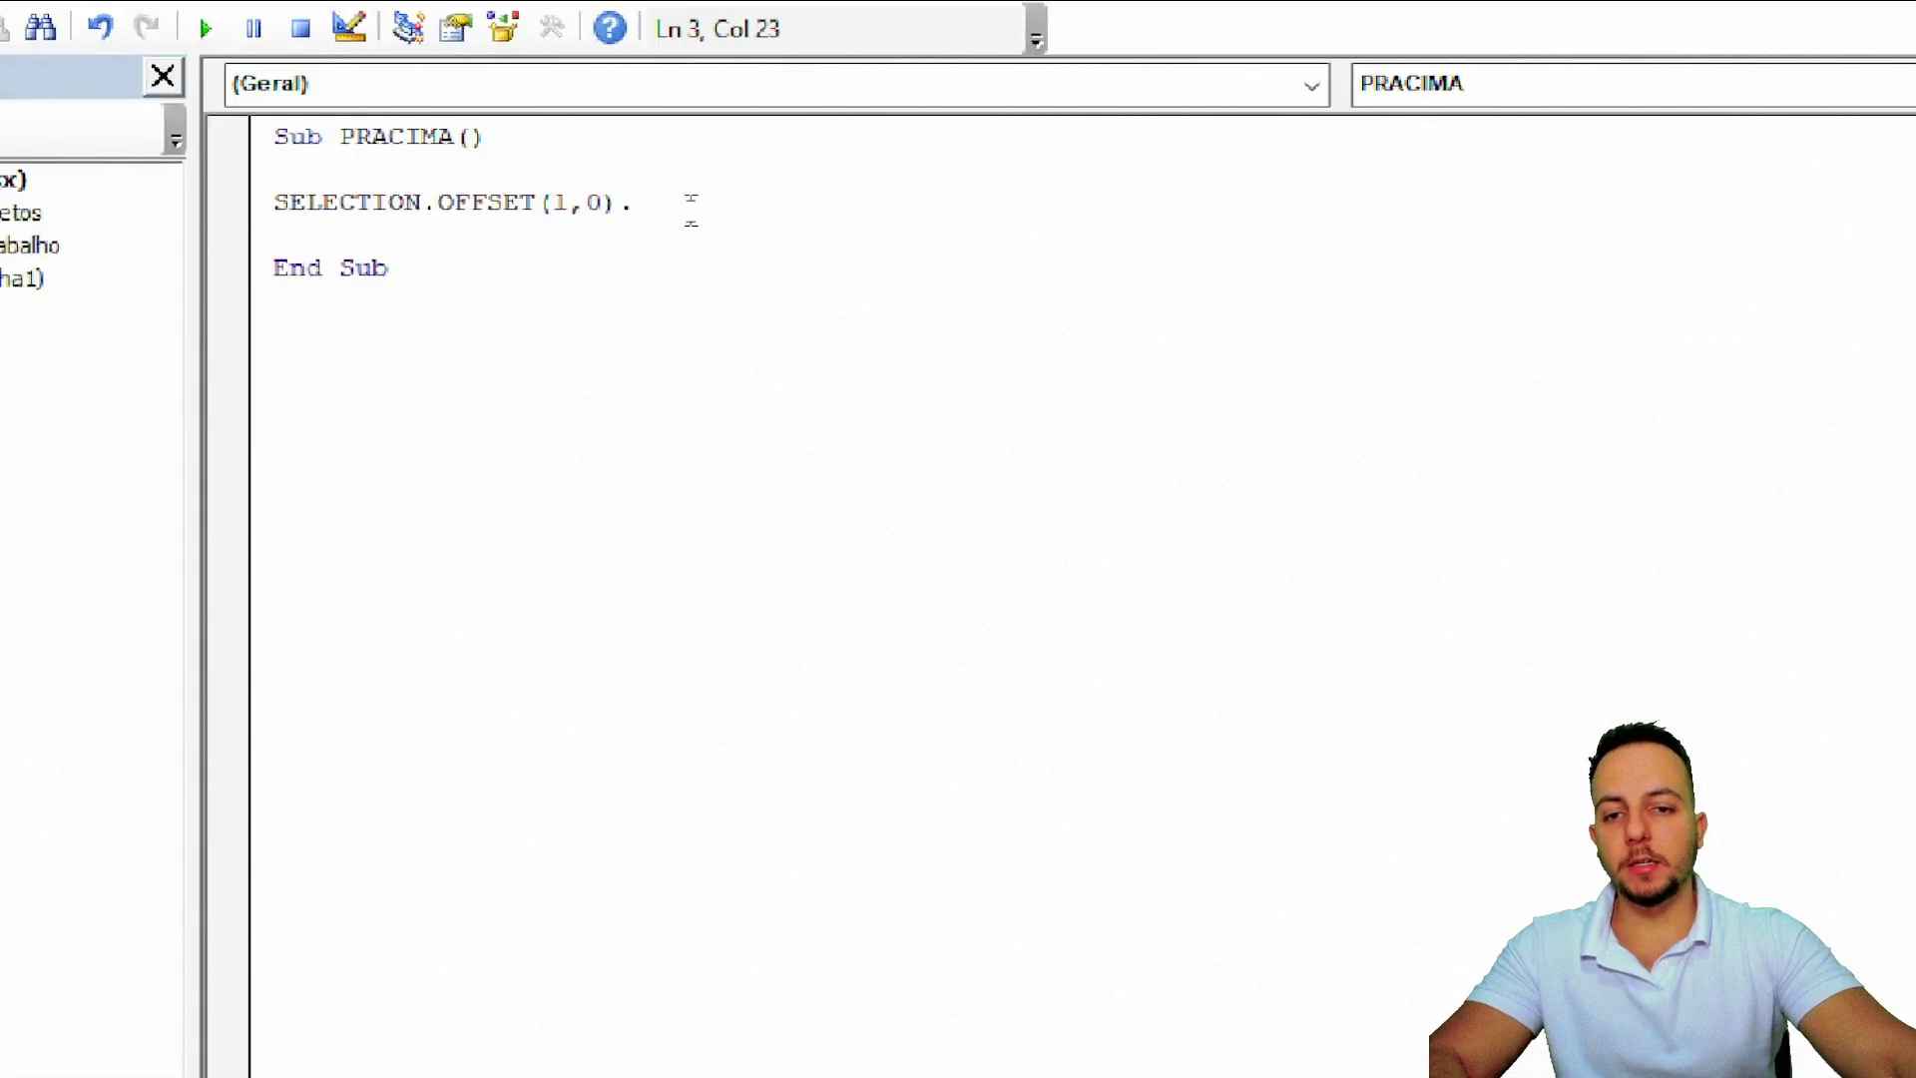
pyautogui.write('SELECT')
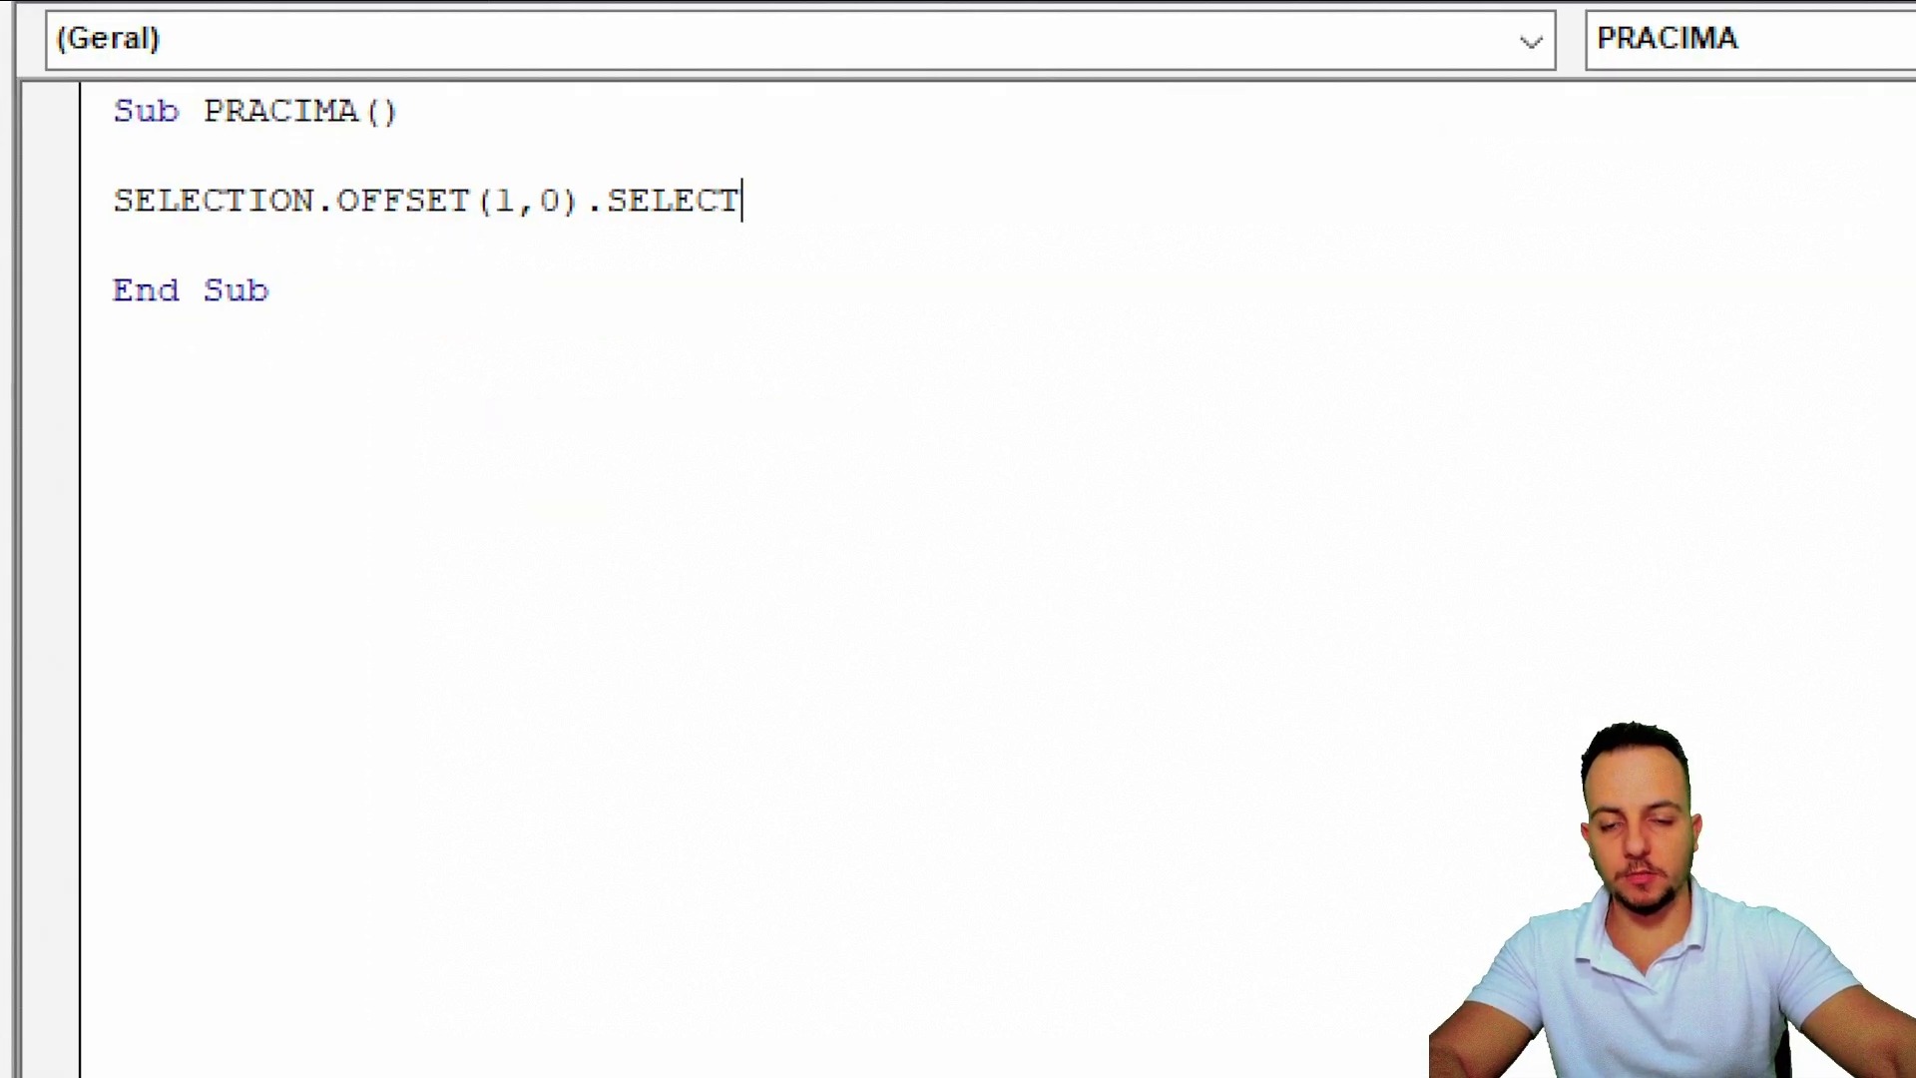
pyautogui.press('Down')
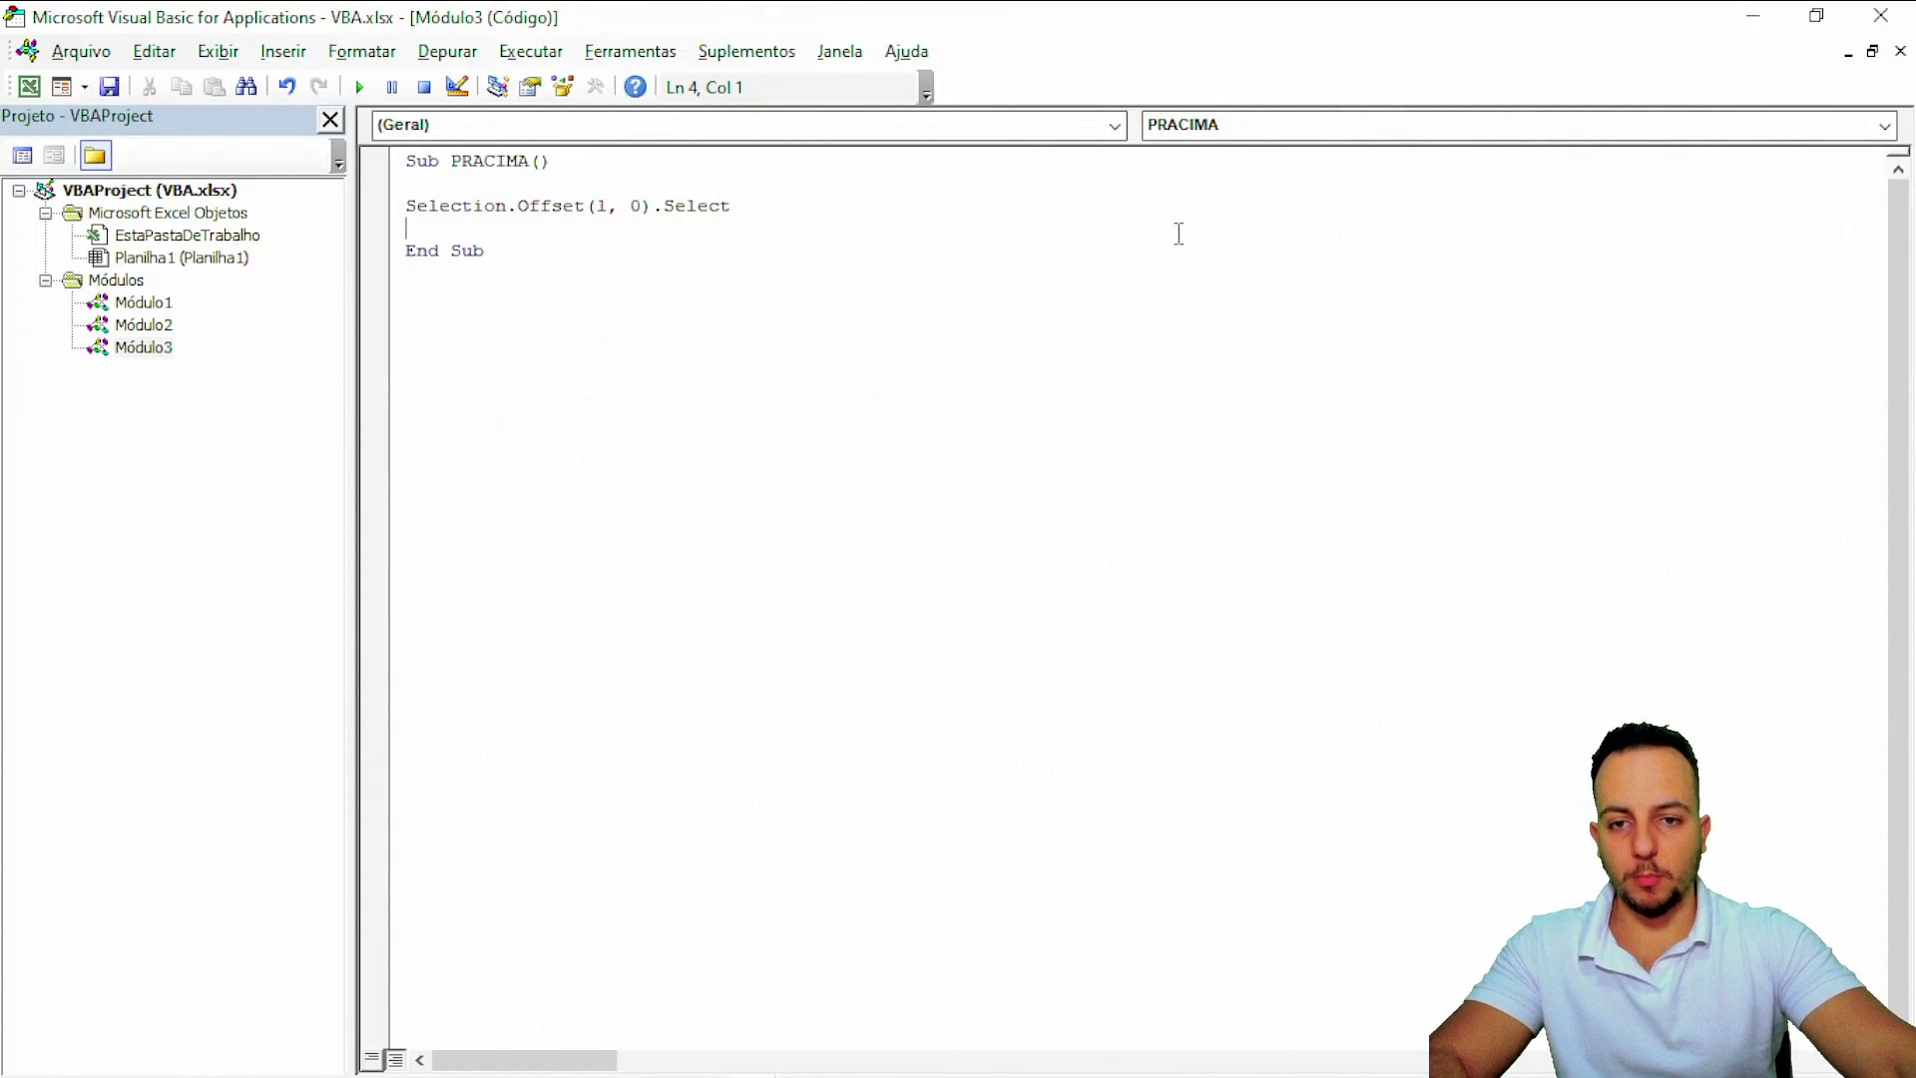
pyautogui.click(1749, 30)
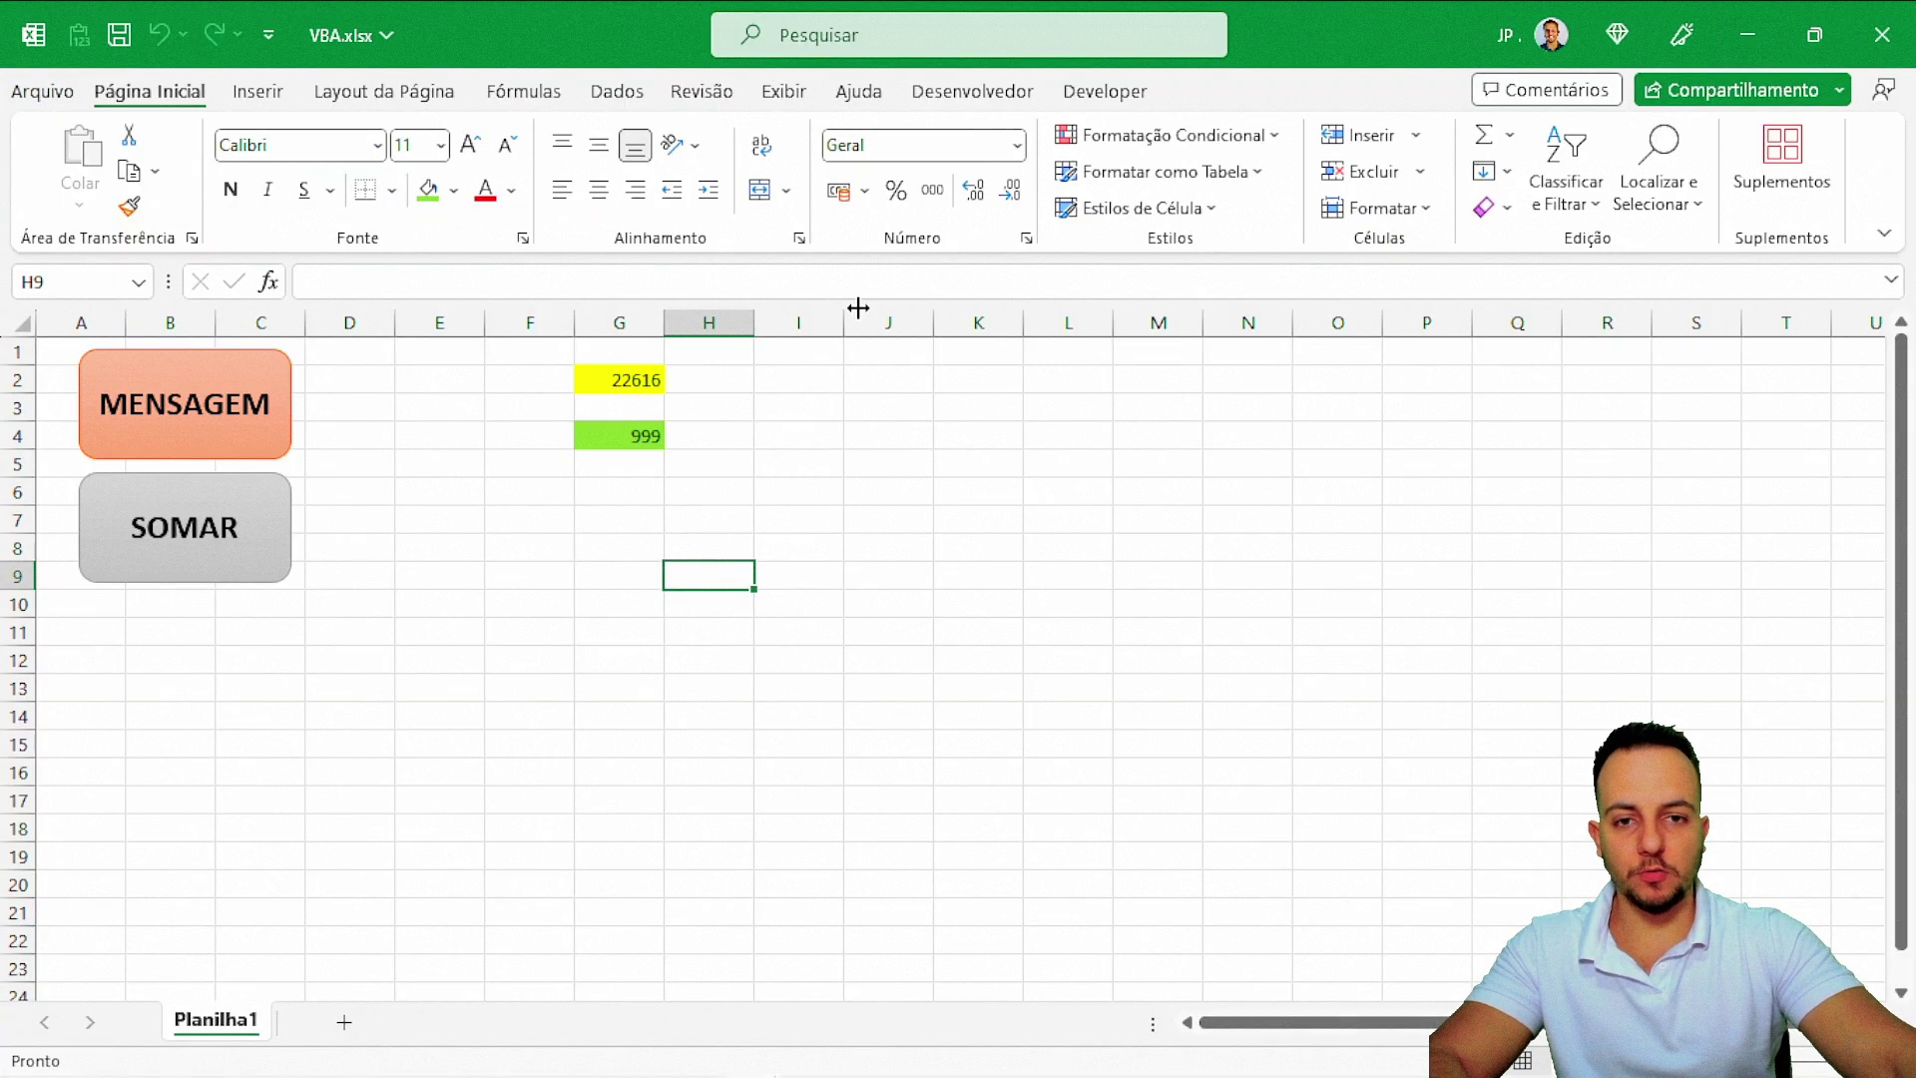
# - Run PRACIMA from Desenvolvedor > Macros, moving the selection from H9 to H10, then begin copying the SOMAR button
pyautogui.click(951, 93)
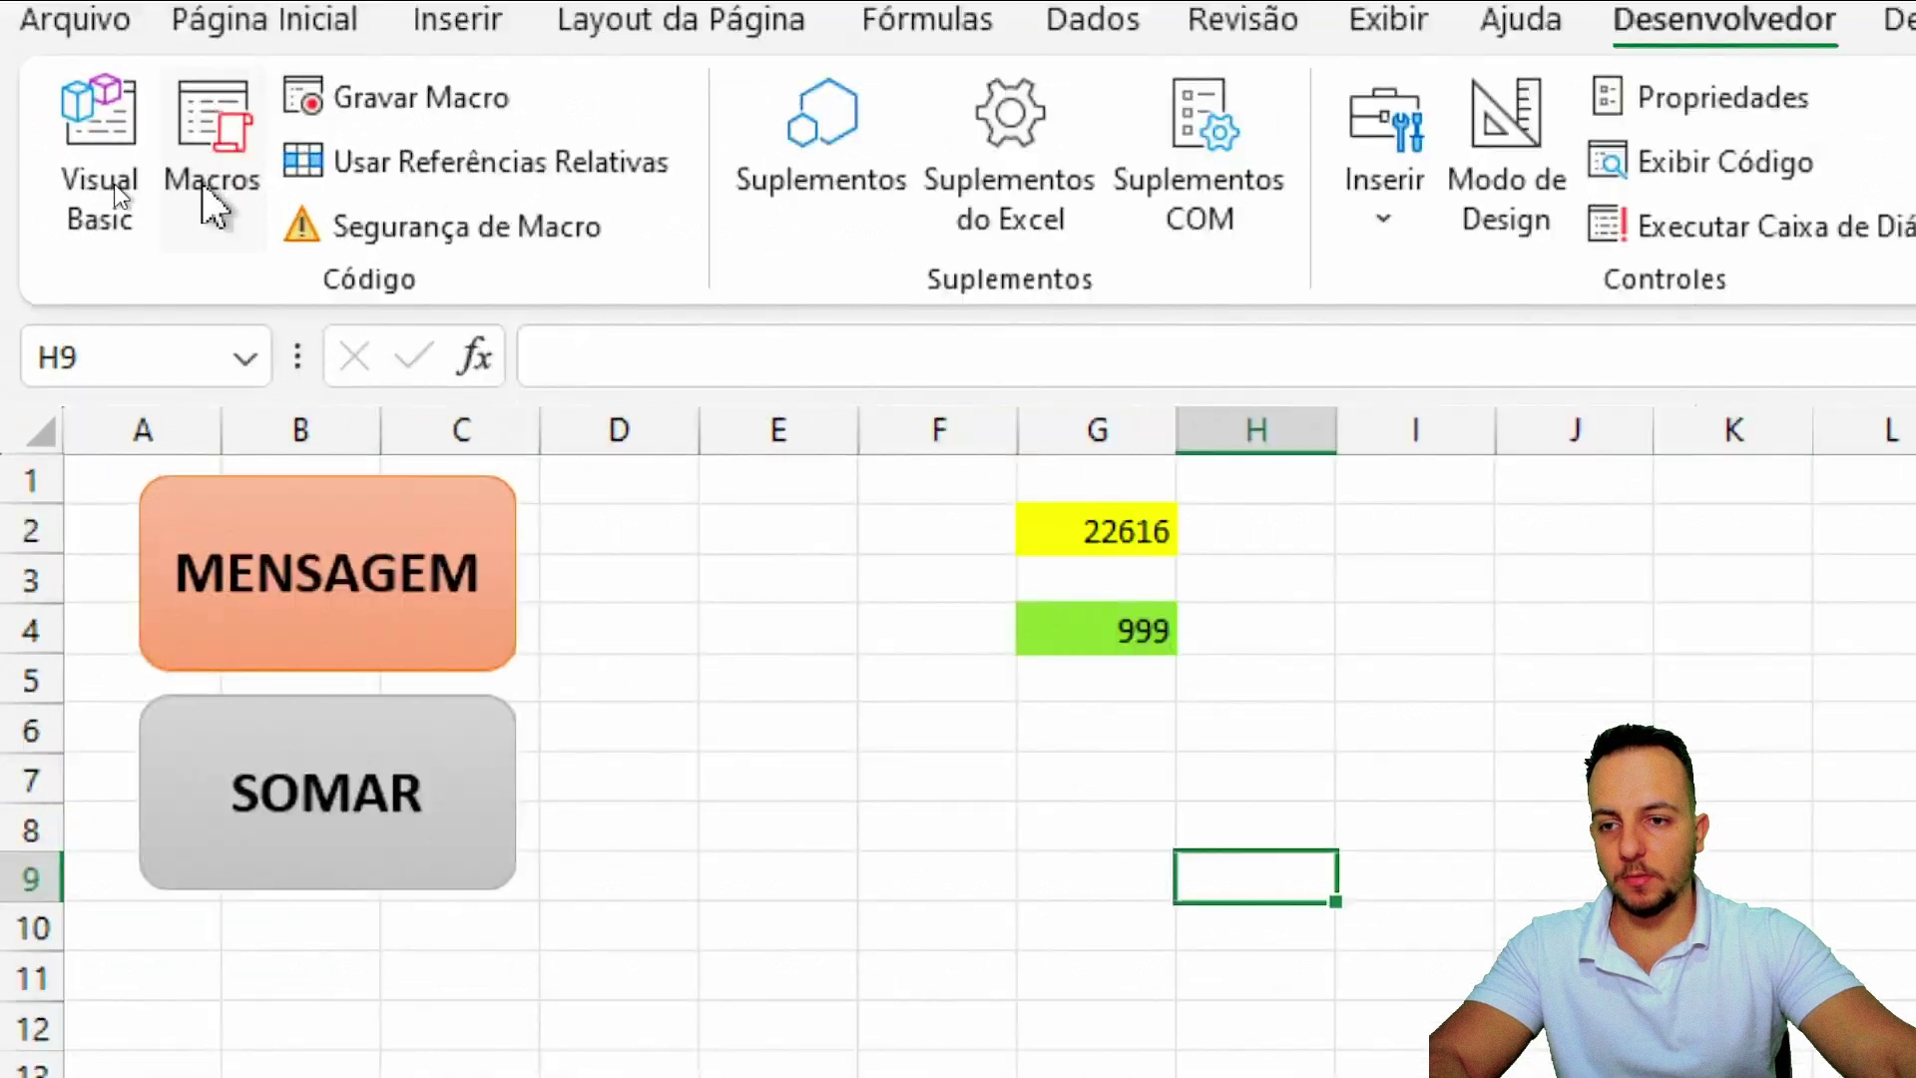
pyautogui.click(116, 186)
pyautogui.moveTo(1684, 414); pyautogui.dragTo(639, 258)
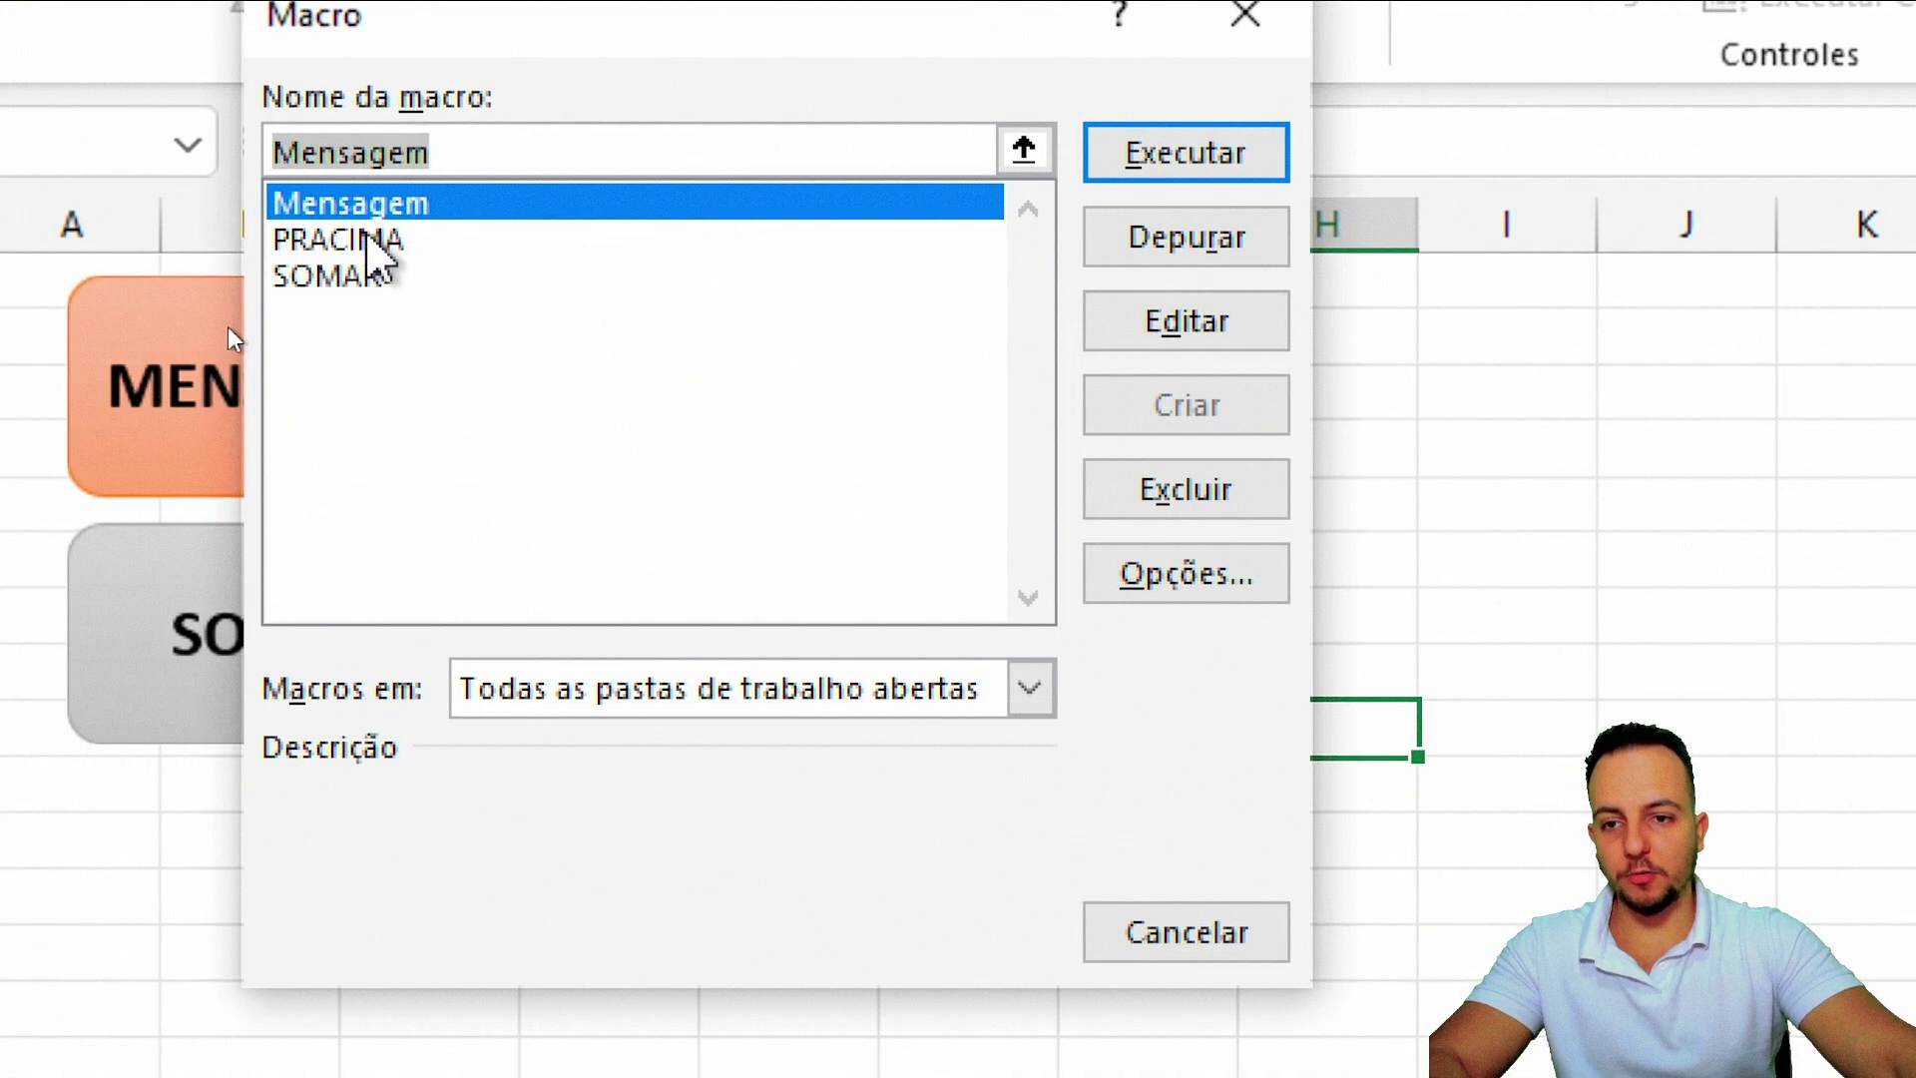
pyautogui.click(367, 239)
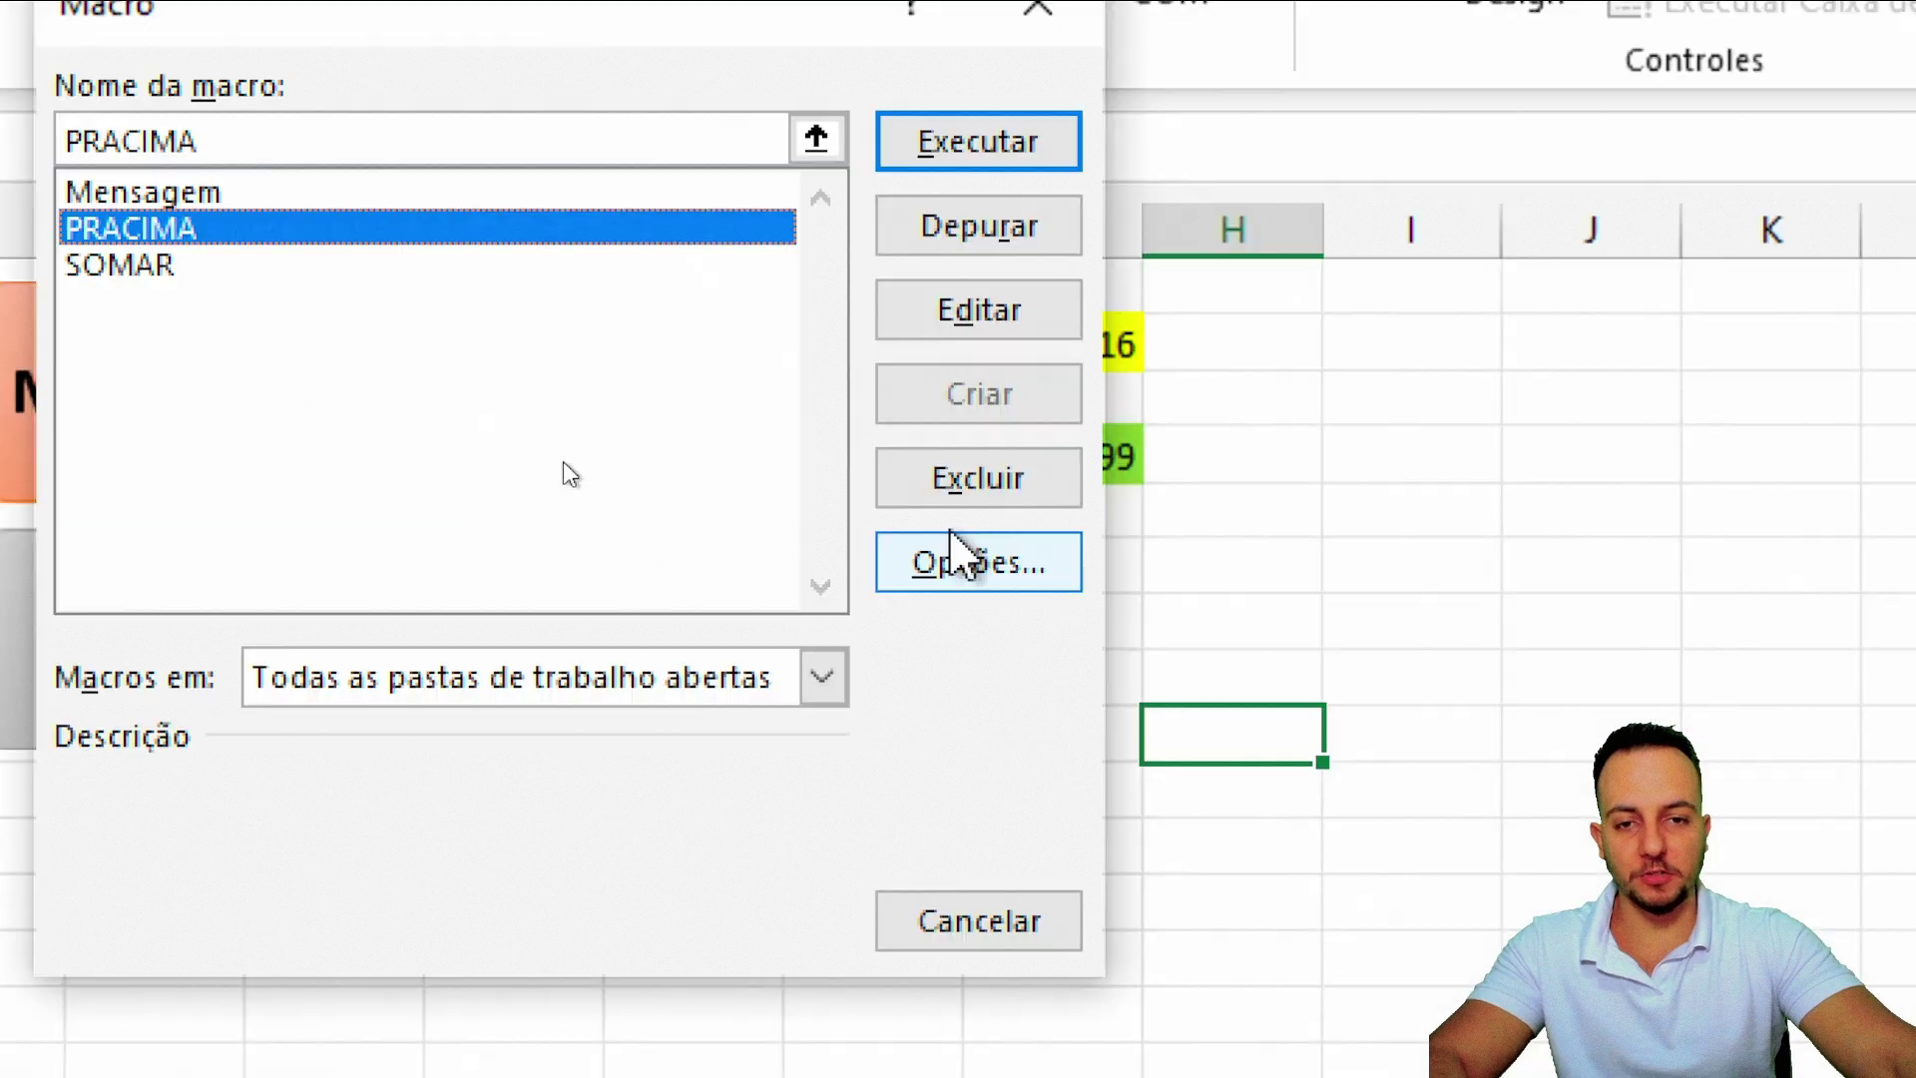
pyautogui.click(1036, 178)
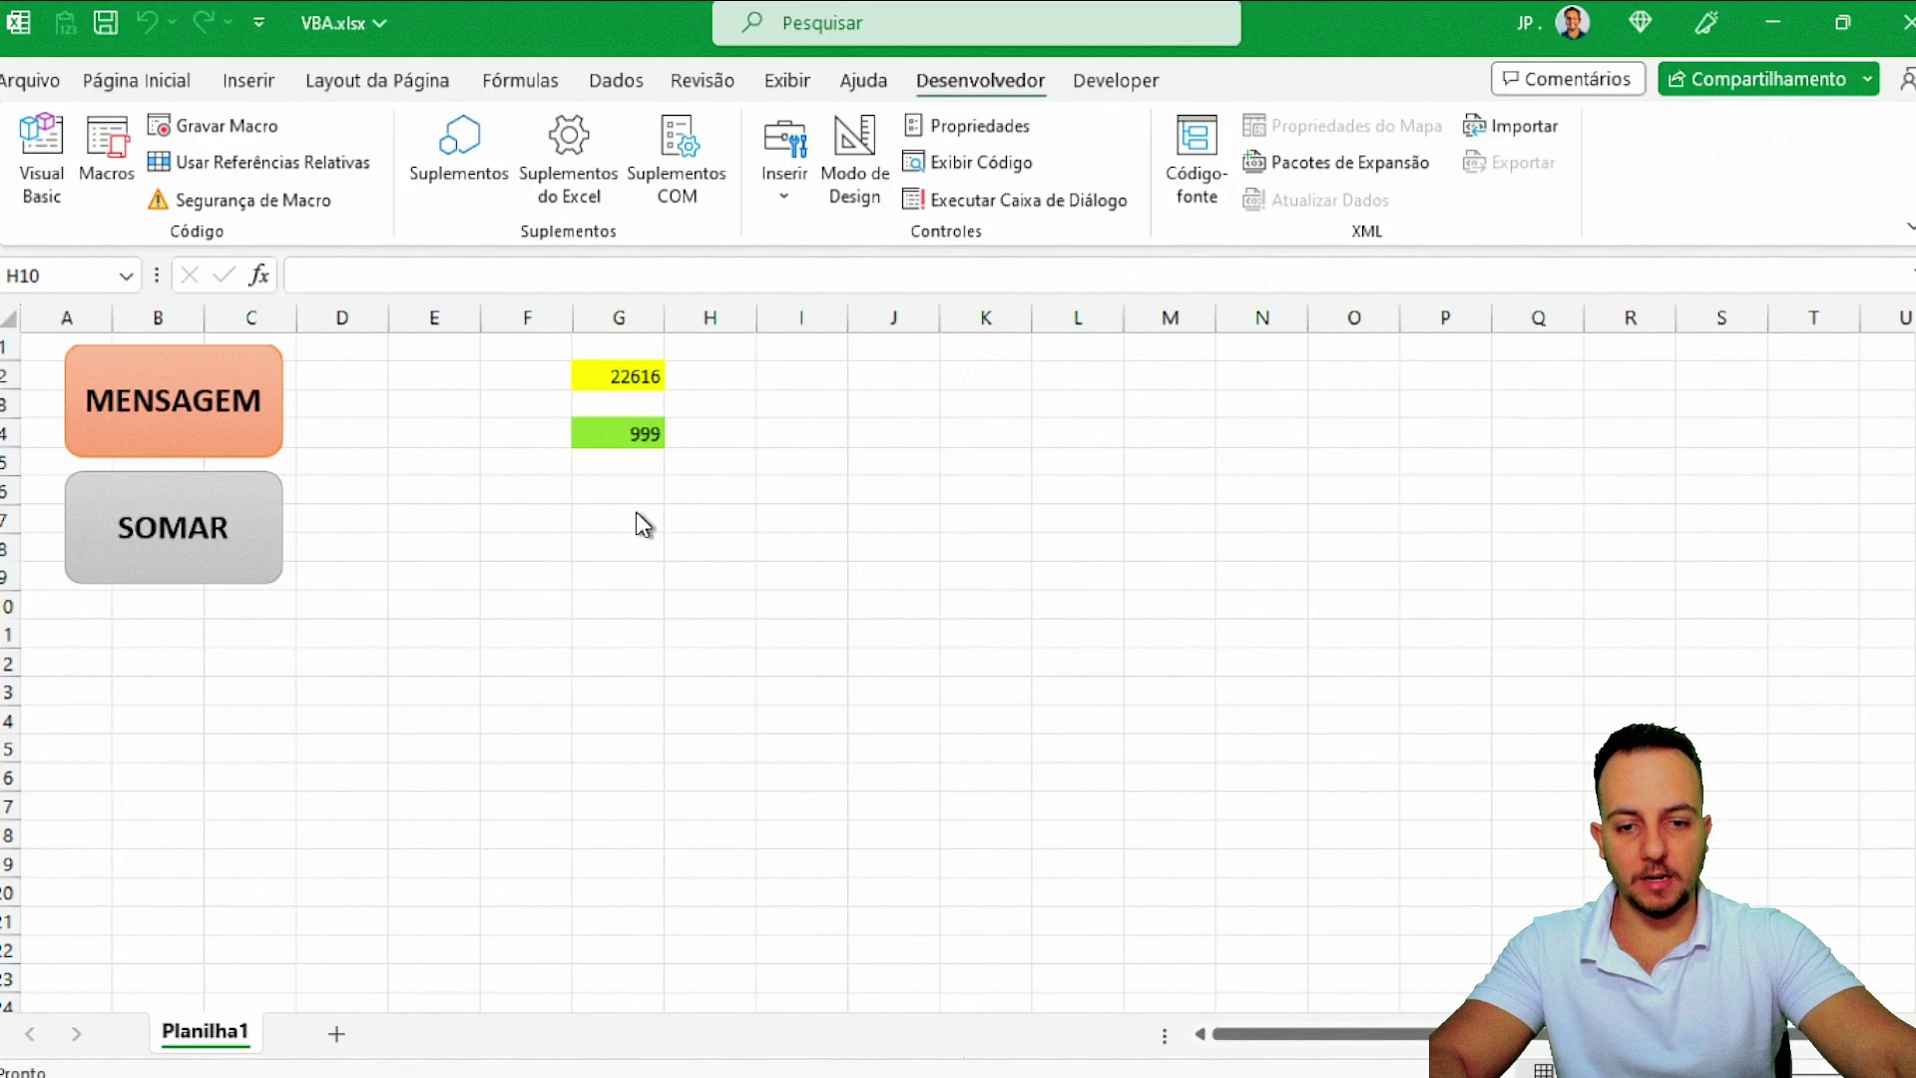
pyautogui.click(705, 599)
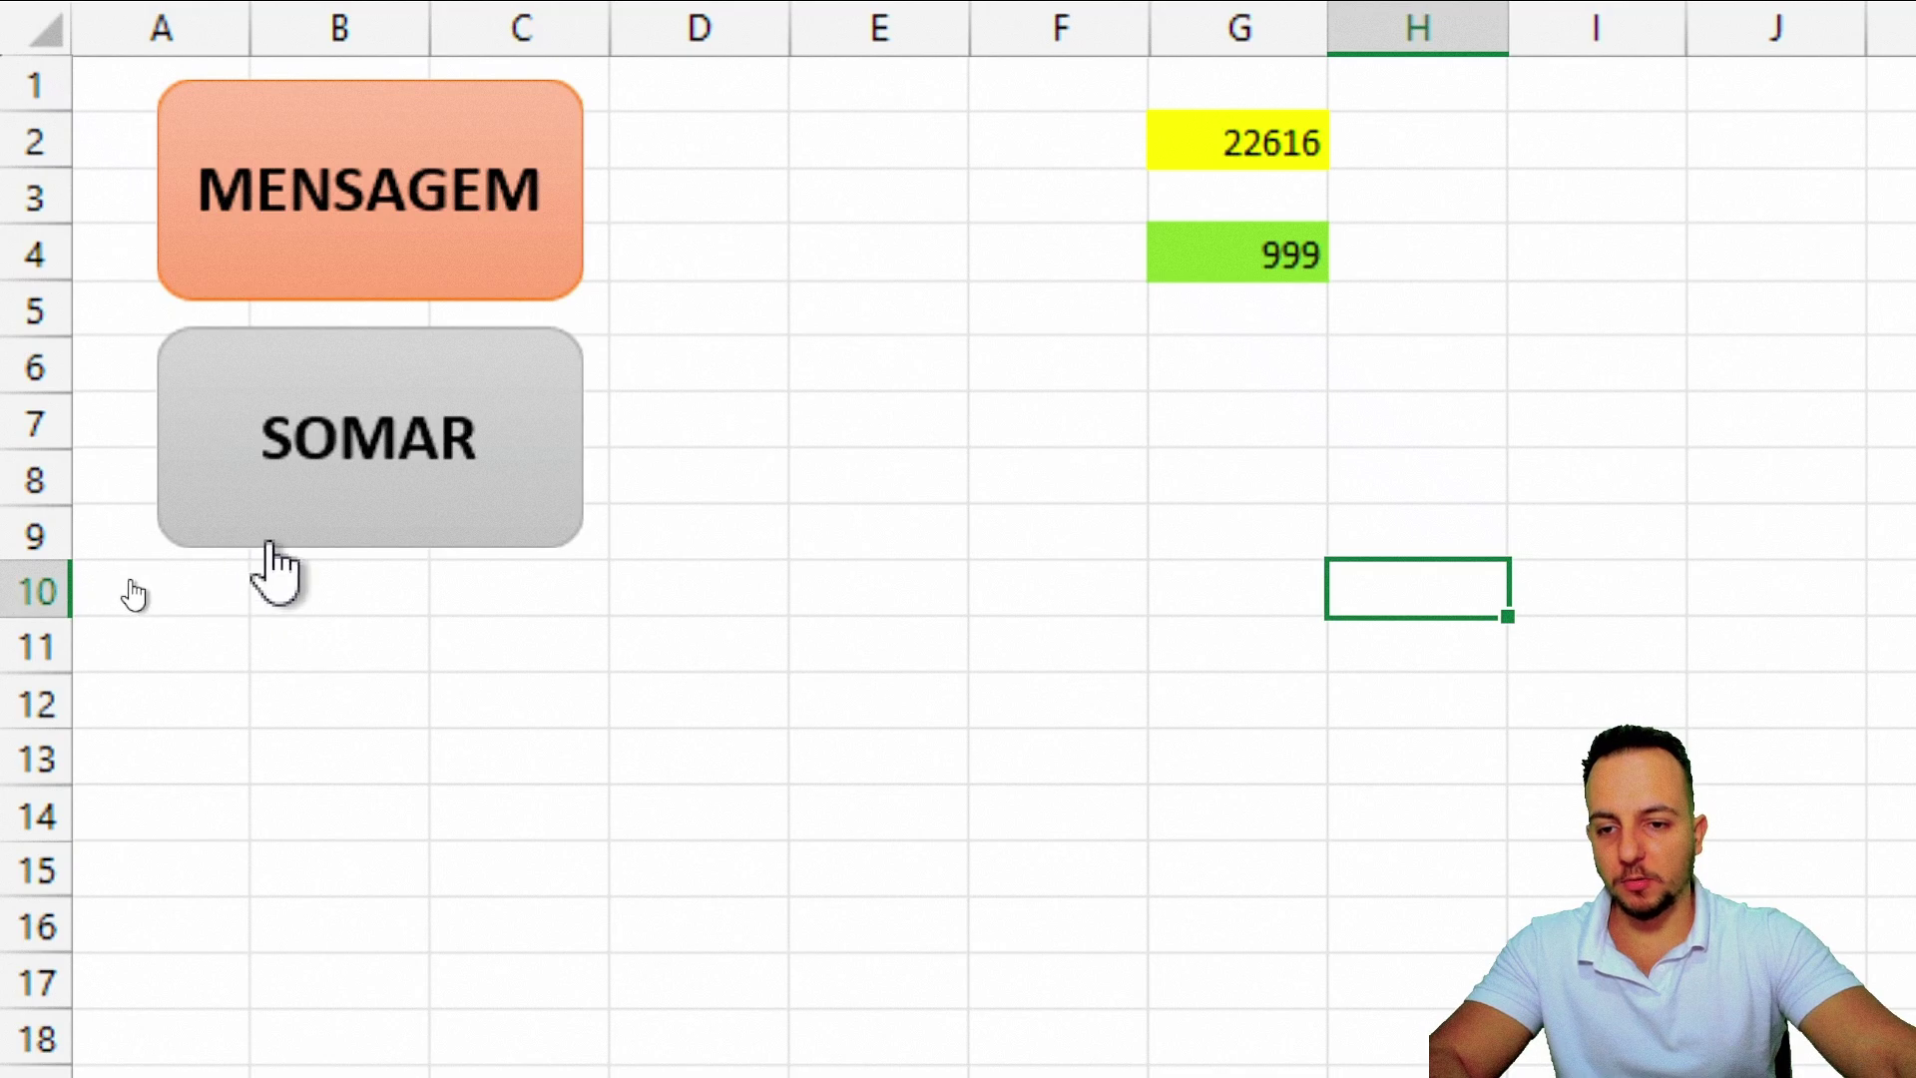
pyautogui.moveTo(269, 544)
pyautogui.mouseDown()
pyautogui.moveTo(428, 555)
pyautogui.moveTo(431, 655)
pyautogui.mouseUp()
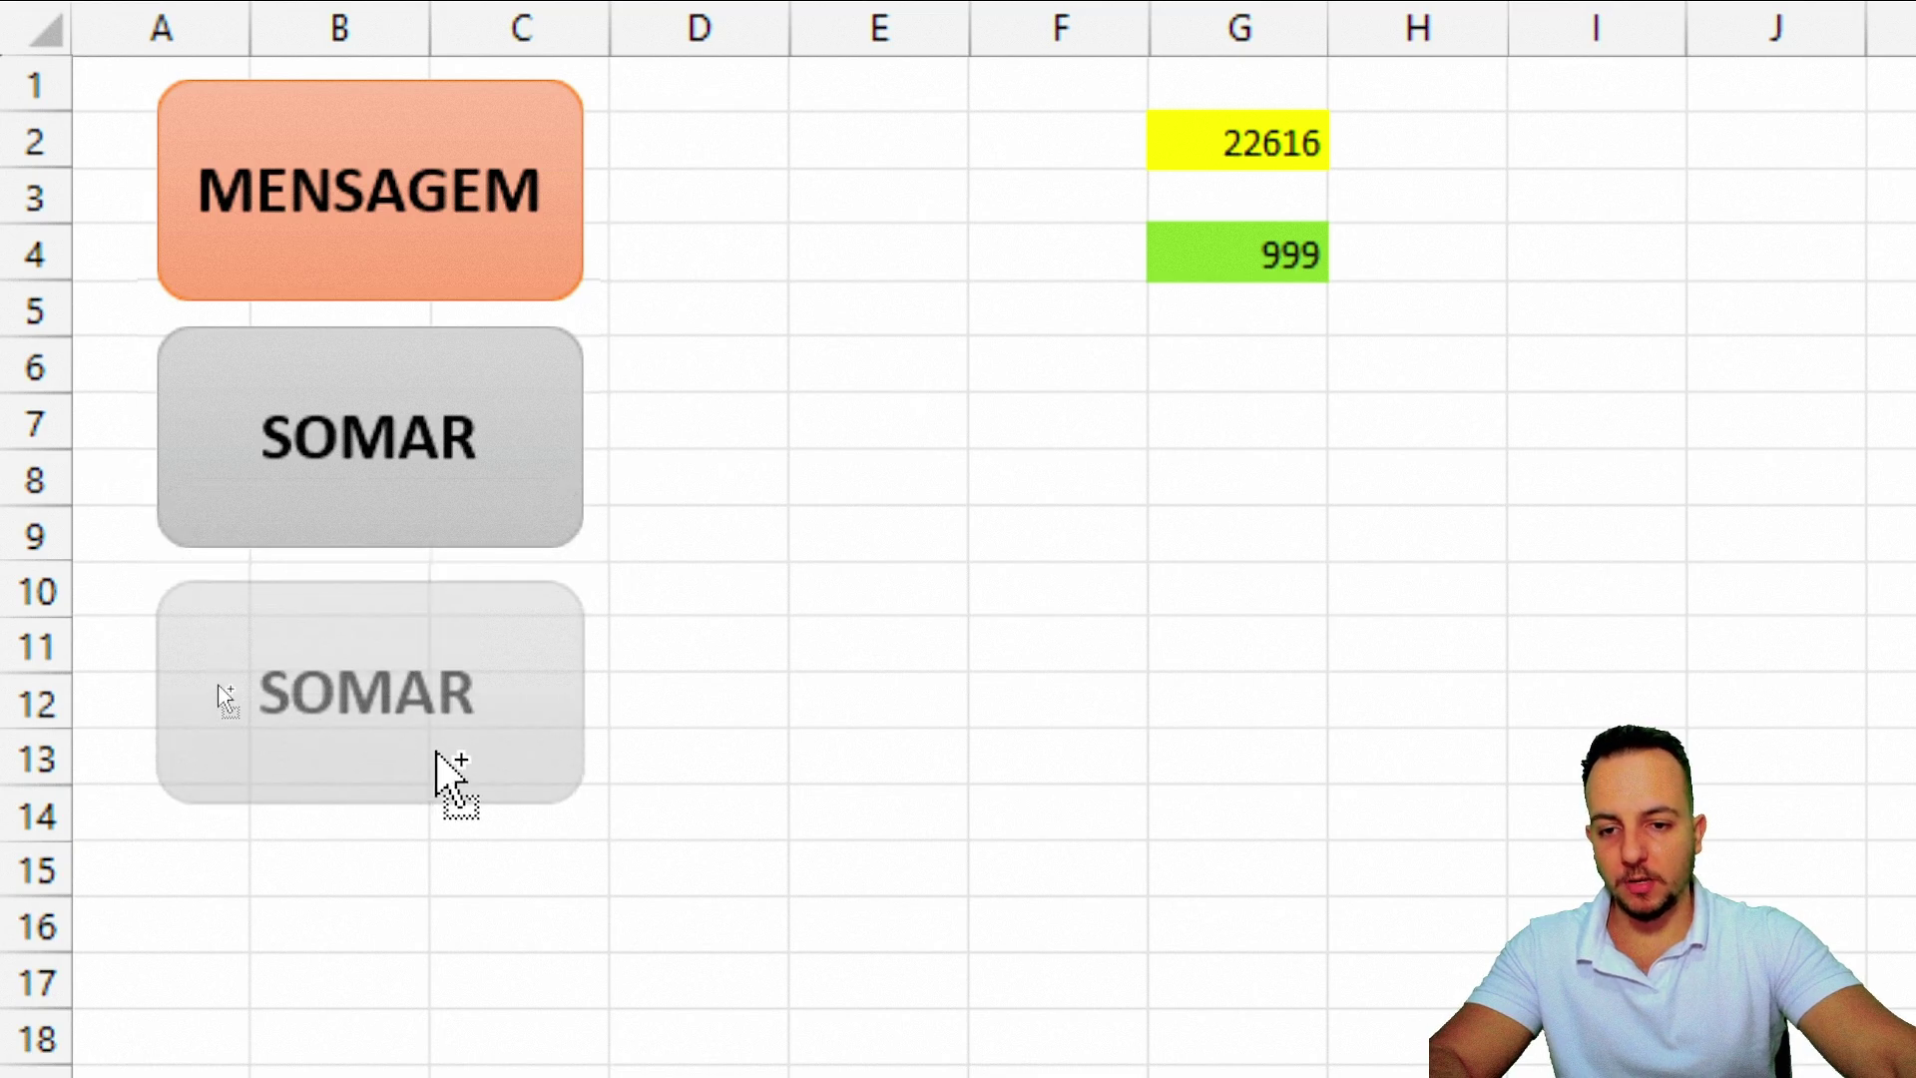
# - Copy the SOMAR button to columns F–H and relabel the copy BAIXO
pyautogui.moveTo(431, 656); pyautogui.dragTo(440, 780)
pyautogui.moveTo(500, 638); pyautogui.dragTo(1351, 692)
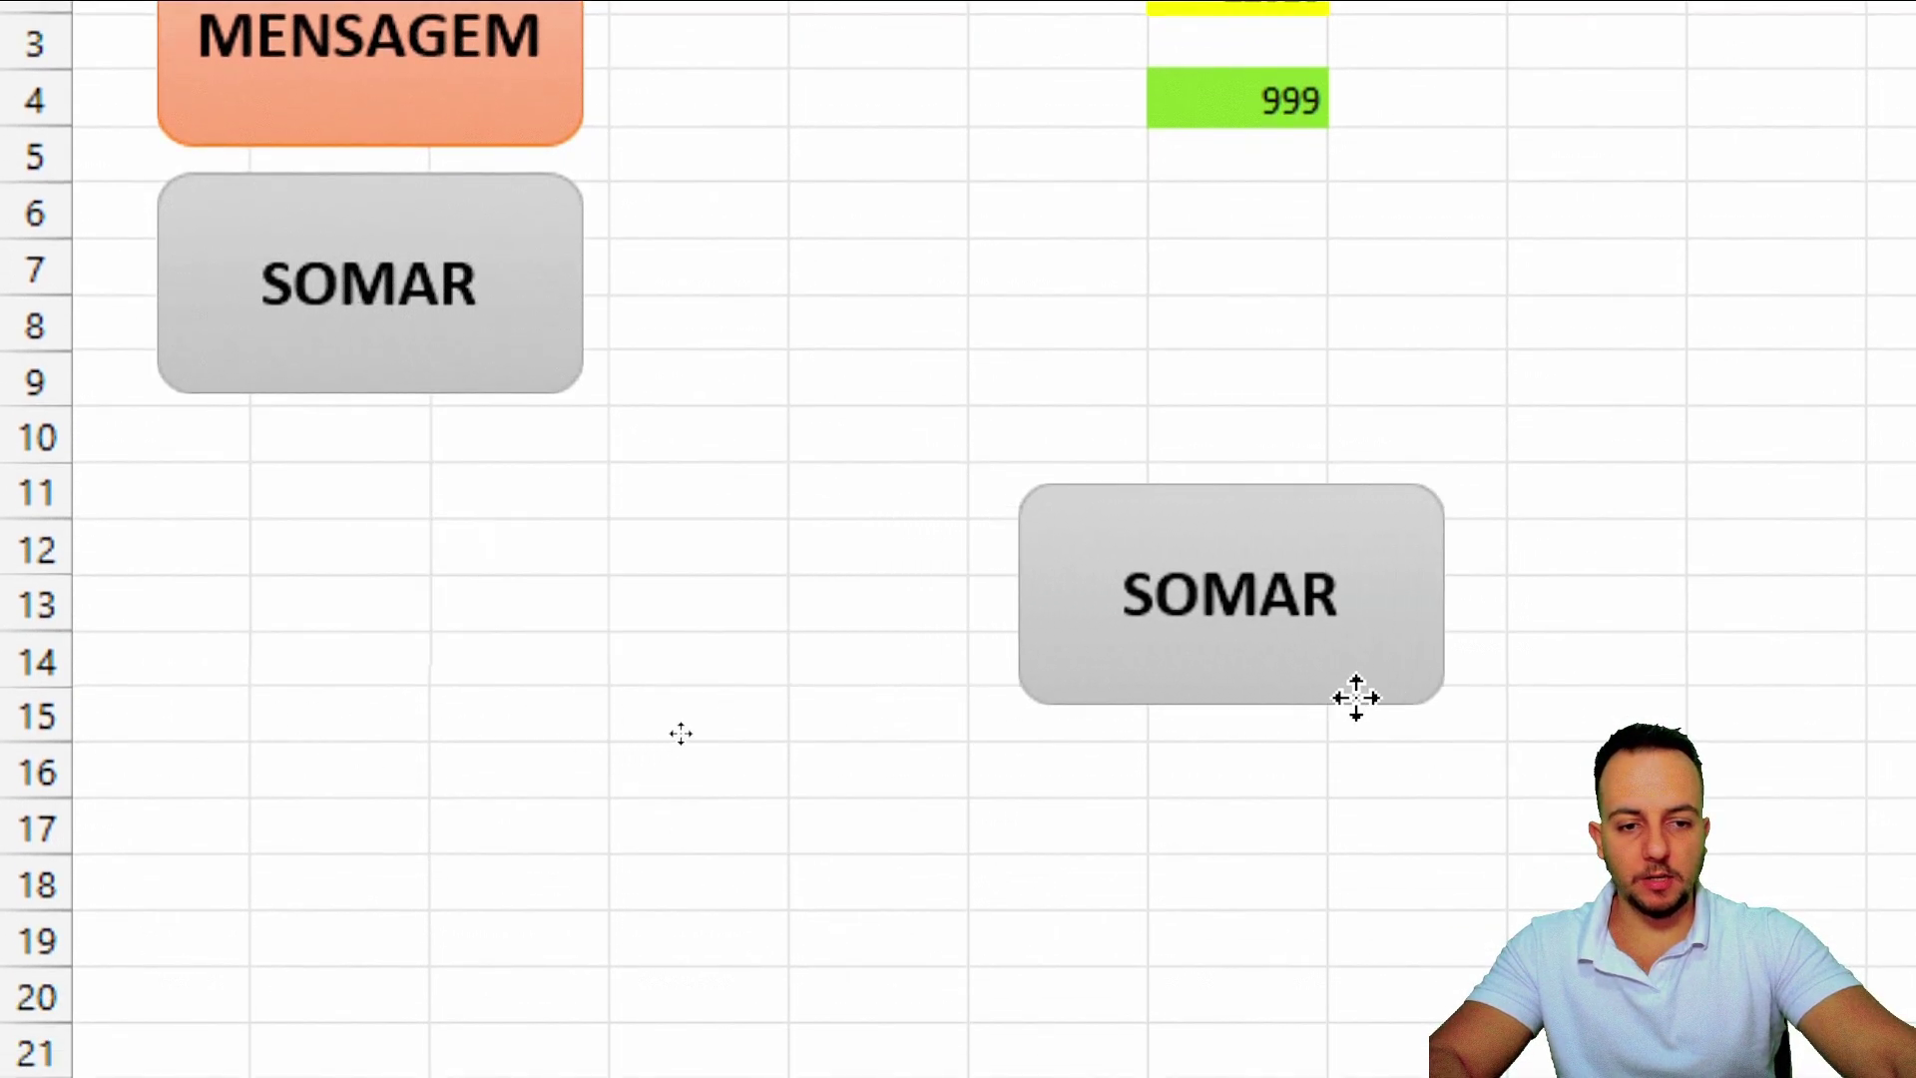
pyautogui.doubleClick(901, 604)
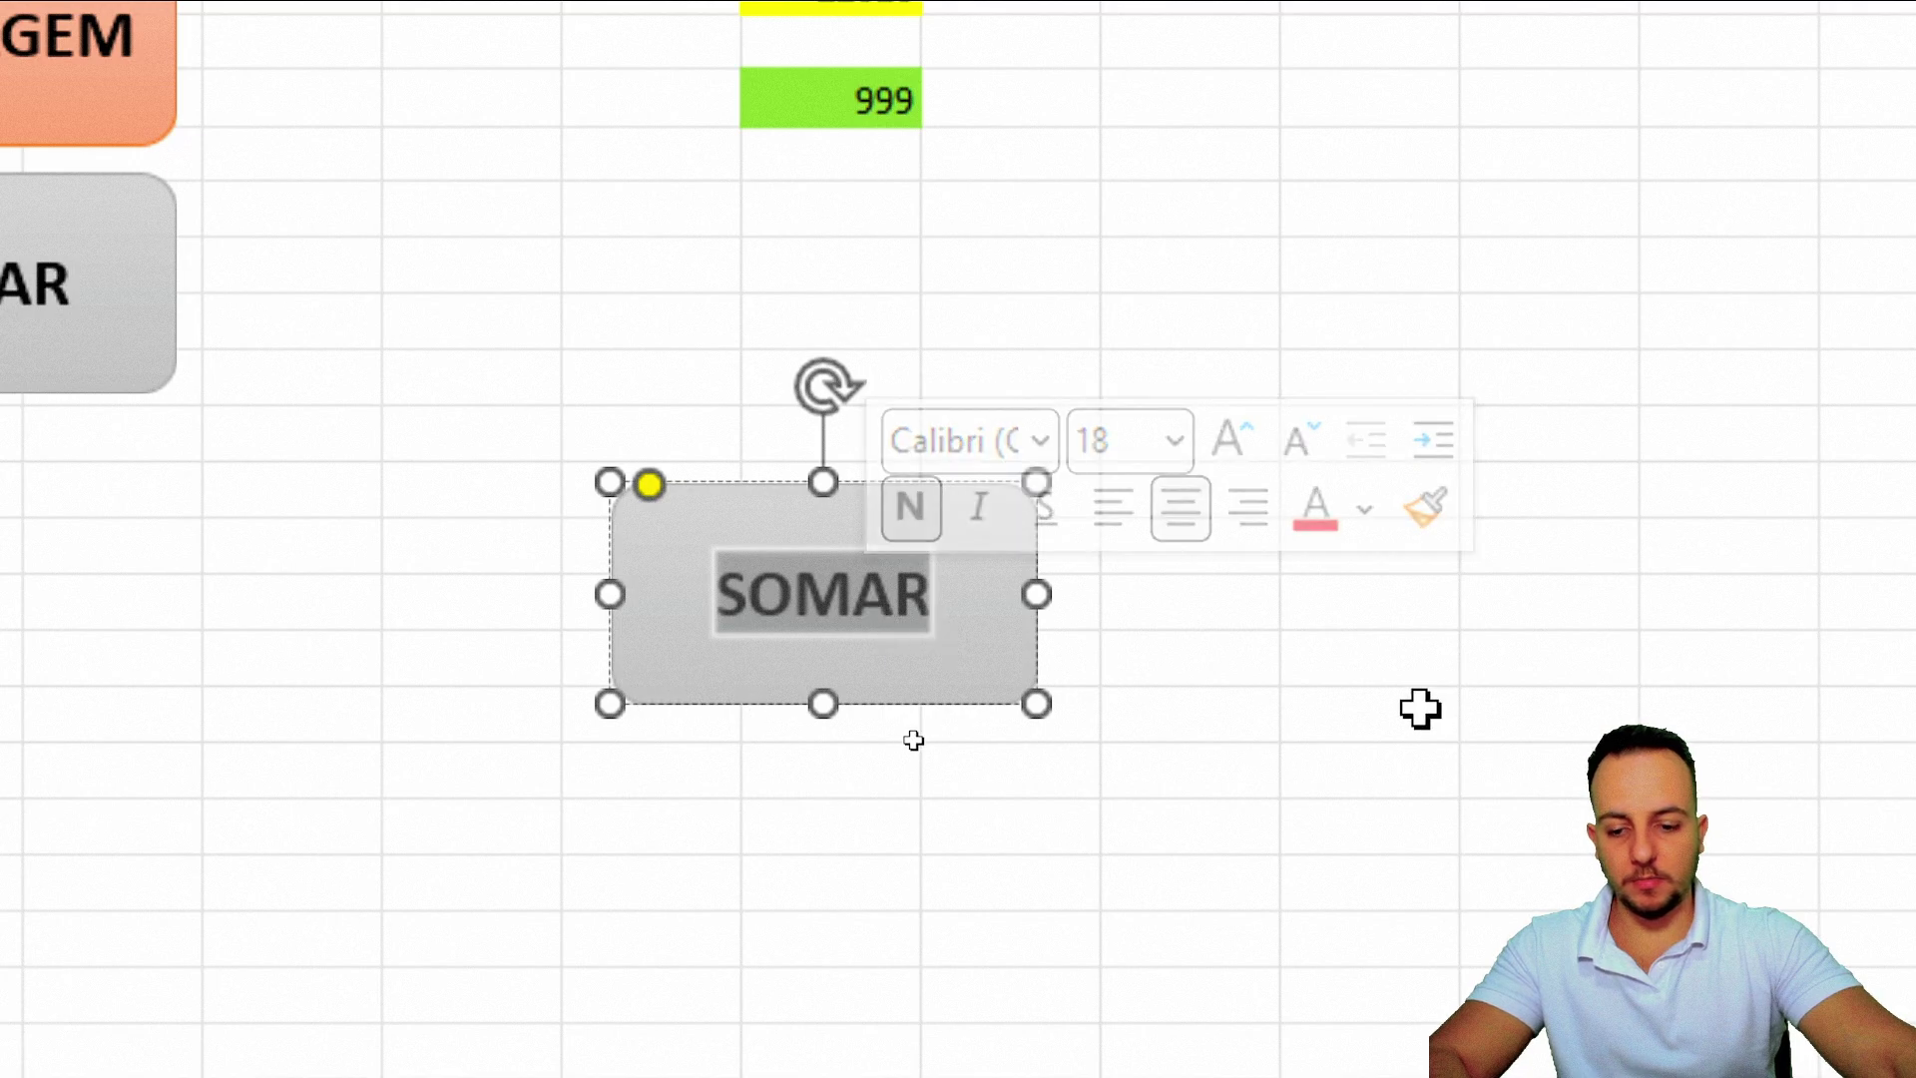
pyautogui.write('BAIXO')
pyautogui.click(1521, 667)
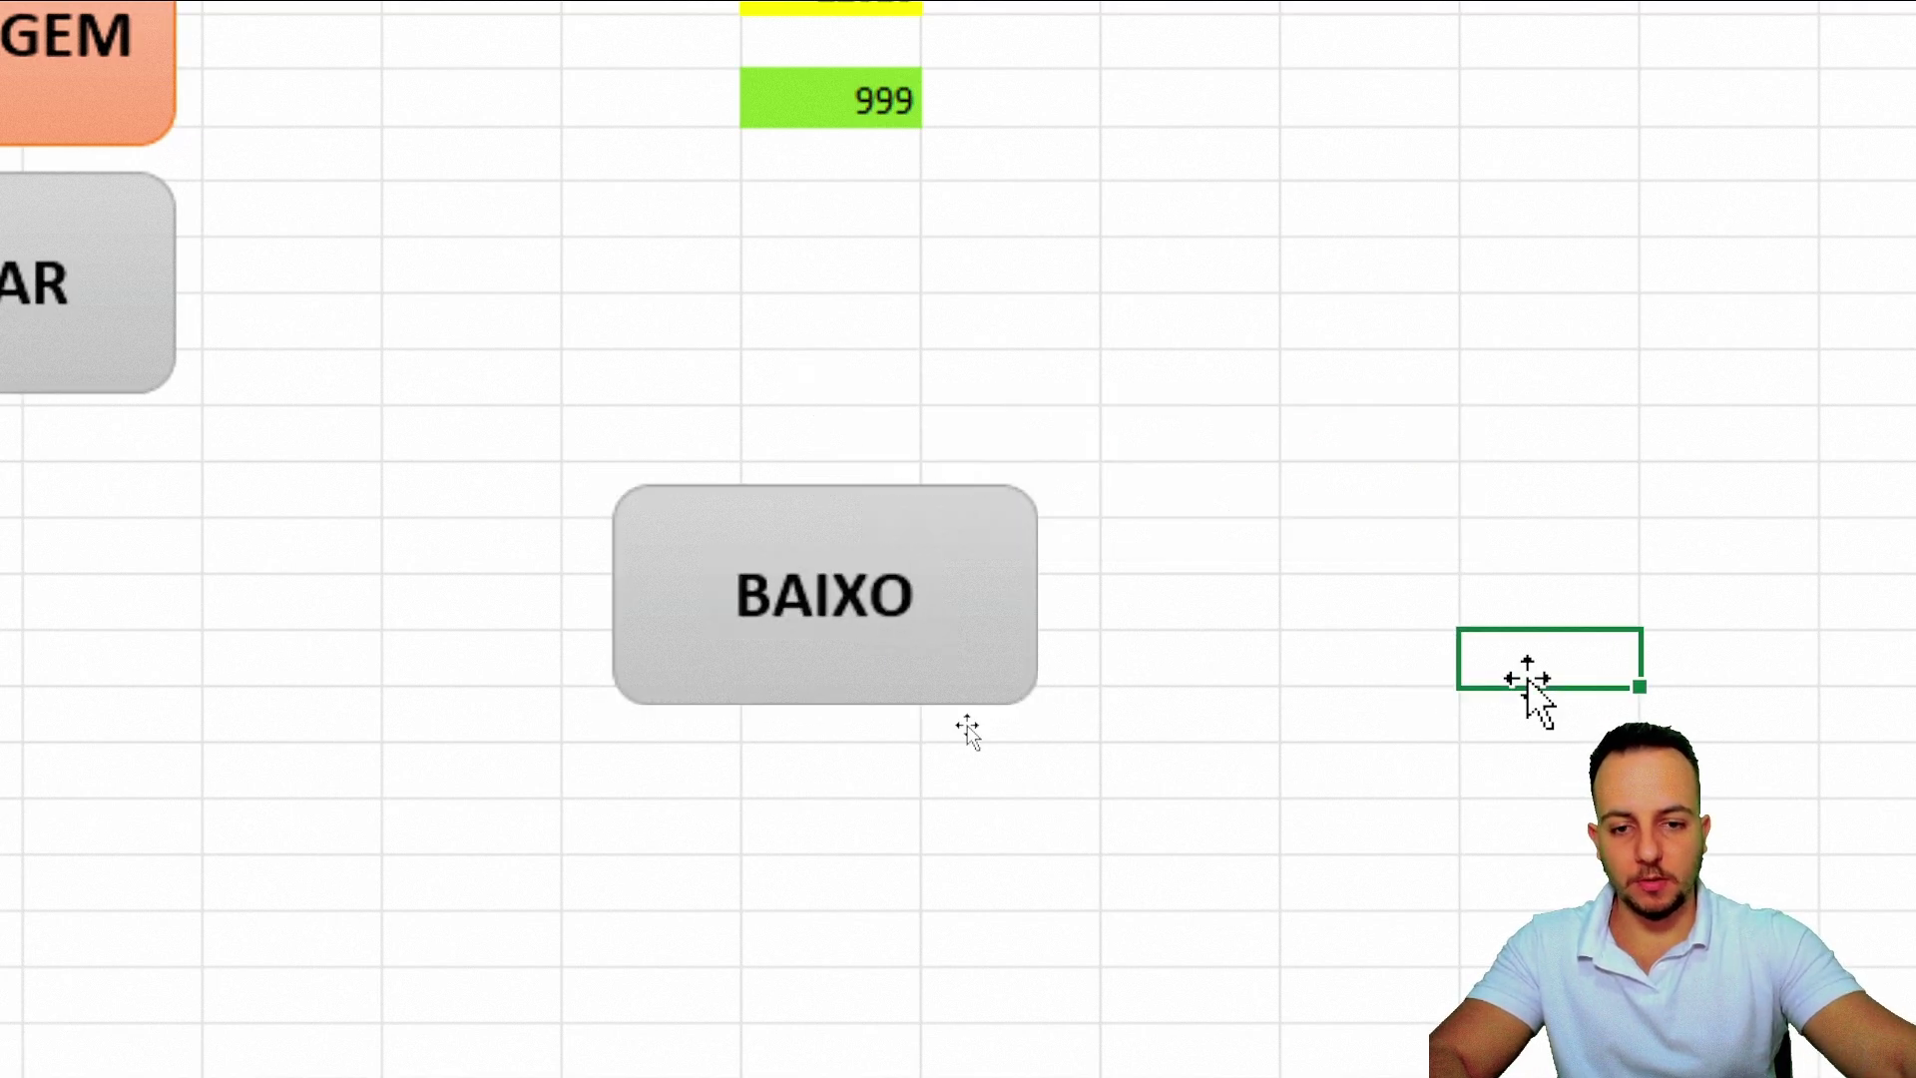
pyautogui.click(1203, 205)
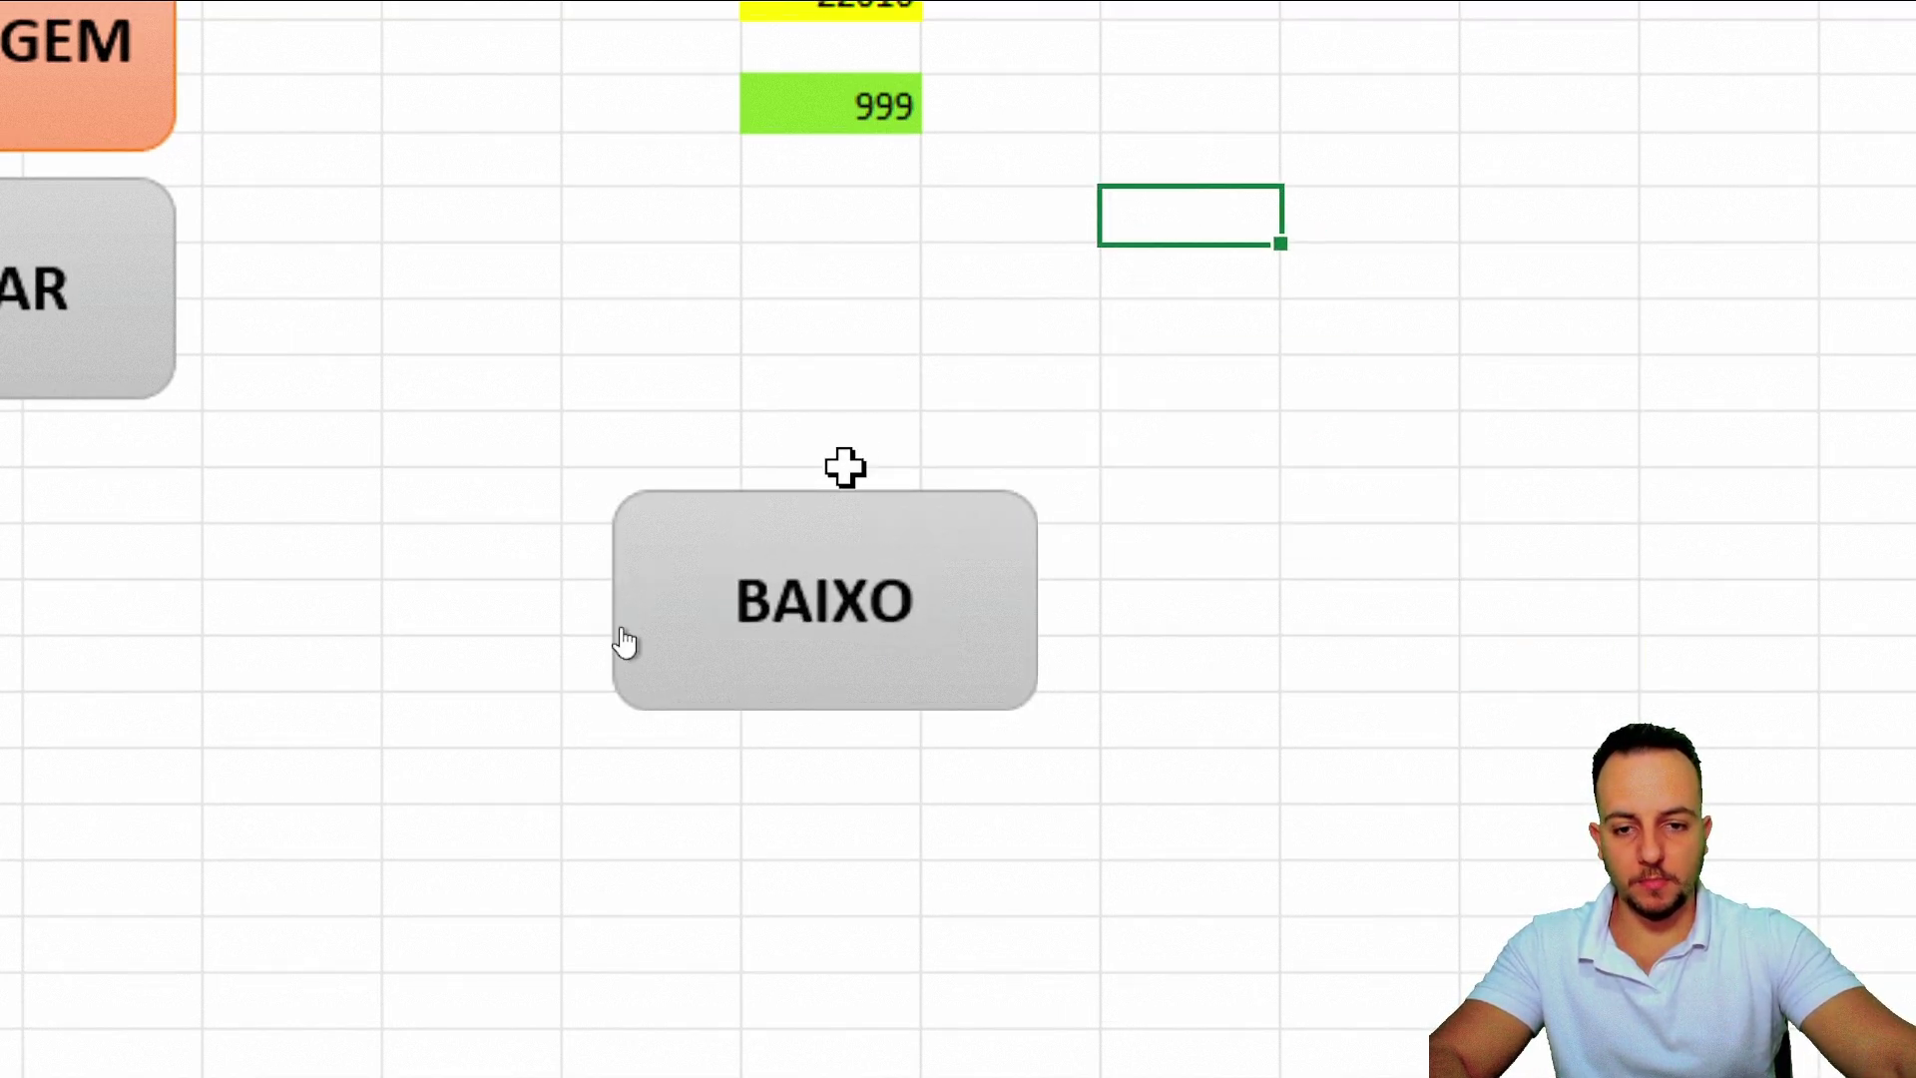
# - Assign the PRACIMA macro to the BAIXO button
pyautogui.click(838, 514)
pyautogui.rightClick(839, 514)
pyautogui.click(1098, 1010)
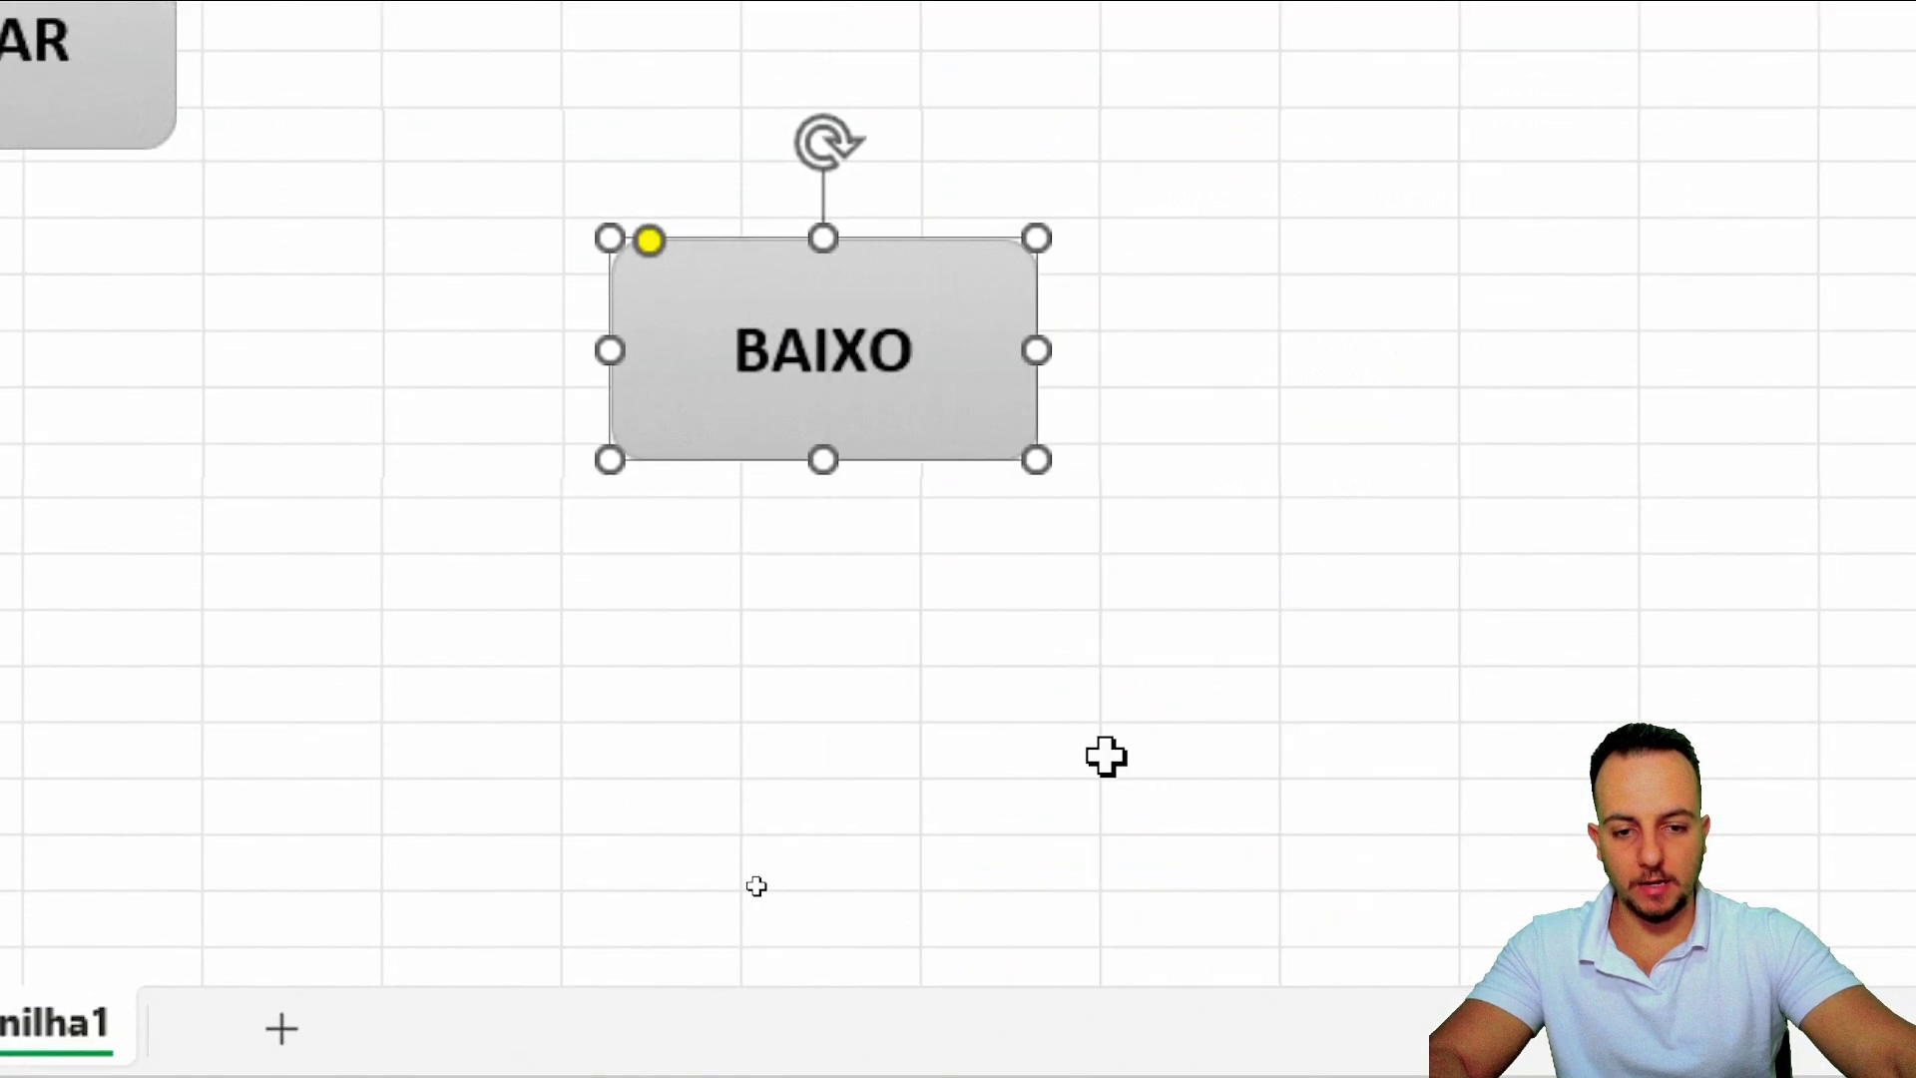
pyautogui.click(686, 379)
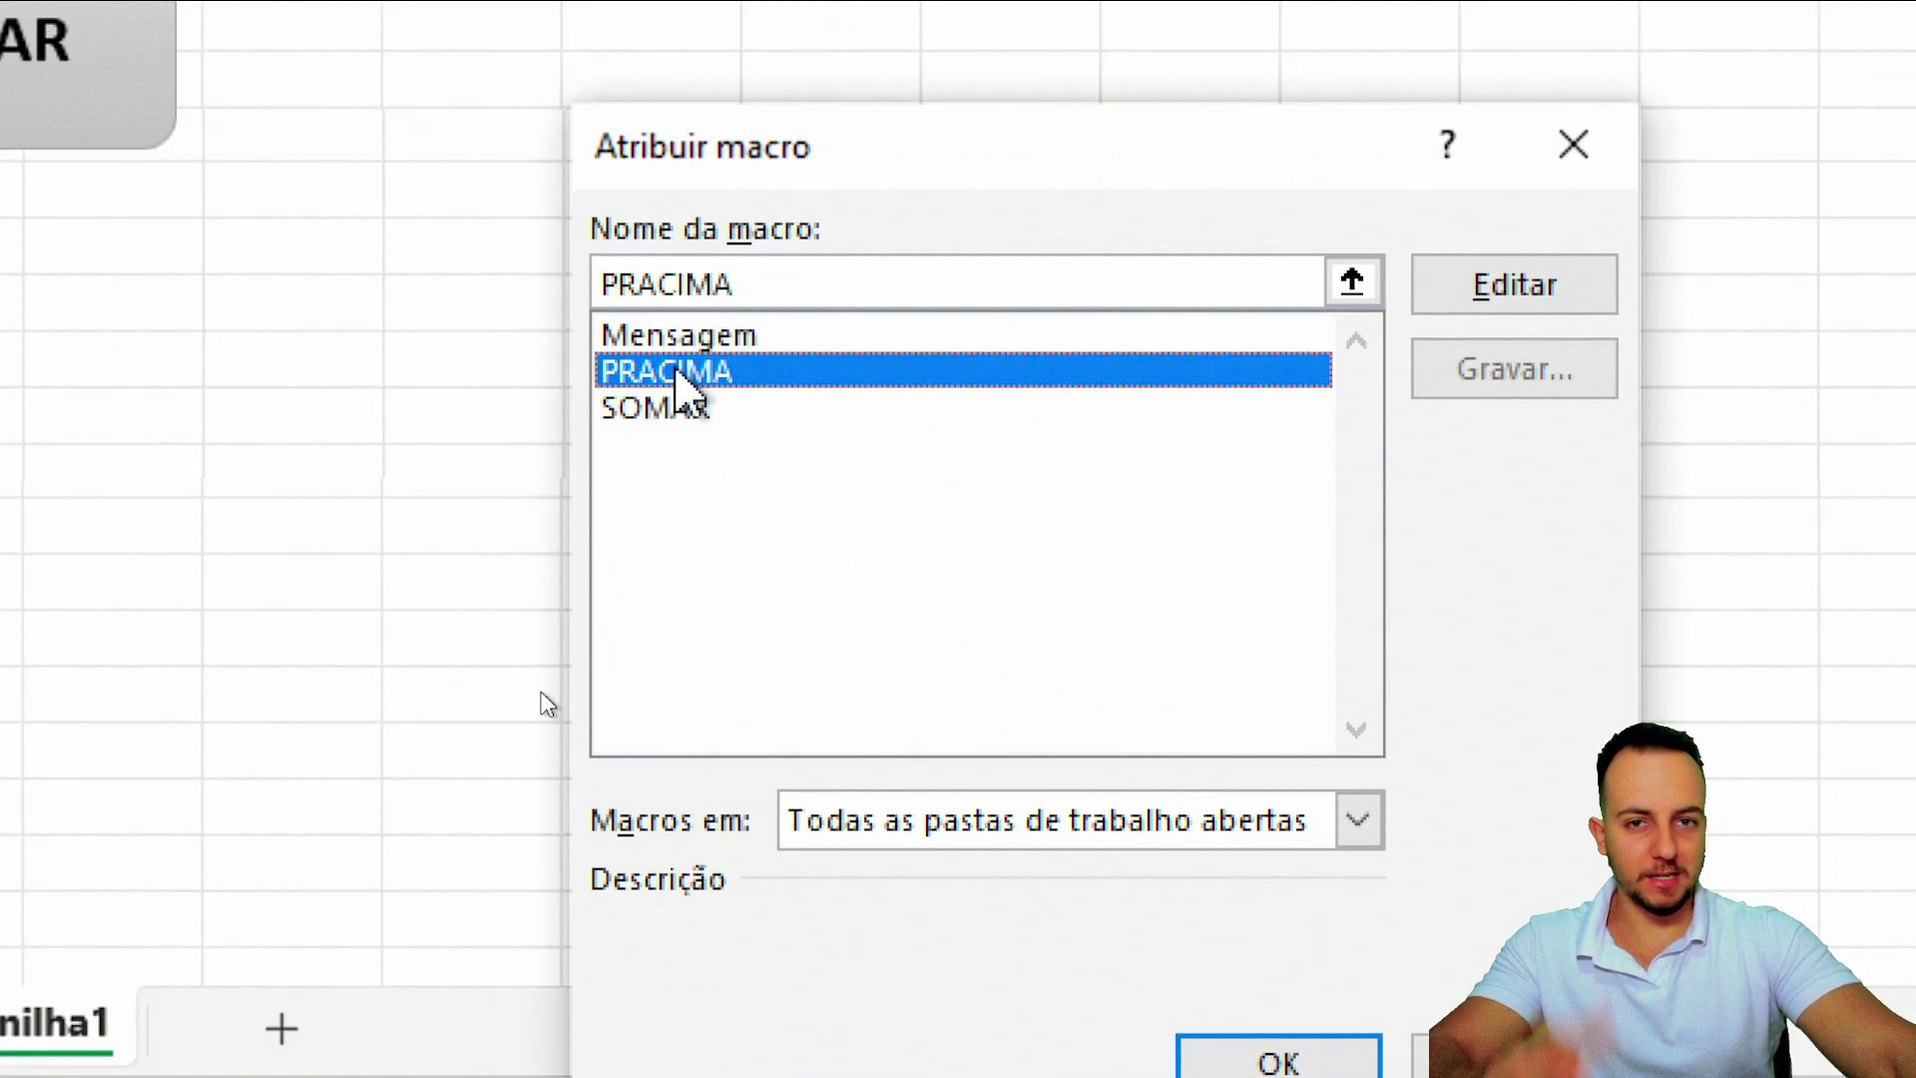
pyautogui.click(1279, 1057)
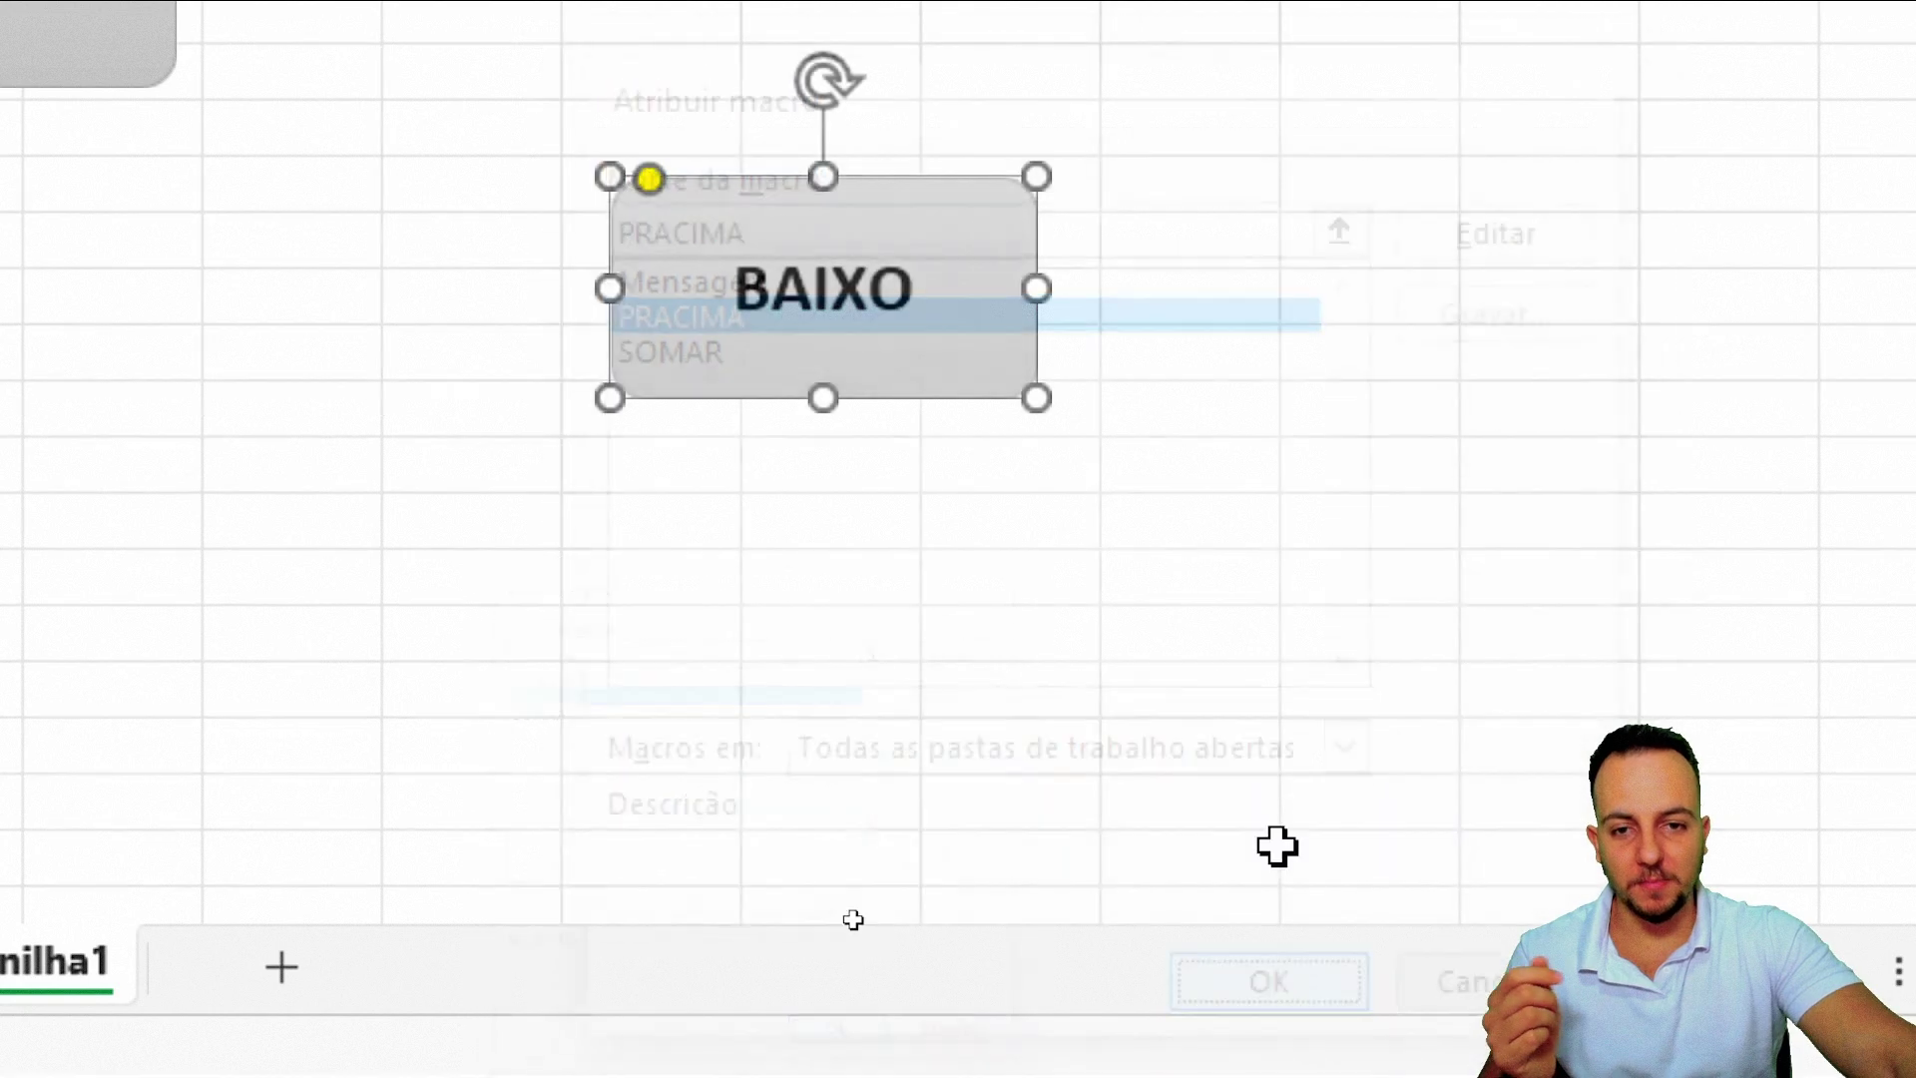
pyautogui.click(1235, 210)
# - Test the button from a cell below 999, stepping the selection down repeatedly
pyautogui.click(1162, 285)
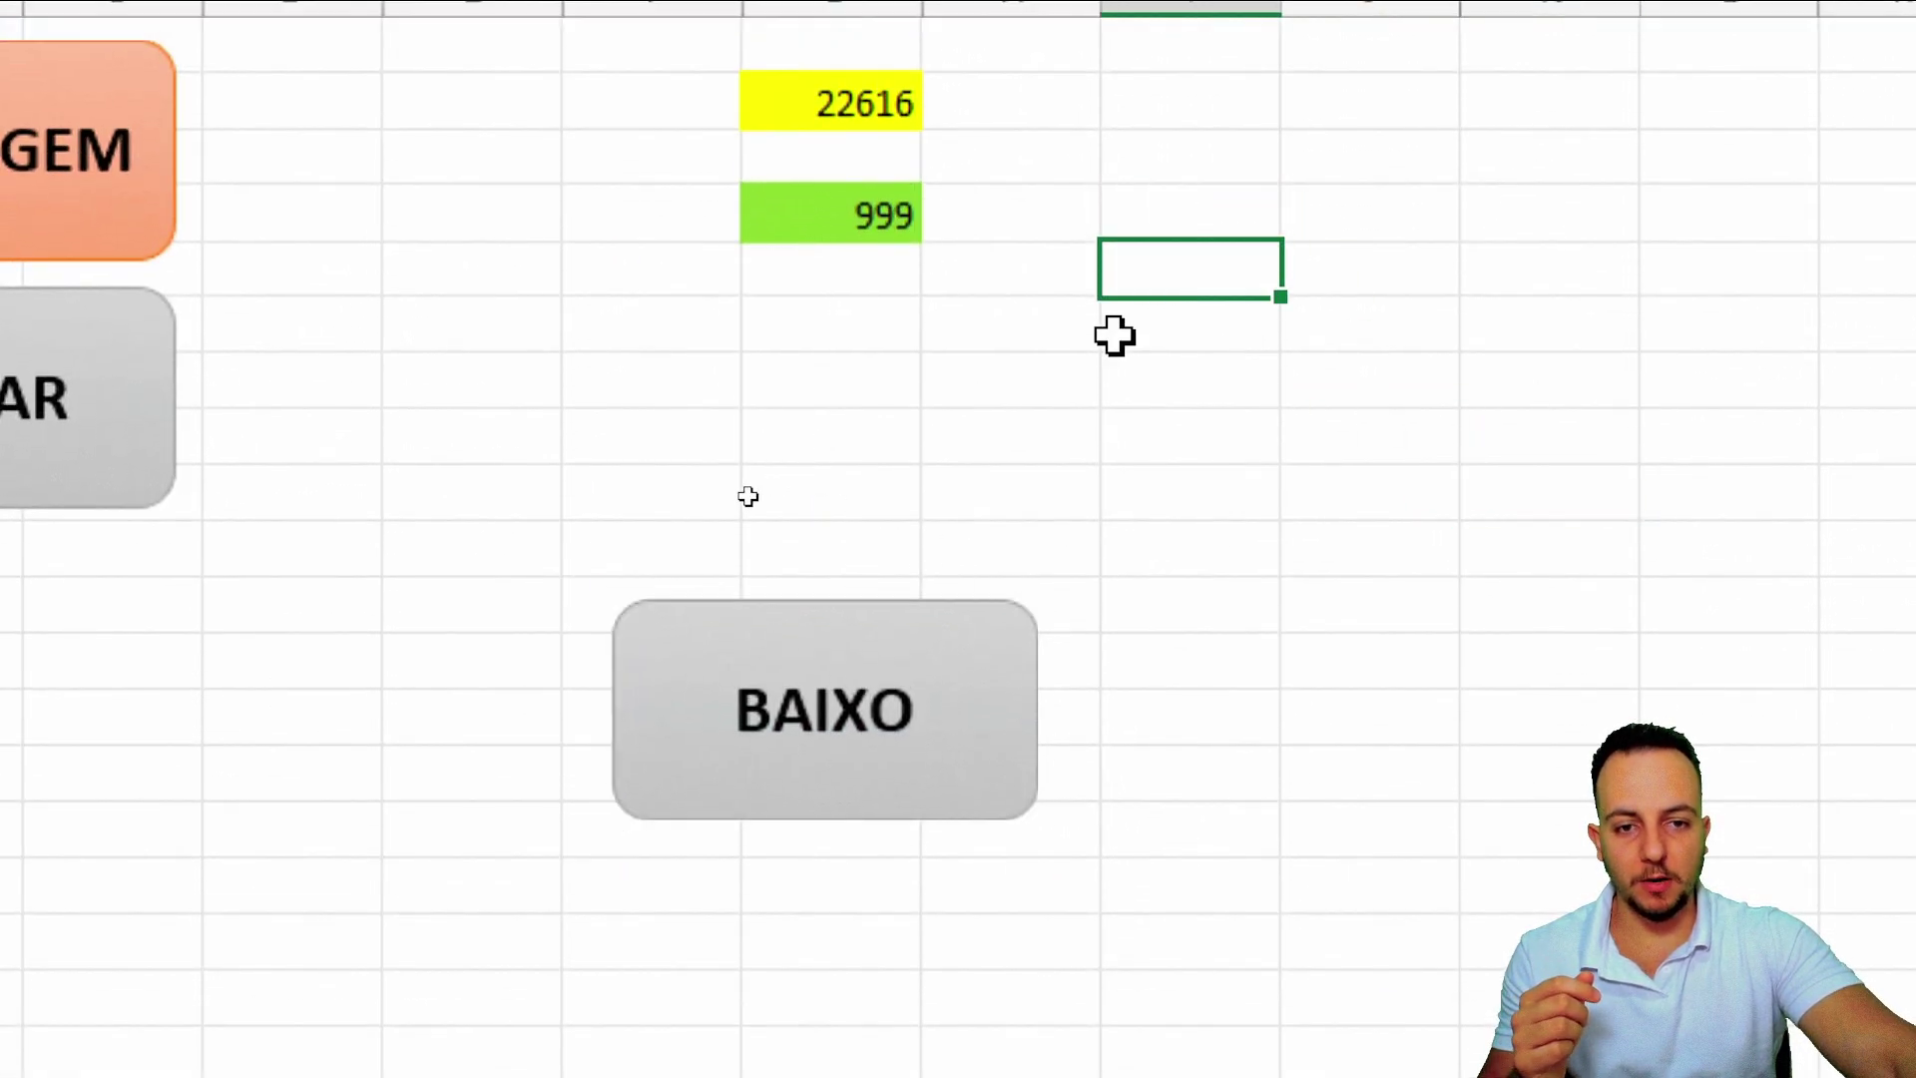
pyautogui.click(848, 729)
pyautogui.click(813, 734)
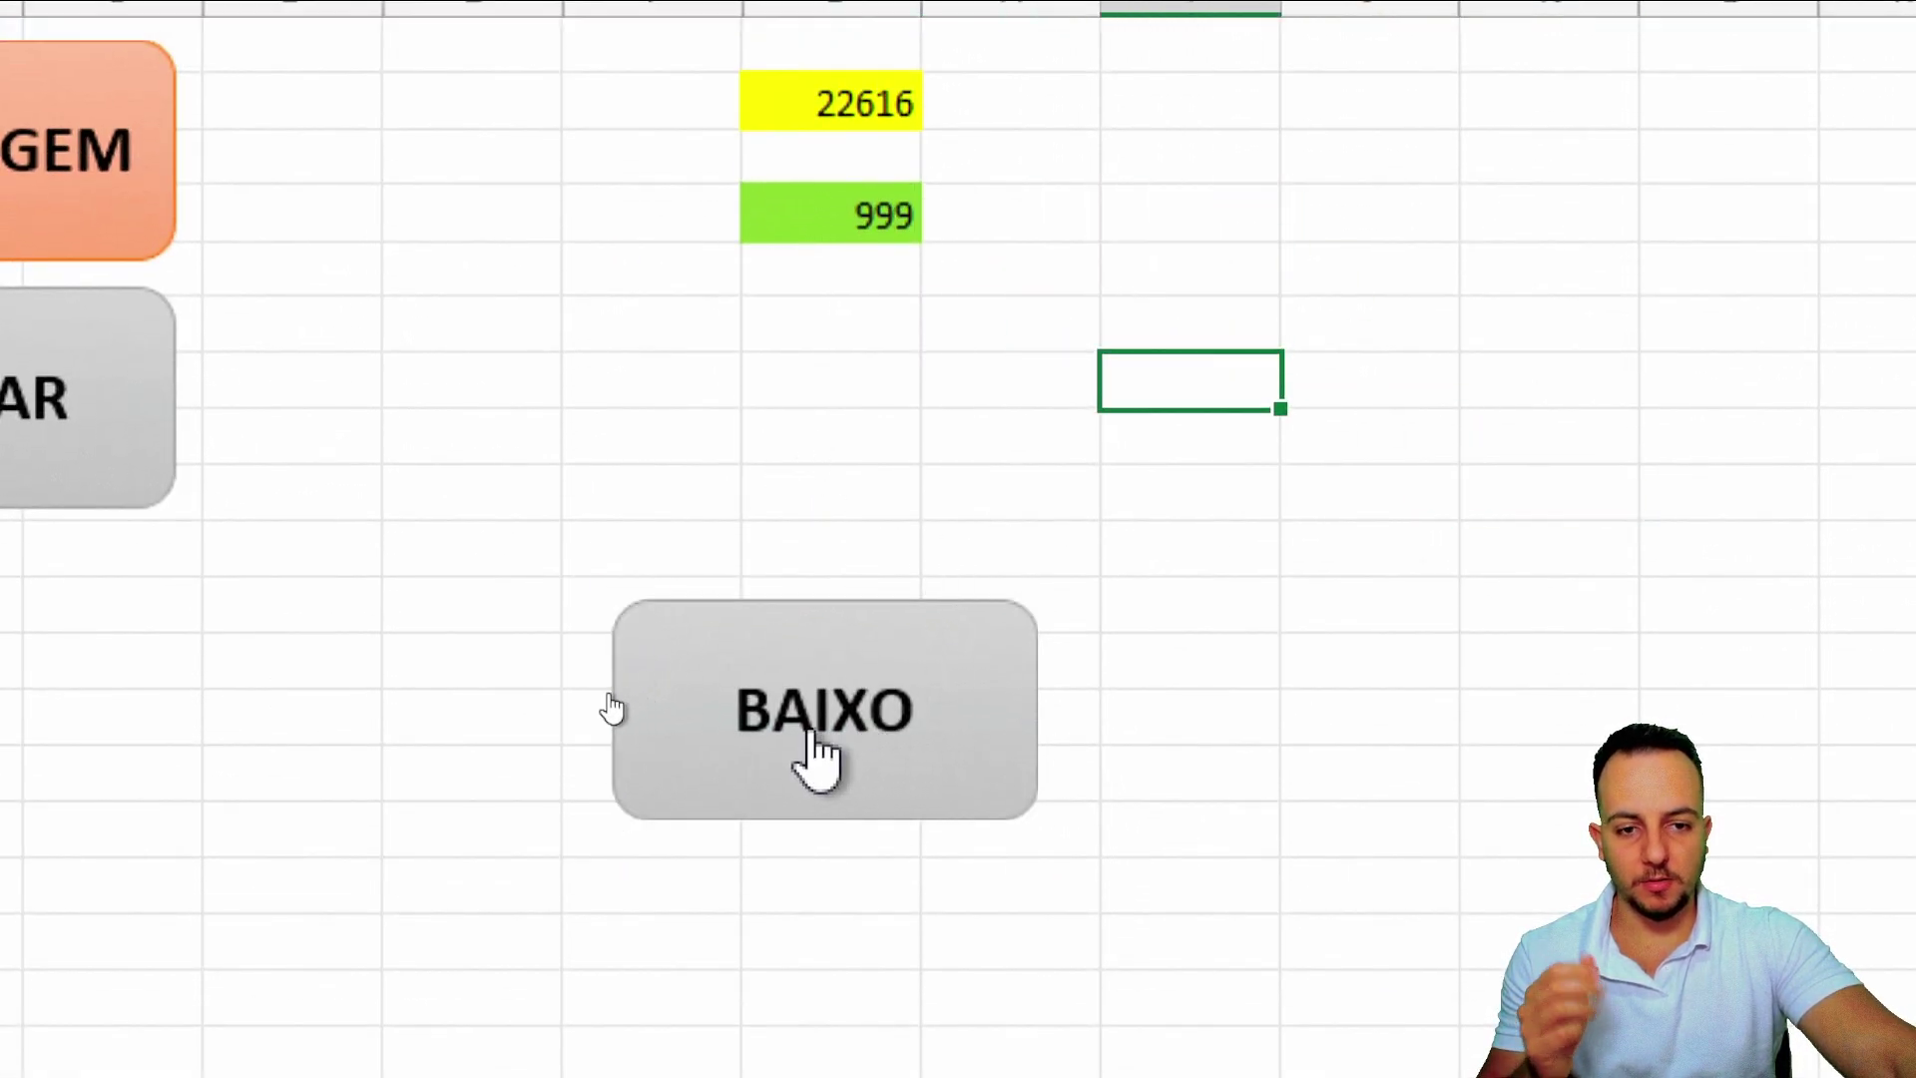
pyautogui.click(814, 734)
pyautogui.click(814, 733)
pyautogui.click(813, 733)
pyautogui.click(813, 733)
pyautogui.doubleClick(810, 743)
pyautogui.doubleClick(808, 746)
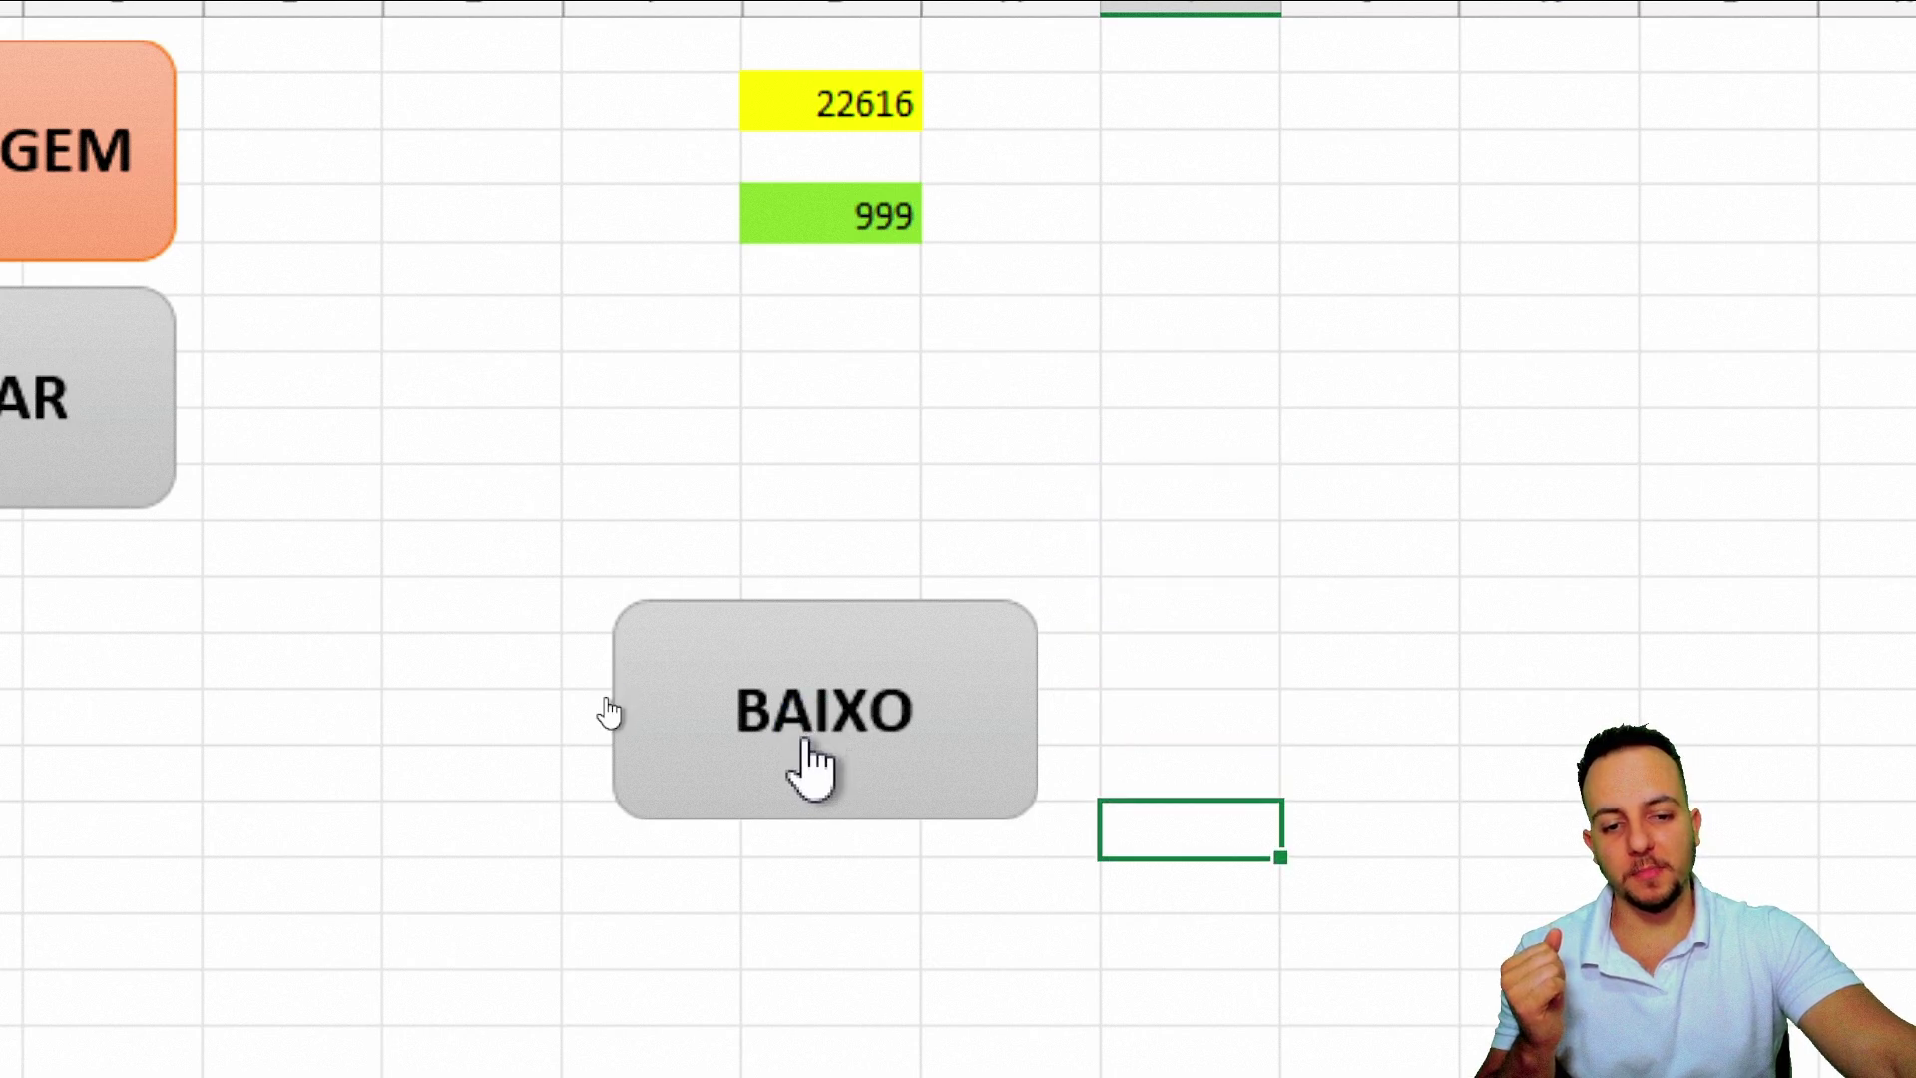
pyautogui.doubleClick(807, 748)
pyautogui.doubleClick(807, 751)
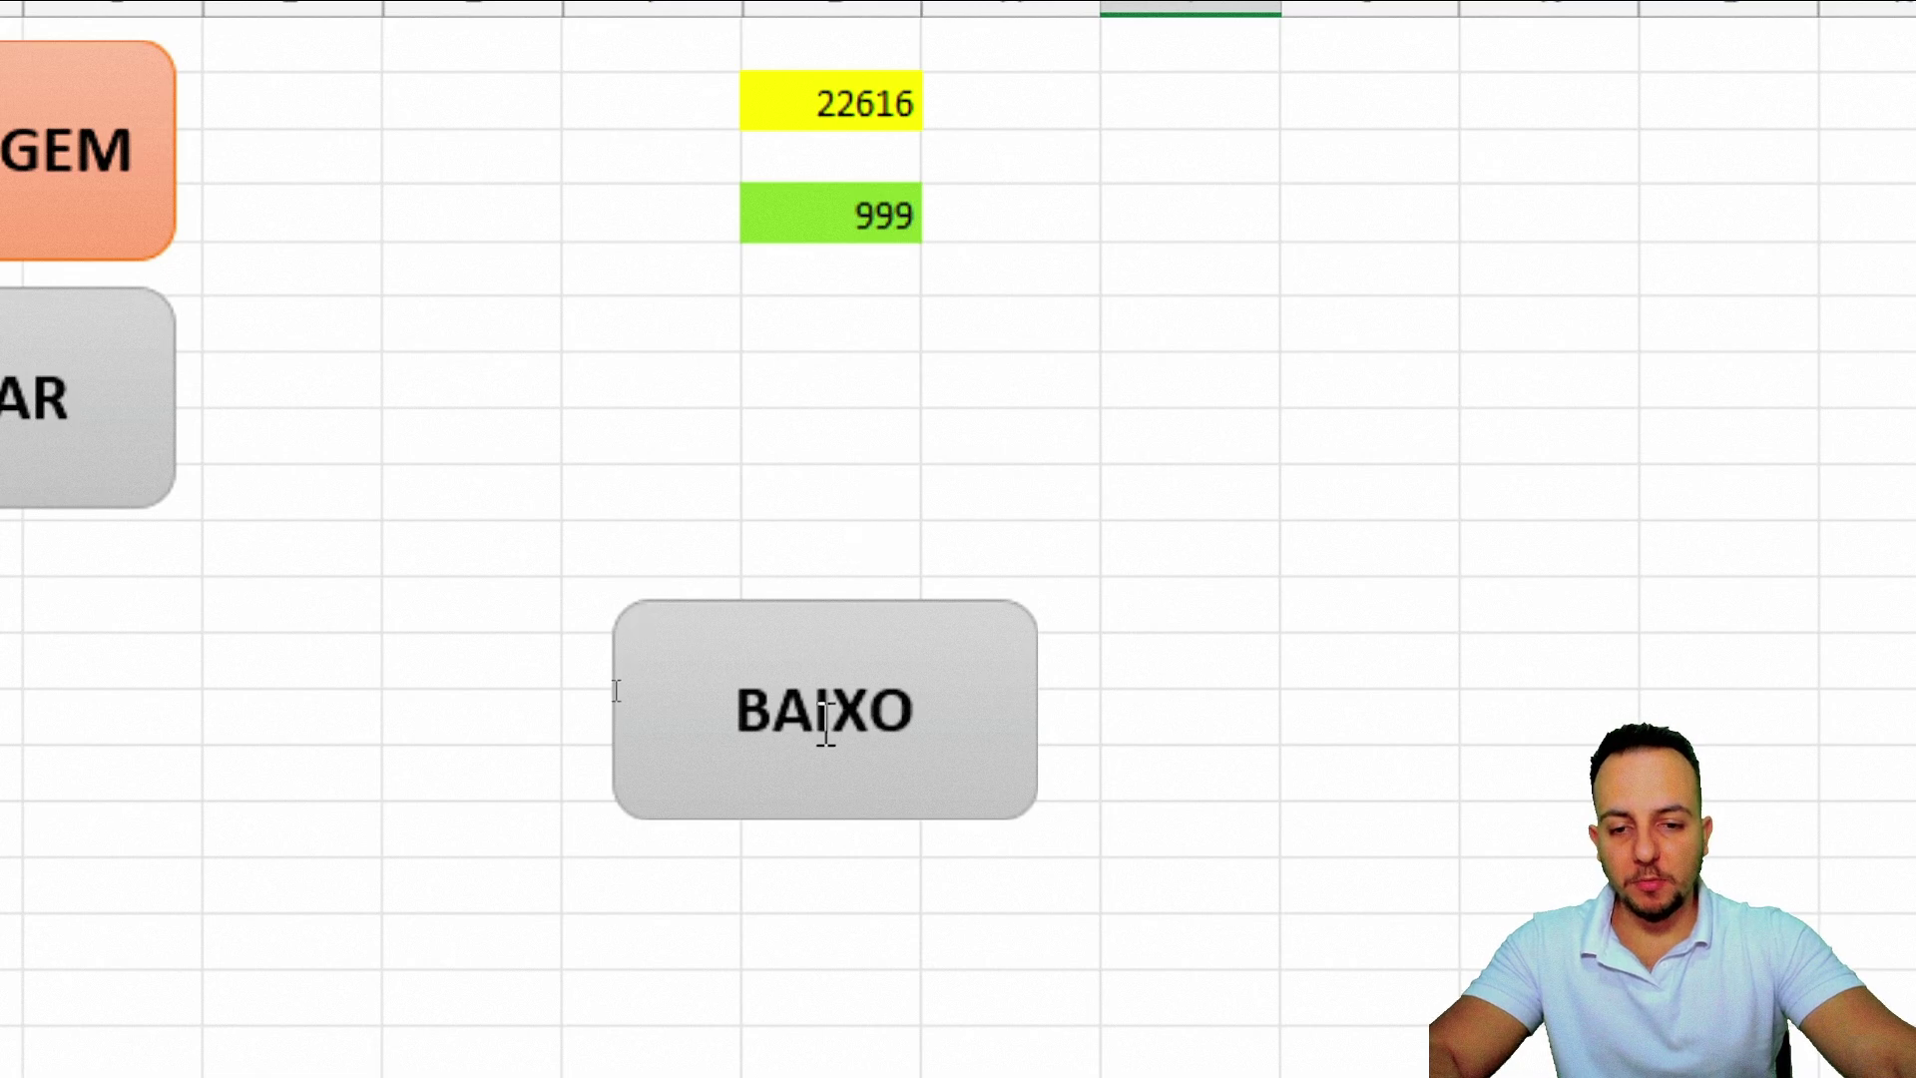
# - Change the button's label from BAIXO to CIMA
pyautogui.rightClick(823, 733)
pyautogui.click(818, 729)
pyautogui.doubleClick(816, 708)
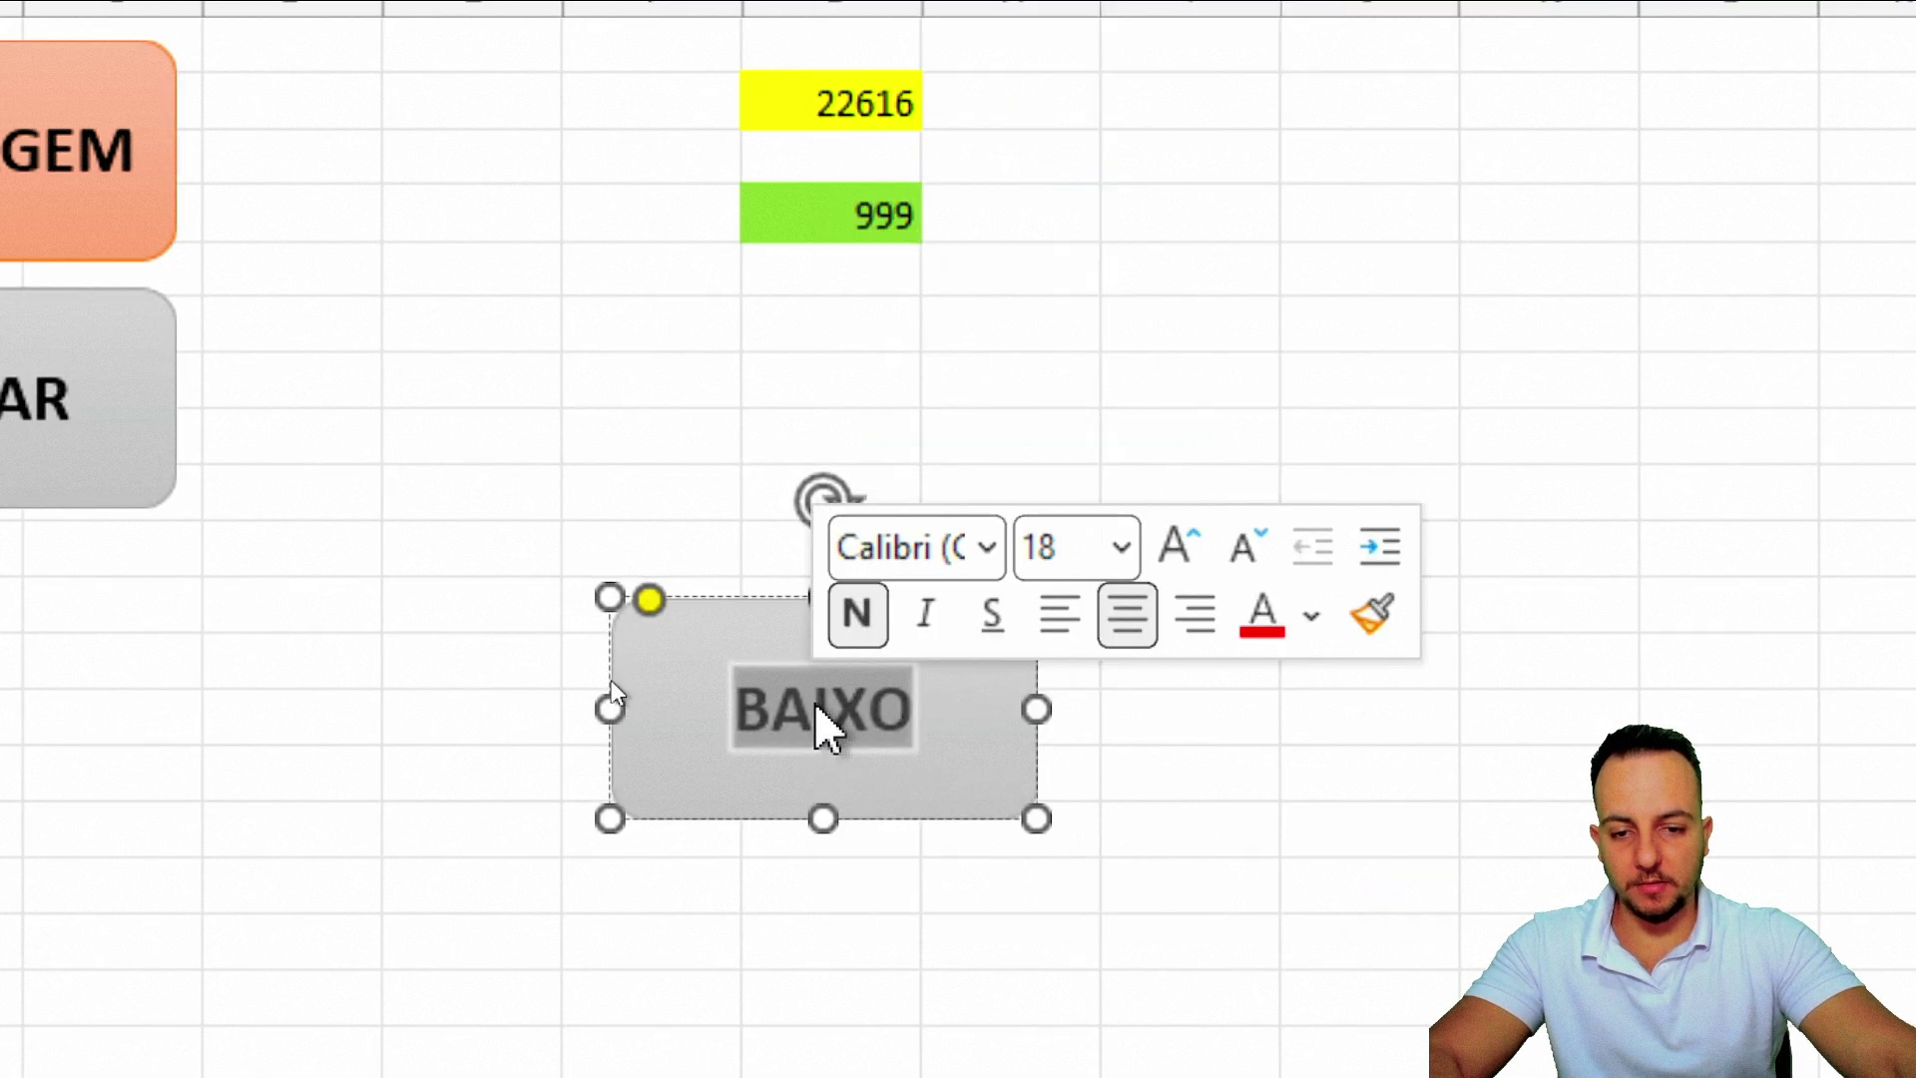
pyautogui.write('CIMA')
pyautogui.click(1108, 686)
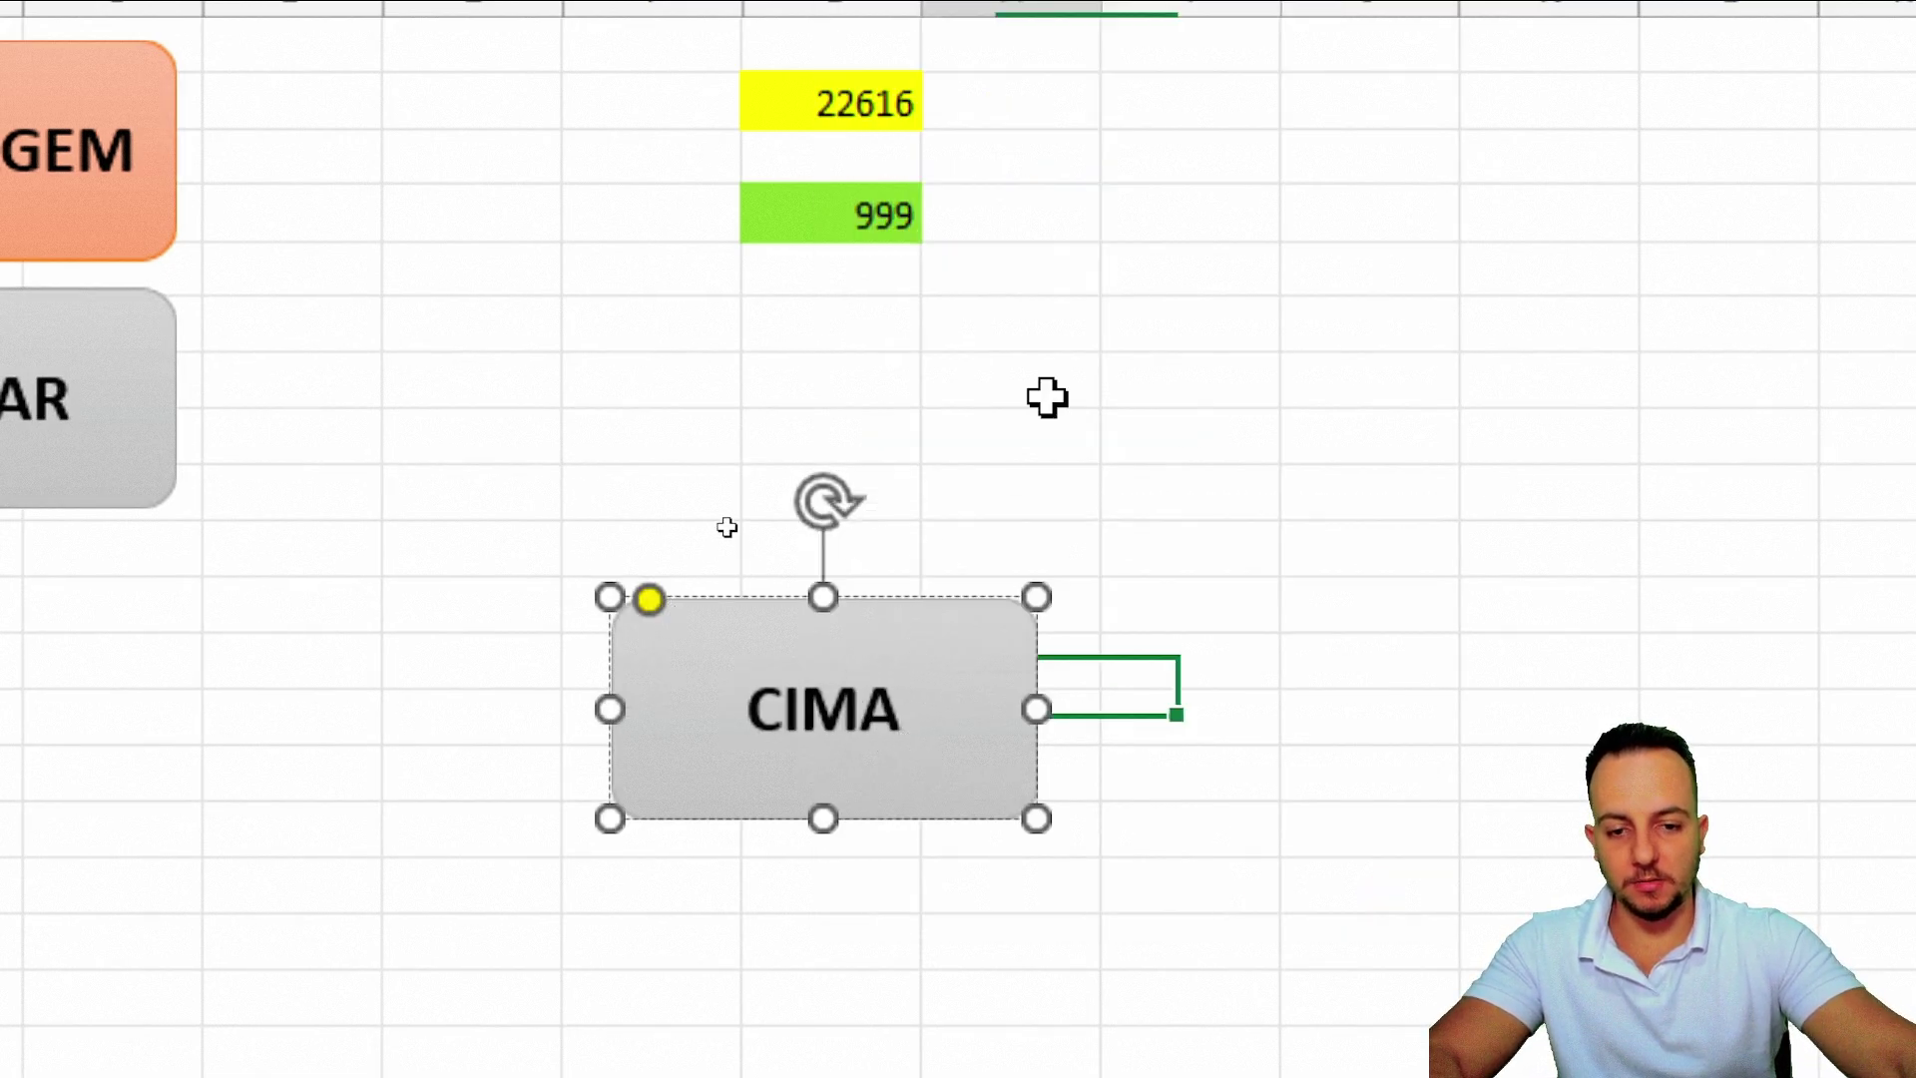
pyautogui.click(1047, 398)
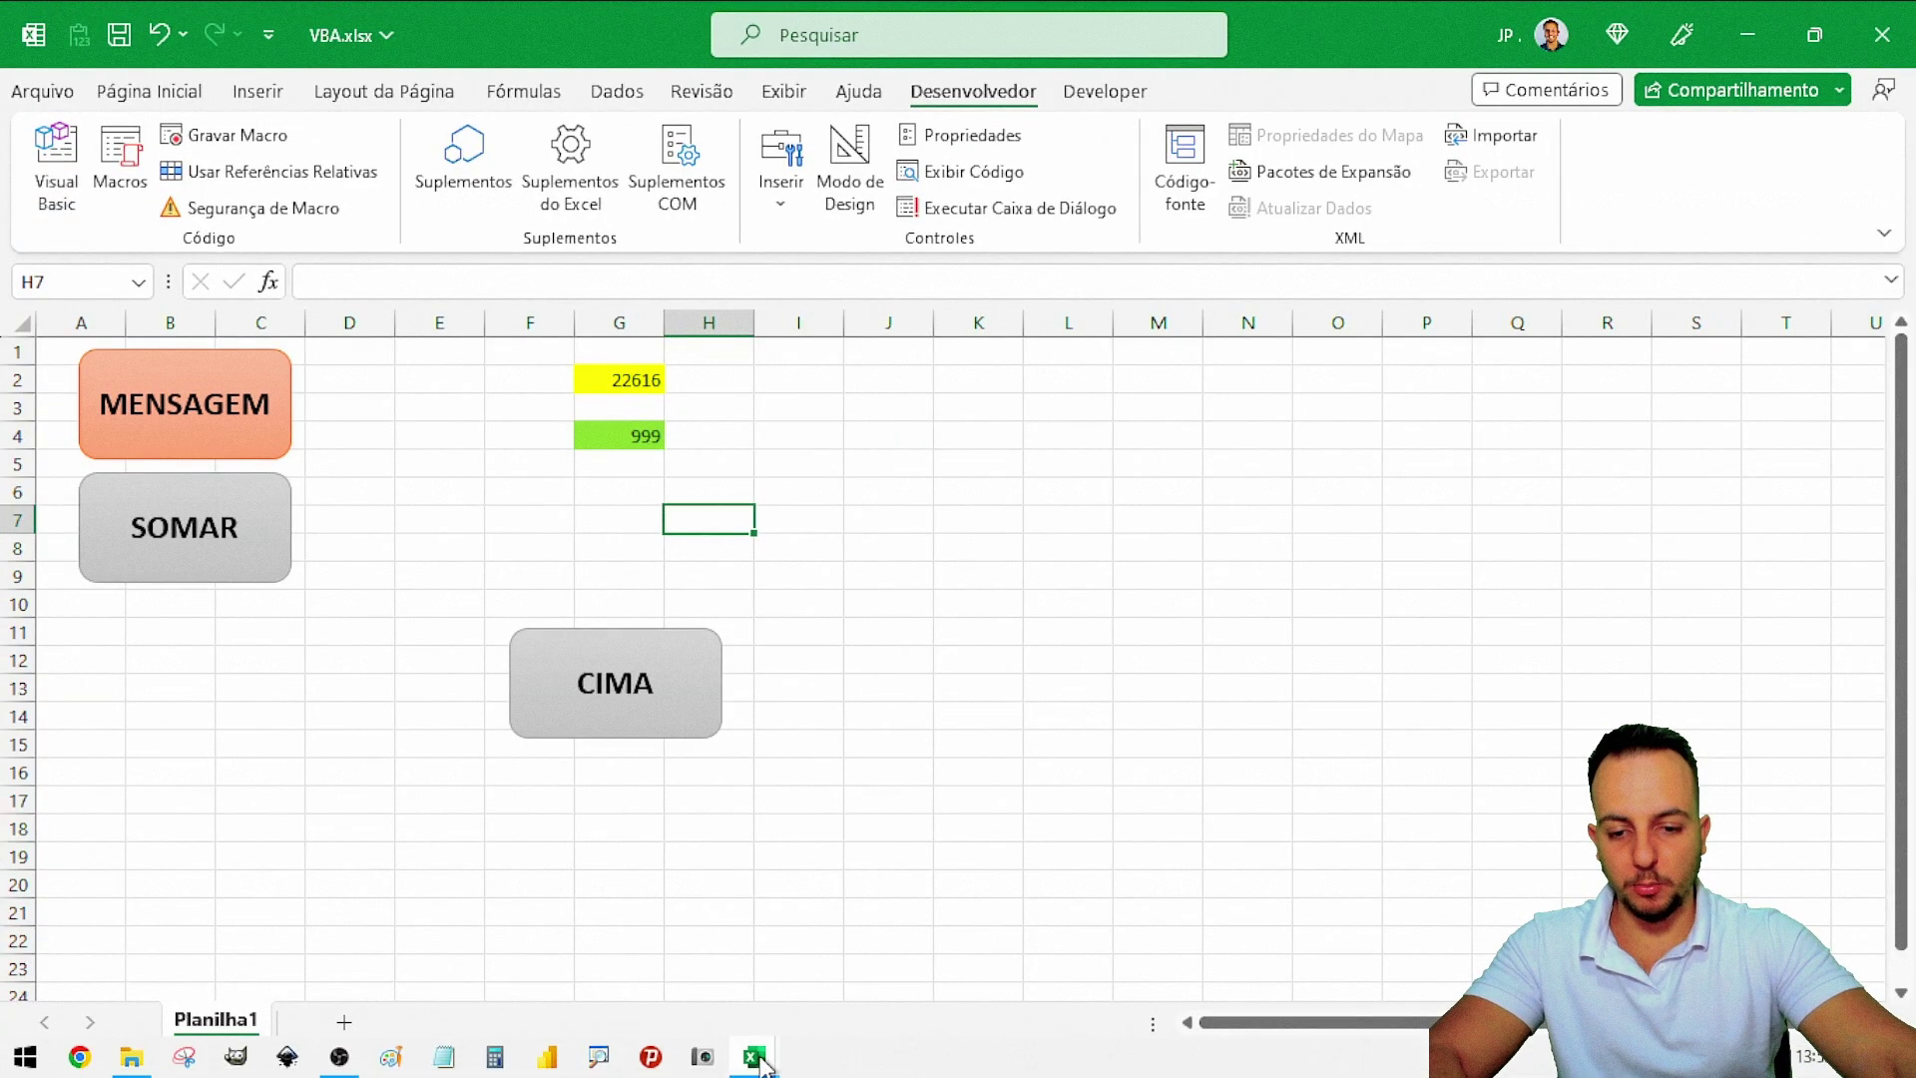
# - In PRACIMA, change Selection.Offset(1, 0) to Offset(-1, 0)
pyautogui.moveTo(753, 1057)
pyautogui.click(958, 928)
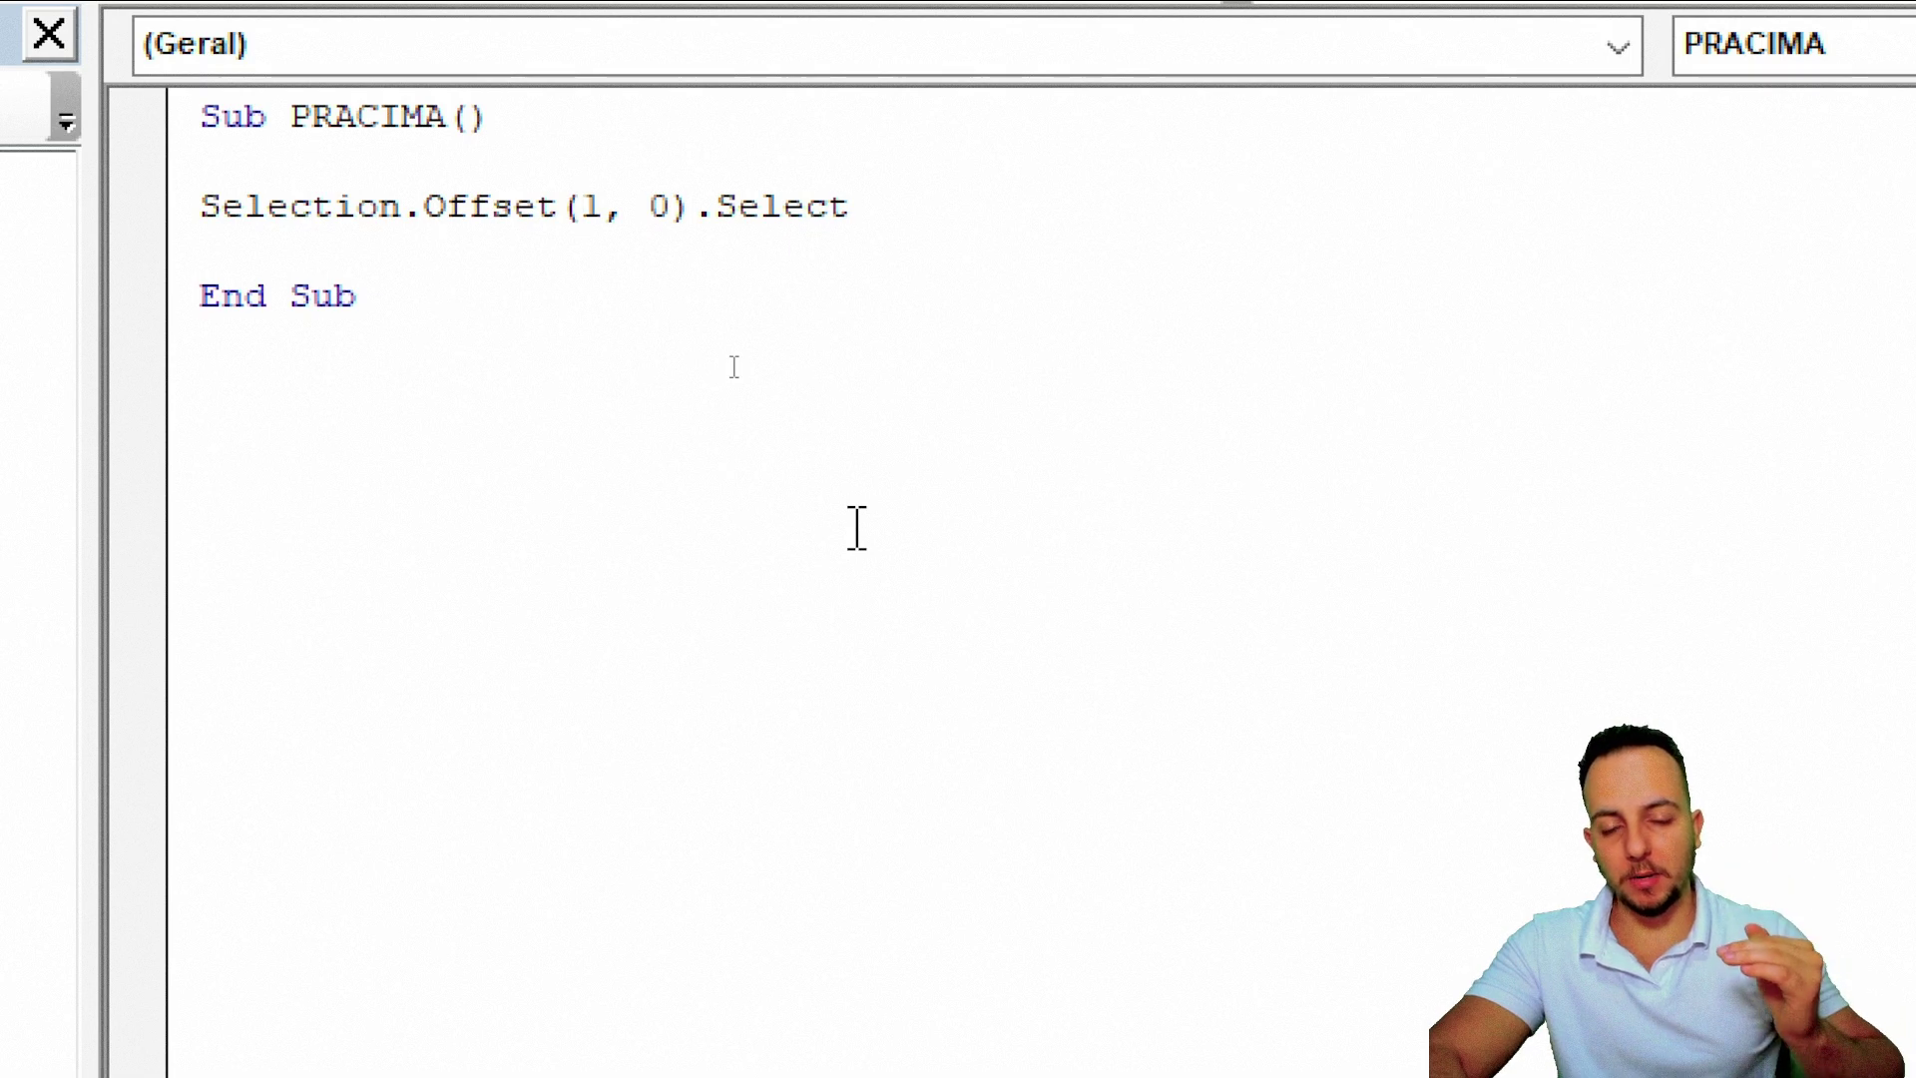
pyautogui.write('-')
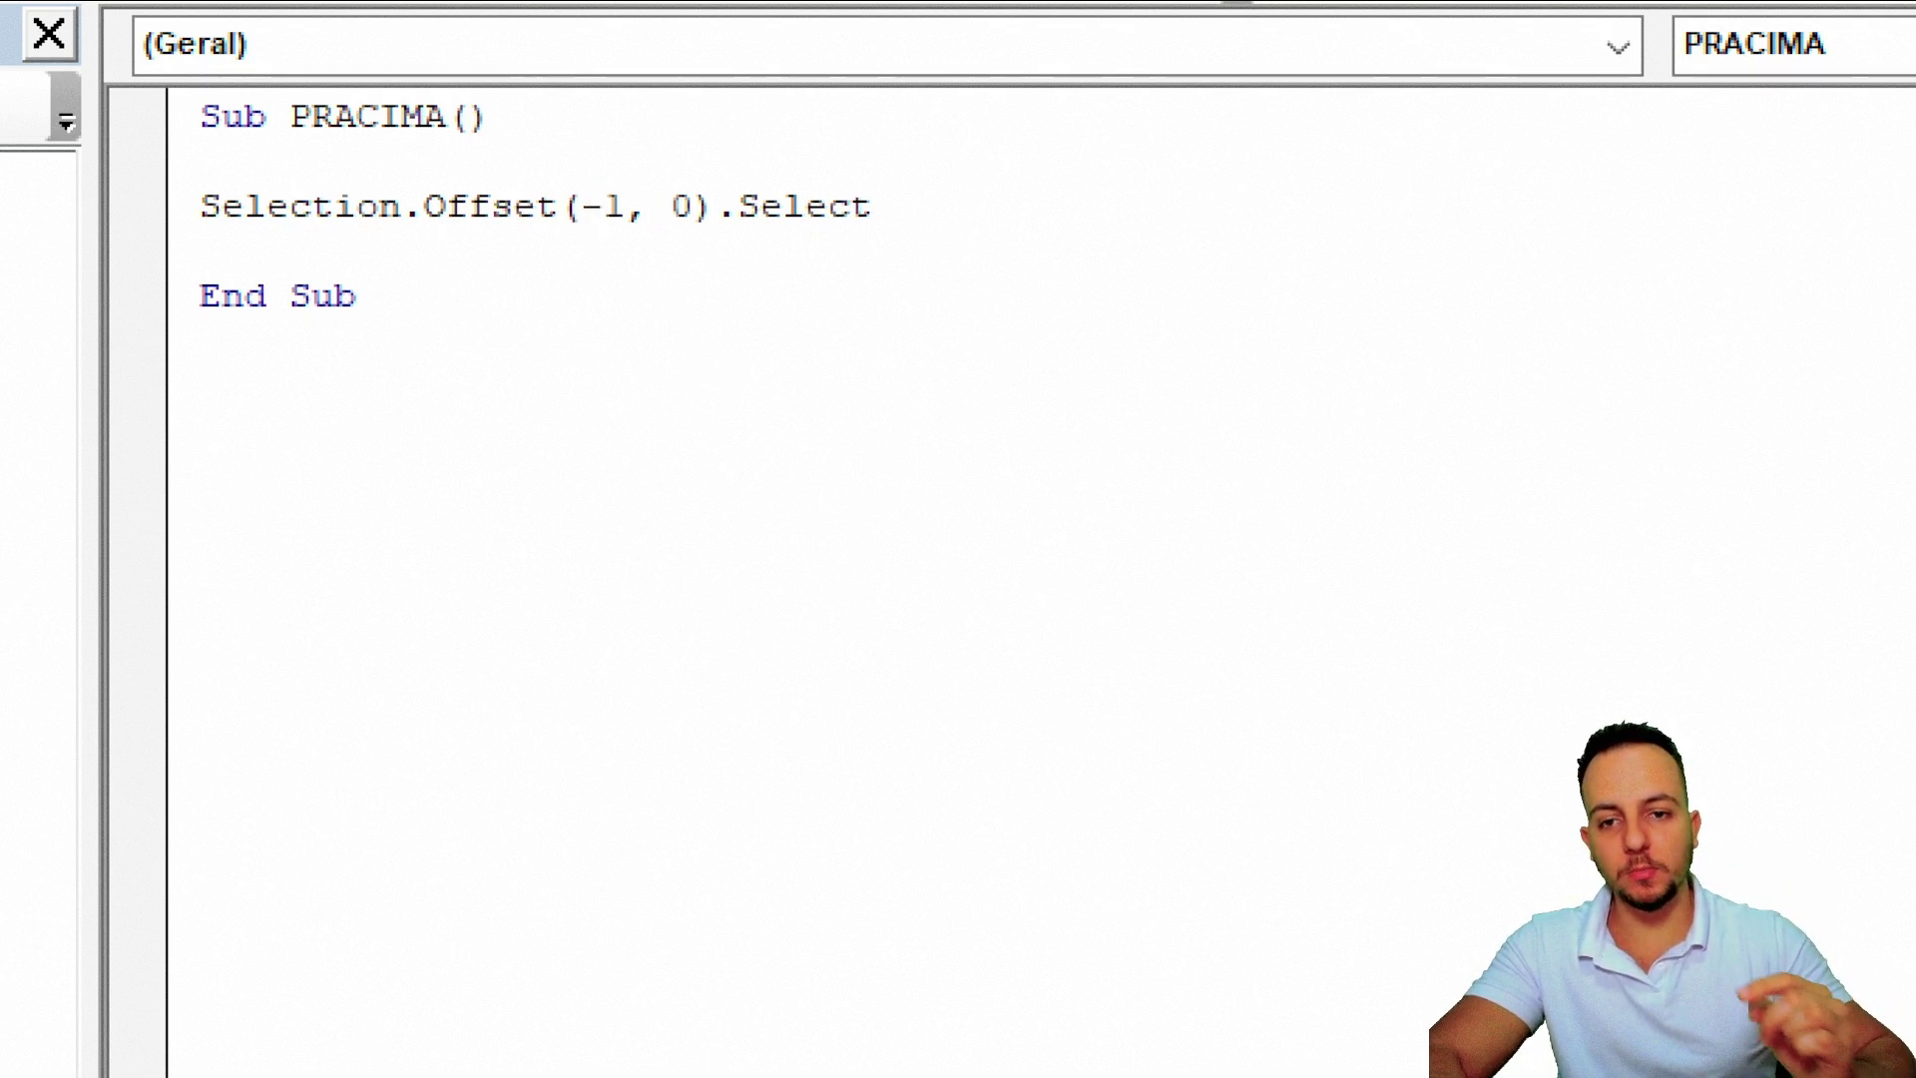
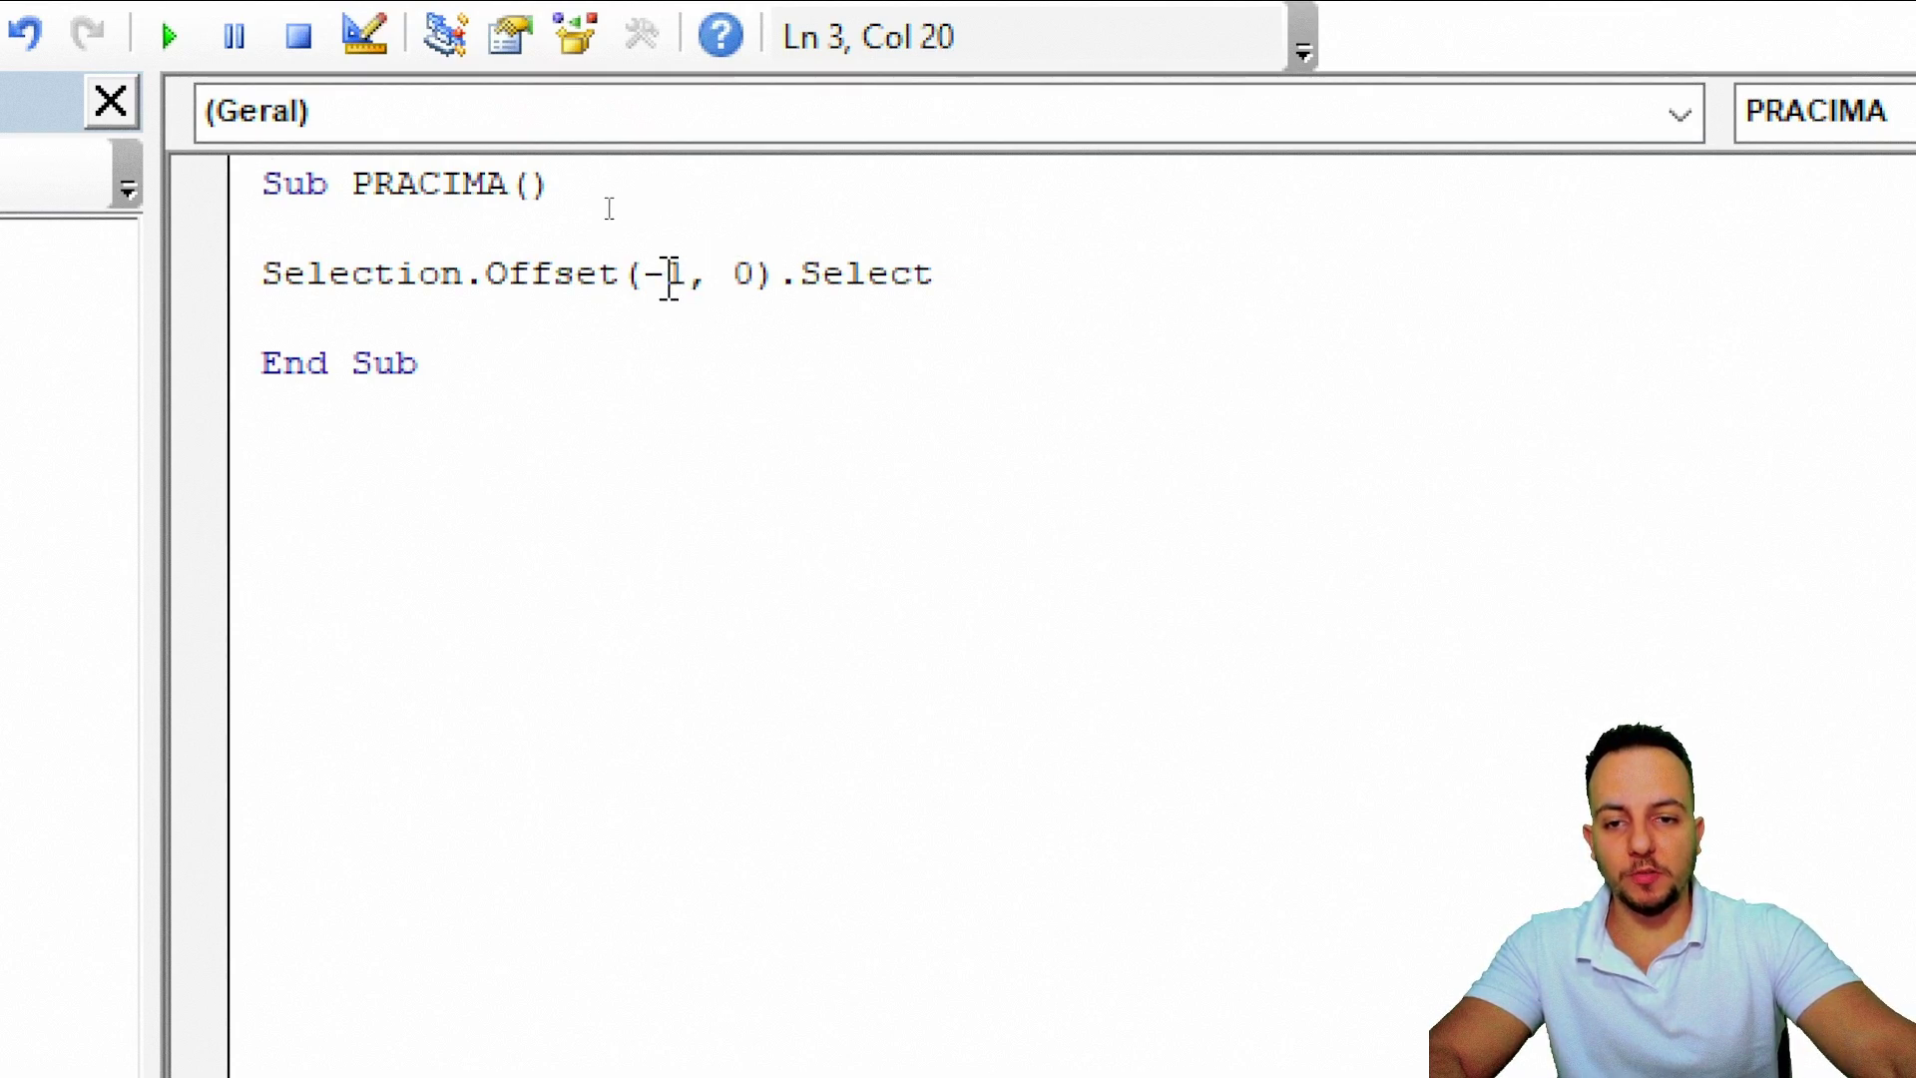
# - Change PRACIMA's offset to (-1, 0) so it moves only one row up
pyautogui.click(822, 539)
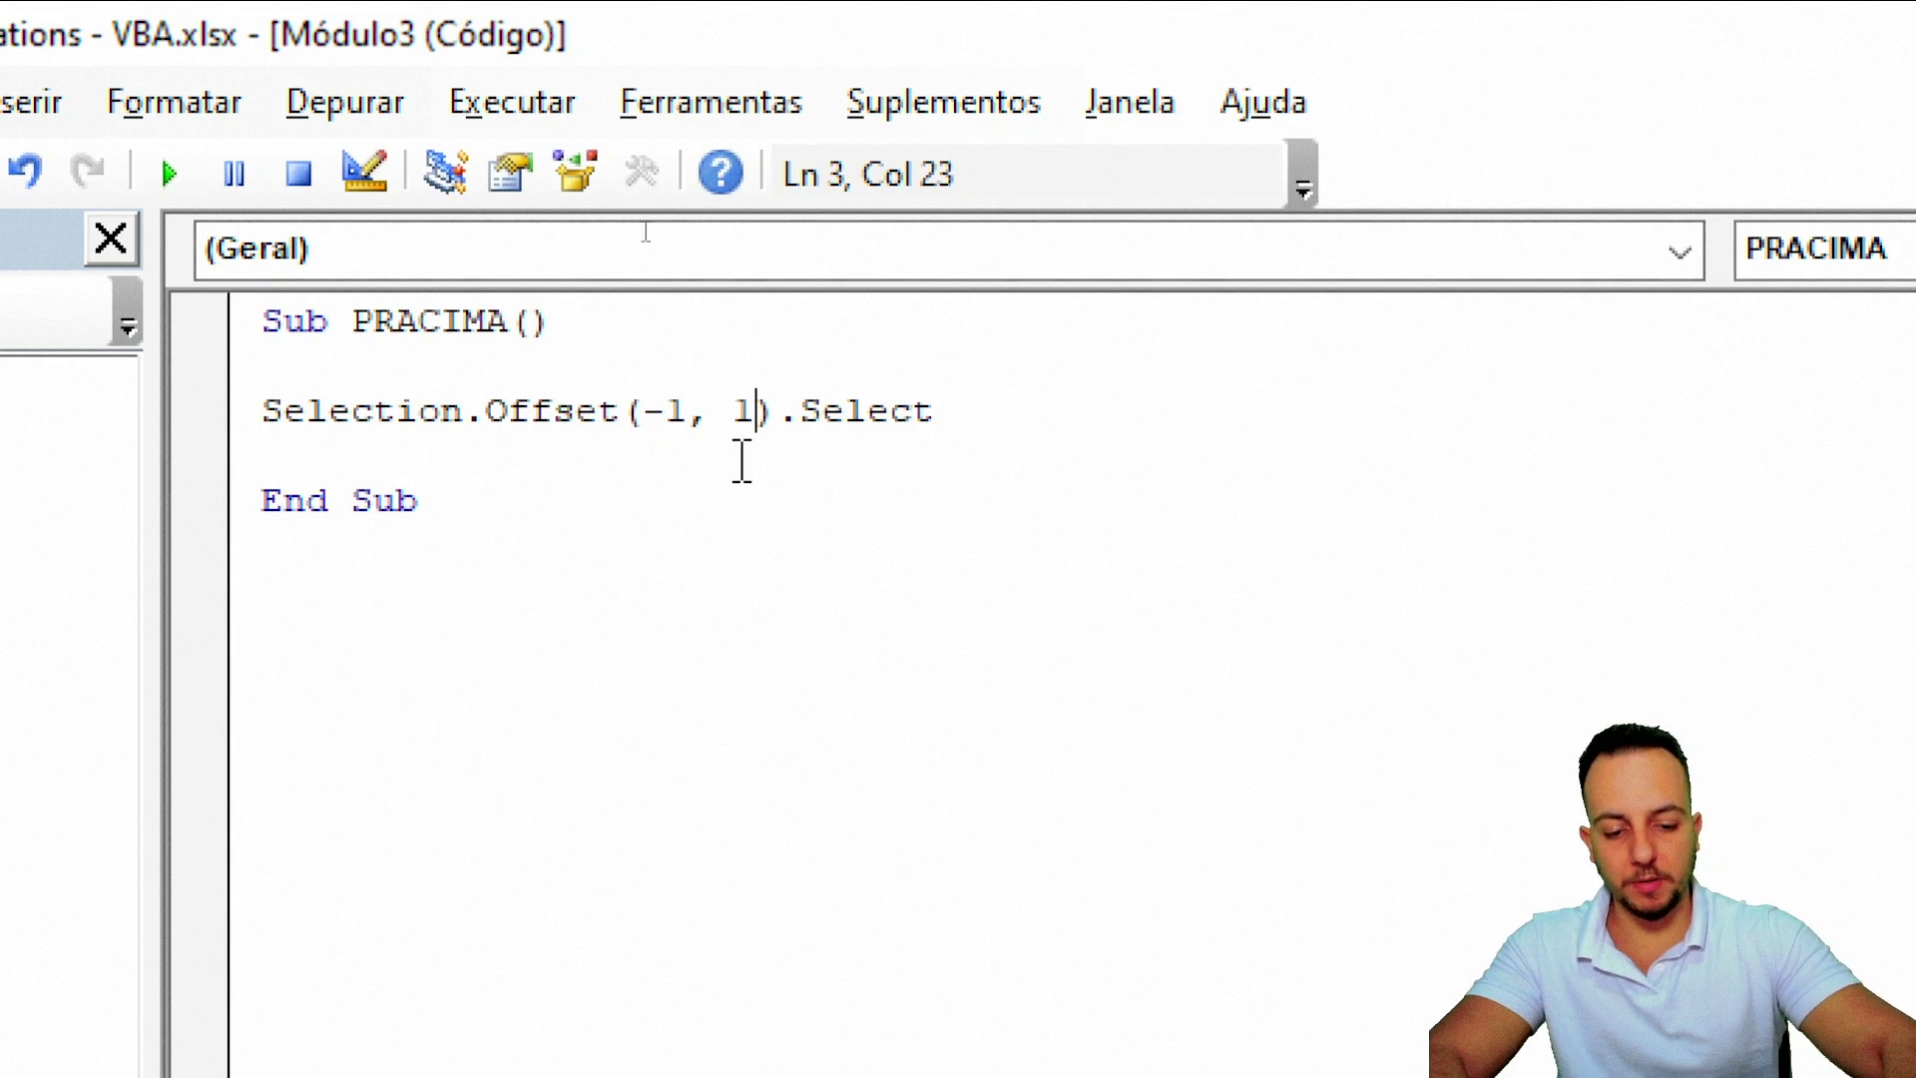
pyautogui.press('BackSpace')
pyautogui.write('0')
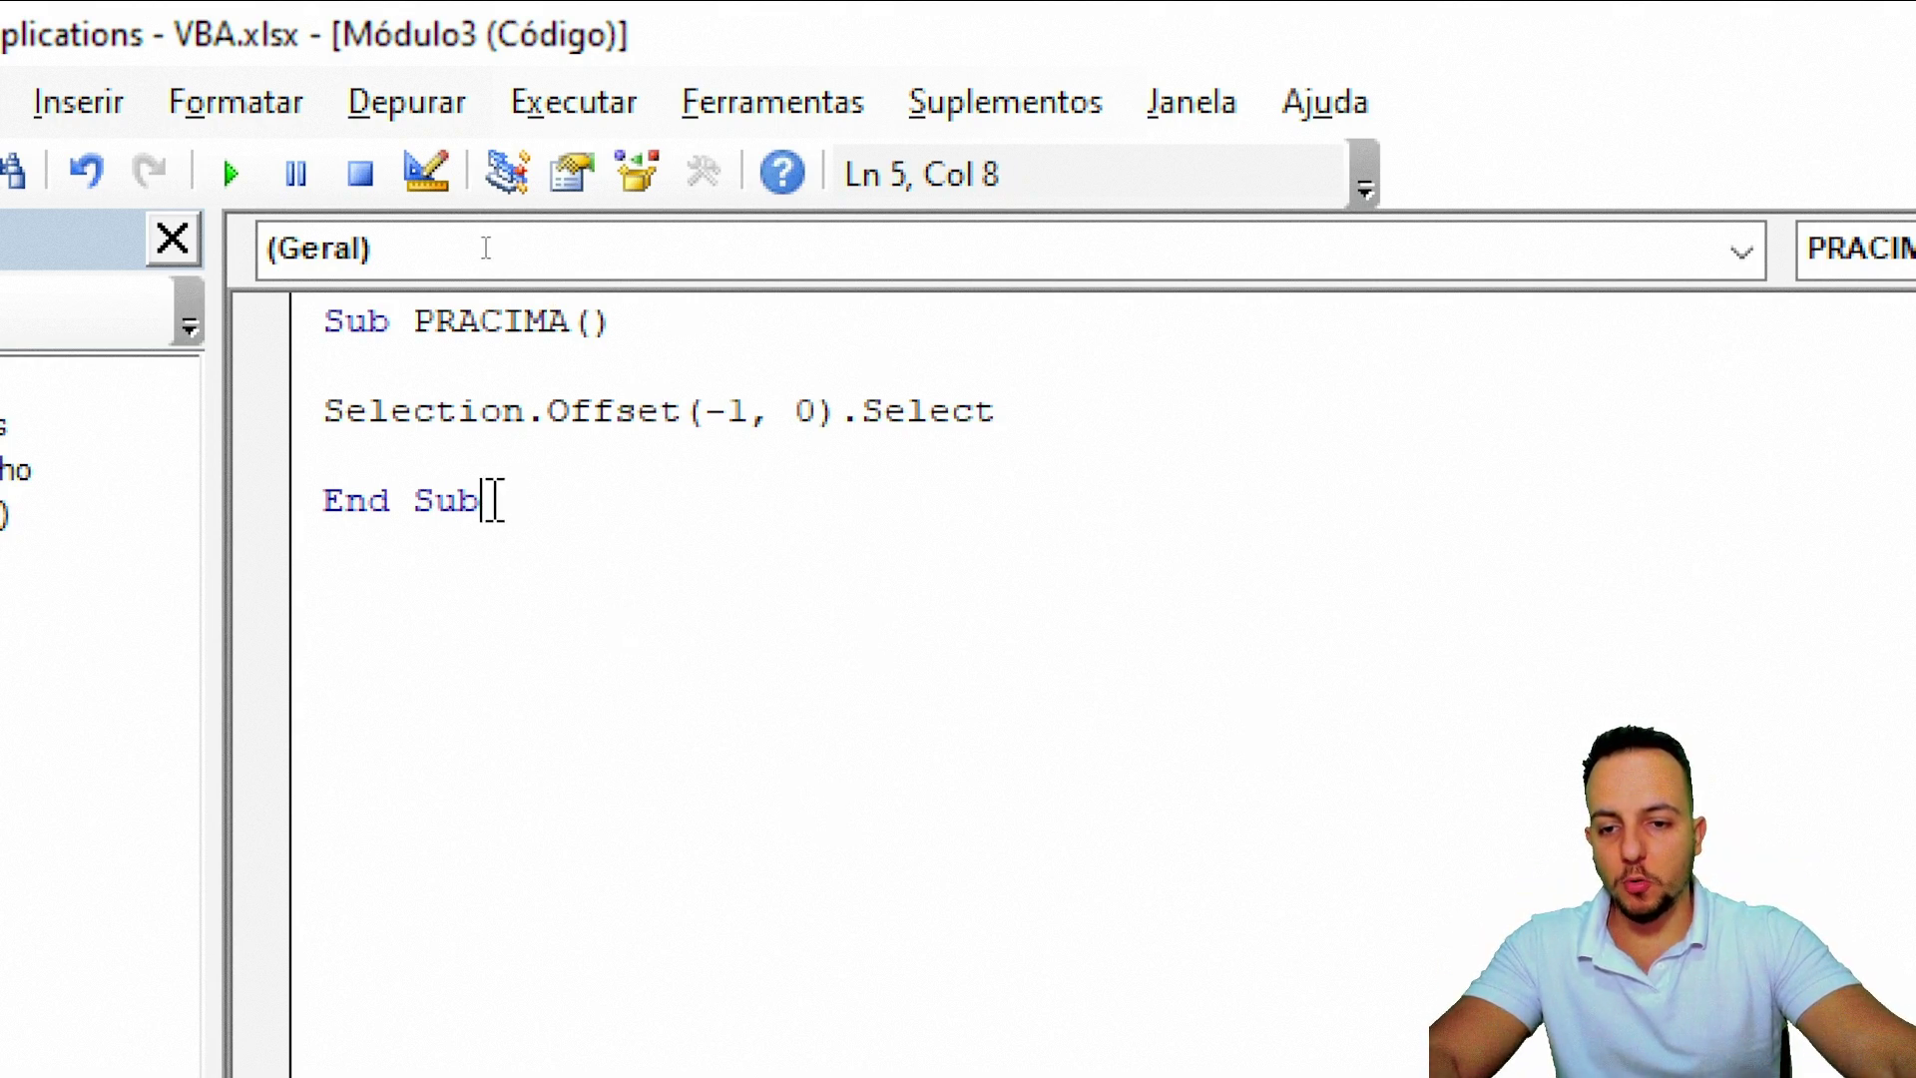
# - Duplicate PRACIMA as a new PRABAIXO macro using Offset(1, 0)
pyautogui.moveTo(492, 499)
pyautogui.mouseDown()
pyautogui.moveTo(329, 370)
pyautogui.moveTo(349, 333)
pyautogui.mouseUp()
pyautogui.hotkey('ctrl', 'c')
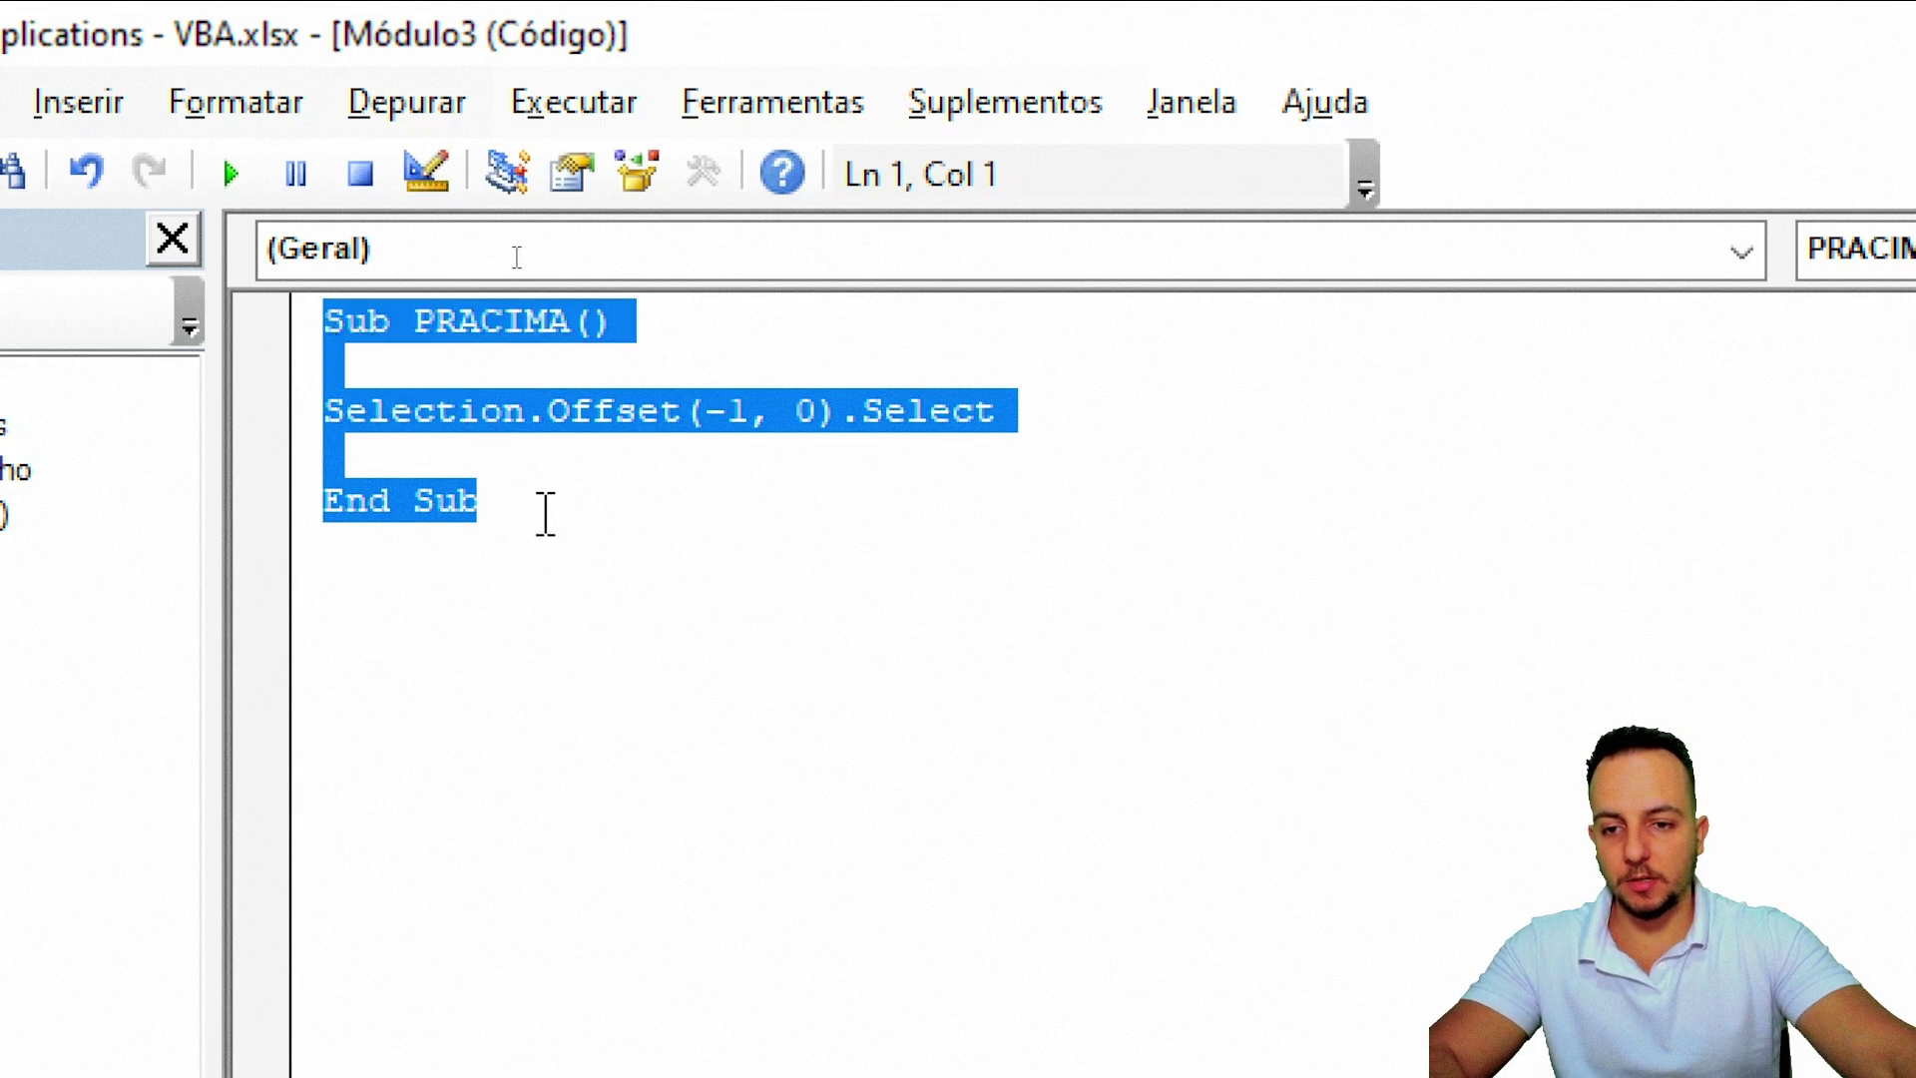
pyautogui.click(546, 514)
pyautogui.press('Return')
pyautogui.press('Return')
pyautogui.press('Return')
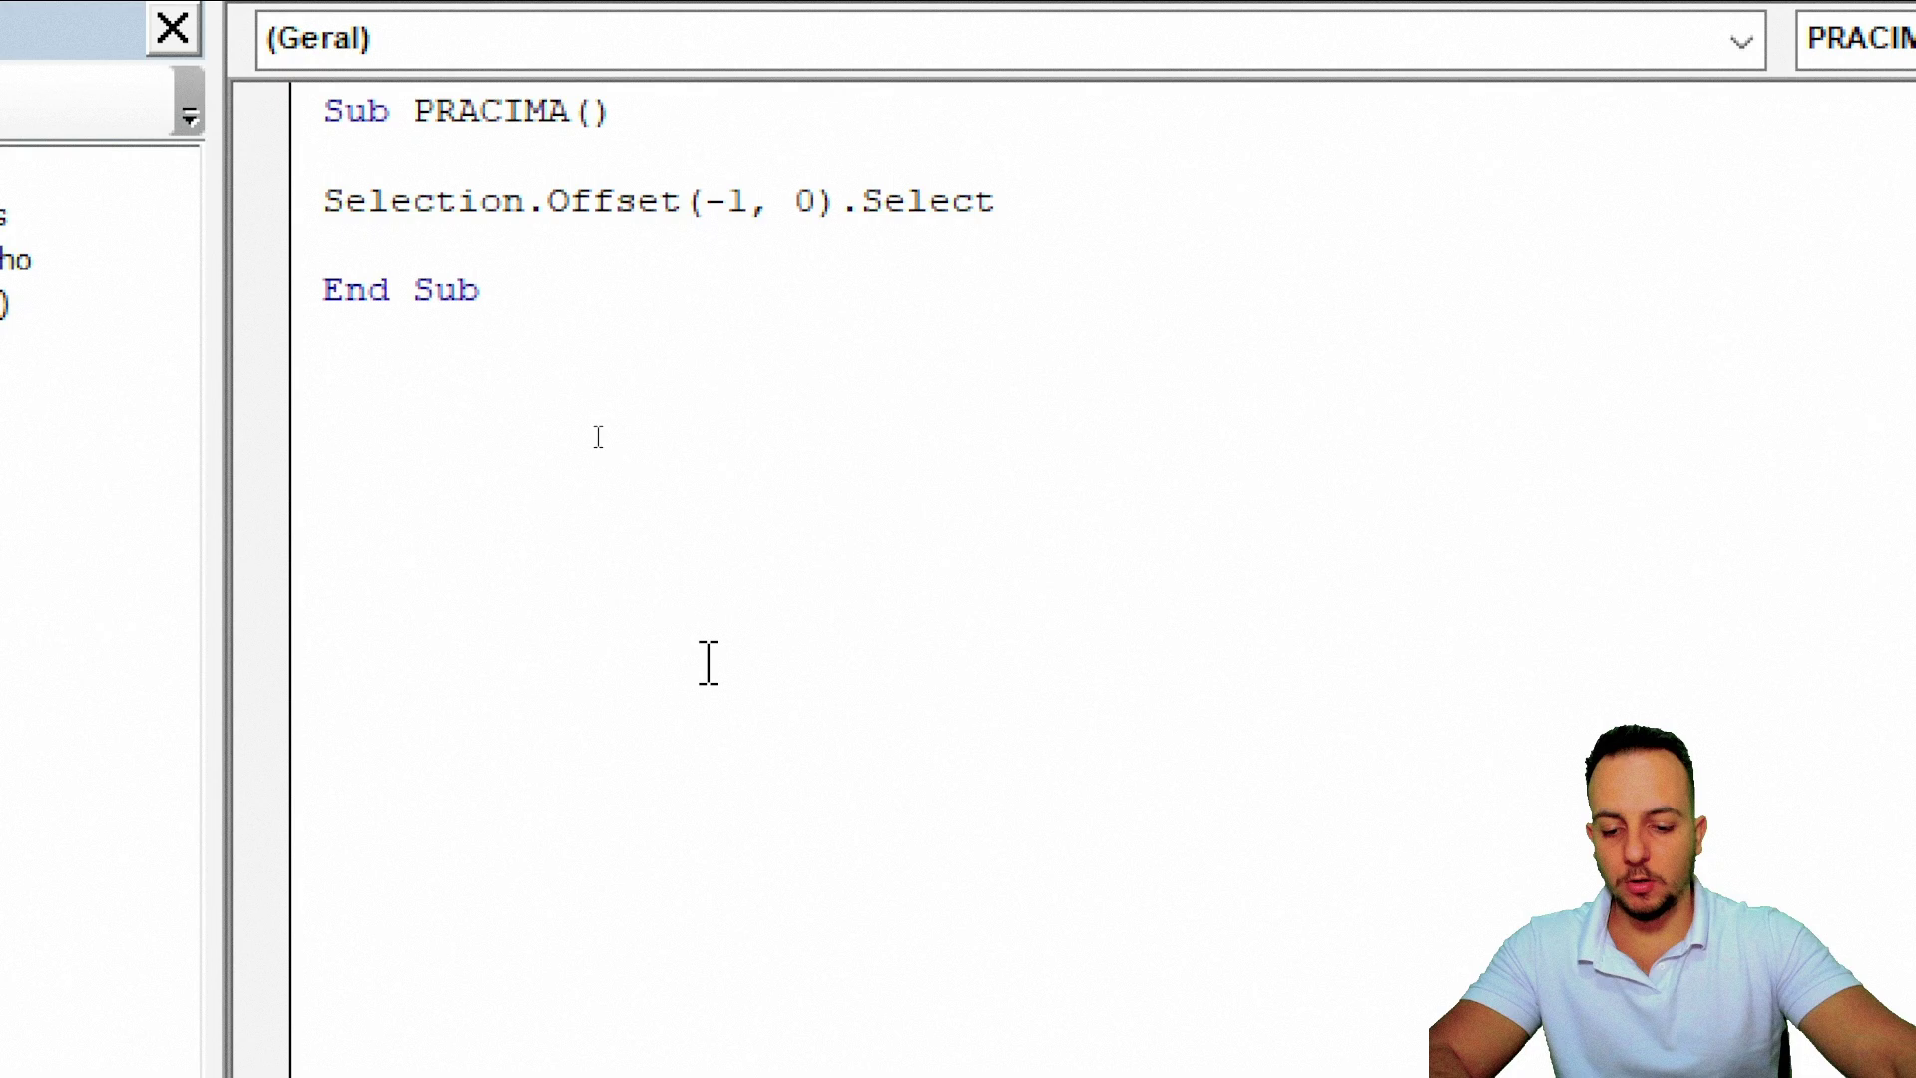
pyautogui.hotkey('ctrl', 'v')
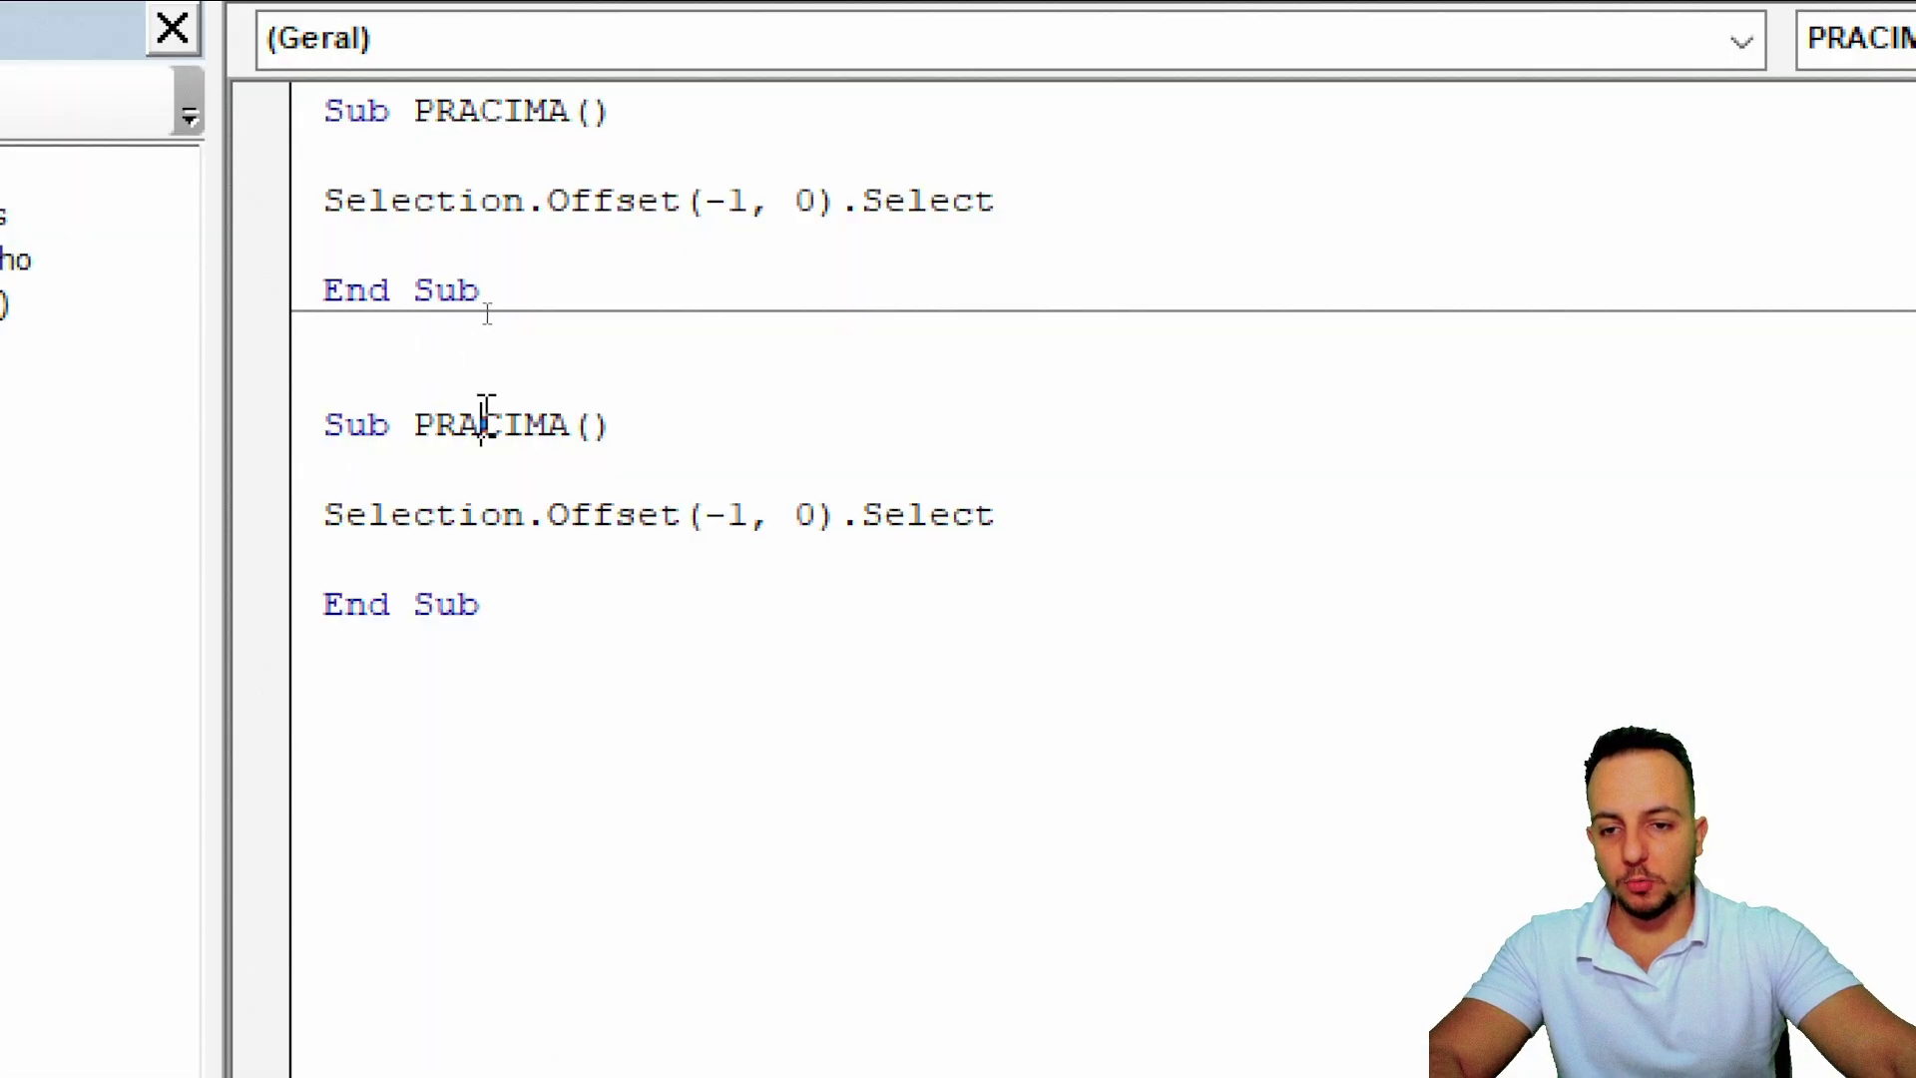
pyautogui.doubleClick(484, 424)
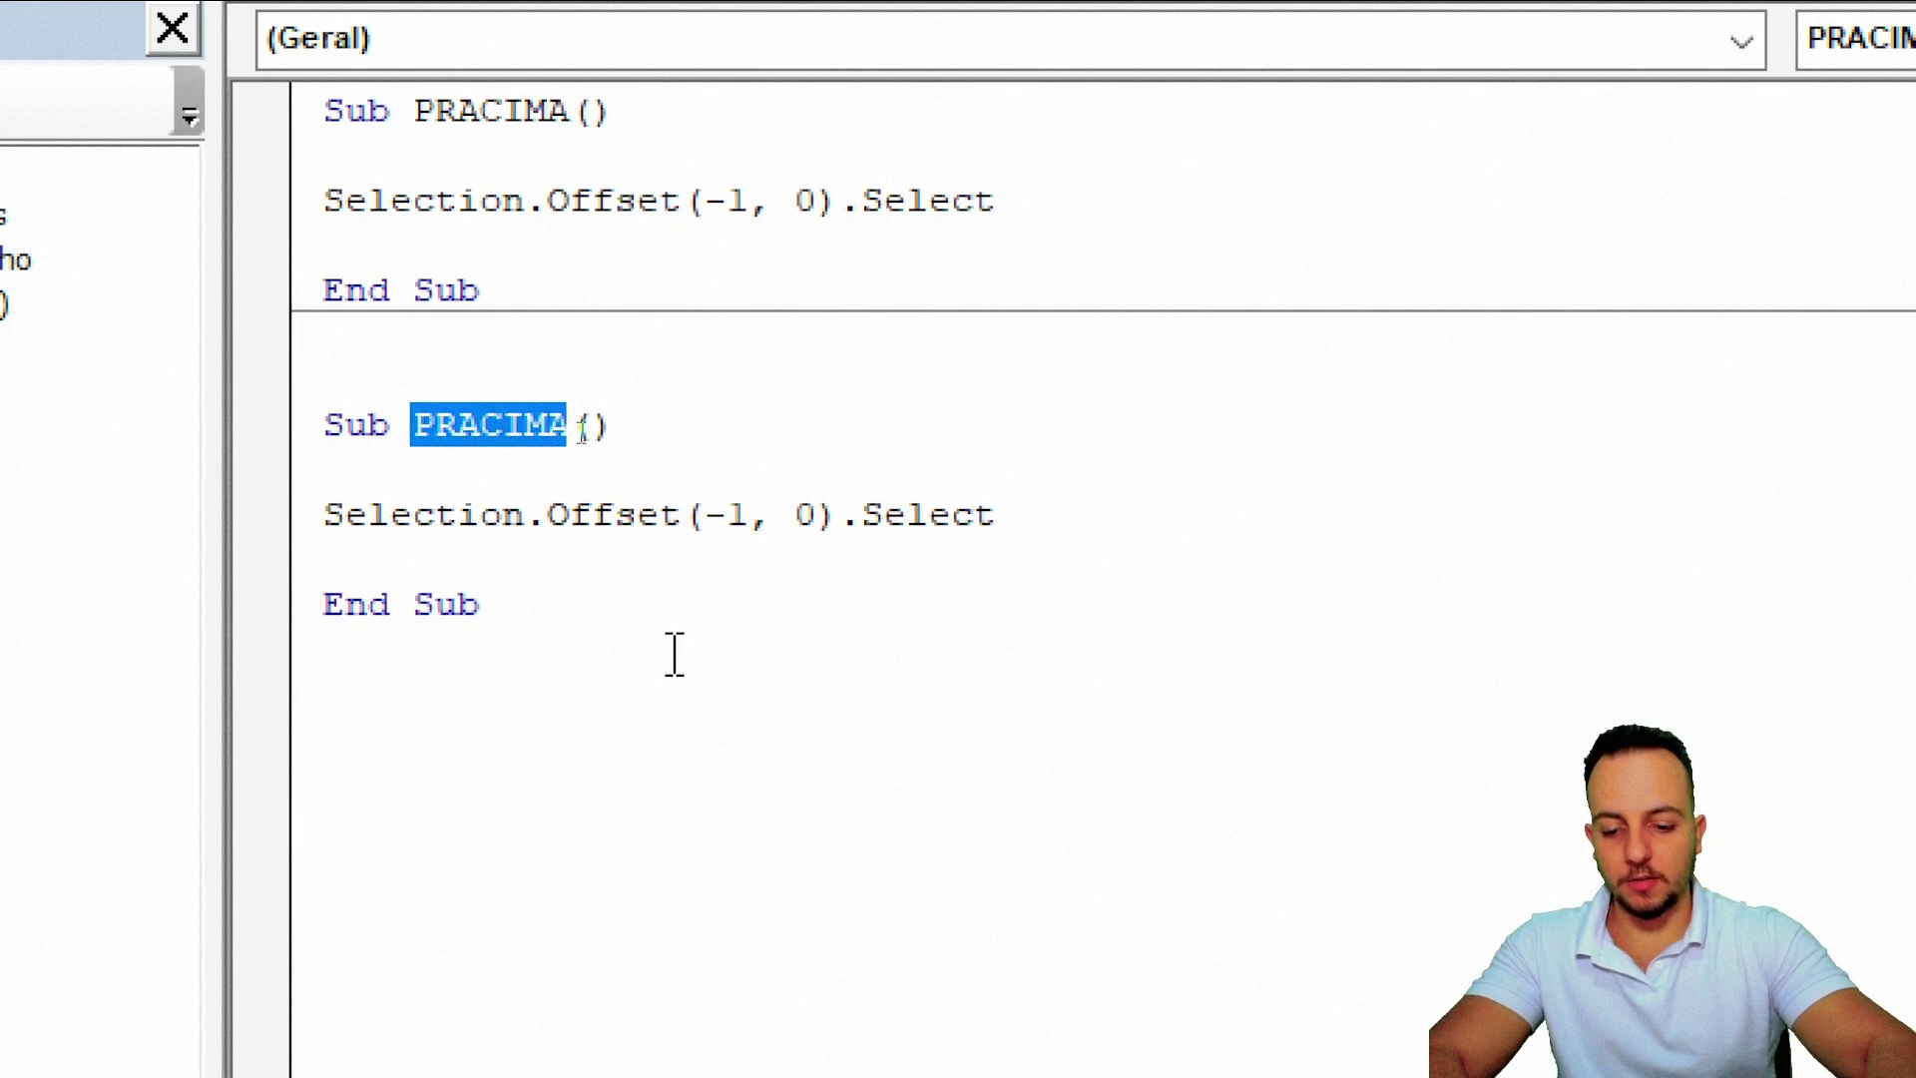
pyautogui.write('PRABAIX')
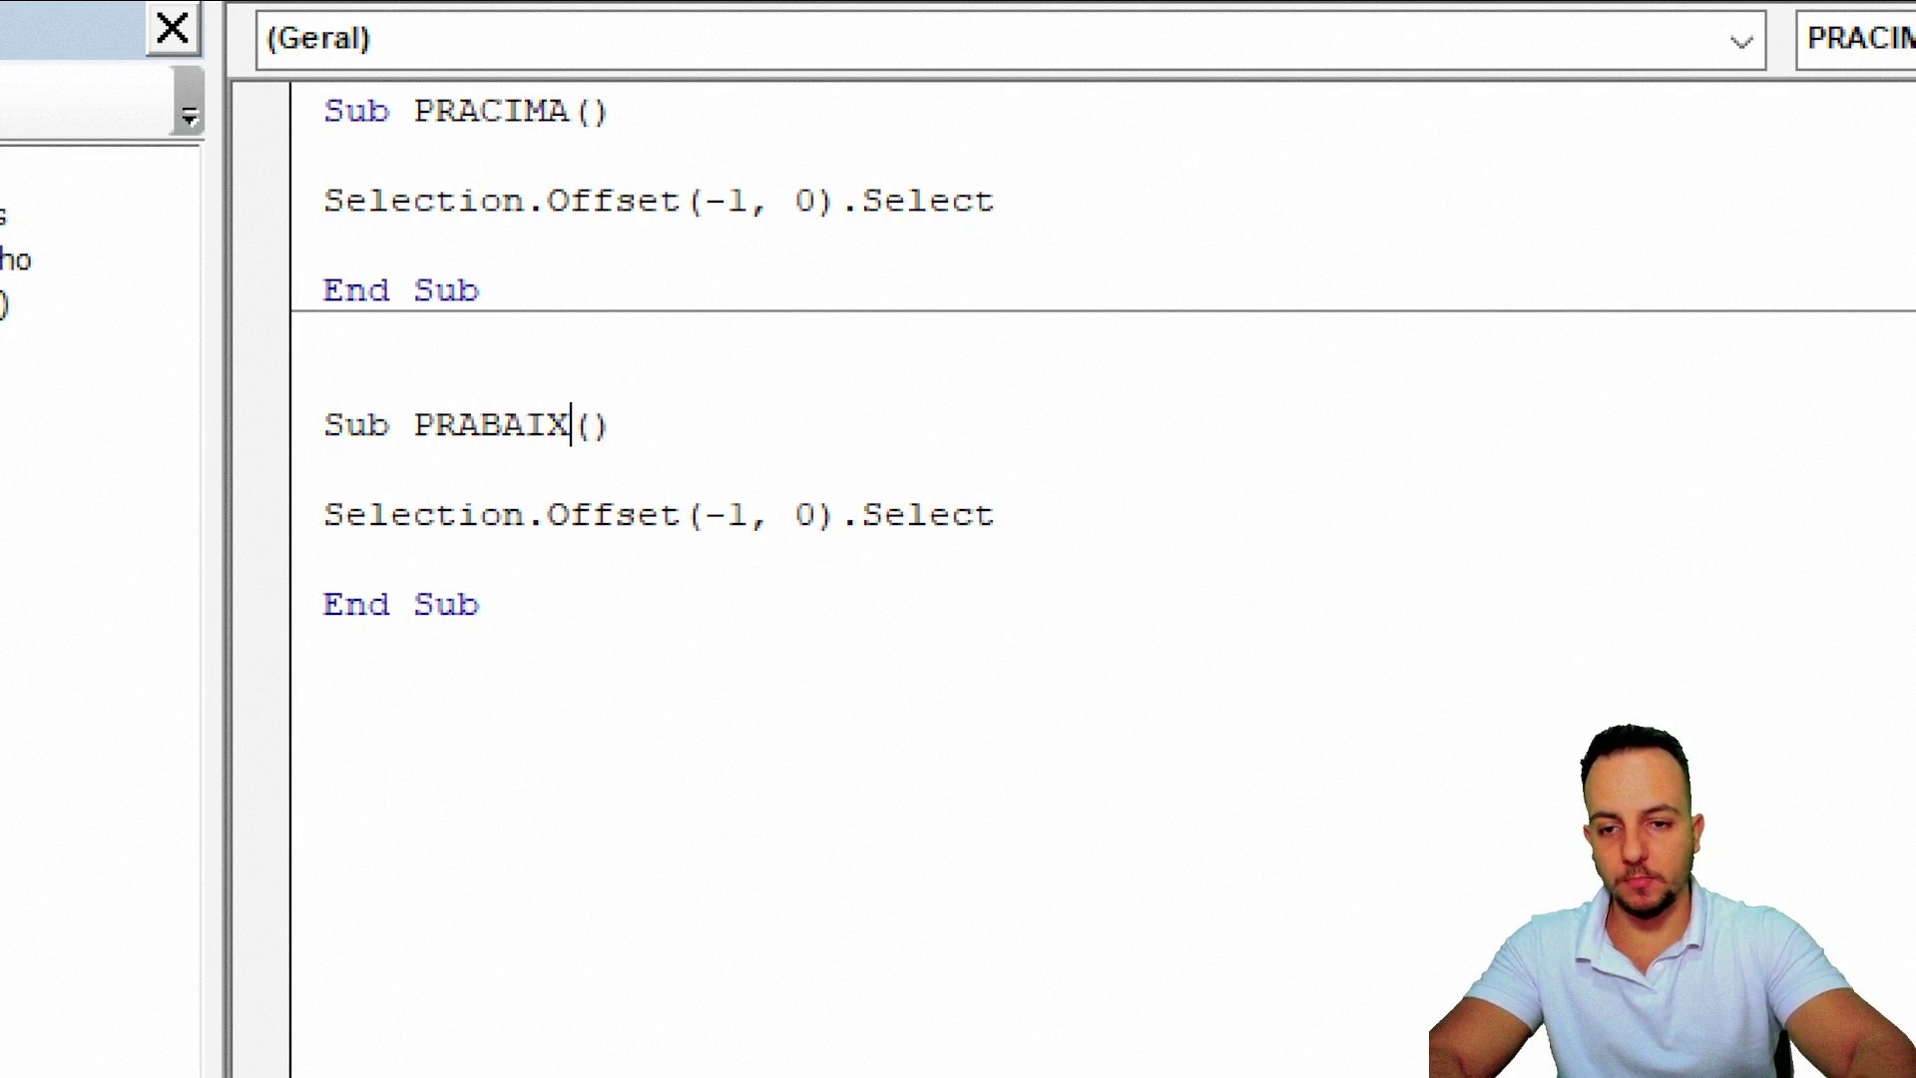
pyautogui.write('O')
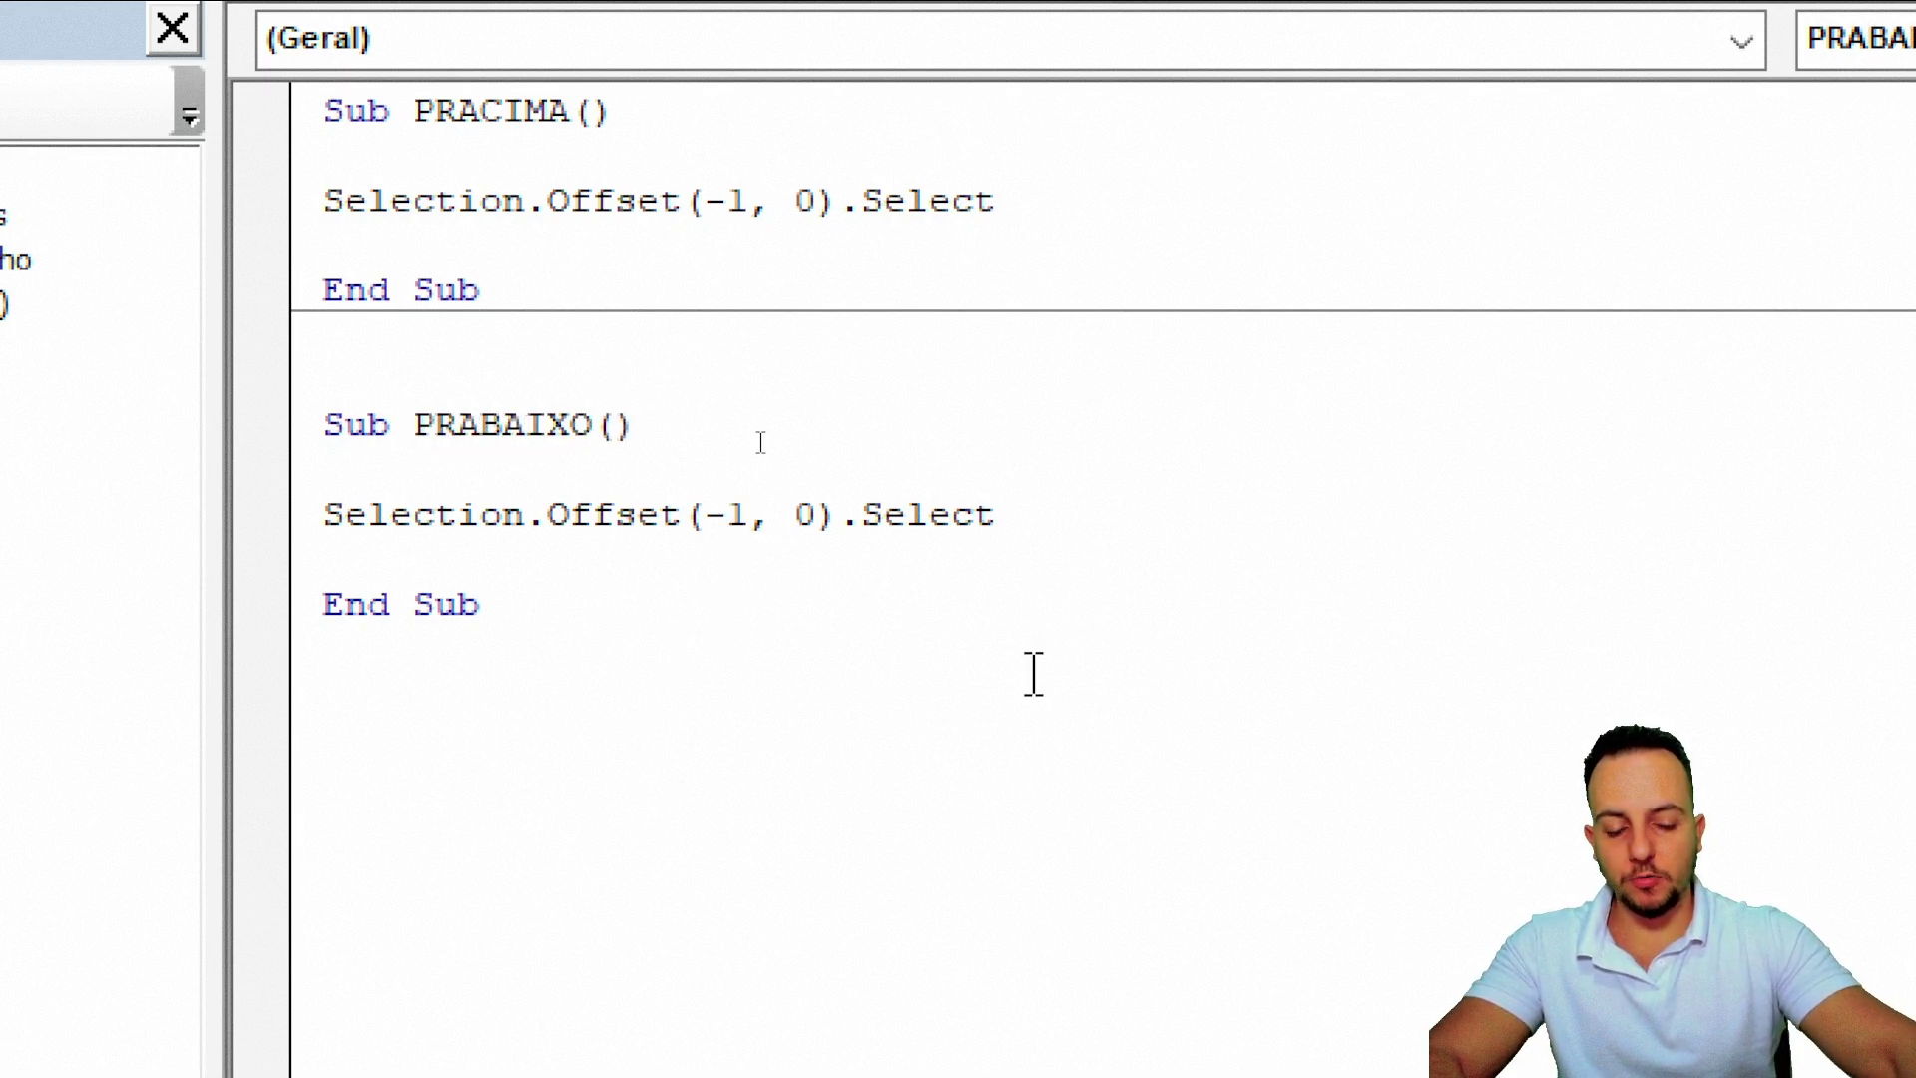
pyautogui.click(717, 514)
pyautogui.press('BackSpace')
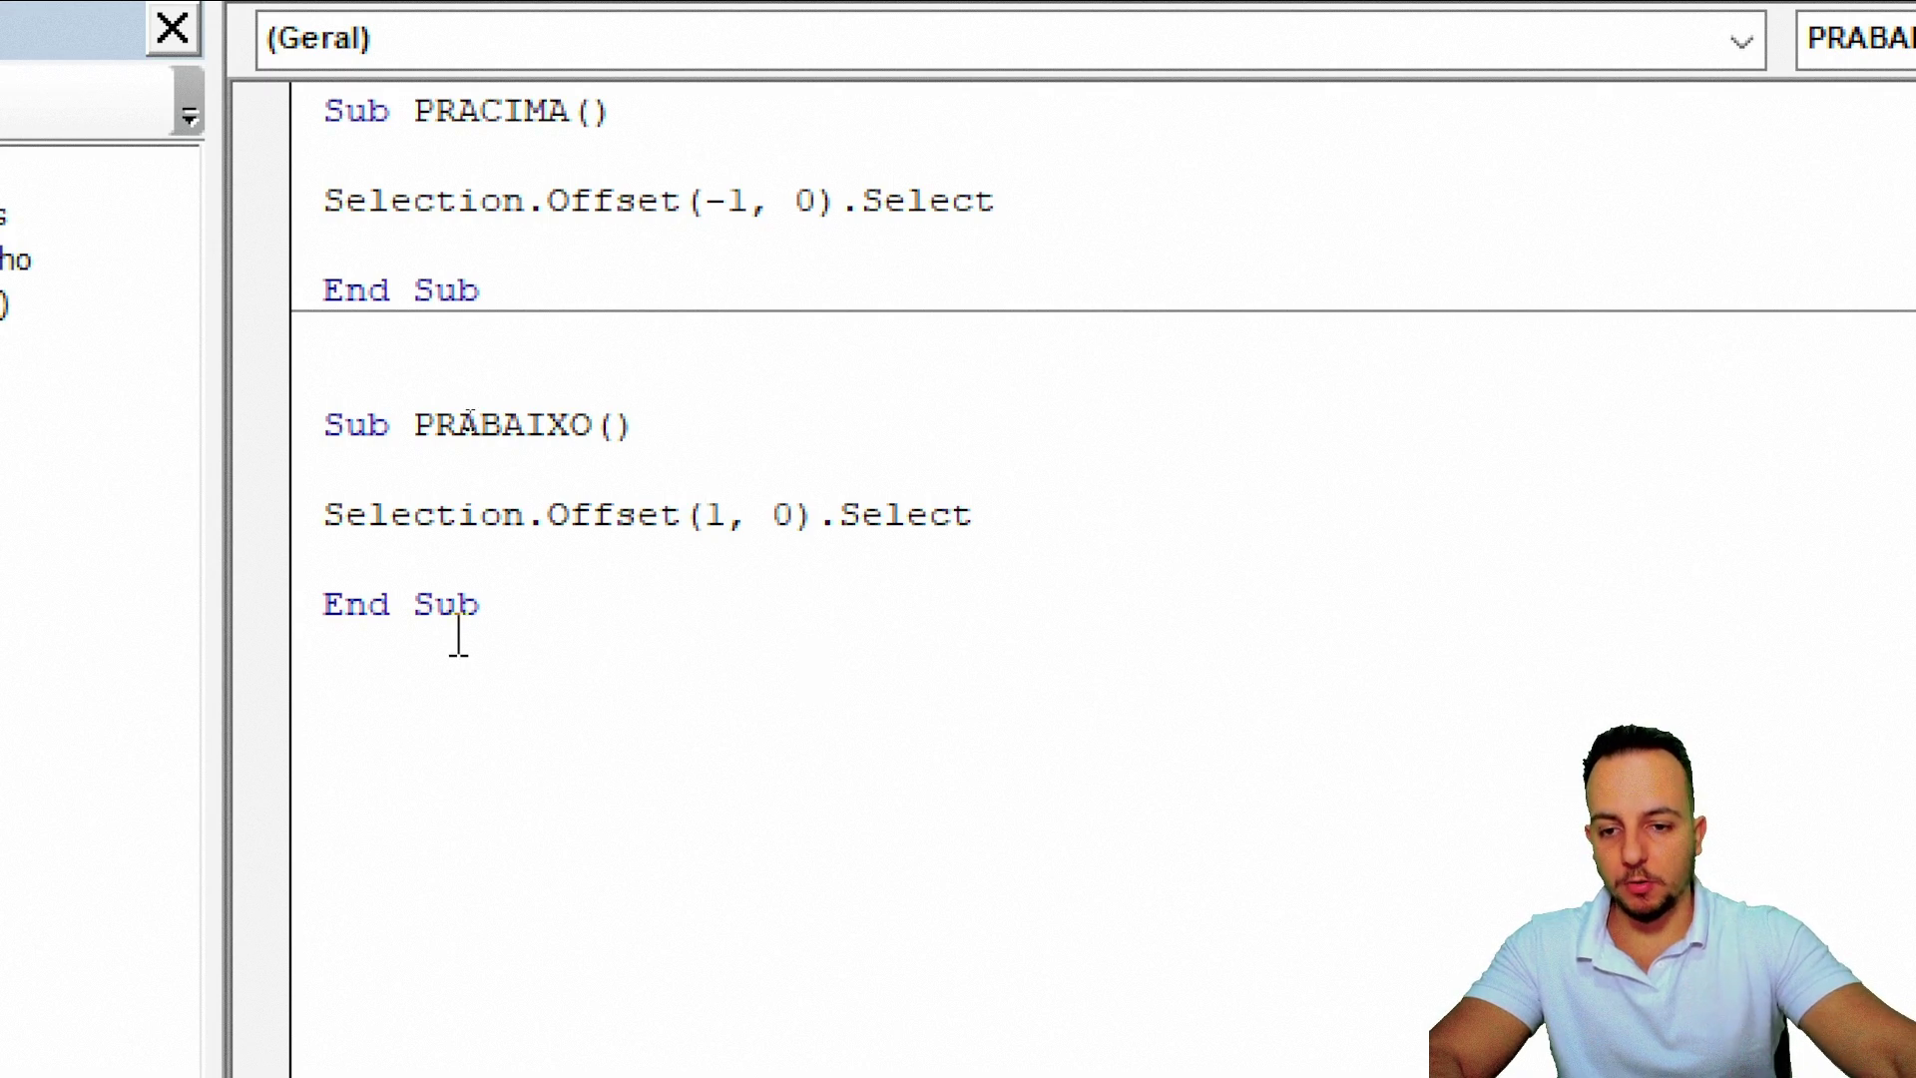
# - Paste another copy and turn it into PRADIREITA with Offset(0, 1)
pyautogui.write('Sub PRACIMA()  Selection.Offset(-1, 0).Select  End Sub')
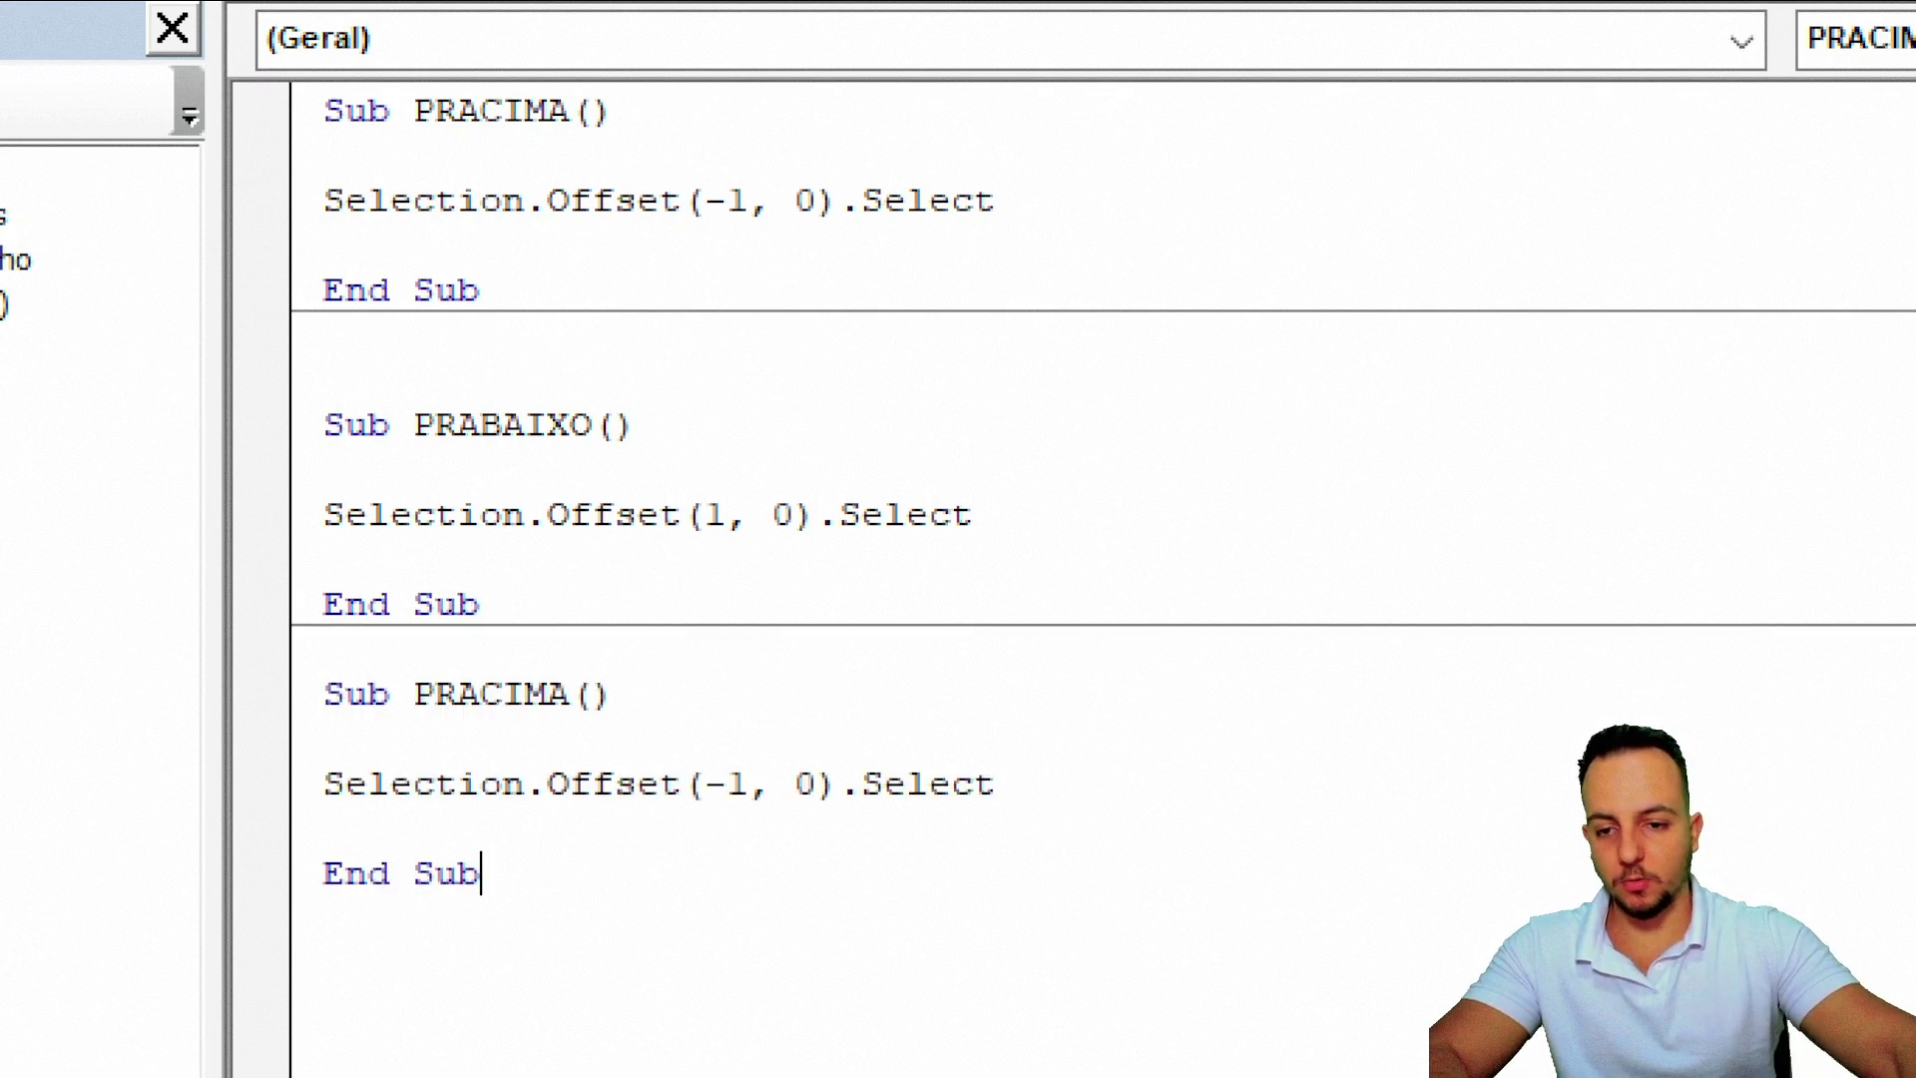
pyautogui.doubleClick(464, 310)
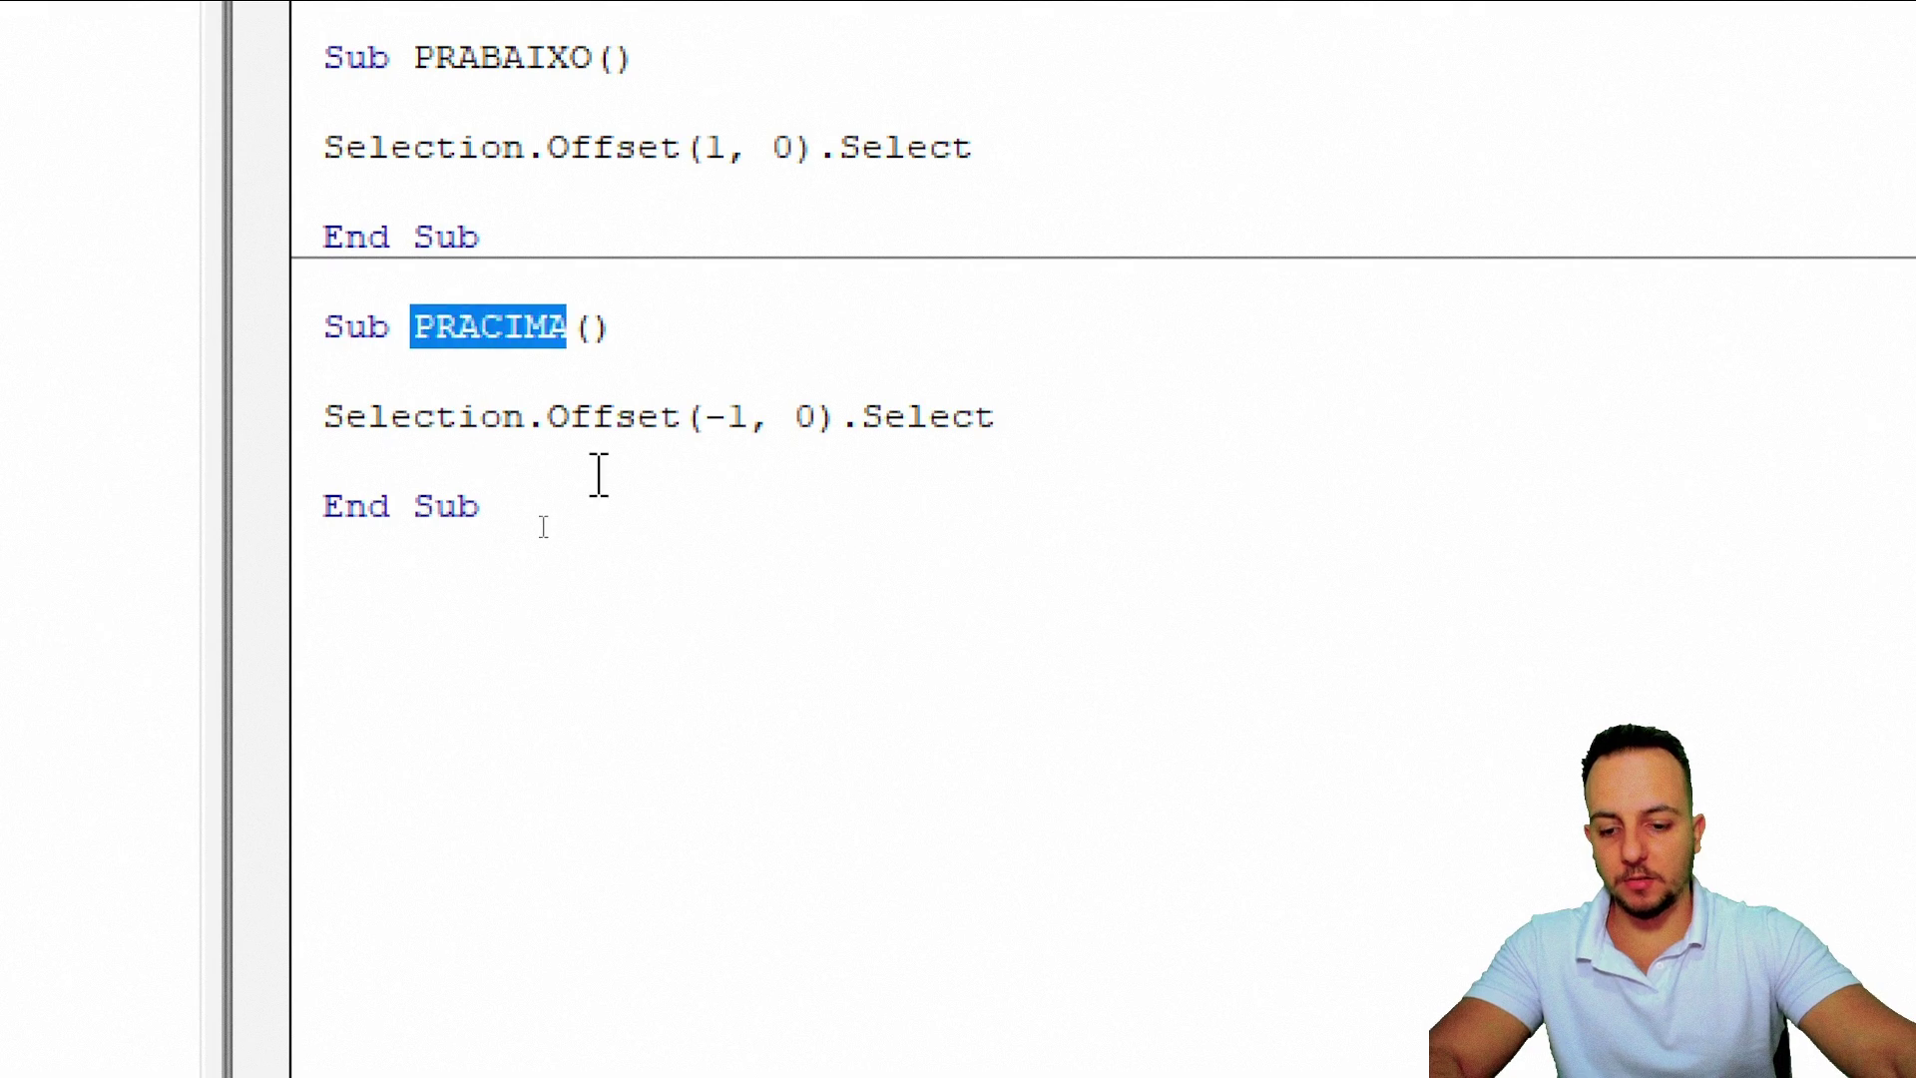
pyautogui.write('PR')
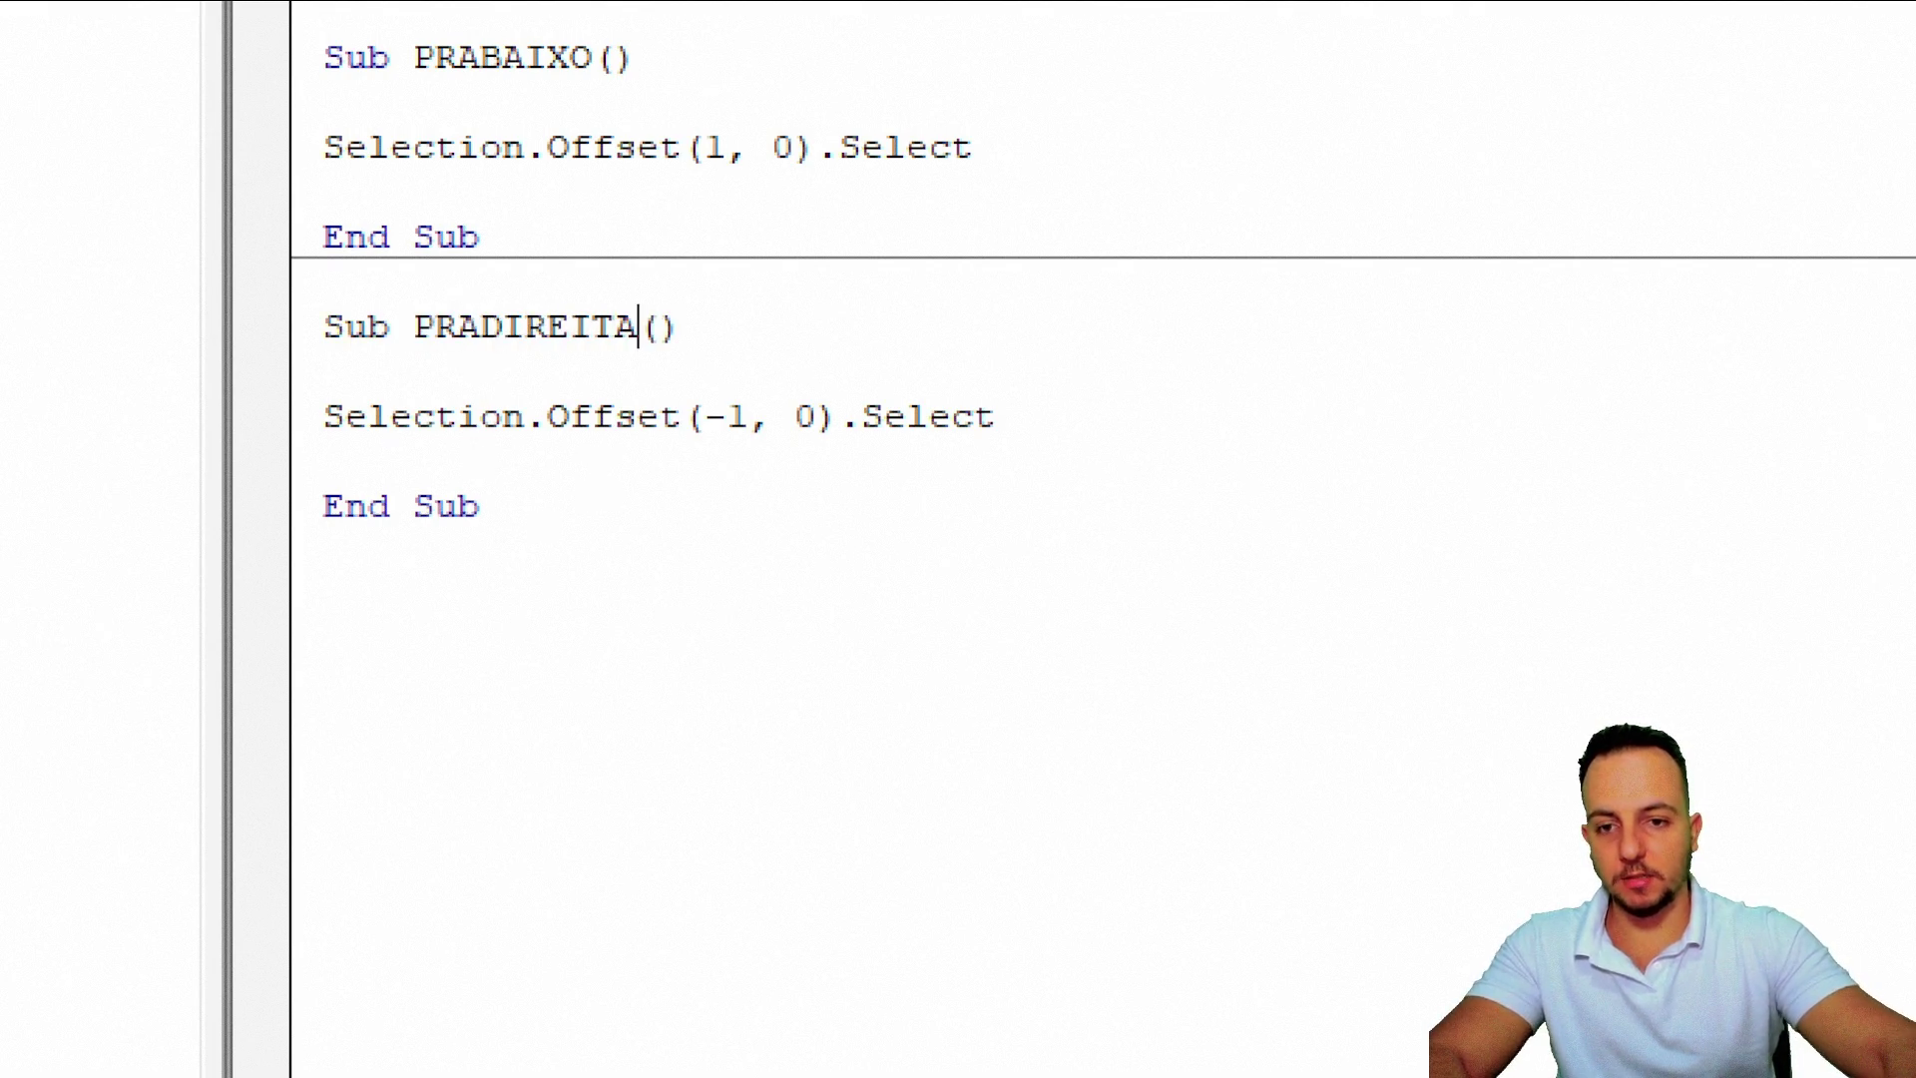
pyautogui.press('BackSpace')
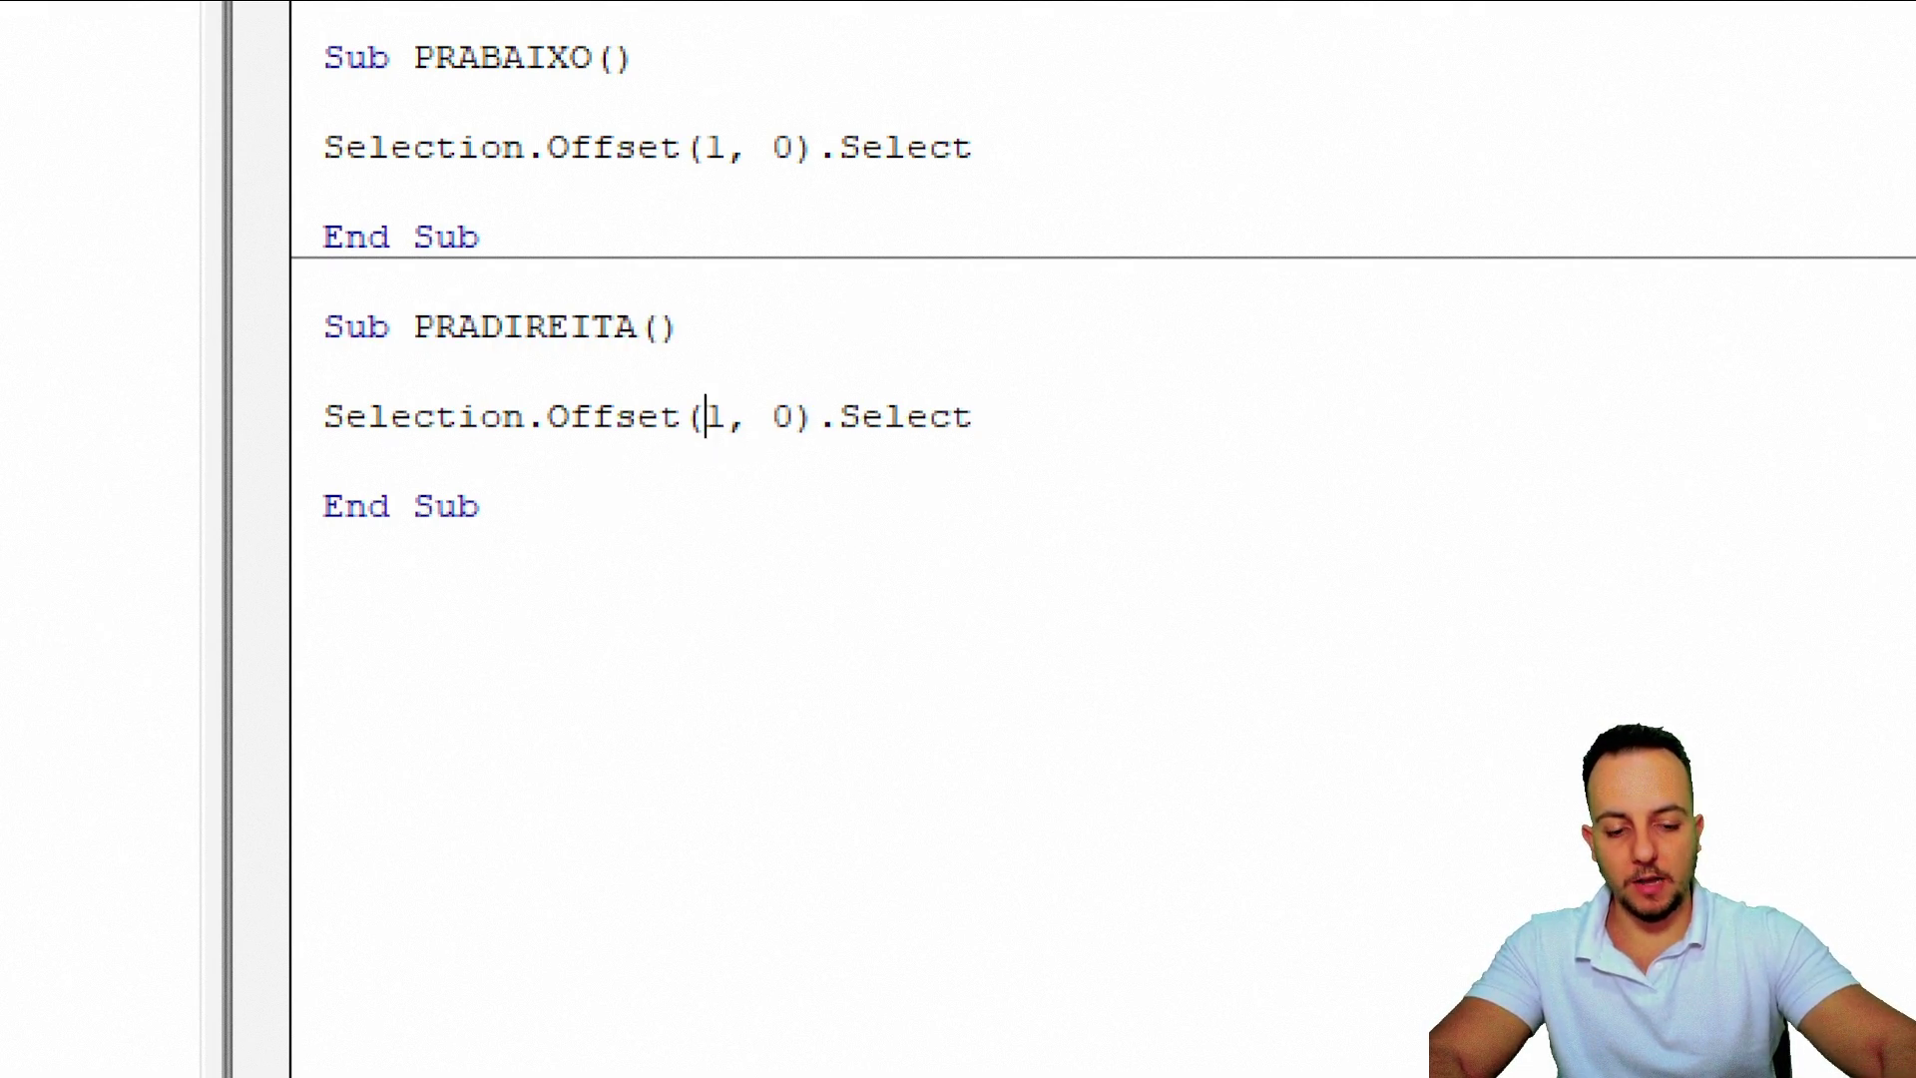
pyautogui.write('0')
pyautogui.press('Delete')
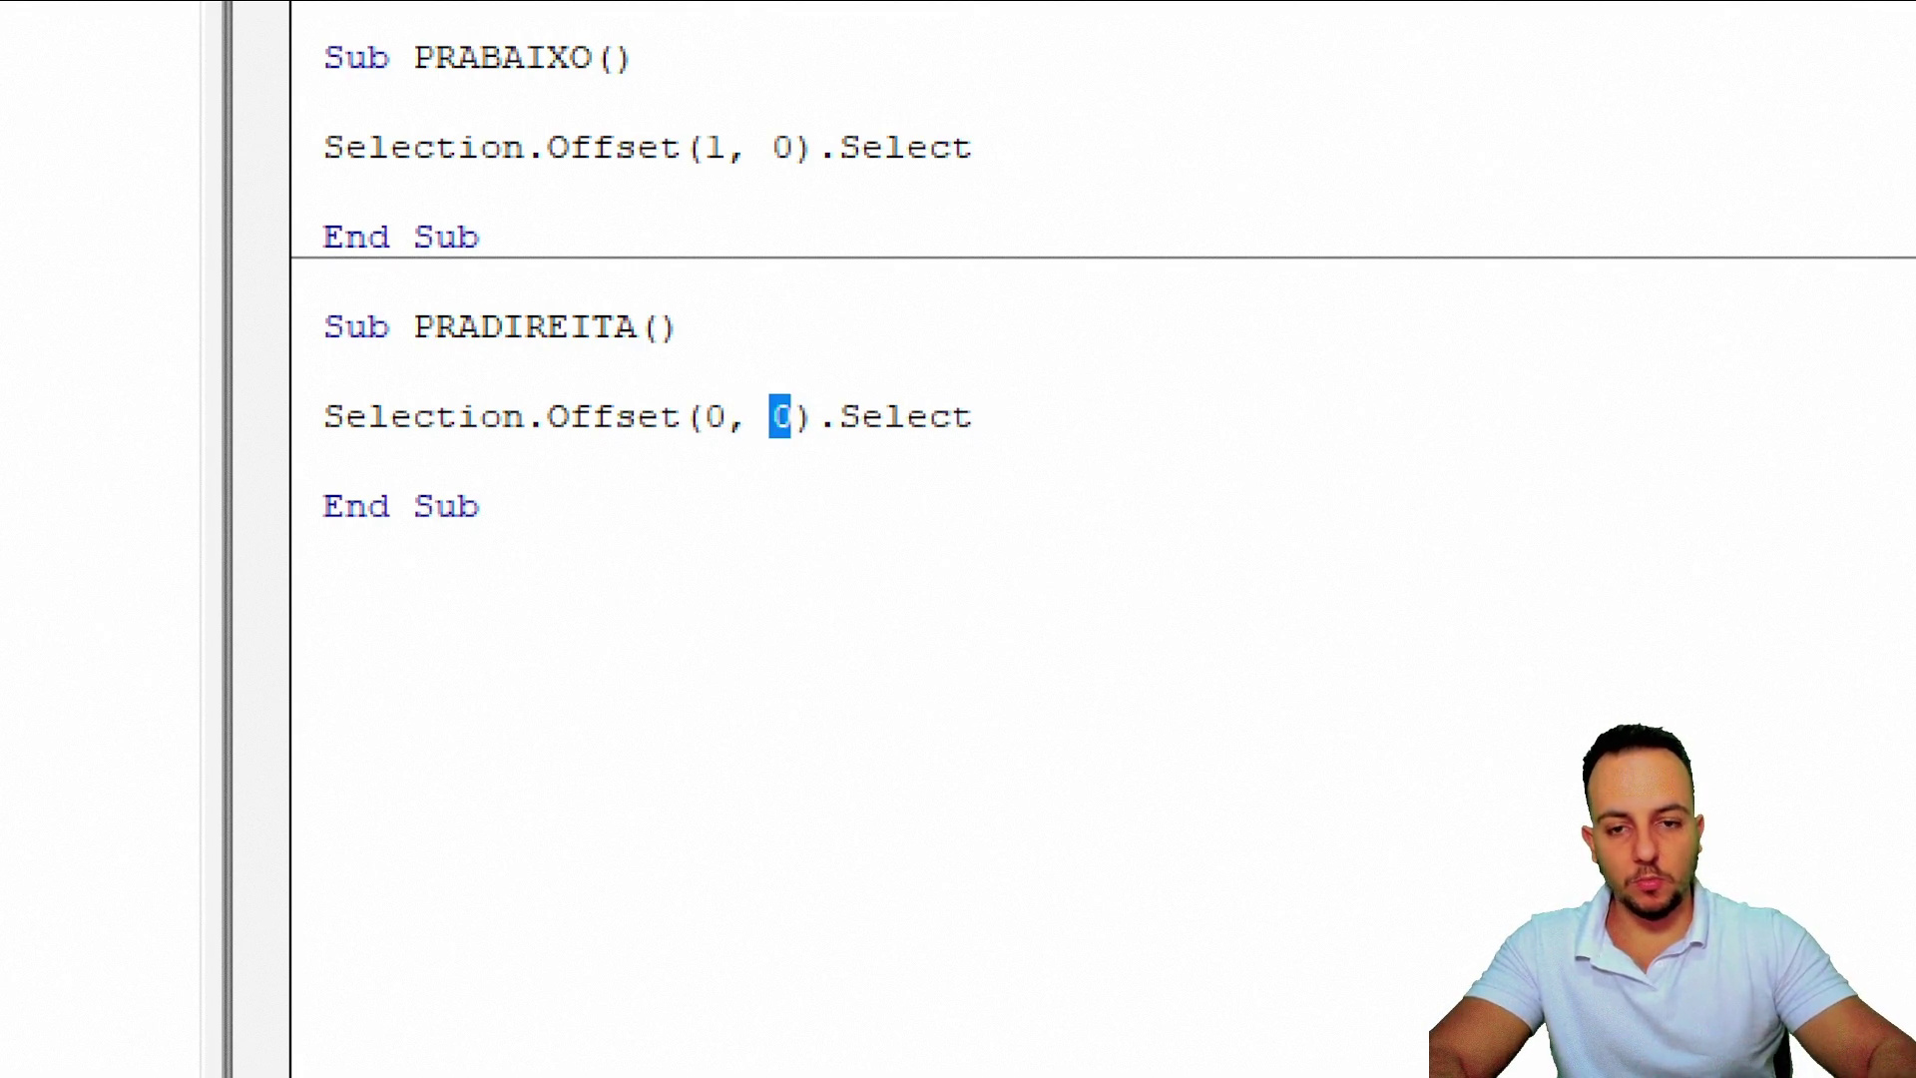
pyautogui.write('1')
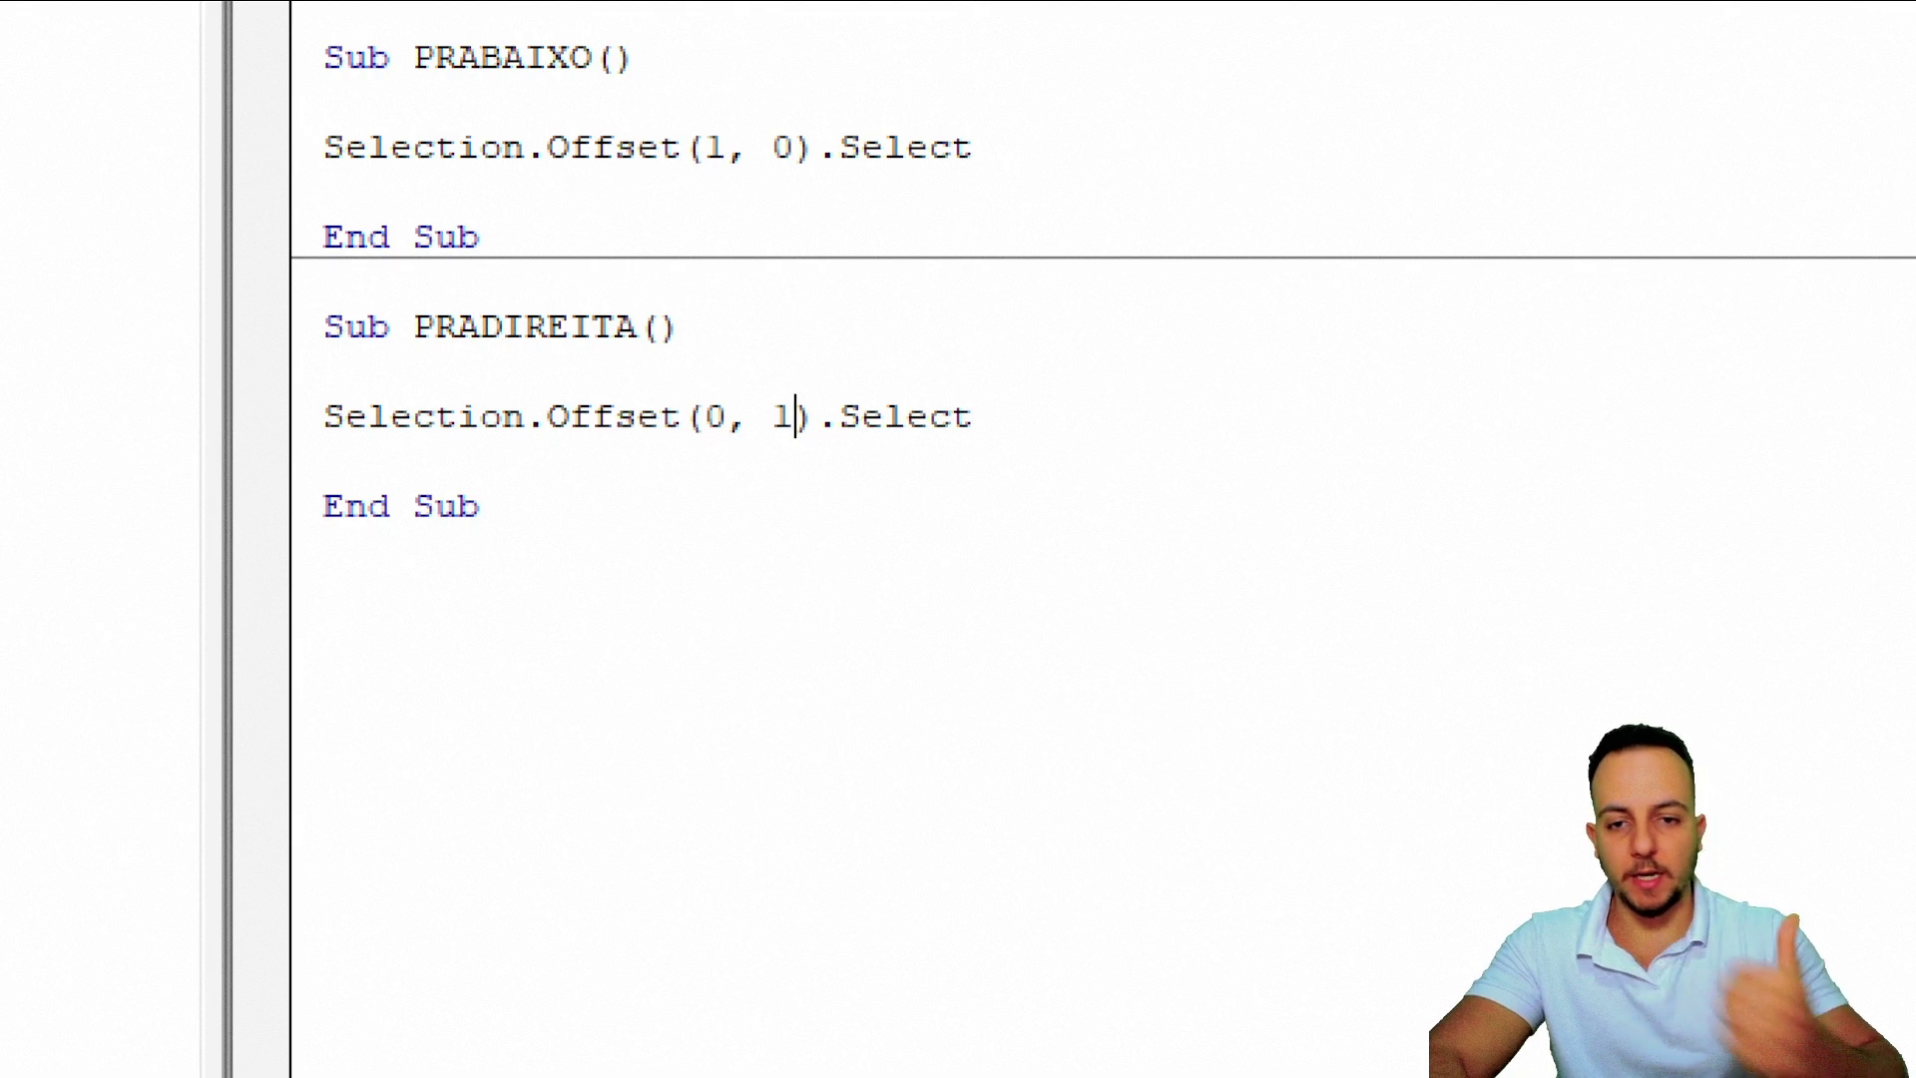
# - Copy PRADIREITA and make the copy PRAESQUERDA with Offset(0, -1)
pyautogui.moveTo(475, 544)
pyautogui.mouseDown()
pyautogui.moveTo(357, 496)
pyautogui.moveTo(281, 360)
pyautogui.mouseUp()
pyautogui.click(482, 461)
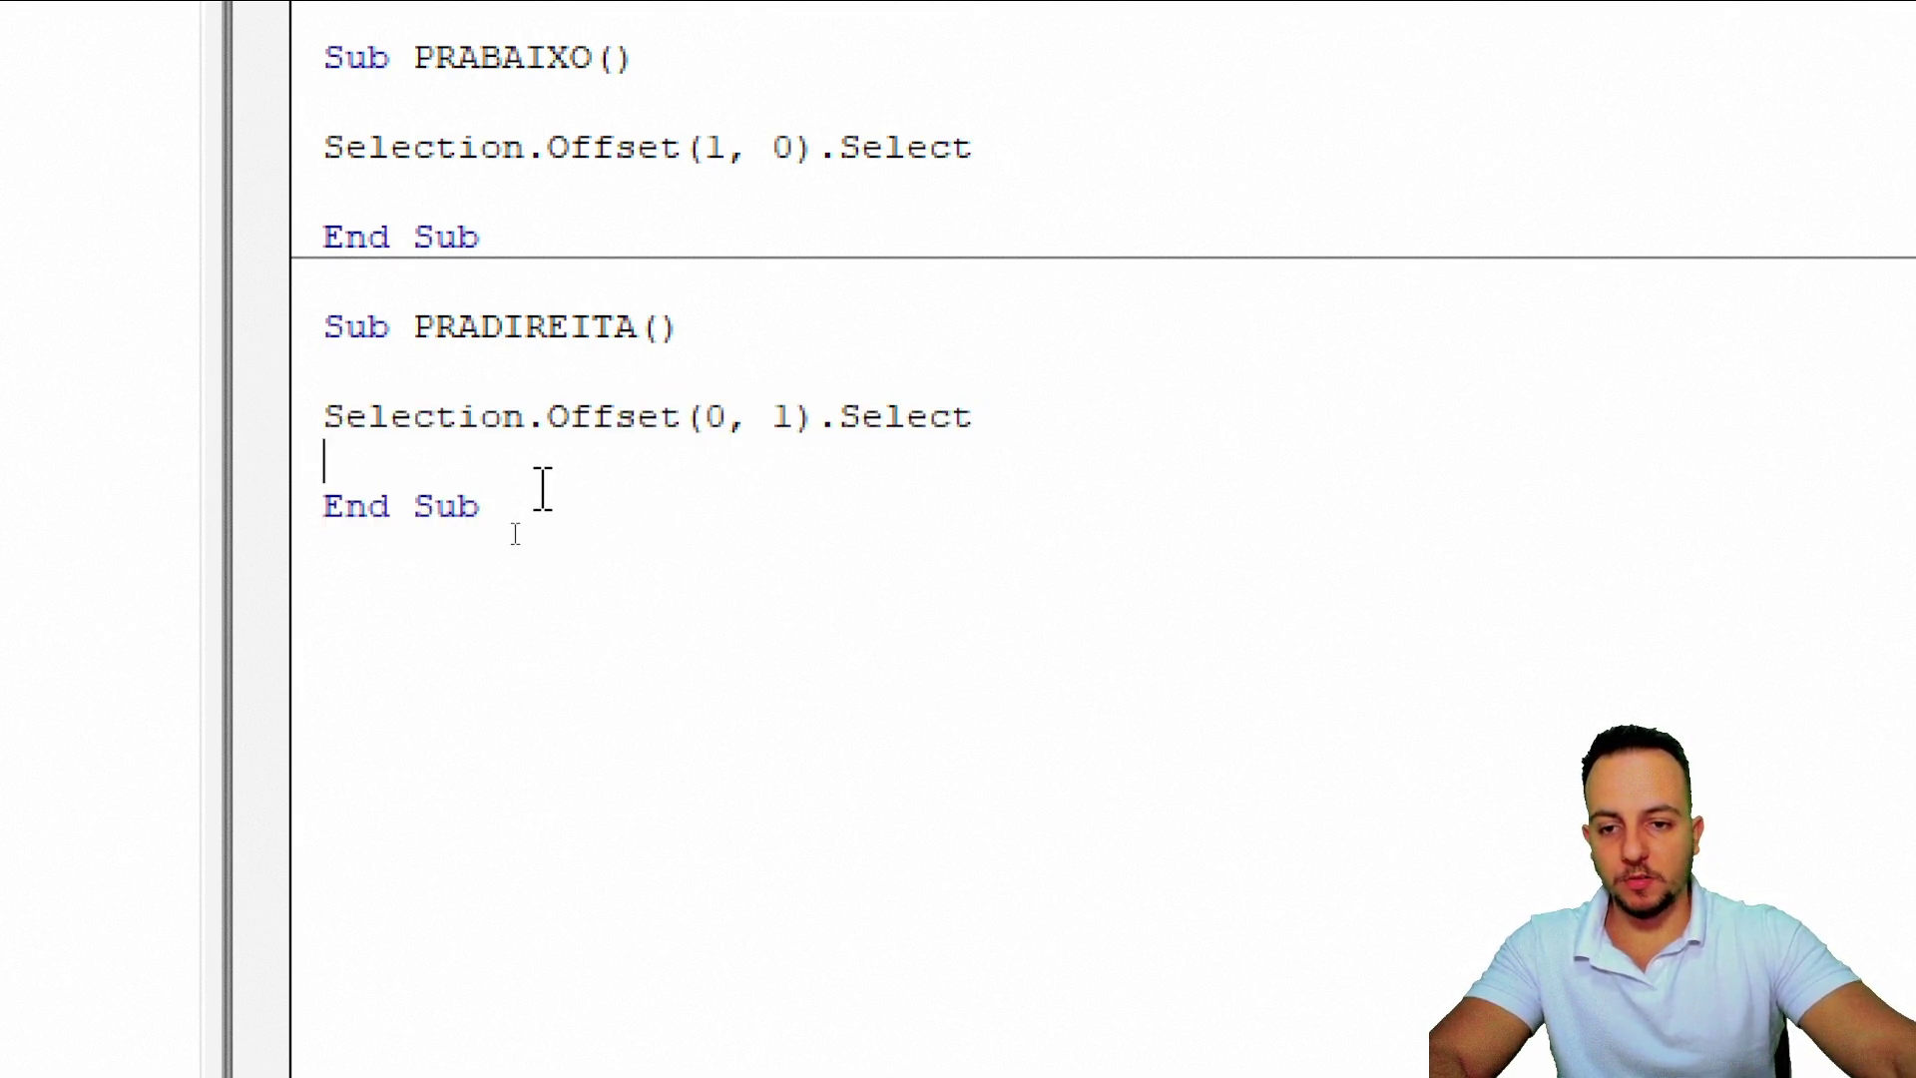
pyautogui.moveTo(493, 509)
pyautogui.mouseDown()
pyautogui.moveTo(308, 427)
pyautogui.moveTo(309, 329)
pyautogui.mouseUp()
pyautogui.hotkey('ctrl', 'c')
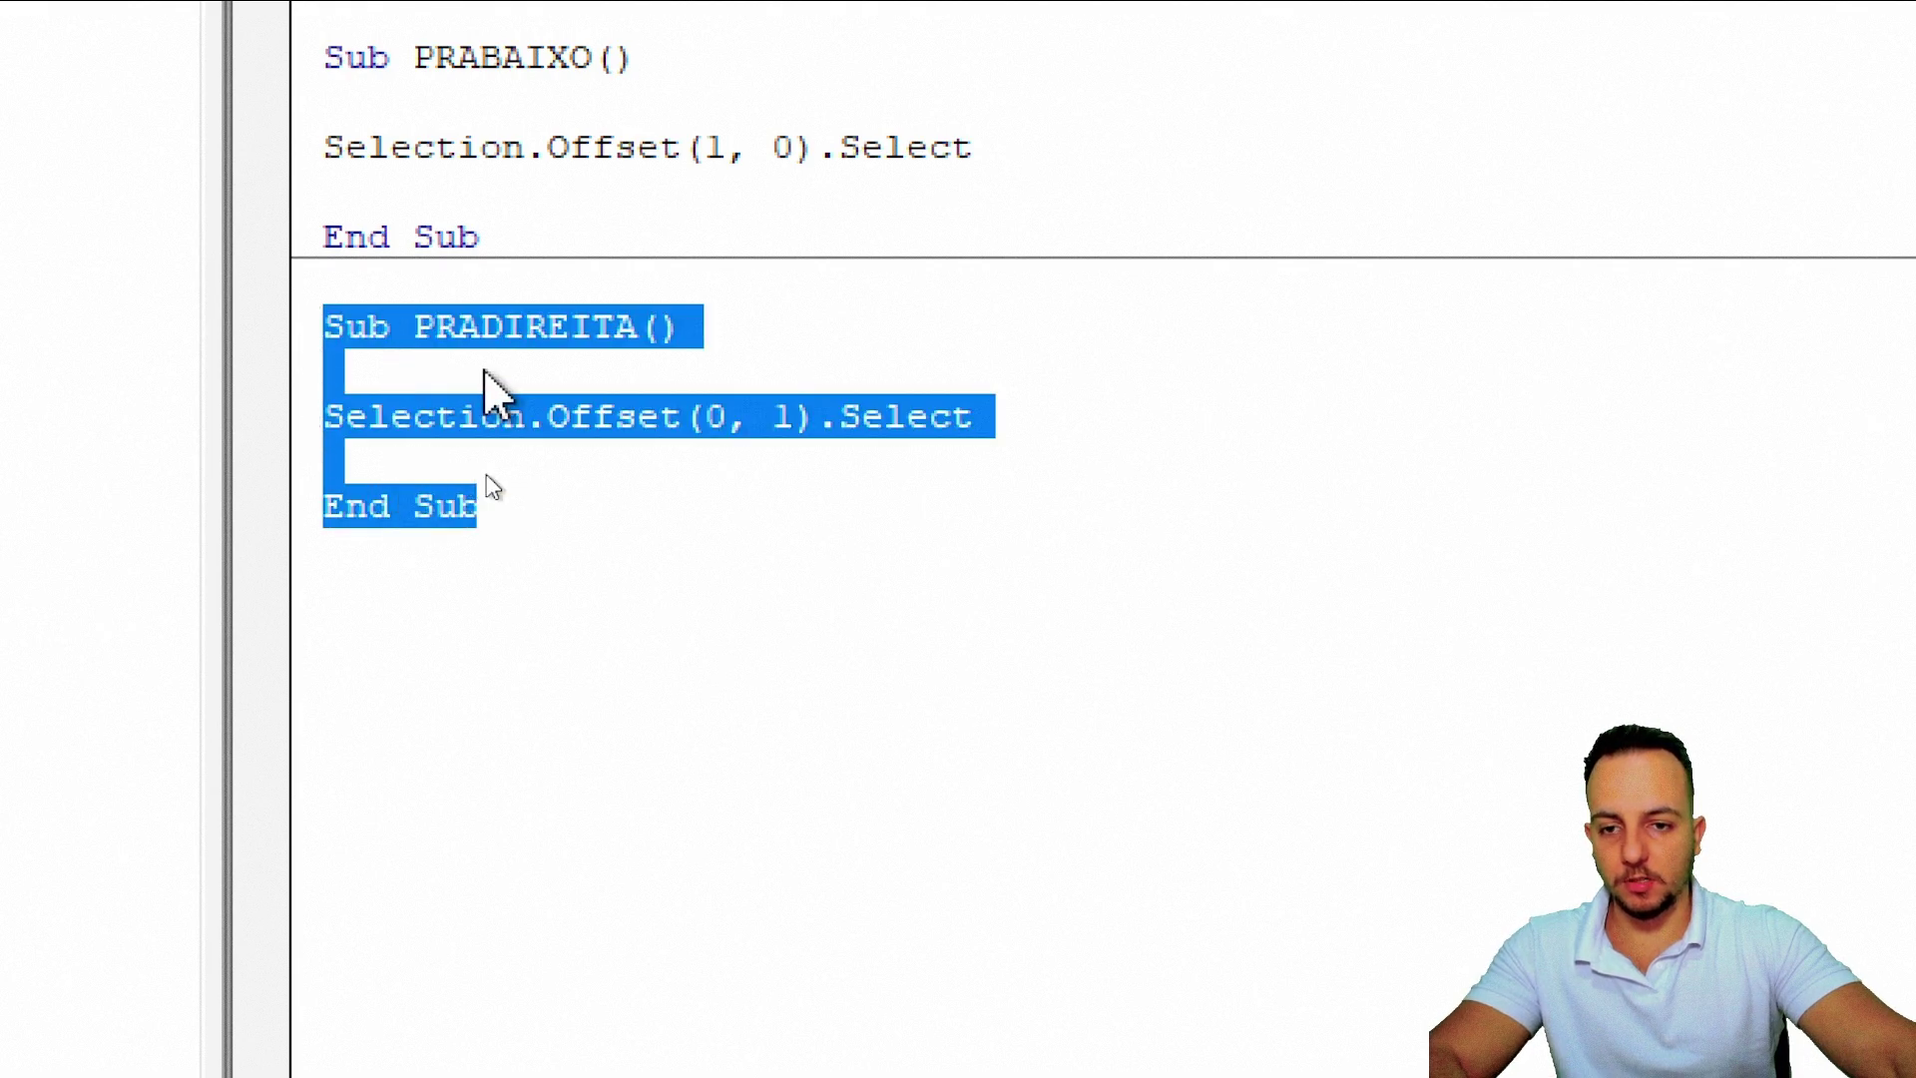
pyautogui.click(497, 524)
pyautogui.hotkey('ctrl', 'v')
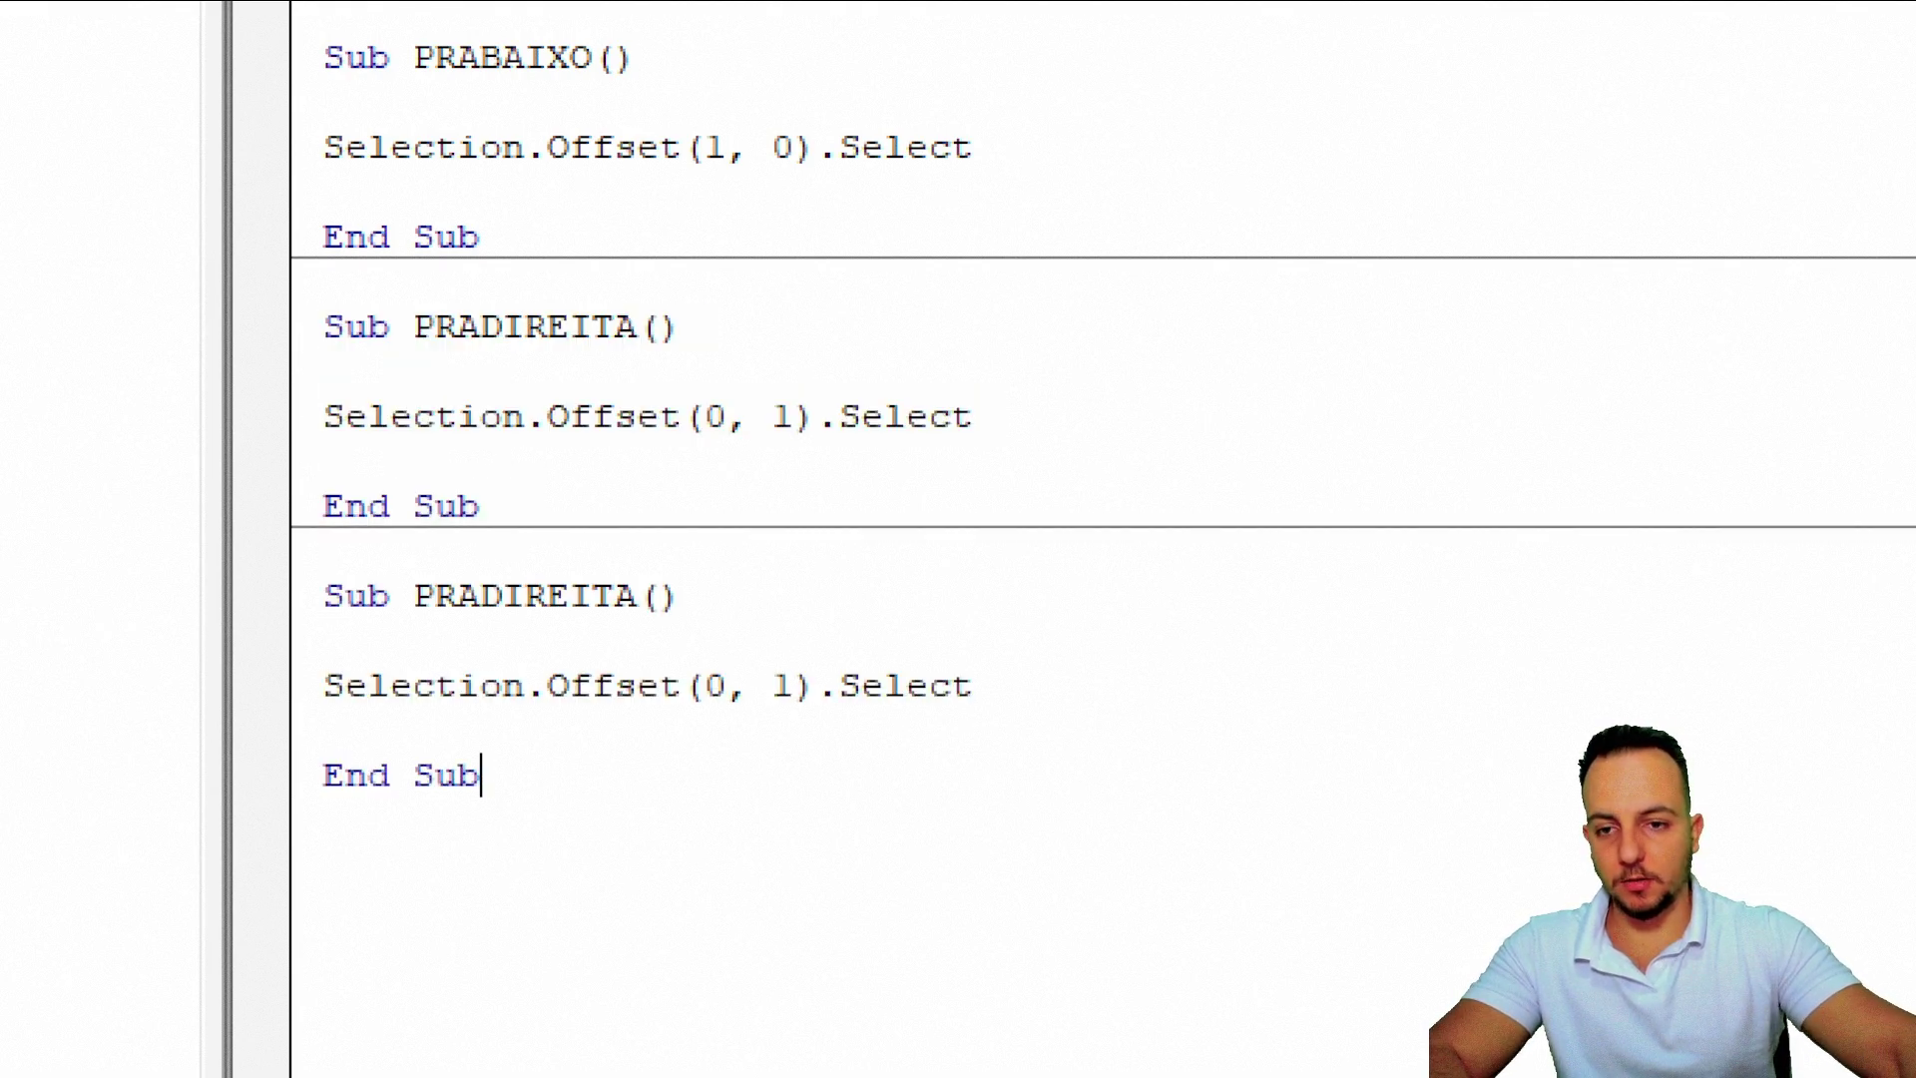
pyautogui.scroll(-2, 554, 791)
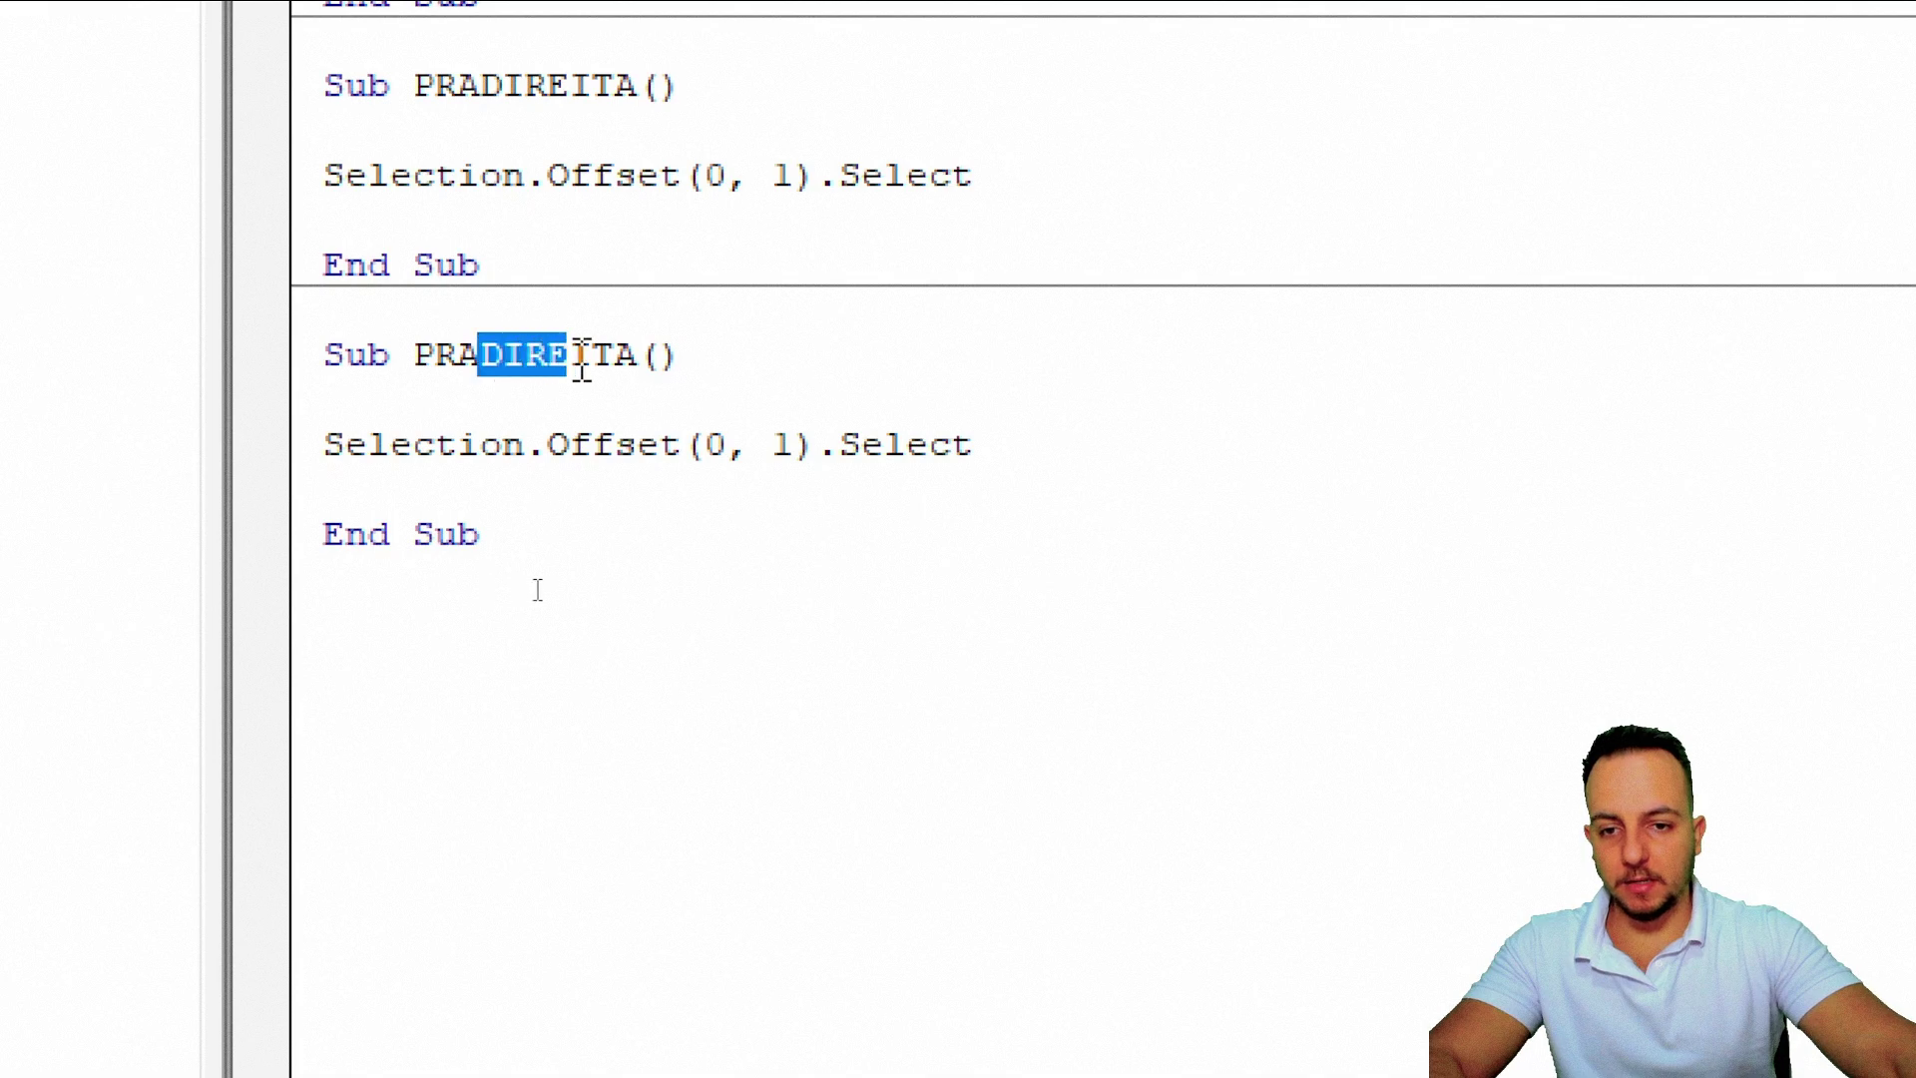
pyautogui.write('ESQUER')
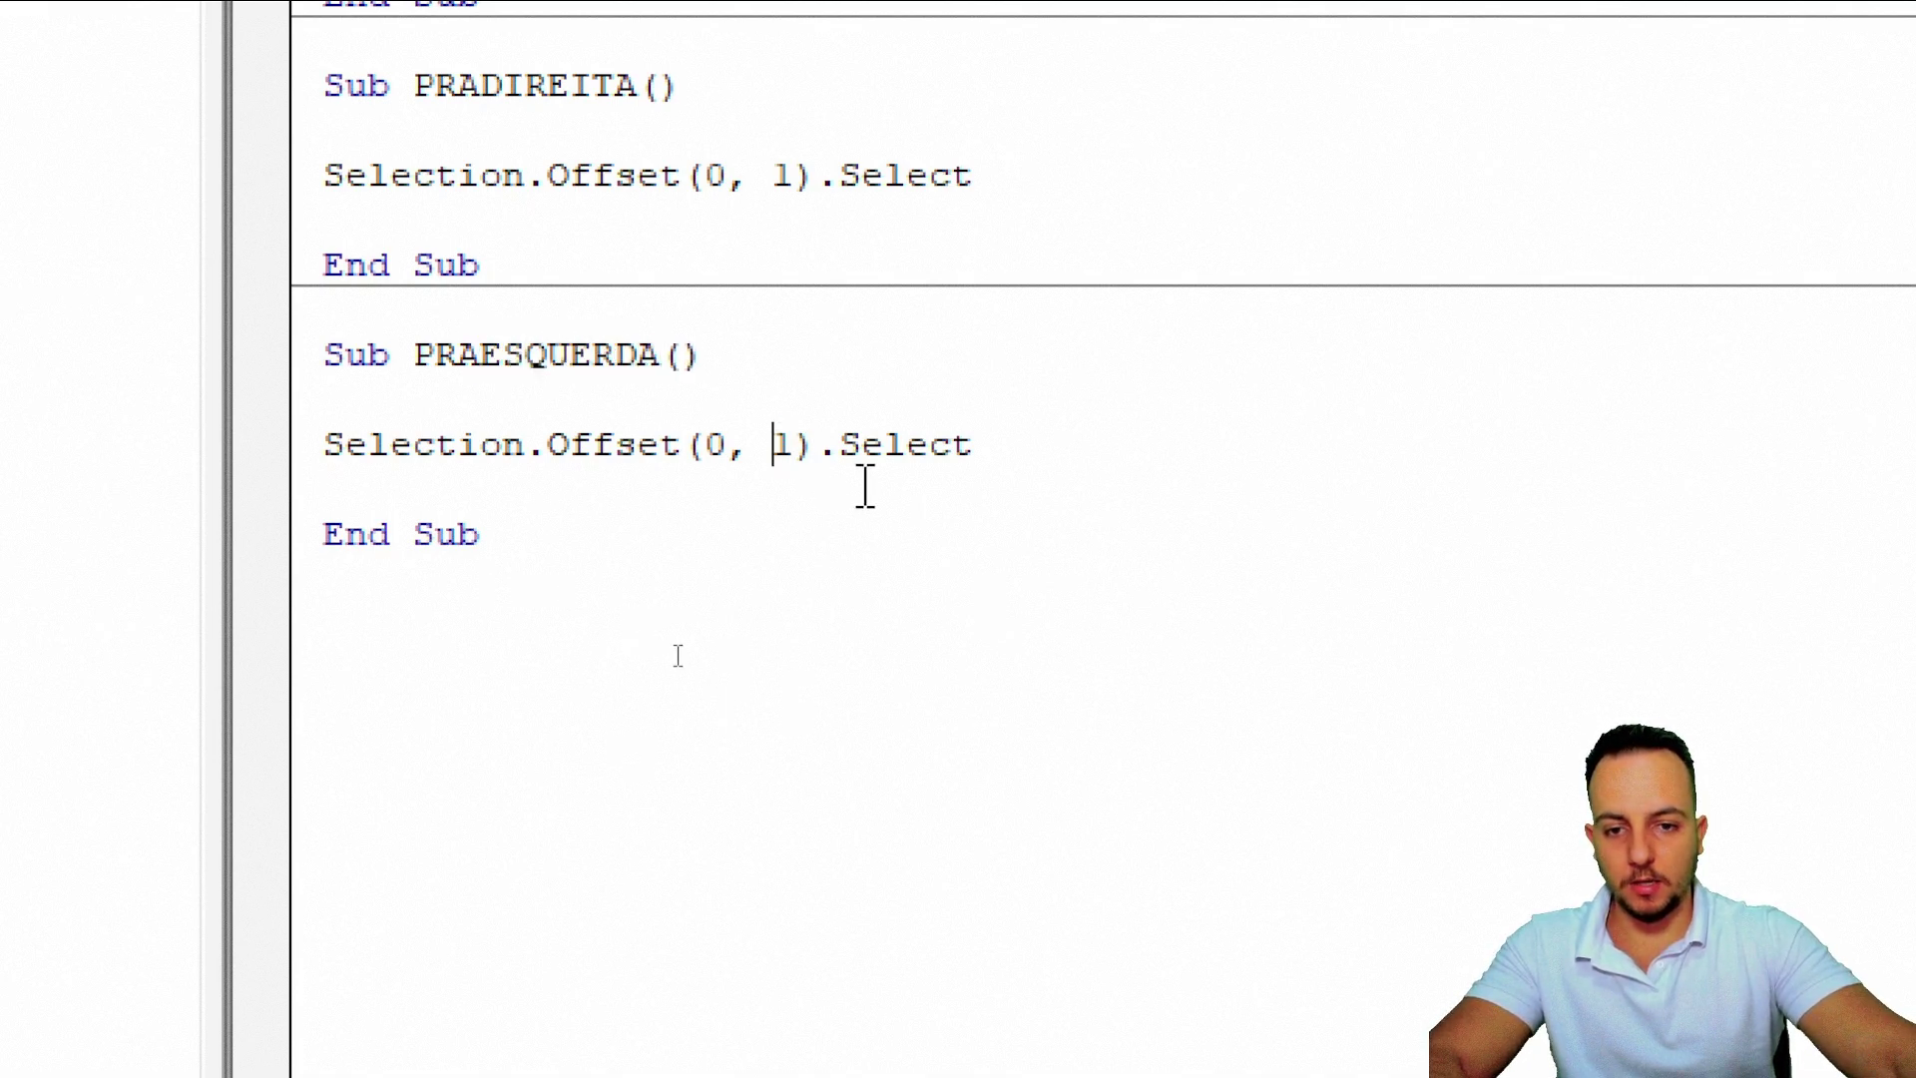
pyautogui.click(776, 444)
pyautogui.write('-')
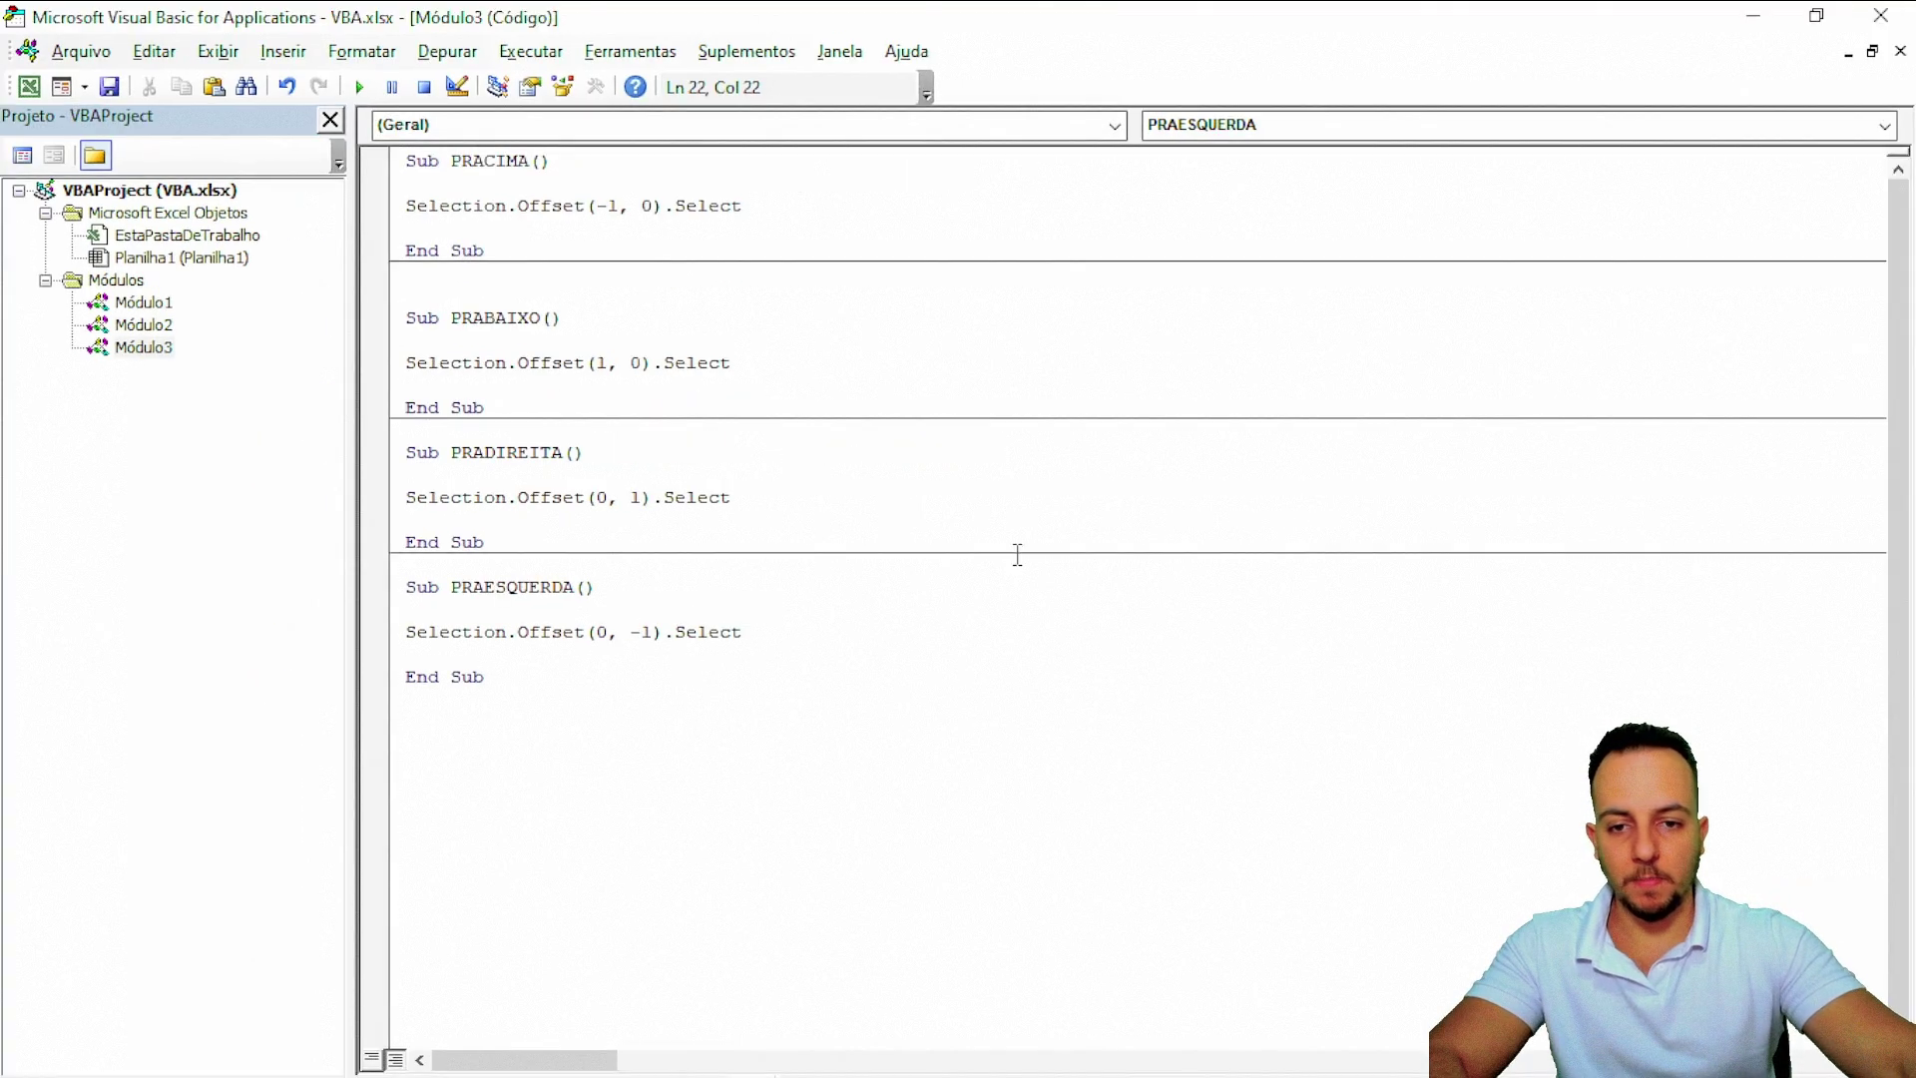
# - Back on the worksheet, resize the CIMA button shape to be narrower and shorter
pyautogui.click(1749, 20)
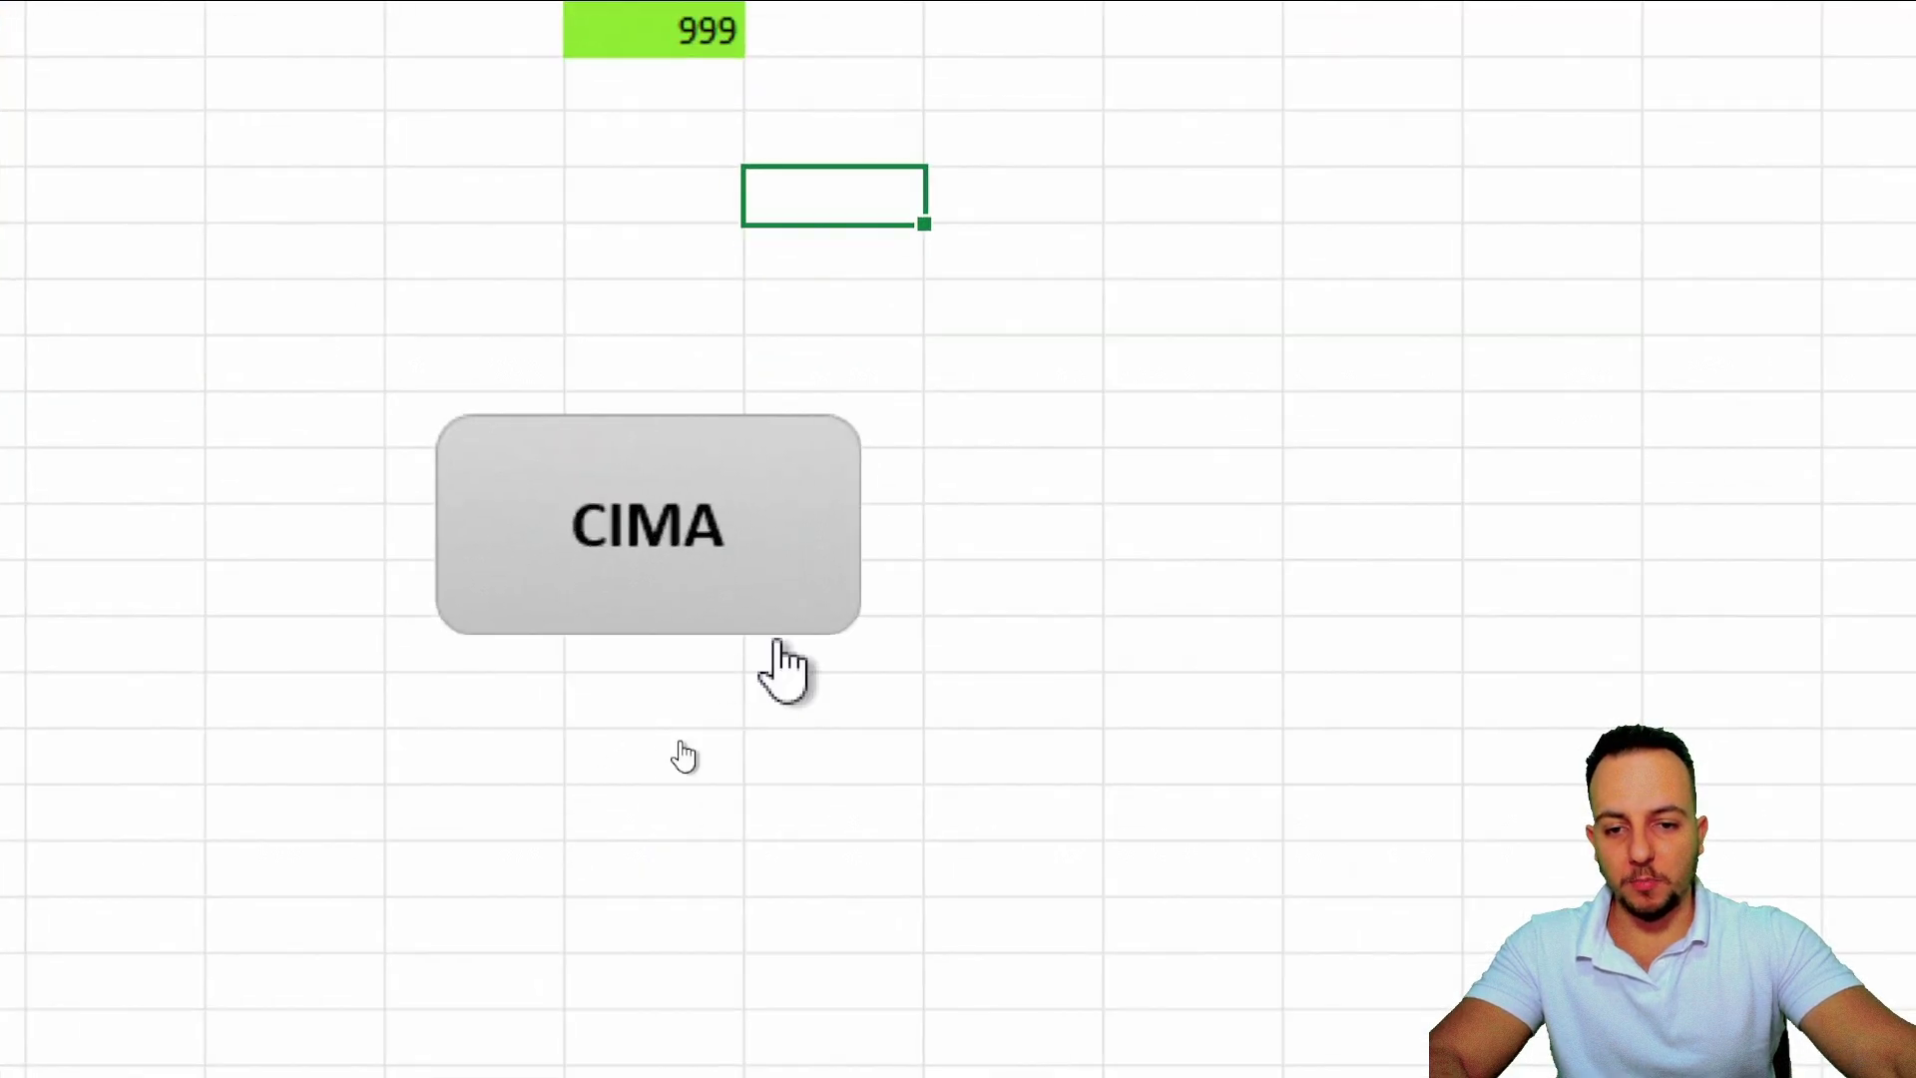
pyautogui.rightClick(678, 734)
pyautogui.press('Escape')
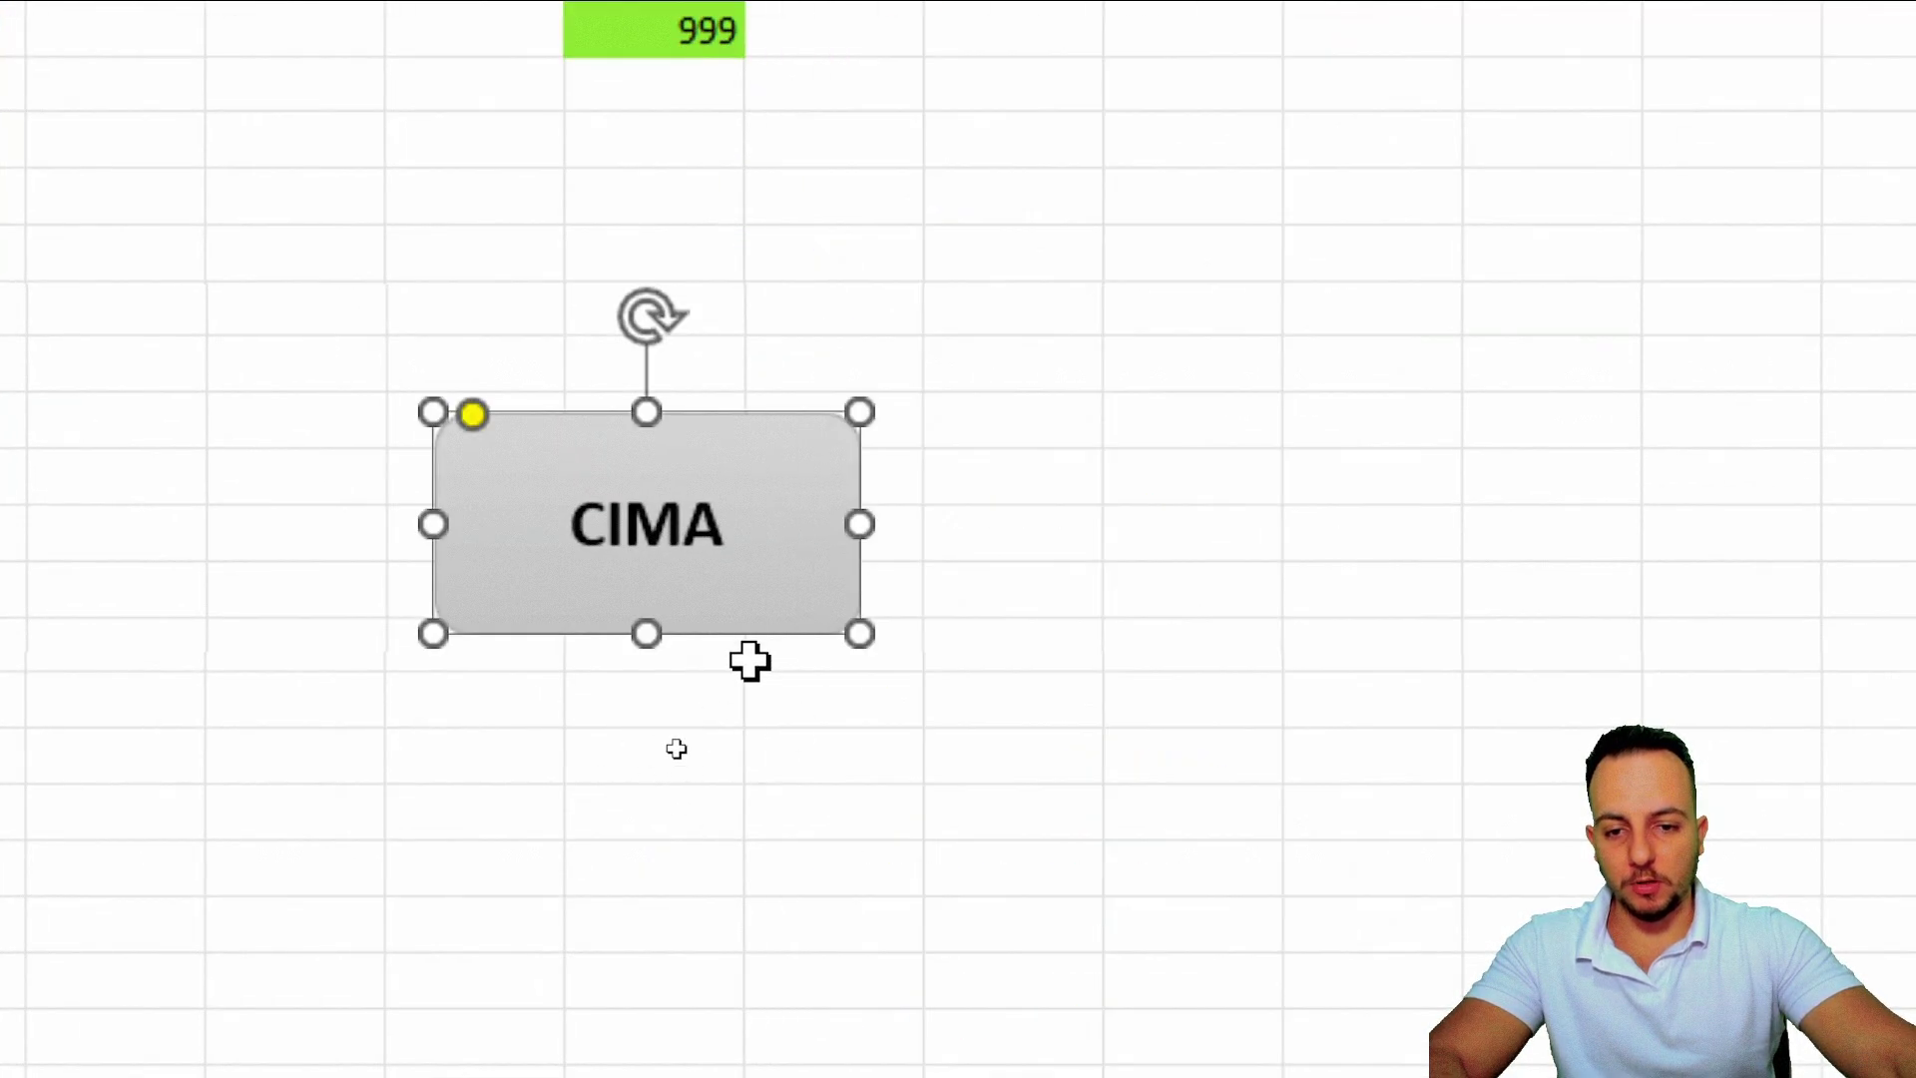
pyautogui.moveTo(864, 531); pyautogui.dragTo(745, 539)
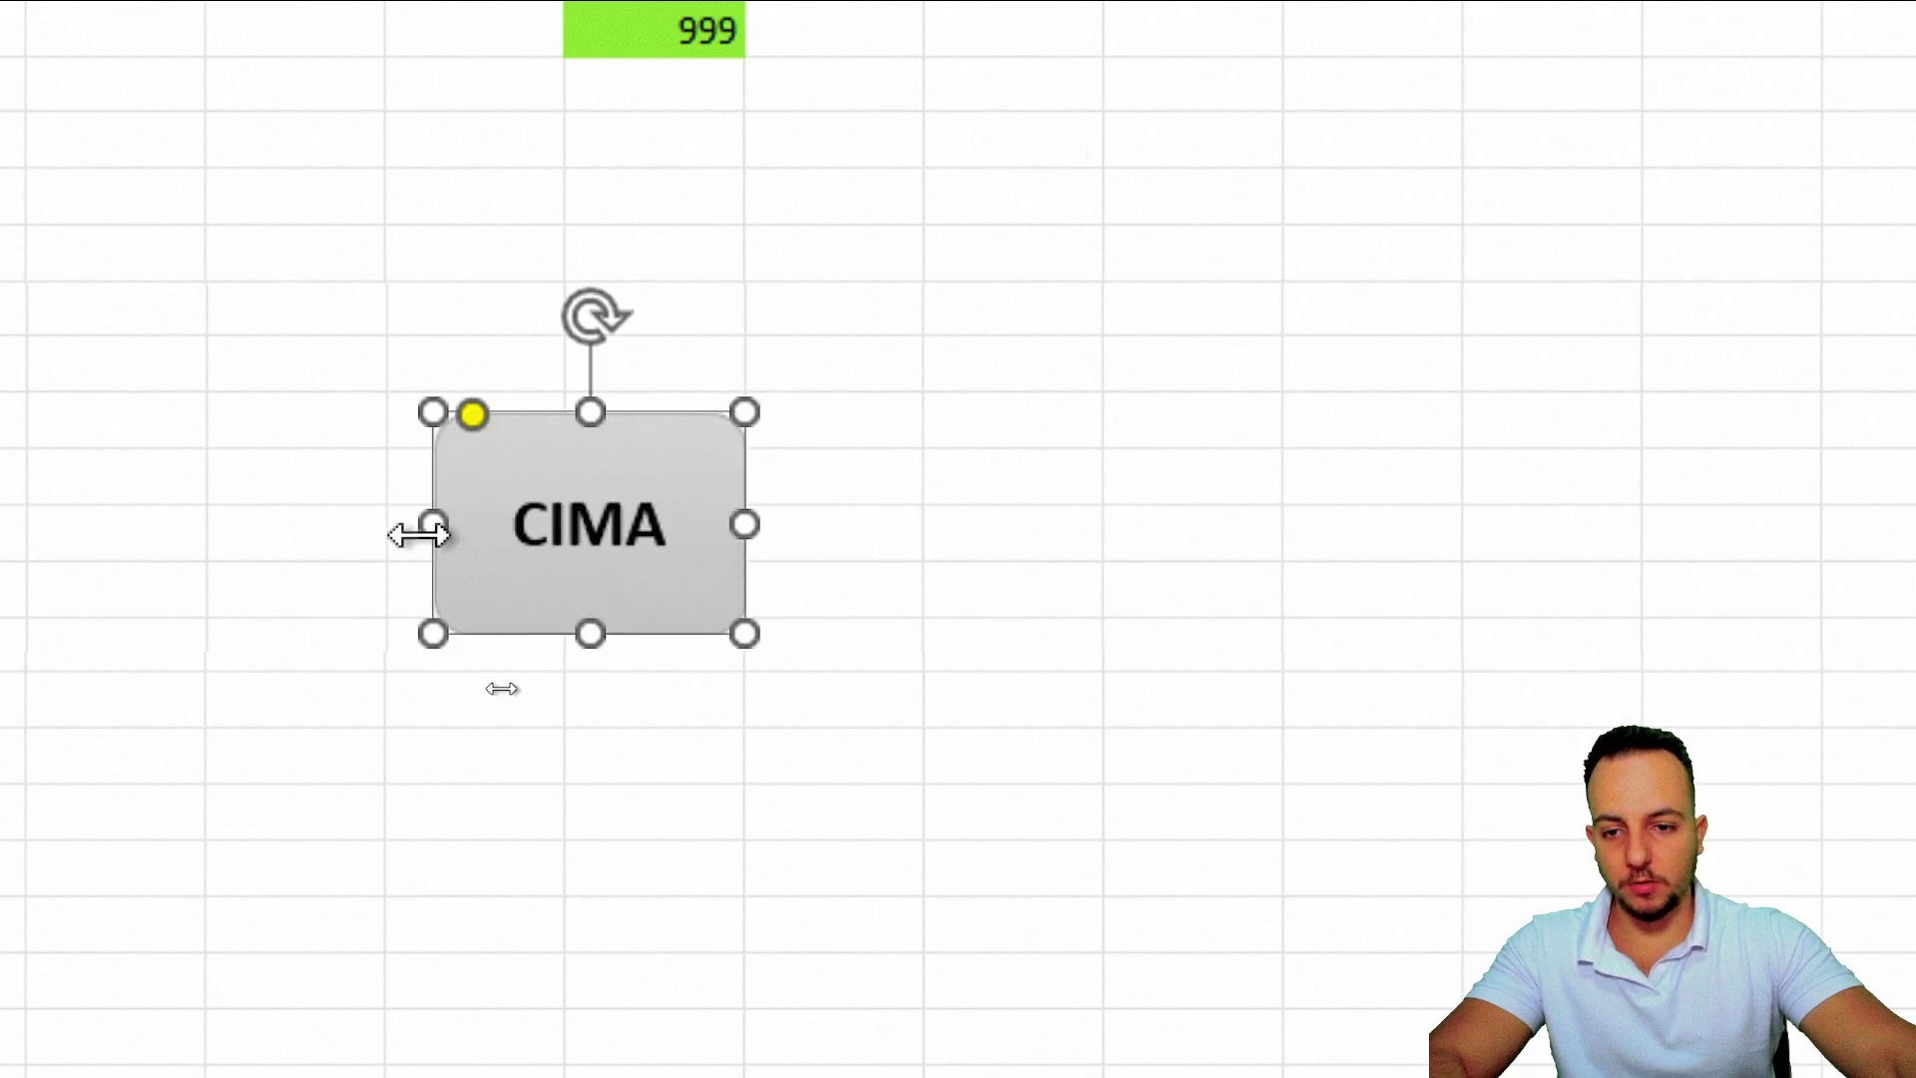
pyautogui.moveTo(418, 534); pyautogui.dragTo(398, 531)
pyautogui.moveTo(591, 634); pyautogui.dragTo(602, 567)
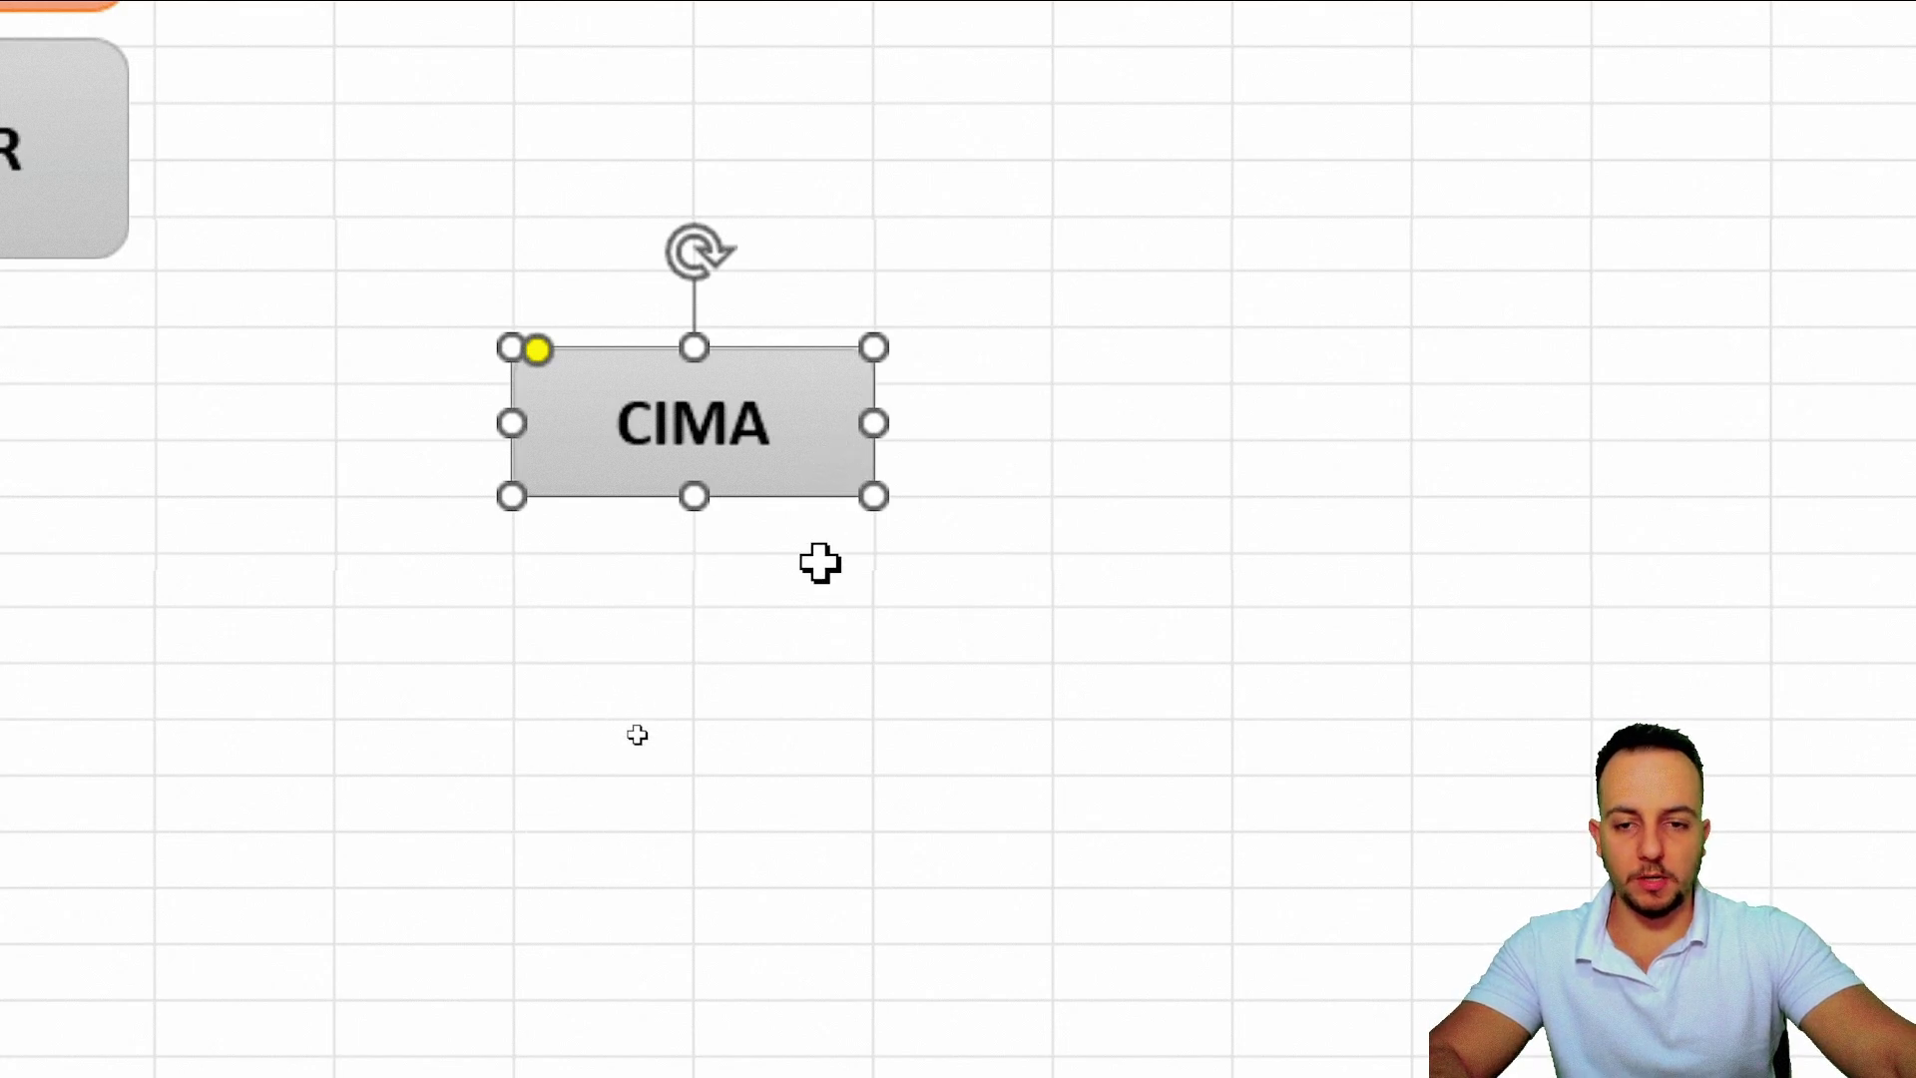
# - Duplicate CIMA just below it and relabel the copy BAIXO
pyautogui.moveTo(819, 540); pyautogui.dragTo(825, 589)
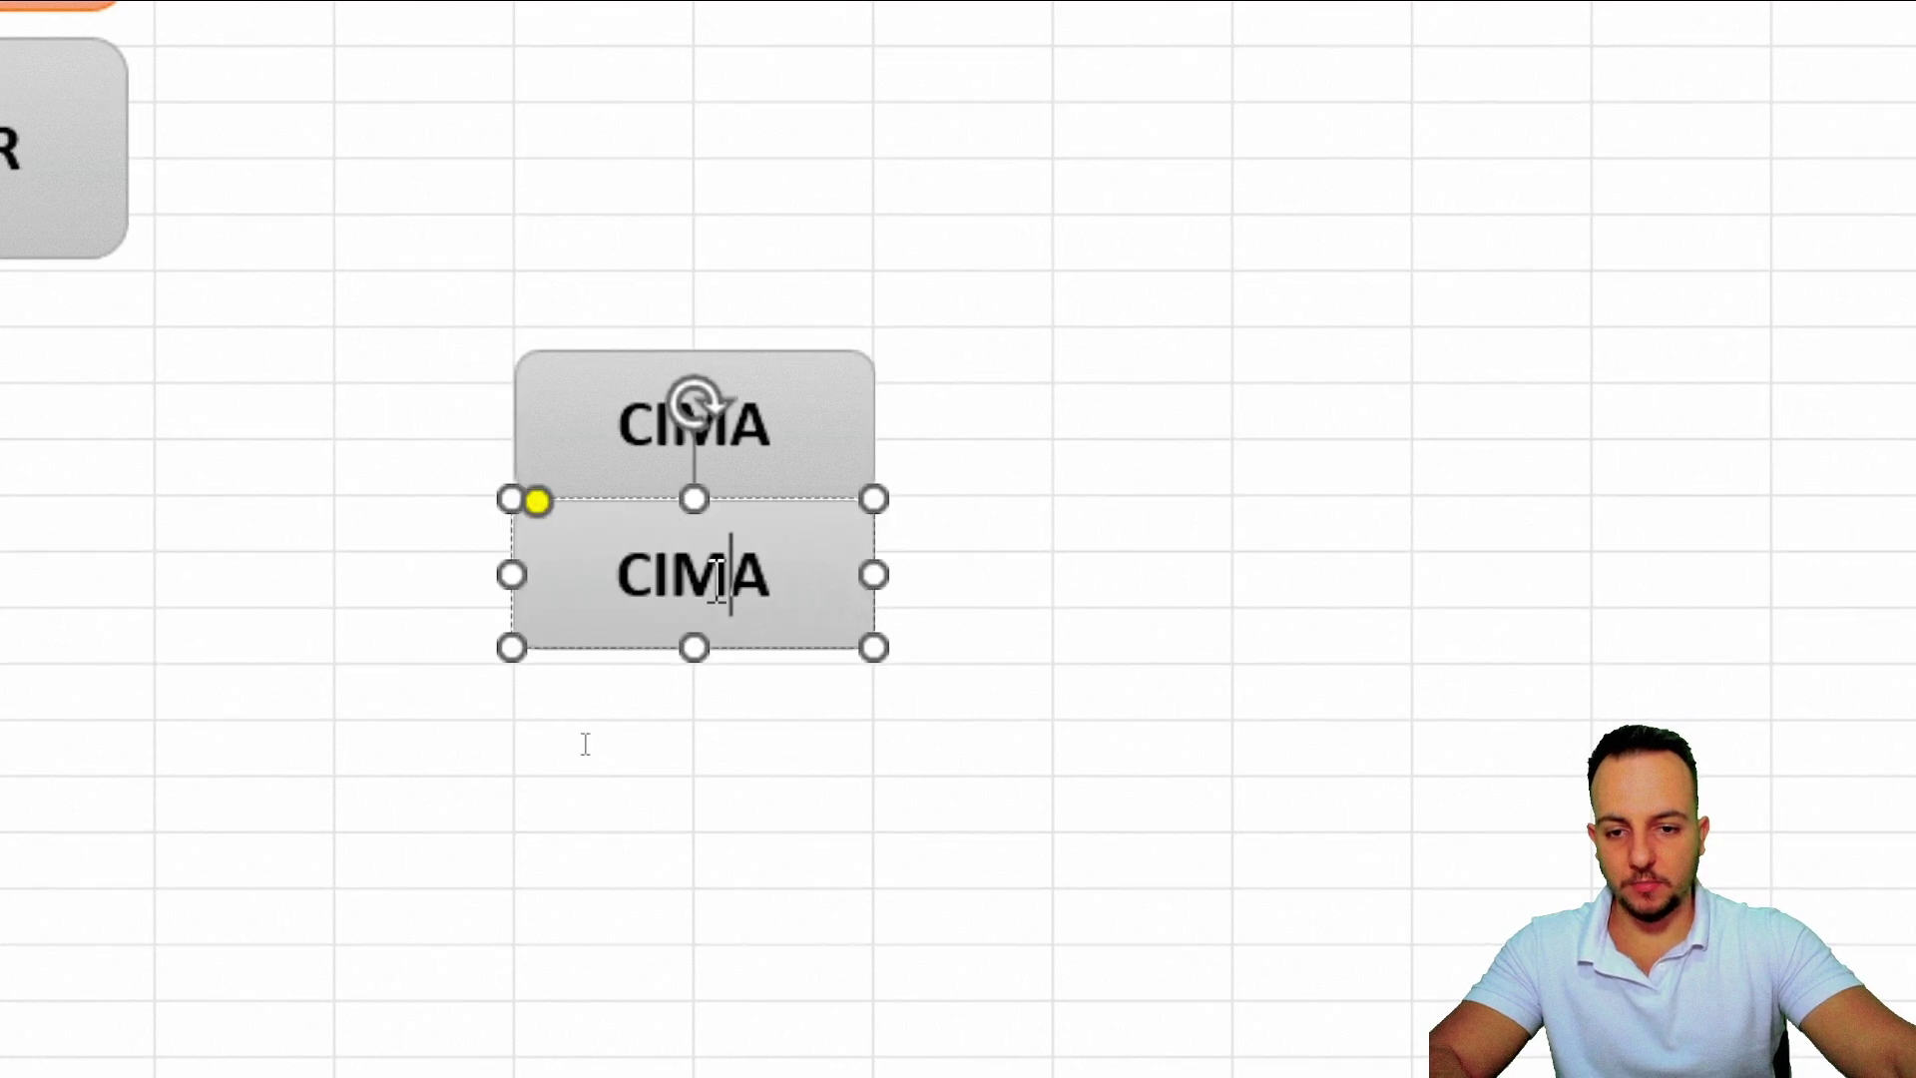
pyautogui.doubleClick(728, 574)
pyautogui.write('BAIXO')
pyautogui.click(889, 844)
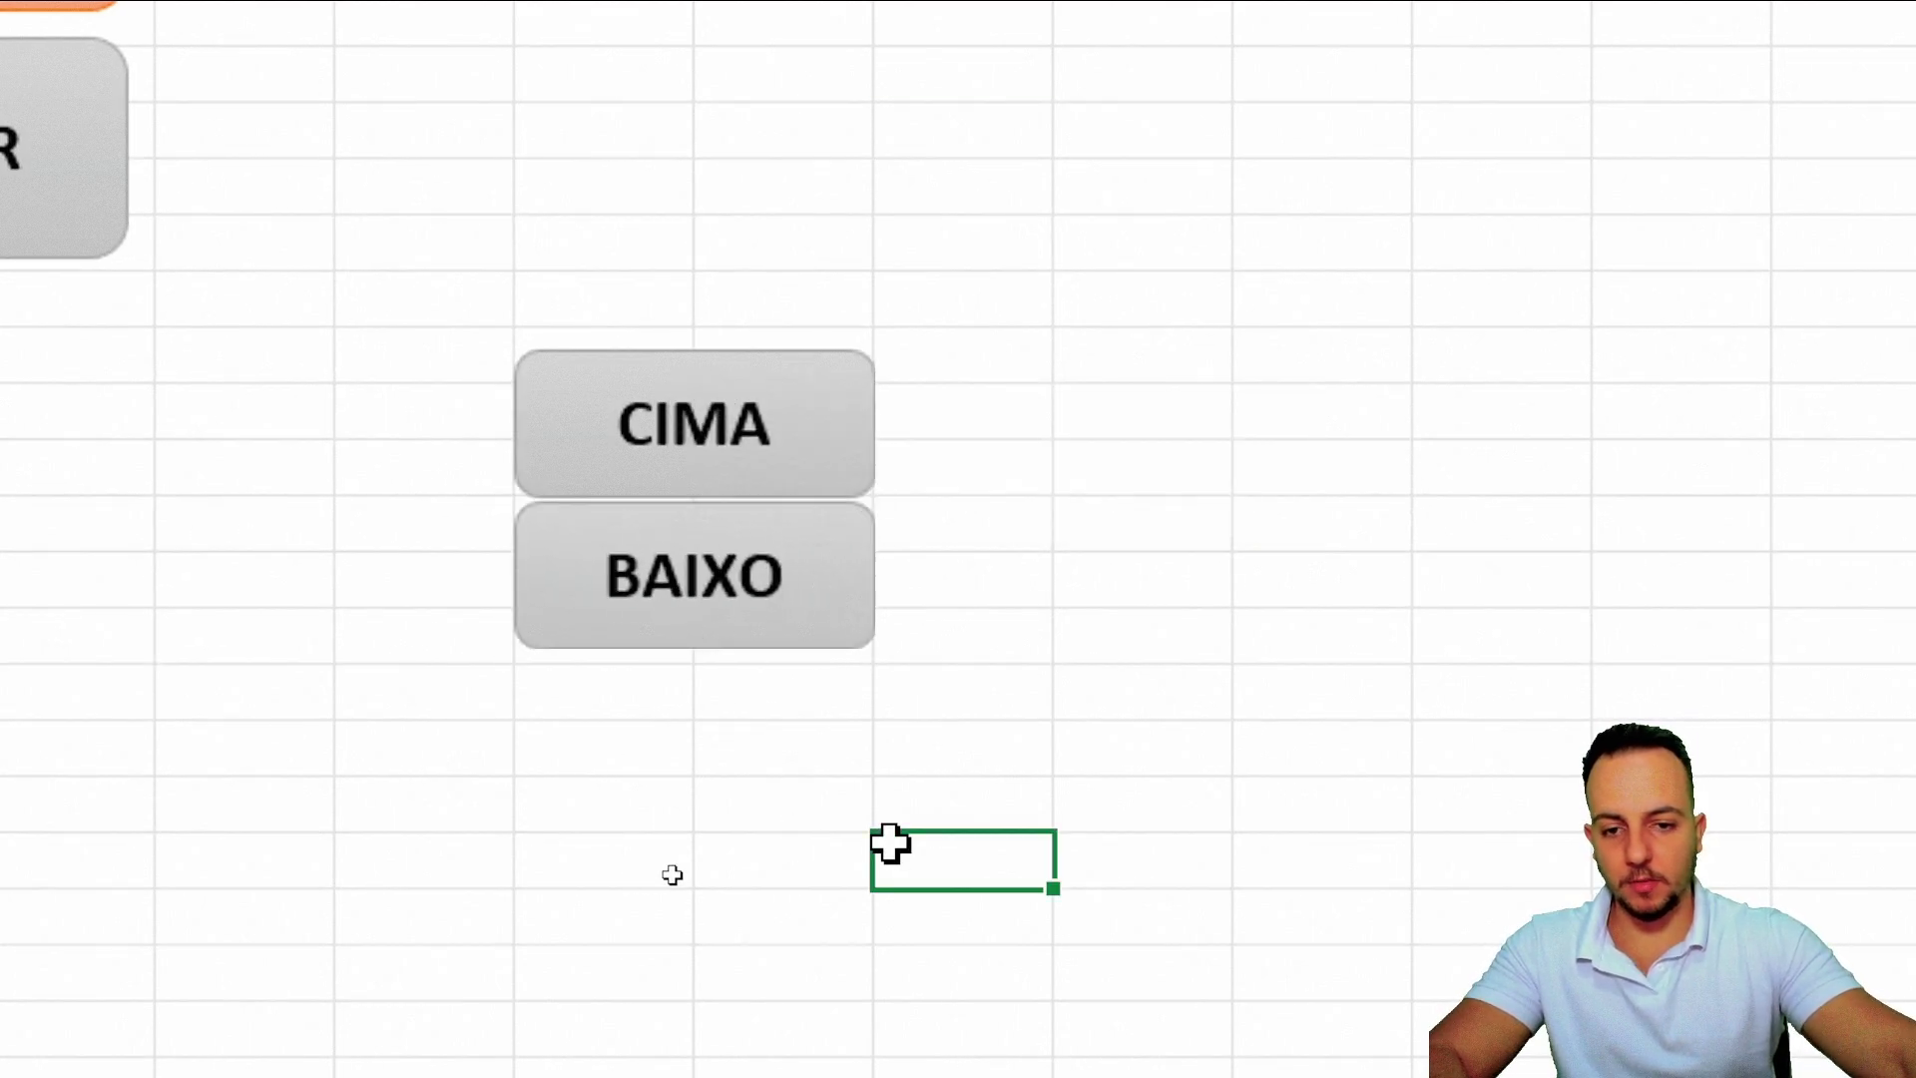
# - Place a copy of BAIXO to the right and label it DIREITA
pyautogui.moveTo(692, 635); pyautogui.dragTo(1053, 634)
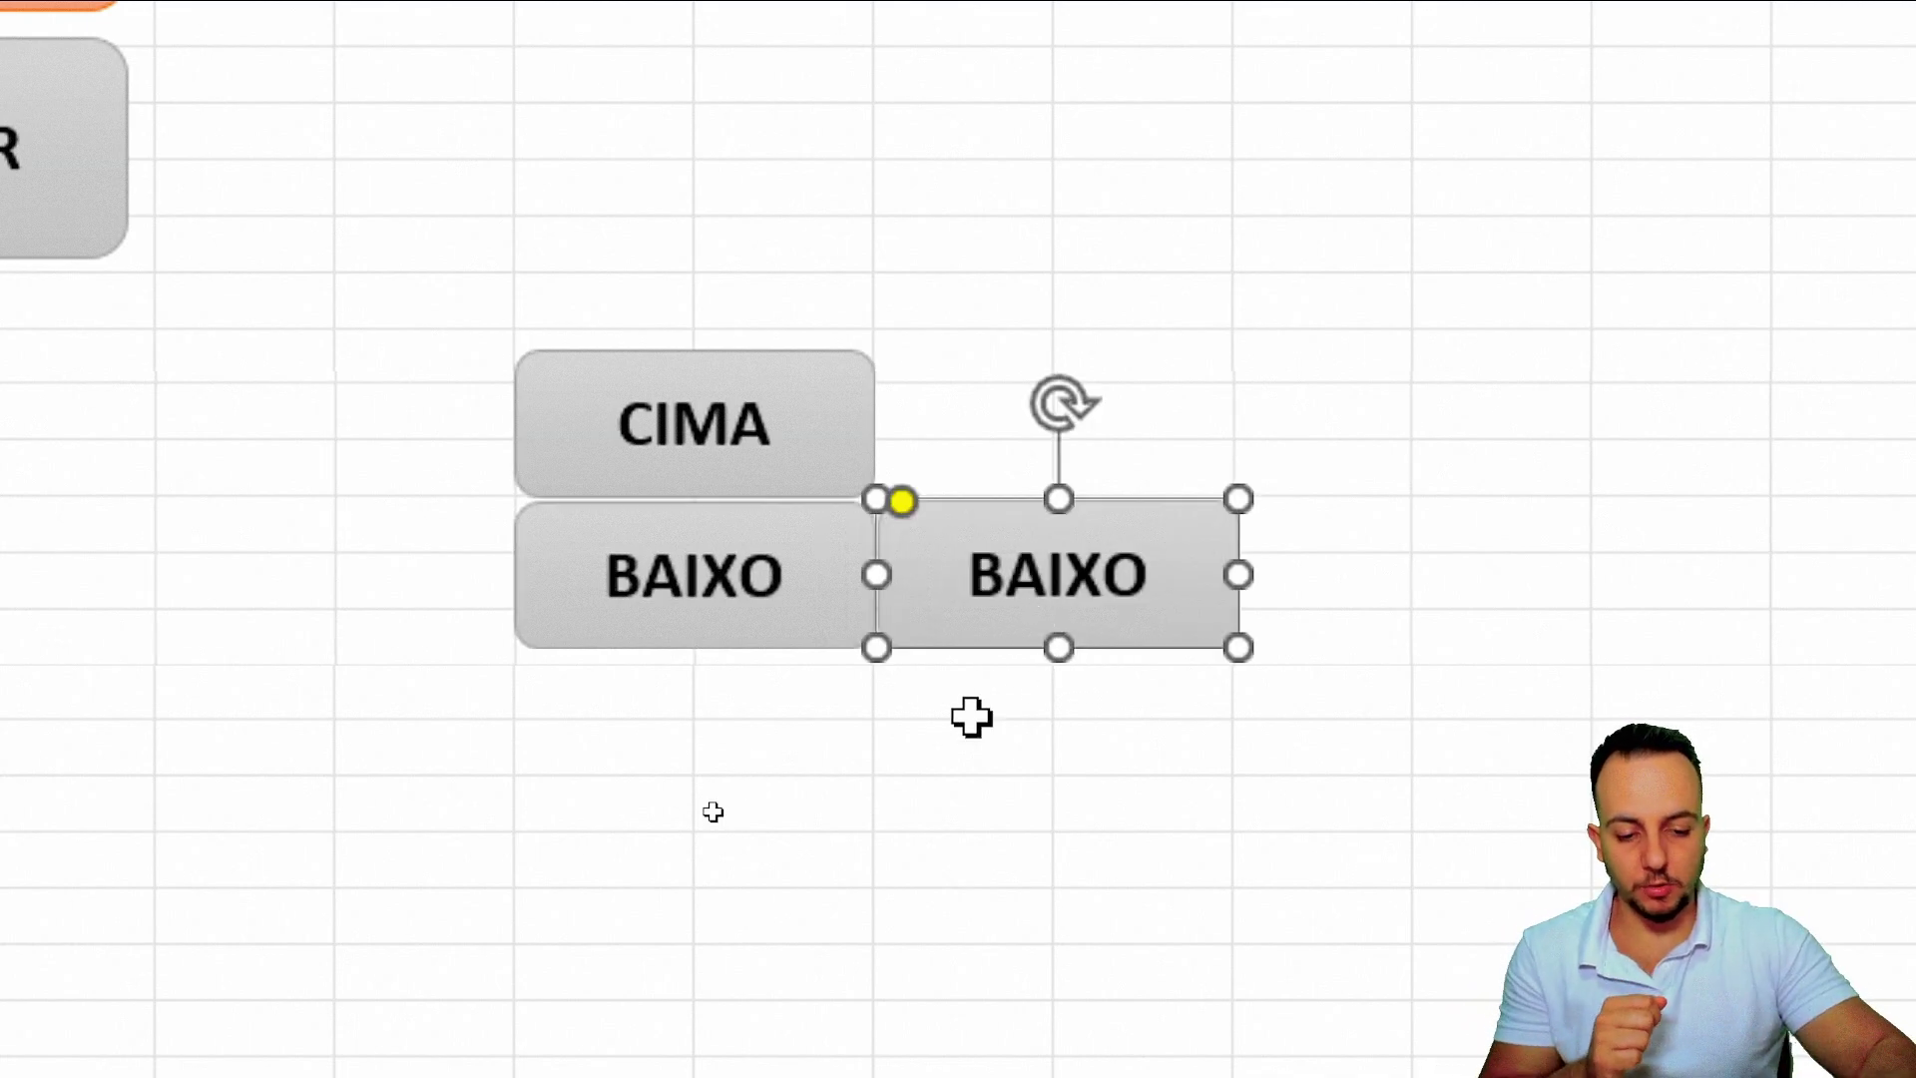
pyautogui.press('Up')
pyautogui.press('Up')
pyautogui.press('Up')
pyautogui.press('Up')
pyautogui.press('Up')
pyautogui.press('Up')
pyautogui.press('Up')
pyautogui.press('Up')
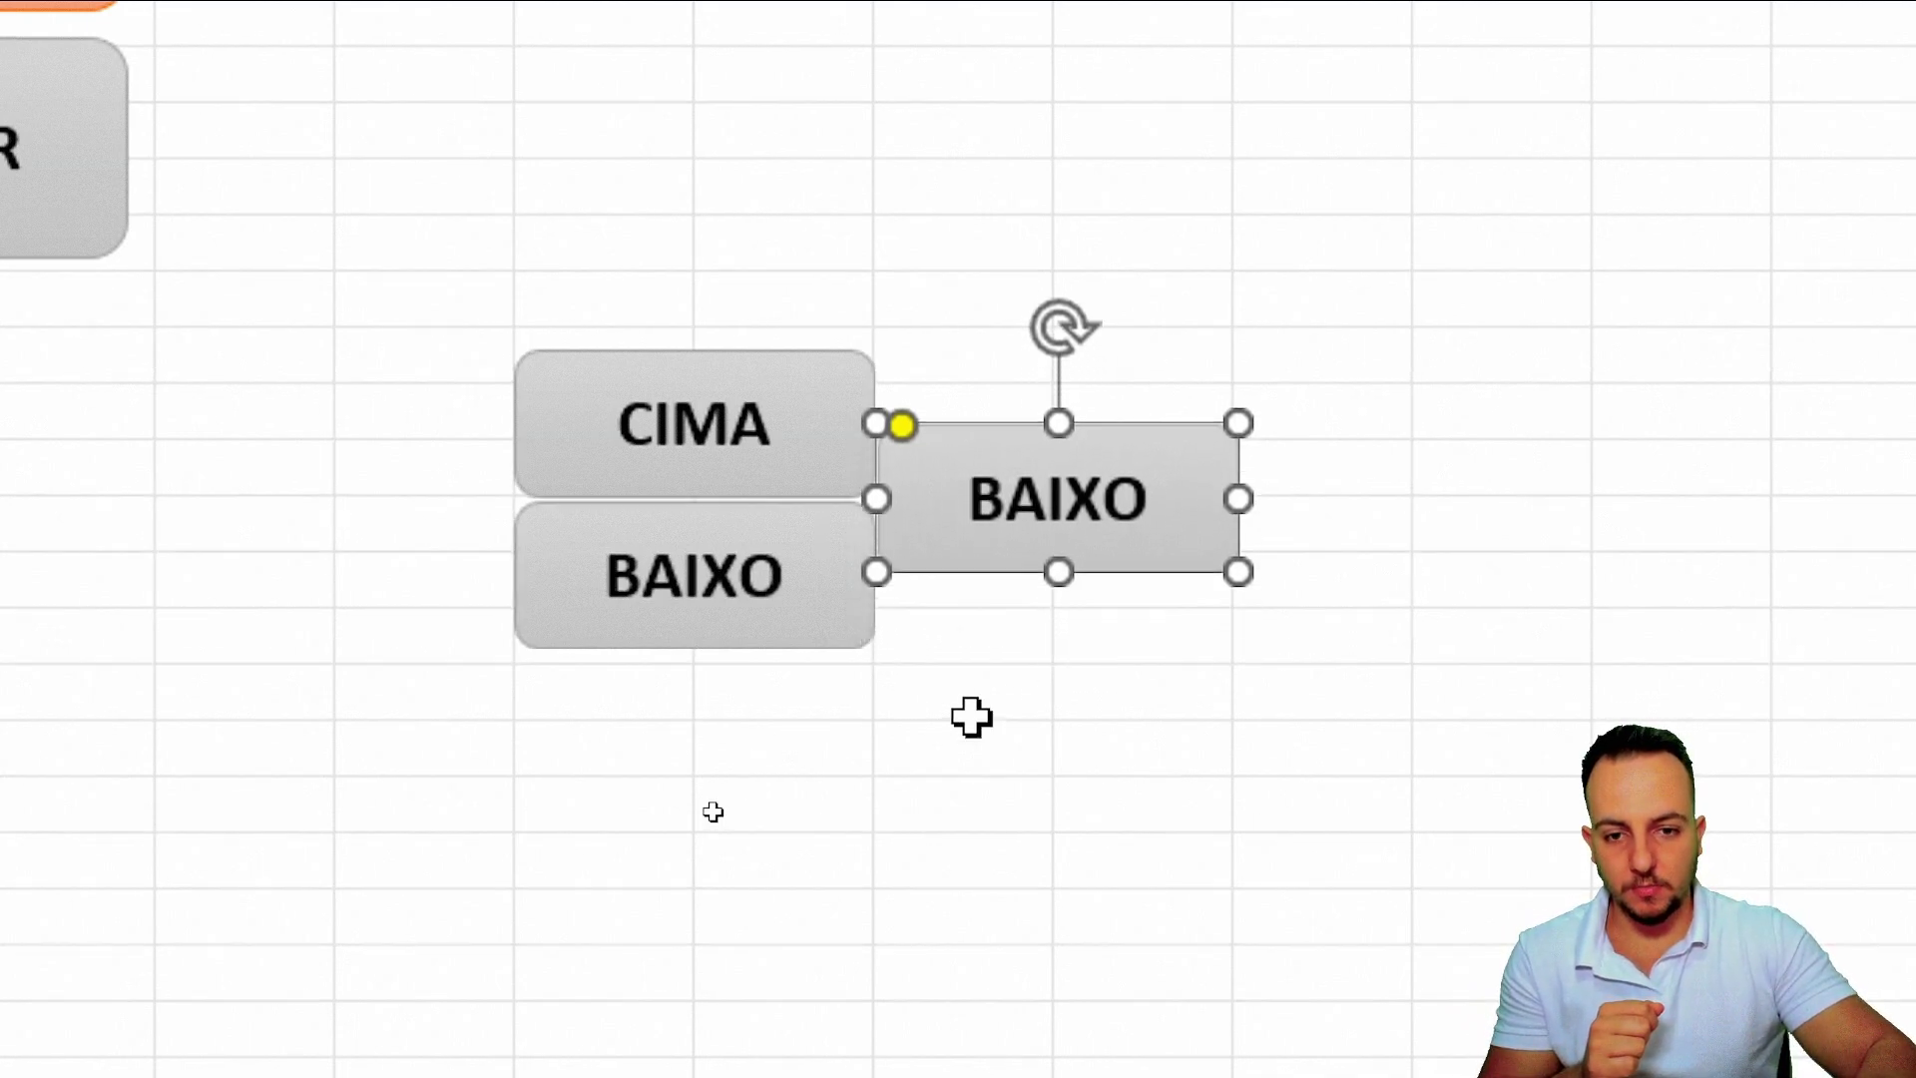
pyautogui.doubleClick(1118, 474)
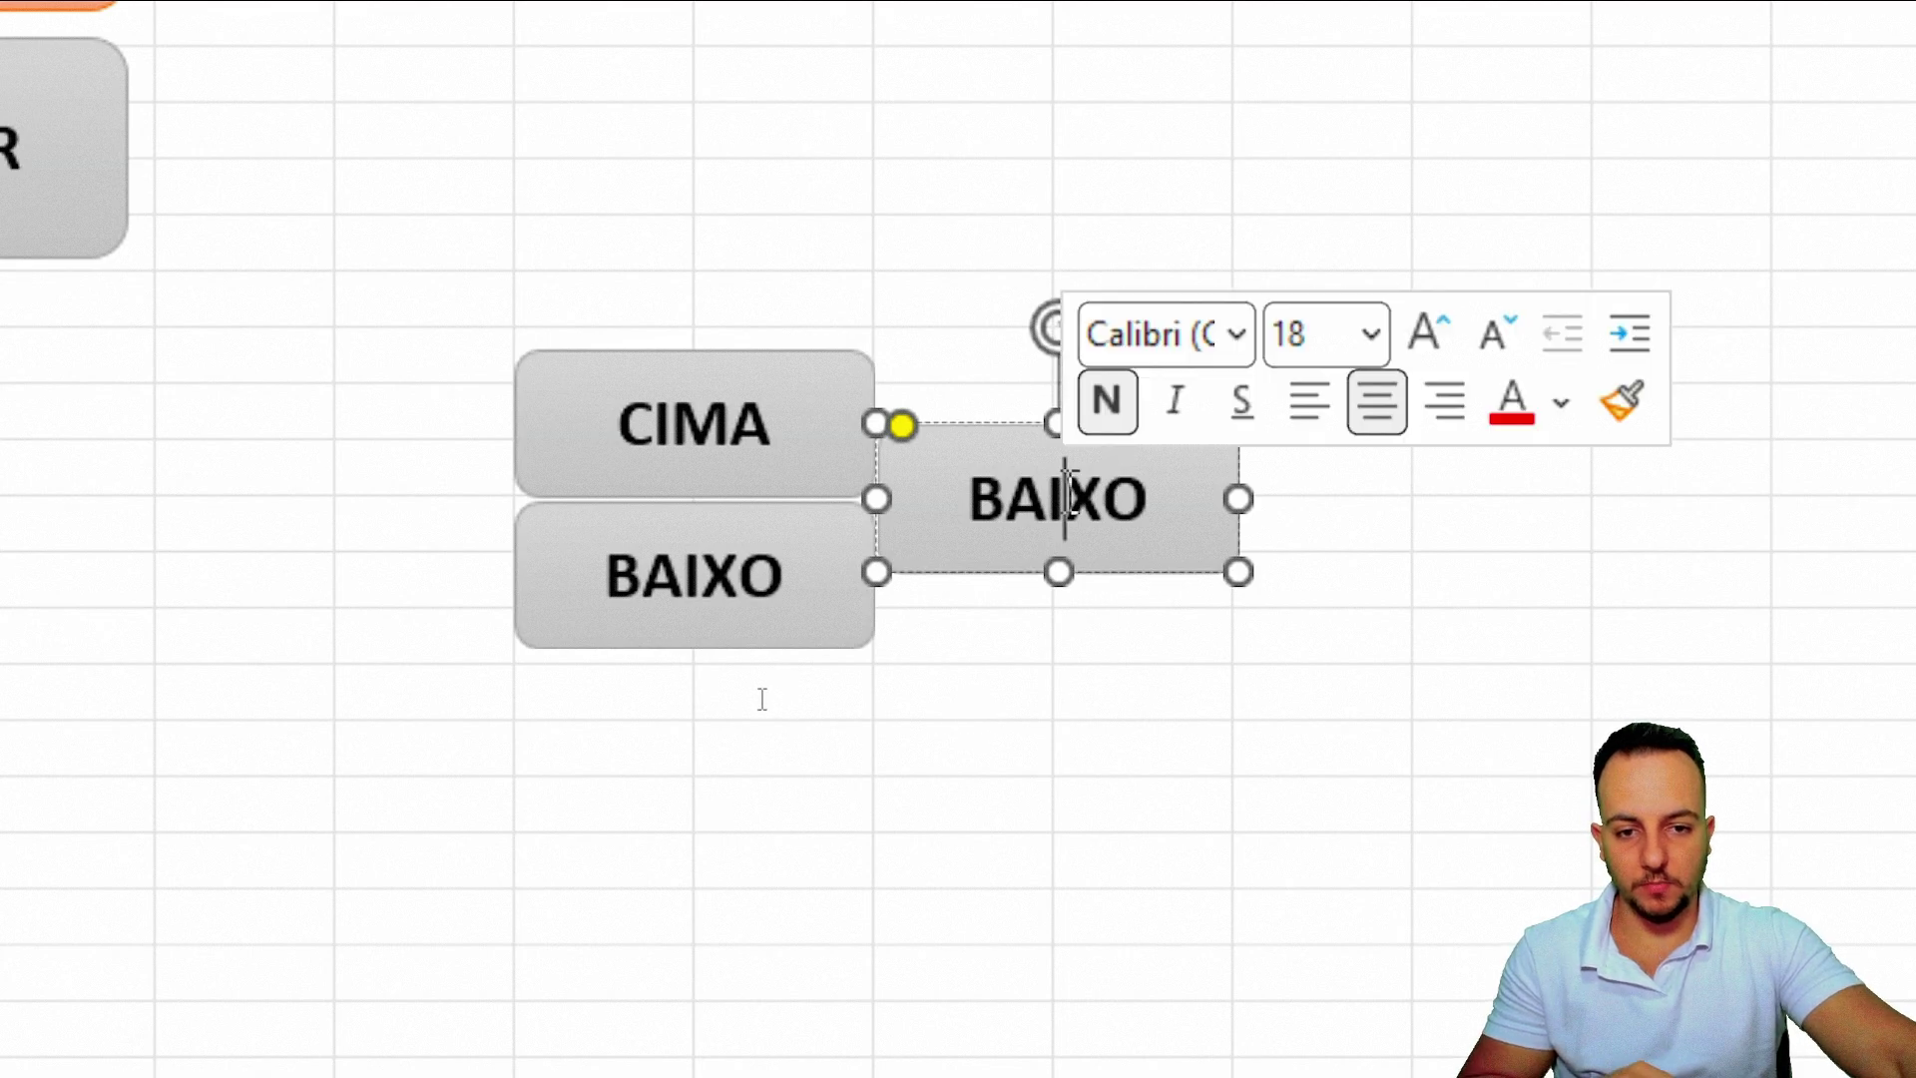
pyautogui.write('DIREITA')
pyautogui.click(1047, 692)
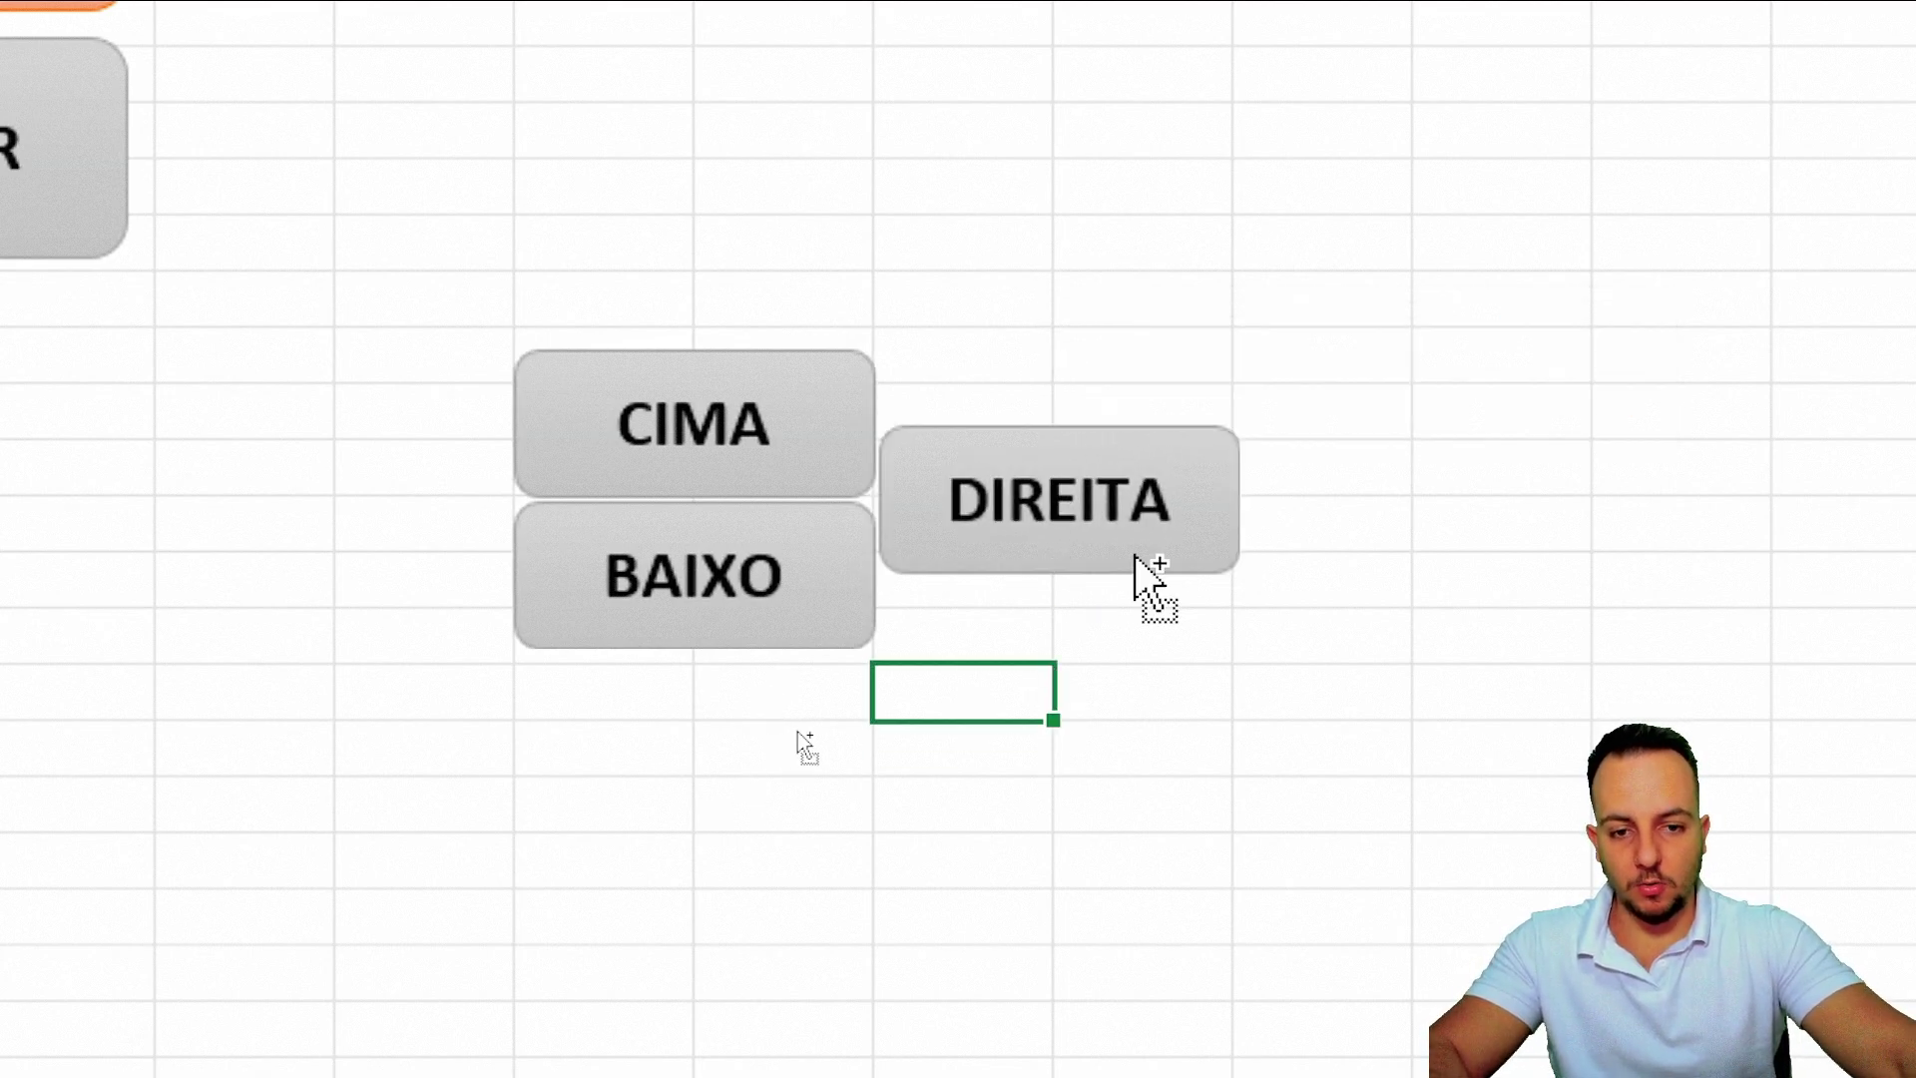
# - Place a copy left of CIMA and BAIXO, label it ESQUERDA, and widen it to fit
pyautogui.moveTo(1150, 539); pyautogui.dragTo(429, 539)
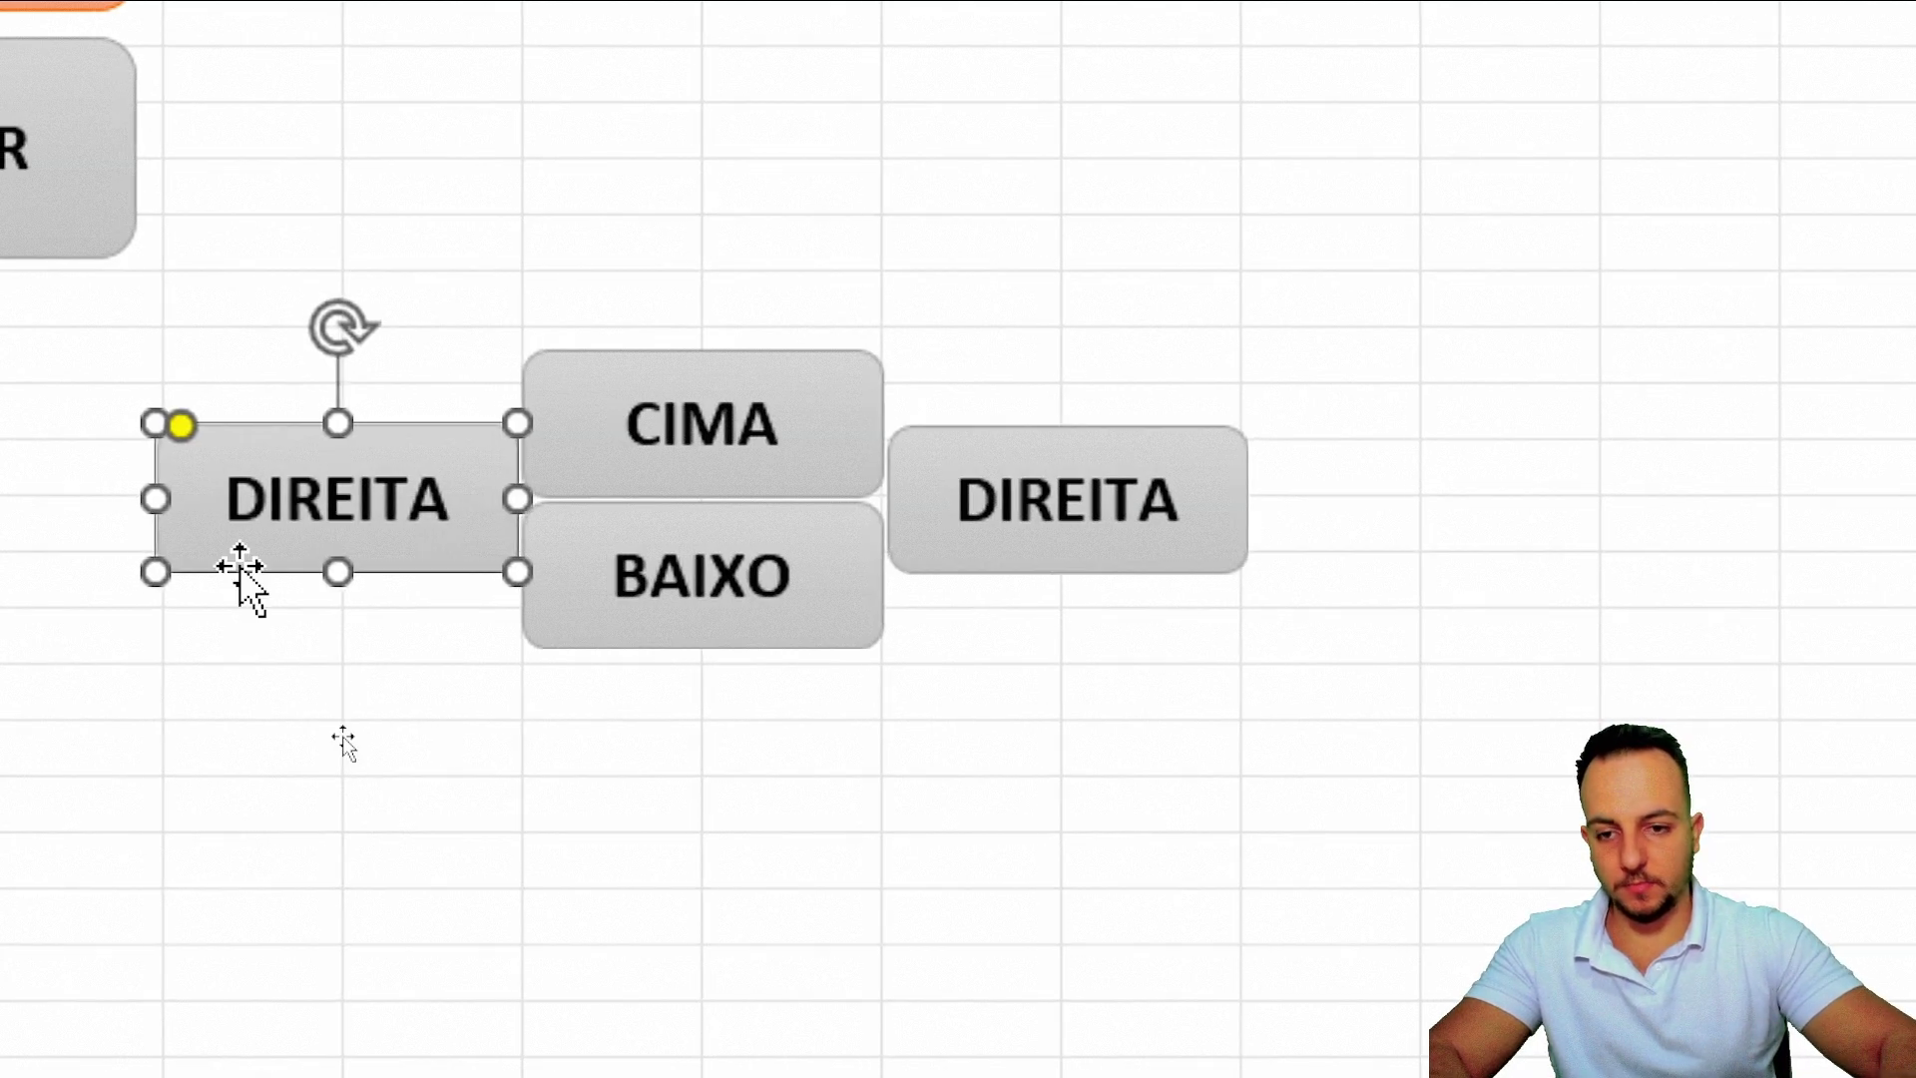
pyautogui.doubleClick(355, 498)
pyautogui.write('ESQ')
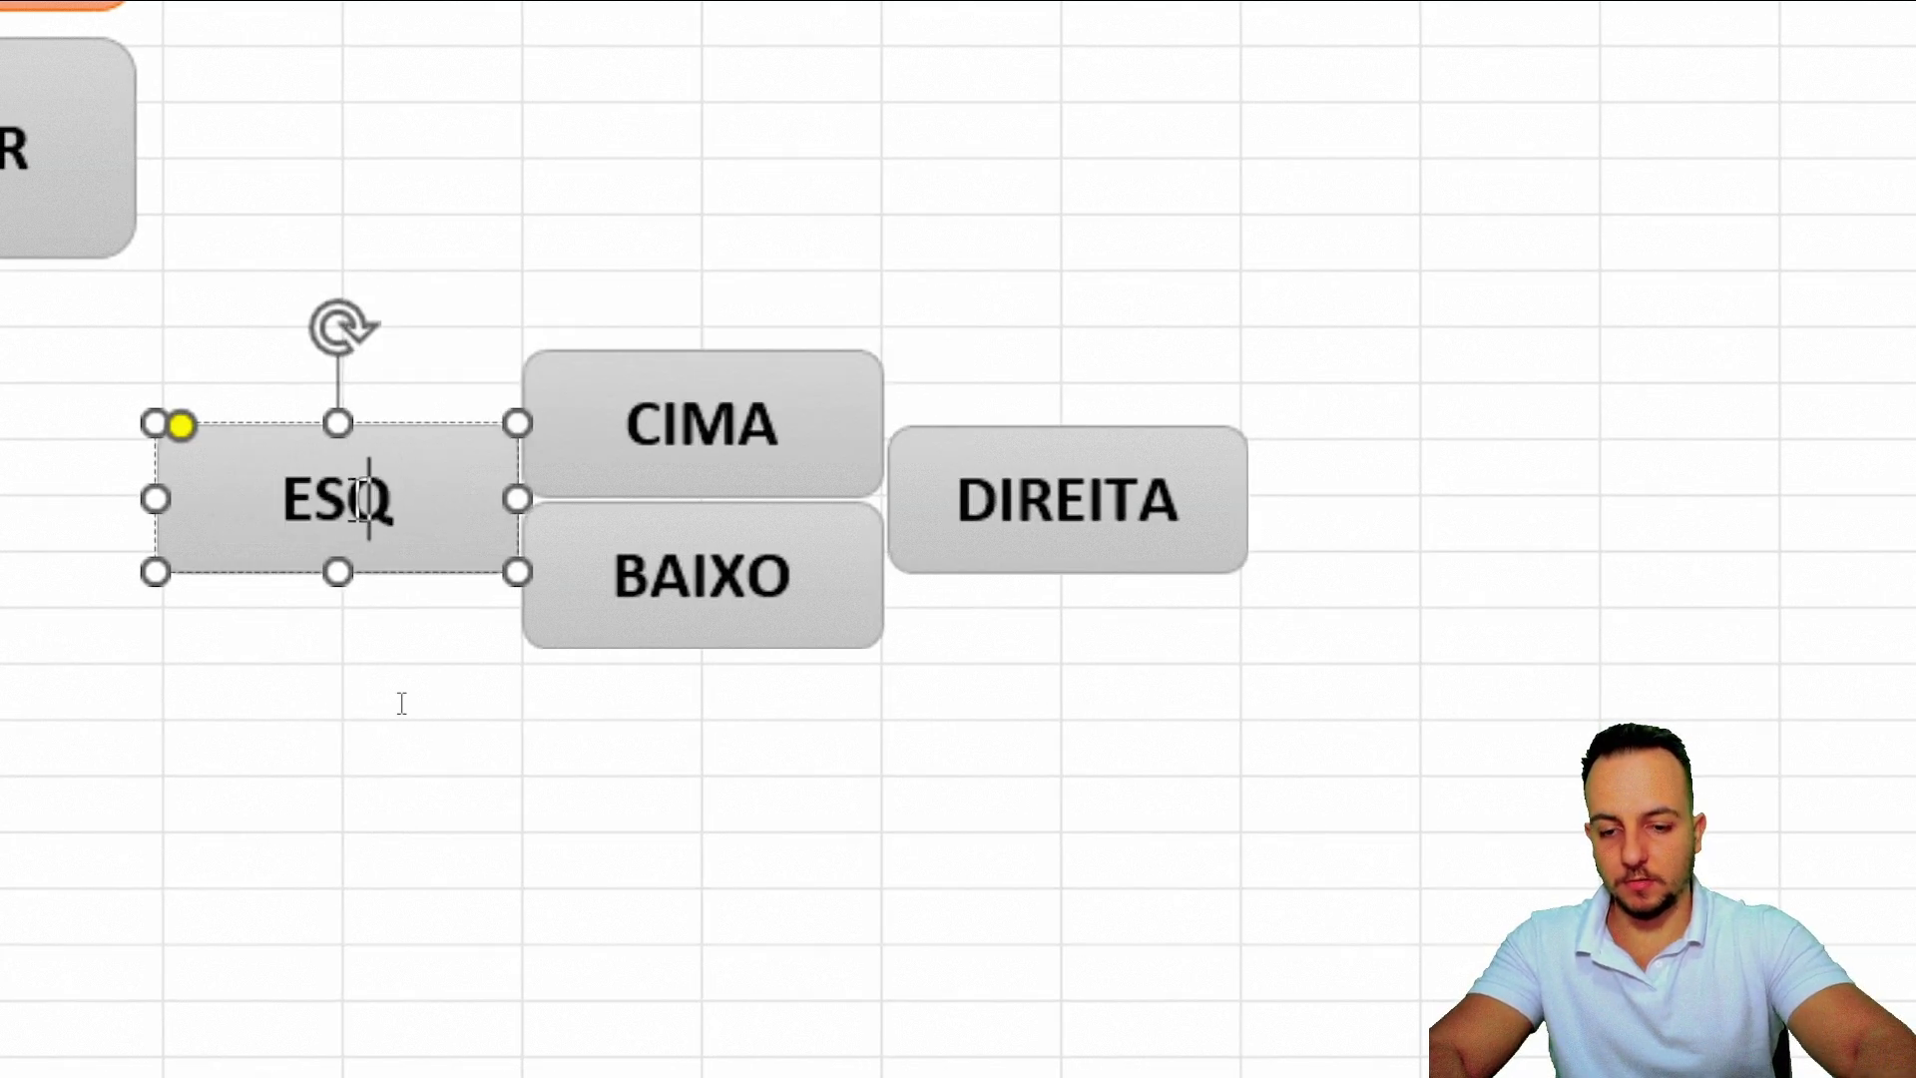
pyautogui.write('UERDA')
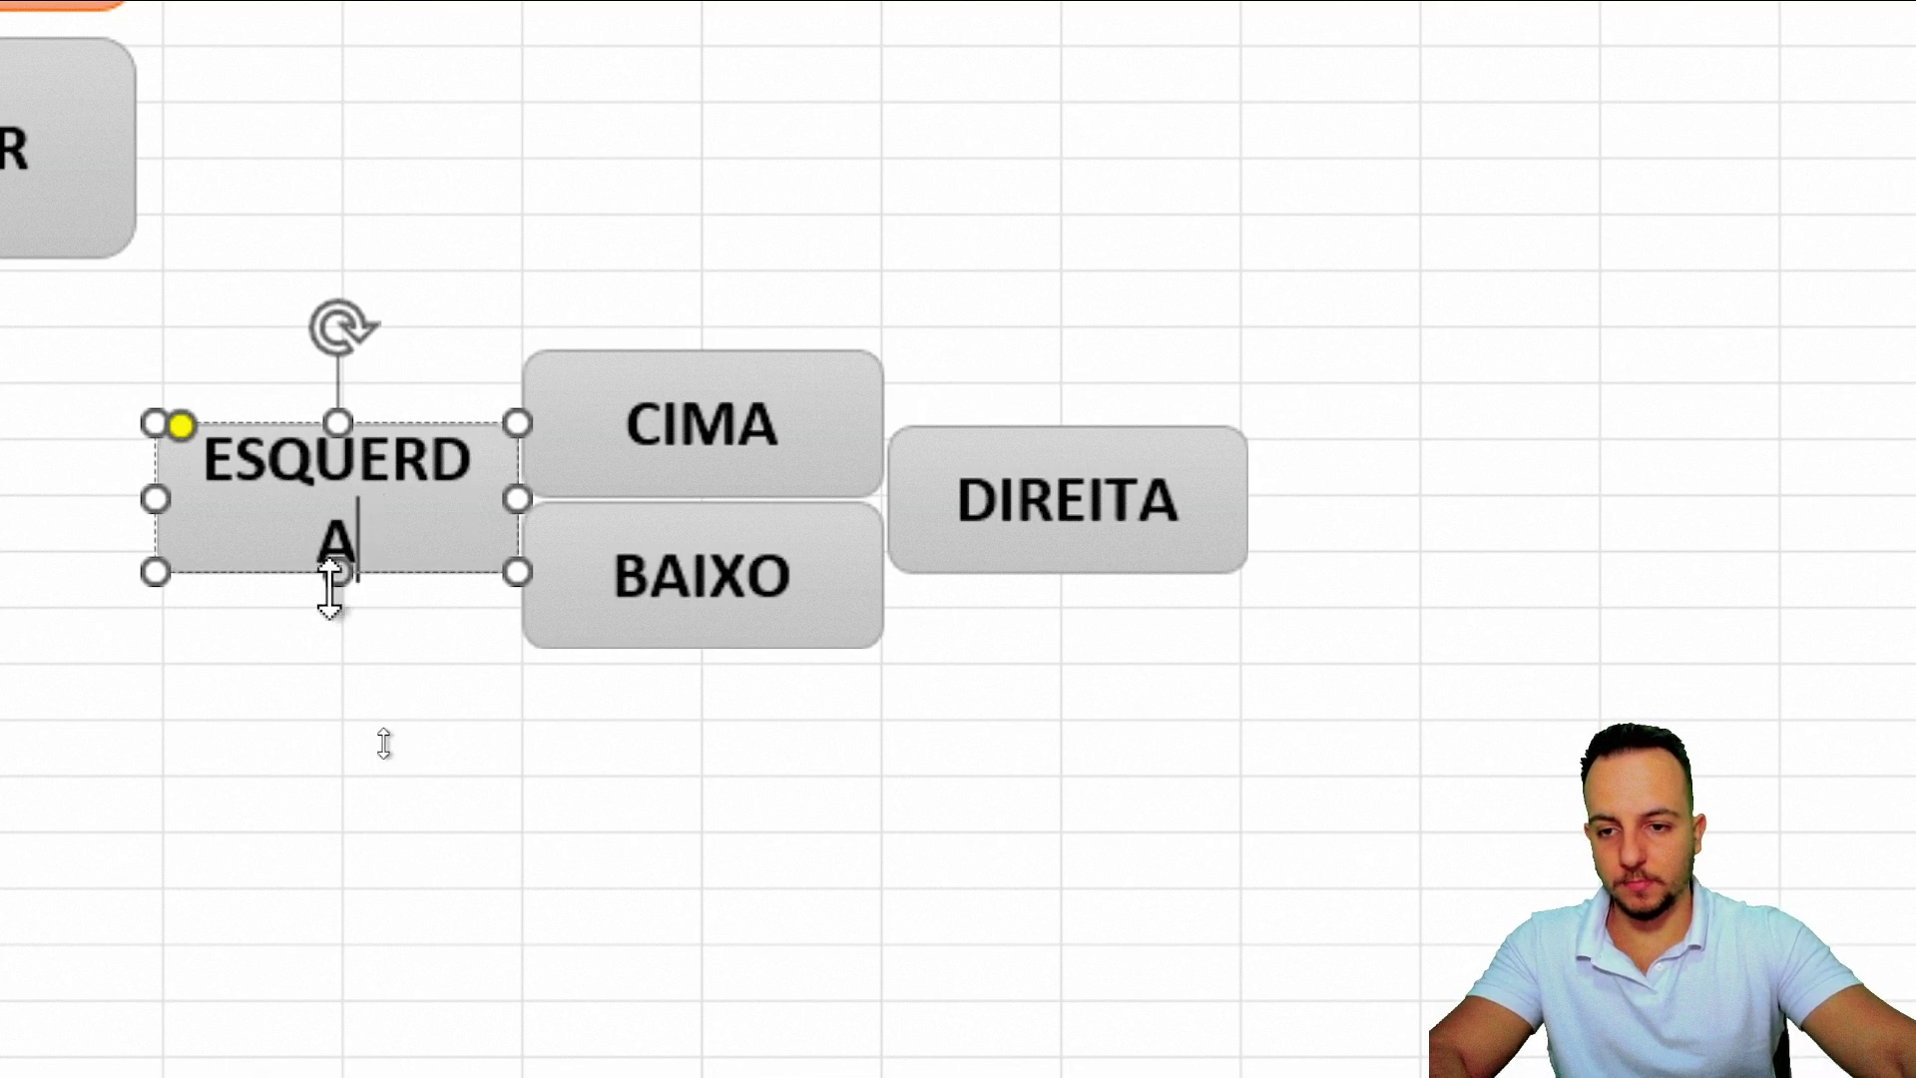
pyautogui.moveTo(334, 514); pyautogui.dragTo(304, 514)
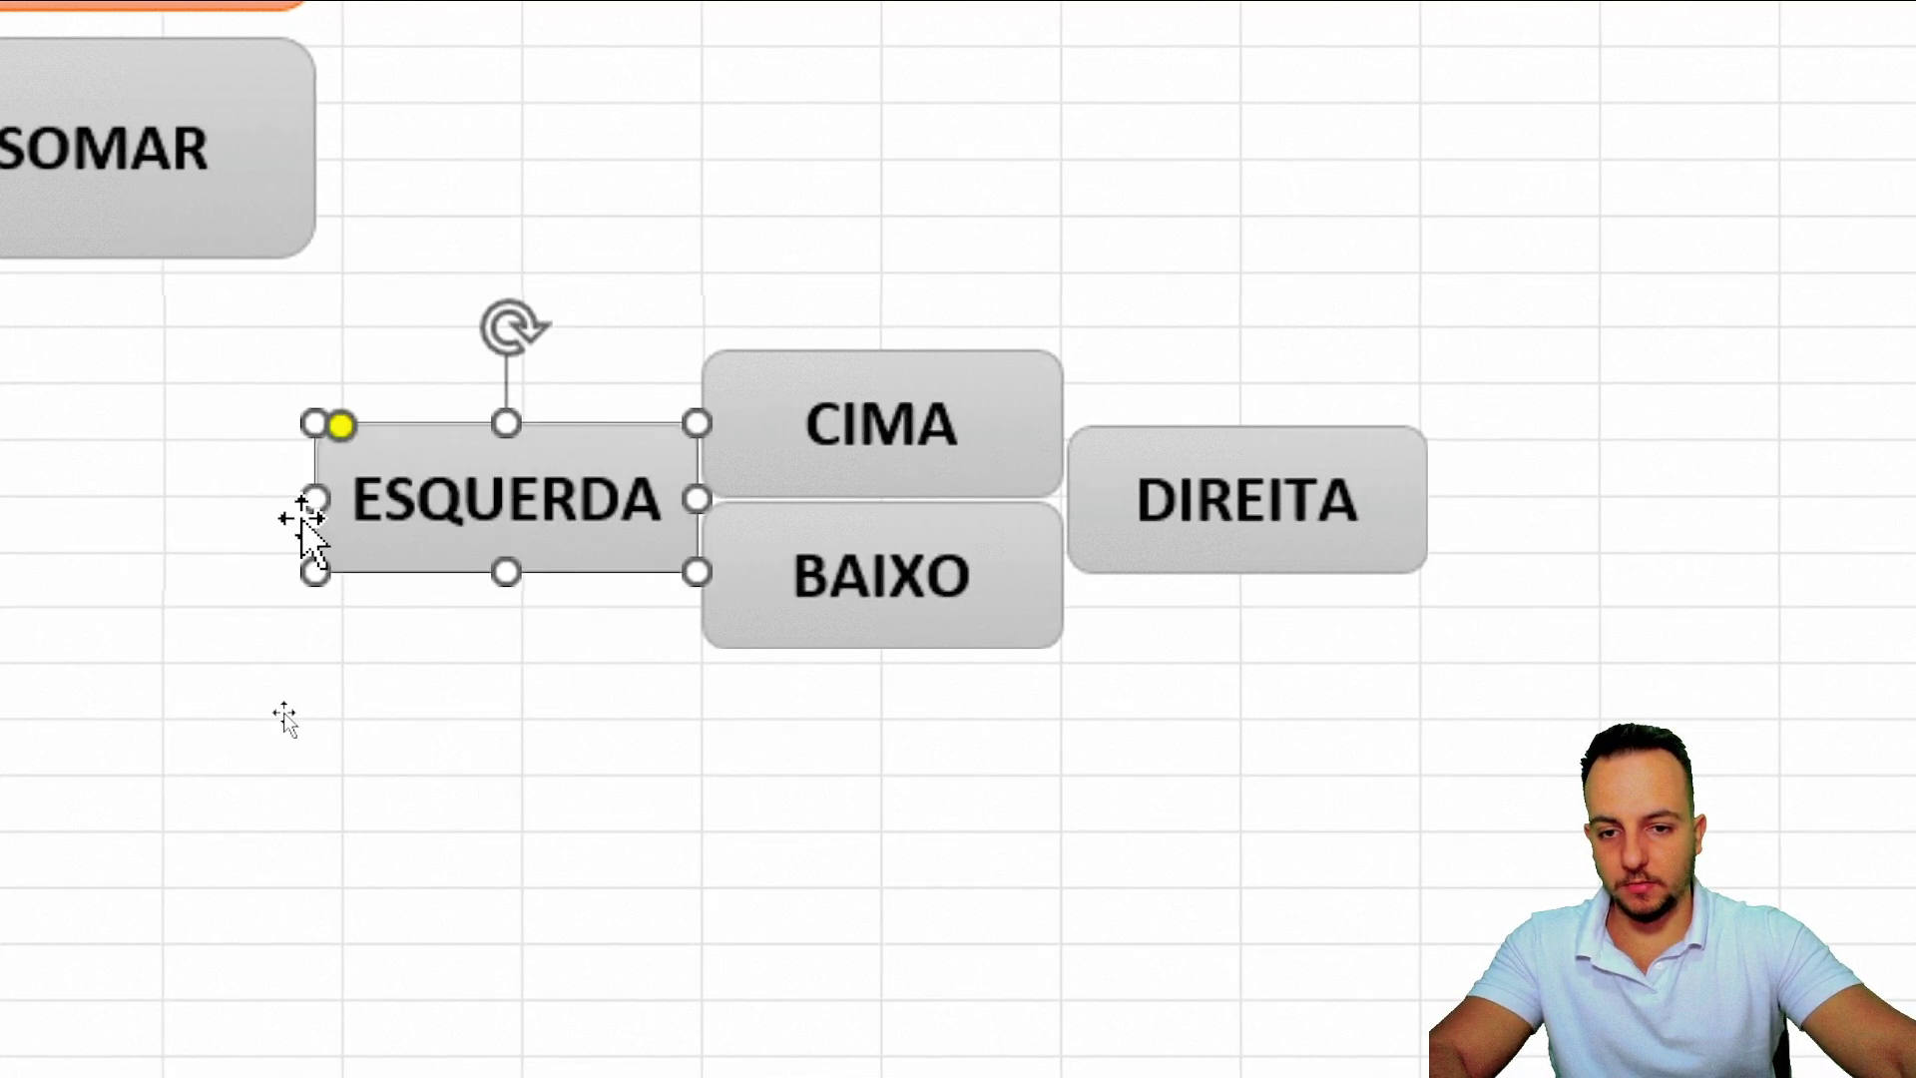
pyautogui.click(454, 750)
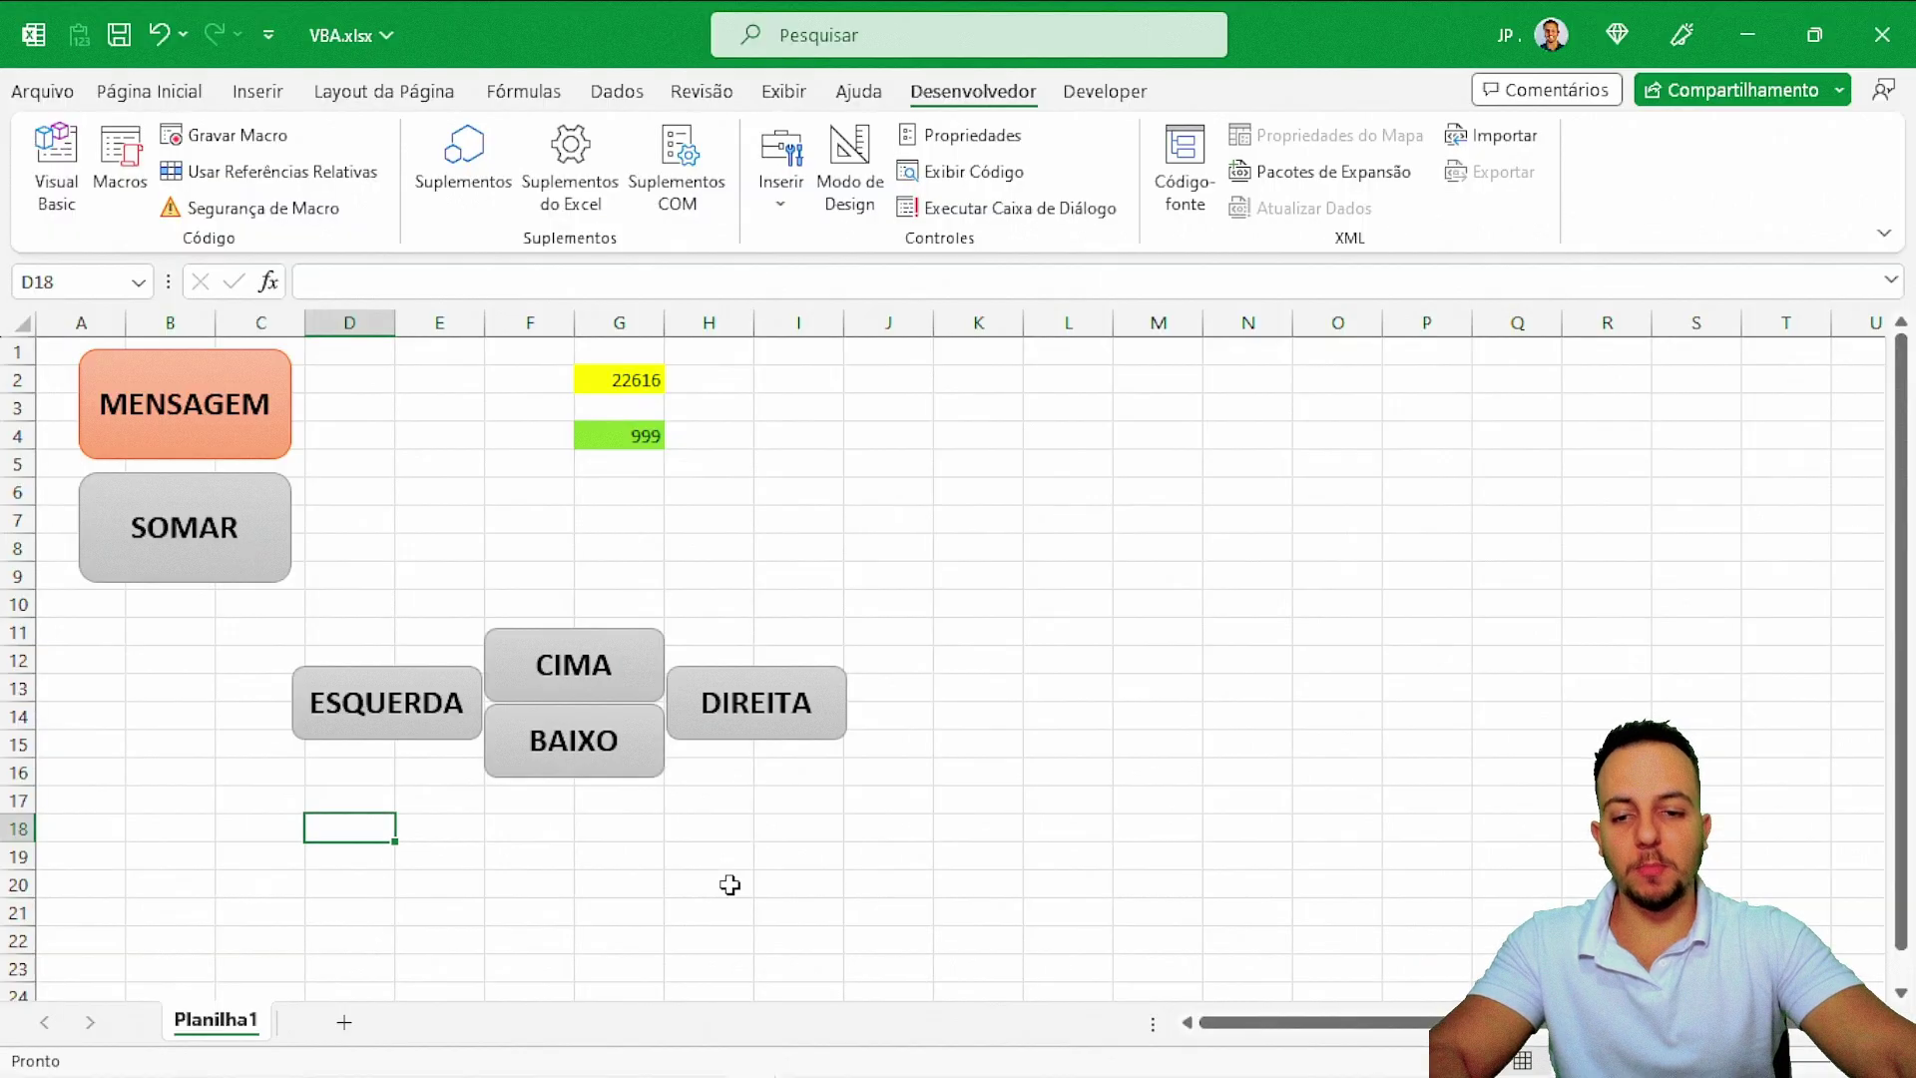
# - Assign the PRABAIXO macro to the BAIXO button
pyautogui.click(948, 566)
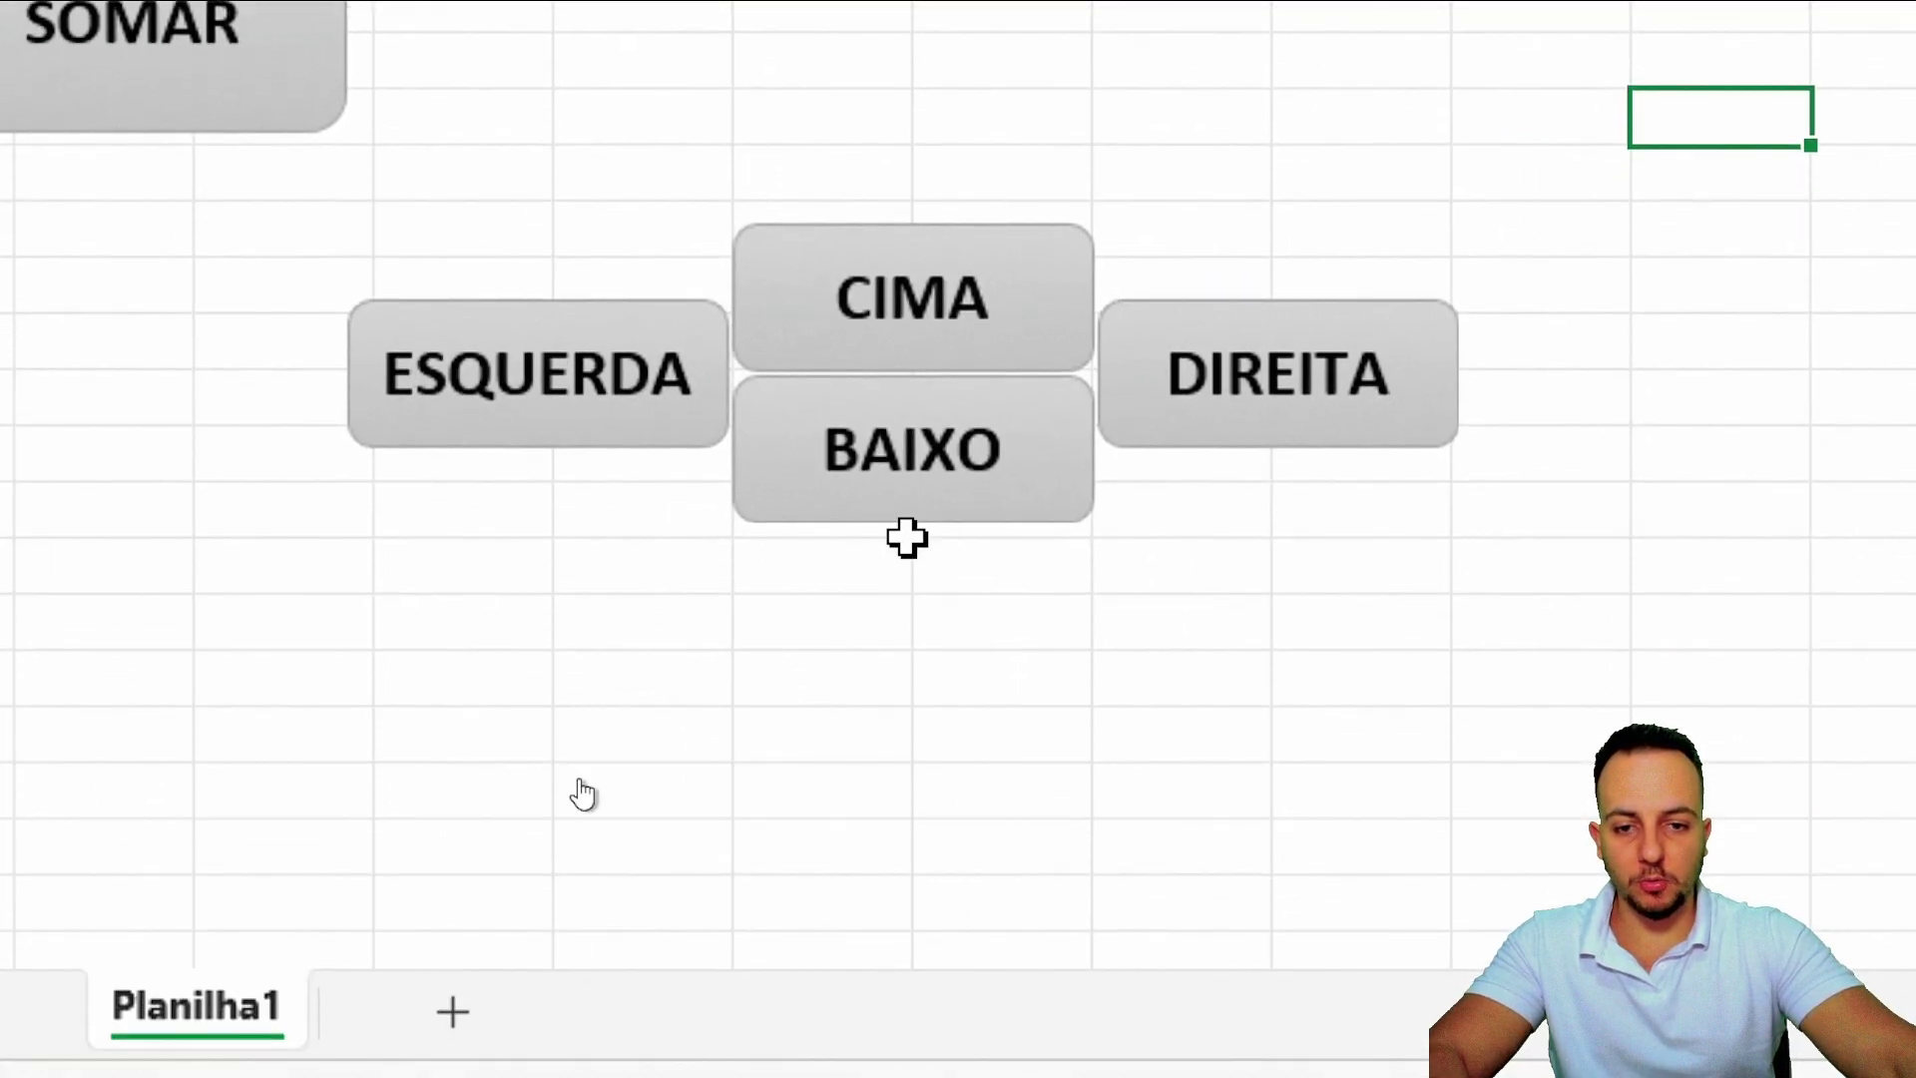
pyautogui.rightClick(913, 519)
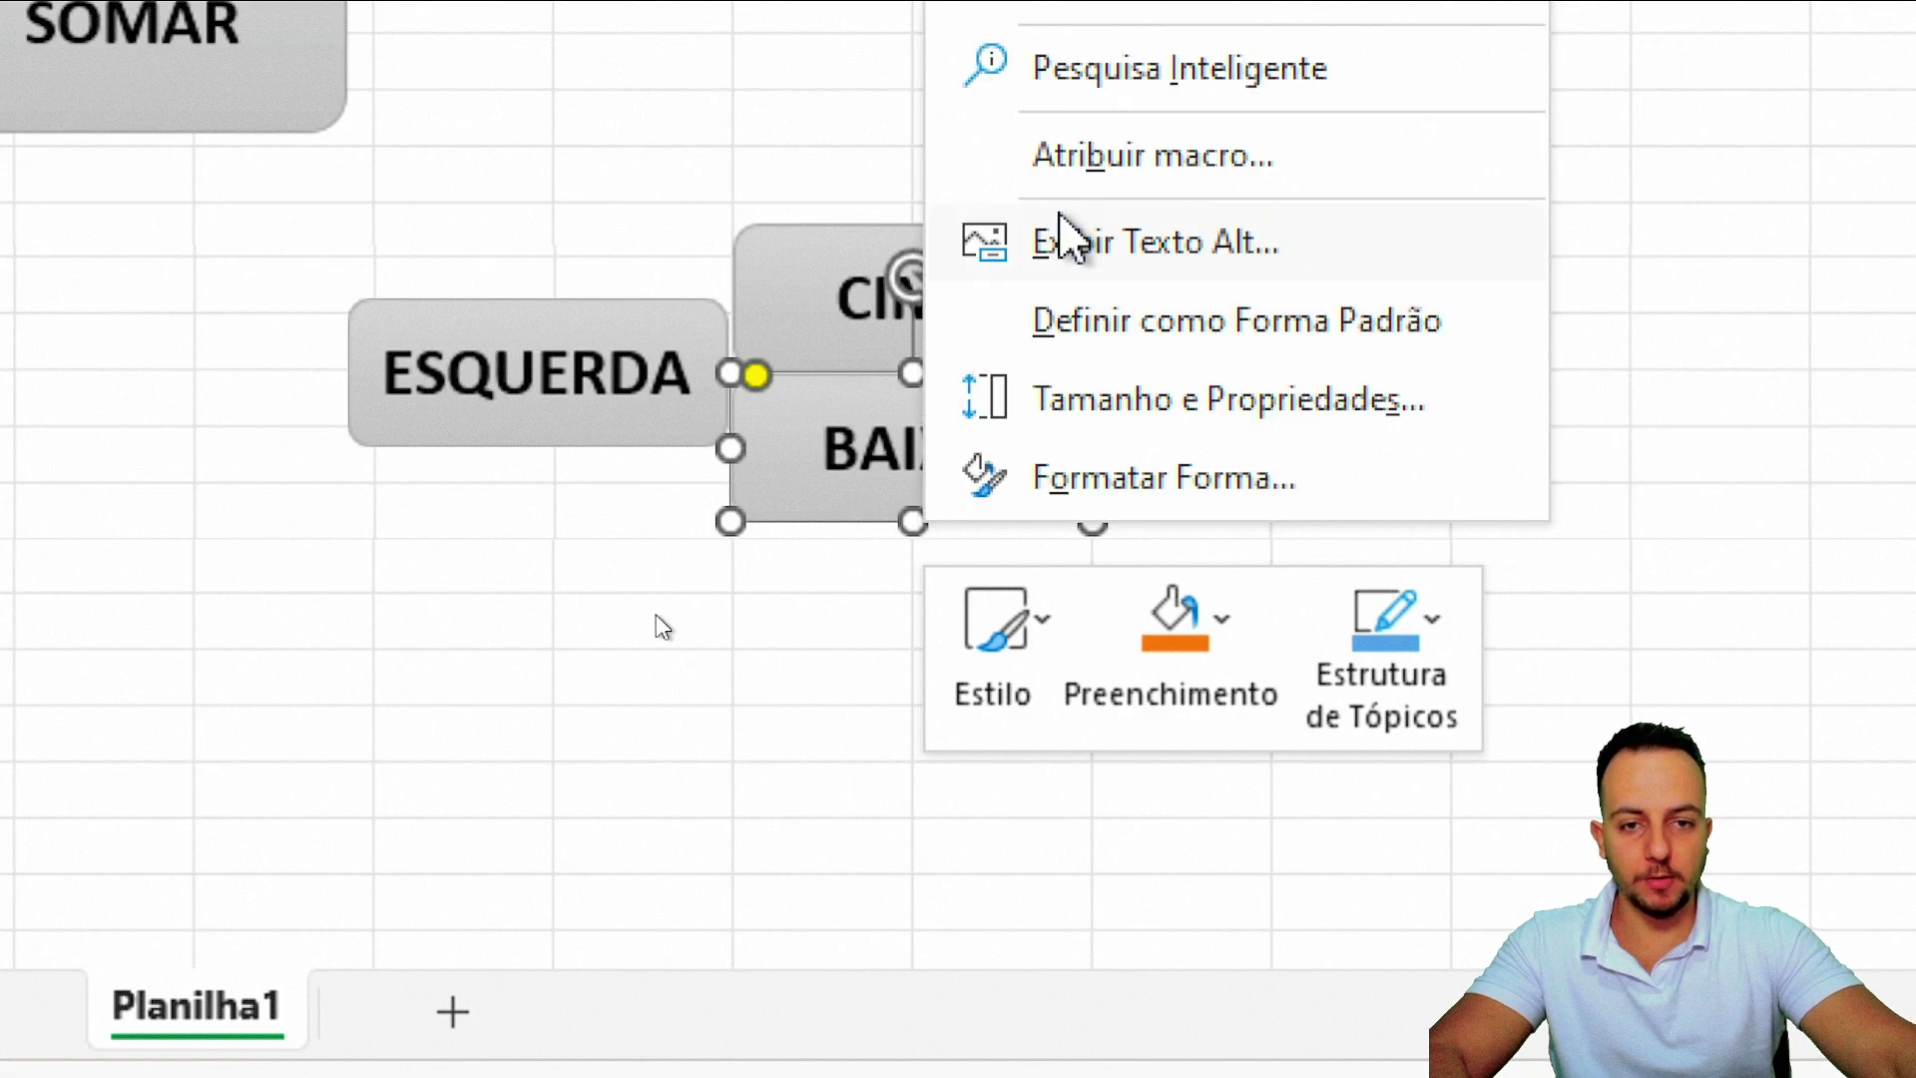
pyautogui.click(1142, 158)
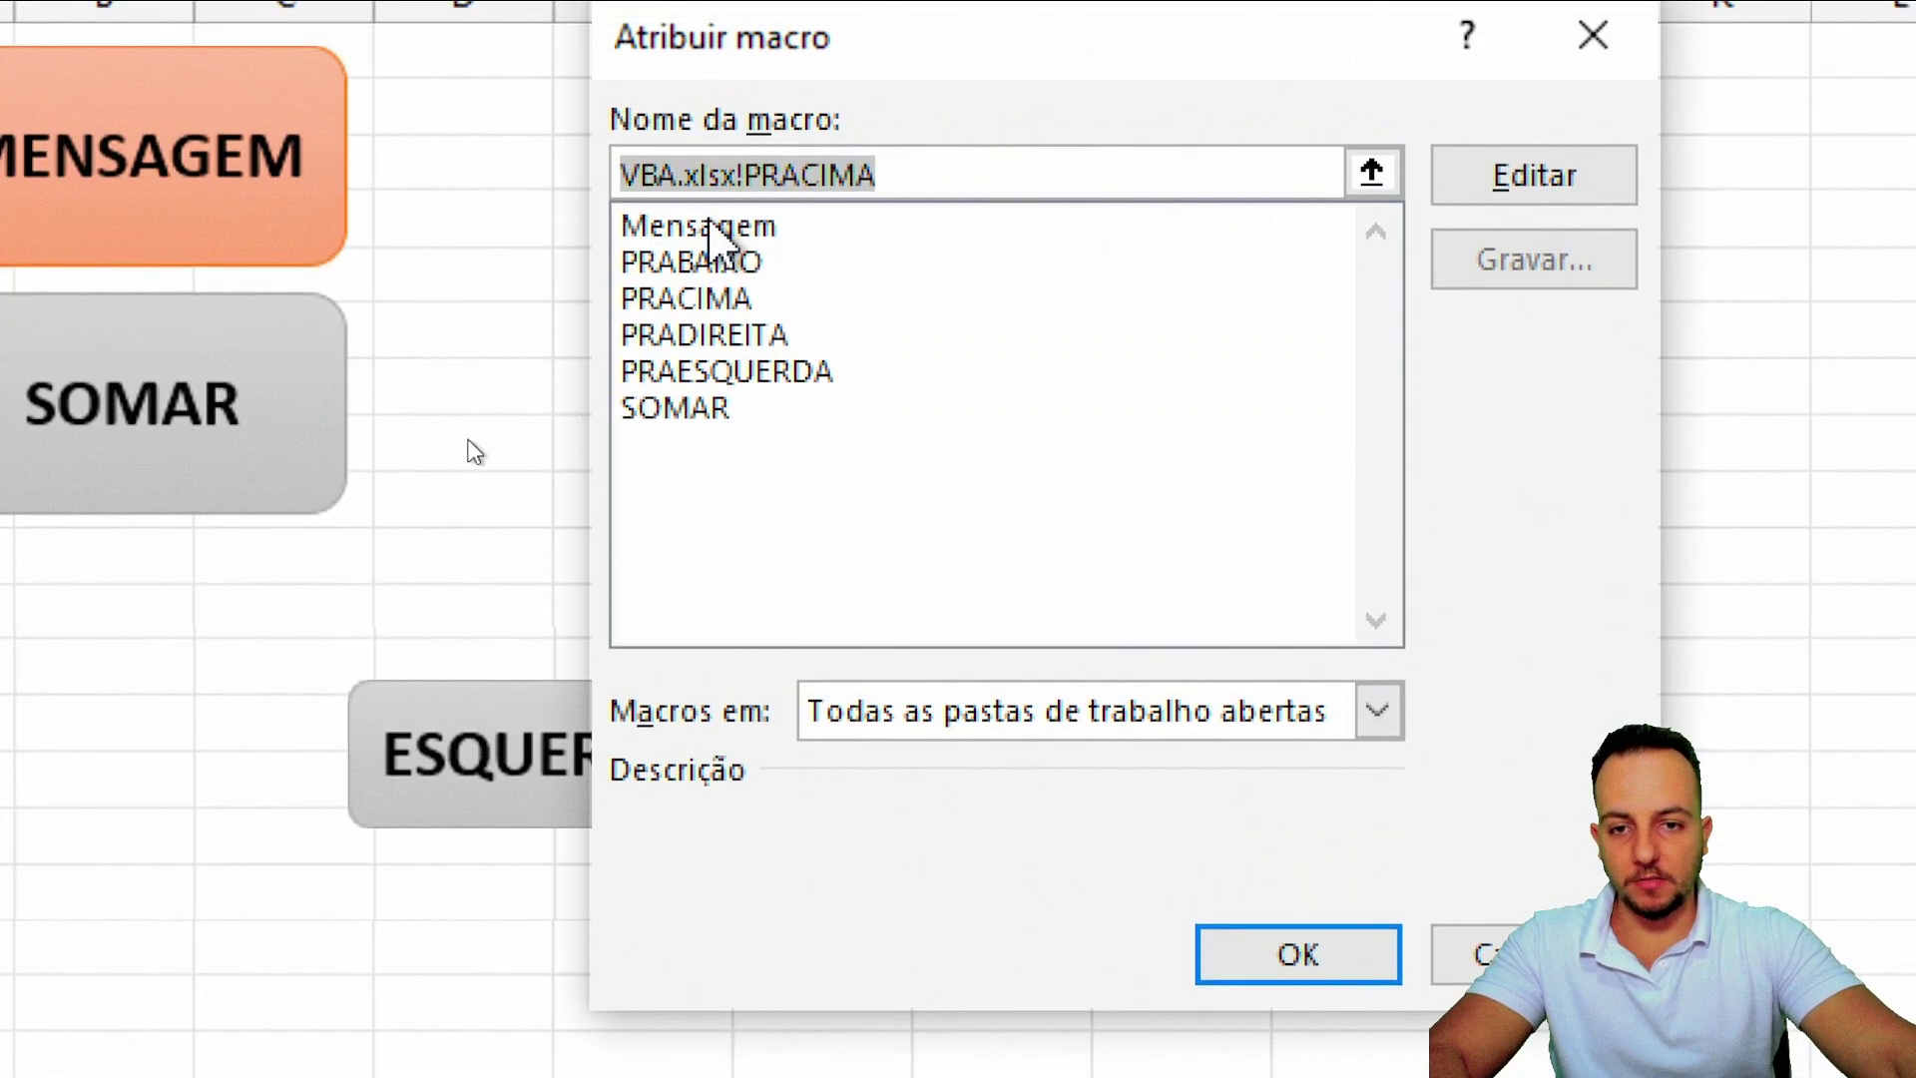
pyautogui.click(689, 262)
pyautogui.click(1245, 943)
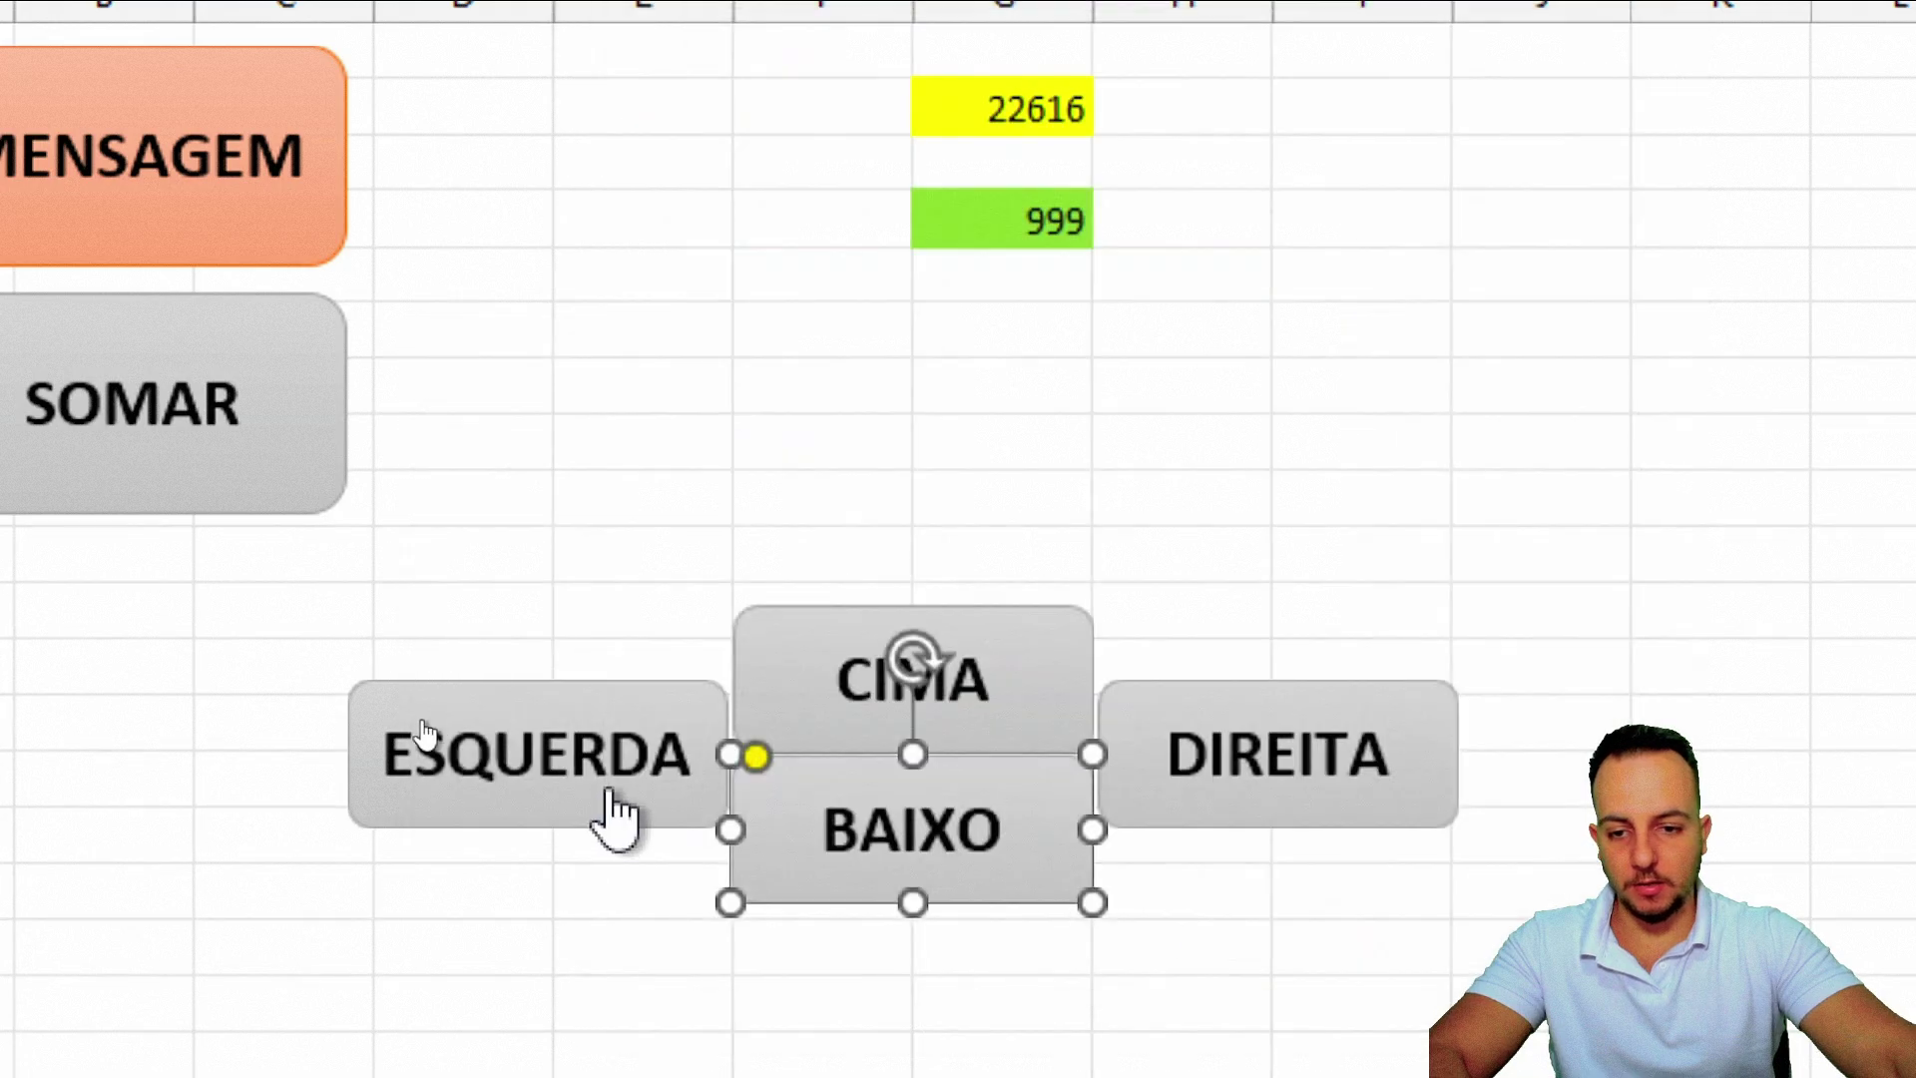
# - Assign the PRAESQUERDA macro to the ESQUERDA button
pyautogui.click(604, 781)
pyautogui.rightClick(611, 776)
pyautogui.press('Escape')
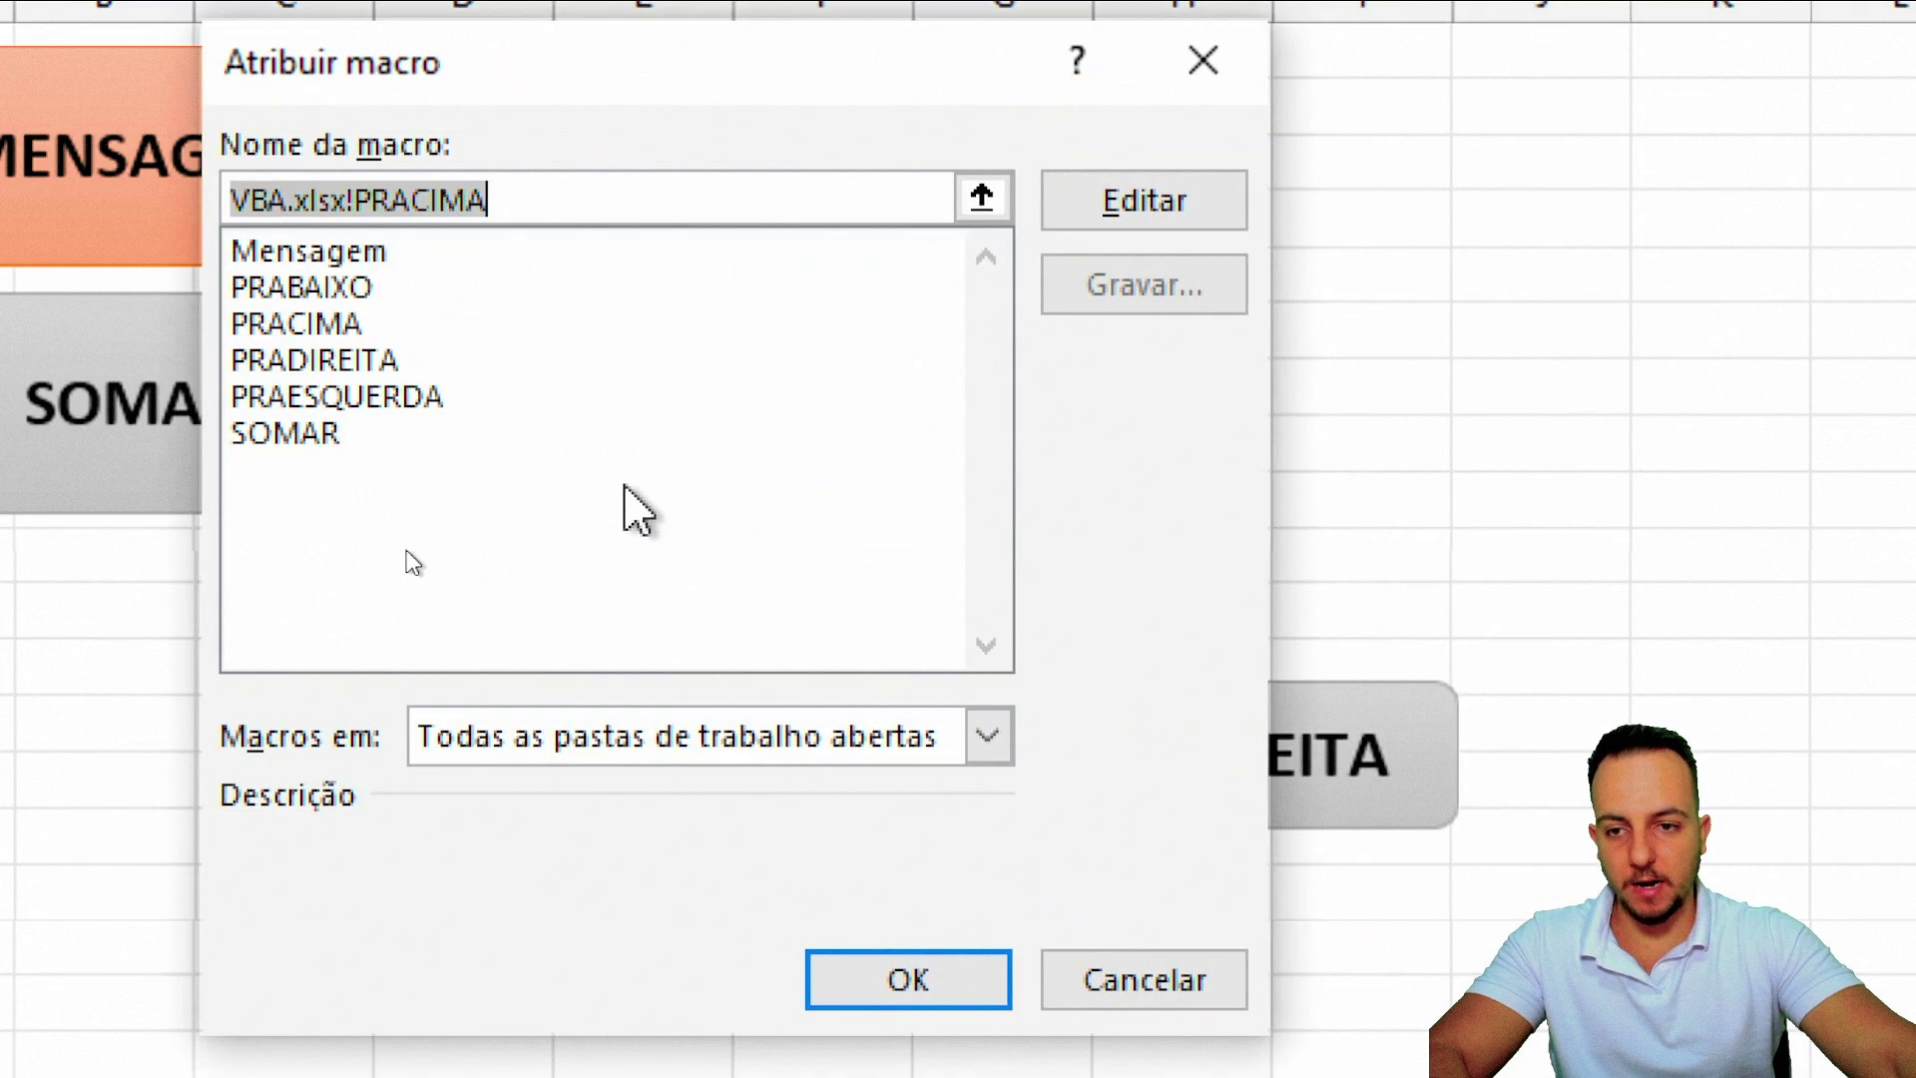
pyautogui.click(339, 396)
pyautogui.click(858, 973)
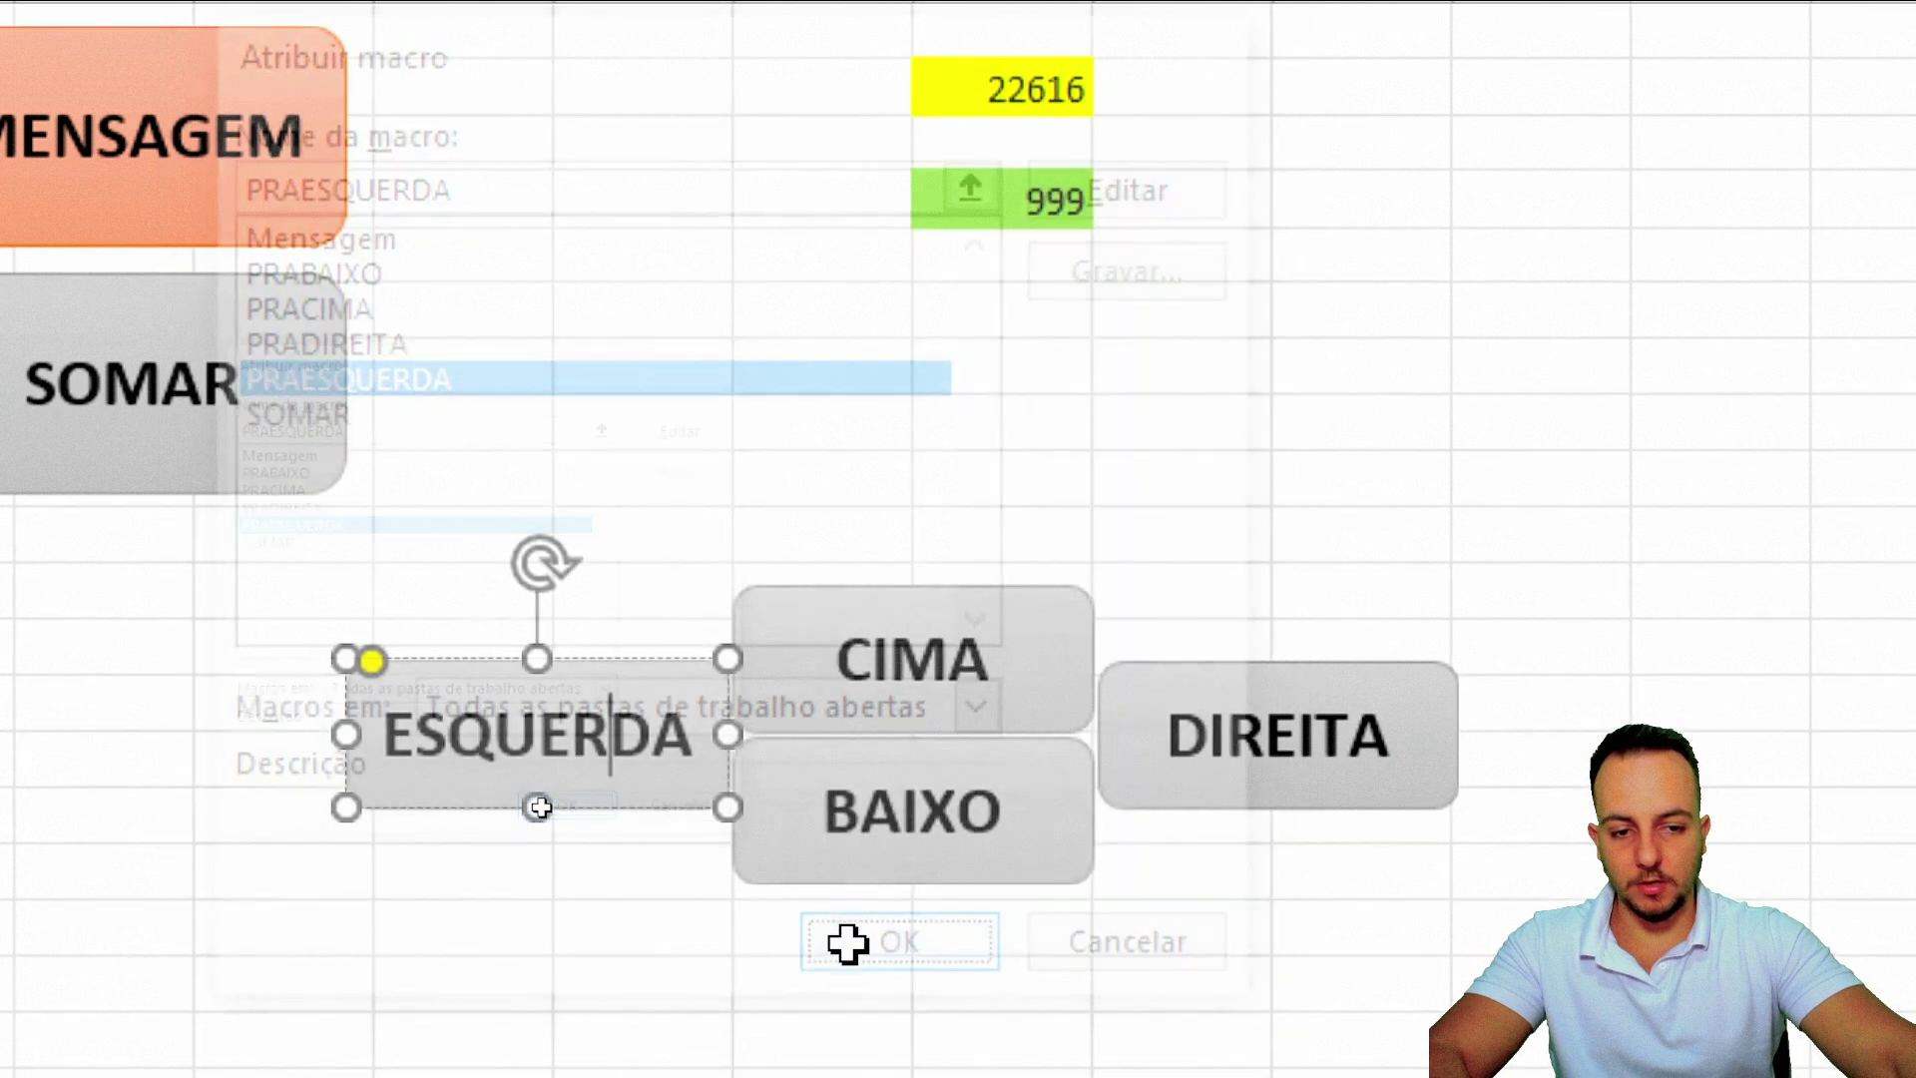
# - Start assigning the PRADIREITA macro to the DIREITA button
pyautogui.rightClick(1198, 758)
pyautogui.click(1344, 547)
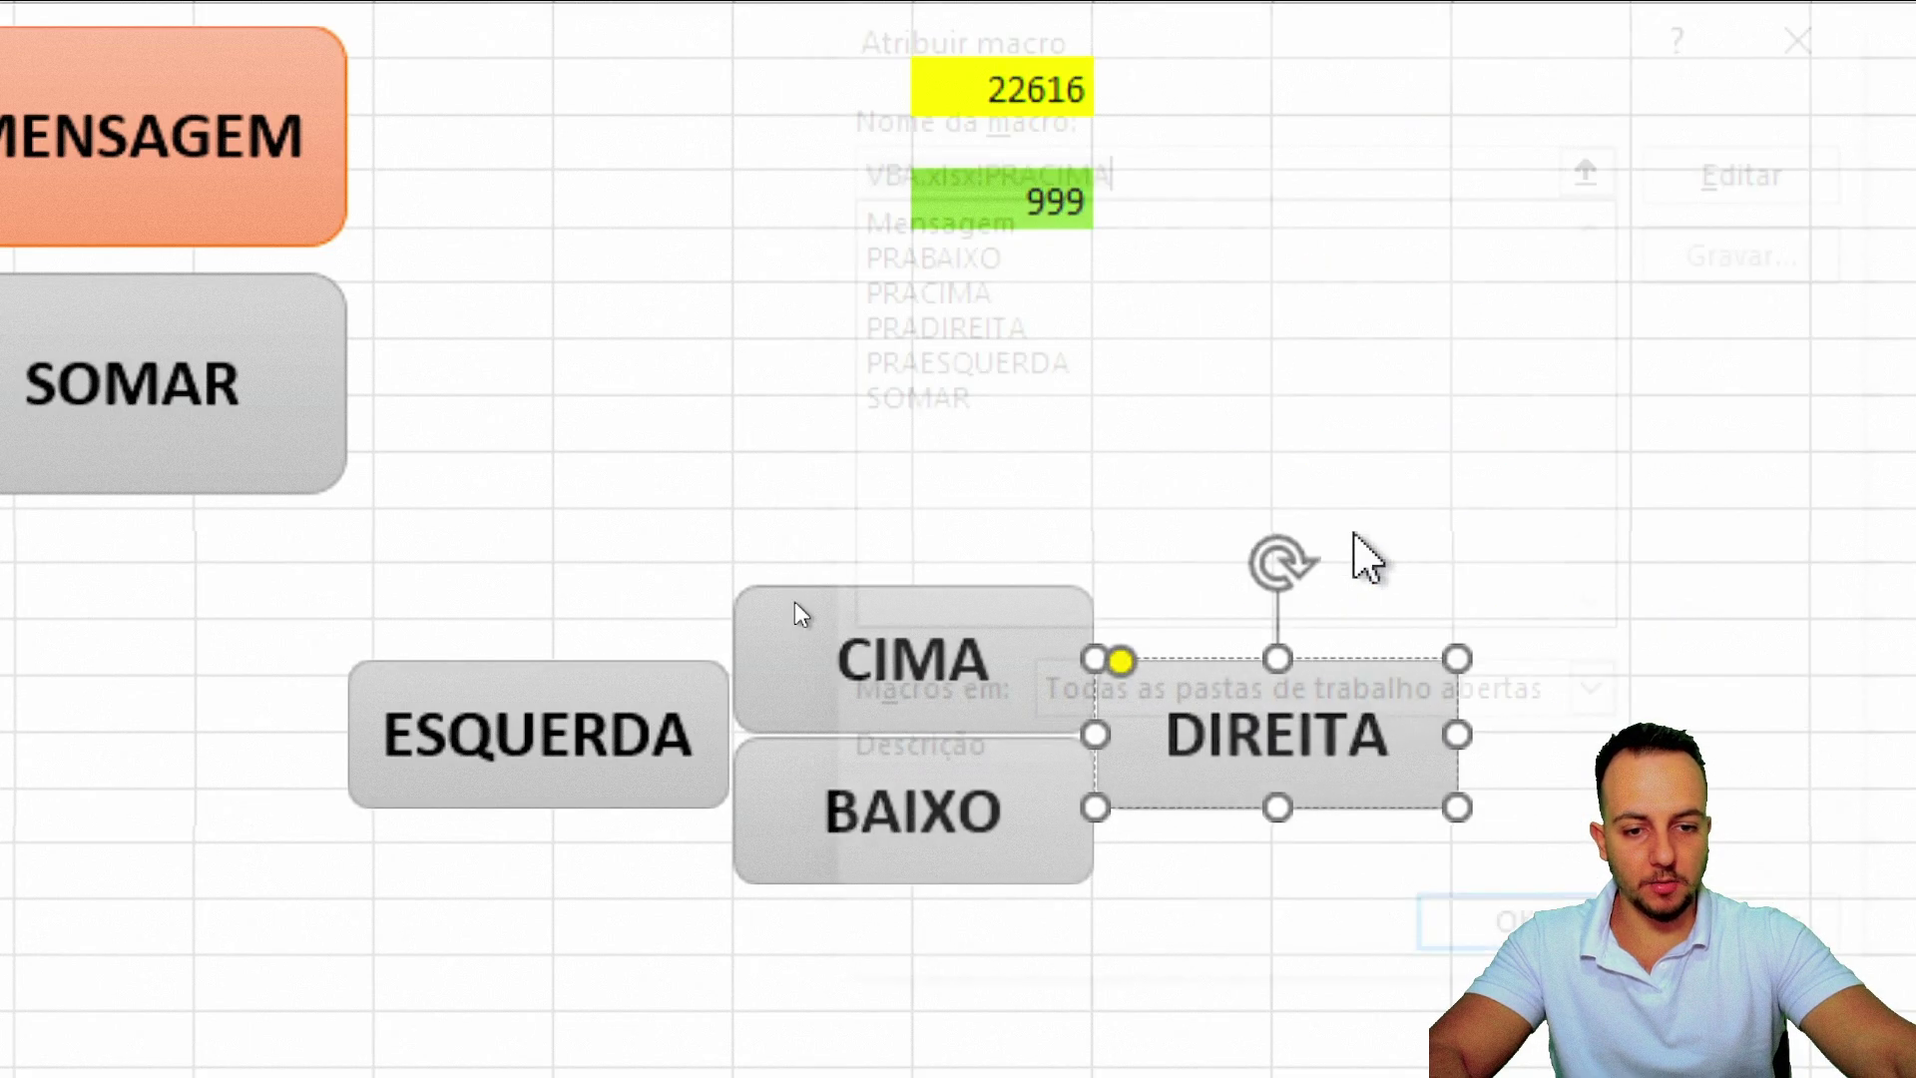
pyautogui.click(975, 324)
pyautogui.click(1477, 943)
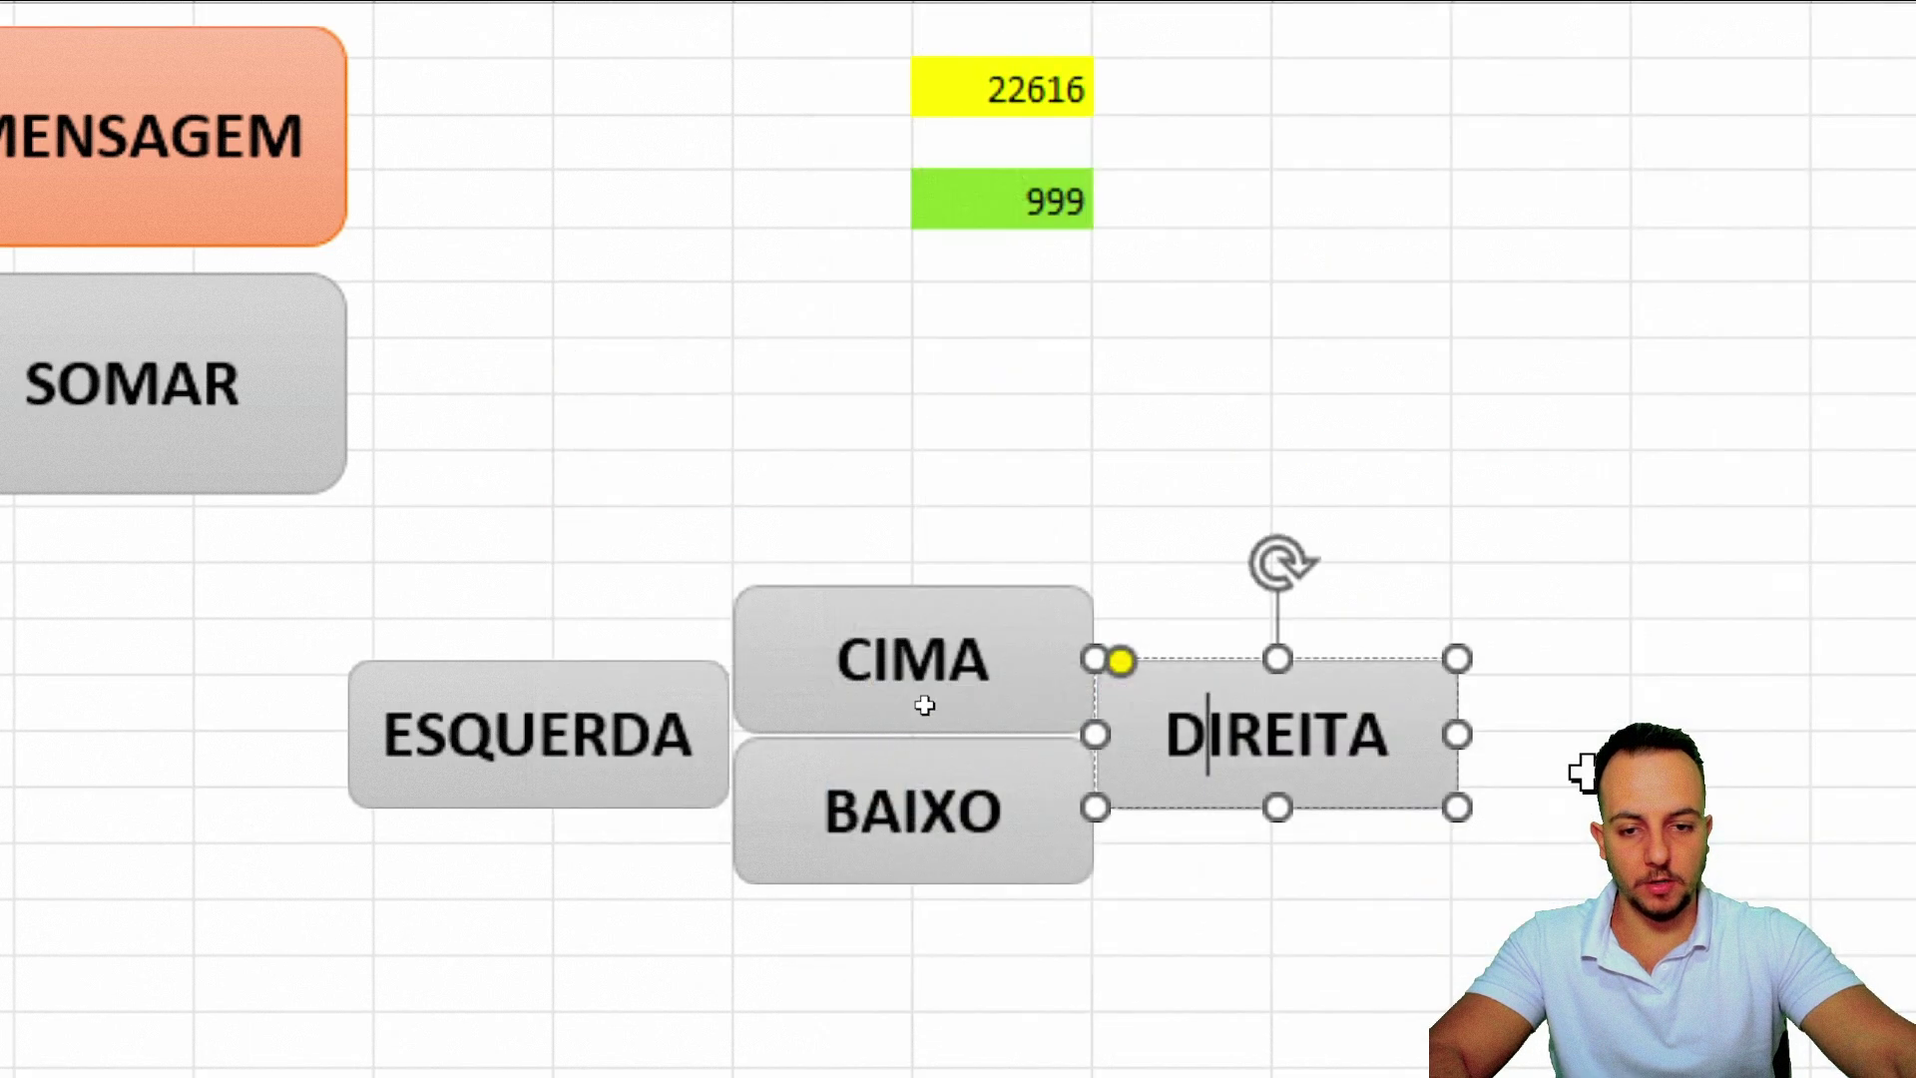
pyautogui.click(1537, 424)
pyautogui.click(818, 310)
pyautogui.click(766, 406)
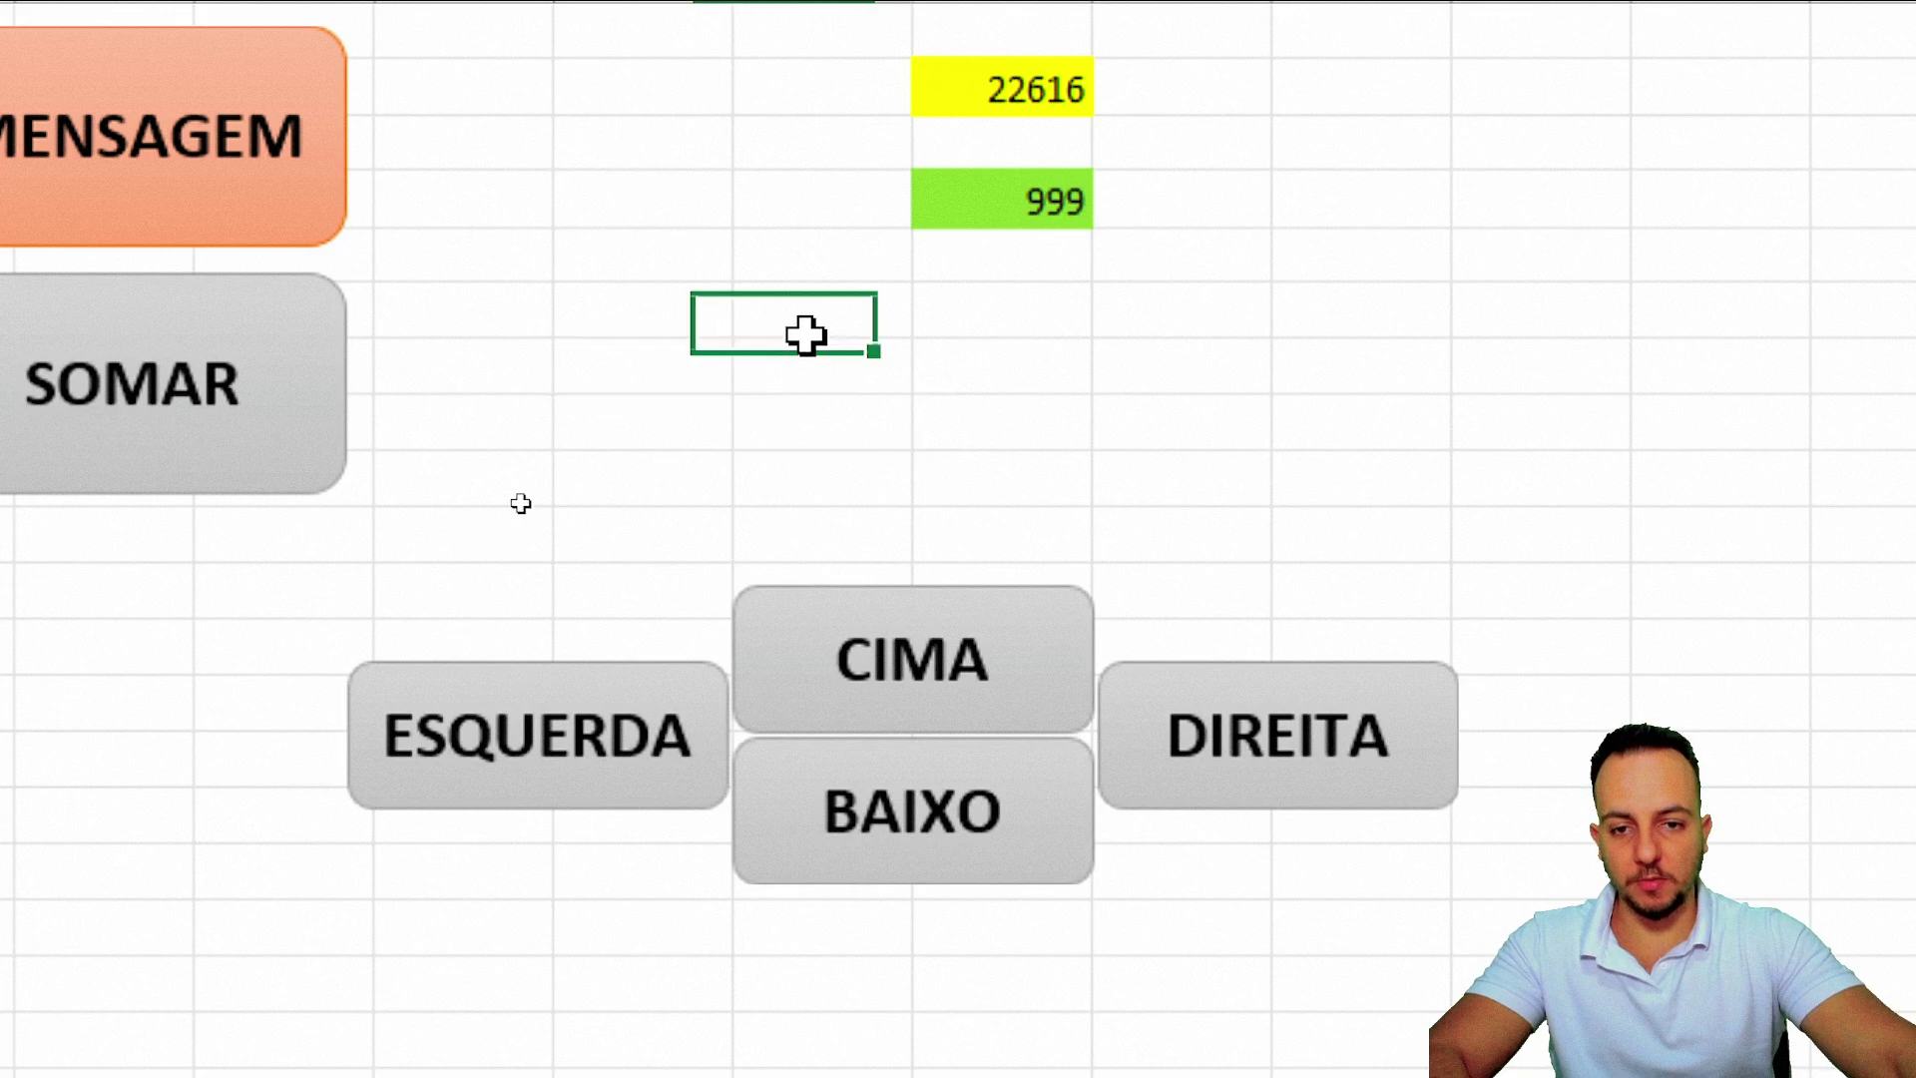
pyautogui.click(933, 699)
pyautogui.click(913, 838)
pyautogui.click(913, 838)
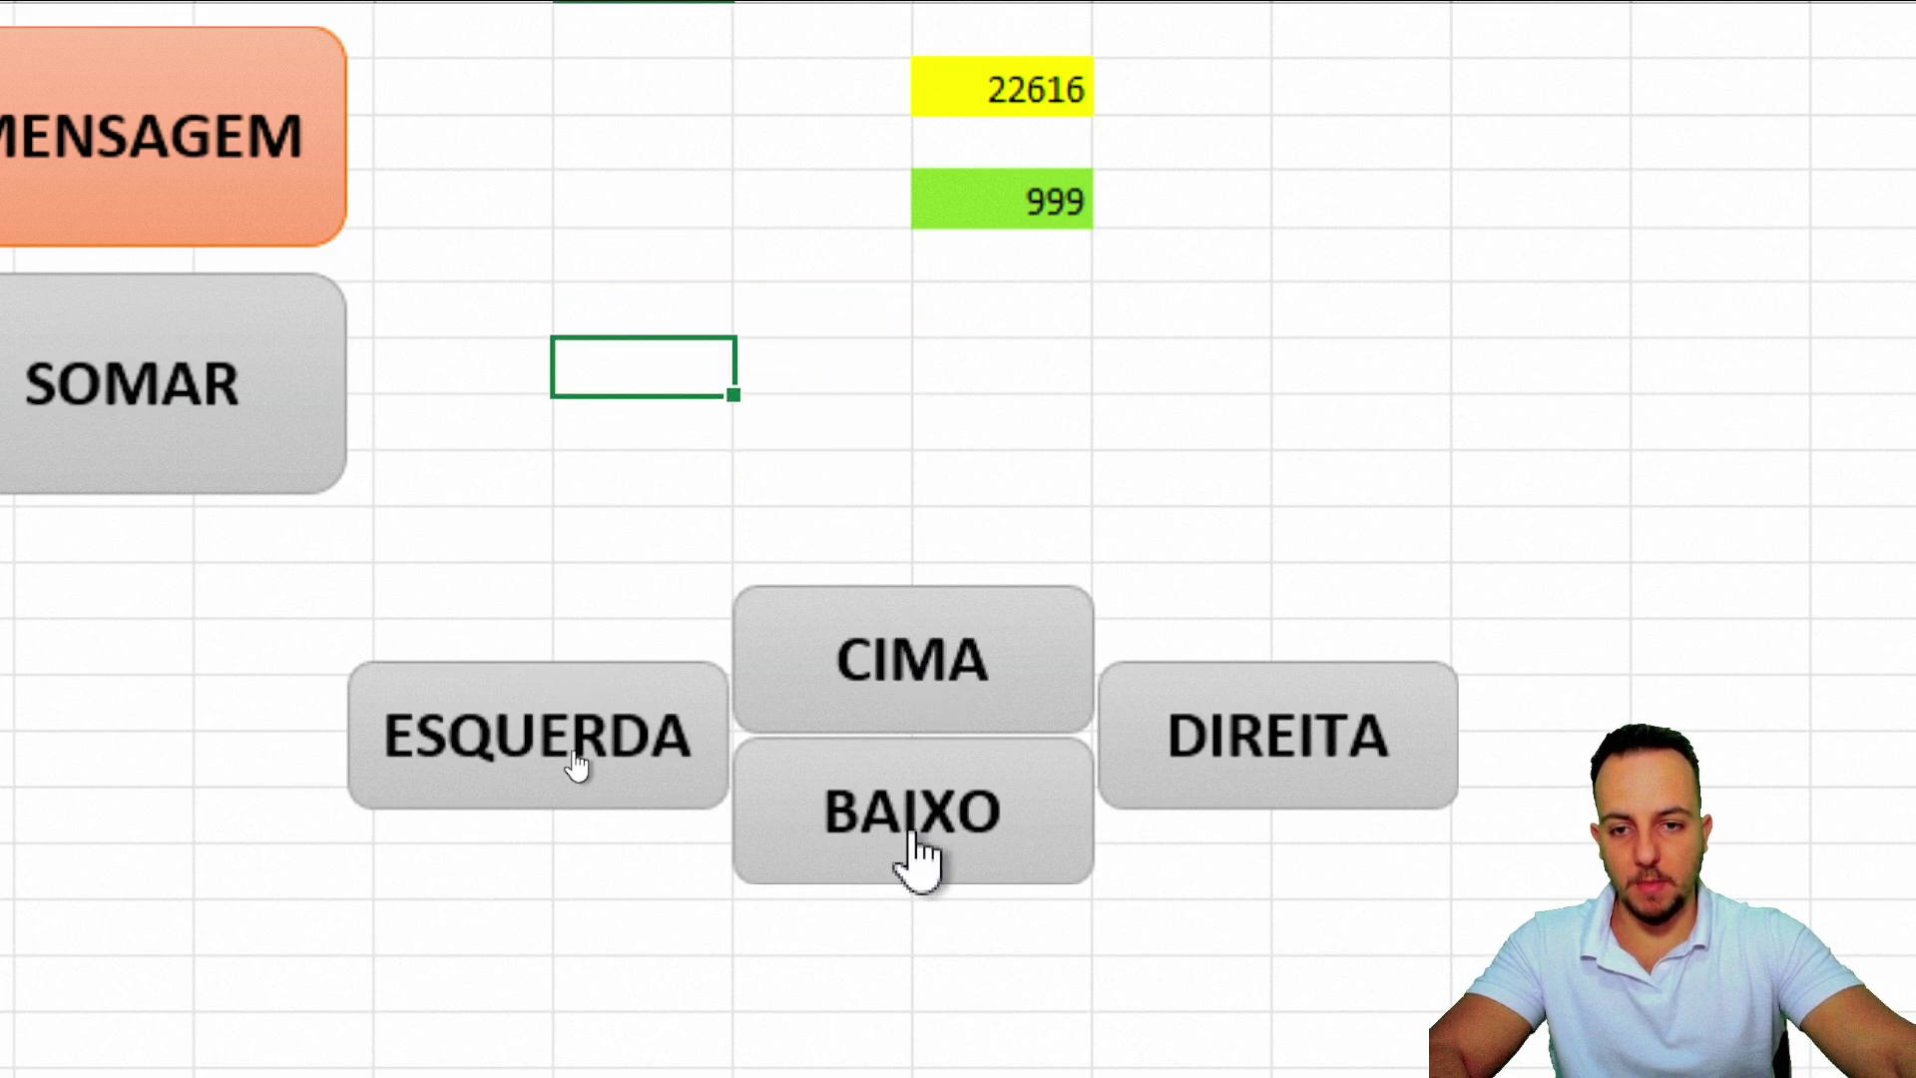
pyautogui.click(913, 838)
pyautogui.click(1284, 752)
pyautogui.click(1284, 752)
pyautogui.click(569, 734)
pyautogui.click(571, 750)
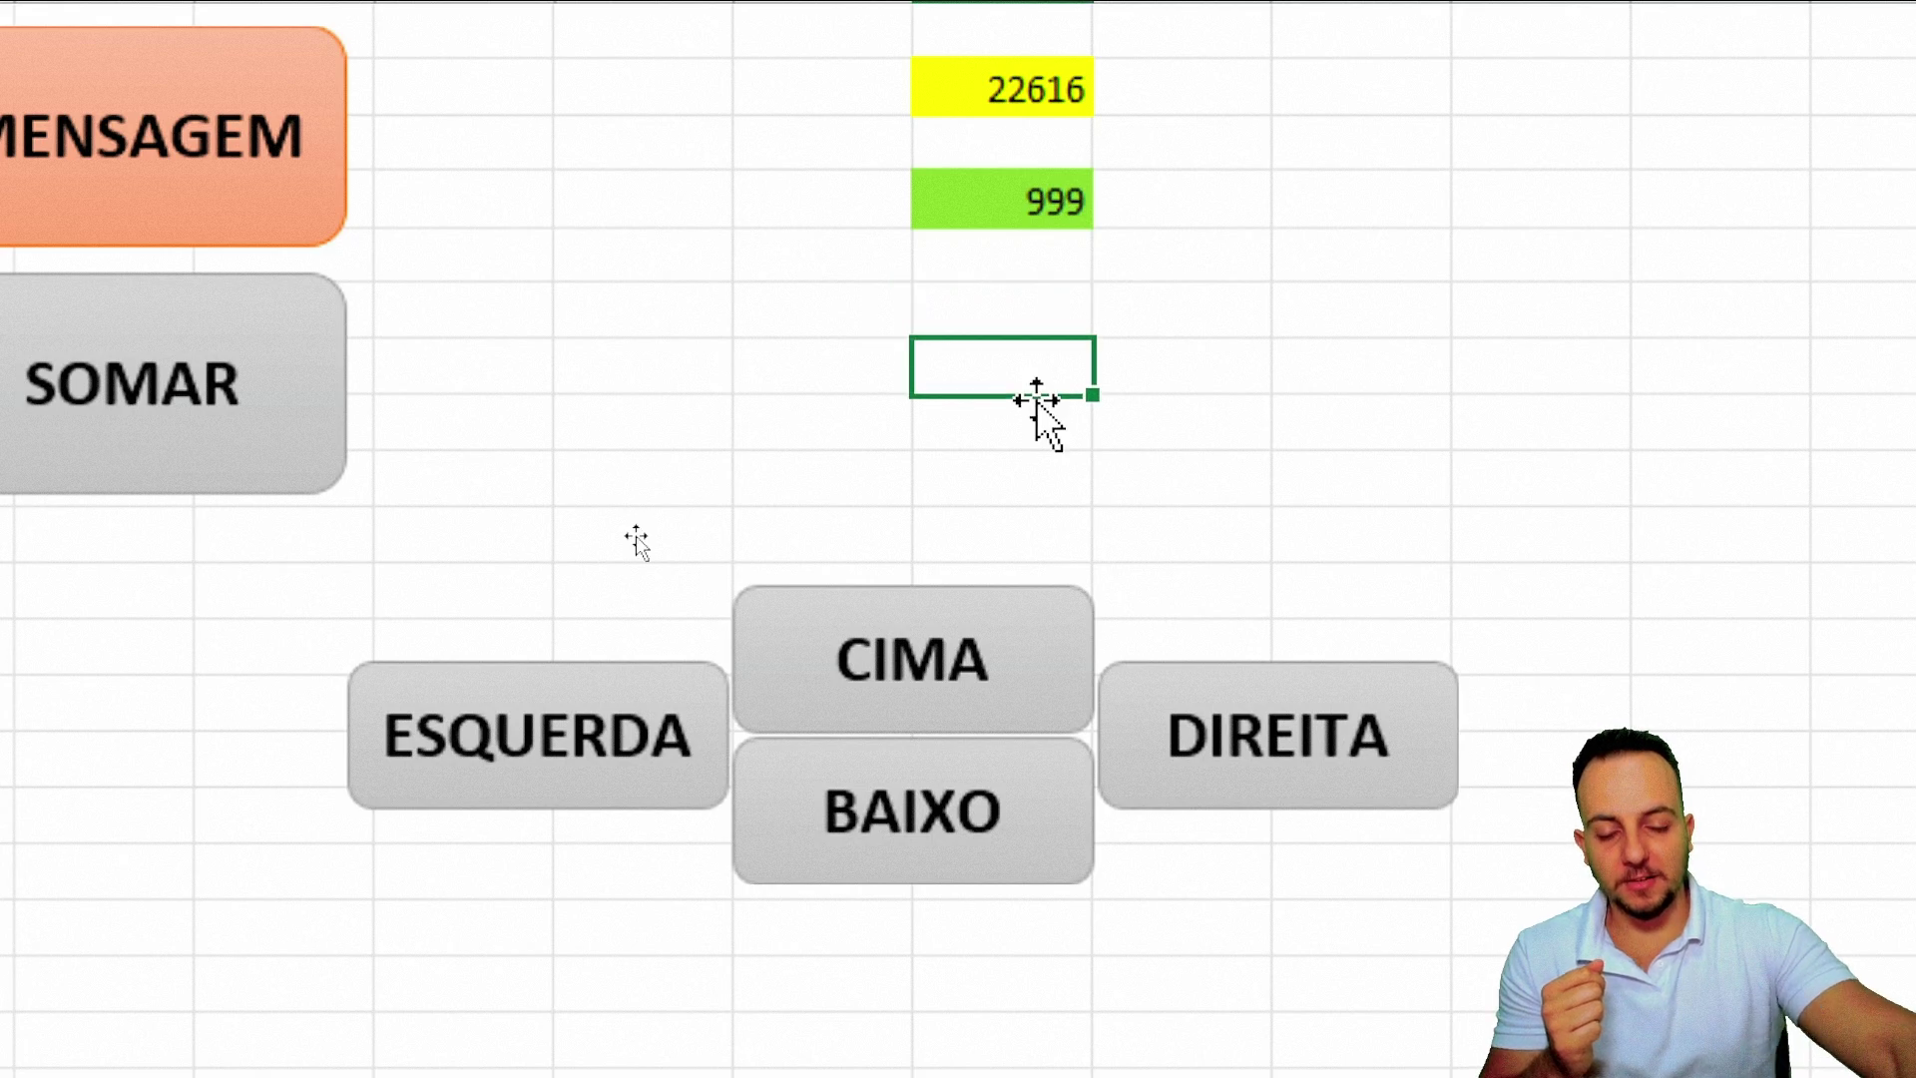
pyautogui.click(658, 778)
pyautogui.click(908, 858)
pyautogui.click(1227, 799)
pyautogui.click(948, 709)
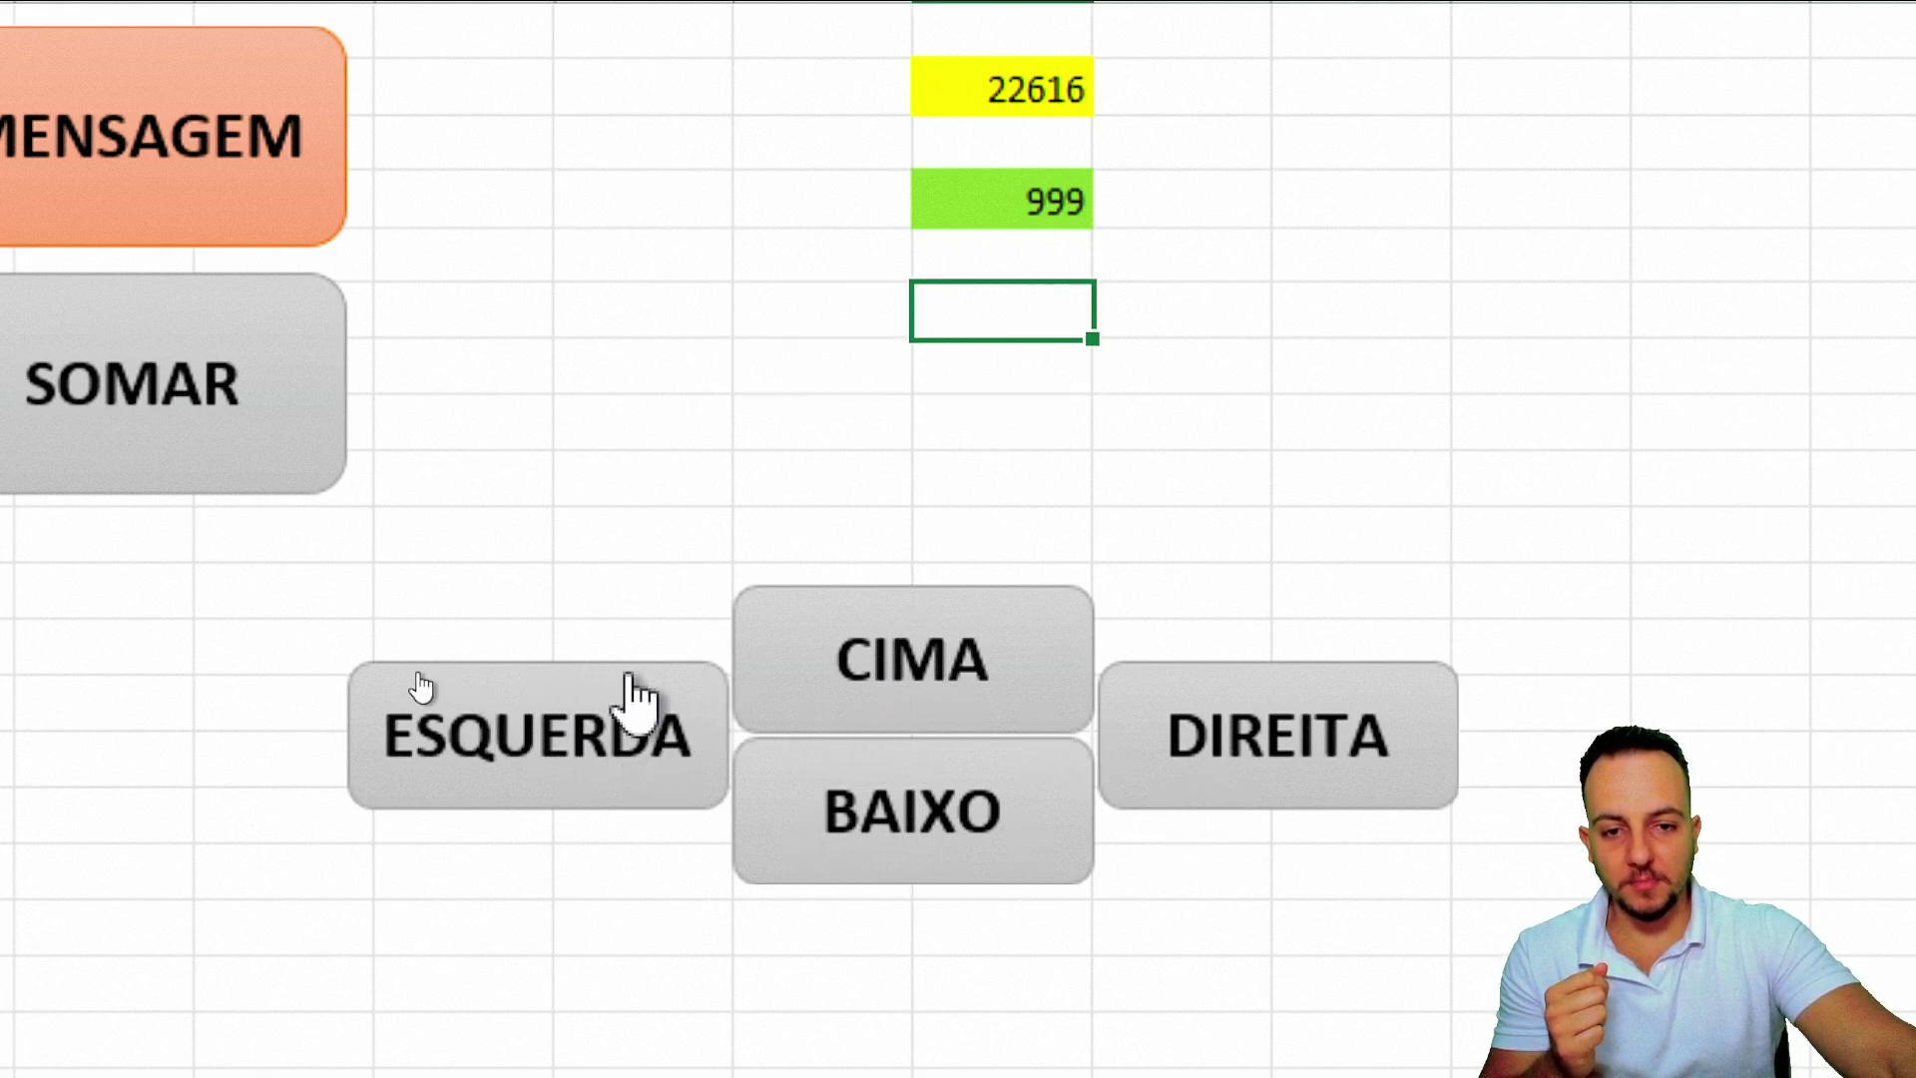
pyautogui.click(633, 719)
pyautogui.click(838, 868)
pyautogui.doubleClick(898, 868)
pyautogui.click(911, 869)
pyautogui.doubleClick(938, 658)
pyautogui.click(938, 658)
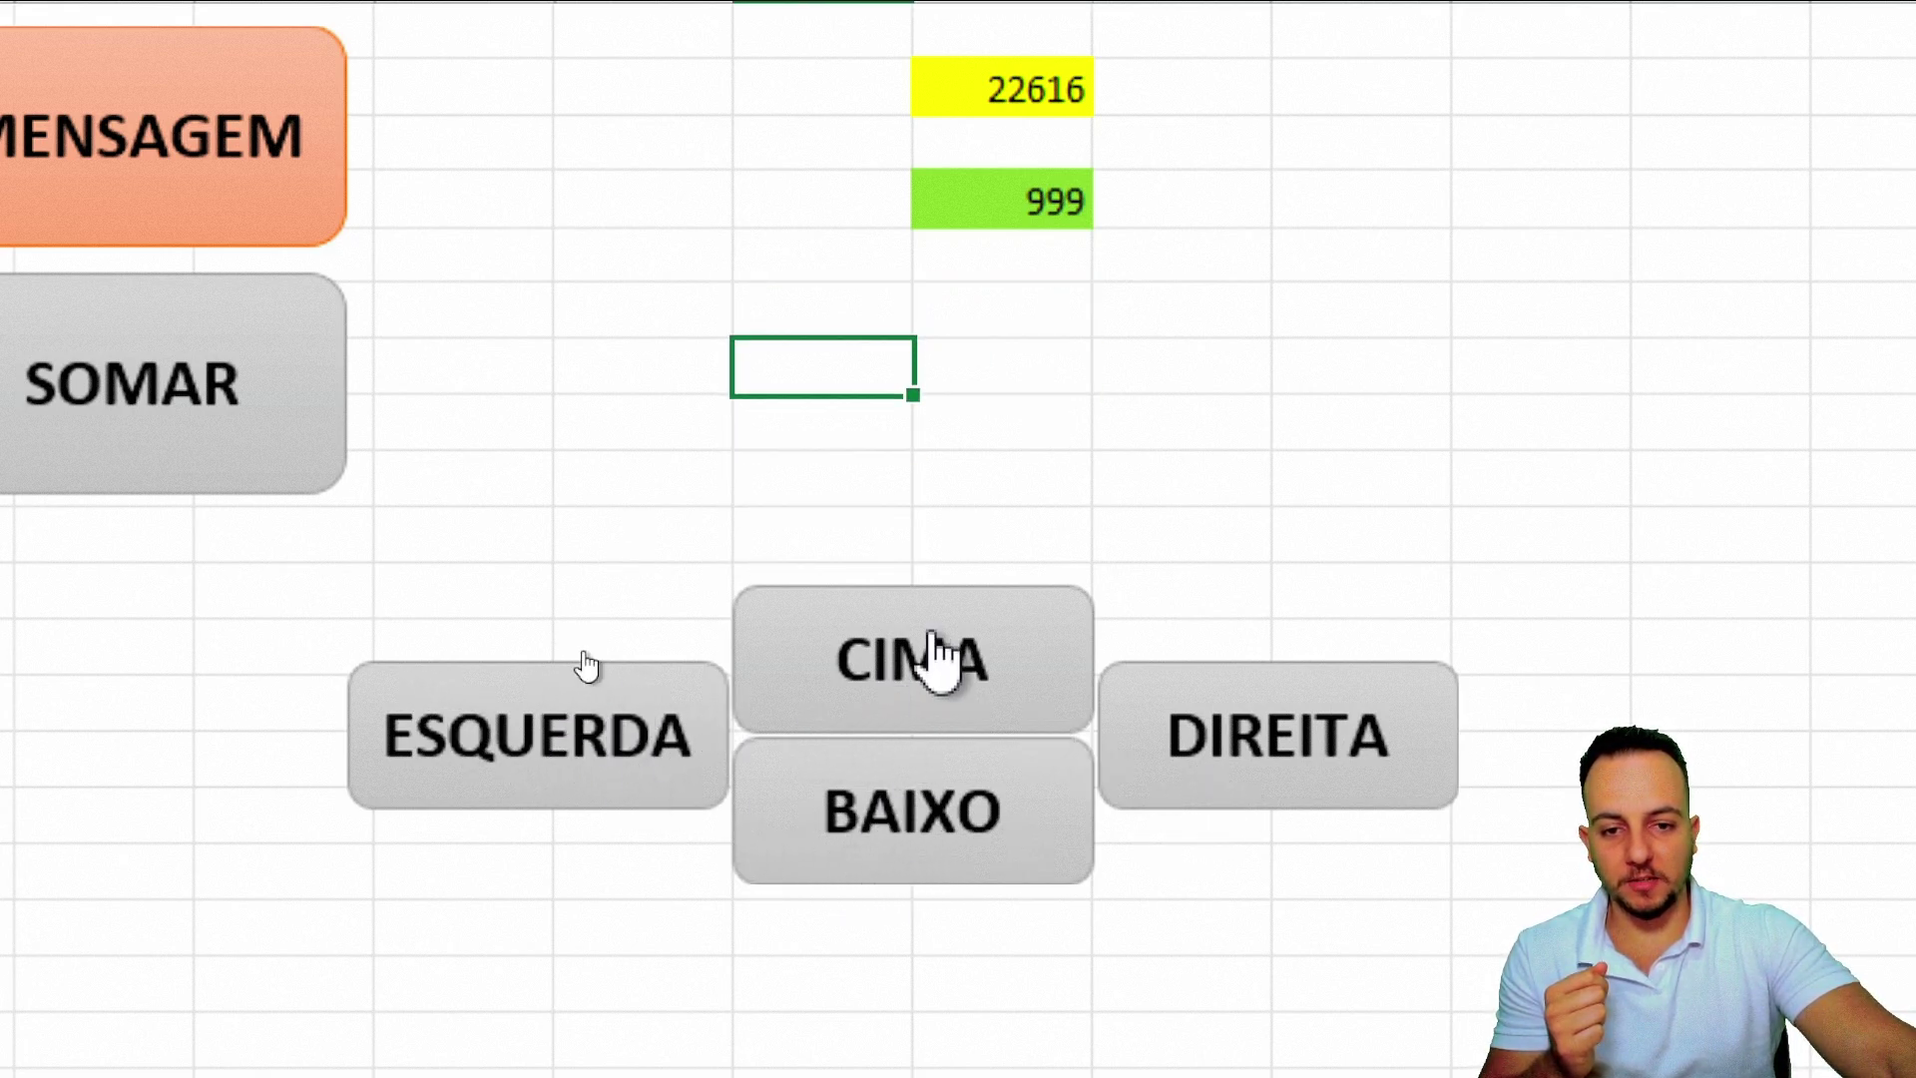
pyautogui.click(933, 659)
pyautogui.doubleClick(1261, 727)
pyautogui.click(1261, 727)
pyautogui.click(1268, 738)
pyautogui.doubleClick(983, 719)
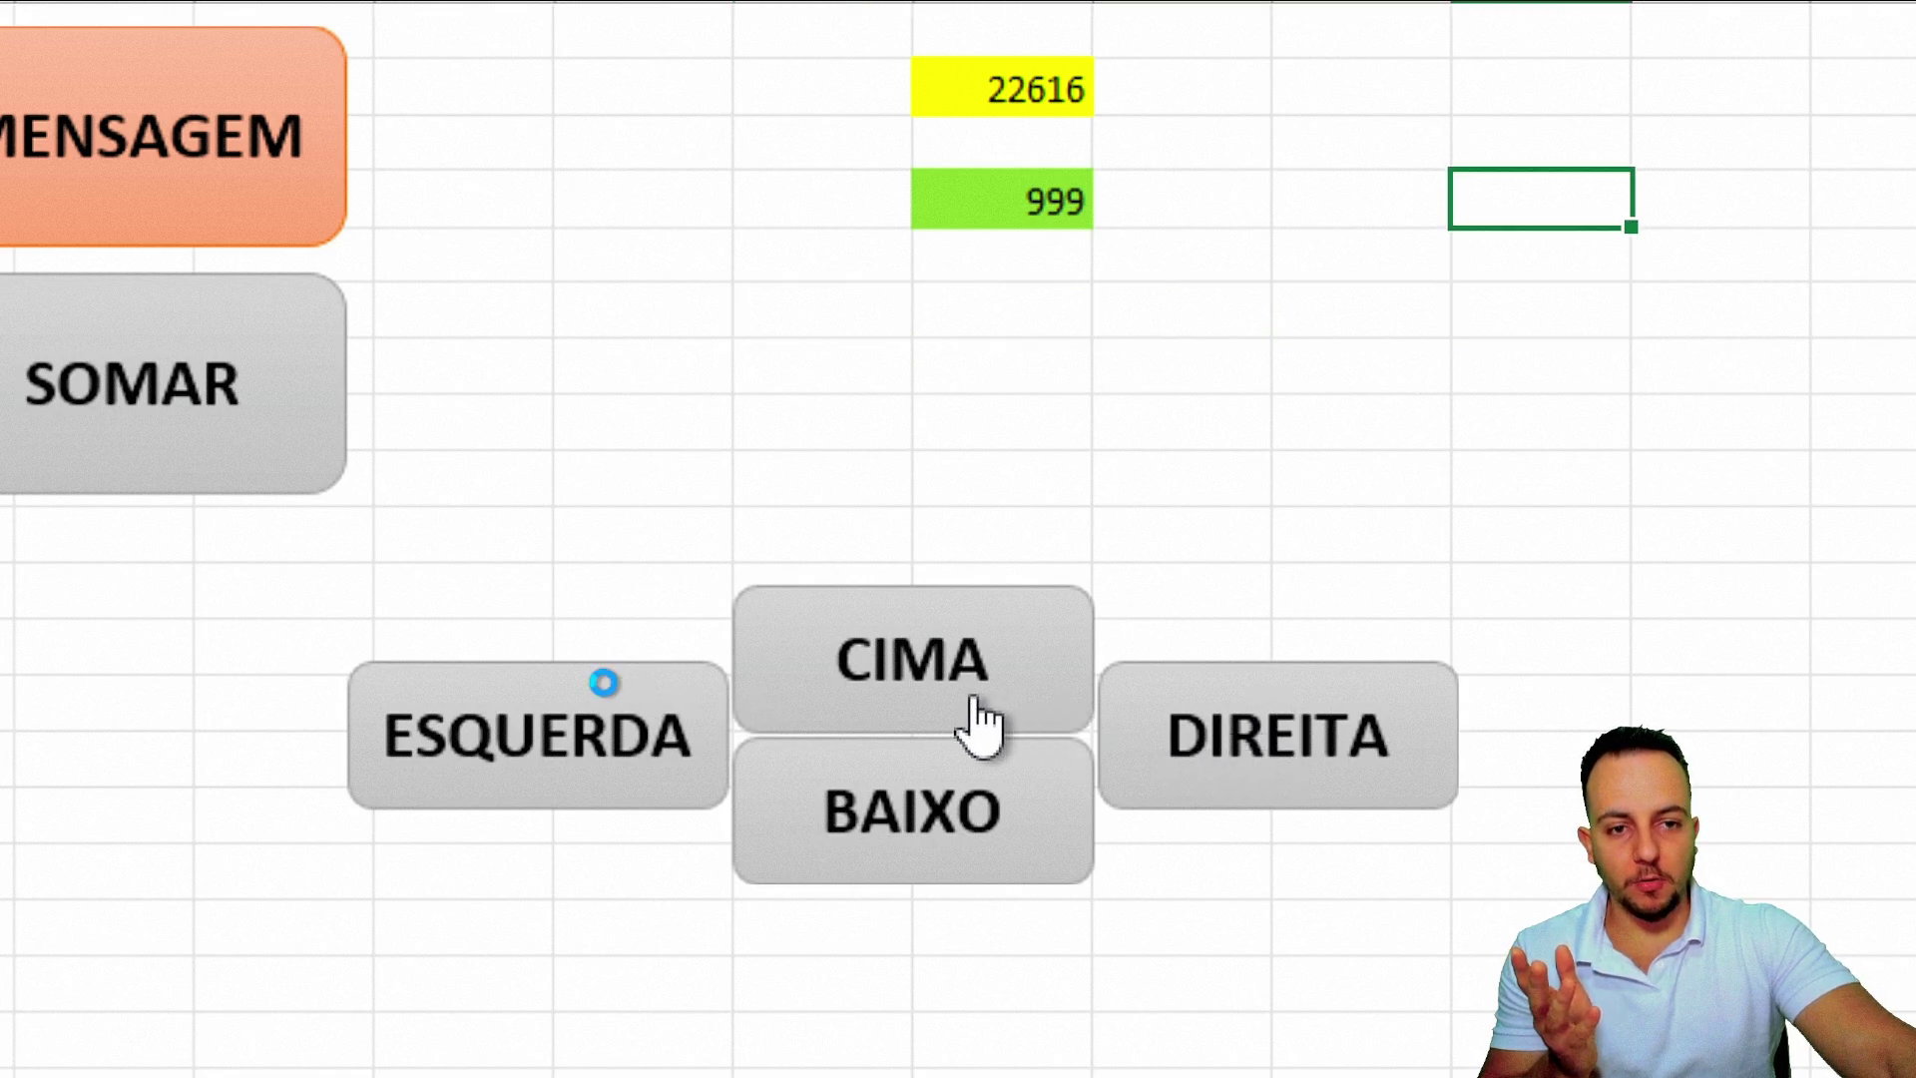
pyautogui.click(983, 719)
pyautogui.click(919, 898)
pyautogui.doubleClick(913, 893)
pyautogui.click(913, 894)
pyautogui.doubleClick(556, 764)
pyautogui.doubleClick(549, 764)
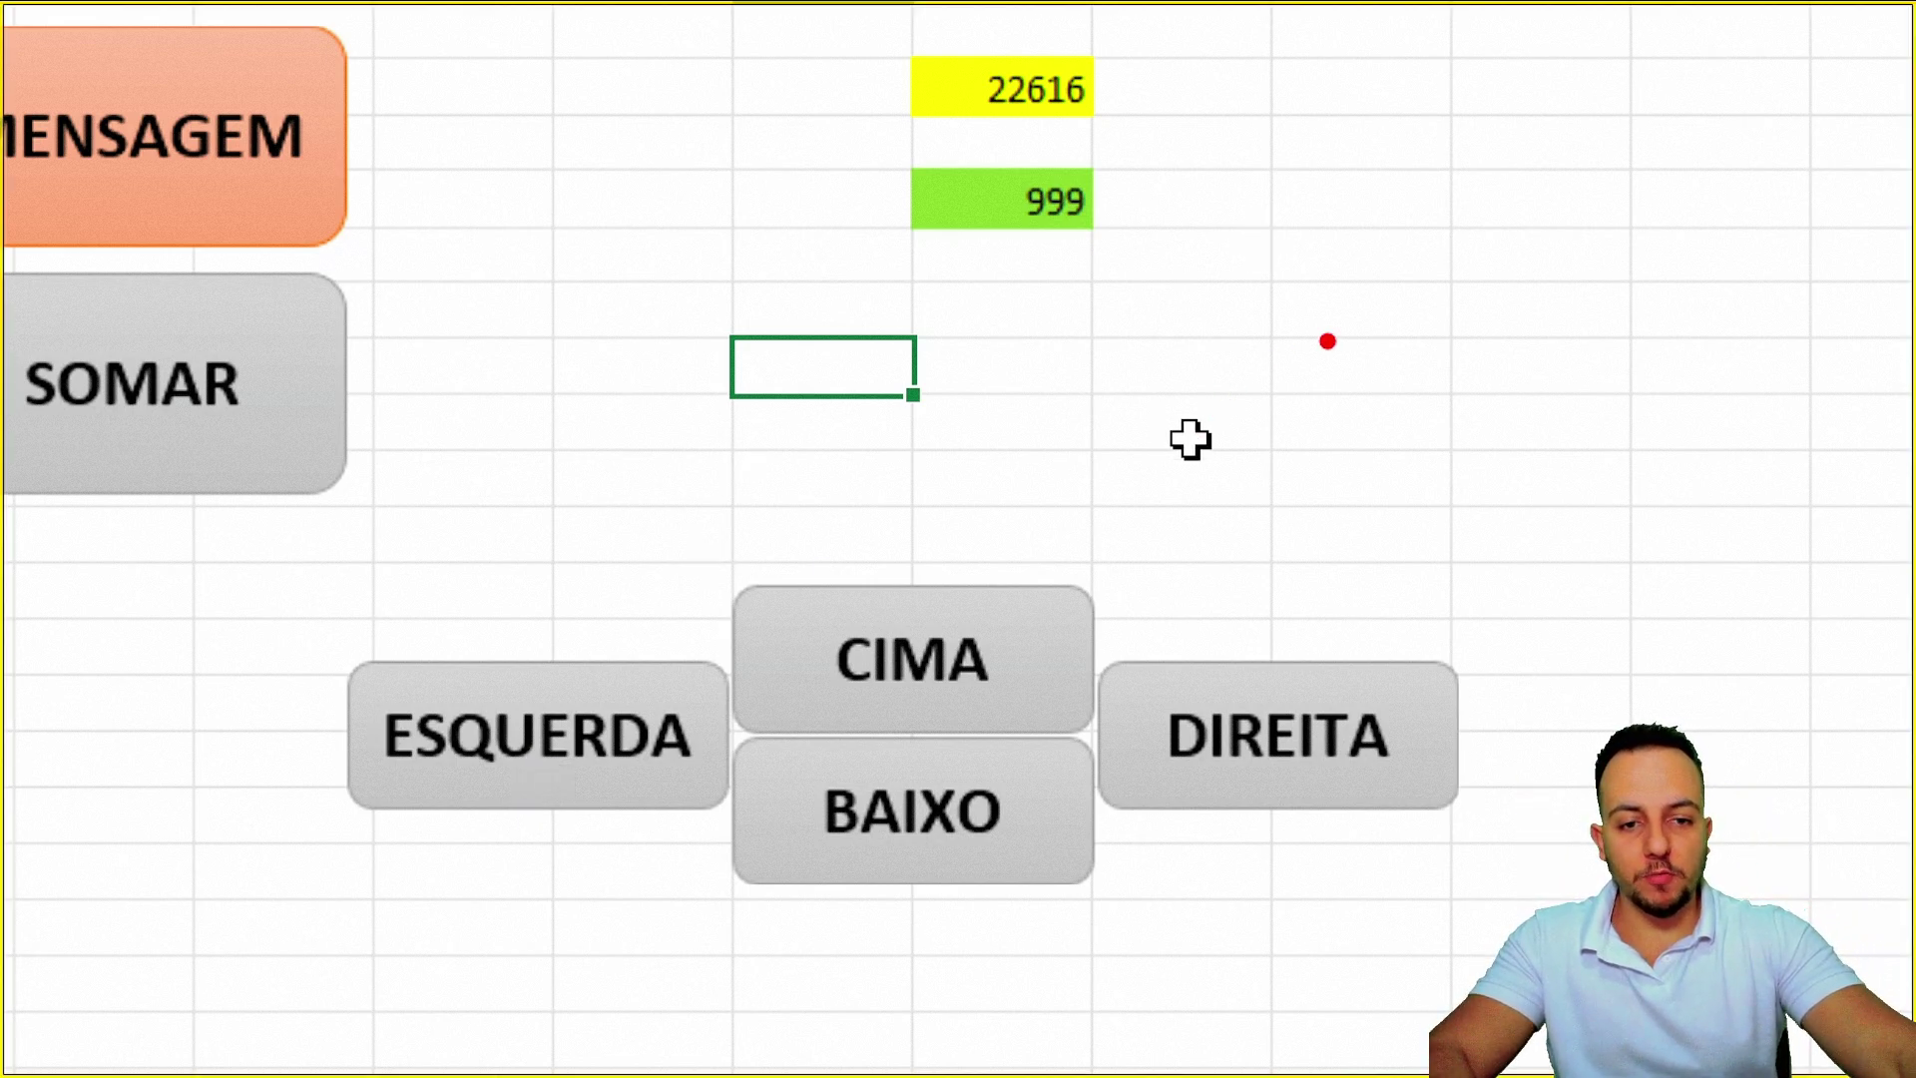
pyautogui.moveTo(1487, 522); pyautogui.dragTo(1209, 321)
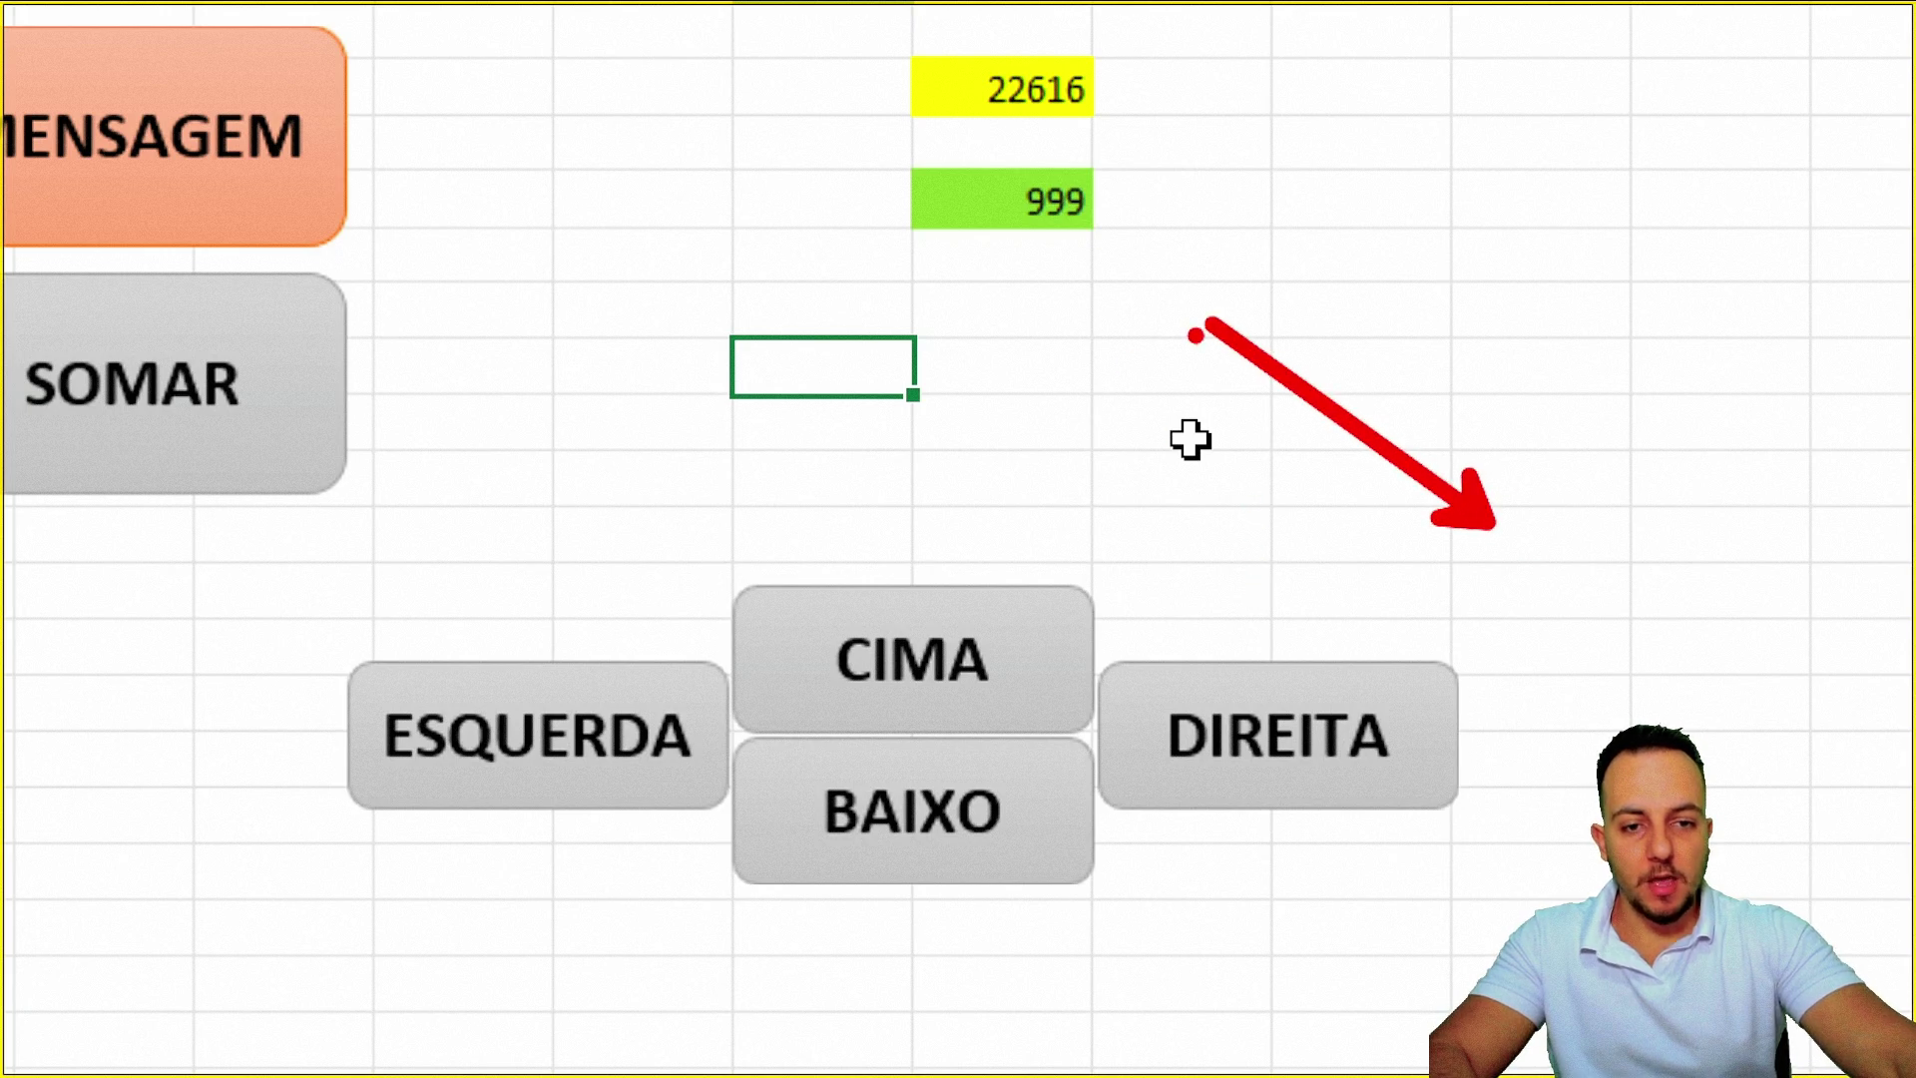
pyautogui.hotkey('ctrl', 'z')
pyautogui.moveTo(1081, 267); pyautogui.dragTo(1280, 345)
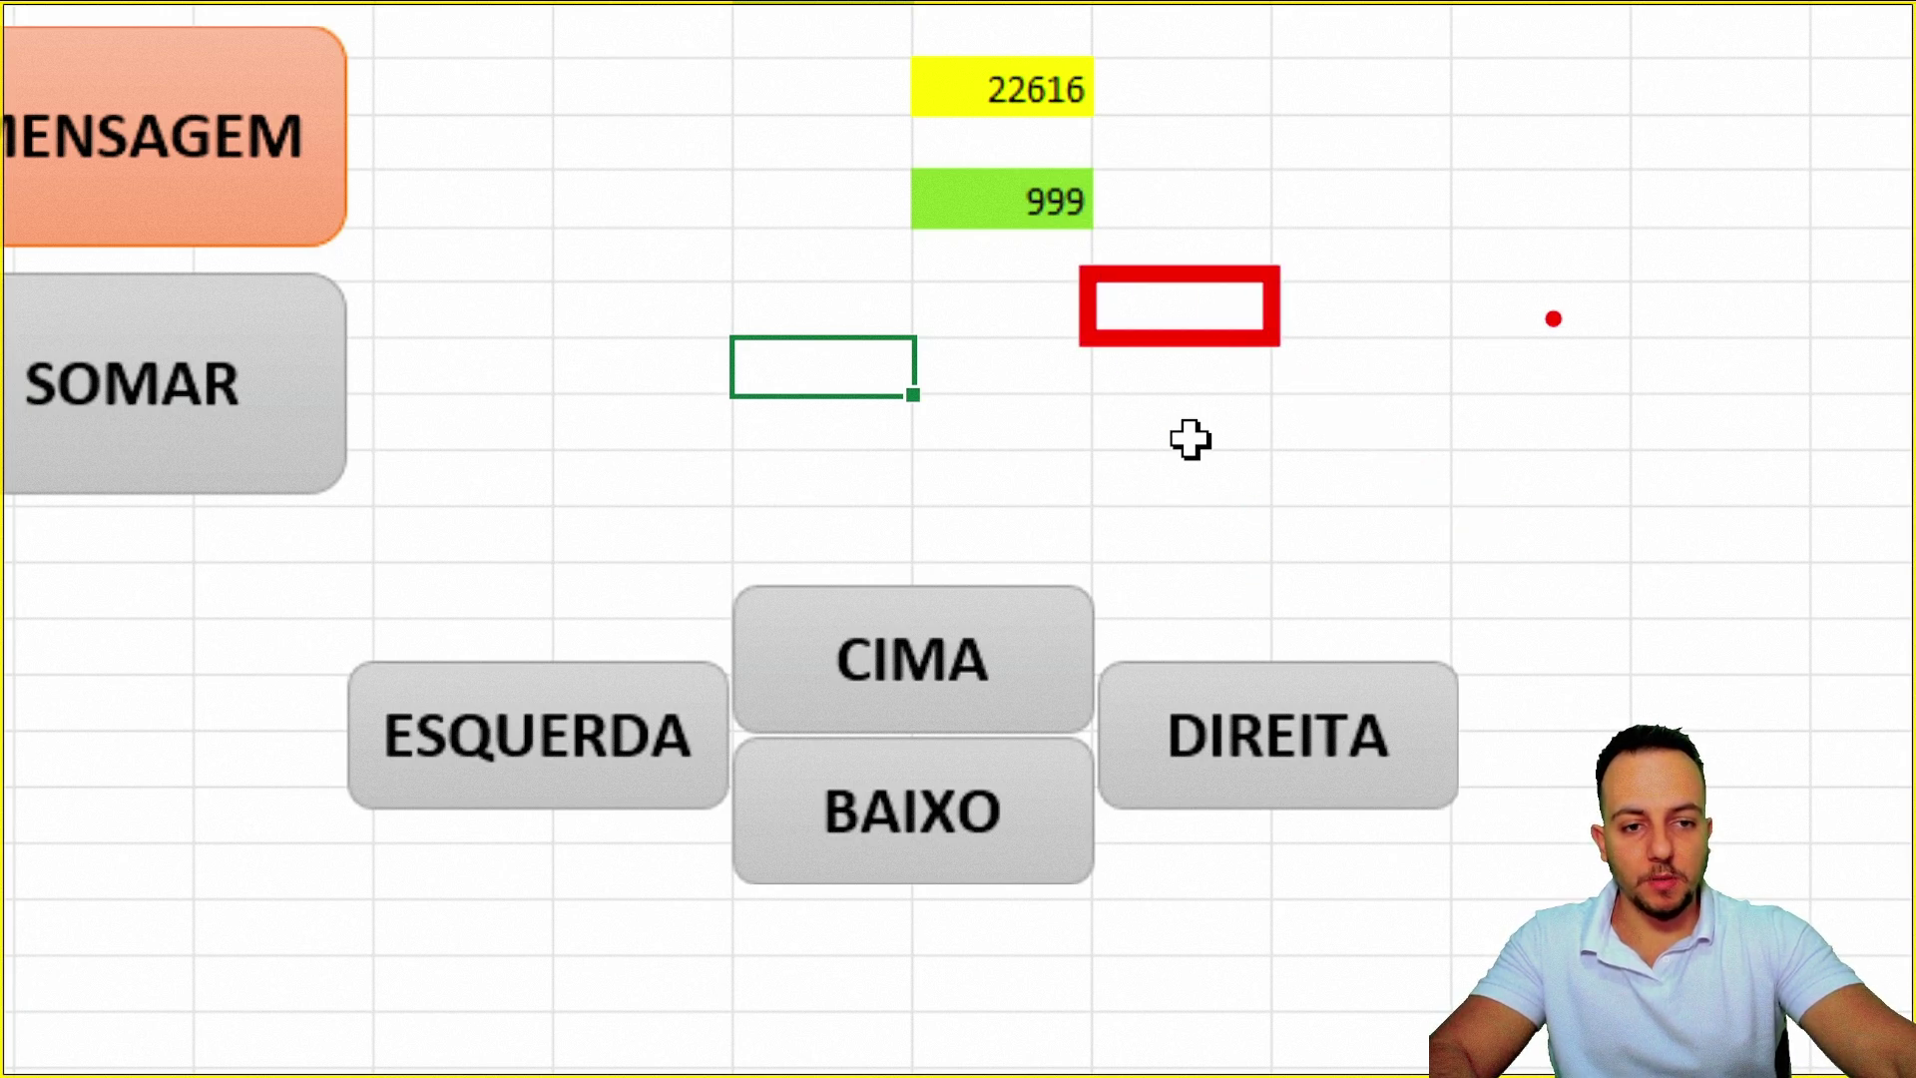
pyautogui.moveTo(1552, 165); pyautogui.dragTo(1452, 165)
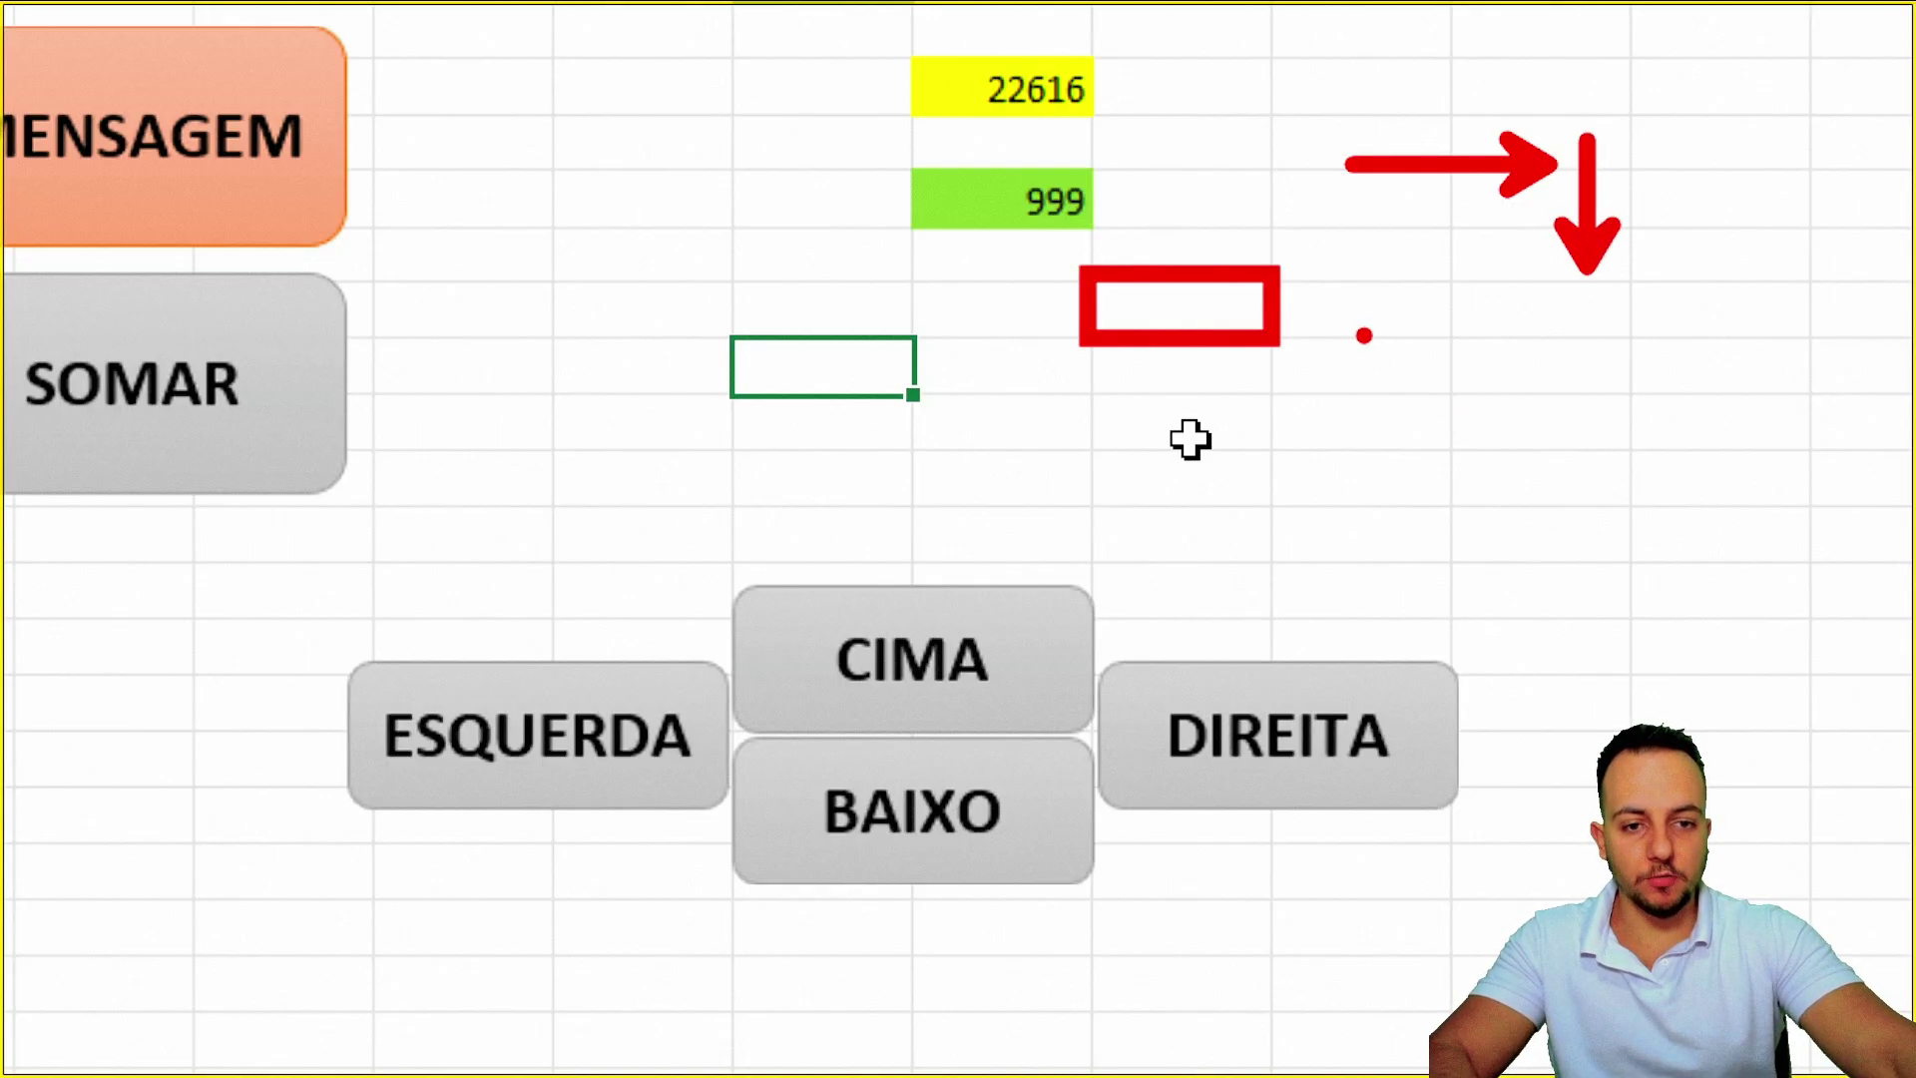
pyautogui.hotkey('ctrl', 'z')
pyautogui.hotkey('ctrl', 'z')
pyautogui.moveTo(1402, 309)
pyautogui.mouseDown()
pyautogui.moveTo(1300, 310)
pyautogui.moveTo(1459, 404)
pyautogui.mouseUp()
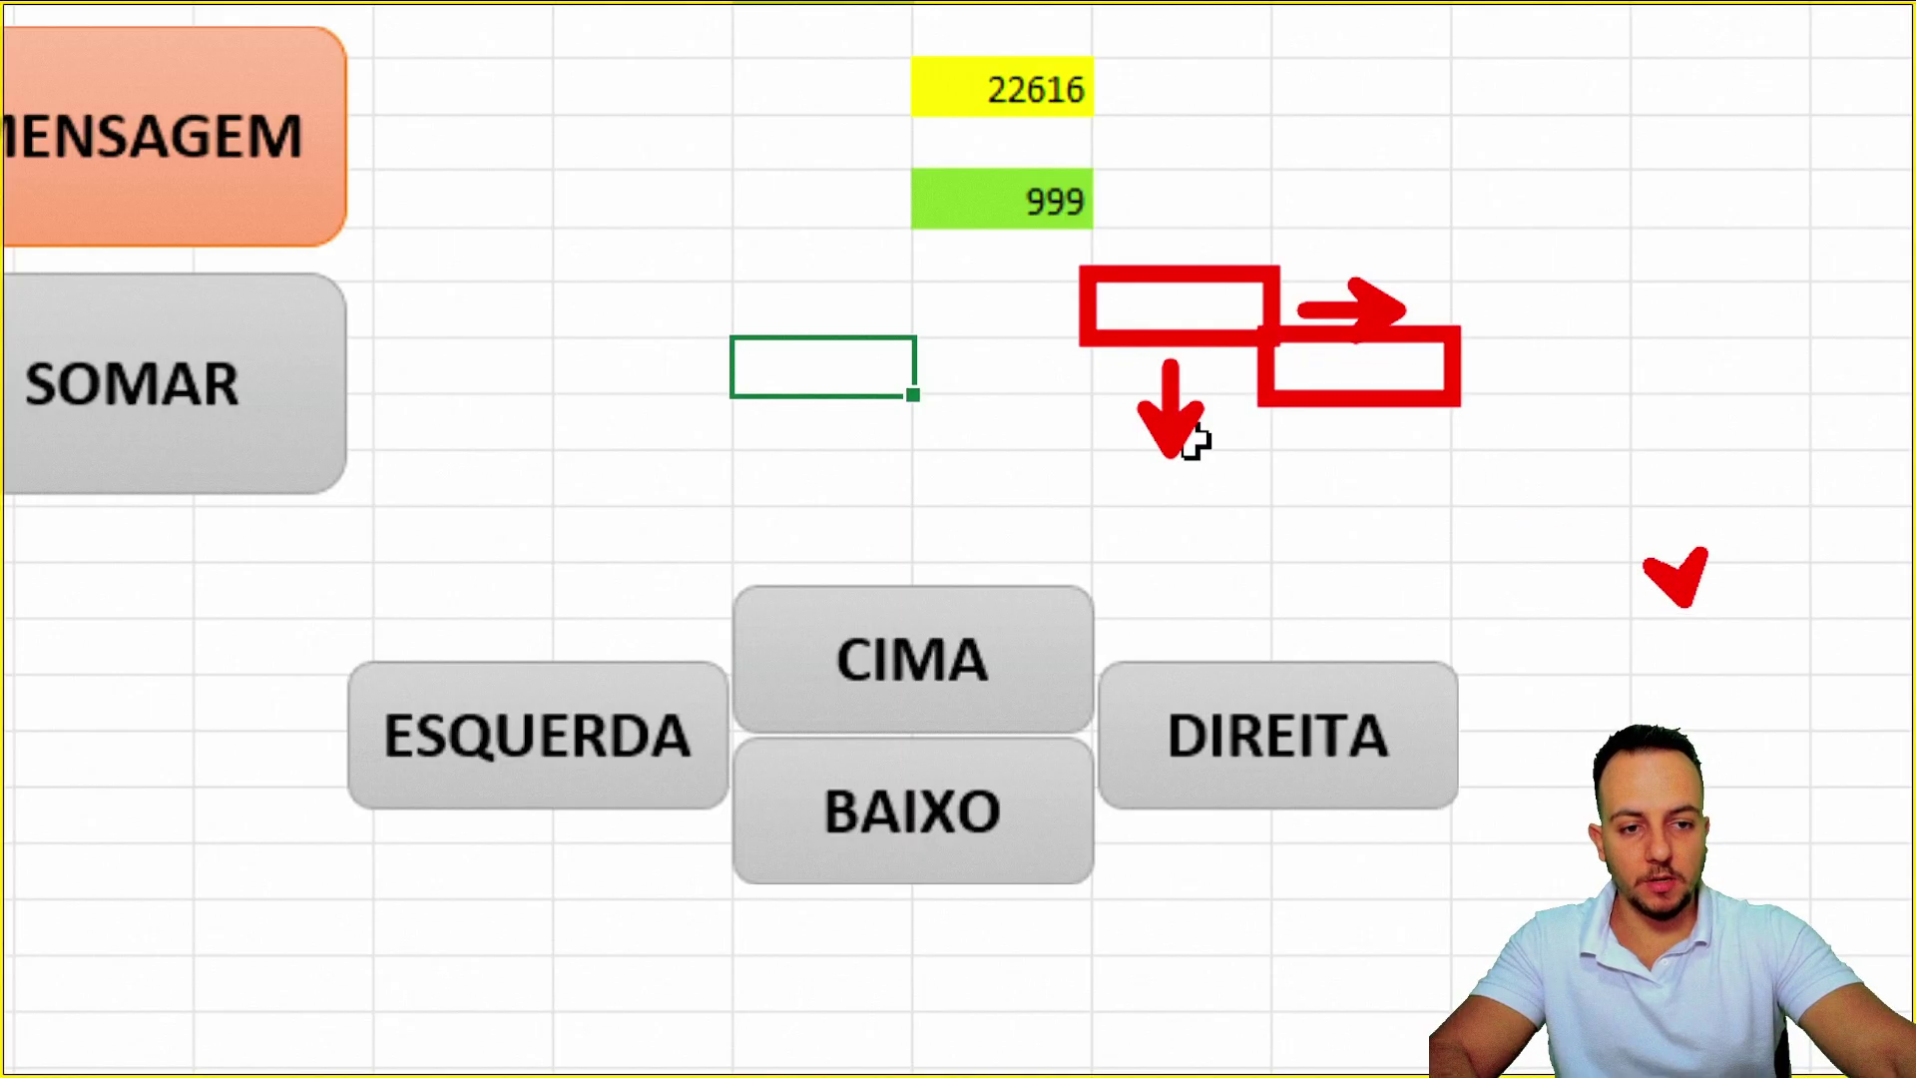
pyautogui.moveTo(1686, 598); pyautogui.dragTo(1487, 428)
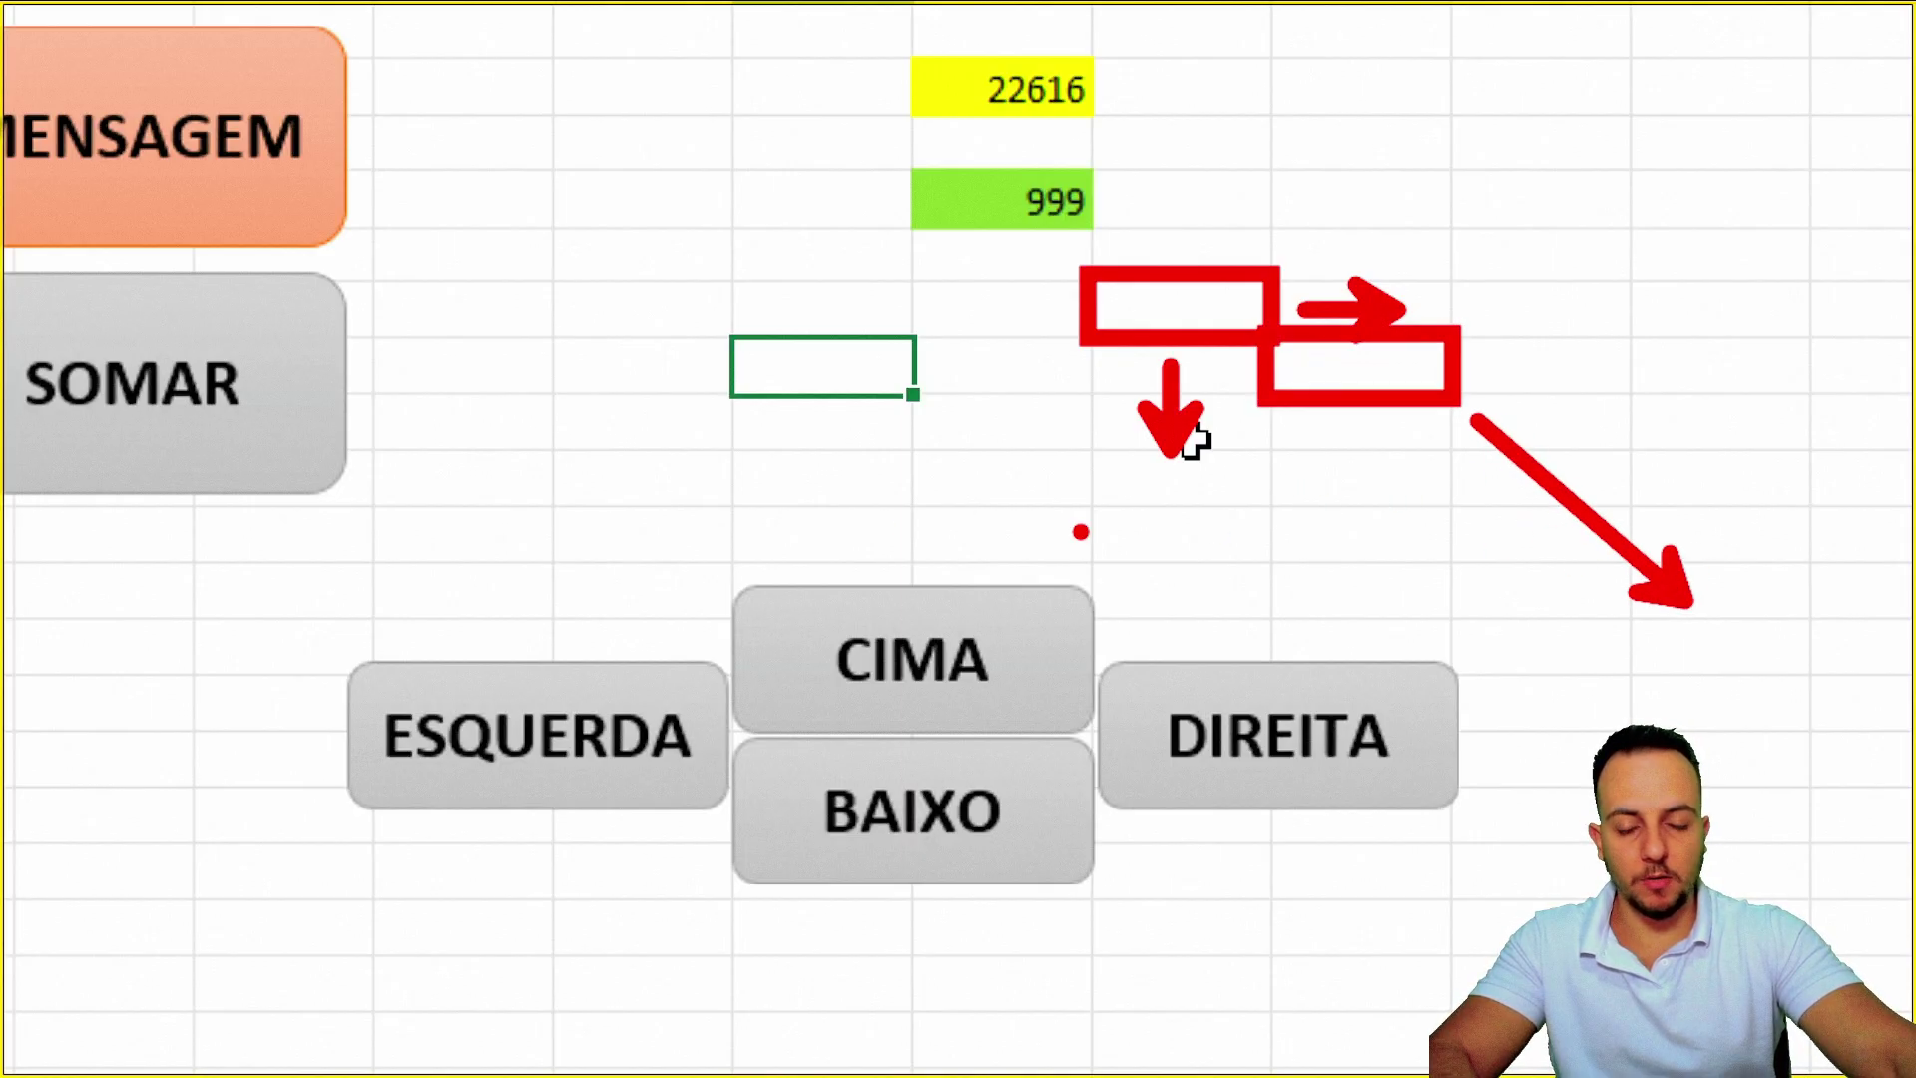
pyautogui.hotkey('ctrl', 'z')
pyautogui.hotkey('ctrl', 'z')
pyautogui.hotkey('ctrl', 'z')
pyautogui.hotkey('ctrl', 'z')
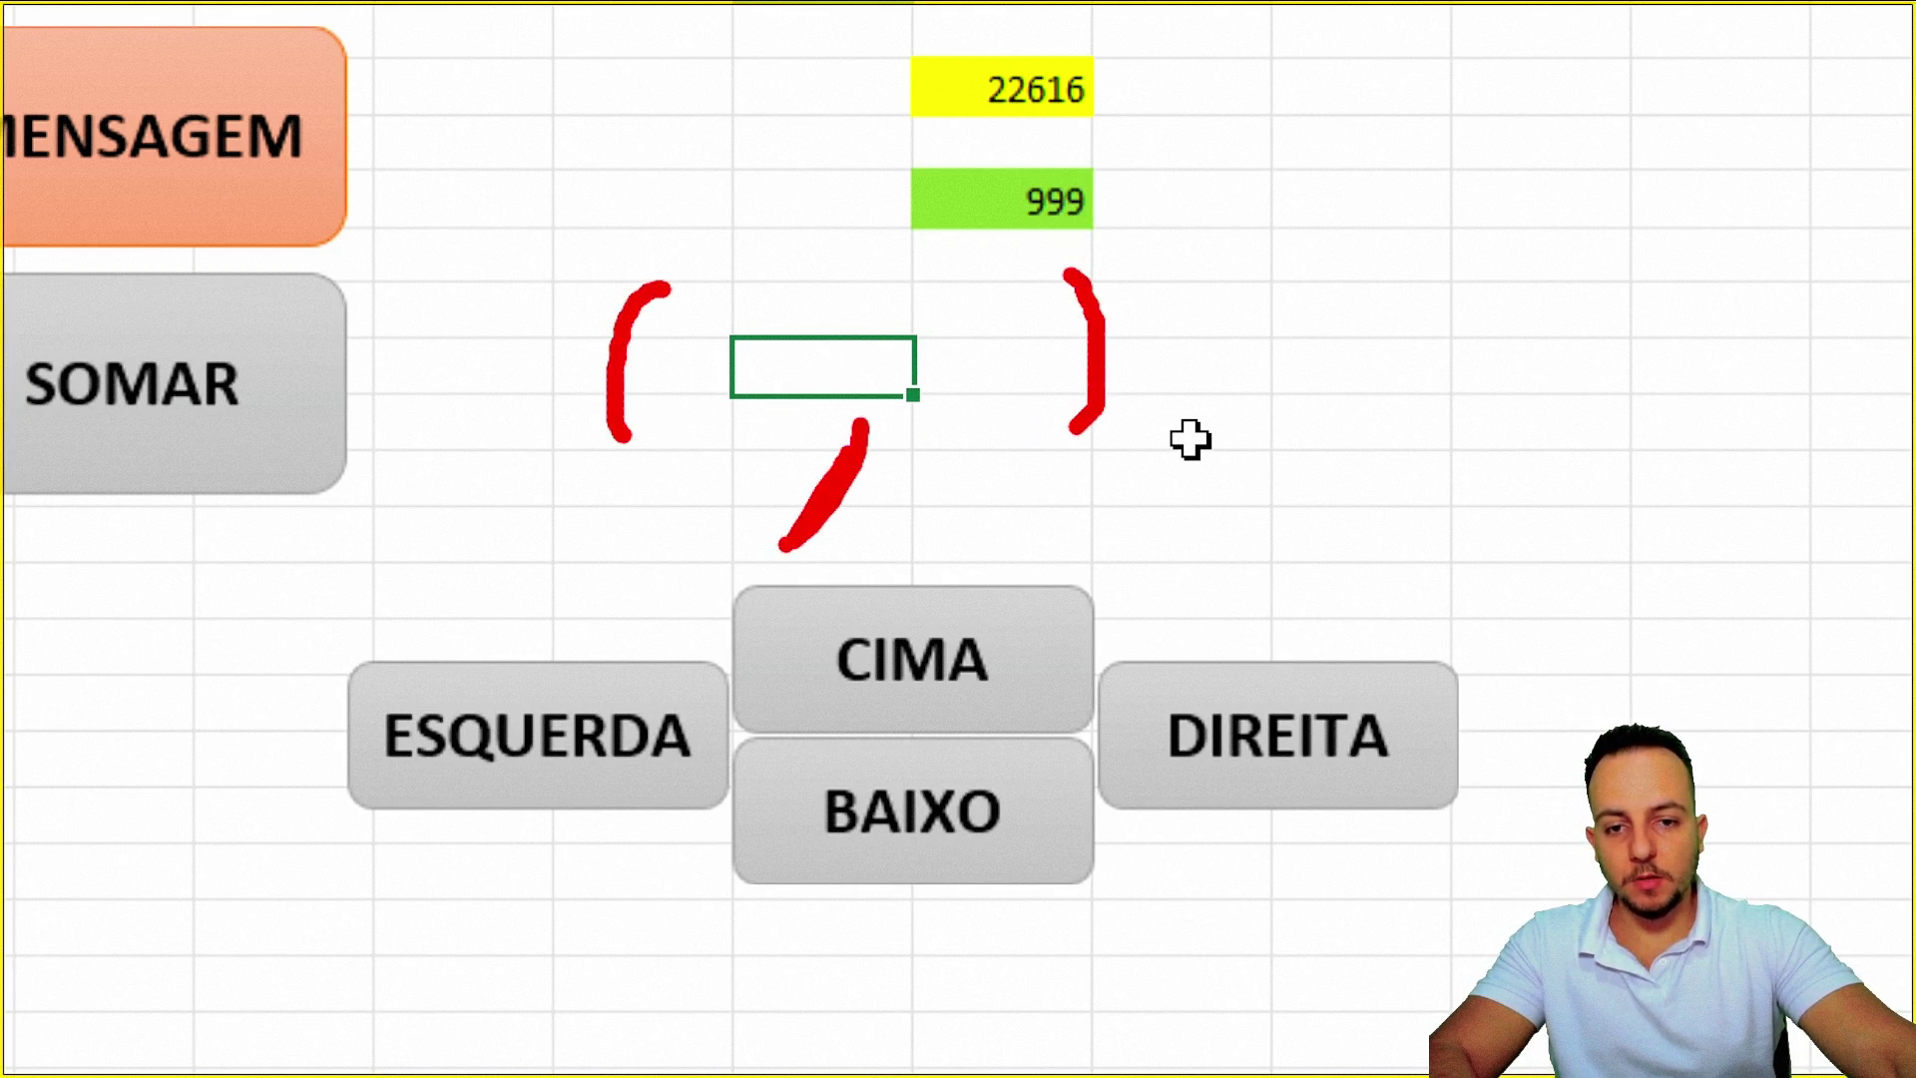
pyautogui.moveTo(748, 340)
pyautogui.mouseDown()
pyautogui.moveTo(679, 429)
pyautogui.moveTo(759, 300)
pyautogui.moveTo(818, 320)
pyautogui.mouseUp()
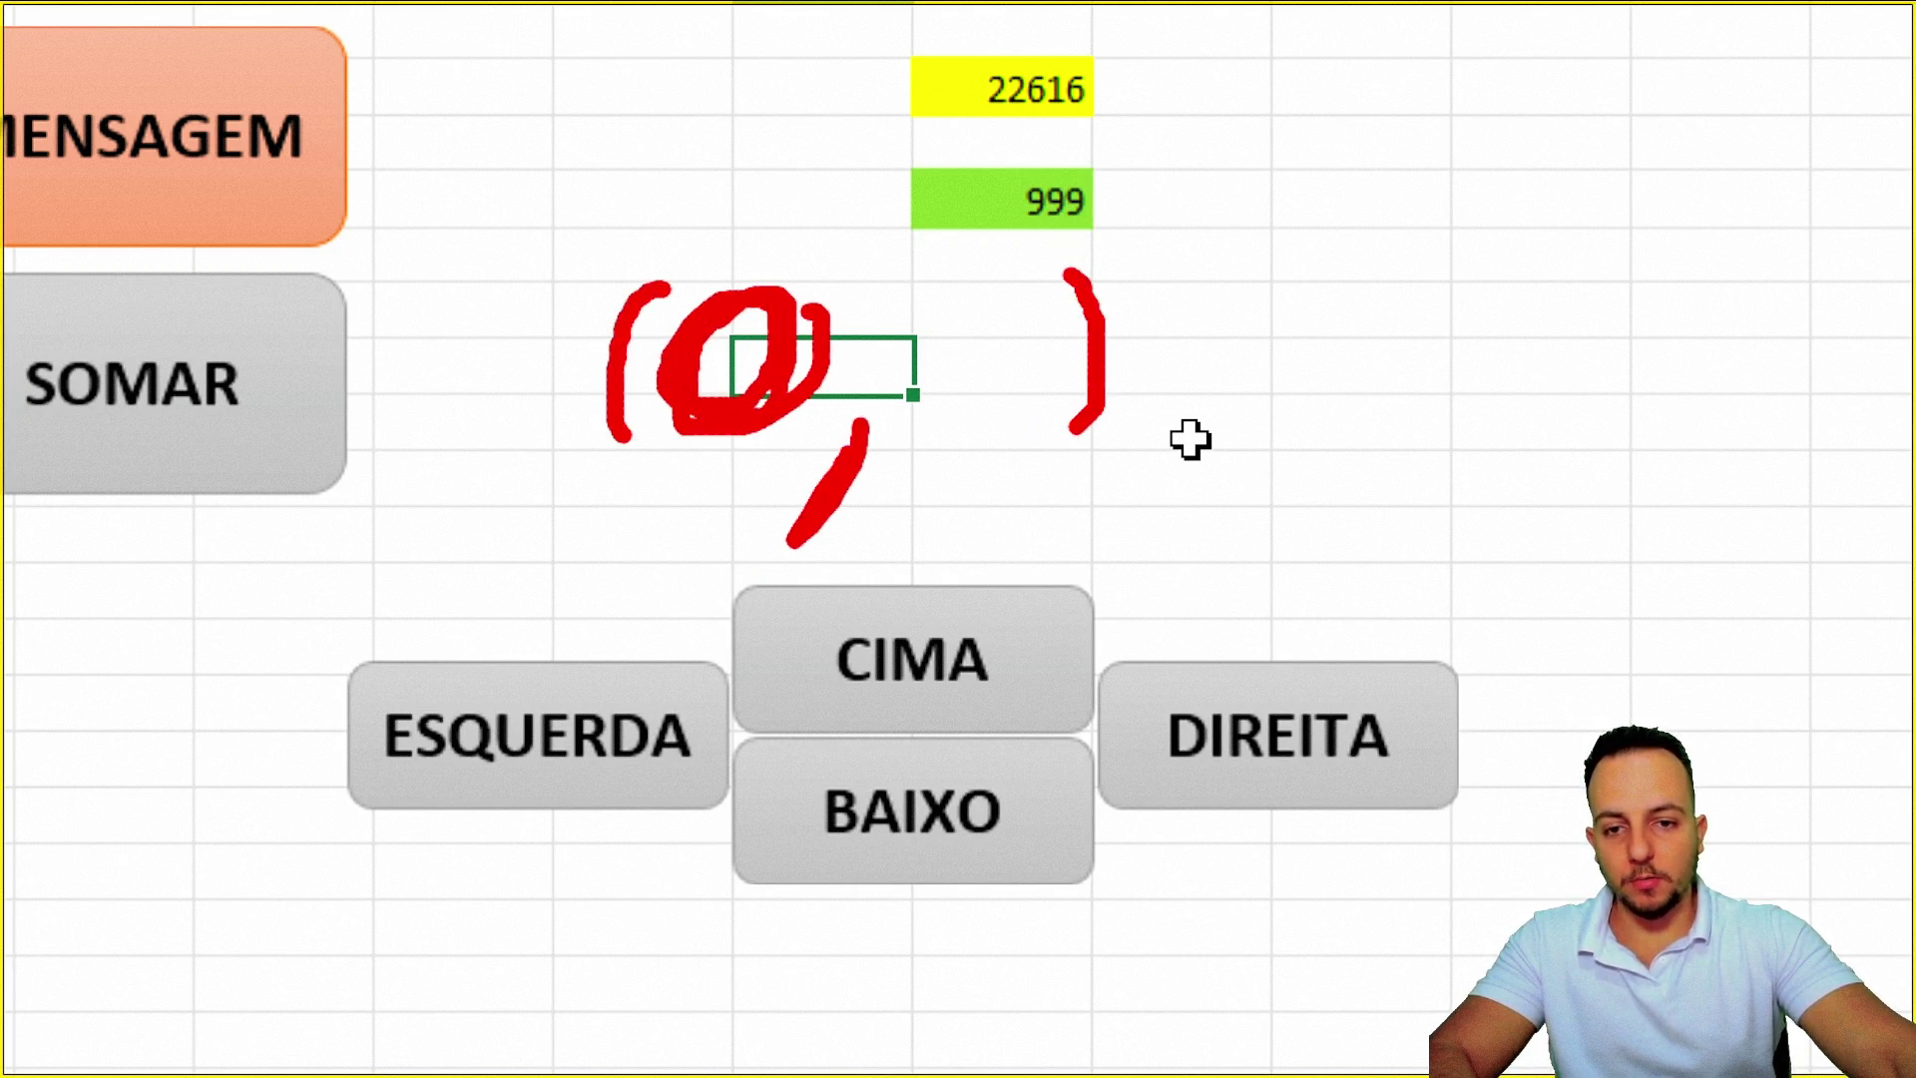
pyautogui.moveTo(988, 297); pyautogui.dragTo(1018, 320)
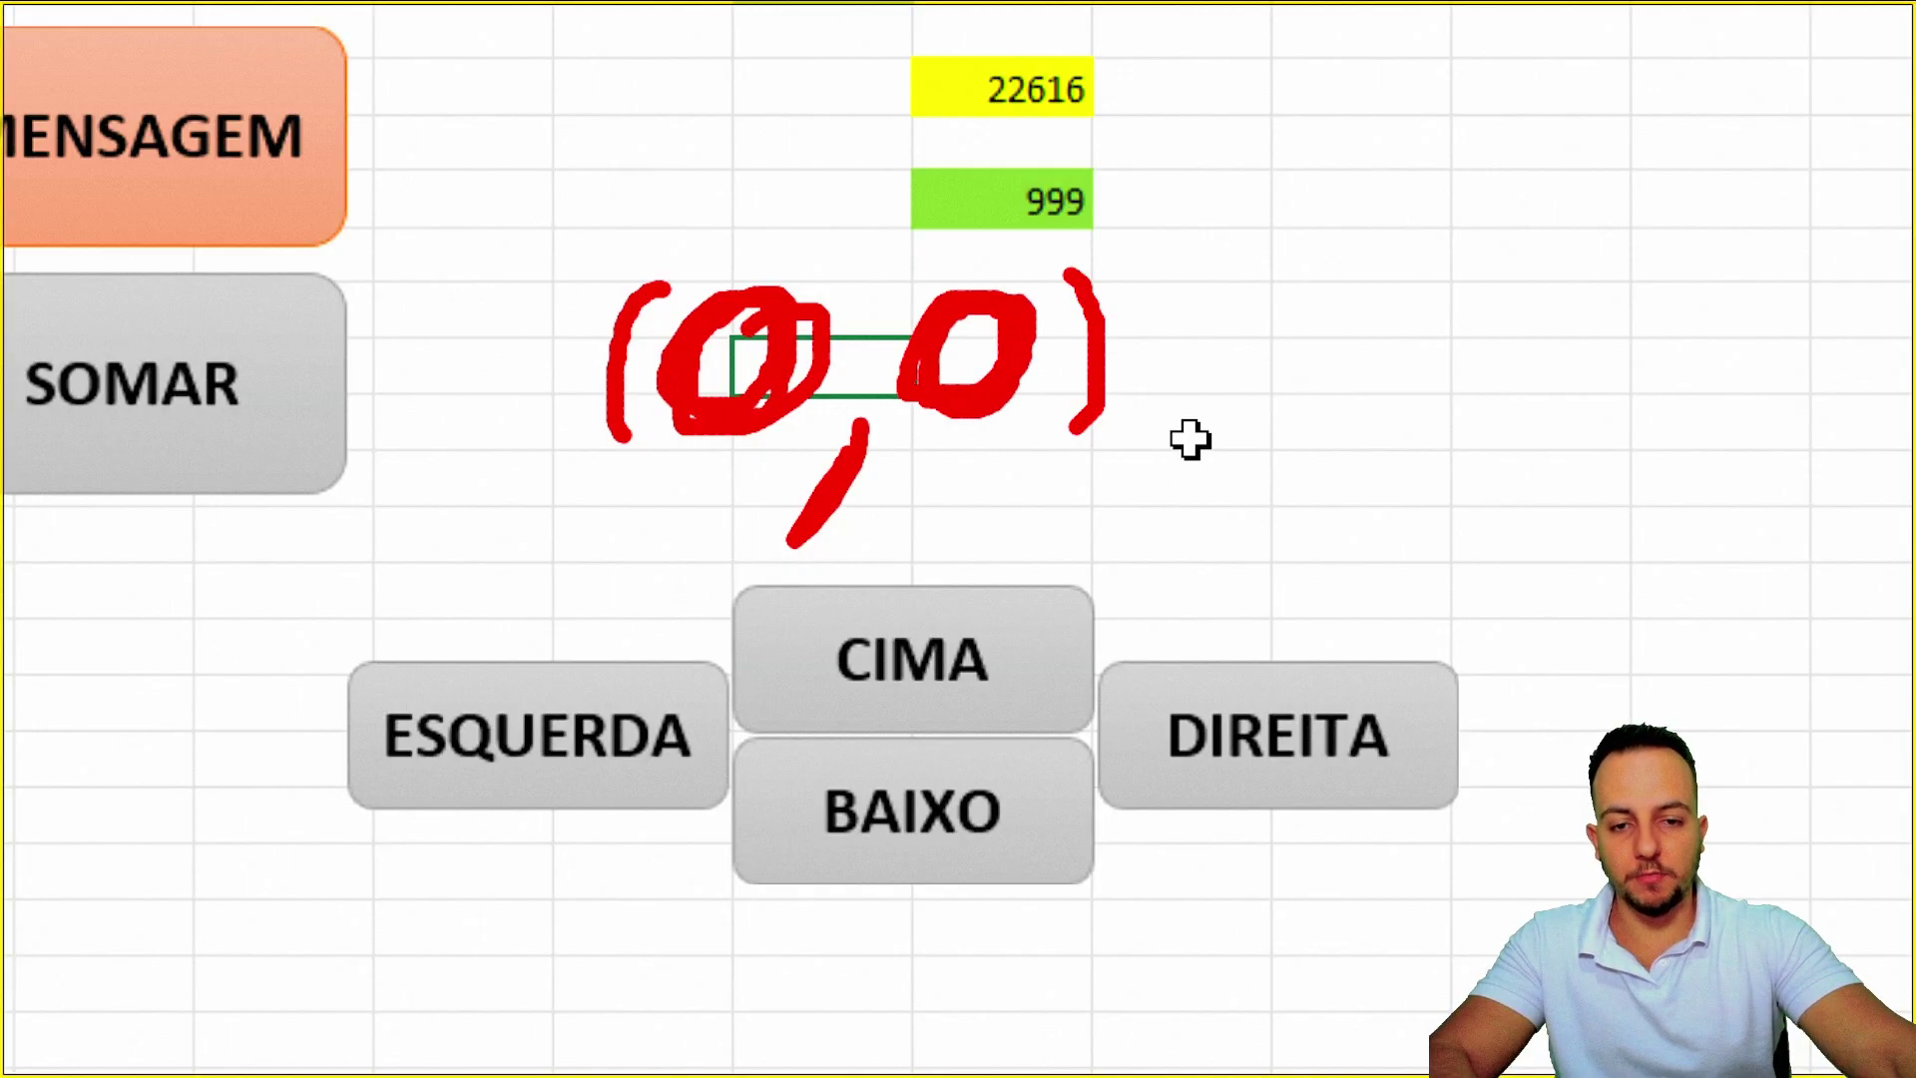
pyautogui.moveTo(1219, 357); pyautogui.dragTo(1600, 356)
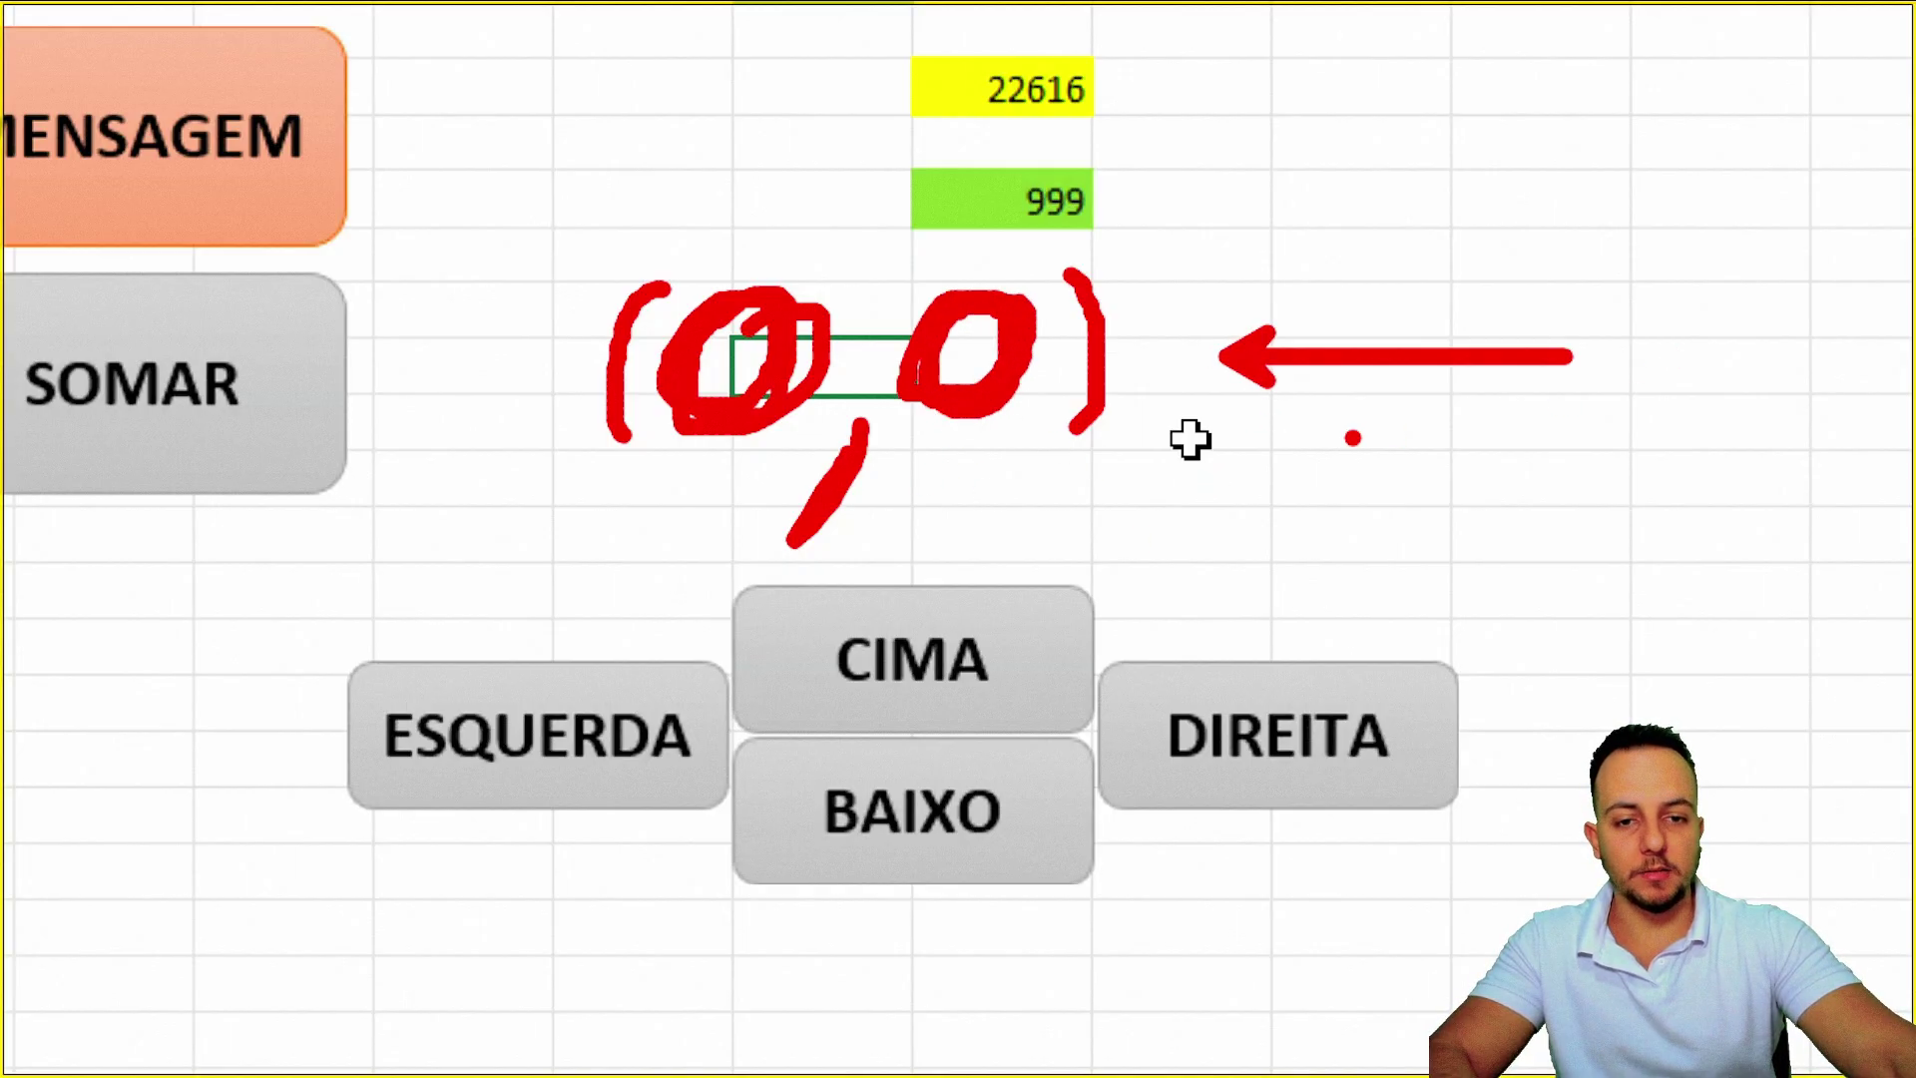
pyautogui.moveTo(968, 261)
pyautogui.mouseDown()
pyautogui.moveTo(923, 199)
pyautogui.moveTo(469, 325)
pyautogui.mouseUp()
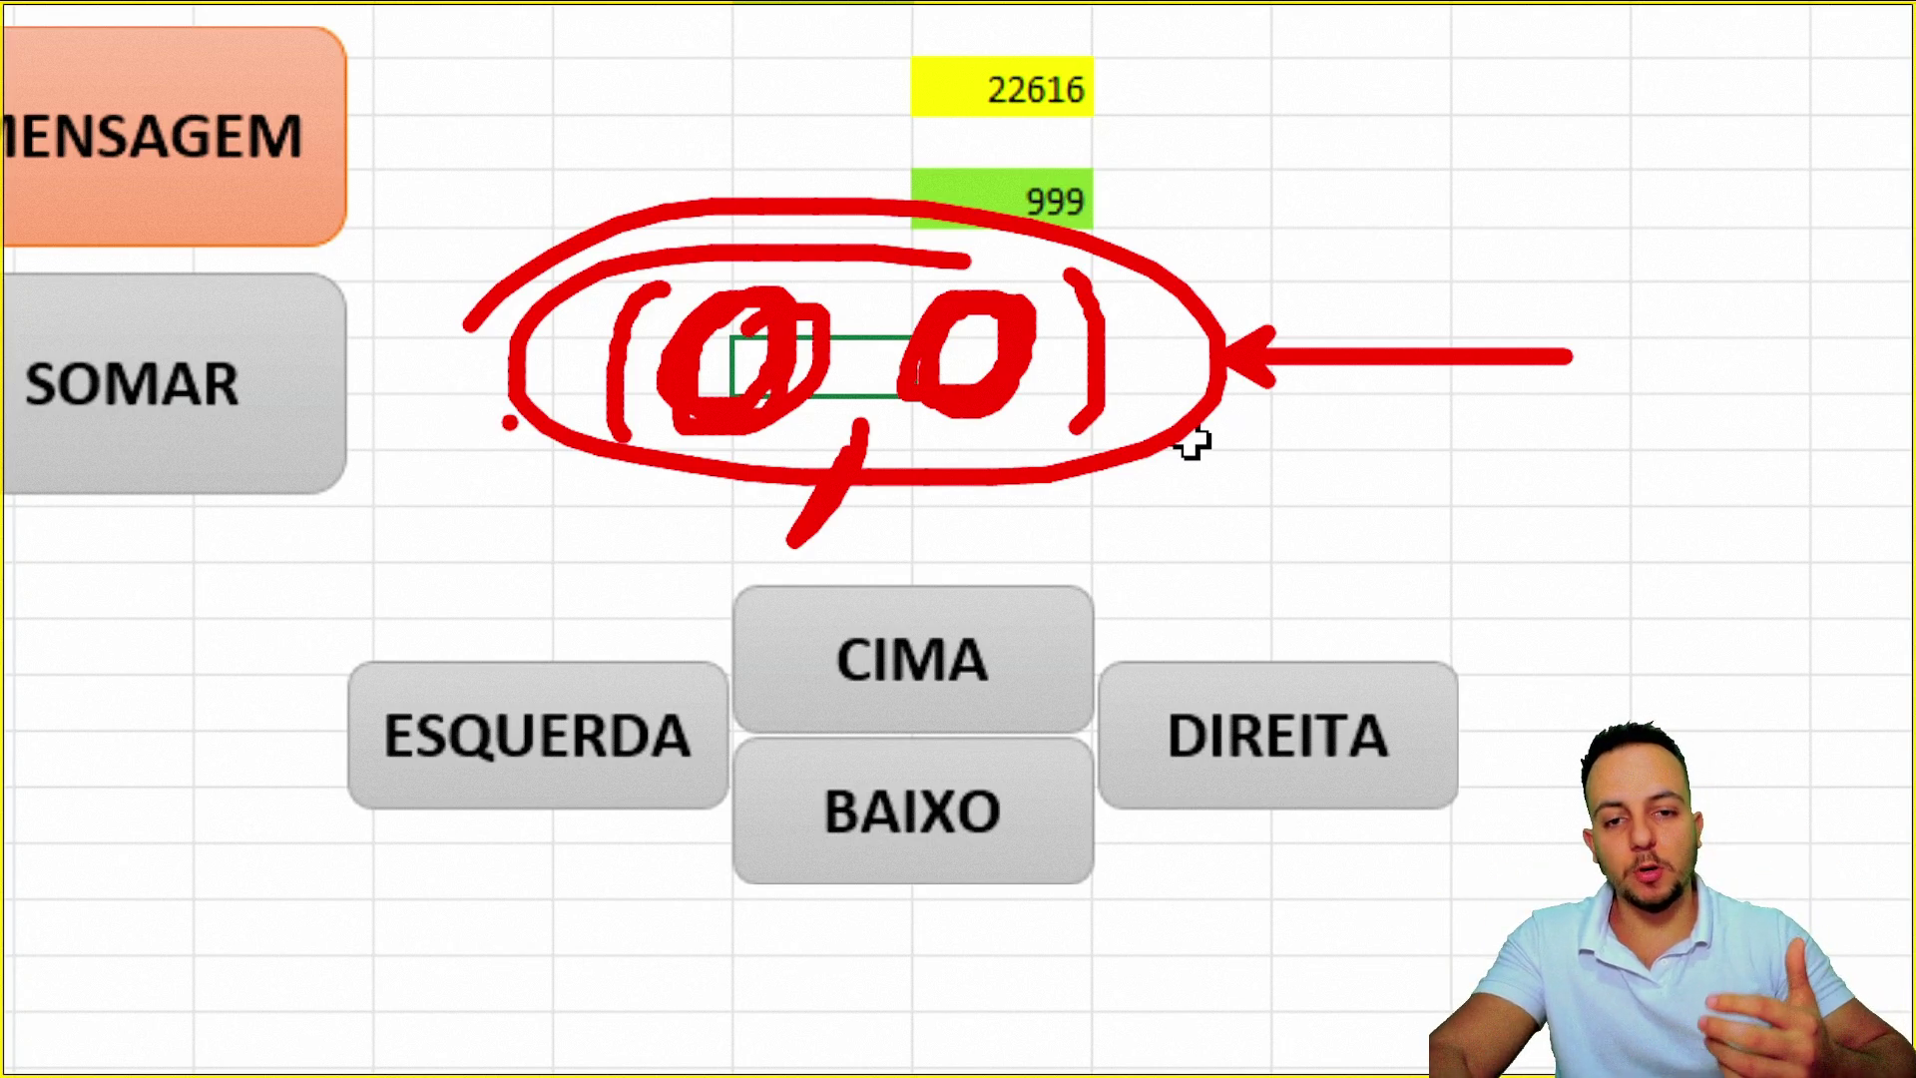
pyautogui.press('Escape')
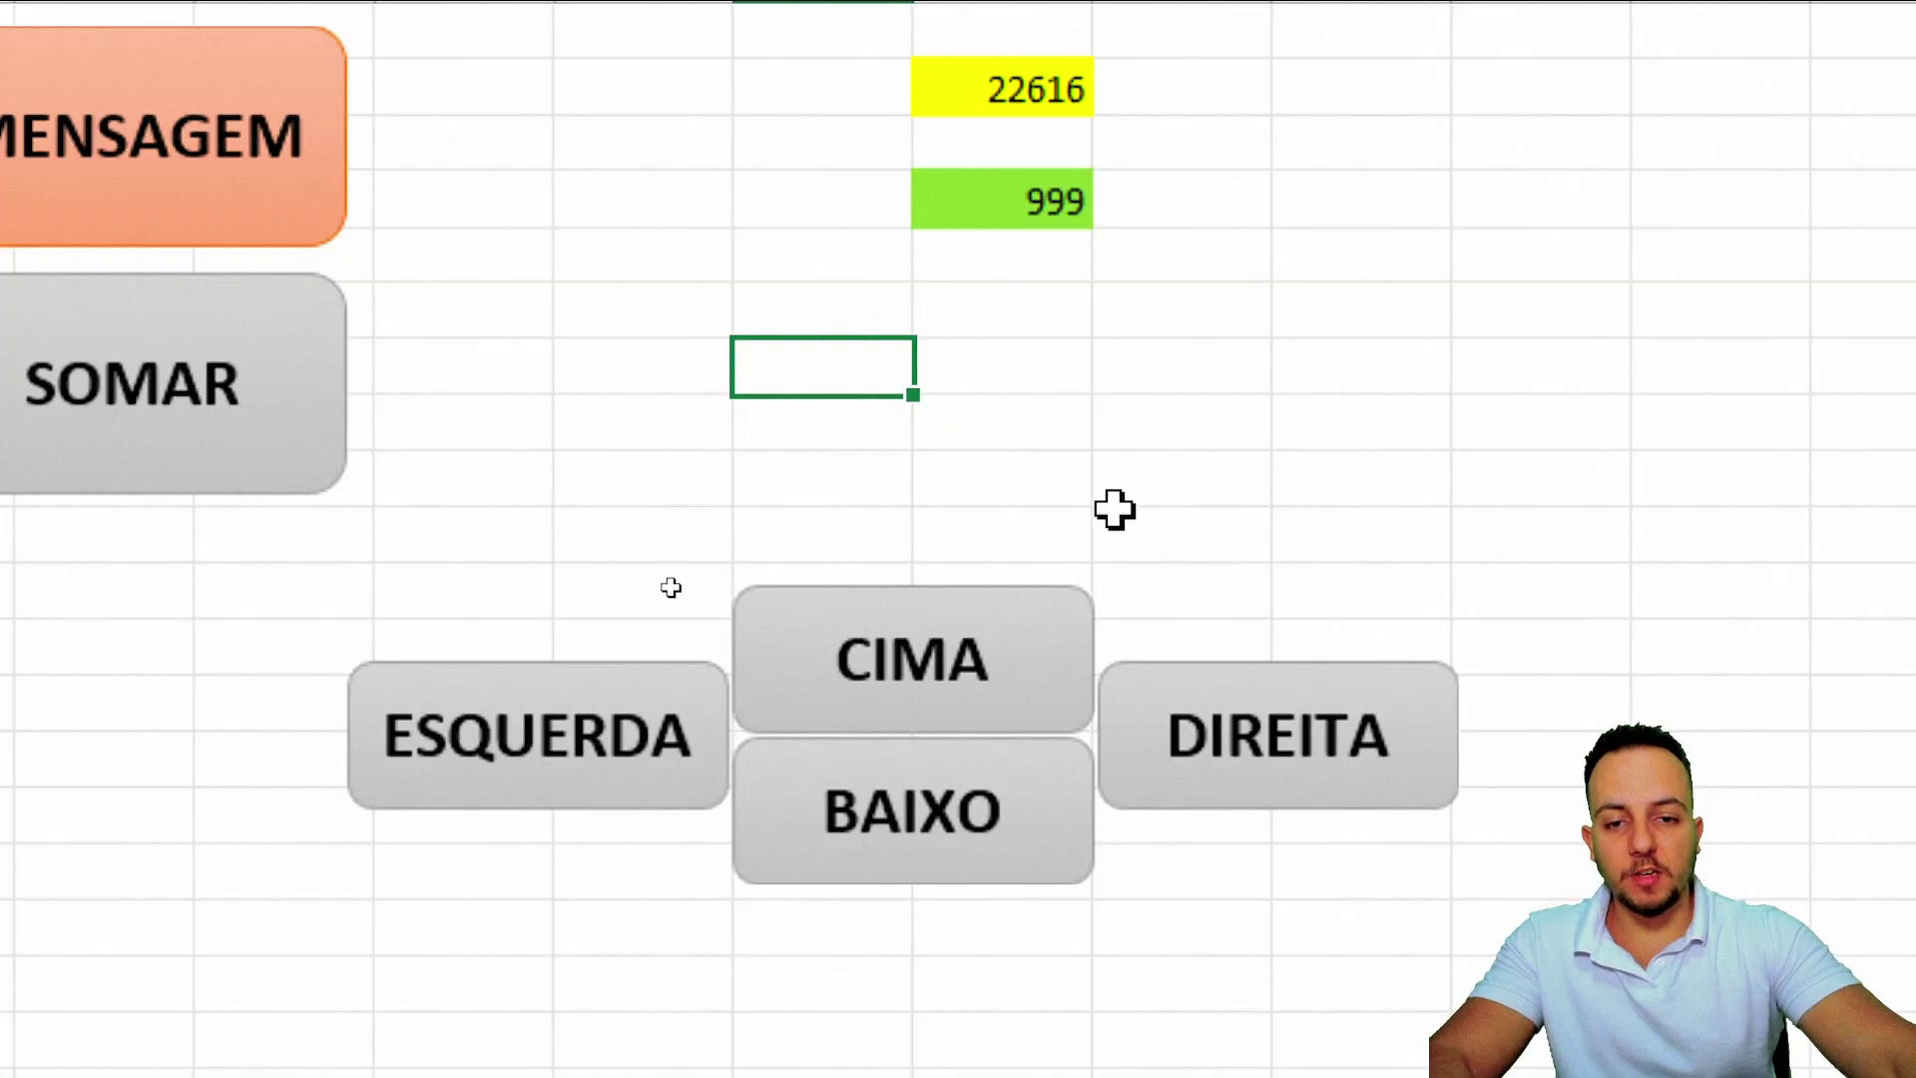
pyautogui.click(943, 680)
pyautogui.click(941, 683)
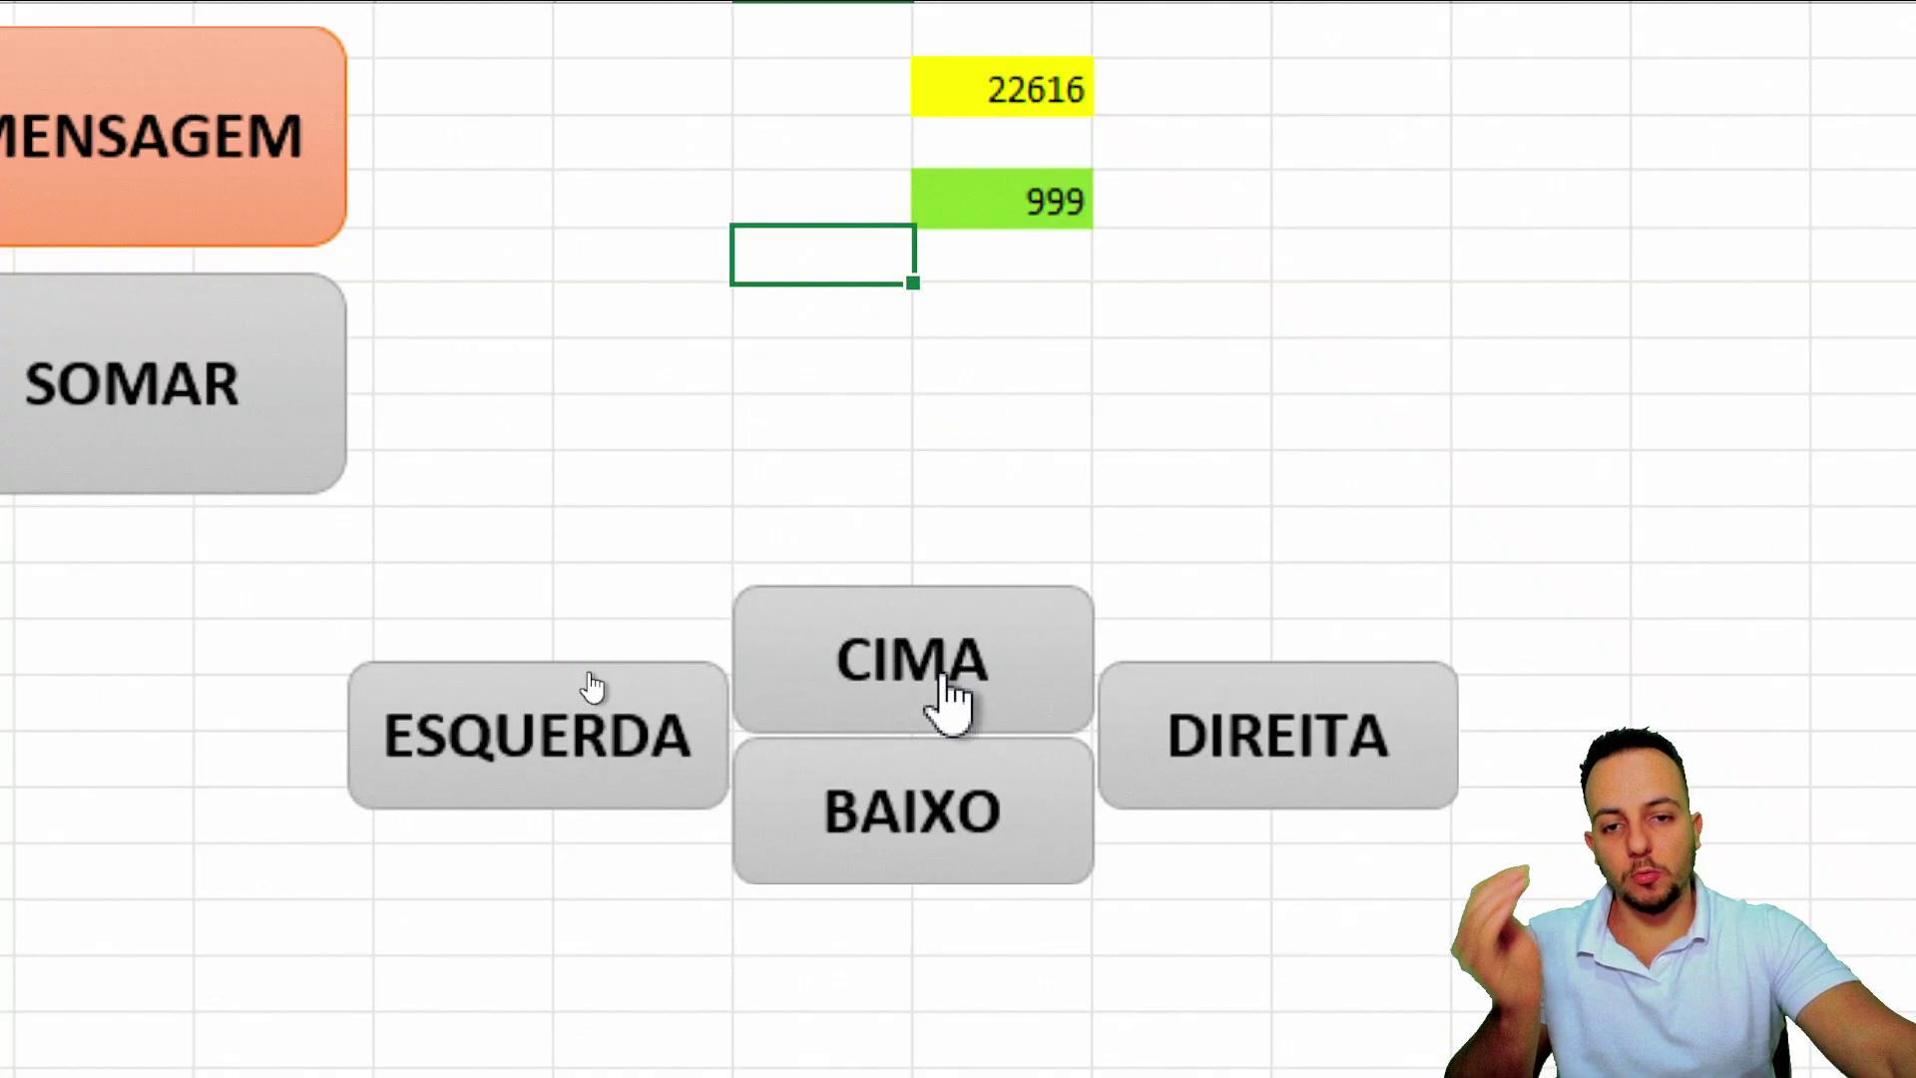
pyautogui.click(924, 851)
pyautogui.click(469, 729)
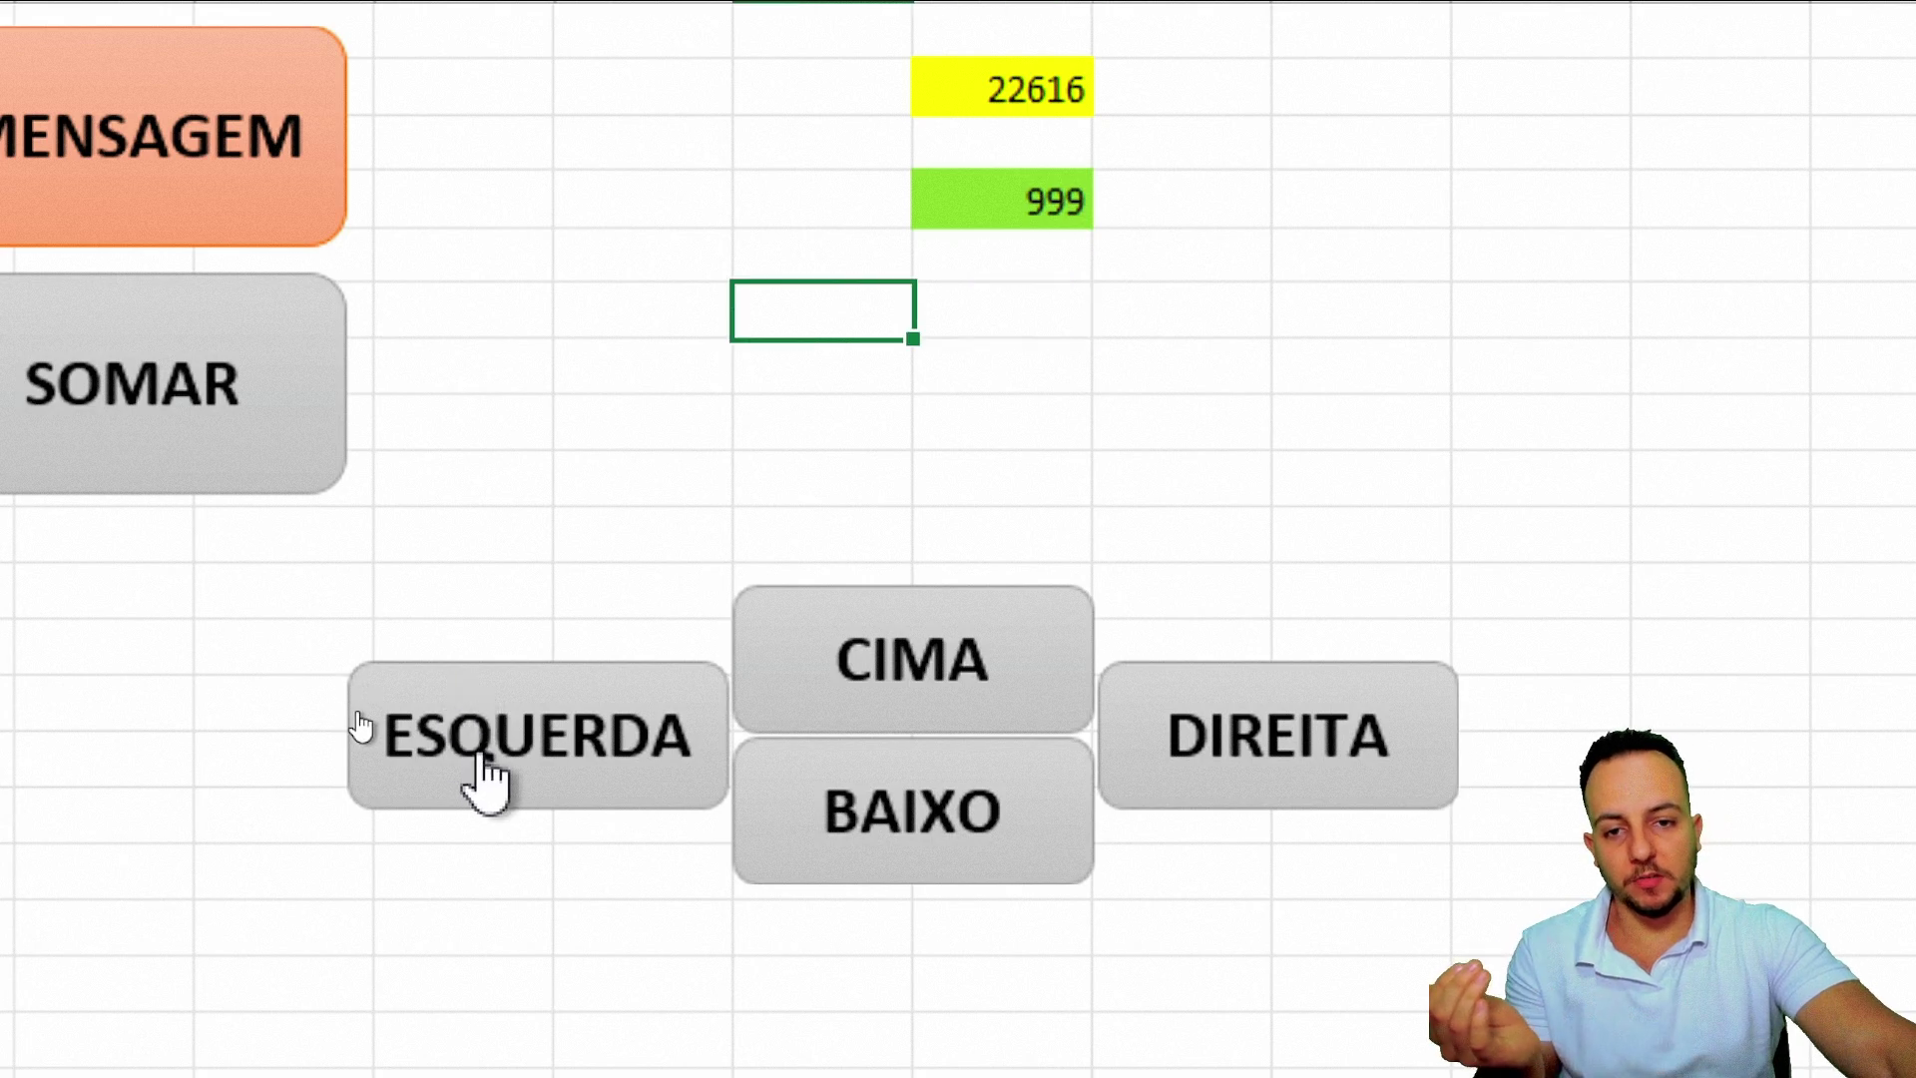
pyautogui.click(489, 759)
pyautogui.click(499, 764)
pyautogui.click(1253, 769)
pyautogui.click(1255, 759)
pyautogui.click(1256, 749)
pyautogui.click(1262, 769)
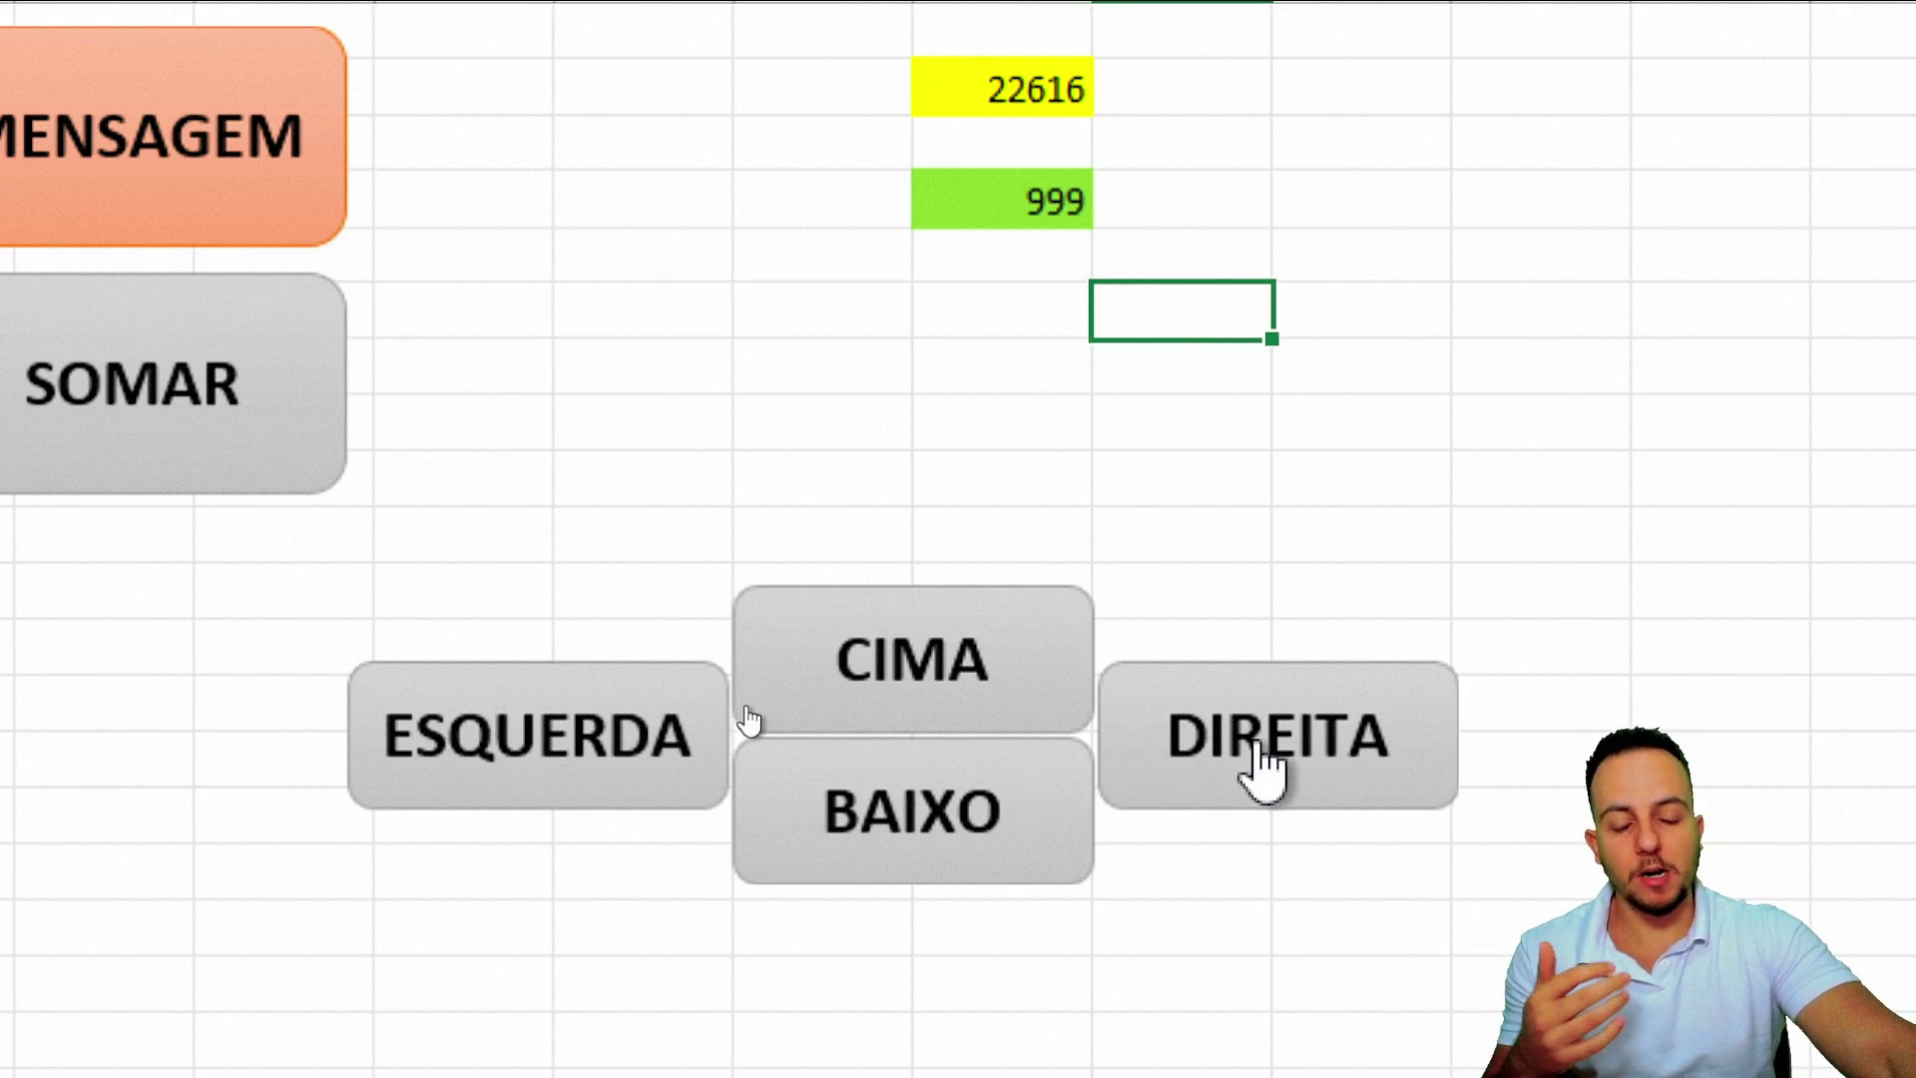
pyautogui.click(912, 678)
pyautogui.click(911, 678)
pyautogui.click(946, 849)
pyautogui.click(941, 843)
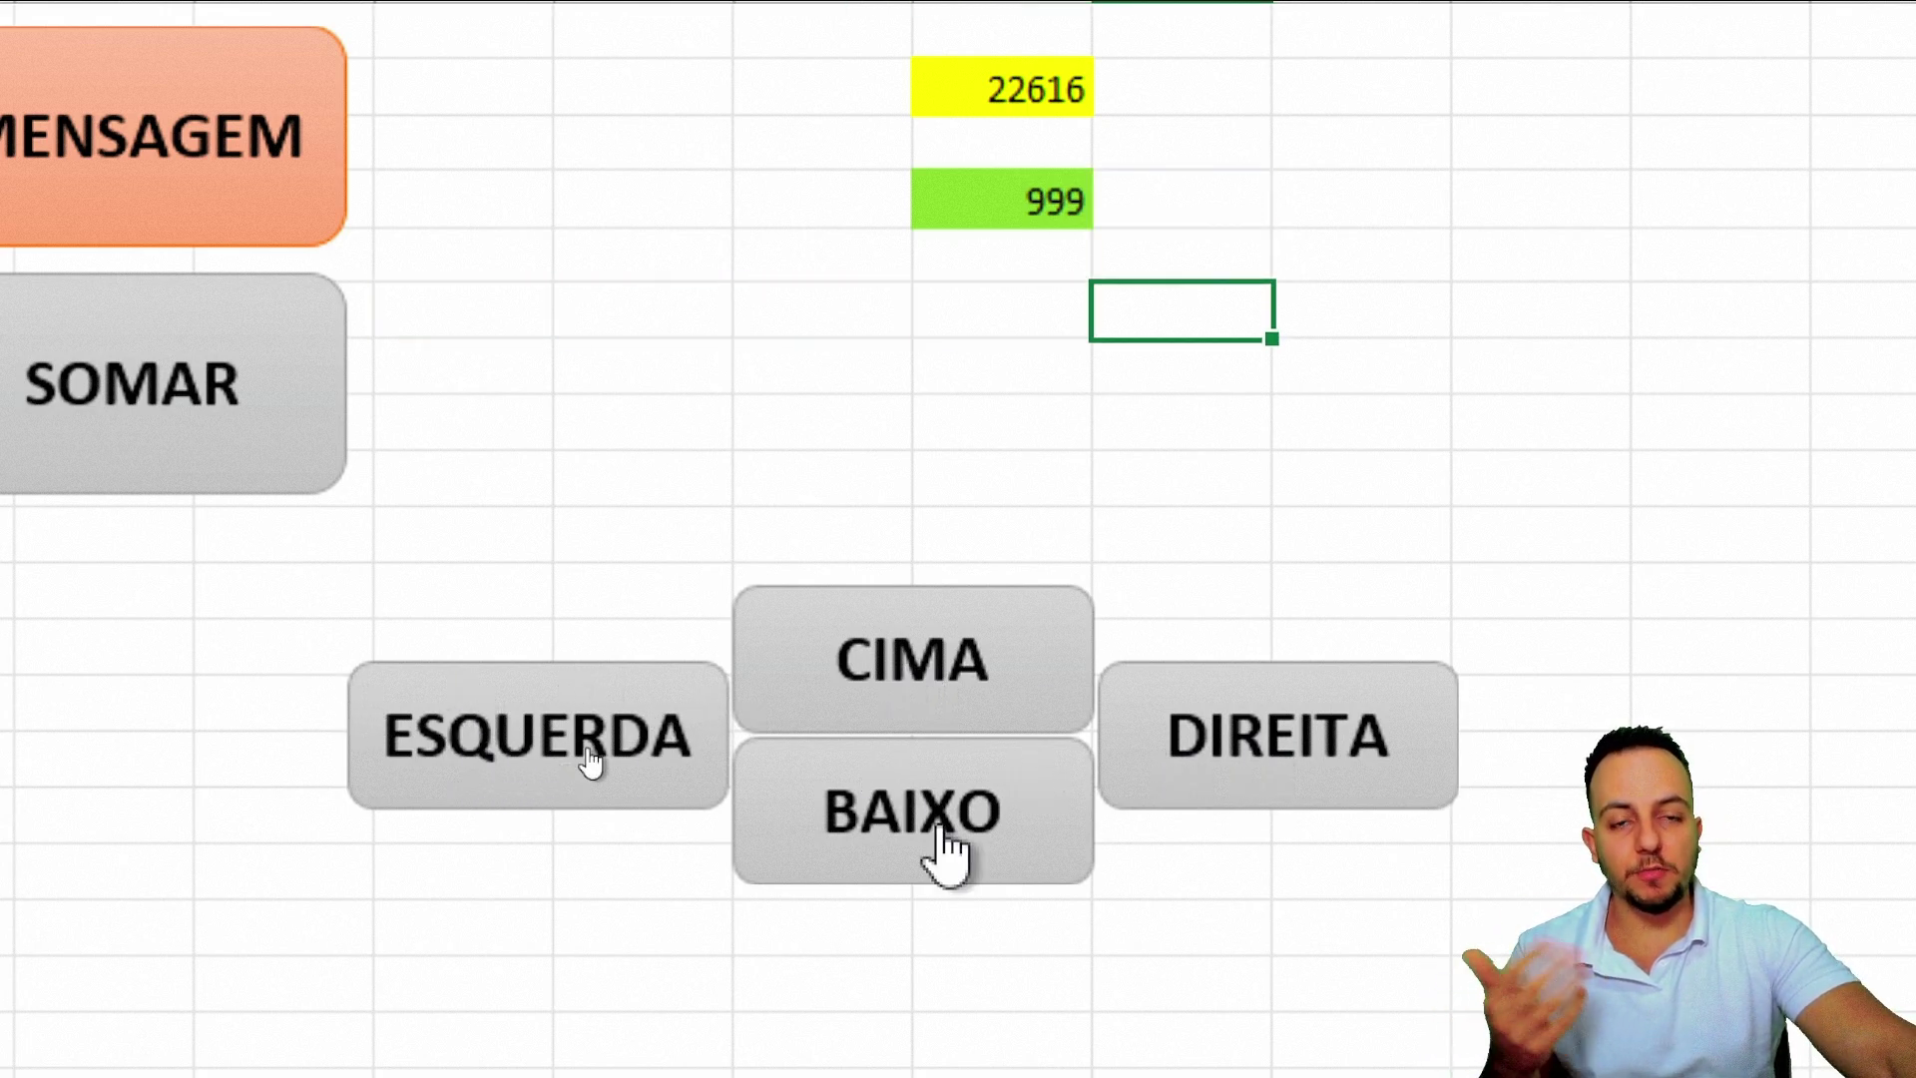
pyautogui.click(946, 846)
pyautogui.click(1248, 788)
pyautogui.click(1243, 783)
pyautogui.click(1238, 783)
pyautogui.click(405, 739)
pyautogui.click(499, 734)
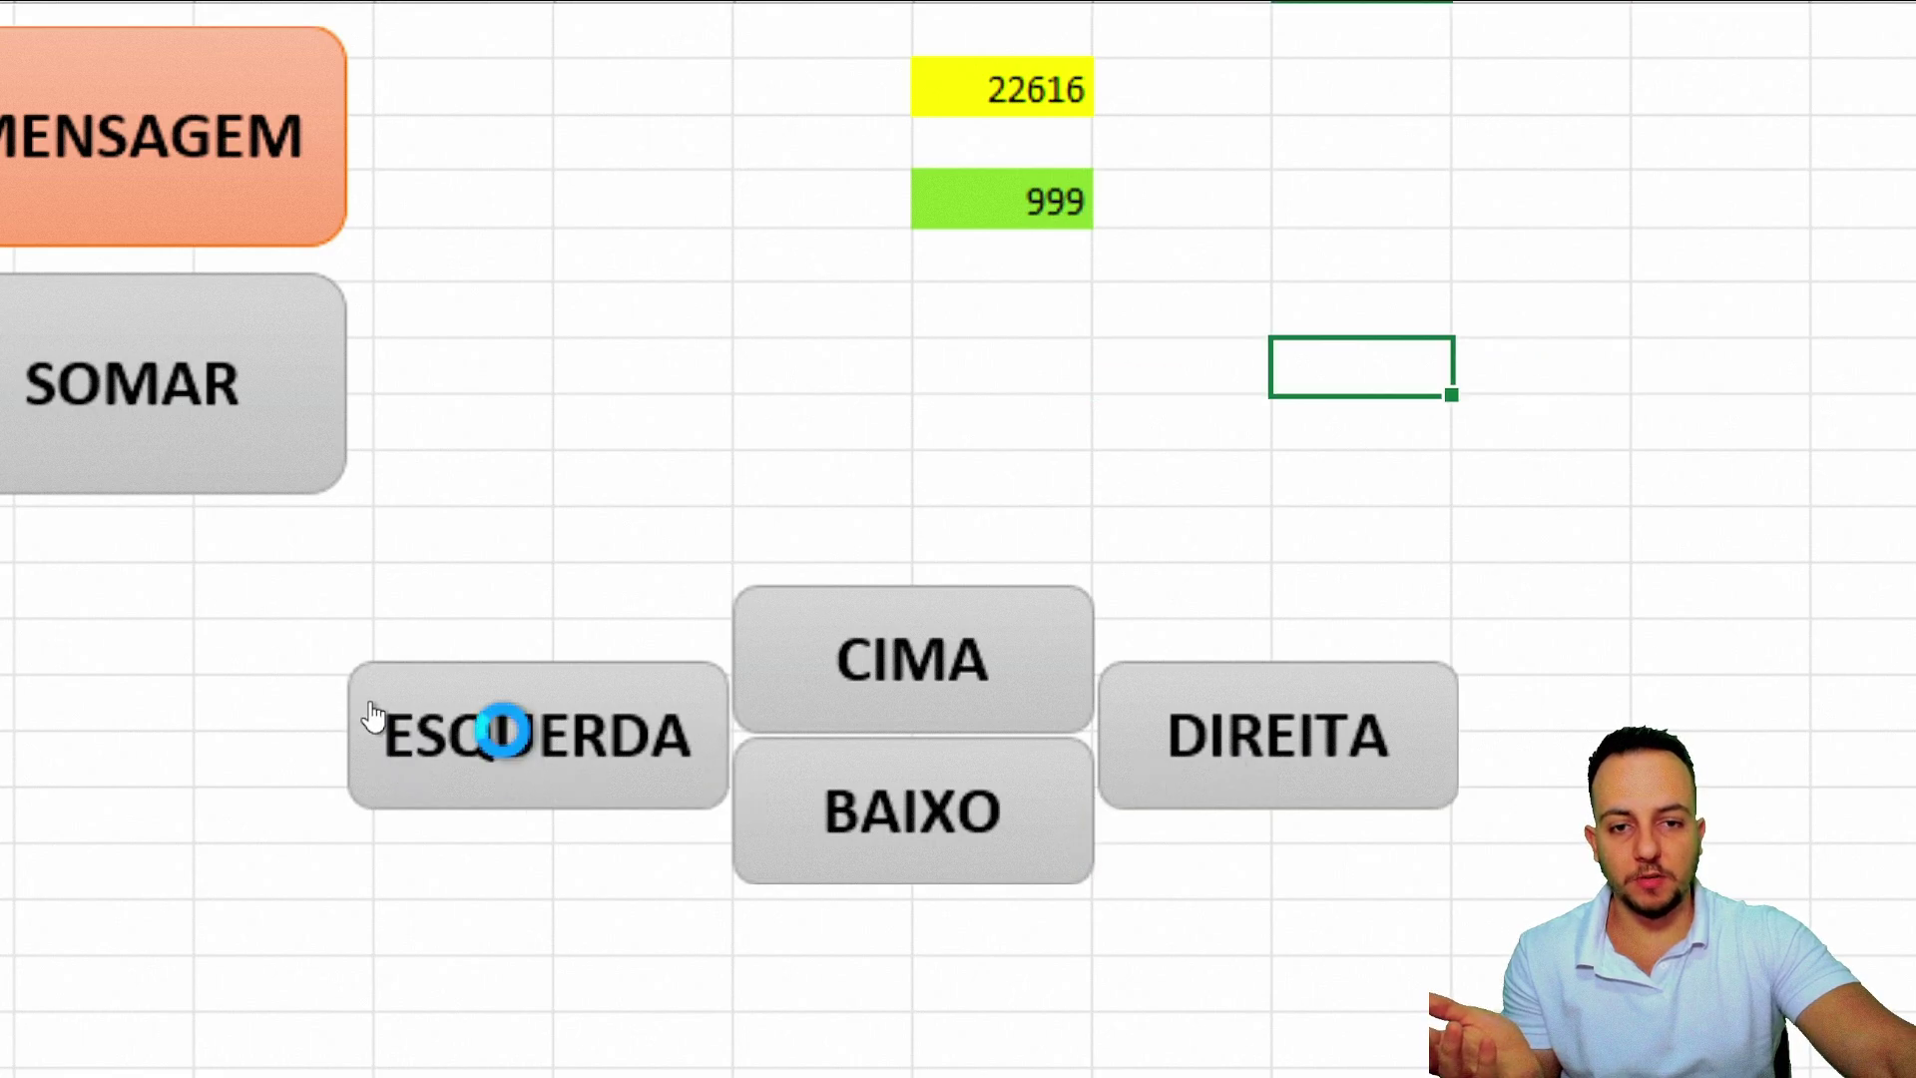
pyautogui.click(502, 738)
pyautogui.click(507, 748)
pyautogui.click(513, 759)
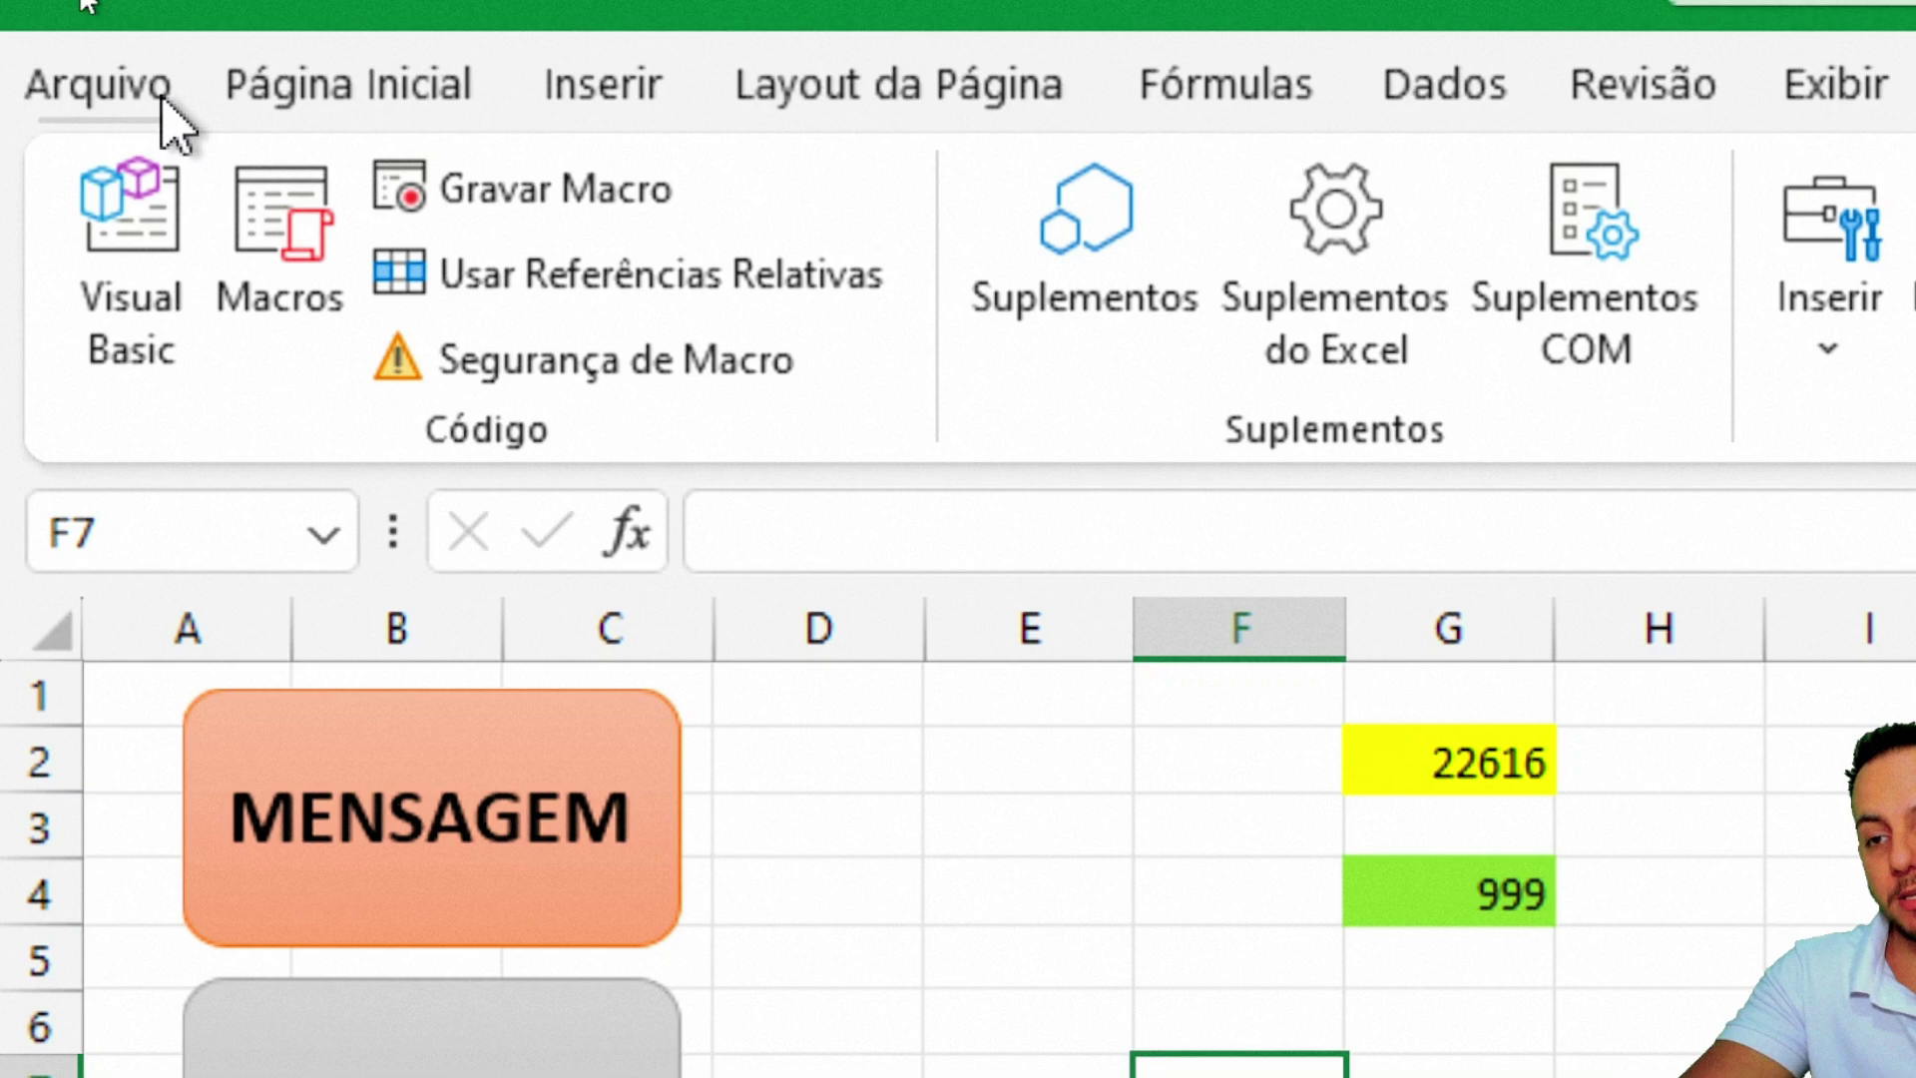
# - Save the workbook as VBA.xlsm using the Excel Macro-Enabled Workbook (*.xlsm) format
pyautogui.click(160, 95)
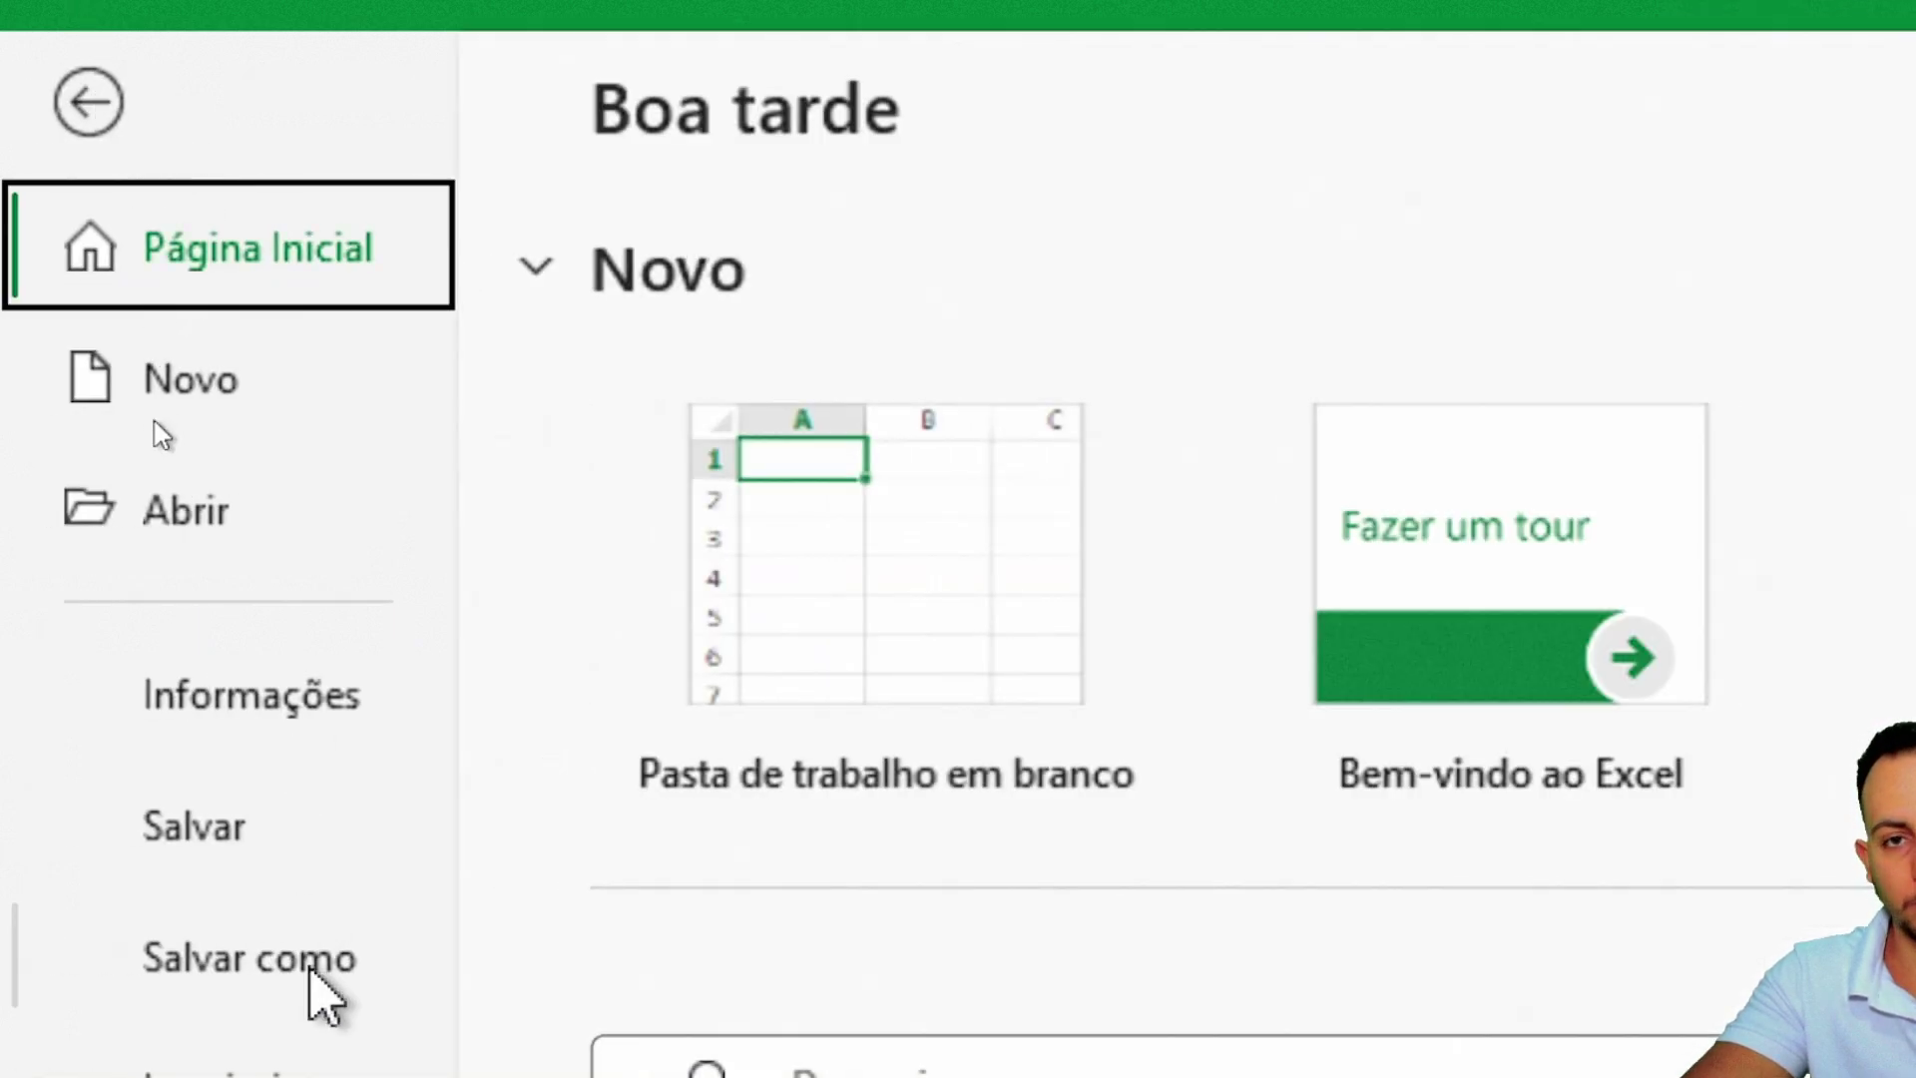
pyautogui.click(311, 973)
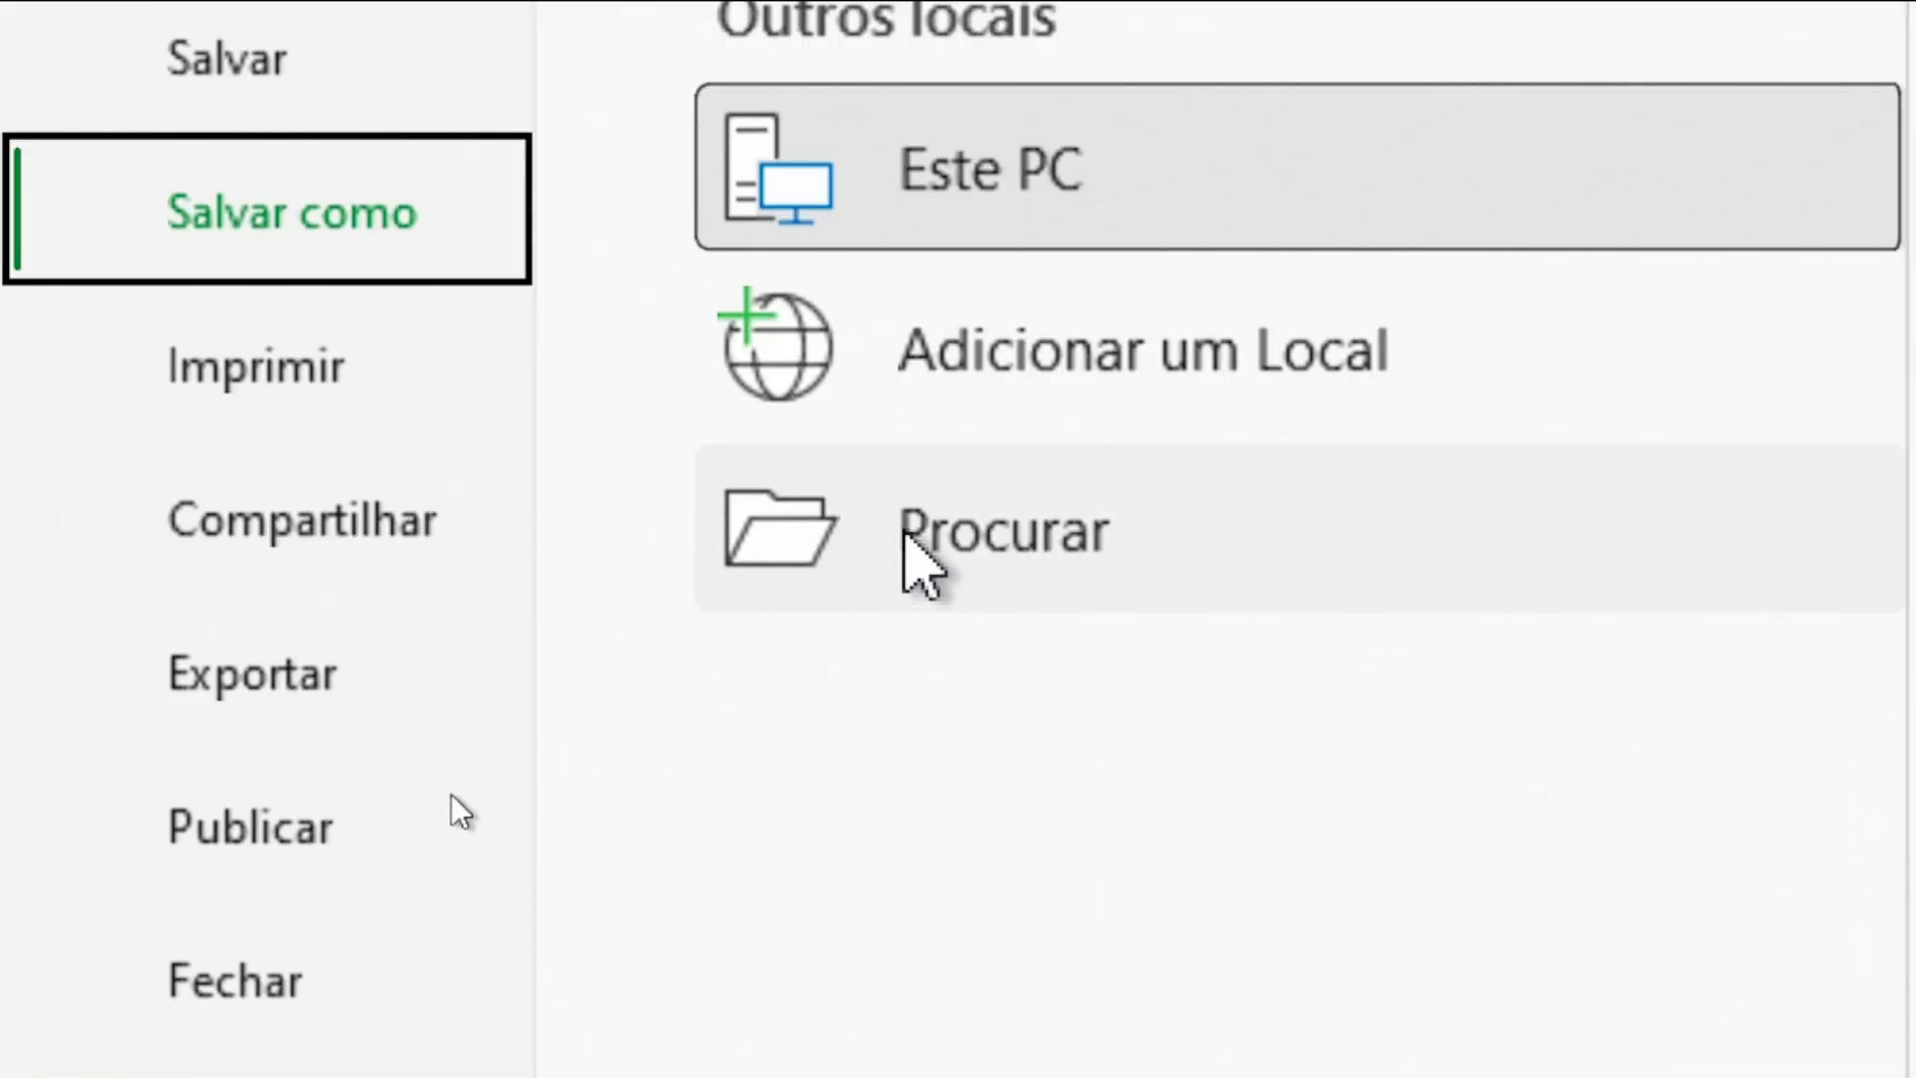
pyautogui.click(903, 534)
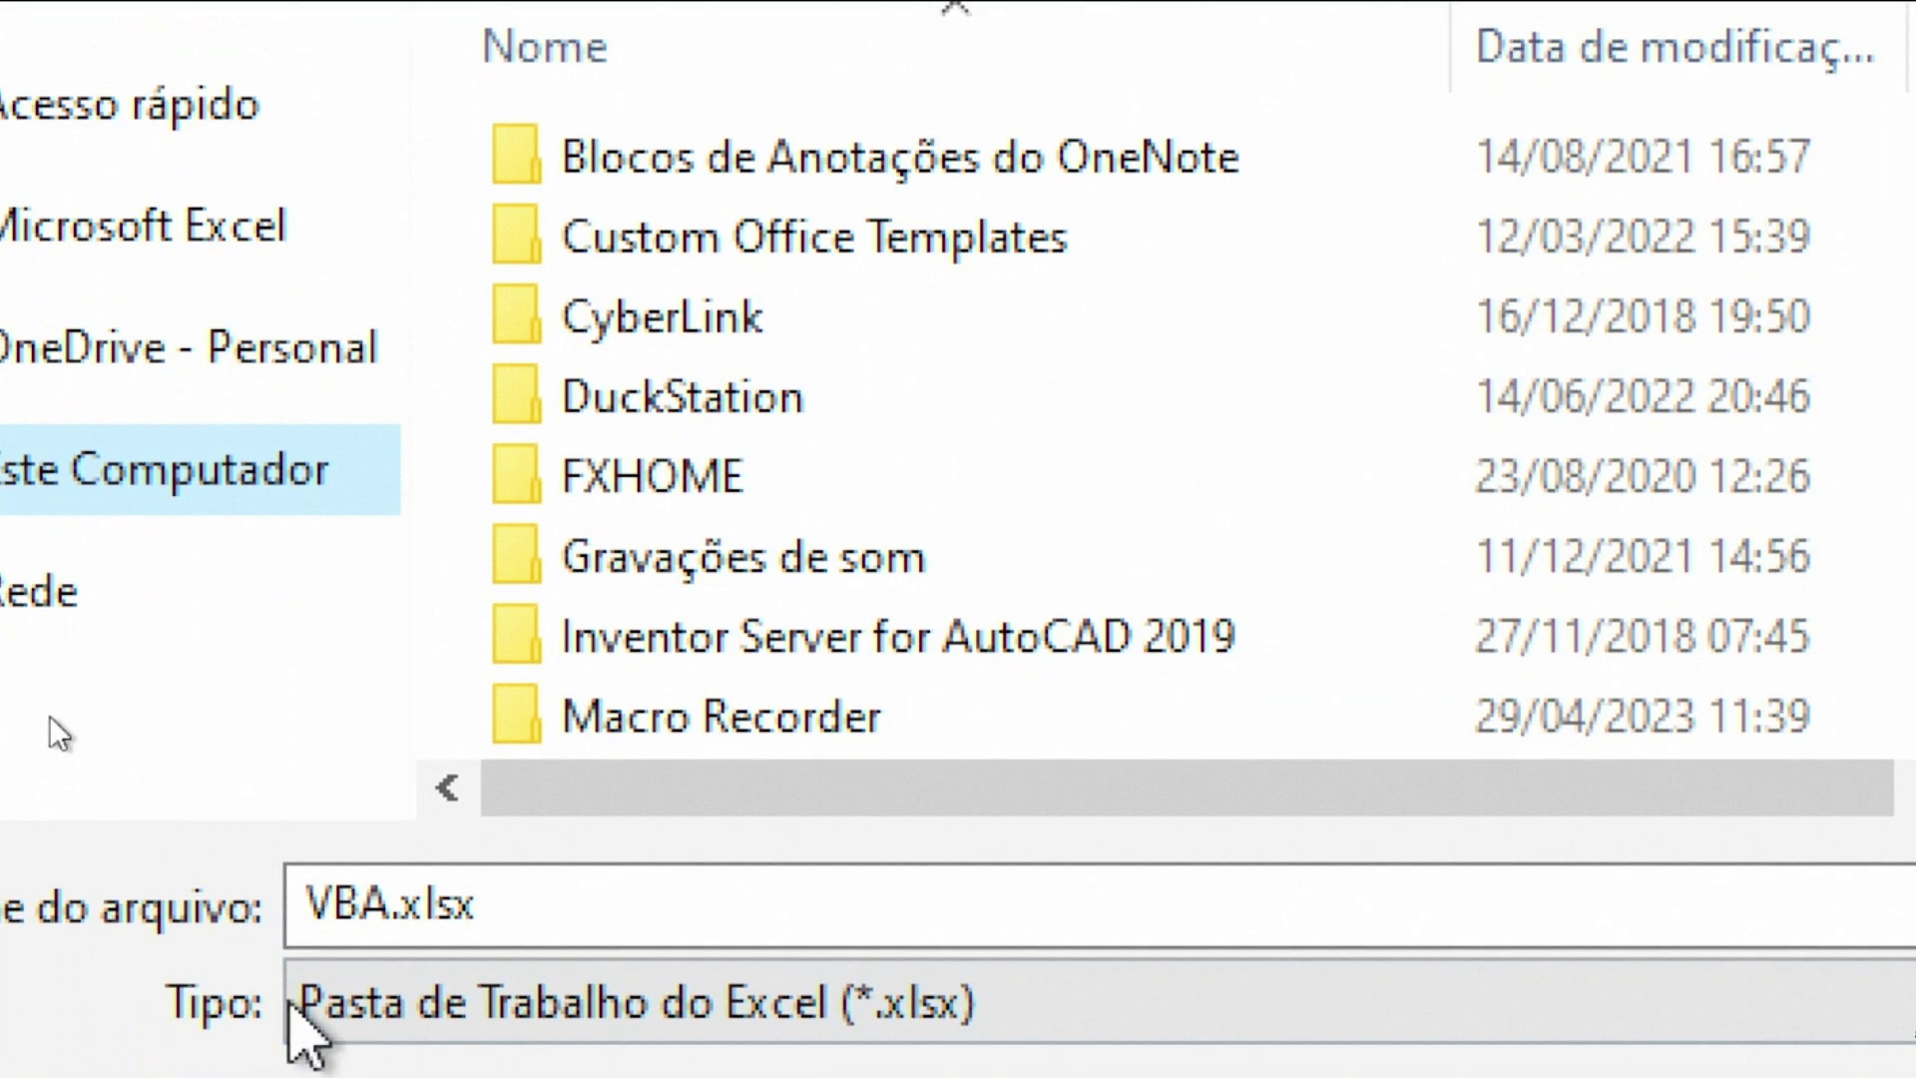
pyautogui.click(310, 1066)
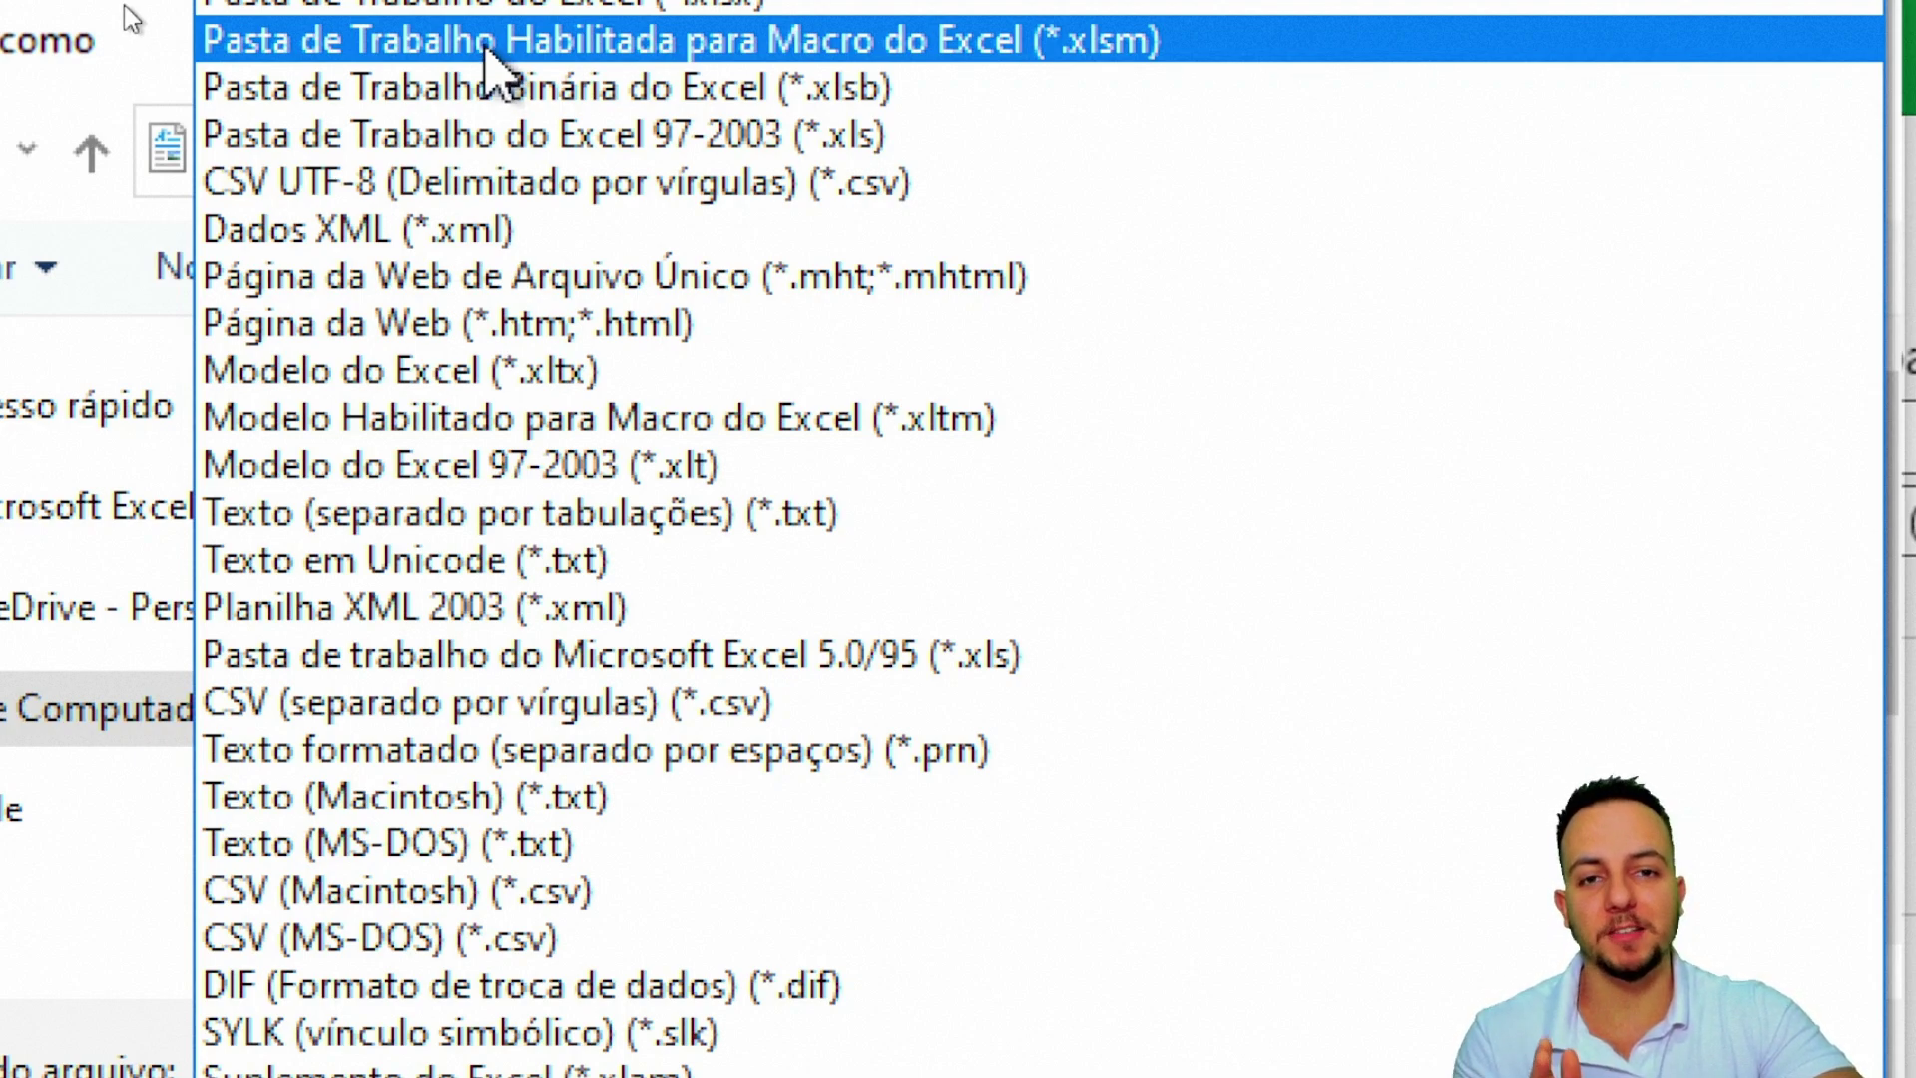
pyautogui.click(486, 45)
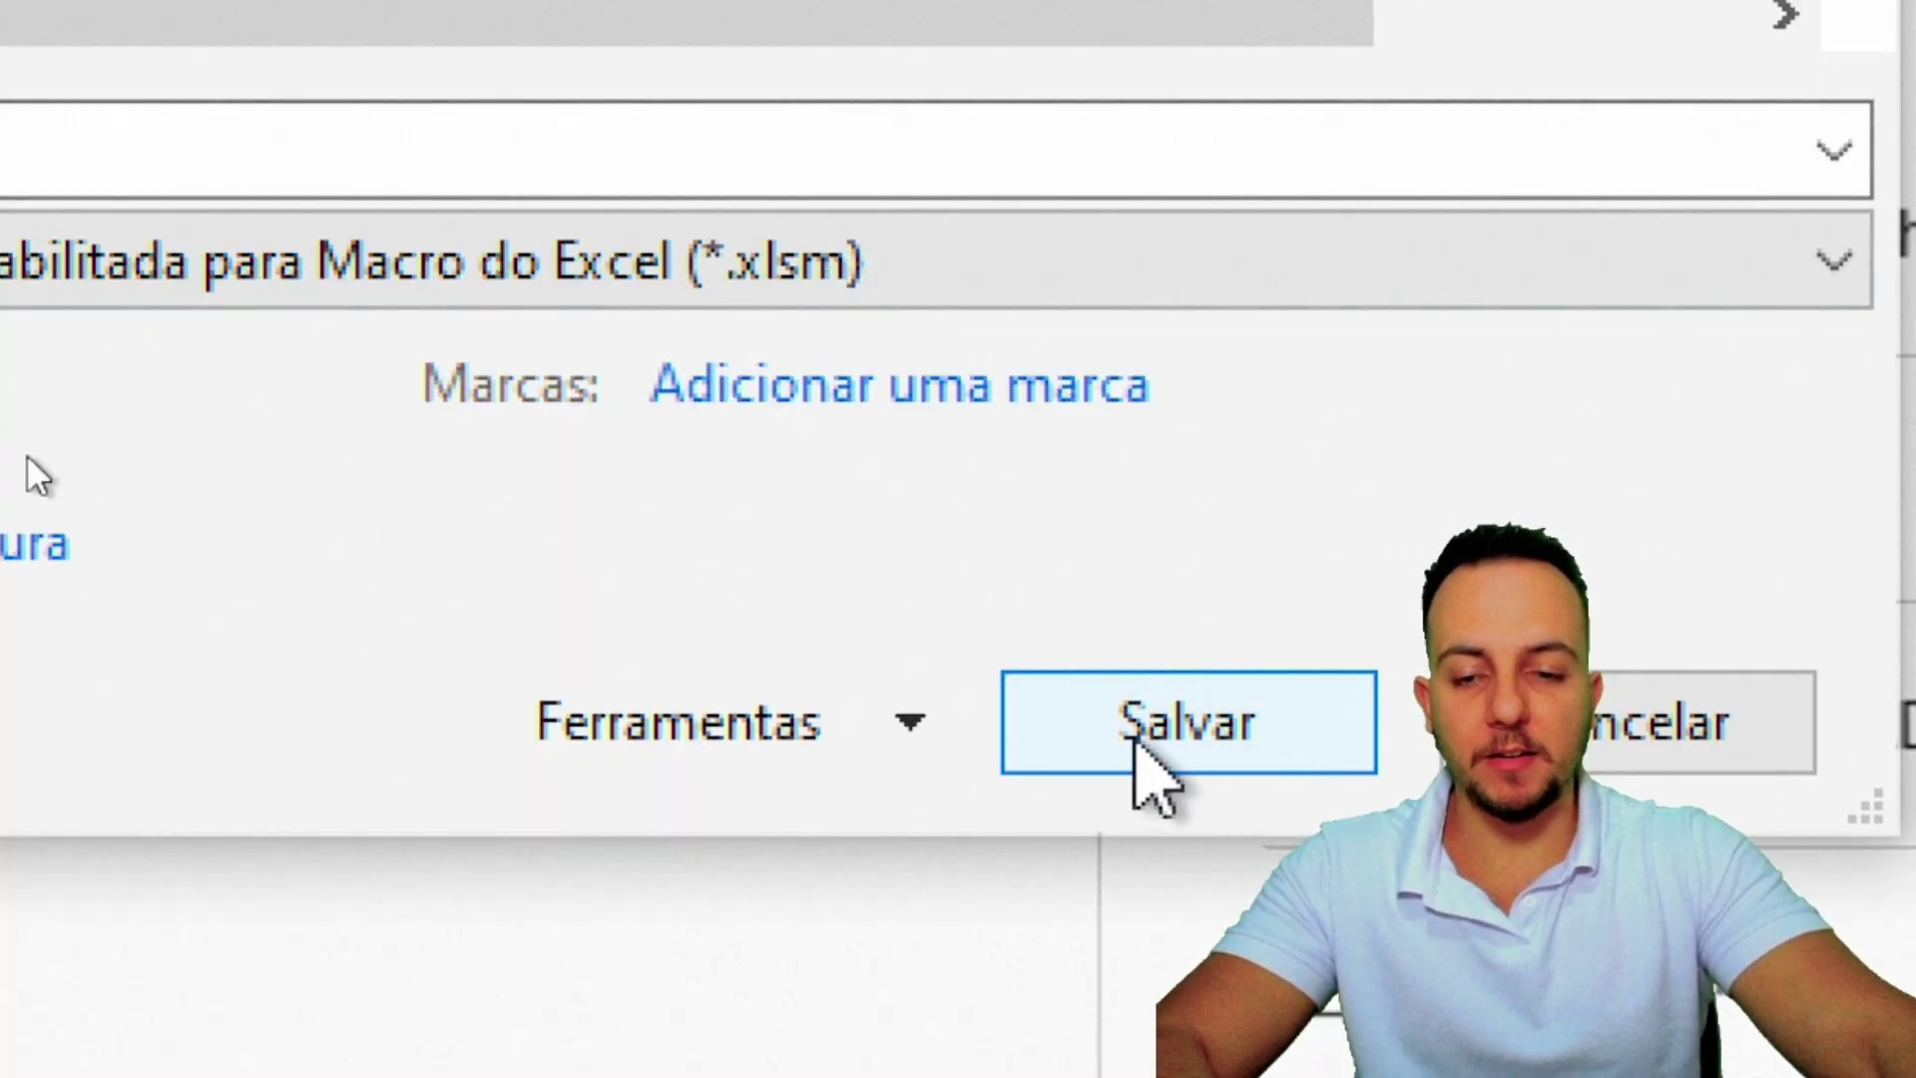
pyautogui.click(1137, 746)
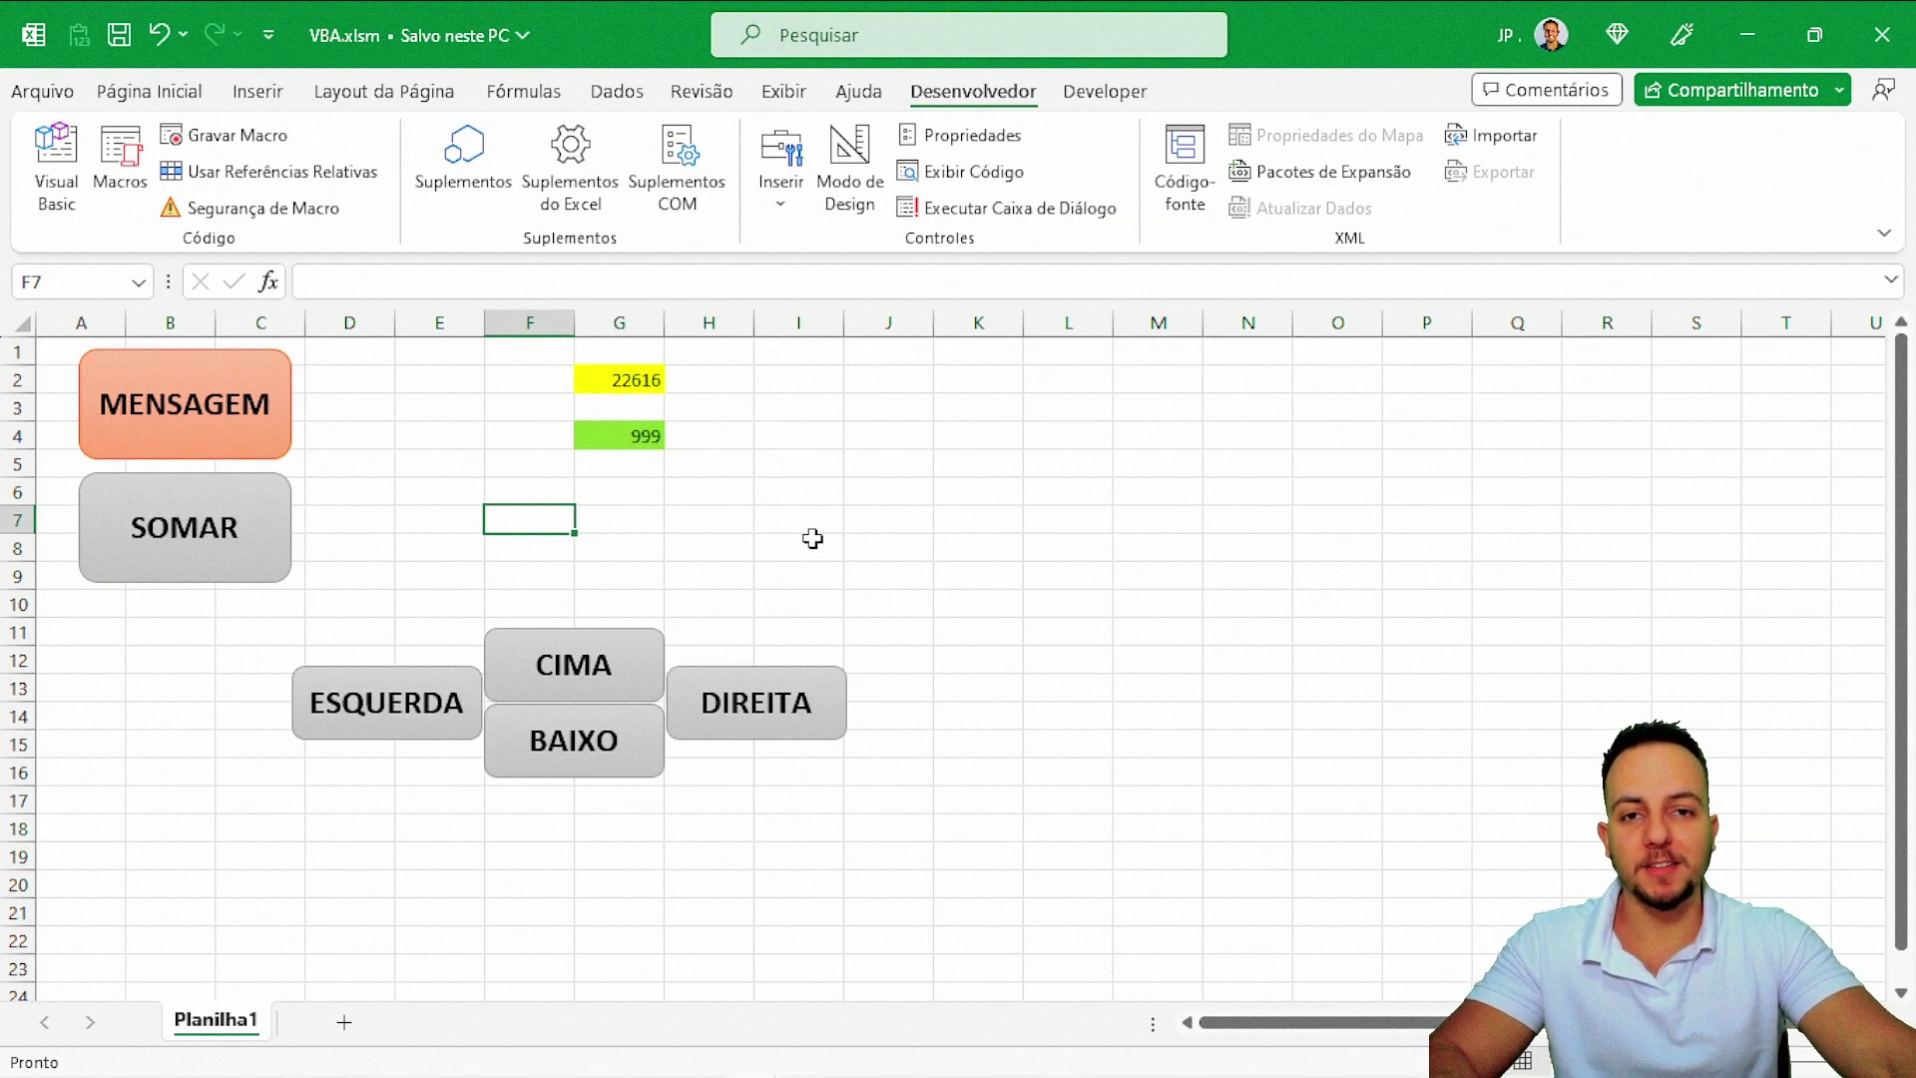
# - Press SOMAR several times to add 999 to the G2 total
pyautogui.click(185, 559)
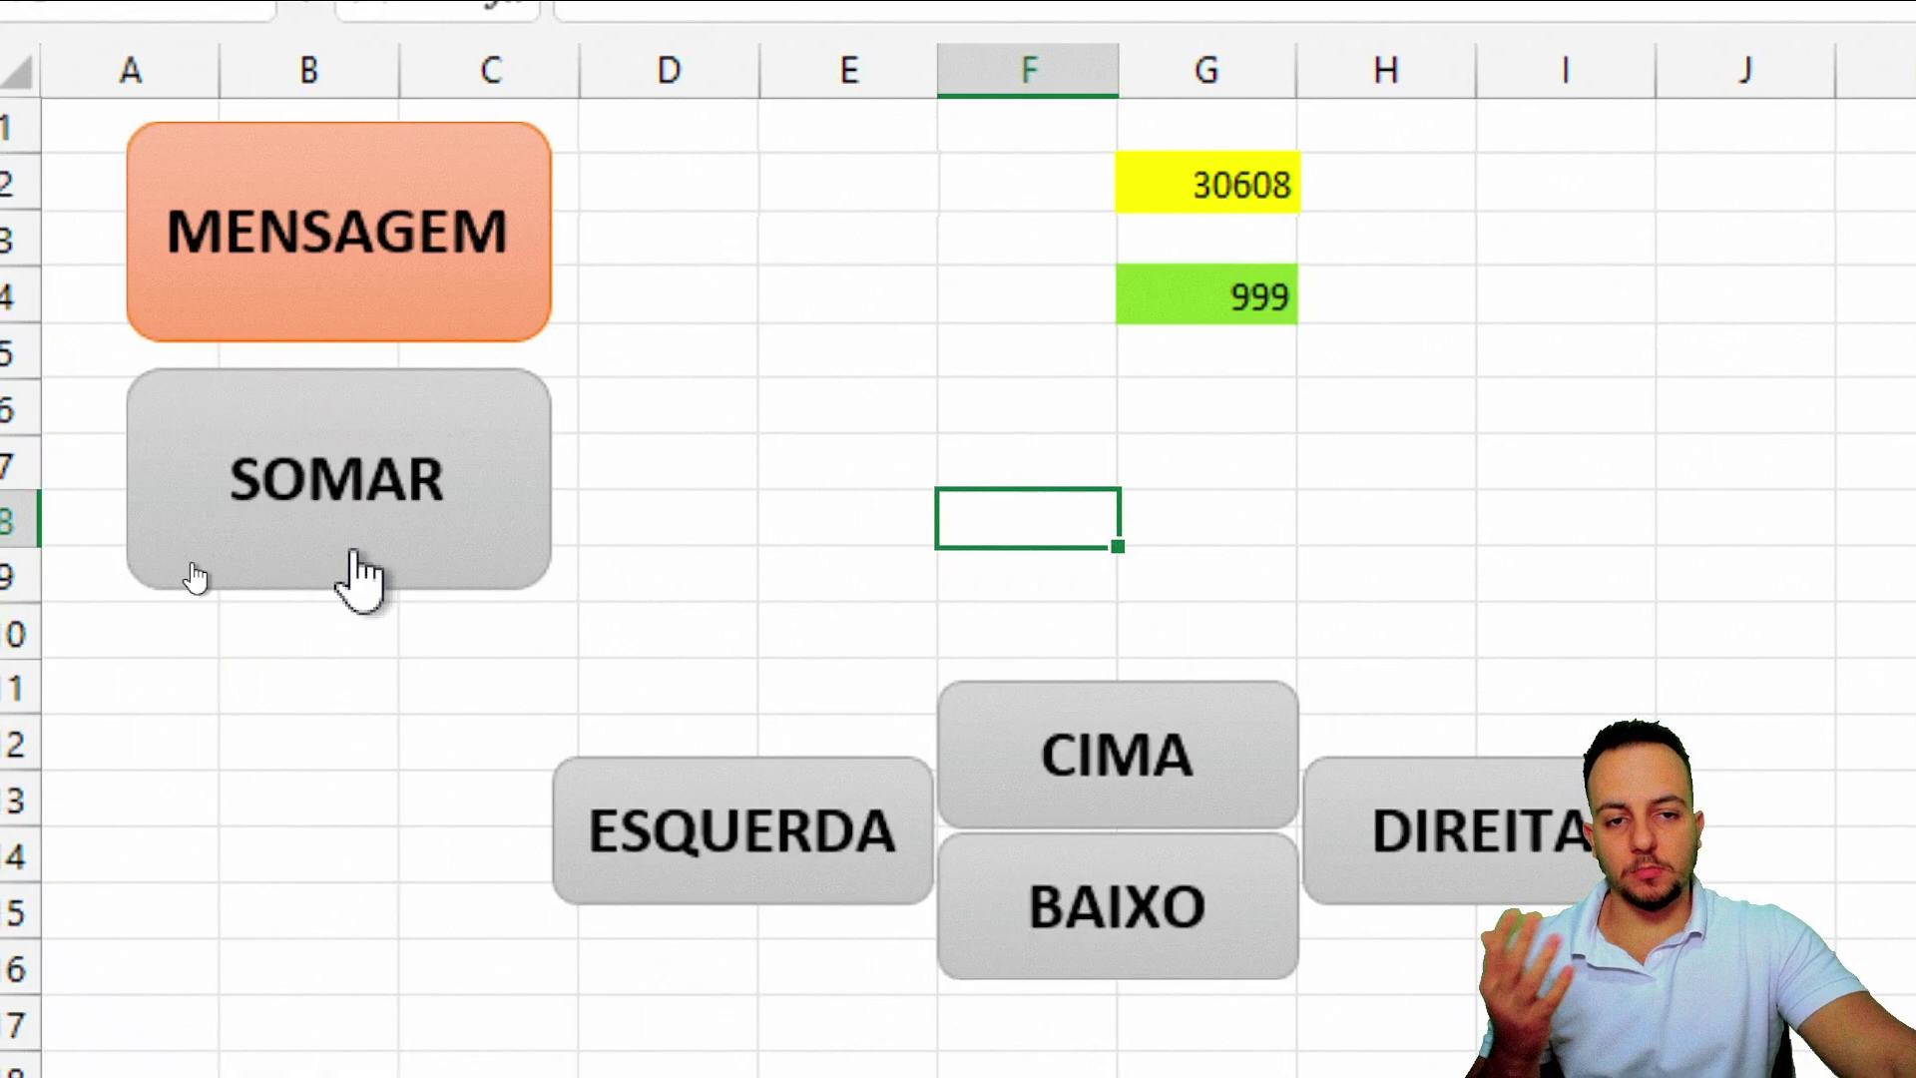
pyautogui.doubleClick(354, 554)
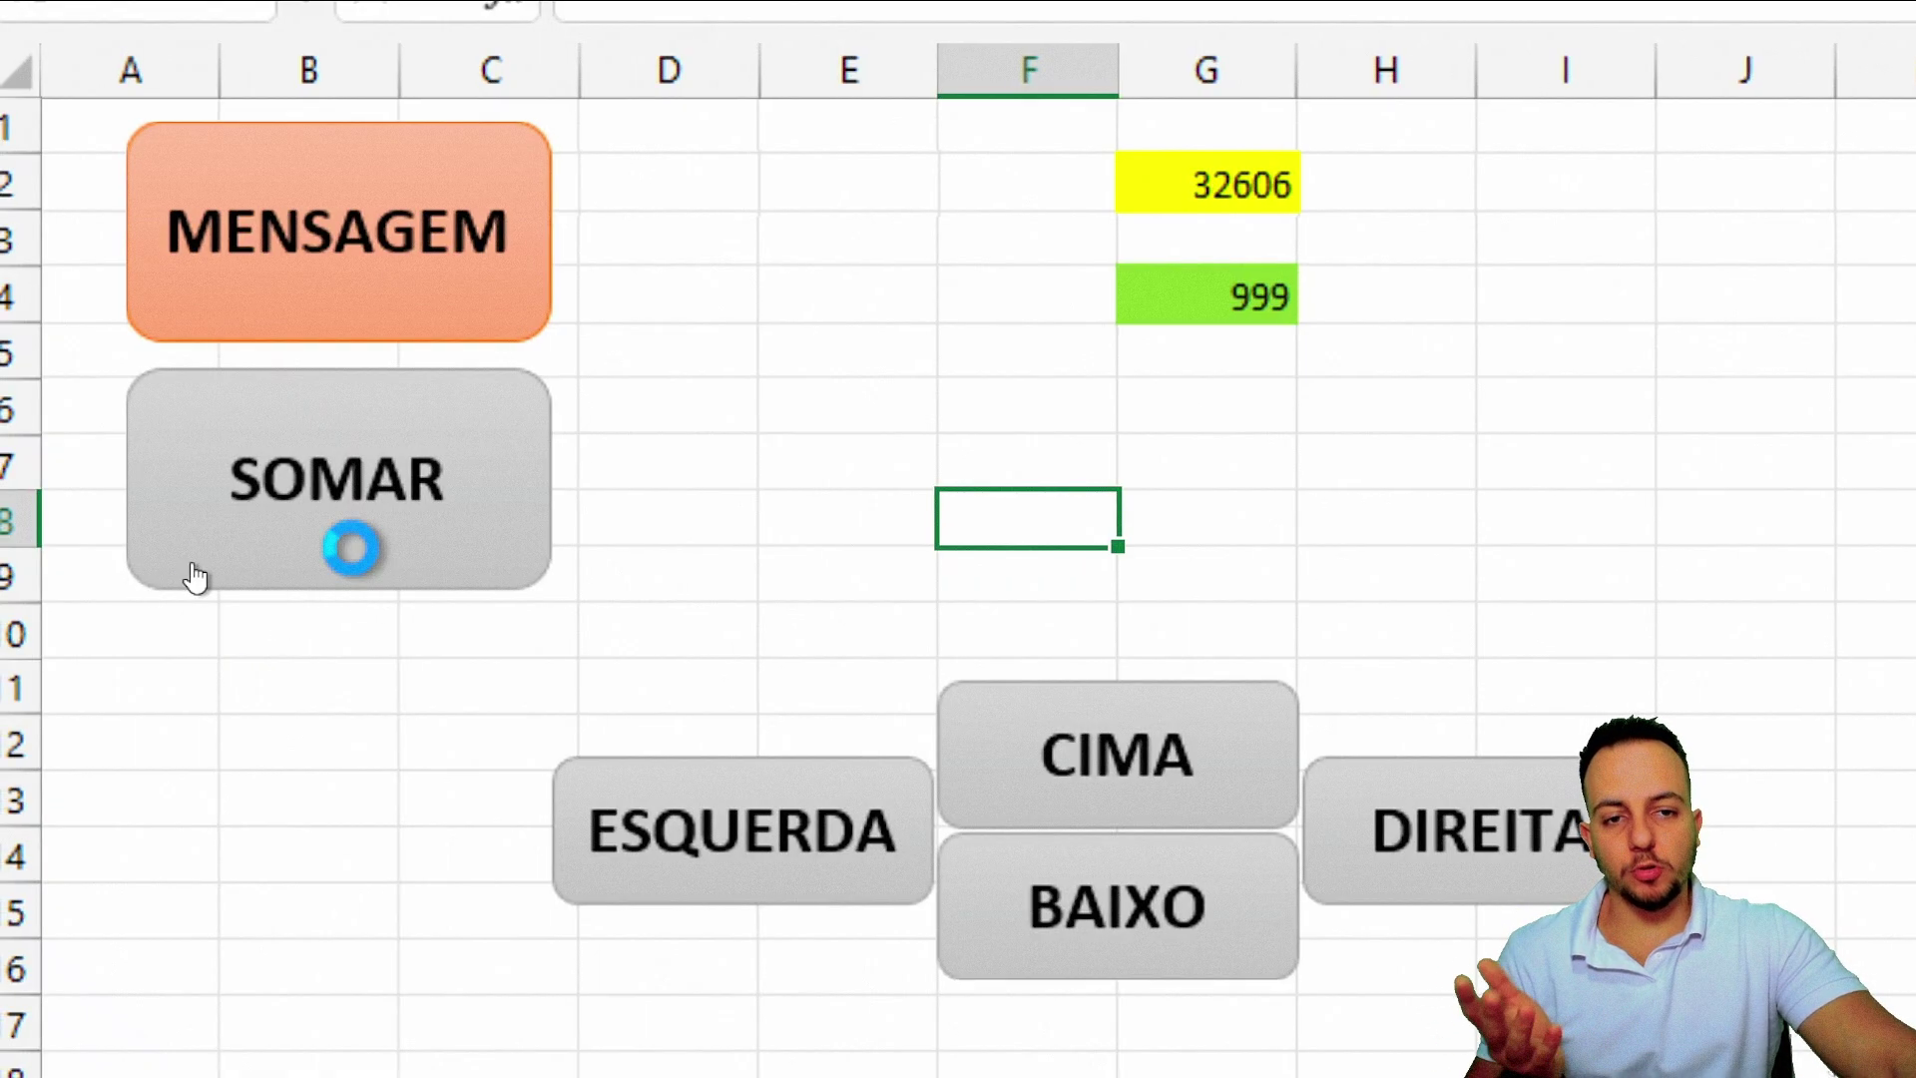
pyautogui.tripleClick(351, 558)
pyautogui.doubleClick(352, 577)
# - Test the CIMA, BAIXO, ESQUERDA and DIREITA buttons by moving the active cell around
pyautogui.click(1043, 763)
pyautogui.doubleClick(1043, 763)
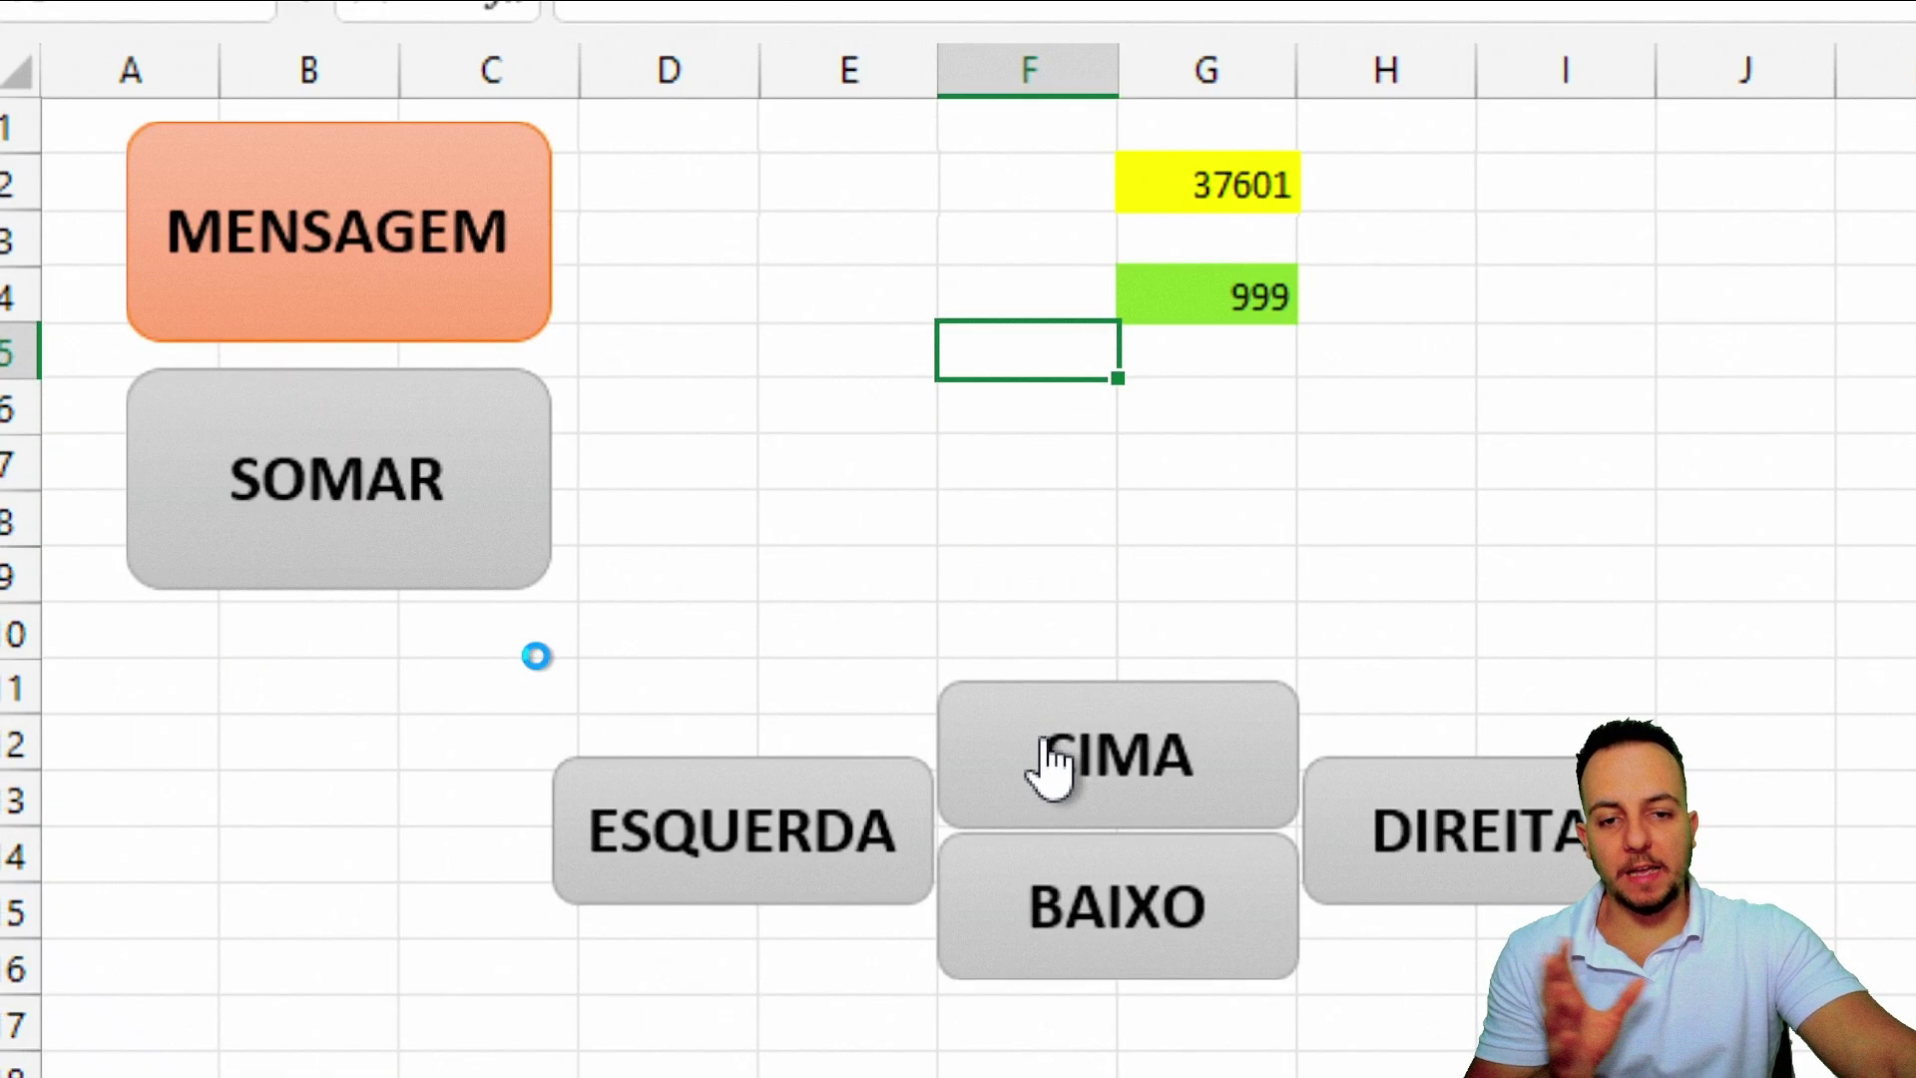
pyautogui.doubleClick(1048, 763)
pyautogui.click(804, 842)
pyautogui.click(804, 842)
pyautogui.doubleClick(1035, 923)
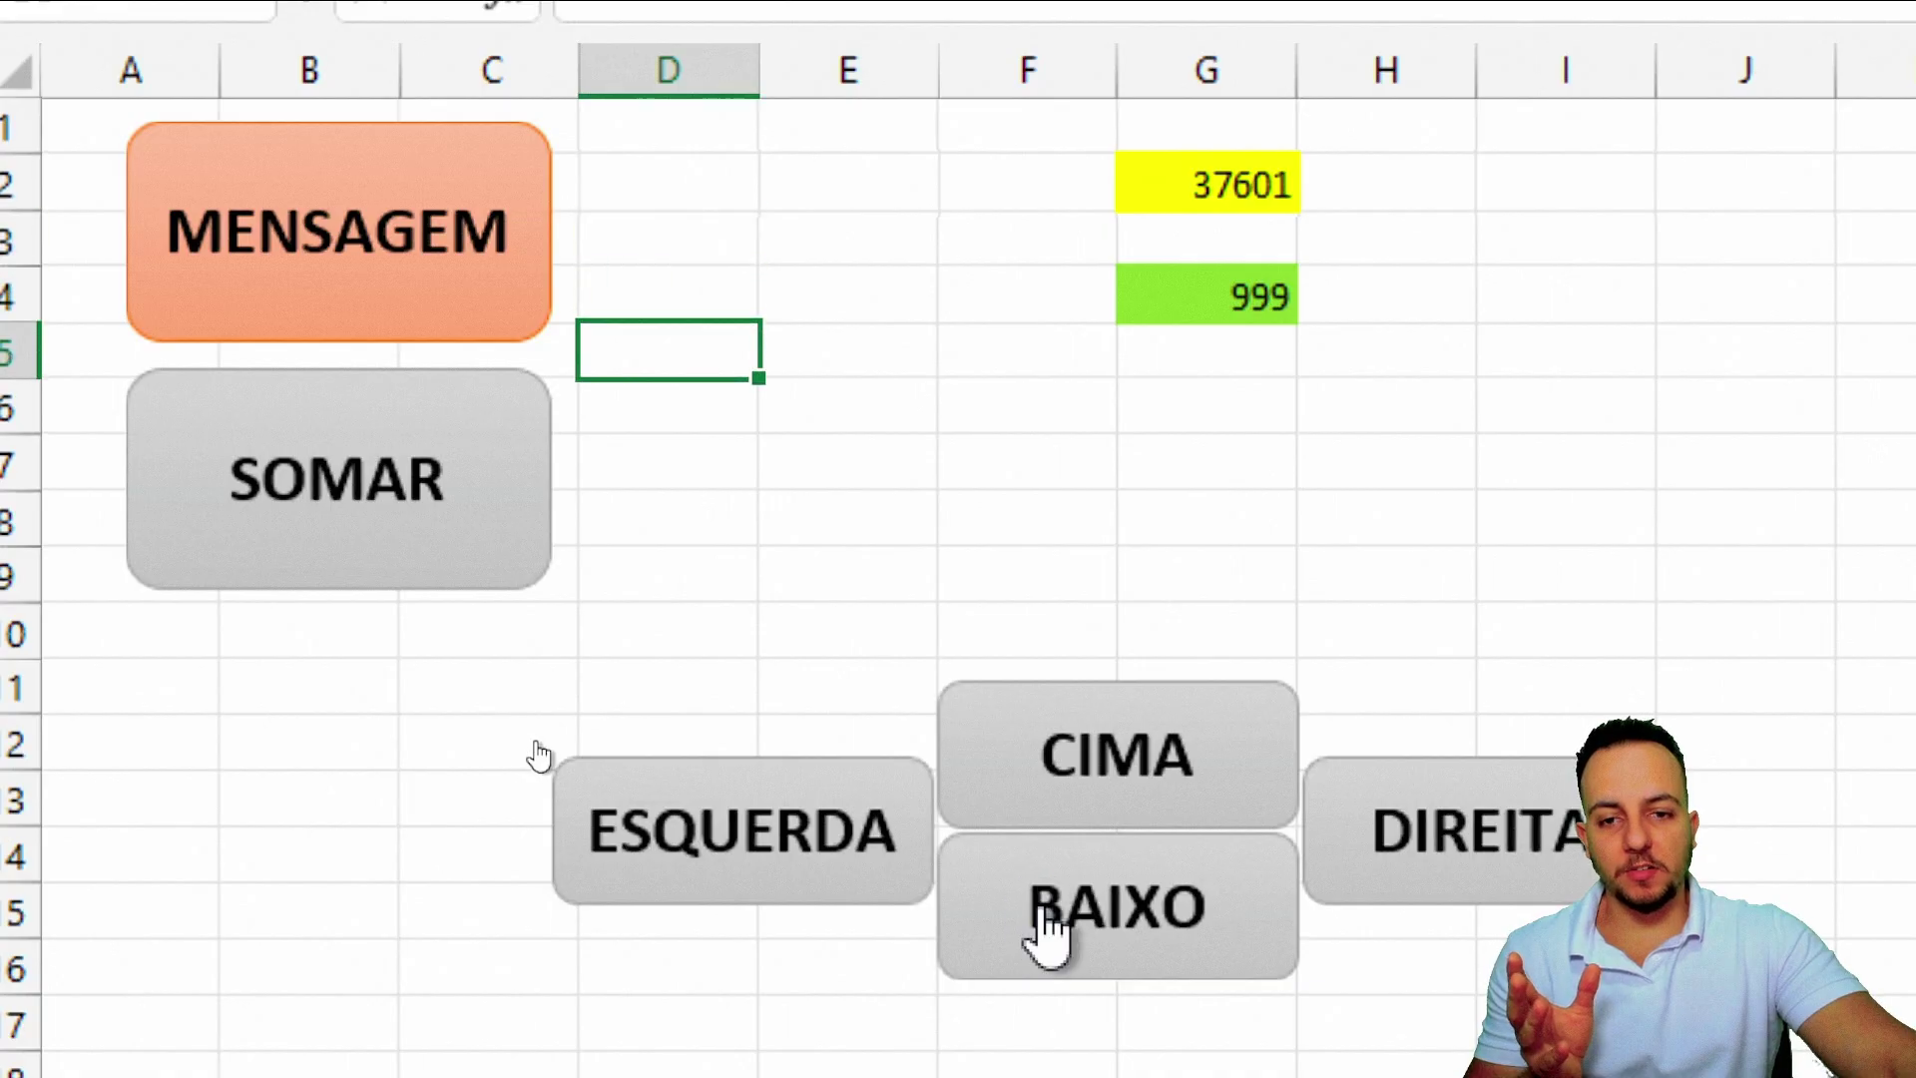
pyautogui.doubleClick(1147, 913)
pyautogui.click(1437, 868)
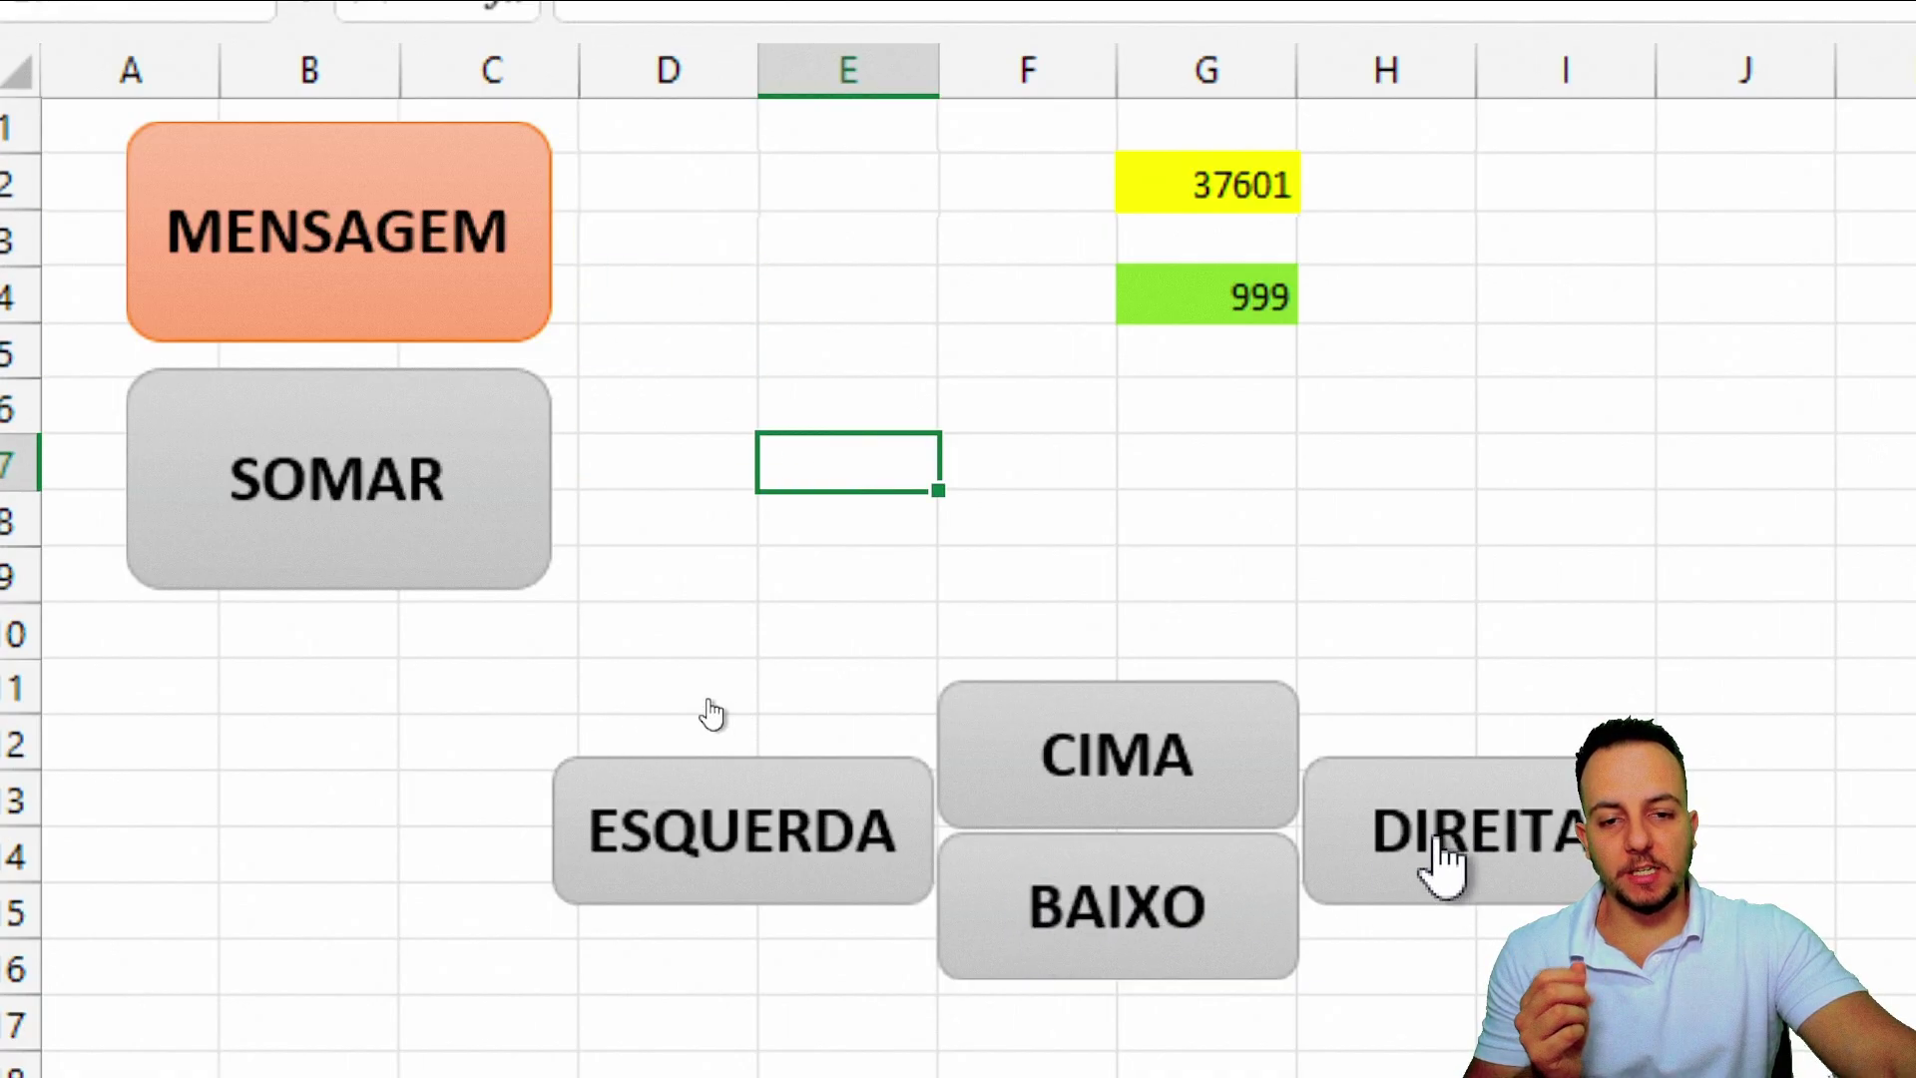
pyautogui.doubleClick(1142, 773)
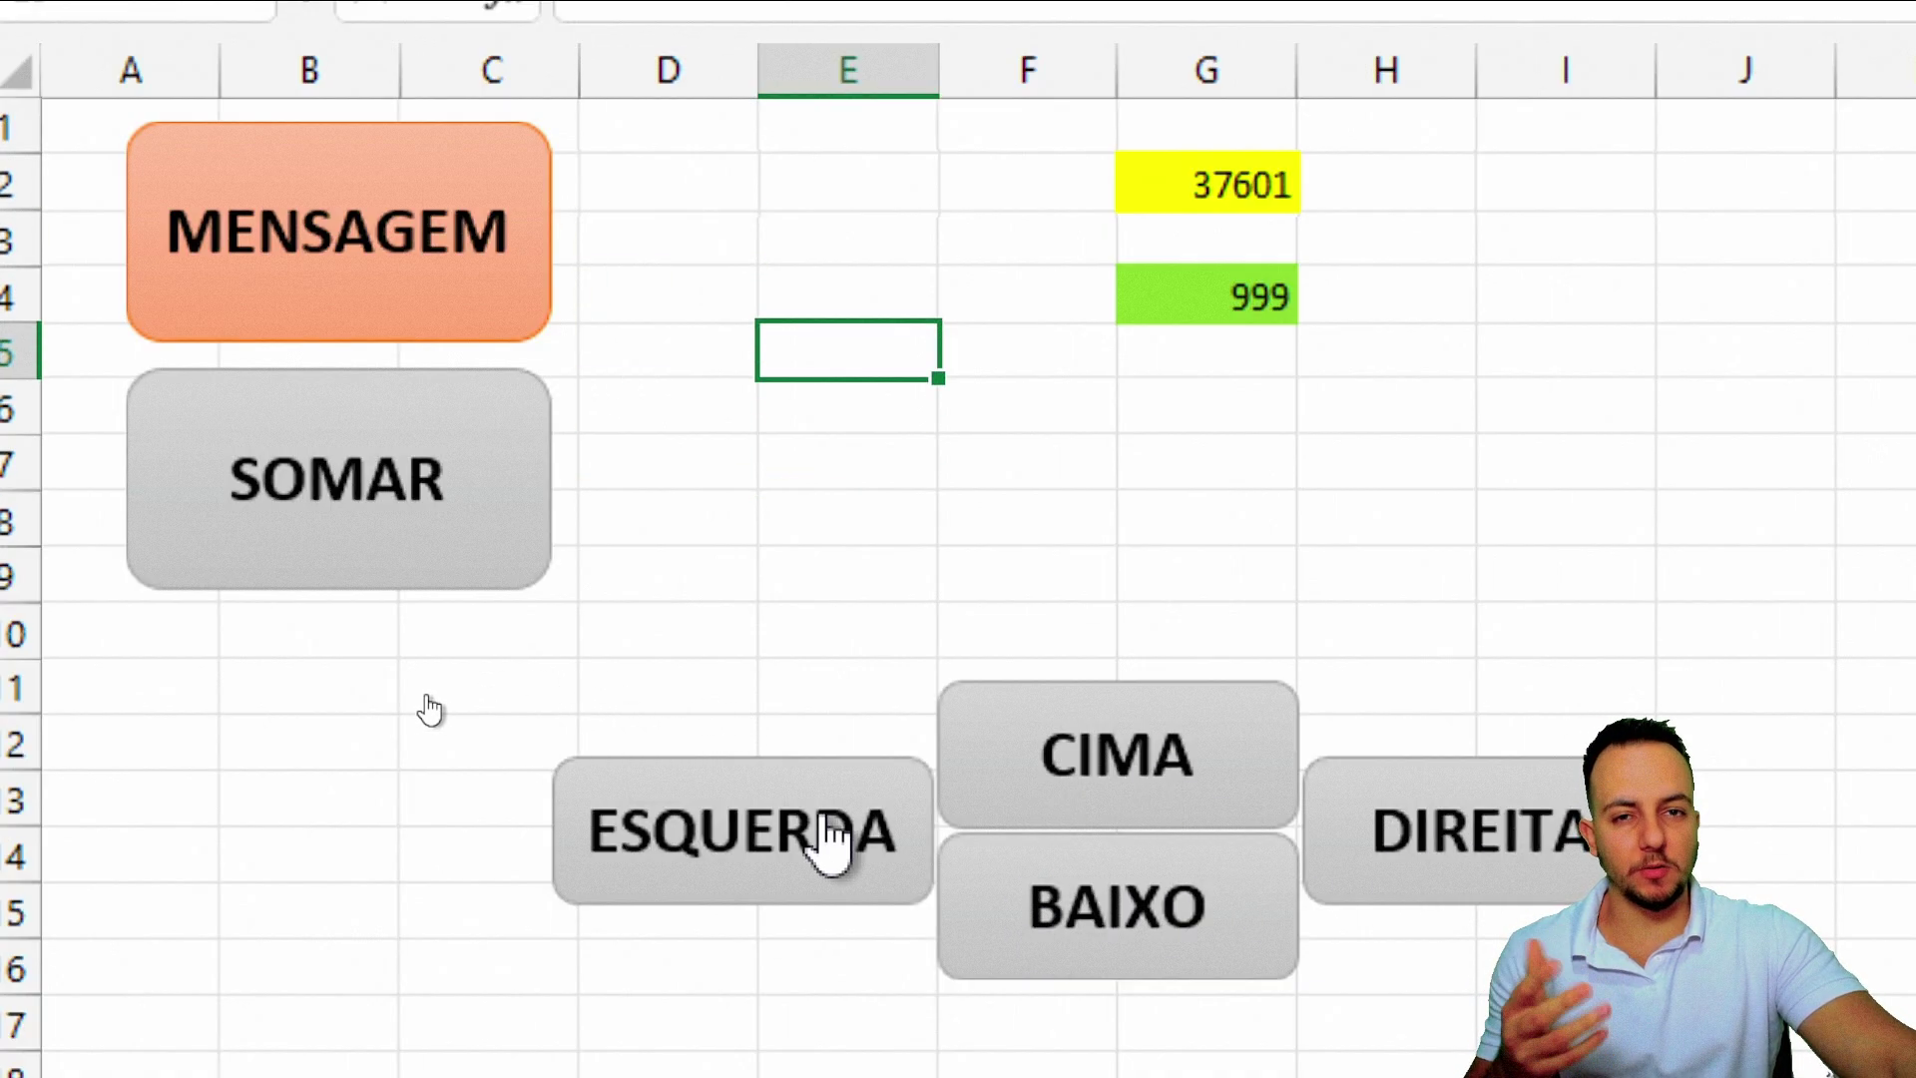
pyautogui.click(1023, 793)
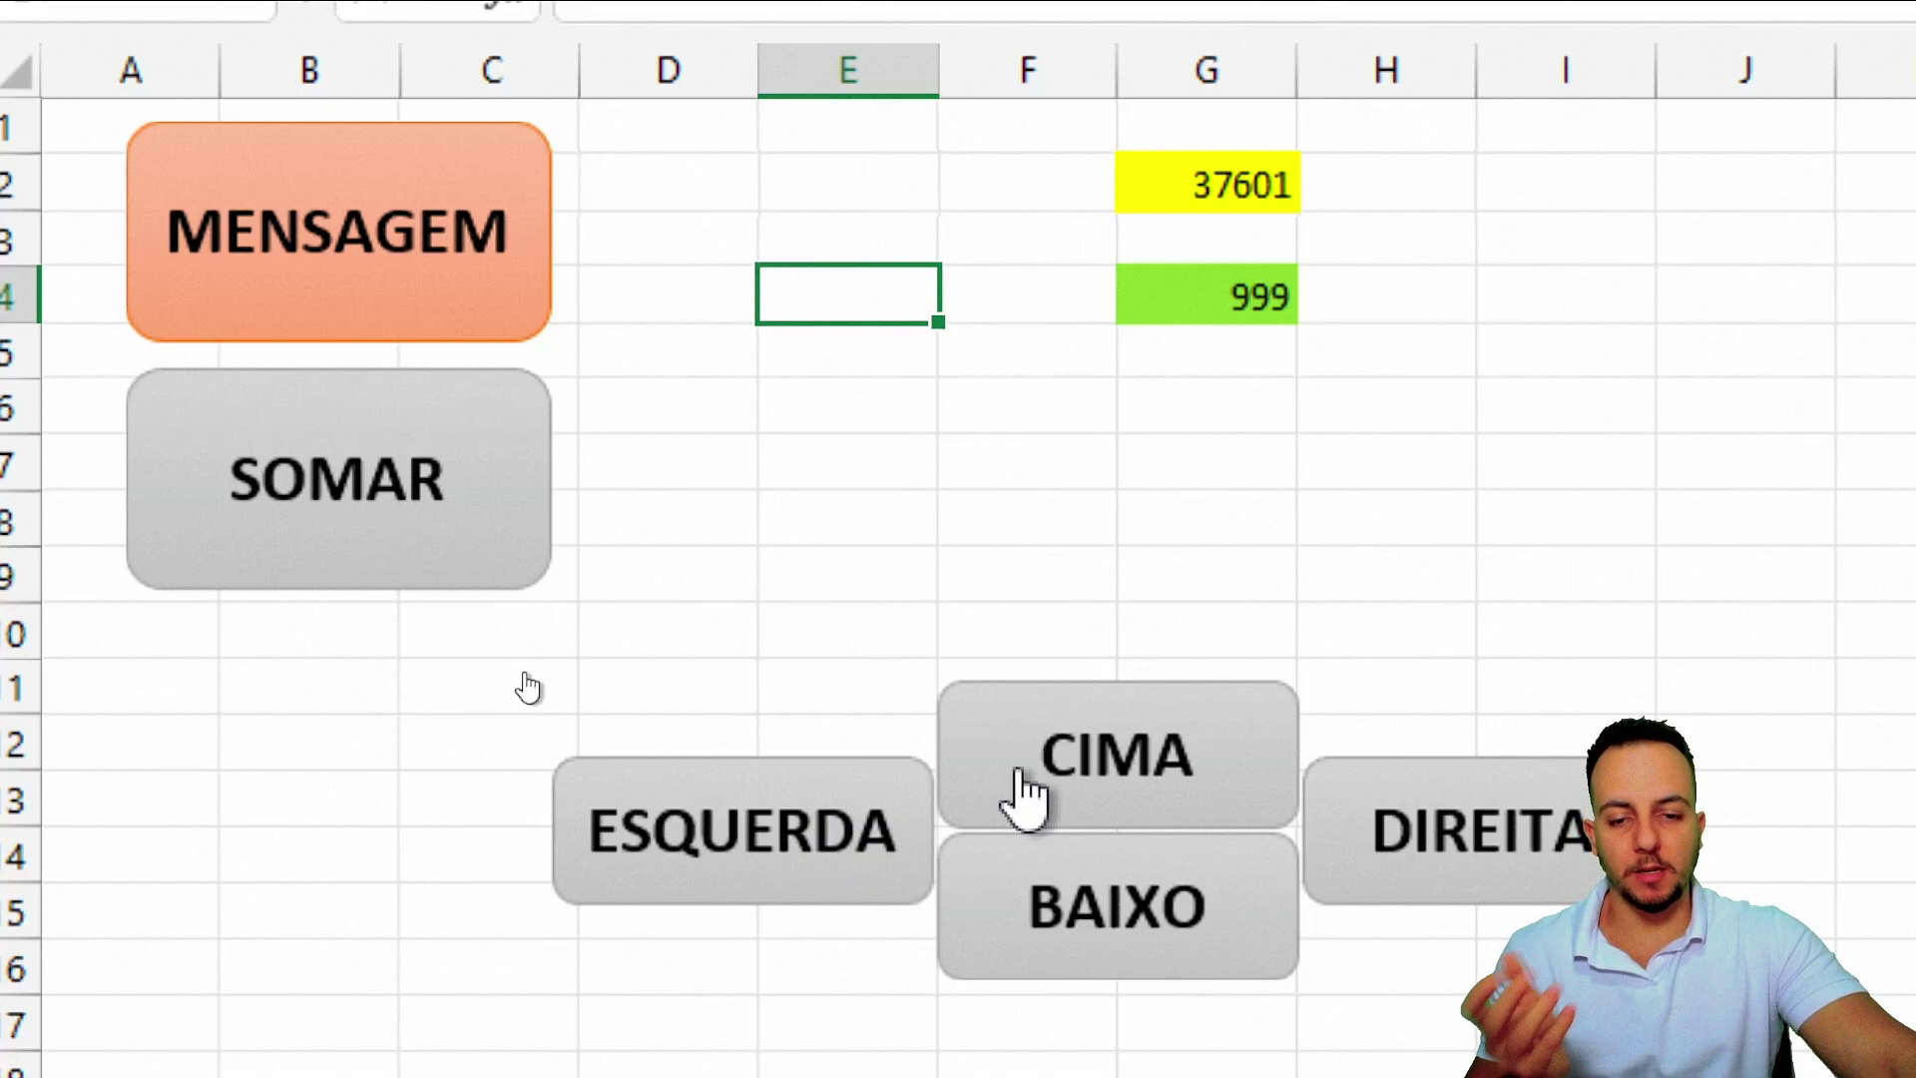
pyautogui.click(856, 825)
pyautogui.click(1078, 911)
pyautogui.doubleClick(1080, 915)
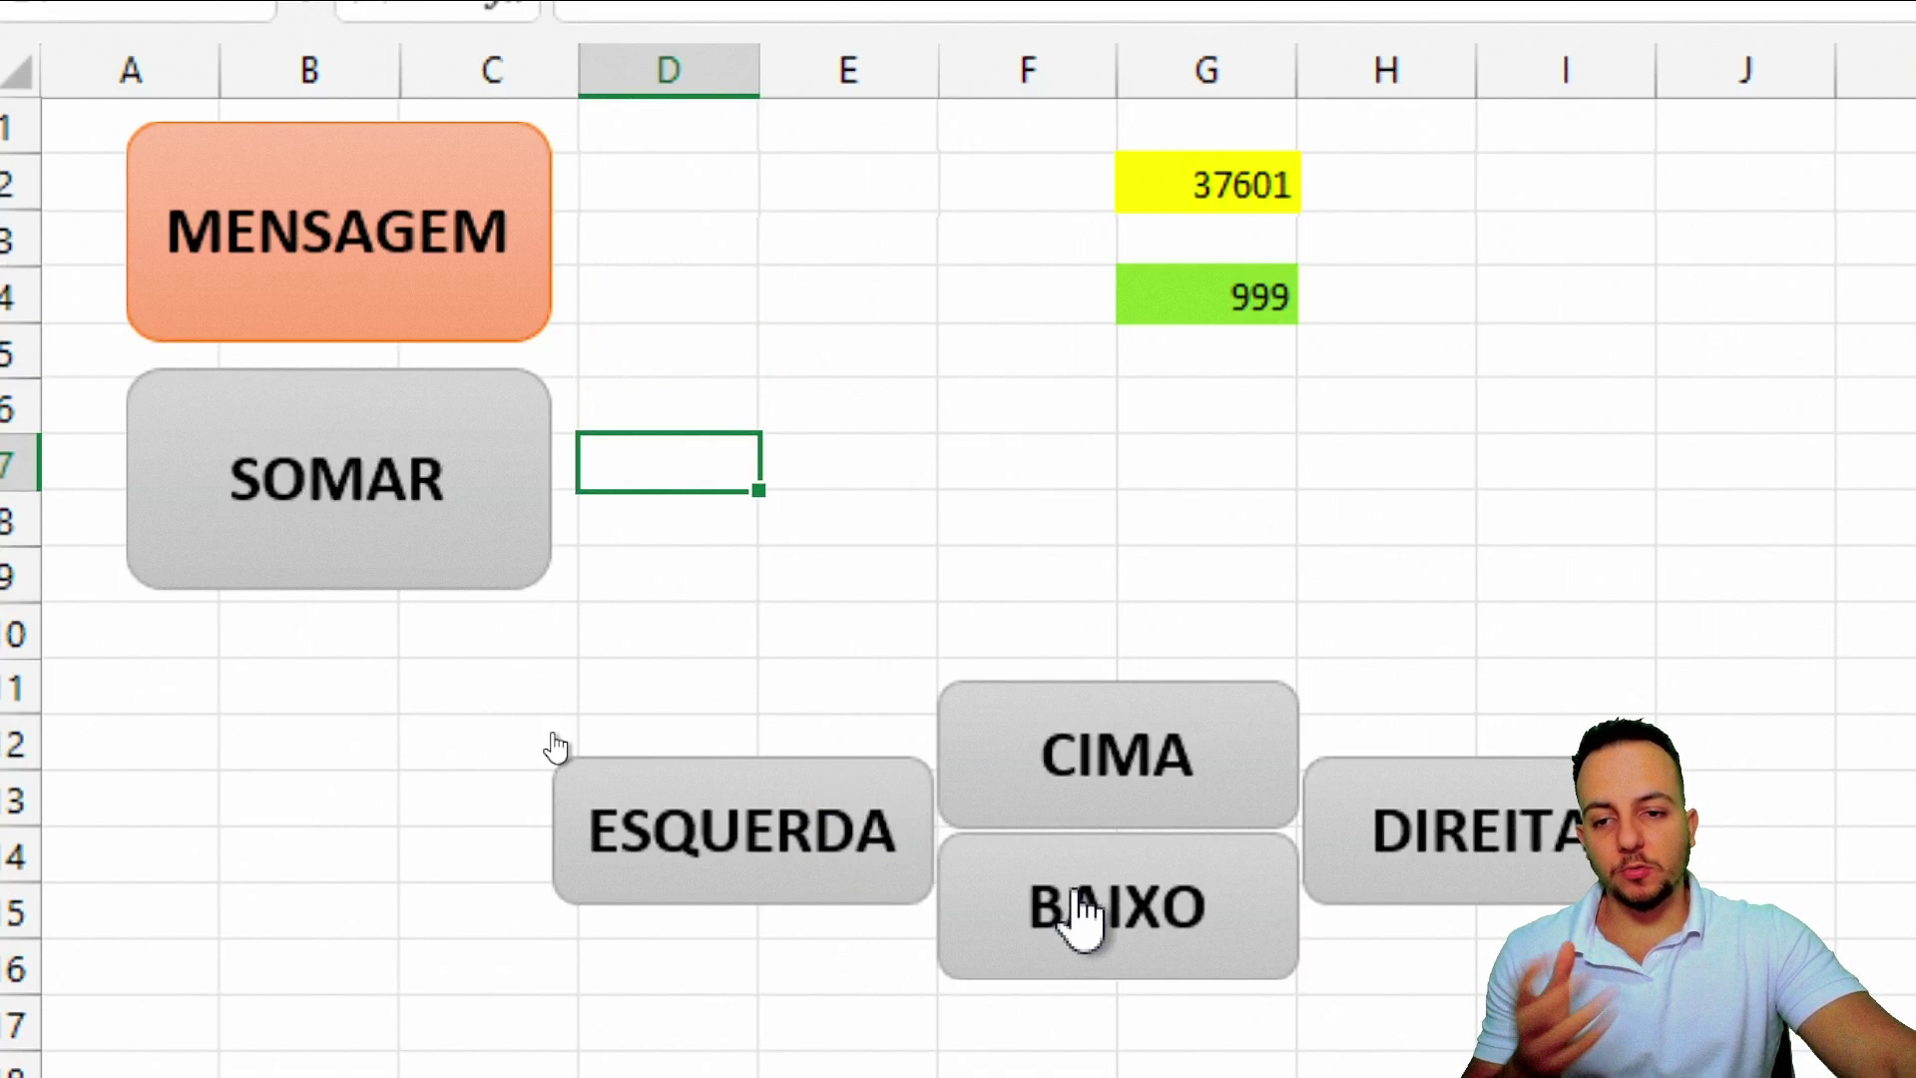
pyautogui.doubleClick(1081, 911)
pyautogui.doubleClick(1411, 842)
pyautogui.doubleClick(1125, 762)
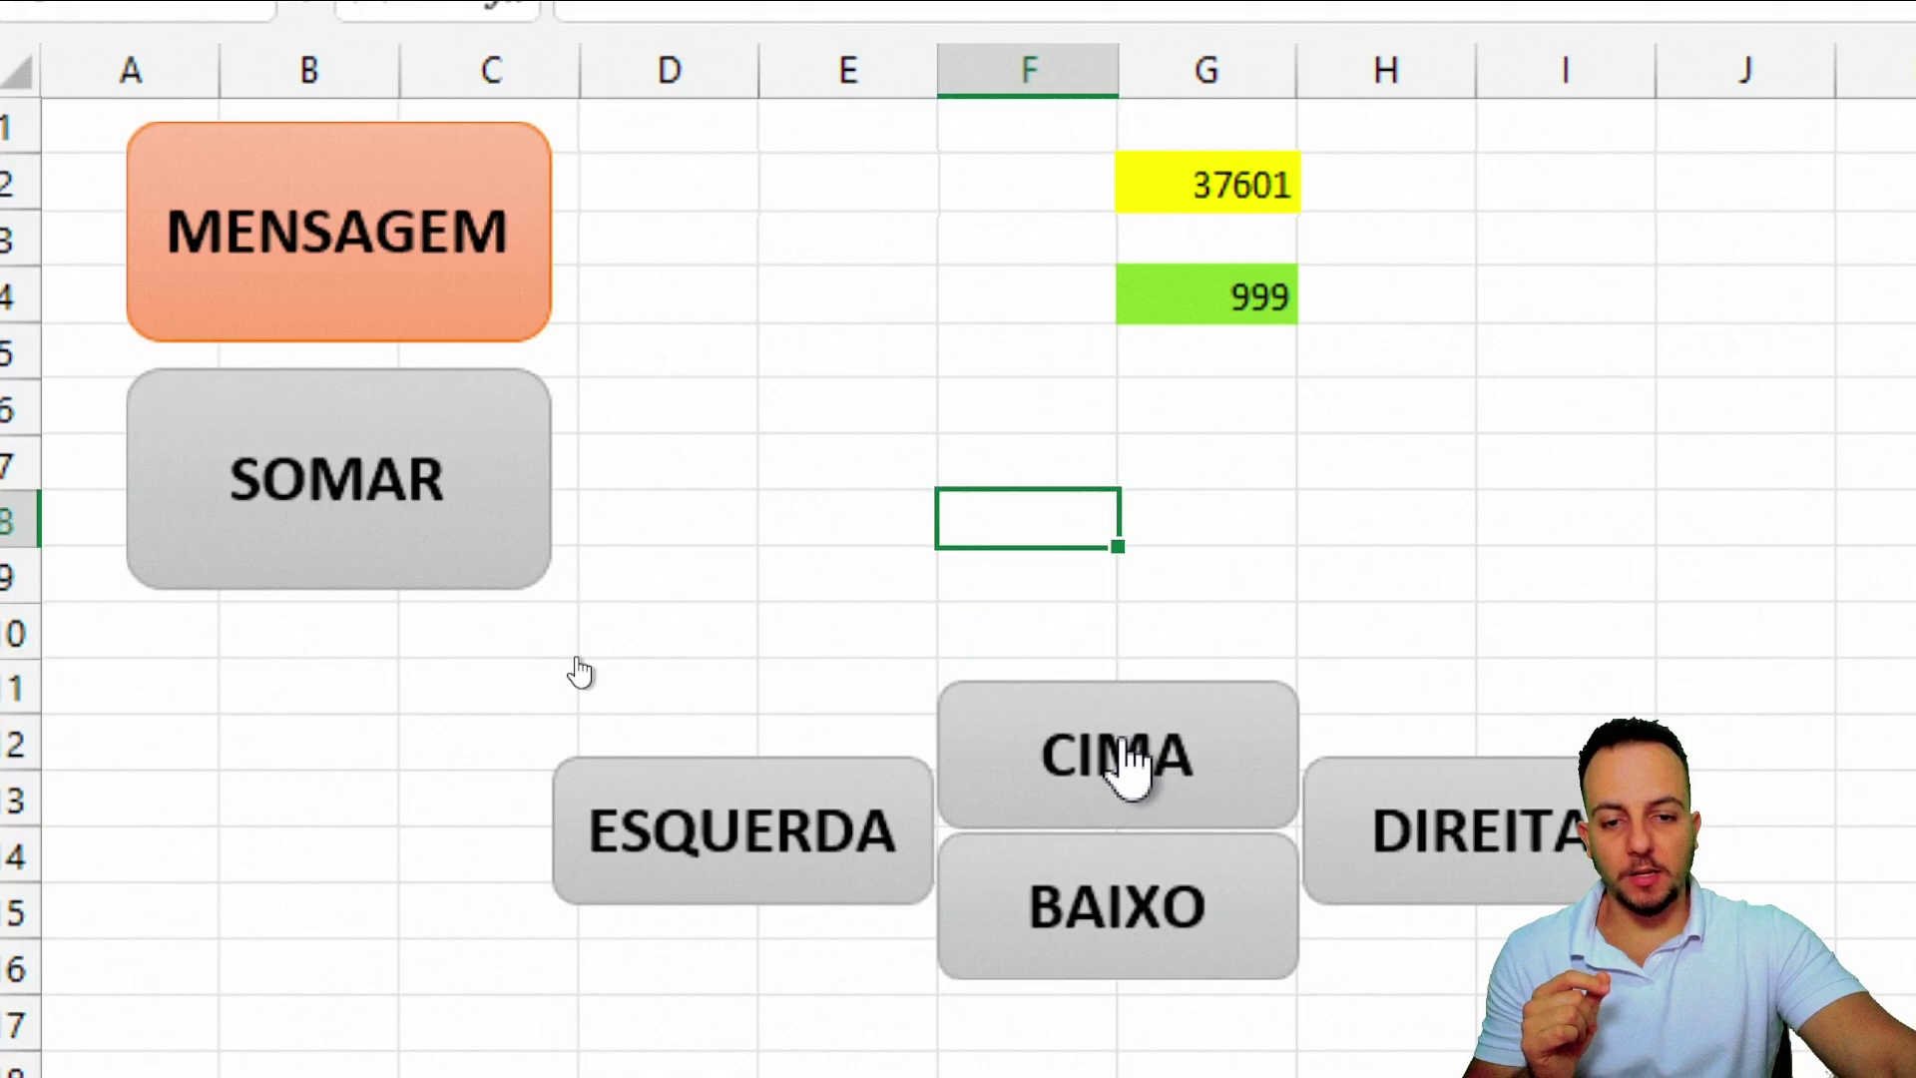
pyautogui.tripleClick(1131, 769)
pyautogui.click(1128, 768)
pyautogui.click(1128, 768)
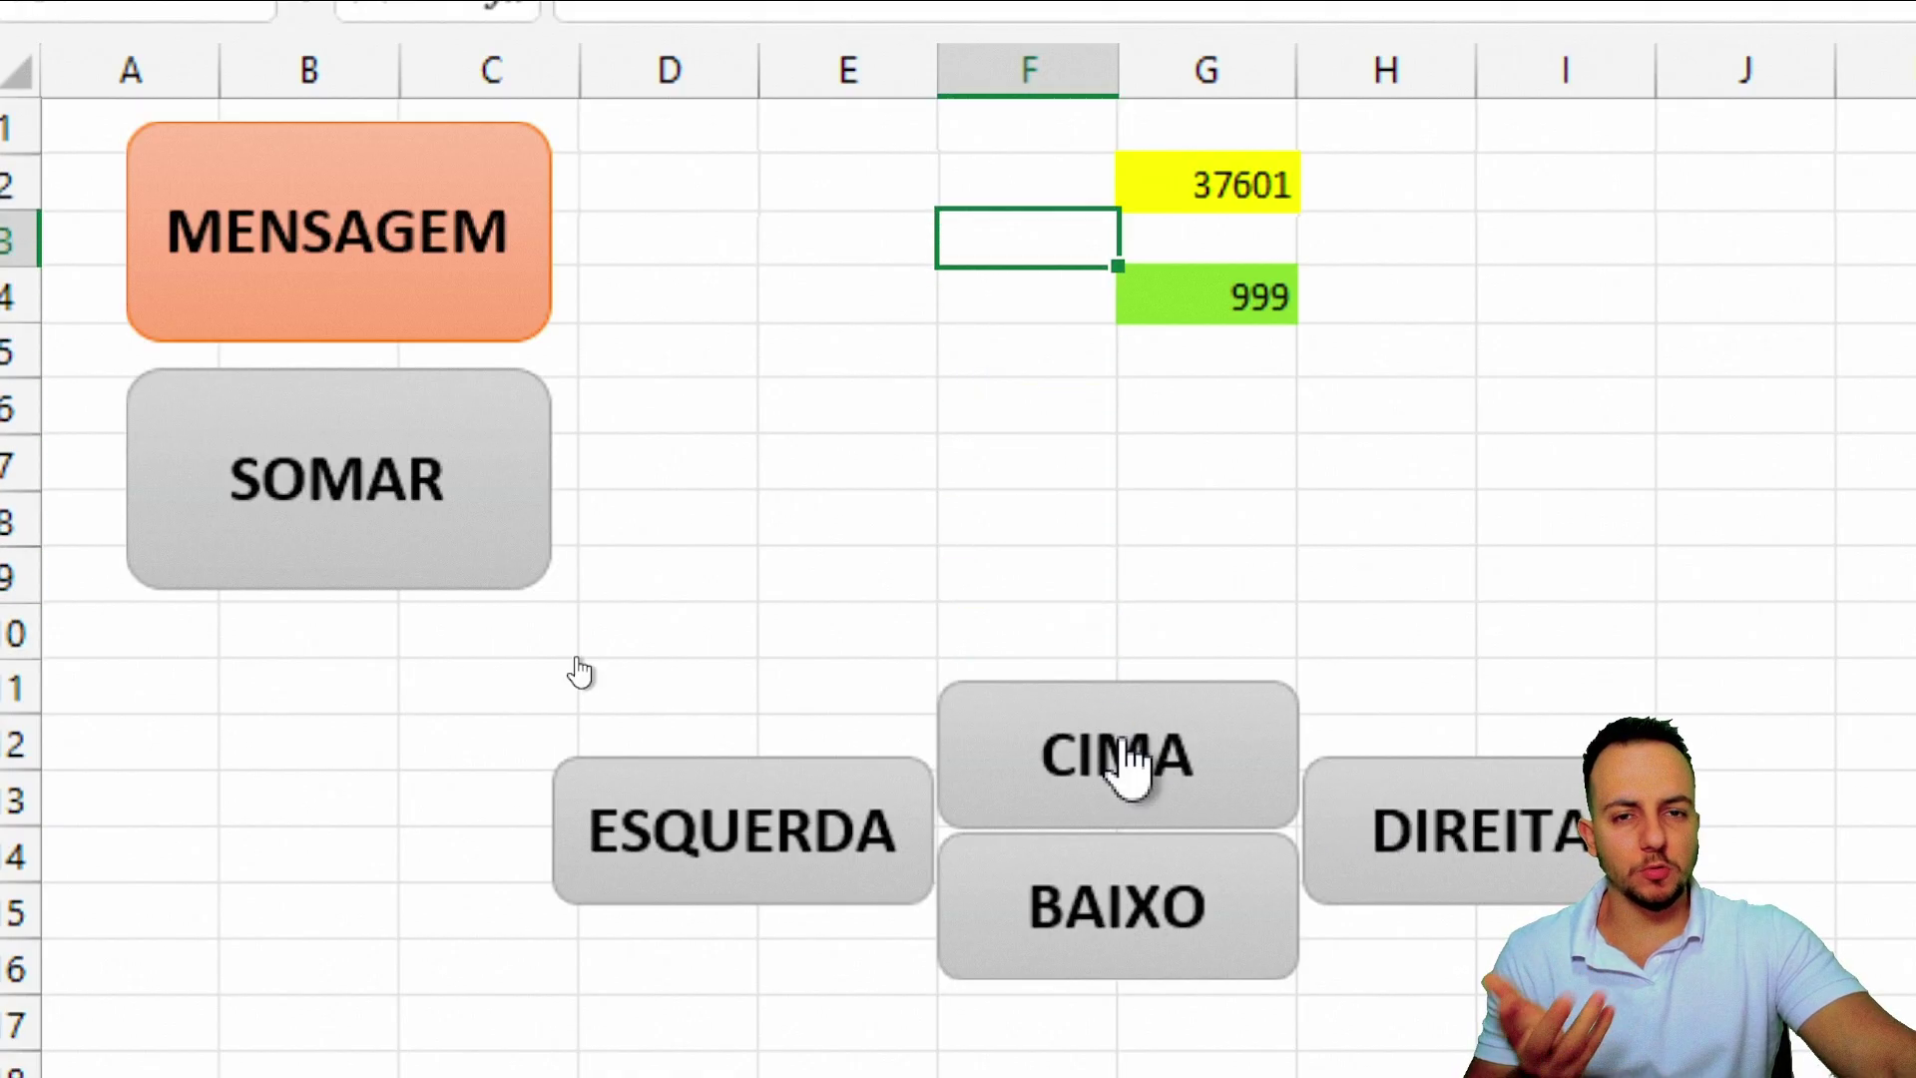
pyautogui.doubleClick(848, 829)
pyautogui.doubleClick(1063, 913)
pyautogui.click(1063, 913)
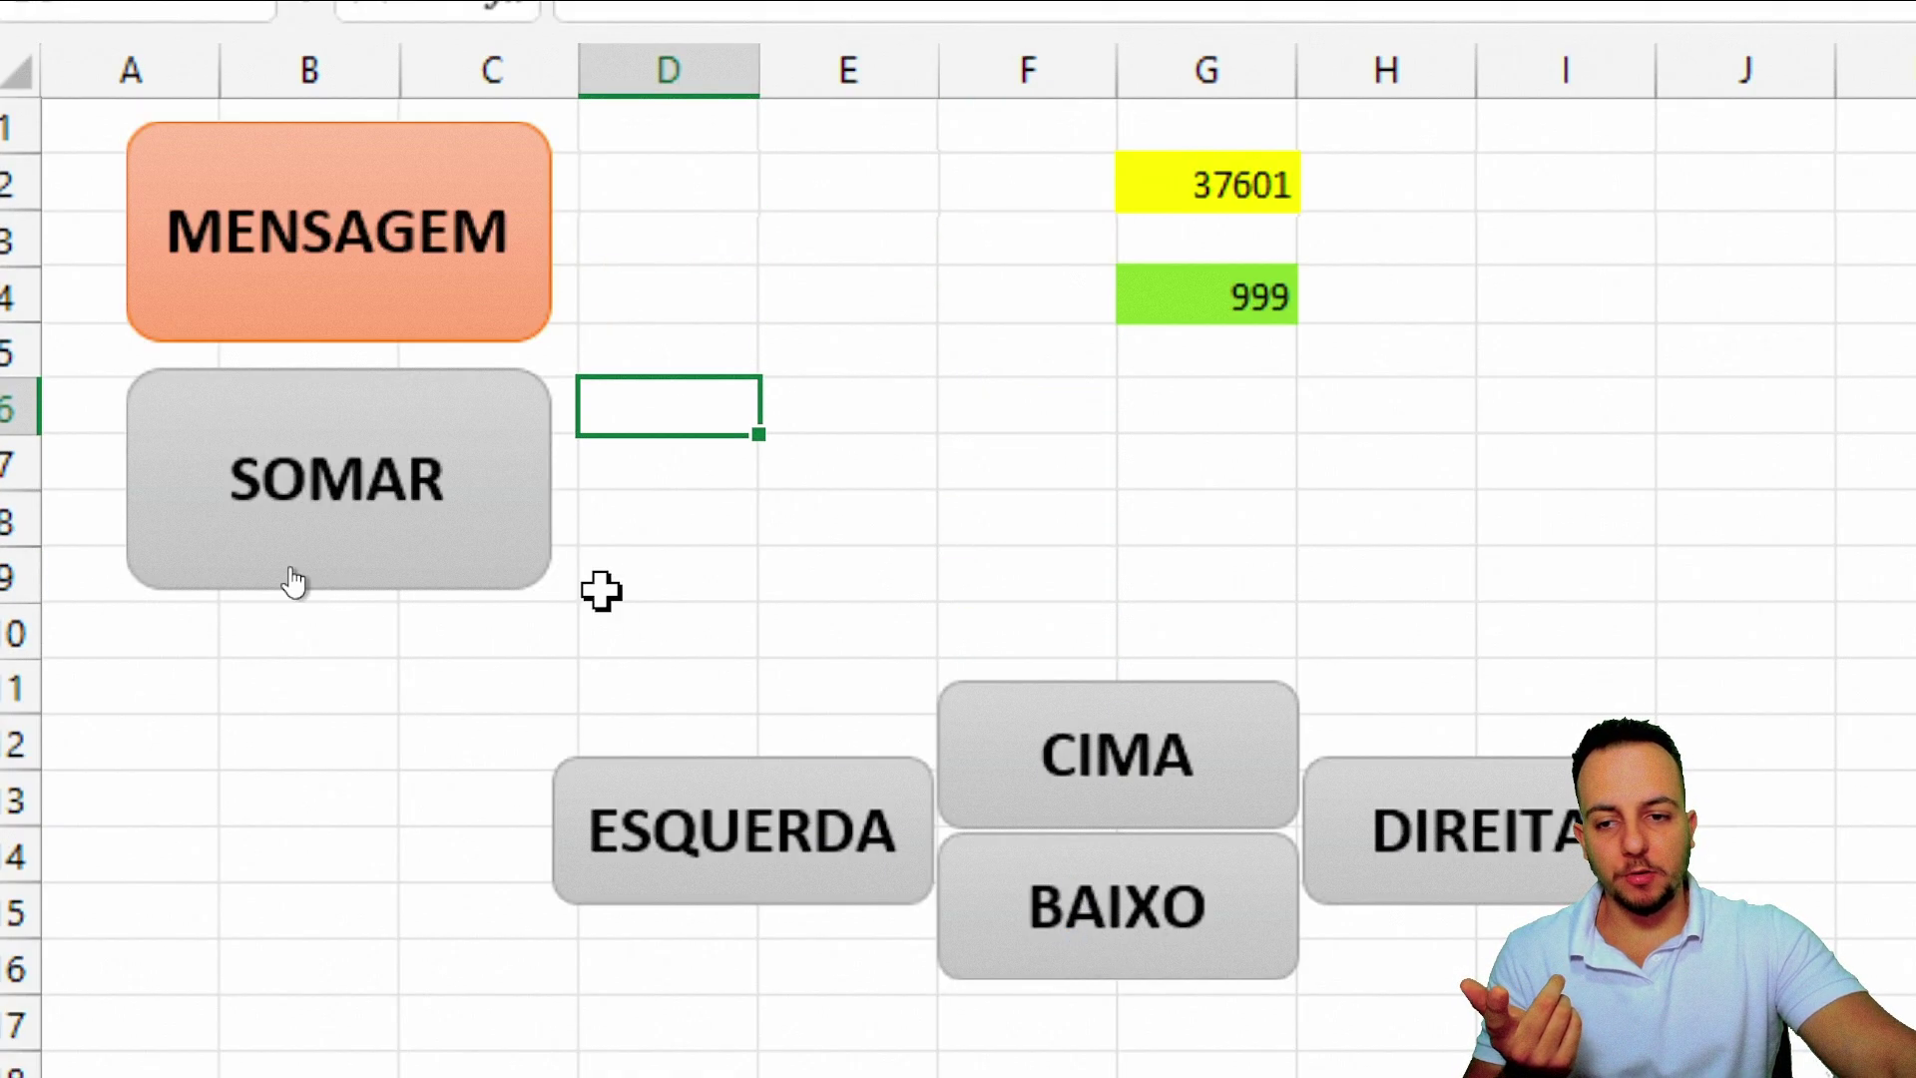
# - Add more 999s until G2 reads 44594, then move the active cell right with DIREITA
pyautogui.click(467, 519)
pyautogui.tripleClick(468, 524)
pyautogui.tripleClick(499, 549)
pyautogui.click(1377, 824)
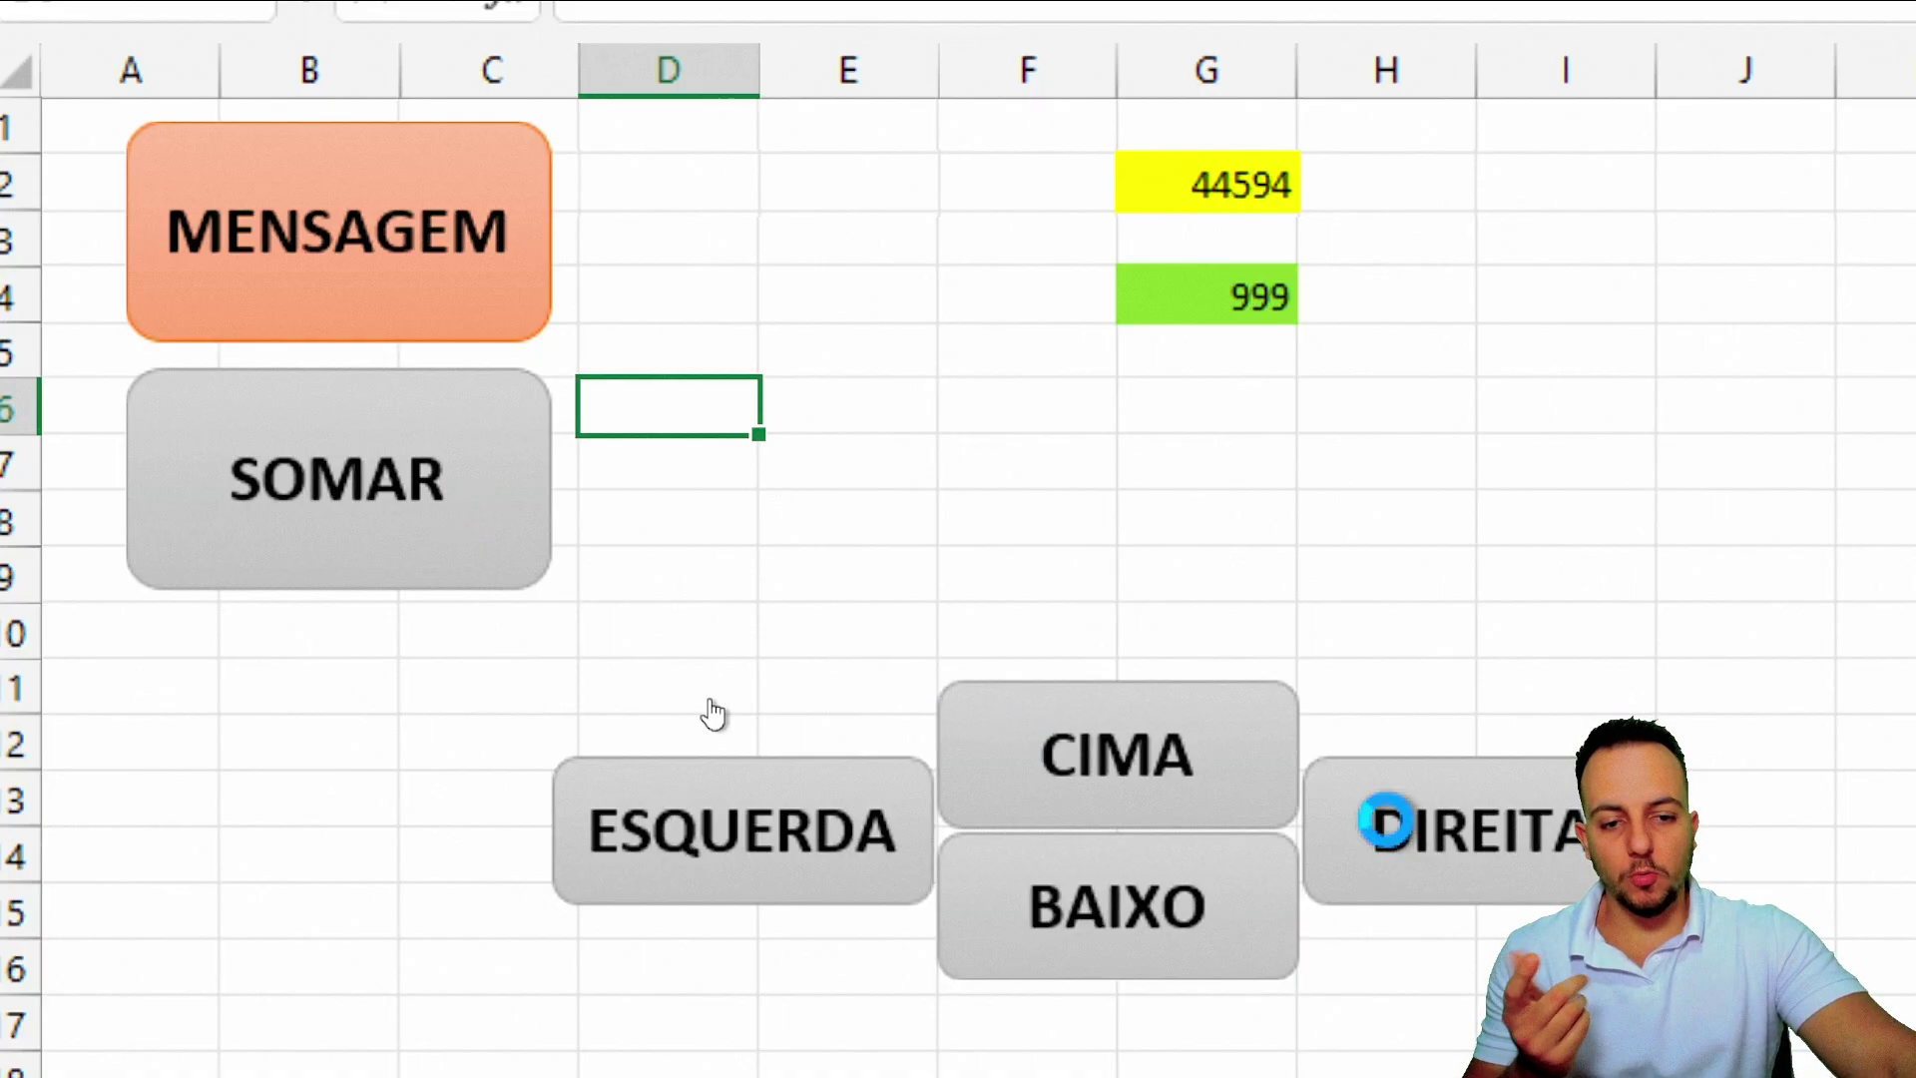
pyautogui.doubleClick(1392, 843)
pyautogui.click(1392, 843)
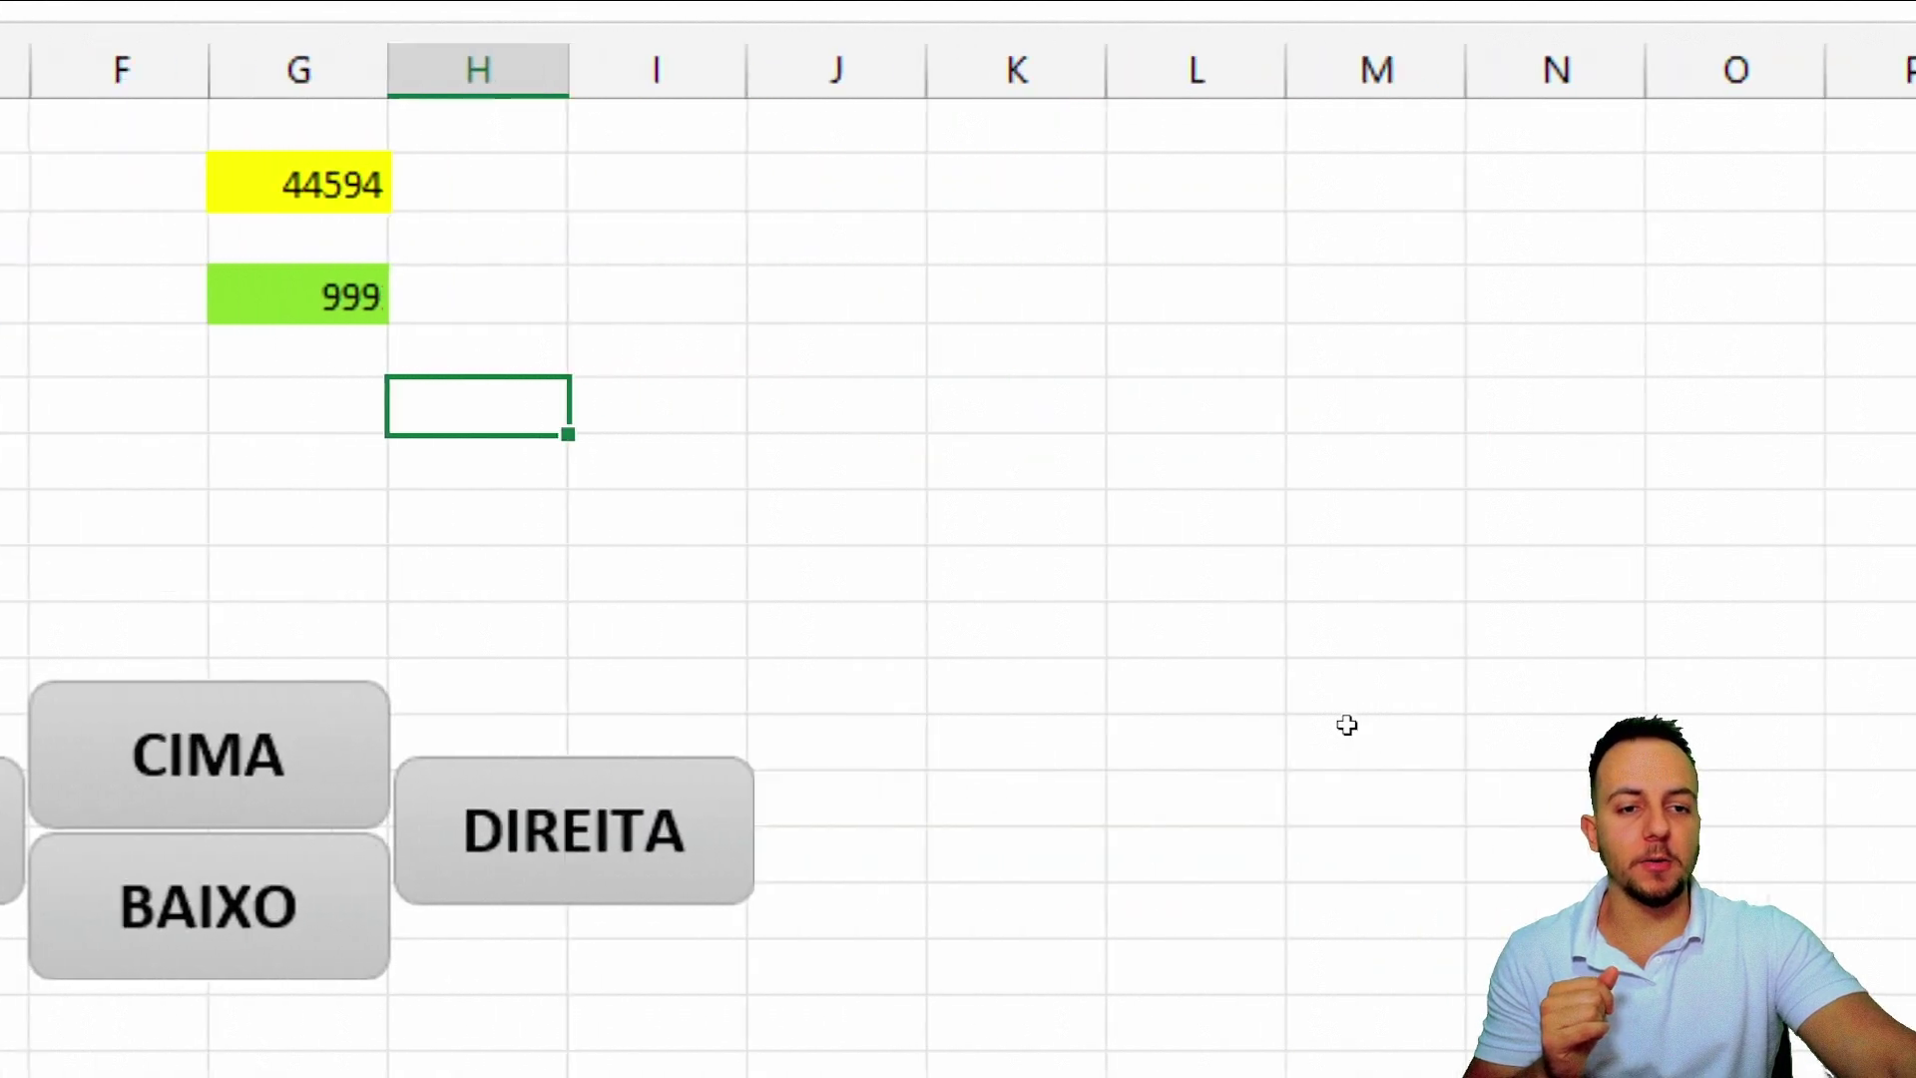
# - Enter the numbers 0 through 5 down M2:M7
pyautogui.click(817, 187)
pyautogui.write('0')
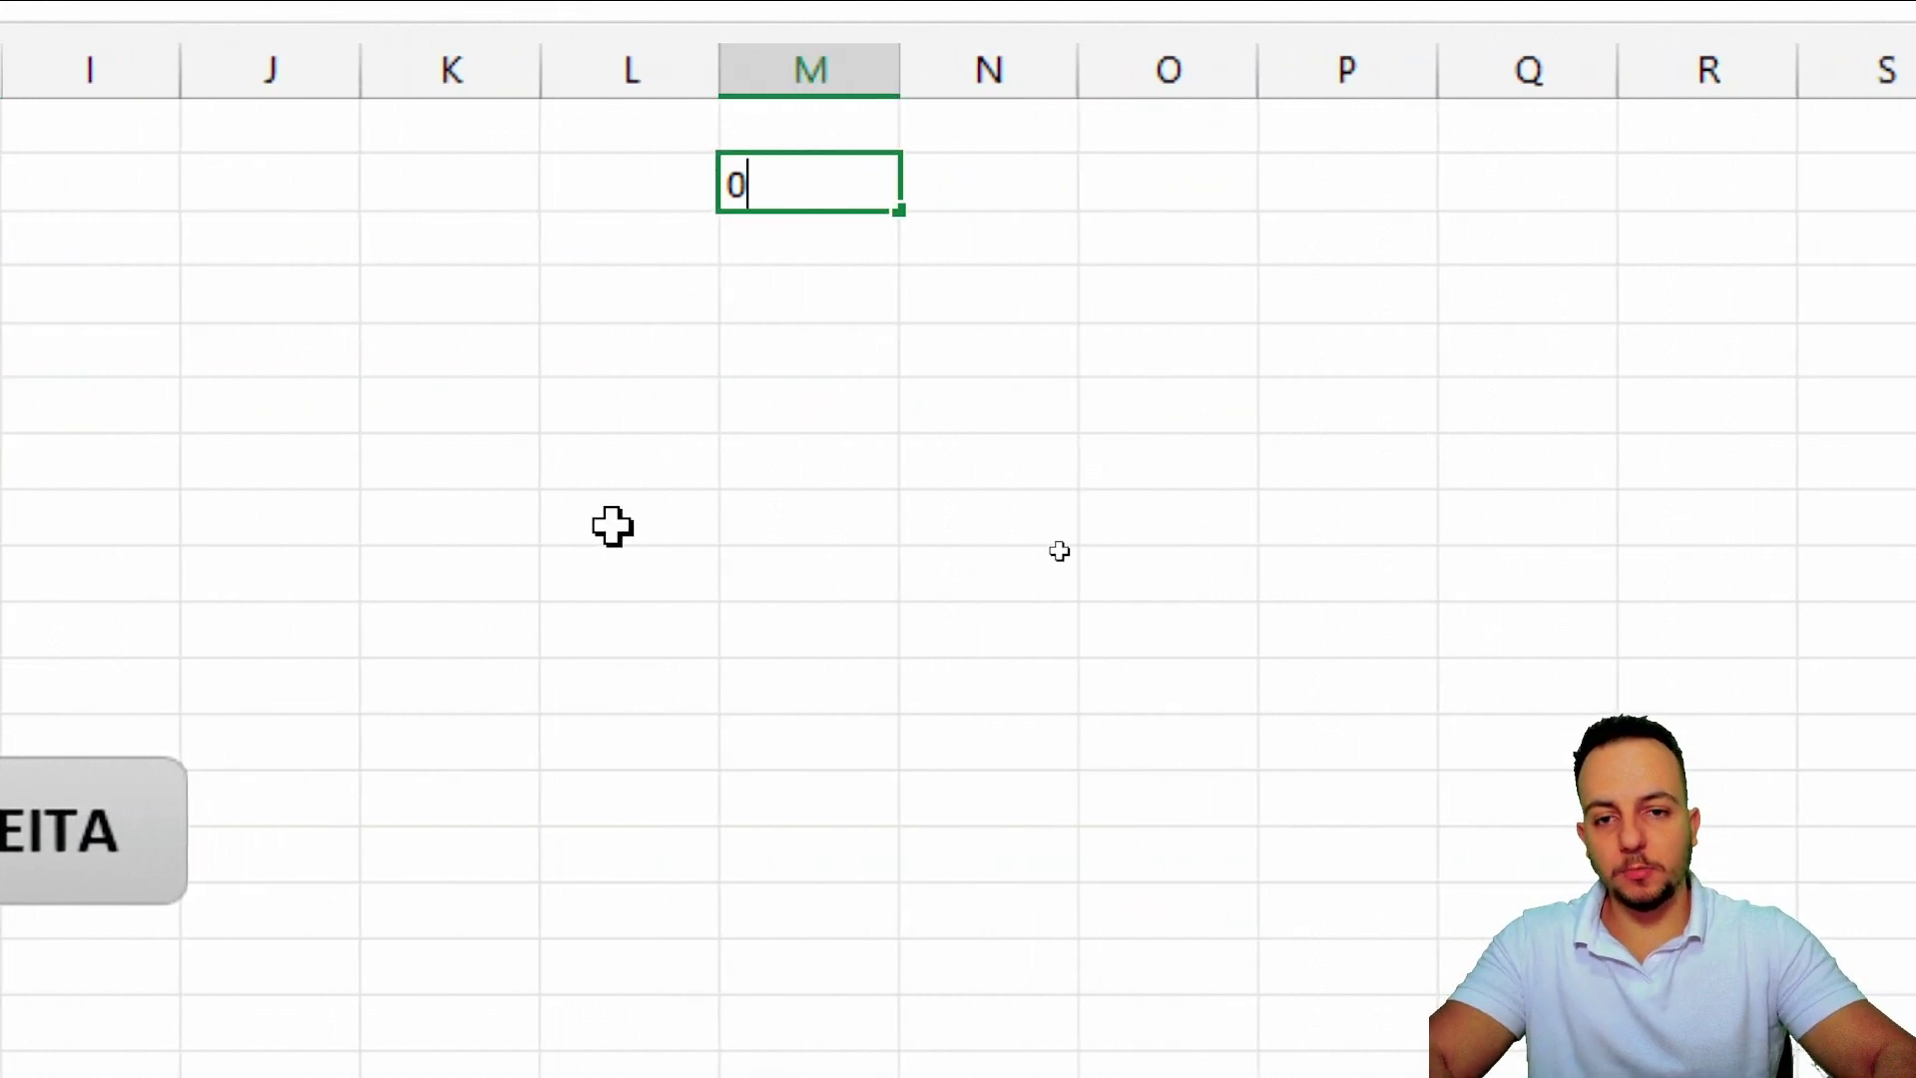
pyautogui.write('1 2 3 4 5')
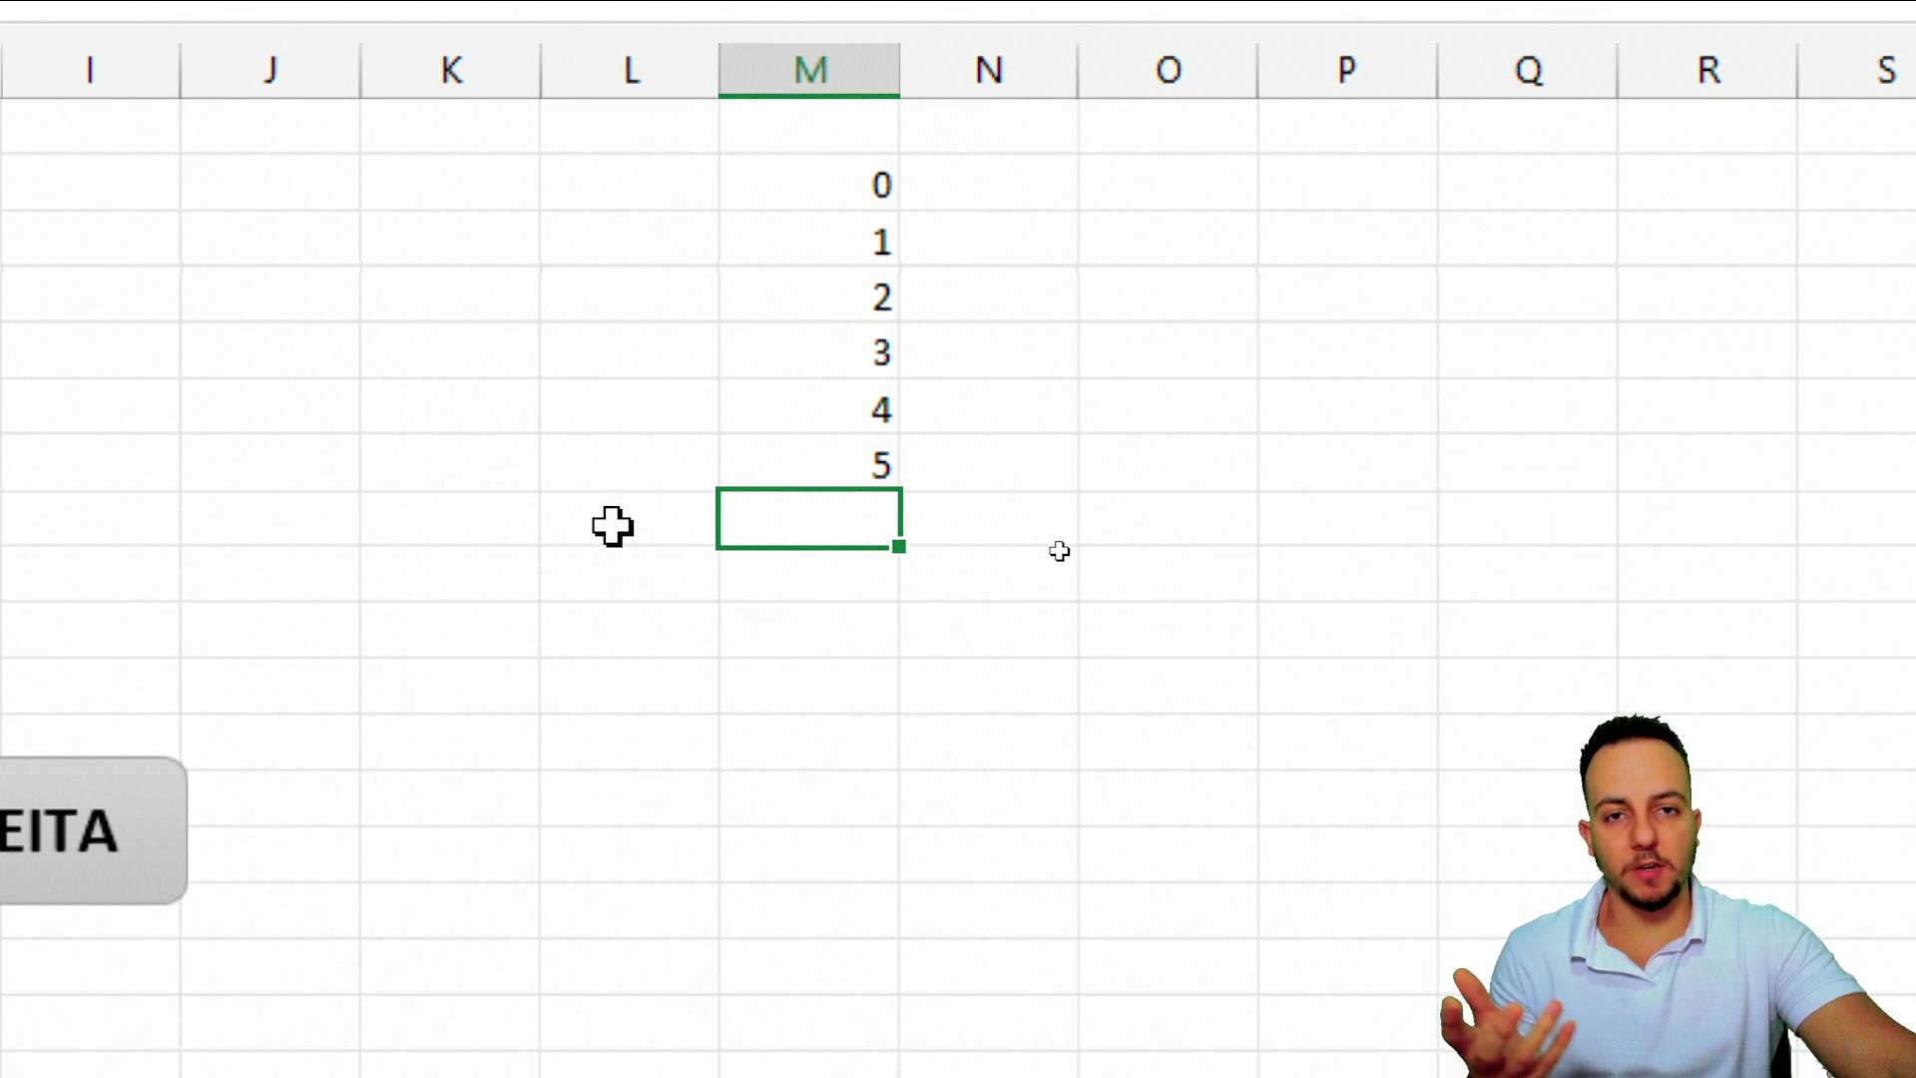
pyautogui.moveTo(826, 197); pyautogui.dragTo(817, 496)
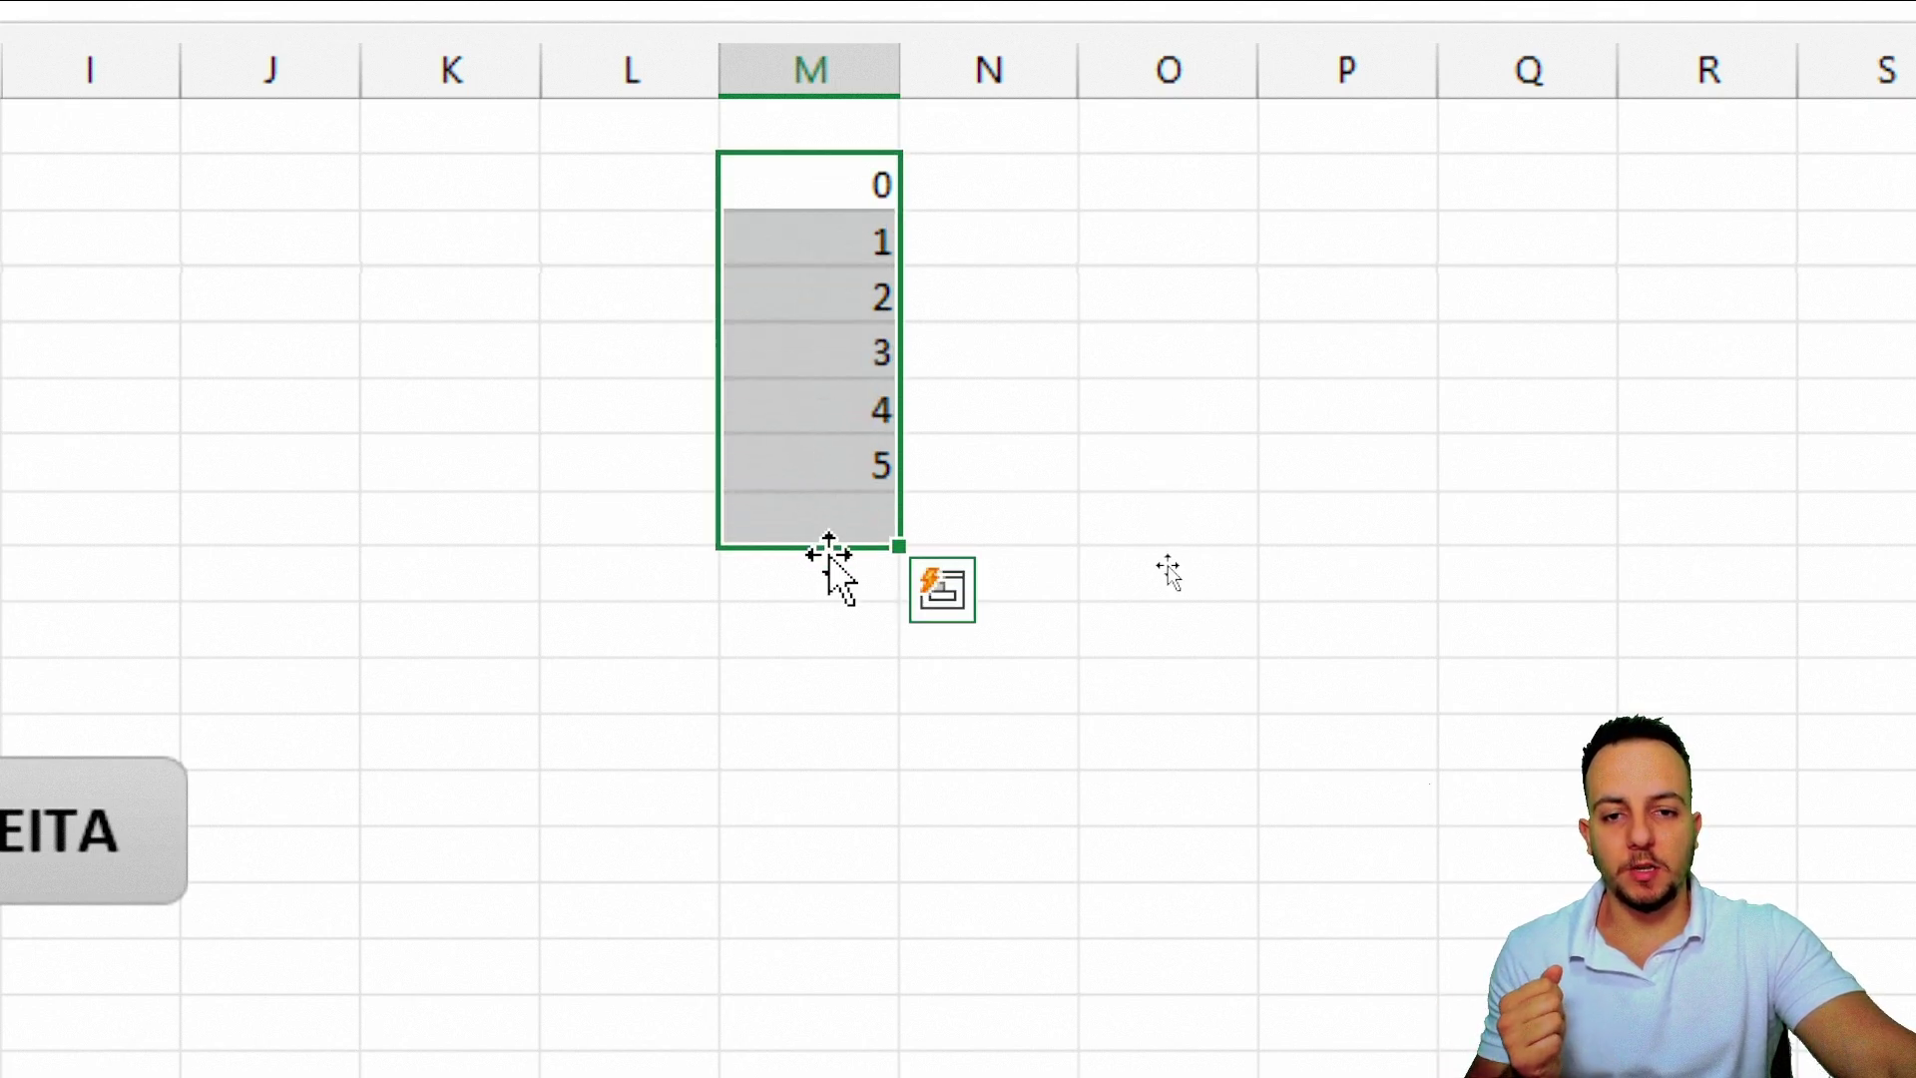
# - Enter 100, 200, 300 and 400 in N2:N5 beside the first four numbers
pyautogui.click(1008, 236)
pyautogui.click(963, 180)
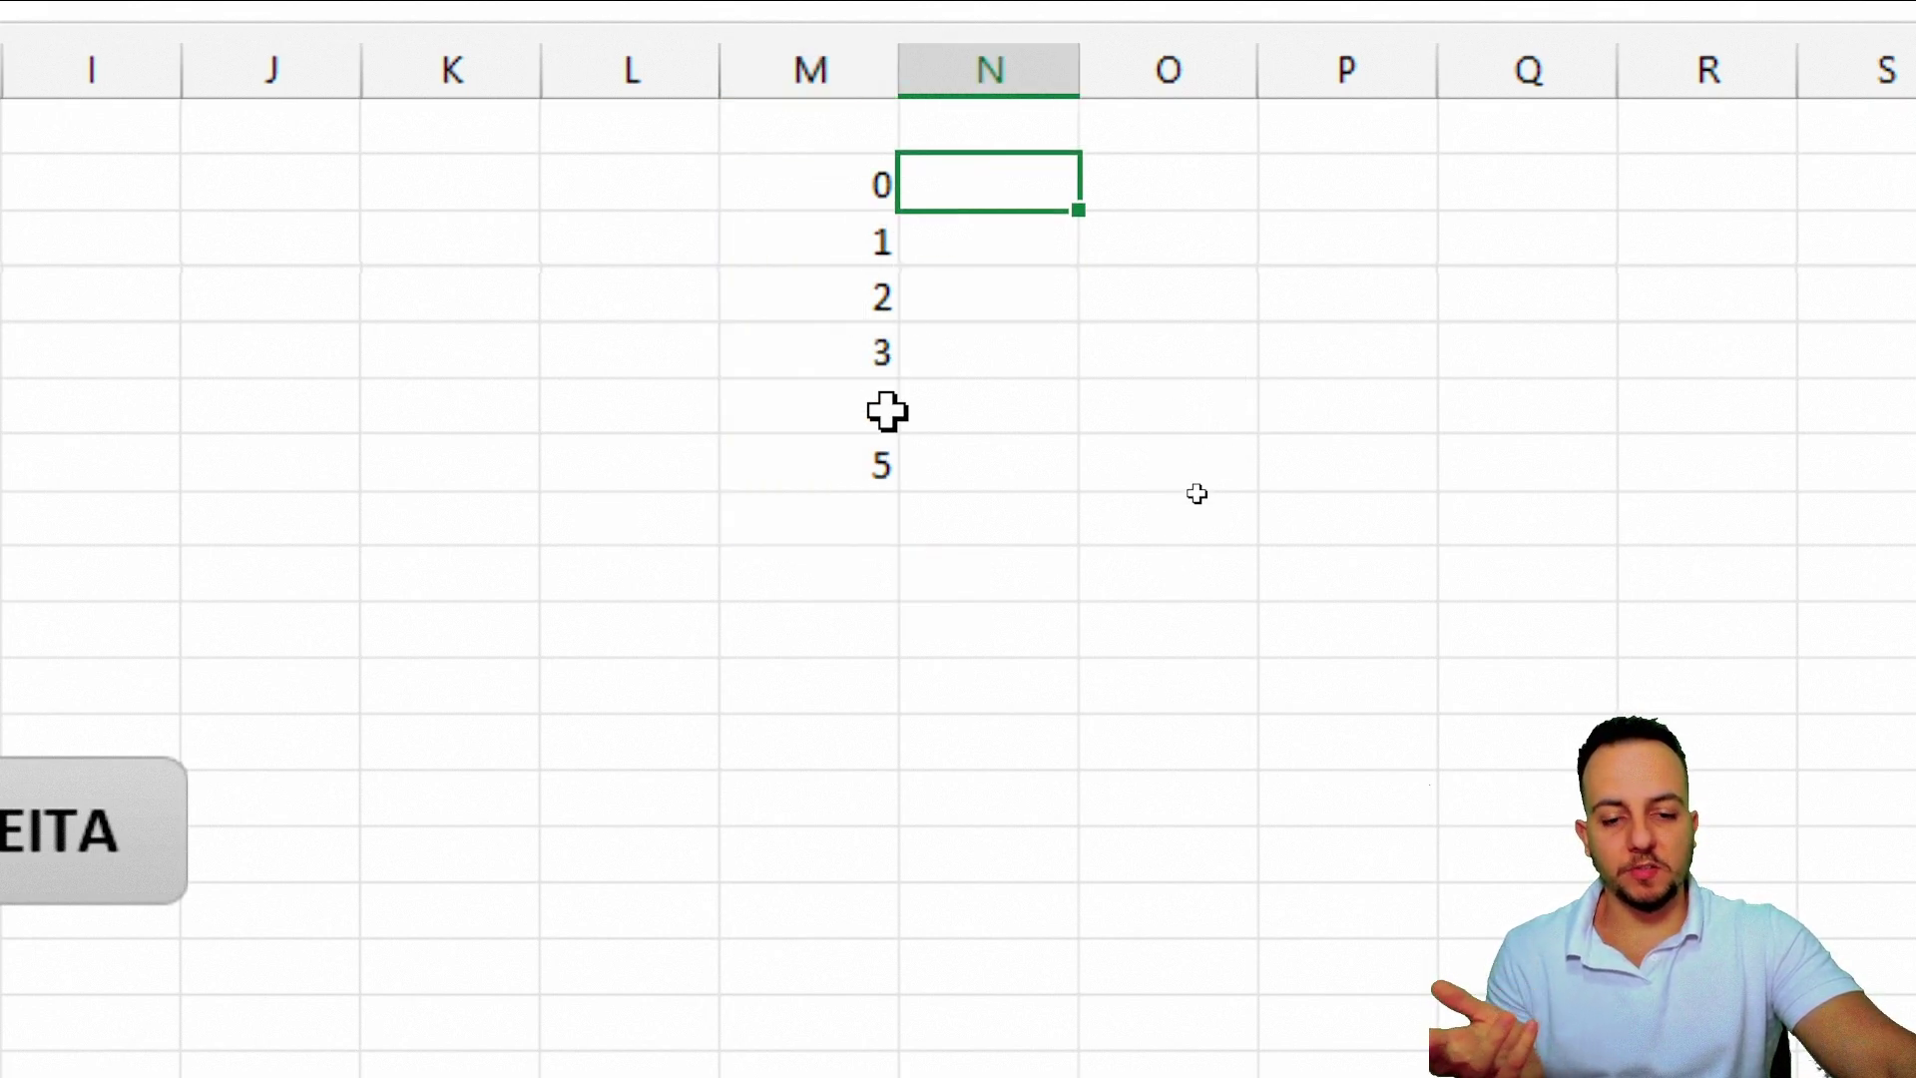
pyautogui.write('100')
pyautogui.press('Return')
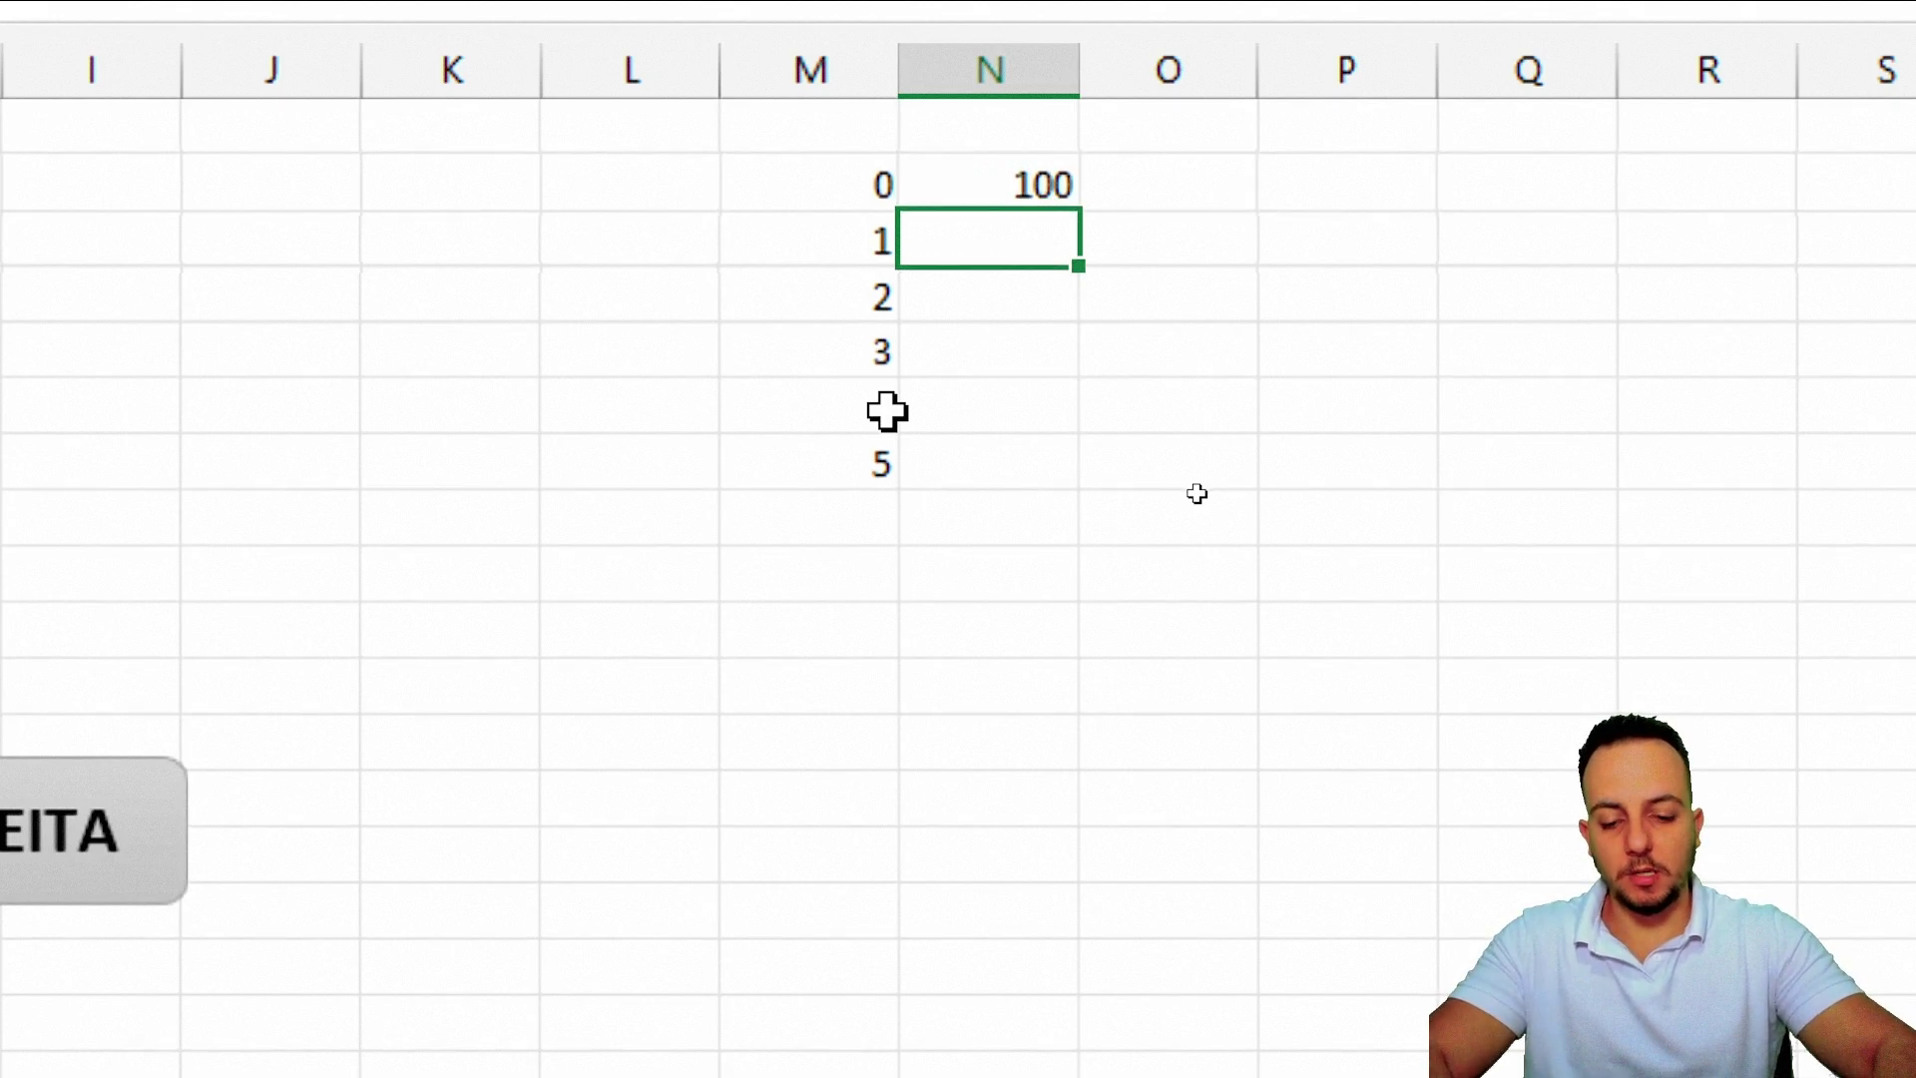
pyautogui.write('20')
pyautogui.press('Return')
pyautogui.write('300')
pyautogui.press('Return')
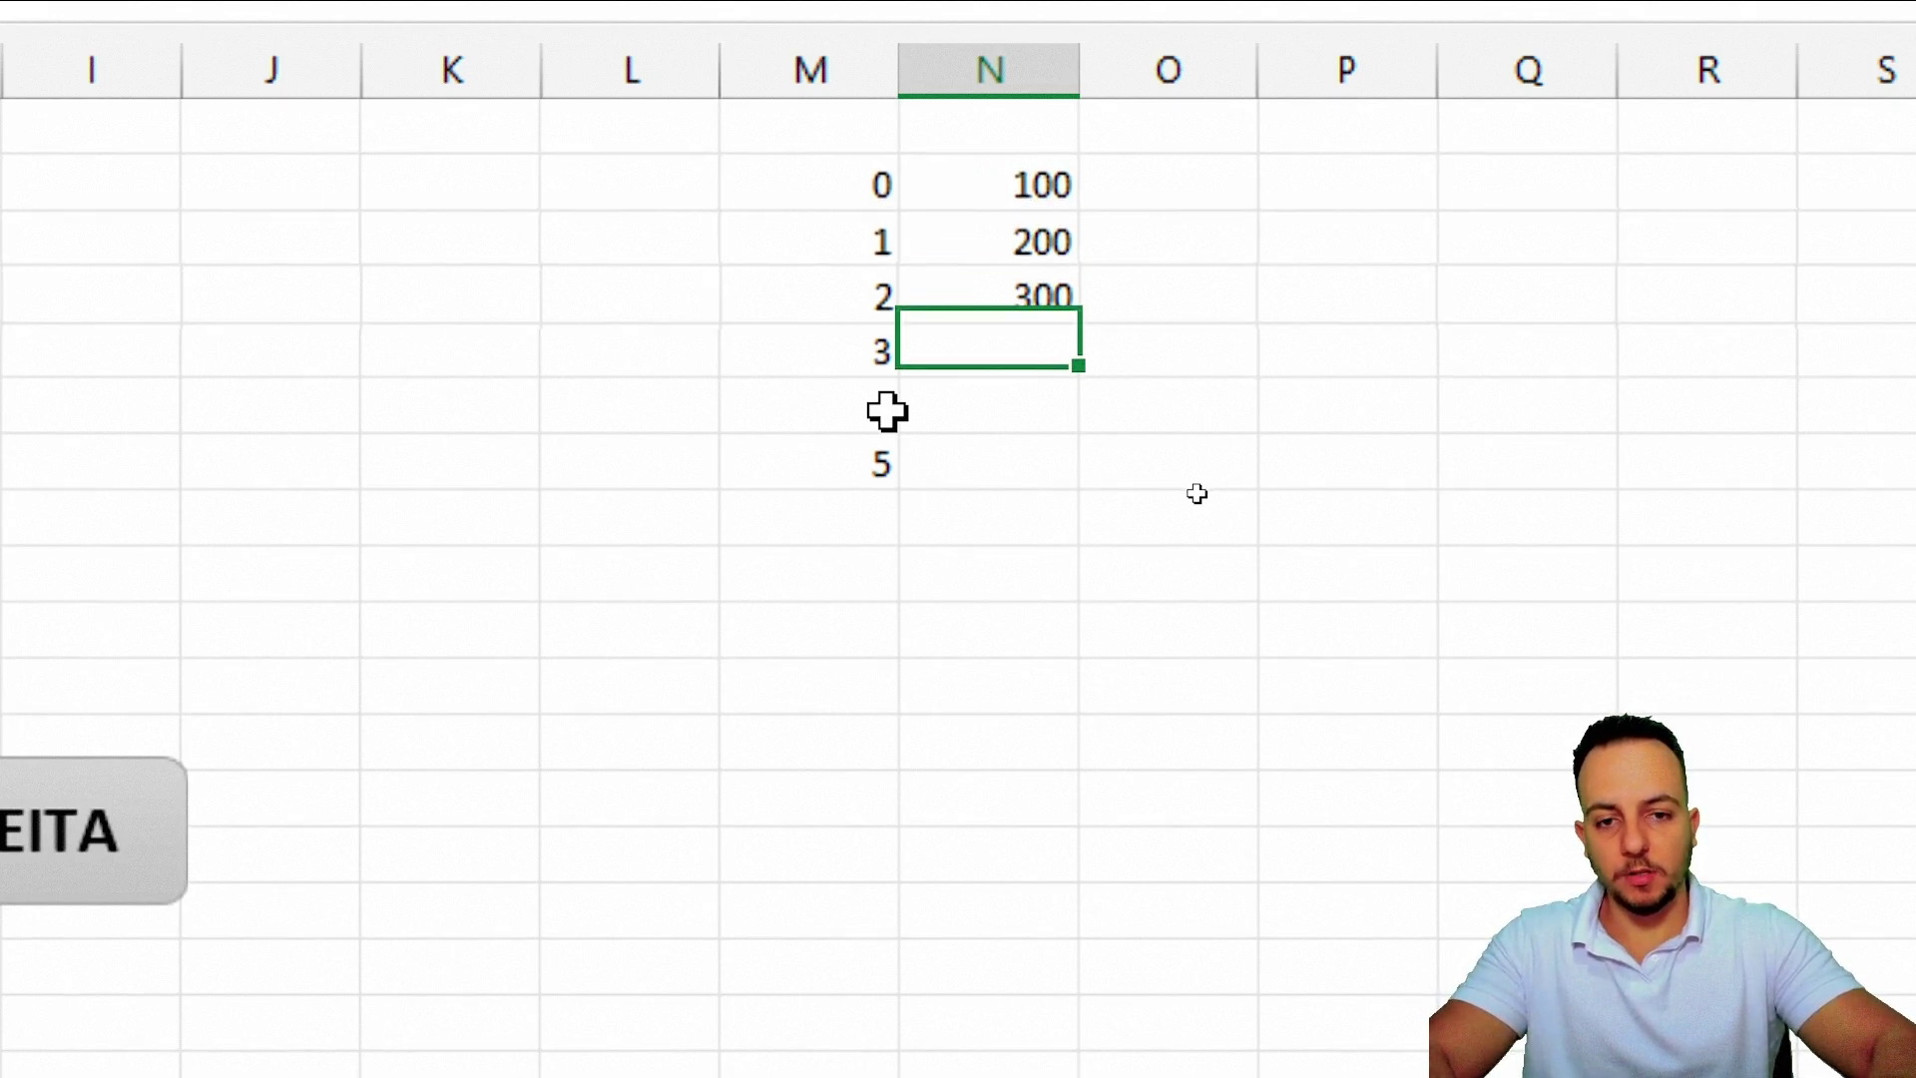
pyautogui.write('400')
pyautogui.press('Return')
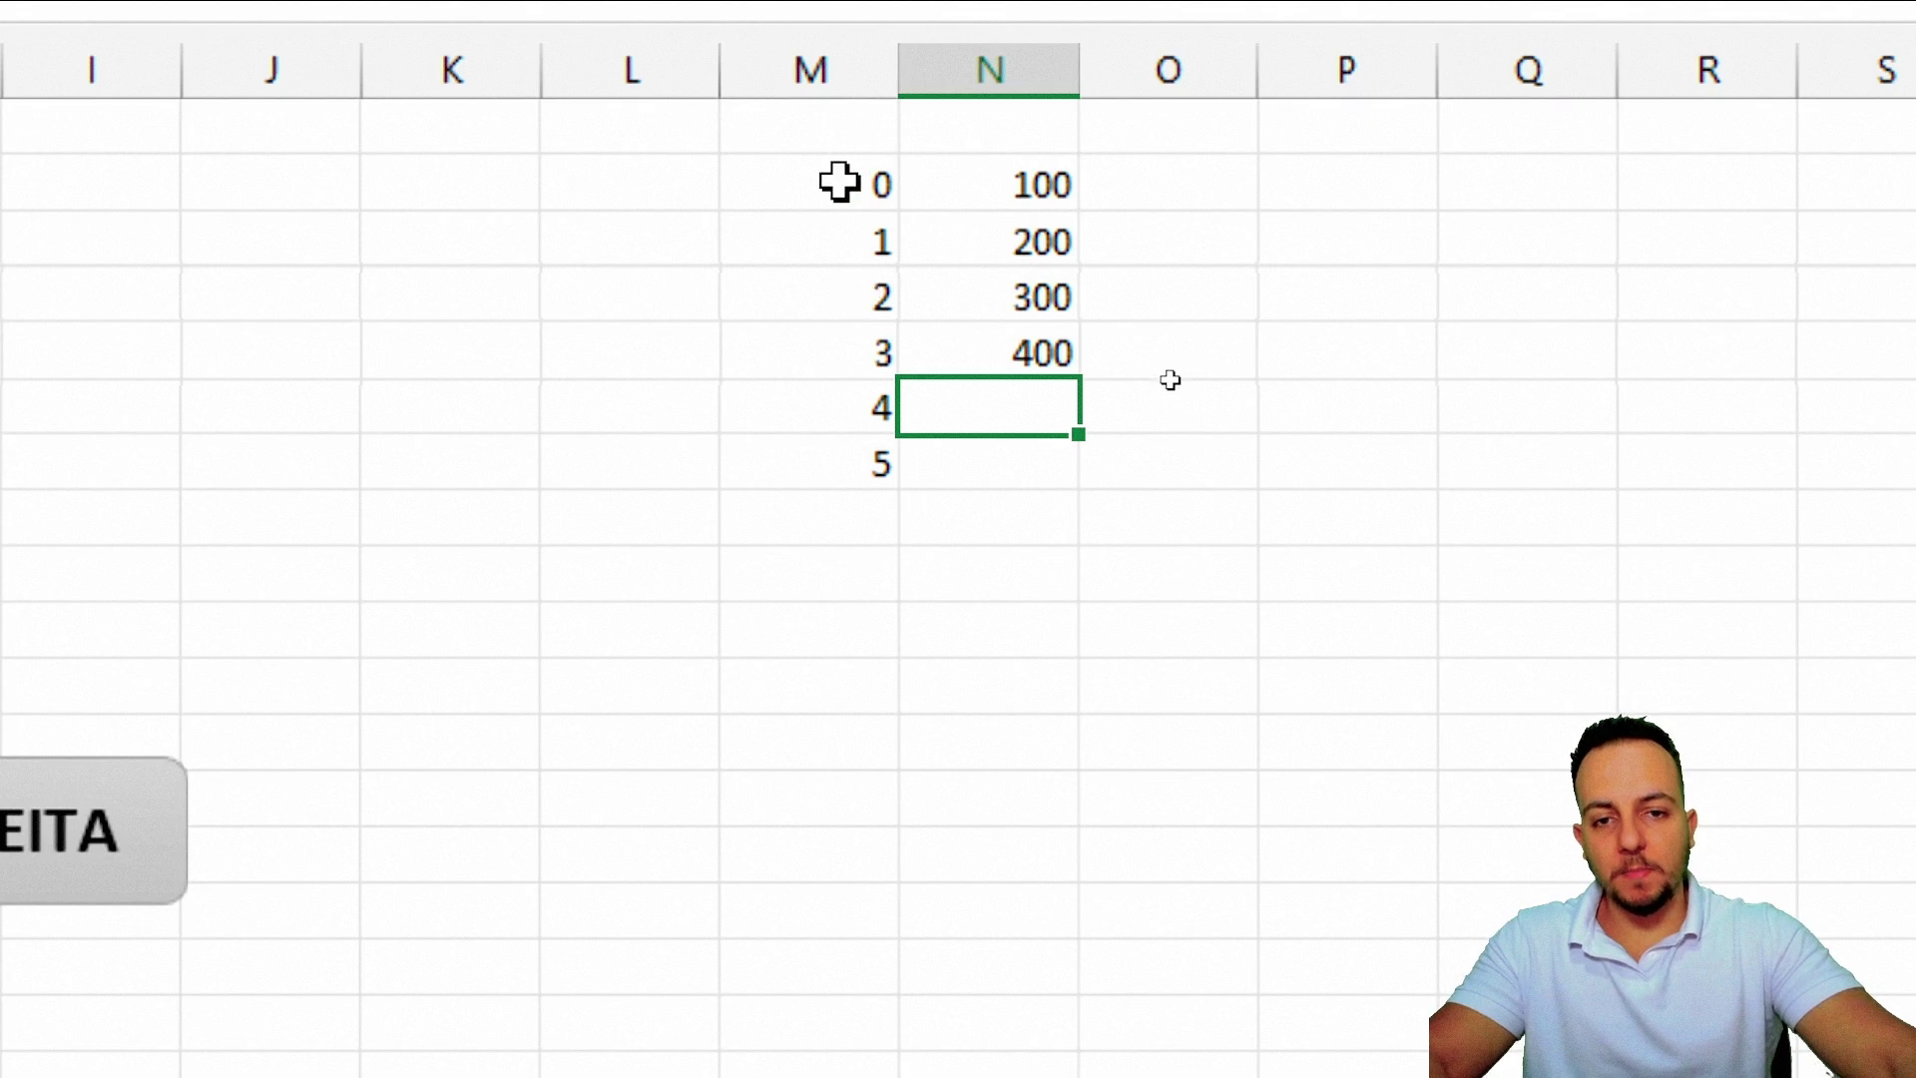
# - Clear both number columns, then undo to restore them
pyautogui.moveTo(838, 181); pyautogui.dragTo(1018, 445)
pyautogui.press('Delete')
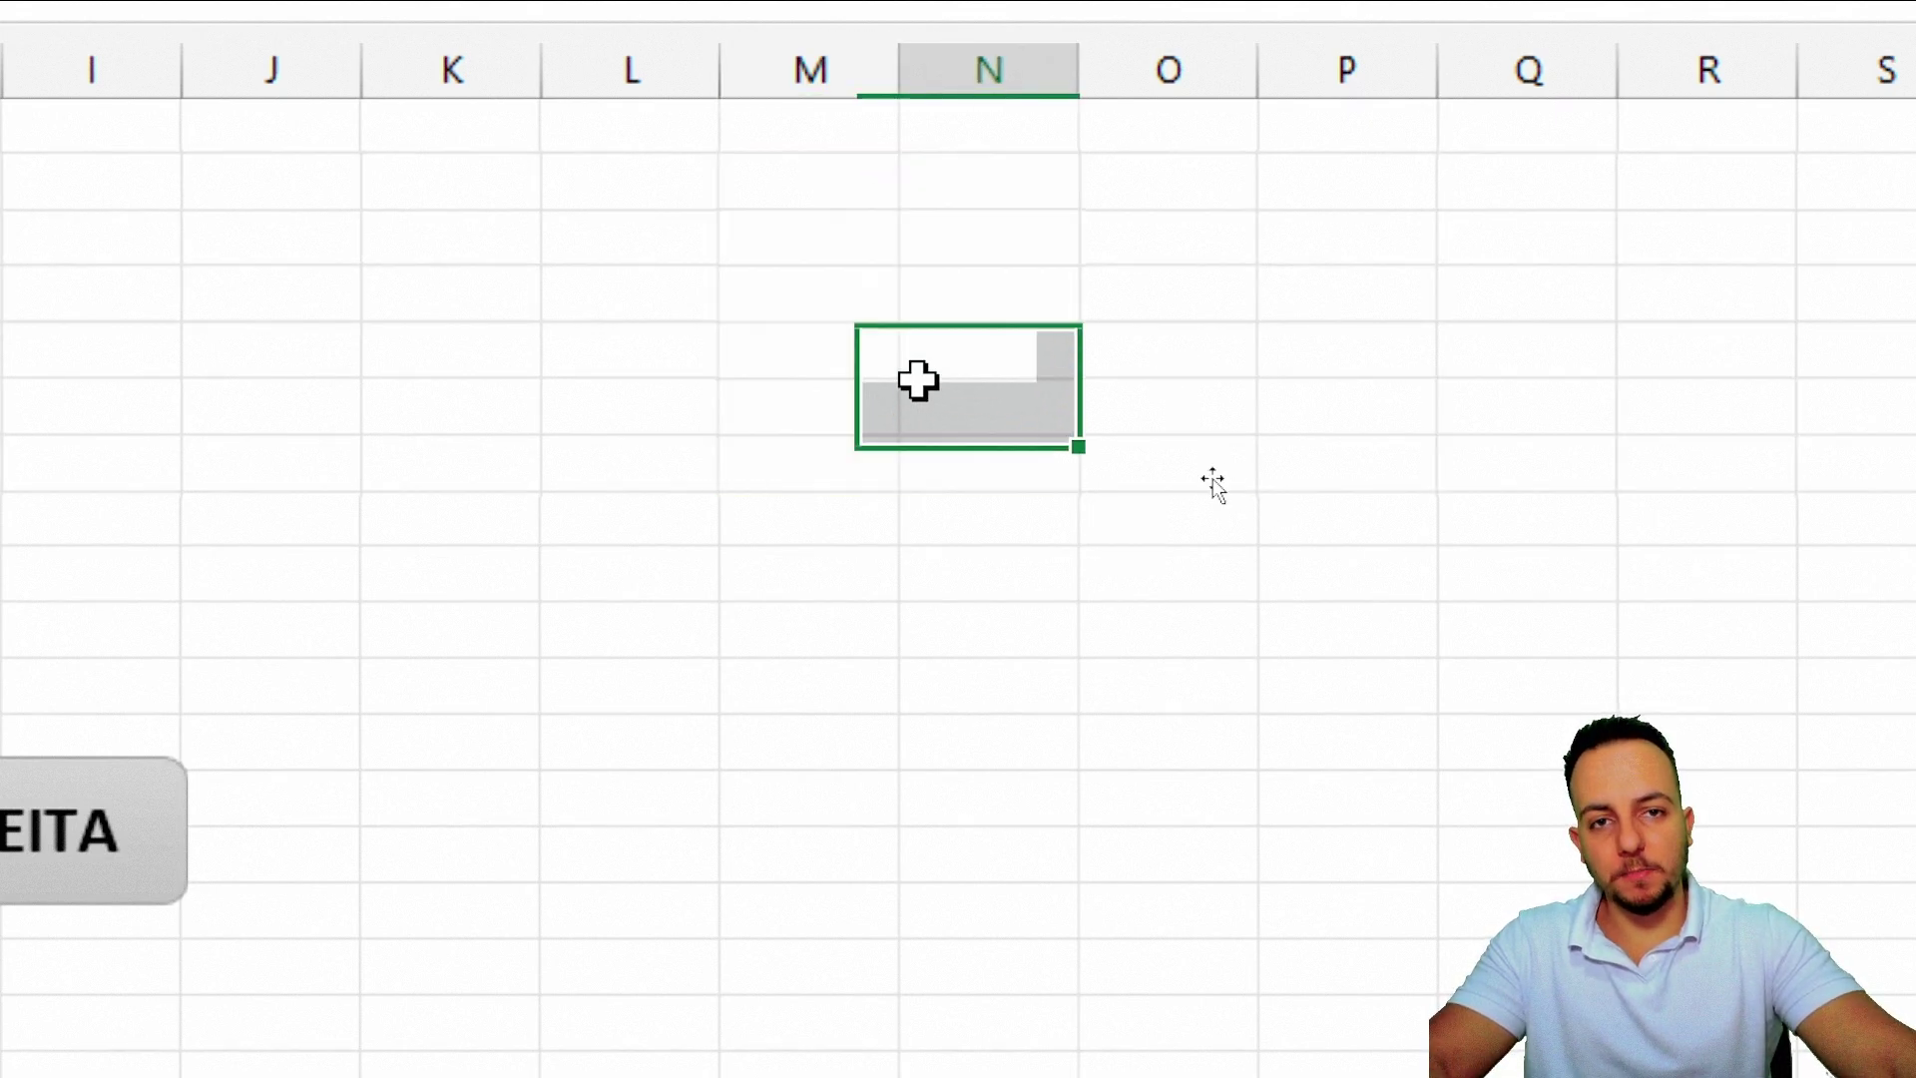
pyautogui.click(783, 201)
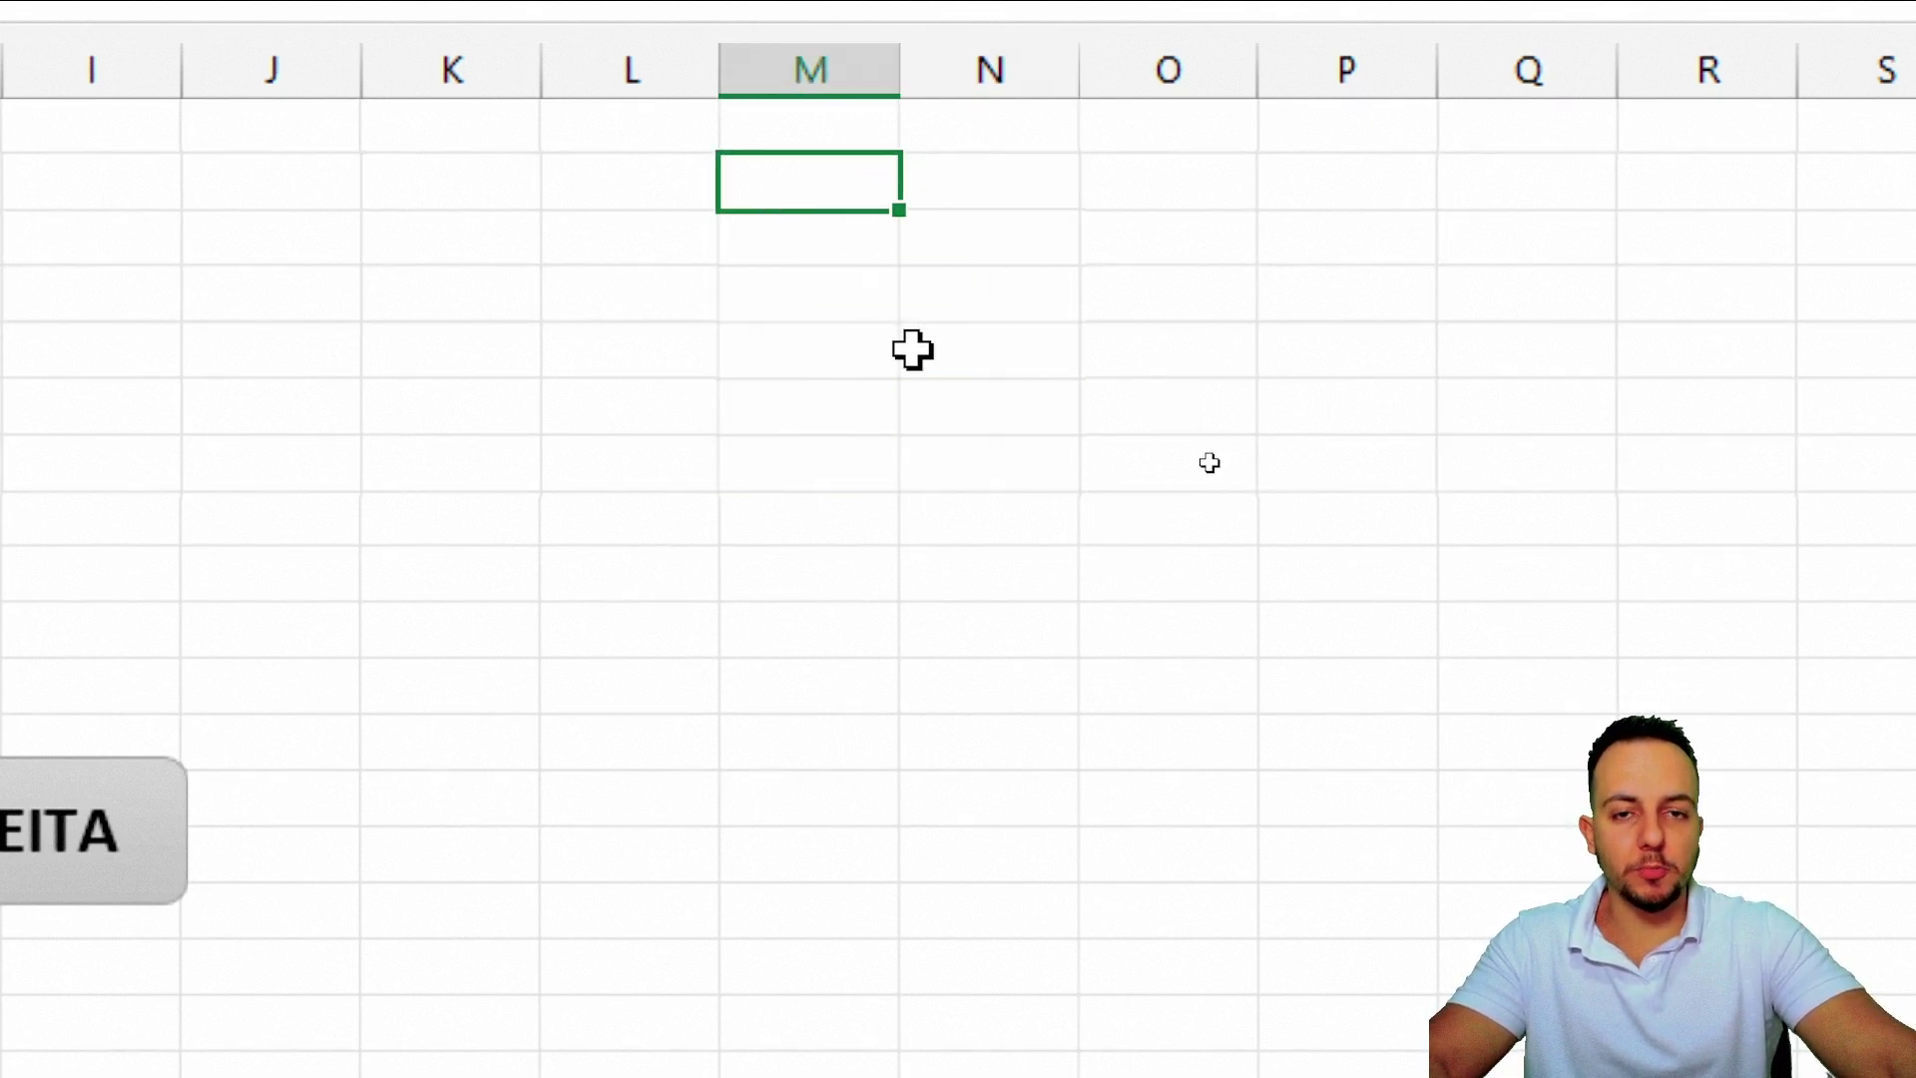
pyautogui.hotkey('ctrl', 'z')
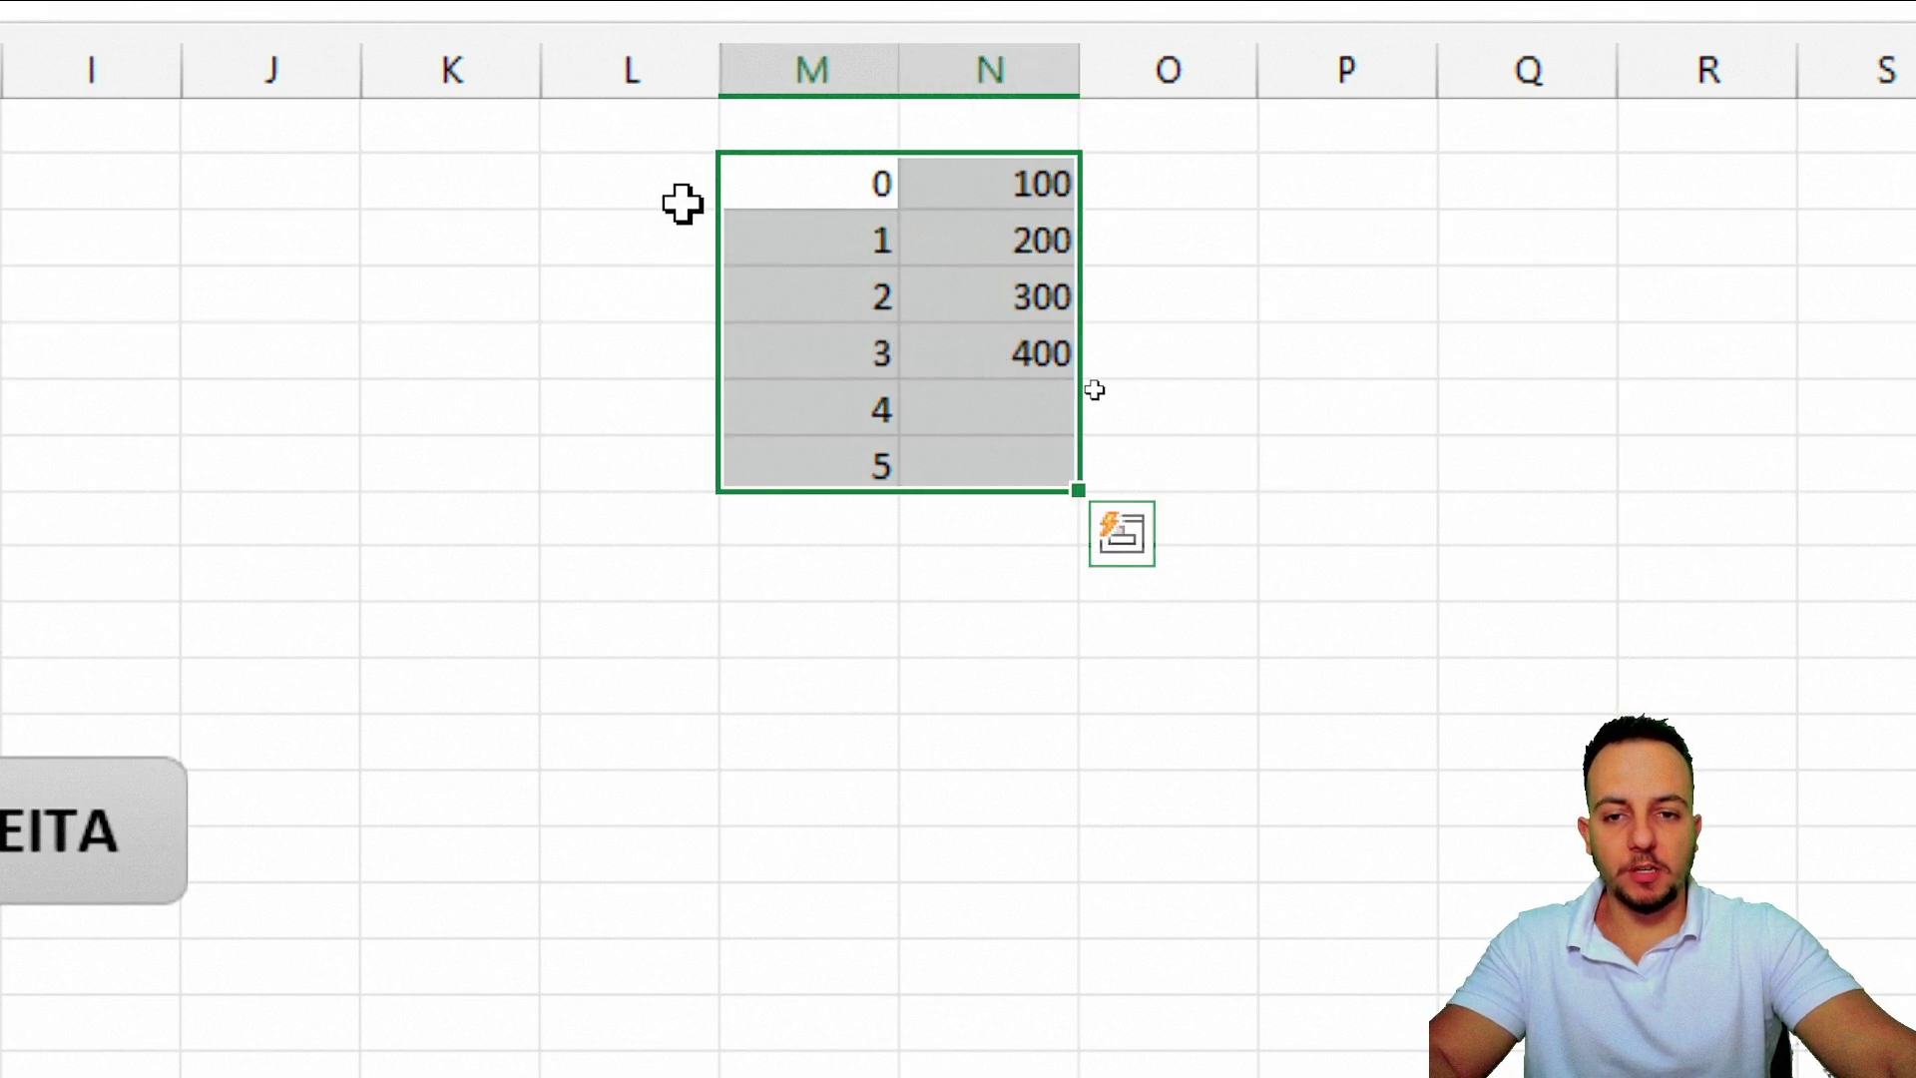
pyautogui.click(682, 204)
pyautogui.click(878, 189)
pyautogui.click(838, 351)
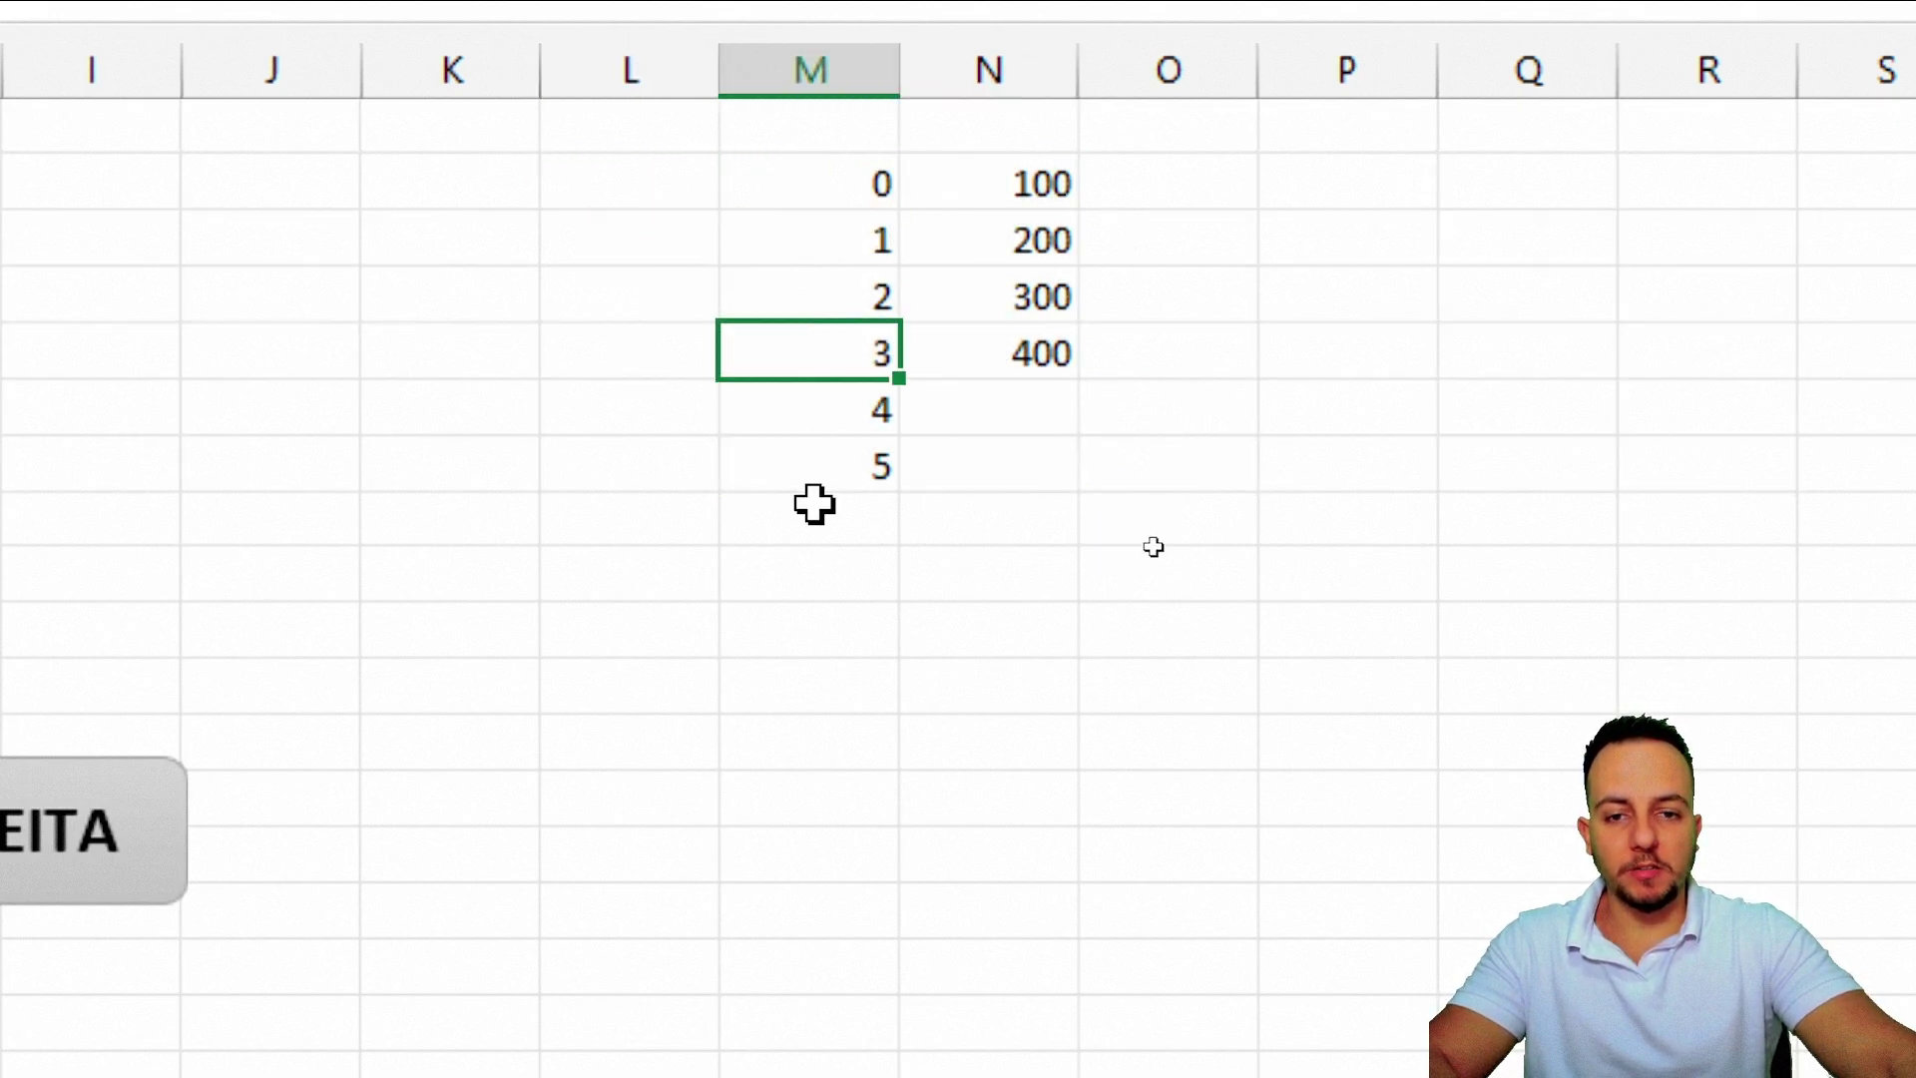
pyautogui.click(621, 180)
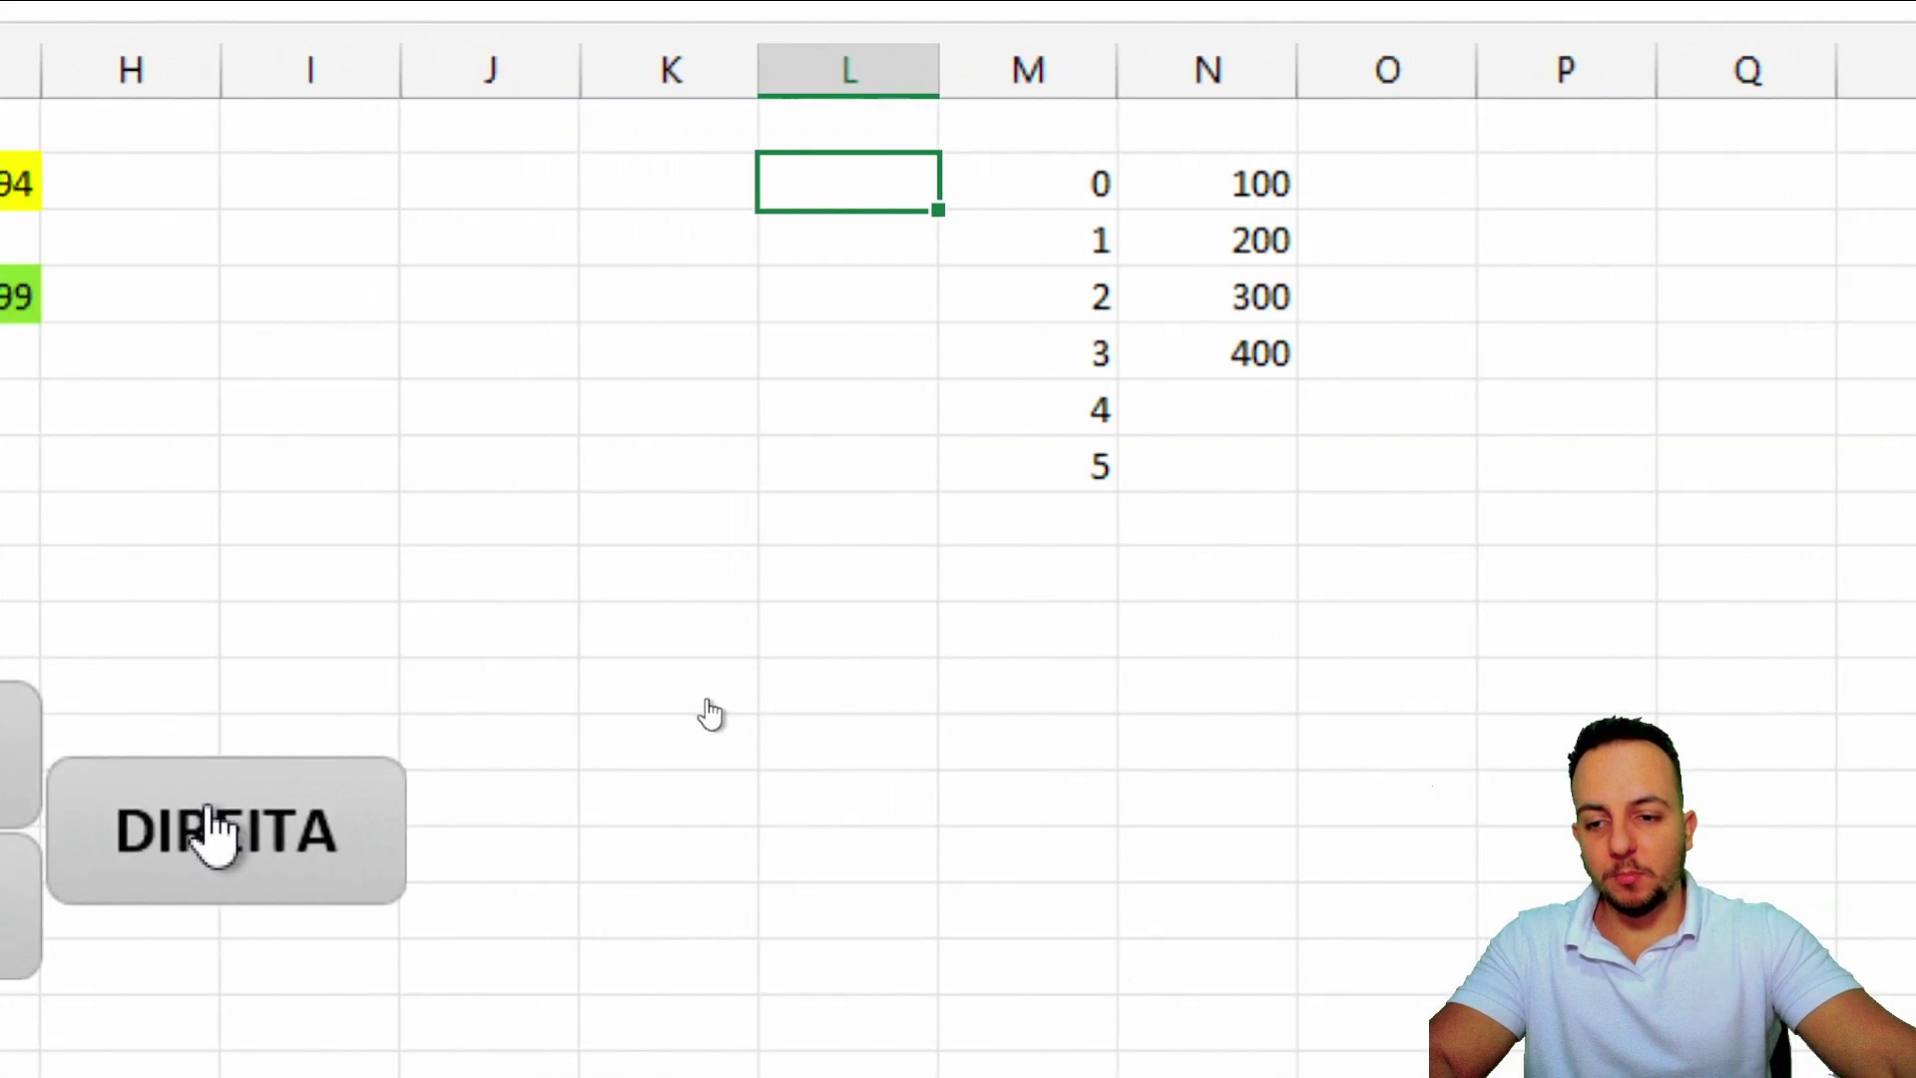
# - Run the BAIXO, CIMA, ESQUERDA and DIREITA buttons, ending with the selection back on L2
pyautogui.click(502, 918)
pyautogui.click(502, 918)
pyautogui.click(548, 800)
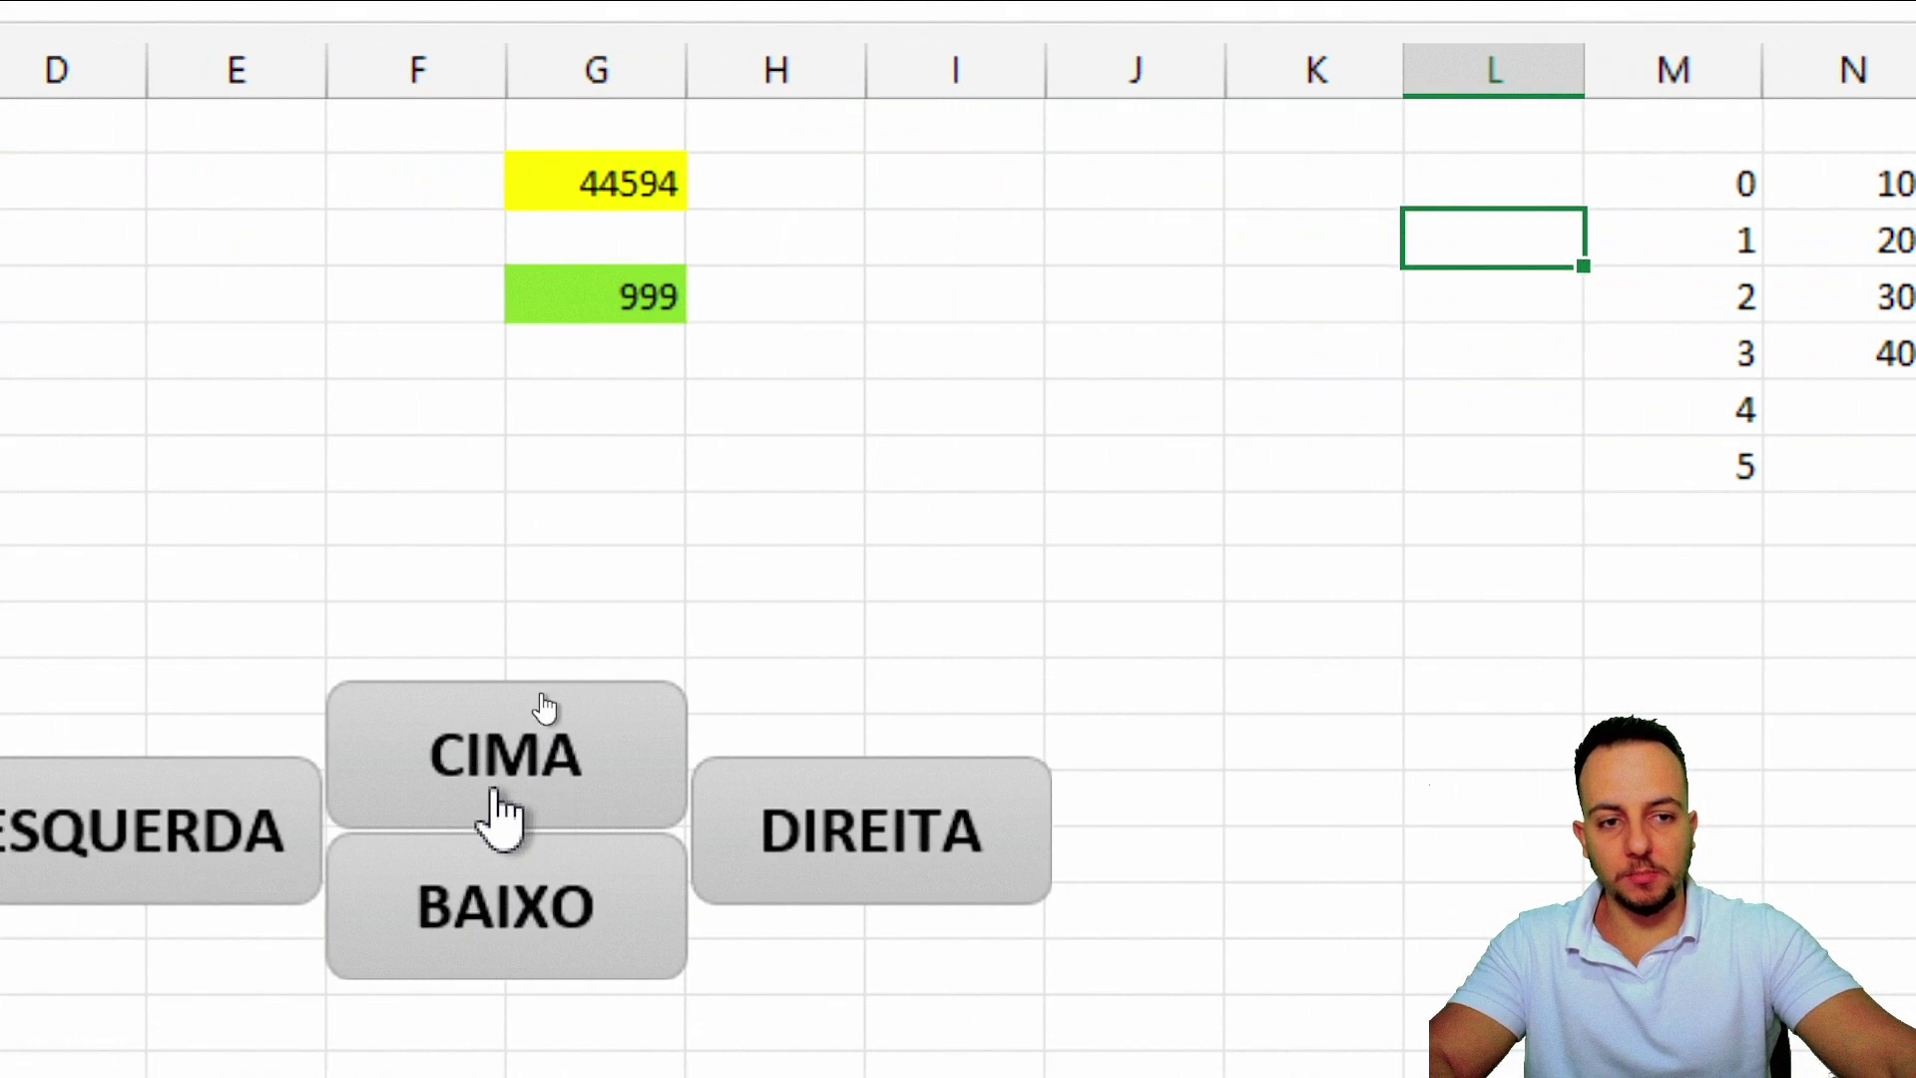
pyautogui.click(244, 868)
pyautogui.click(244, 868)
pyautogui.click(1013, 858)
pyautogui.click(1013, 858)
pyautogui.click(1013, 858)
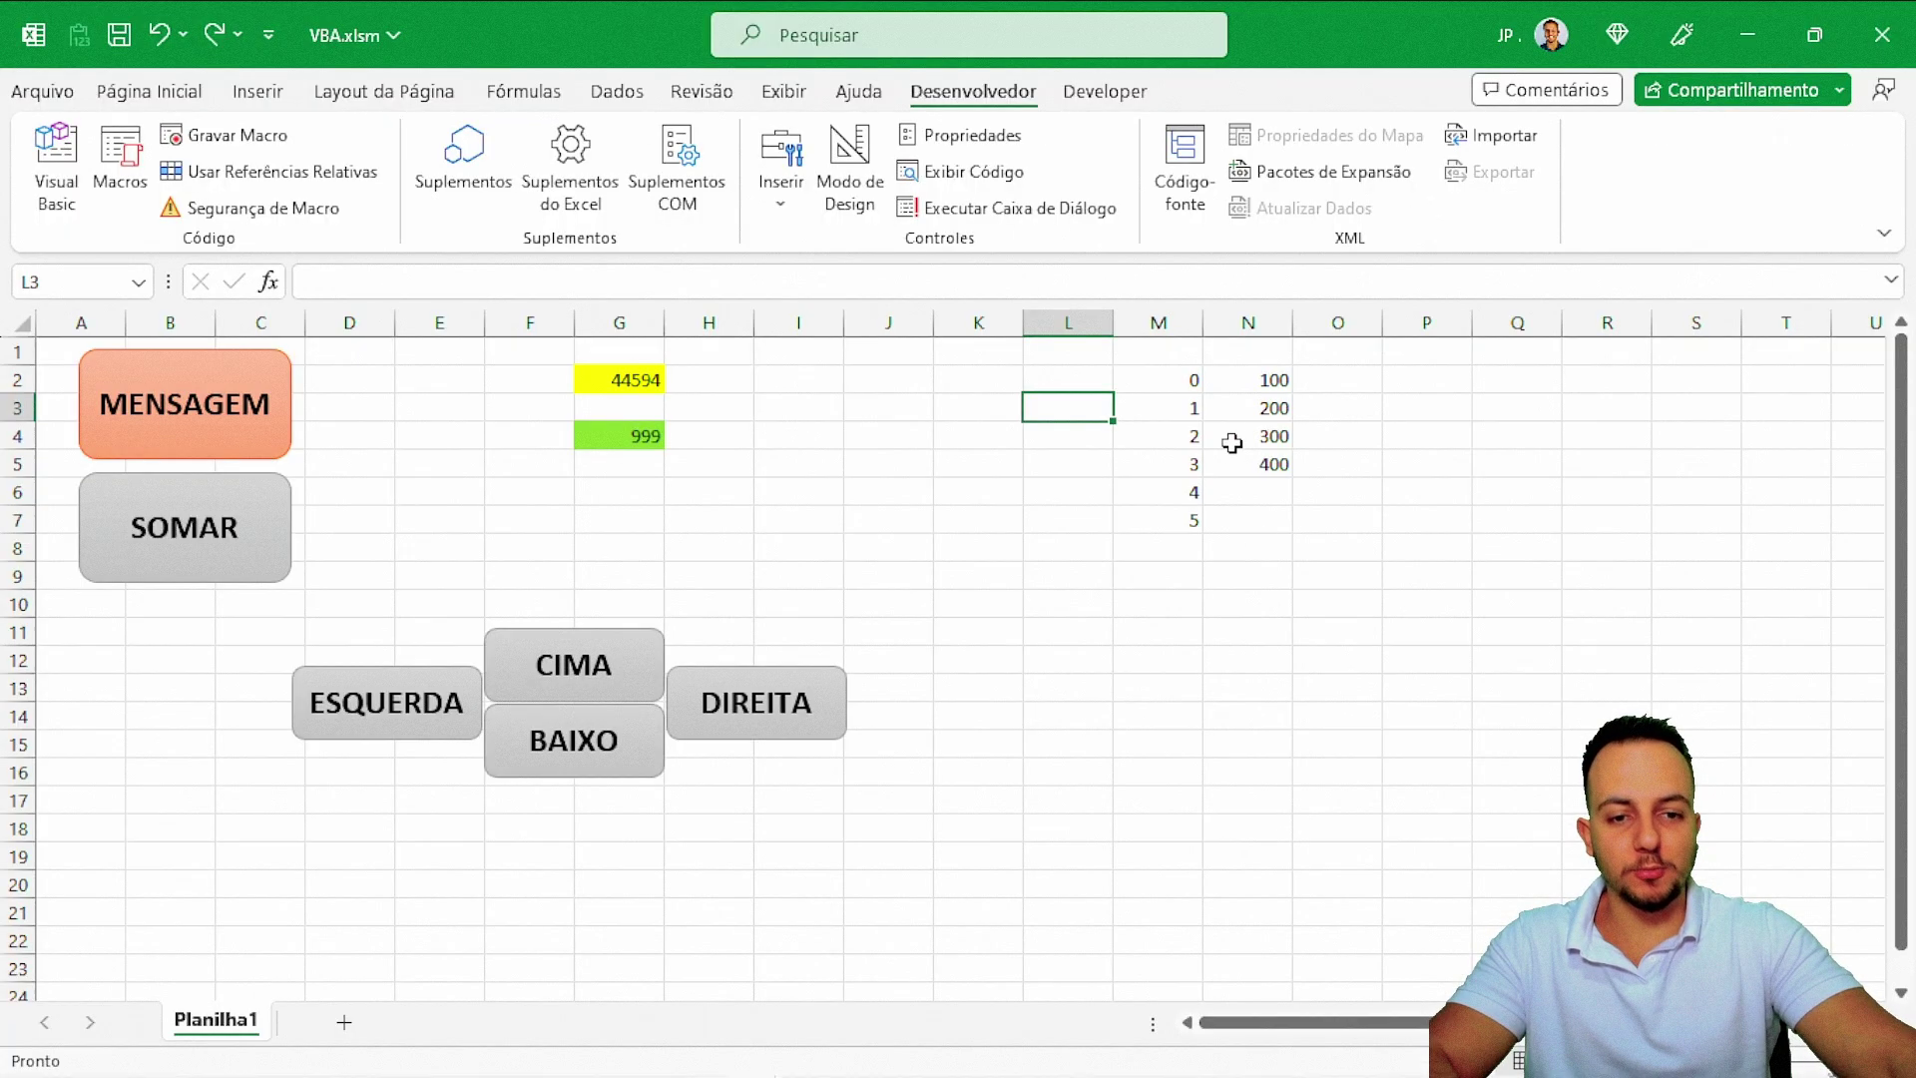
# - Delete the sample numbers in M2:N7
pyautogui.moveTo(1157, 379); pyautogui.dragTo(1240, 520)
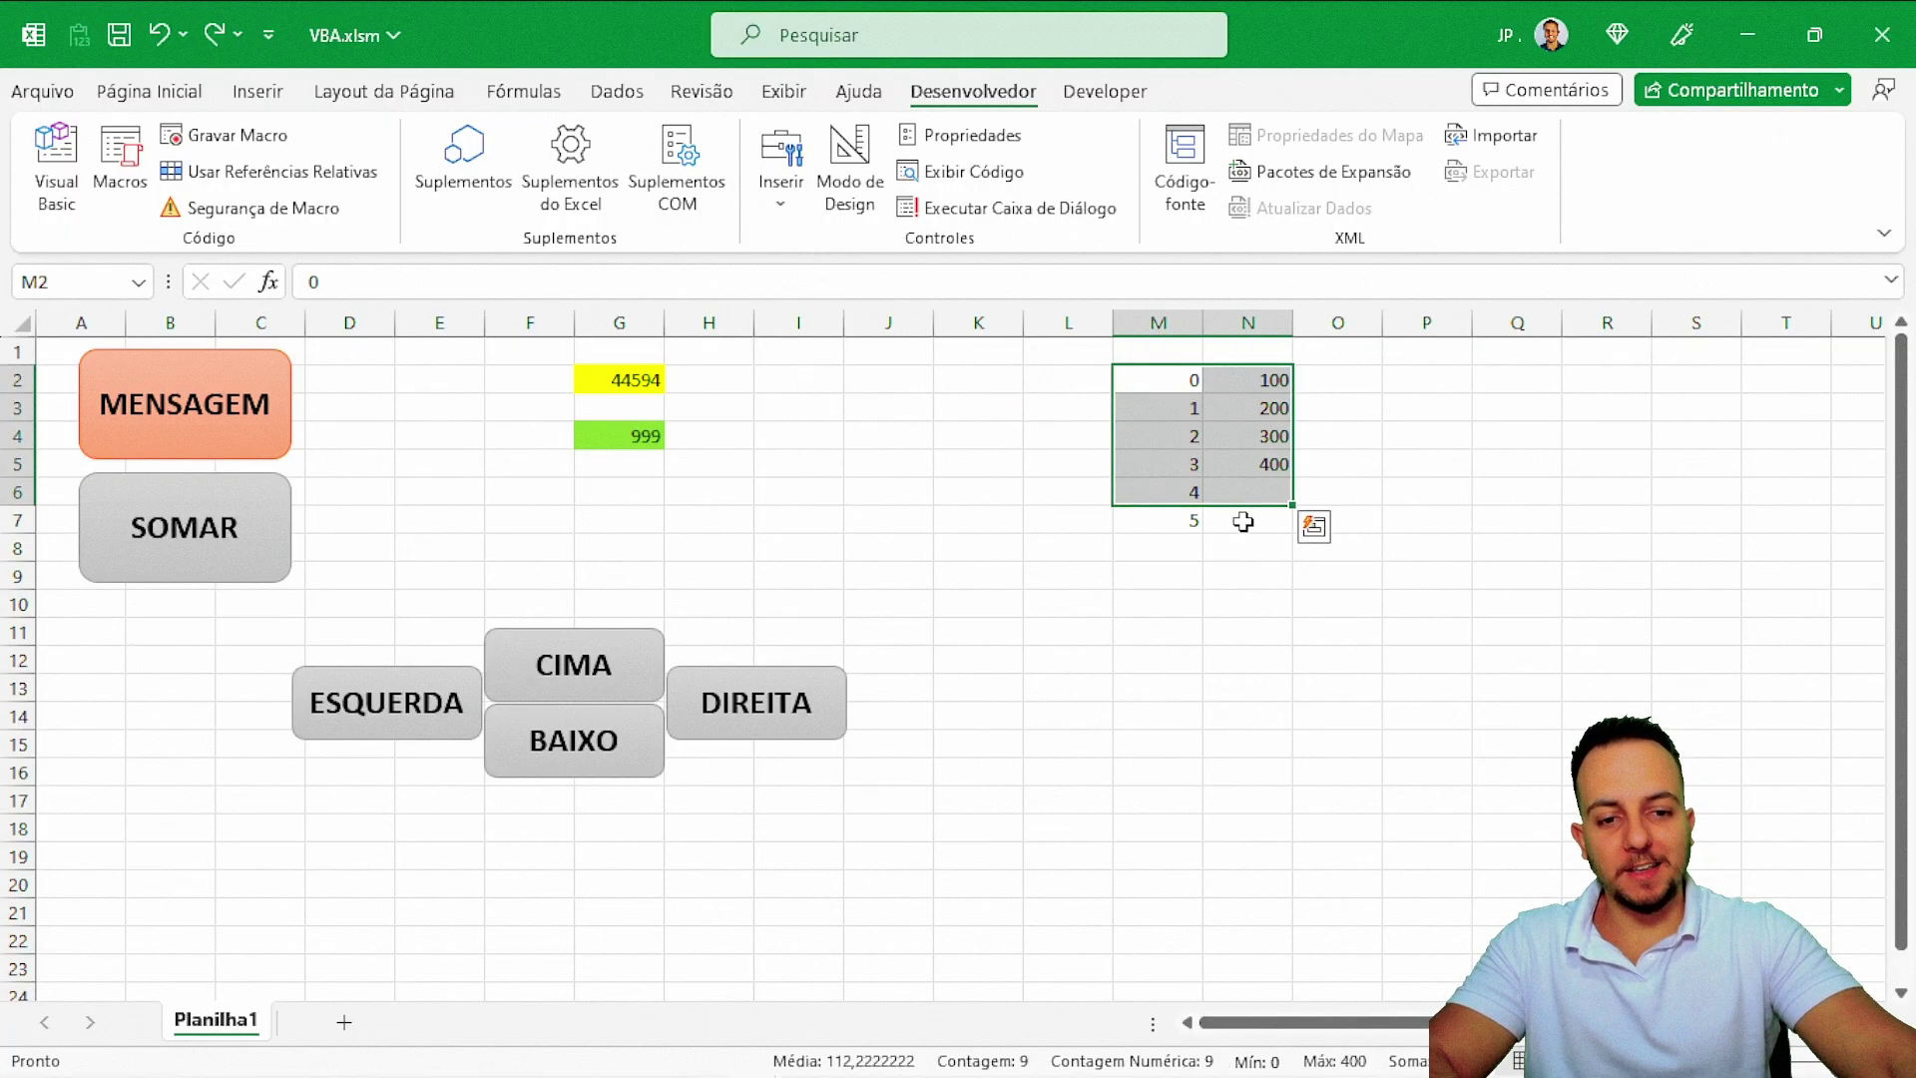
pyautogui.press('Delete')
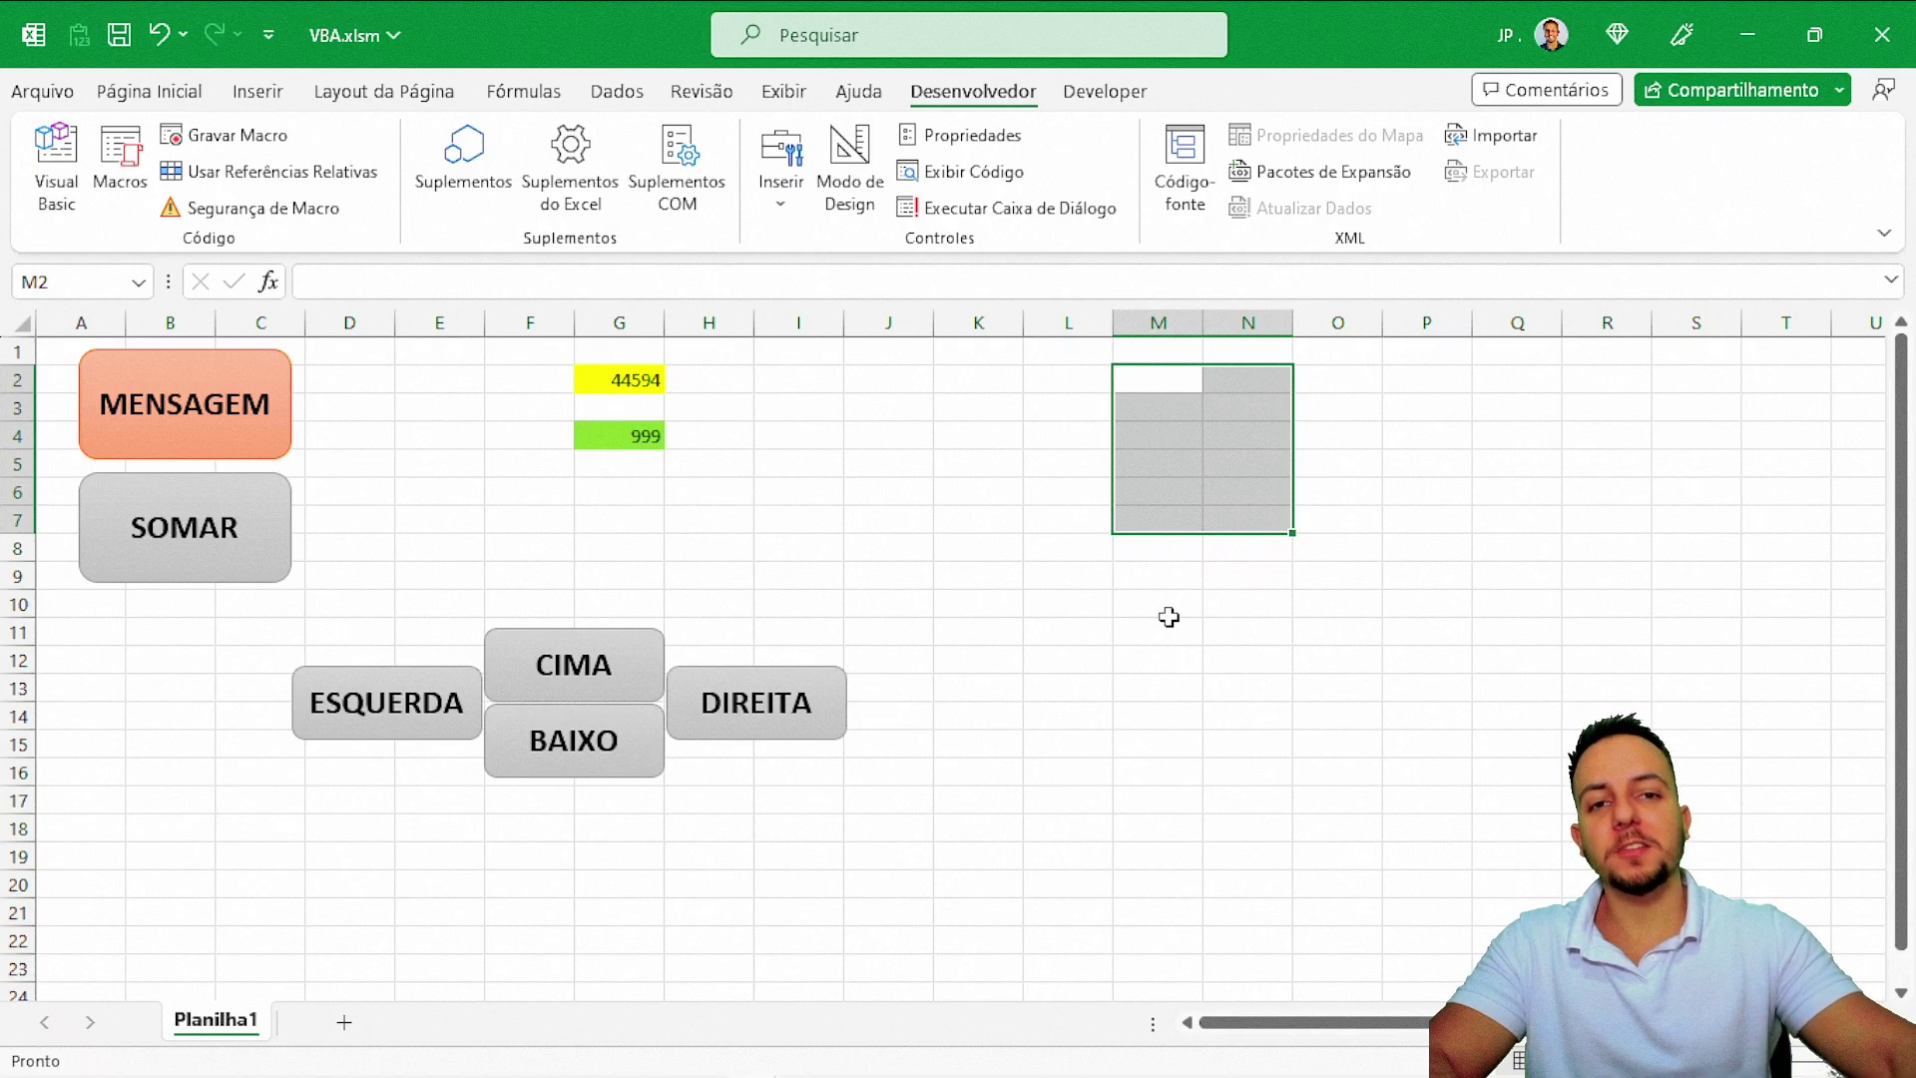
pyautogui.click(975, 552)
pyautogui.moveTo(981, 378); pyautogui.dragTo(984, 663)
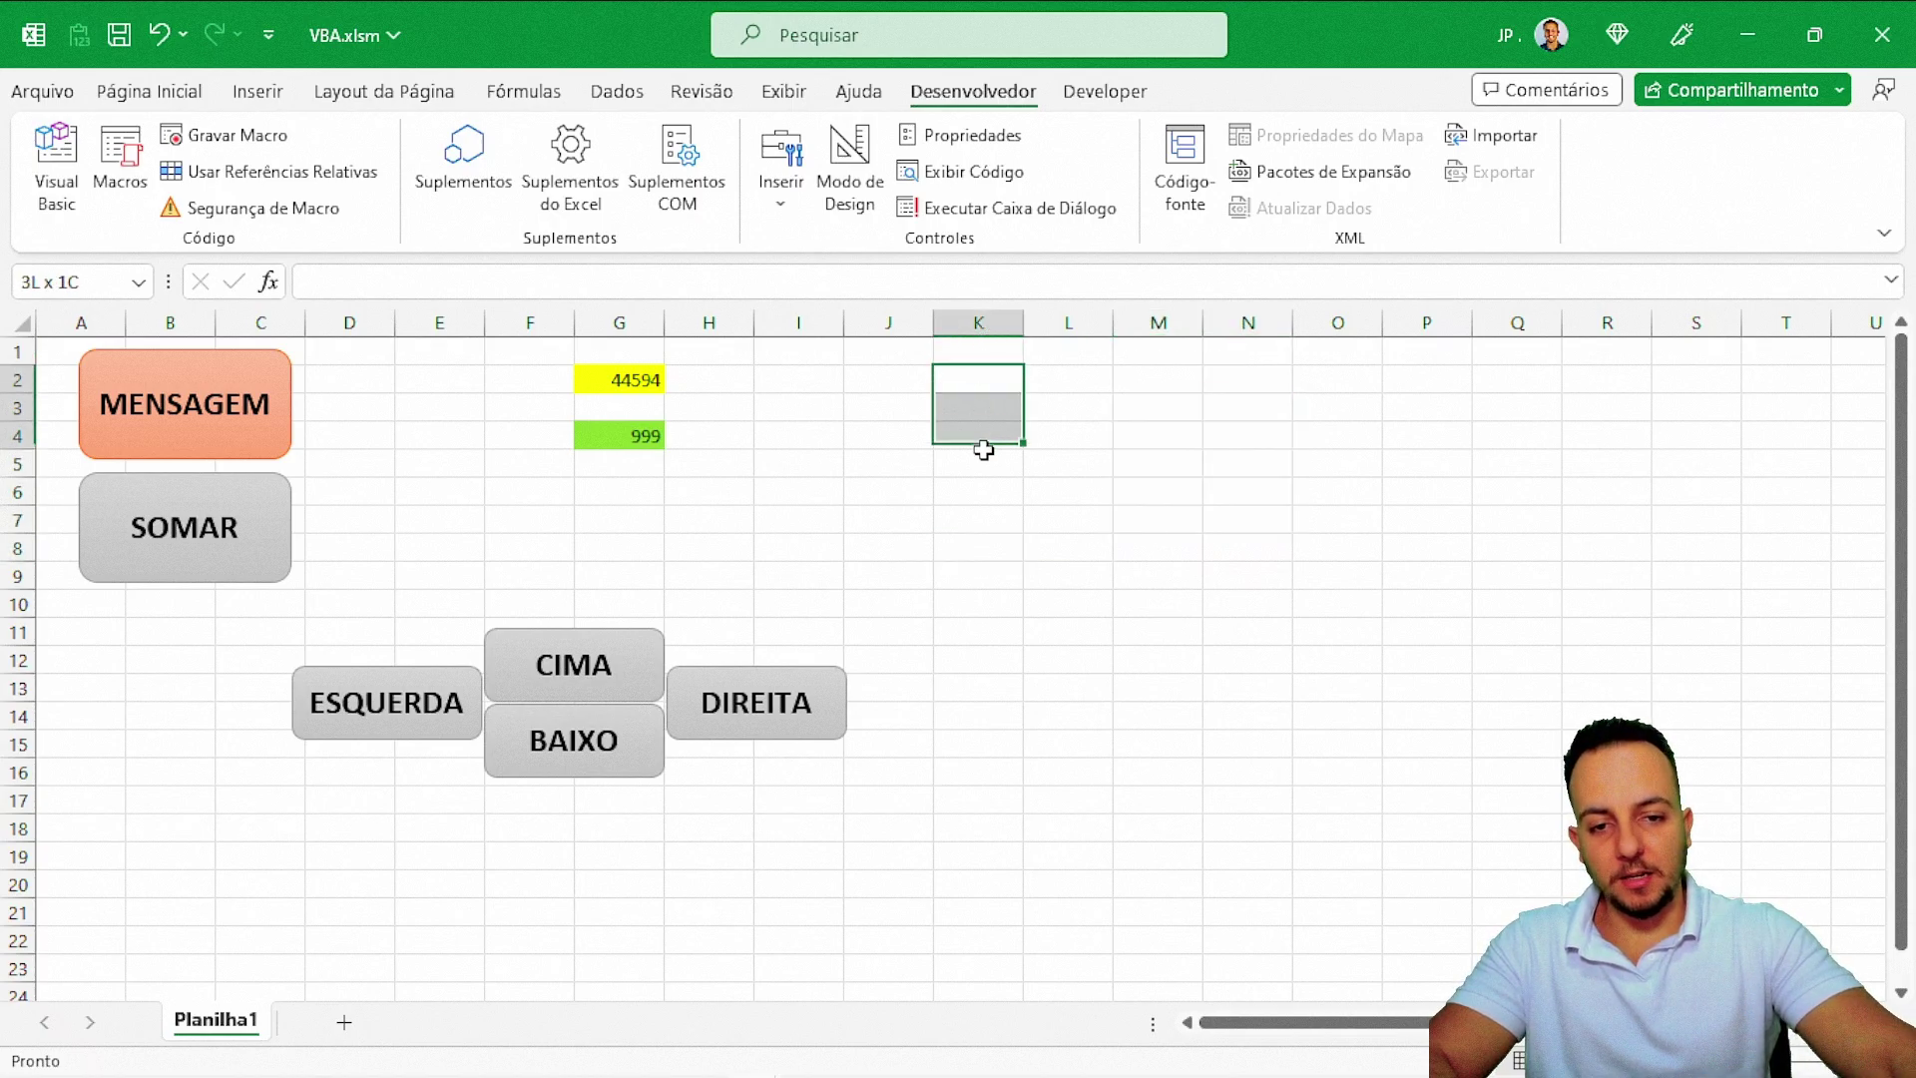
pyautogui.moveTo(891, 527); pyautogui.dragTo(1437, 520)
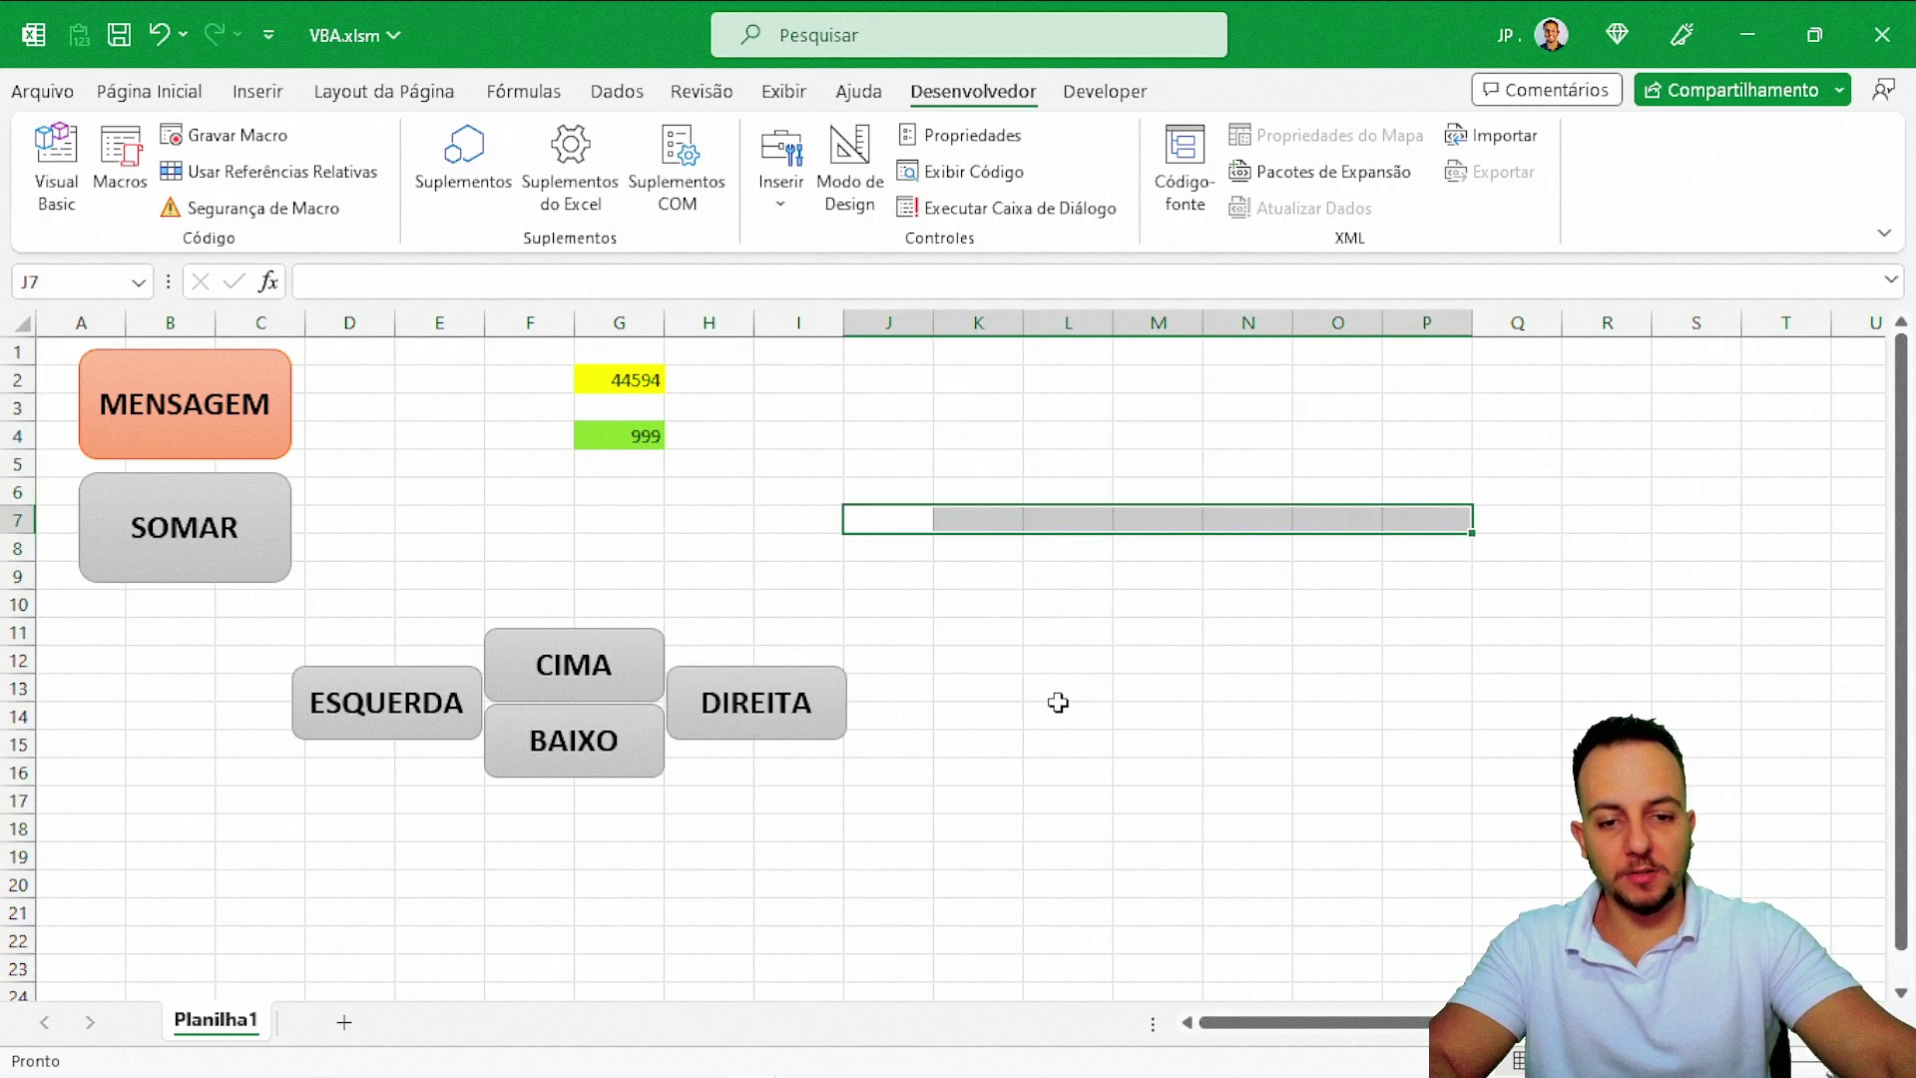
pyautogui.moveTo(948, 769); pyautogui.dragTo(1377, 479)
pyautogui.click(1145, 604)
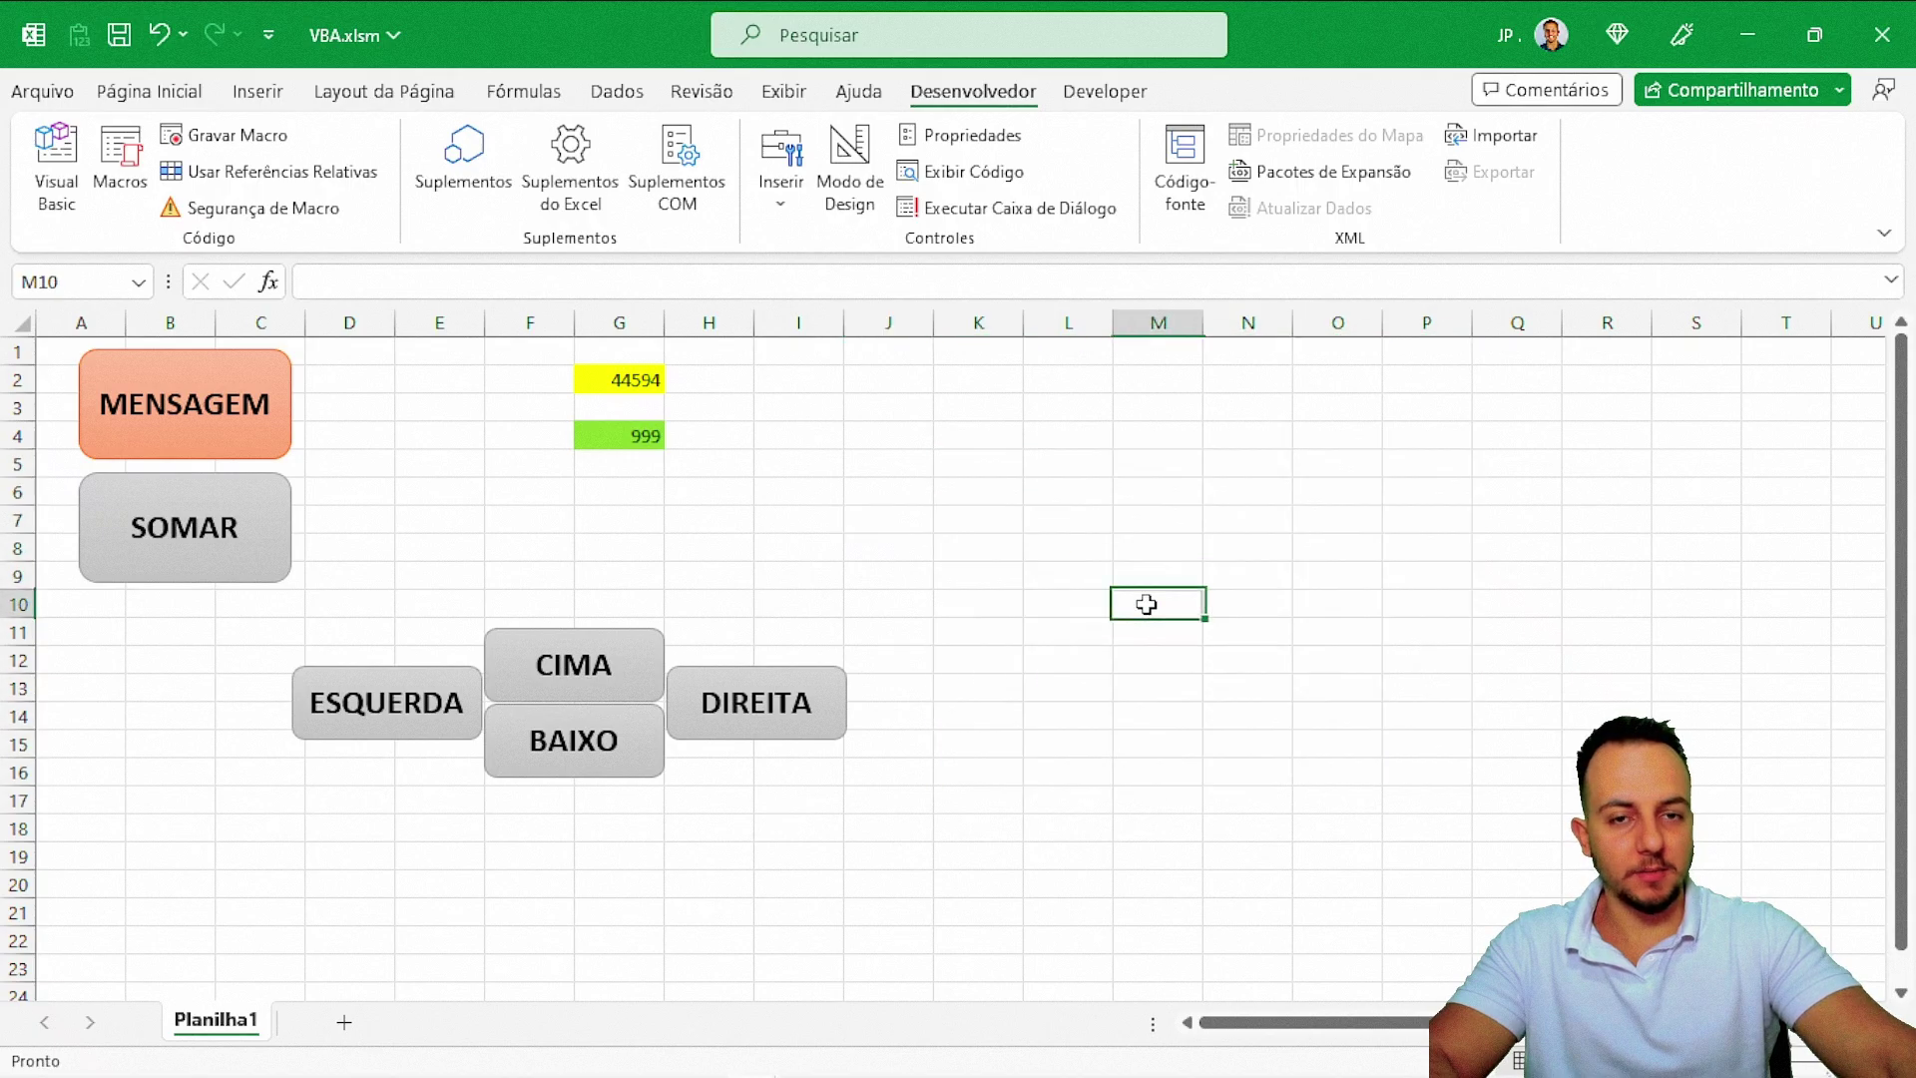
pyautogui.click(1021, 547)
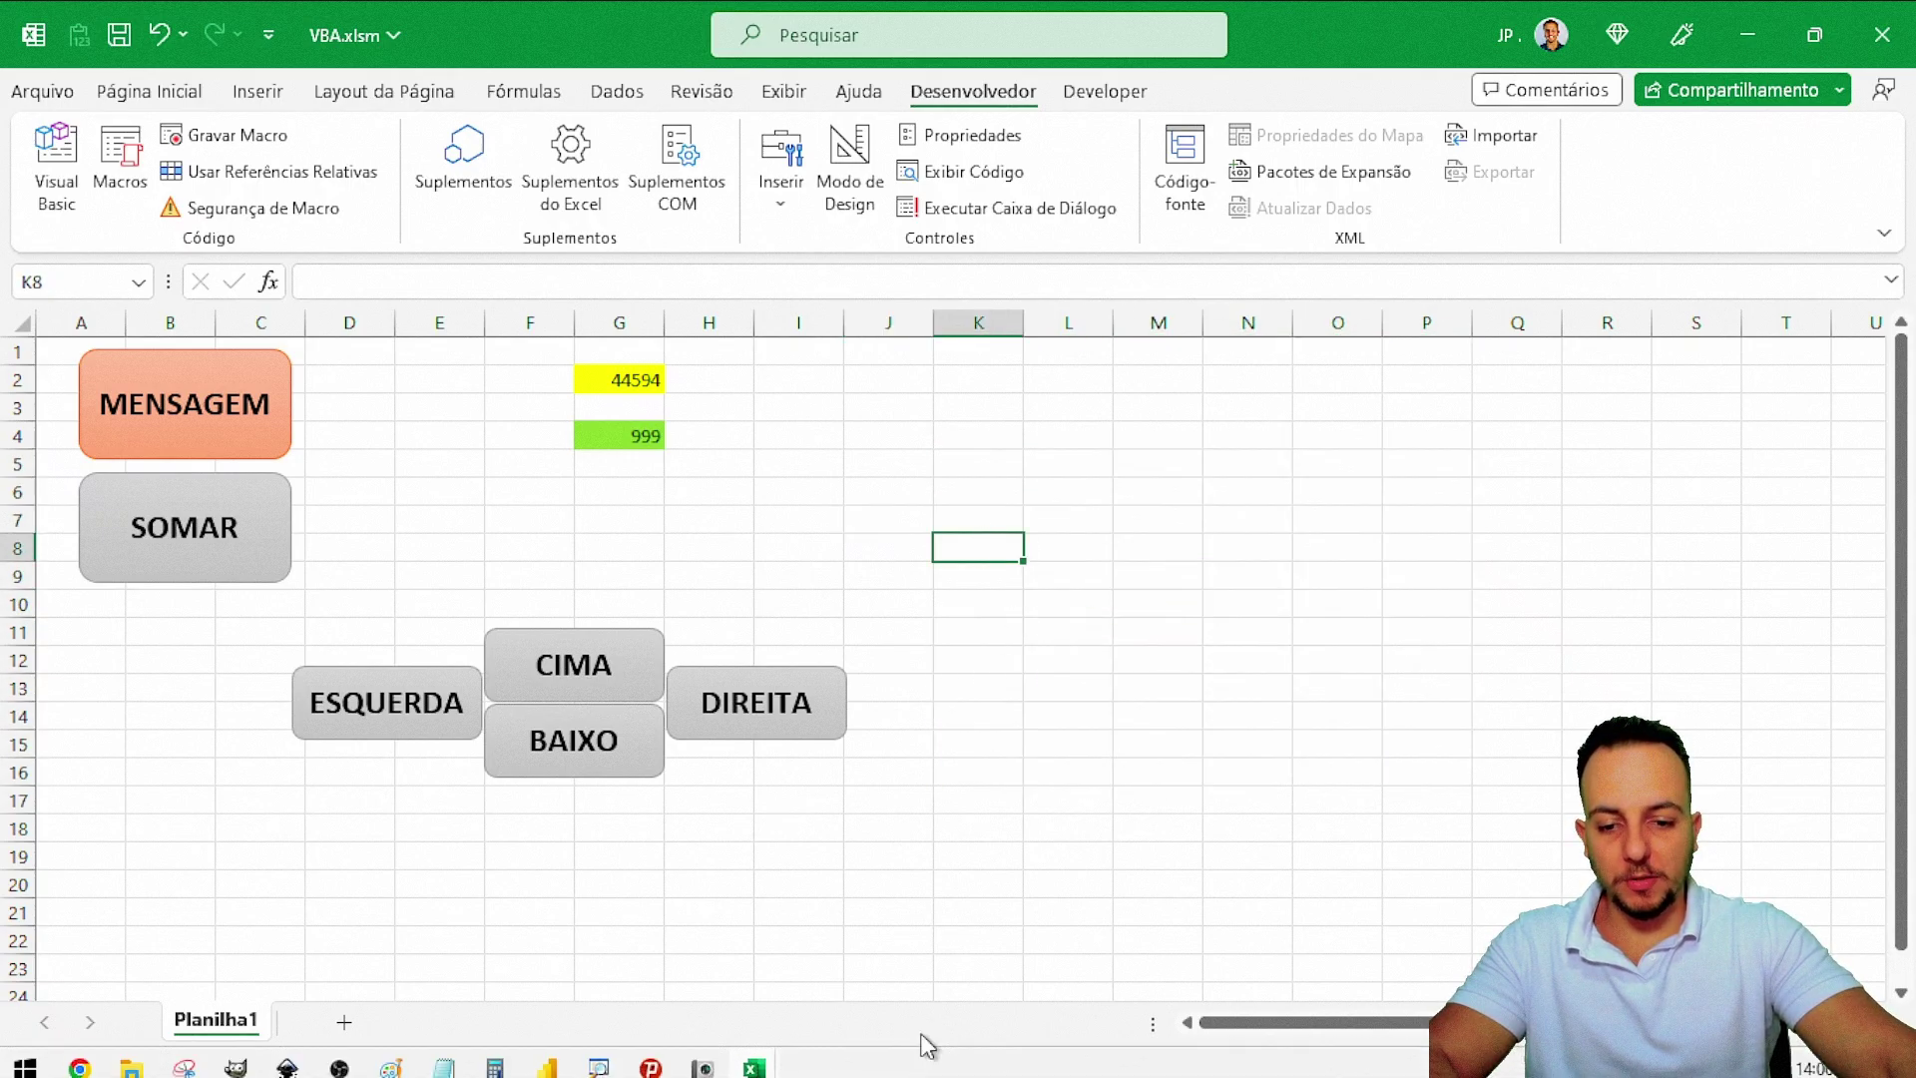
# - Review the code of Módulo1, Módulo2 (SOMAR) and Módulo3 (direction macros), then insert Módulo4
pyautogui.moveTo(752, 1067)
pyautogui.click(853, 973)
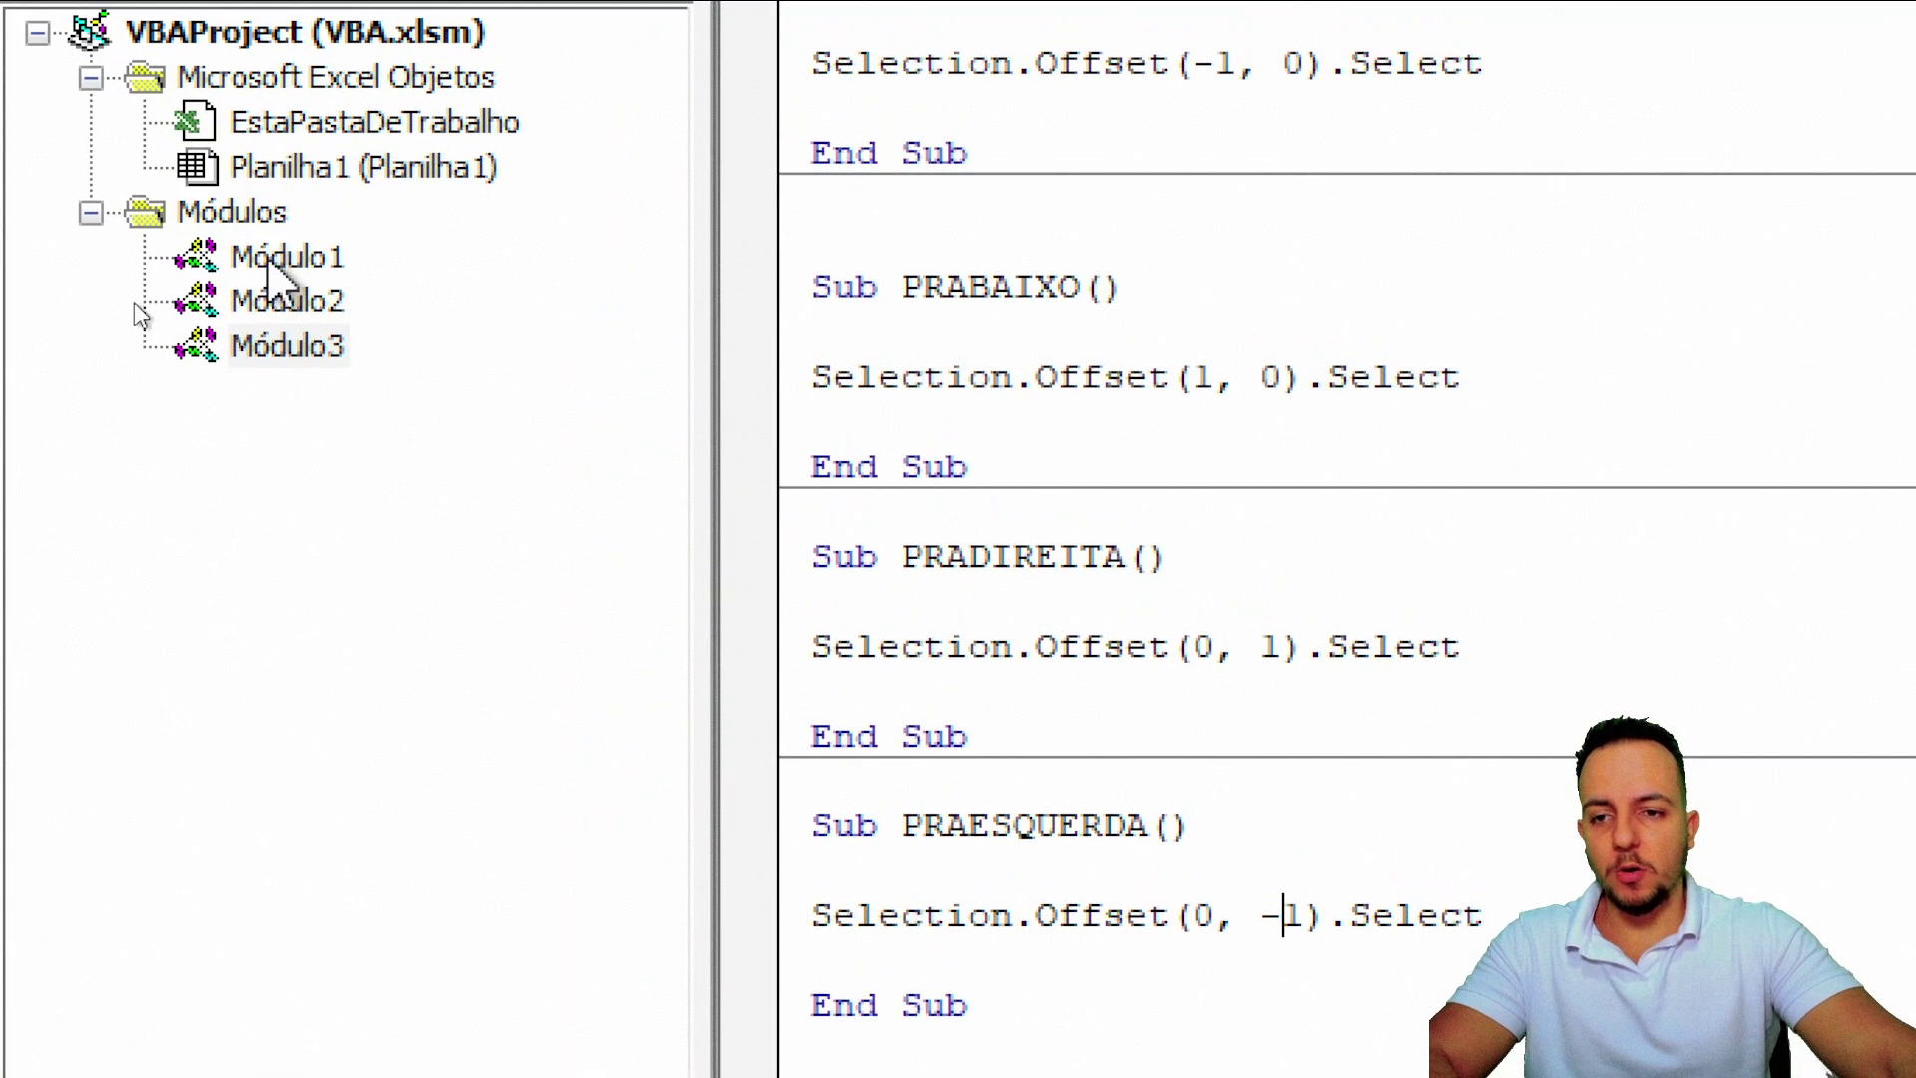
pyautogui.click(274, 258)
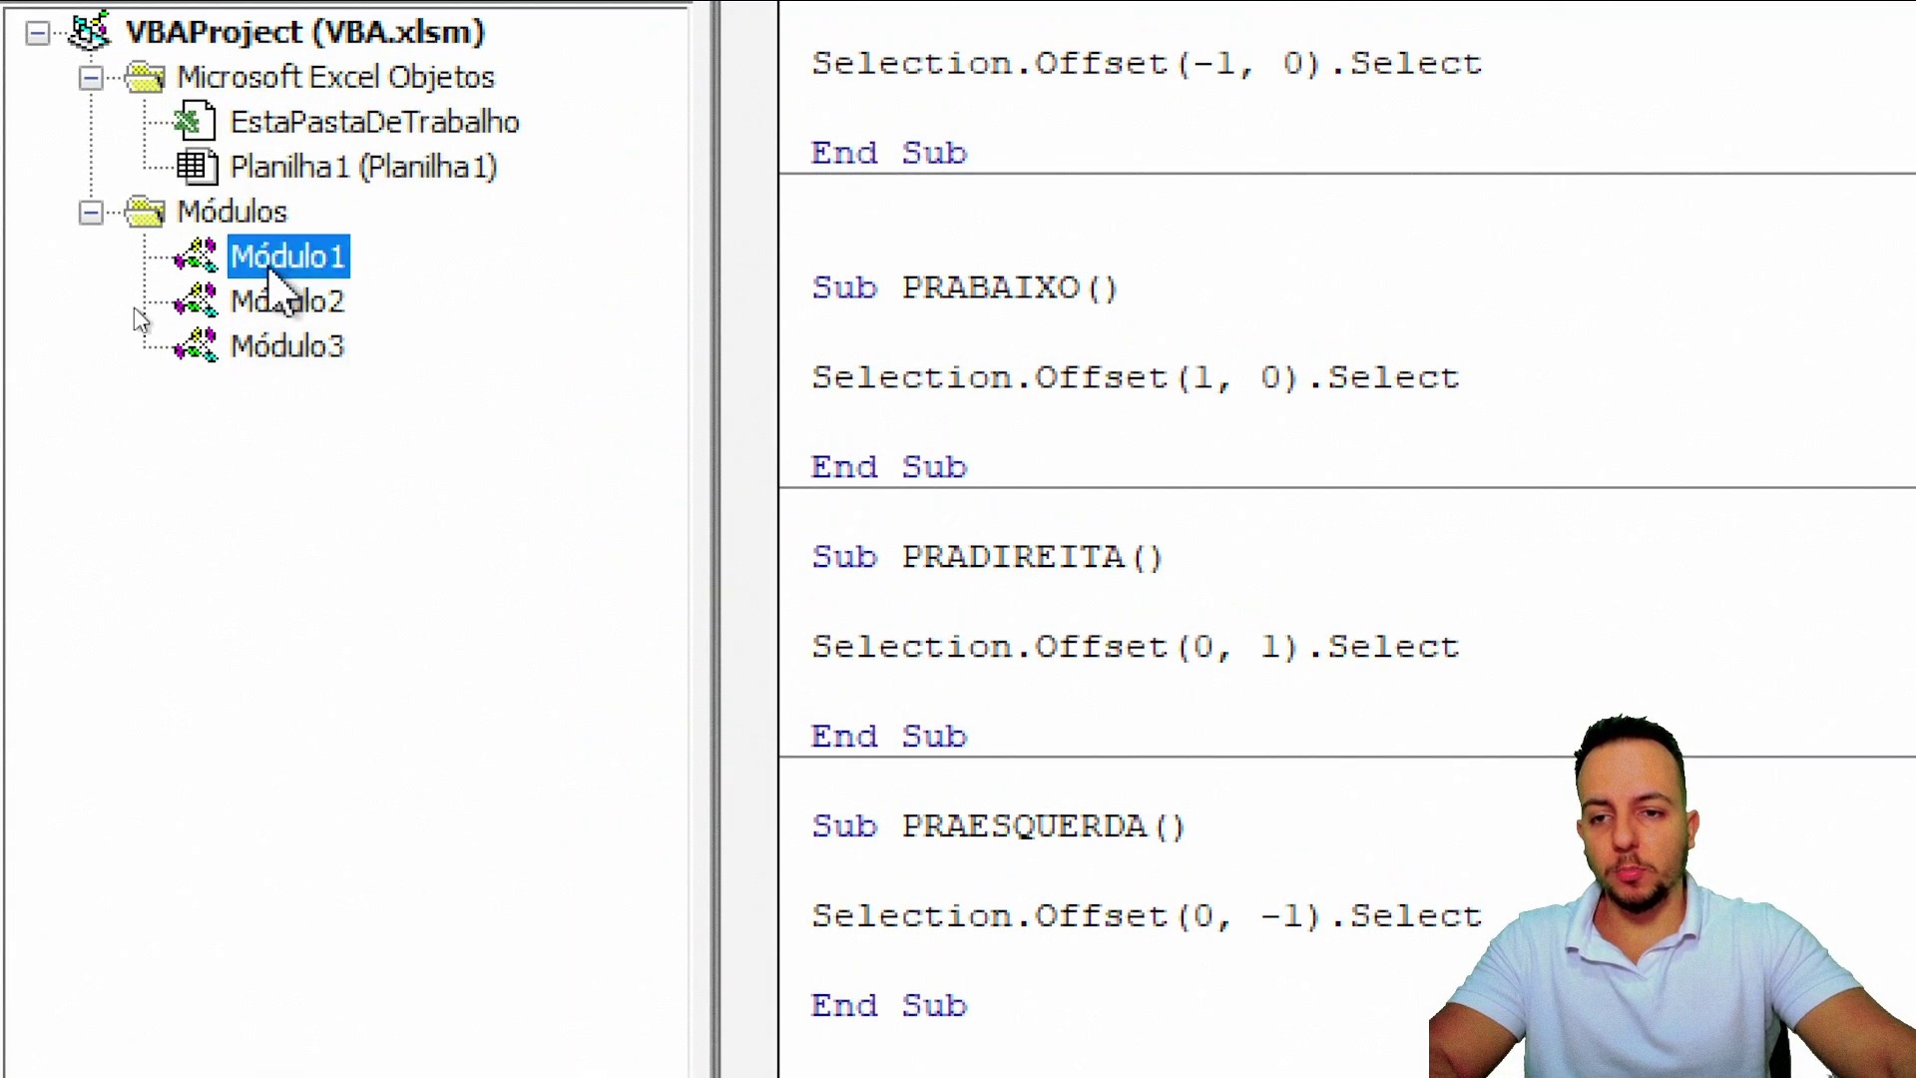
pyautogui.click(287, 301)
pyautogui.click(299, 347)
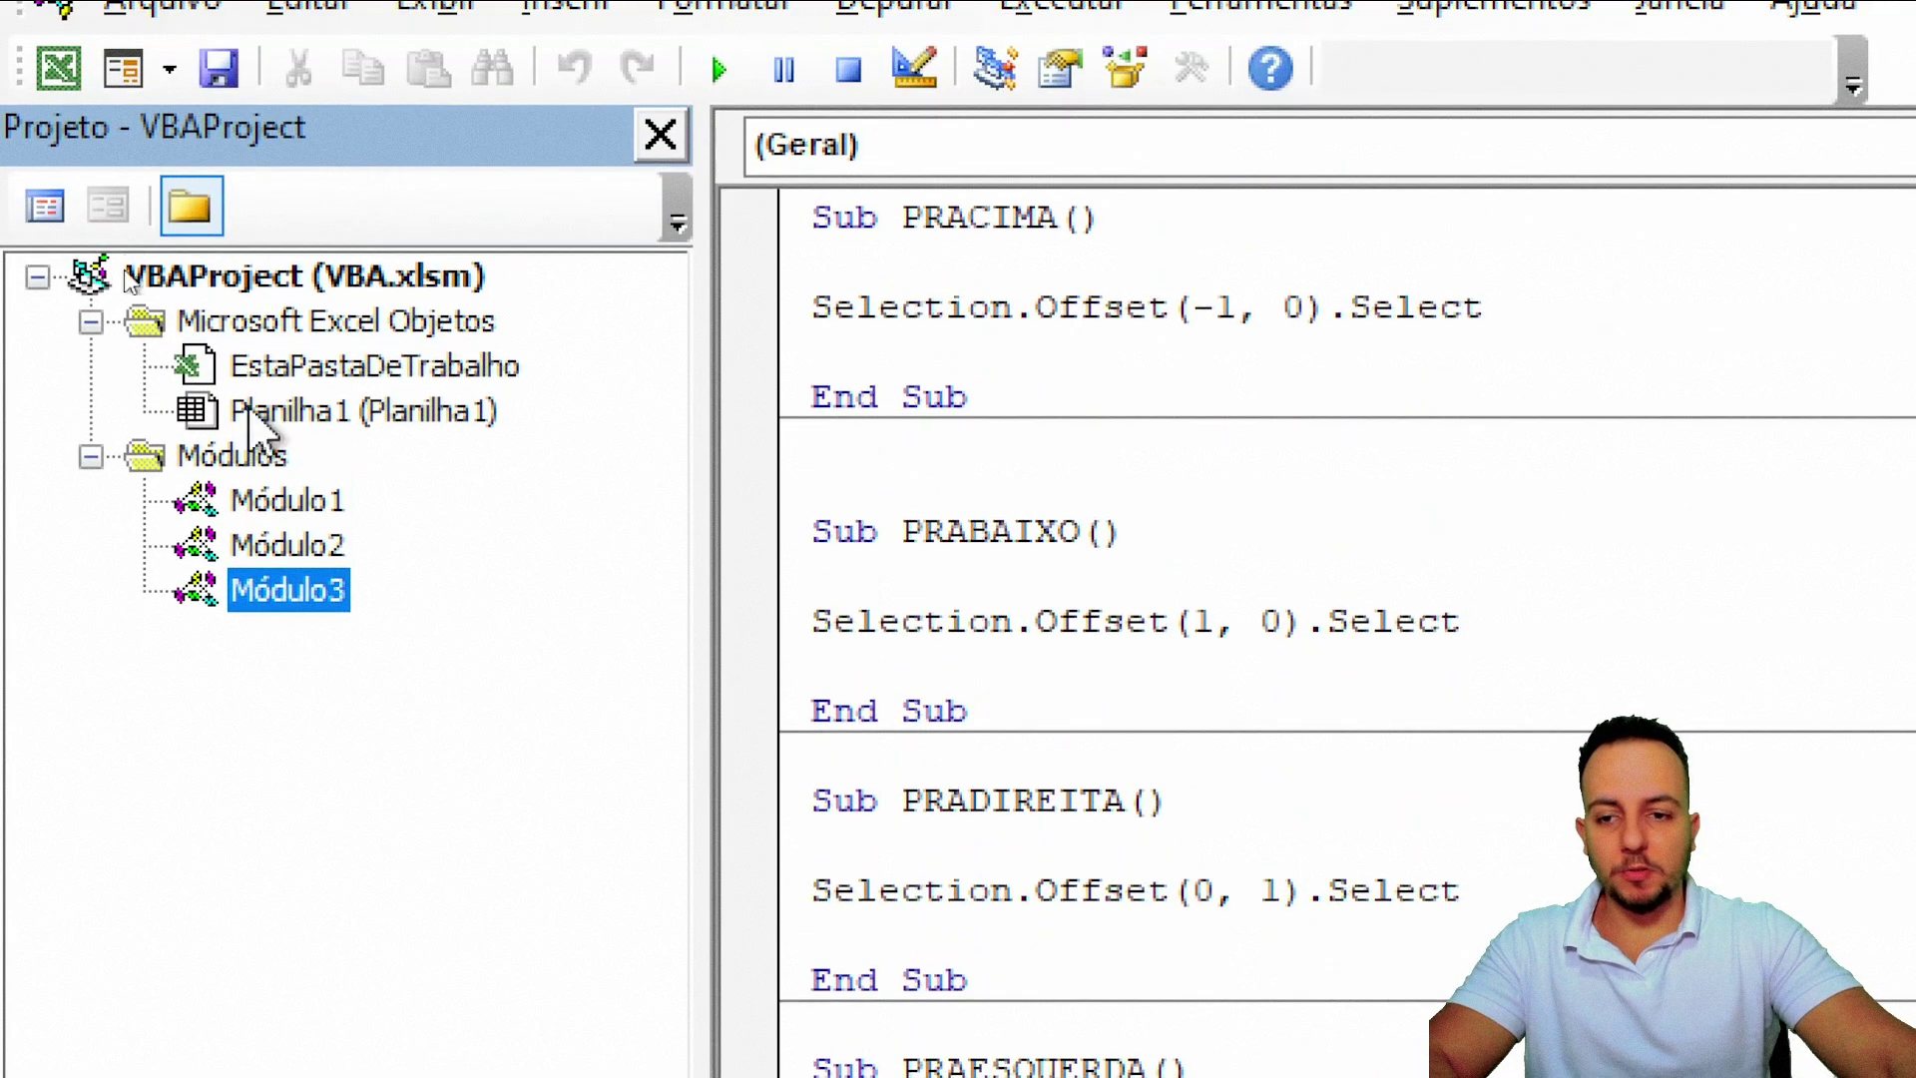
pyautogui.click(287, 500)
pyautogui.click(284, 544)
pyautogui.click(285, 589)
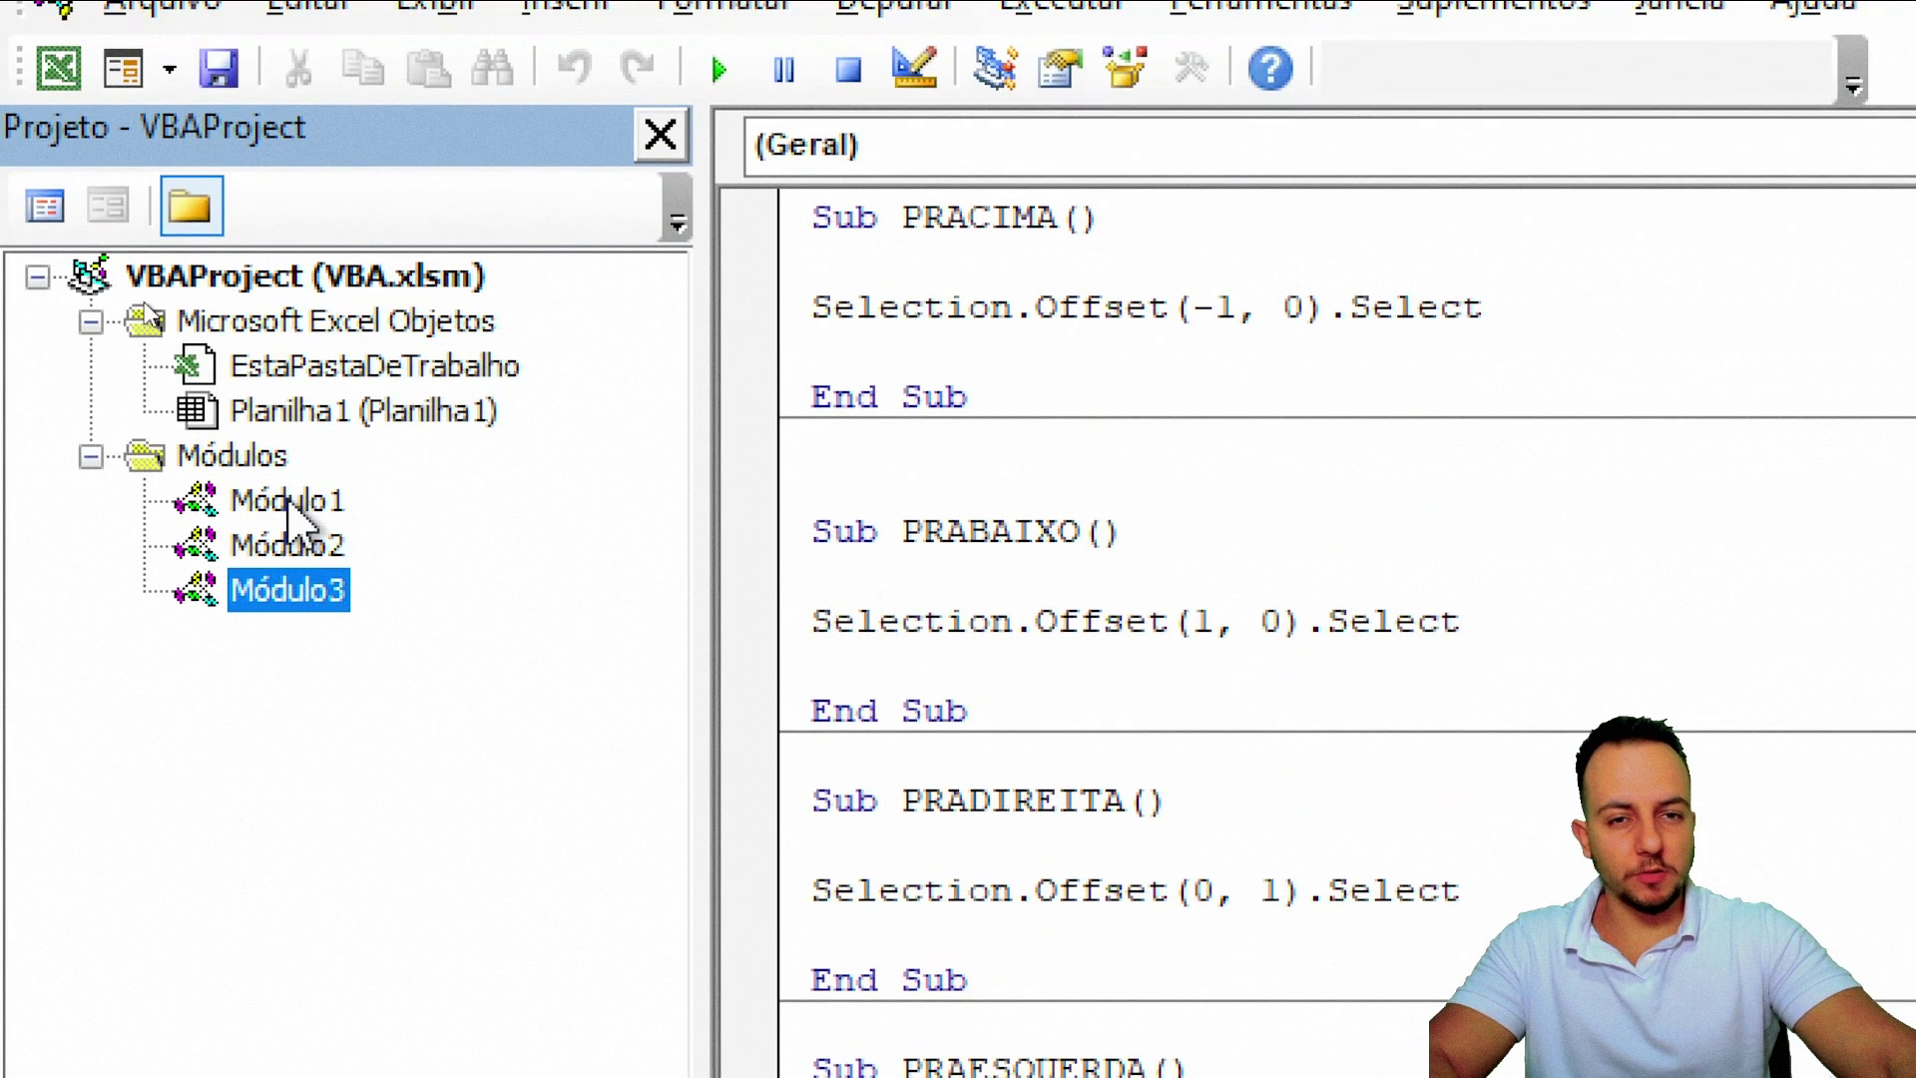
pyautogui.doubleClick(288, 500)
pyautogui.doubleClick(261, 547)
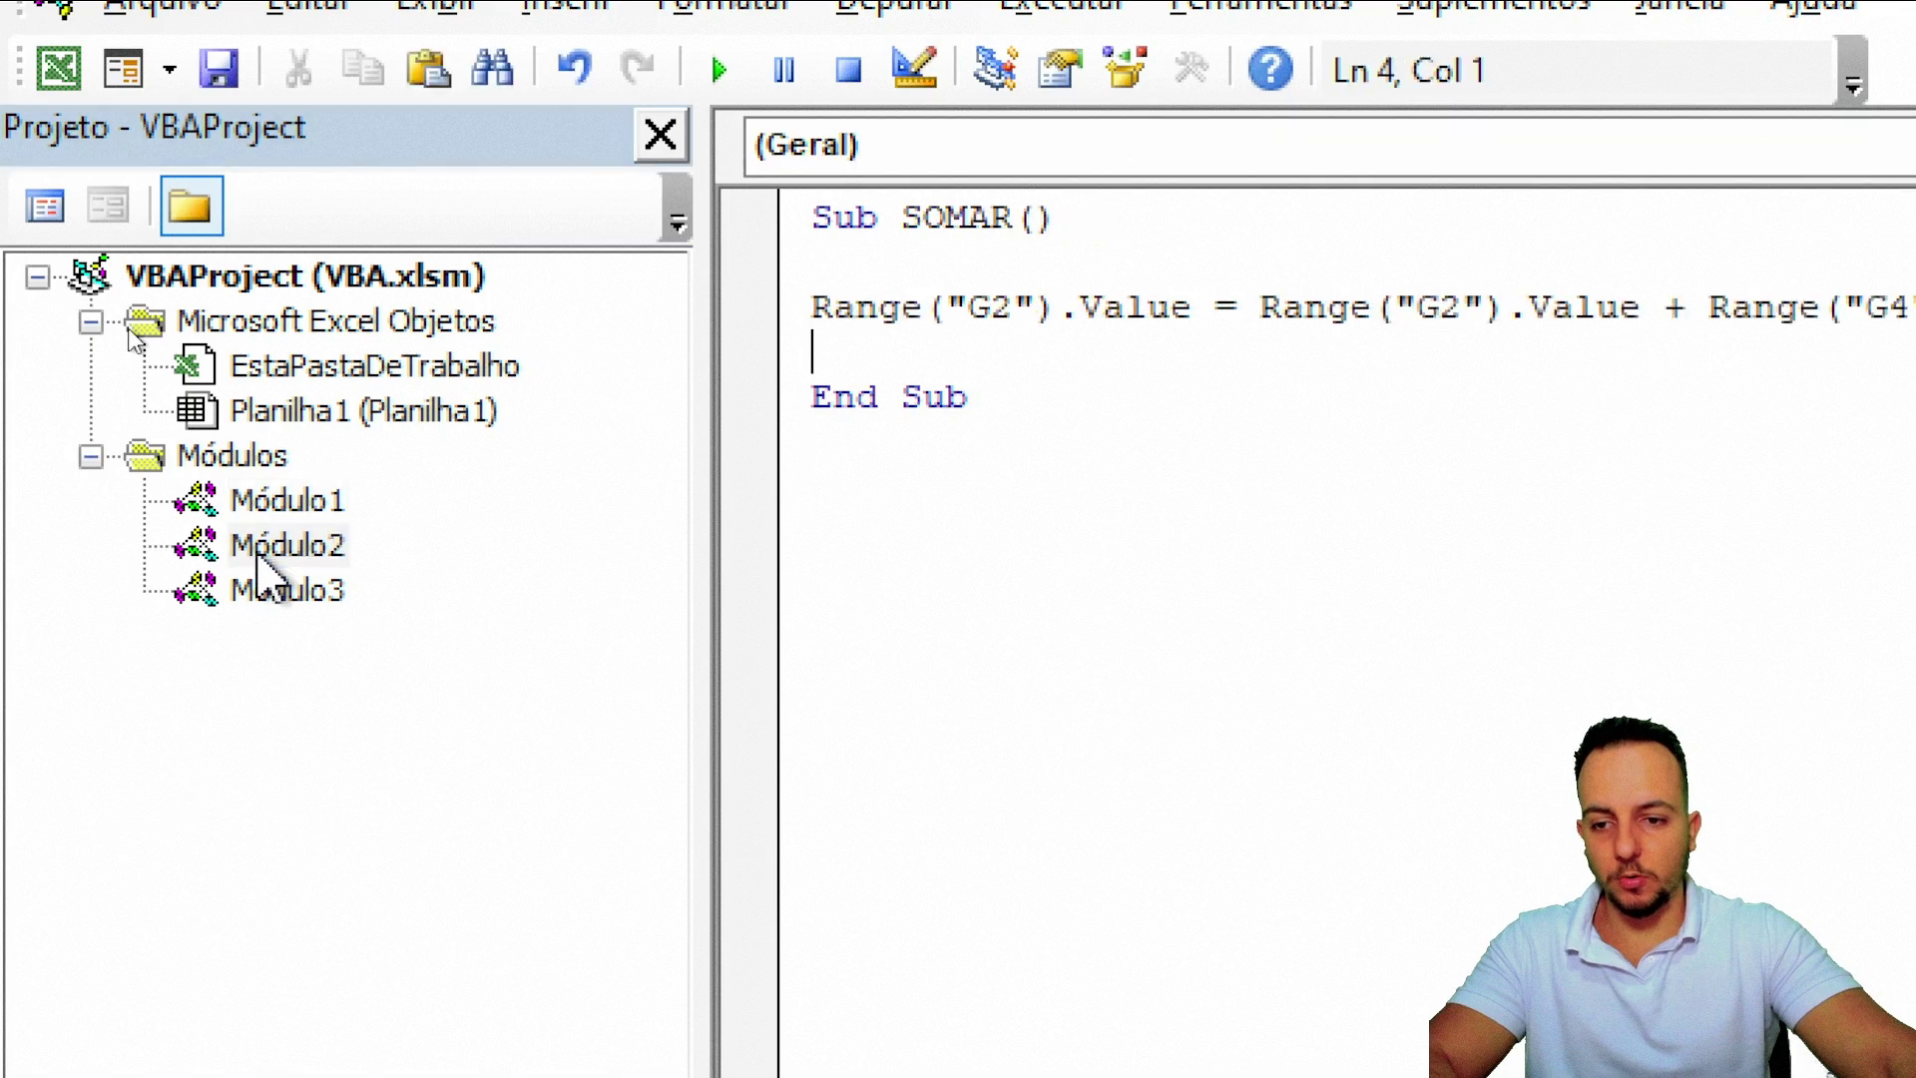
pyautogui.doubleClick(291, 590)
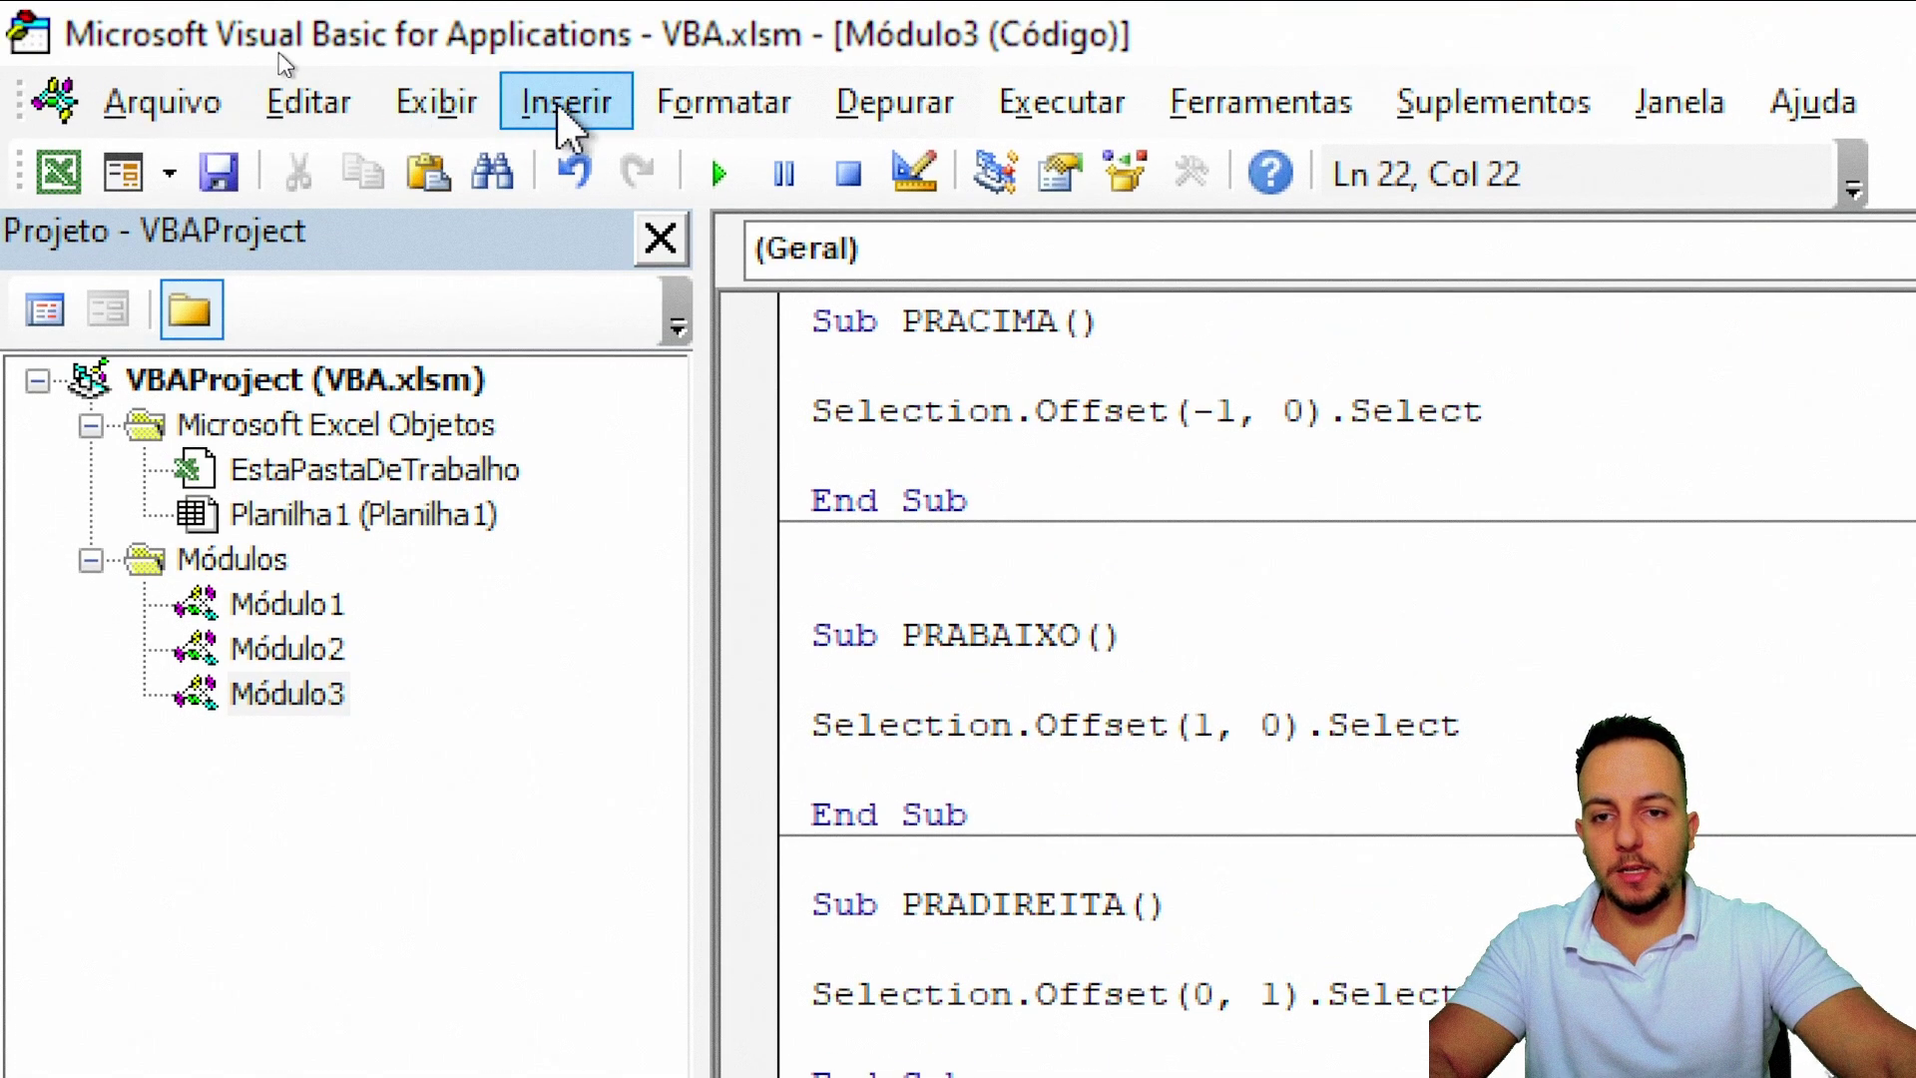
pyautogui.click(565, 104)
pyautogui.click(328, 293)
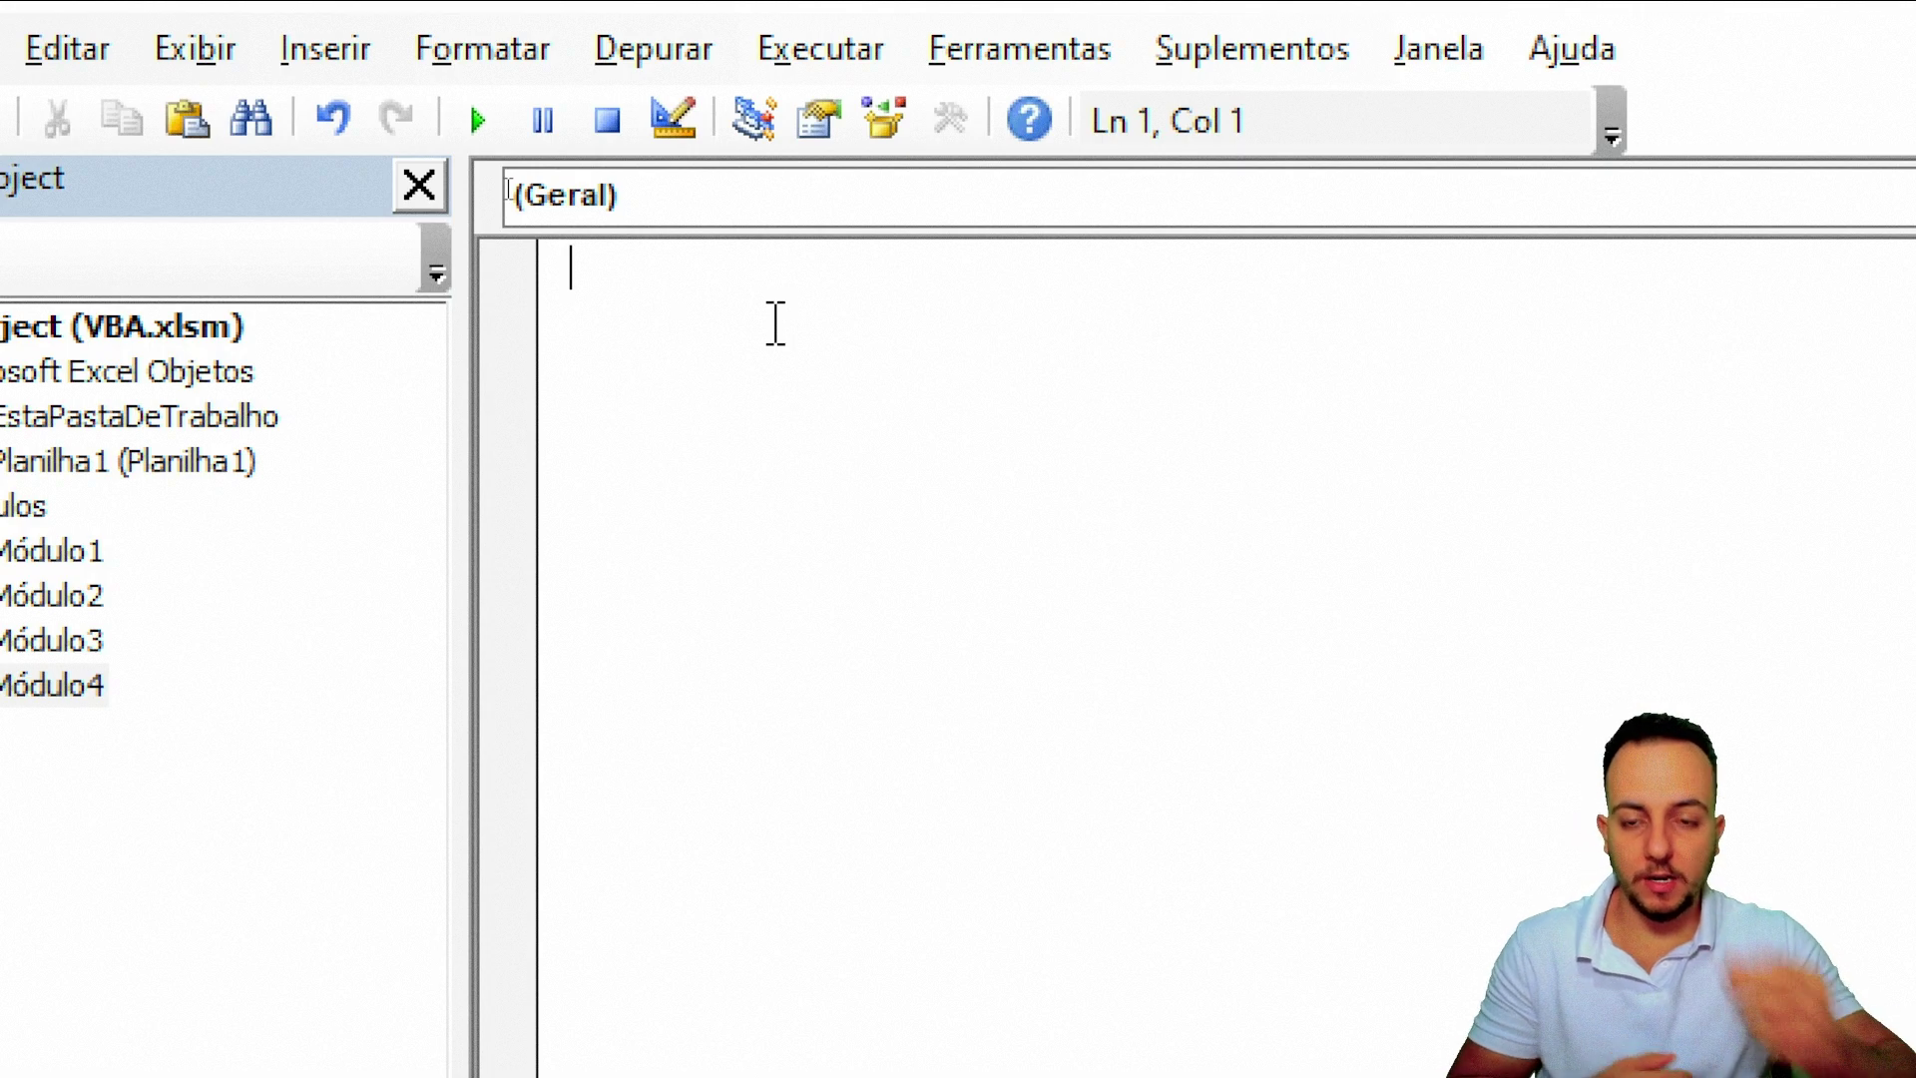
# - Write the SEQUENCIADENUMEROS Sub header and begin a DIM declaration on its empty line
pyautogui.write('SUB SEQUENCIADENUMEROS')
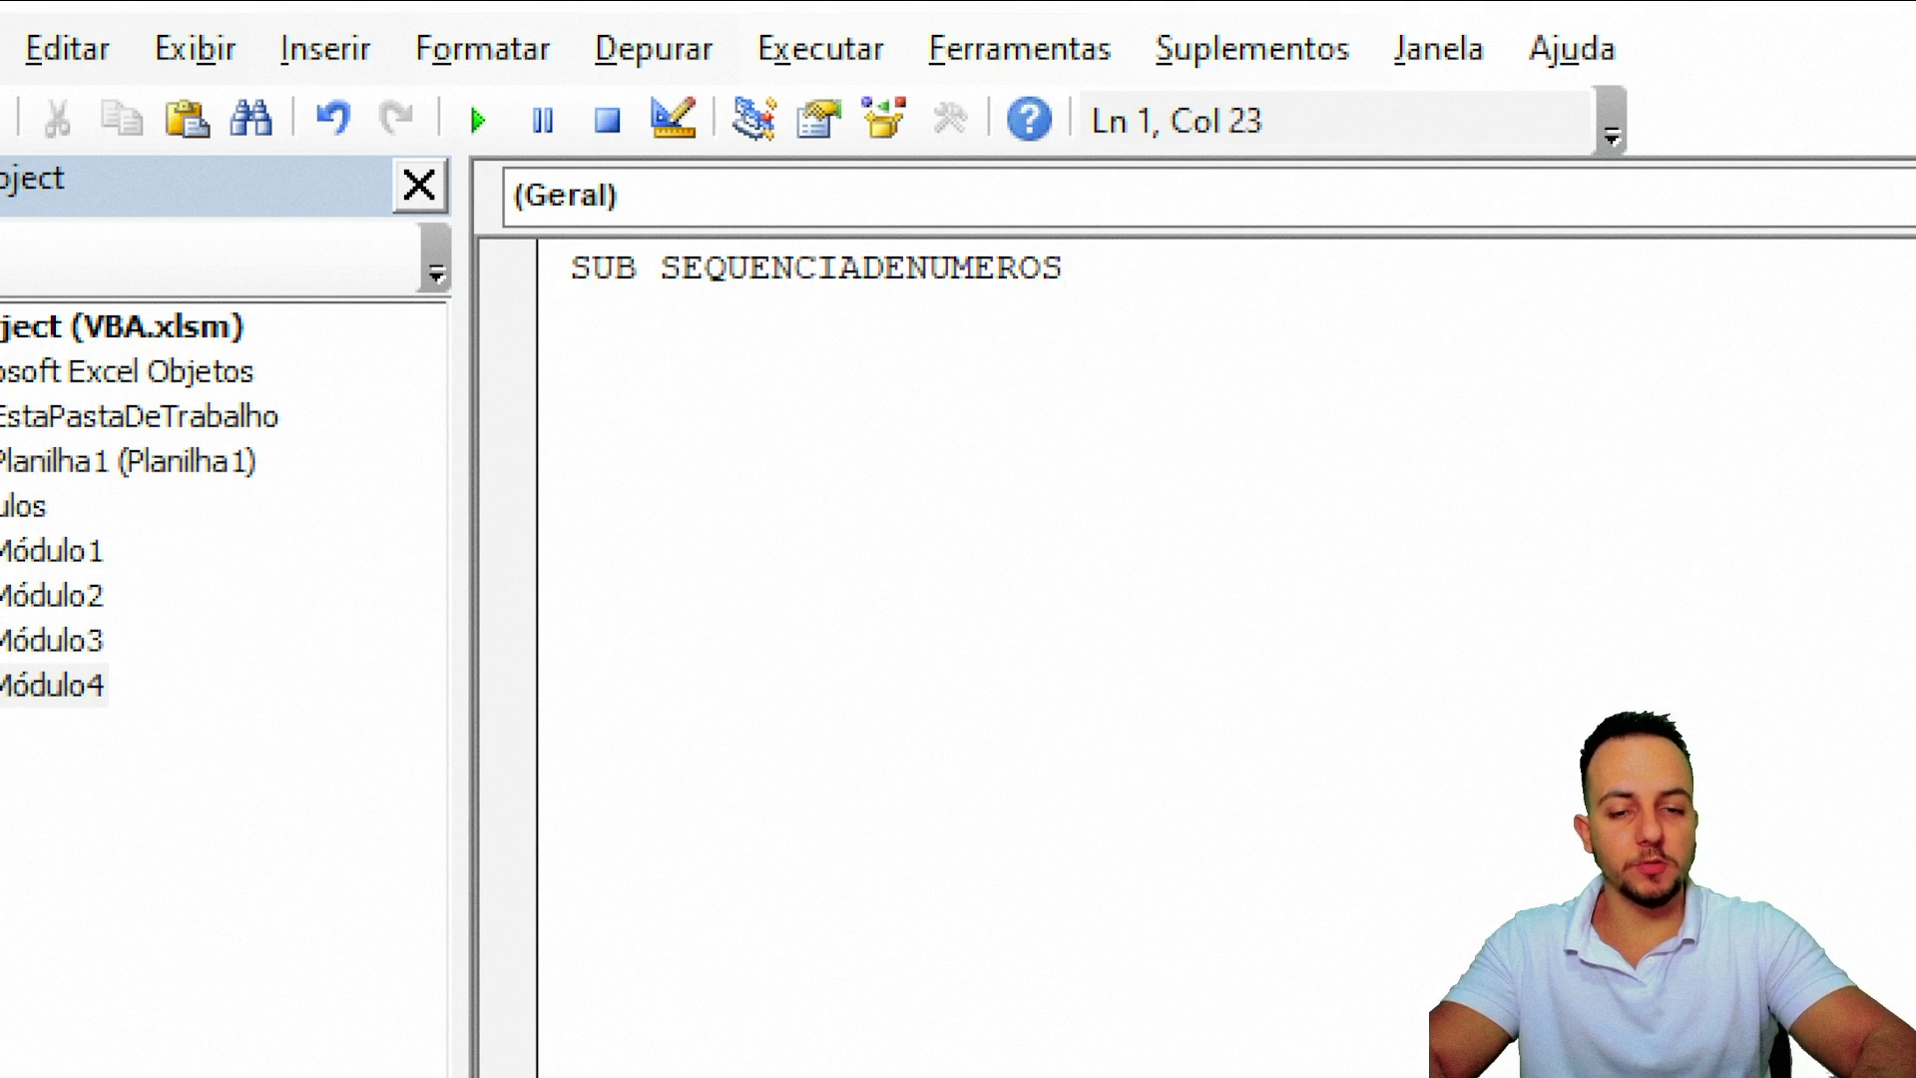
pyautogui.write('()')
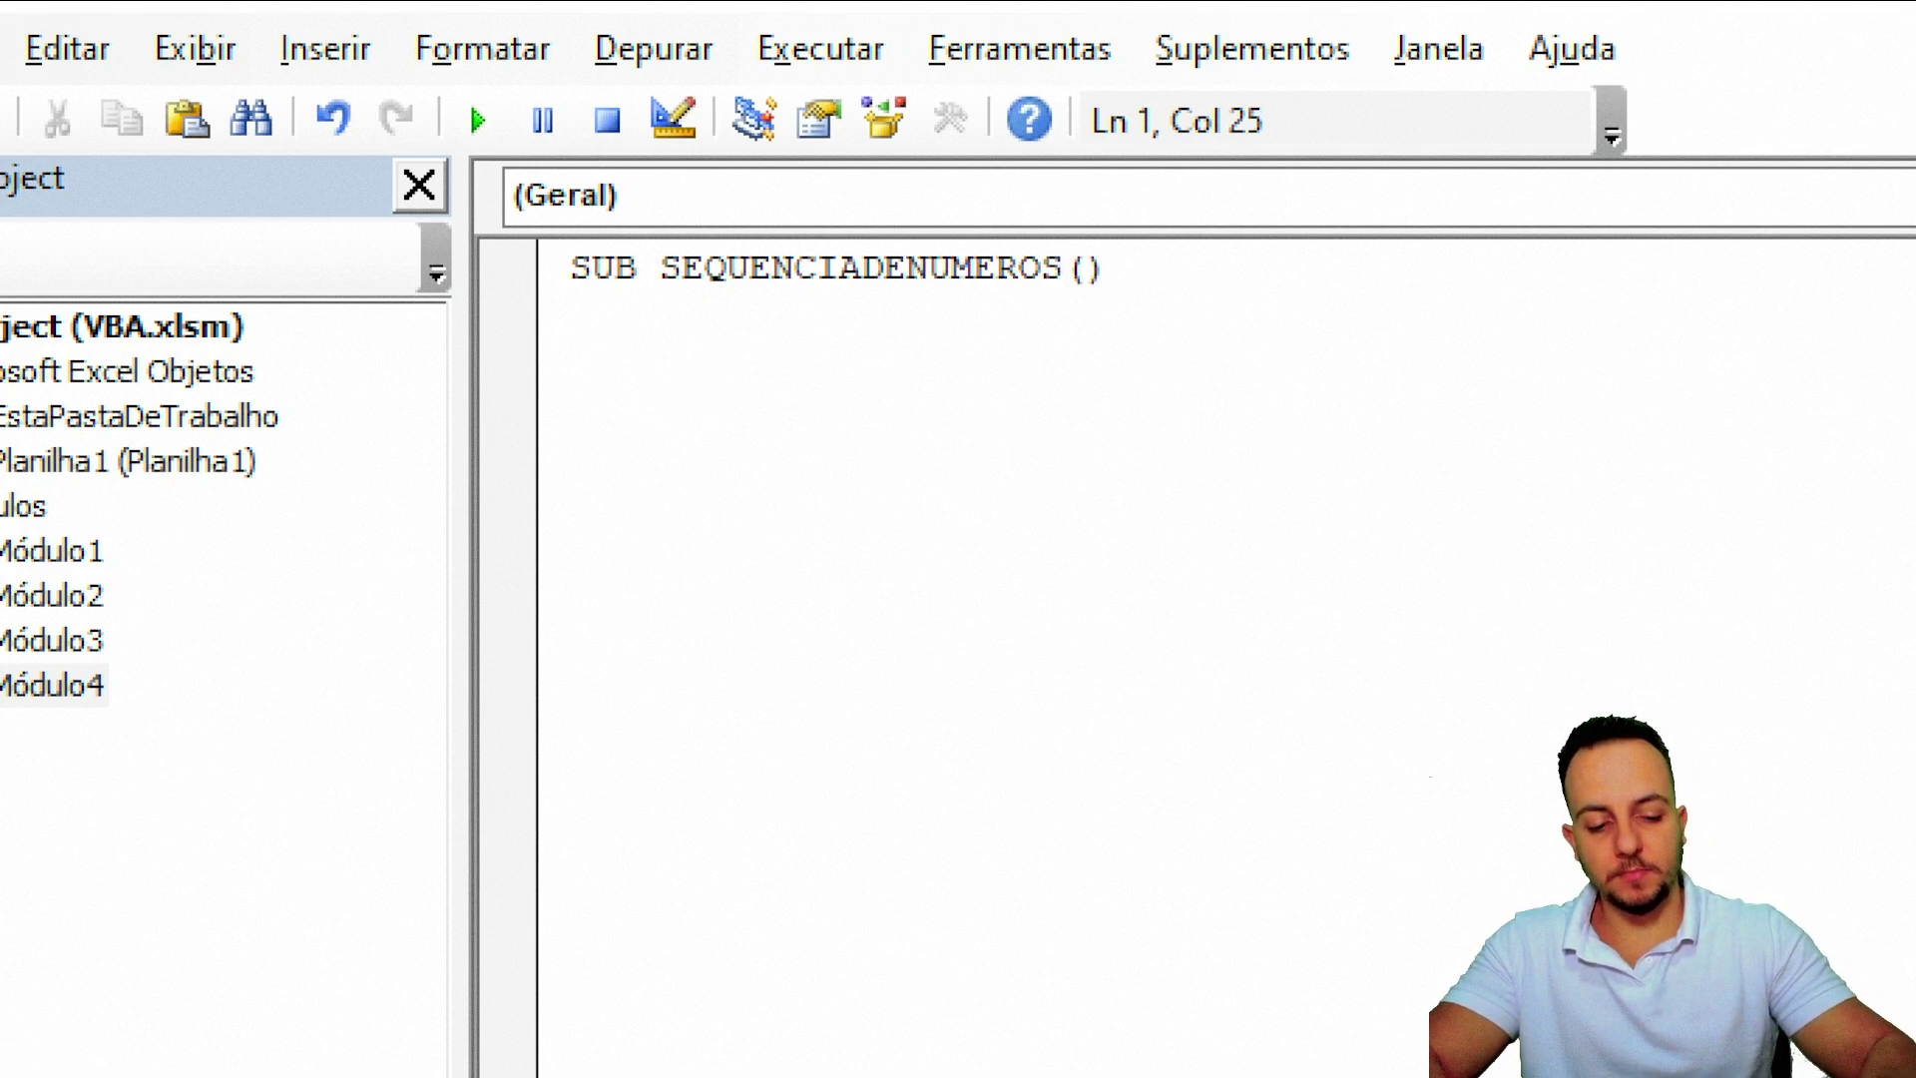
pyautogui.press('Return')
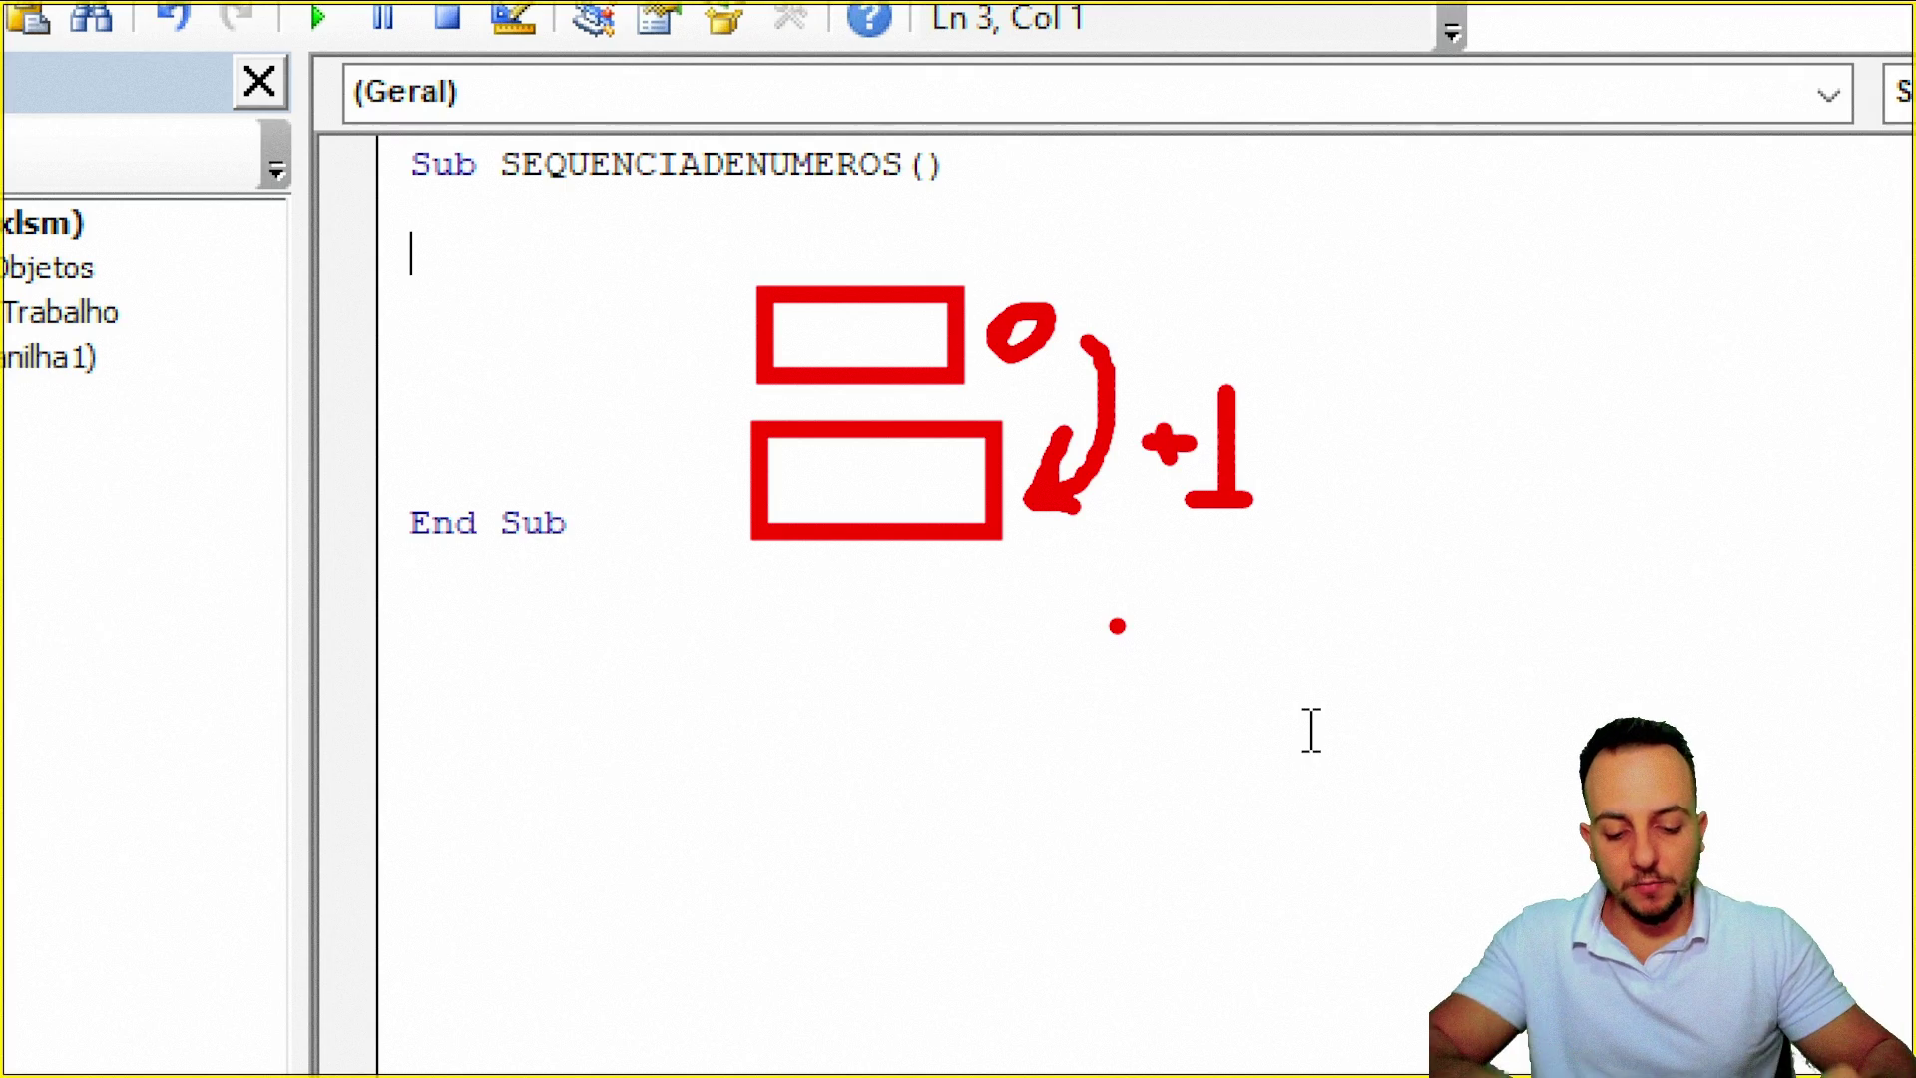
pyautogui.press('Escape')
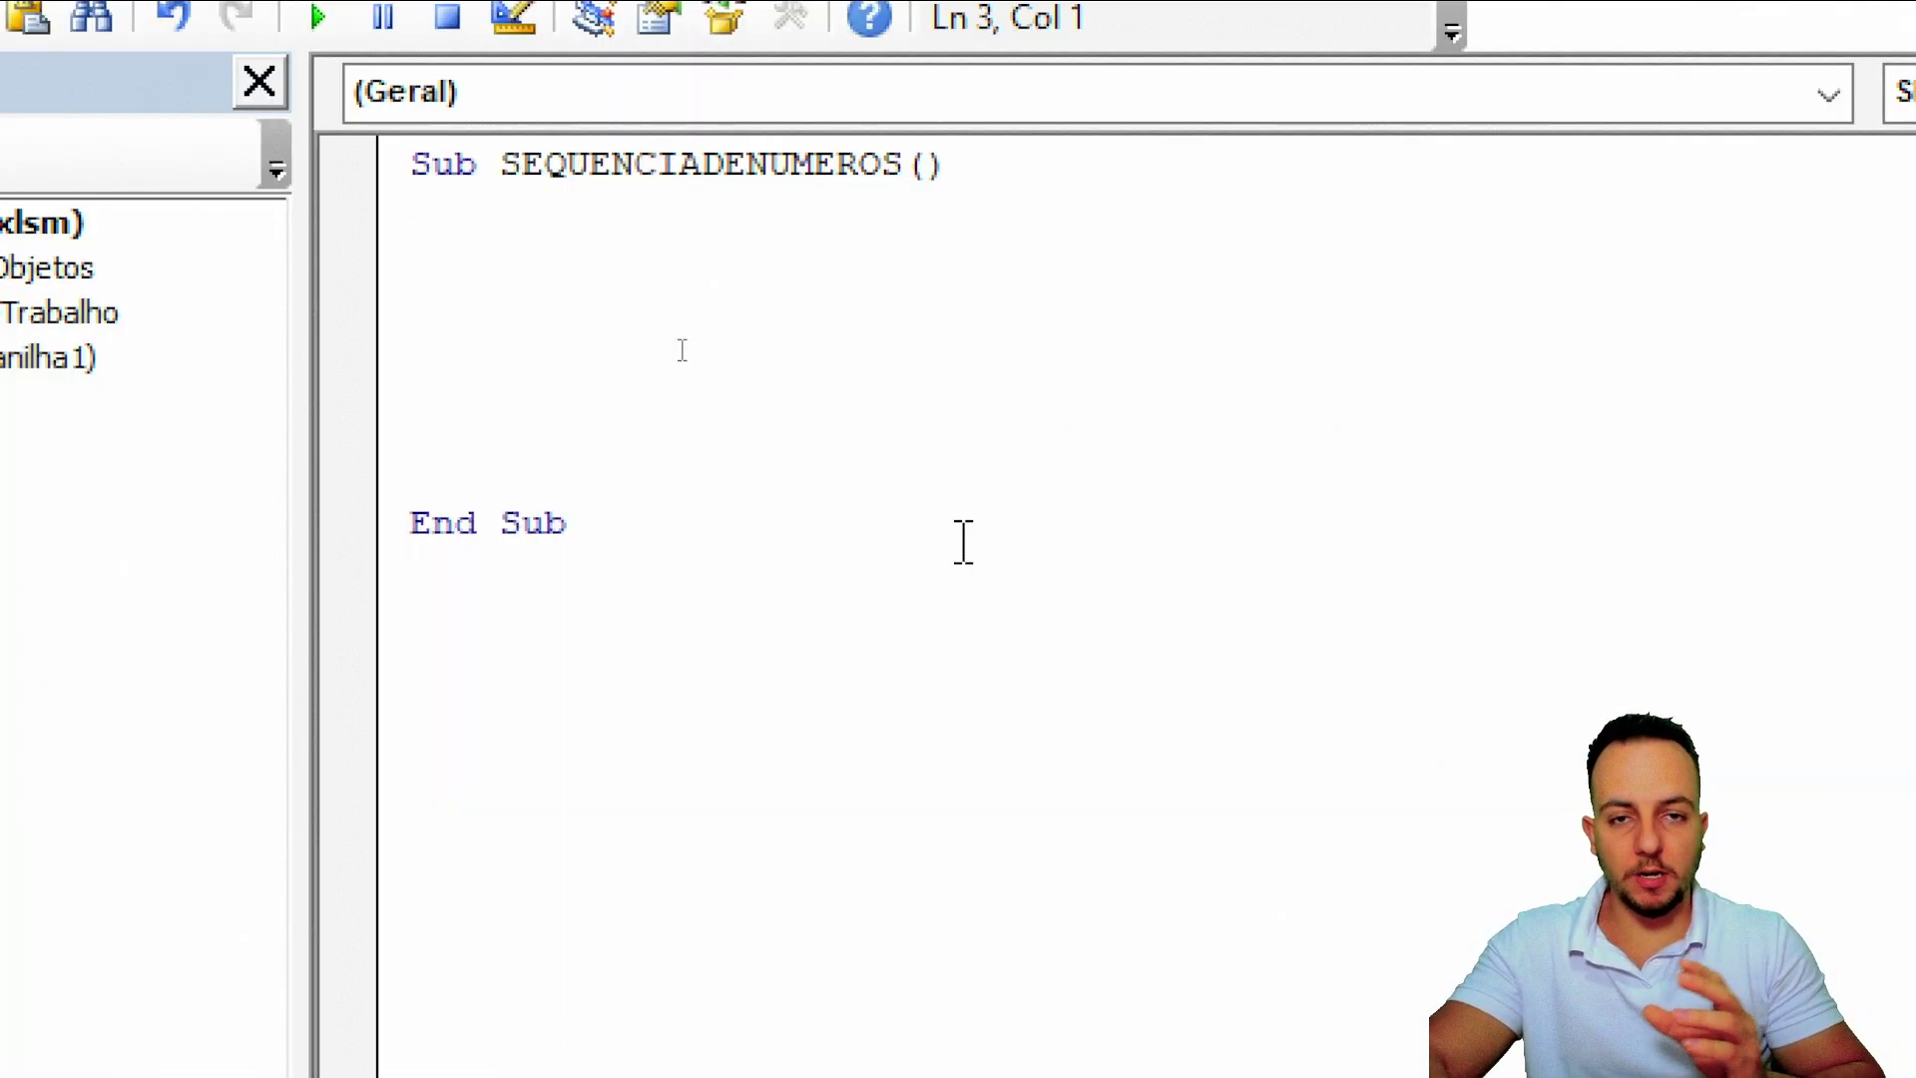
pyautogui.write('DIM')
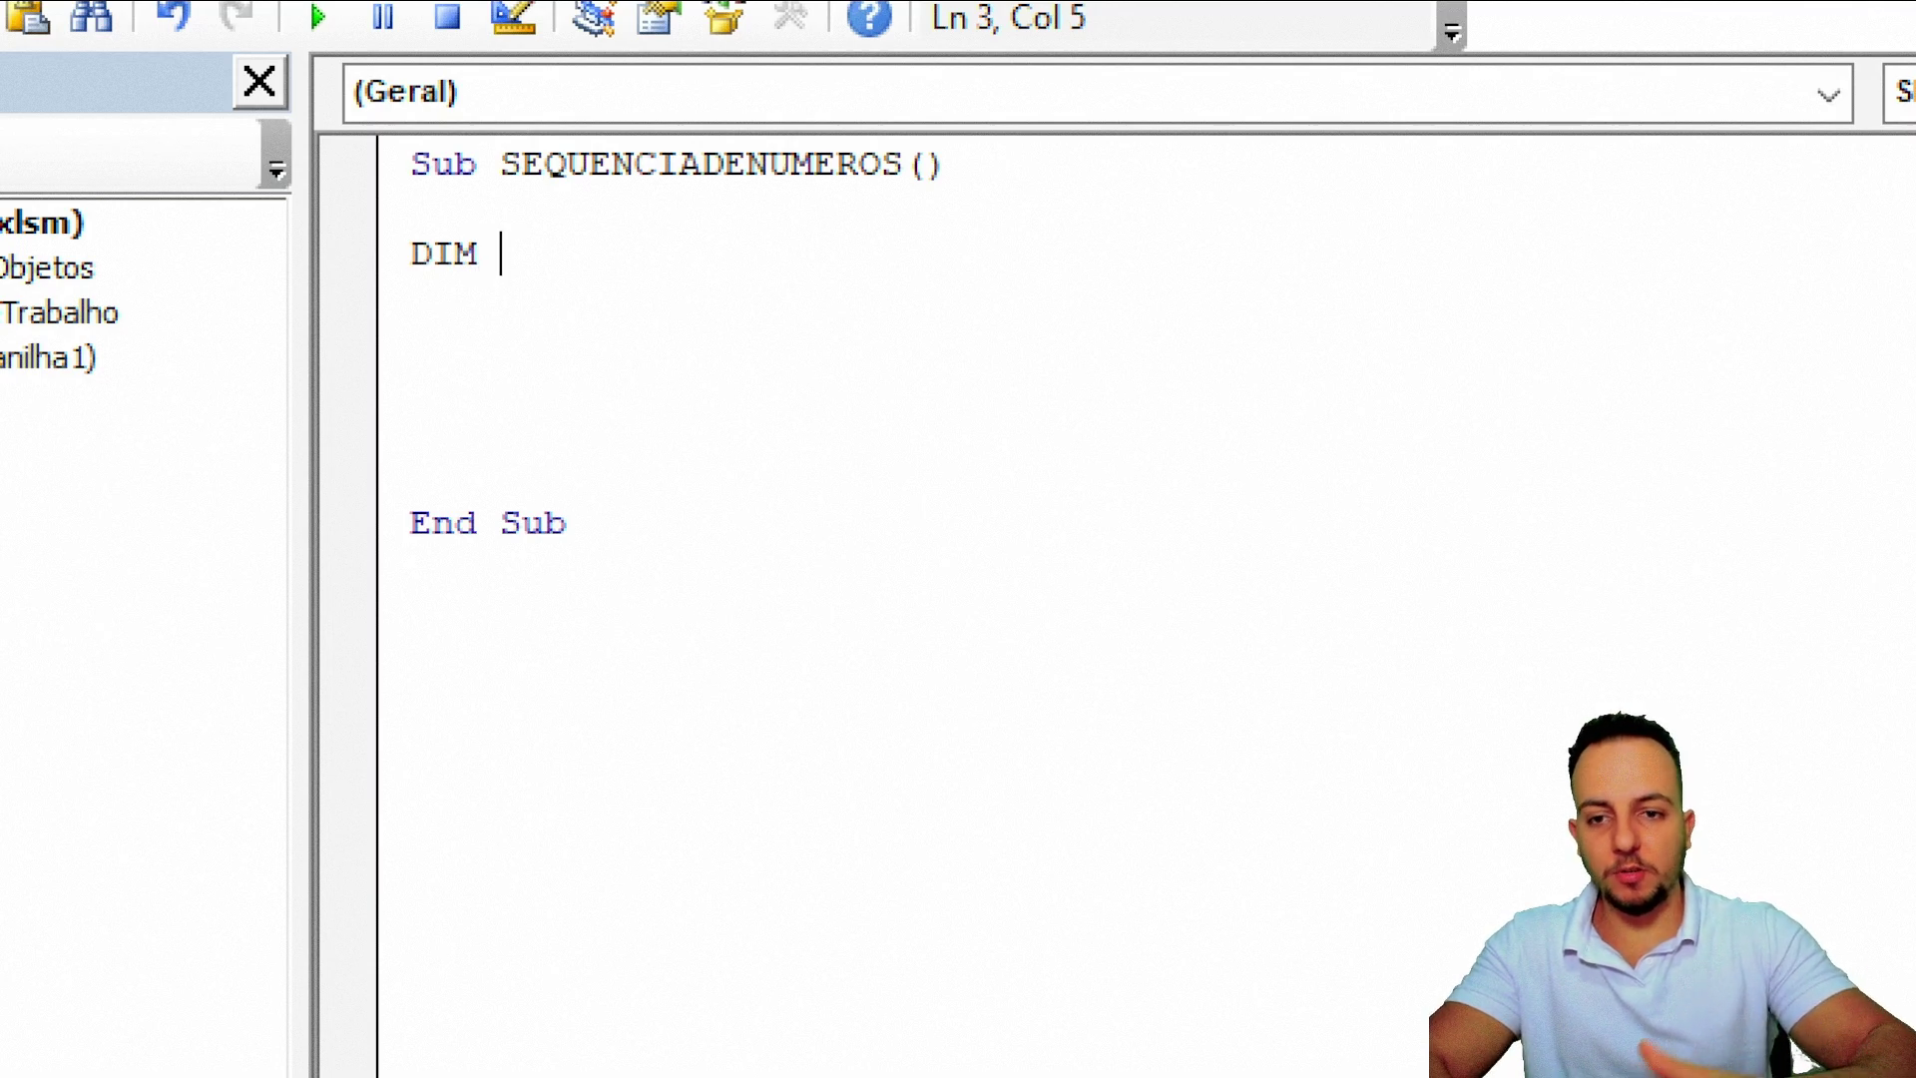
# - Declare CONTADOR As Integer and open a For CONTADOR = 0 To 20 loop
pyautogui.write('CONT')
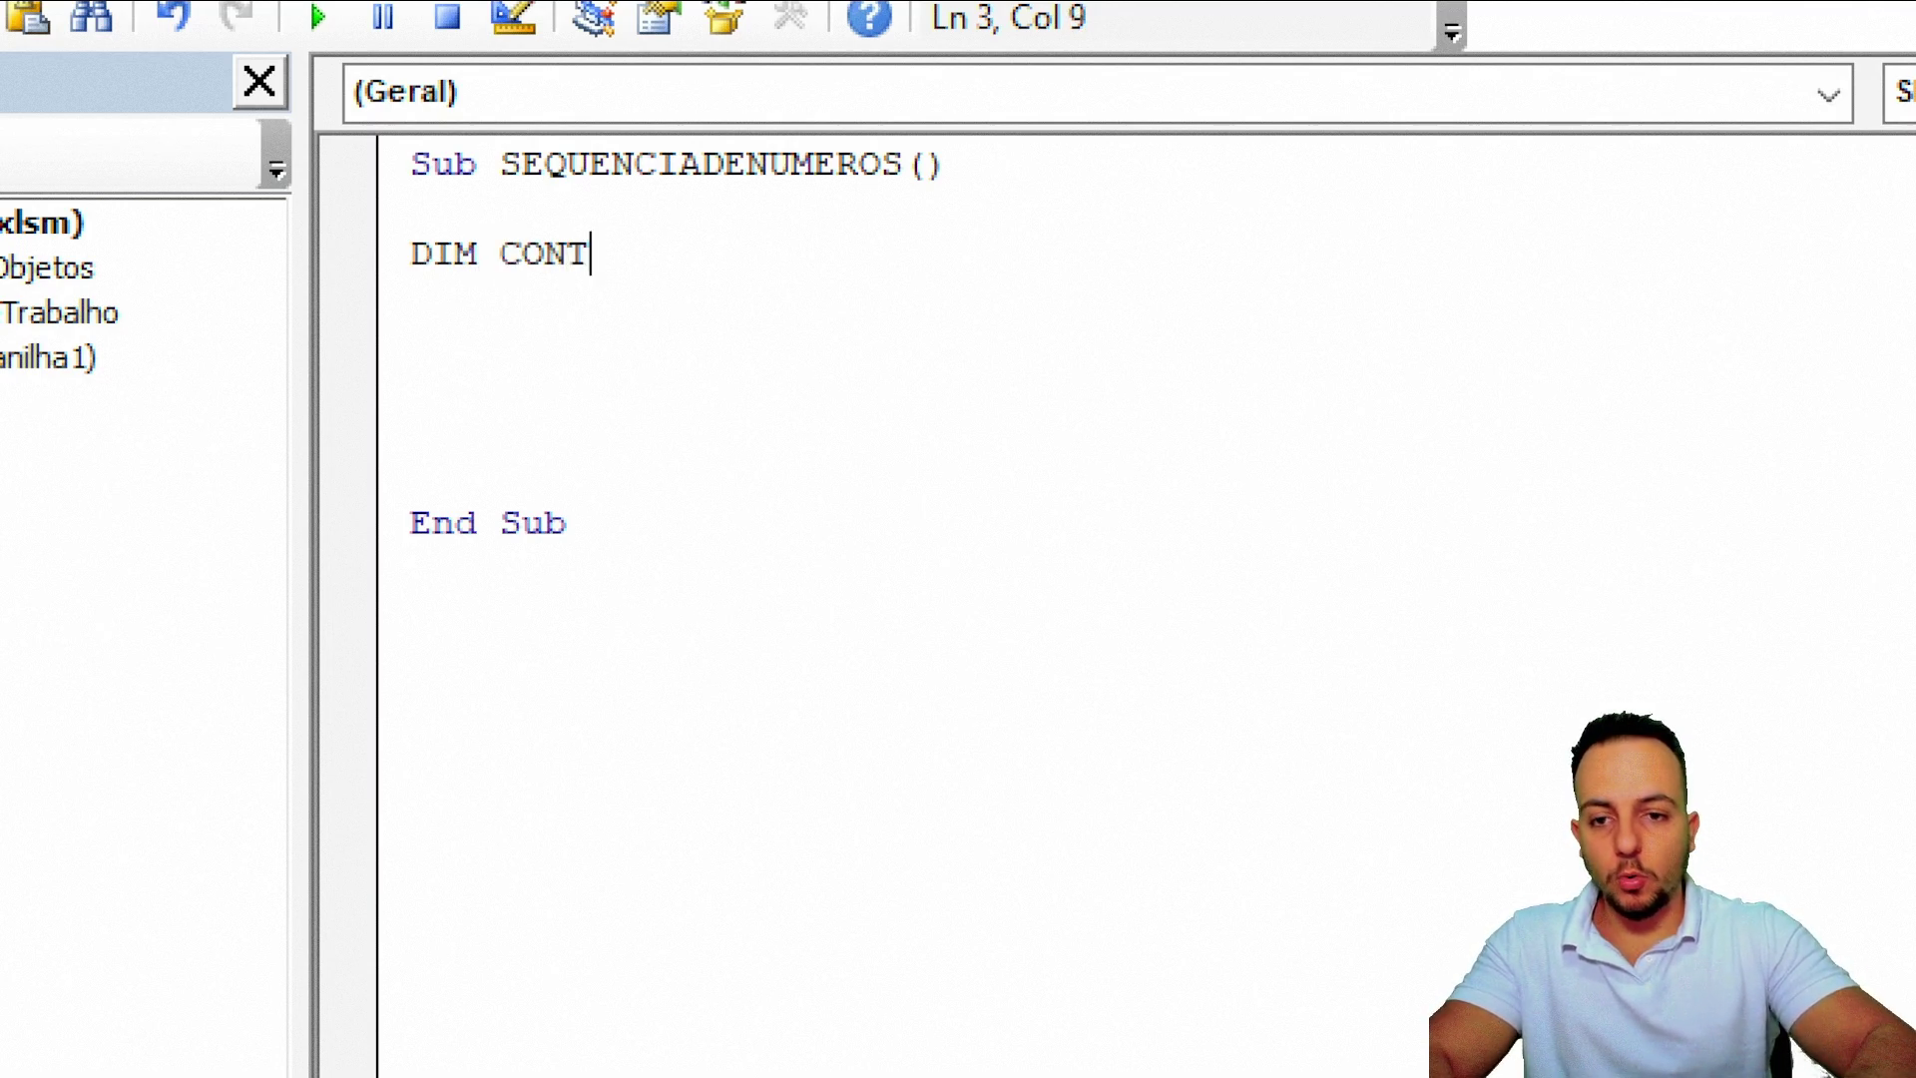
pyautogui.write('ADOR')
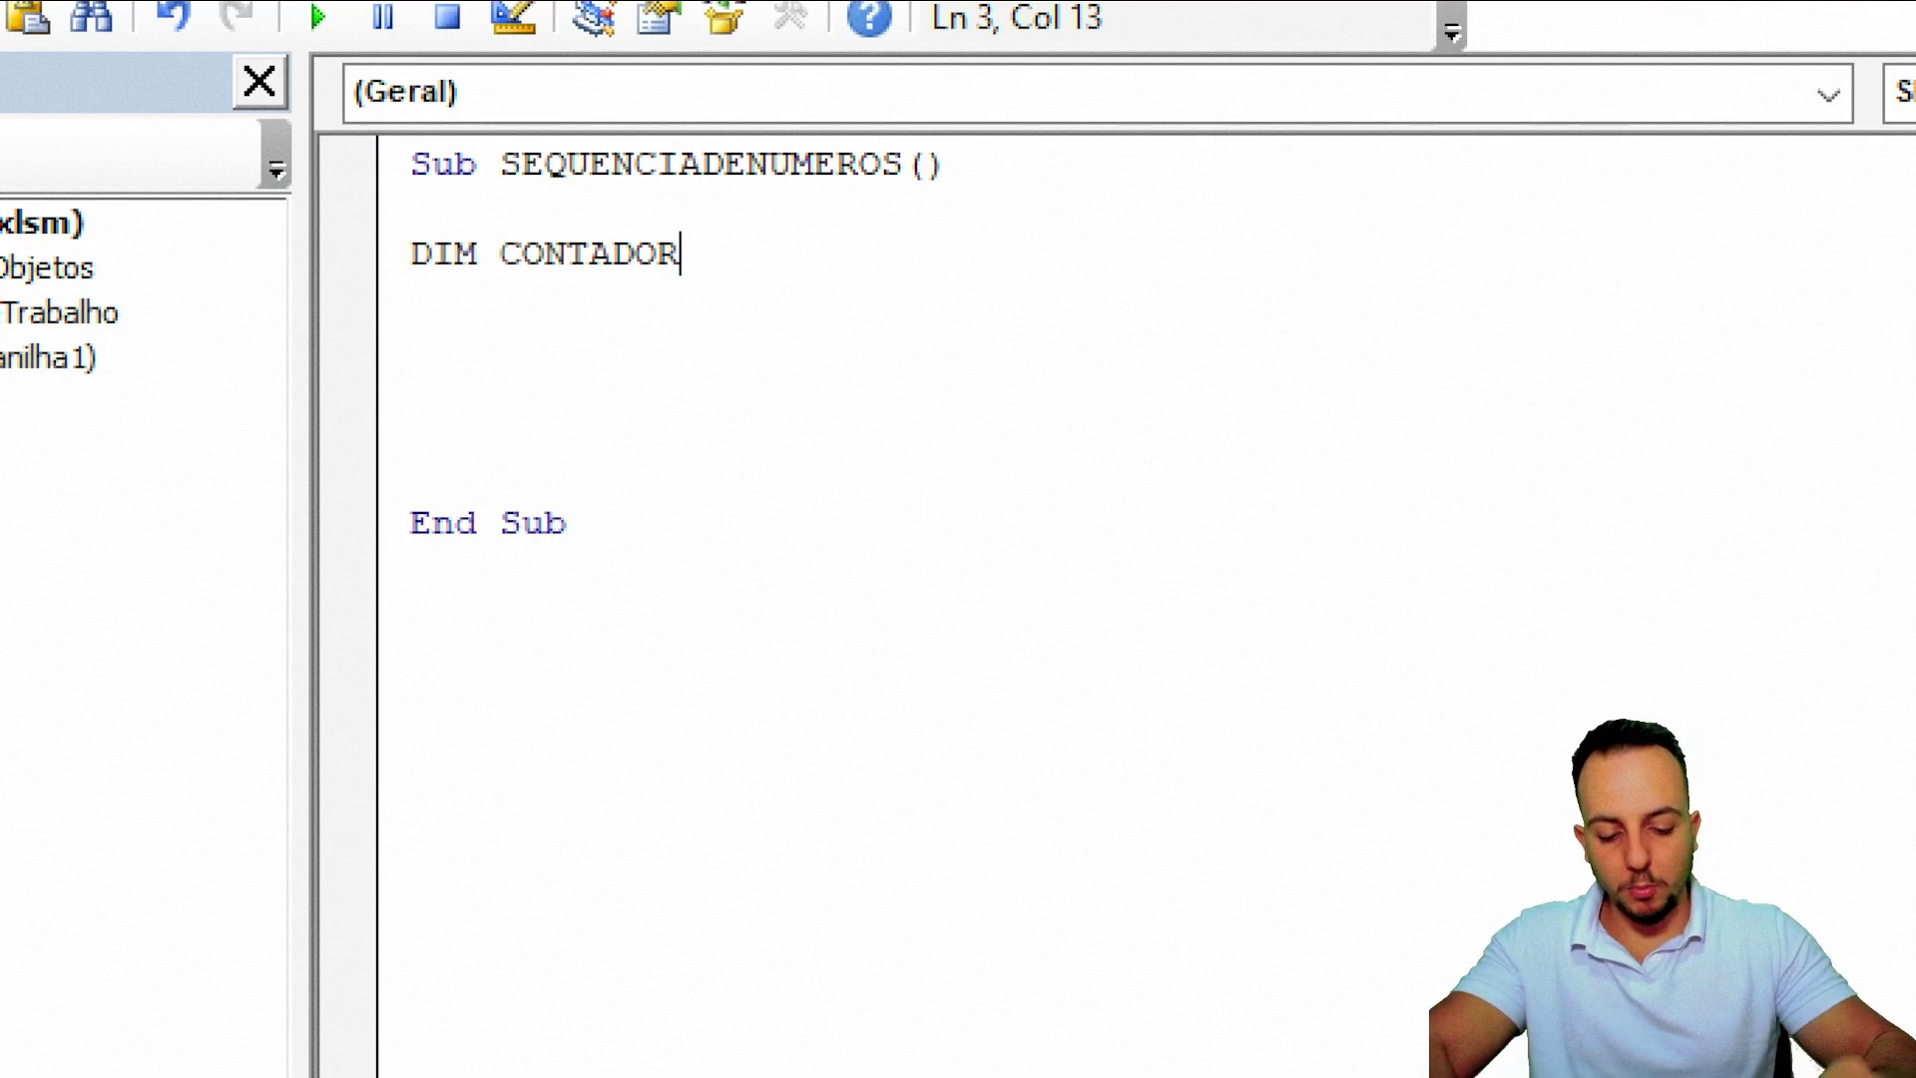
pyautogui.write(' AS ')
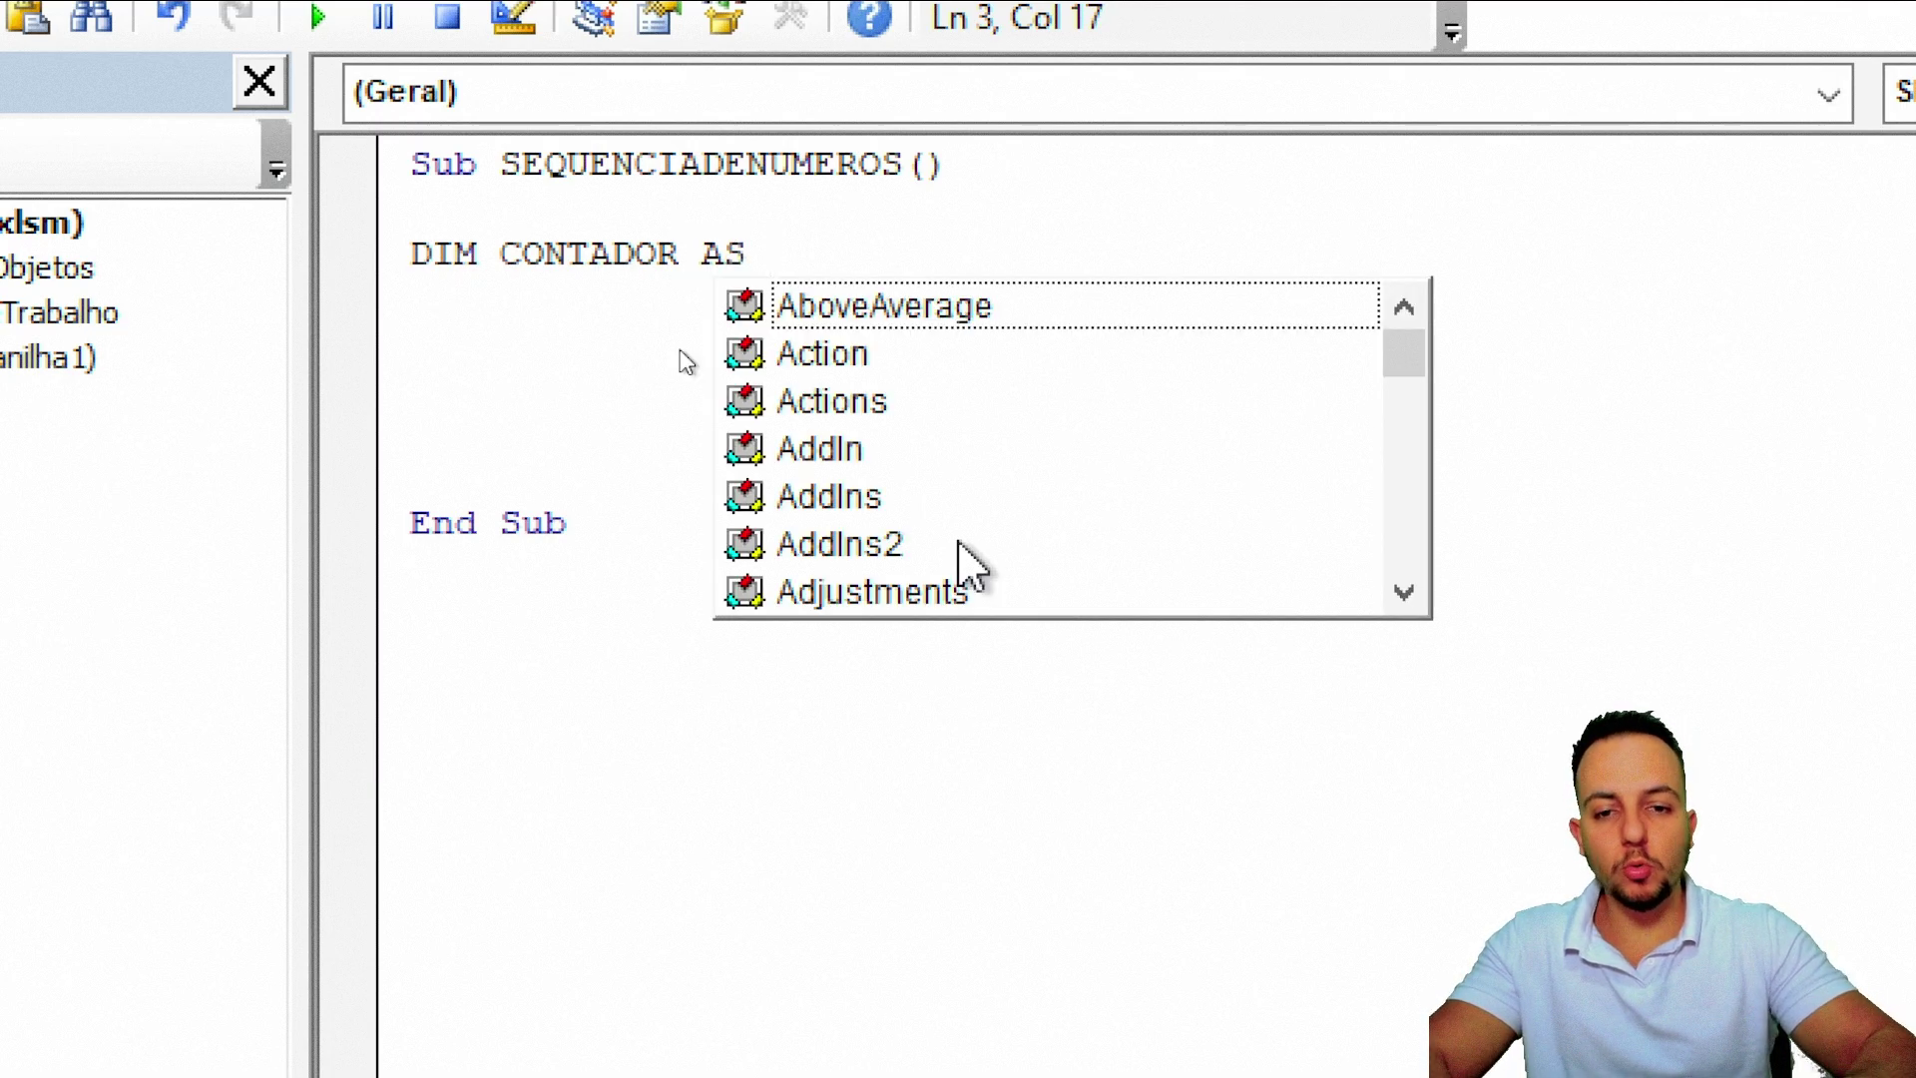
pyautogui.write('INTEGER')
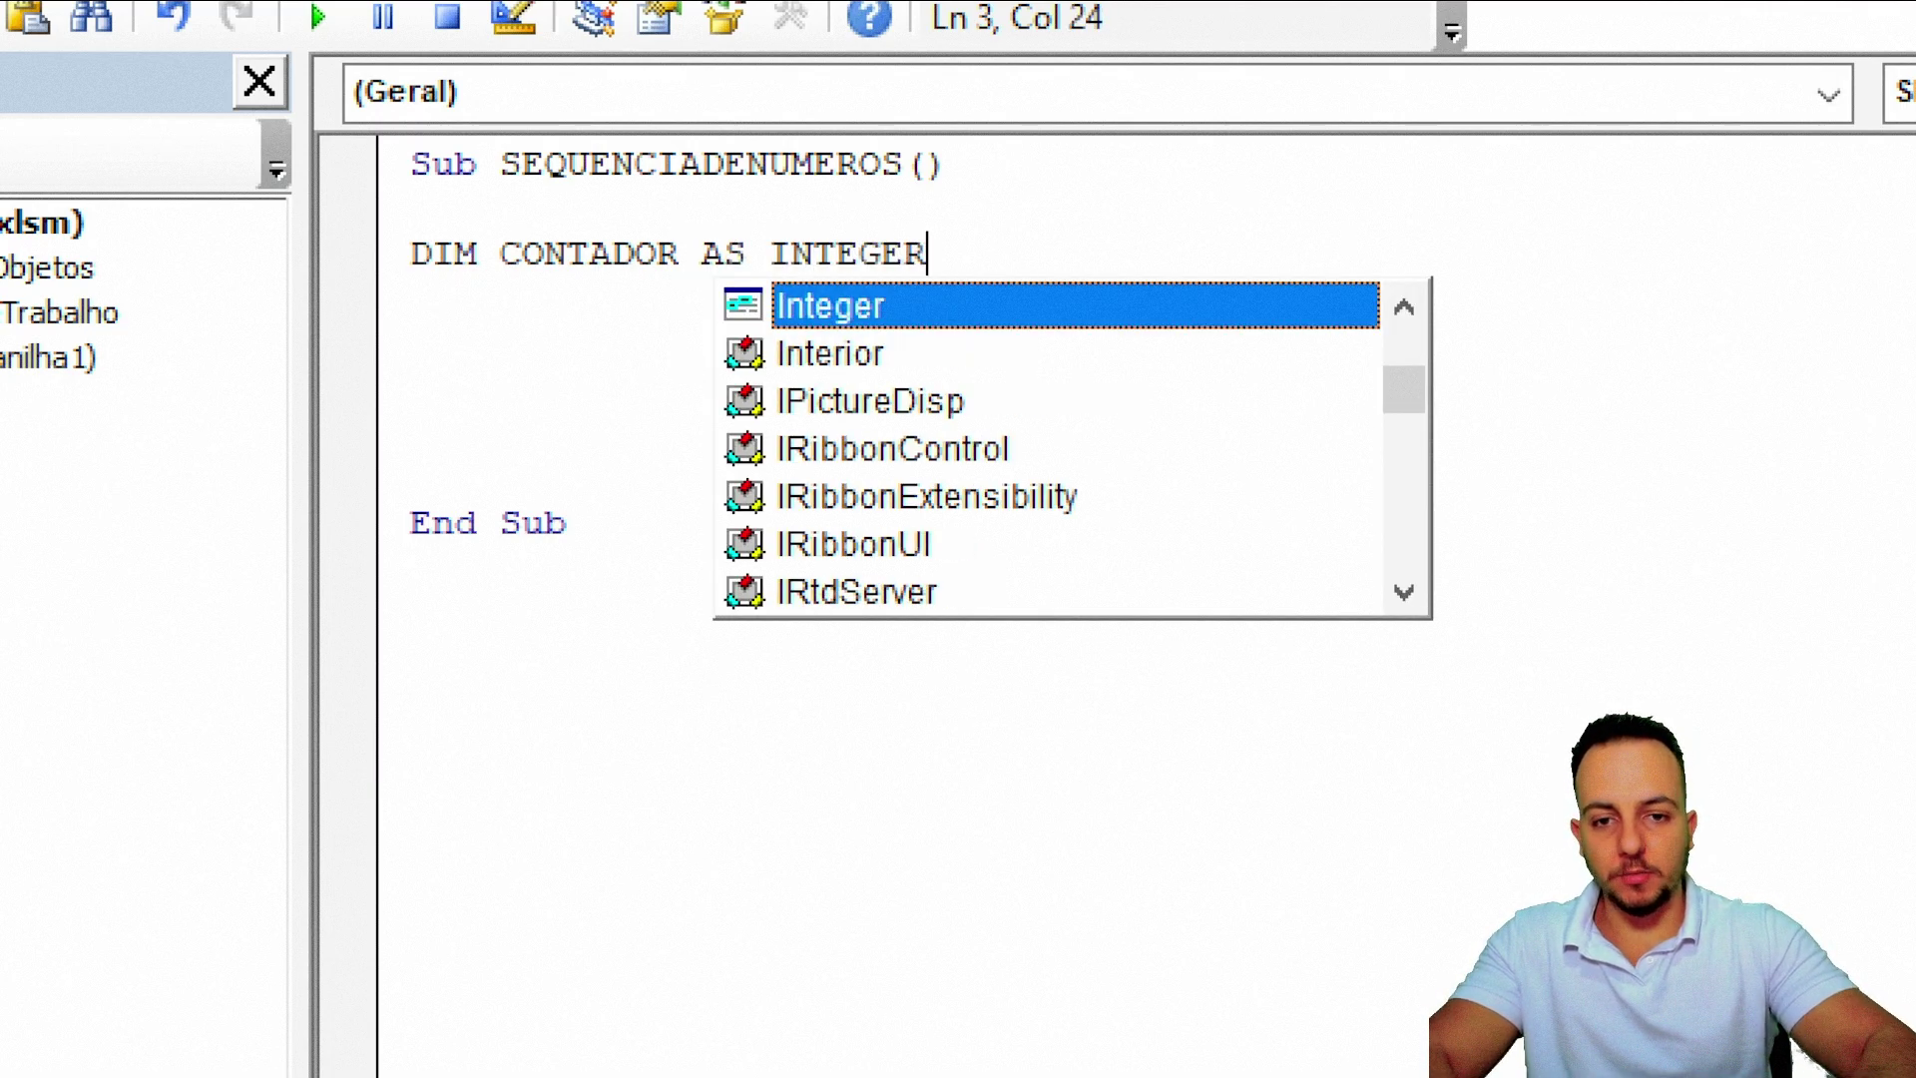
pyautogui.press('Return')
pyautogui.click(960, 537)
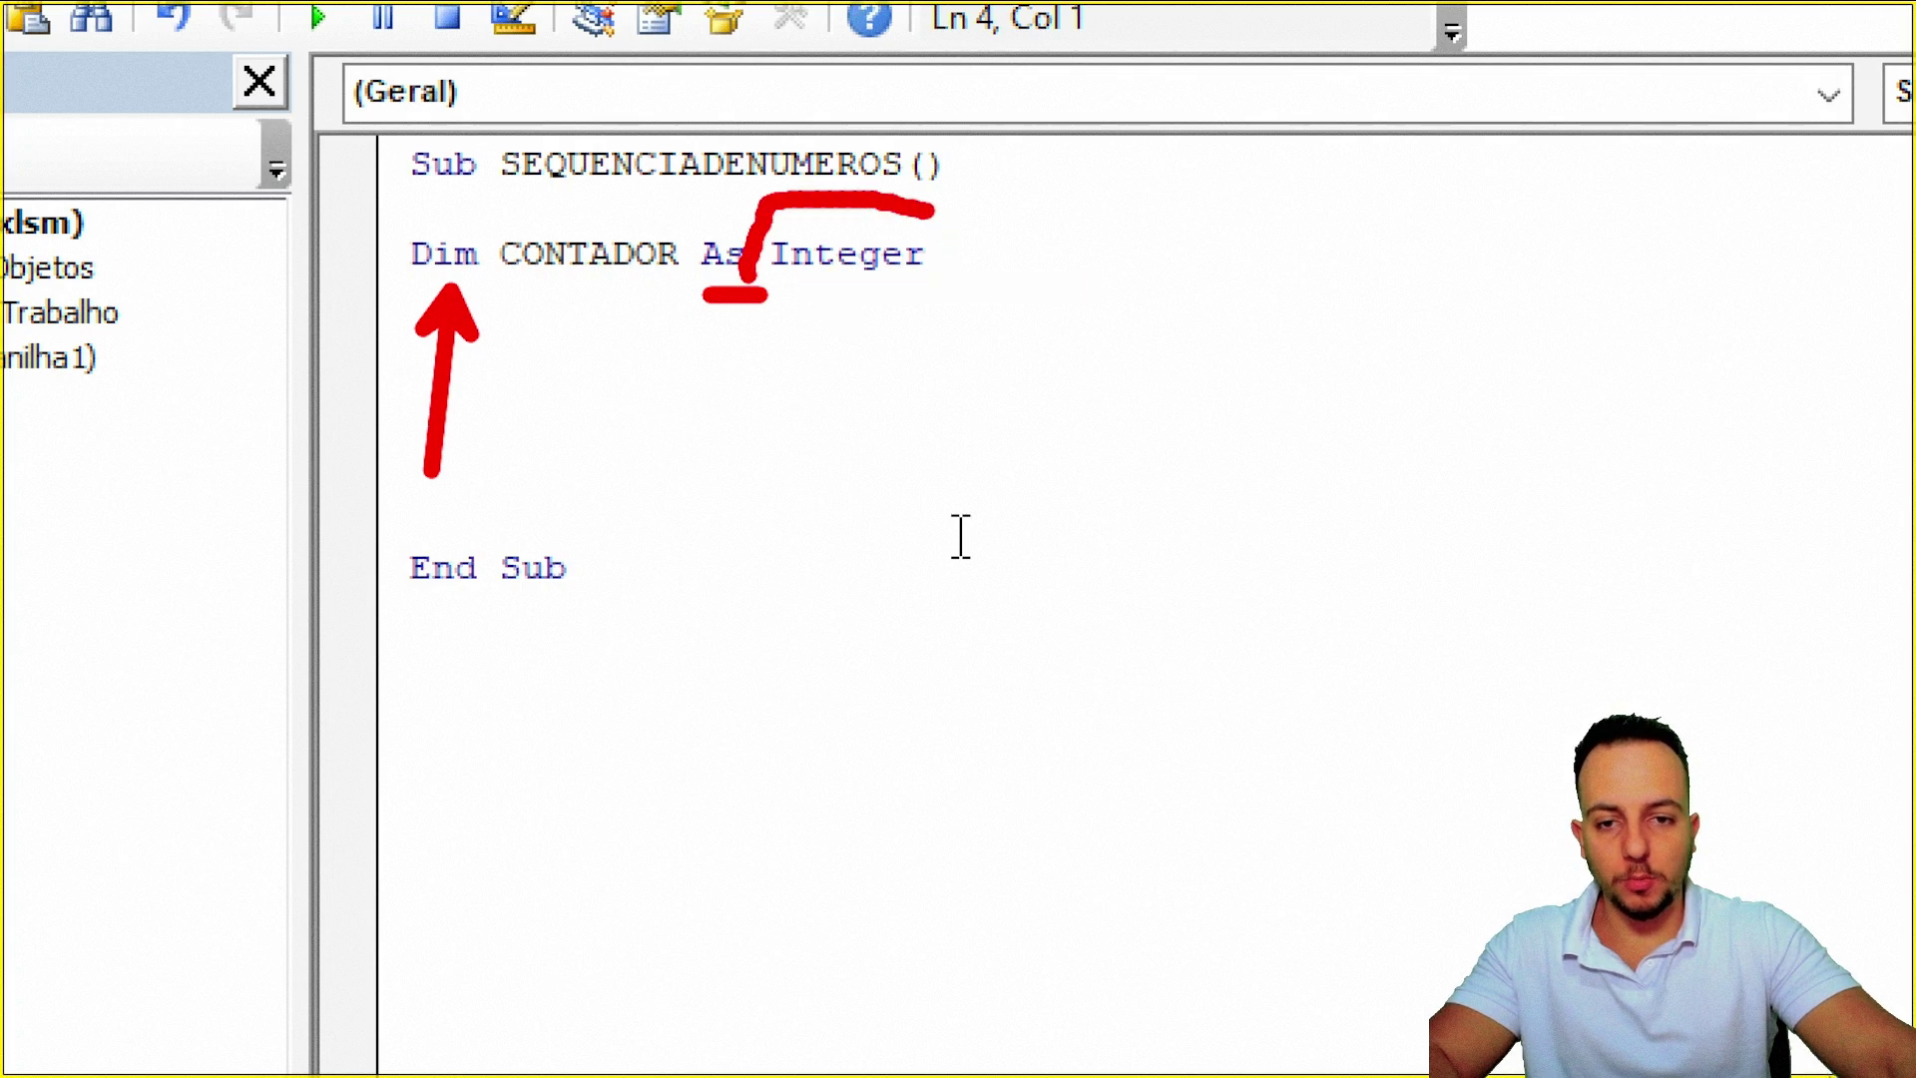
pyautogui.press('Return')
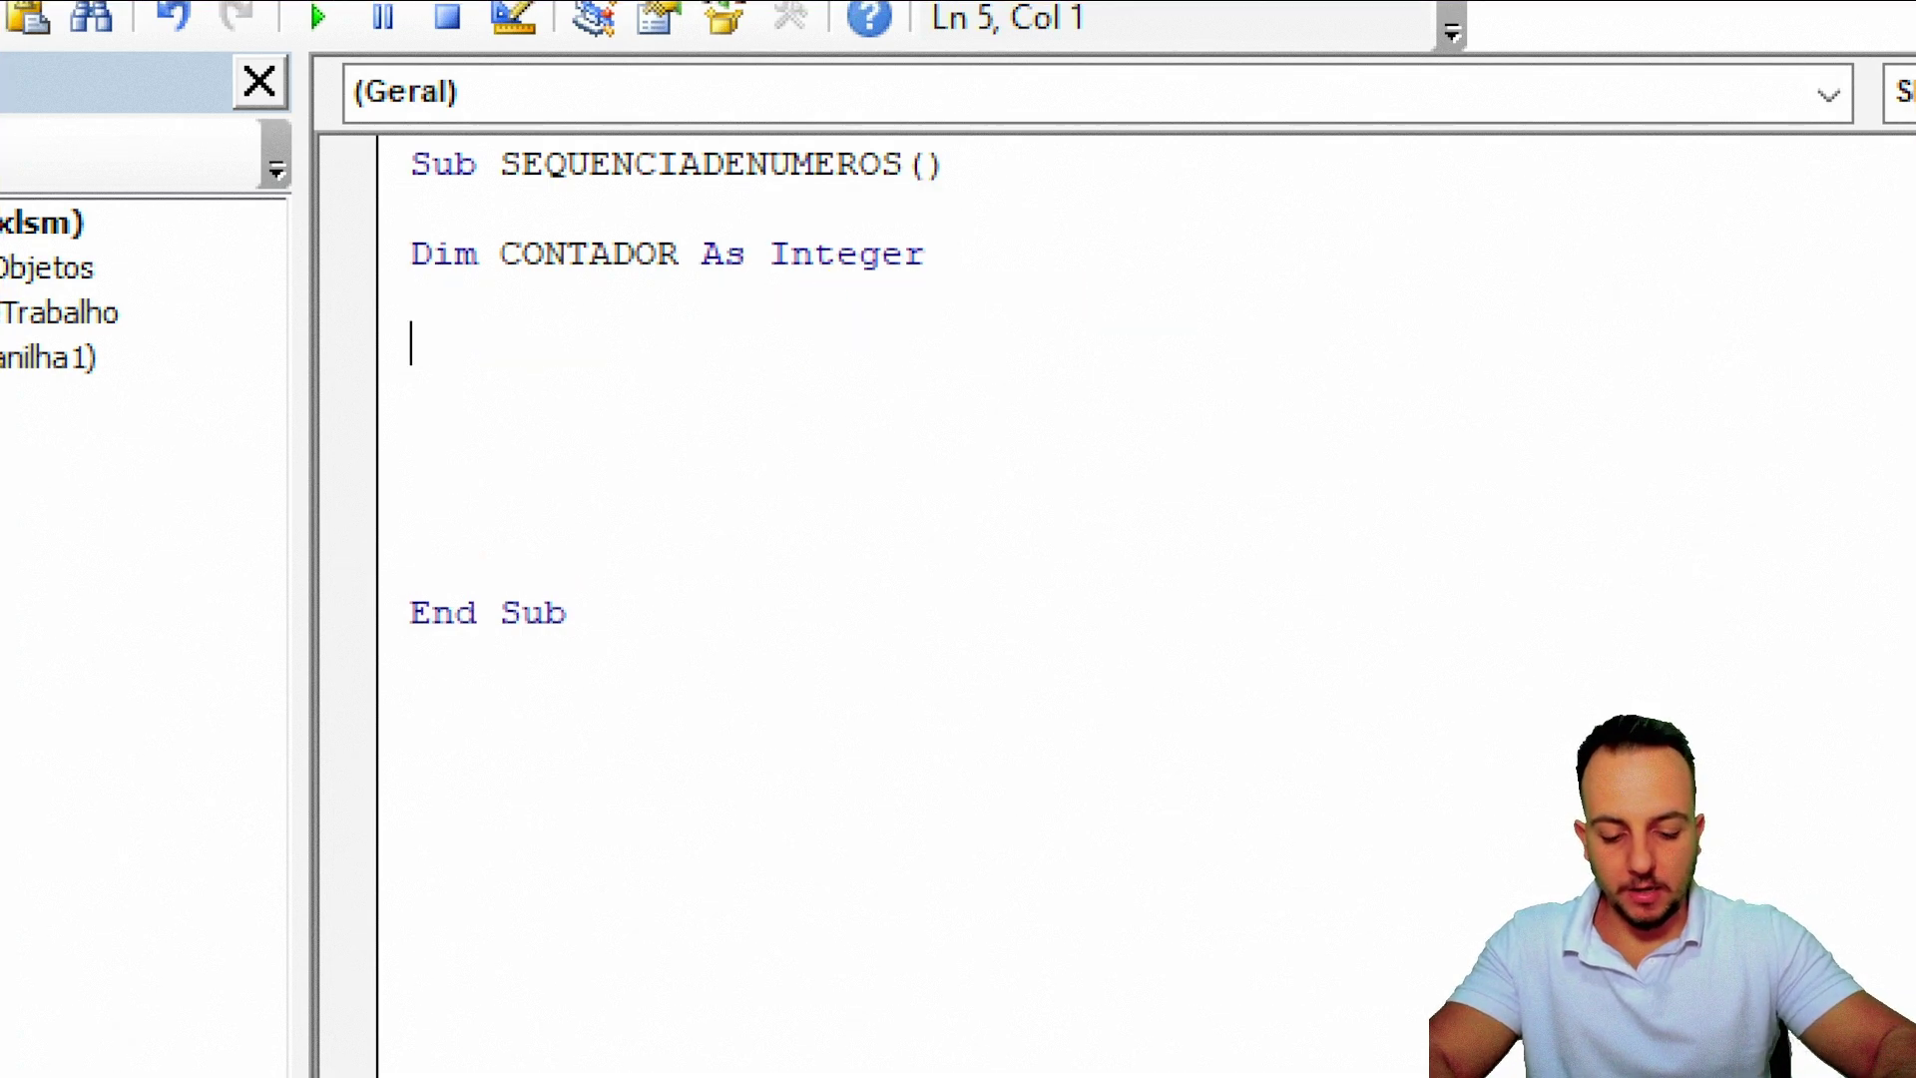
pyautogui.write('FOR ')
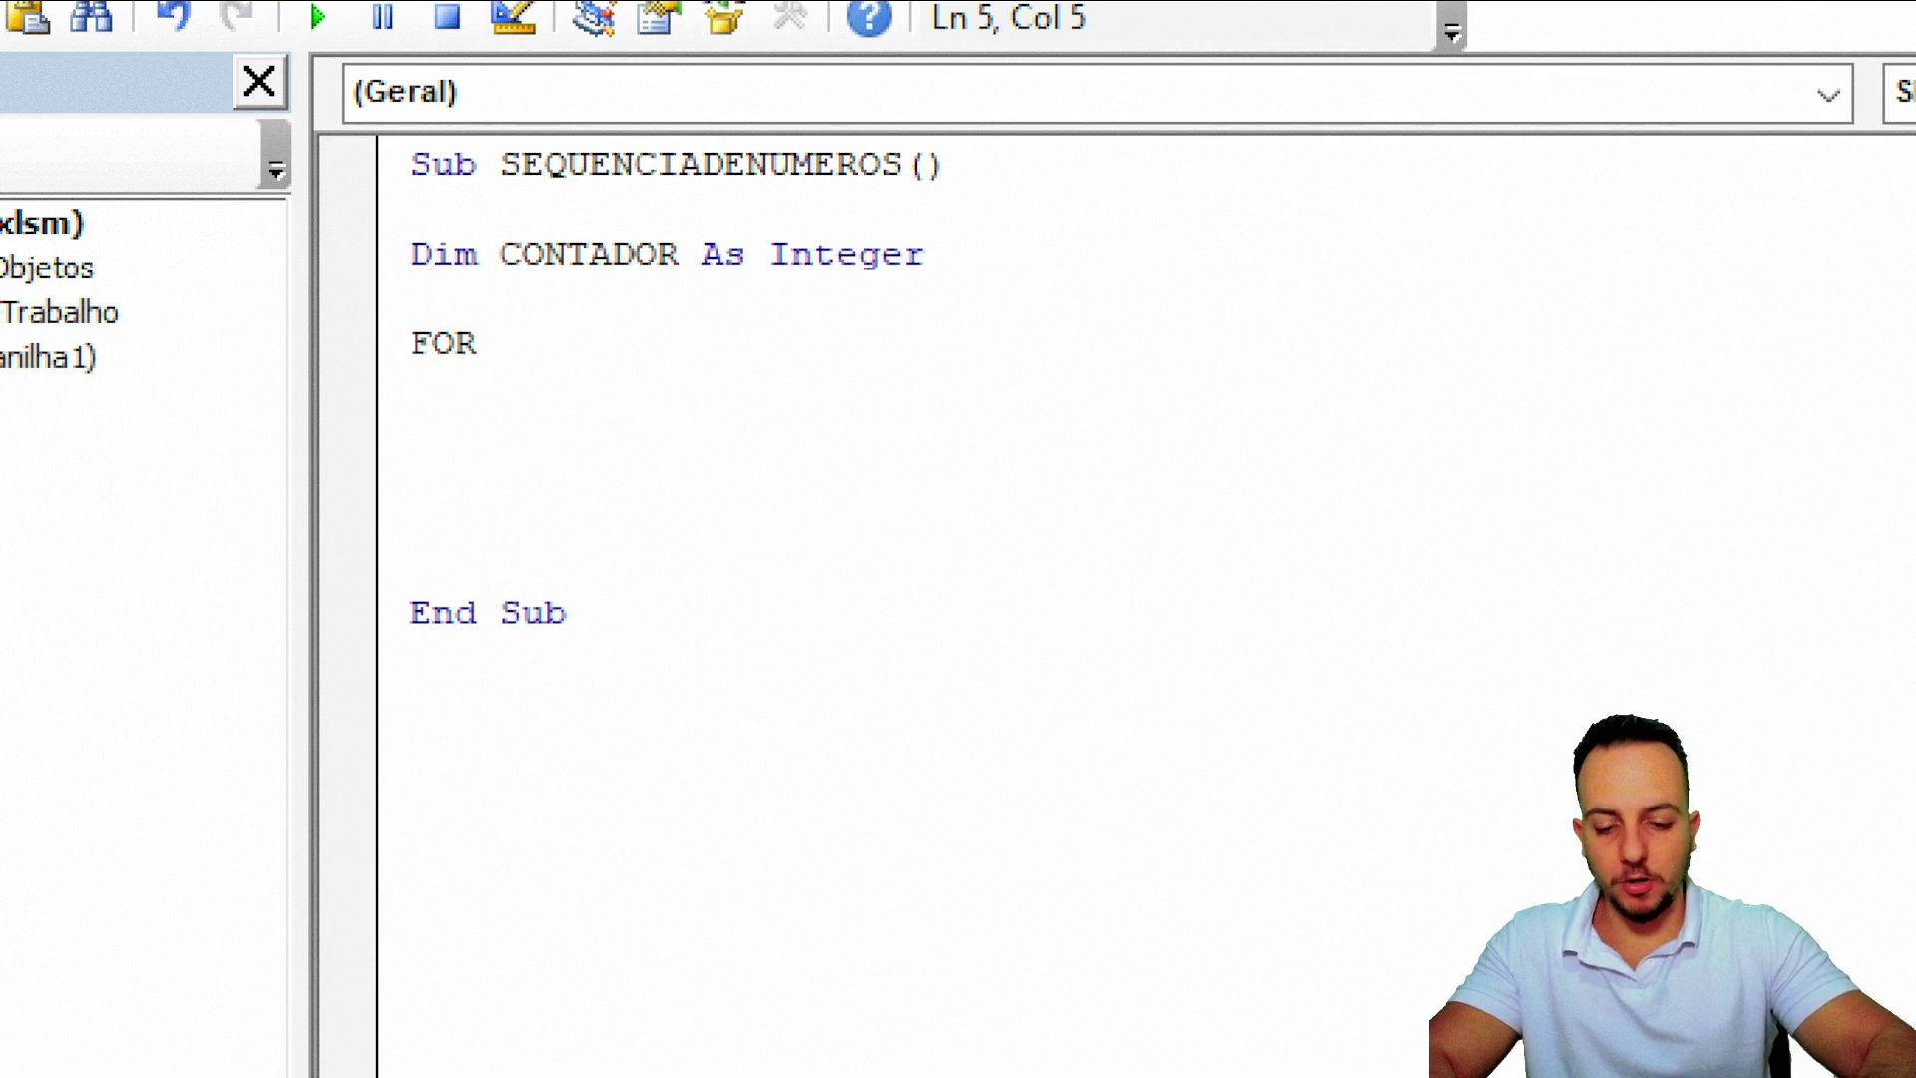
pyautogui.write('CONTADOR =')
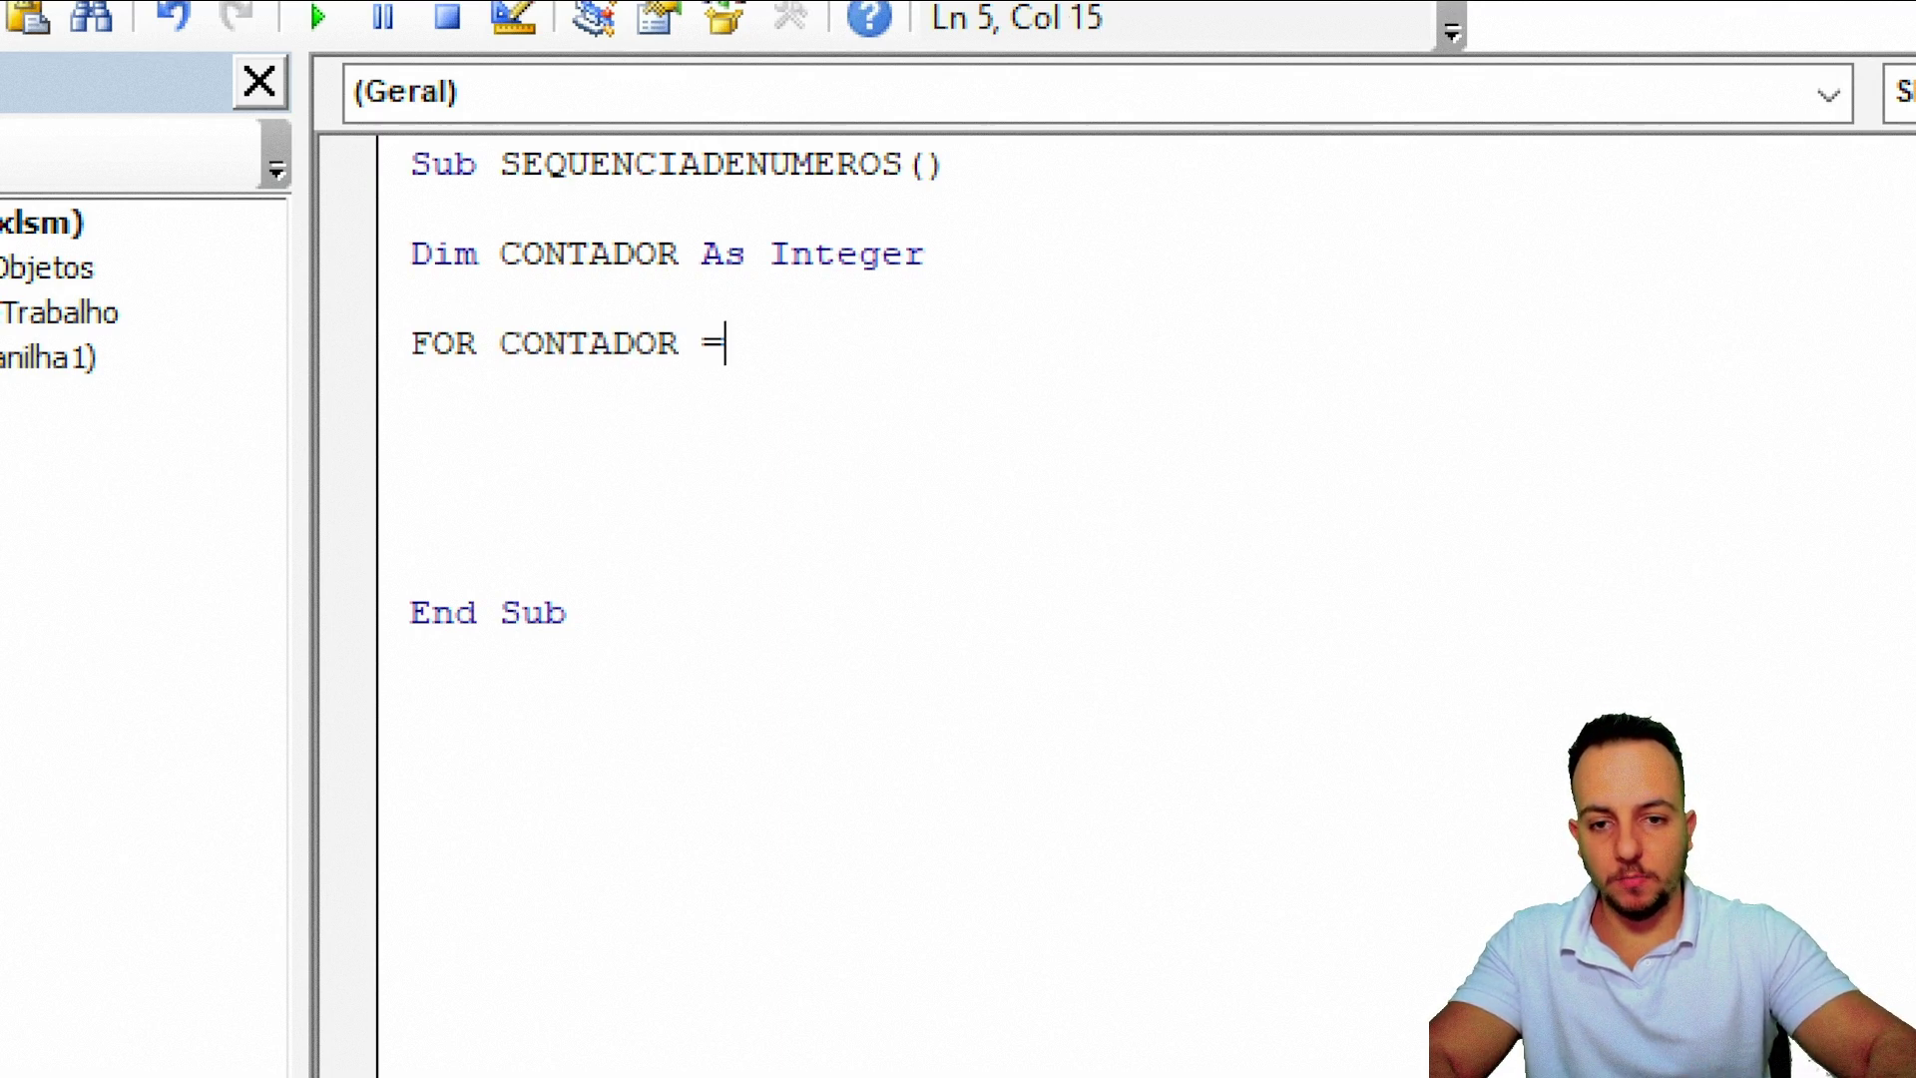
pyautogui.write(' 0 ')
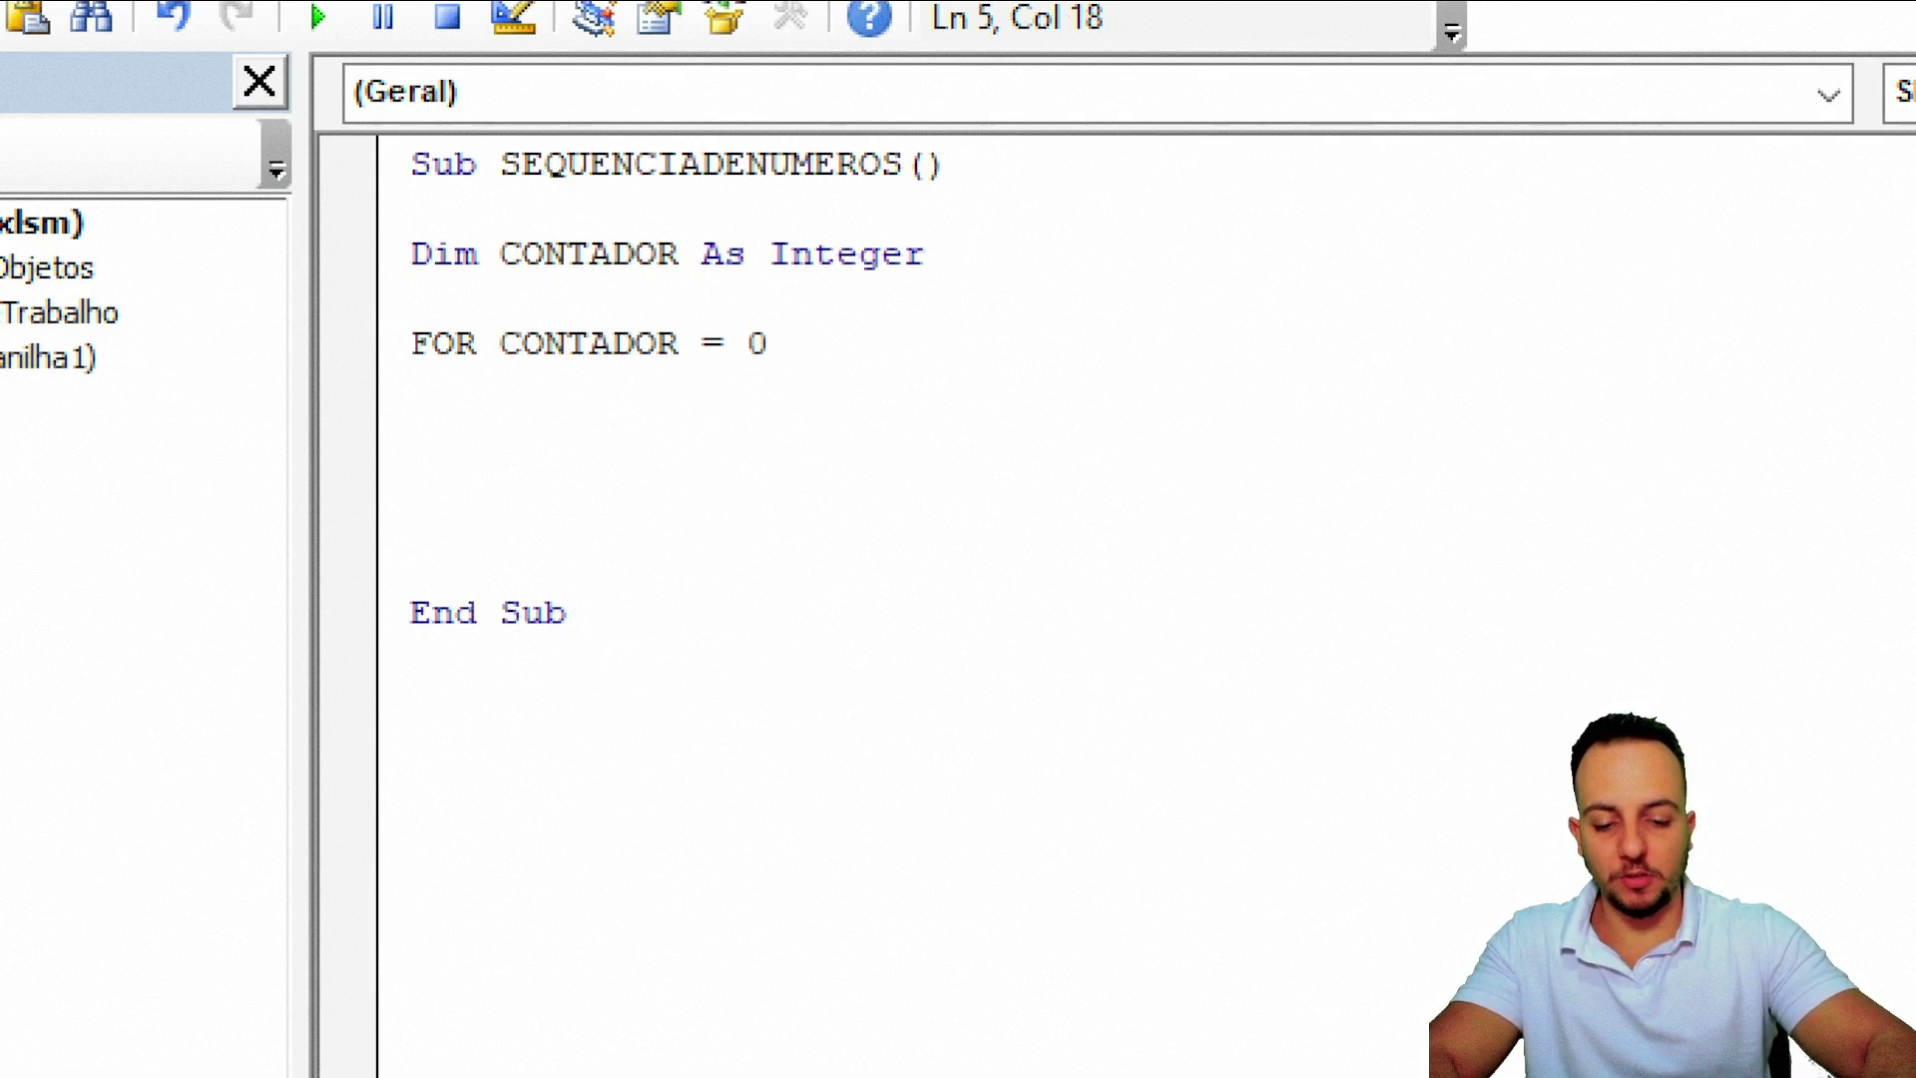
pyautogui.write('TO 20')
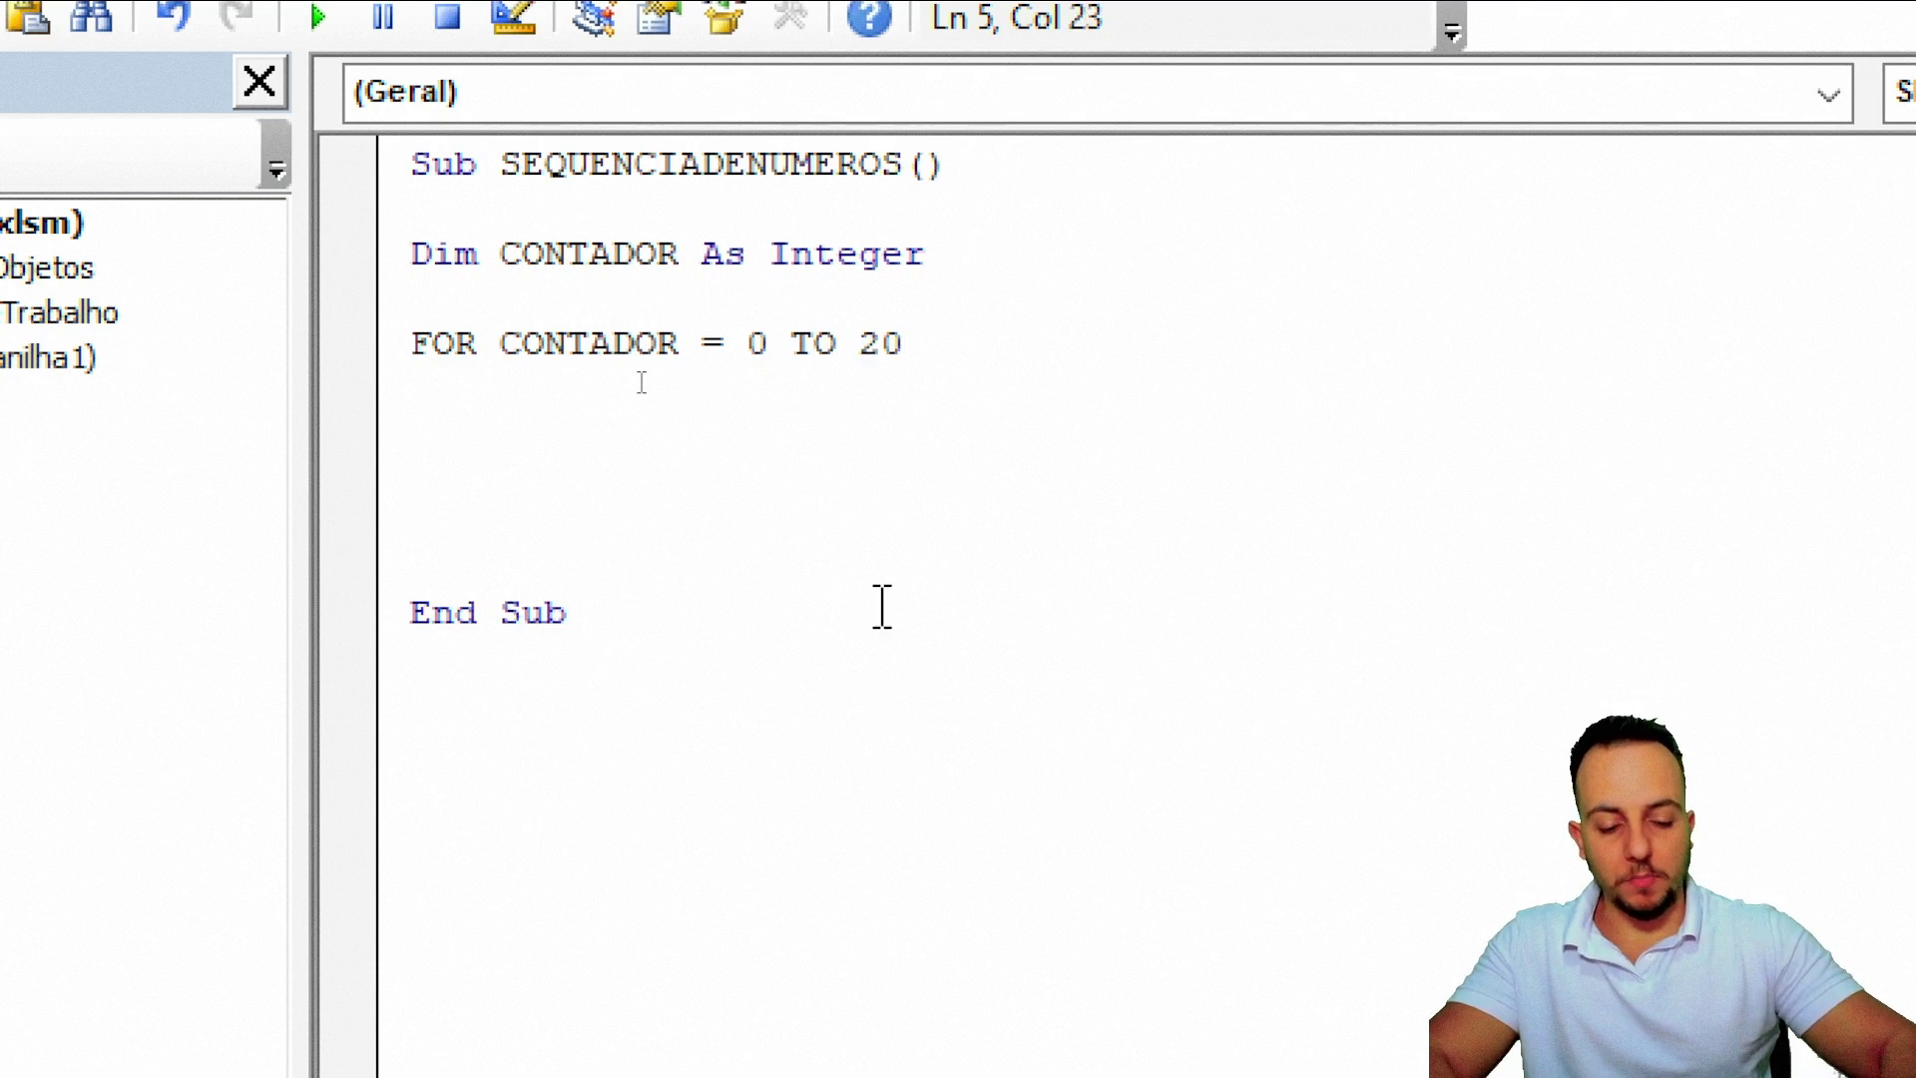
pyautogui.press('Return')
pyautogui.press('Return')
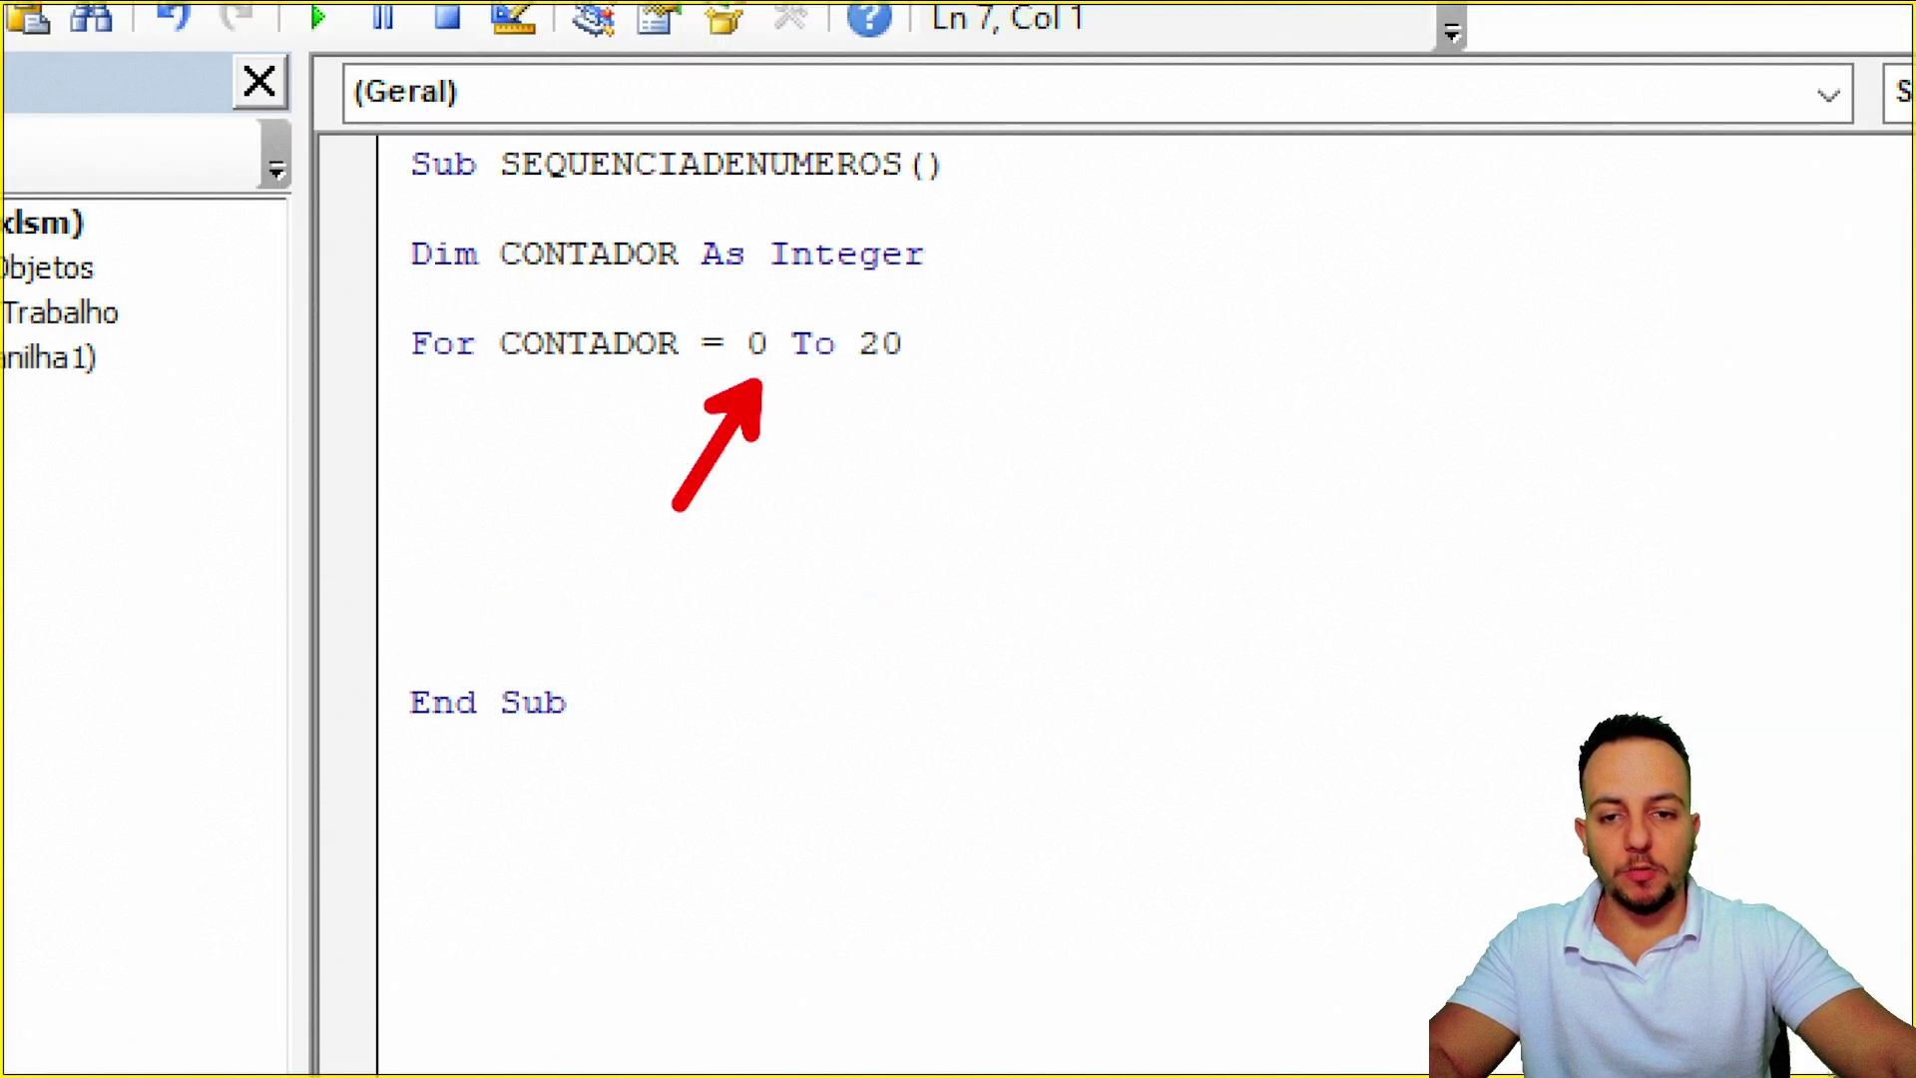
# - Fill the loop with Selection.Value = CONTADOR and Selection.Offset(1,0).Select, closing with Next CONTADOR
pyautogui.moveTo(888, 404); pyautogui.dragTo(931, 527)
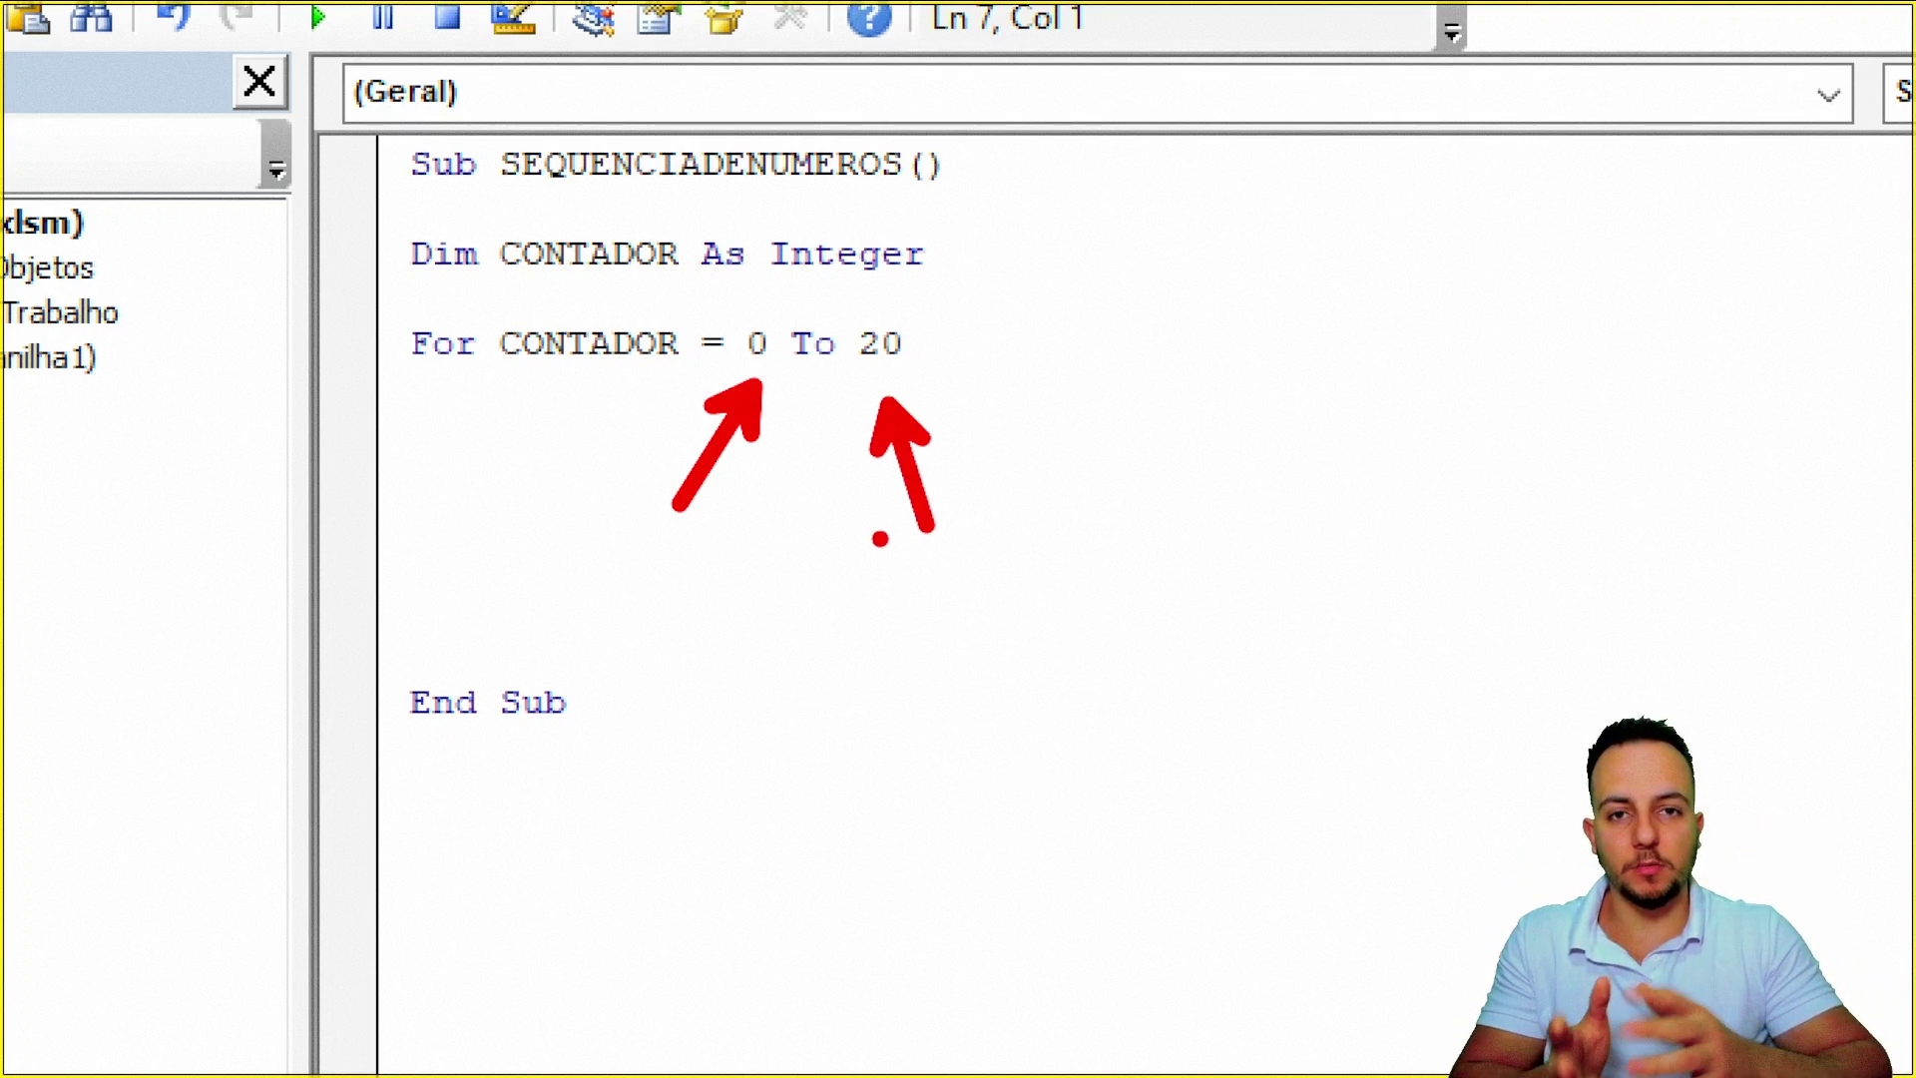
pyautogui.press('Escape')
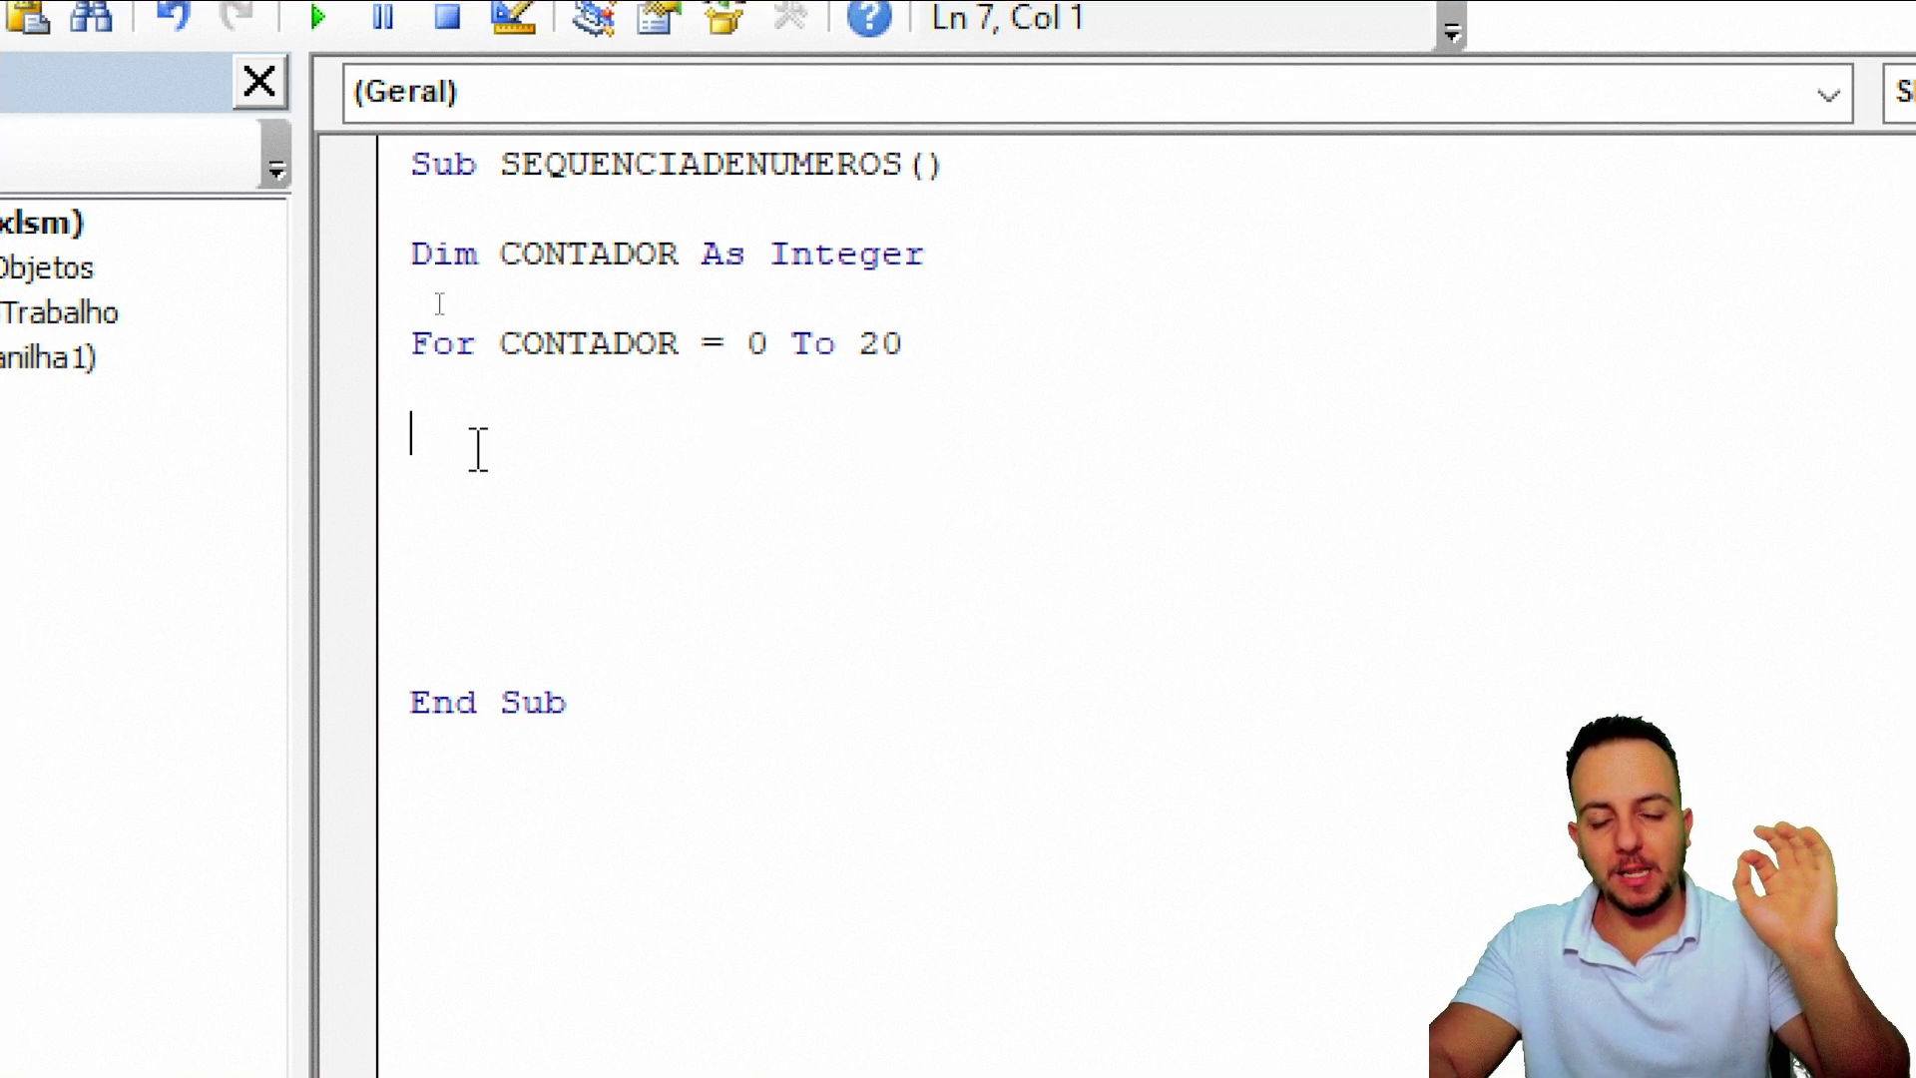
pyautogui.write('SELE')
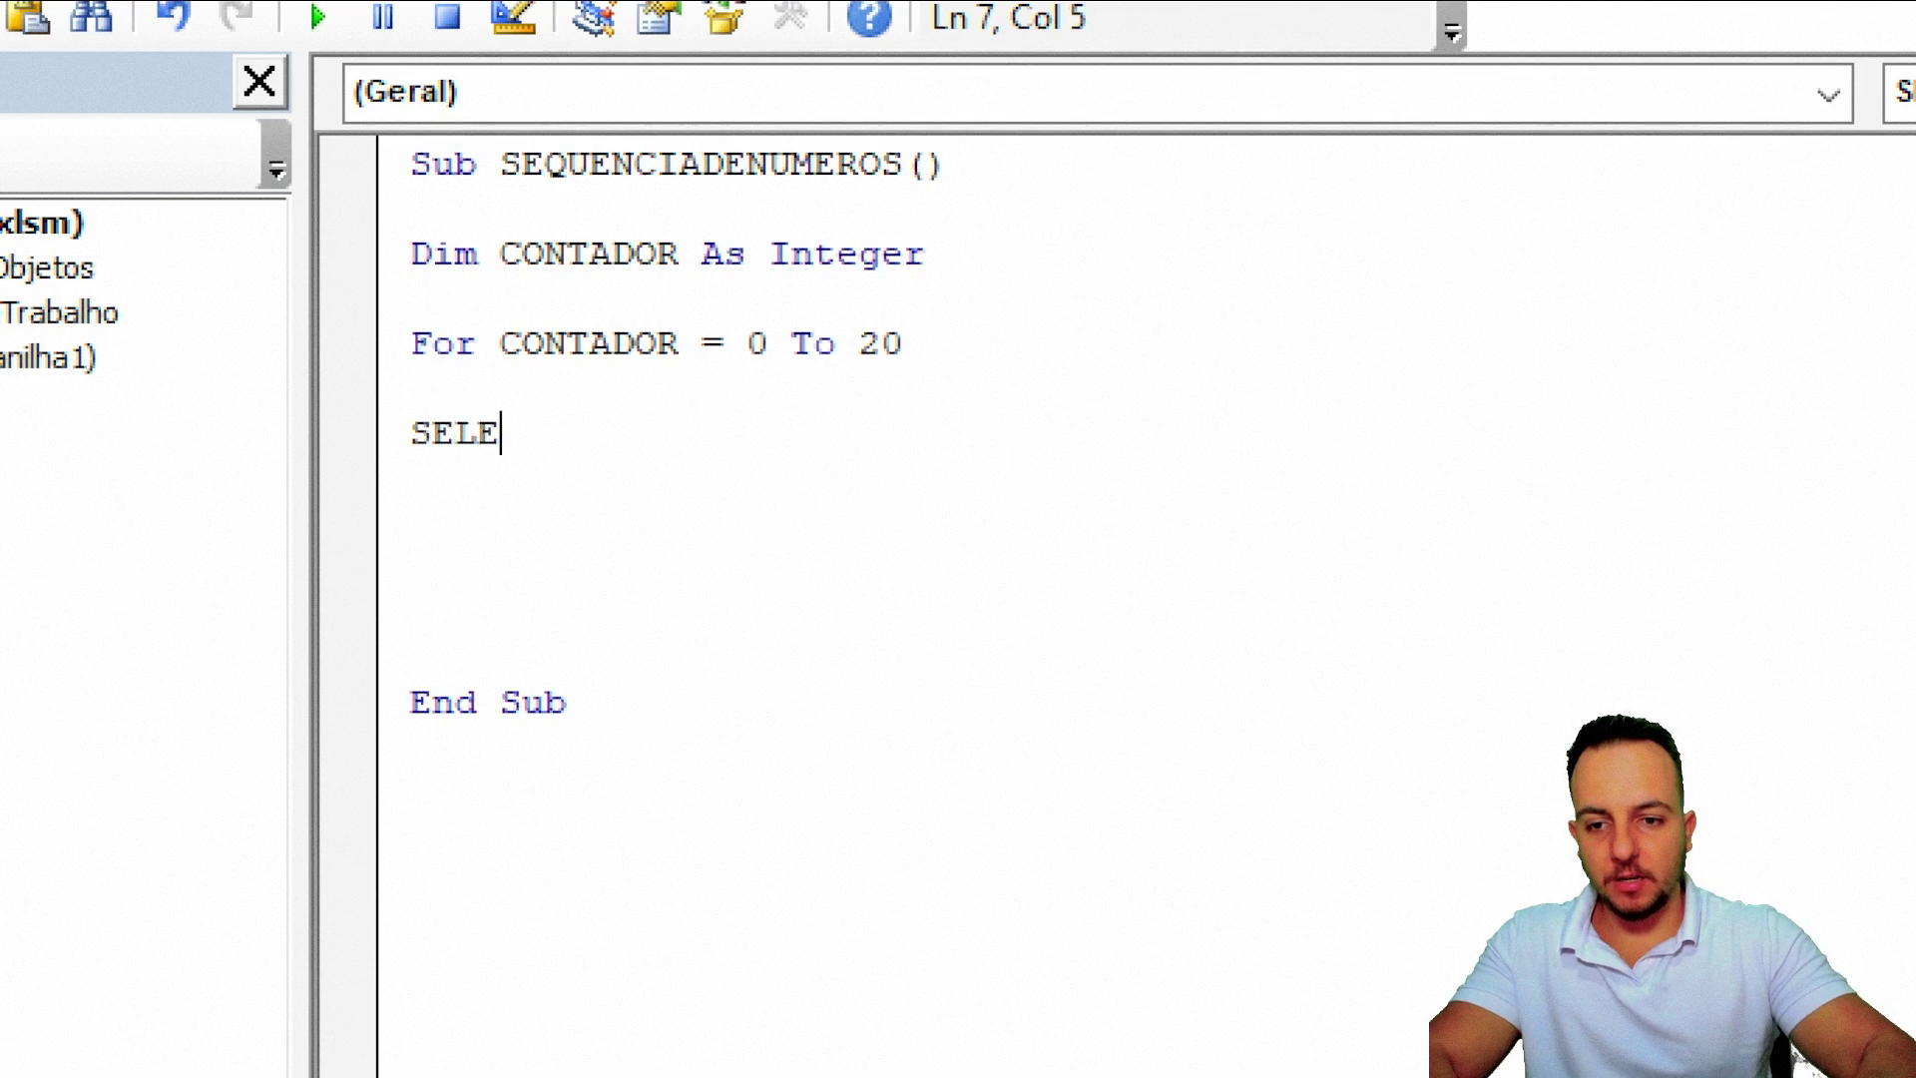
pyautogui.write('CTION.VA')
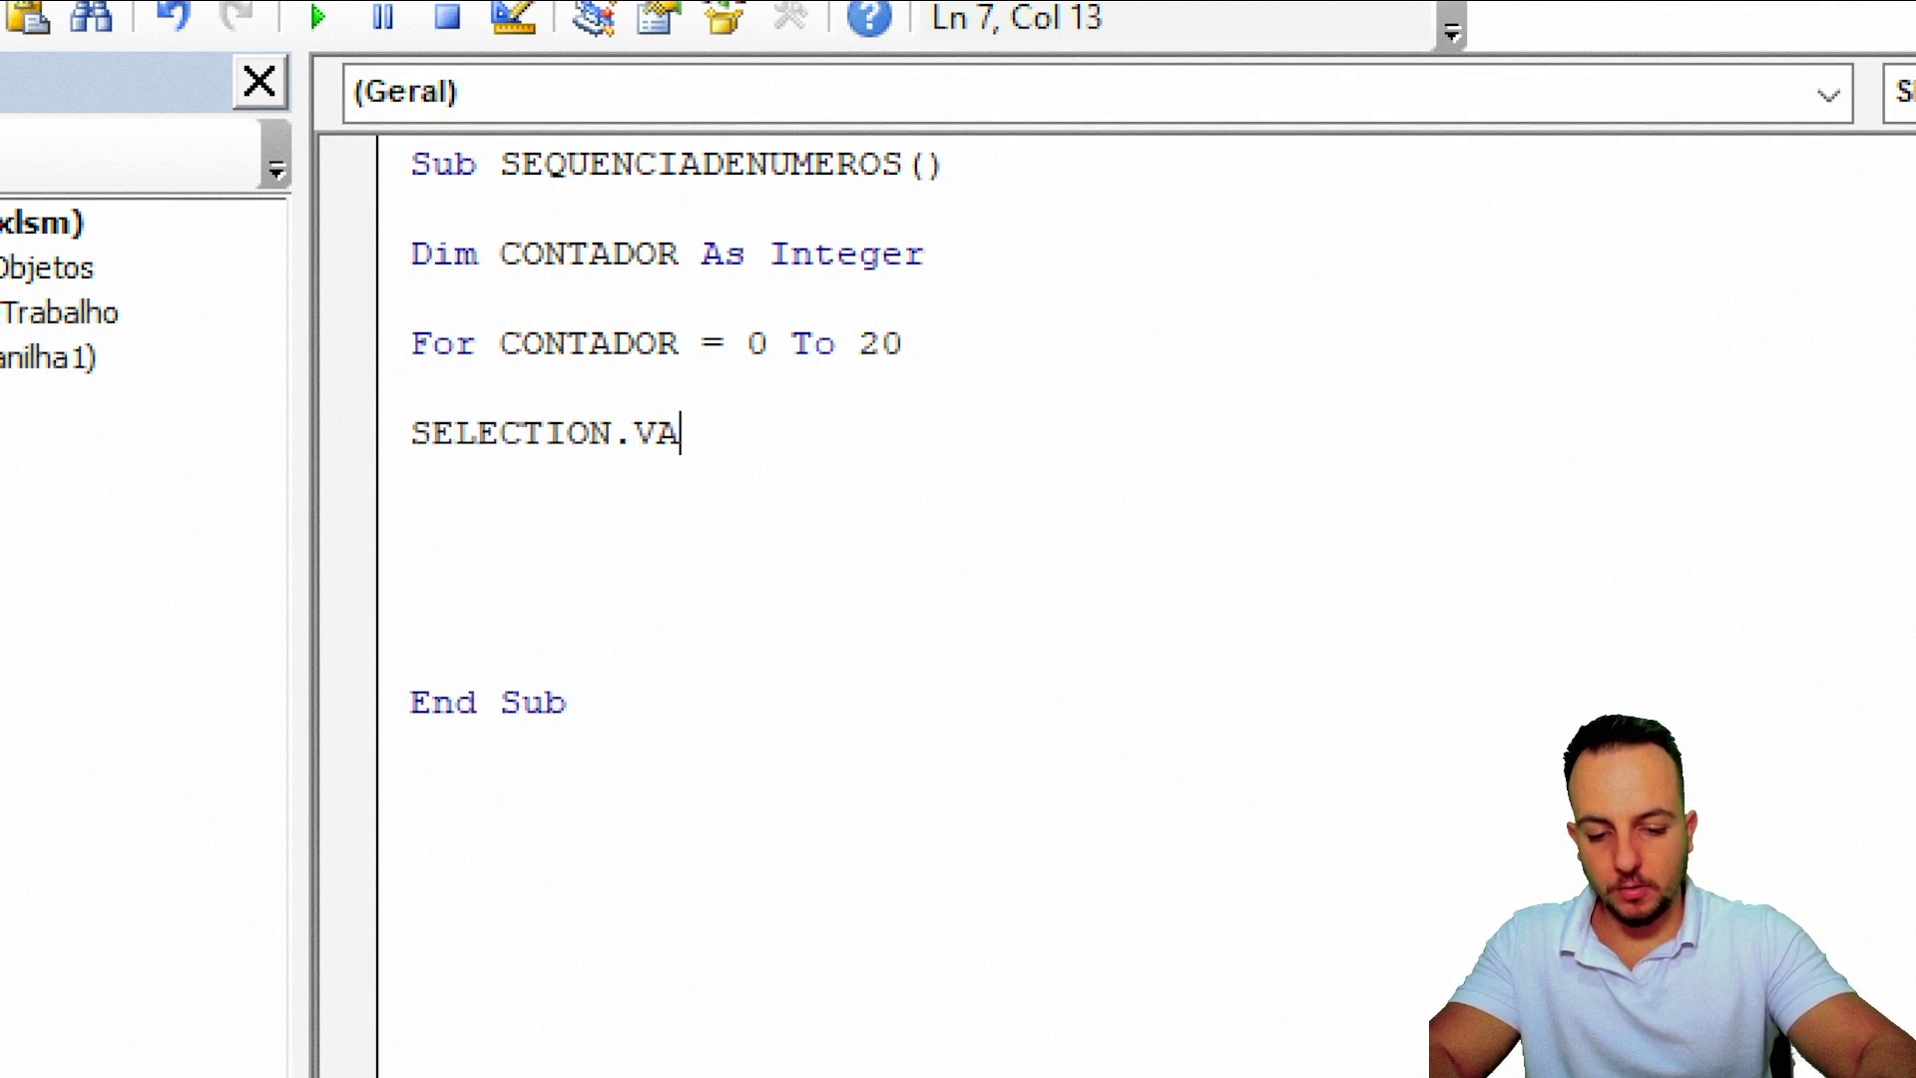
pyautogui.write('LUE = CON')
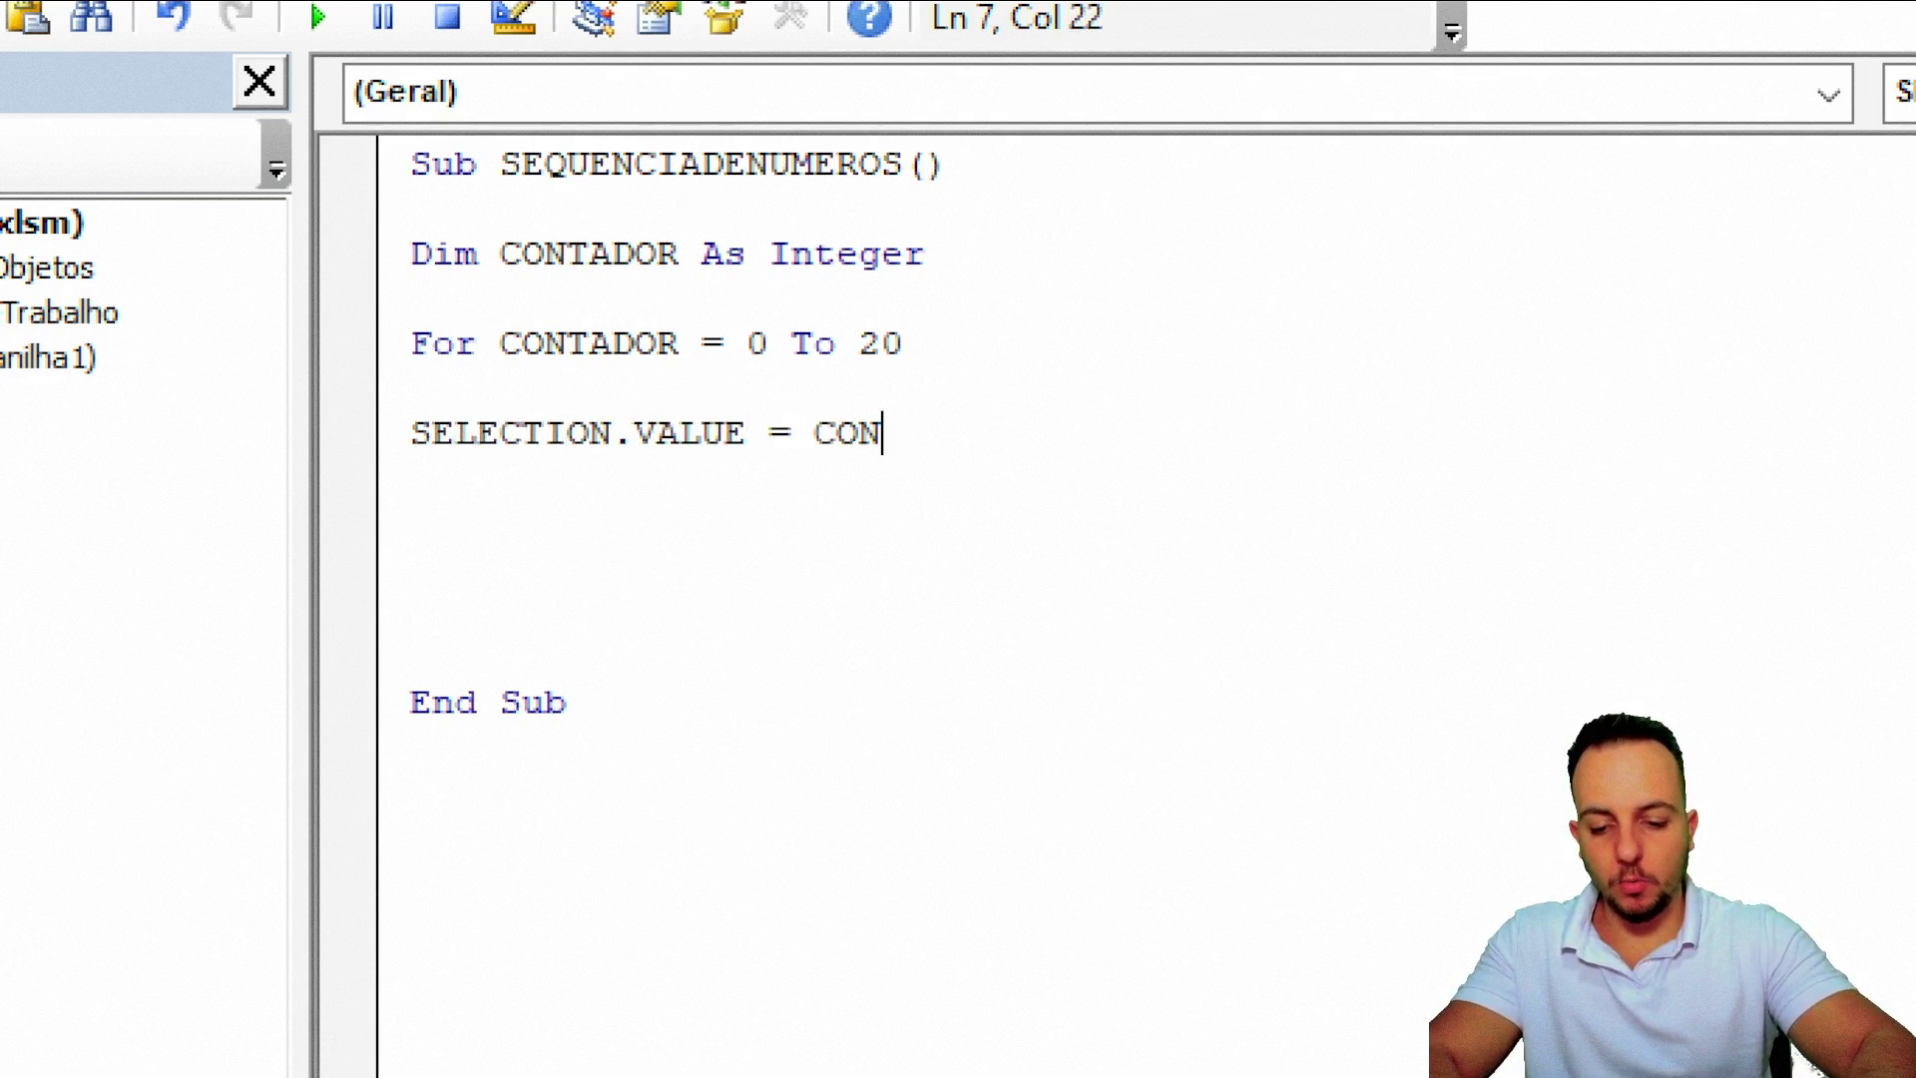
pyautogui.write('TADOR')
pyautogui.press('Return')
pyautogui.write('SEL')
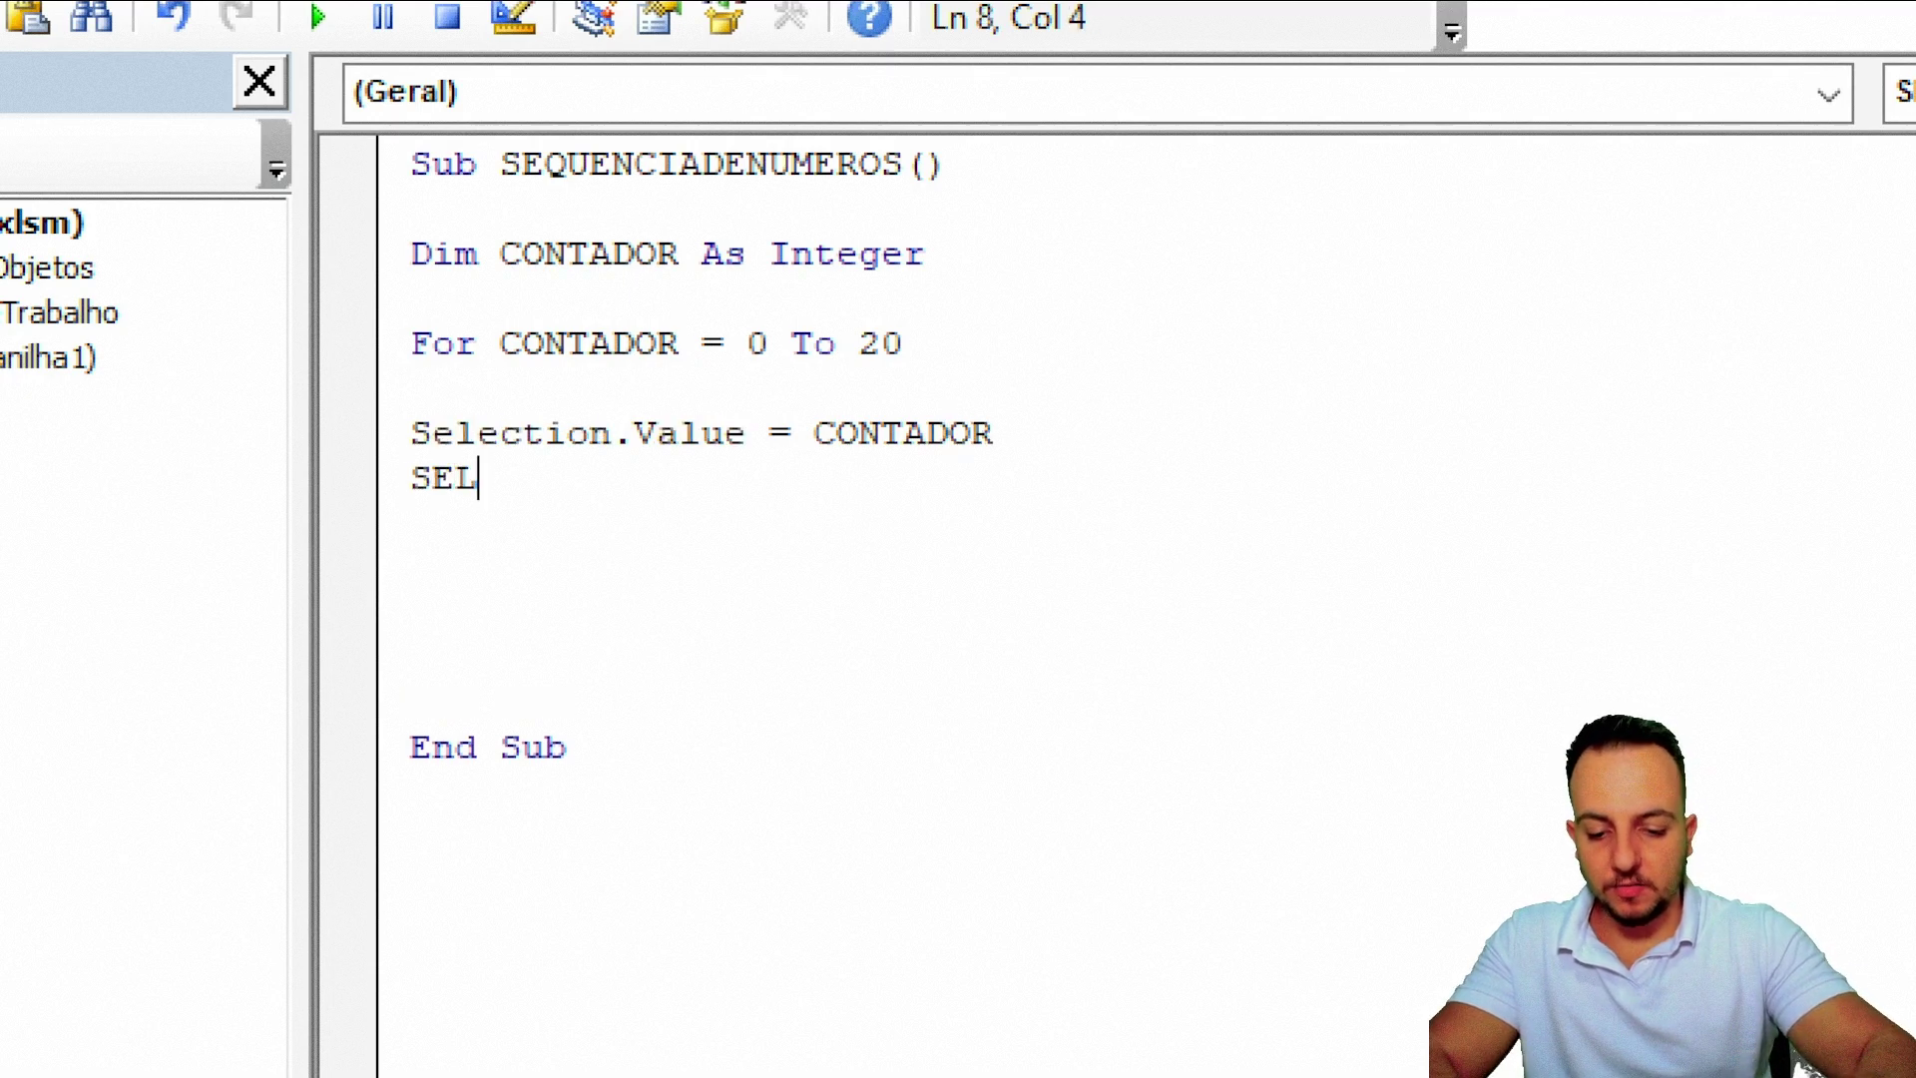
pyautogui.write('ECTION.OFFSET')
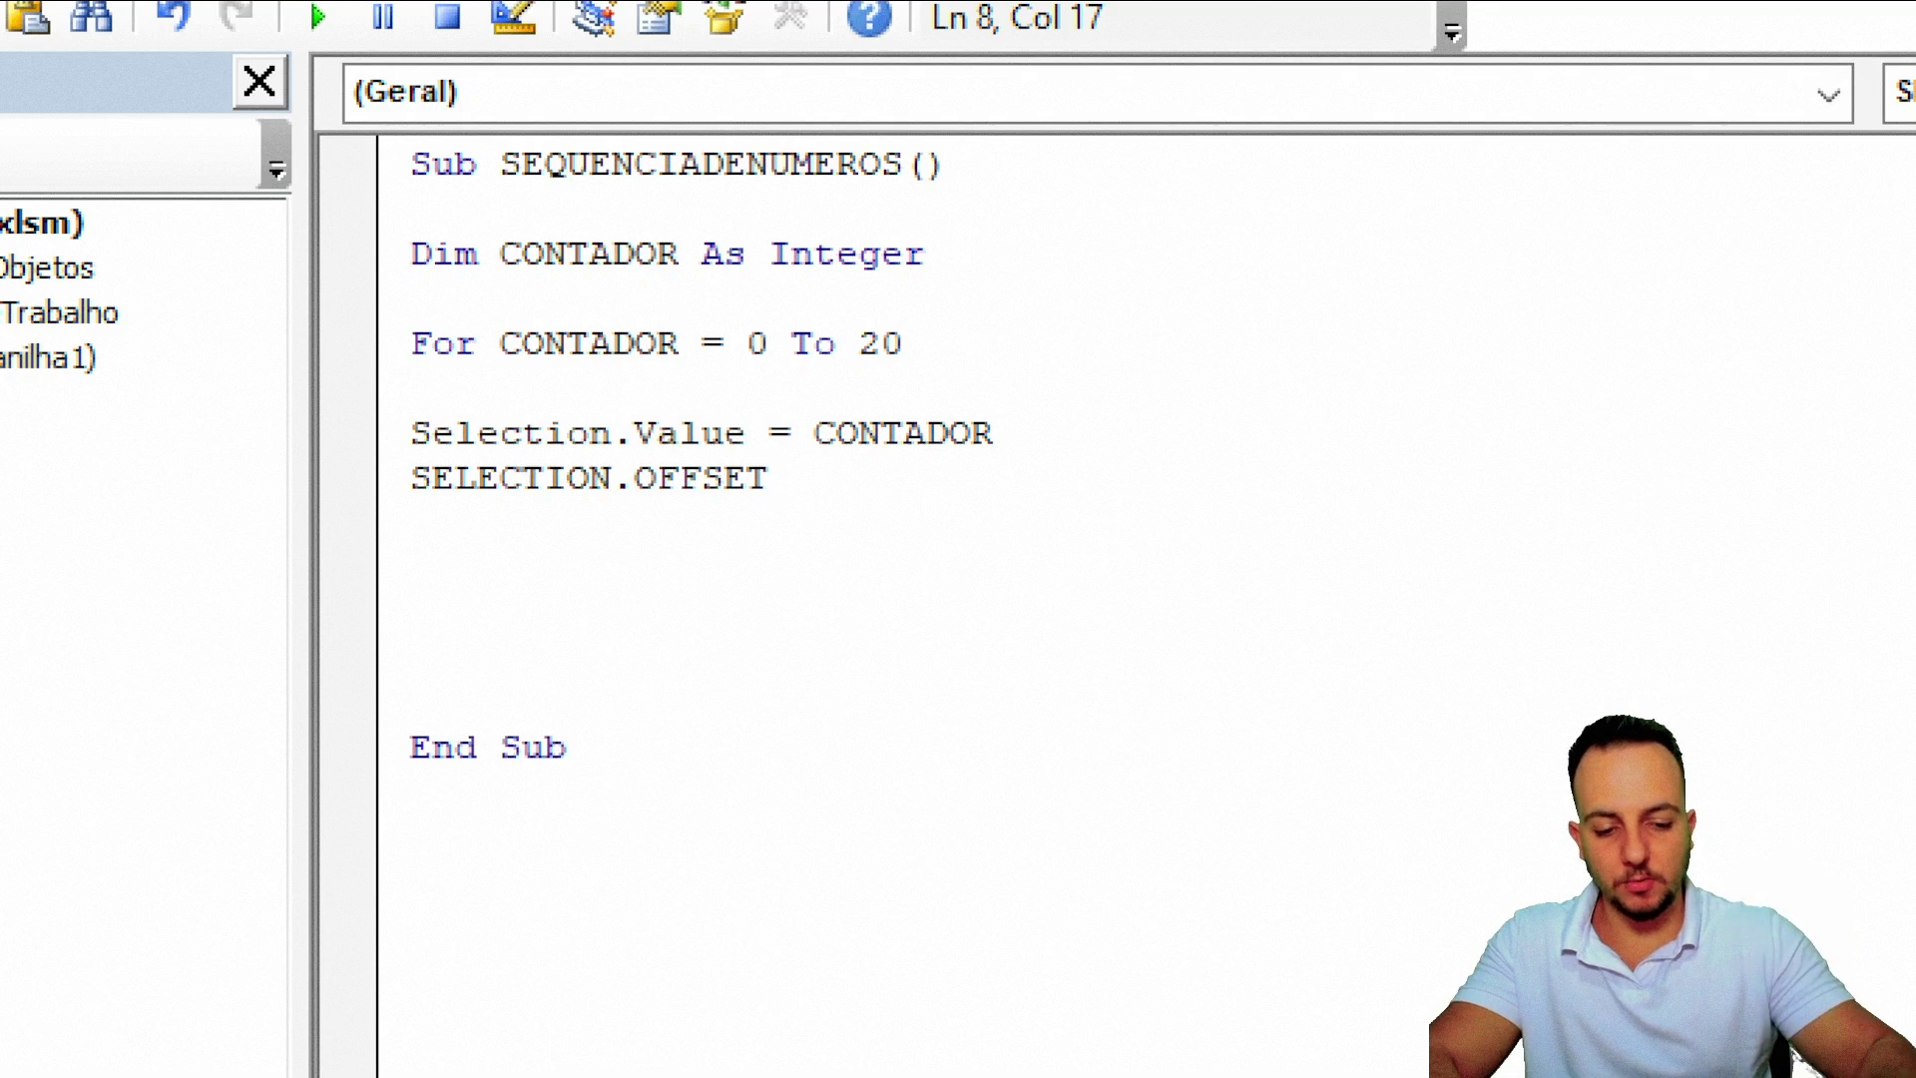
pyautogui.write('(')
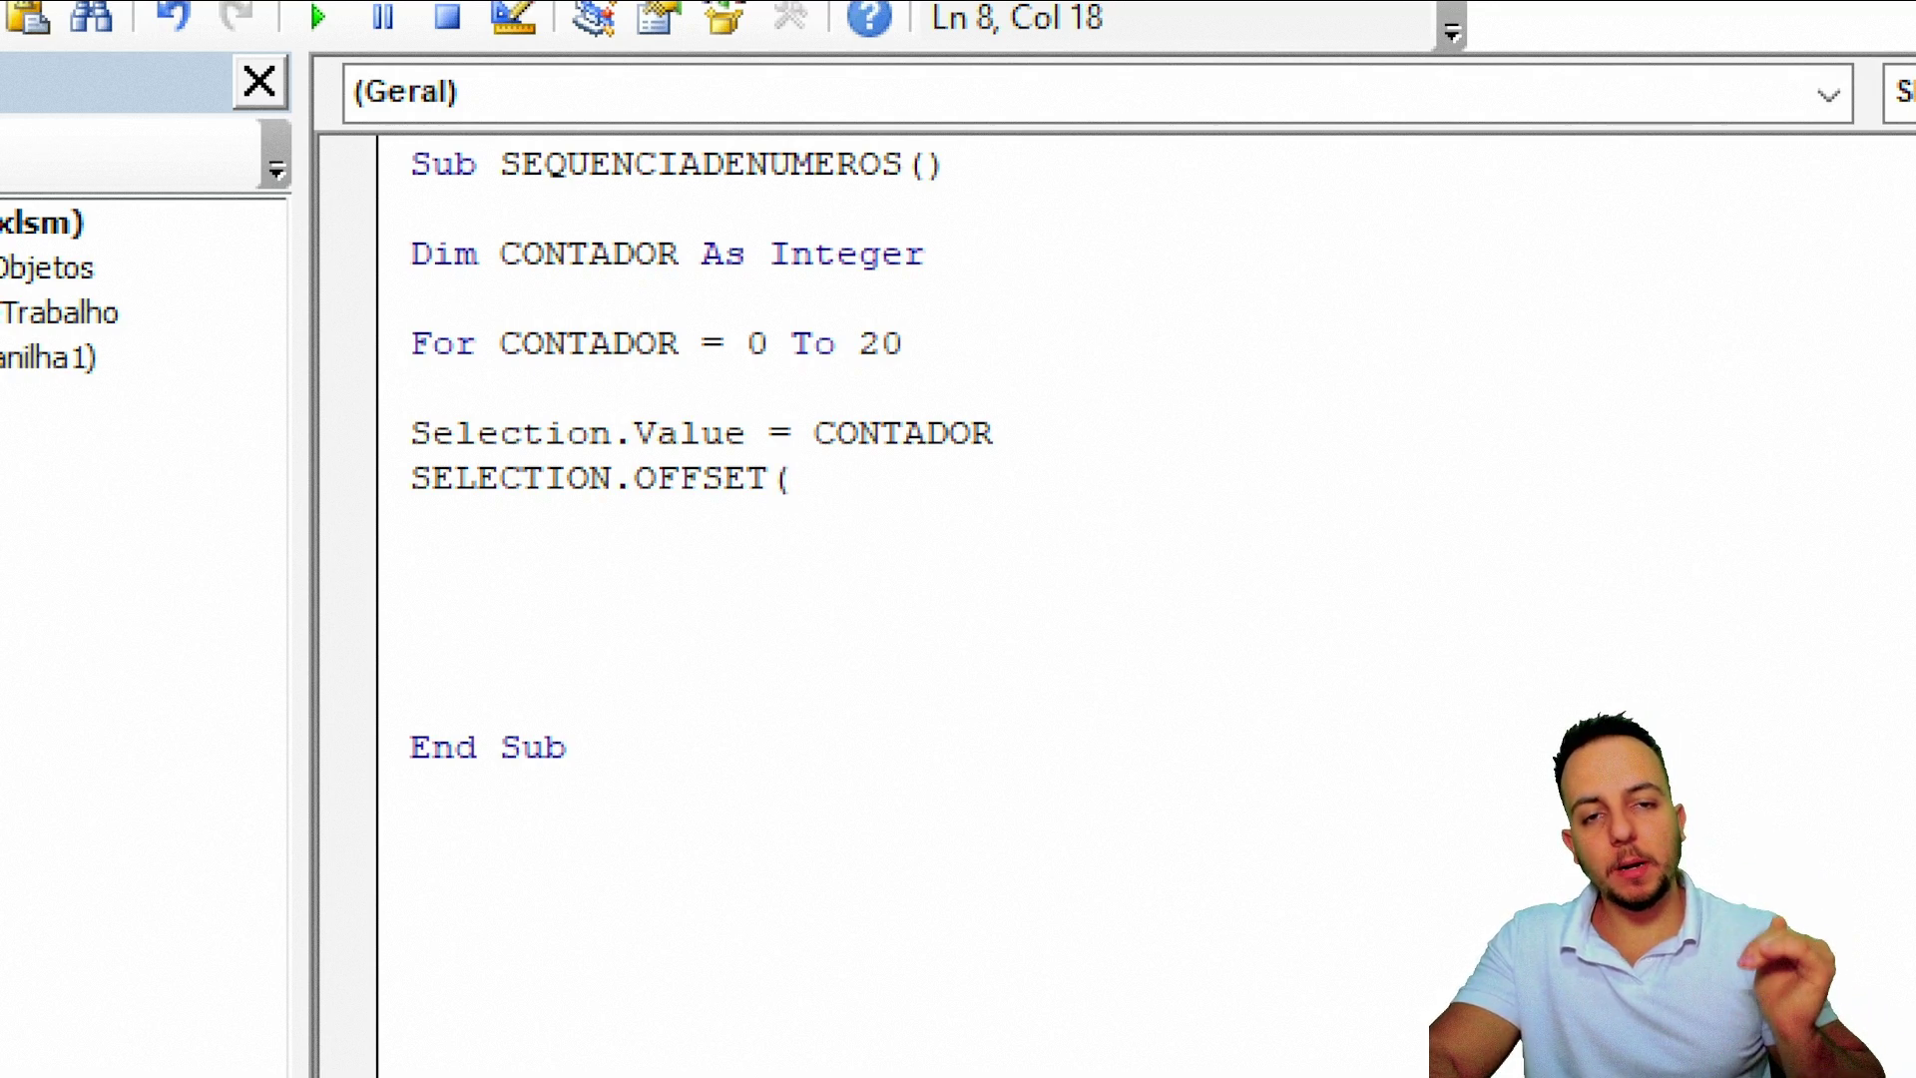
pyautogui.write('1')
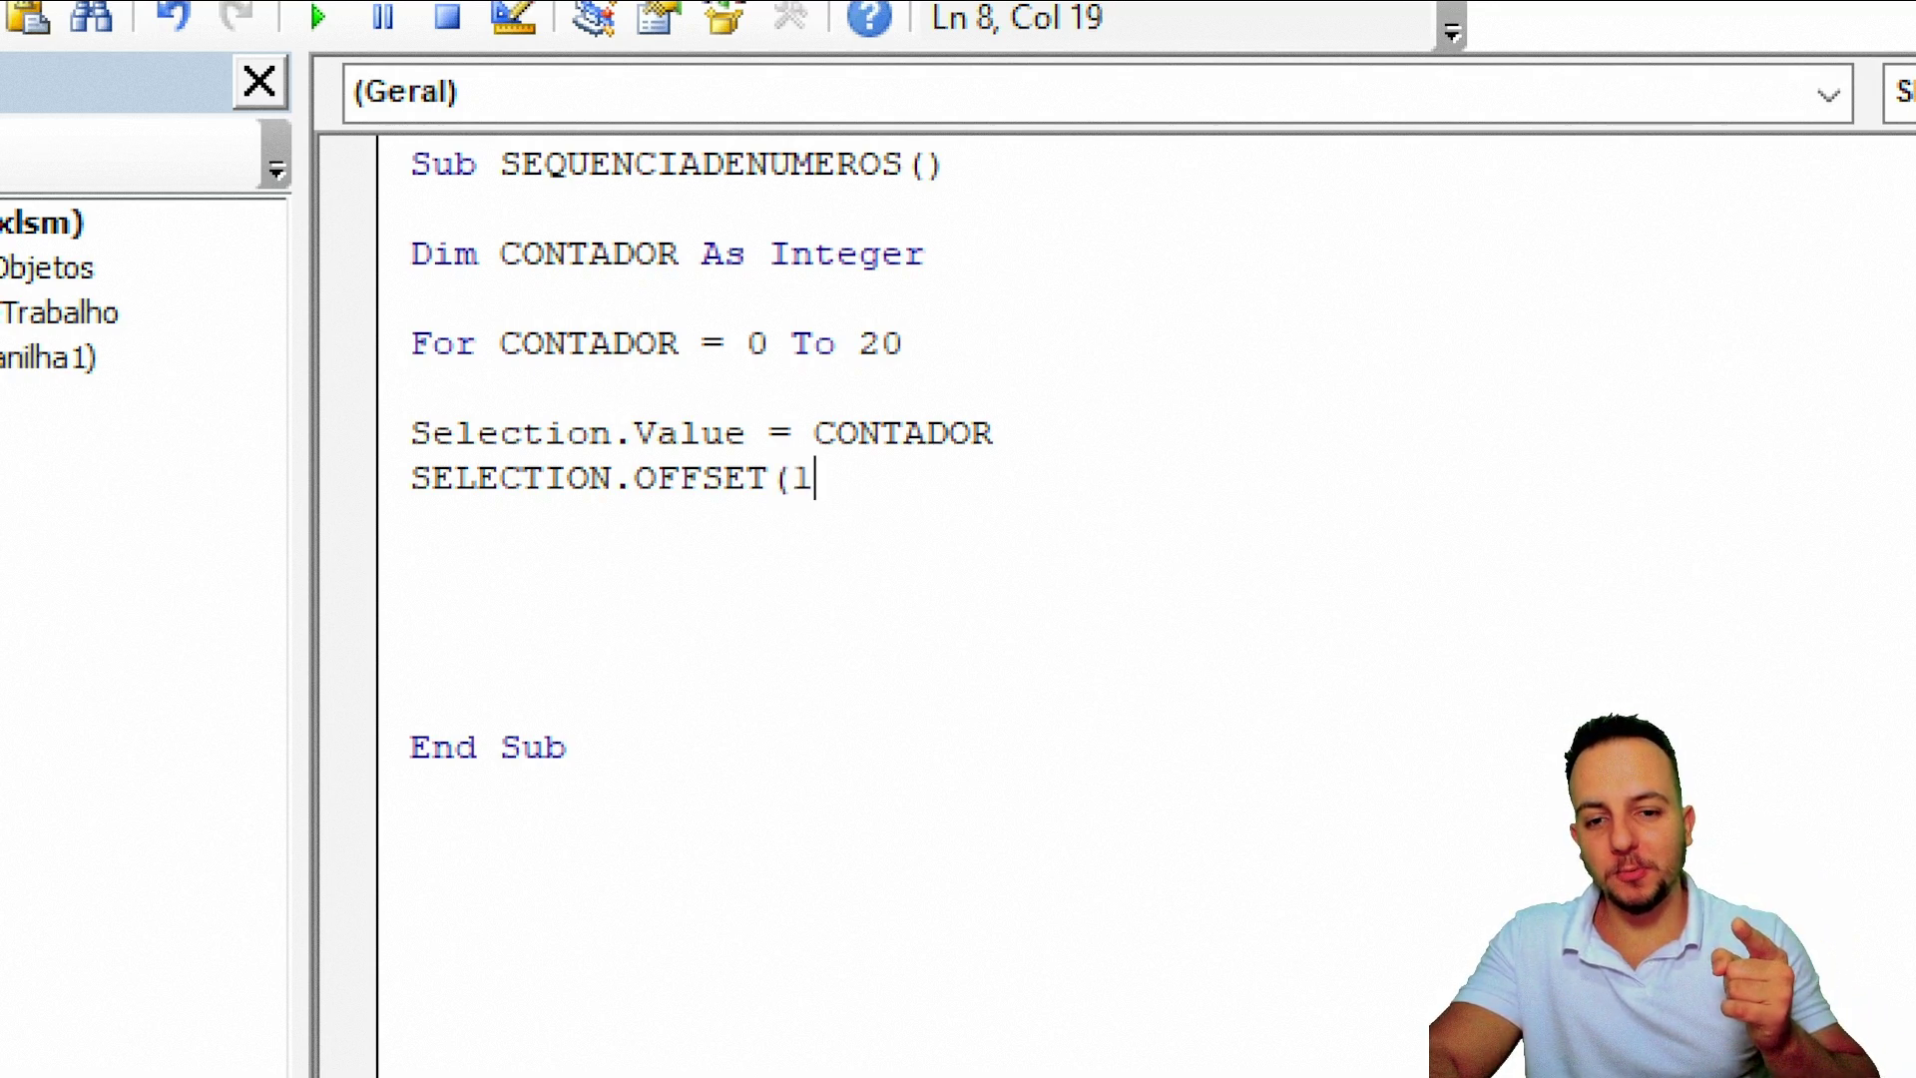
pyautogui.write(',0)')
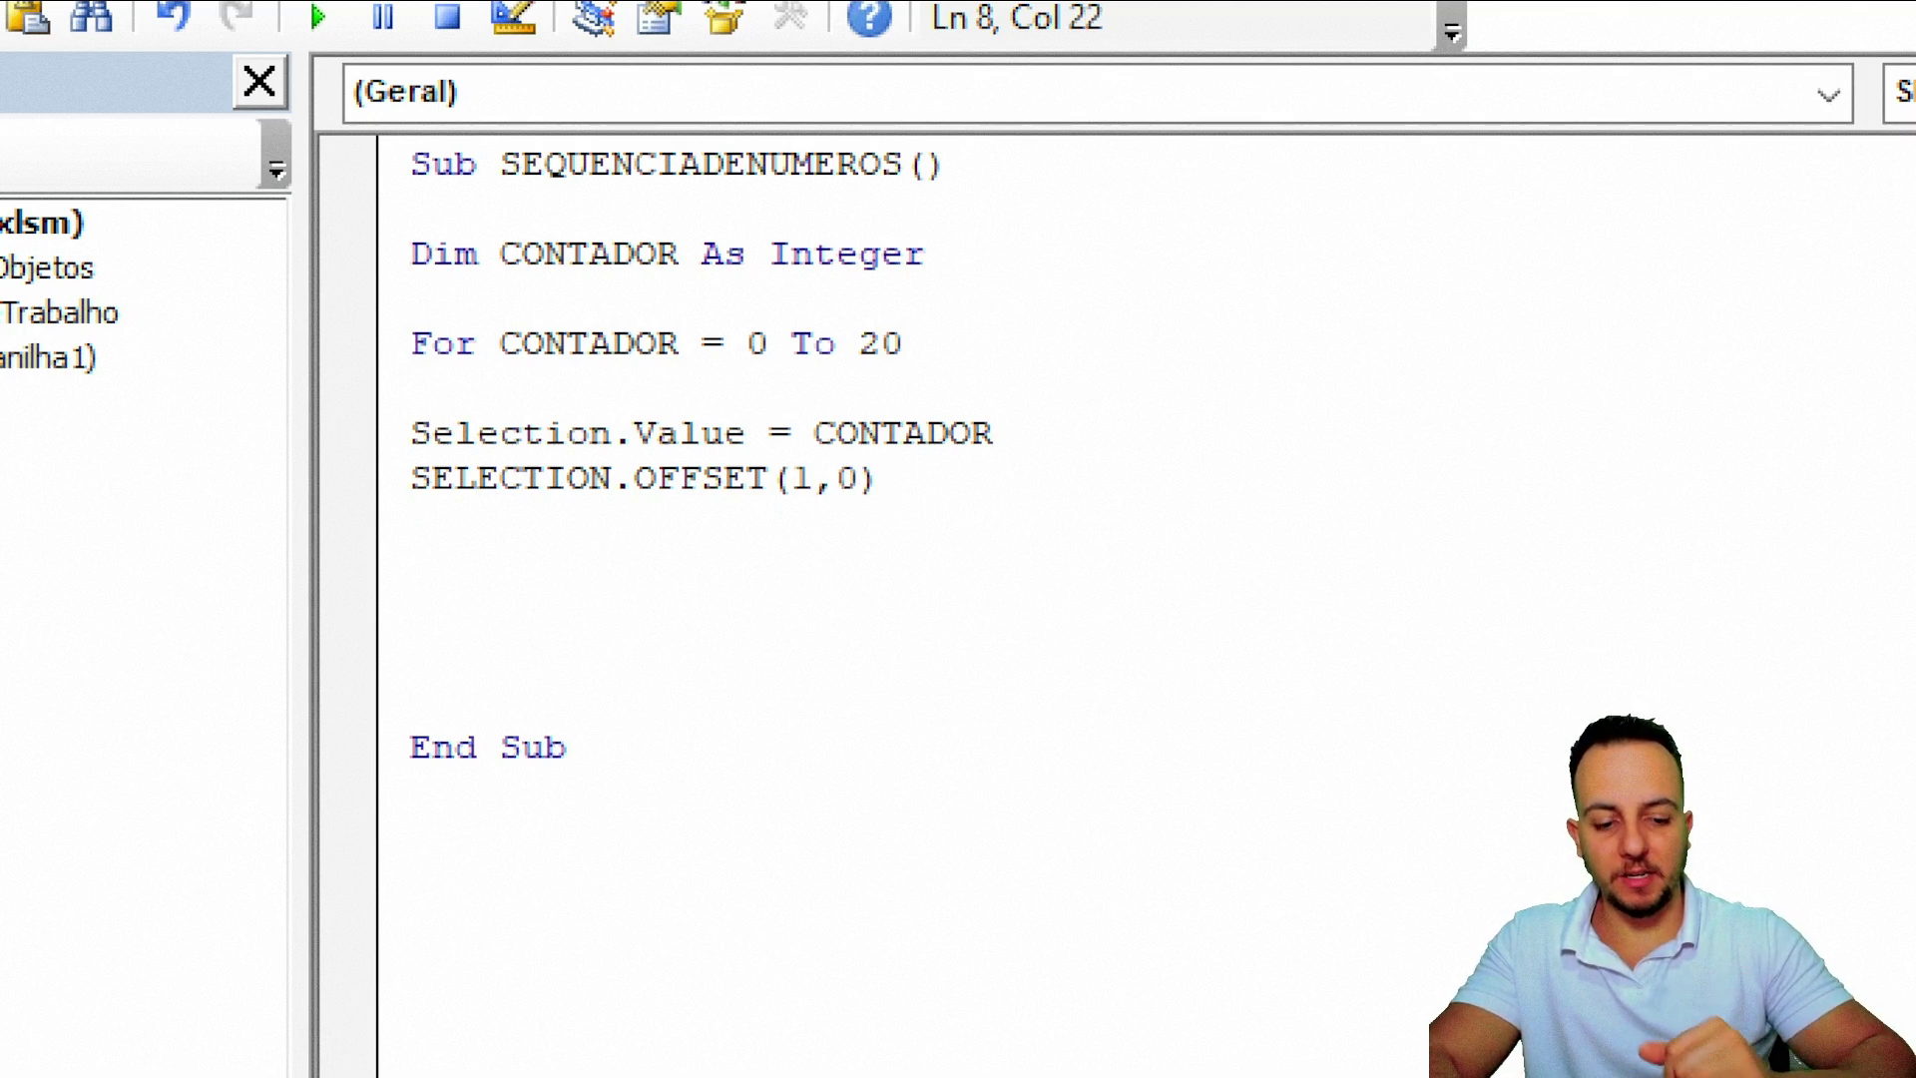
pyautogui.write('.SELECT')
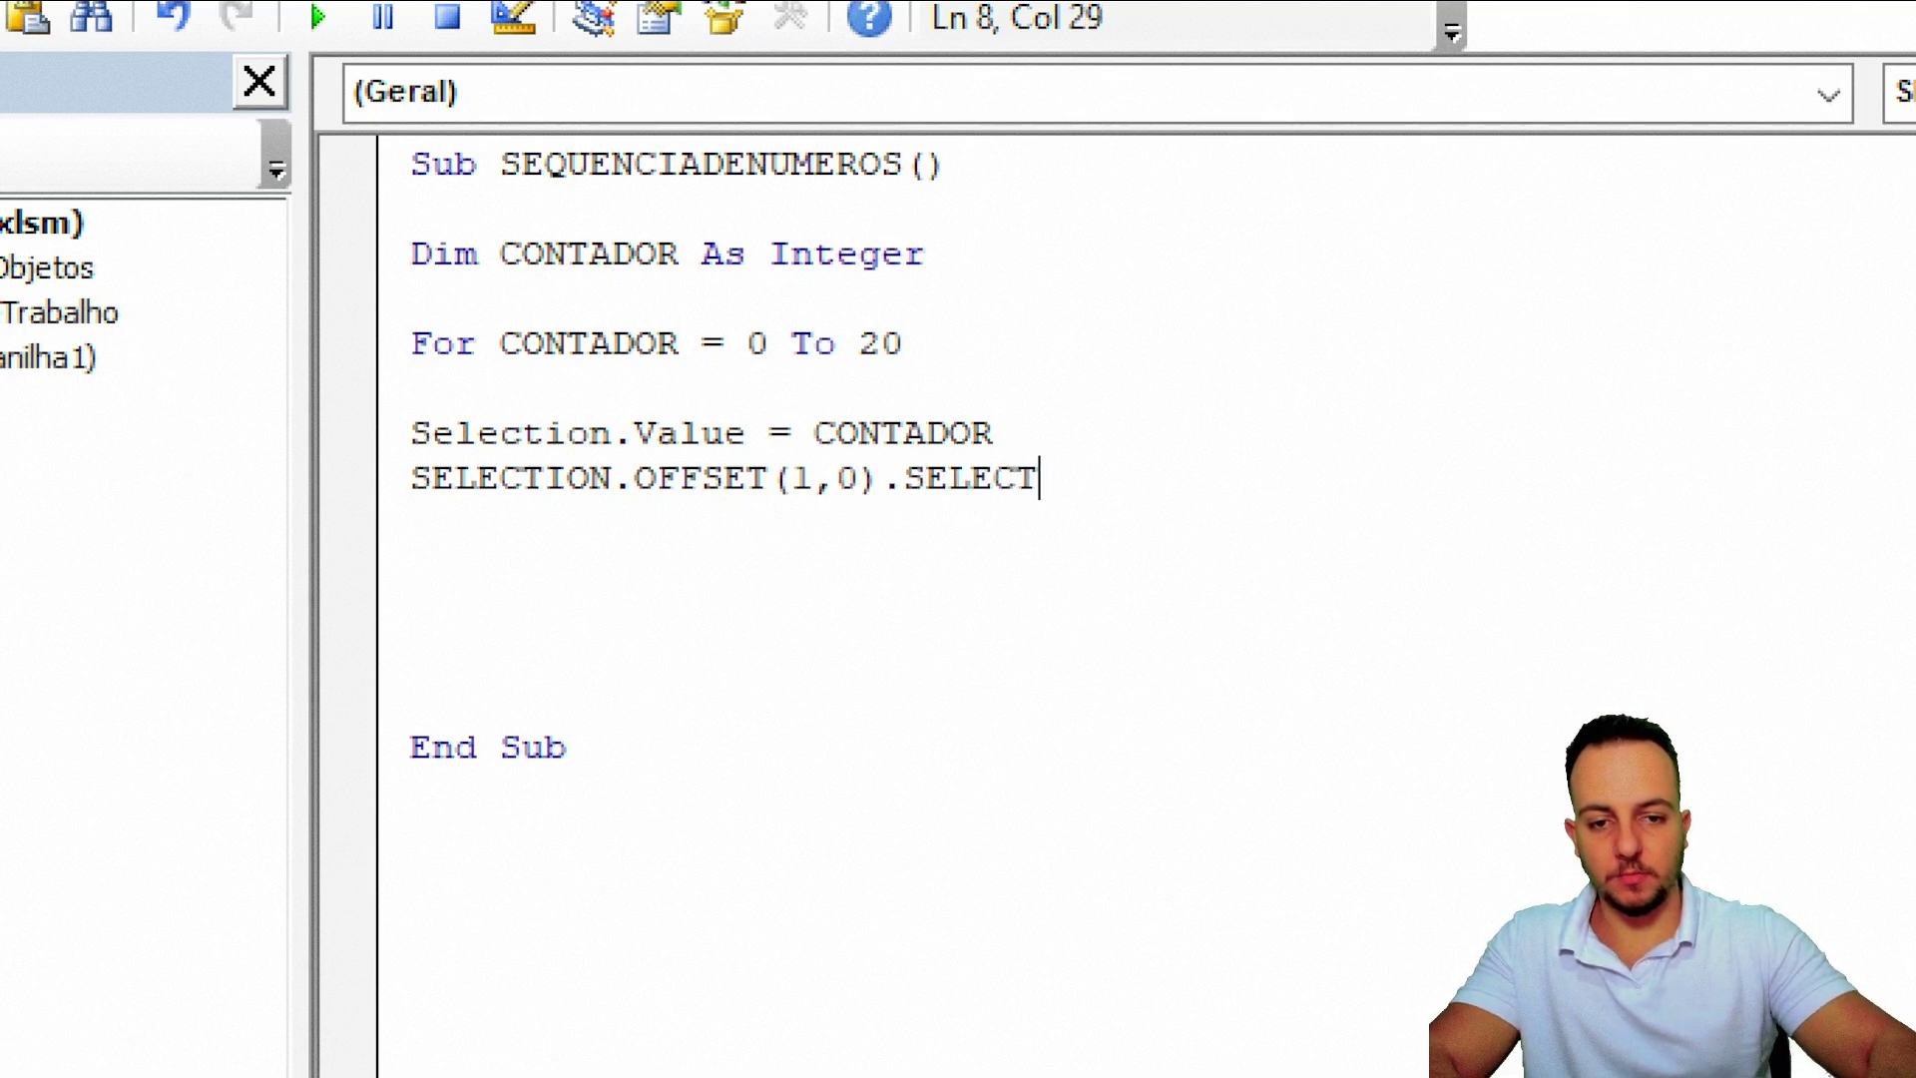
pyautogui.press('Return')
pyautogui.press('Return')
pyautogui.write('NE')
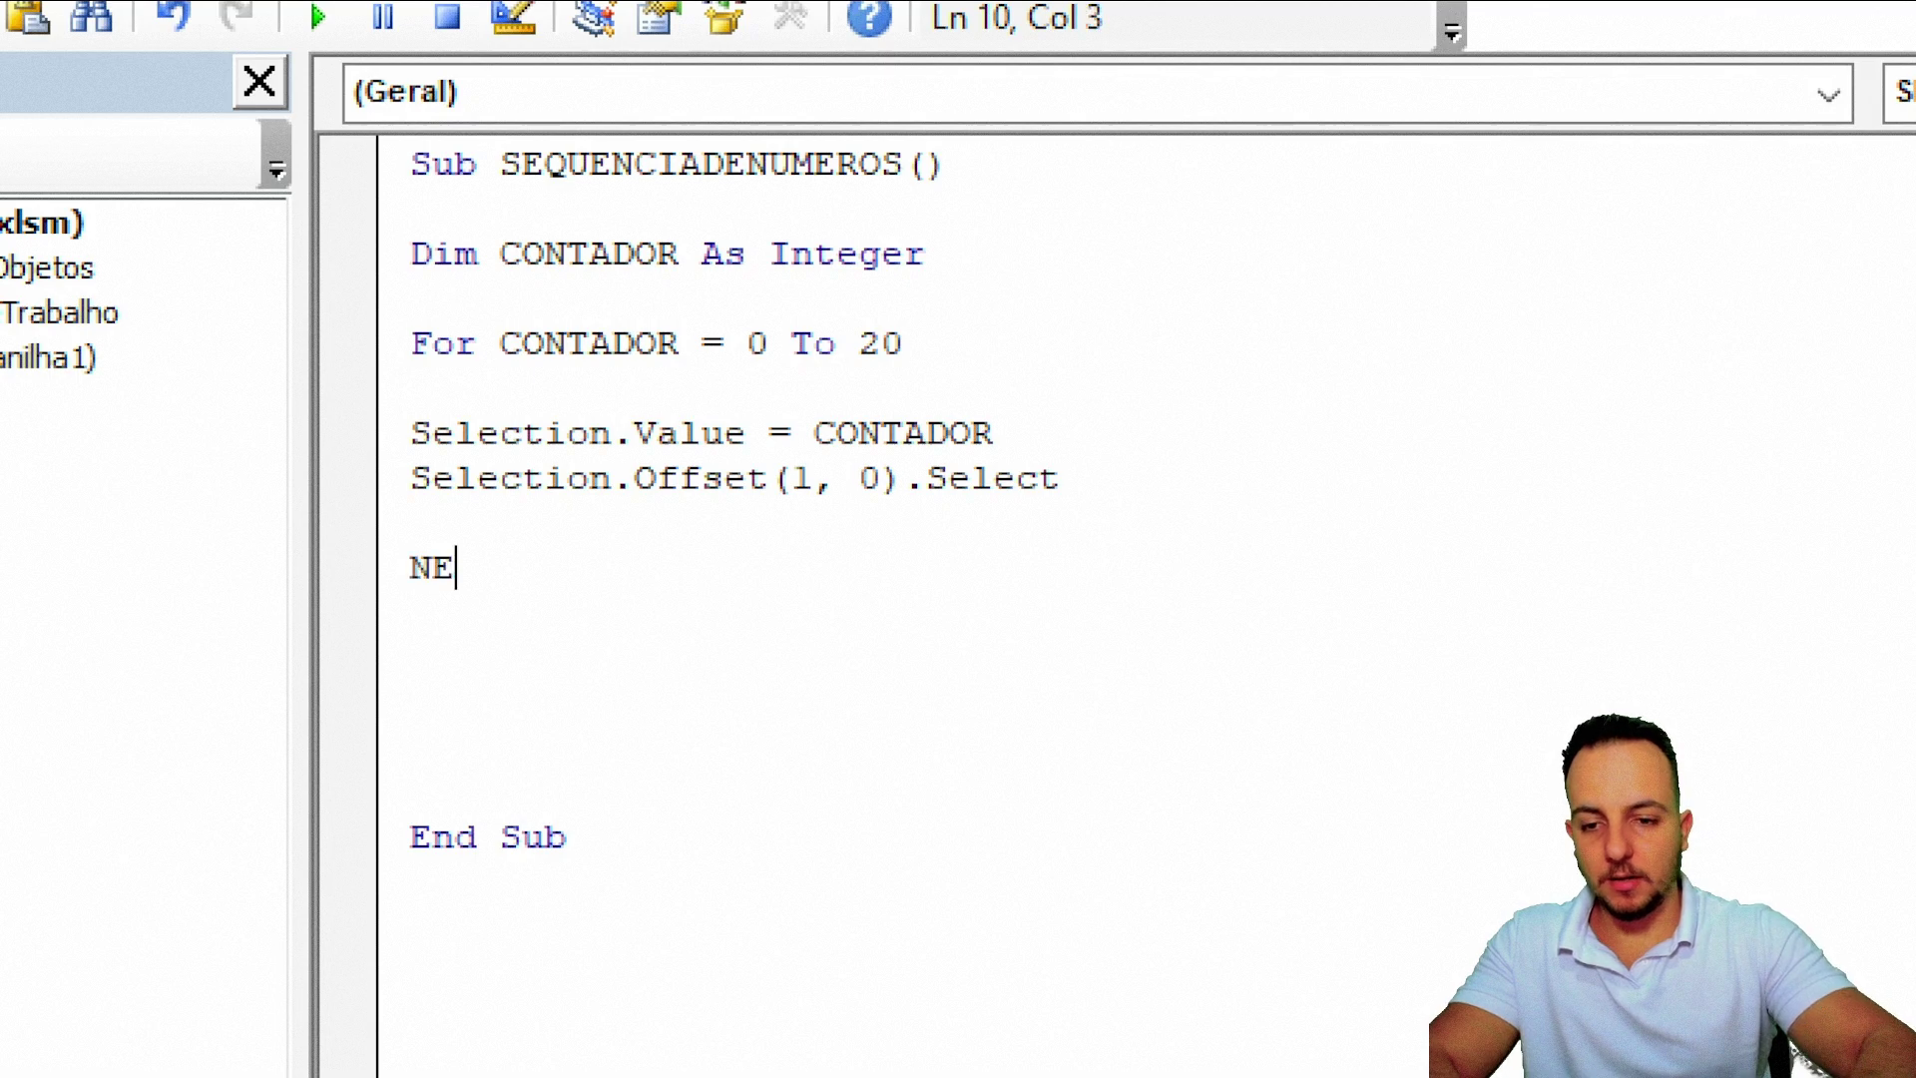
pyautogui.write('XT ')
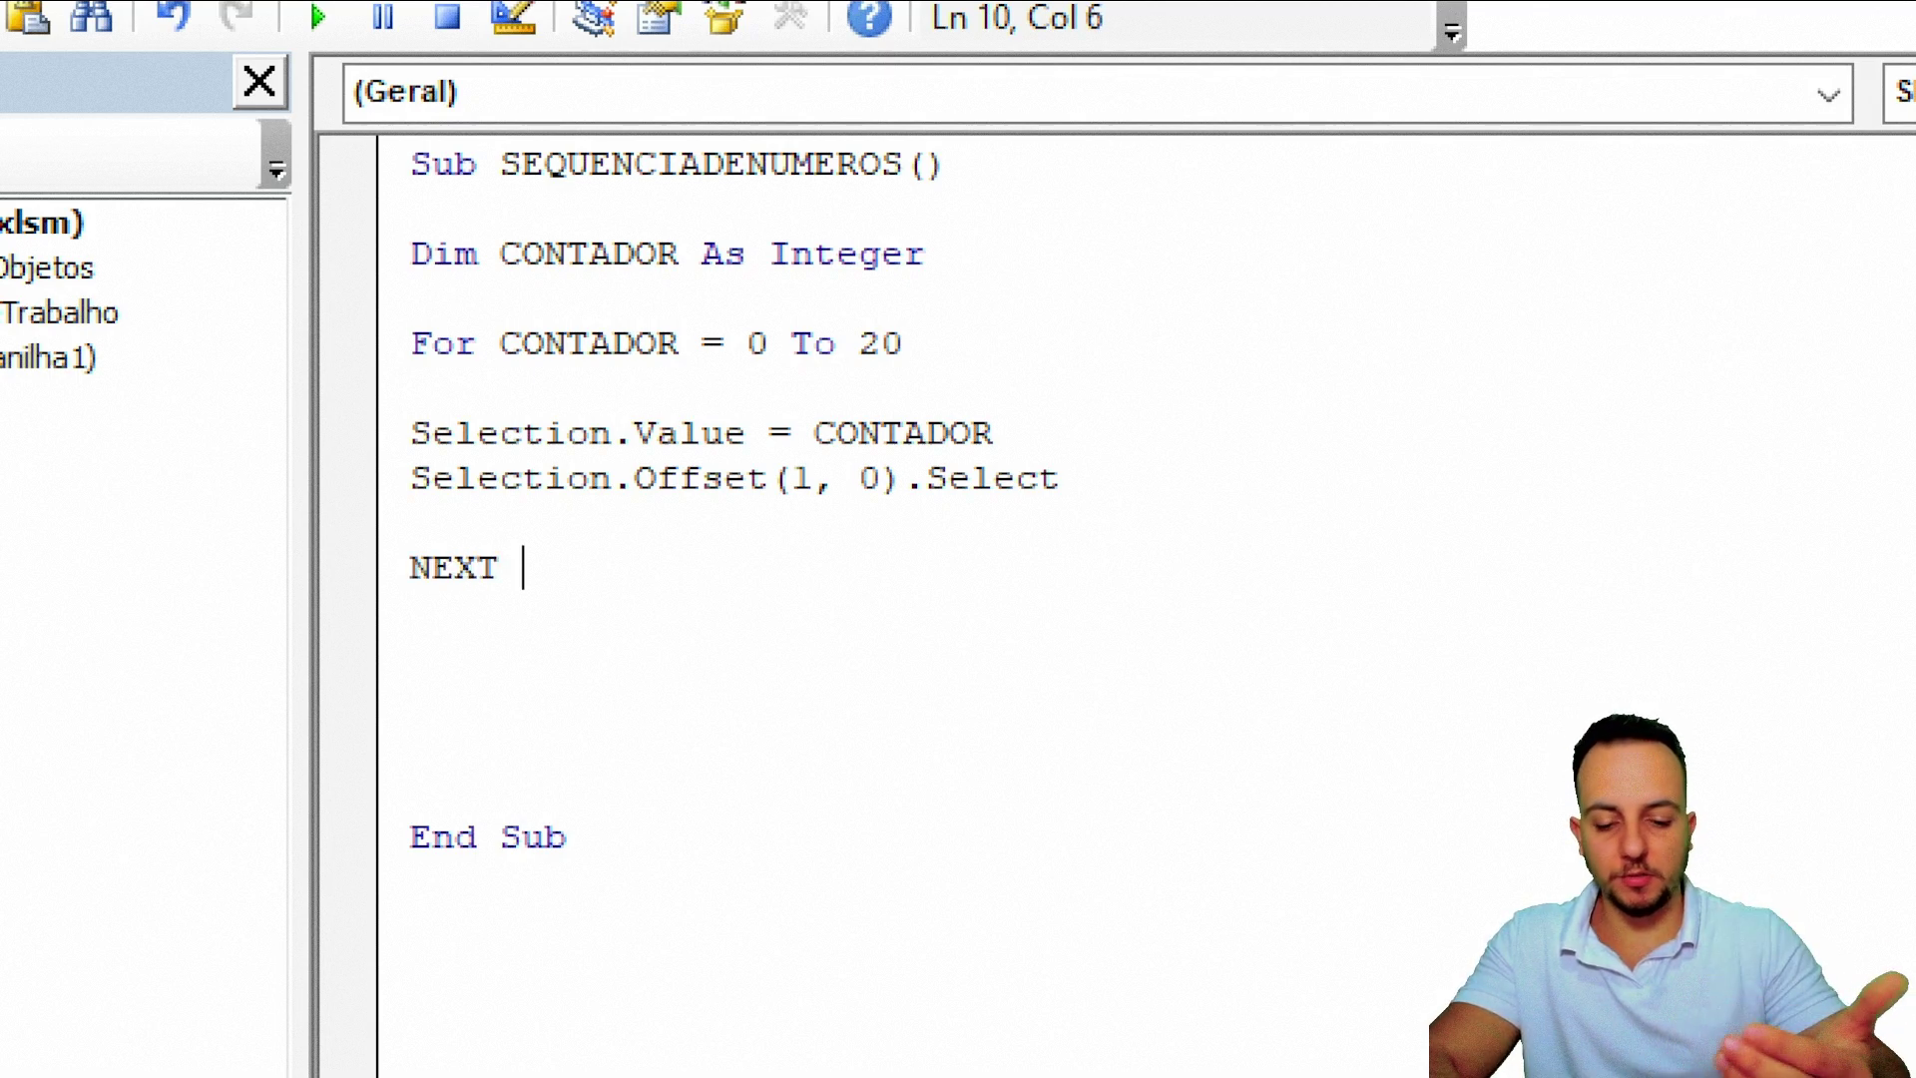
pyautogui.write('CONTADOR')
pyautogui.press('Delete')
pyautogui.press('Delete')
pyautogui.press('Delete')
pyautogui.press('Delete')
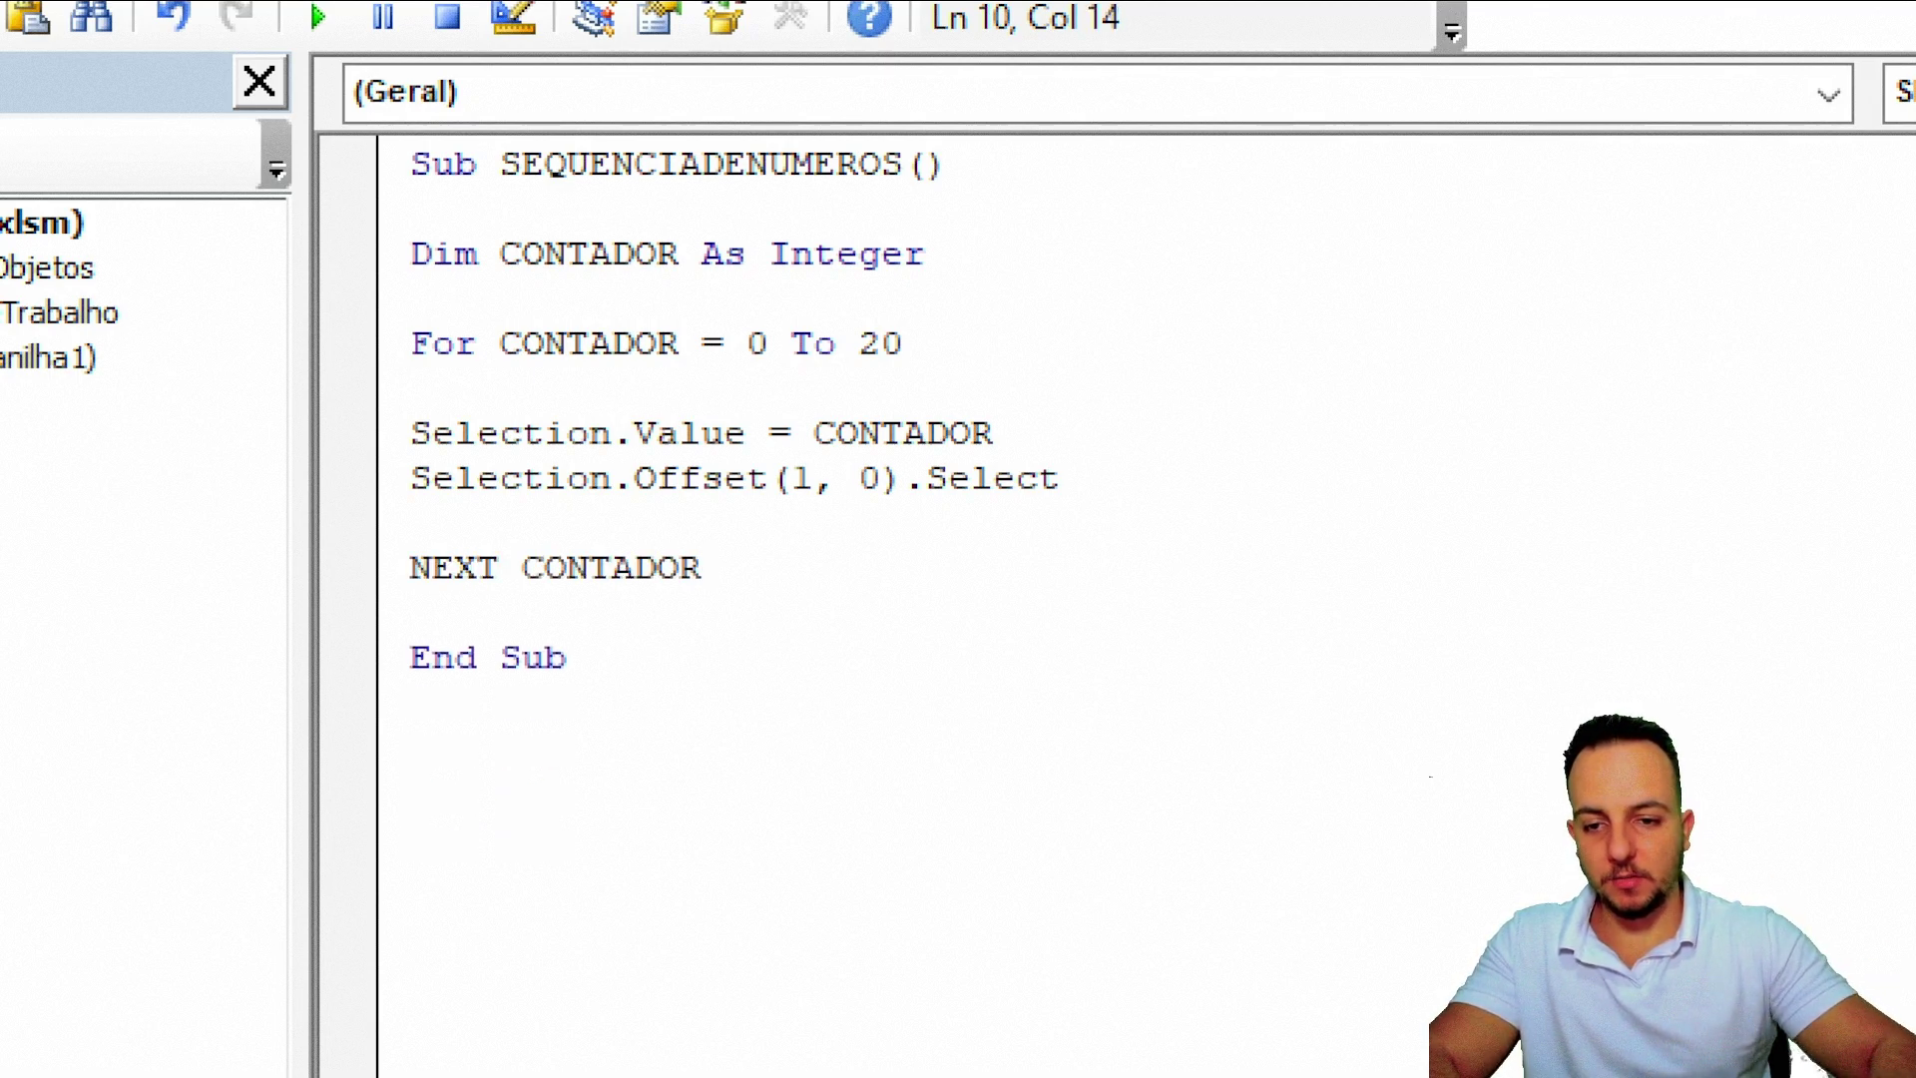
pyautogui.press('Down')
pyautogui.click(1206, 758)
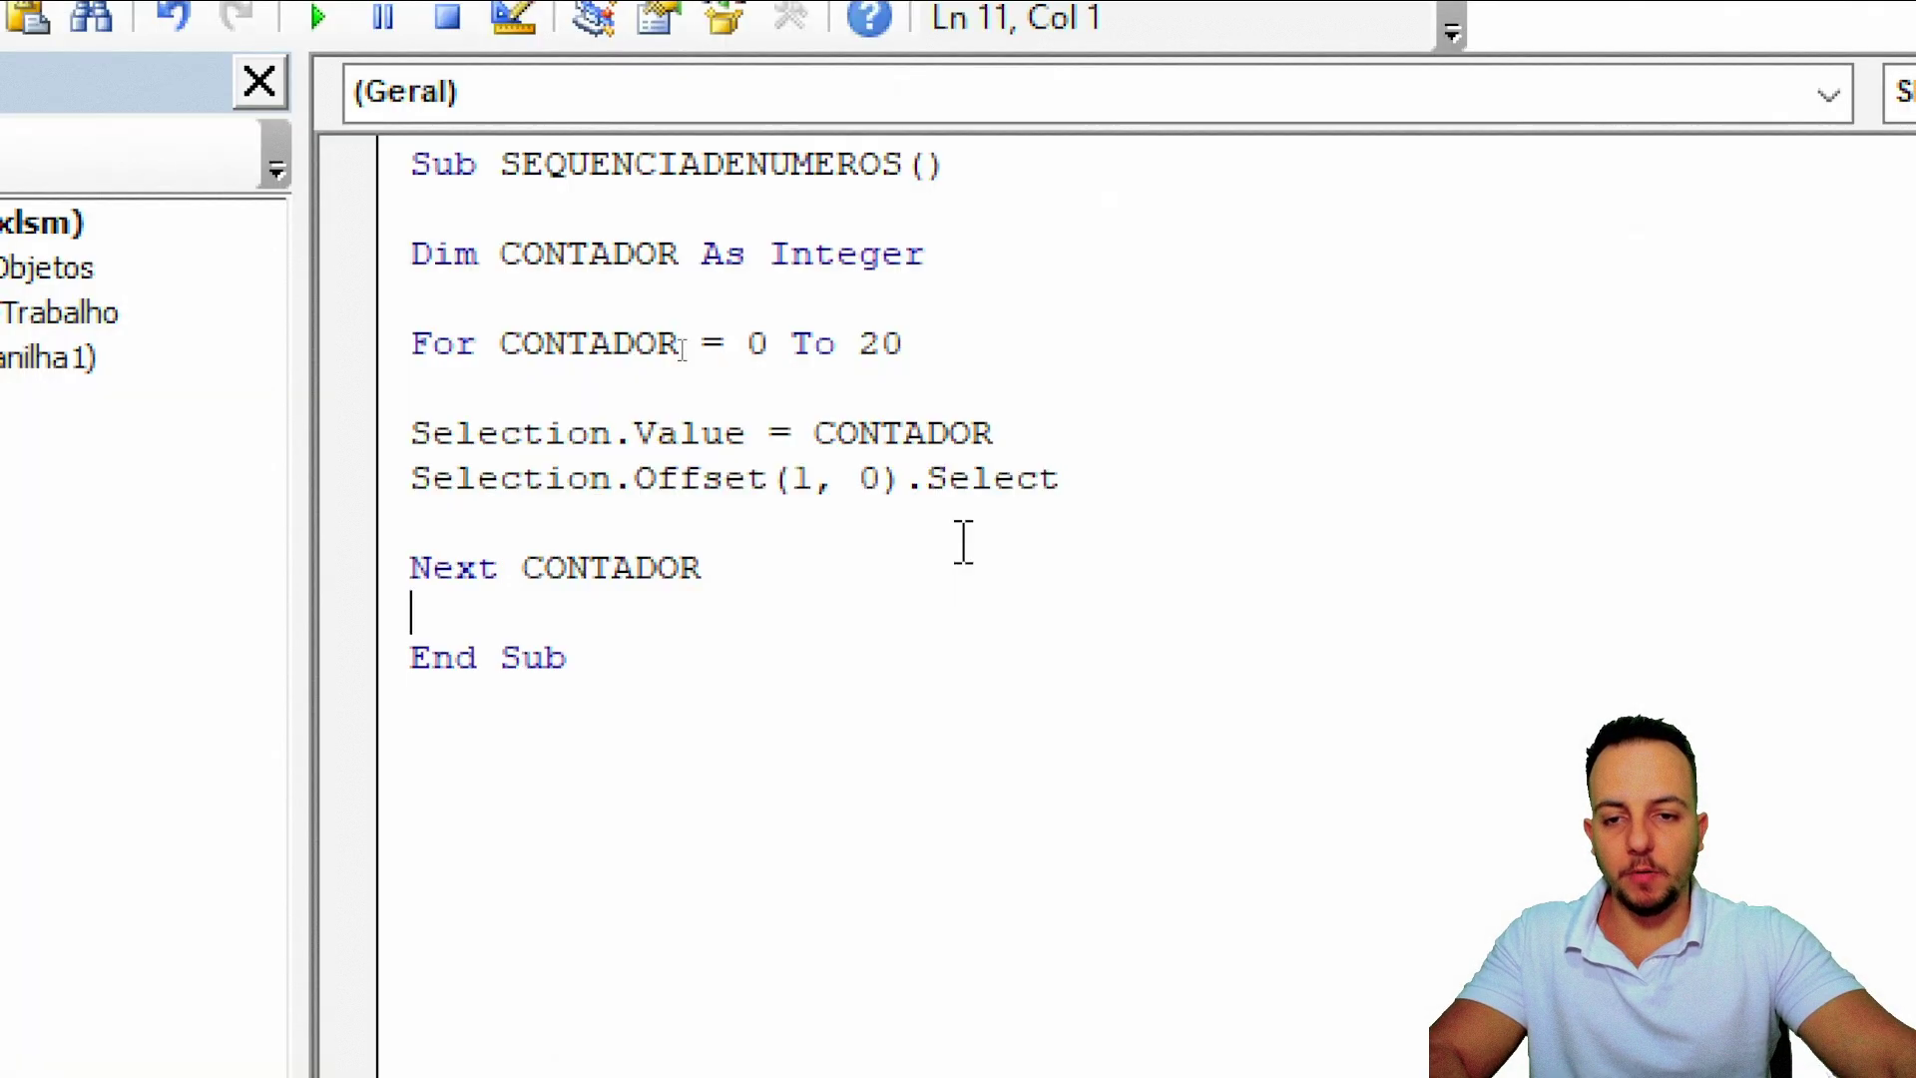
# - Draw a rounded rectangle over columns K–L and label it SEQUENCIA
pyautogui.click(1744, 18)
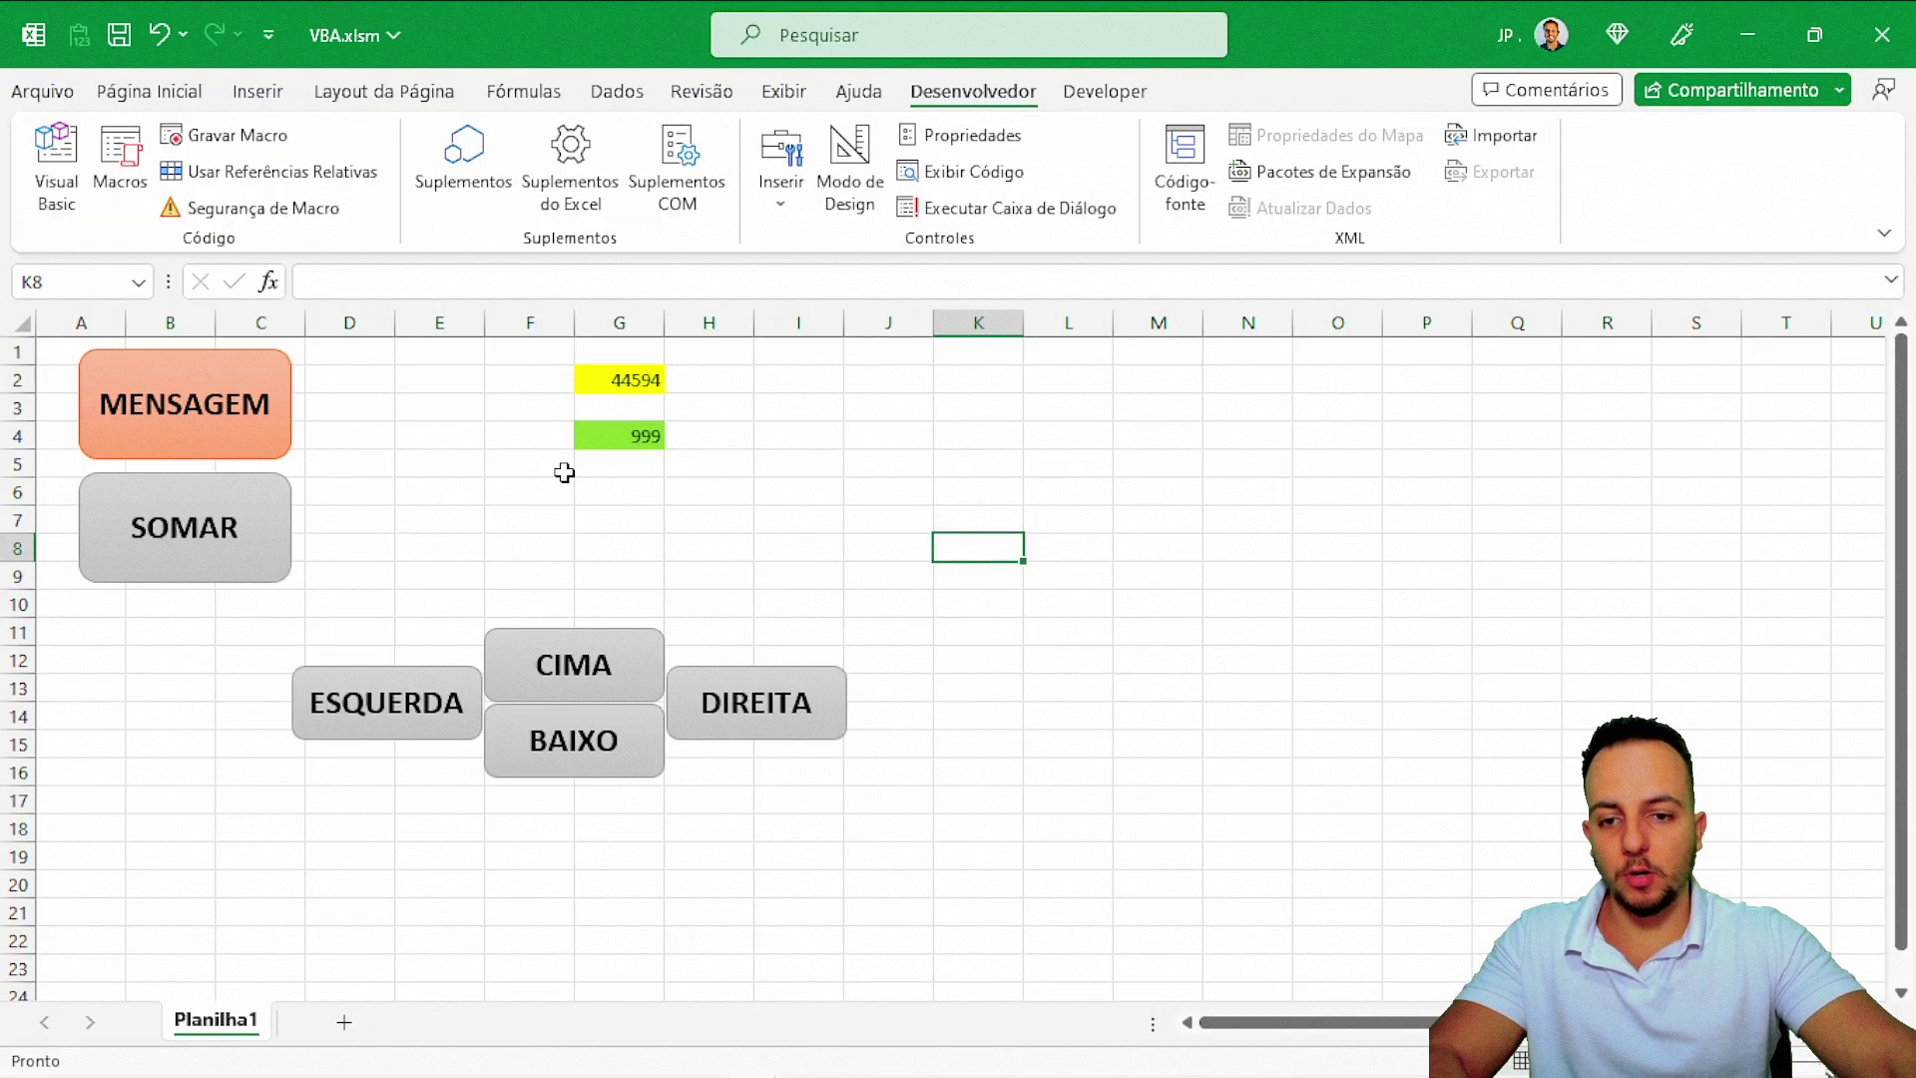
pyautogui.click(1188, 356)
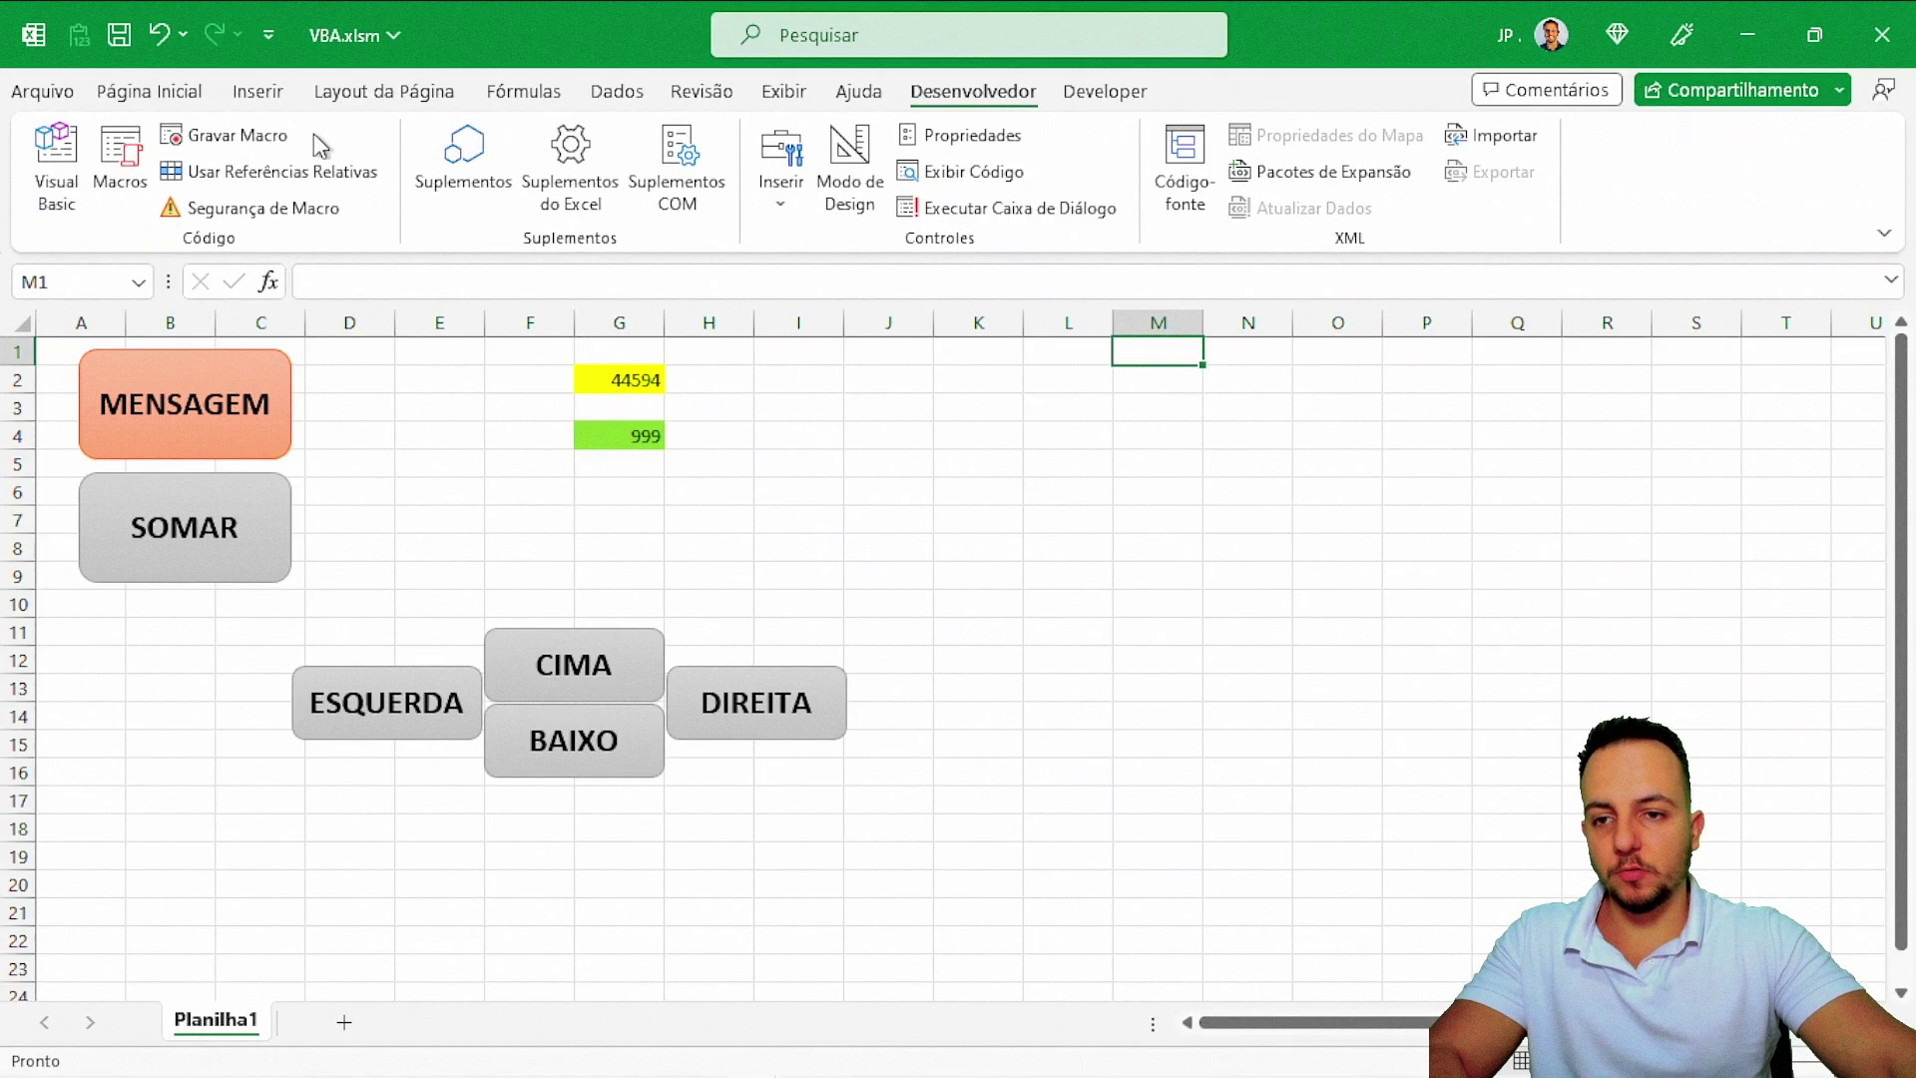
pyautogui.click(258, 91)
pyautogui.click(388, 165)
pyautogui.click(439, 299)
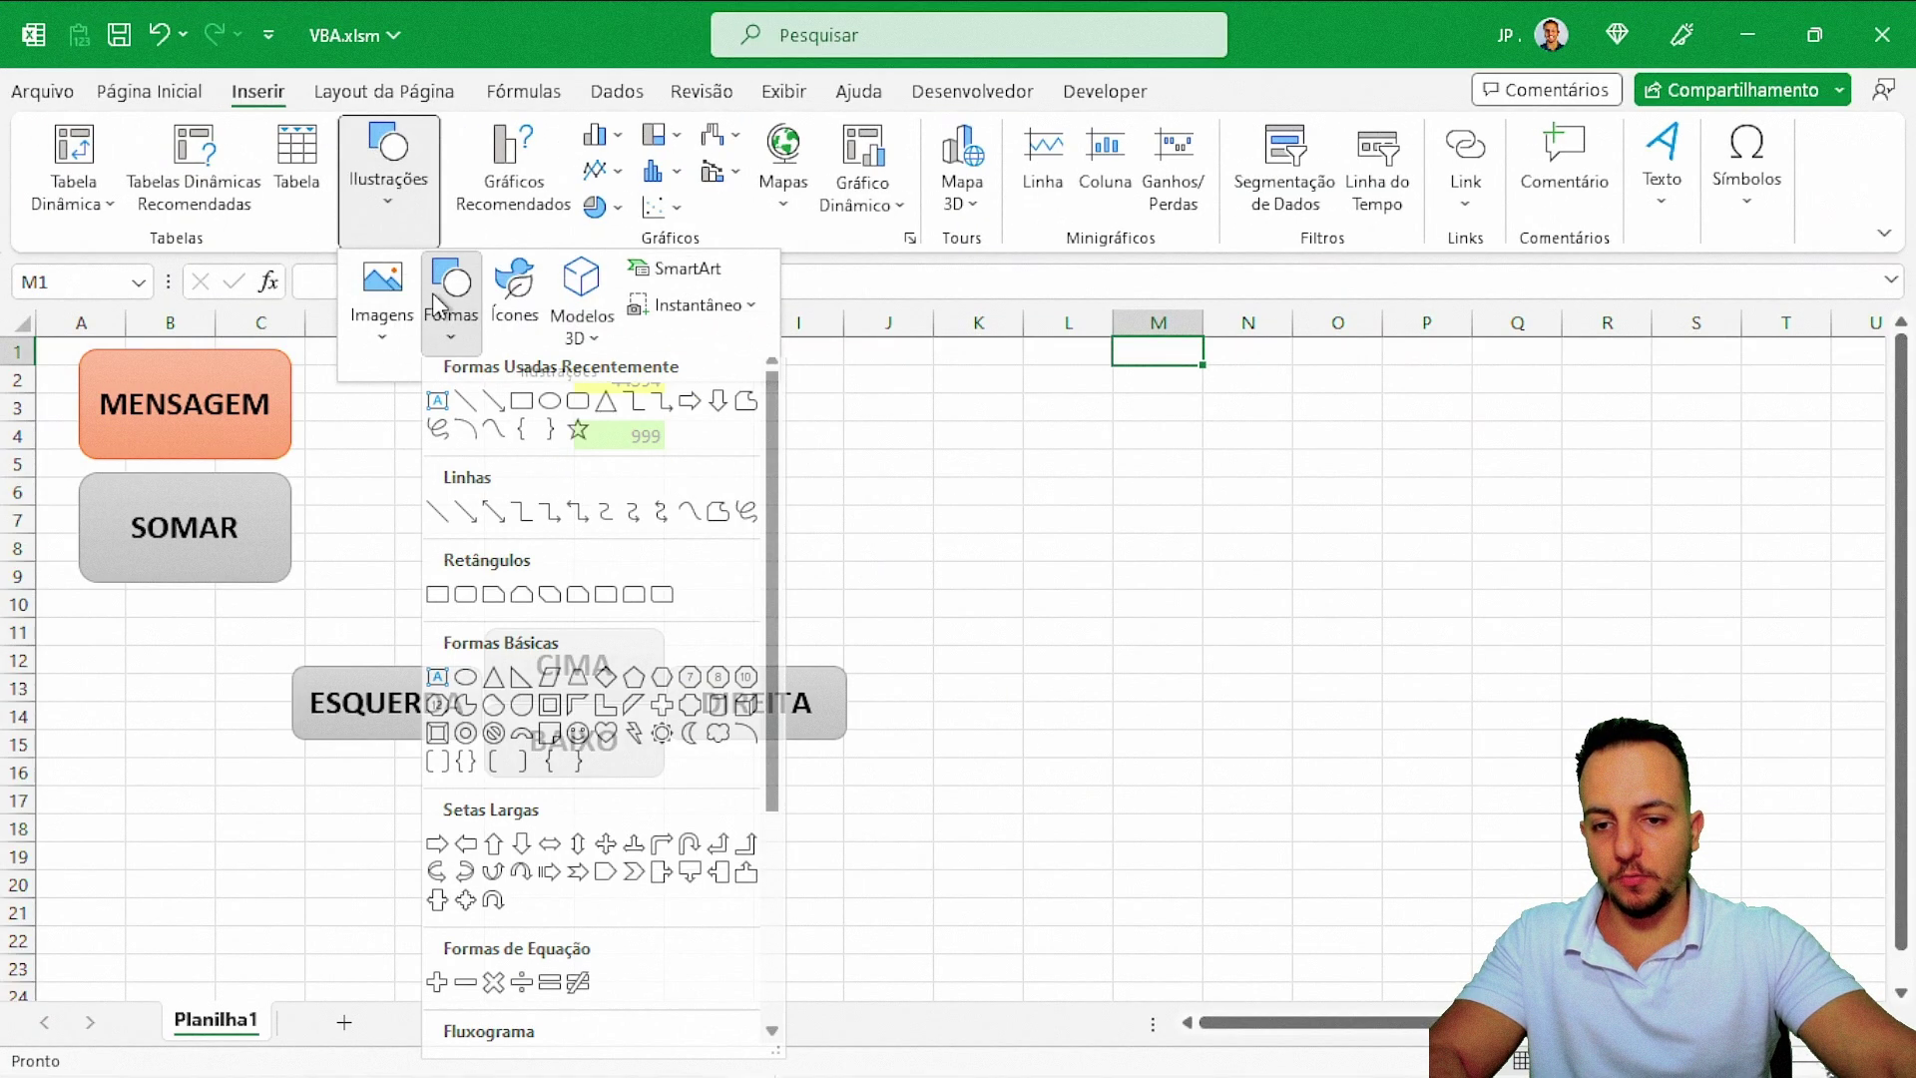
pyautogui.click(577, 424)
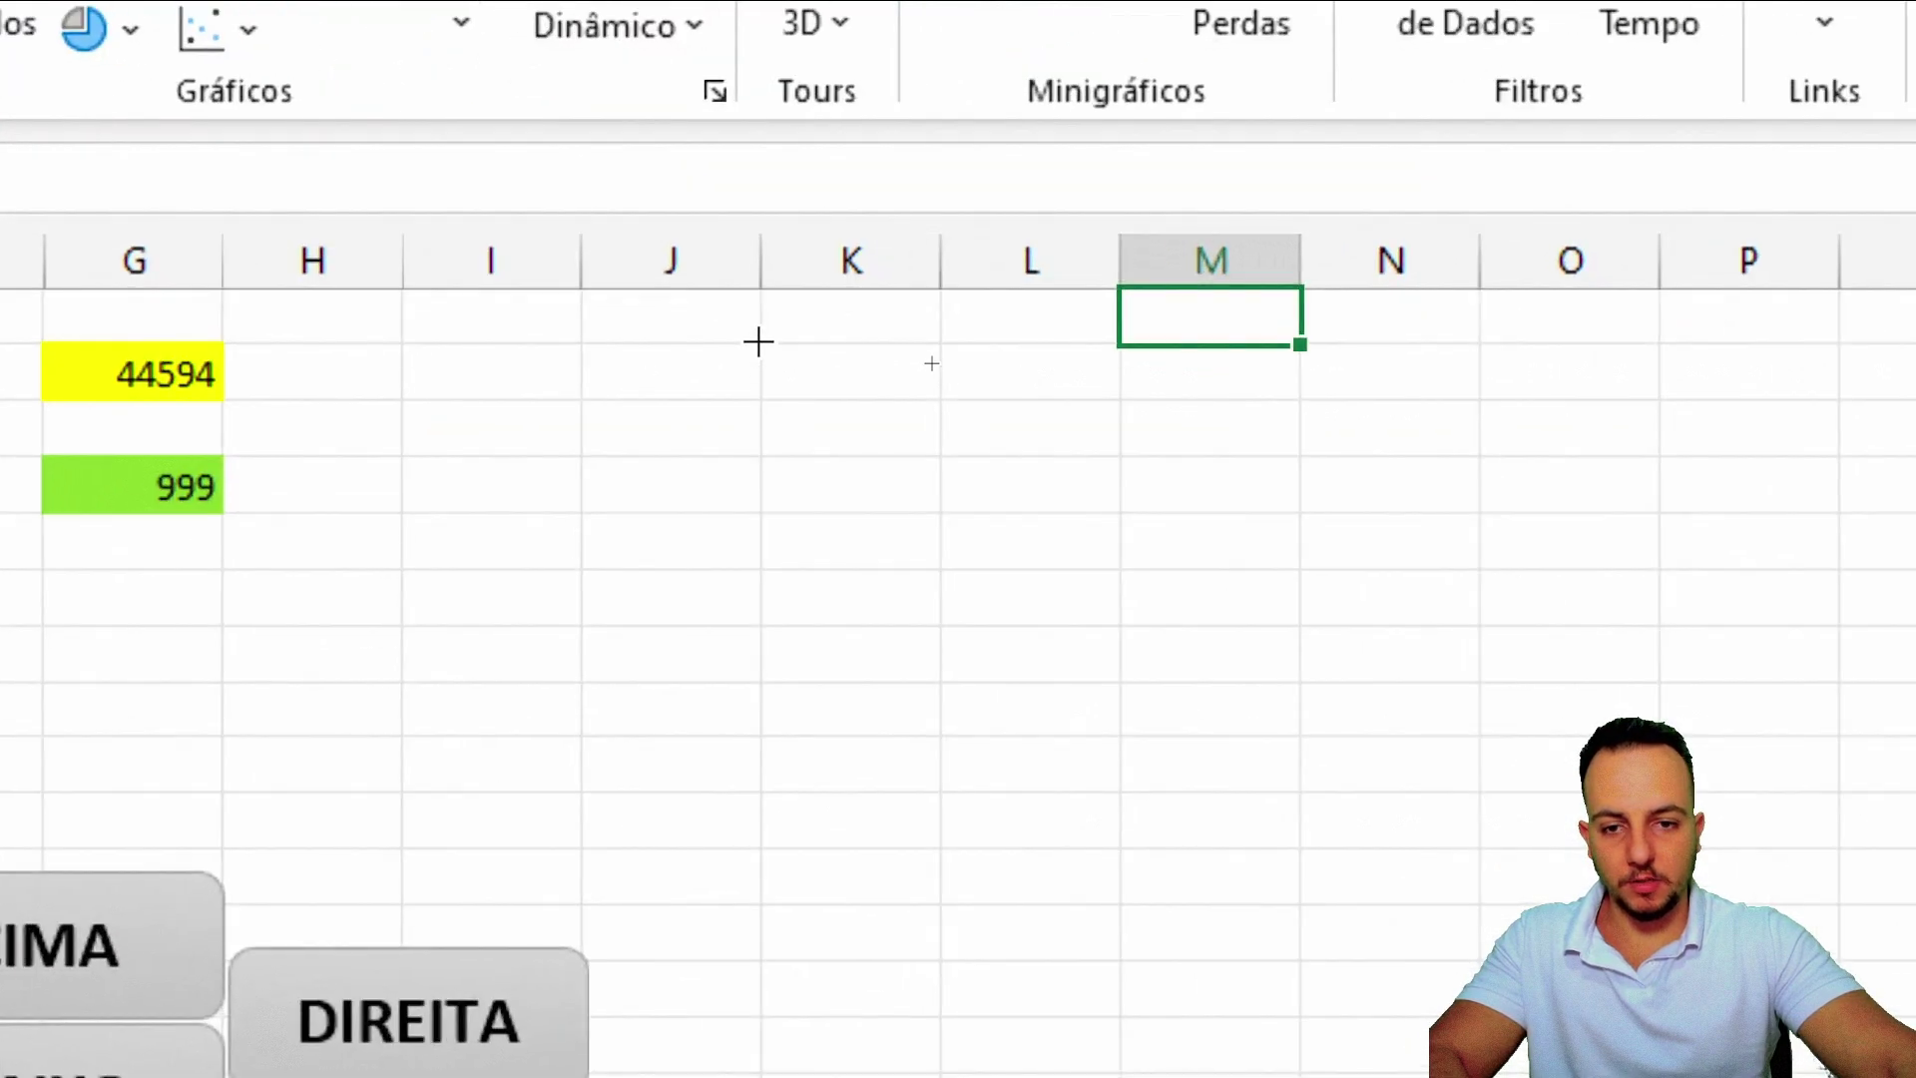
pyautogui.moveTo(759, 342); pyautogui.dragTo(1121, 513)
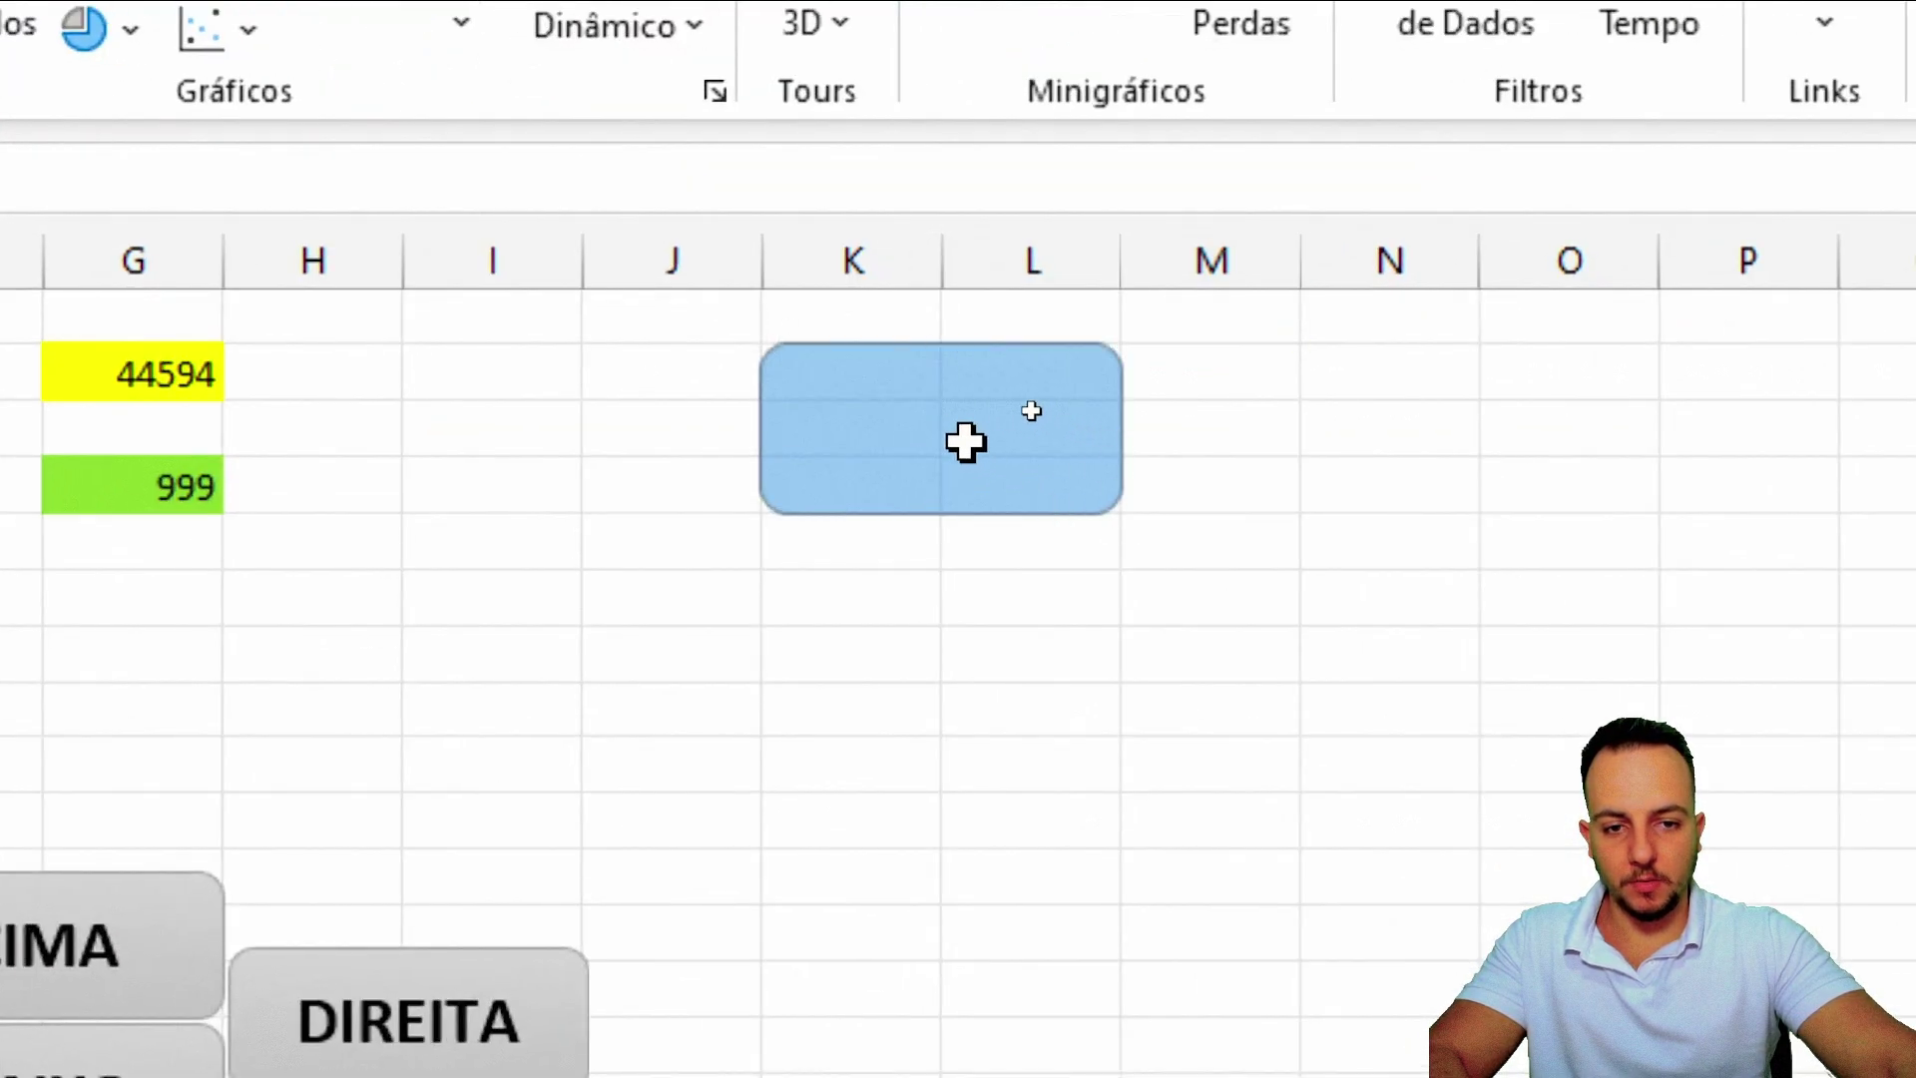
pyautogui.write('SEQUEN')
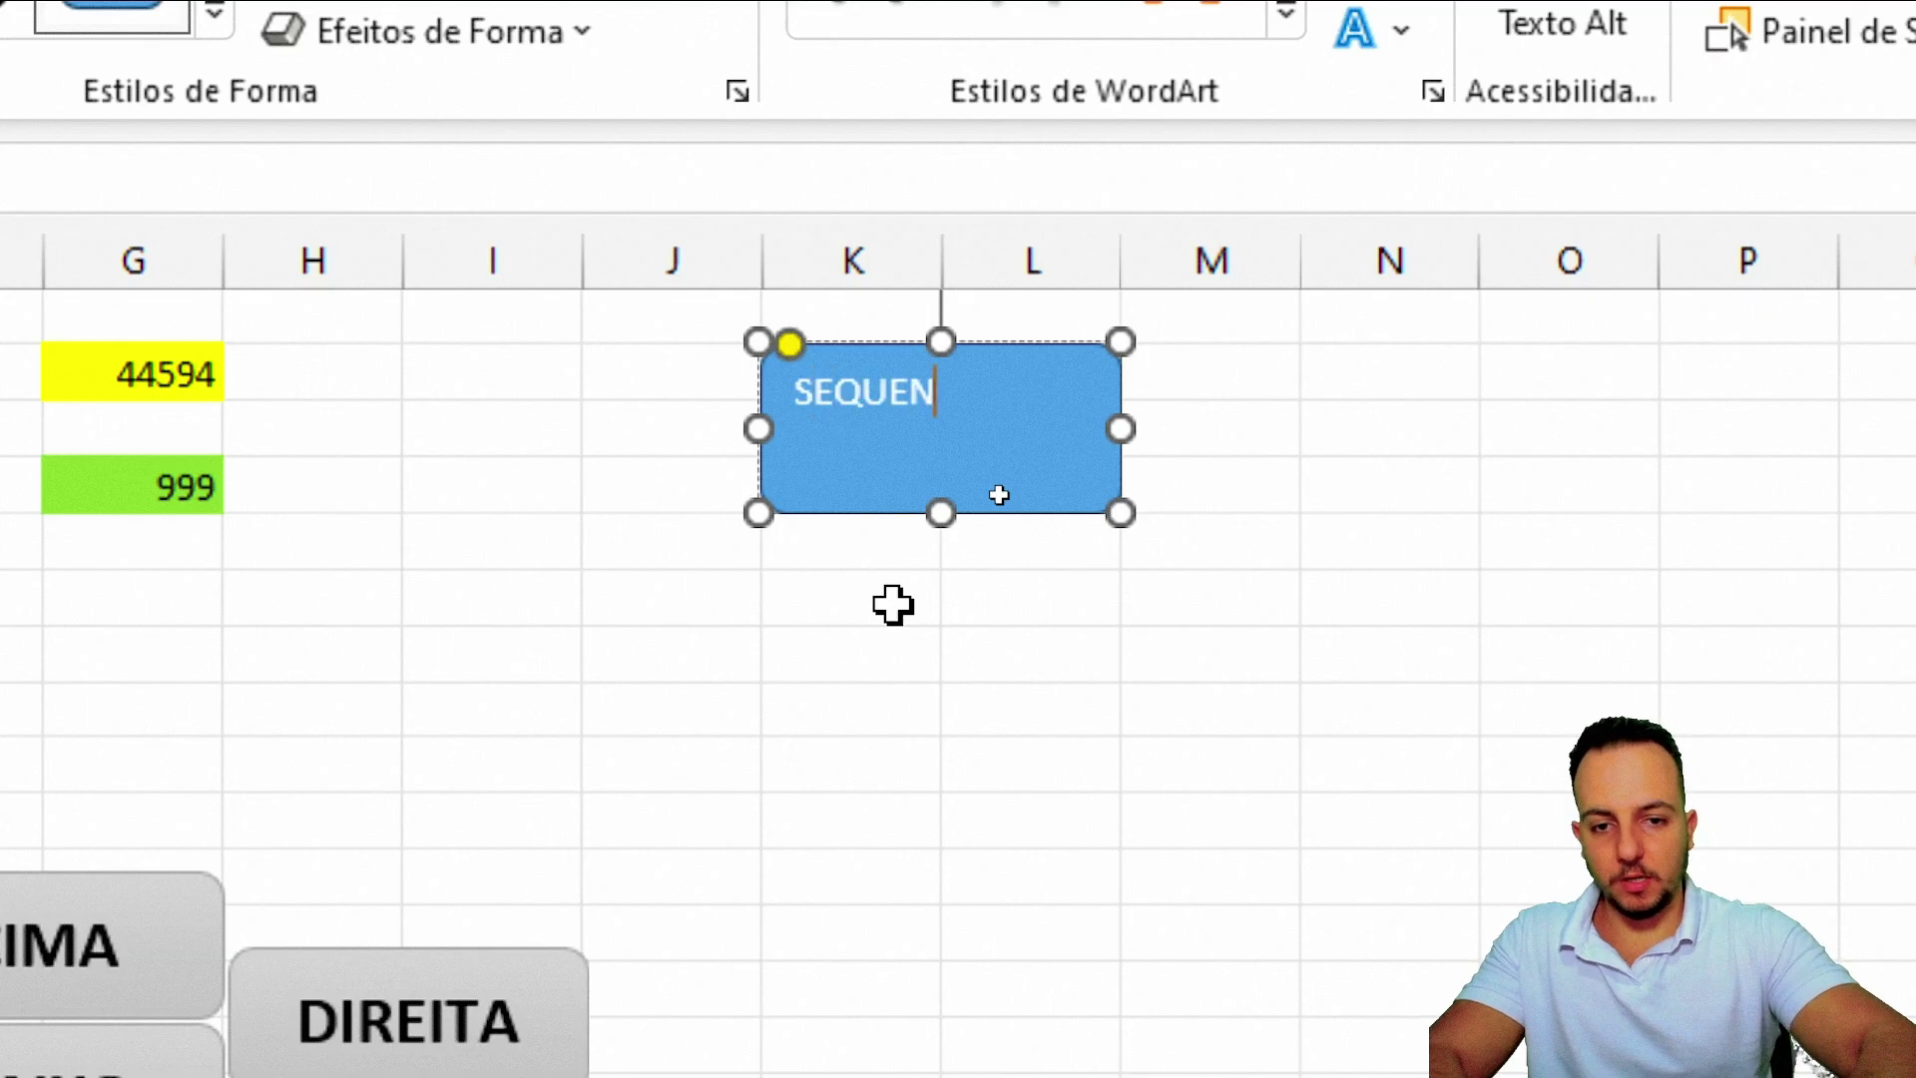
pyautogui.write('CIA')
# - Center the SEQUENCIA label both ways and make it bold at 16 pt
pyautogui.hotkey('ctrl', 'a')
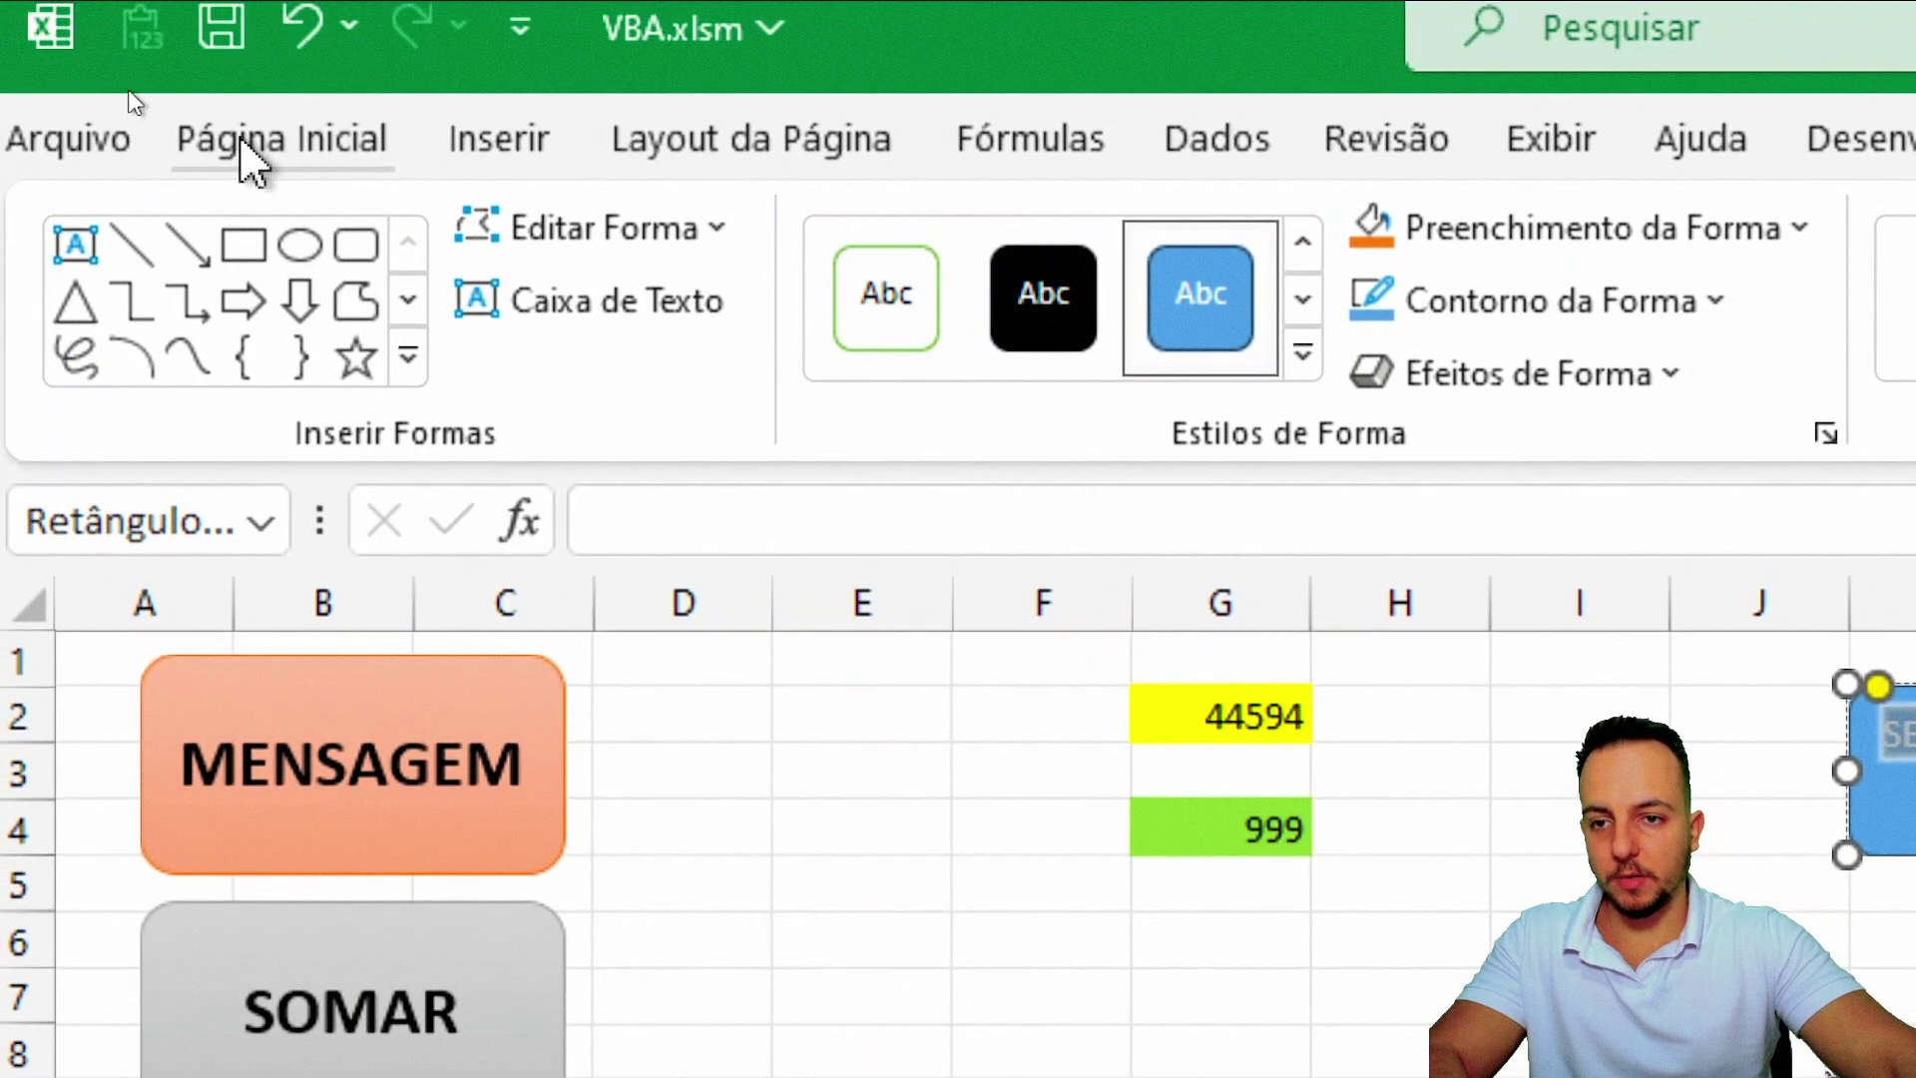
pyautogui.click(282, 138)
pyautogui.click(1180, 247)
pyautogui.click(1181, 337)
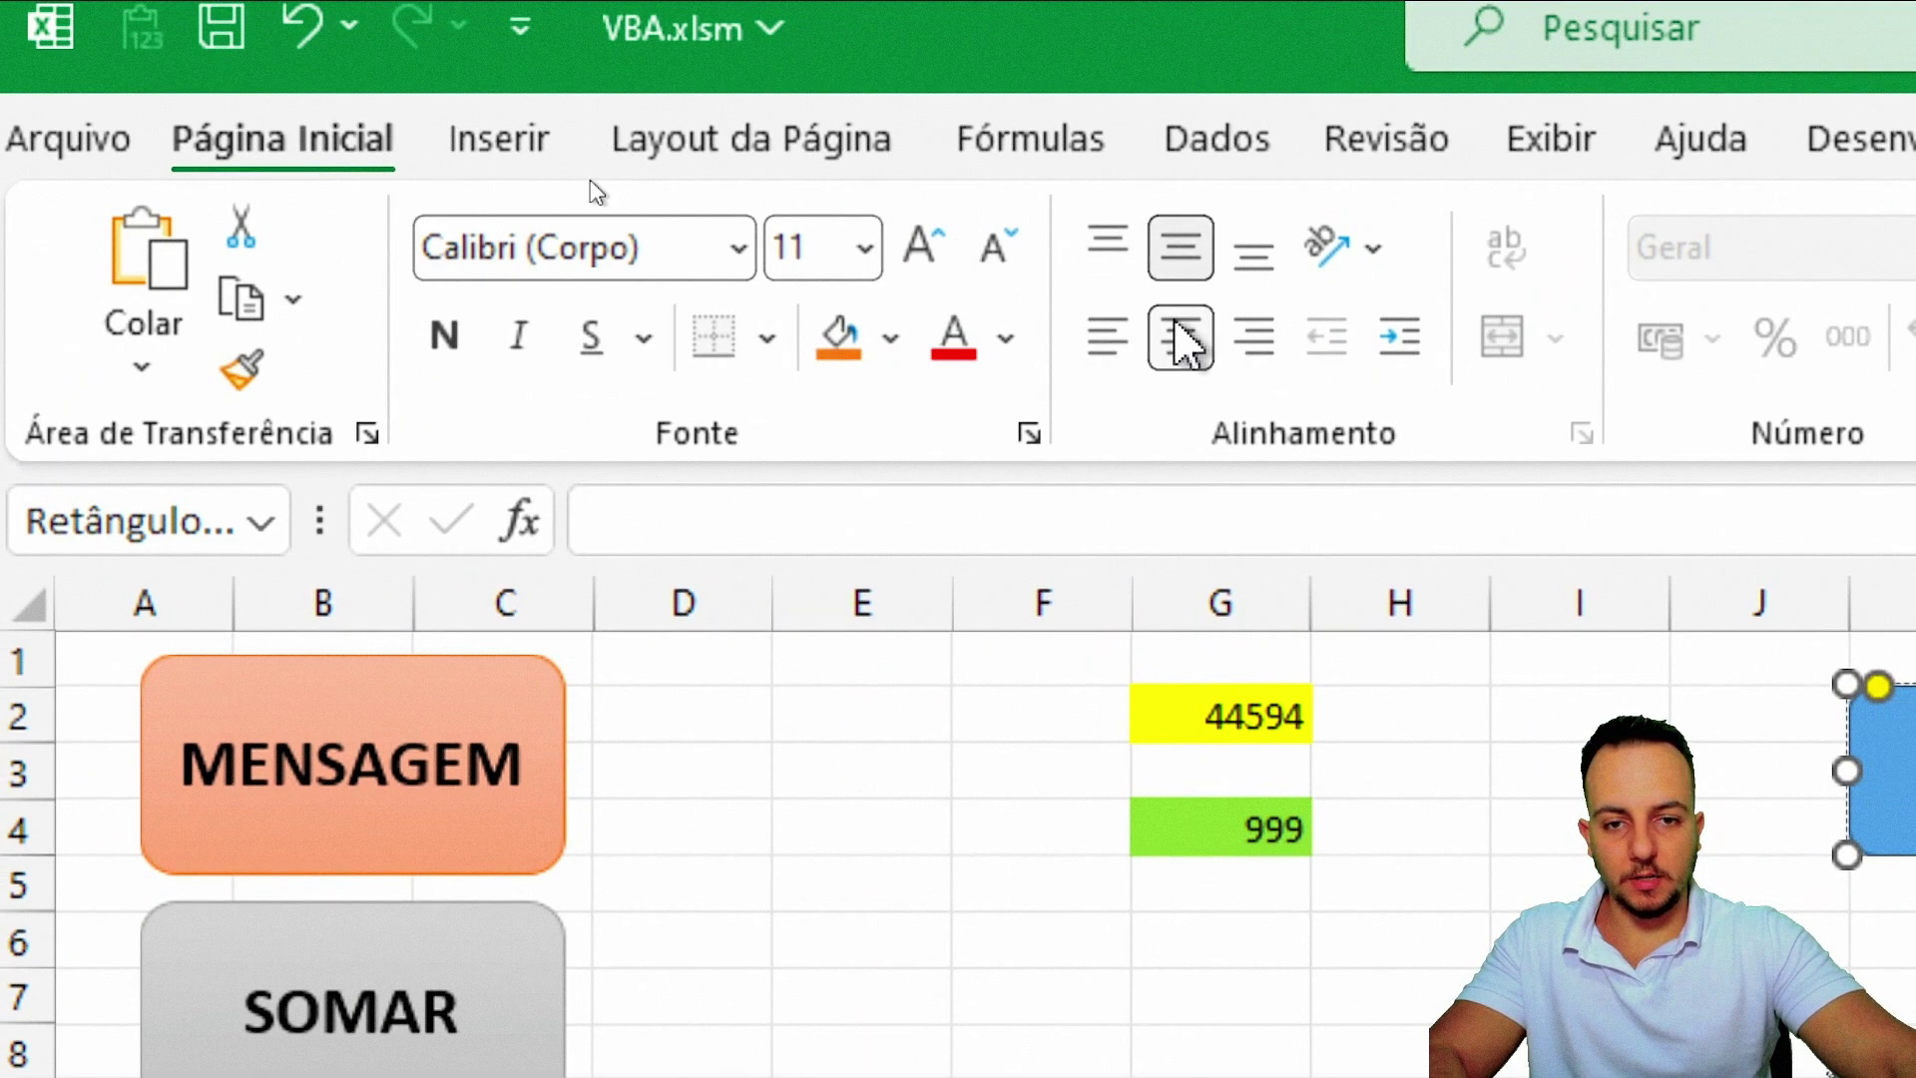
pyautogui.click(919, 245)
pyautogui.click(919, 244)
pyautogui.click(919, 244)
pyautogui.click(446, 337)
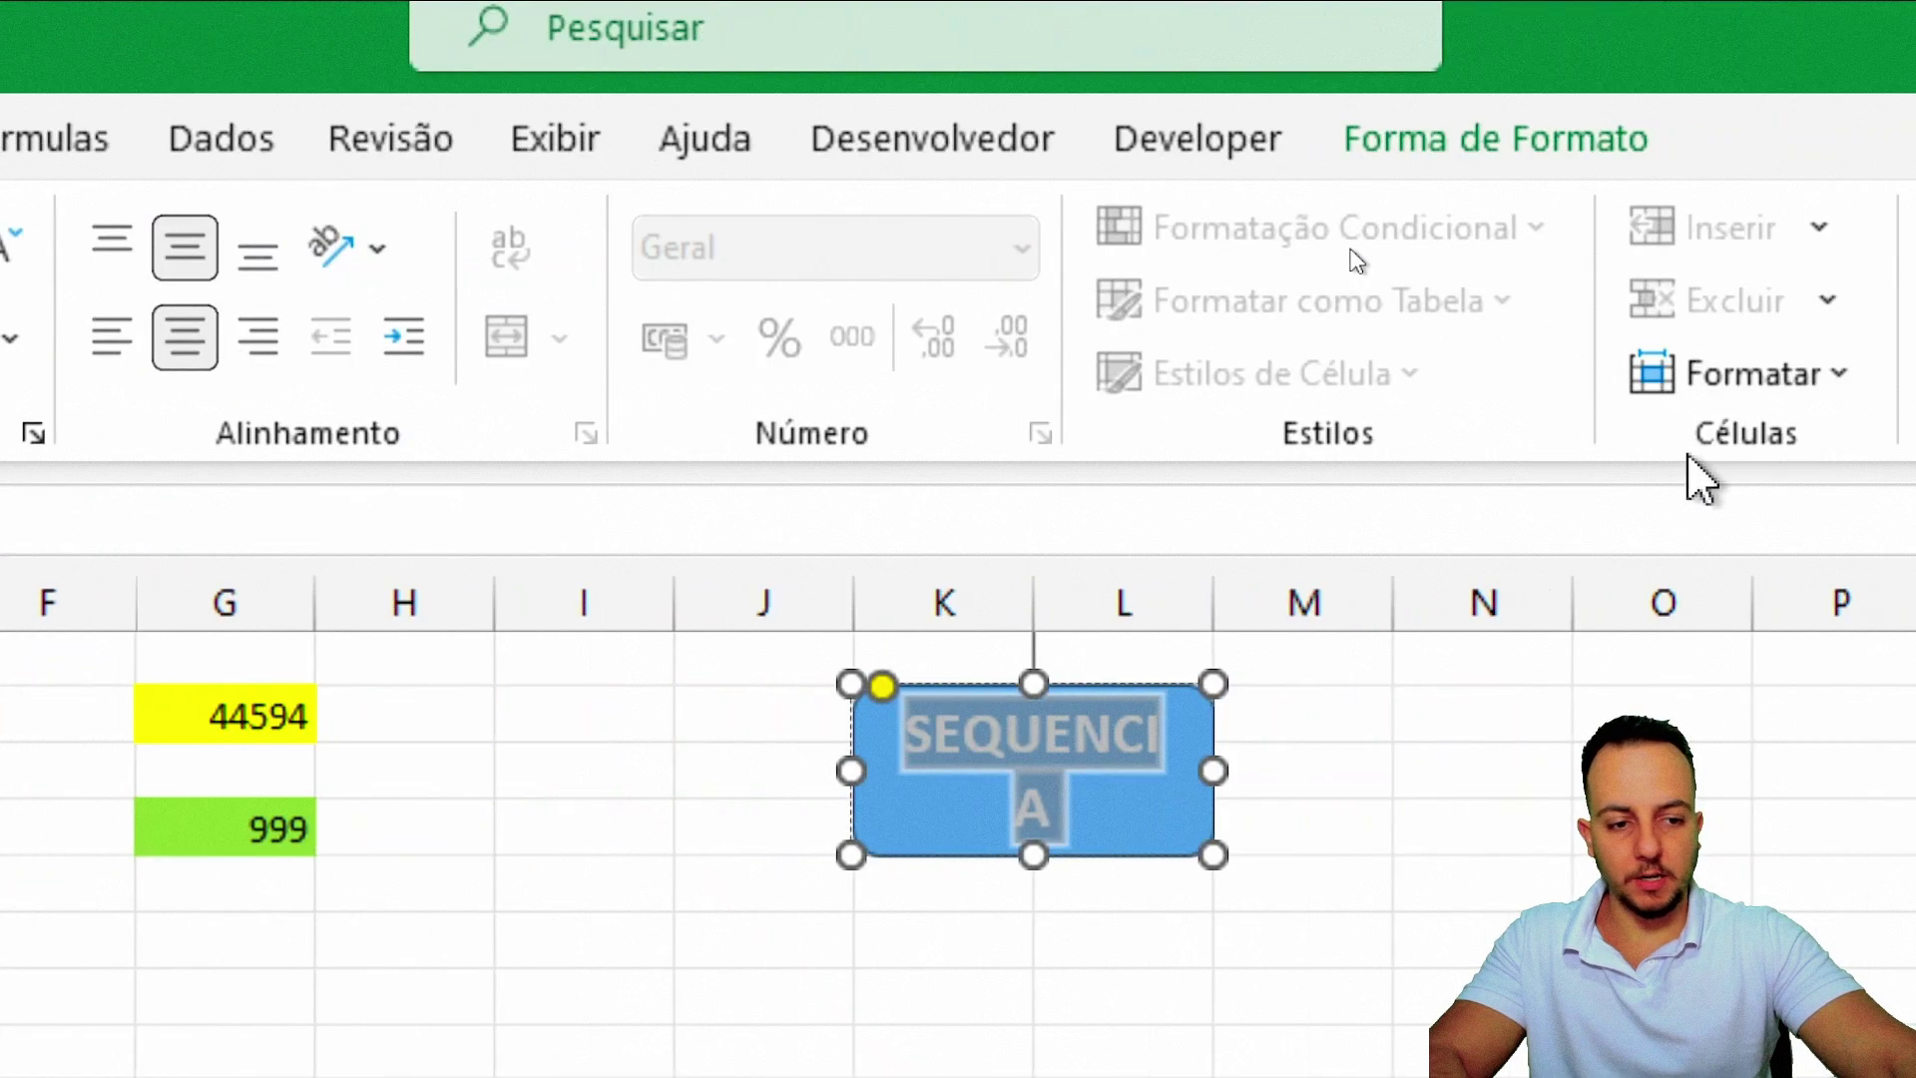
# - Apply the black shape style and widen the button so SEQUENCIA fits on one line
pyautogui.click(1582, 159)
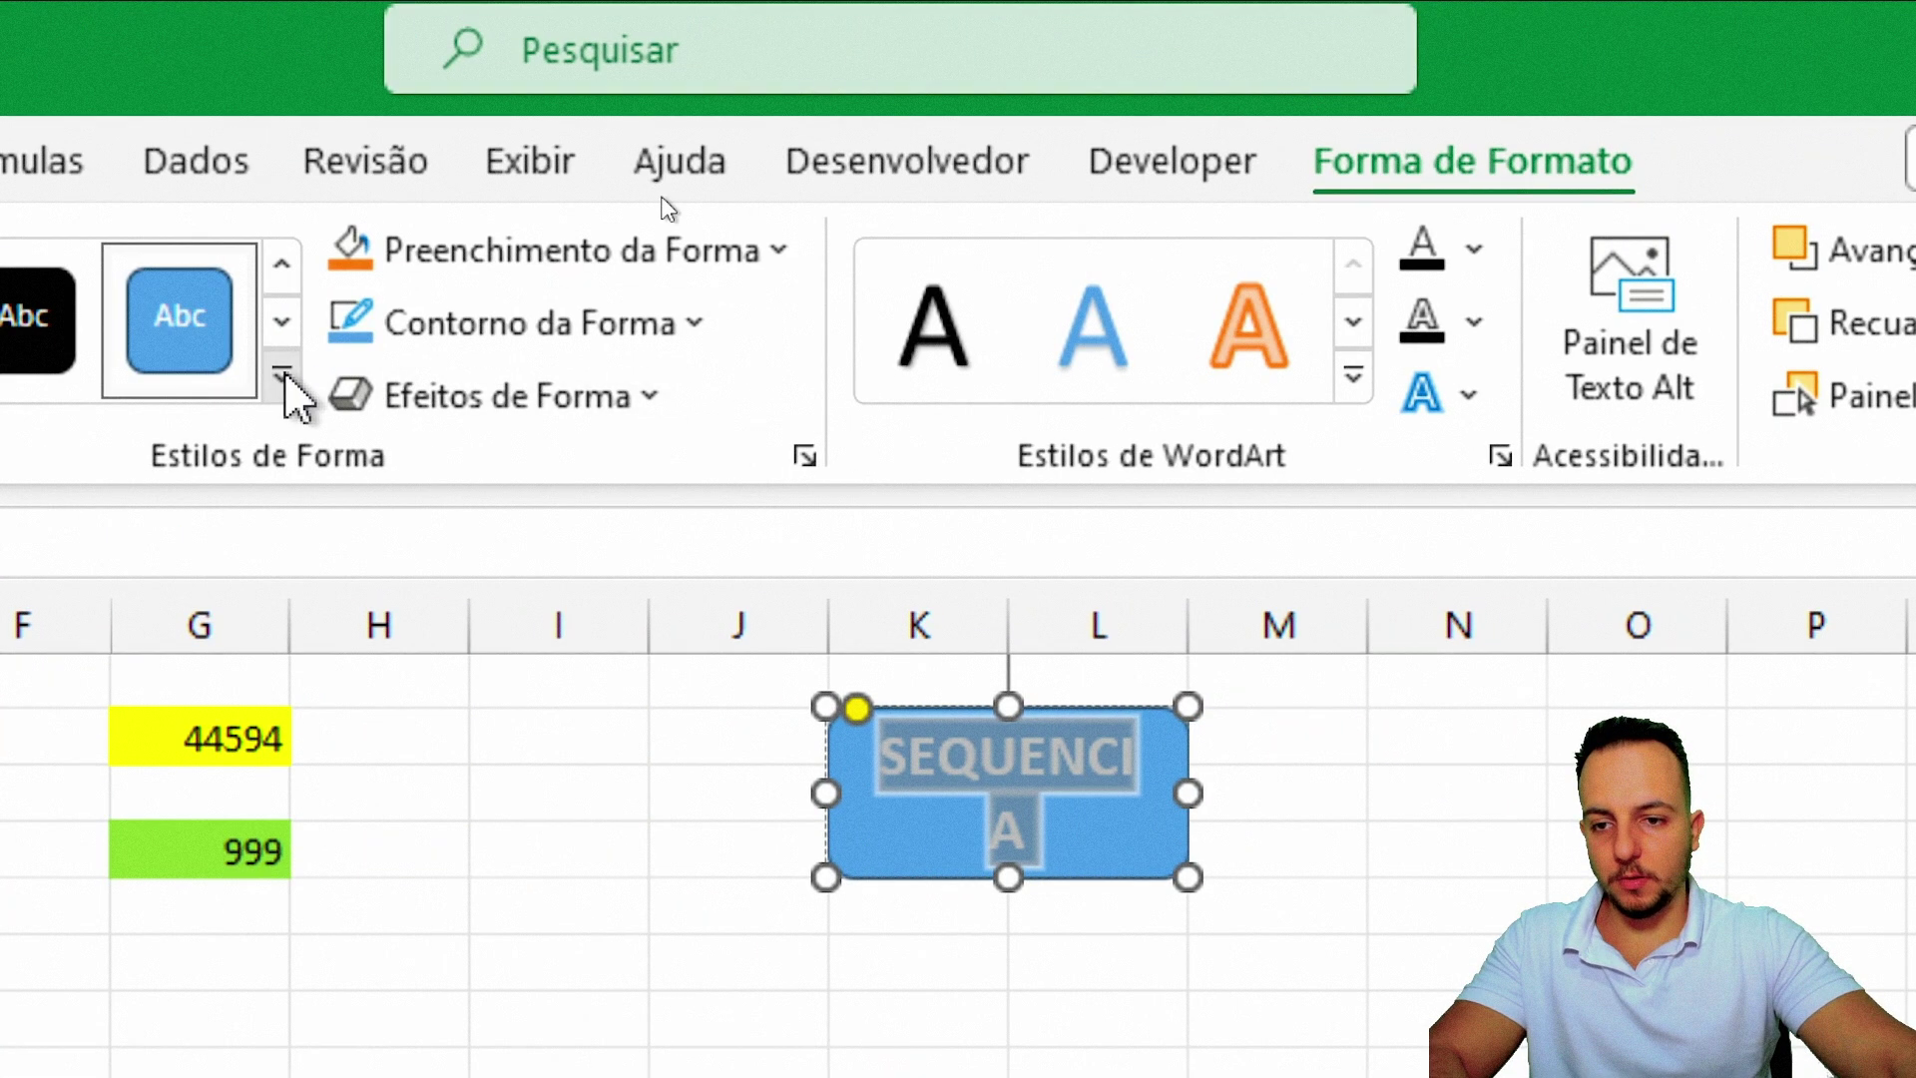
pyautogui.click(284, 377)
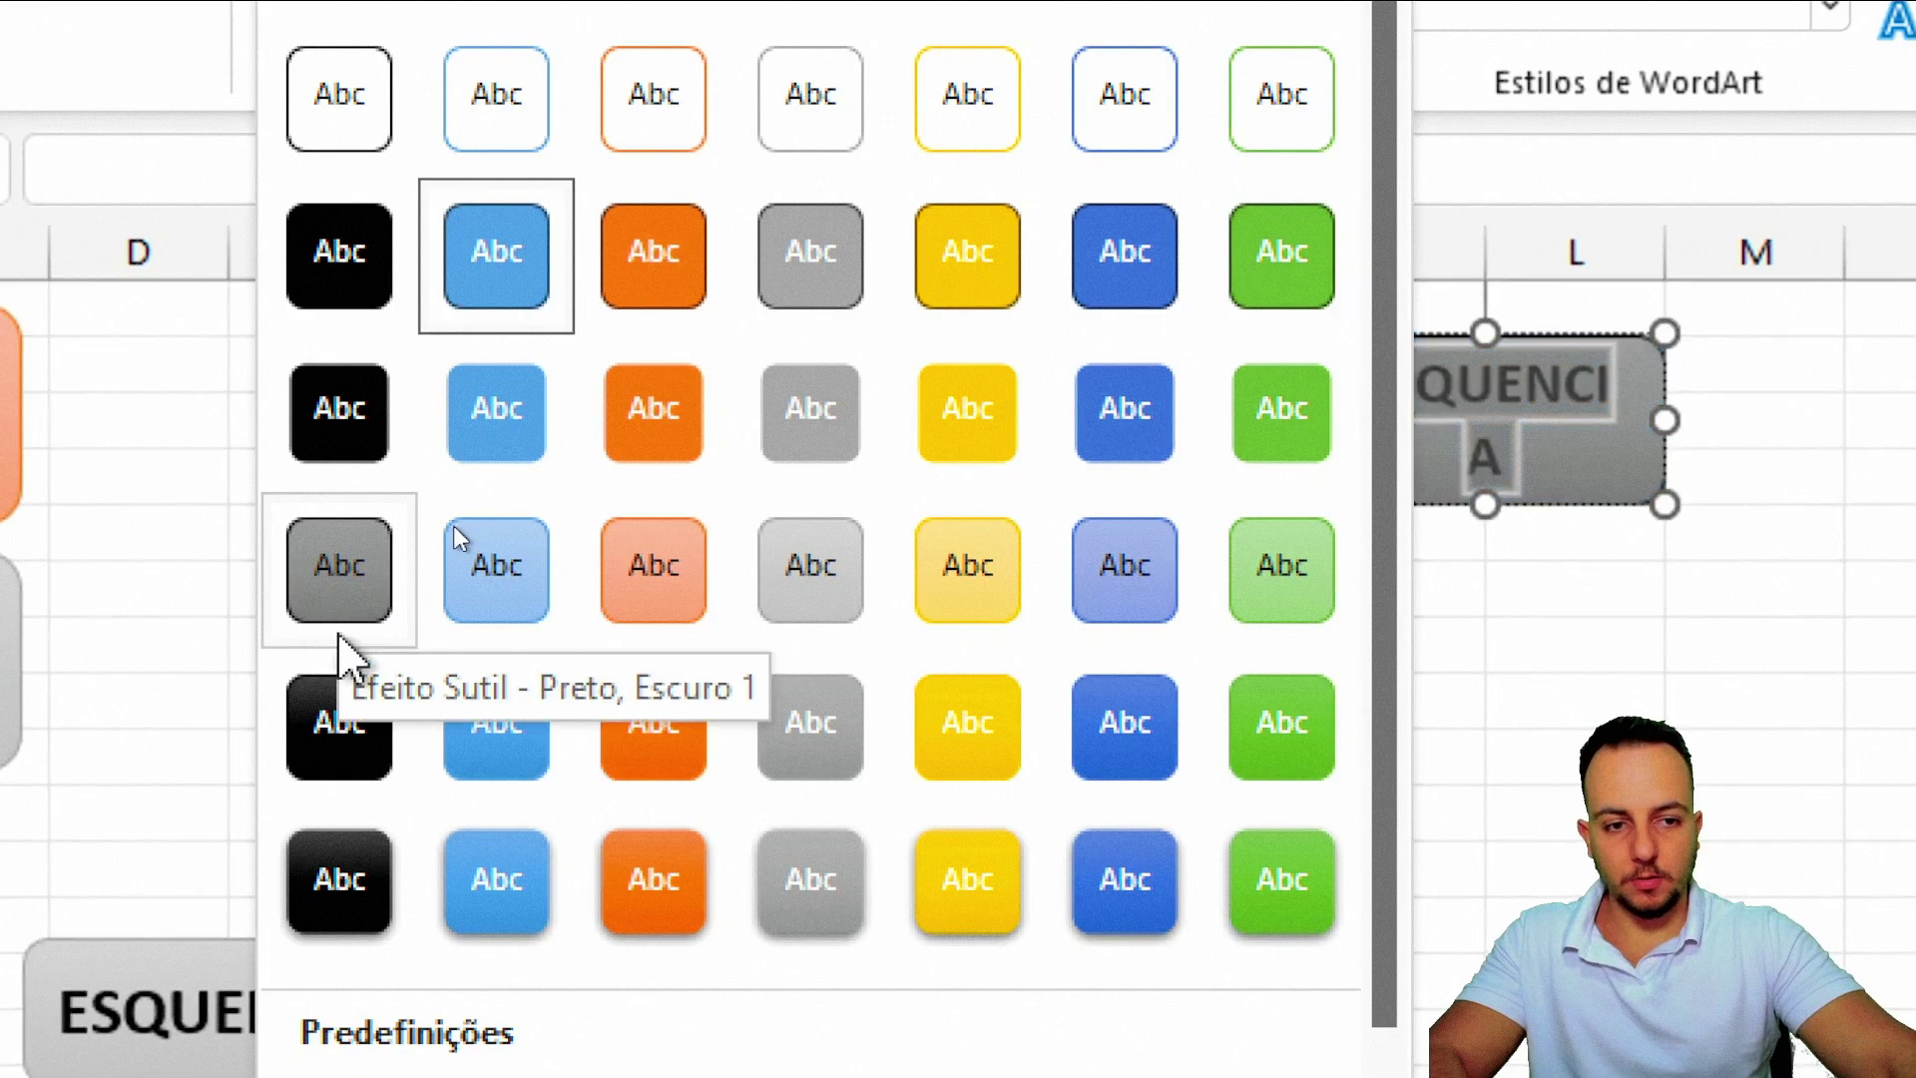
pyautogui.click(350, 399)
pyautogui.click(1215, 692)
pyautogui.click(904, 459)
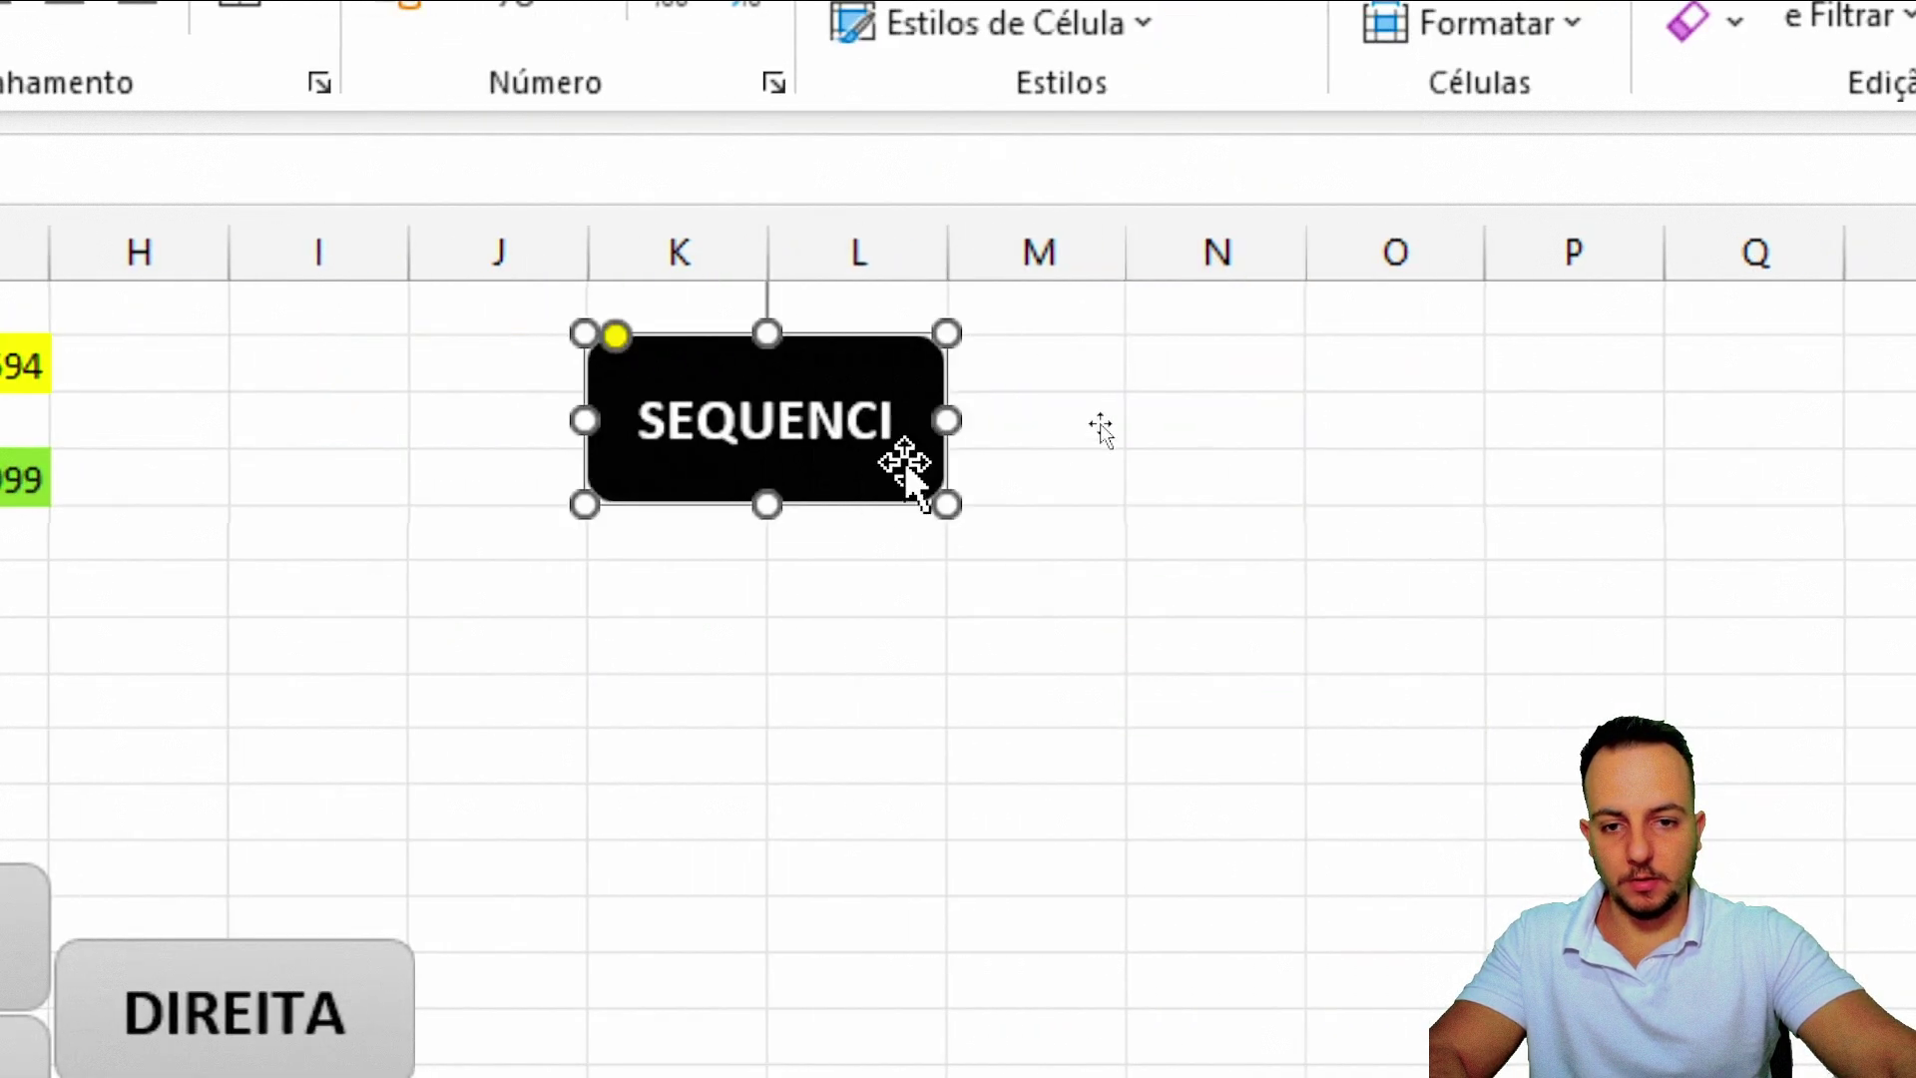
pyautogui.moveTo(946, 420); pyautogui.dragTo(1126, 415)
pyautogui.click(1248, 599)
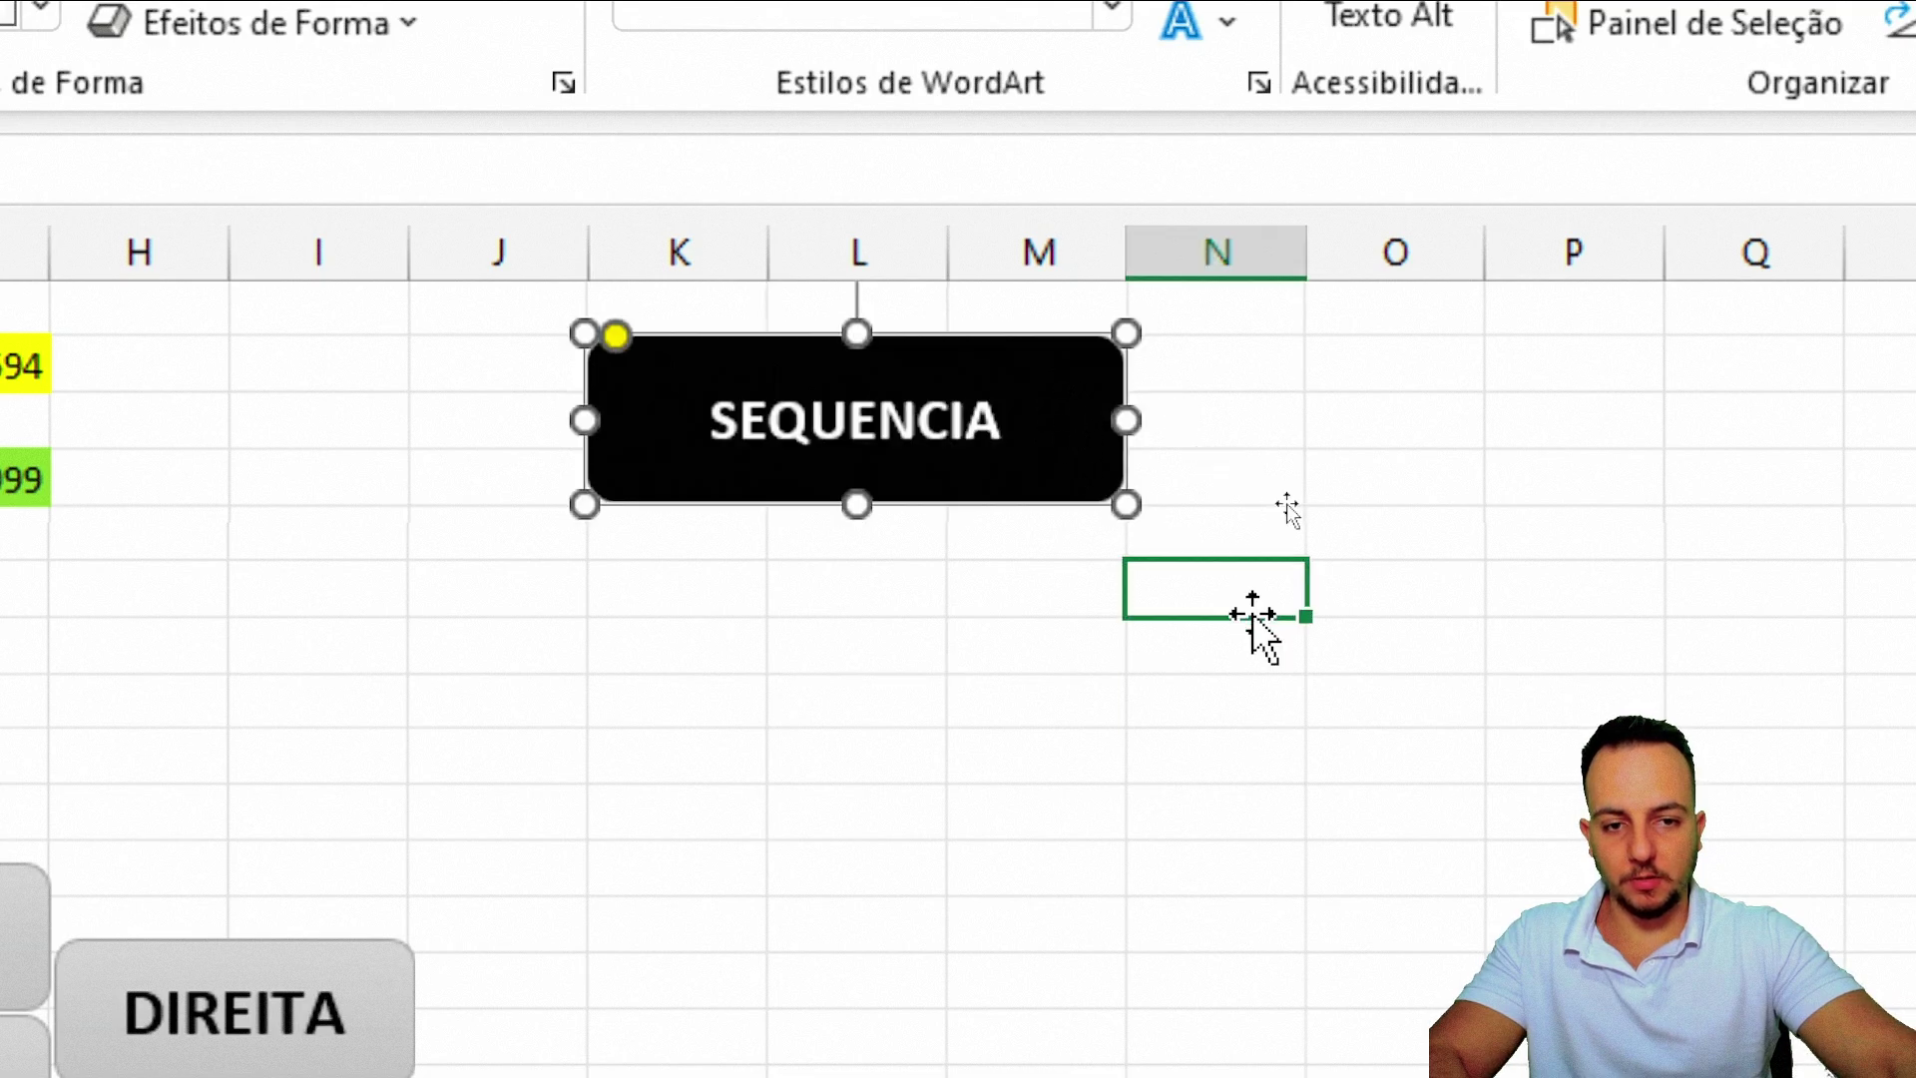
pyautogui.click(990, 304)
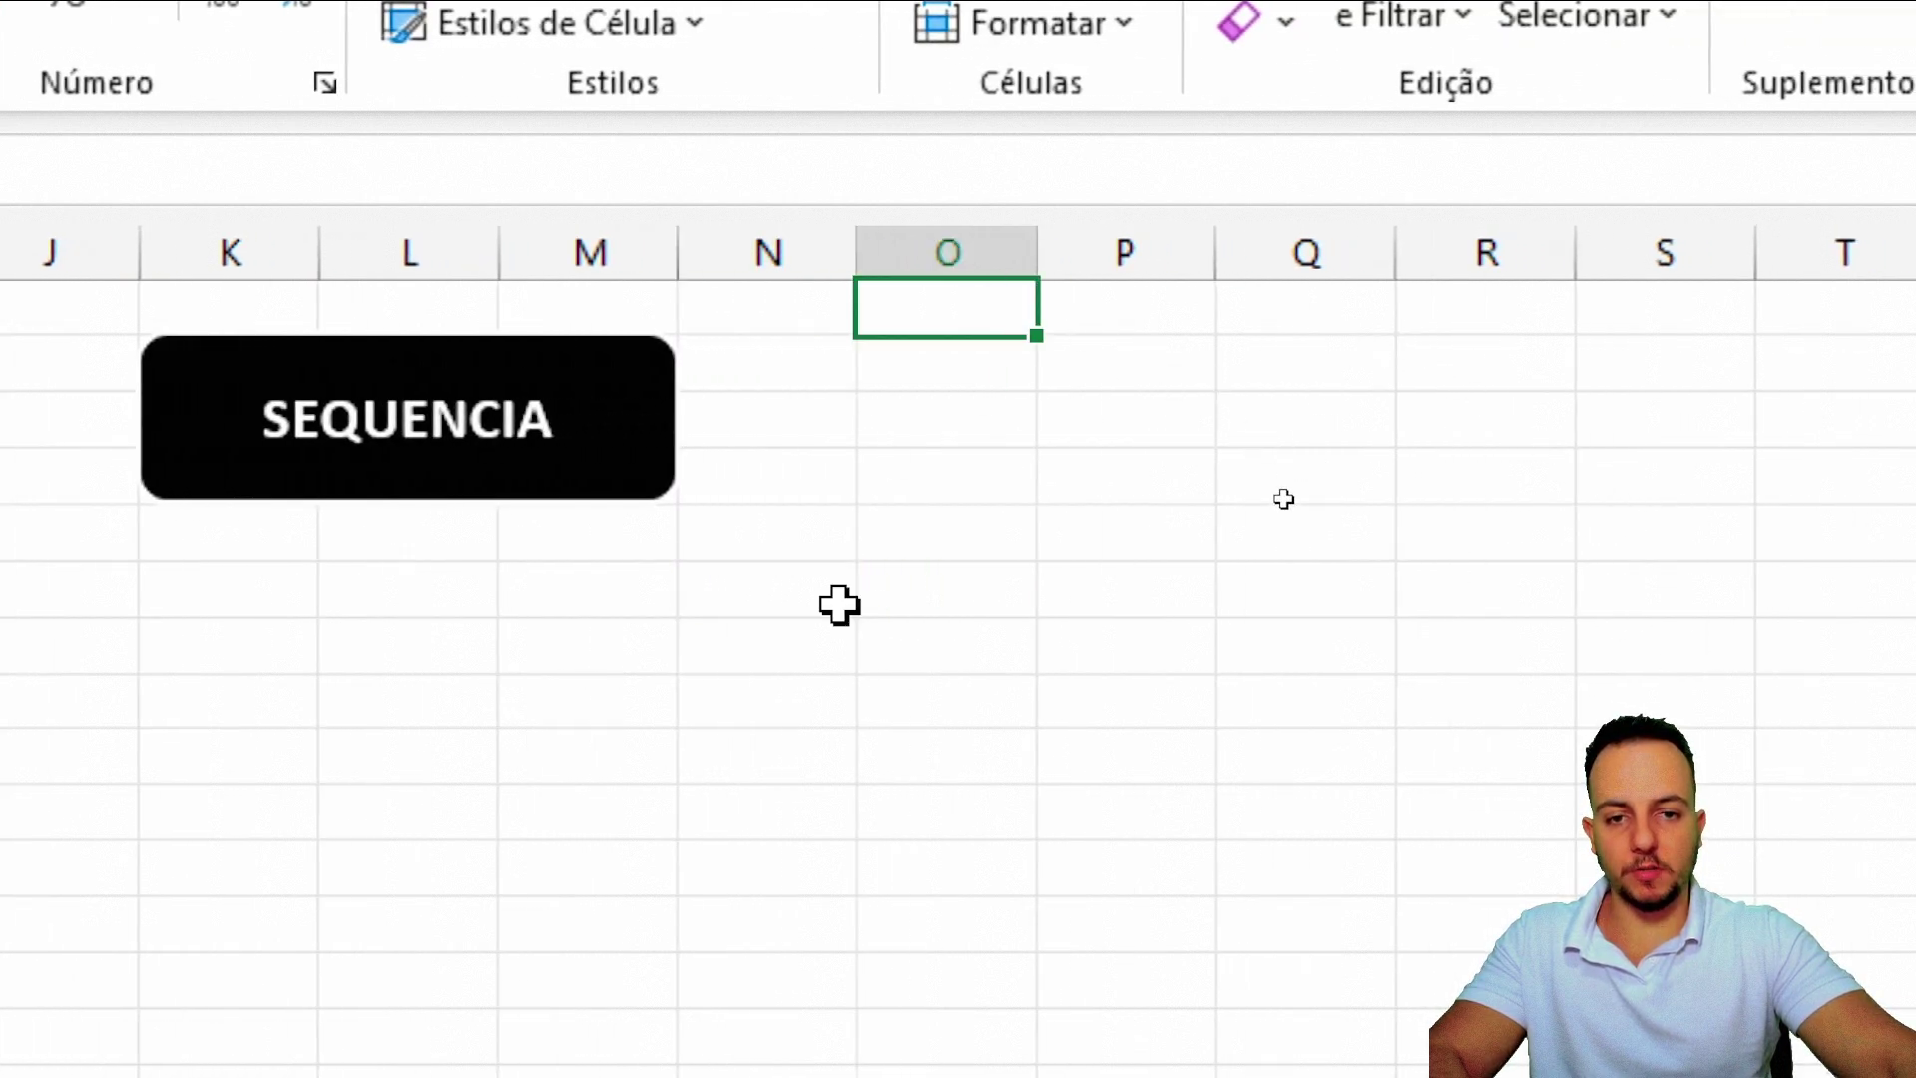
pyautogui.click(505, 684)
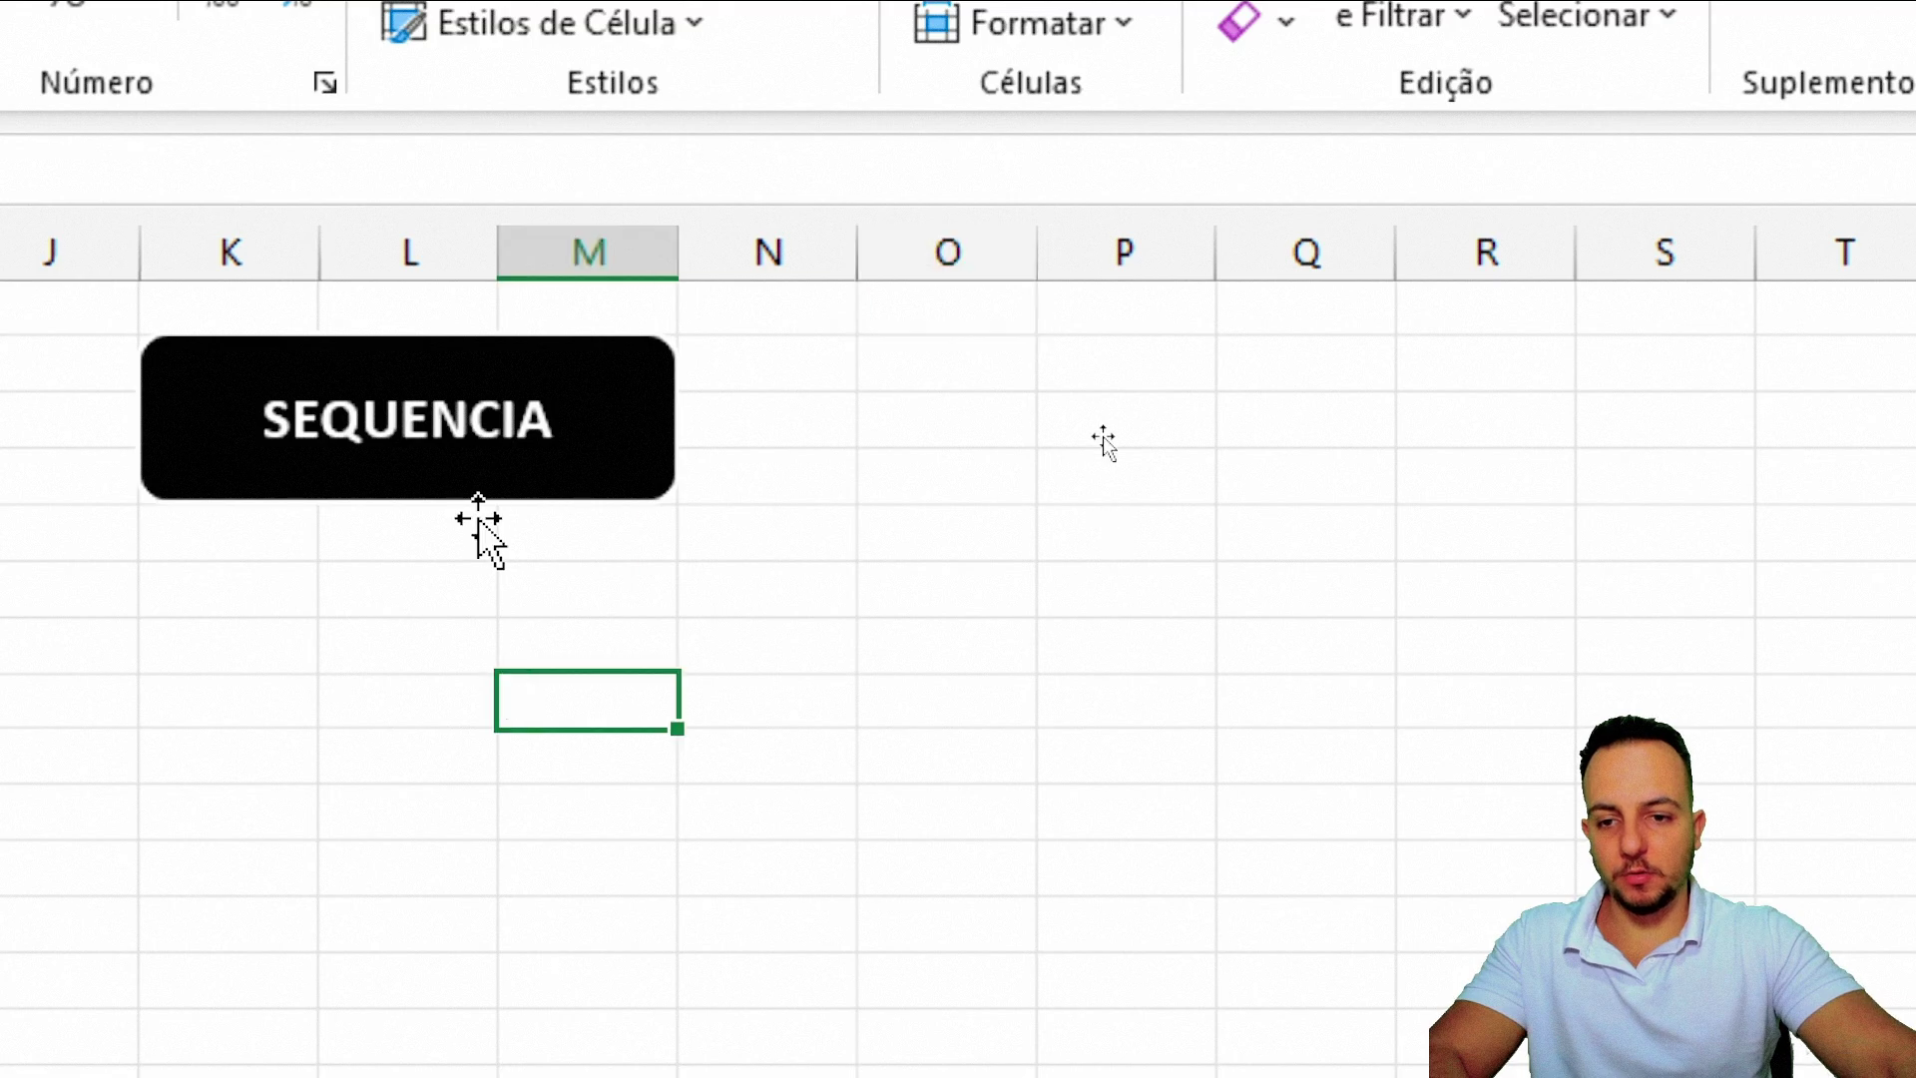
# - Assign the SEQUENCIADENUMEROS macro to the SEQUENCIA button and test it
pyautogui.rightClick(452, 454)
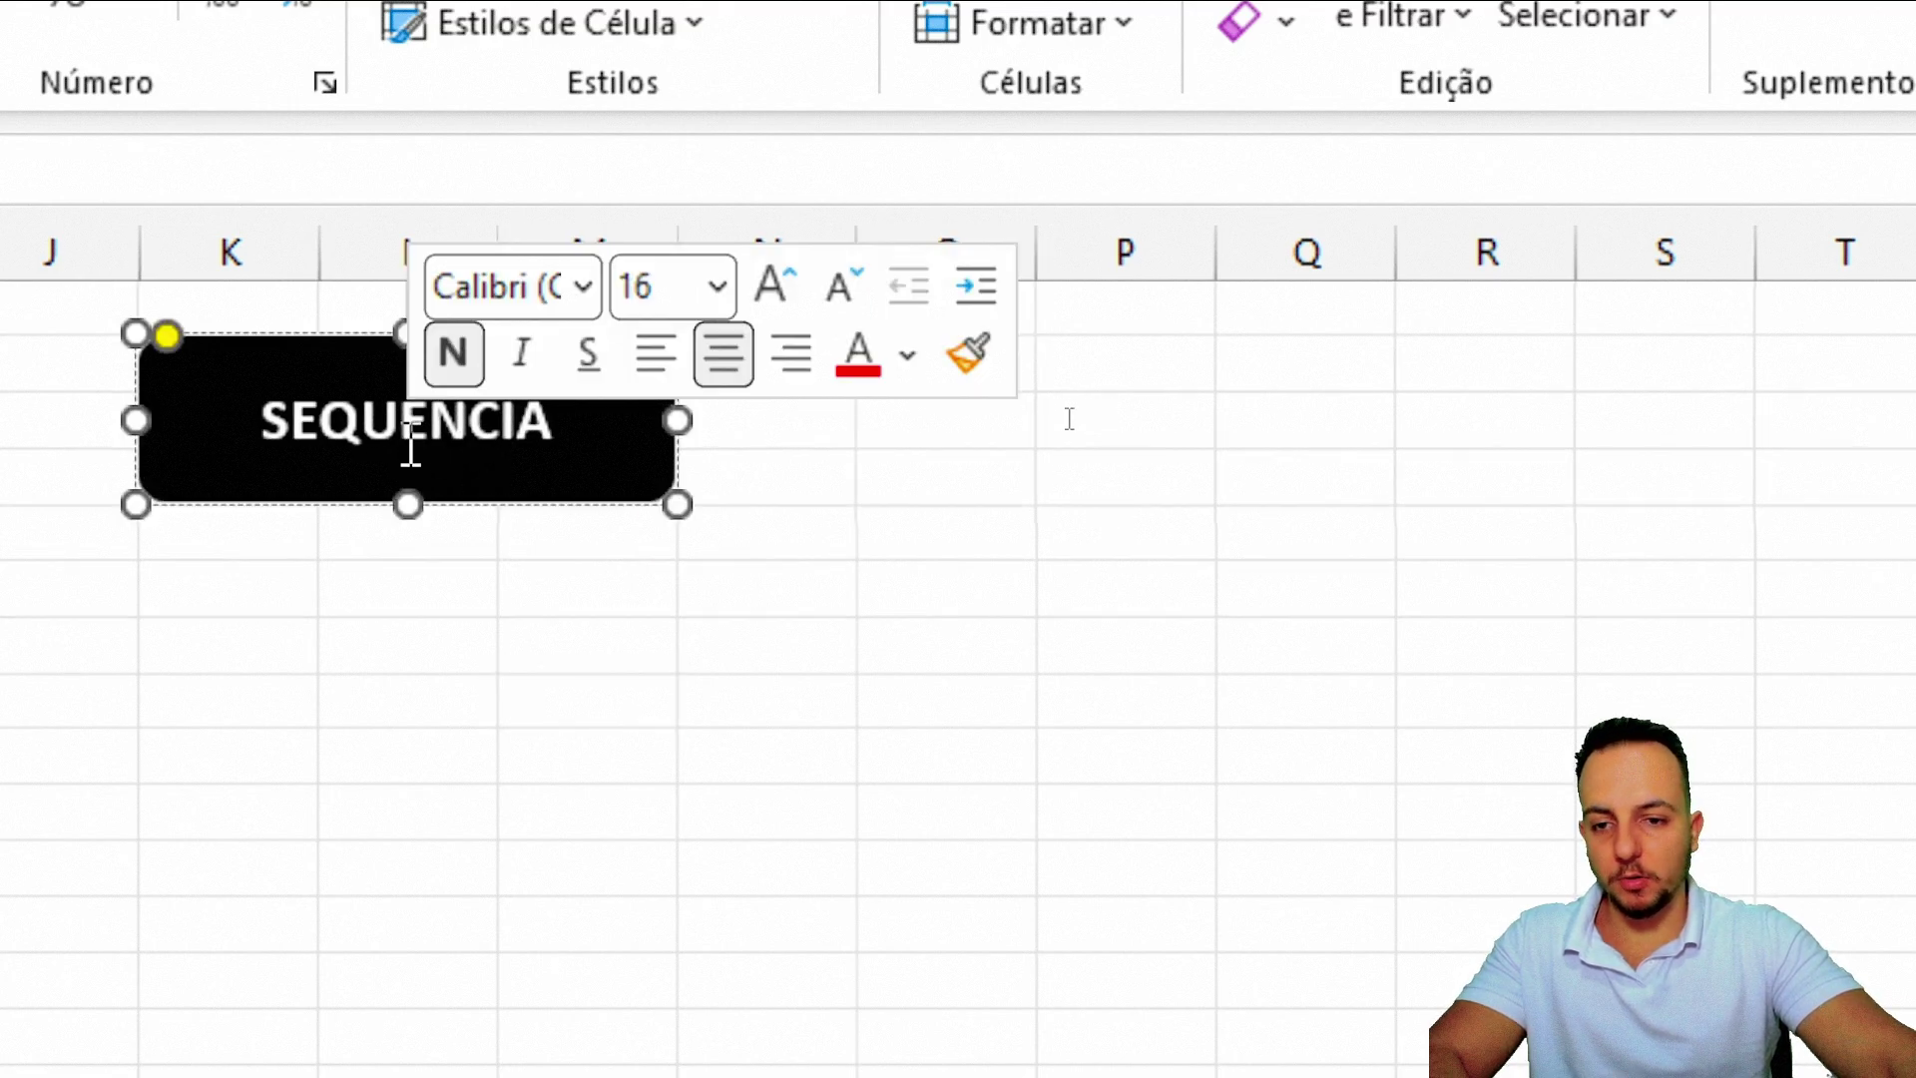
pyautogui.click(575, 709)
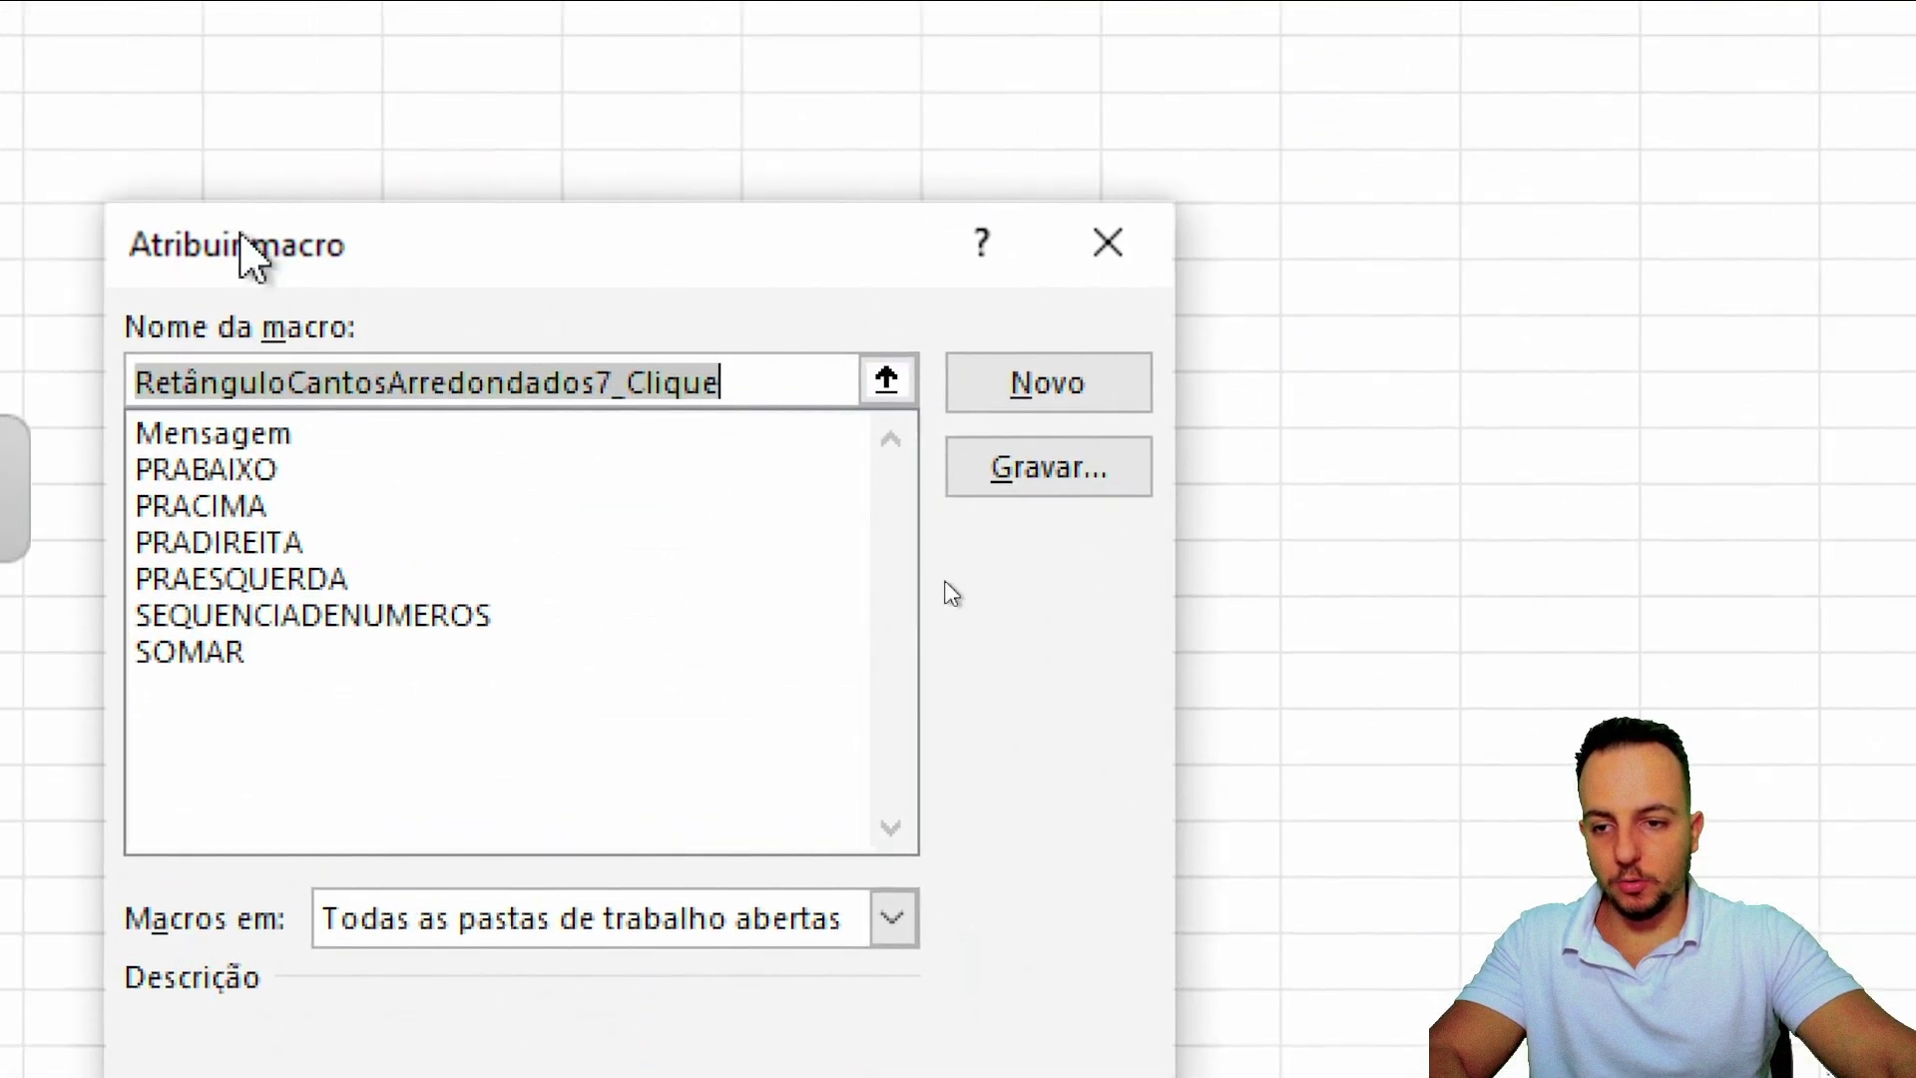
pyautogui.click(409, 514)
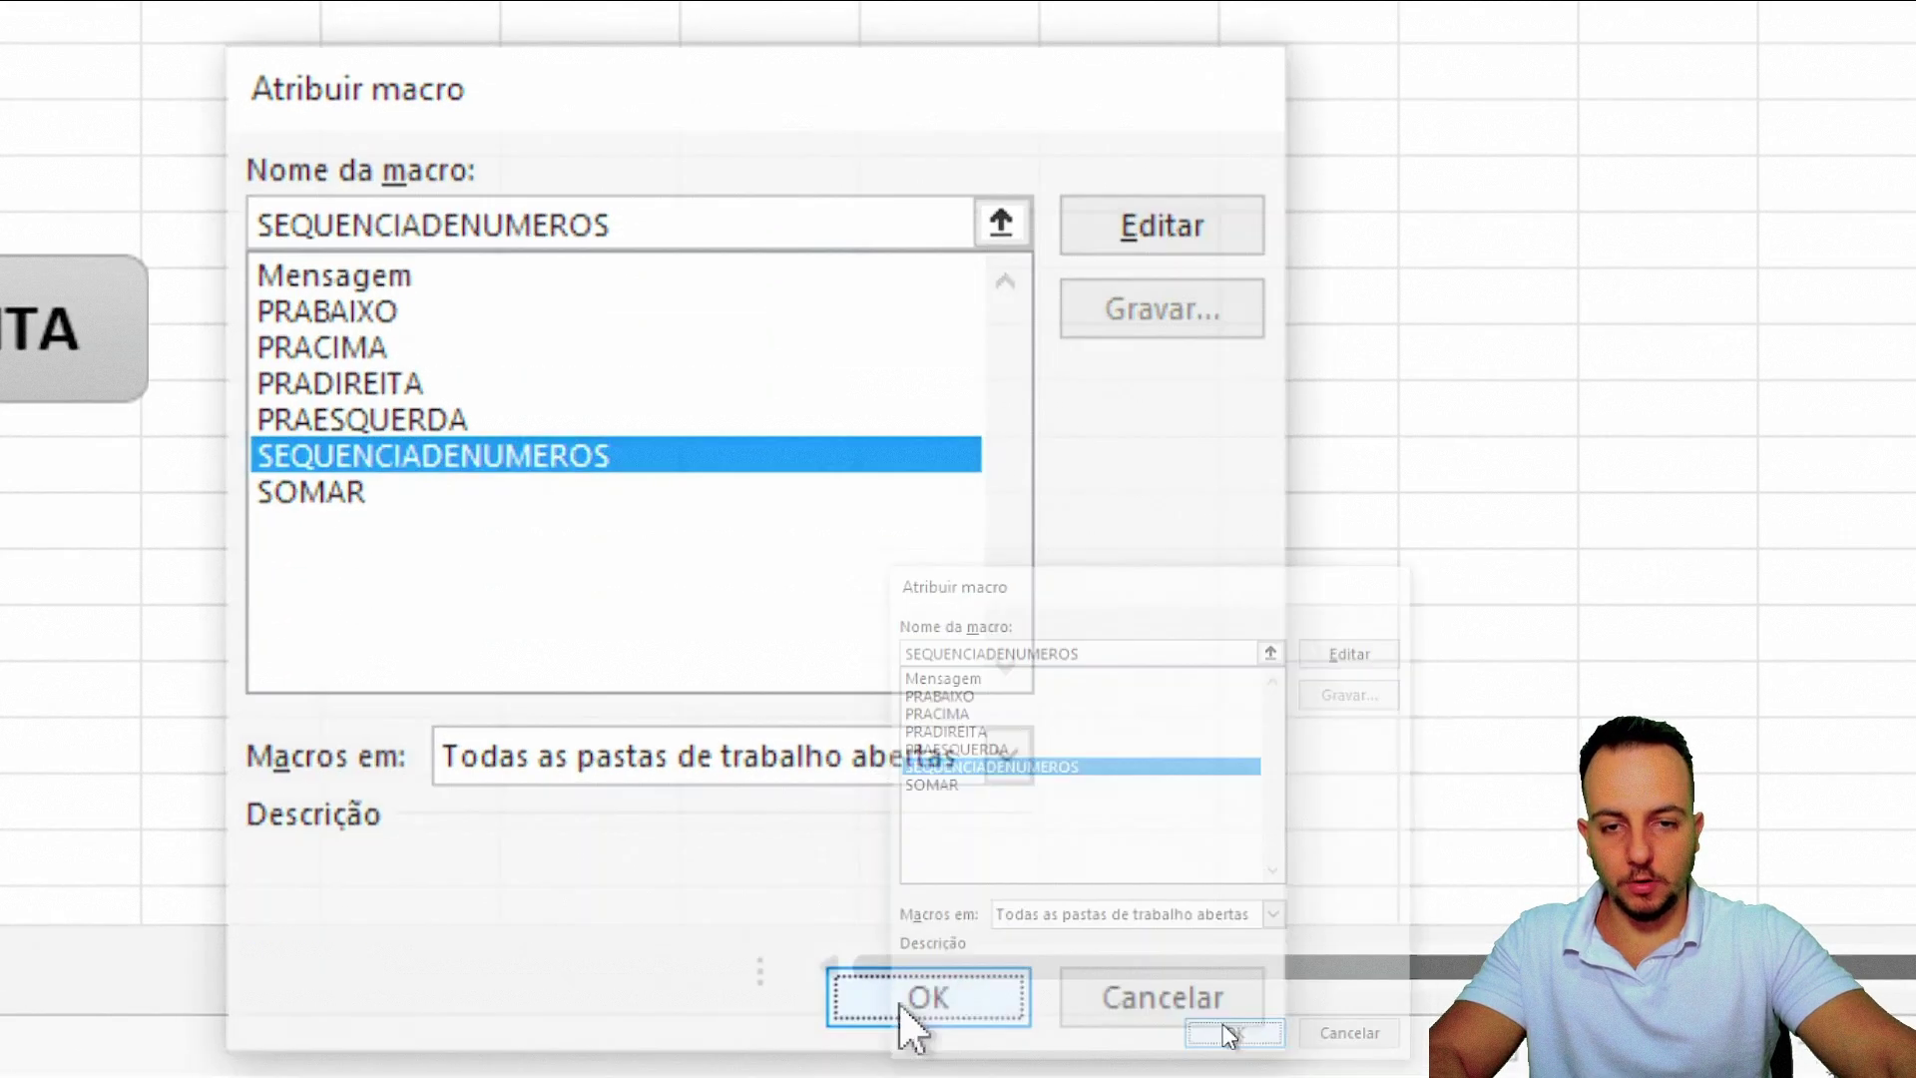
pyautogui.click(913, 1053)
pyautogui.click(556, 676)
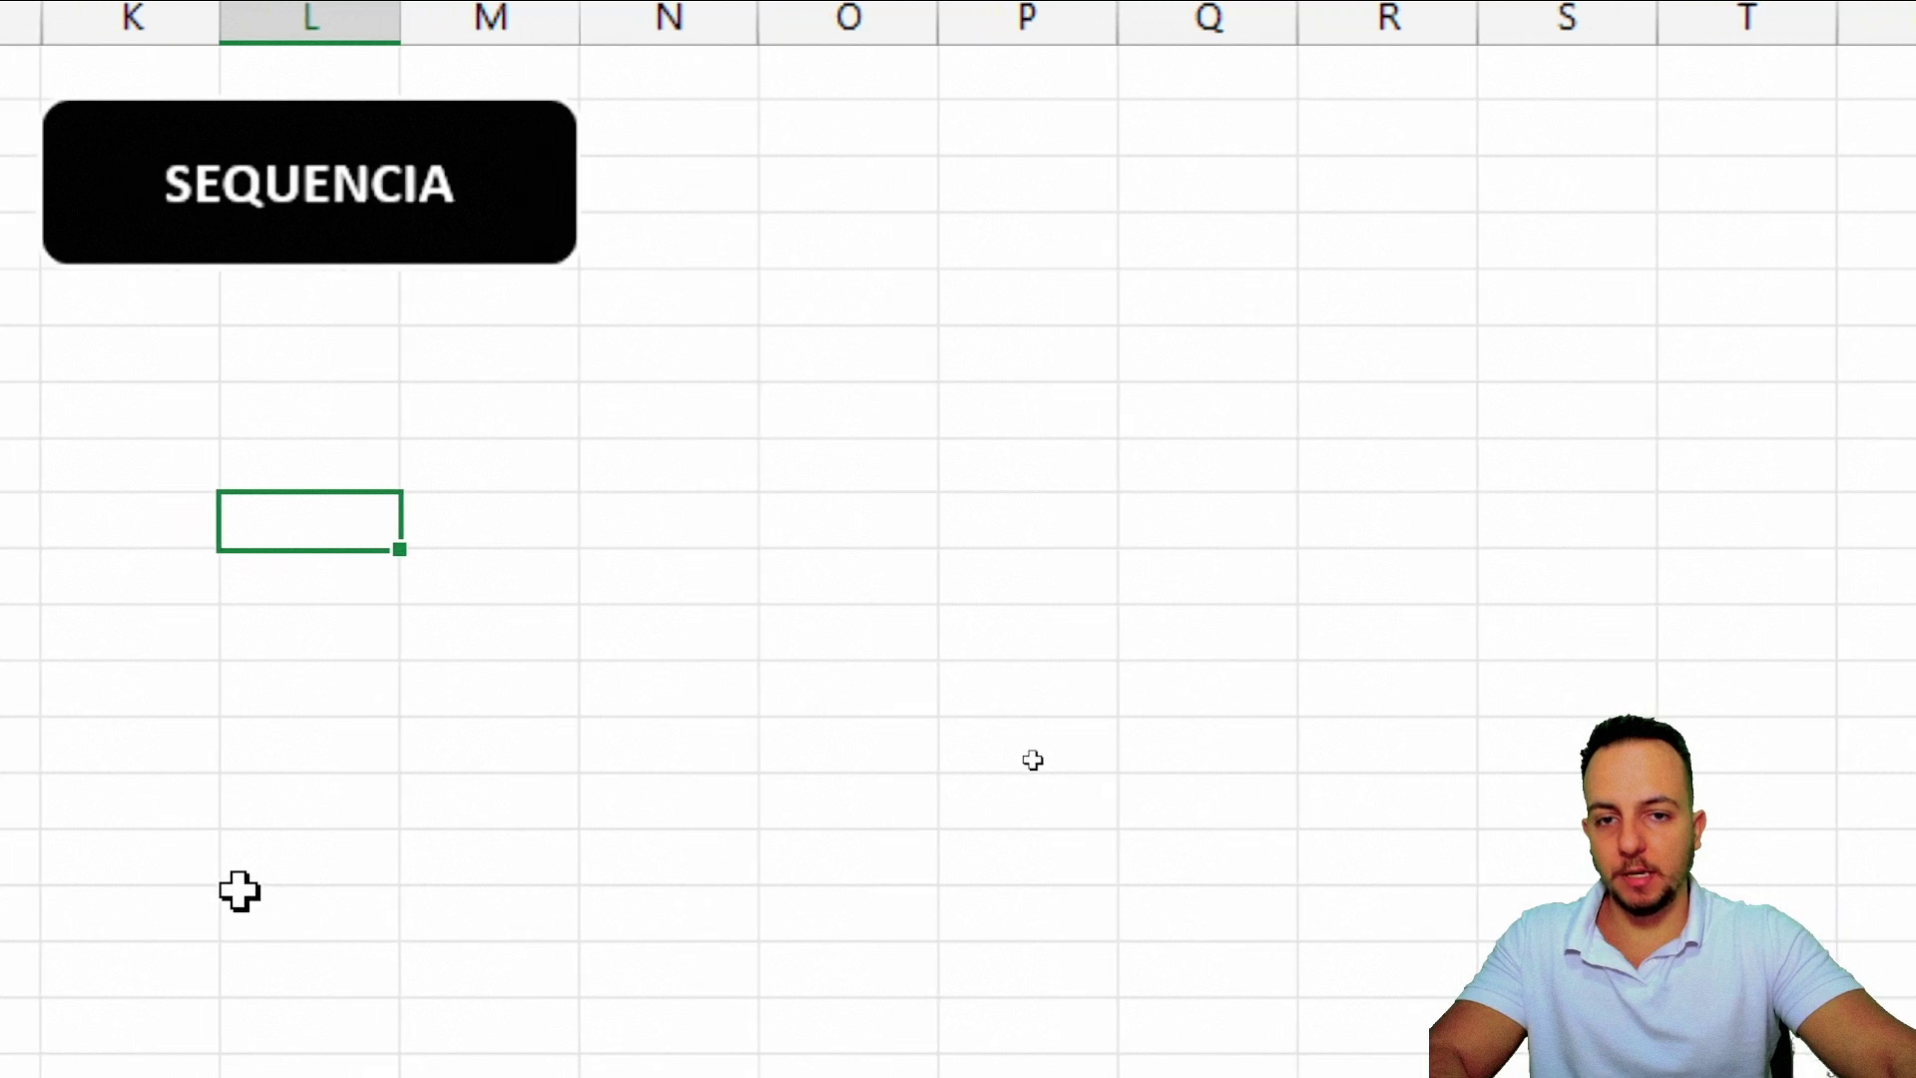
pyautogui.click(302, 258)
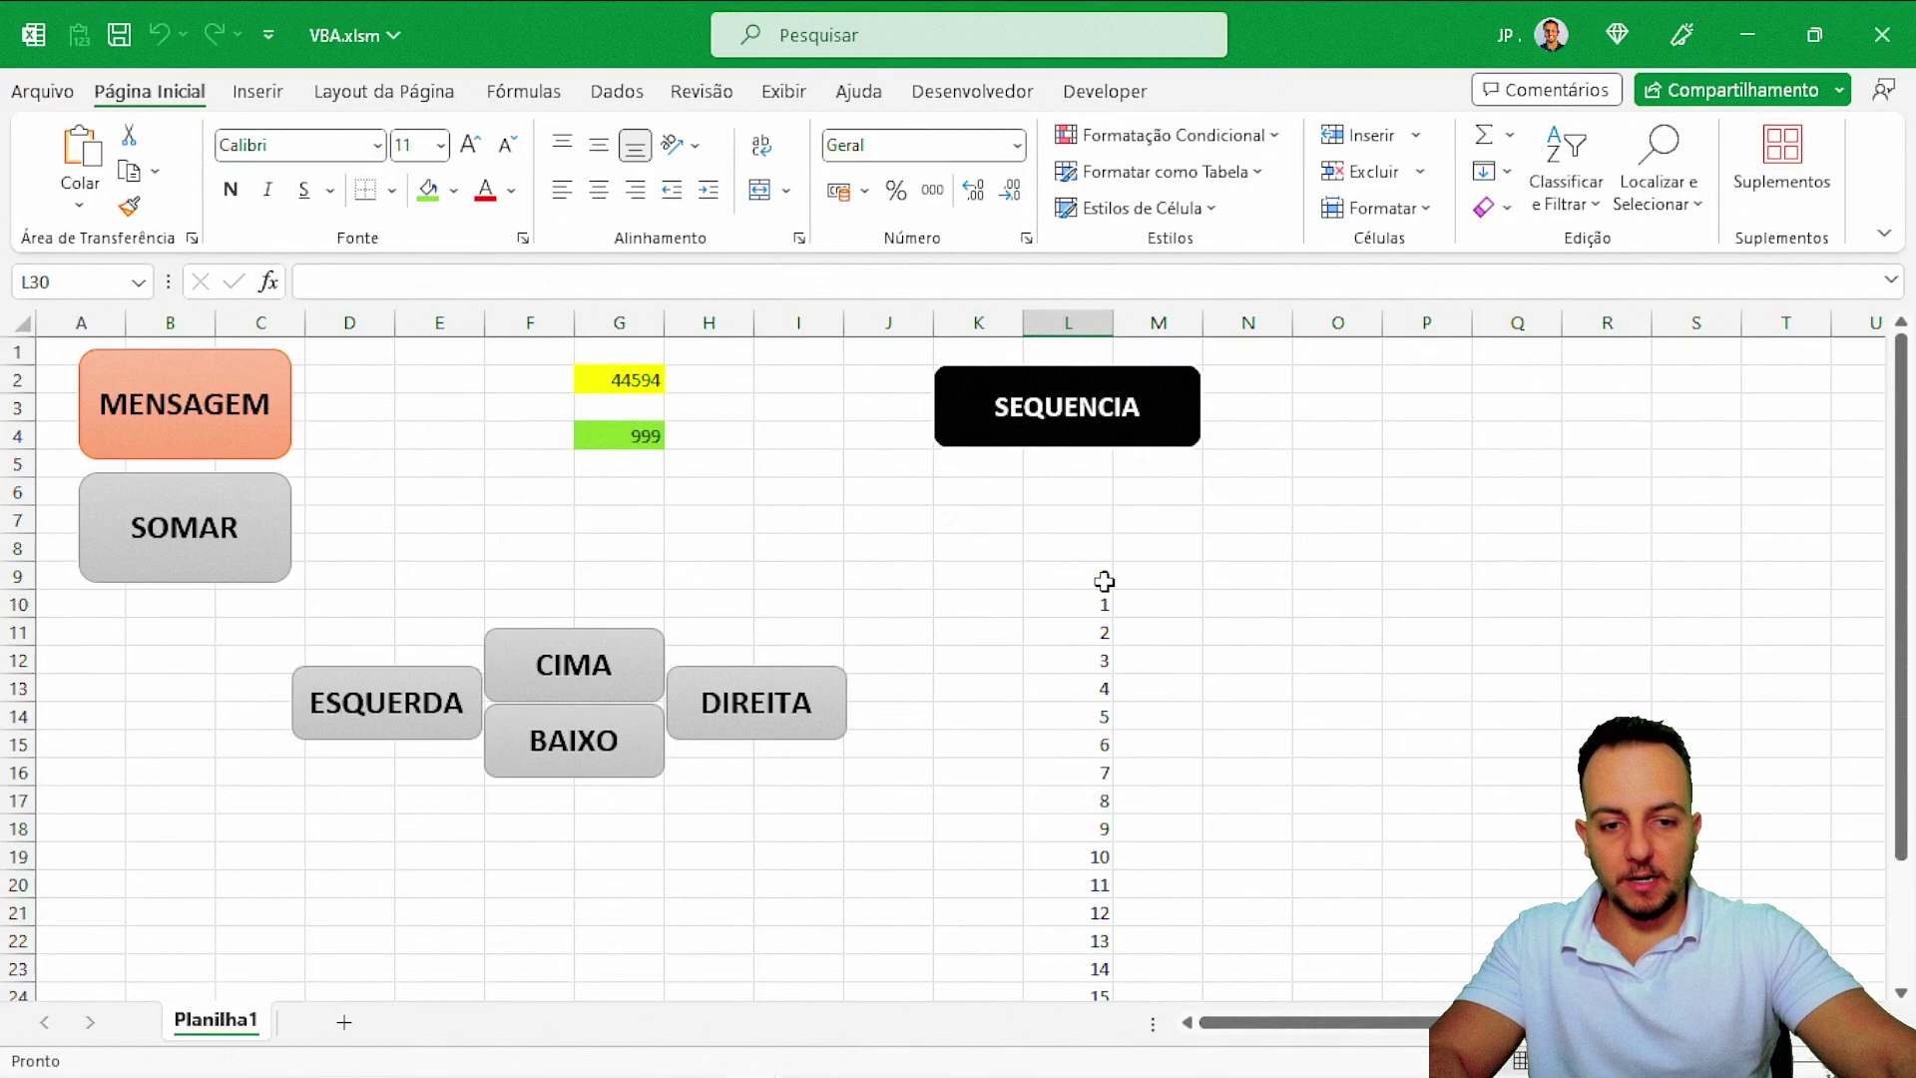
# - Clear the first run, then run SEQUENCIA again from several starting cells such as O2
pyautogui.moveTo(1103, 581); pyautogui.dragTo(1110, 977)
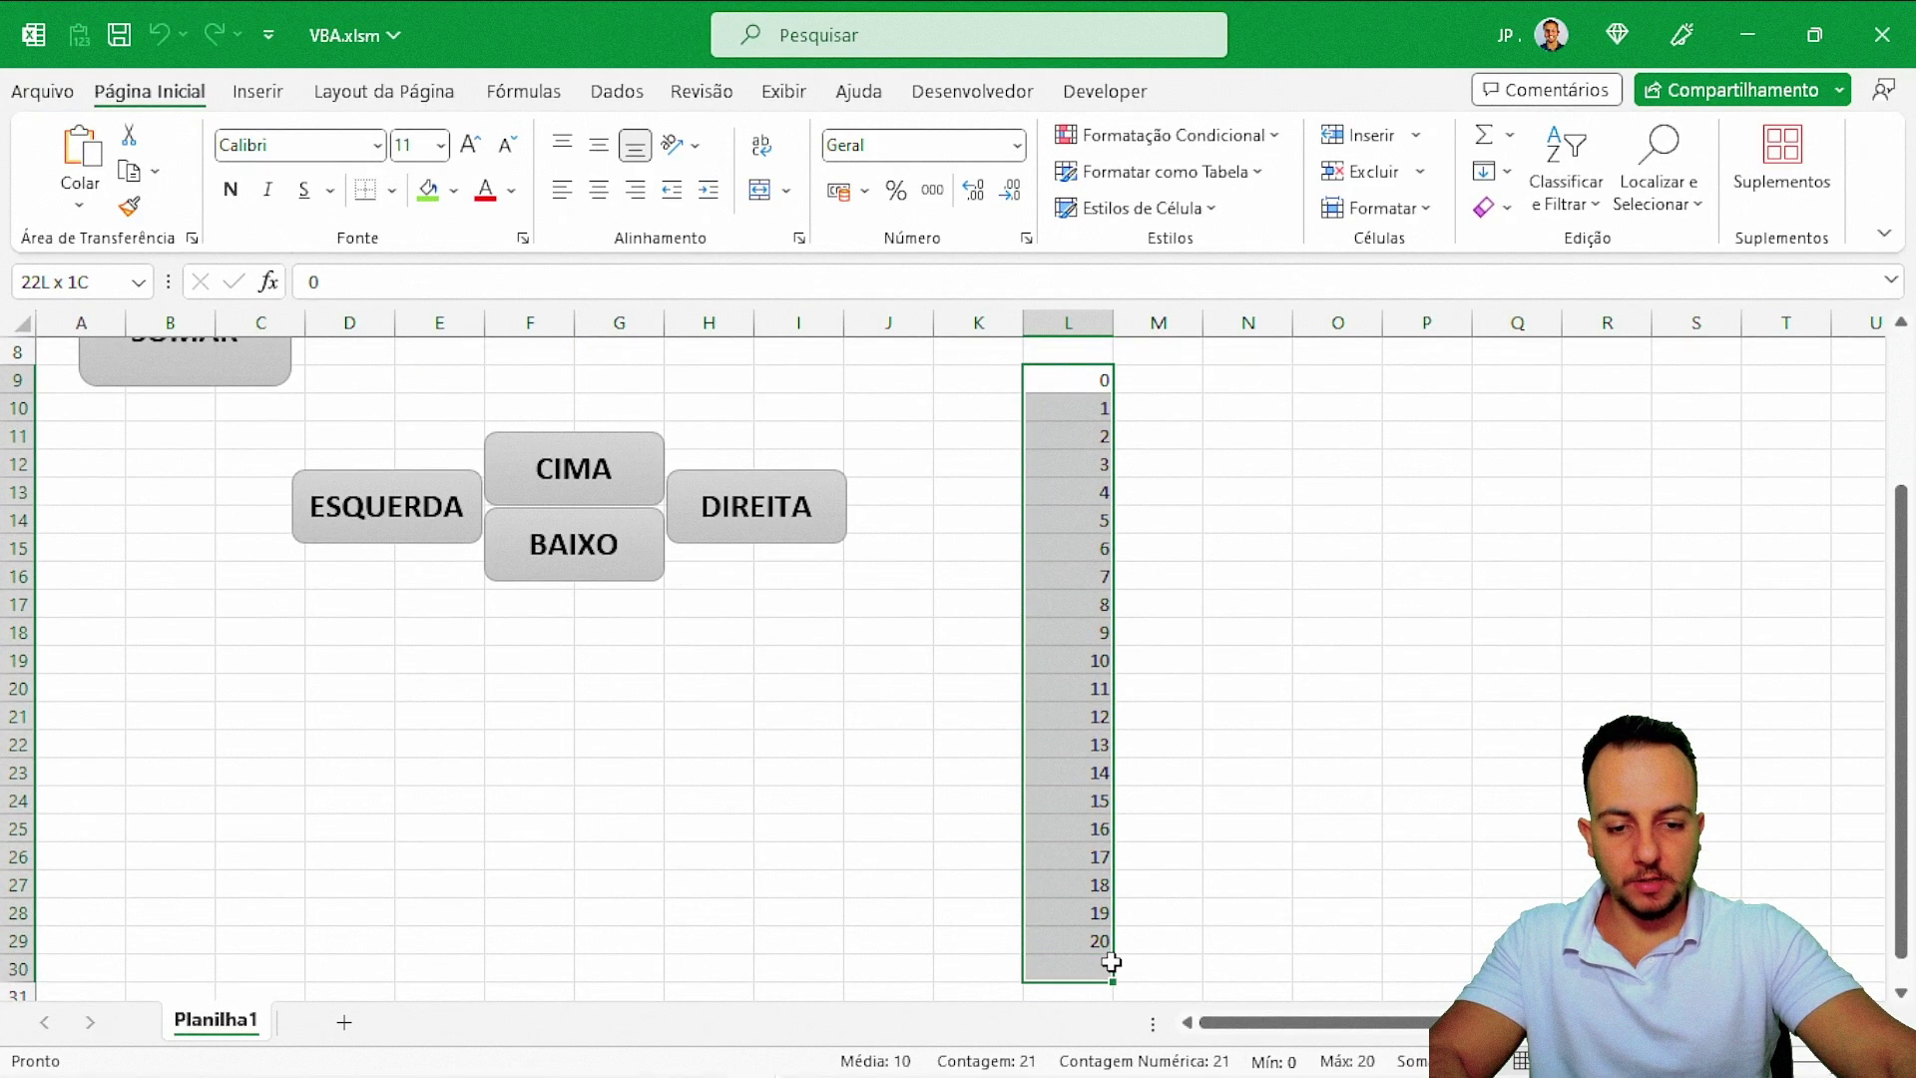
pyautogui.press('Delete')
pyautogui.scroll(3, 1518, 555)
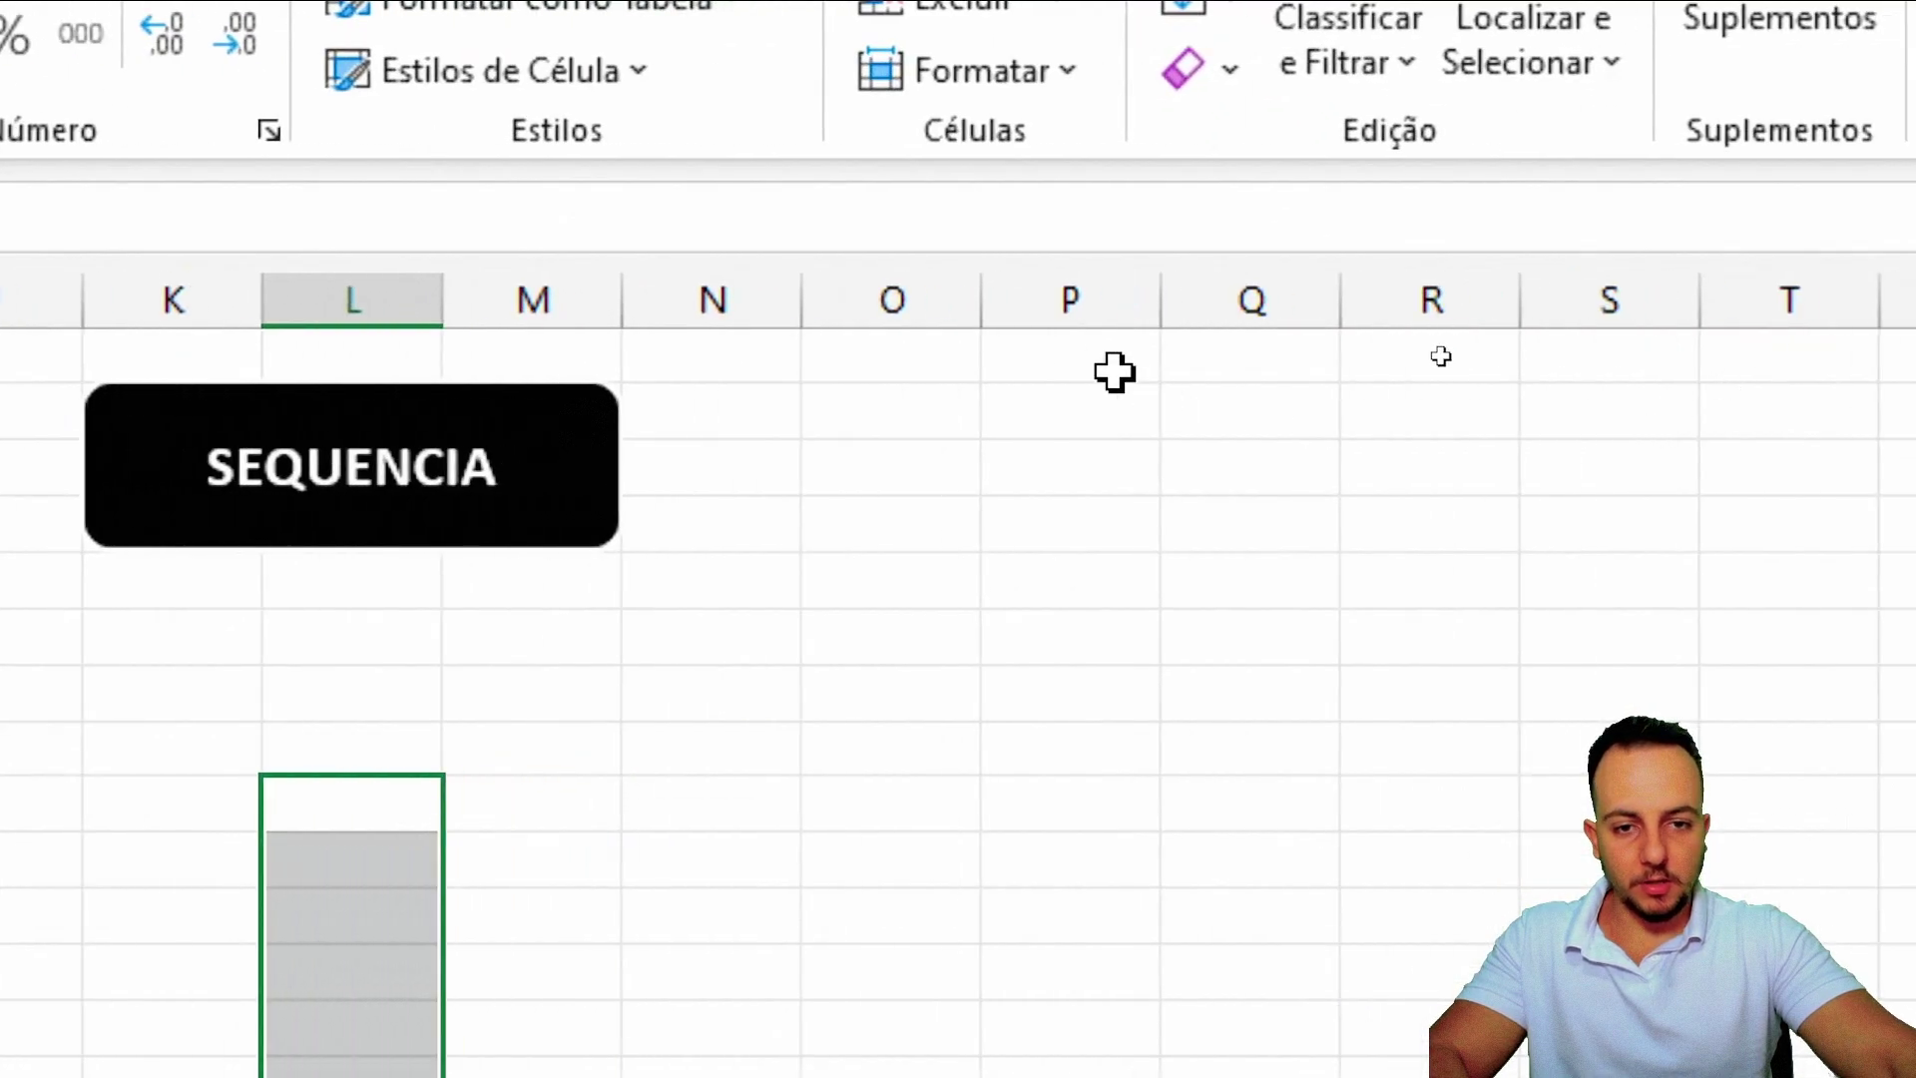
pyautogui.click(1420, 349)
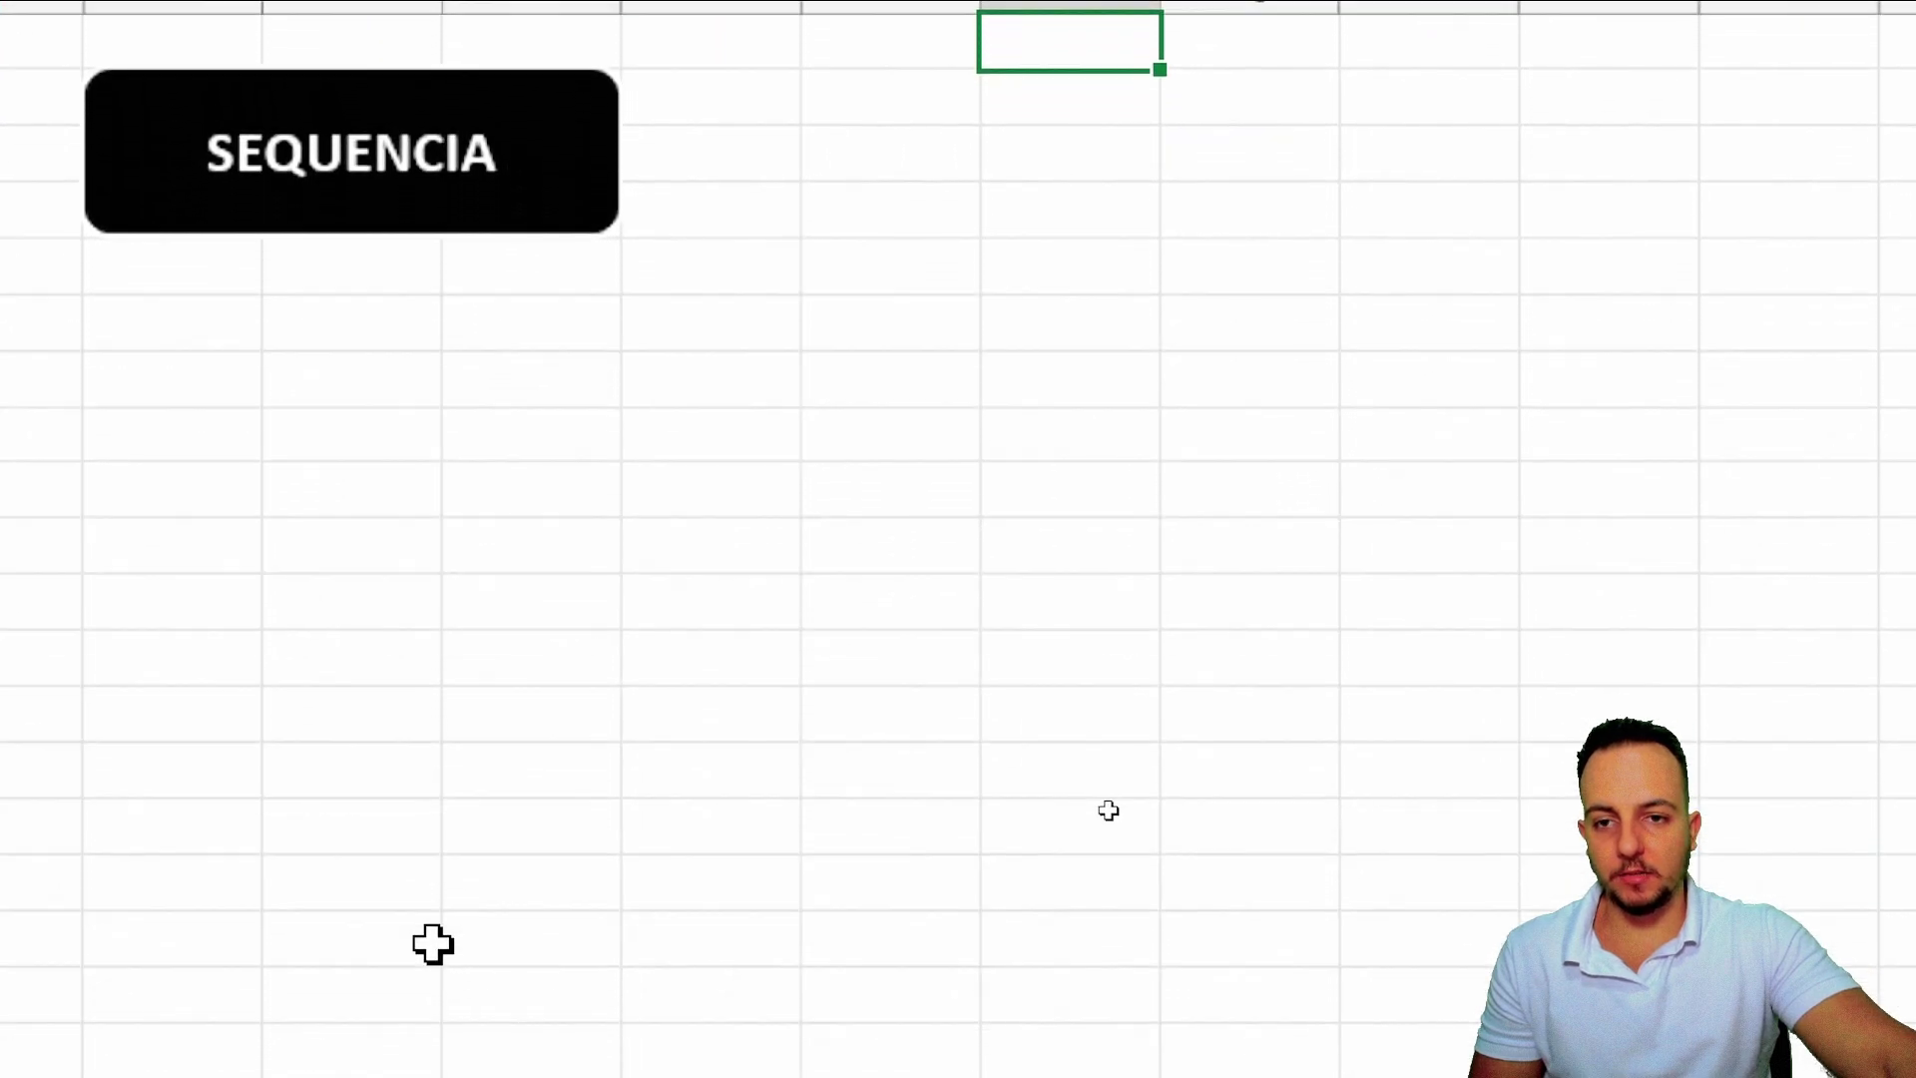
pyautogui.click(454, 188)
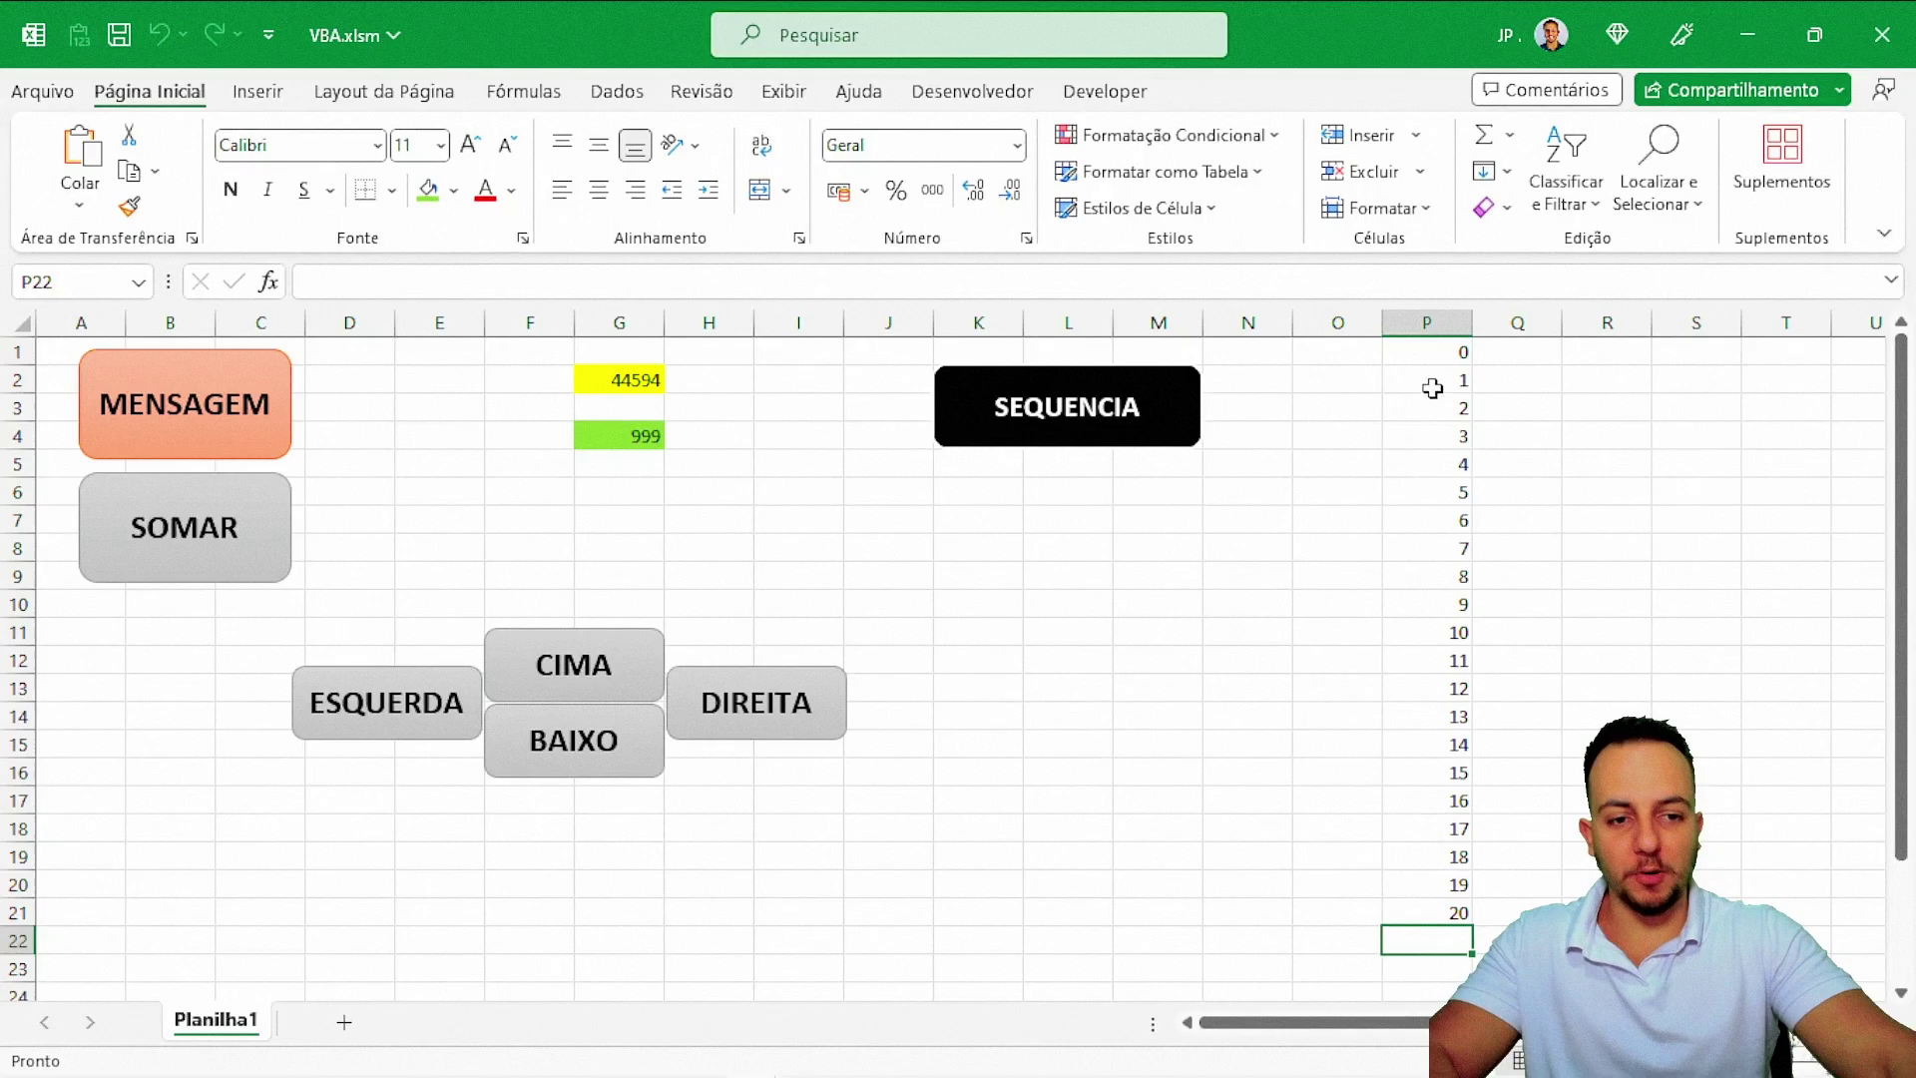
pyautogui.click(1353, 377)
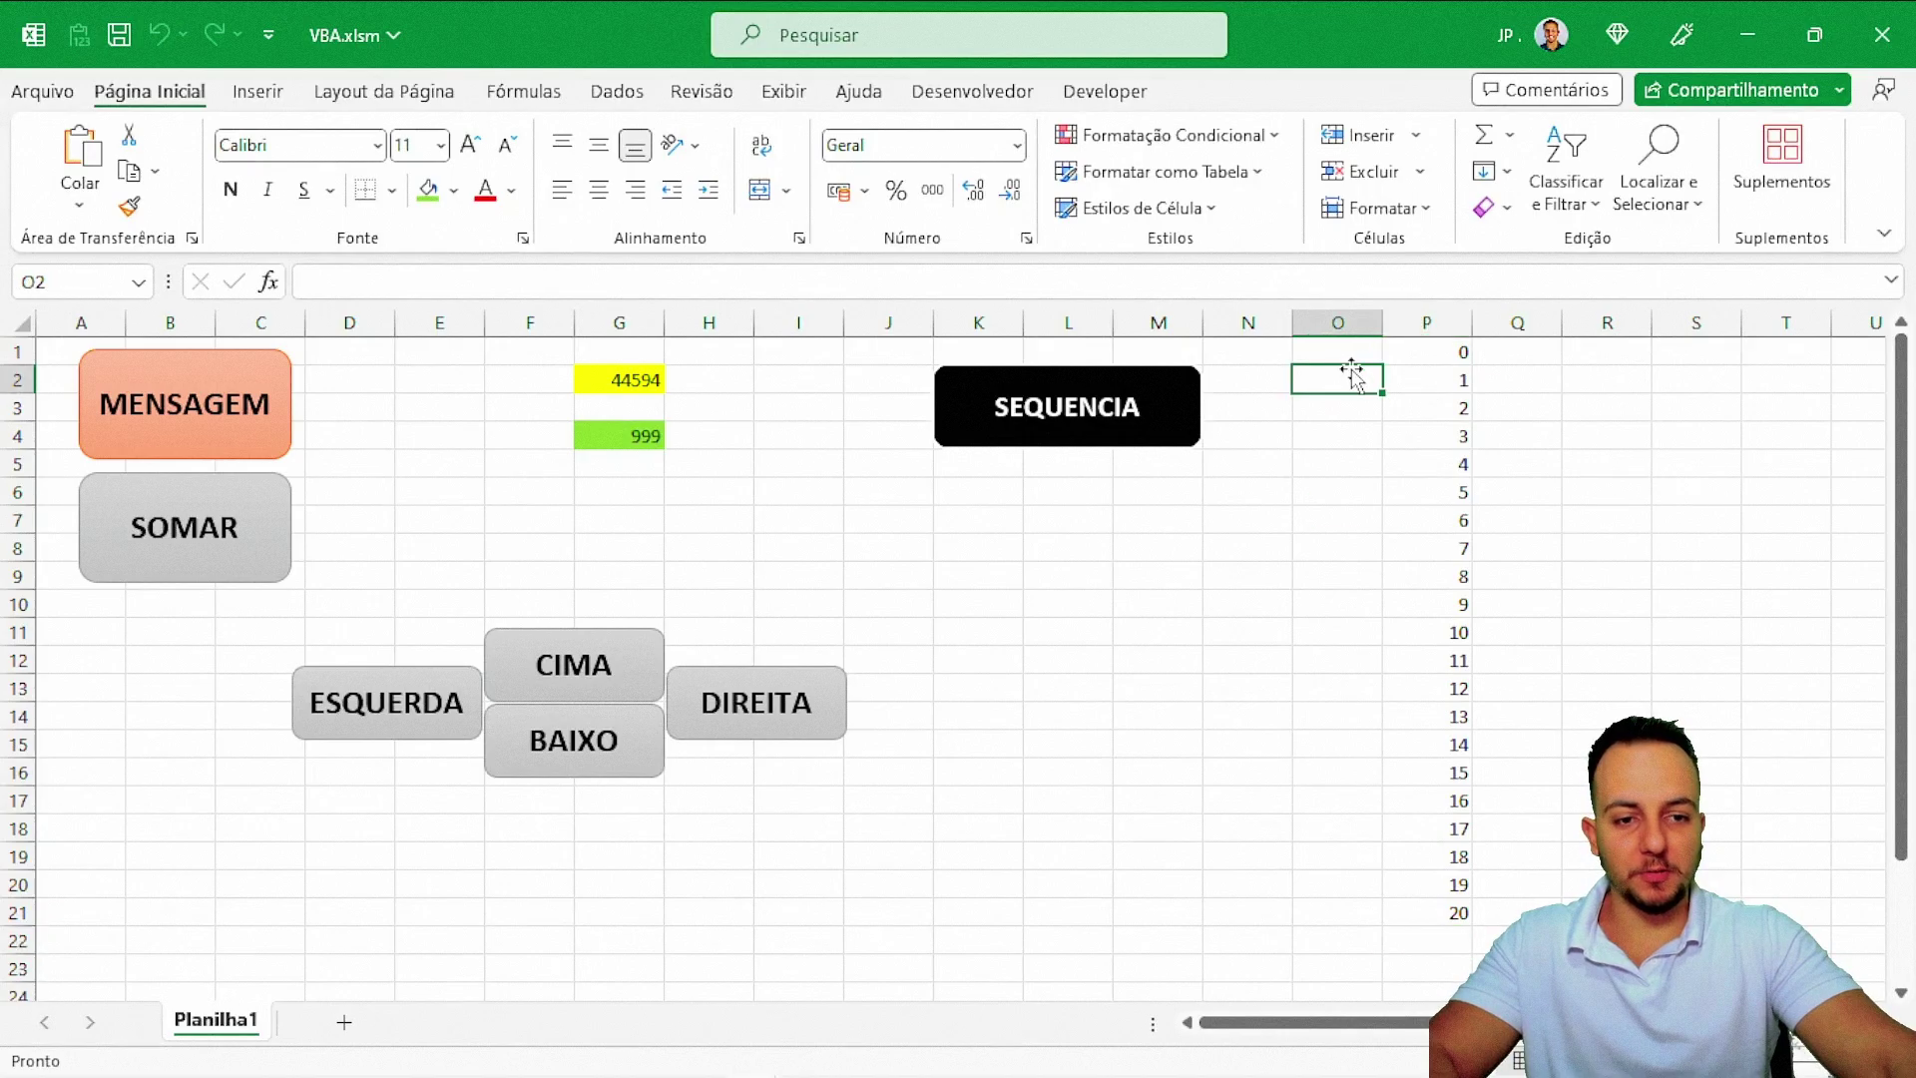
pyautogui.click(1157, 399)
pyautogui.click(1253, 353)
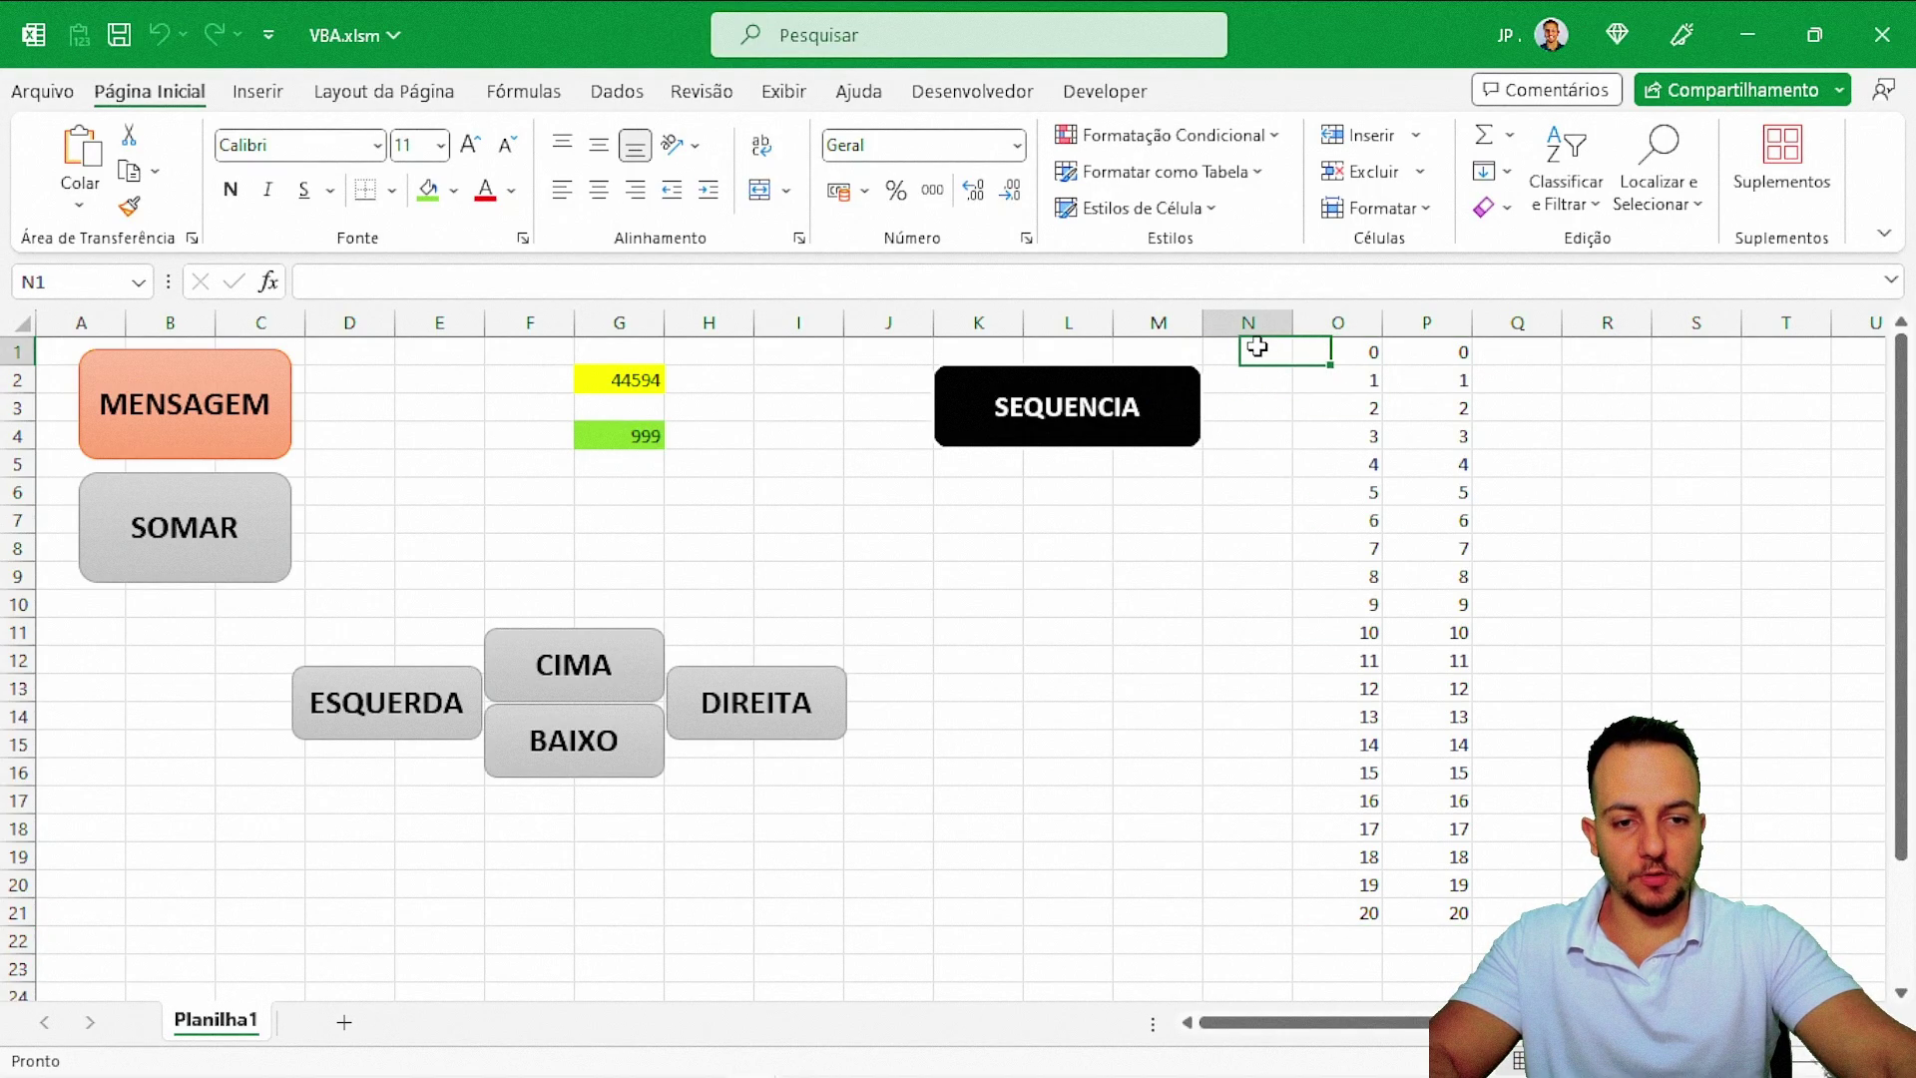
pyautogui.click(1196, 416)
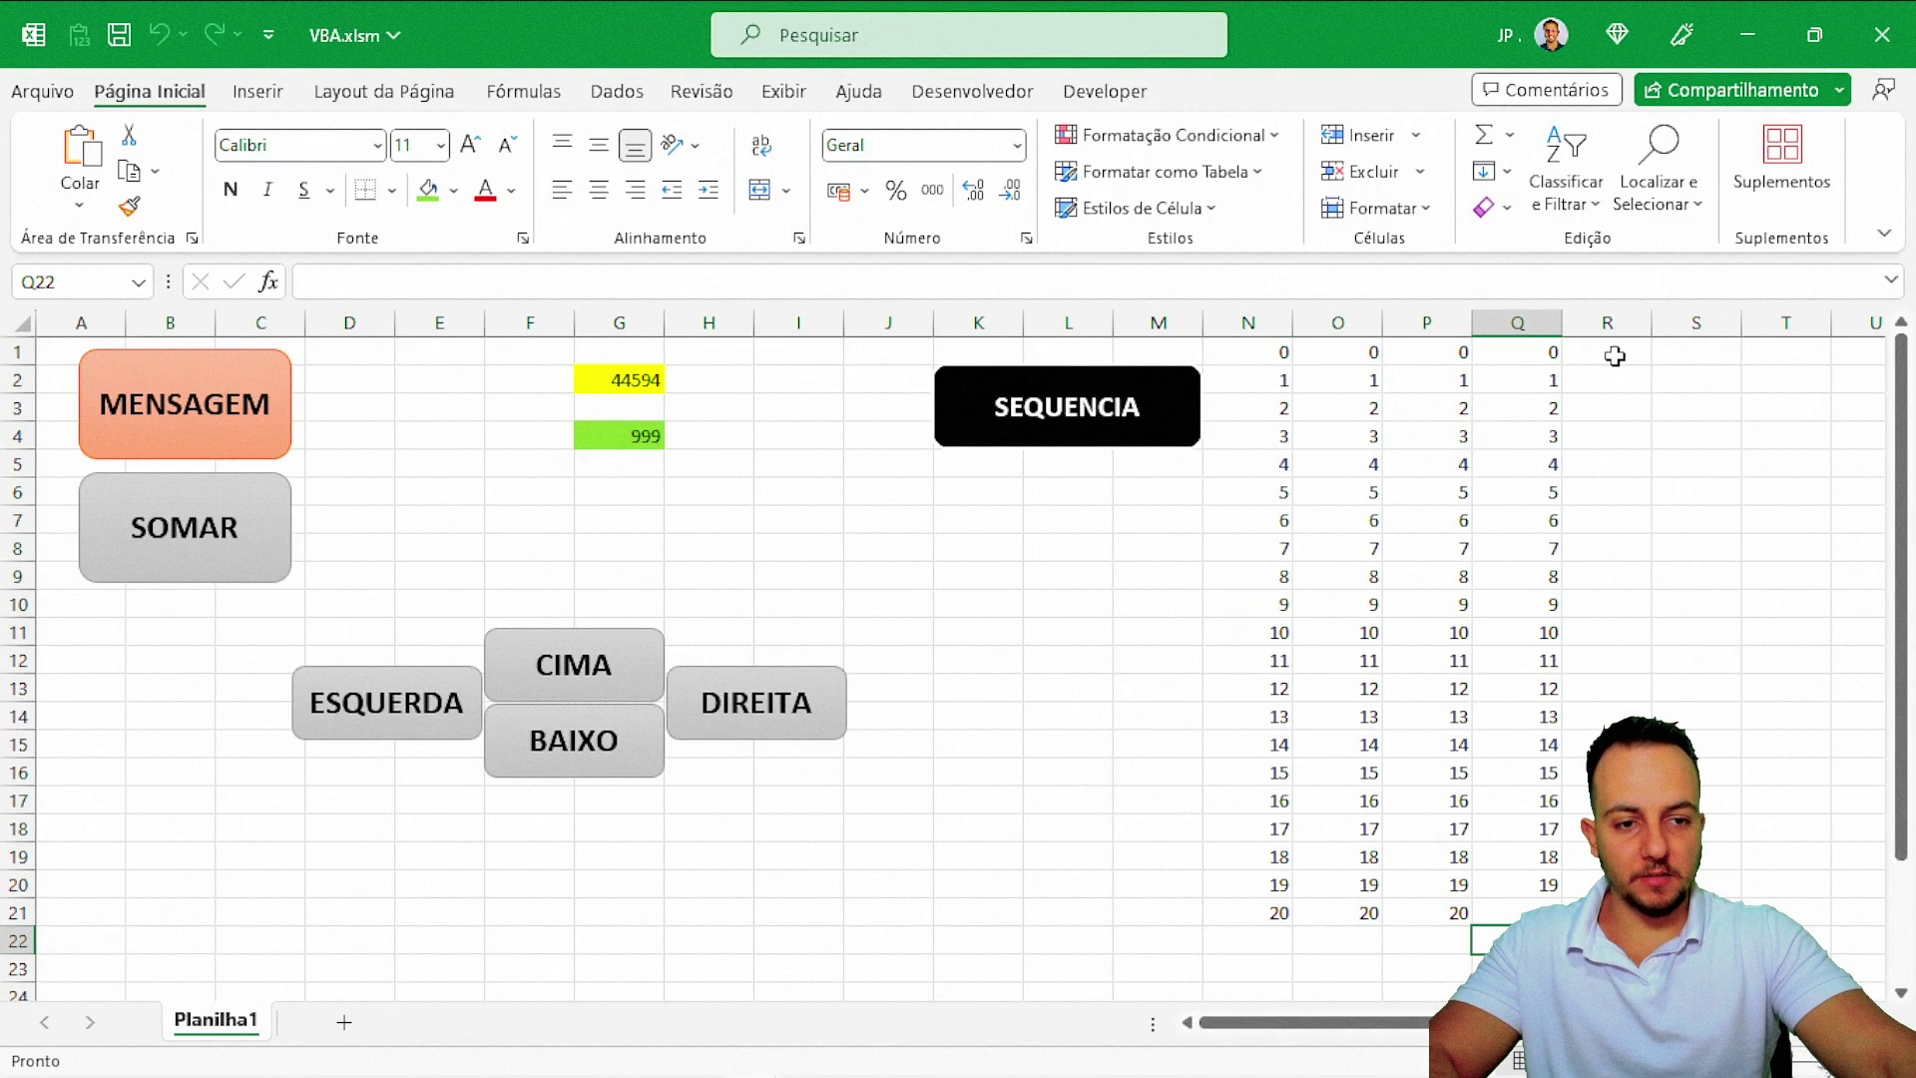
# - Delete all the generated numbers in N1:R21 and reselect cell N1
pyautogui.moveTo(1287, 352)
pyautogui.mouseDown()
pyautogui.moveTo(1617, 609)
pyautogui.moveTo(1636, 913)
pyautogui.mouseUp()
pyautogui.press('Delete')
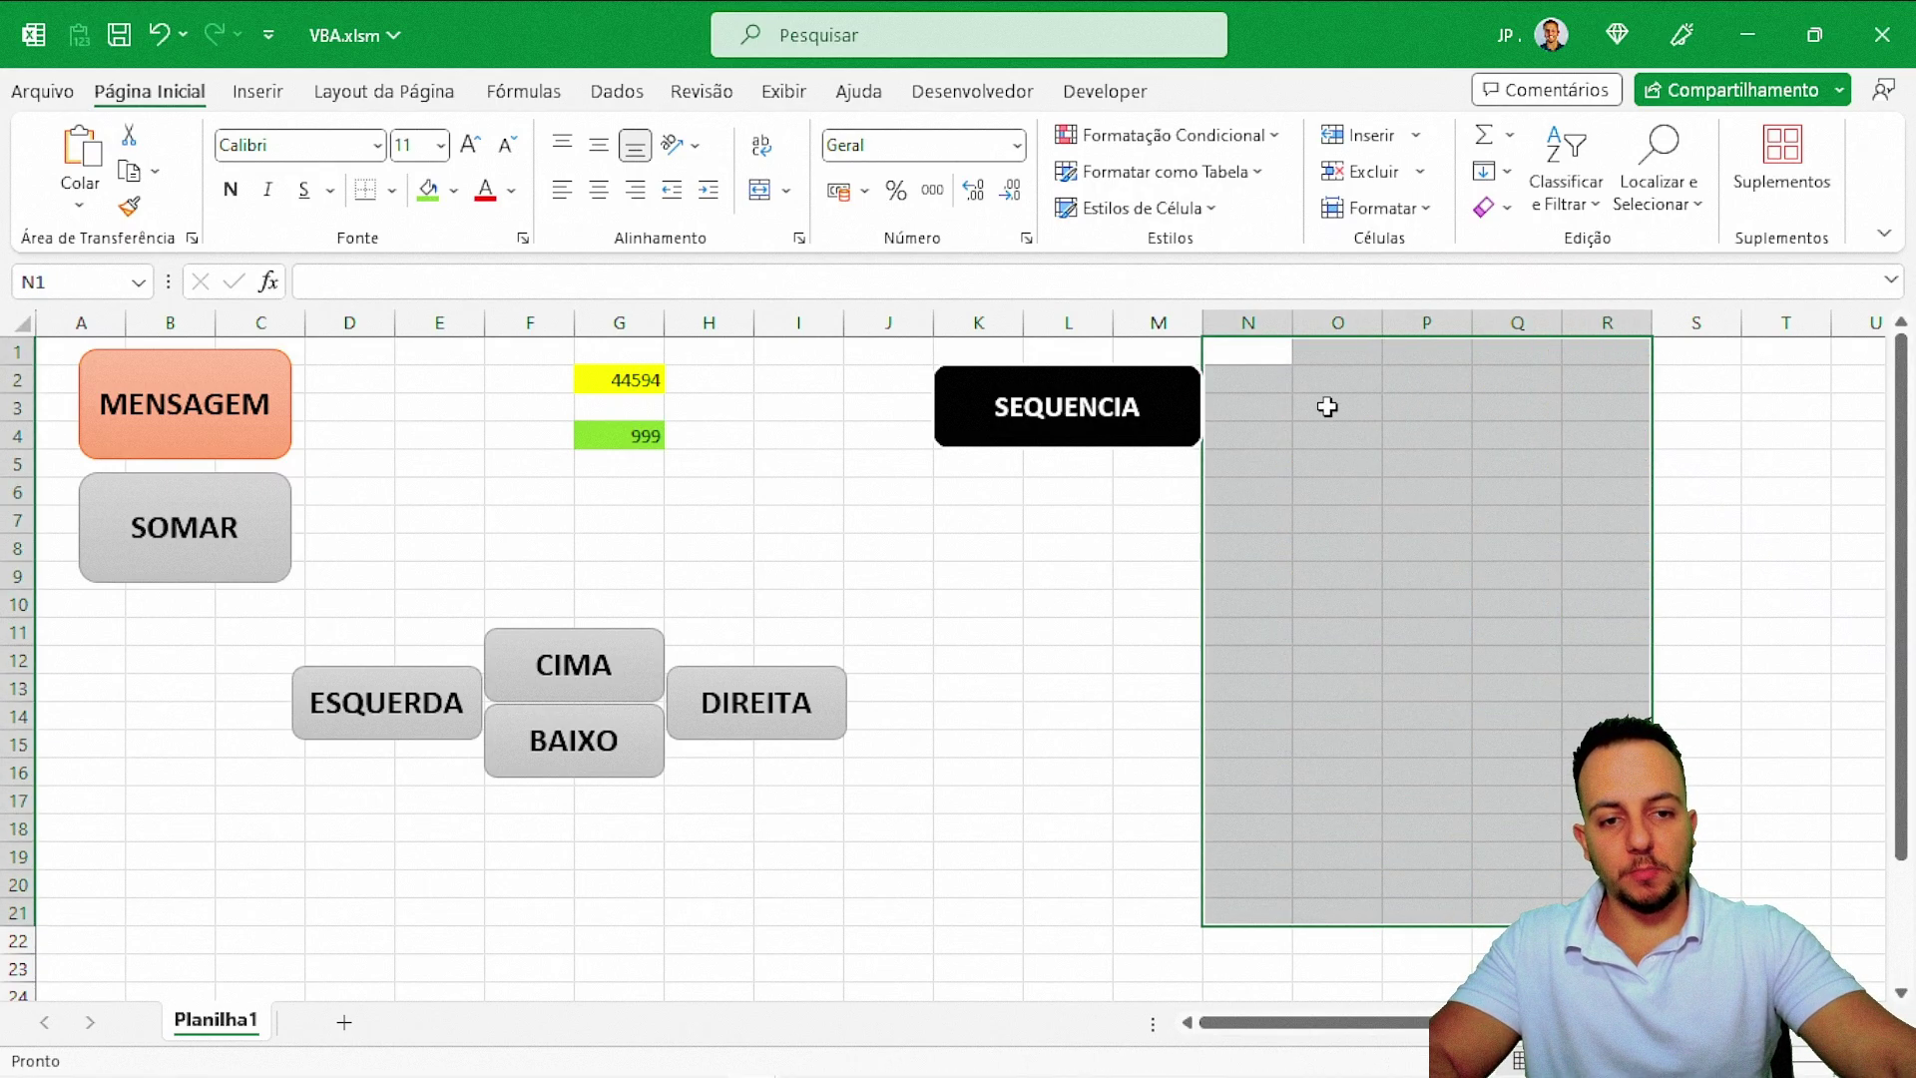
pyautogui.click(1260, 357)
pyautogui.moveTo(1251, 358); pyautogui.dragTo(1249, 932)
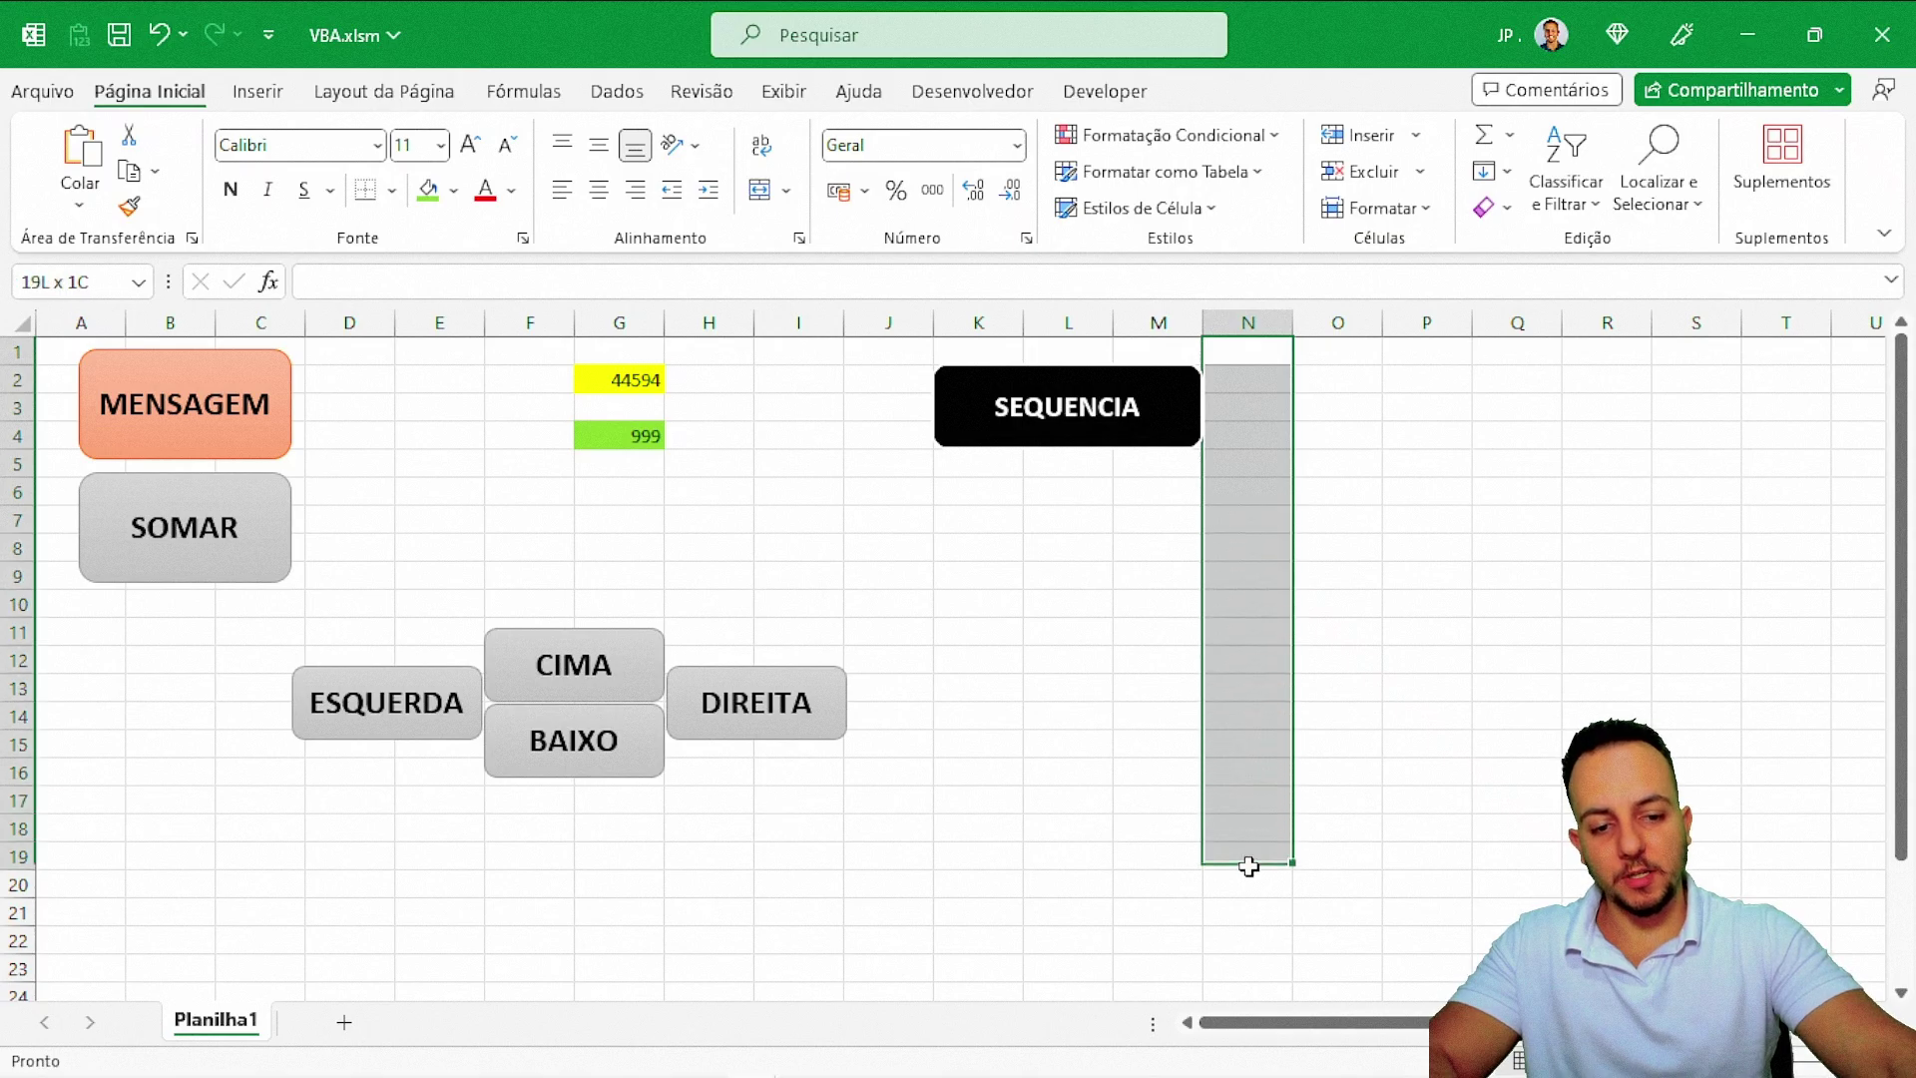
pyautogui.click(1263, 352)
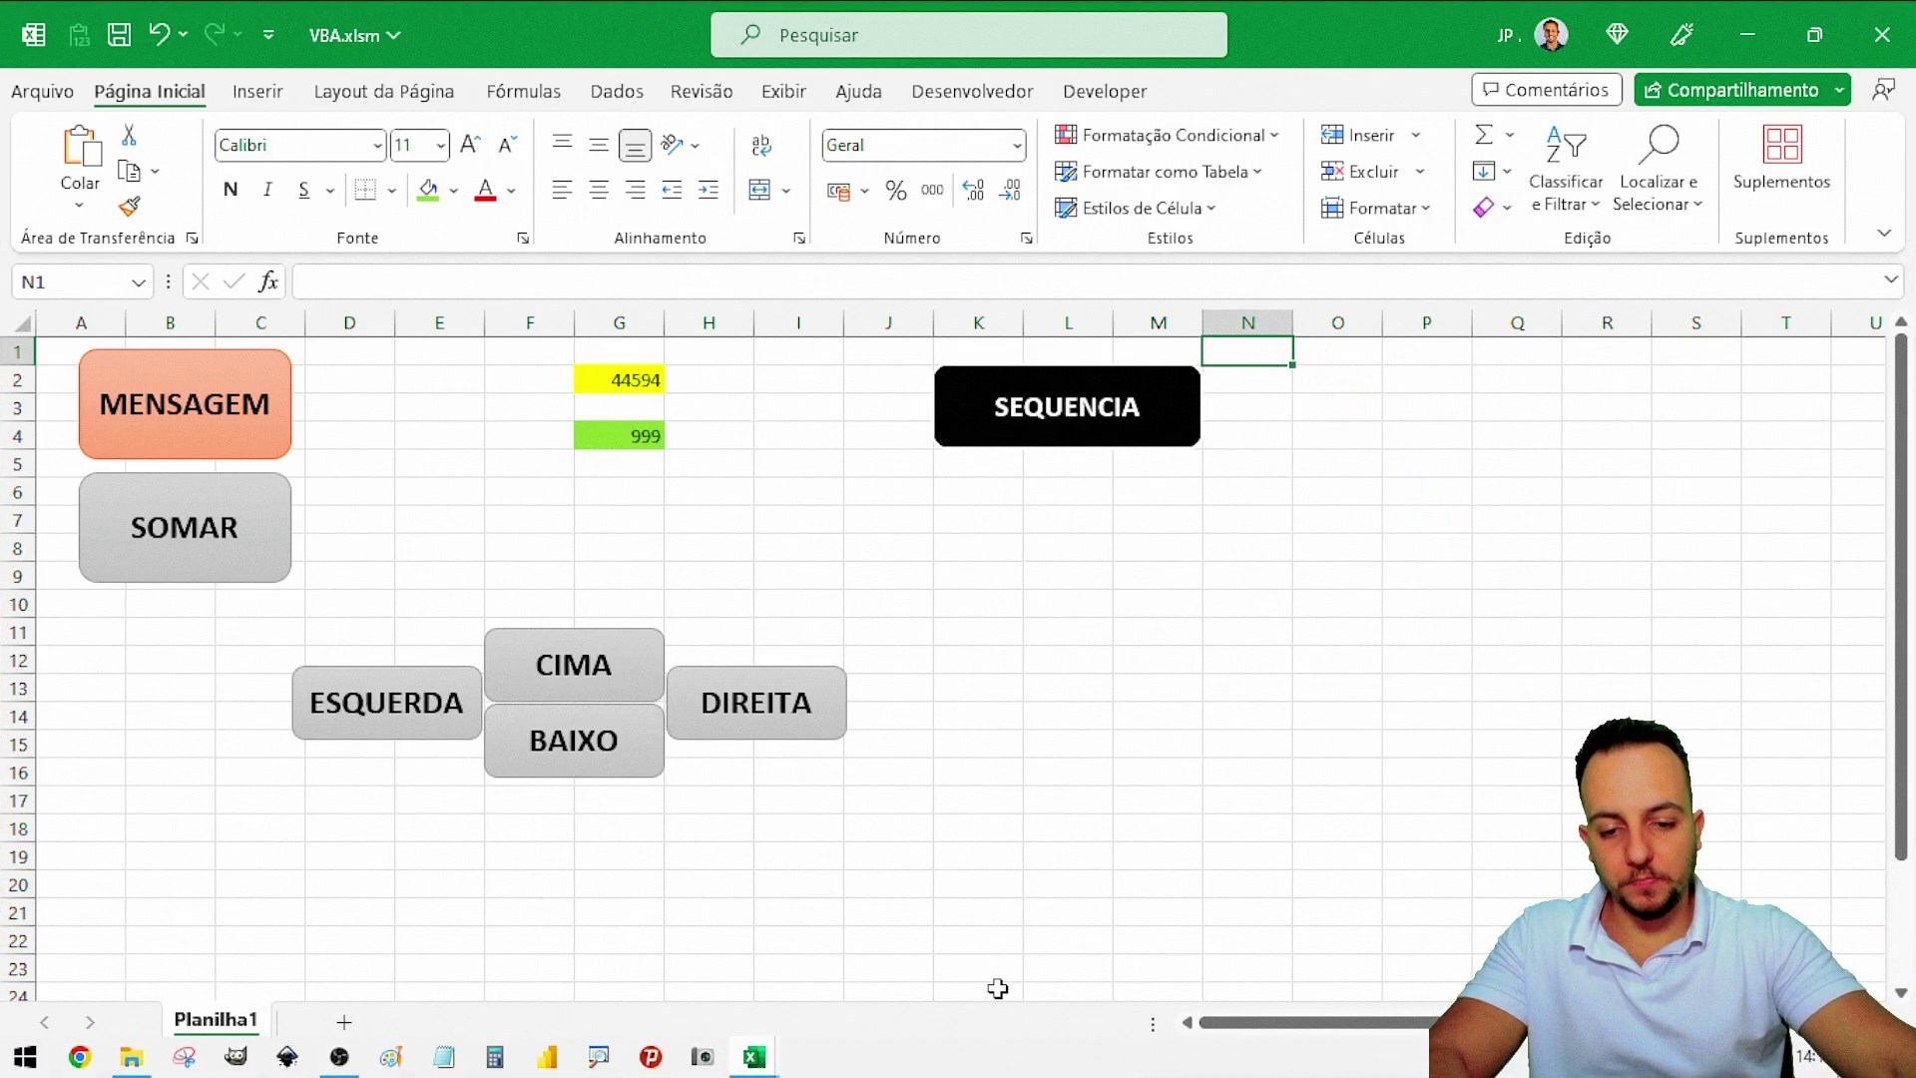
# - In the VBA editor, remove the 0 column offset from the Selection.Offset line
pyautogui.moveTo(752, 1056)
pyautogui.click(908, 918)
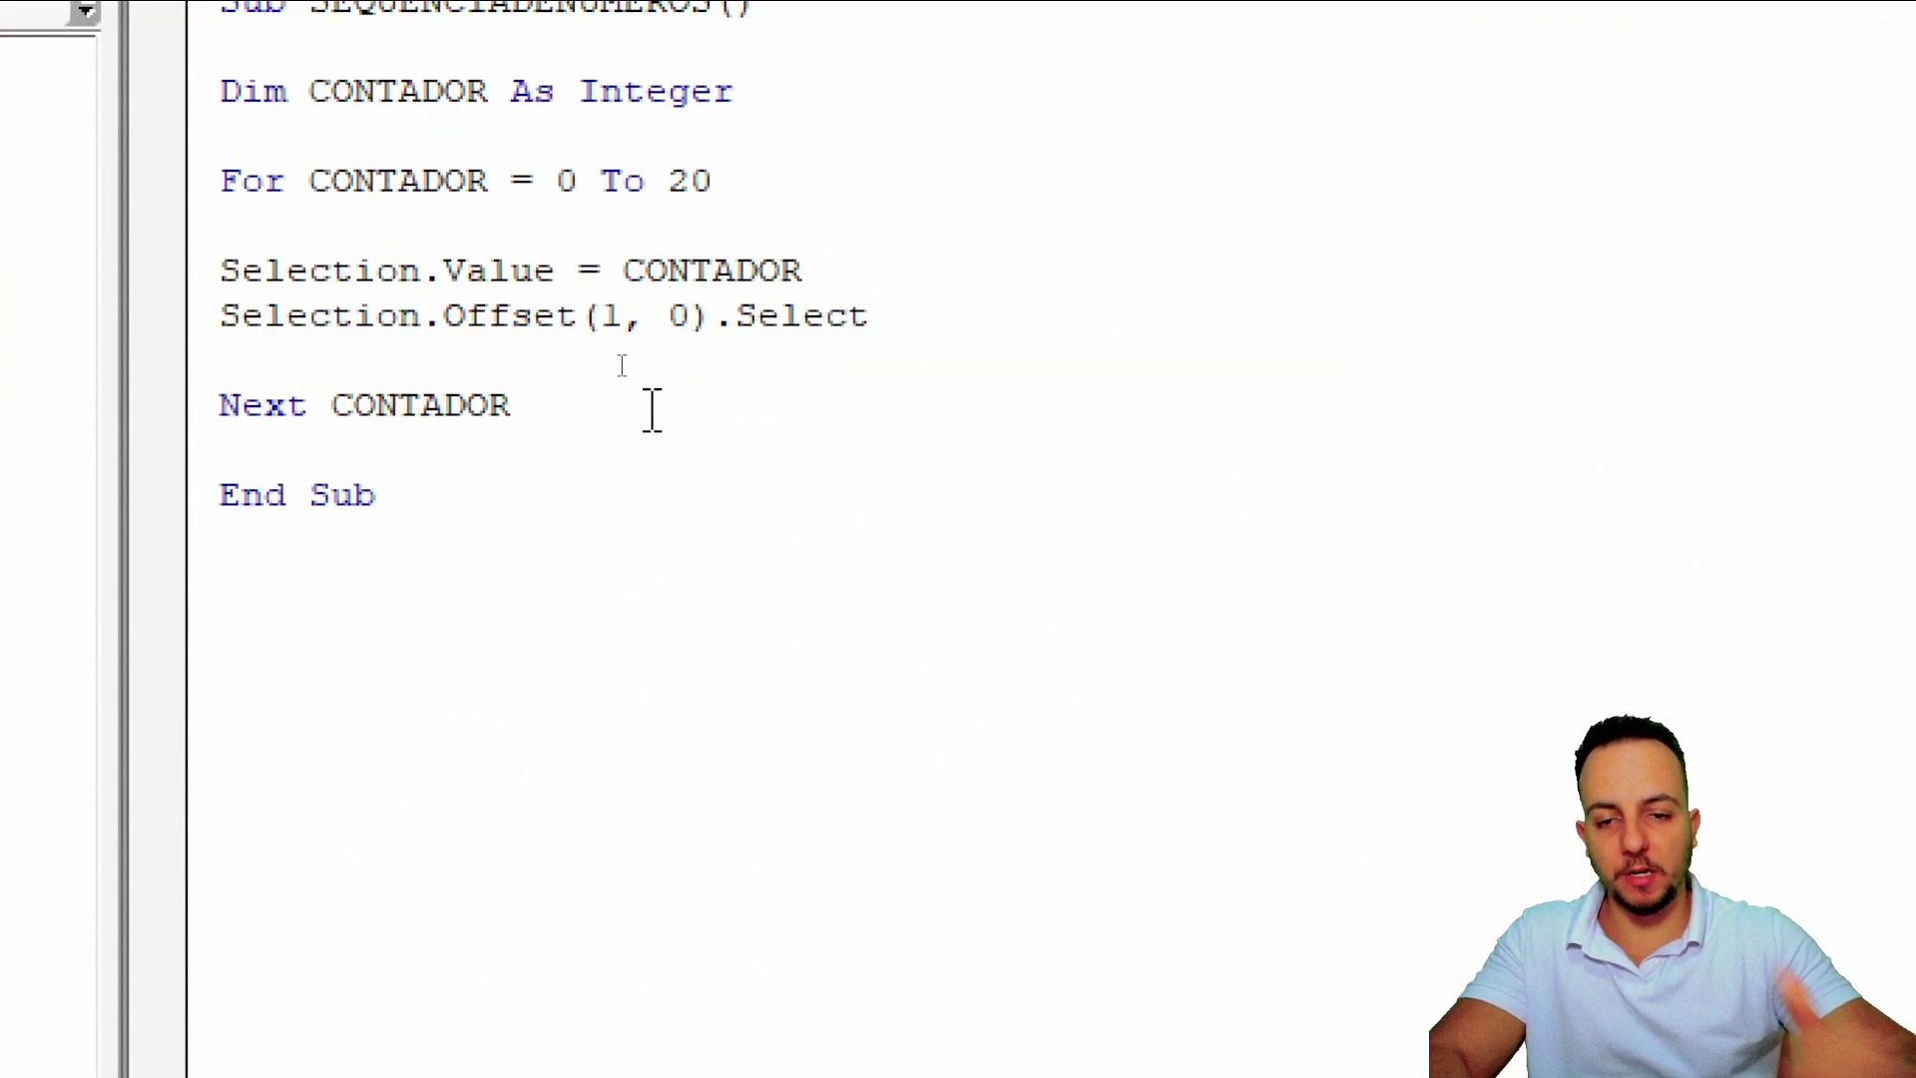
pyautogui.press('Delete')
# - Make the step line Selection.Offset(1, 1) and scroll the worksheet across the diagonal run
pyautogui.write('1')
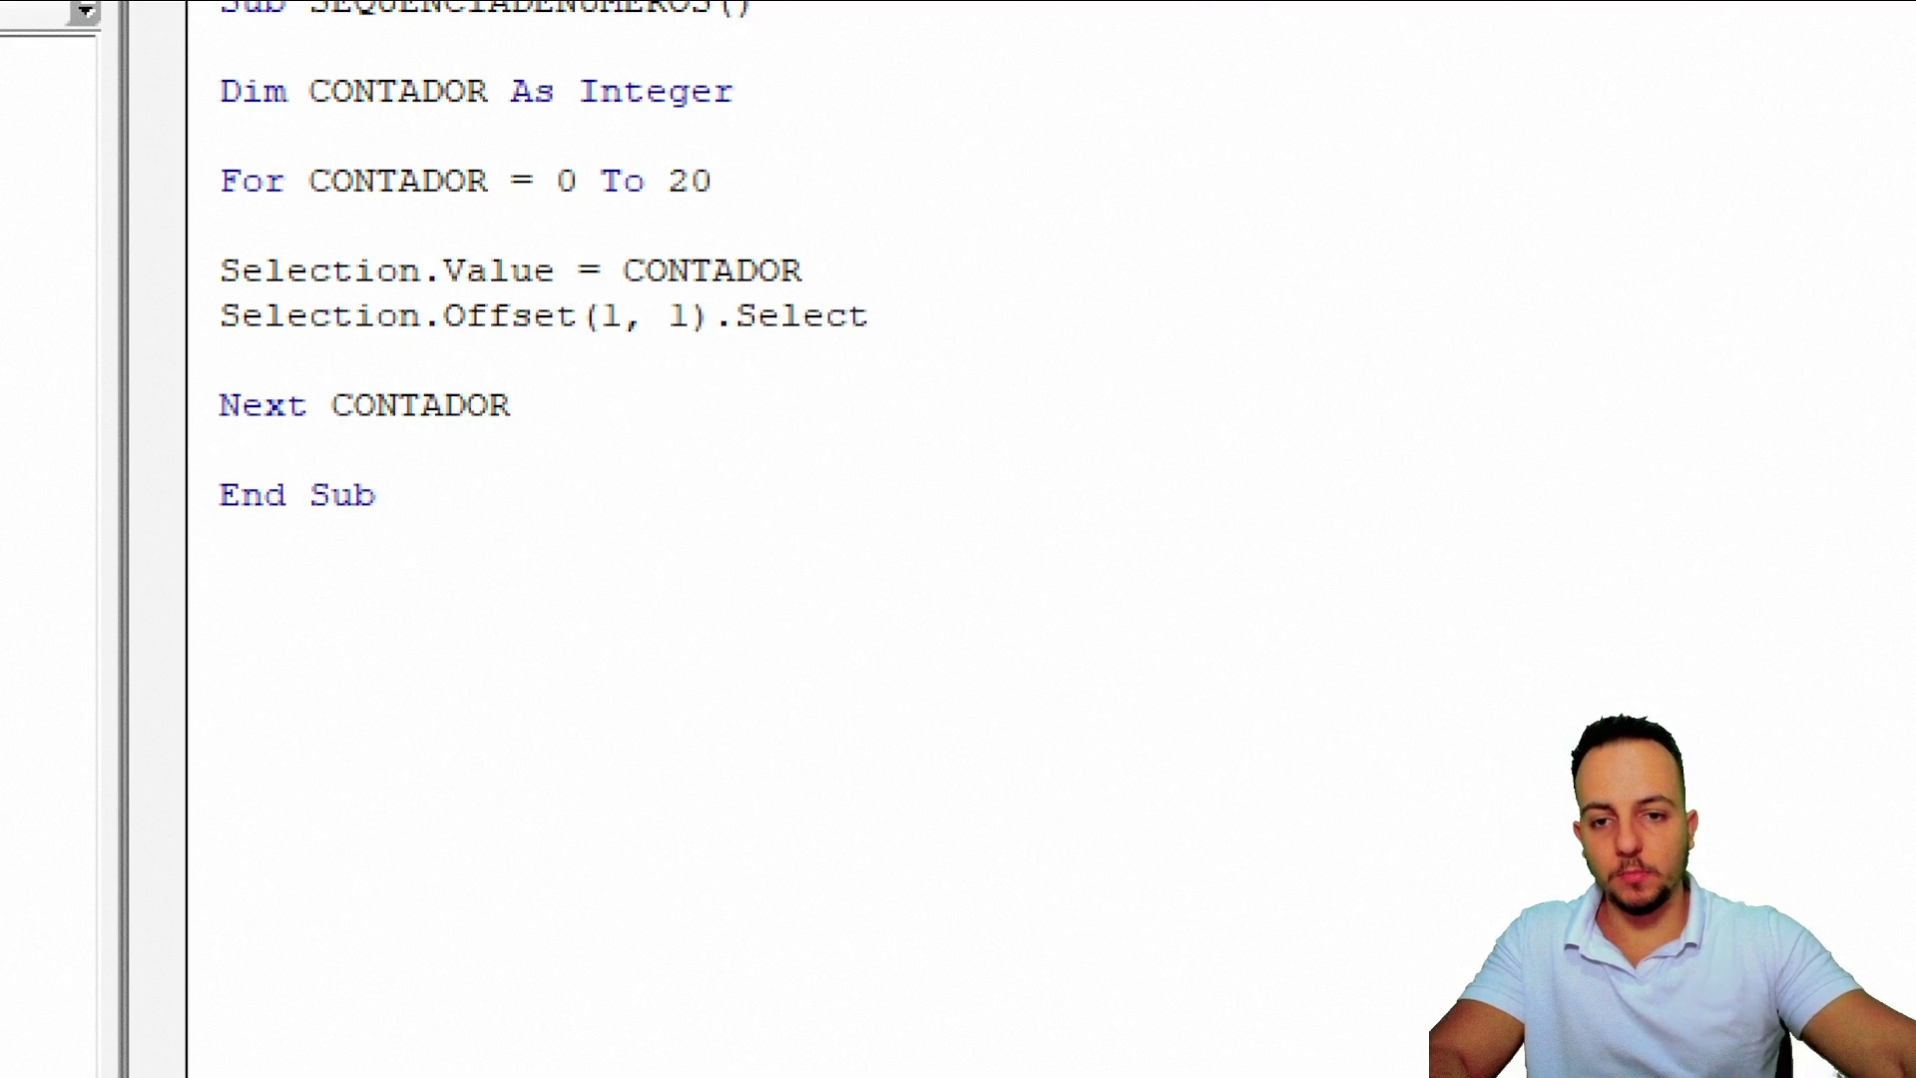
pyautogui.click(1730, 21)
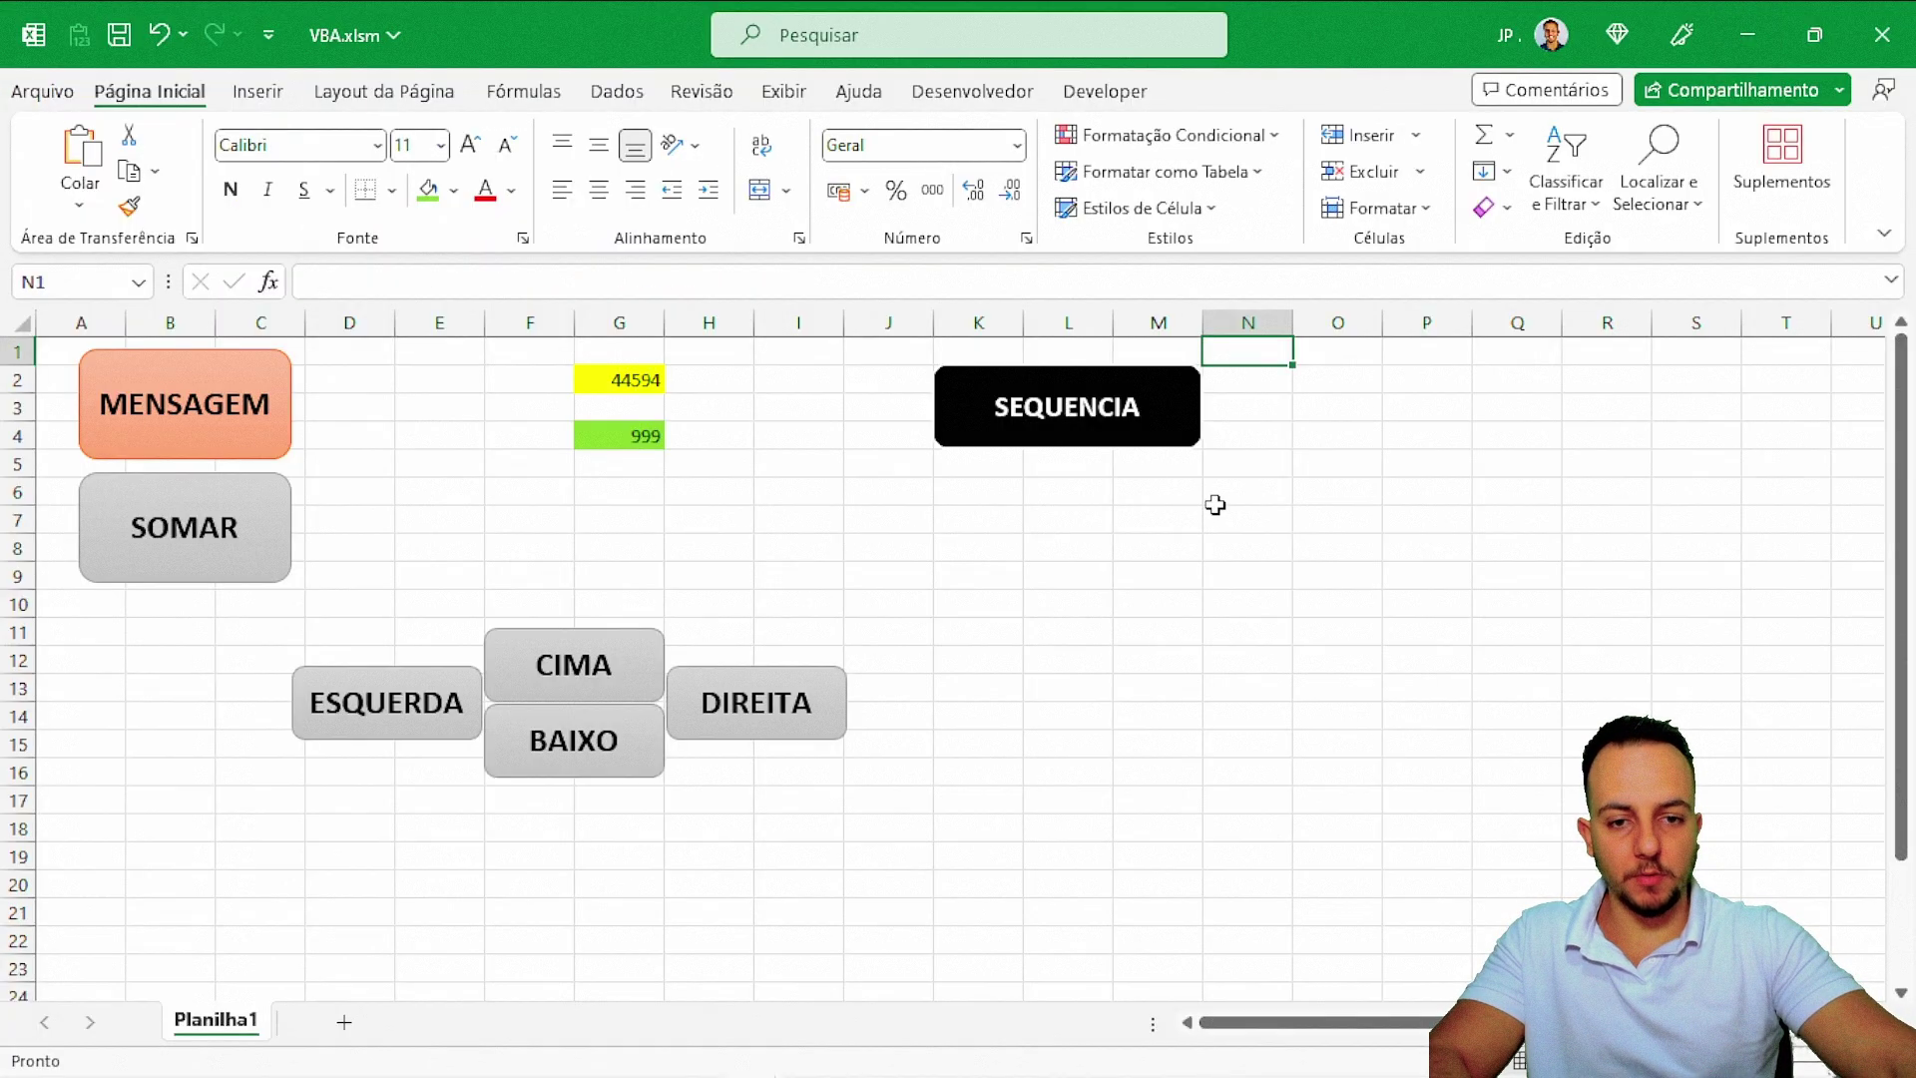
pyautogui.hscroll(5, 1147, 629)
pyautogui.hscroll(2, 530, 539)
pyautogui.hscroll(-2, 432, 513)
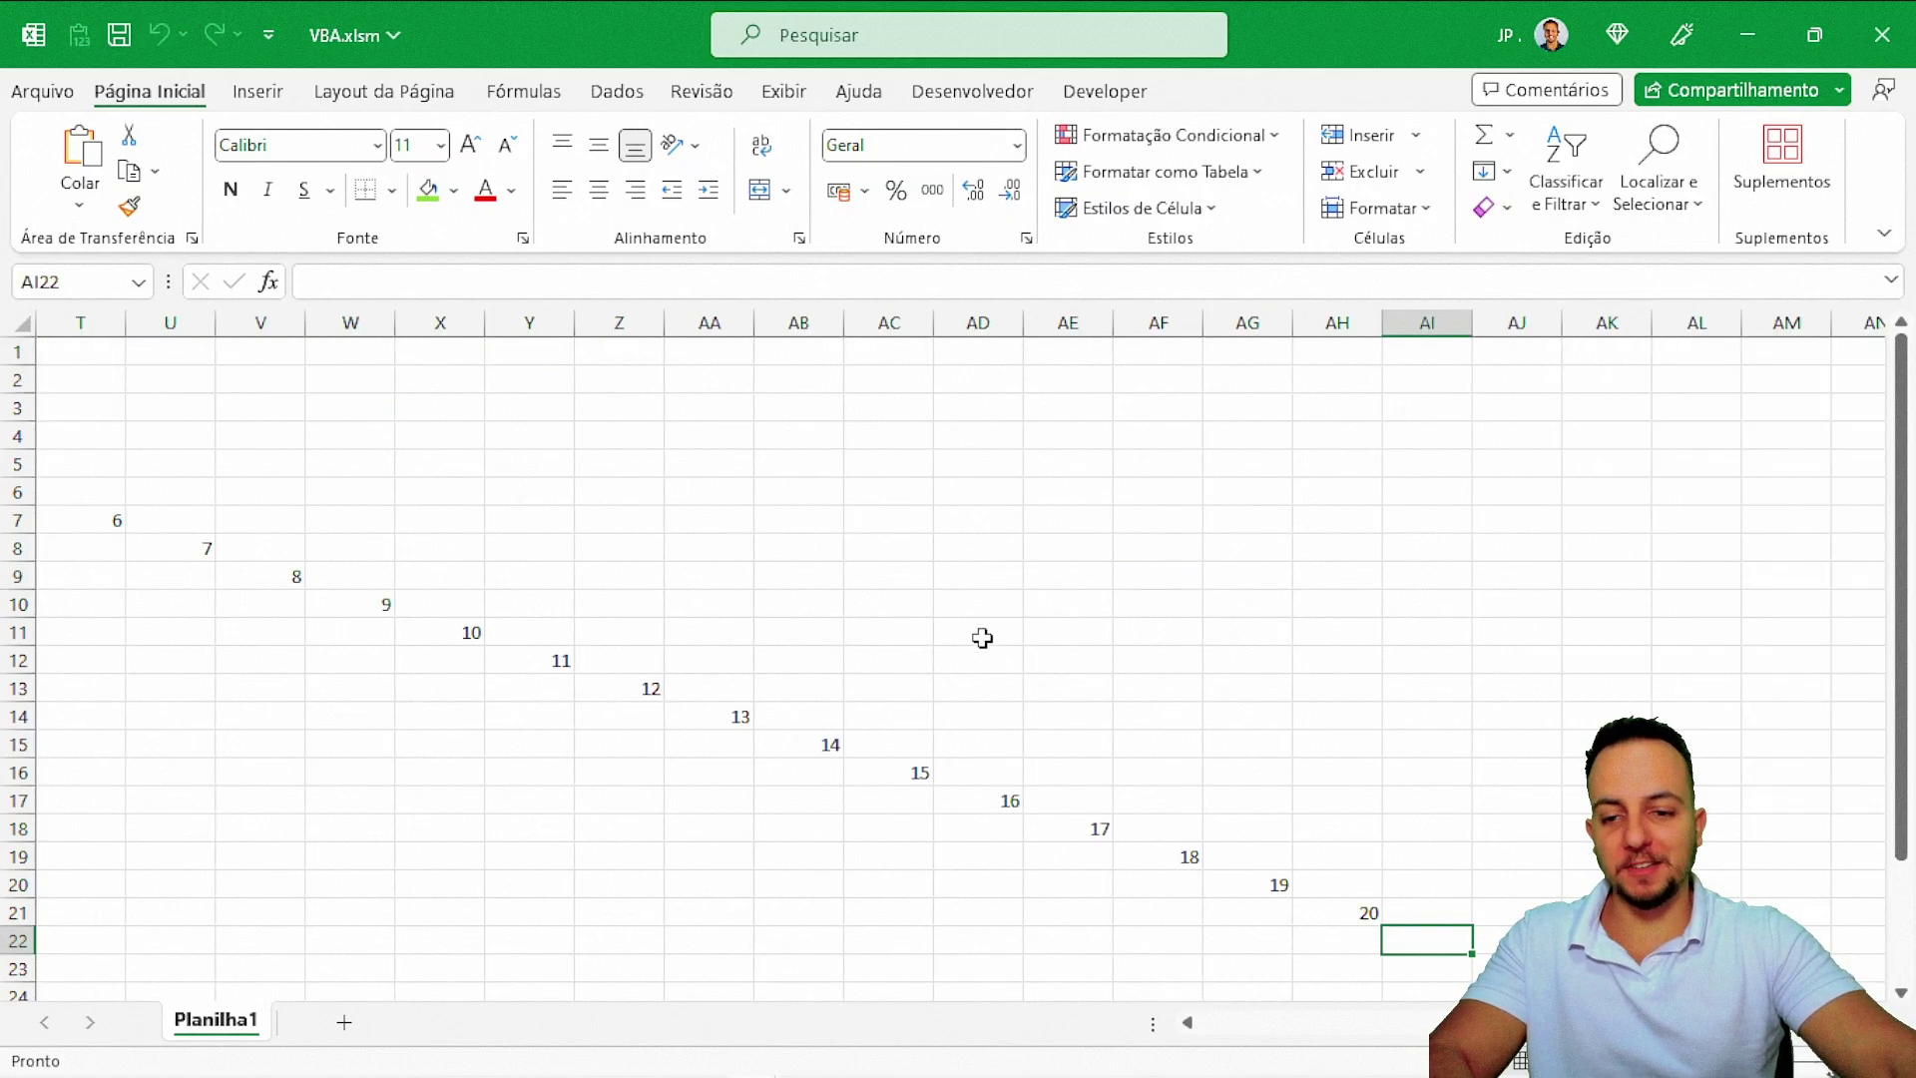
pyautogui.hscroll(-1, 1030, 721)
pyautogui.hscroll(-3, 1030, 722)
pyautogui.hscroll(-1, 914, 633)
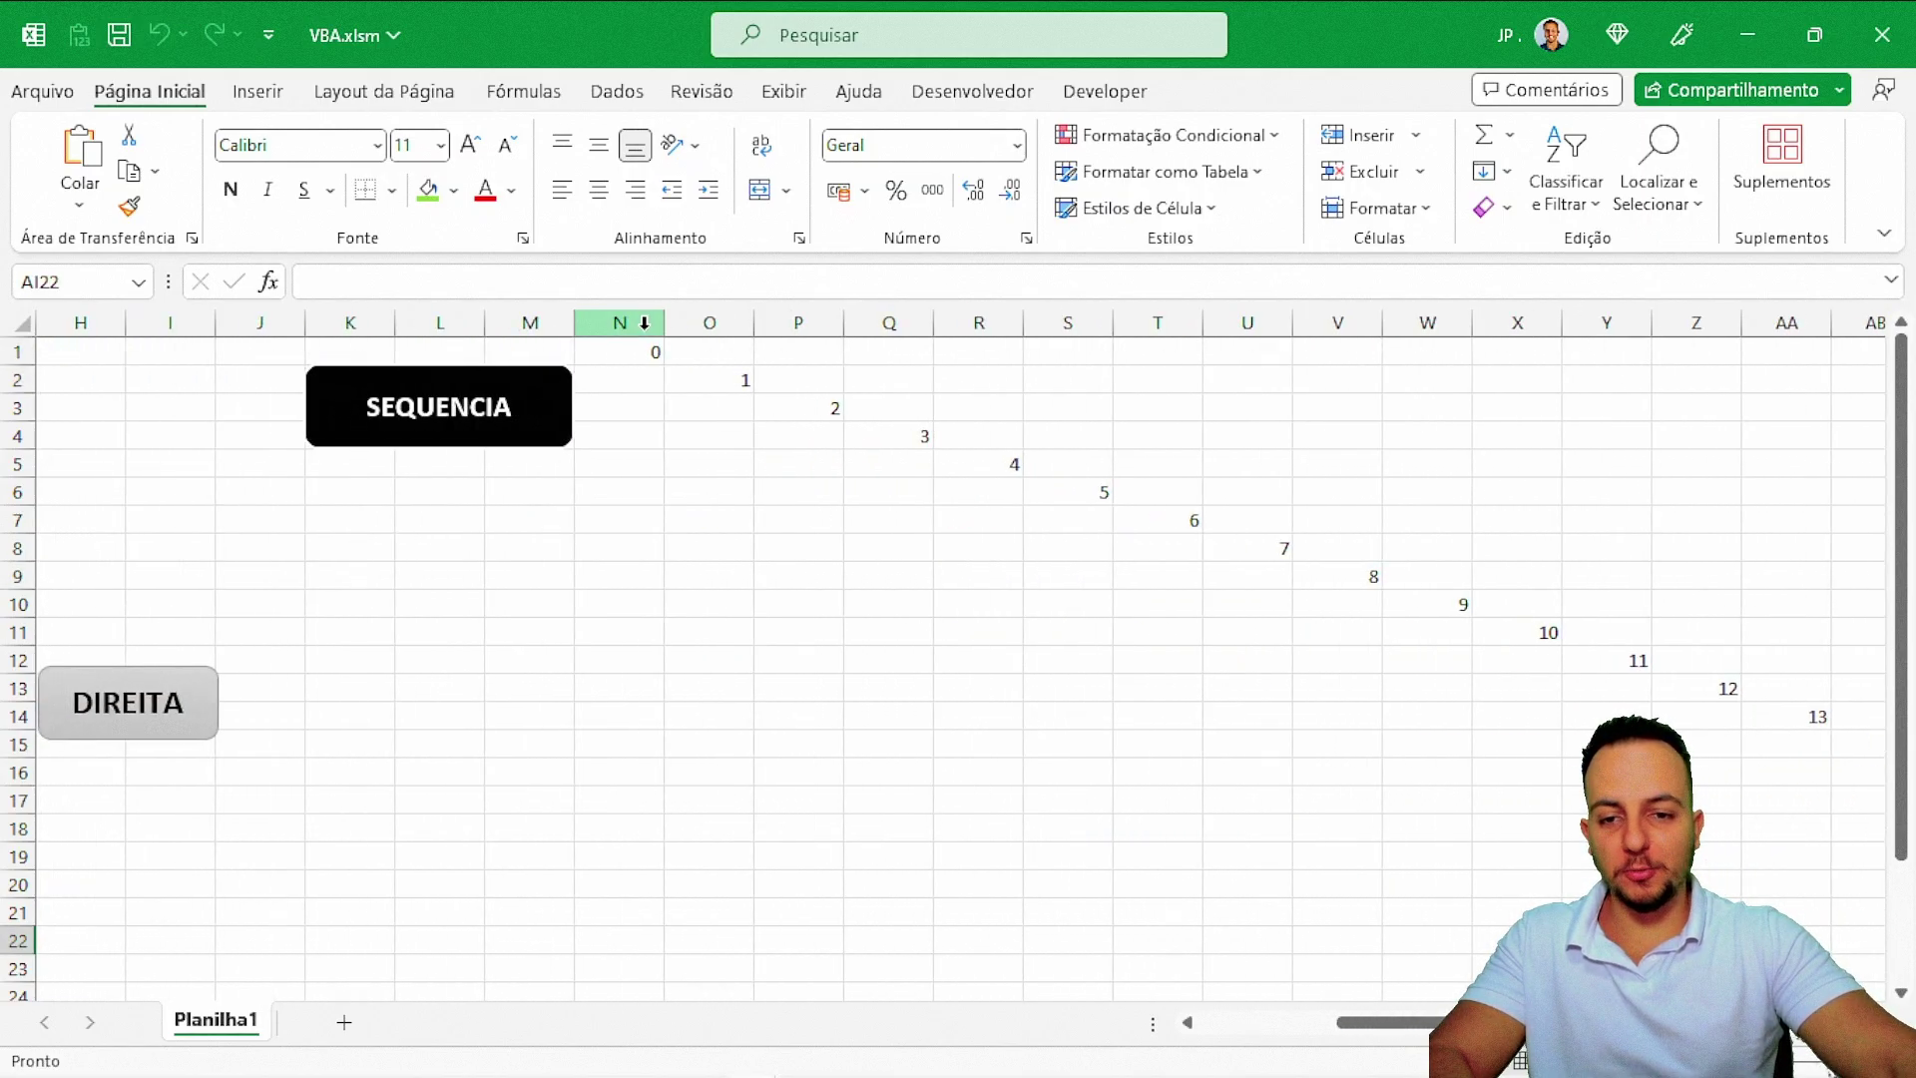
# - Select columns N through AH and delete the diagonal 0–20 numbers
pyautogui.moveTo(644, 322); pyautogui.dragTo(1786, 499)
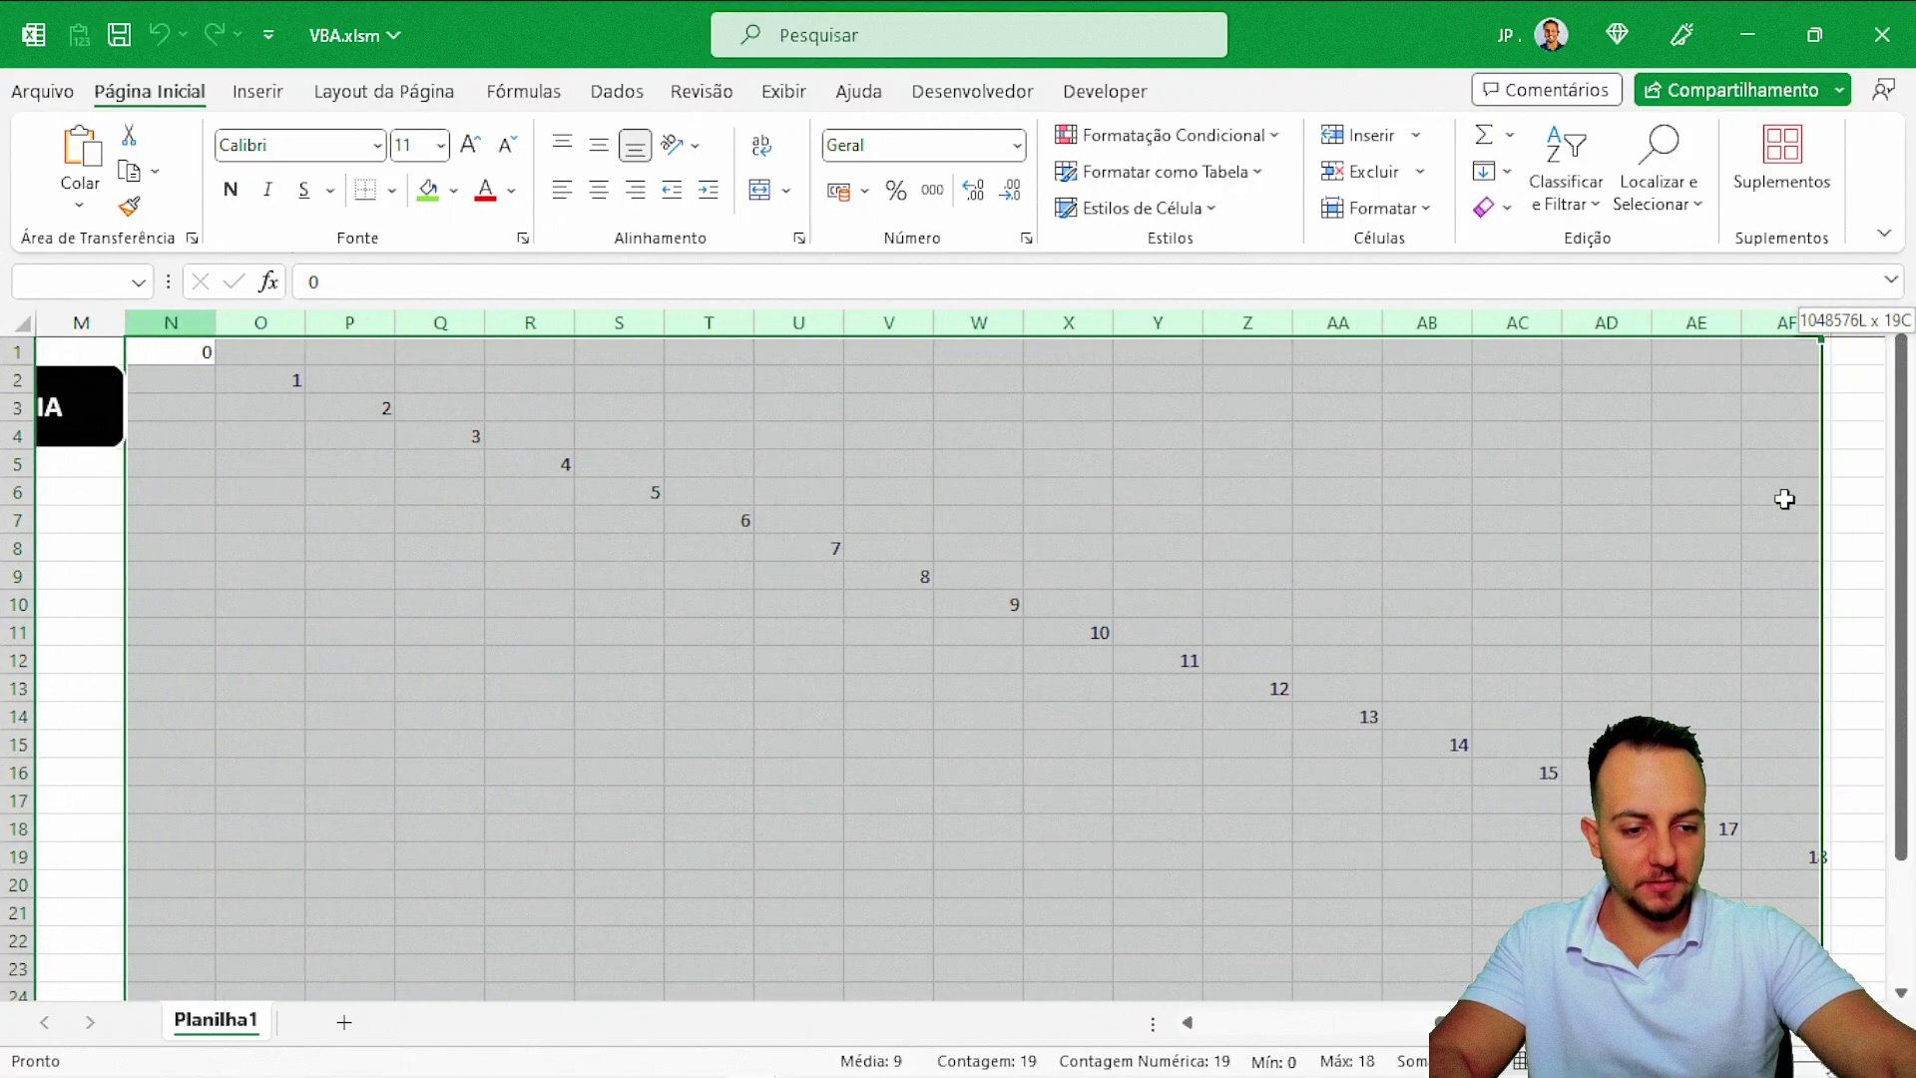
pyautogui.moveTo(1786, 499); pyautogui.dragTo(1700, 503)
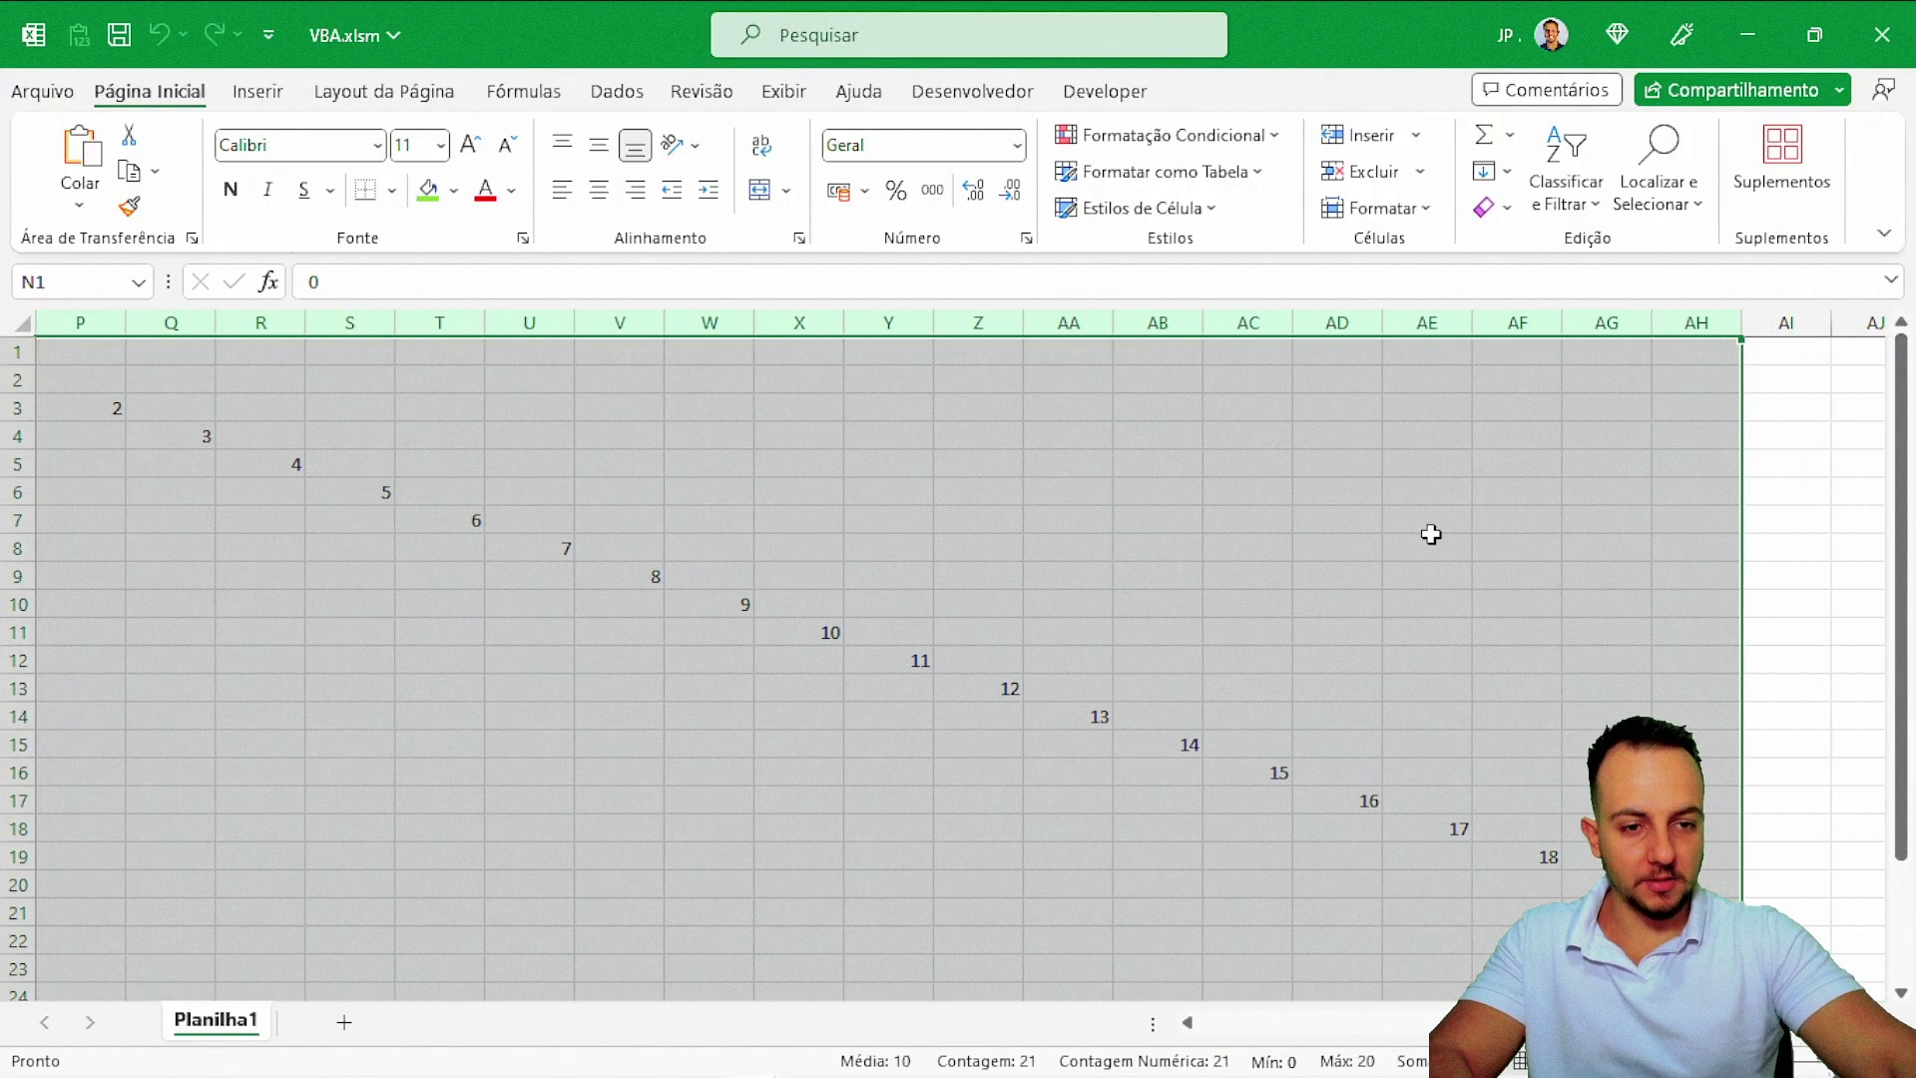
pyautogui.press('Delete')
pyautogui.hscroll(-4, 1139, 531)
pyautogui.hscroll(-1, 1139, 531)
pyautogui.click(903, 547)
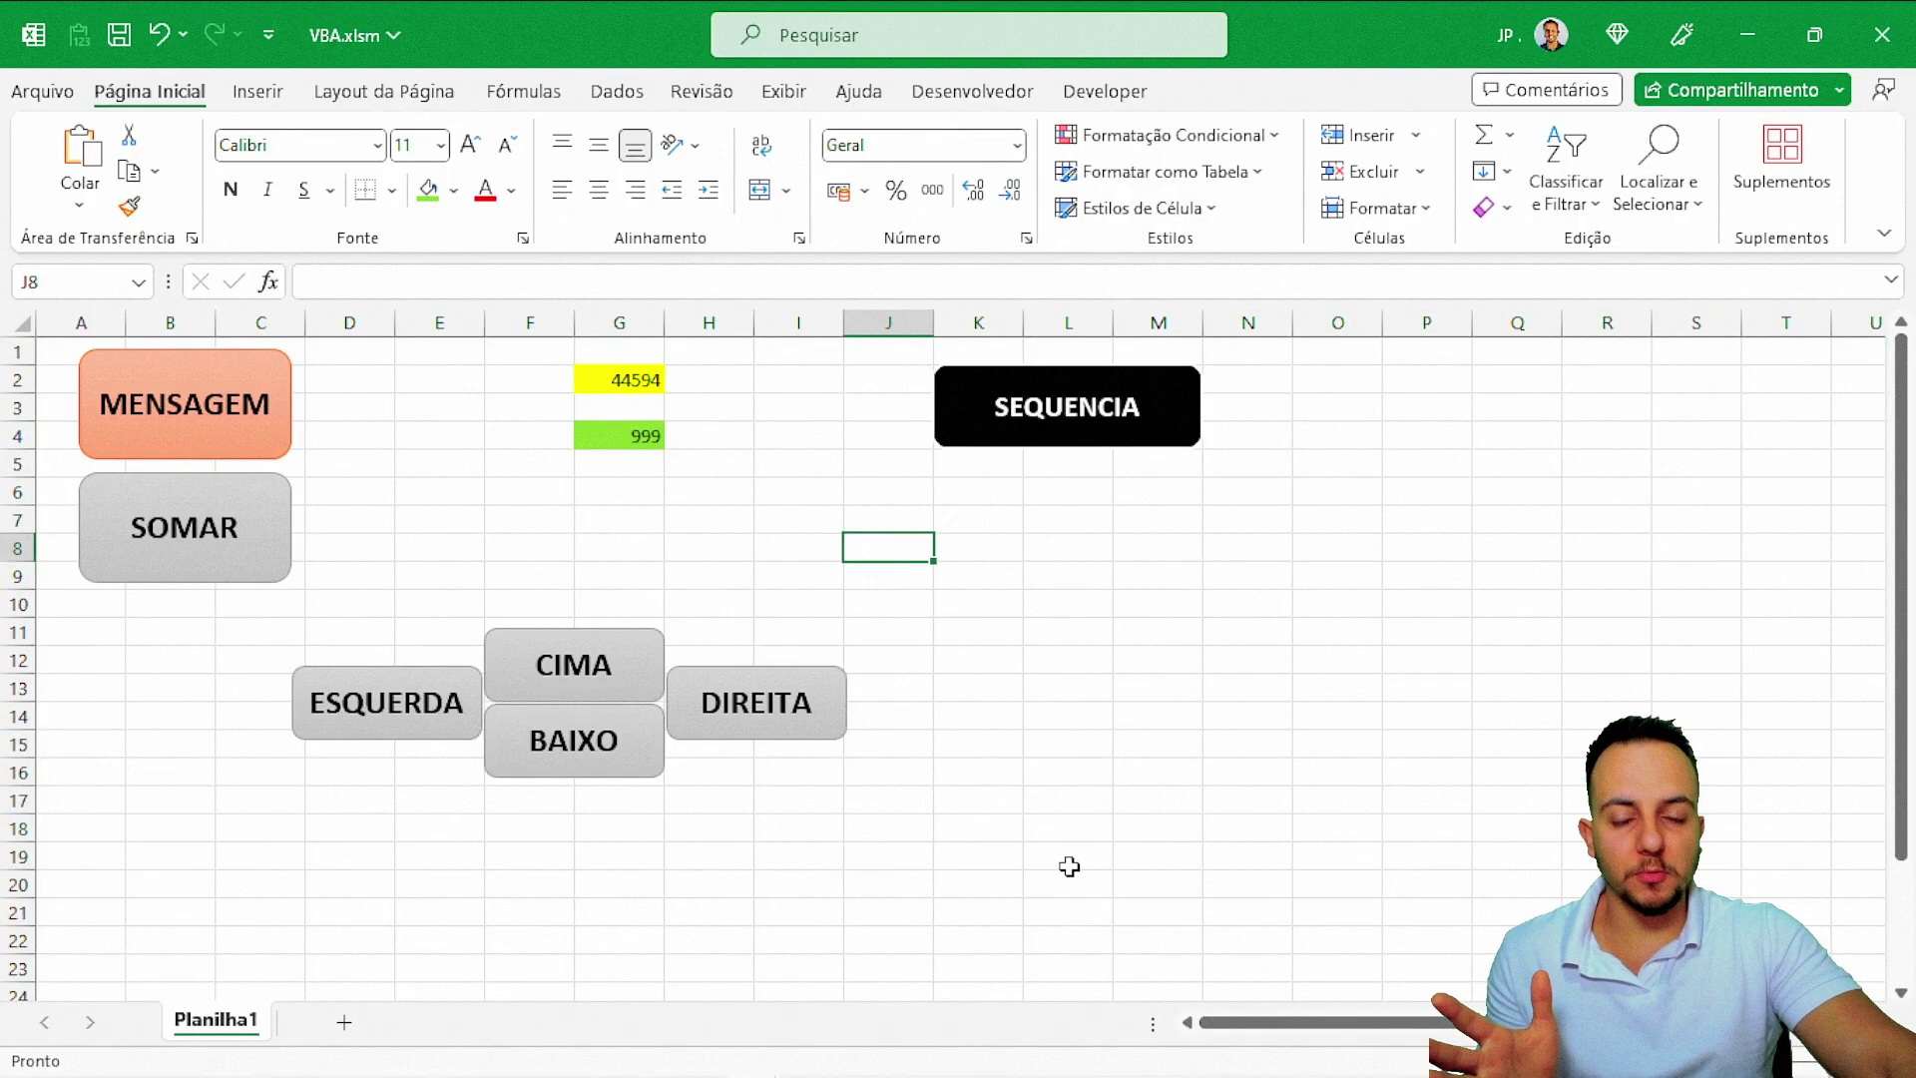
# - Show and dismiss the MENSAGEM greeting, then step the active cell left and down
pyautogui.click(259, 454)
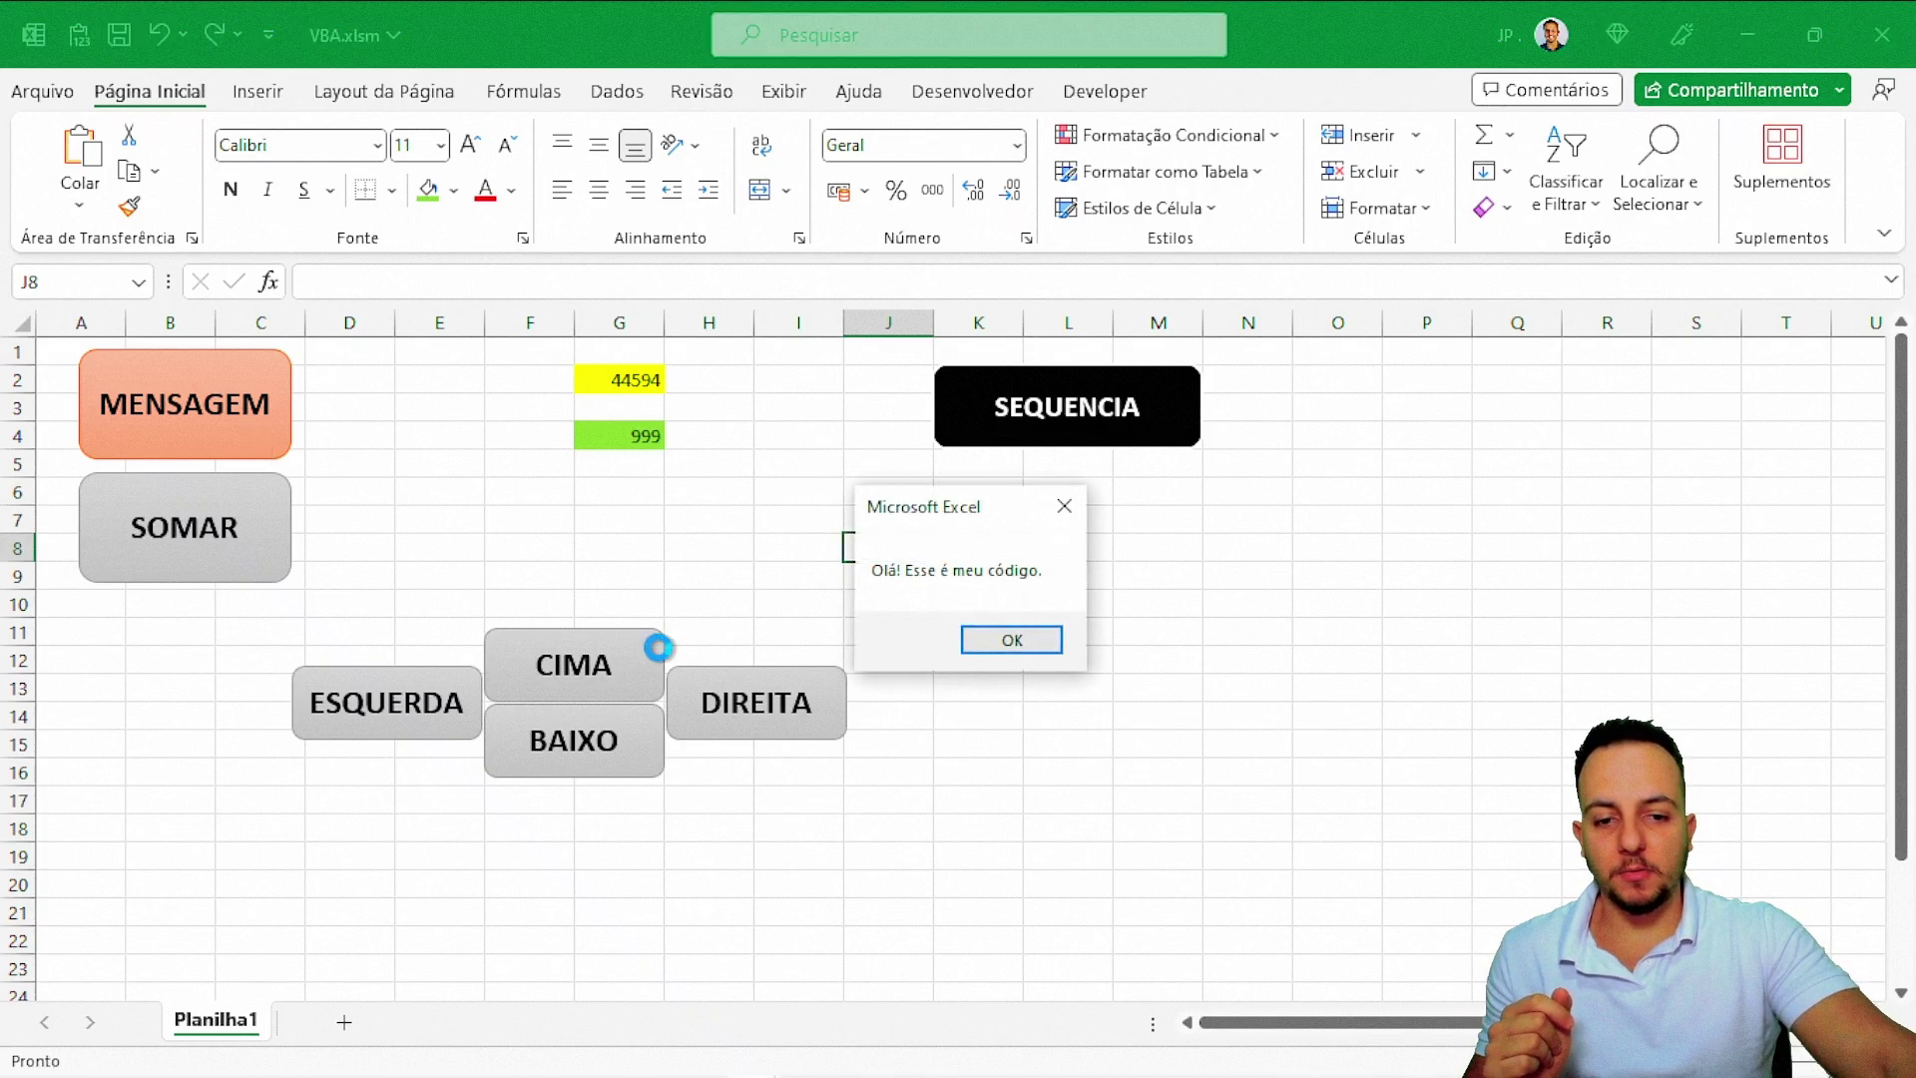
pyautogui.click(1012, 639)
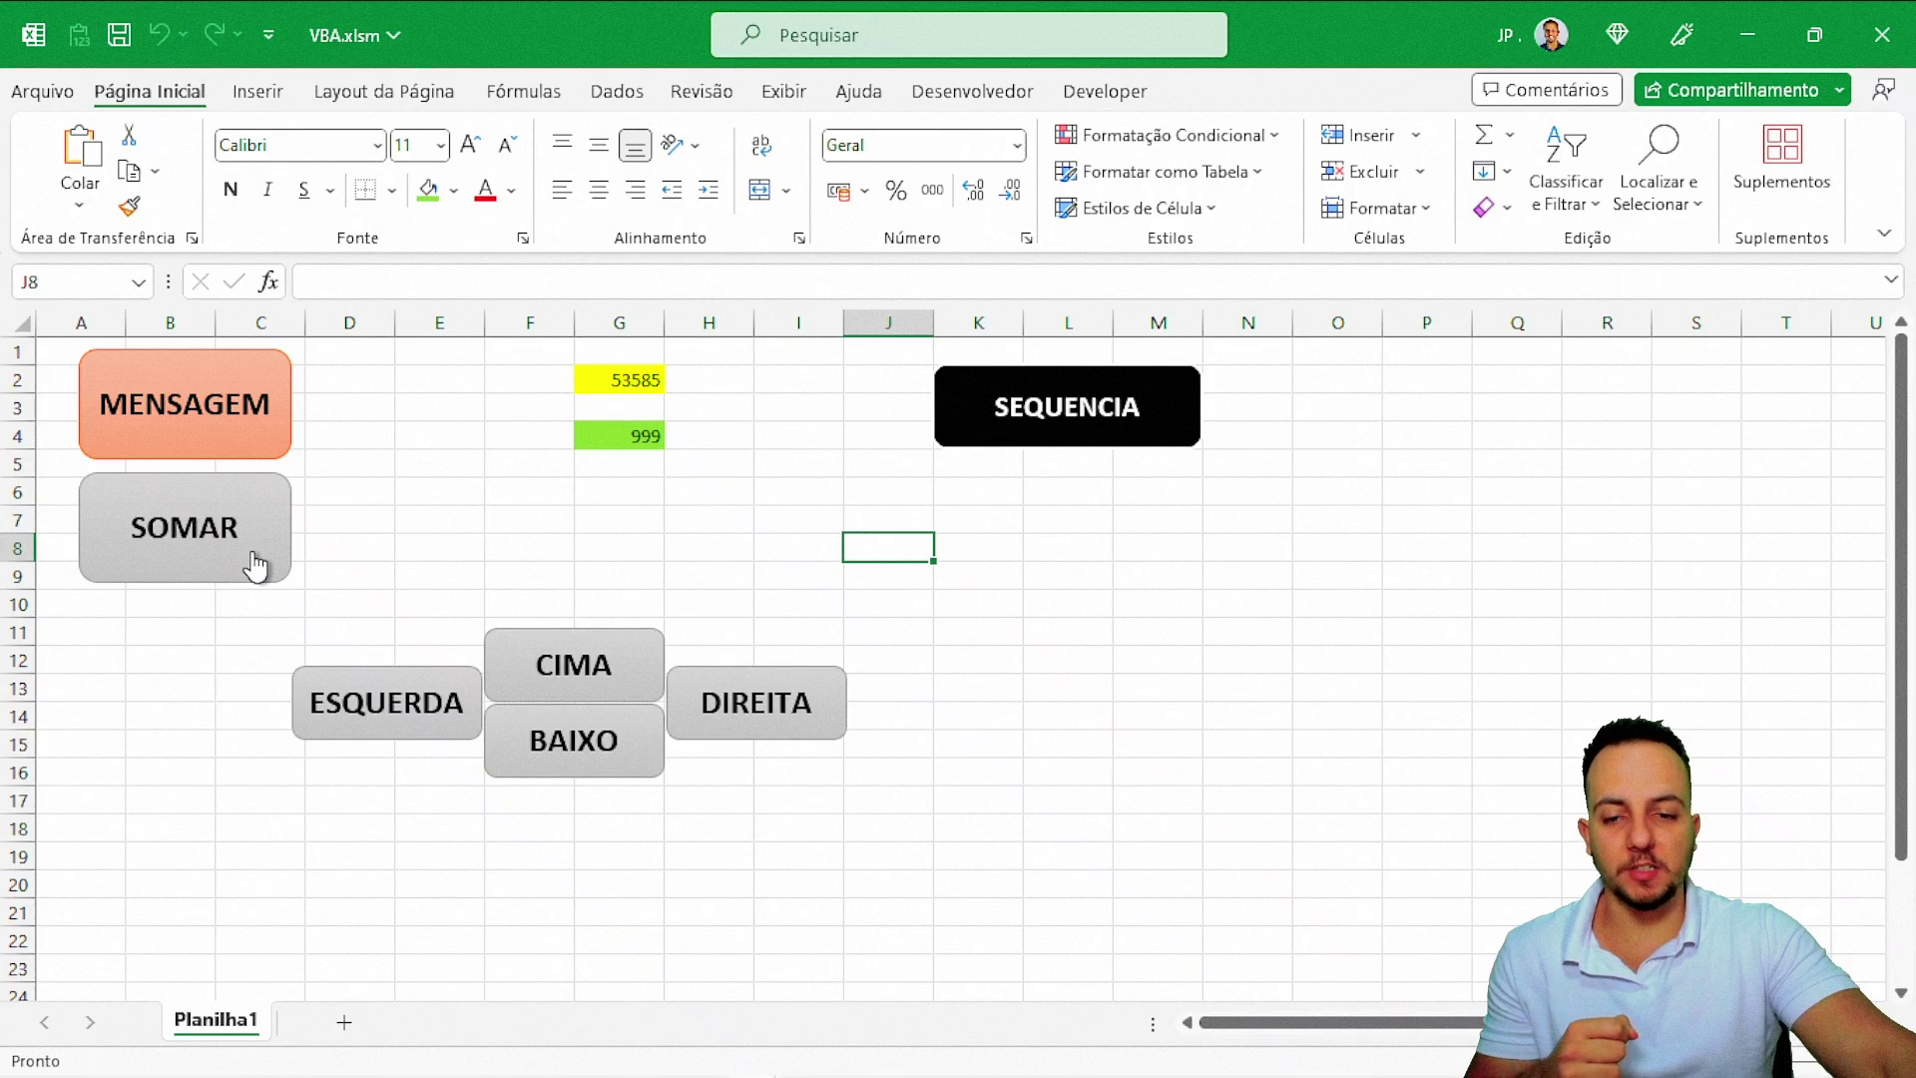
pyautogui.click(419, 714)
pyautogui.click(419, 713)
pyautogui.click(569, 743)
pyautogui.click(569, 743)
# - Move the active cell right and back up to row 1 with DIREITA and CIMA
pyautogui.click(768, 724)
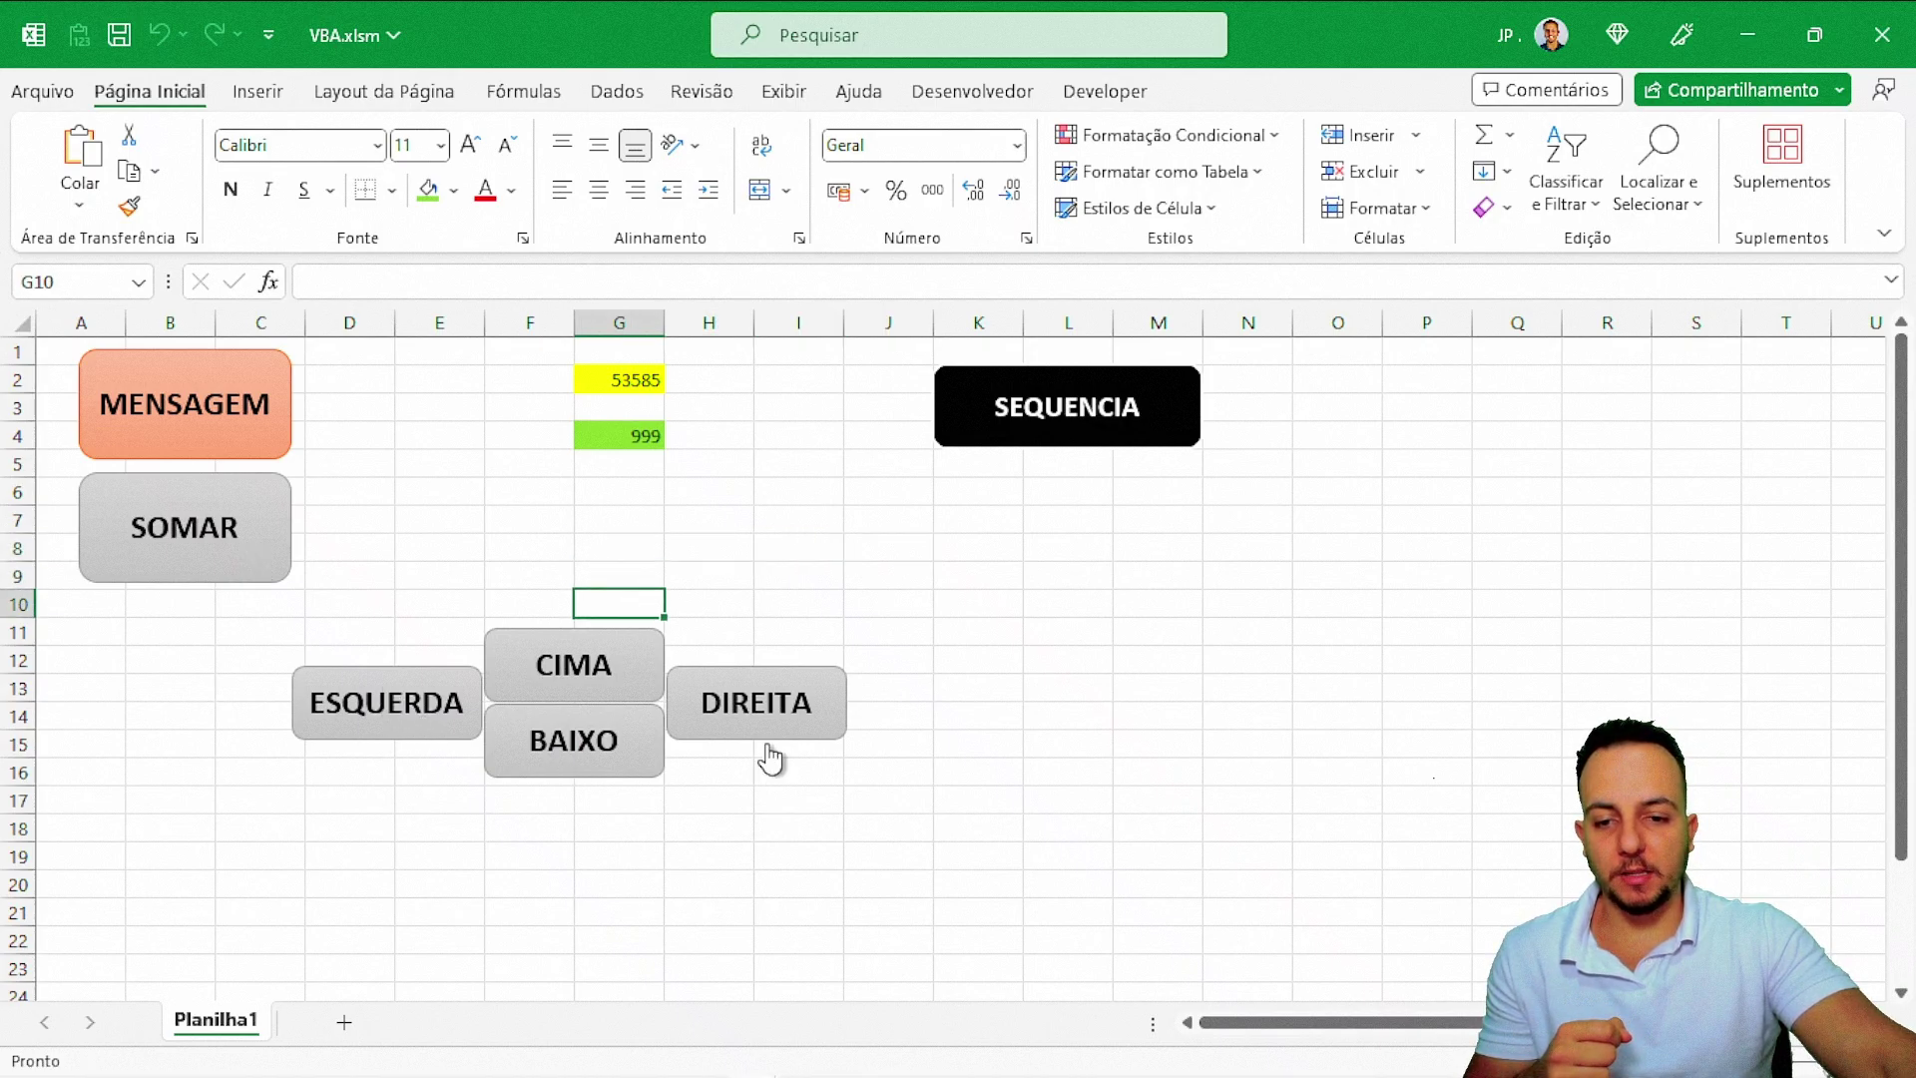
pyautogui.click(767, 733)
pyautogui.click(603, 672)
pyautogui.click(735, 719)
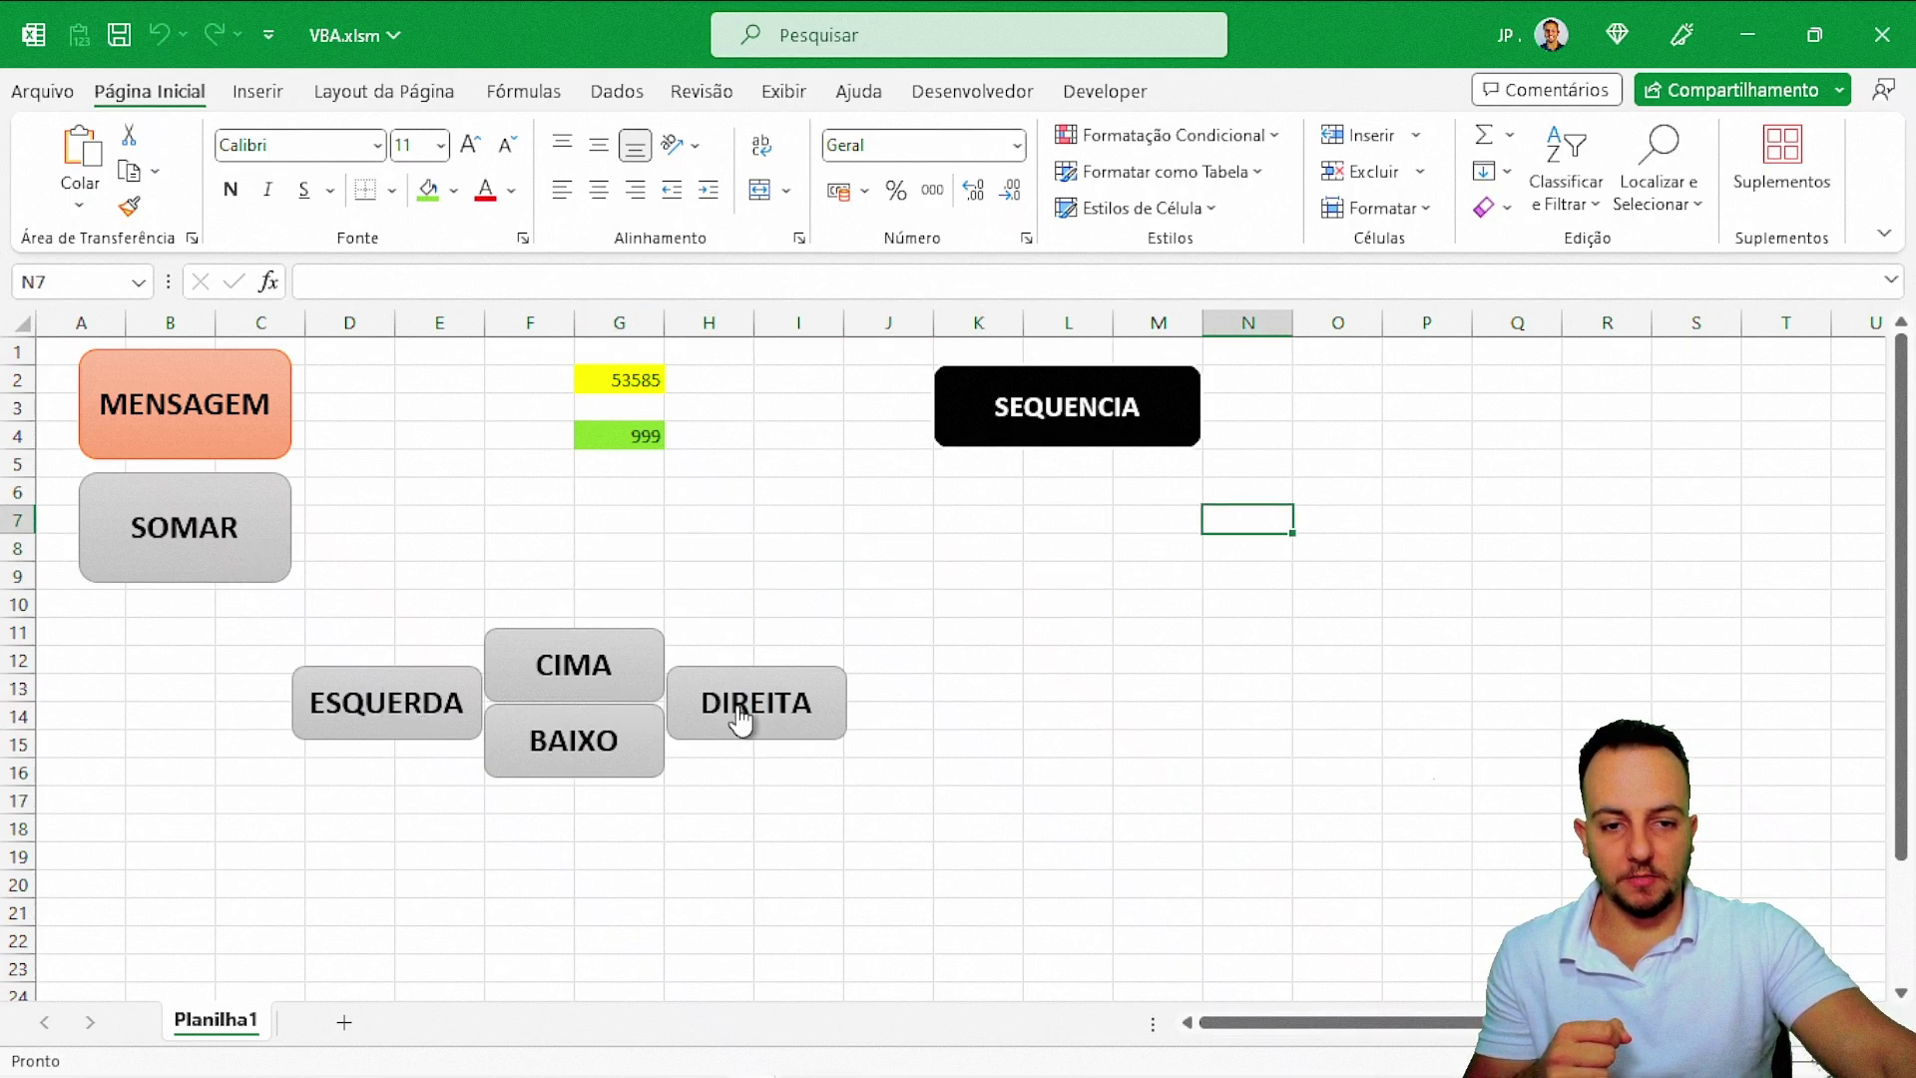
pyautogui.click(628, 684)
pyautogui.click(629, 685)
pyautogui.click(629, 685)
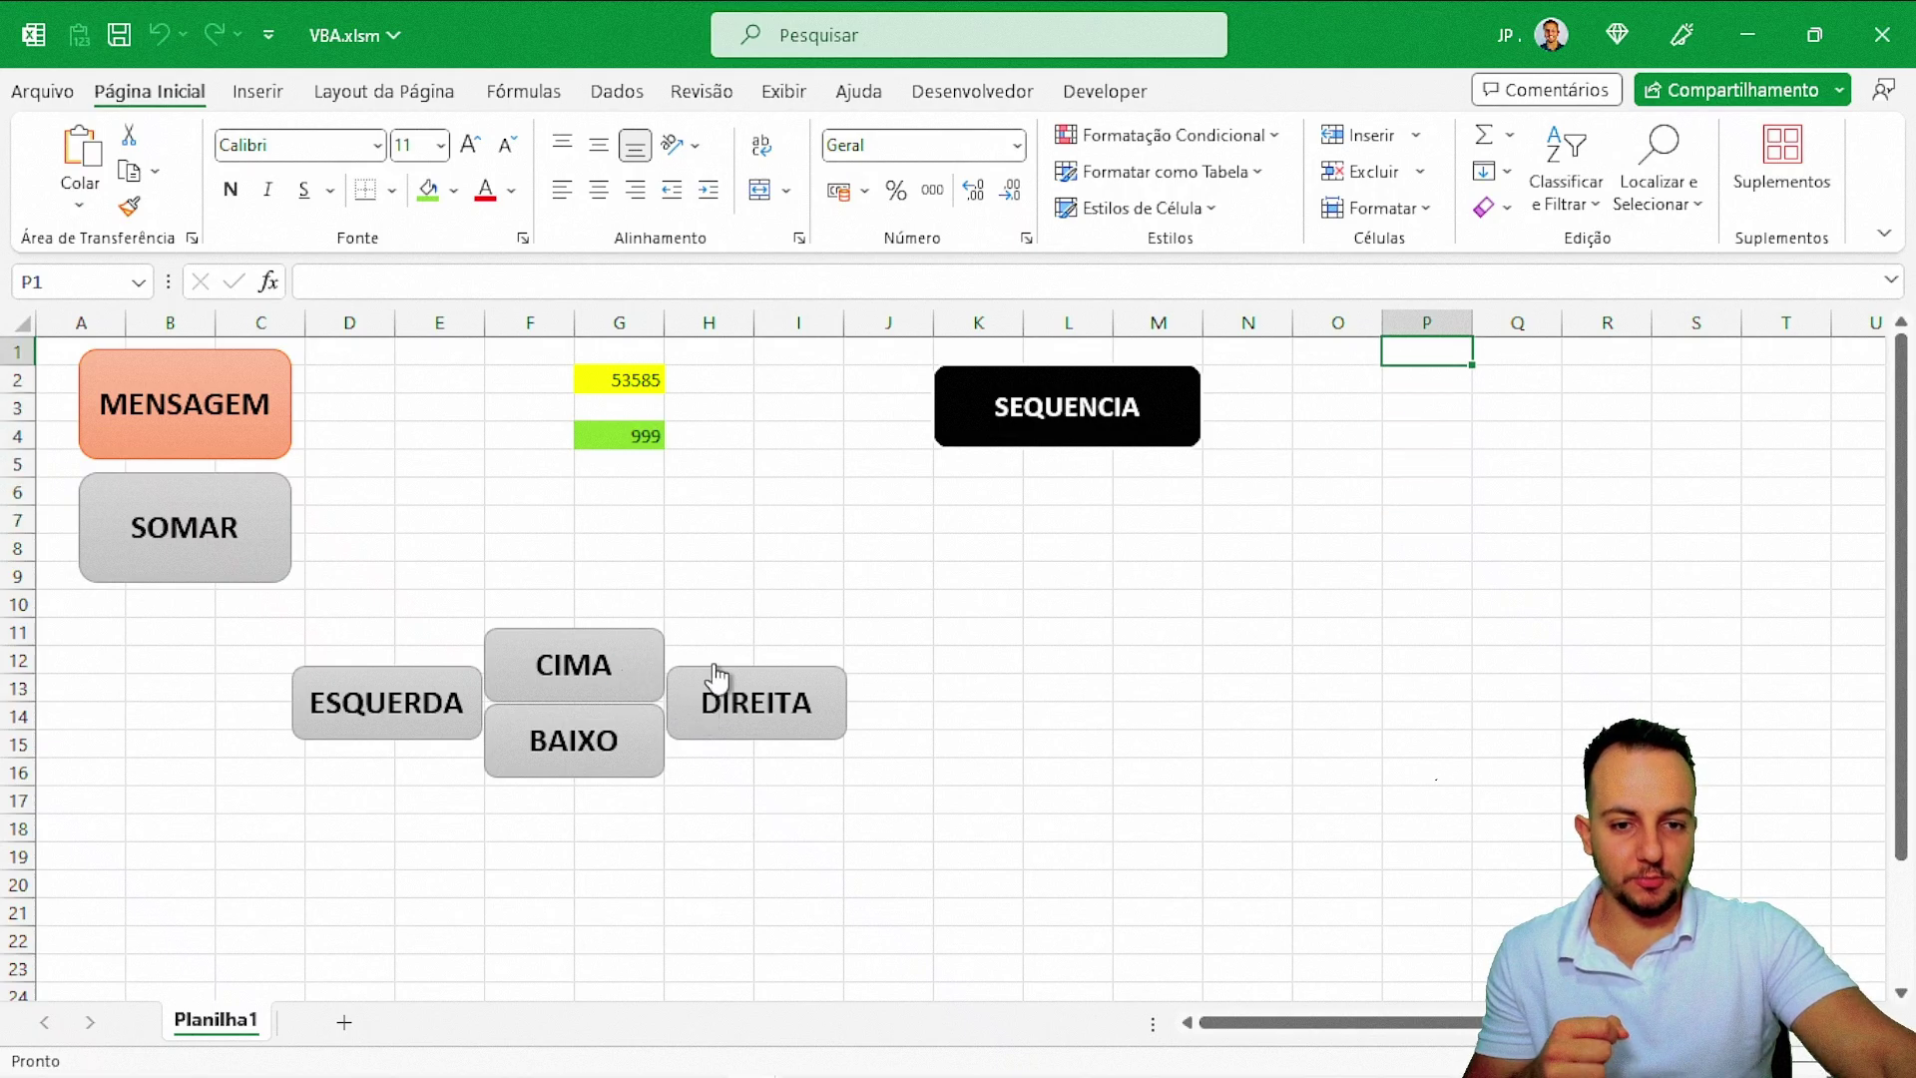
# - Generate a new diagonal sequence from P1 with SEQUENCIA, then select its filled columns to clear them
pyautogui.click(1039, 451)
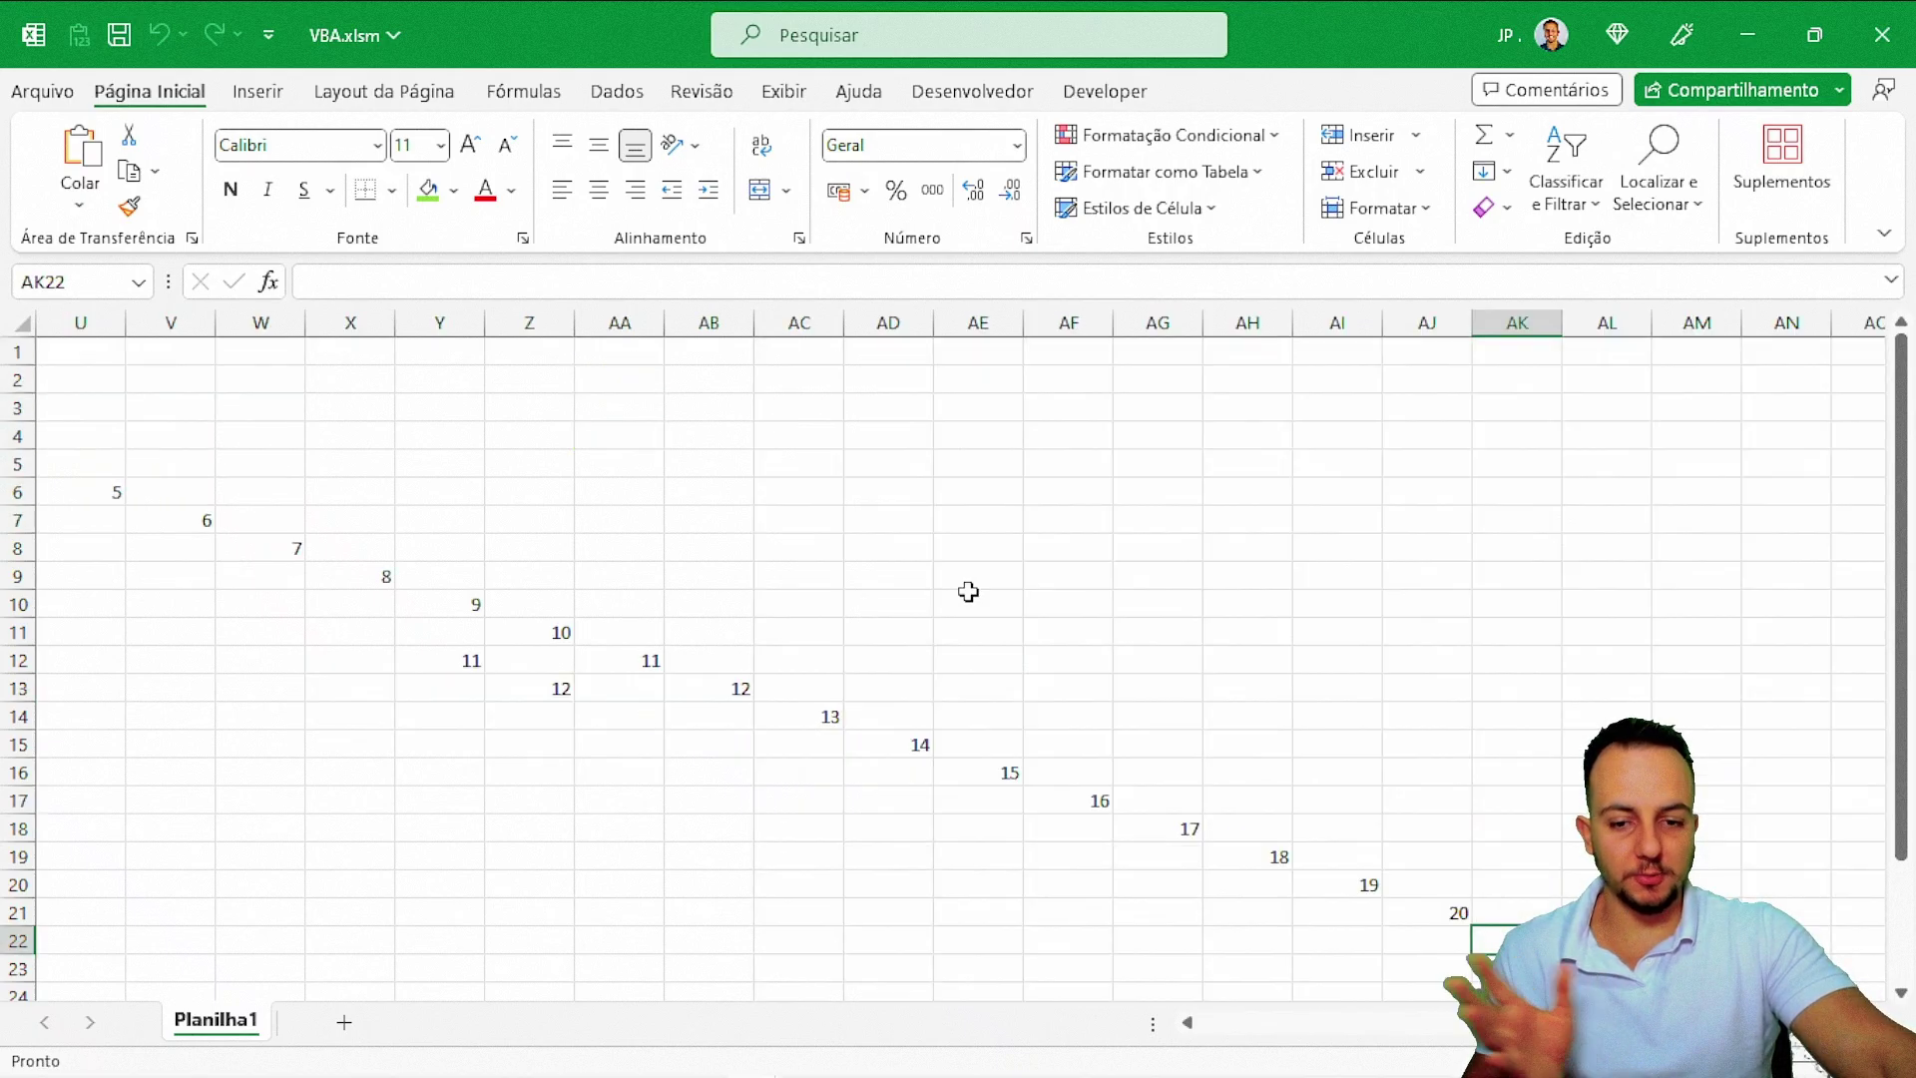
pyautogui.moveTo(1511, 315)
pyautogui.mouseDown()
pyautogui.moveTo(5, 344)
pyautogui.moveTo(1101, 387)
pyautogui.mouseUp()
pyautogui.hscroll(5, 1187, 513)
pyautogui.click(619, 684)
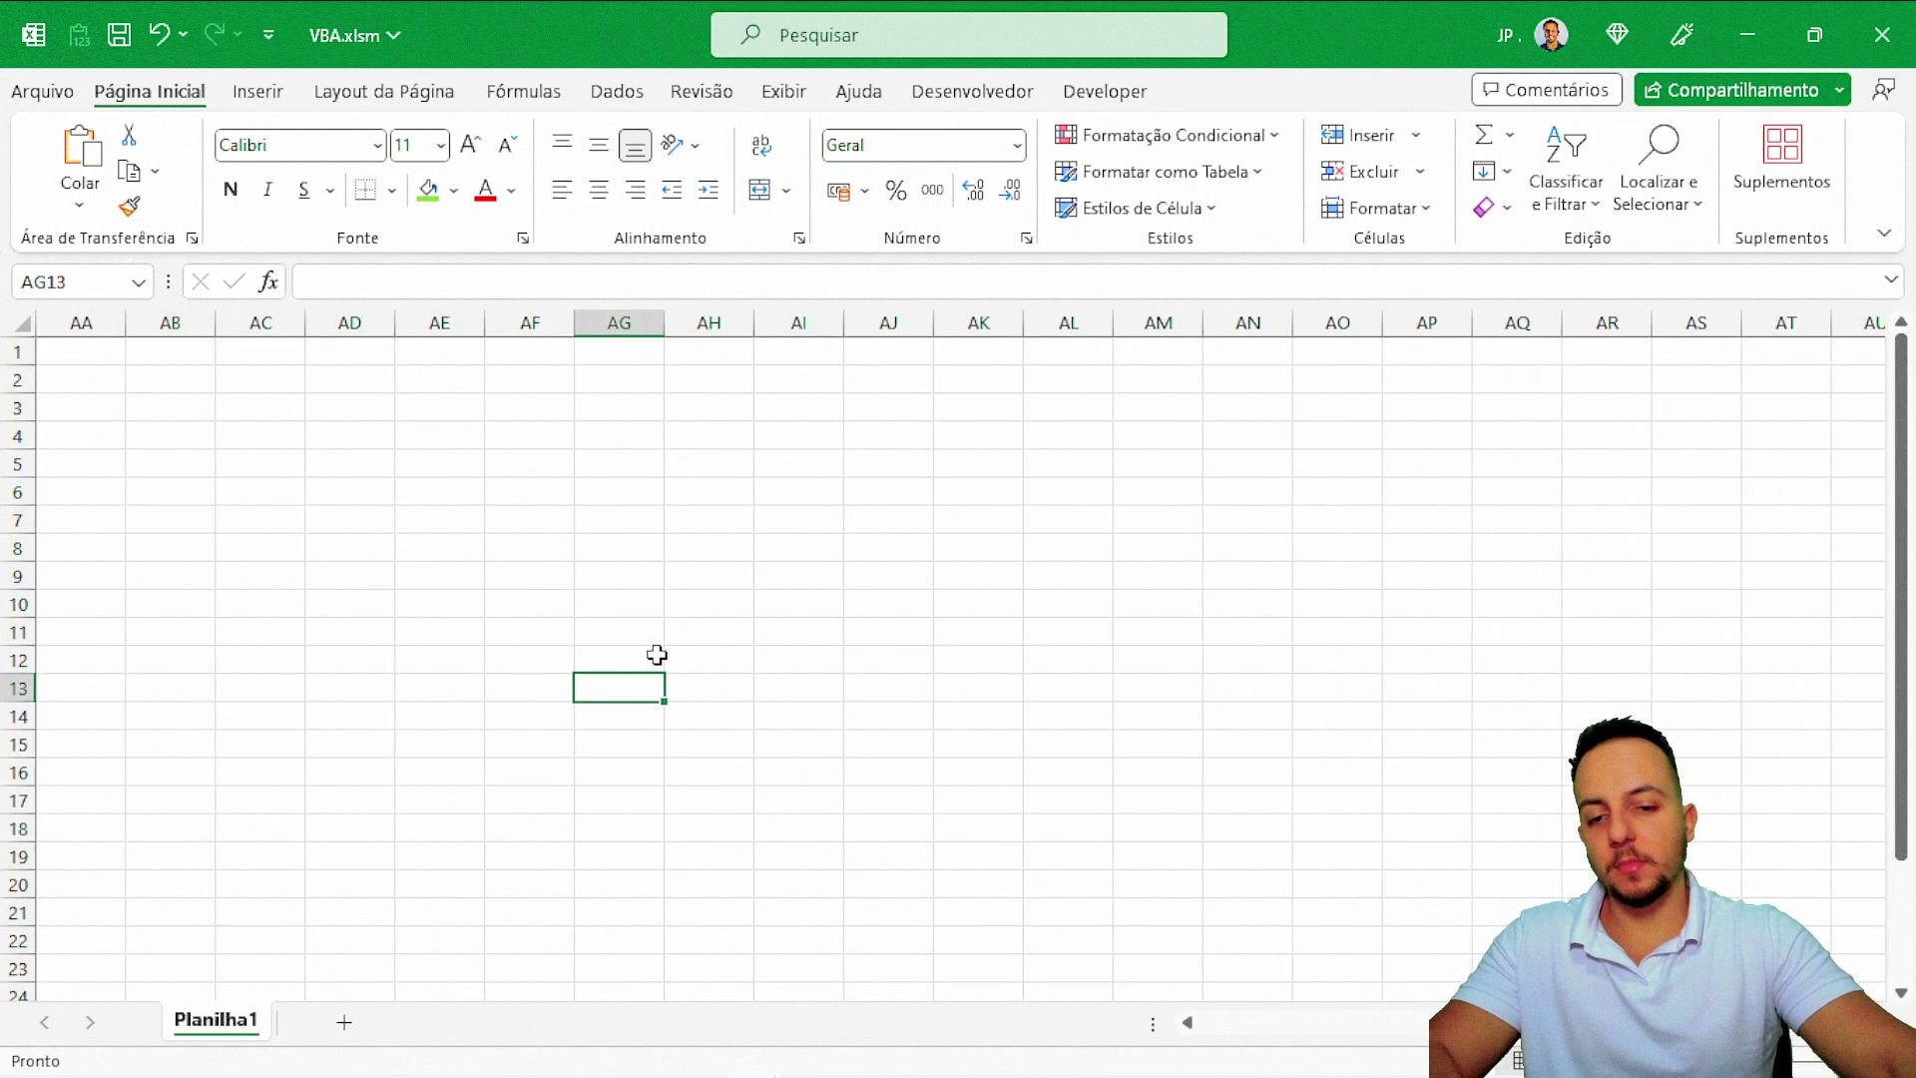
pyautogui.hscroll(-10, 638, 598)
pyautogui.click(626, 527)
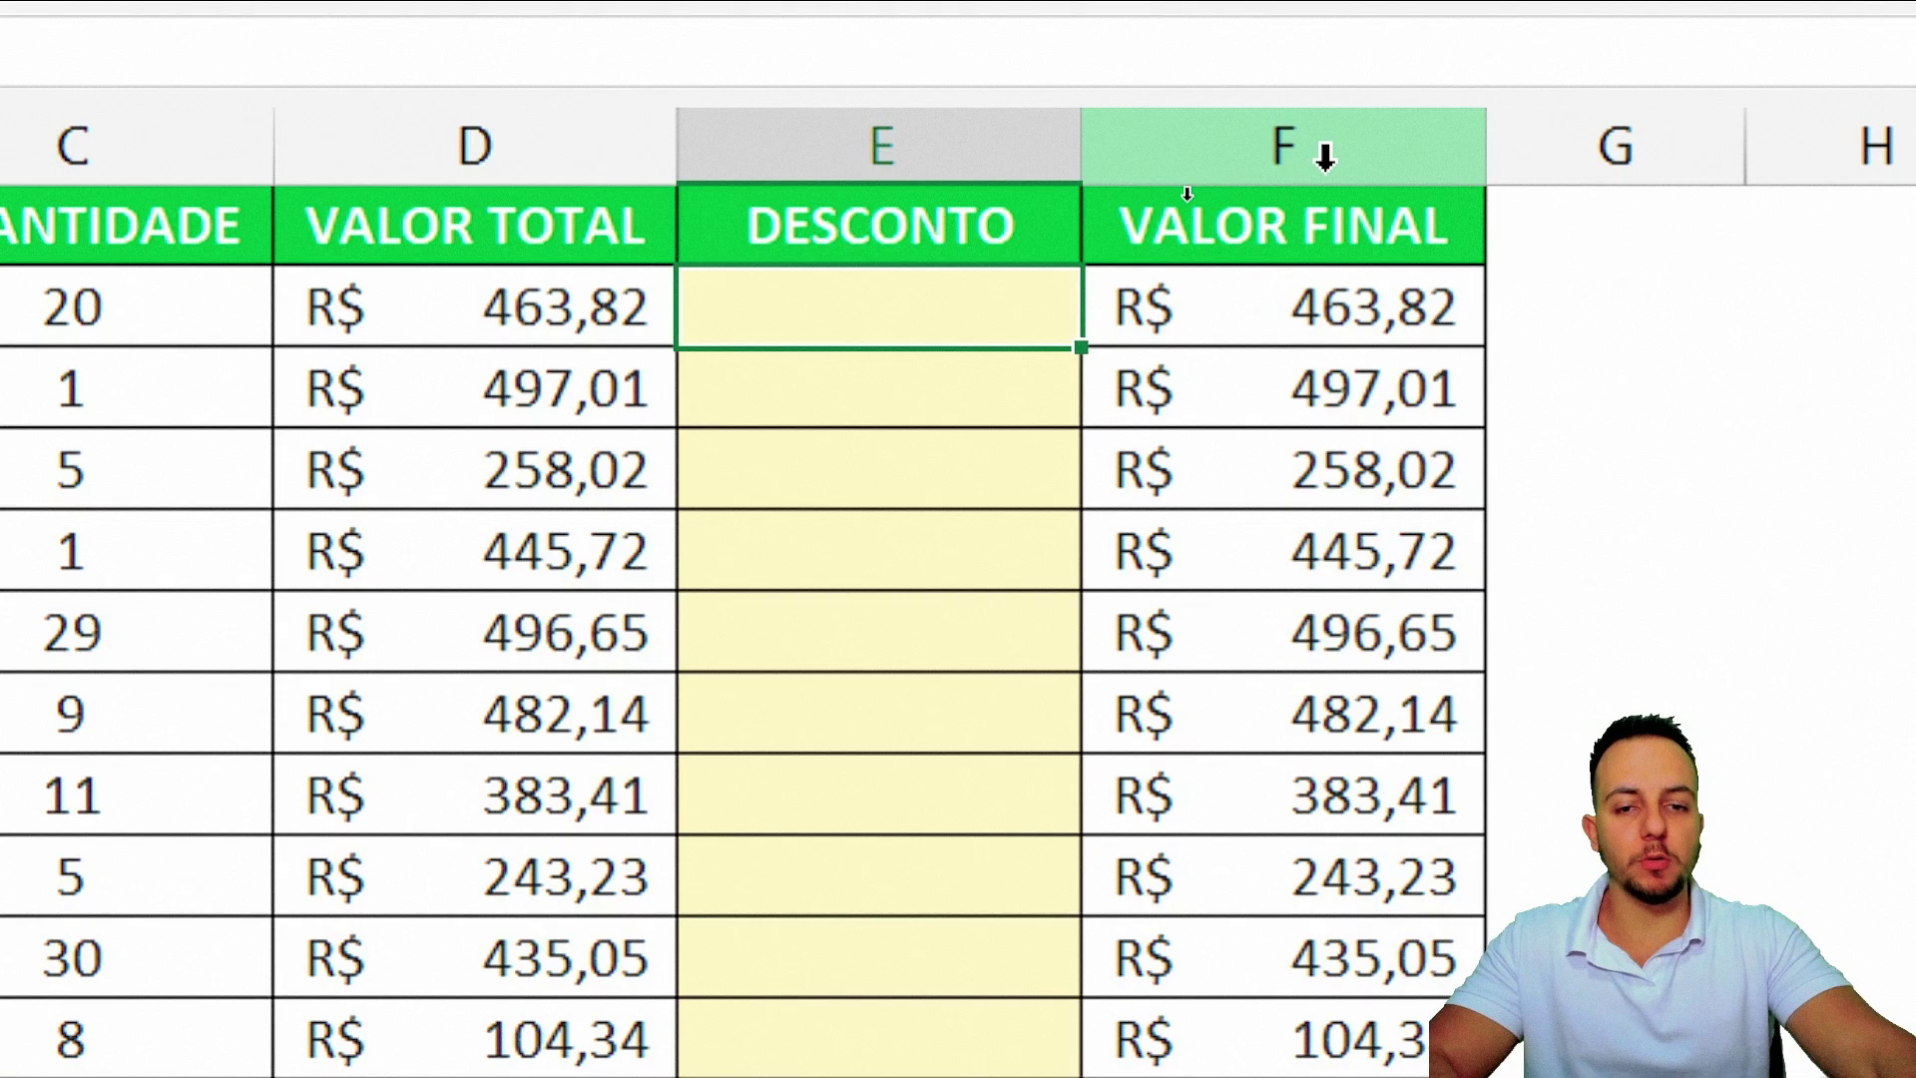
# - Select the empty DESCONTO column and its first cell, undoing two accidental changes
pyautogui.click(908, 160)
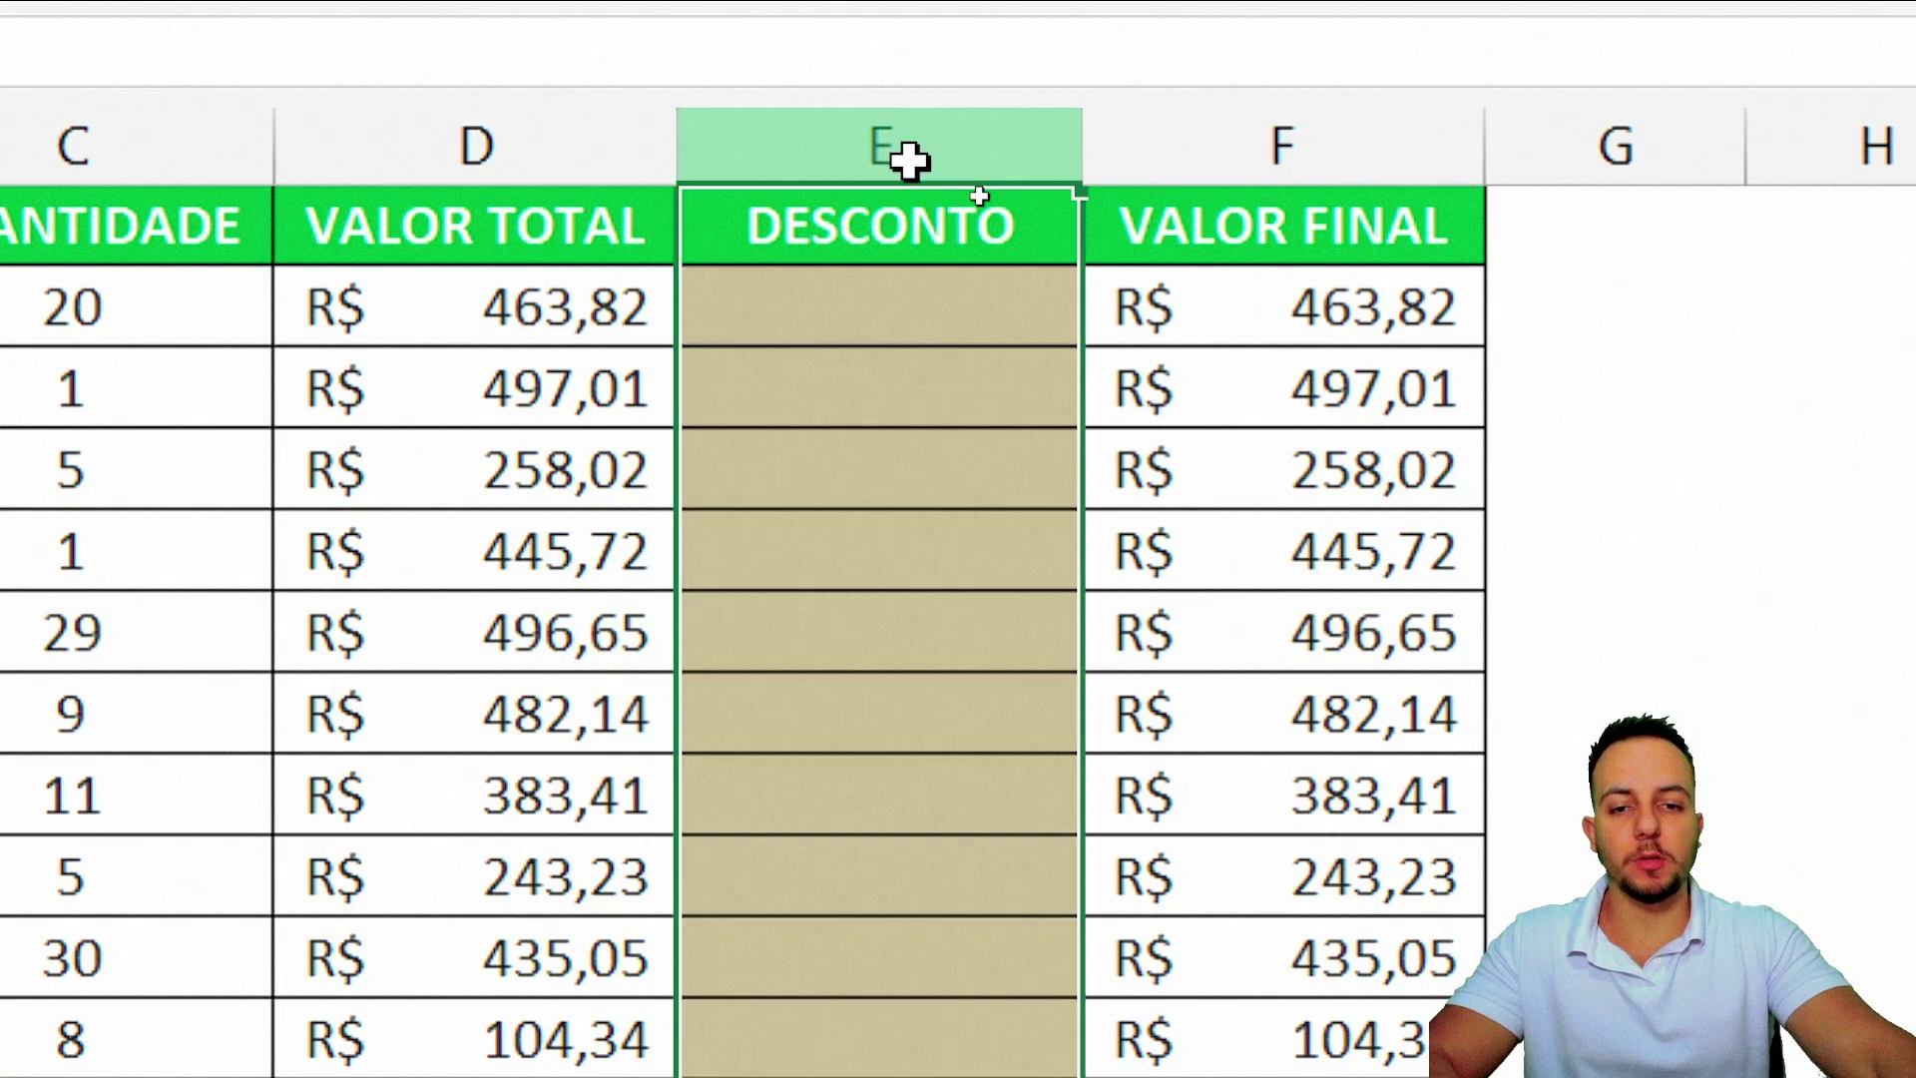
pyautogui.click(895, 308)
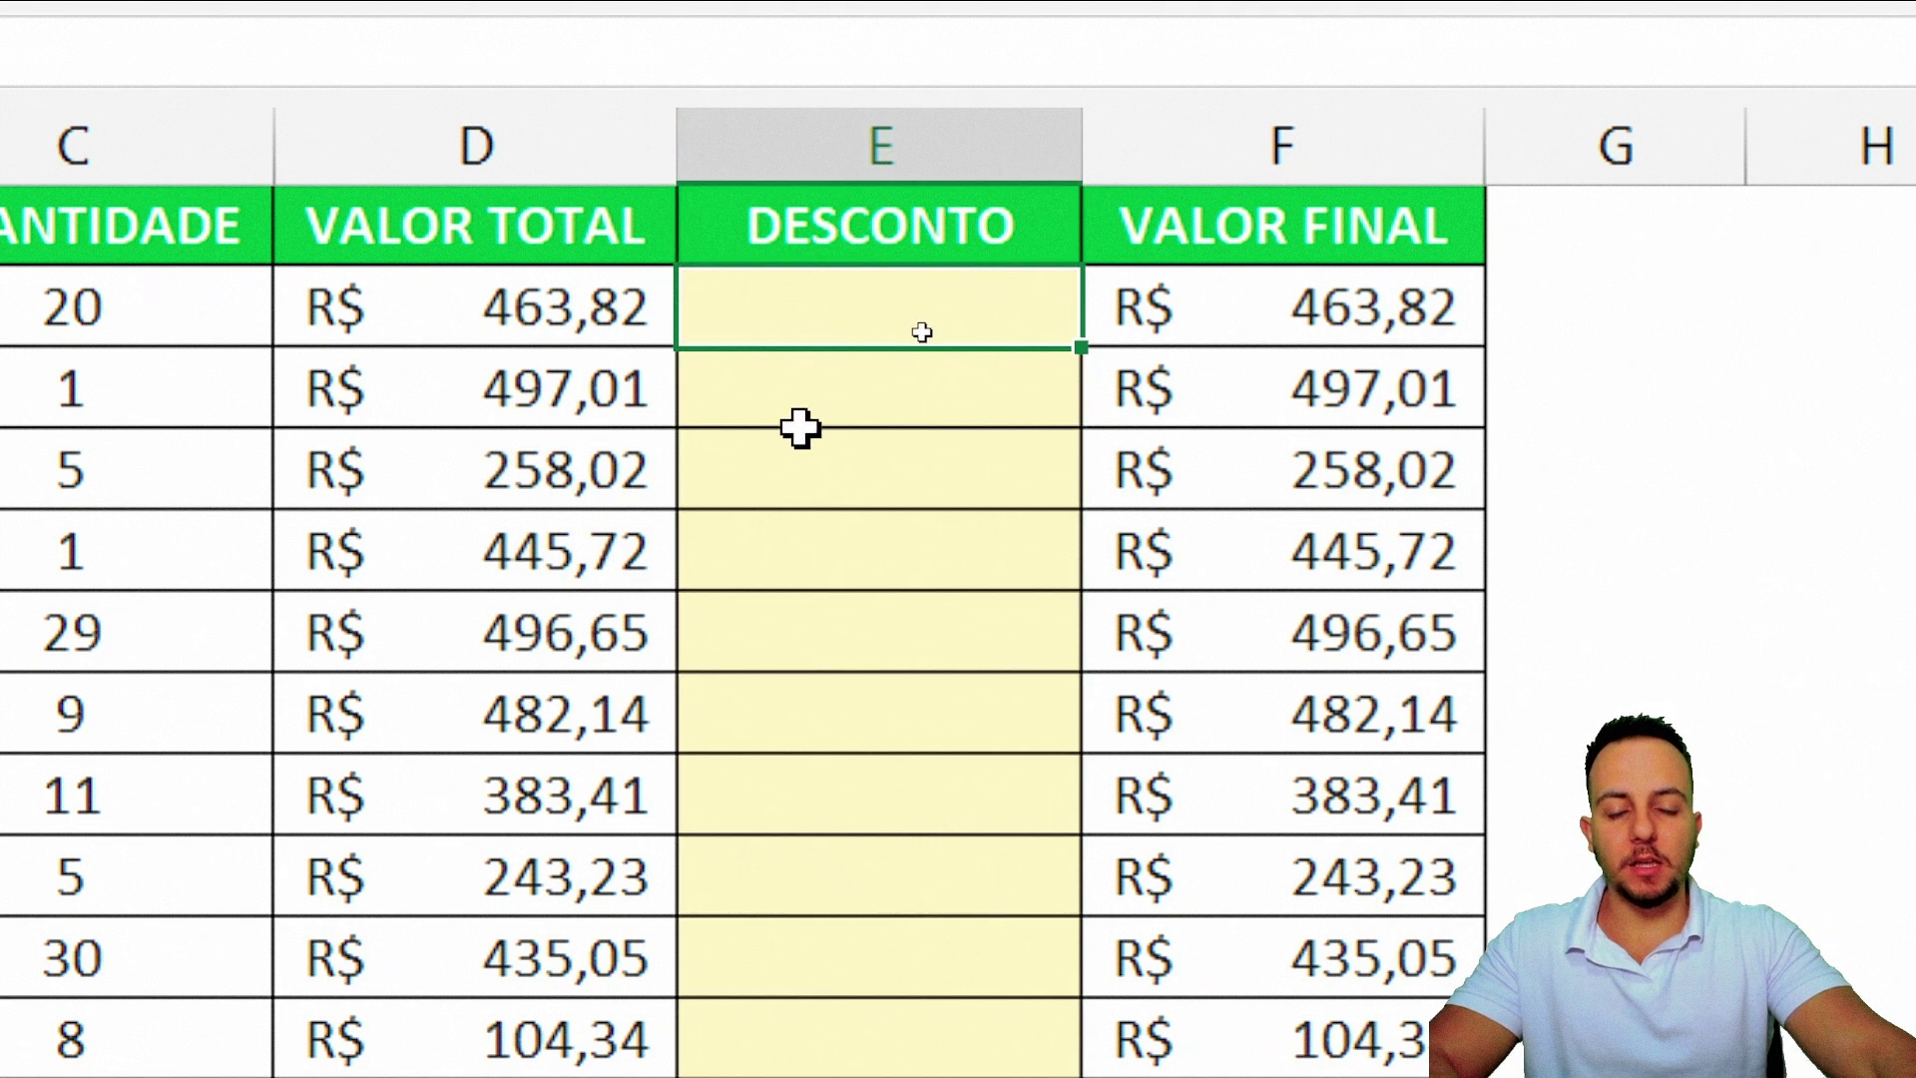
pyautogui.hscroll(-3, 590, 492)
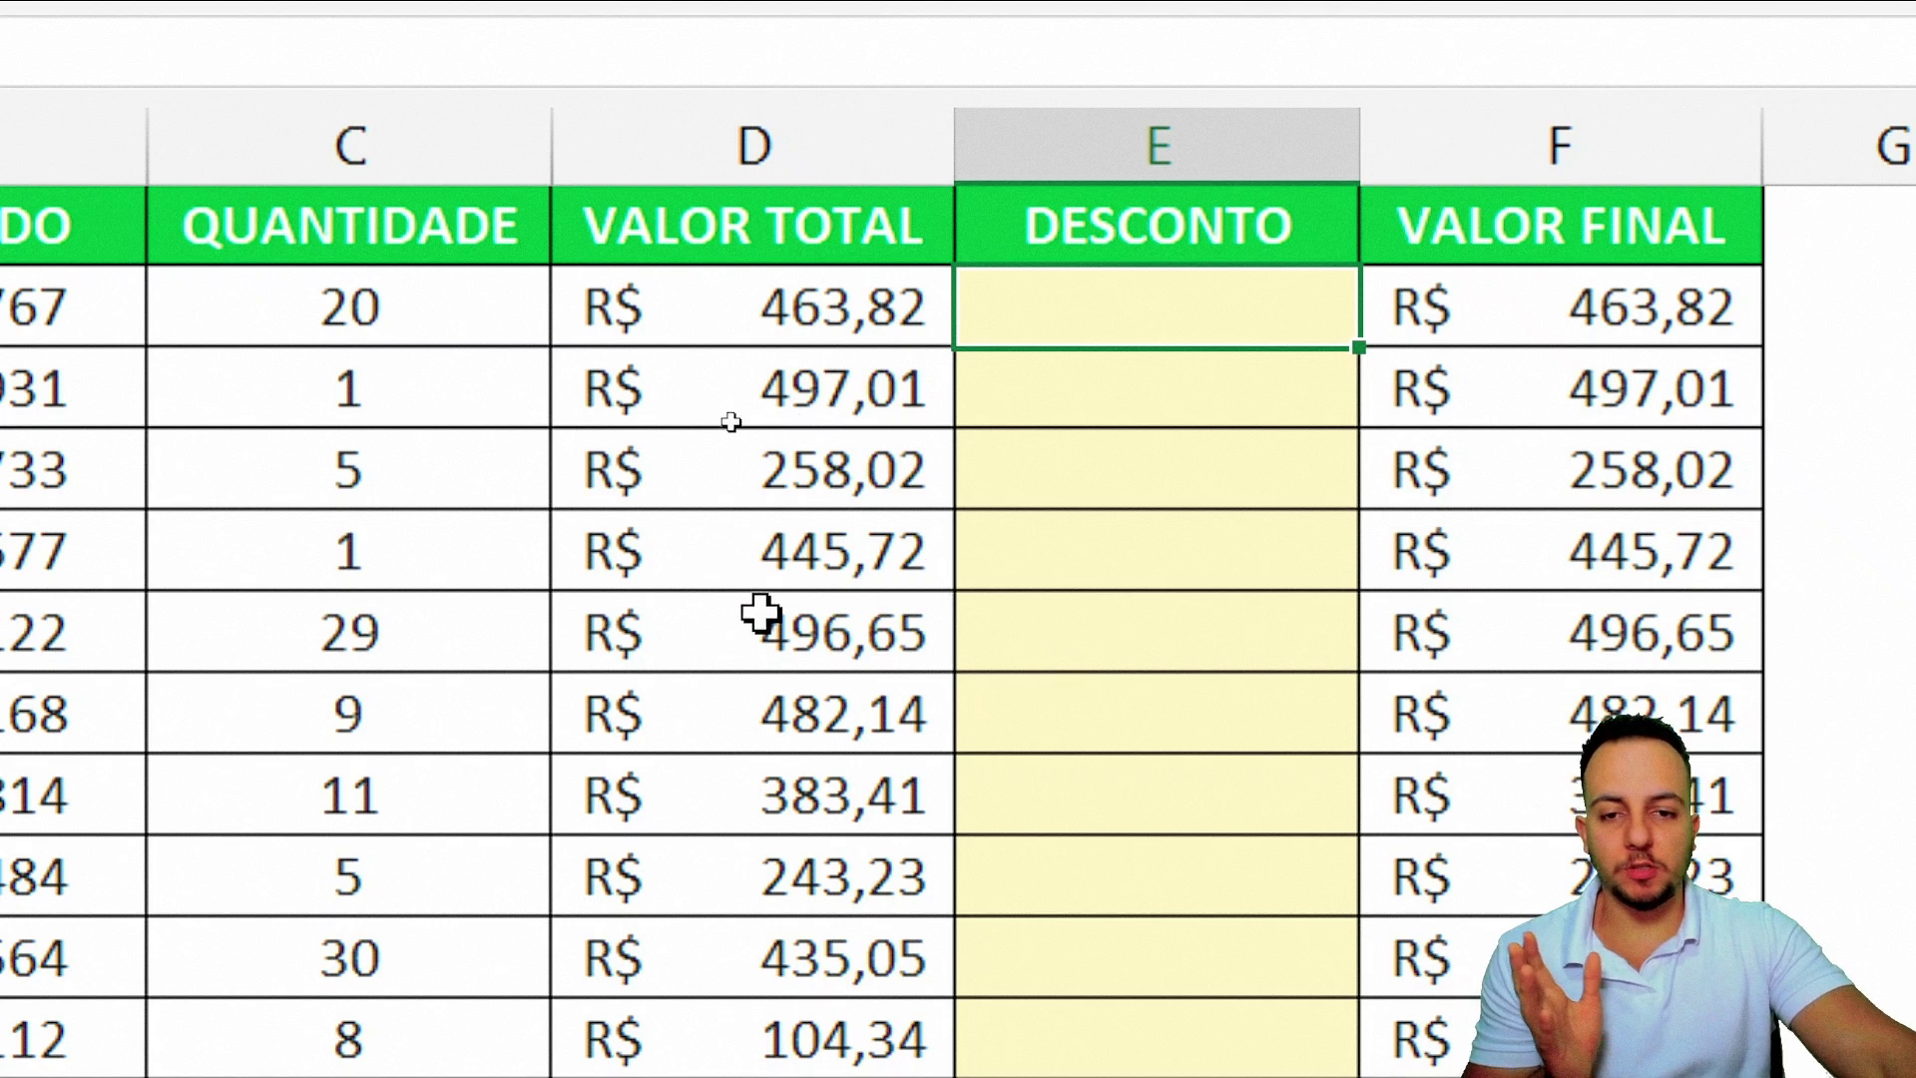
pyautogui.click(1235, 788)
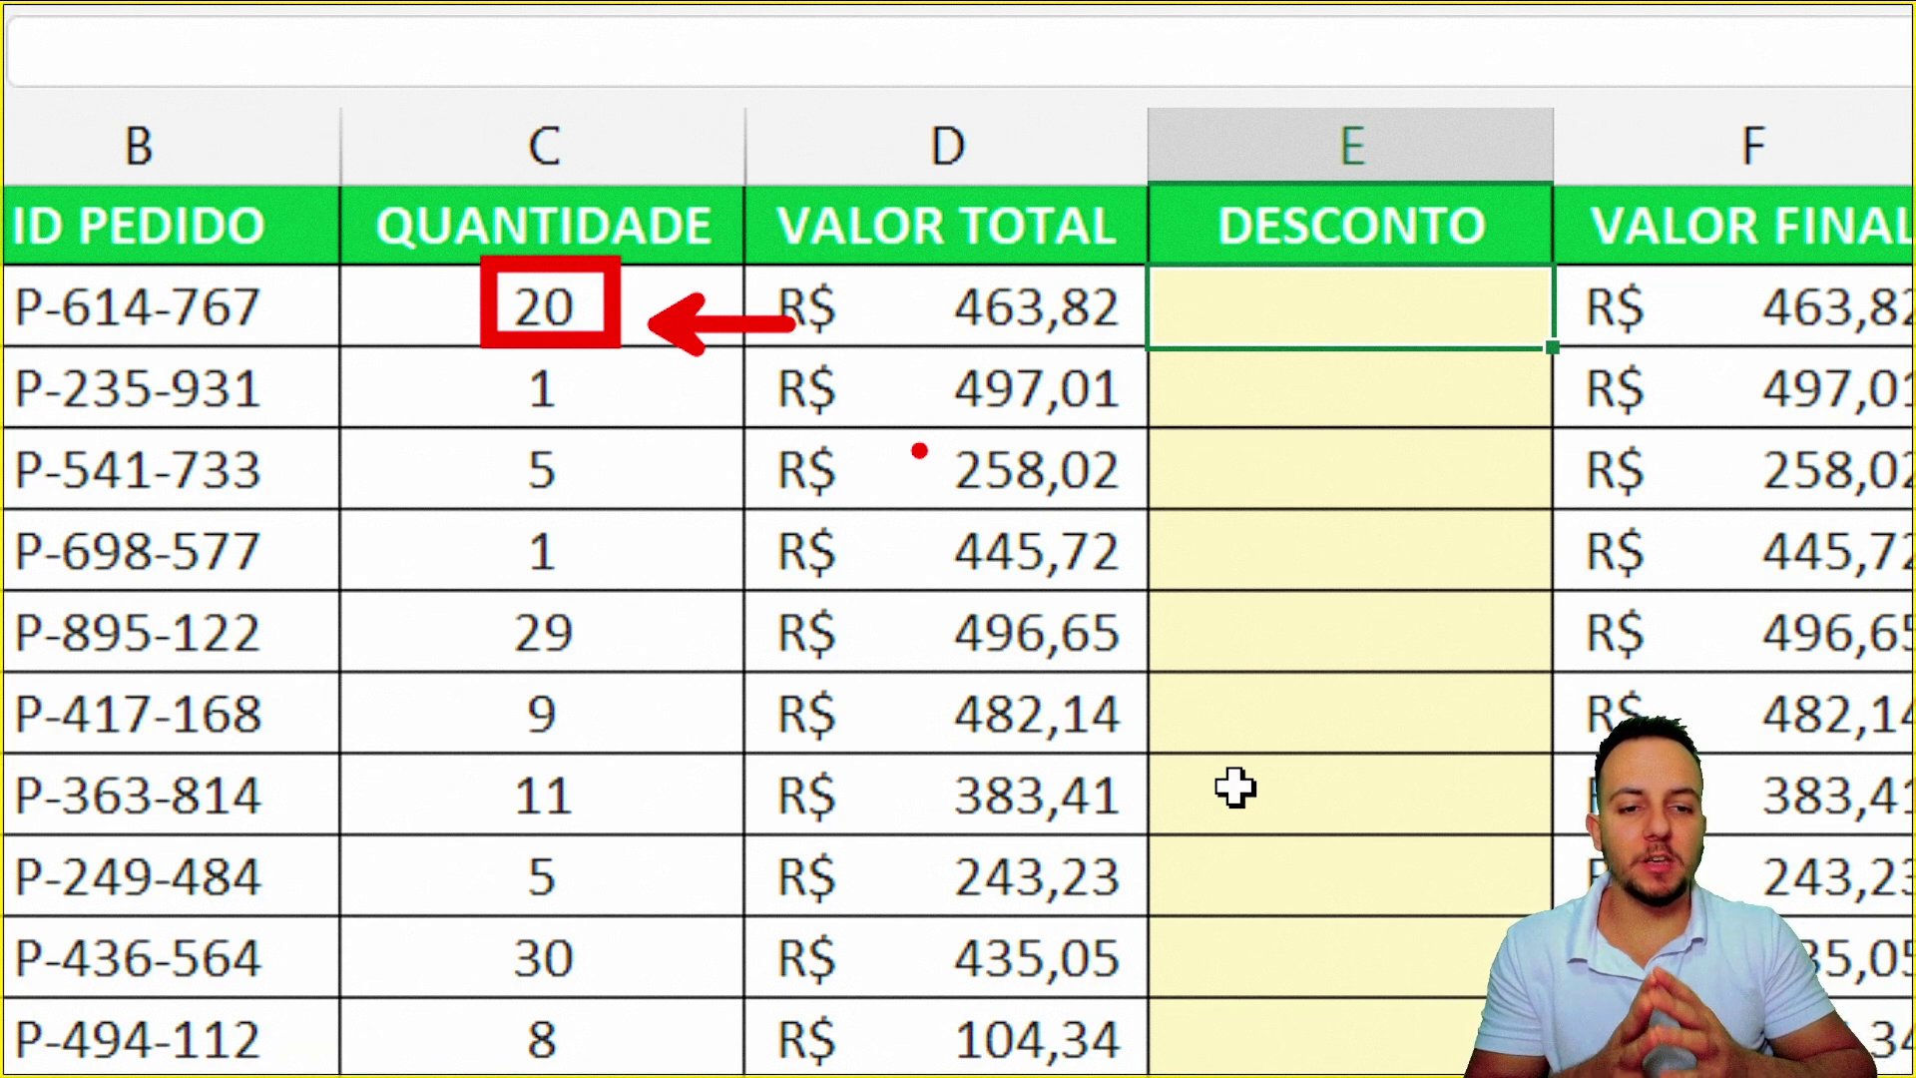
pyautogui.moveTo(1475, 157)
pyautogui.mouseDown()
pyautogui.moveTo(1155, 199)
pyautogui.moveTo(1477, 158)
pyautogui.mouseUp()
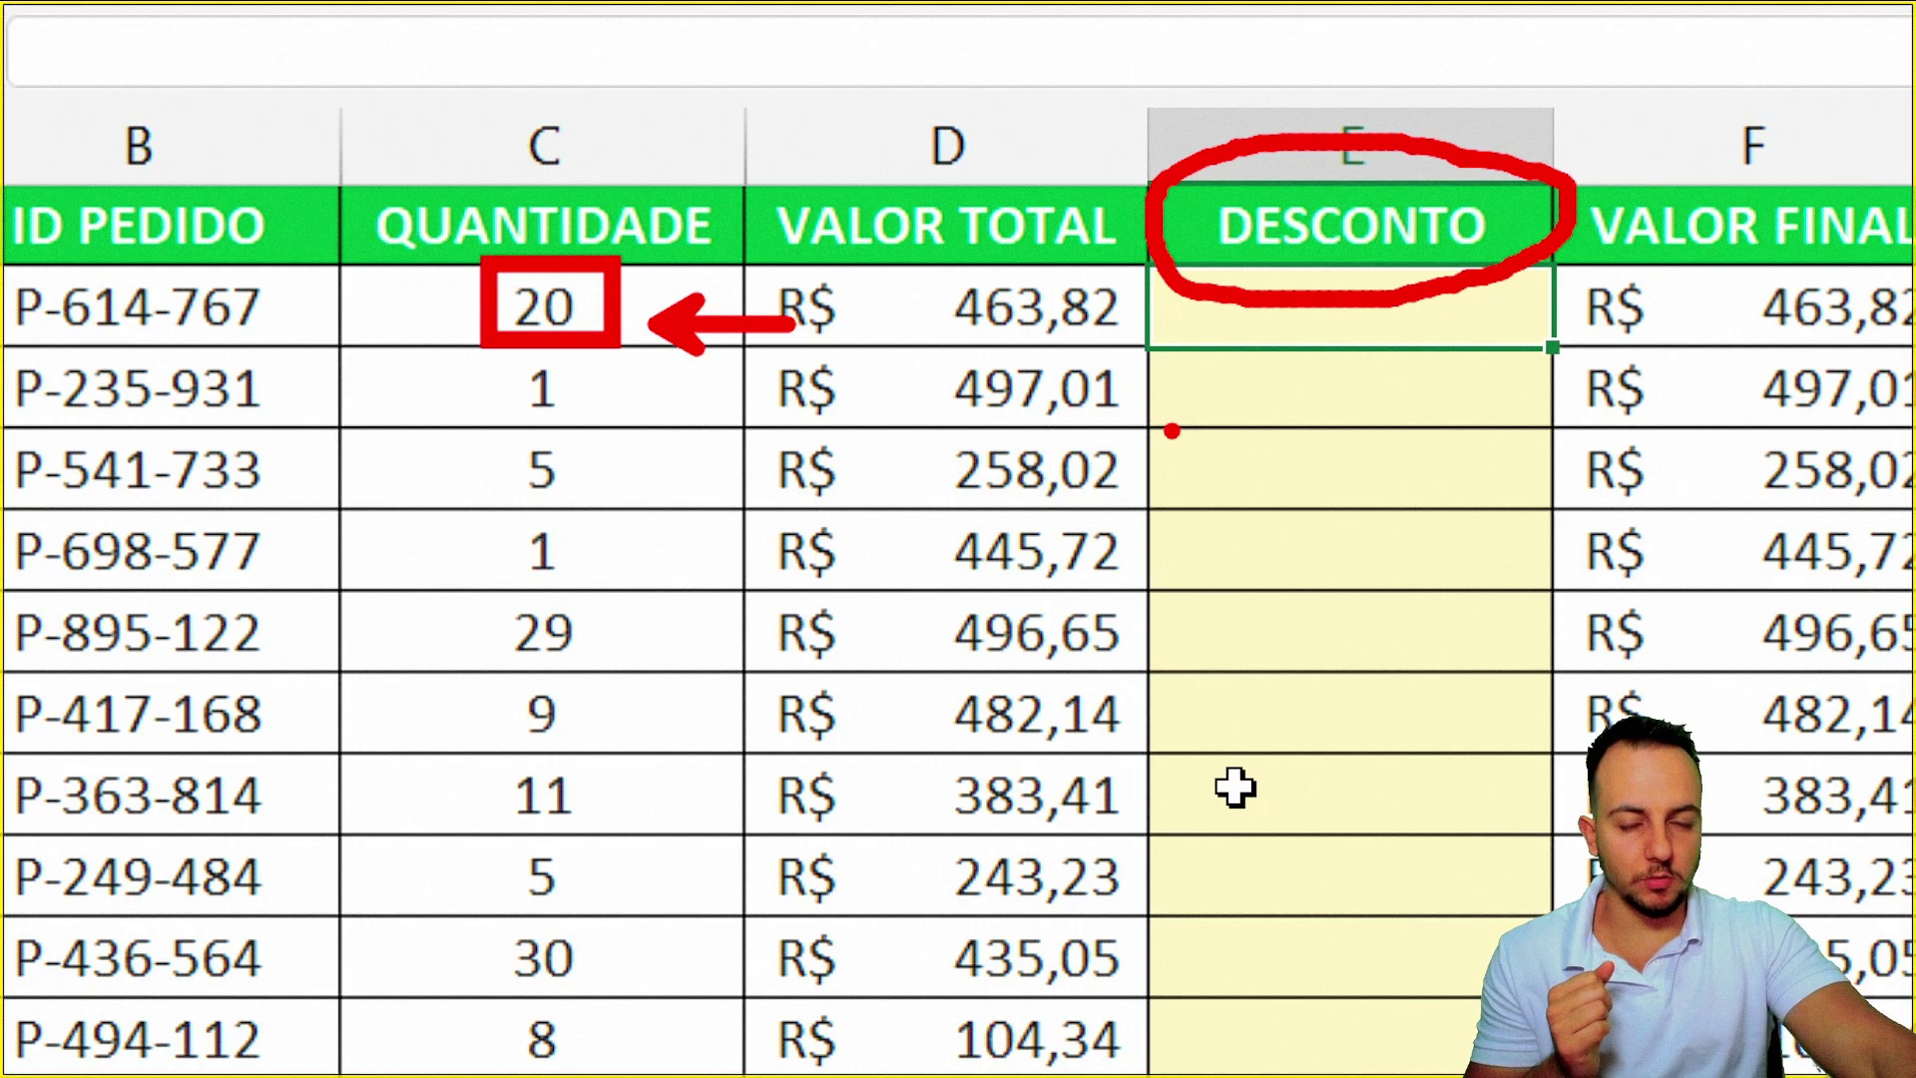
pyautogui.hotkey('ctrl', 'z')
pyautogui.hotkey('ctrl', 'z')
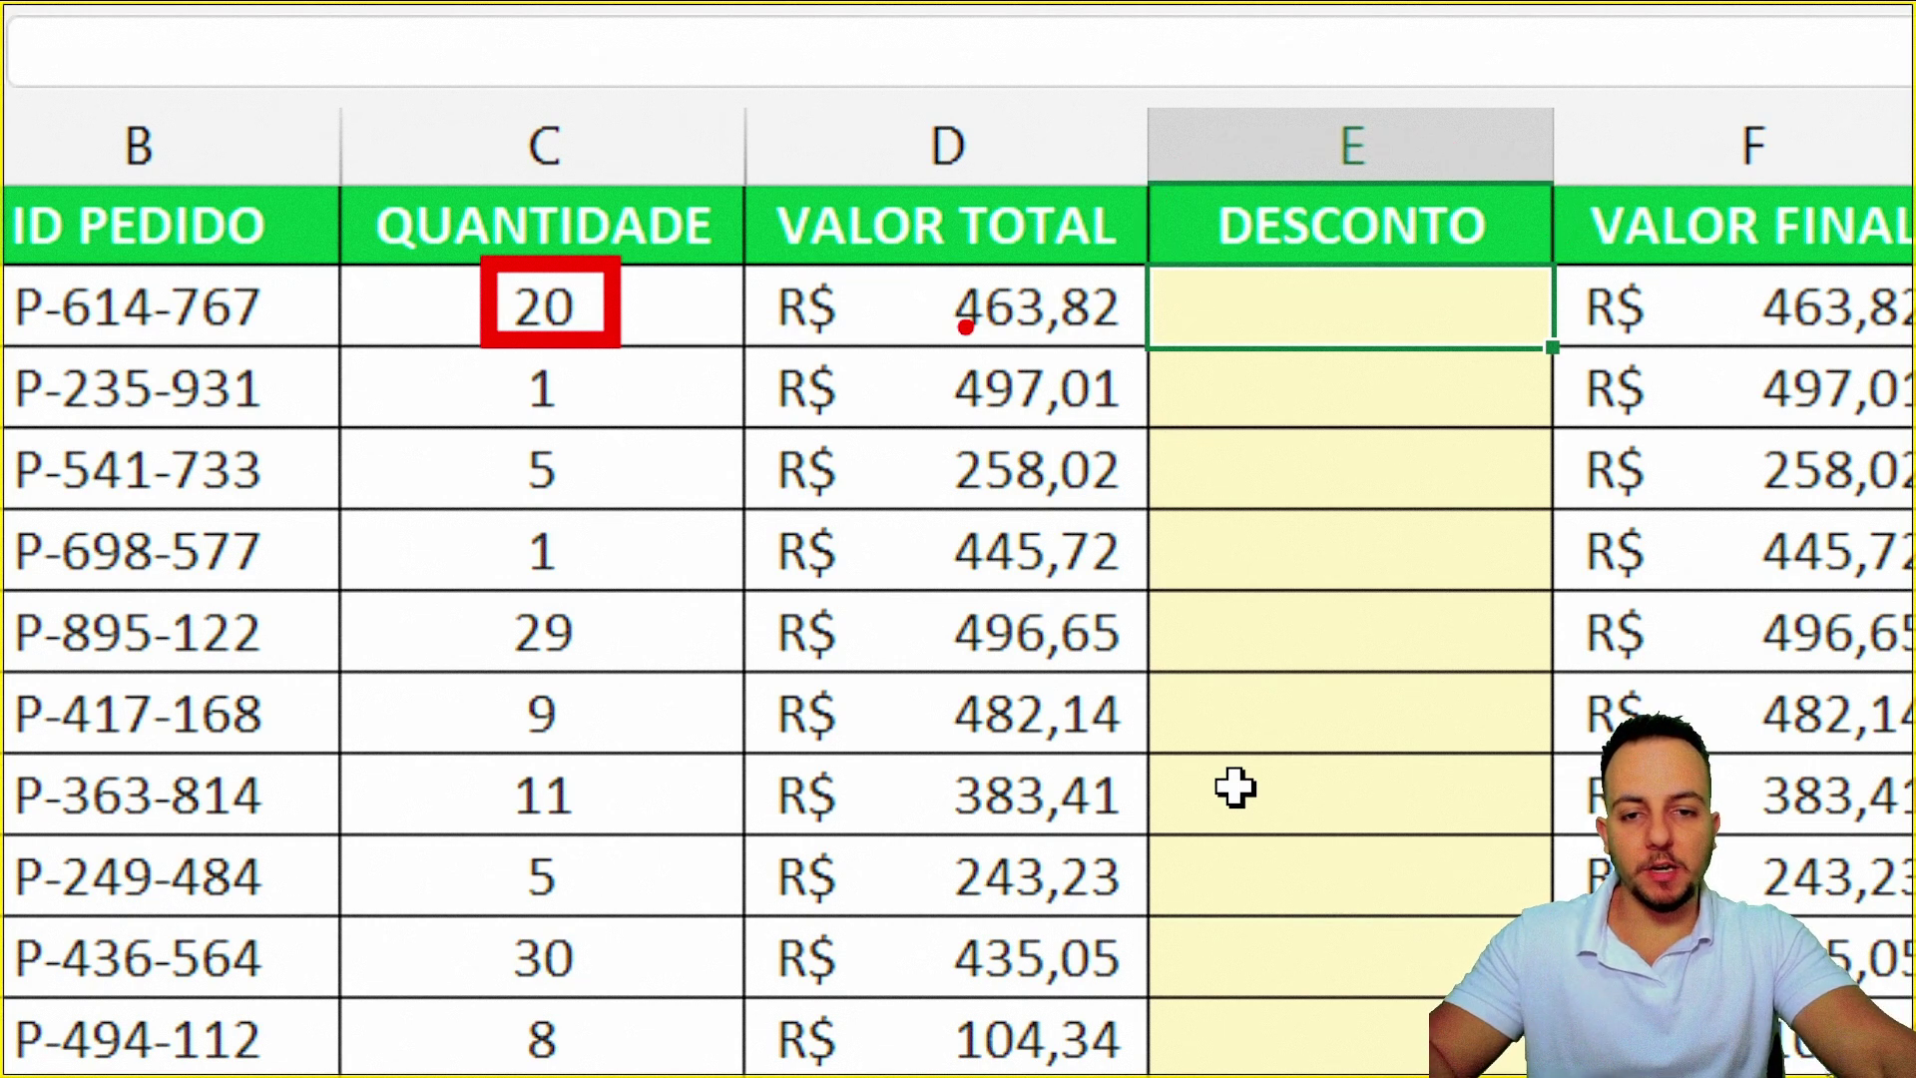
pyautogui.hotkey('ctrl', 'z')
# - Check the first order's quantity of 20 and VALOR FINAL, then select the DESCONTO cells
pyautogui.moveTo(736, 251); pyautogui.dragTo(1325, 400)
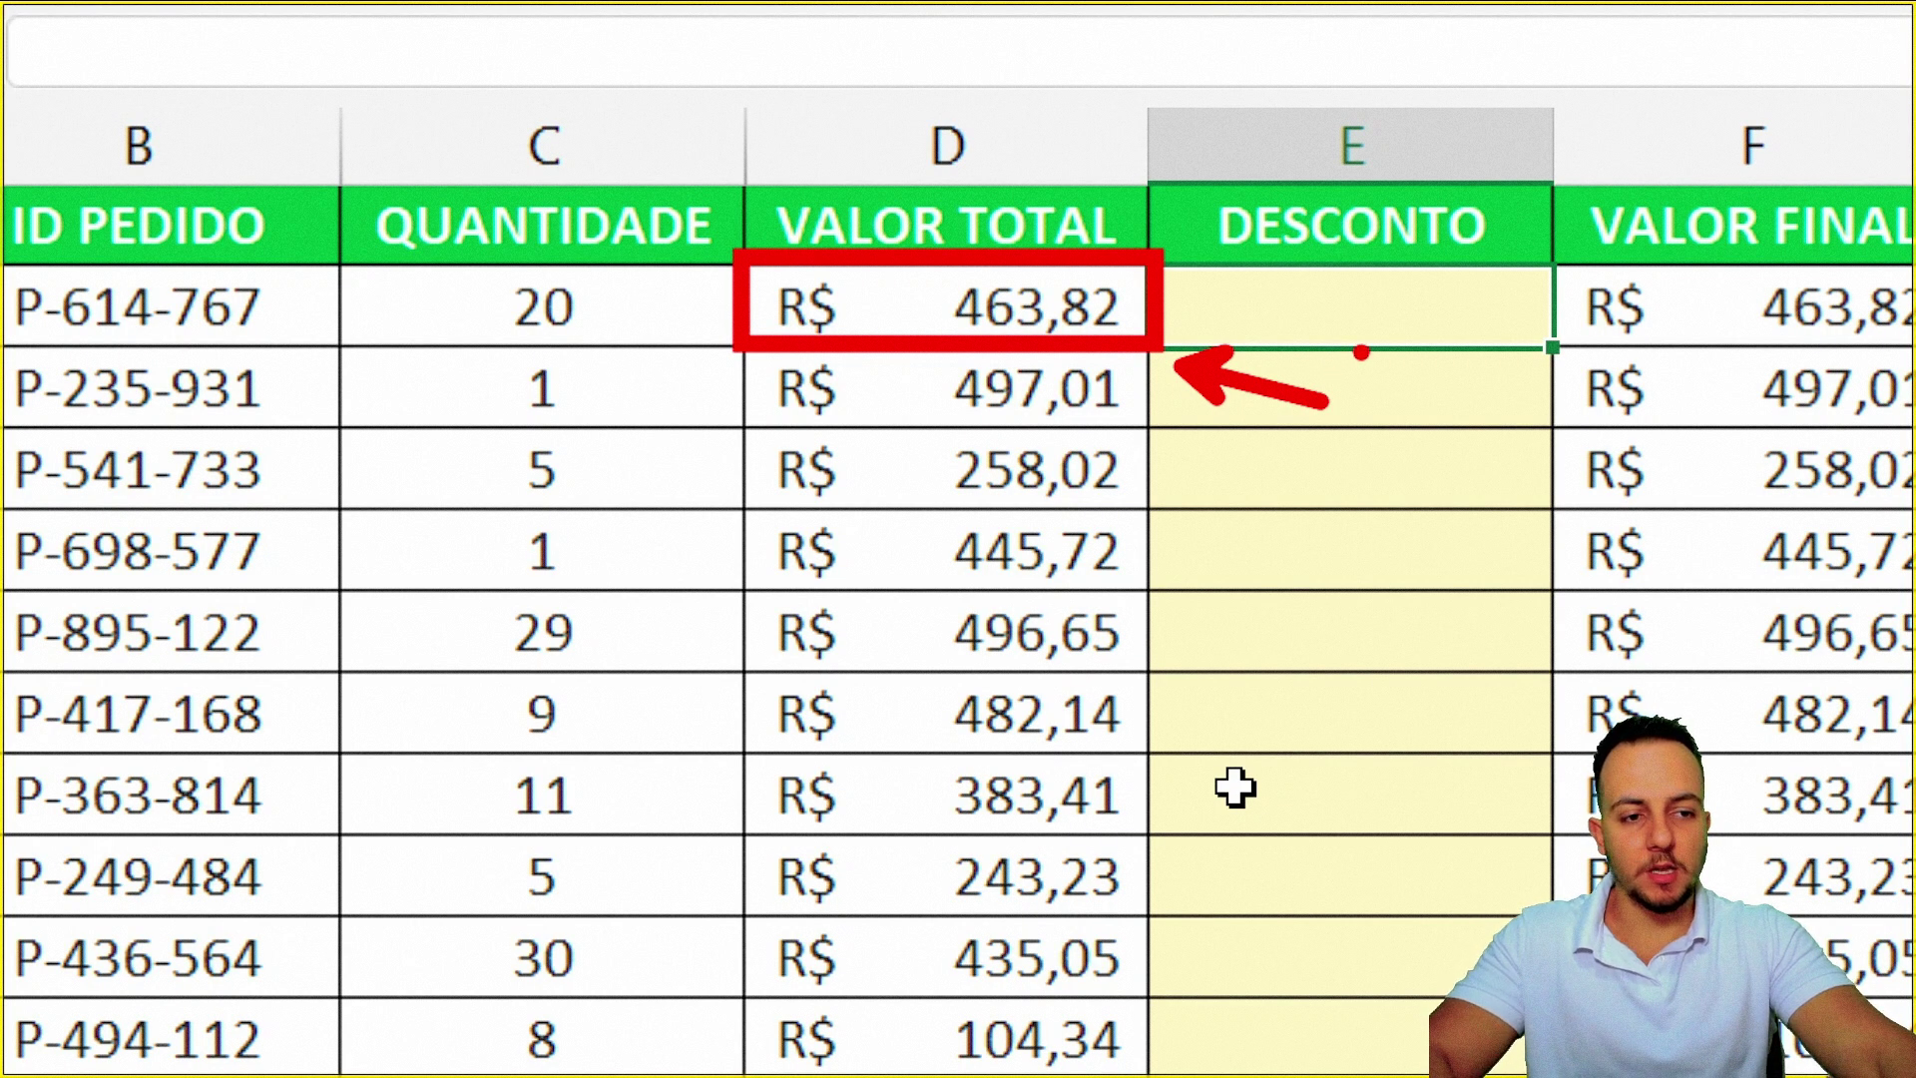
pyautogui.press('Escape')
pyautogui.click(1098, 312)
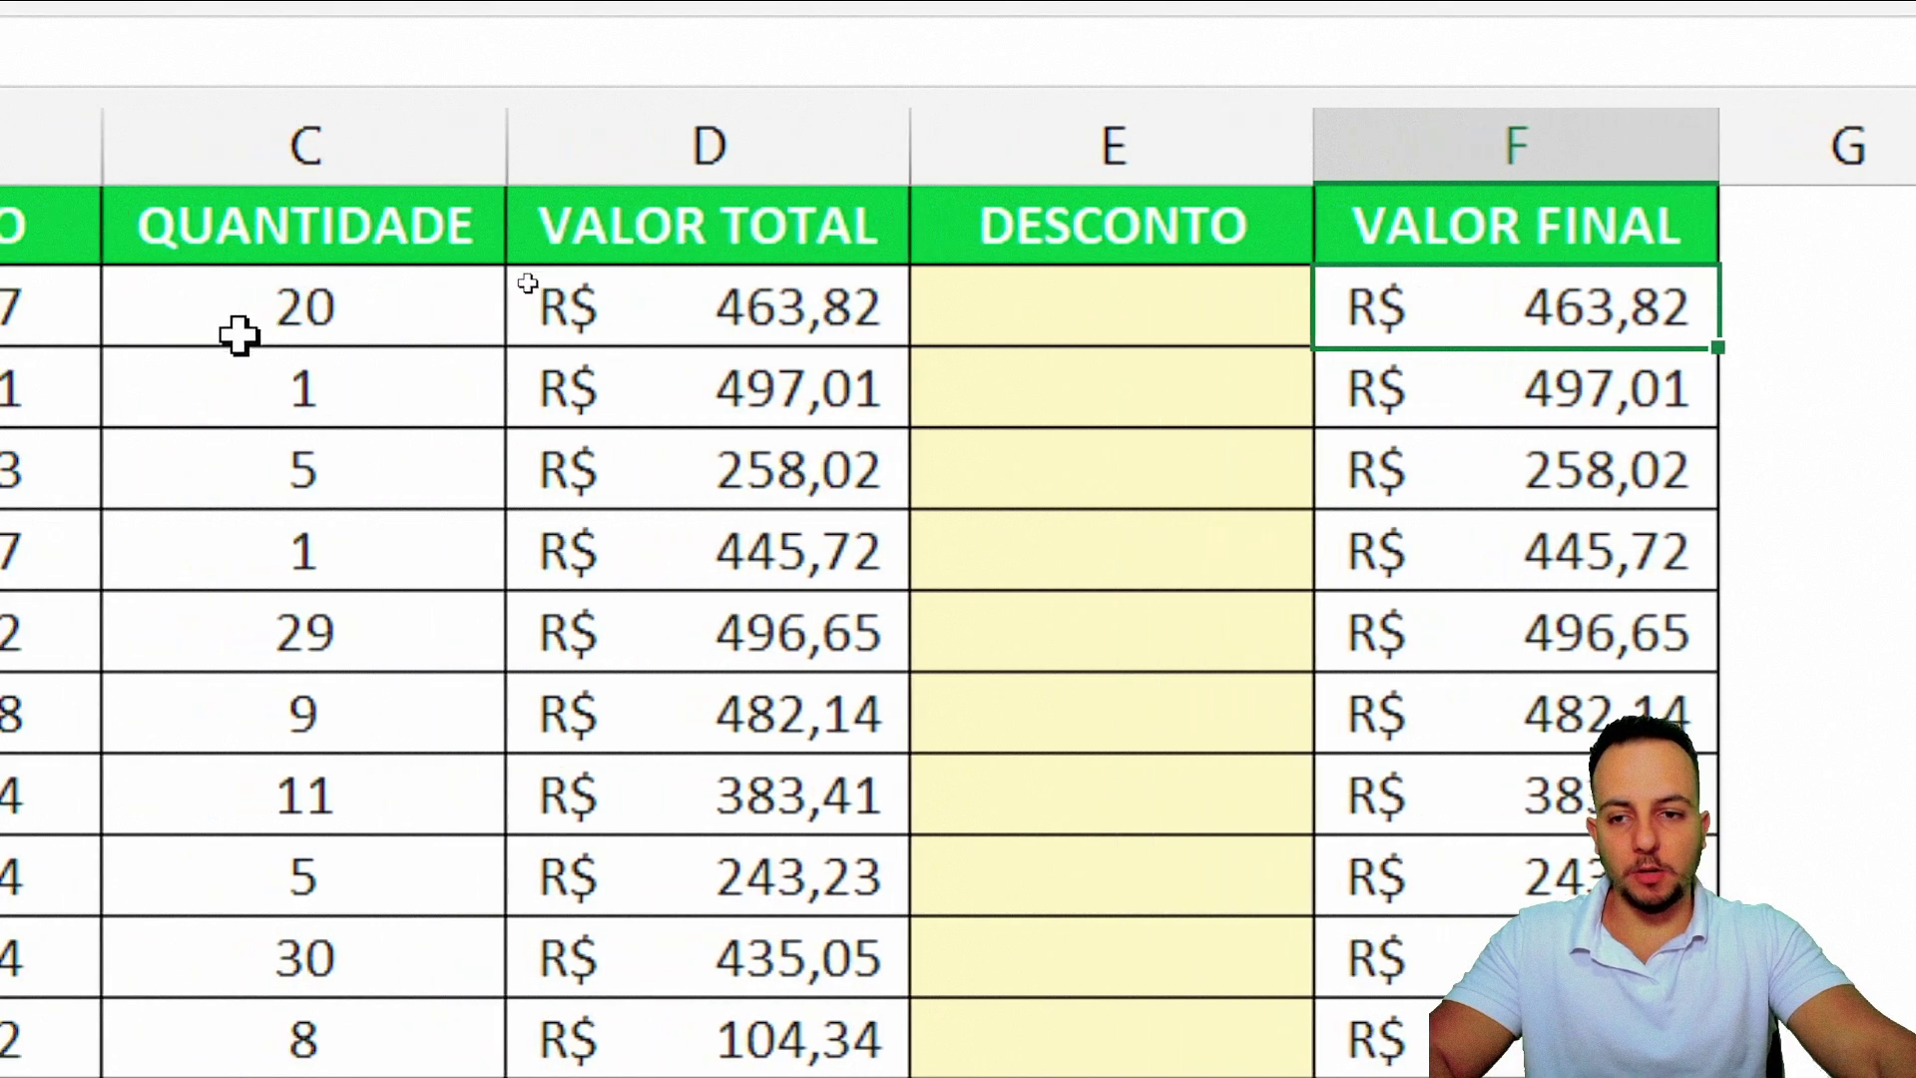
pyautogui.moveTo(282, 316); pyautogui.dragTo(1518, 306)
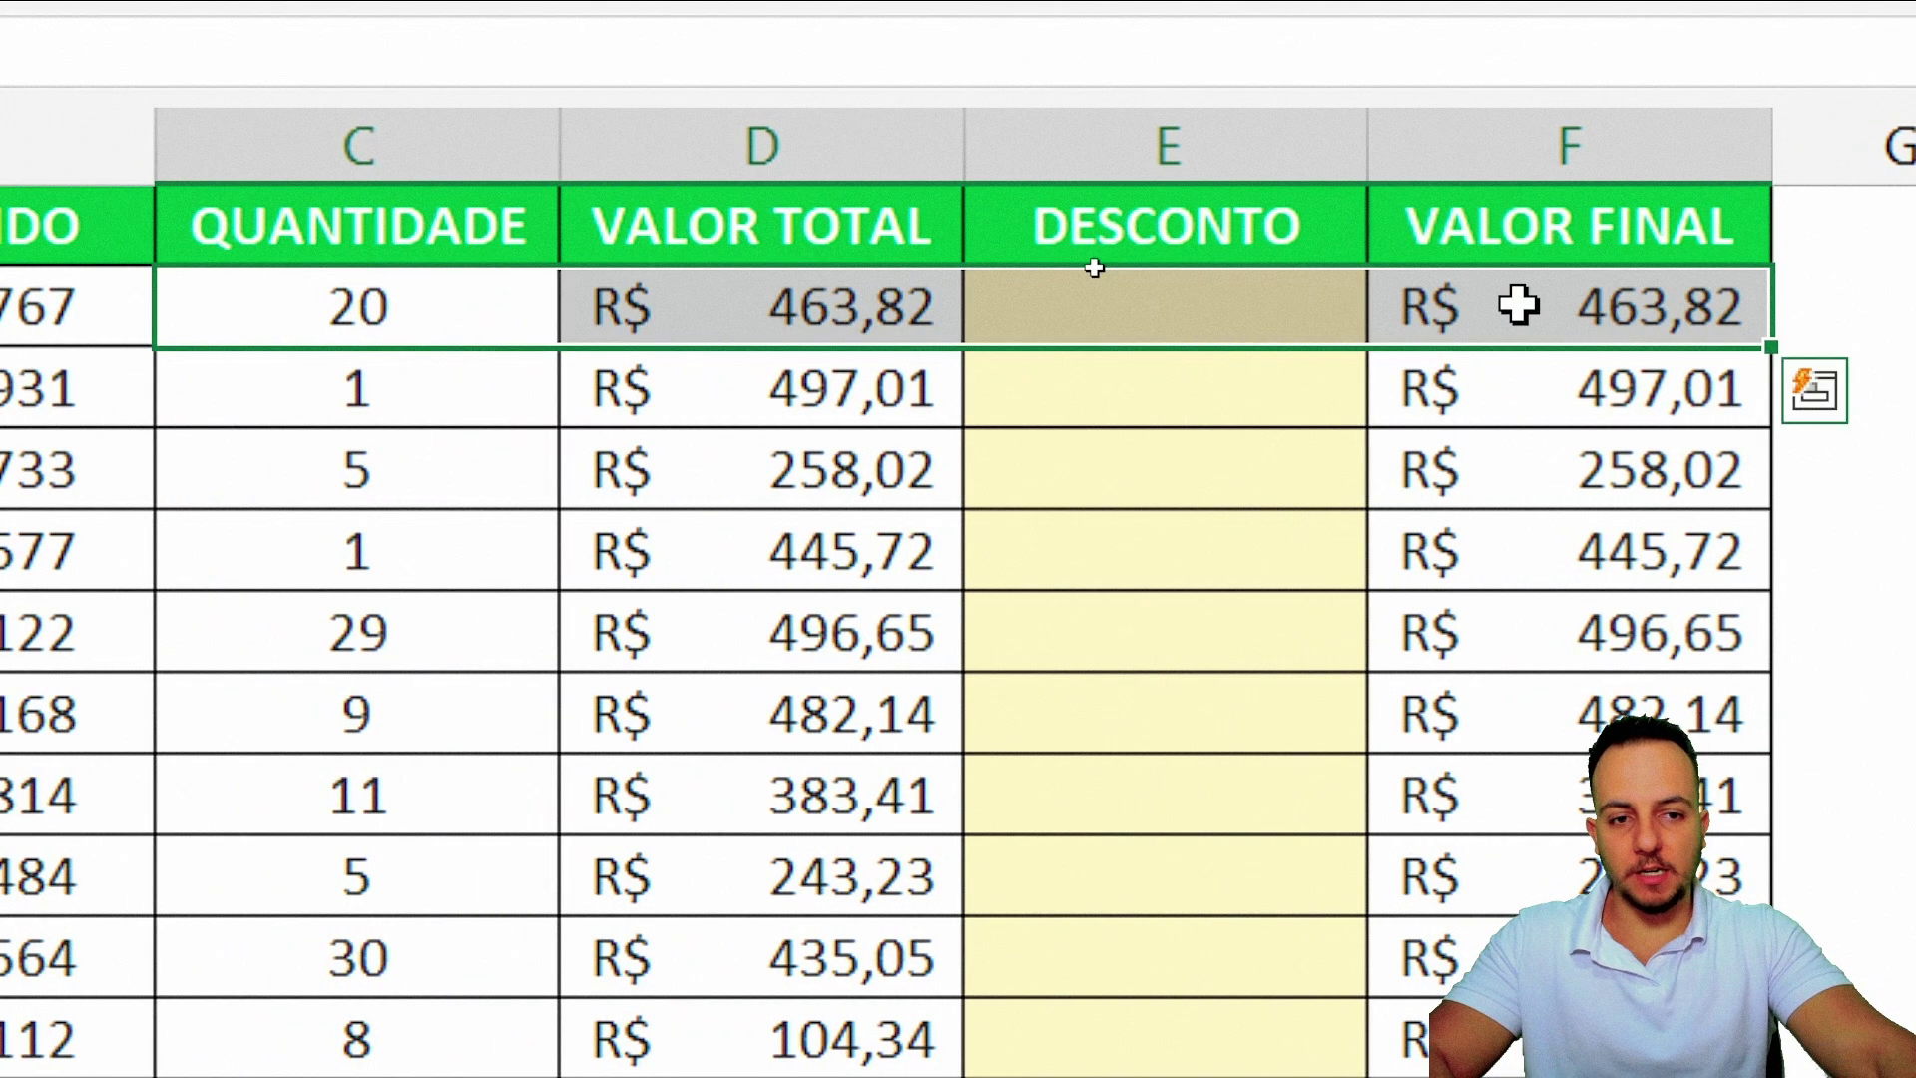
pyautogui.click(537, 306)
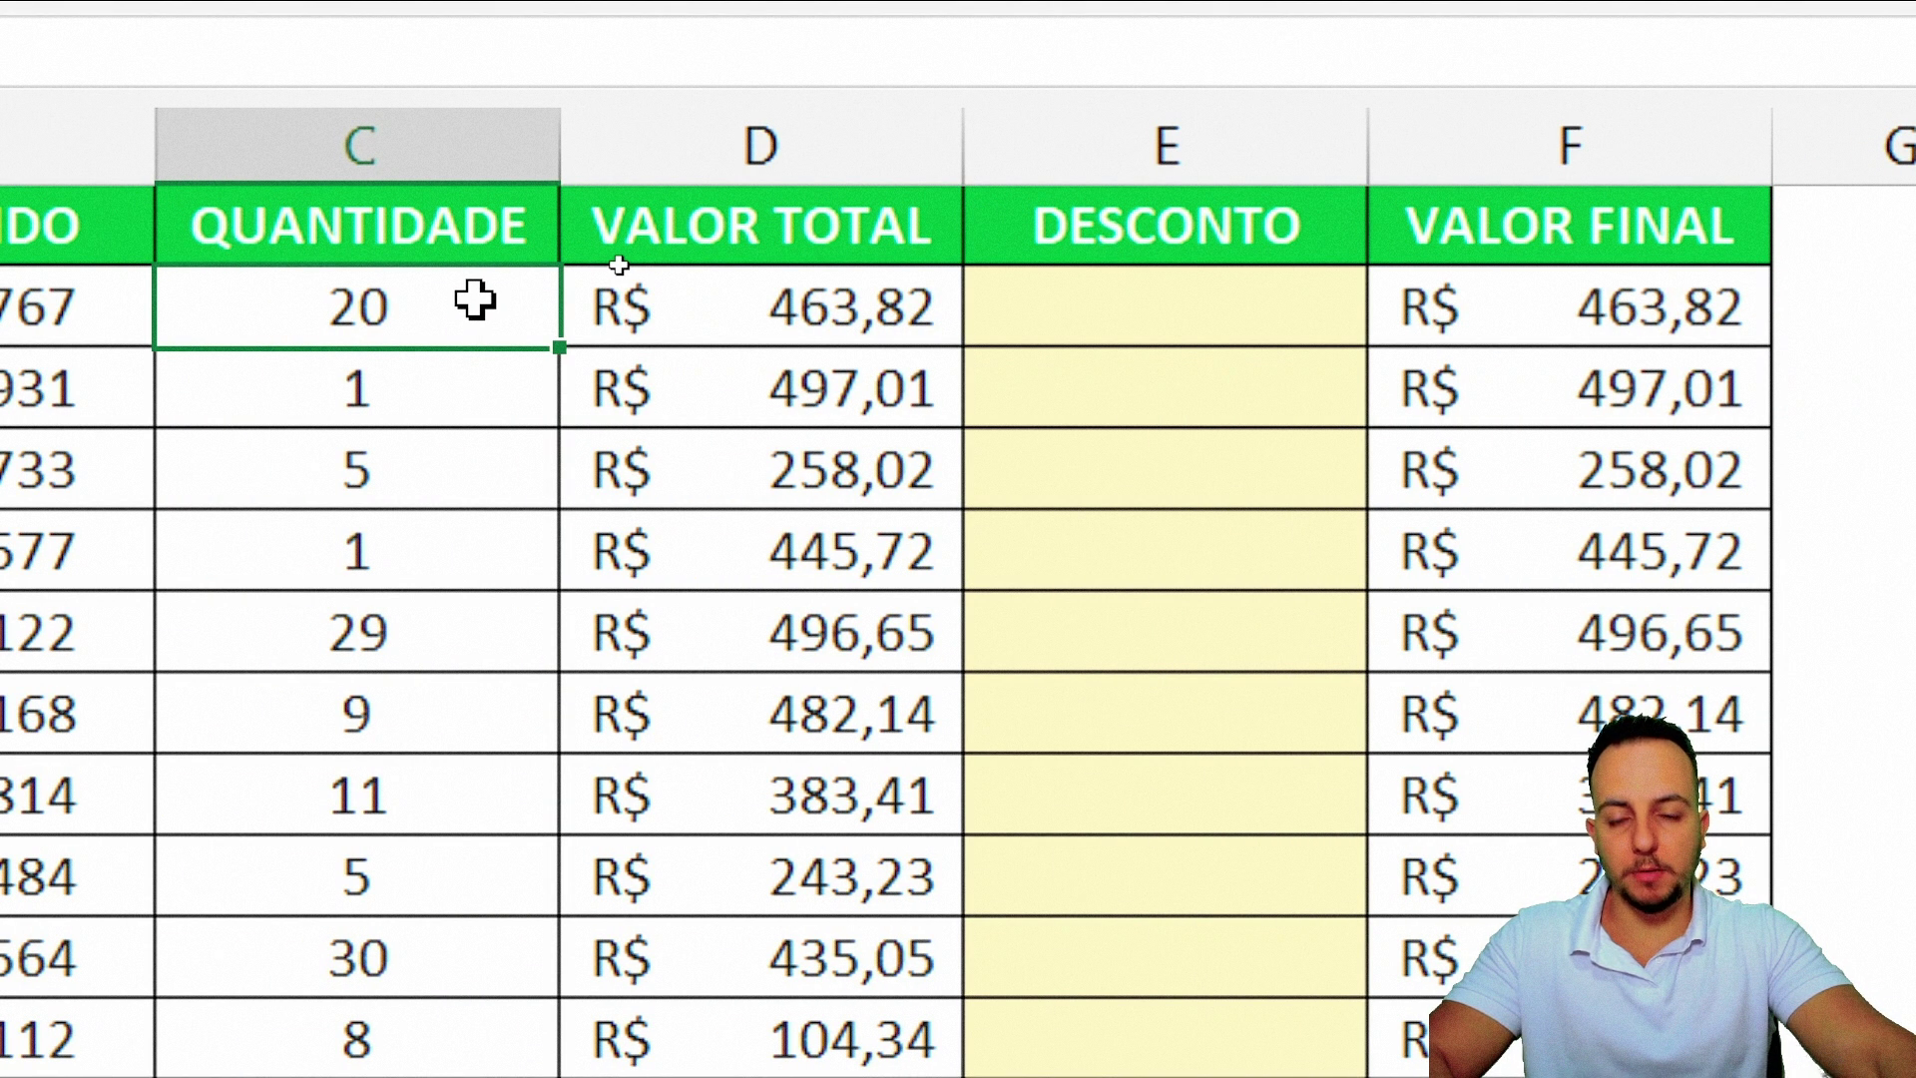
pyautogui.click(1163, 213)
pyautogui.hotkey('ctrl', 'shift', 'Down')
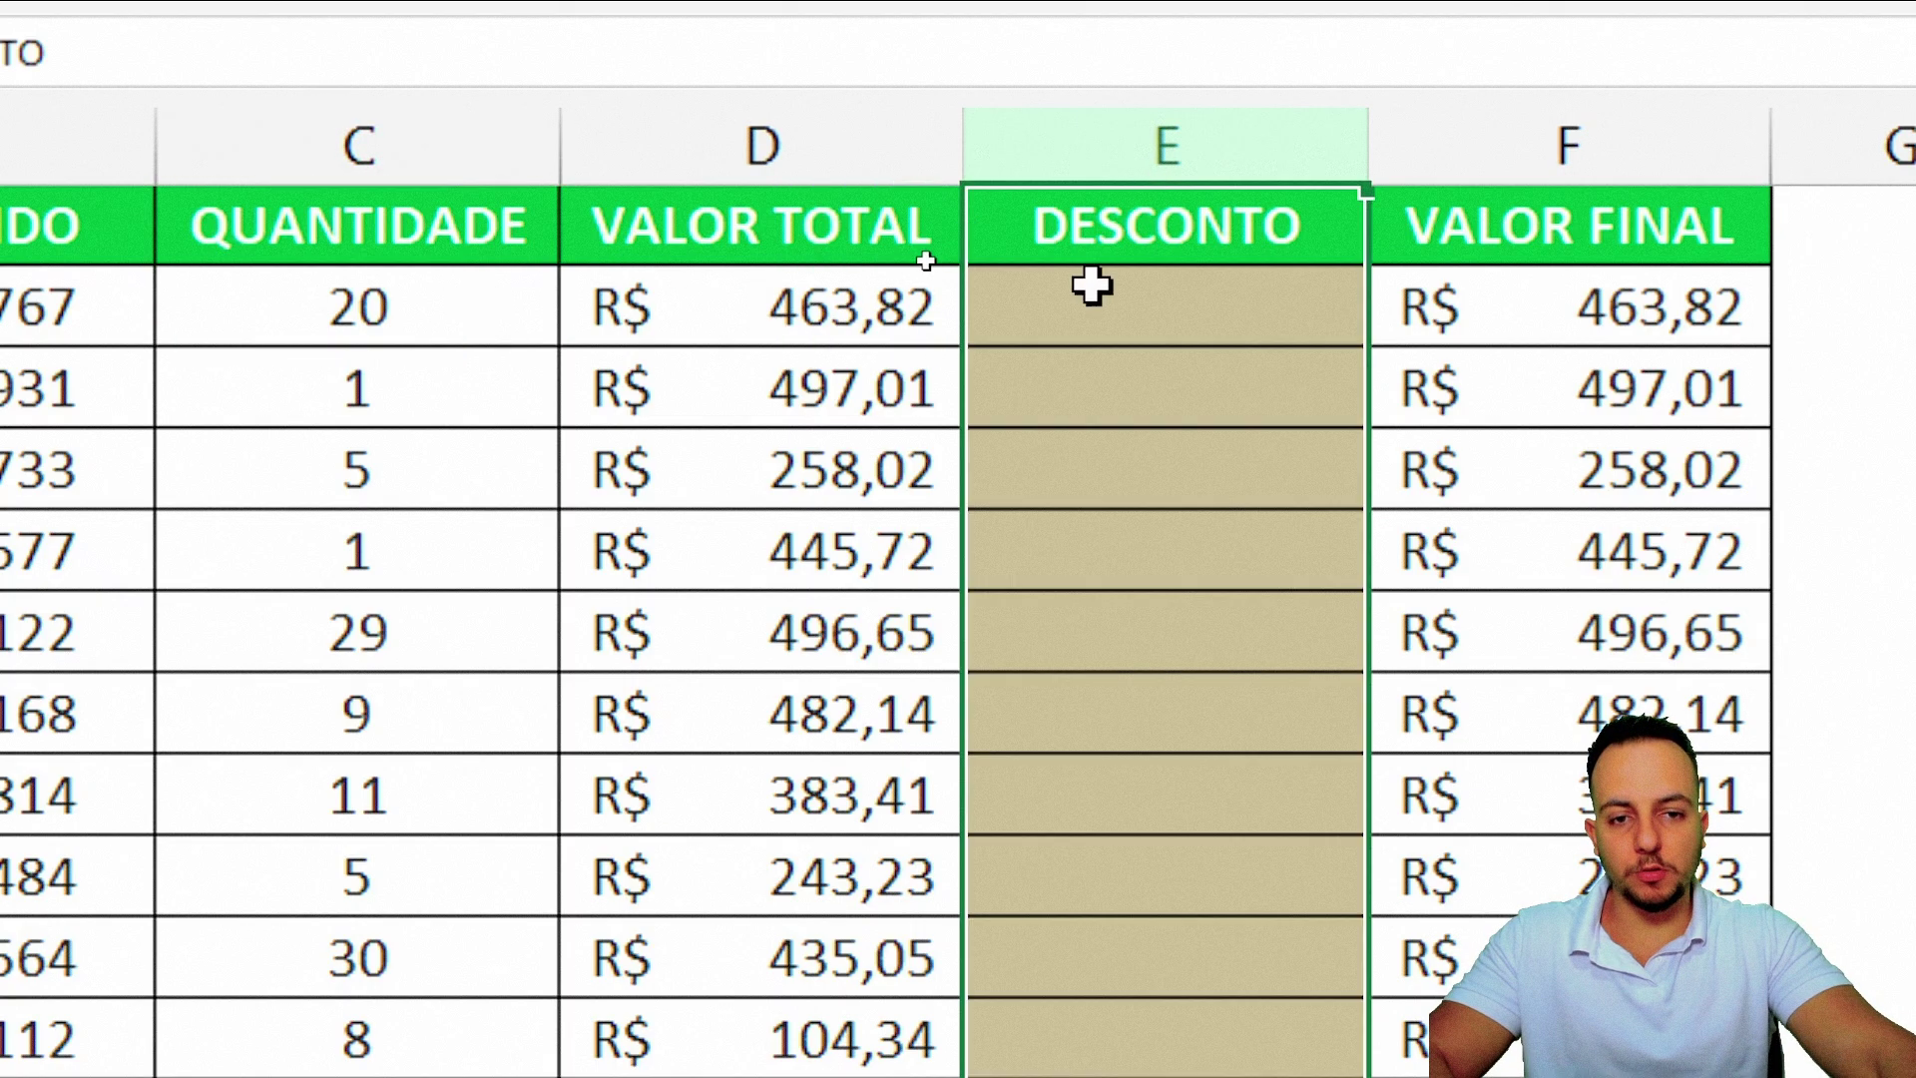
pyautogui.click(1083, 293)
pyautogui.write('=')
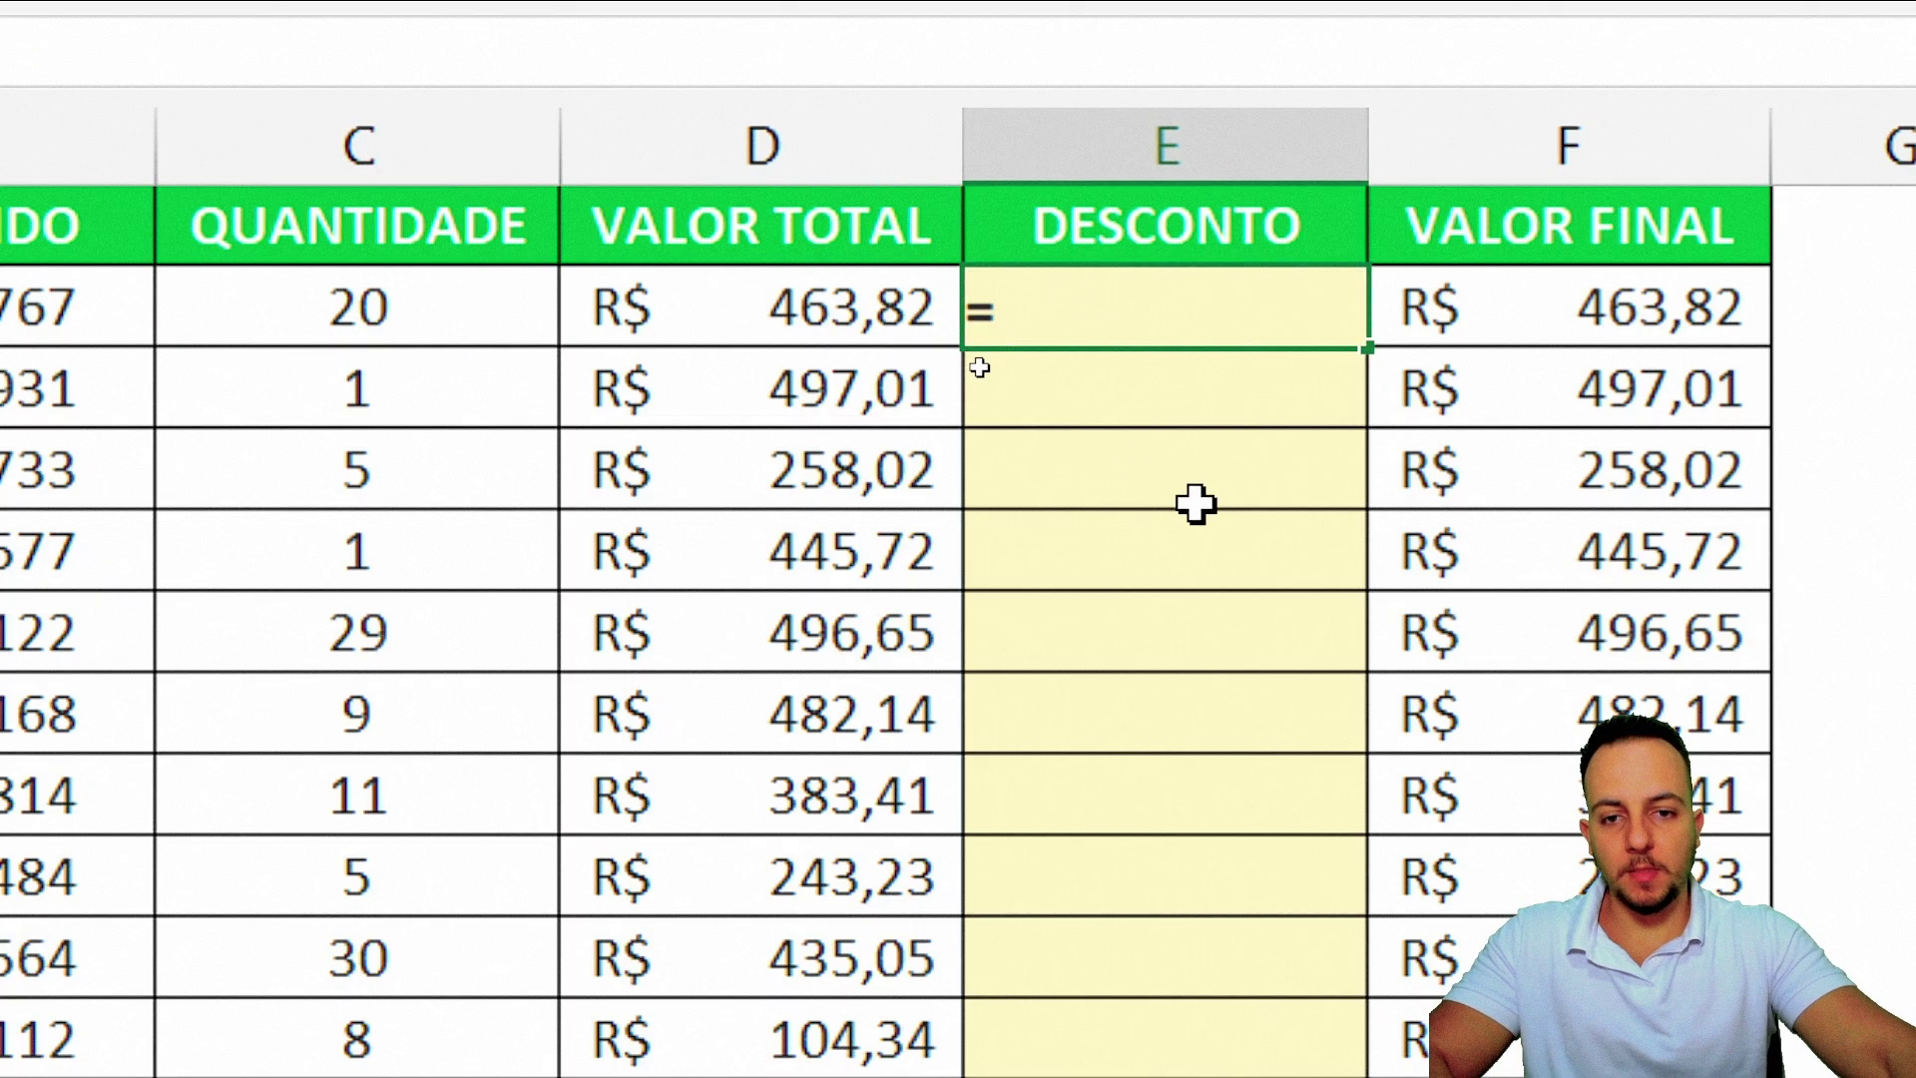
pyautogui.click(838, 316)
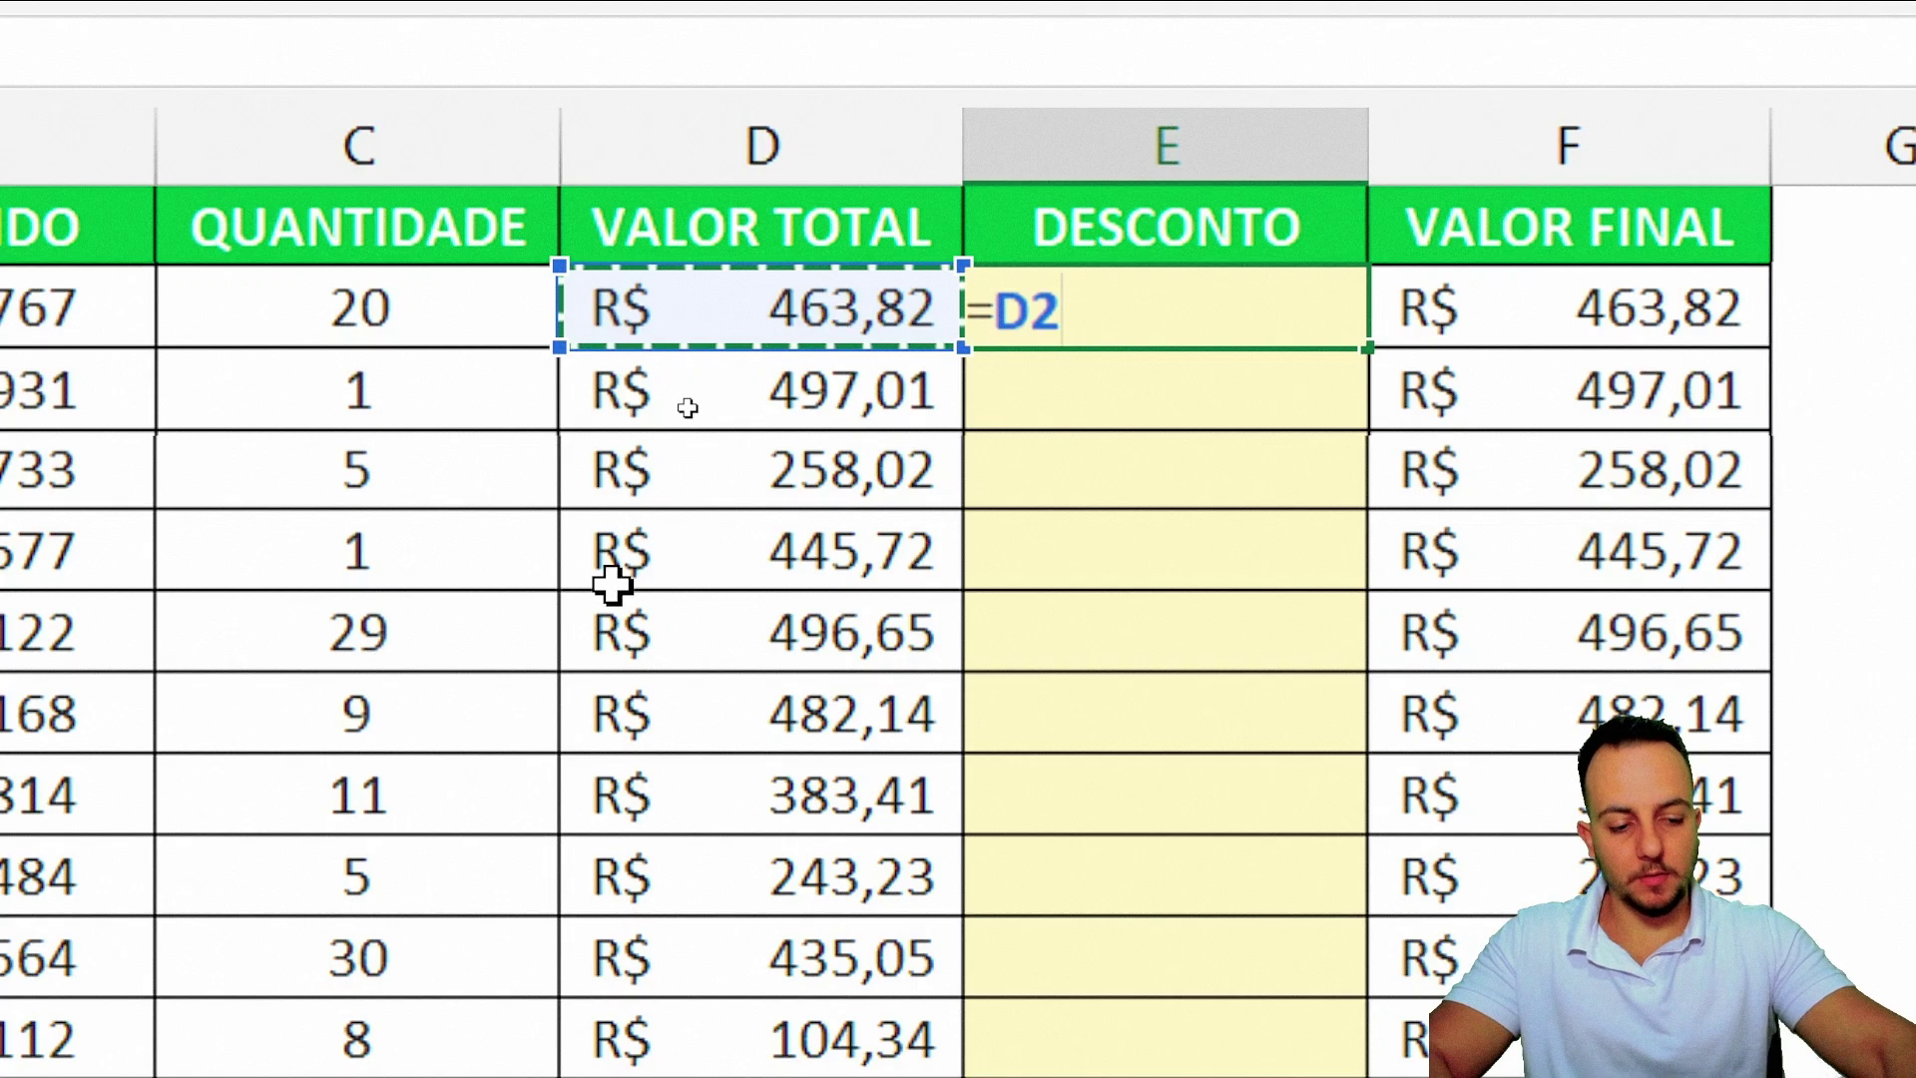
pyautogui.write('*0')
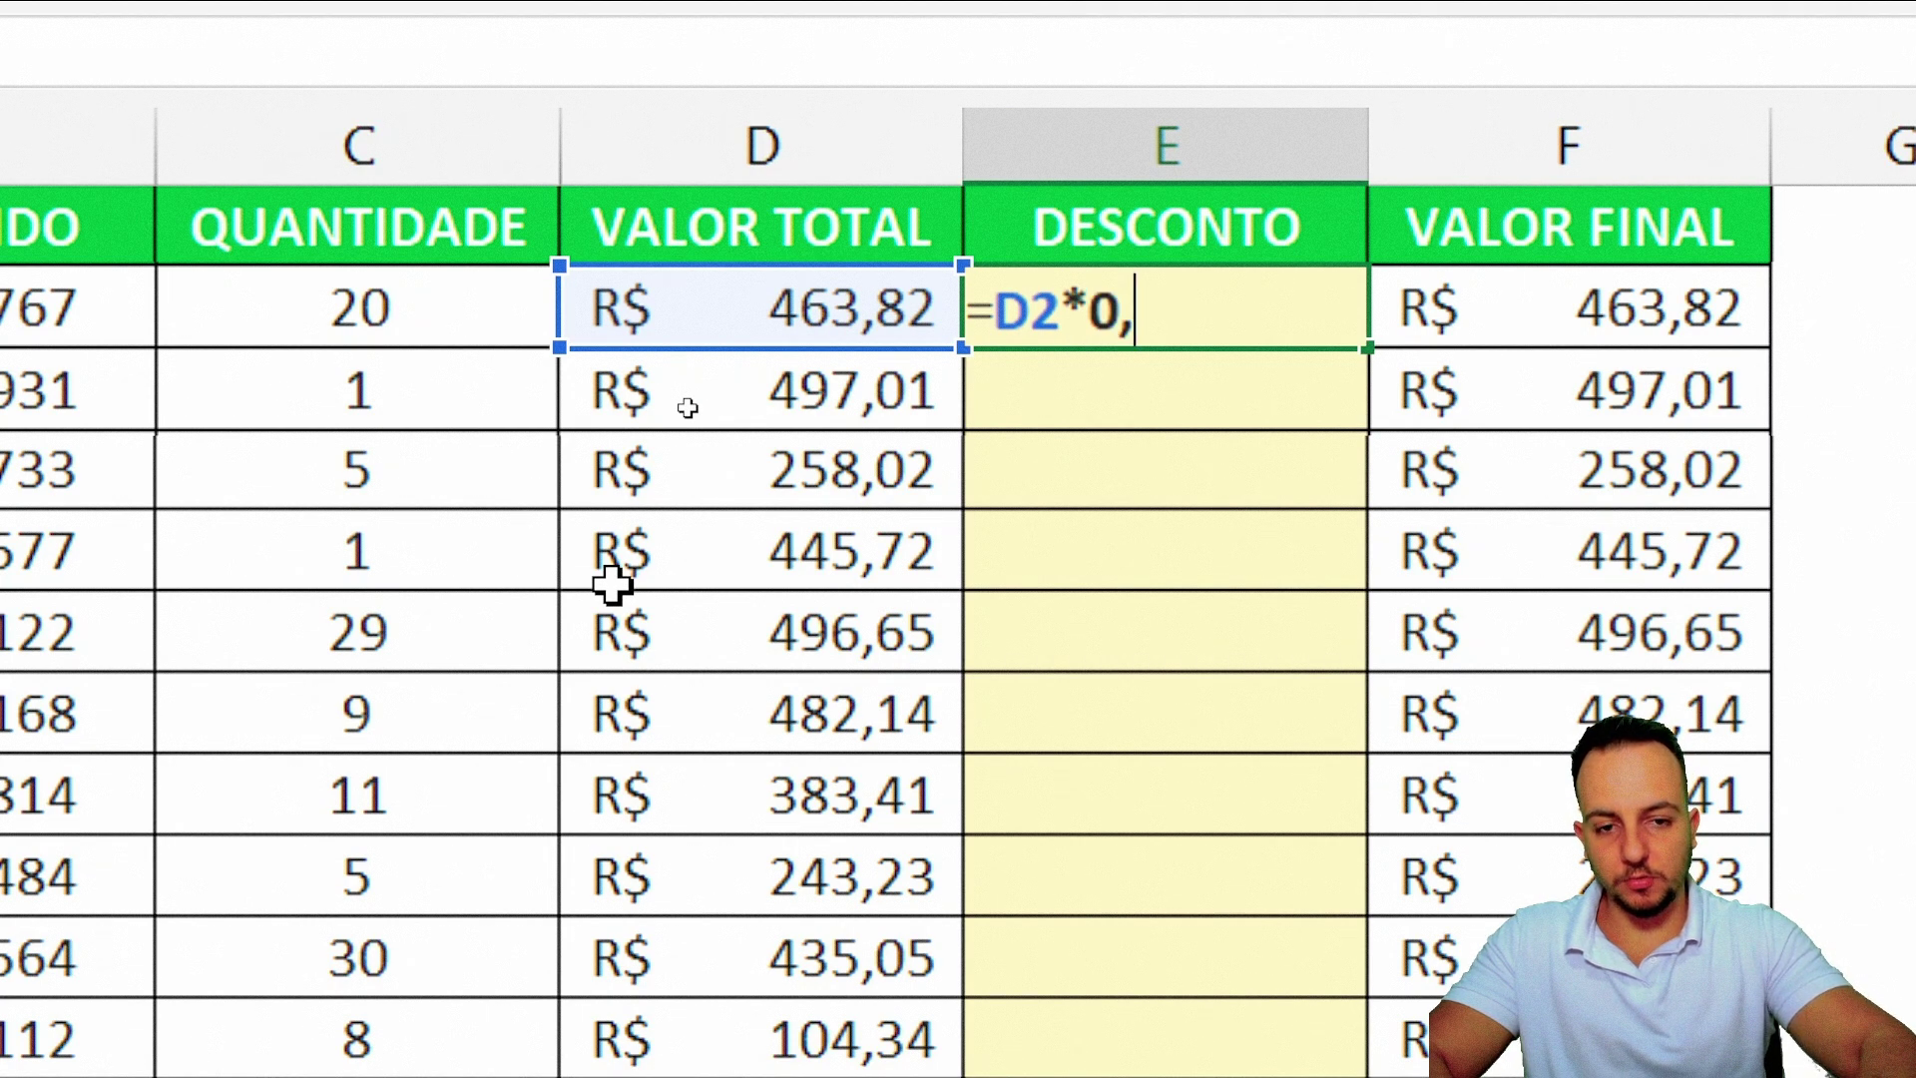
pyautogui.press('BackSpace')
pyautogui.write('15')
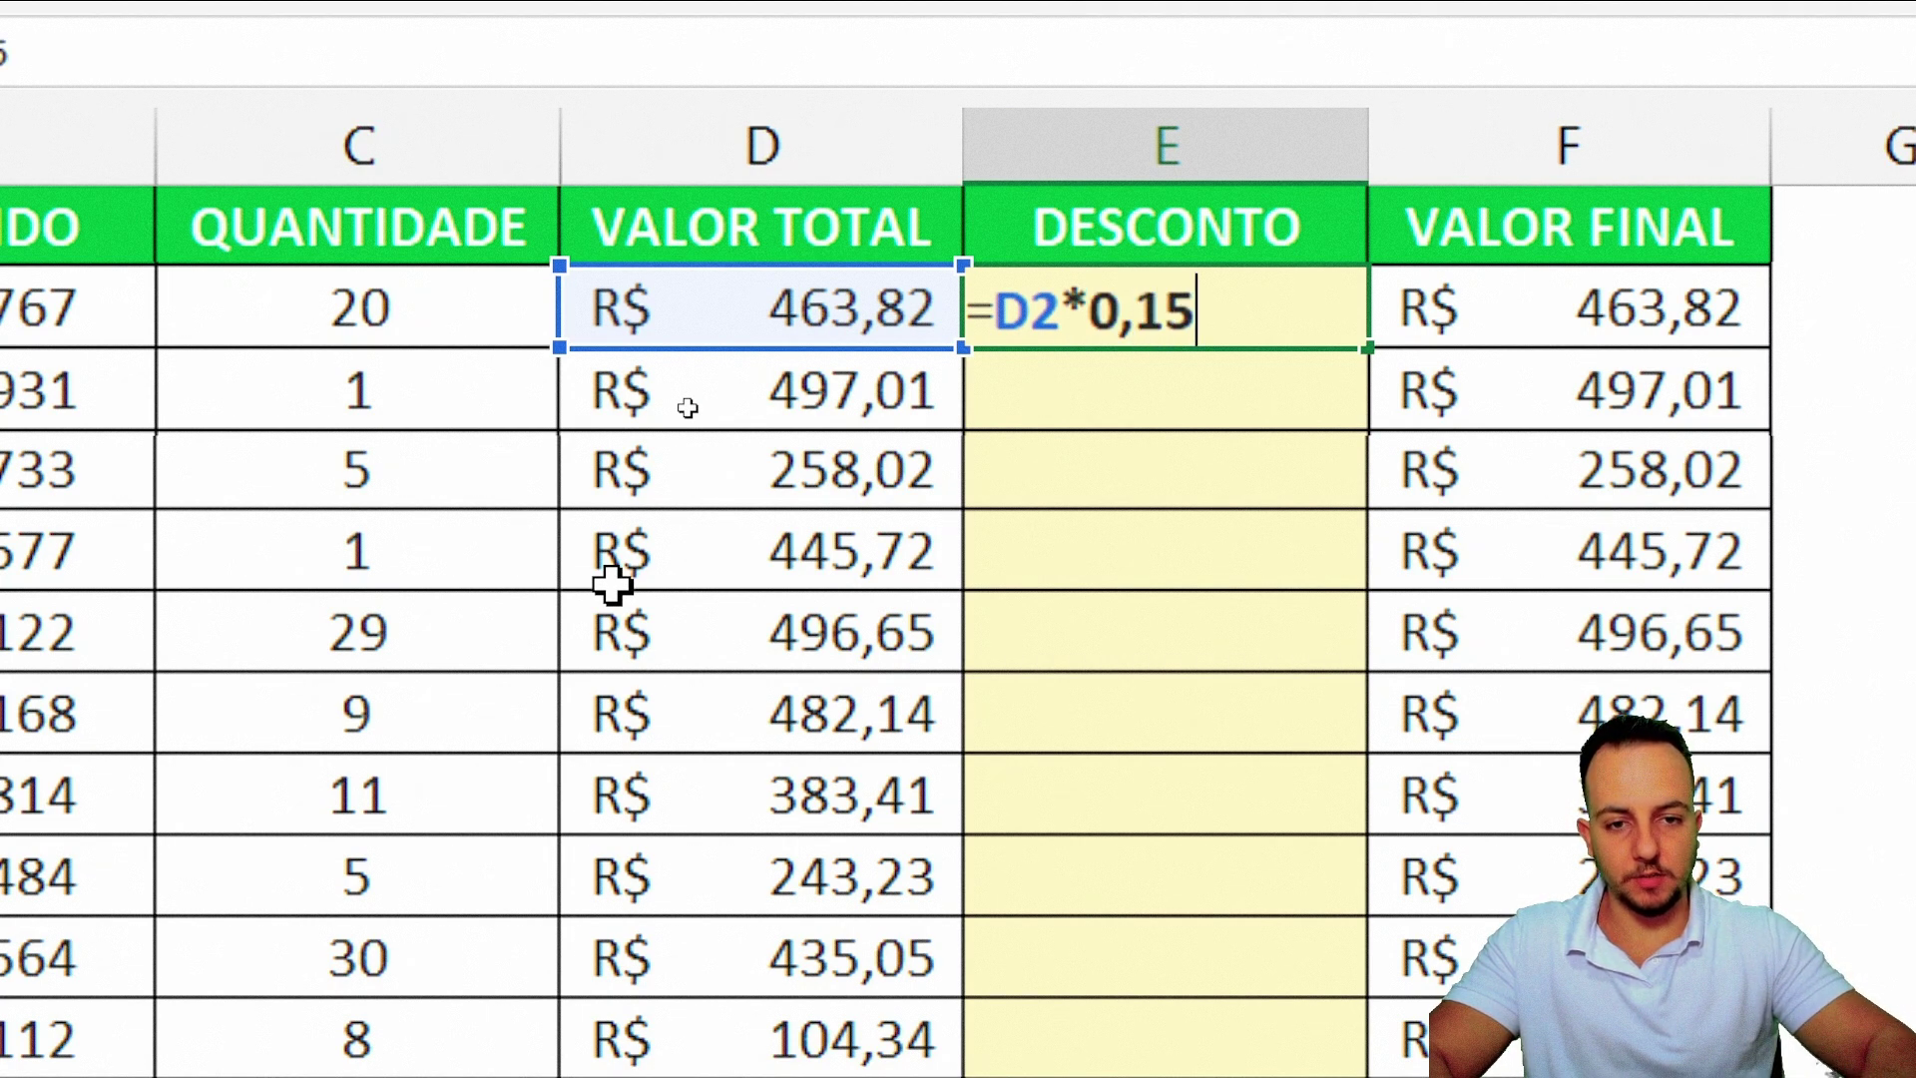
pyautogui.press('Return')
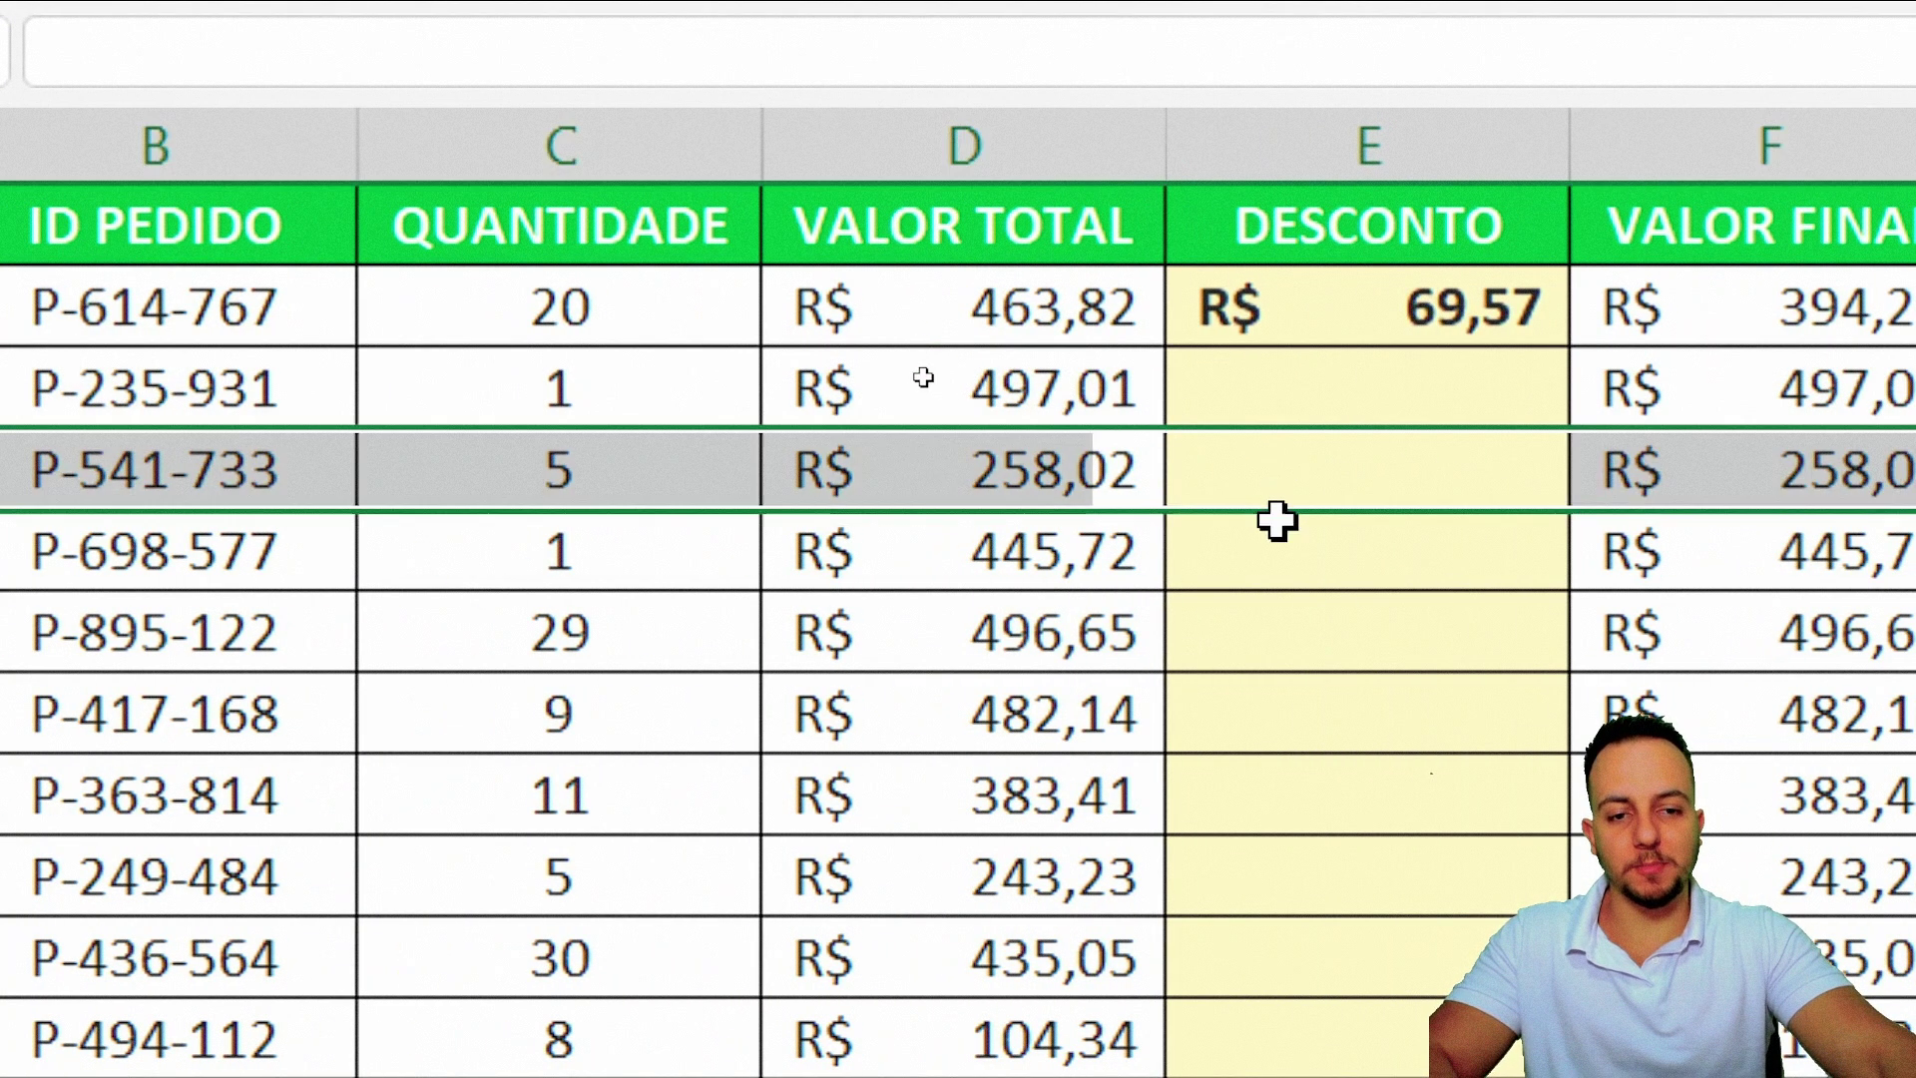
pyautogui.click(1293, 538)
pyautogui.click(1417, 327)
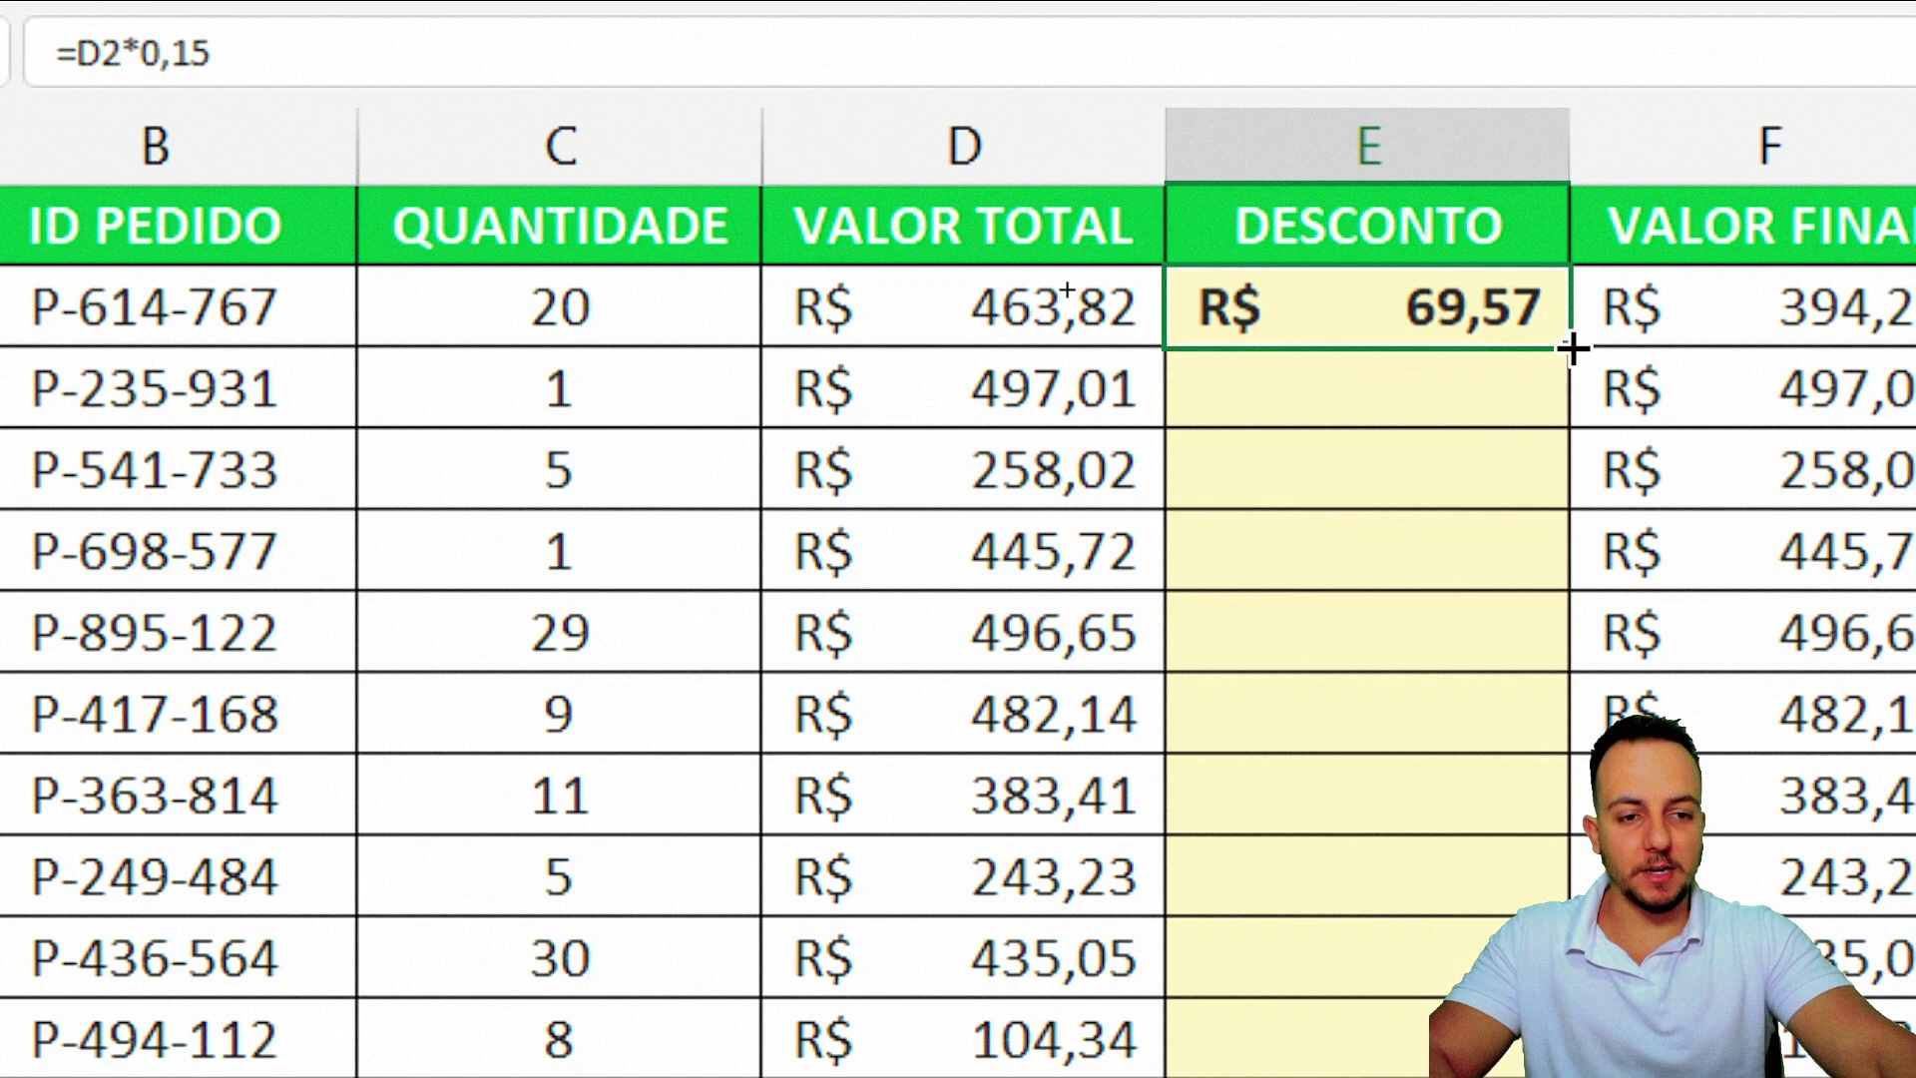
pyautogui.moveTo(1573, 350); pyautogui.dragTo(1477, 639)
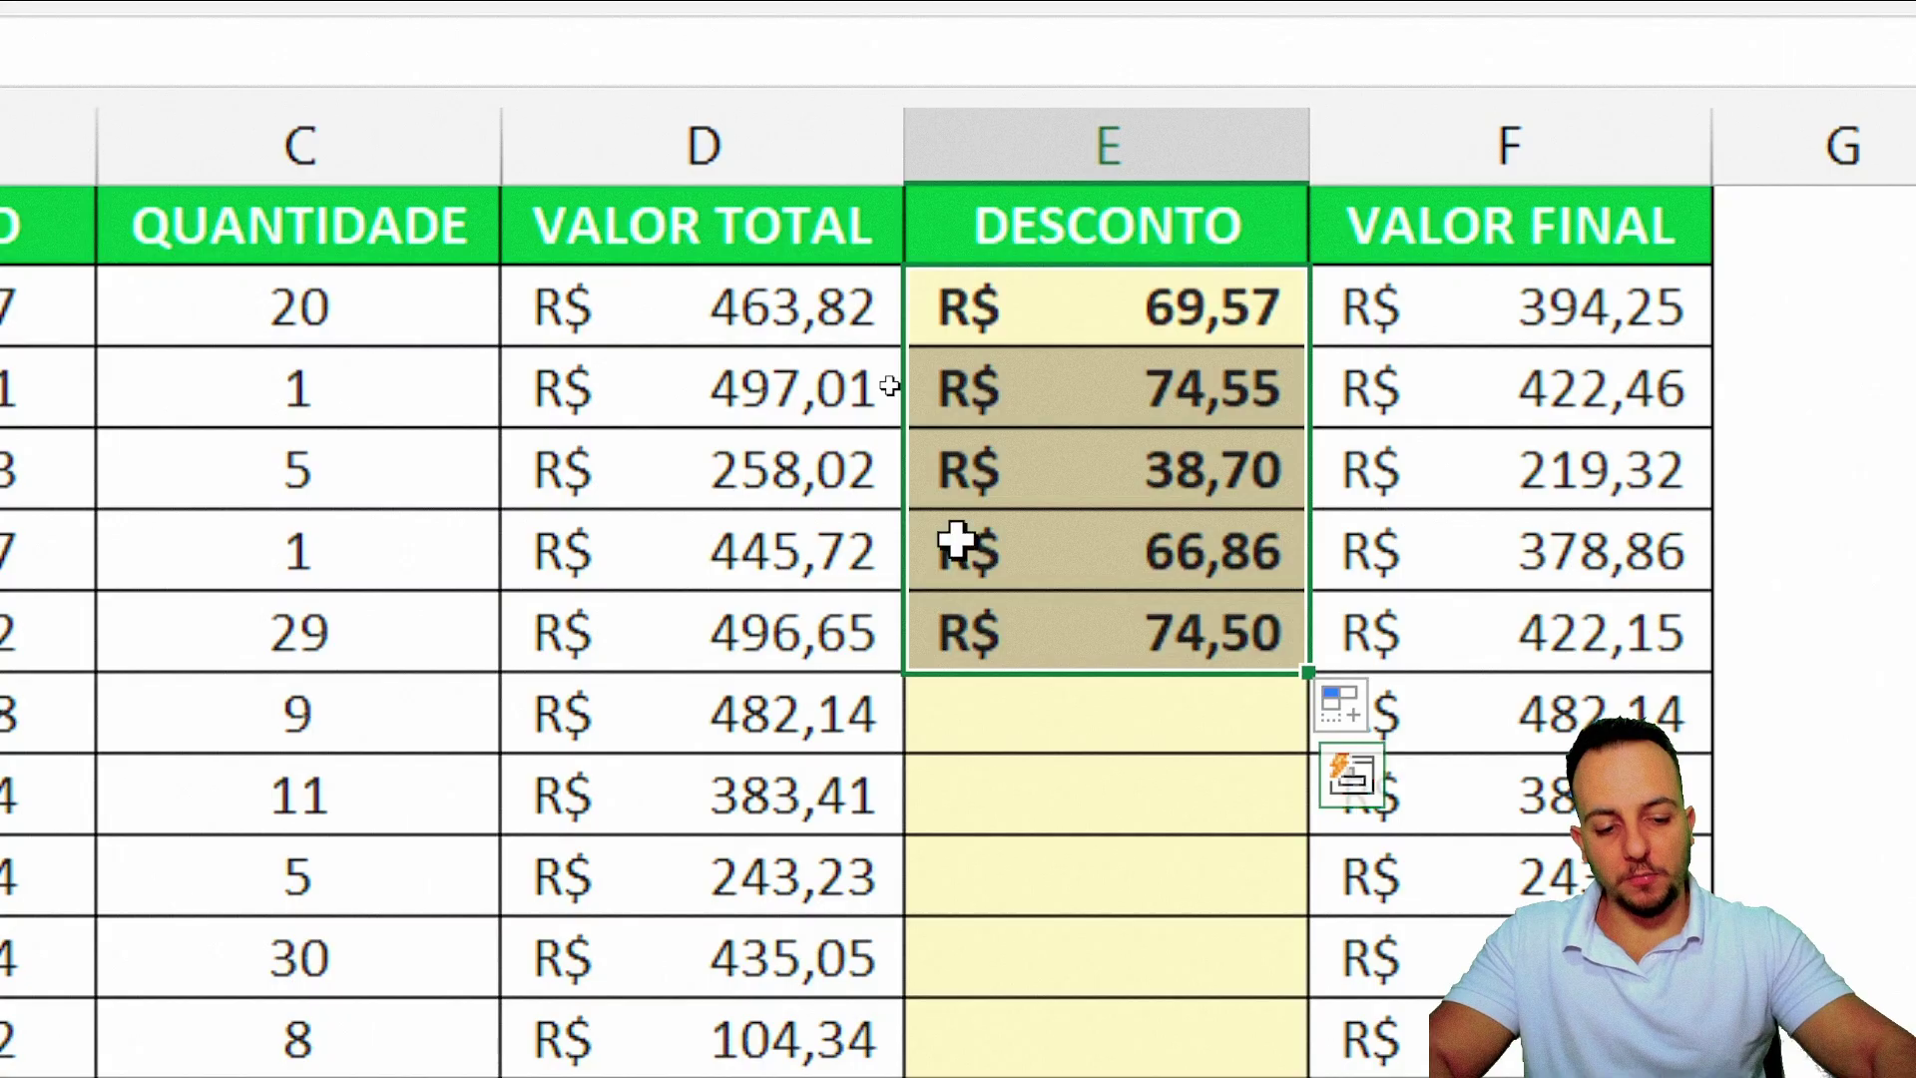
pyautogui.press('Delete')
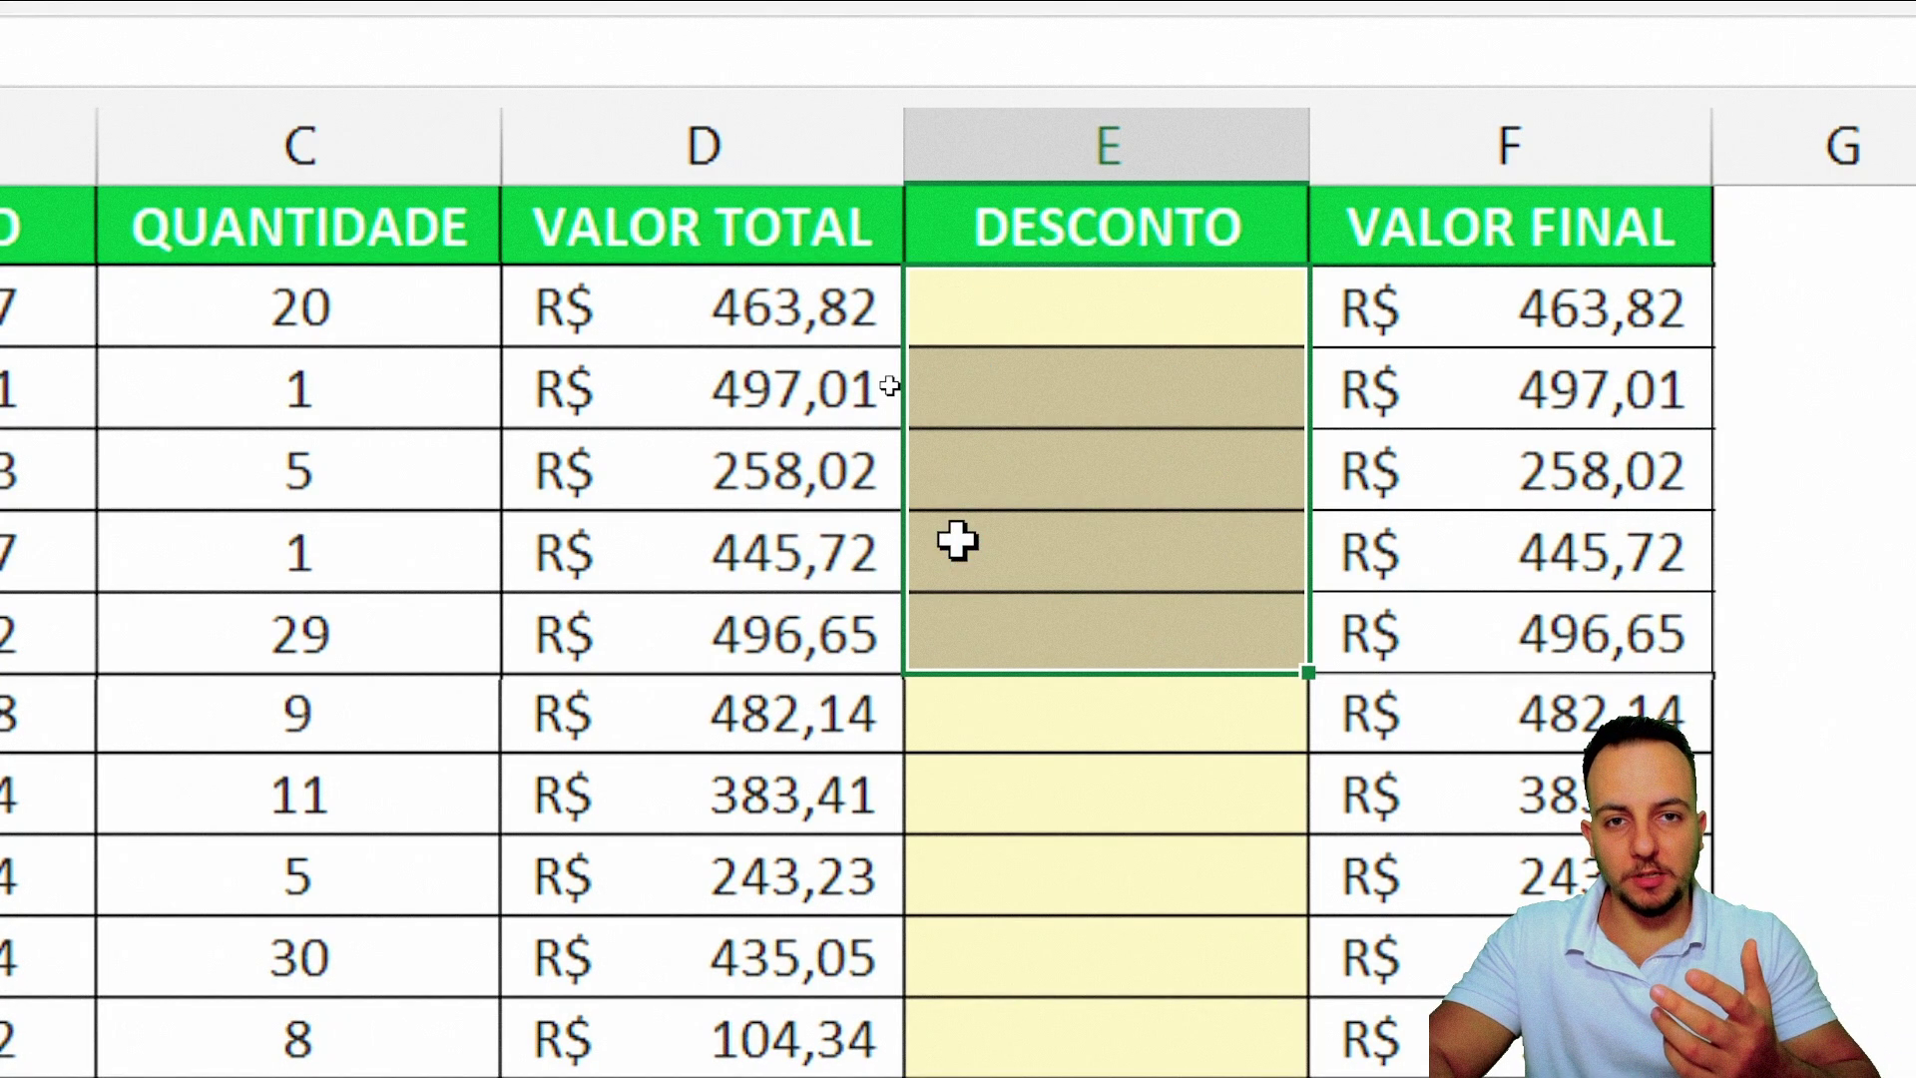
pyautogui.press('Up')
pyautogui.press('Down')
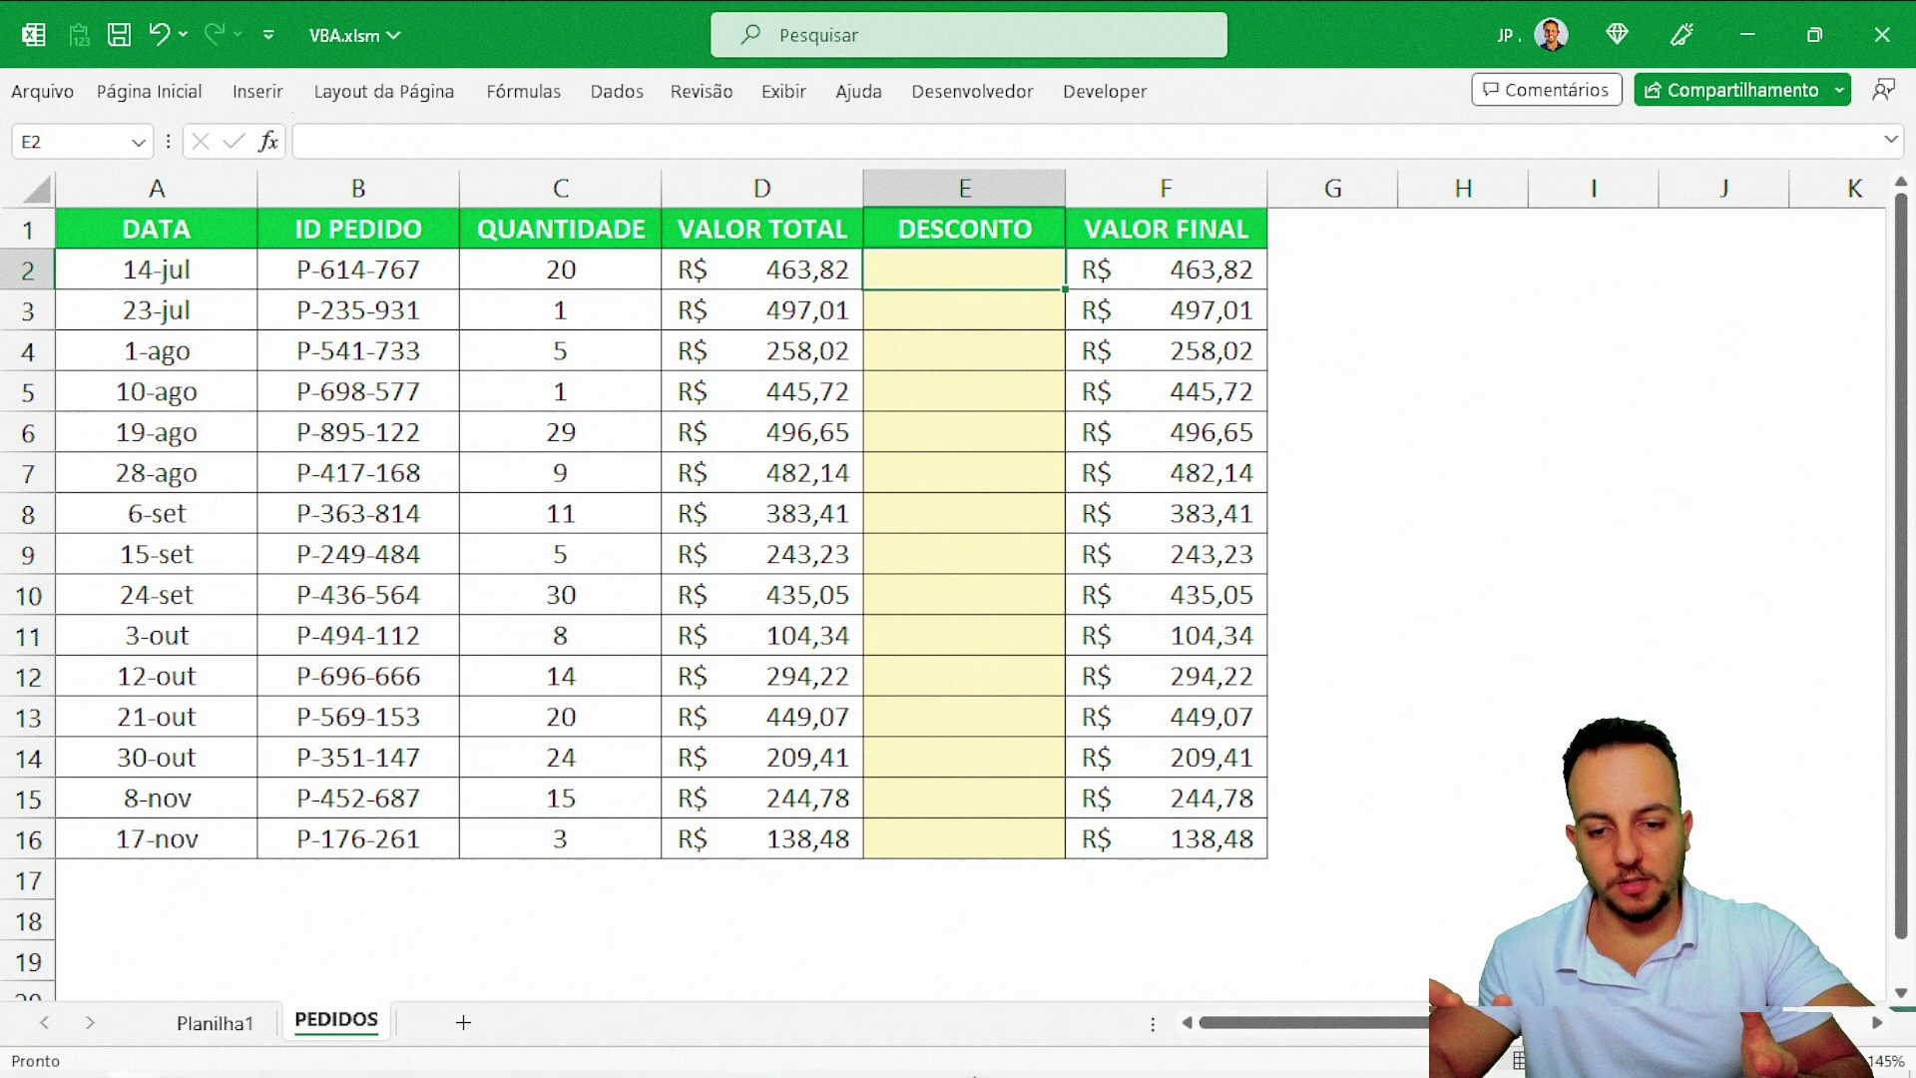
# - From the taskbar's VBA editor, use Inserir > Módulo to create Módulo5 in VBA.xlsm
pyautogui.click(864, 932)
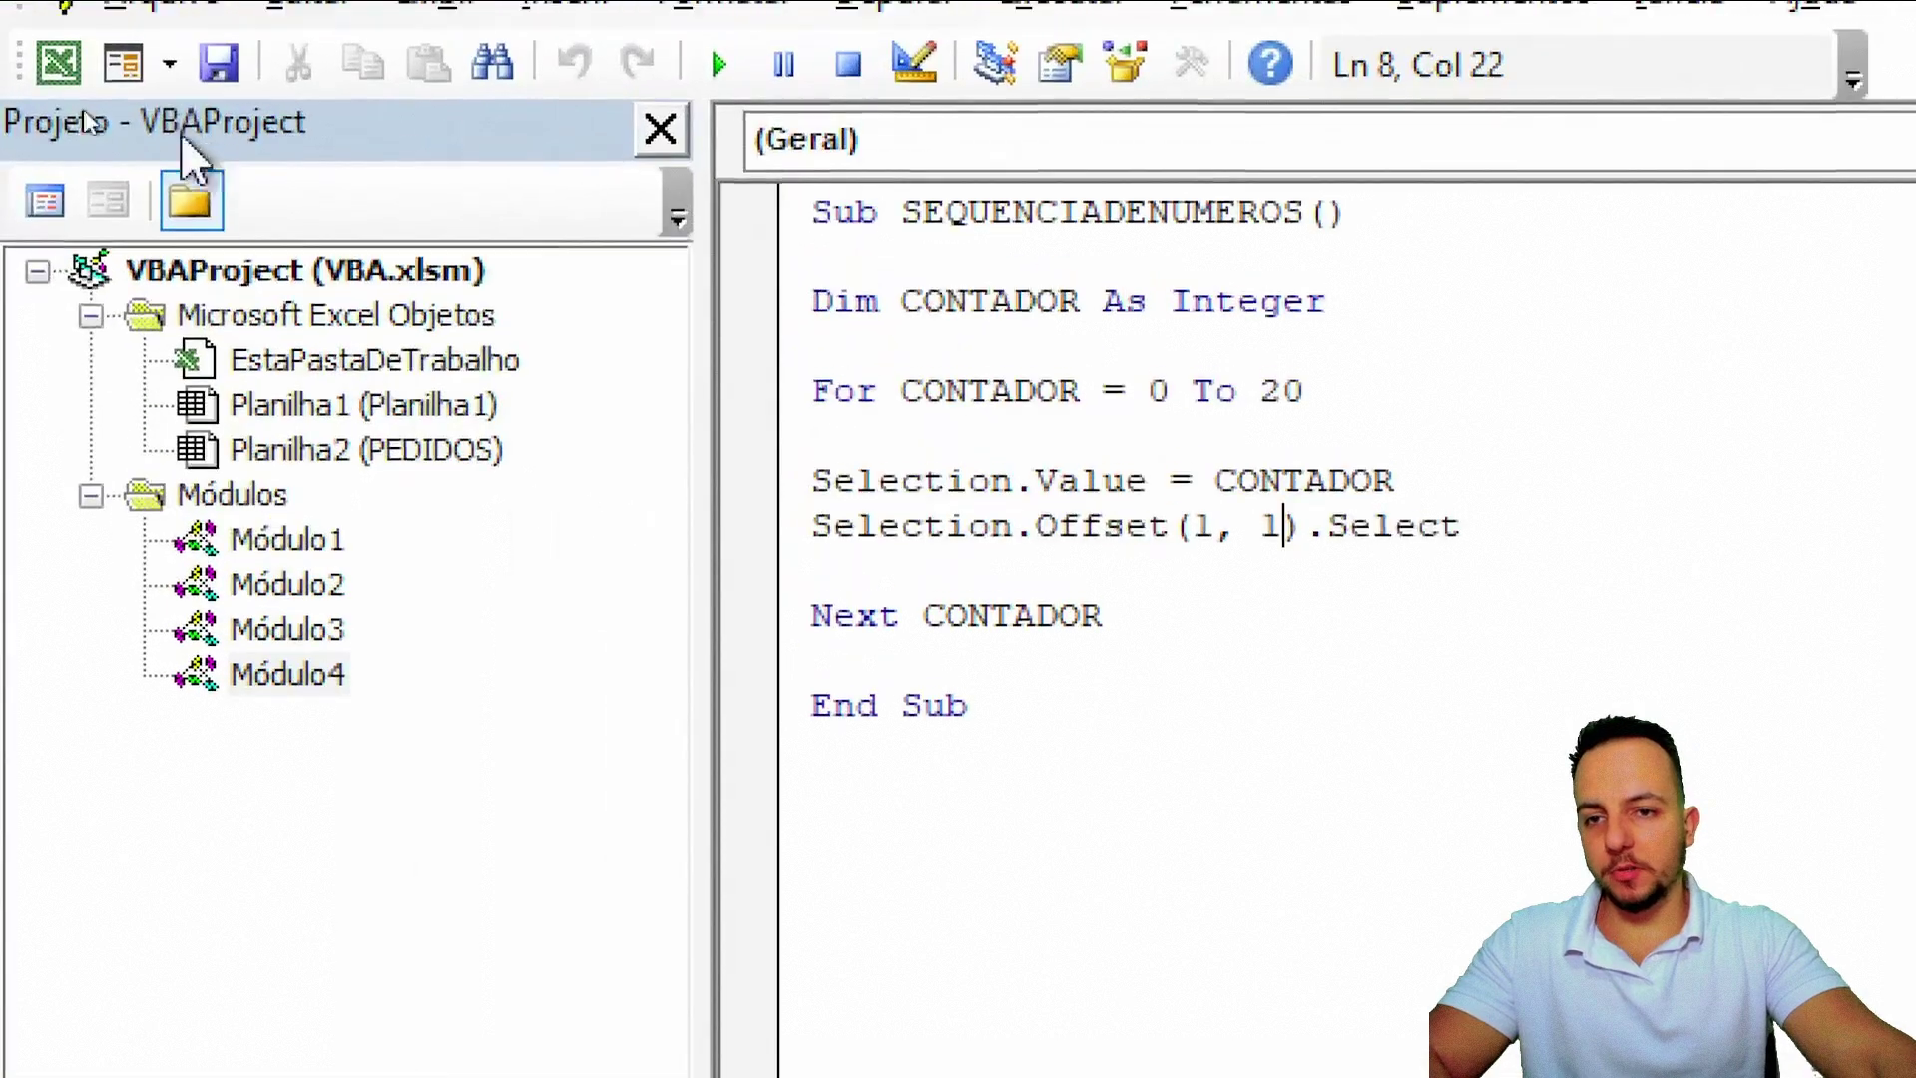
pyautogui.click(284, 51)
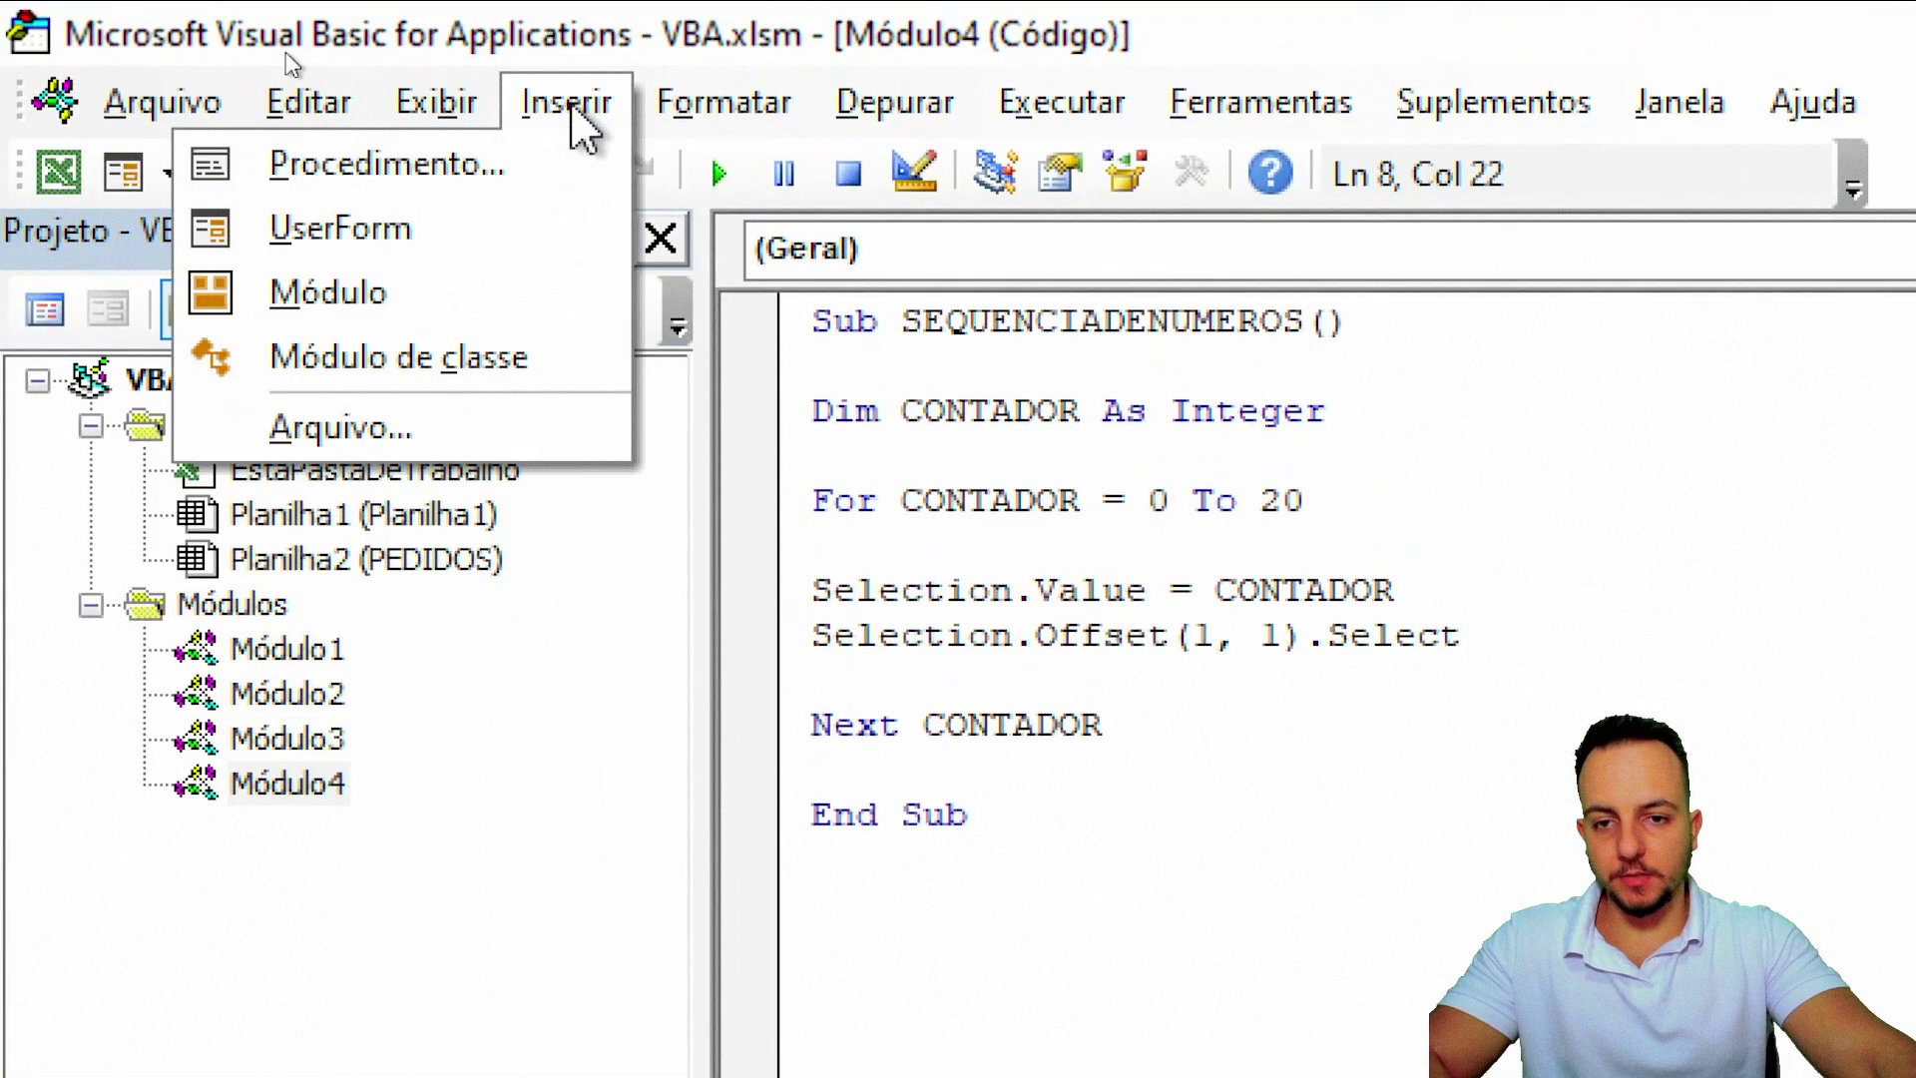
pyautogui.click(494, 297)
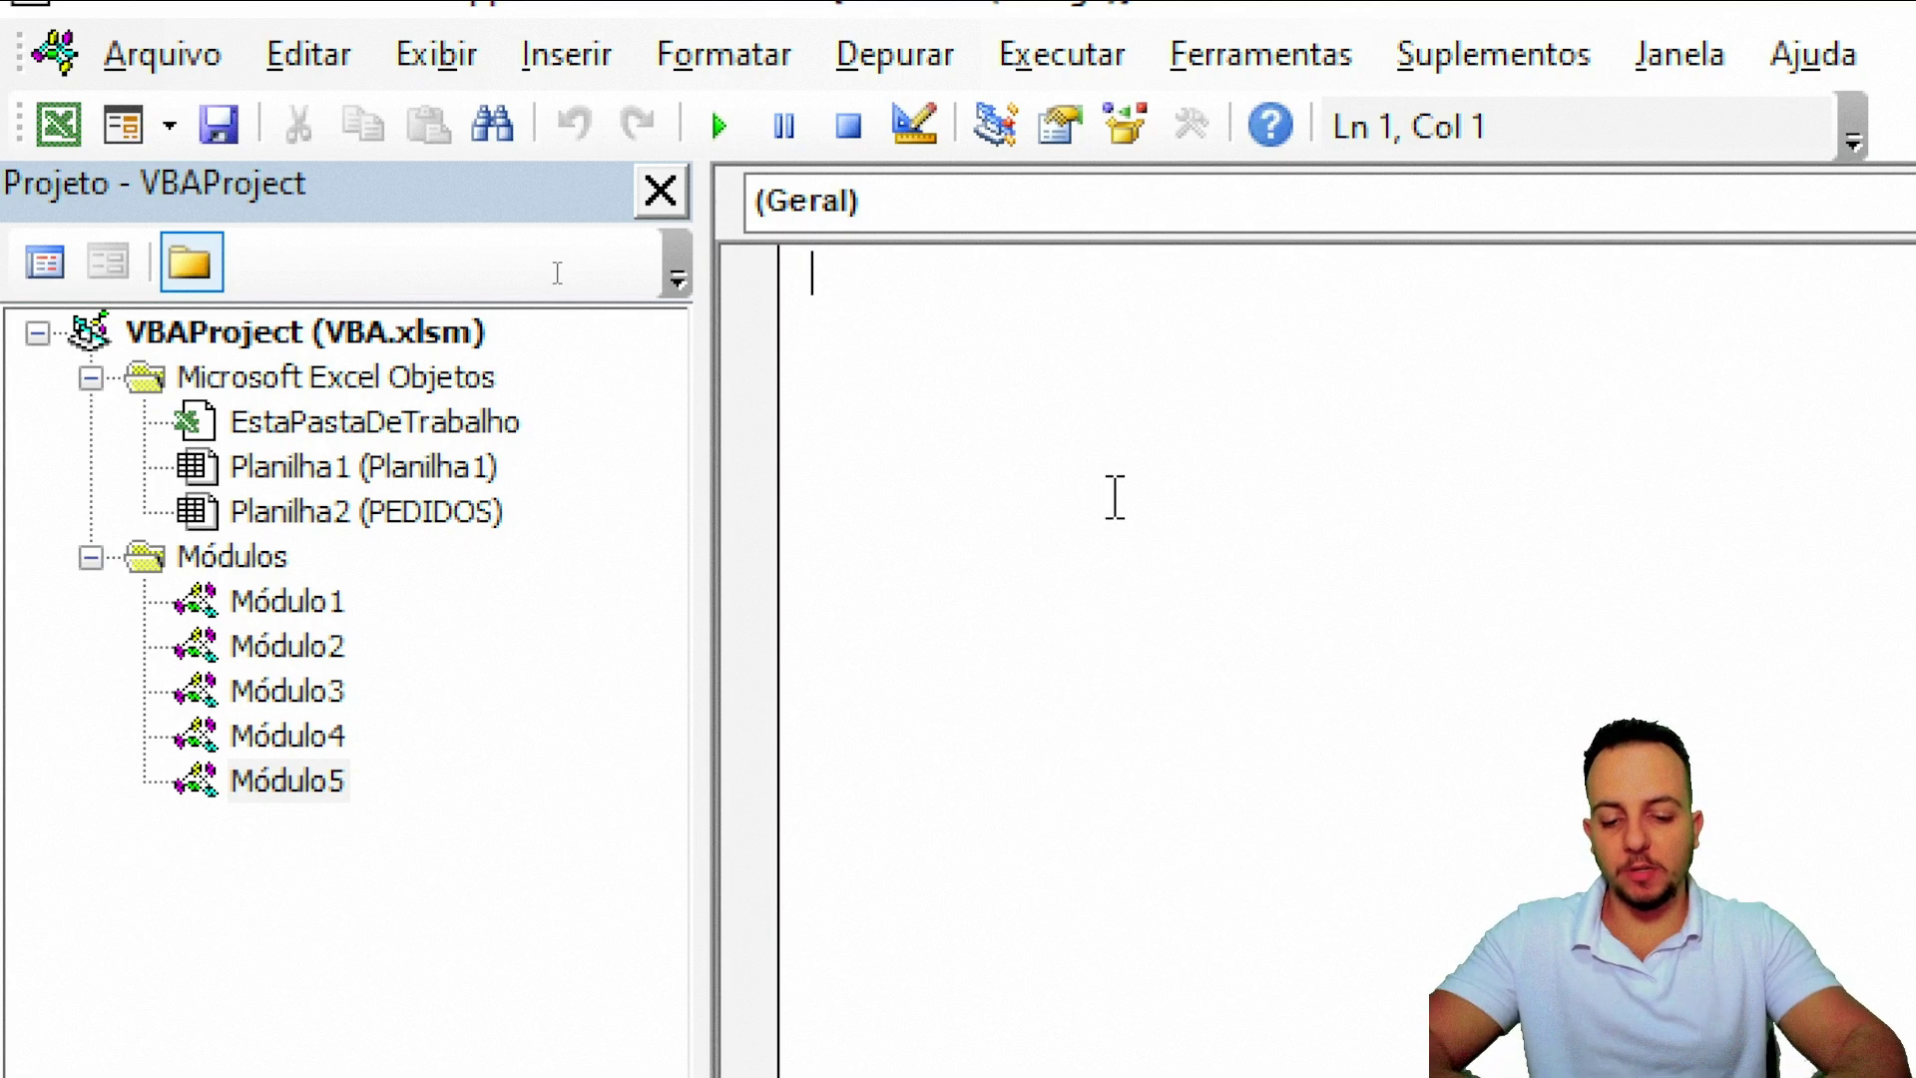
# - Declare Function VALORDODESCONTO(QUANTIDADE, VALORTOTAL) in Módulo5 and leave blank lines in its body
pyautogui.write('SUB')
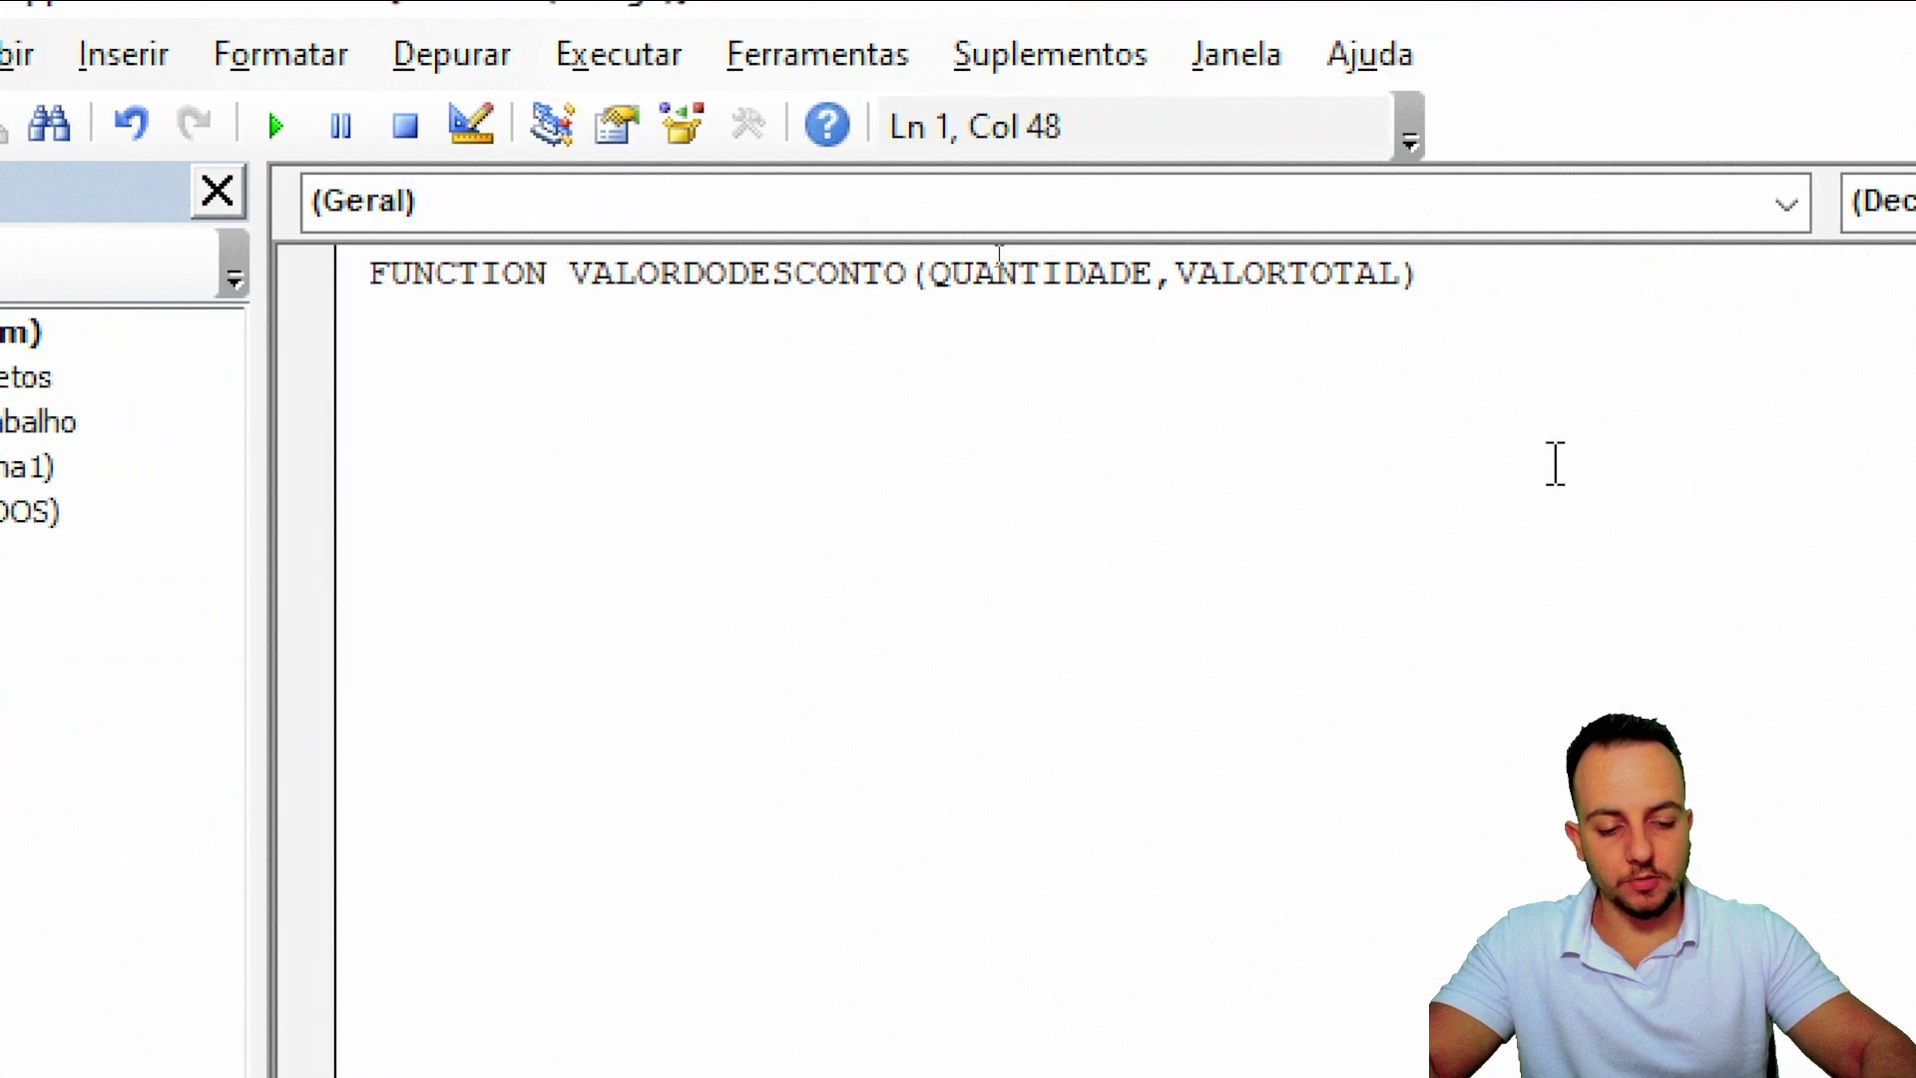
pyautogui.press('Return')
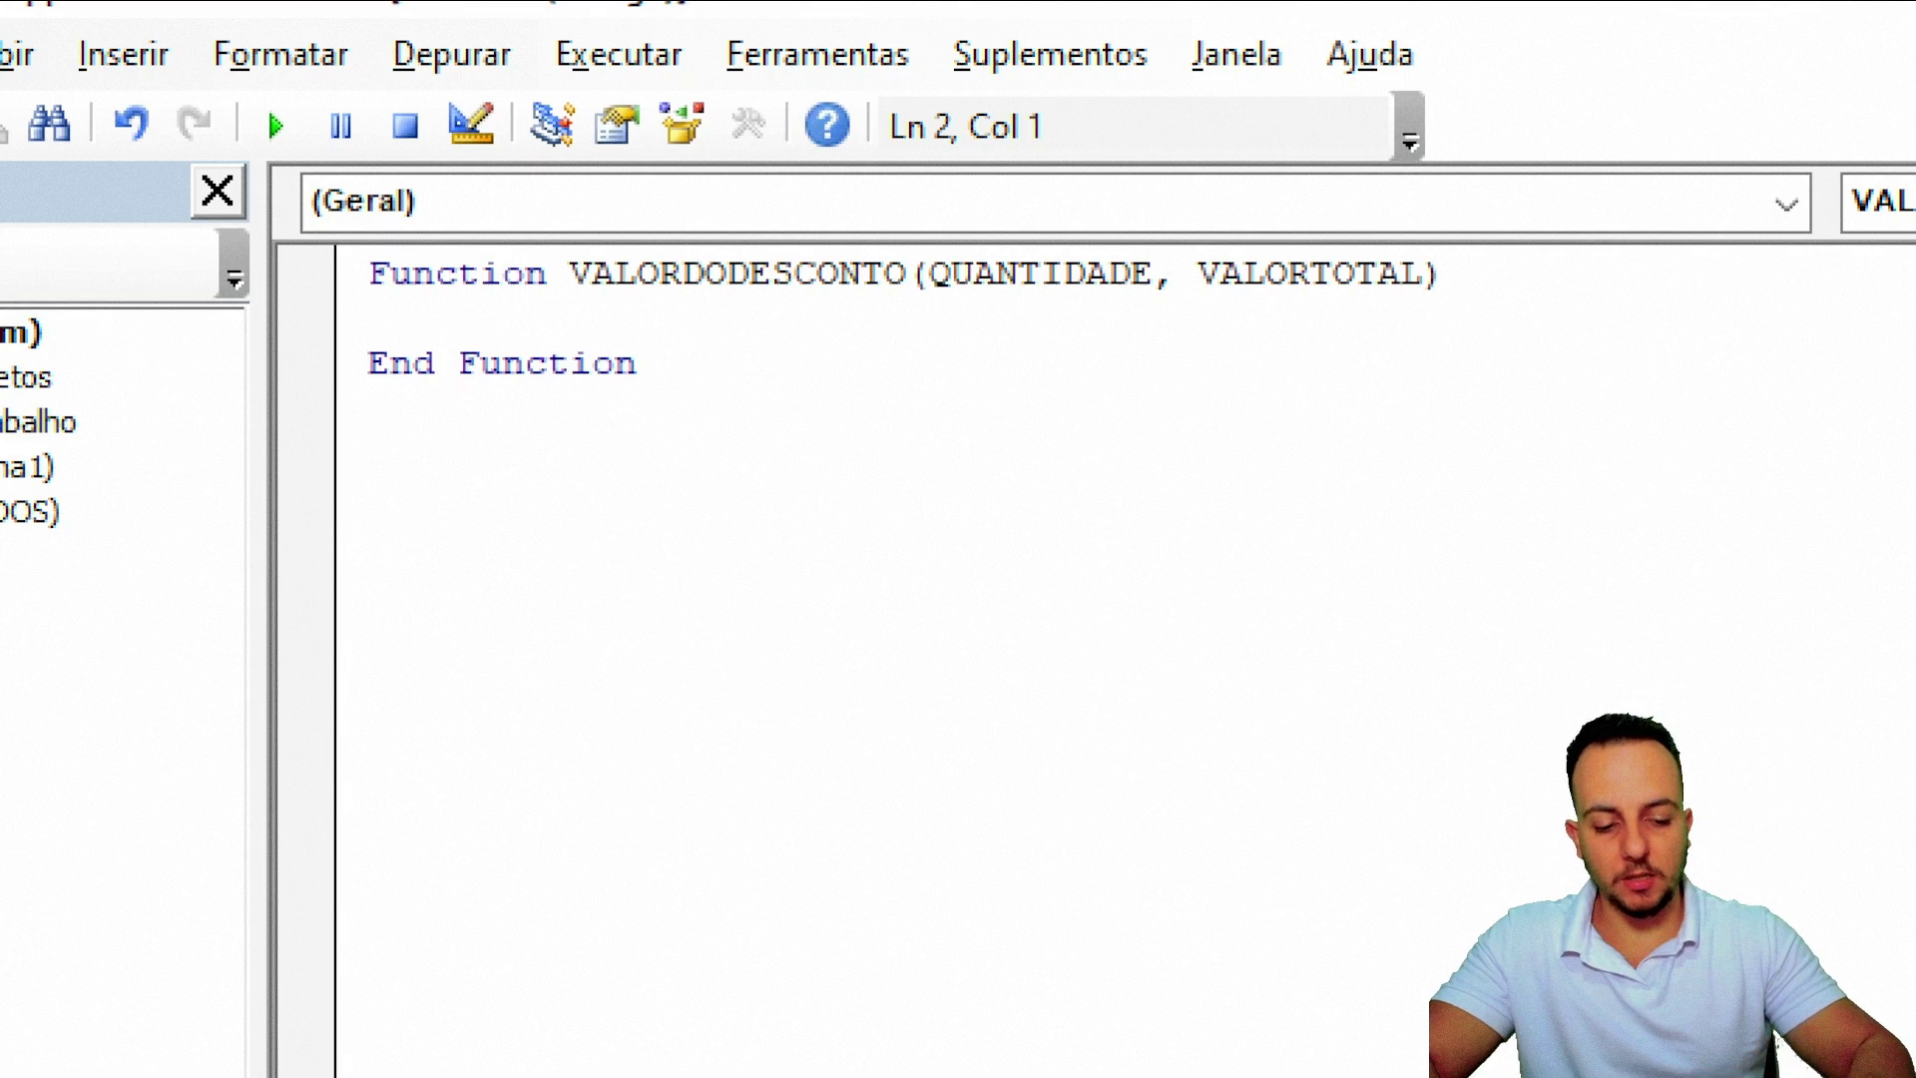
pyautogui.press('Return')
pyautogui.press('Return')
pyautogui.press('Return')
pyautogui.press('Return')
pyautogui.press('Return')
pyautogui.press('Return')
pyautogui.press('Up')
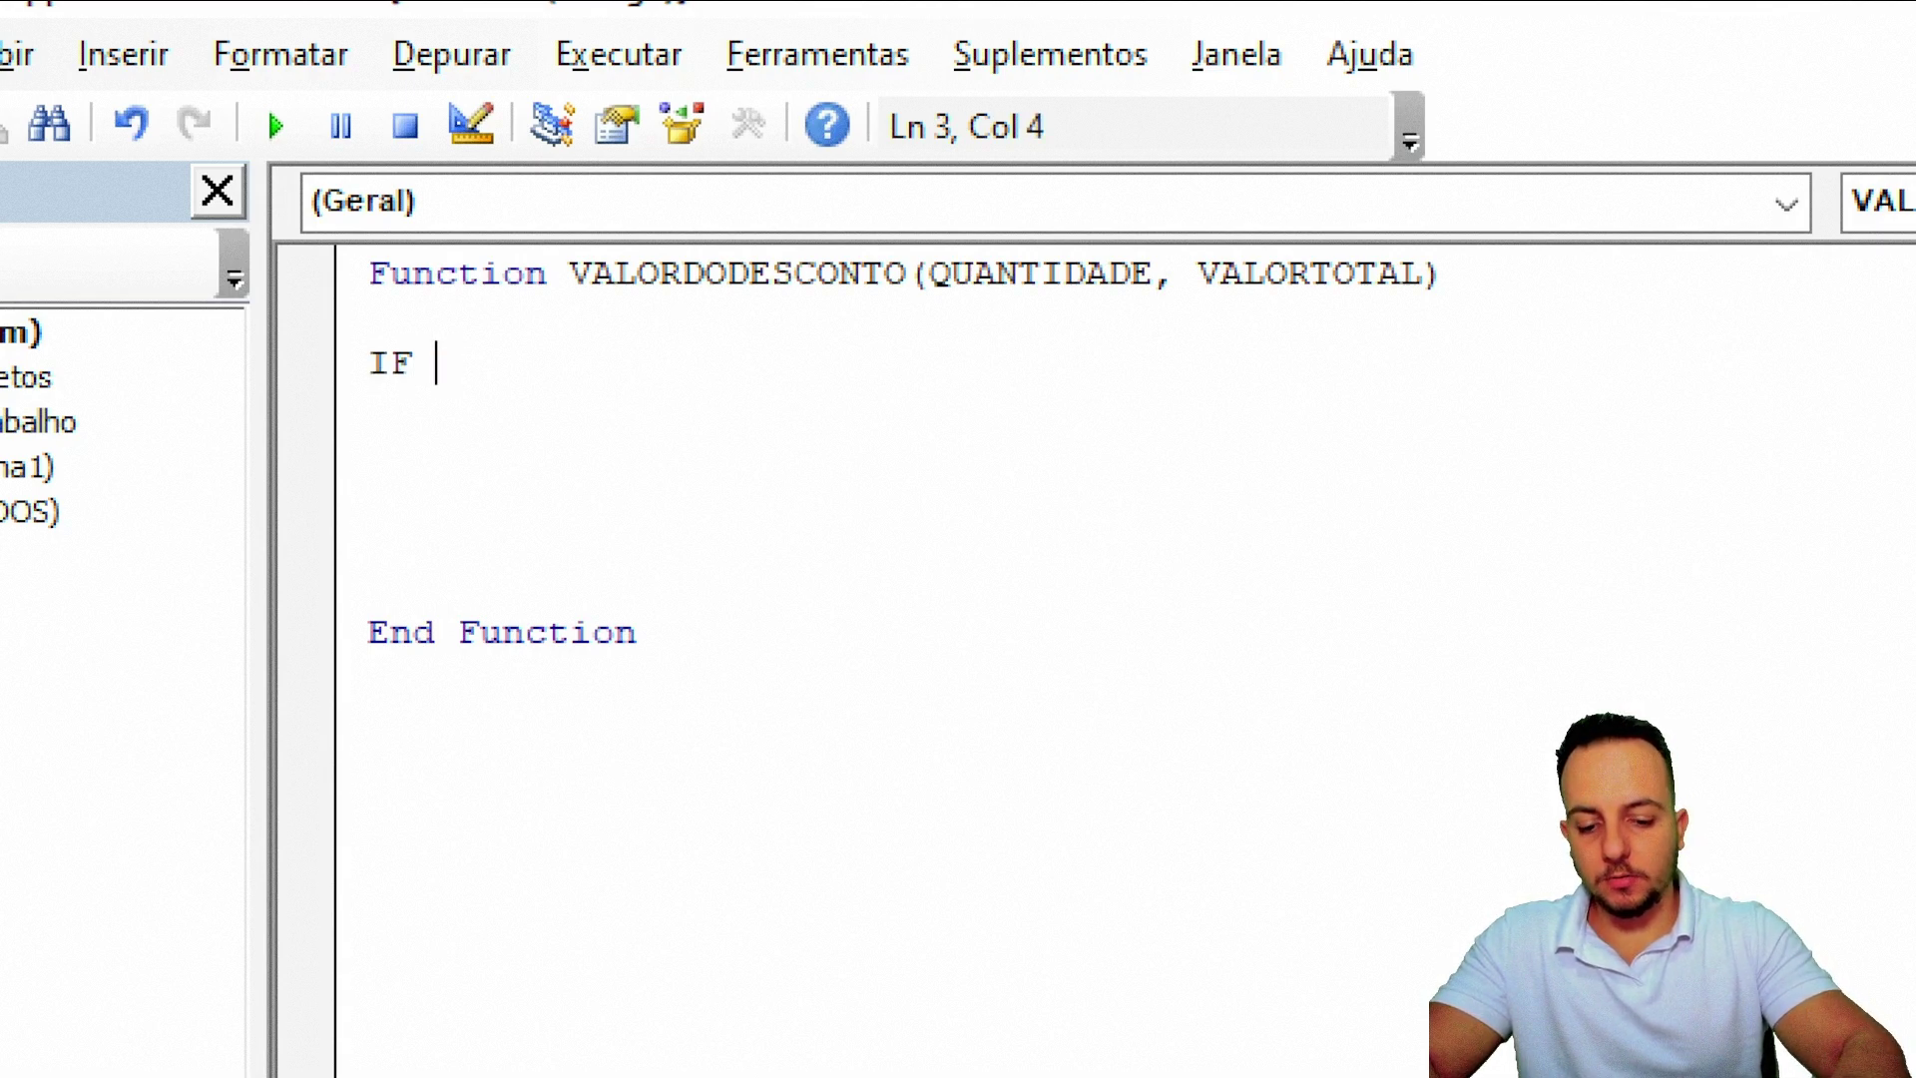
# - Add the condition line If QUANTIDADE >= 20 Then inside the function
pyautogui.write('QUANTIDADE ')
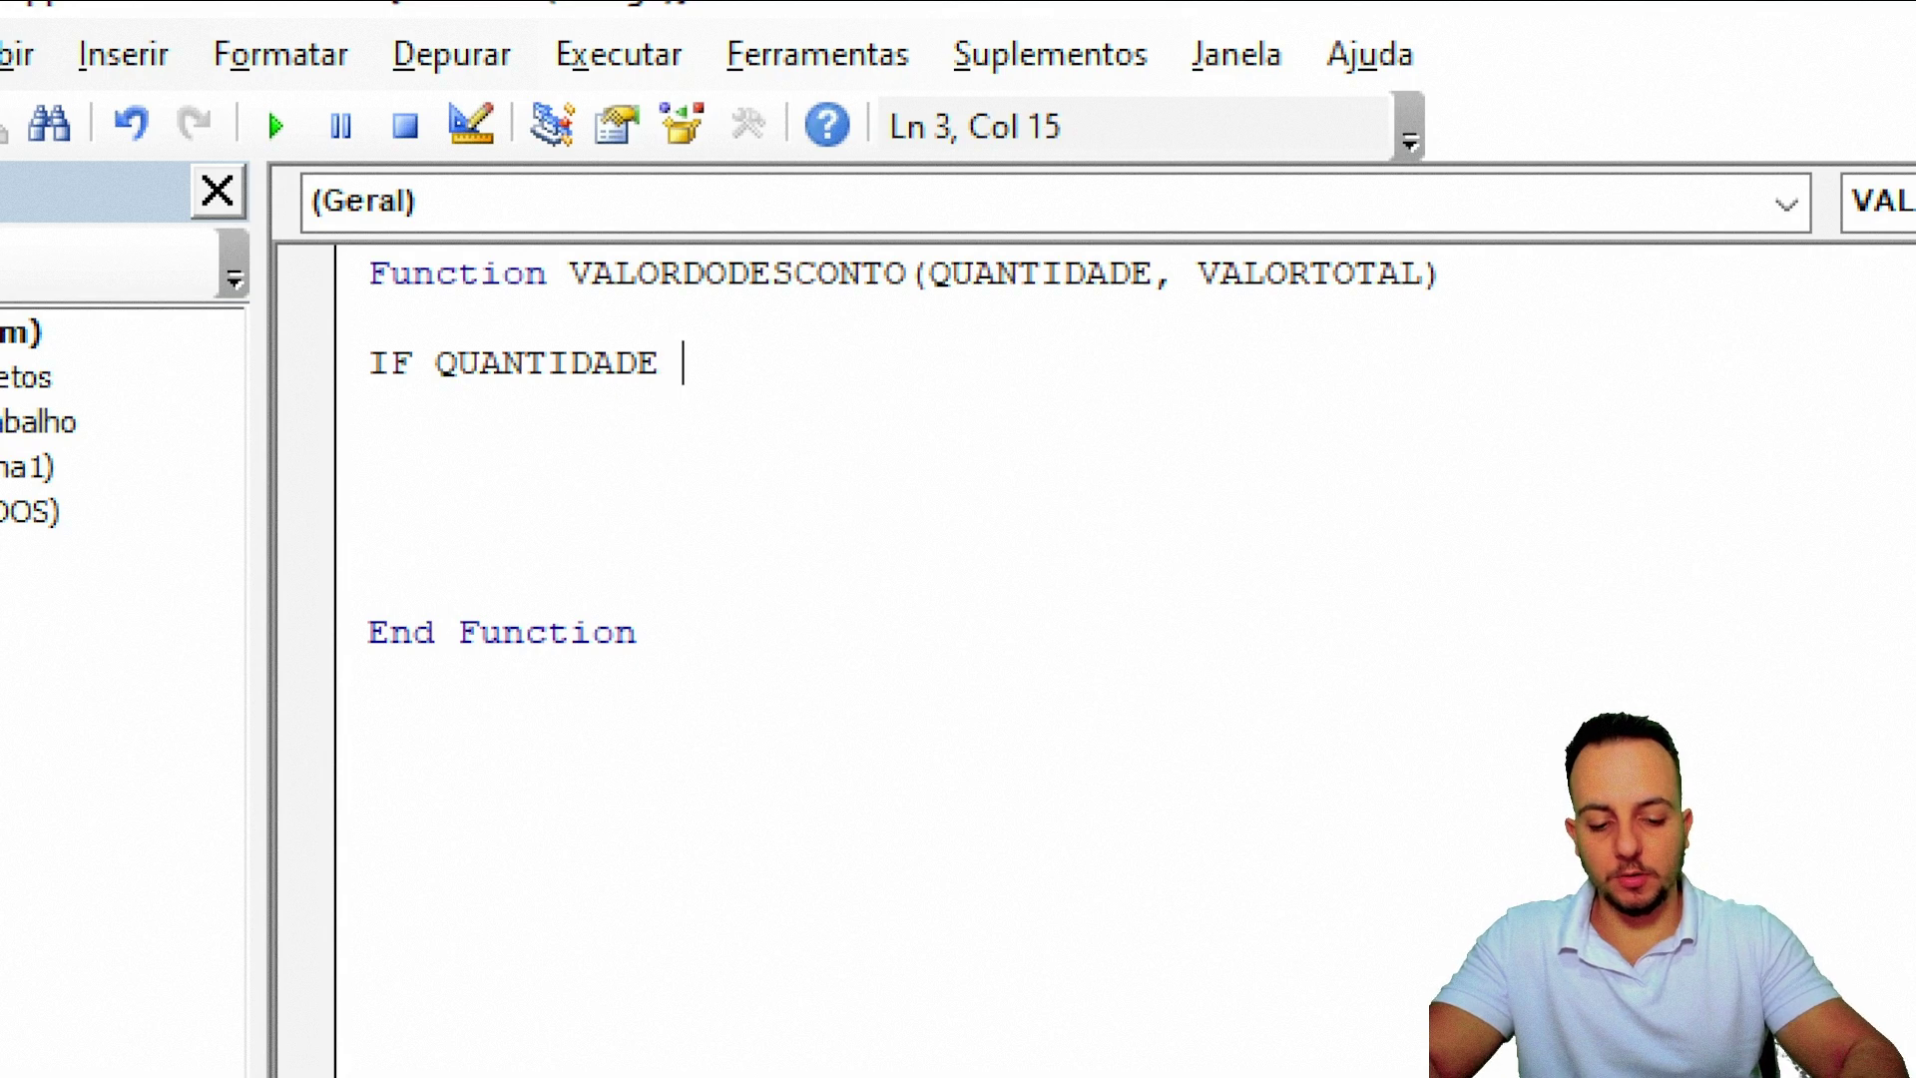
pyautogui.write('> 20')
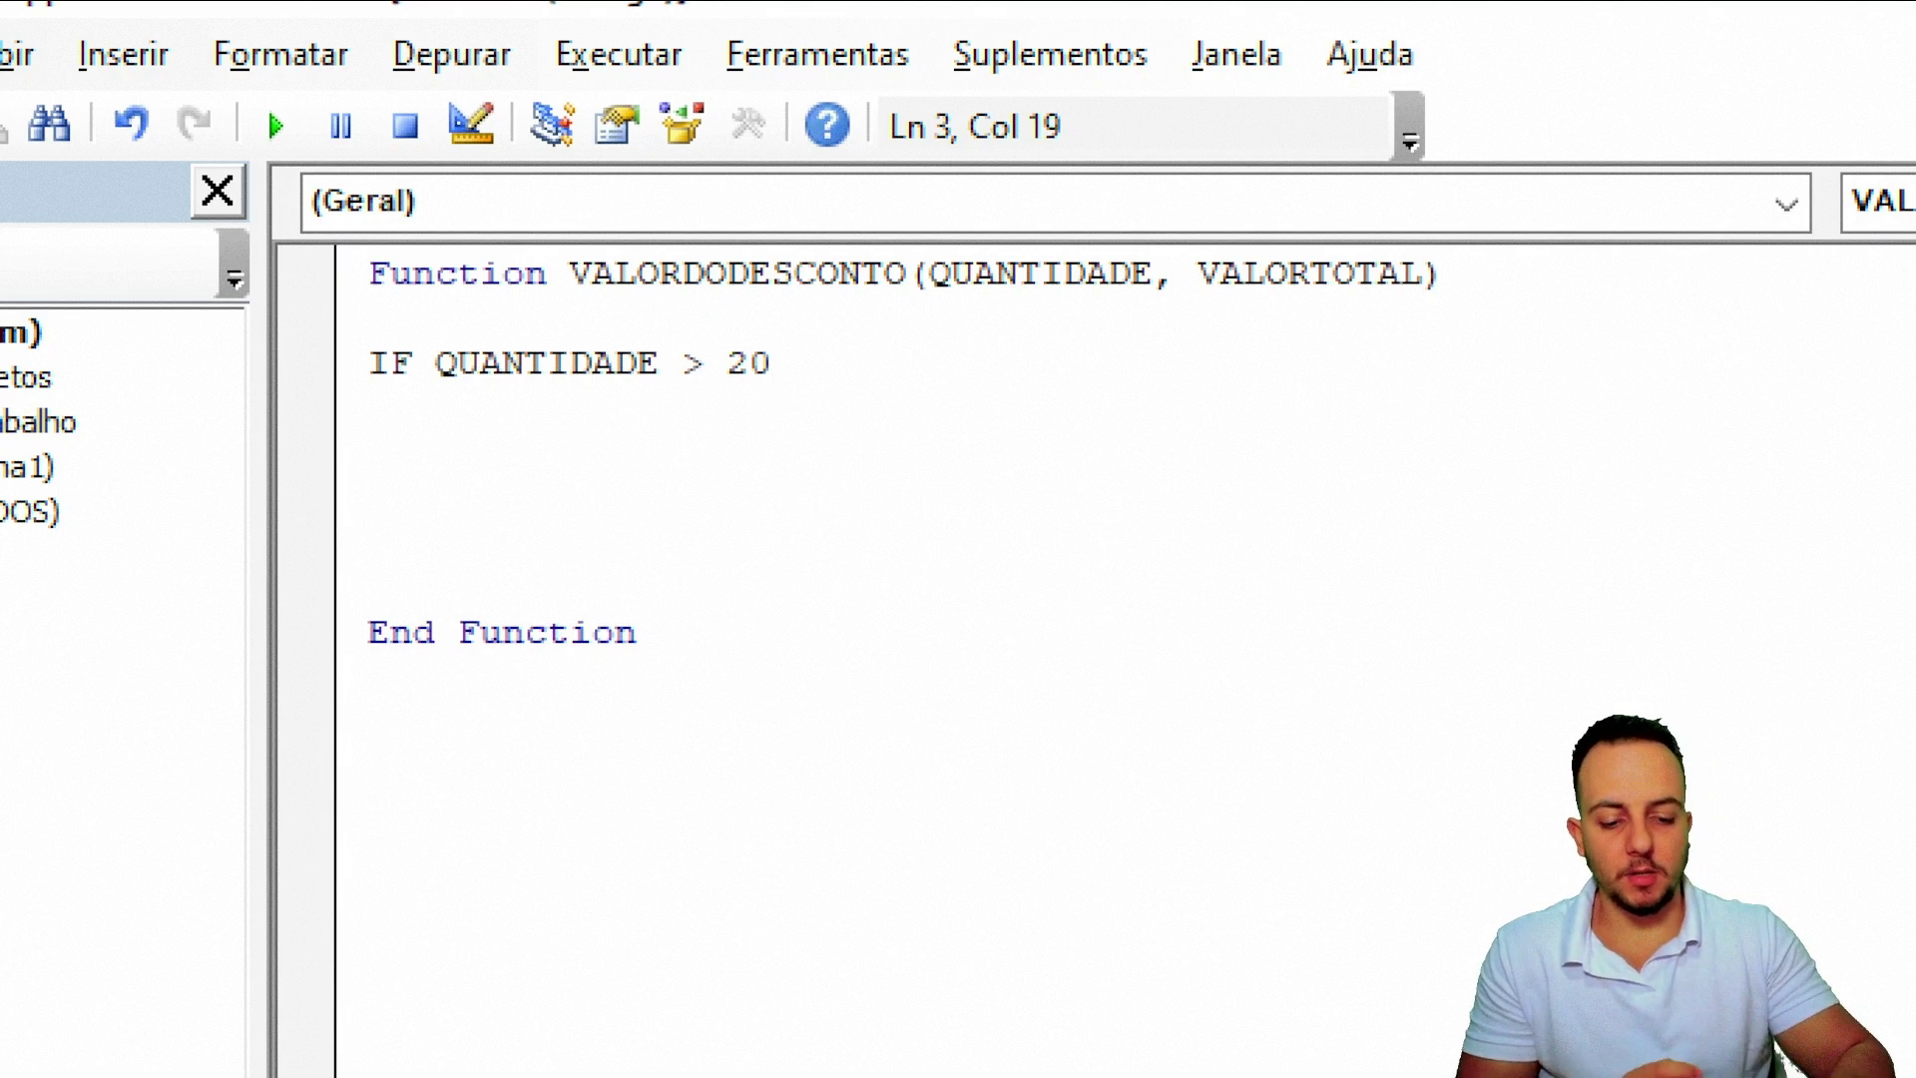
pyautogui.click(706, 363)
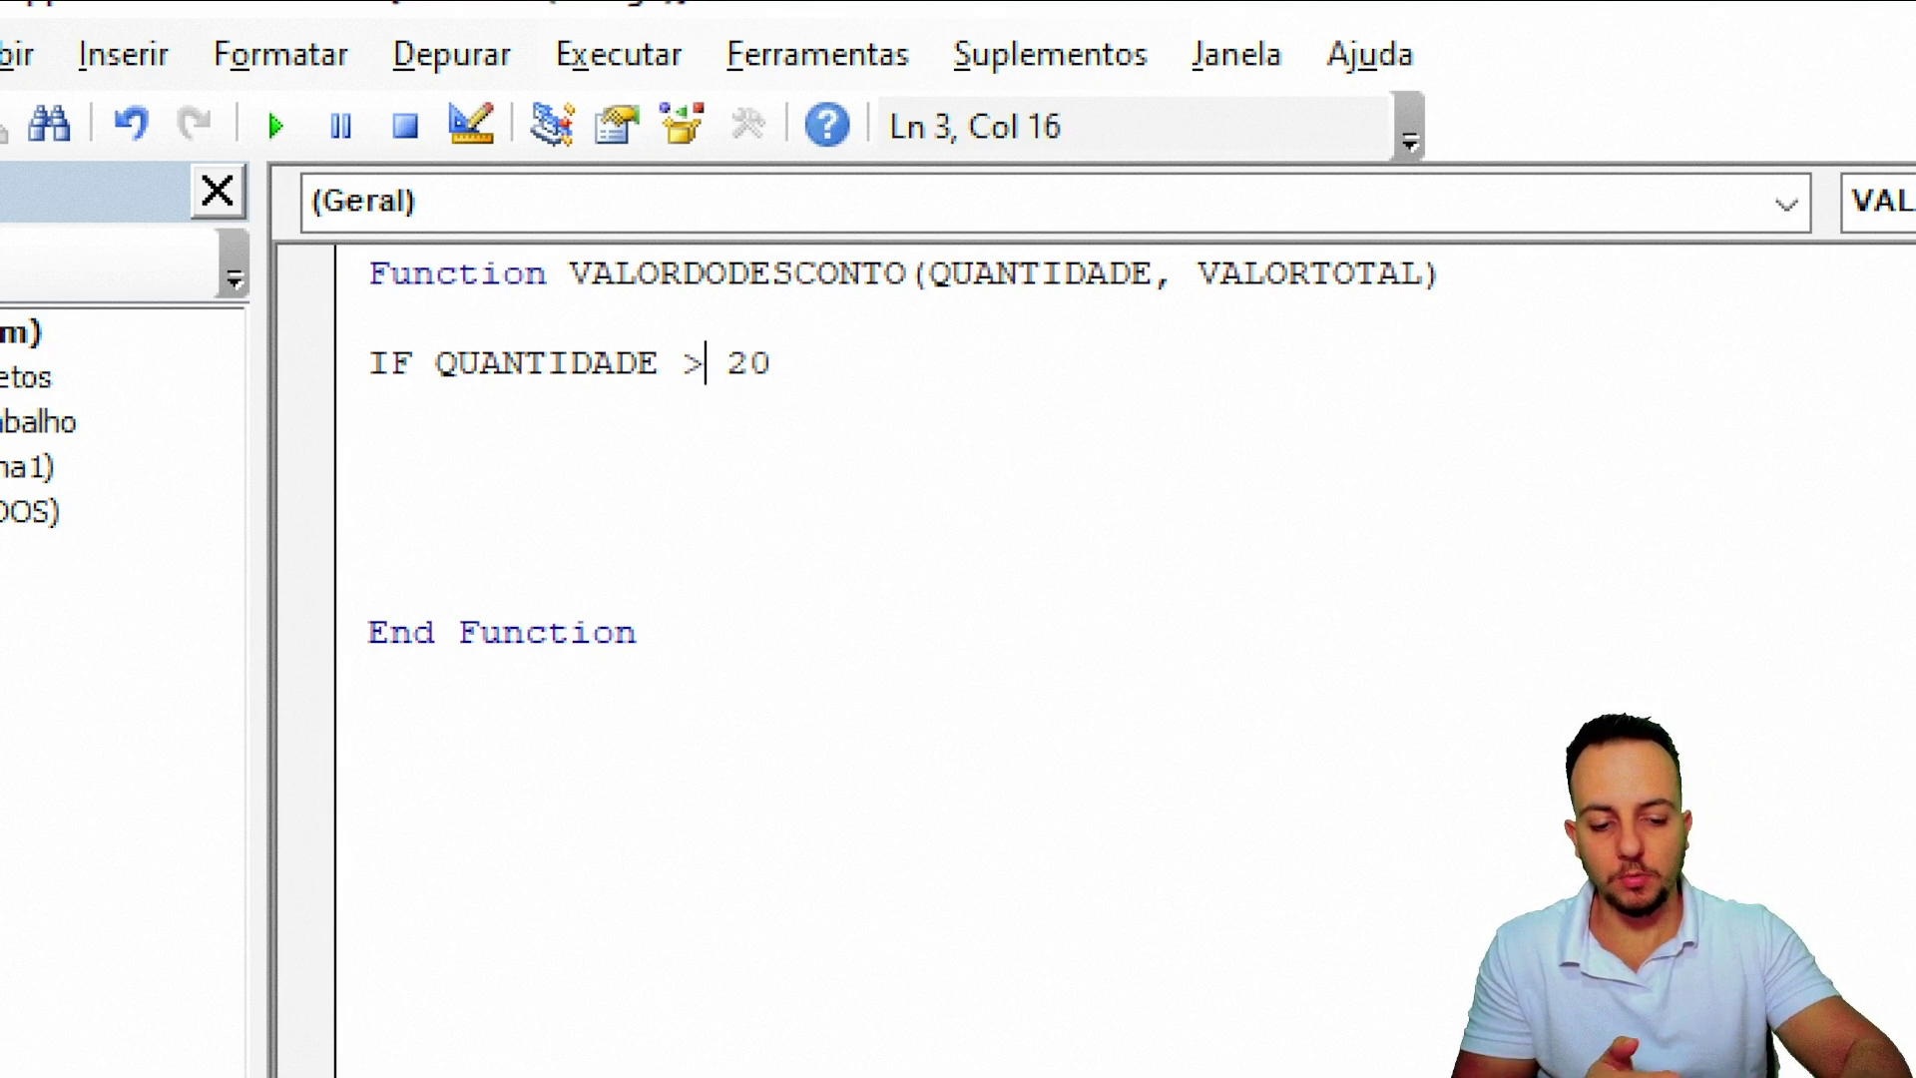
pyautogui.write('=')
pyautogui.press('Right')
pyautogui.press('Right')
pyautogui.press('Right')
pyautogui.write('THEN')
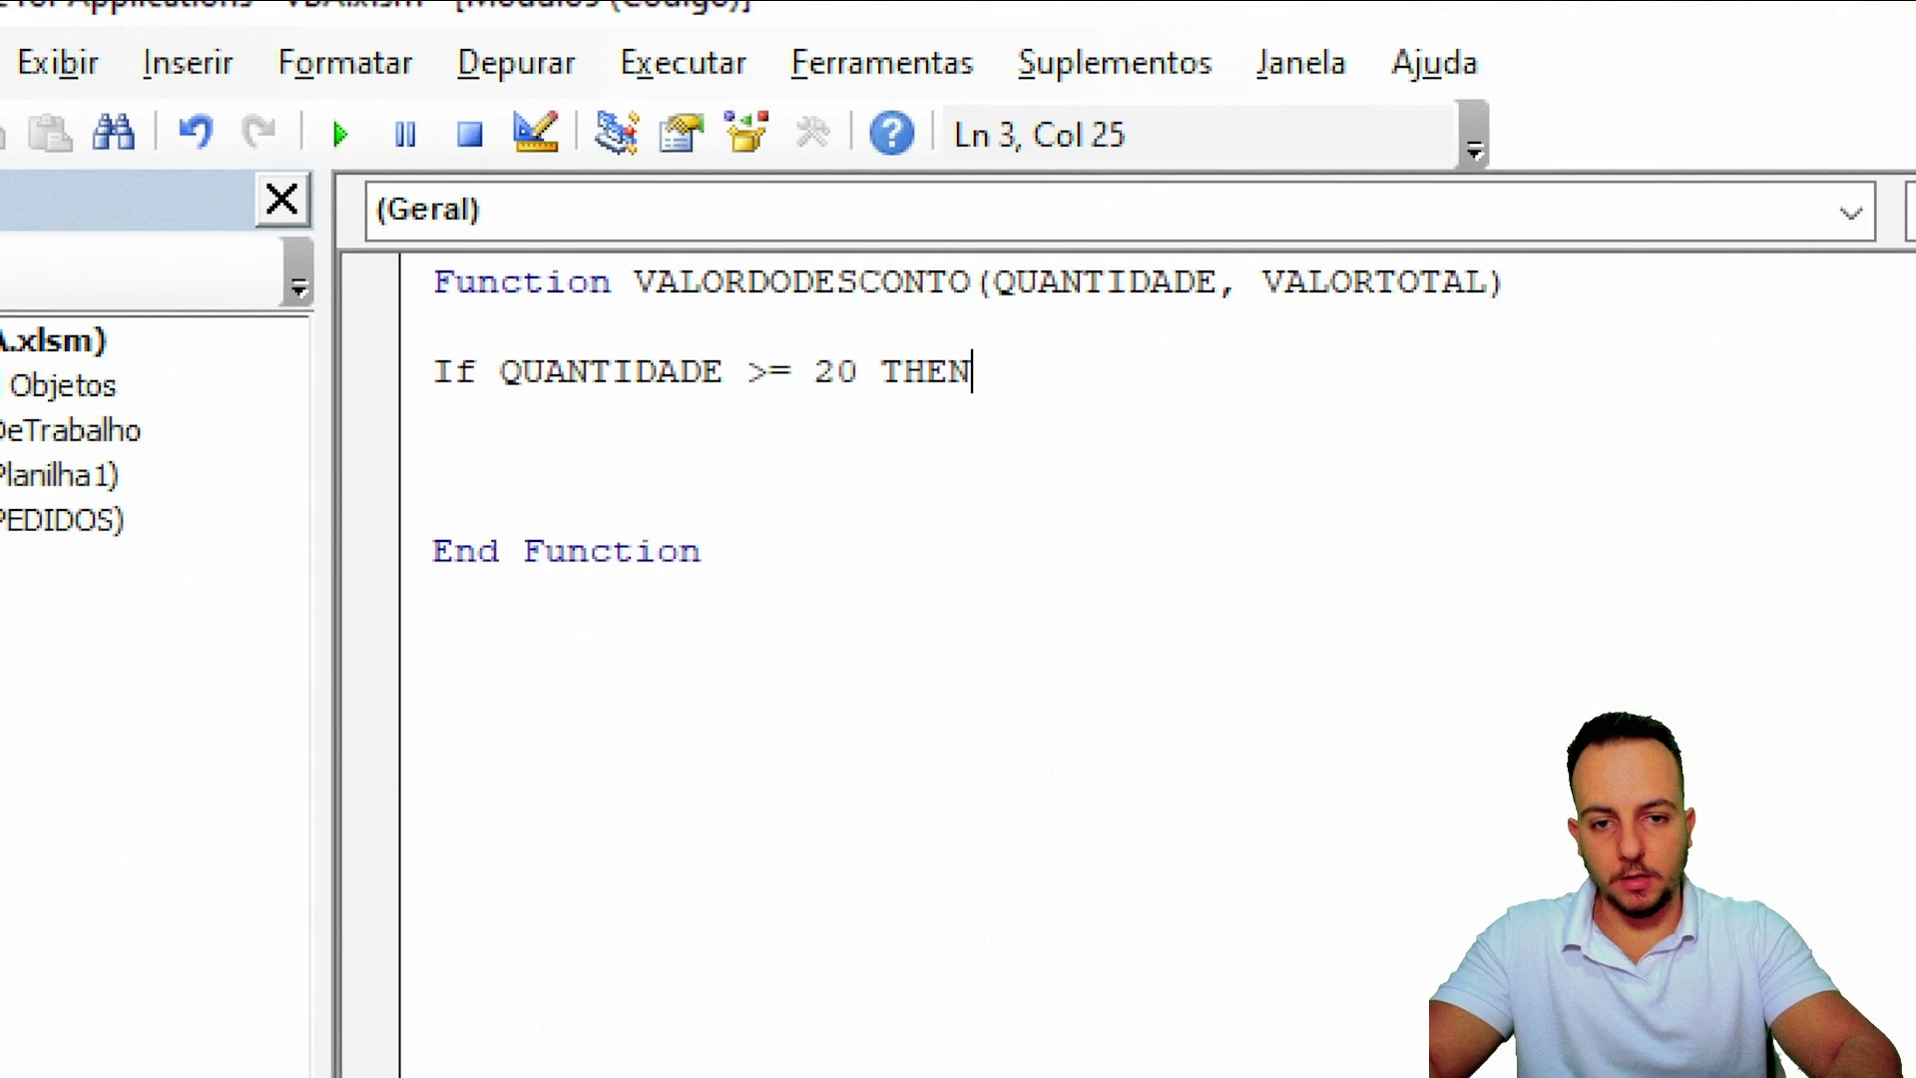
pyautogui.press('Return')
pyautogui.press('Return')
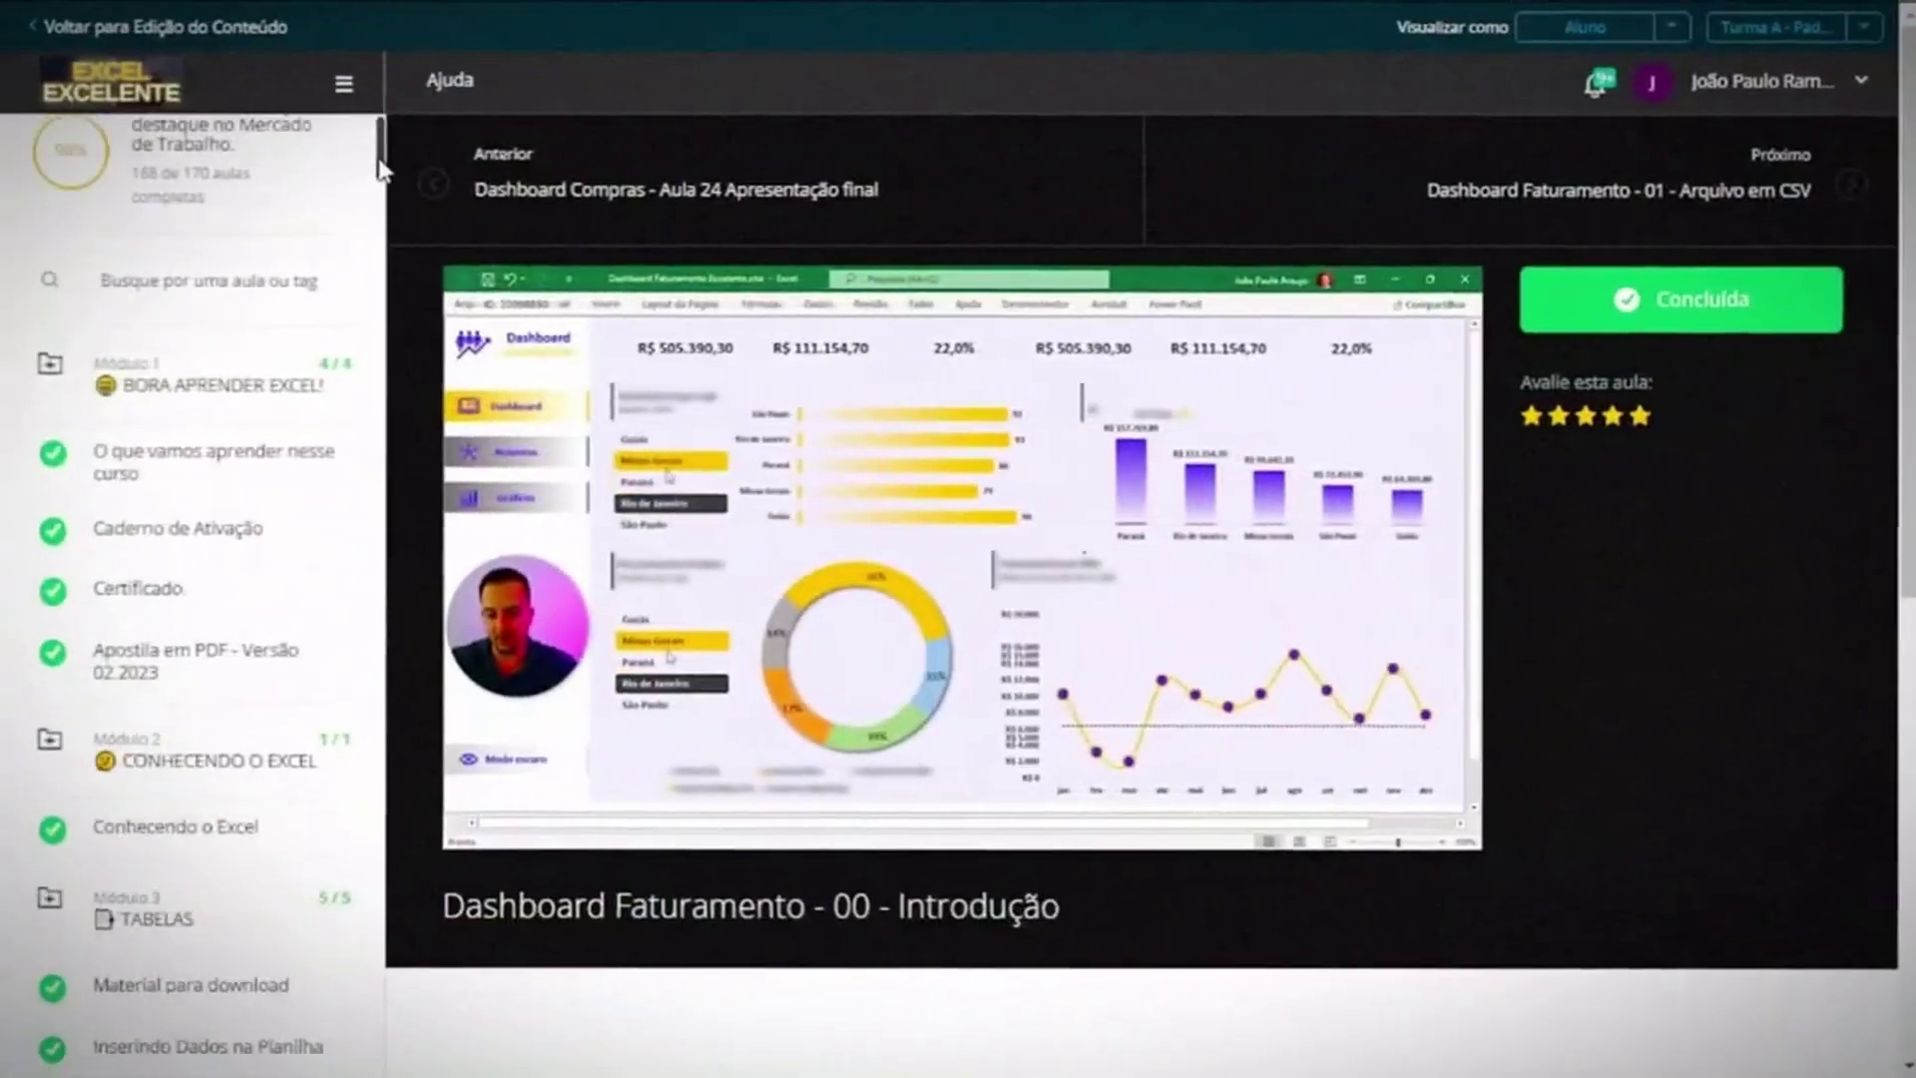
# - Scroll down the Excel Excelente lesson list in the Hotmart course sidebar
pyautogui.moveTo(375, 150); pyautogui.dragTo(362, 590)
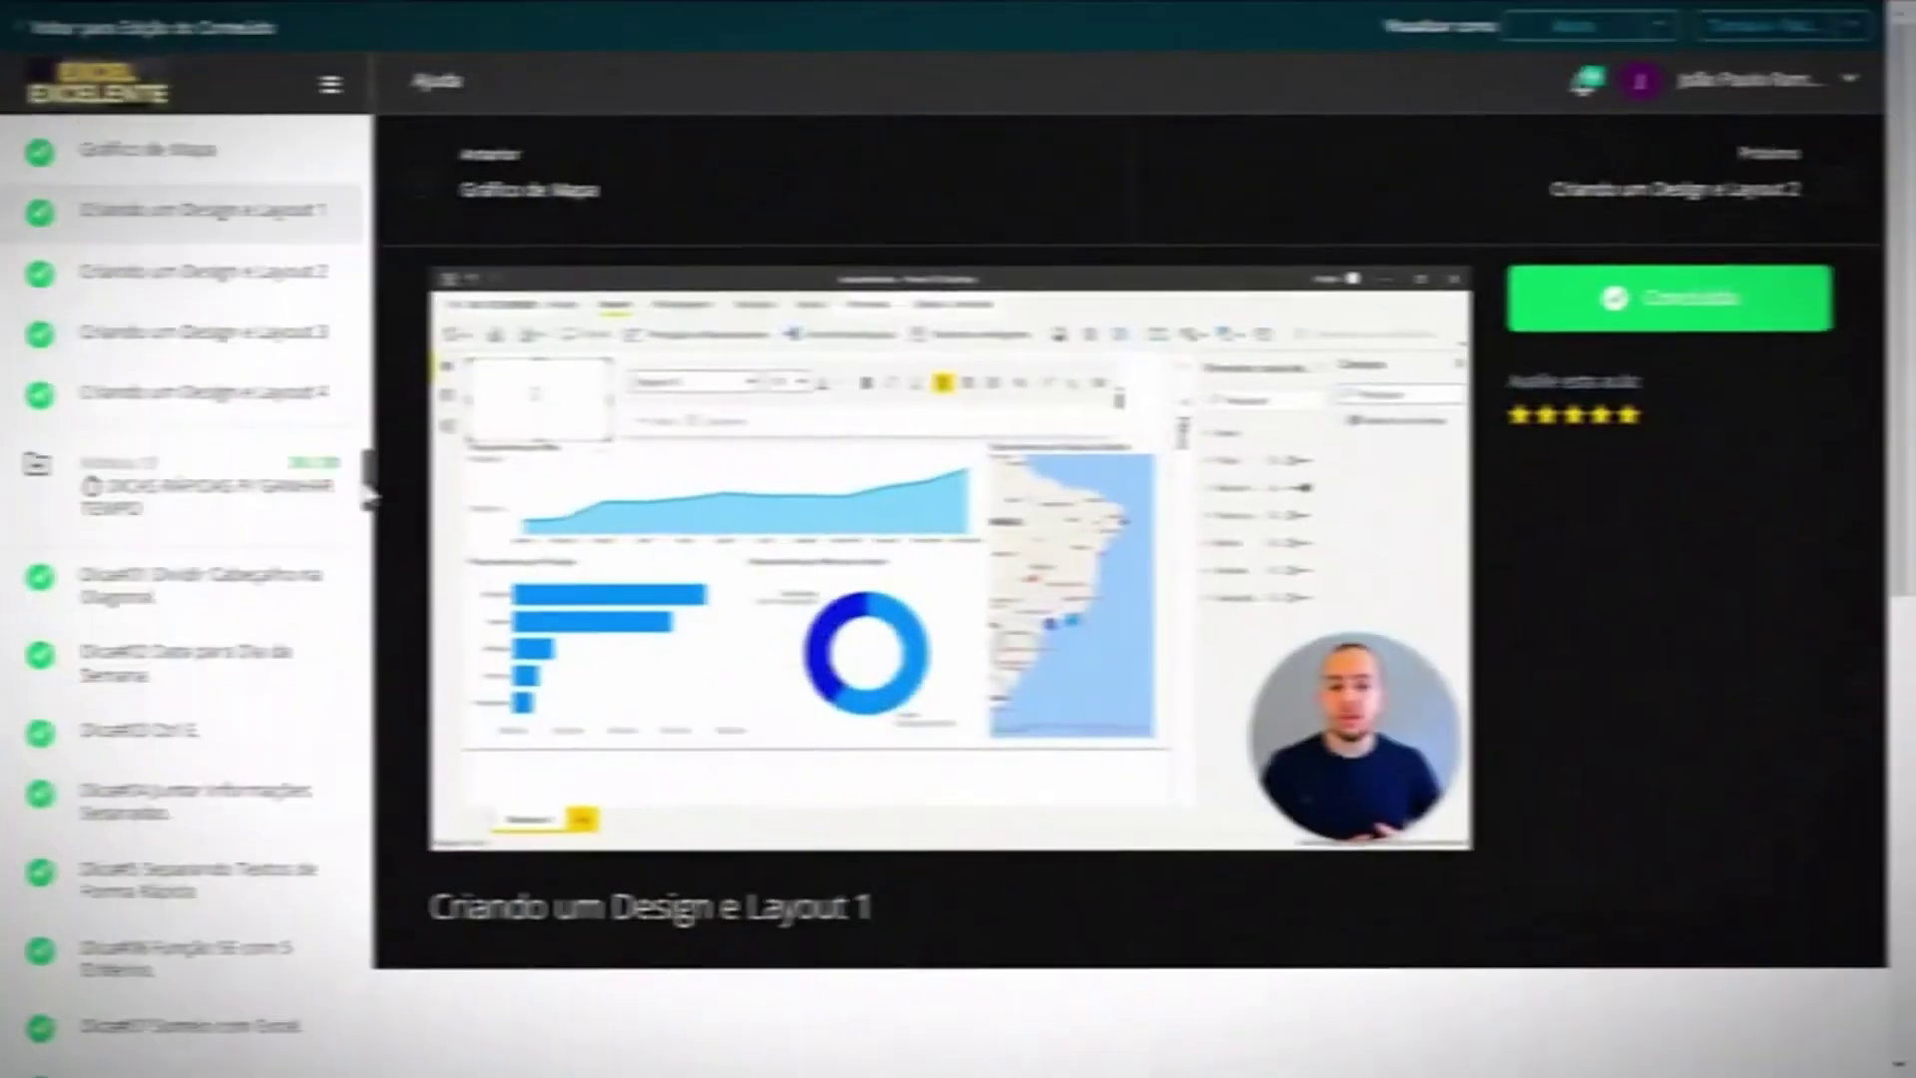
pyautogui.moveTo(373, 546); pyautogui.dragTo(374, 686)
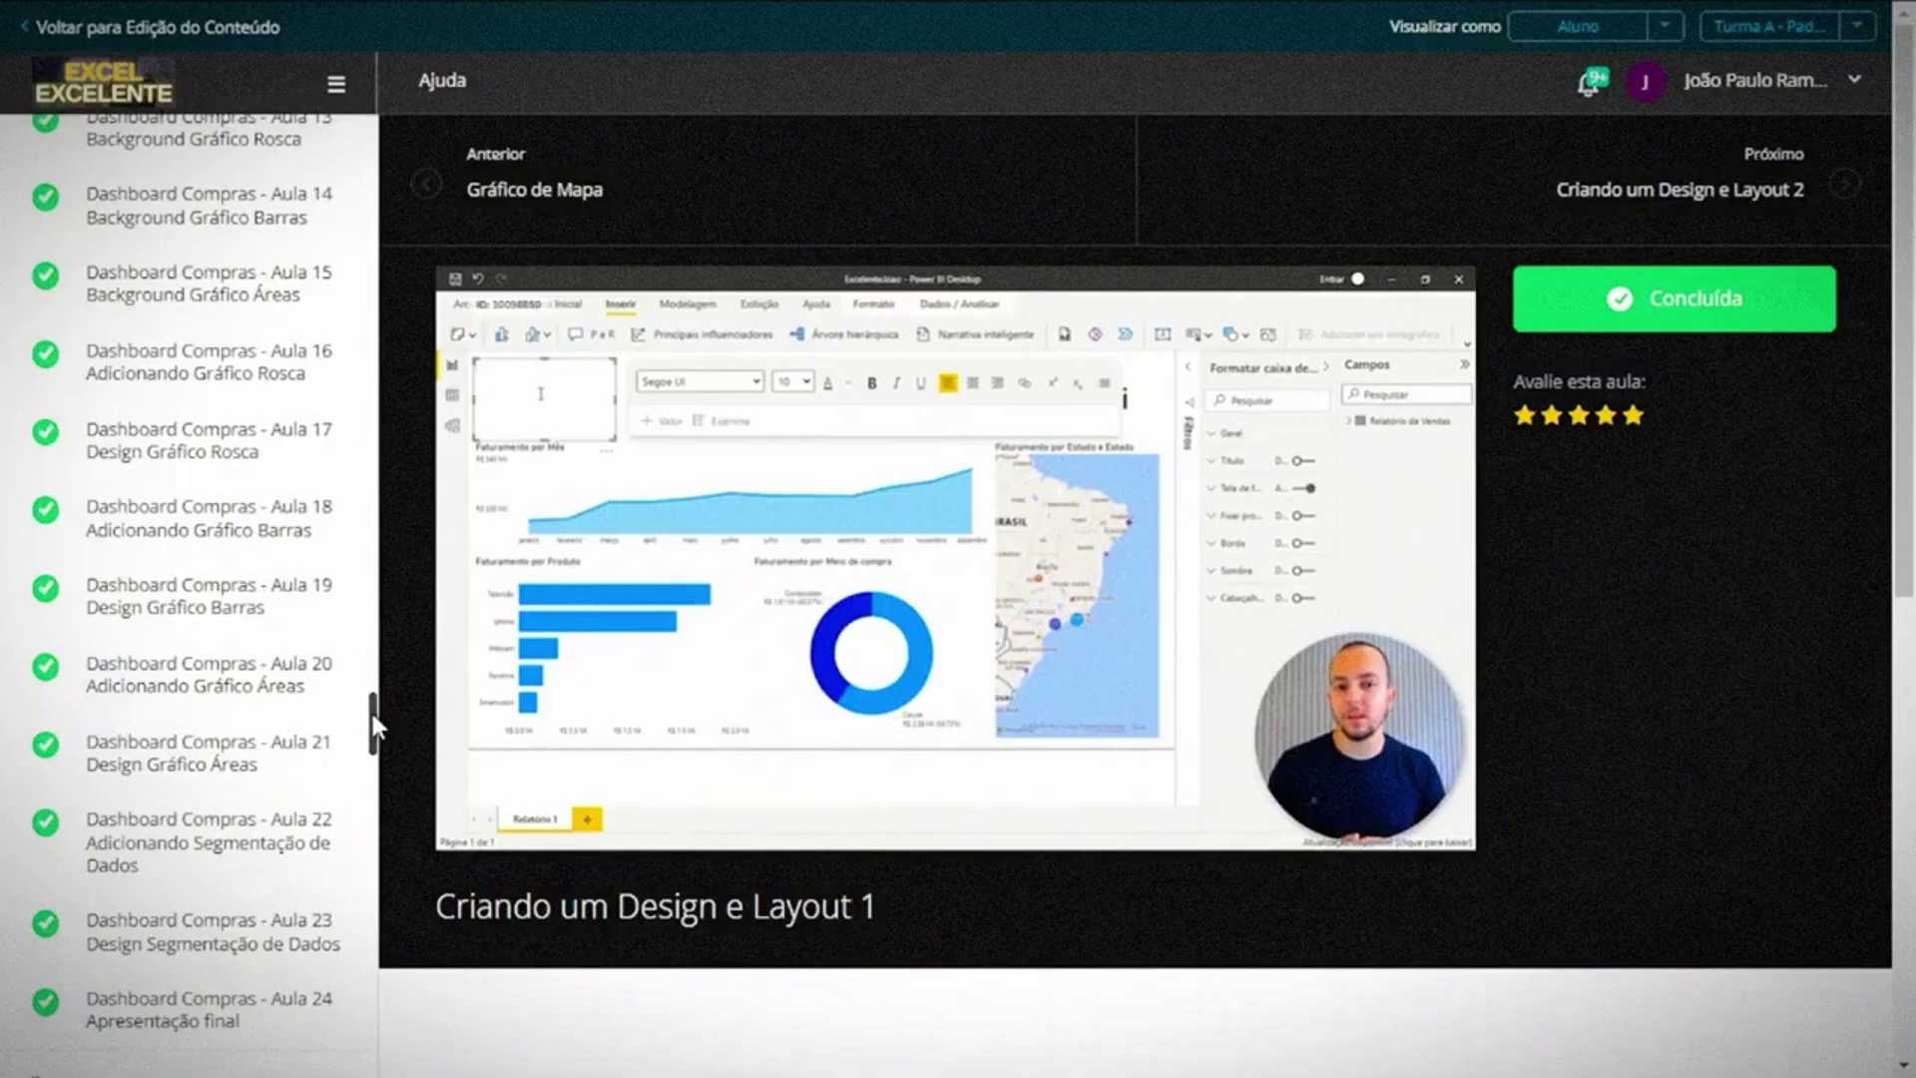
pyautogui.moveTo(374, 687); pyautogui.dragTo(358, 951)
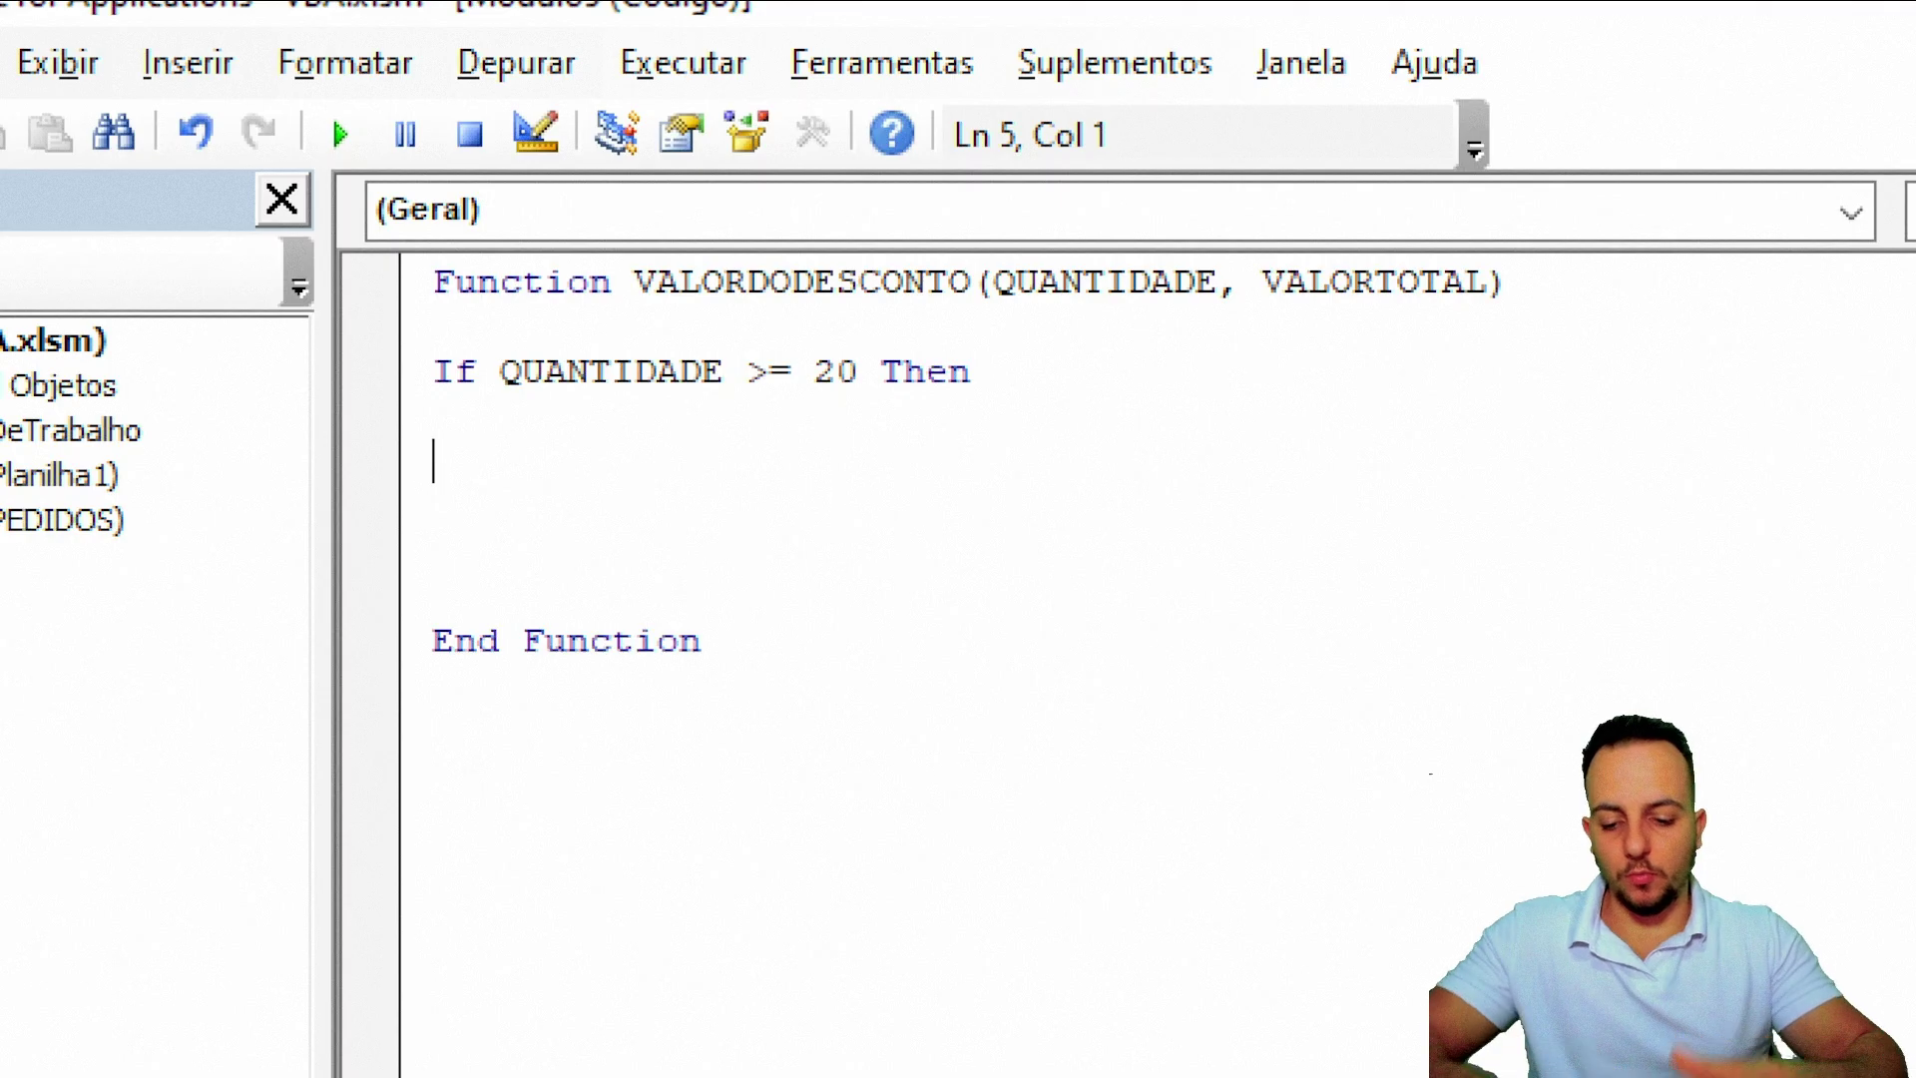
# - Write the branches: VALORDODESCONTO = VALORTOTAL * 0.15, and under Else, VALORDODESCONTO = 0
pyautogui.write('VALORDODE')
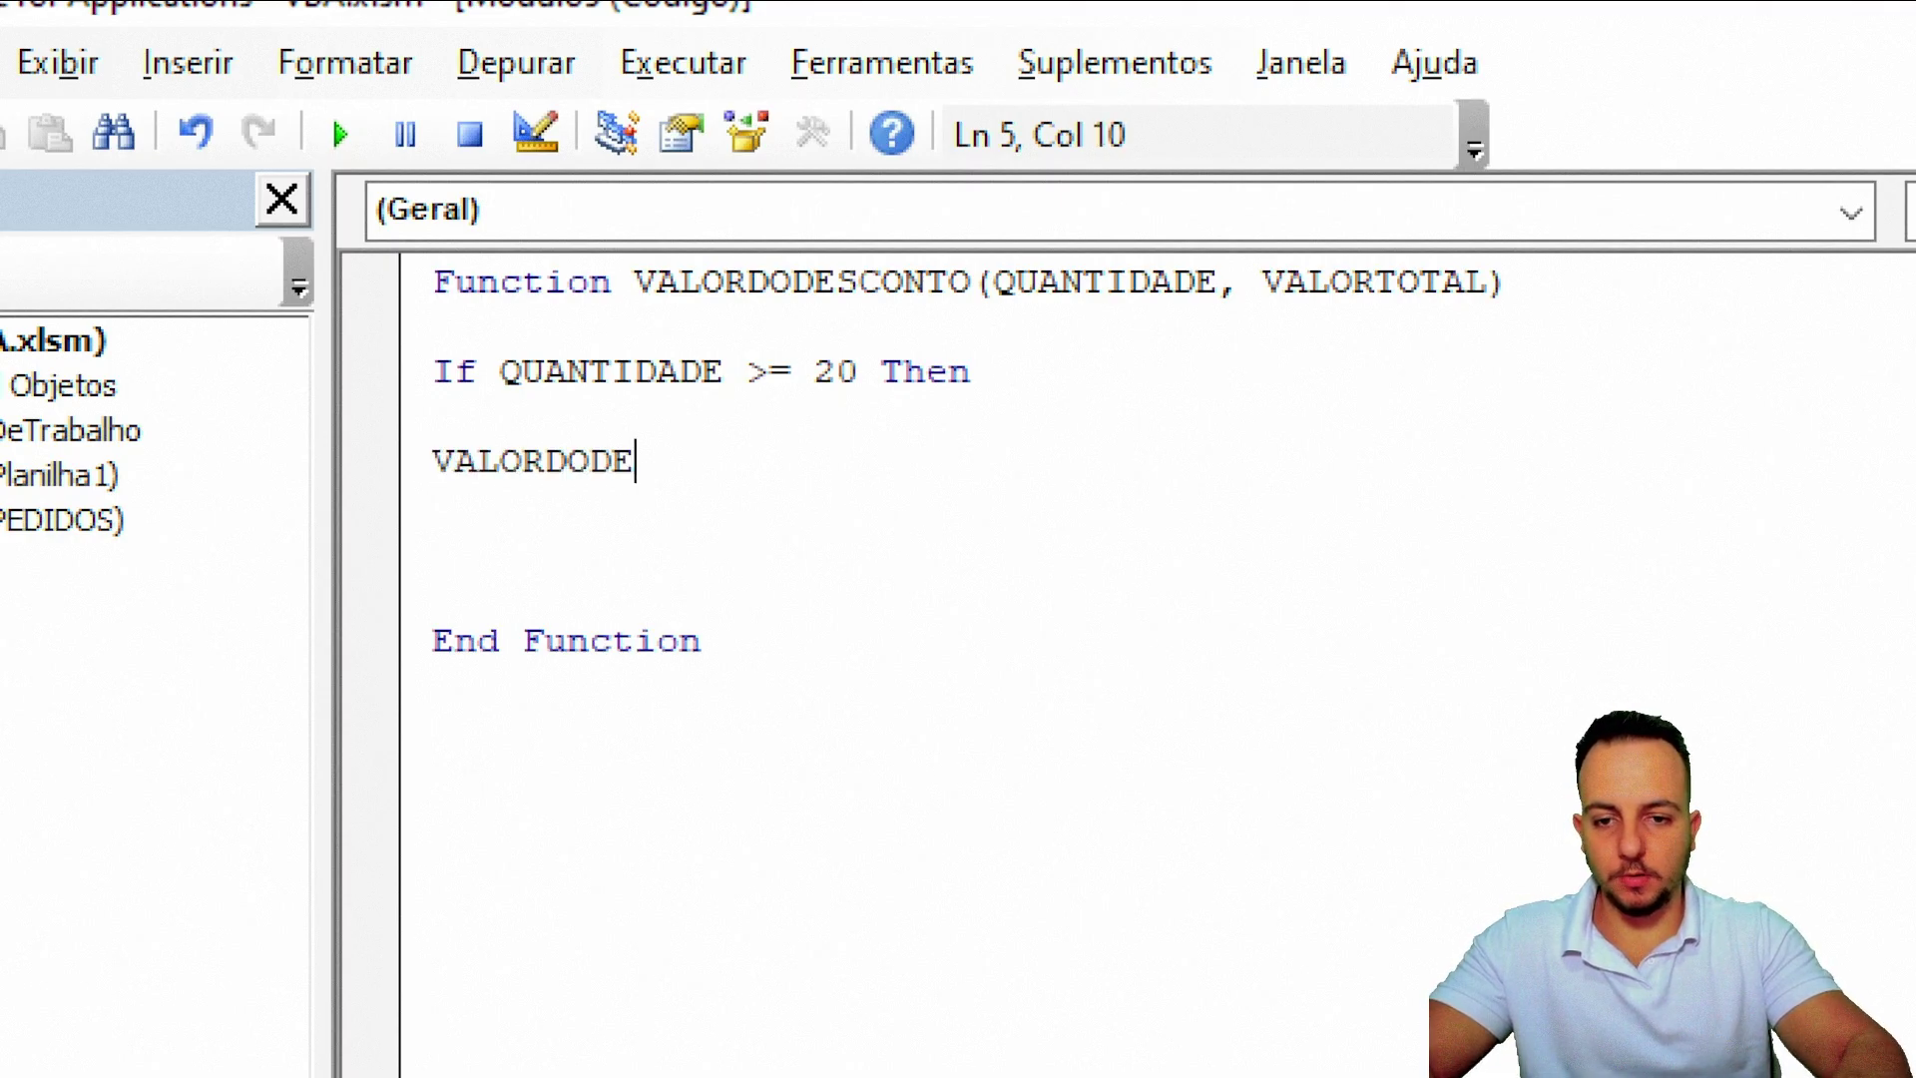
pyautogui.write('SCONTO = ')
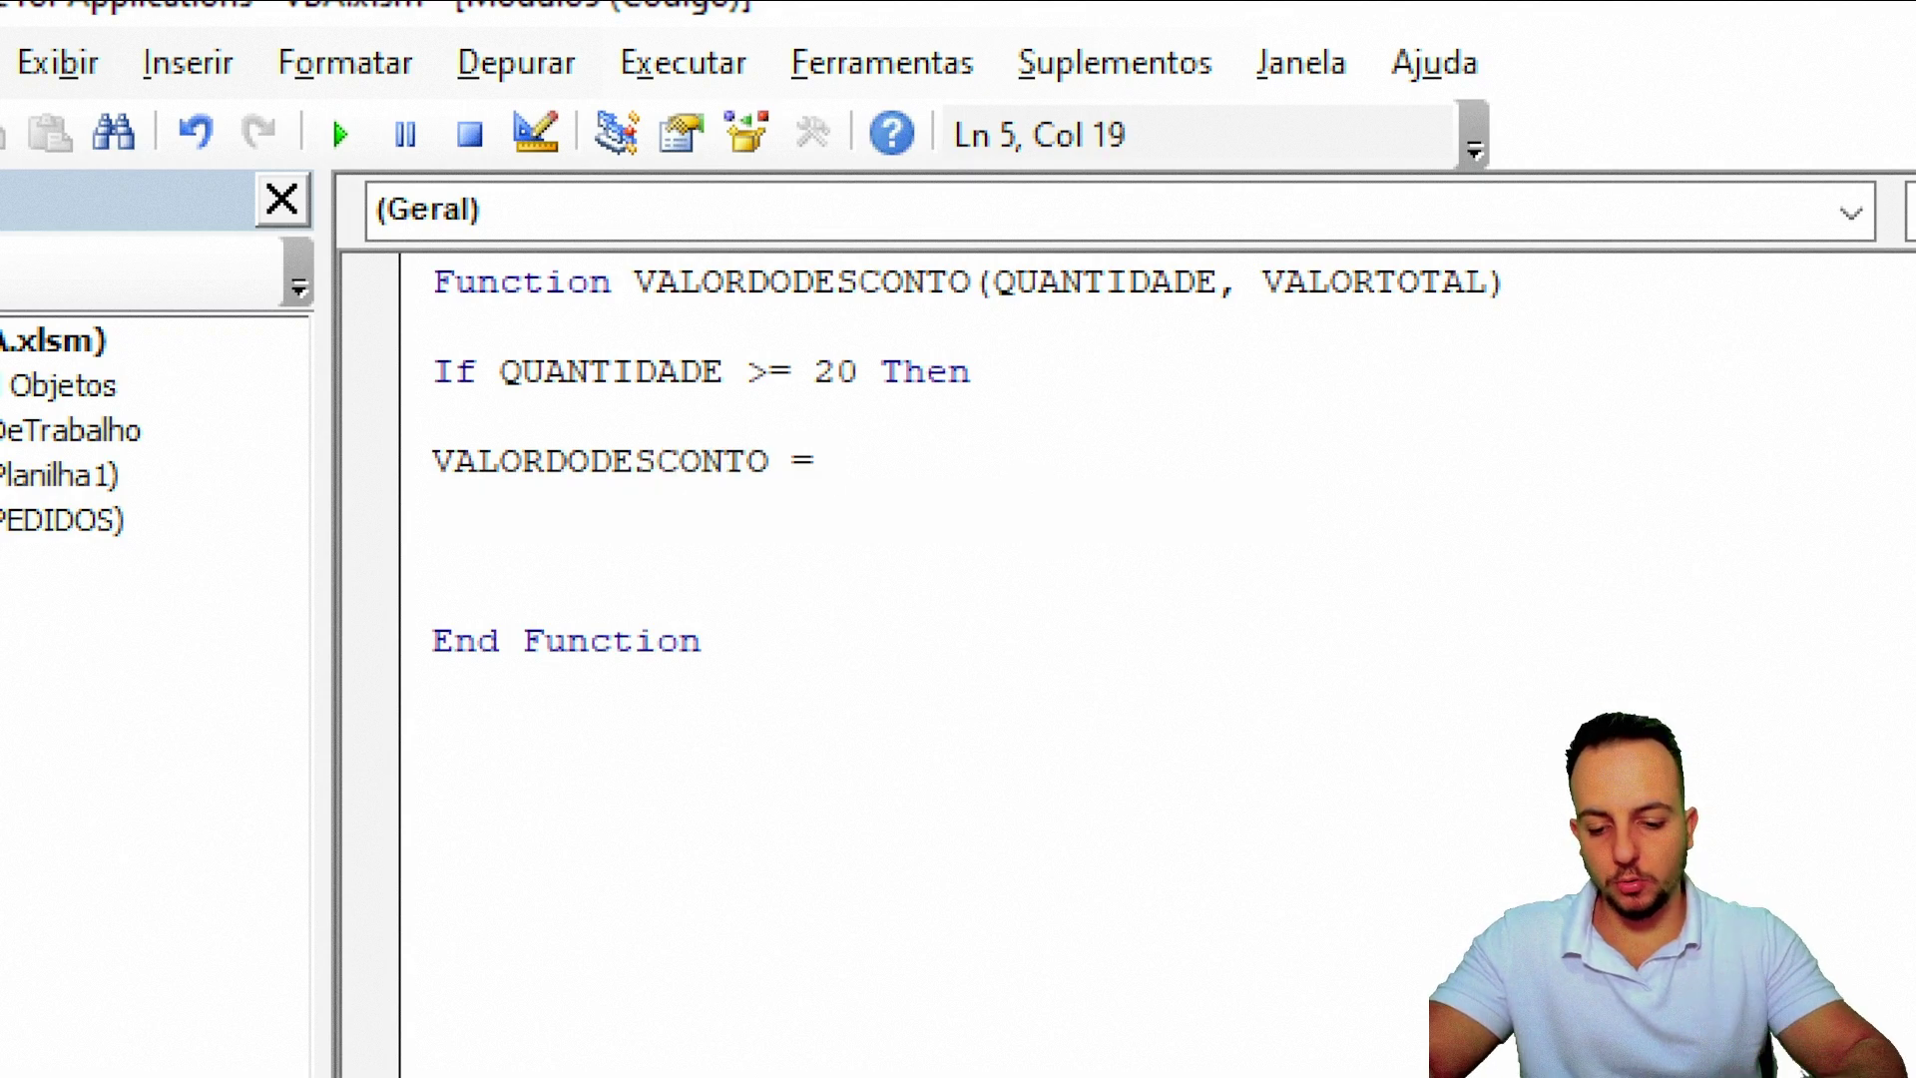
pyautogui.write('VALORTOTAL * 0.15')
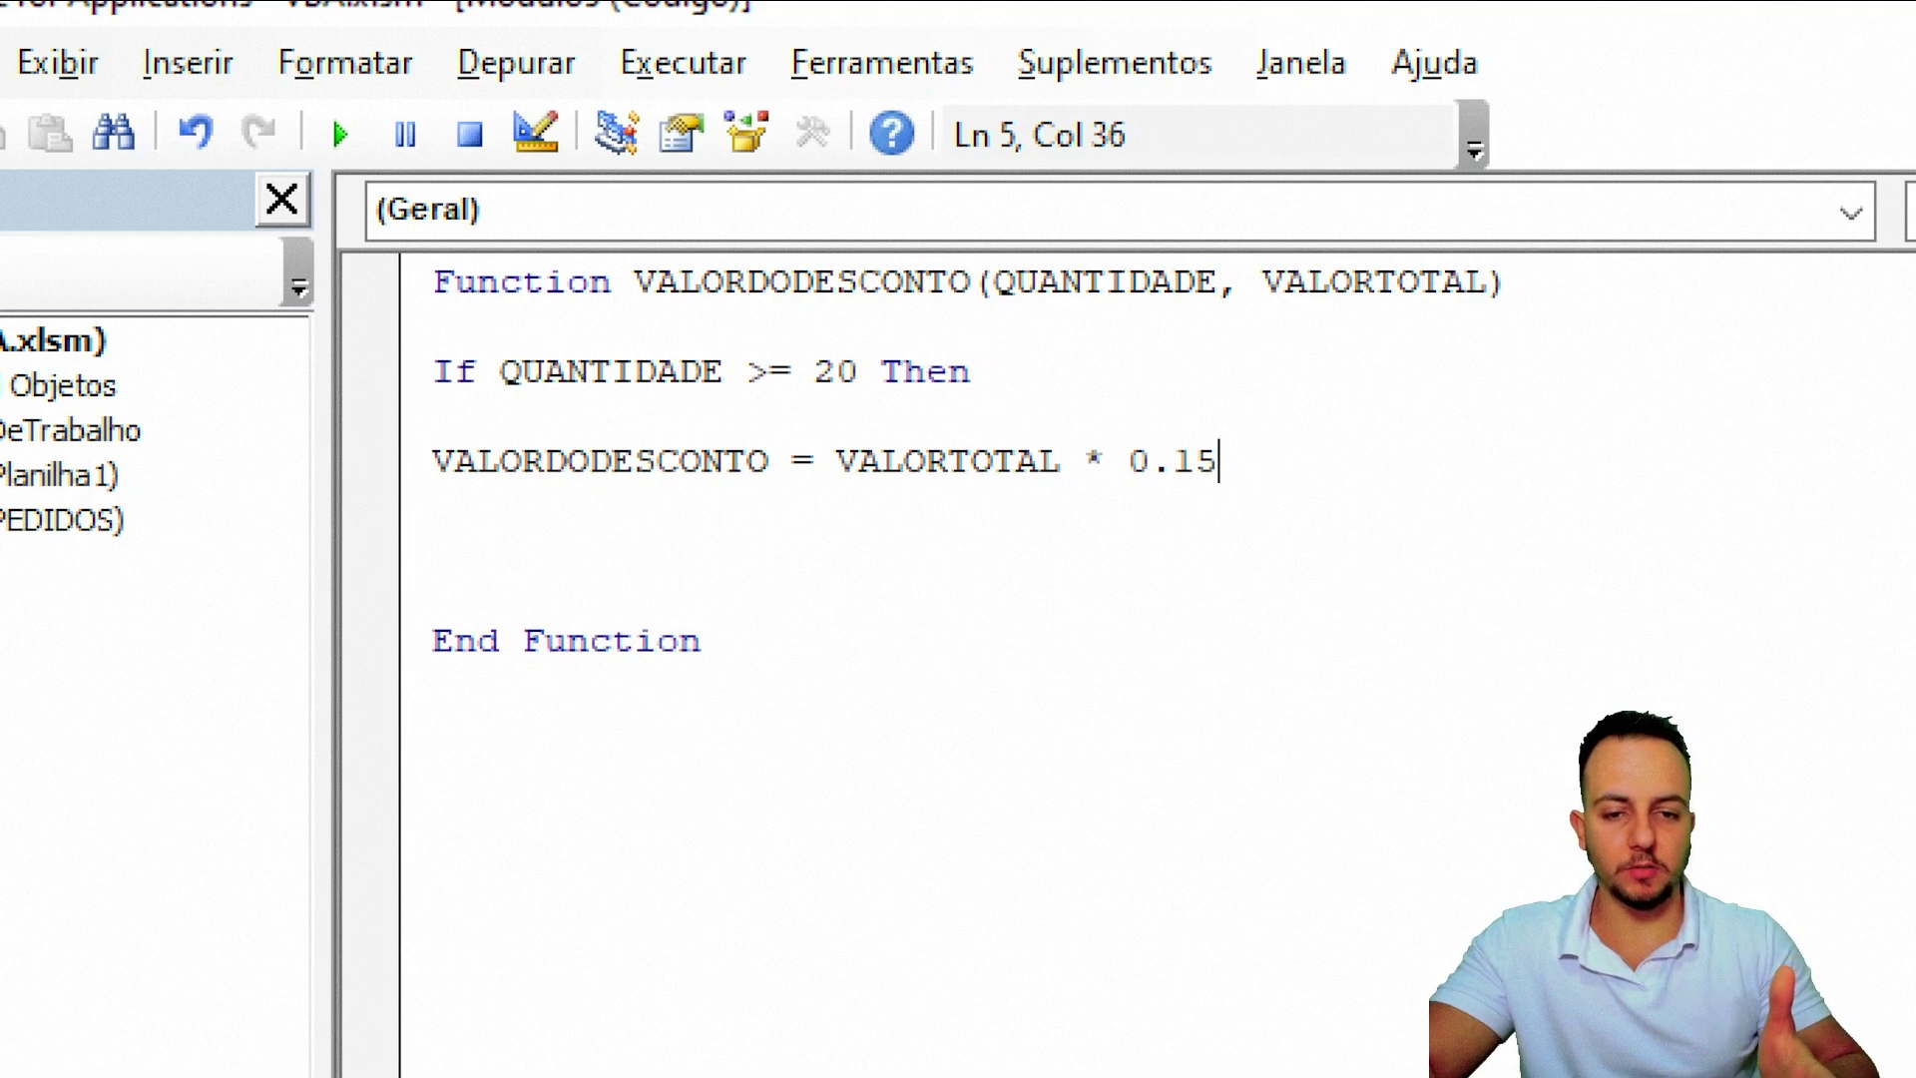
pyautogui.press('Return')
pyautogui.press('Return')
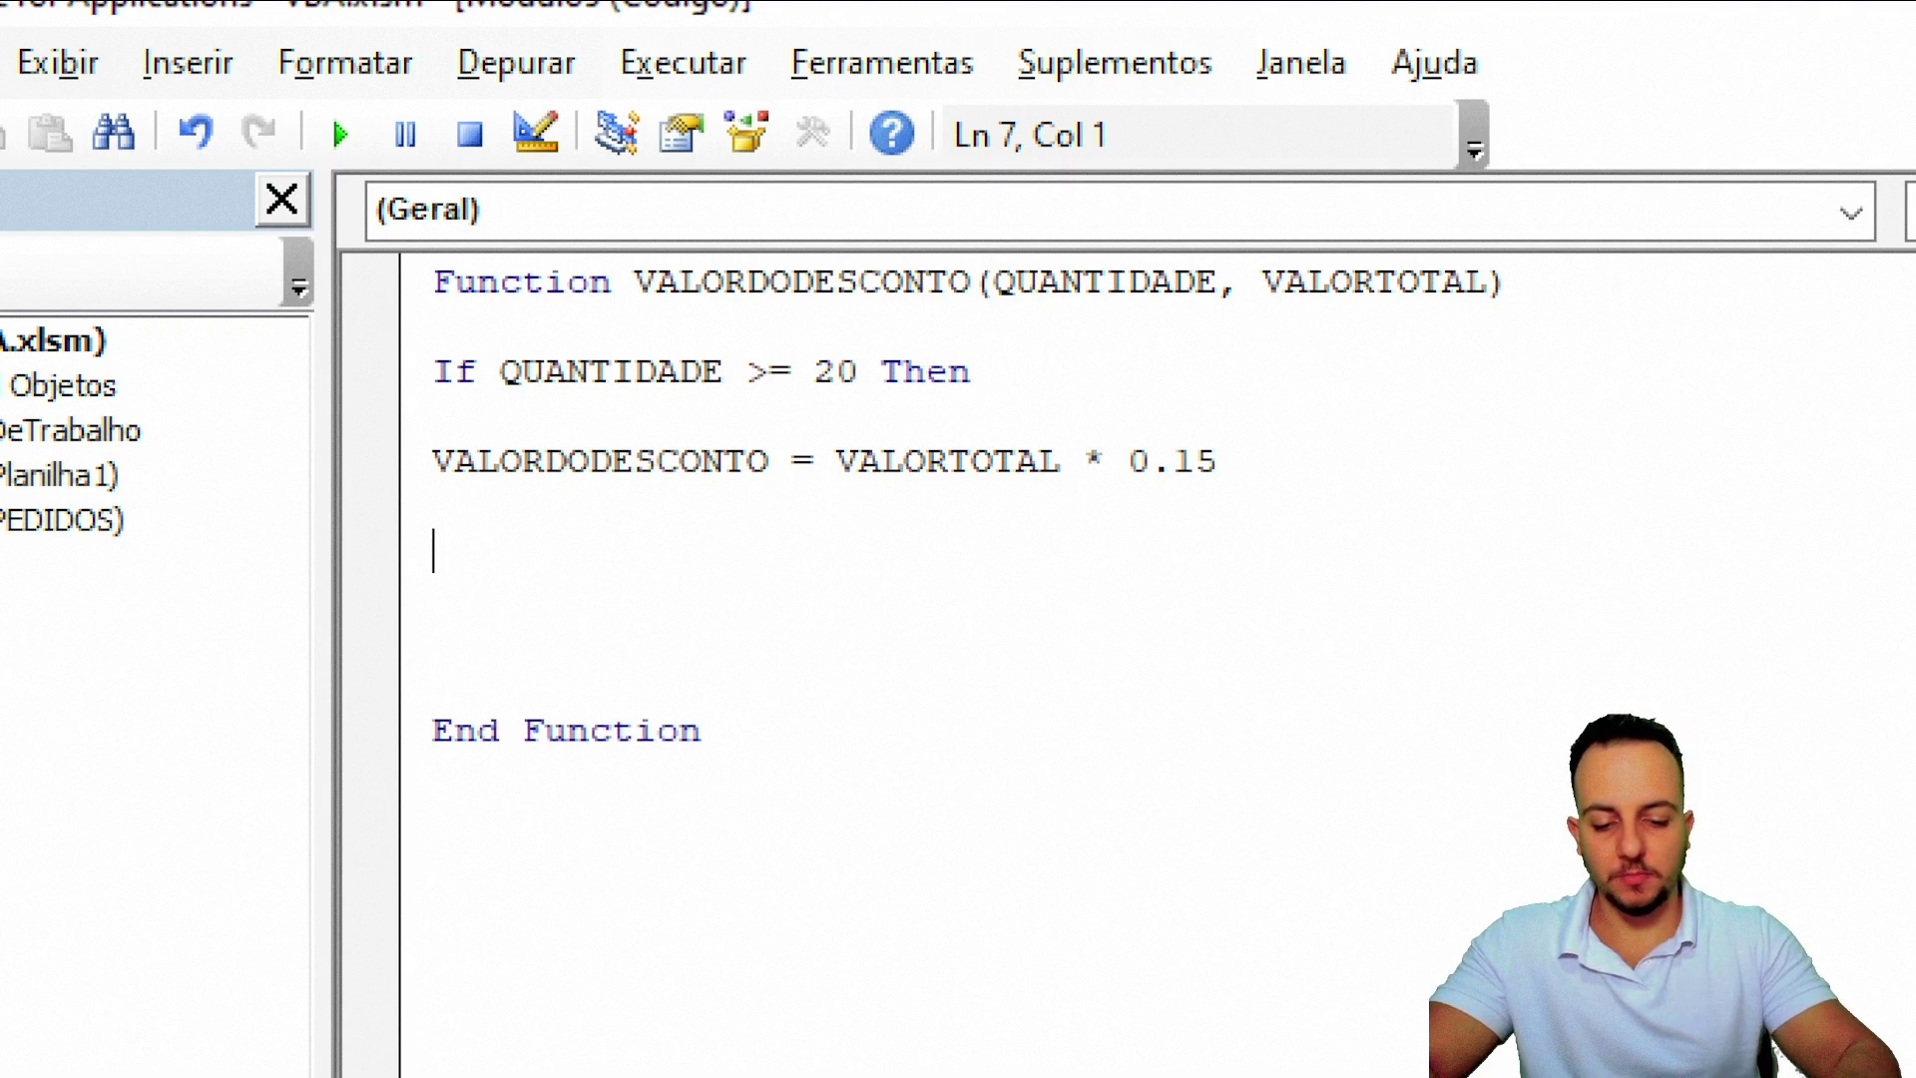
pyautogui.write('ELSE')
pyautogui.press('Return')
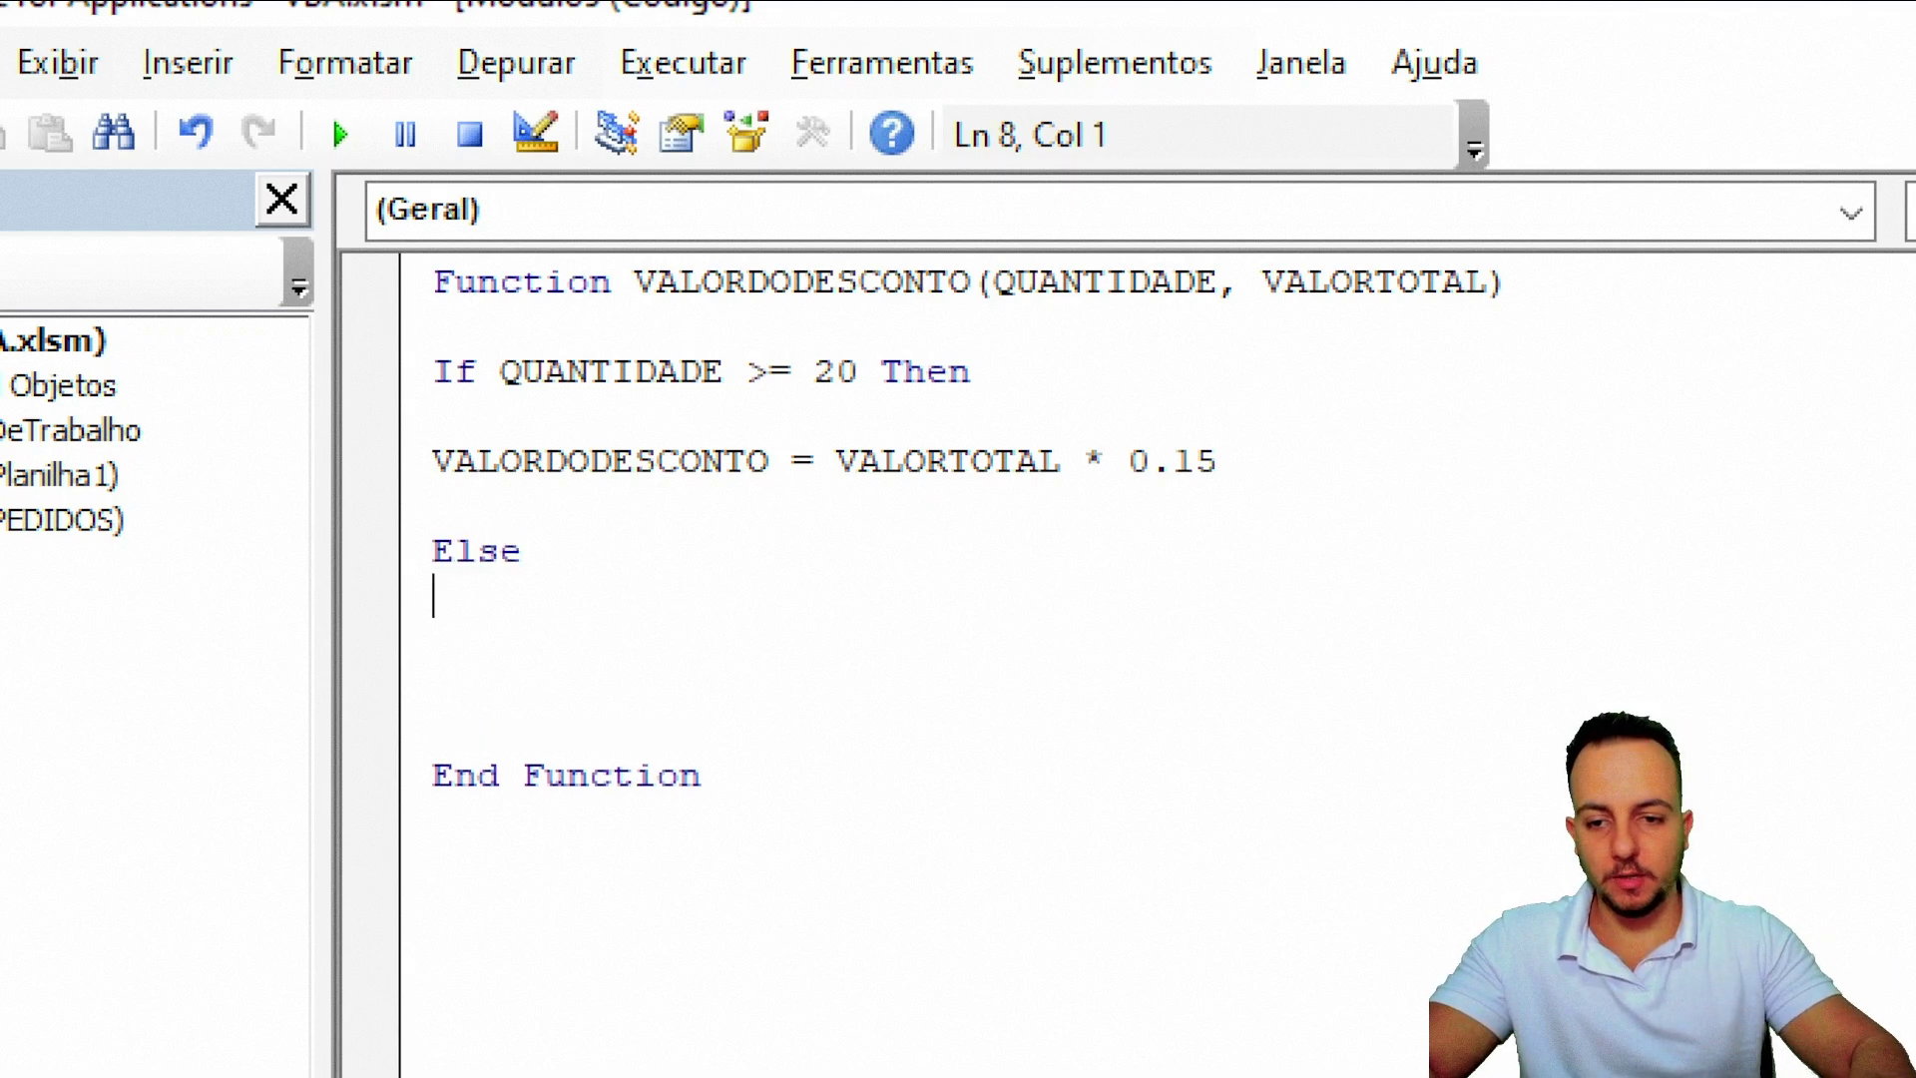
pyautogui.write('VALORDODESCONTO = 0')
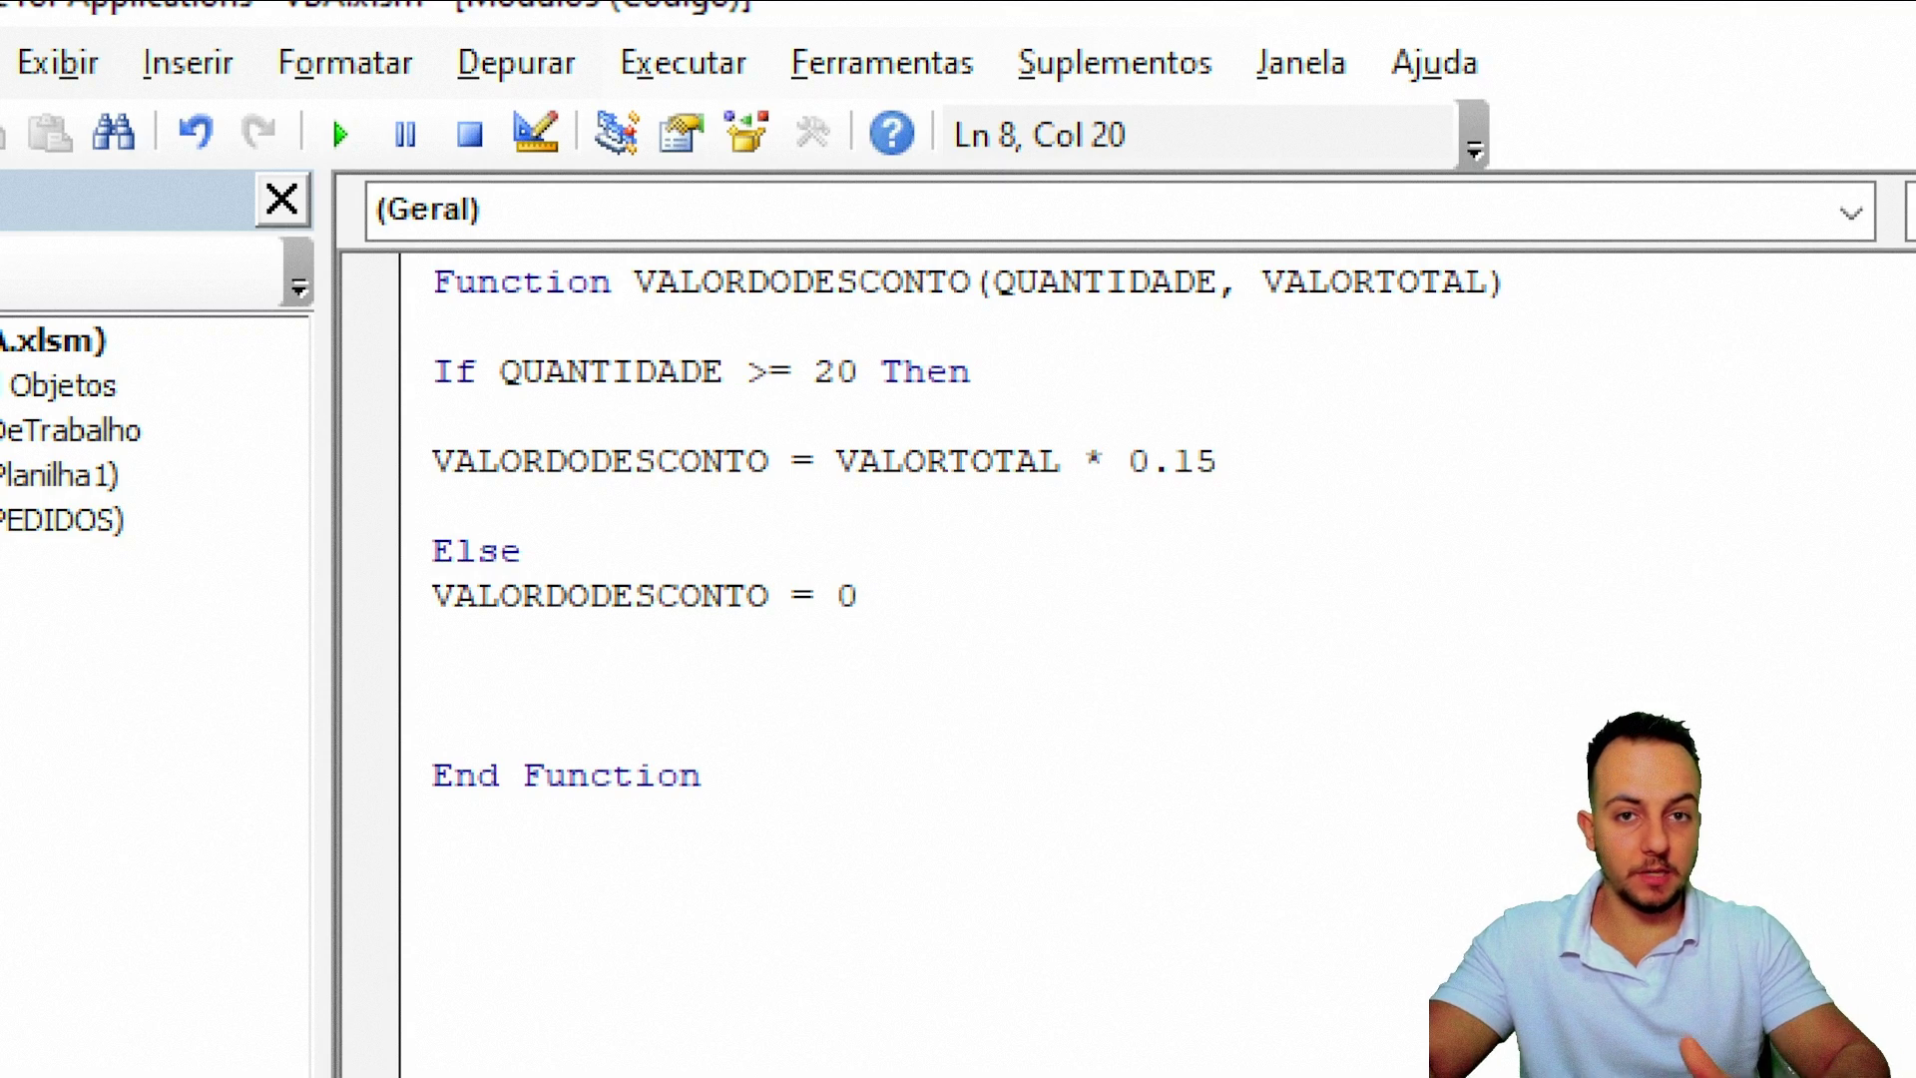
pyautogui.press('Return')
pyautogui.write('END IF')
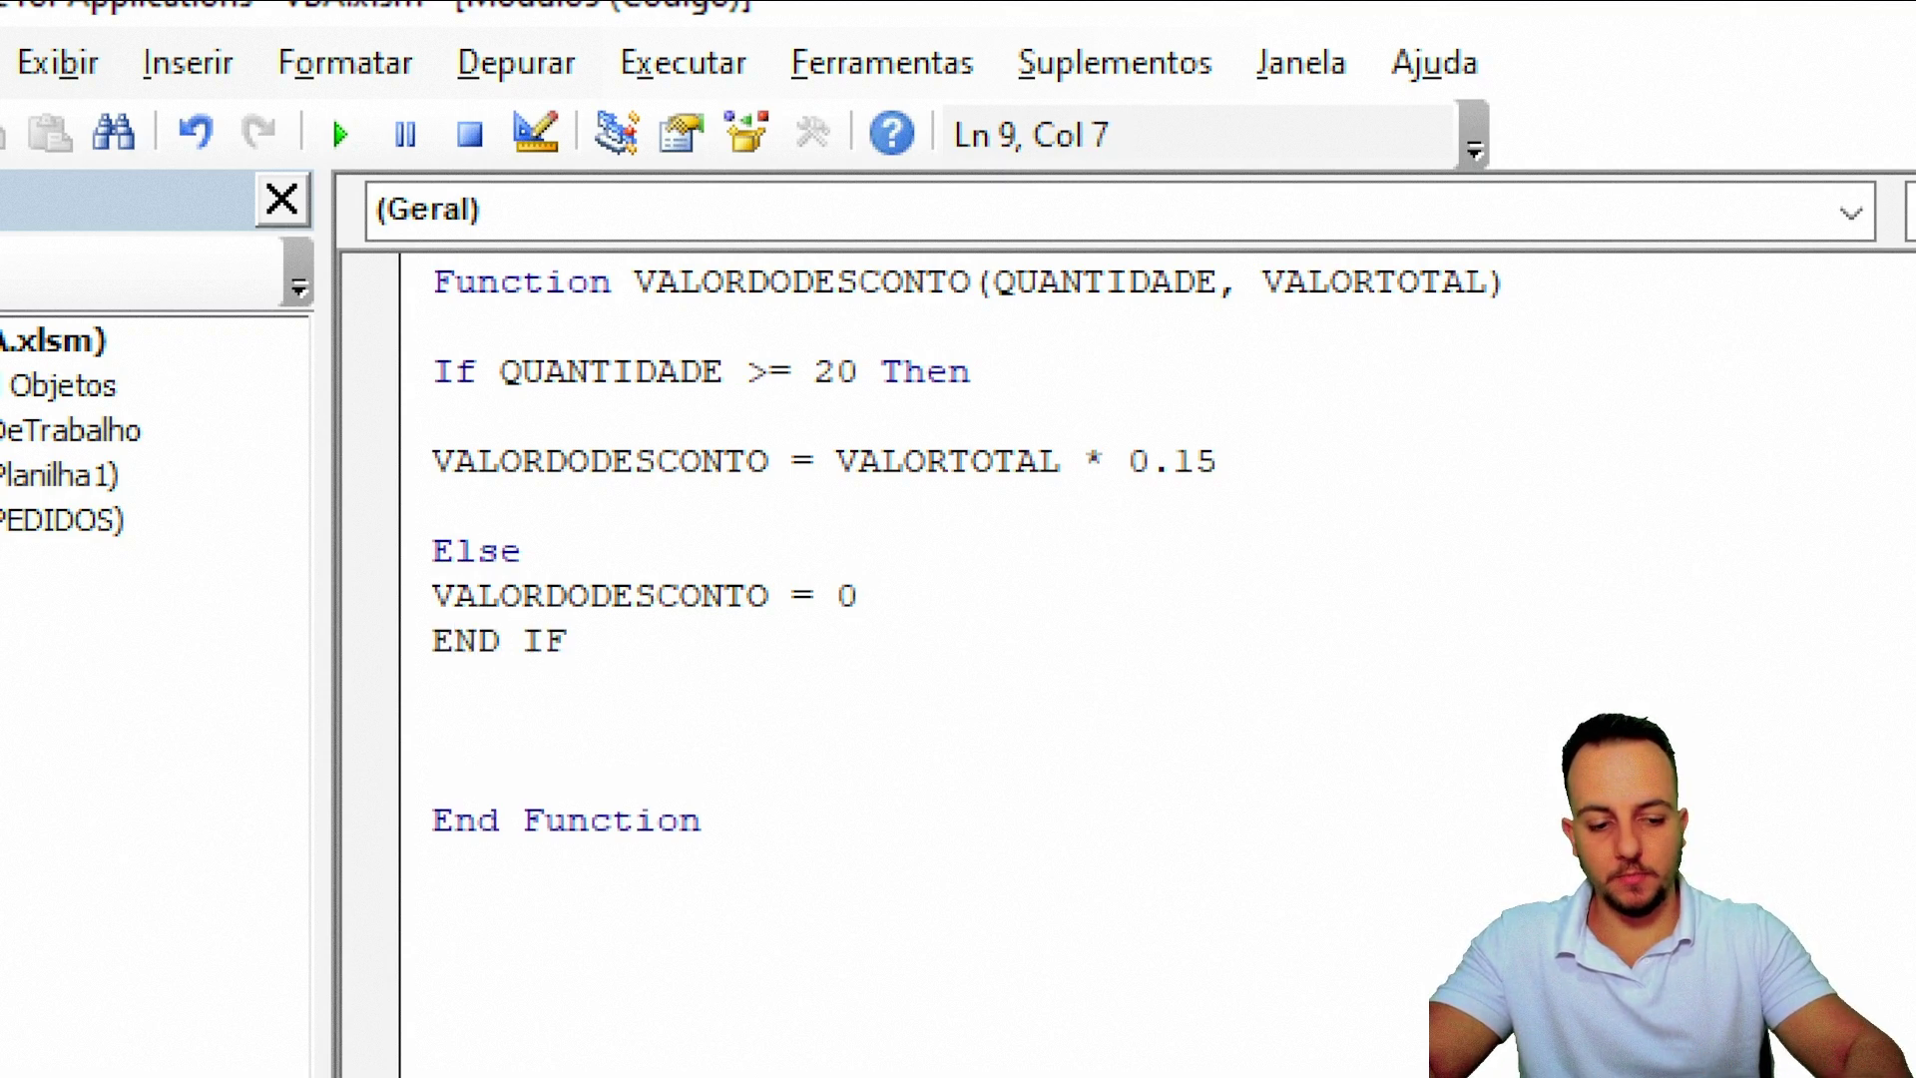
# - Close with End If, tidy the blank lines around it, and return to the Excel workbook
pyautogui.press('Return')
pyautogui.press('Delete')
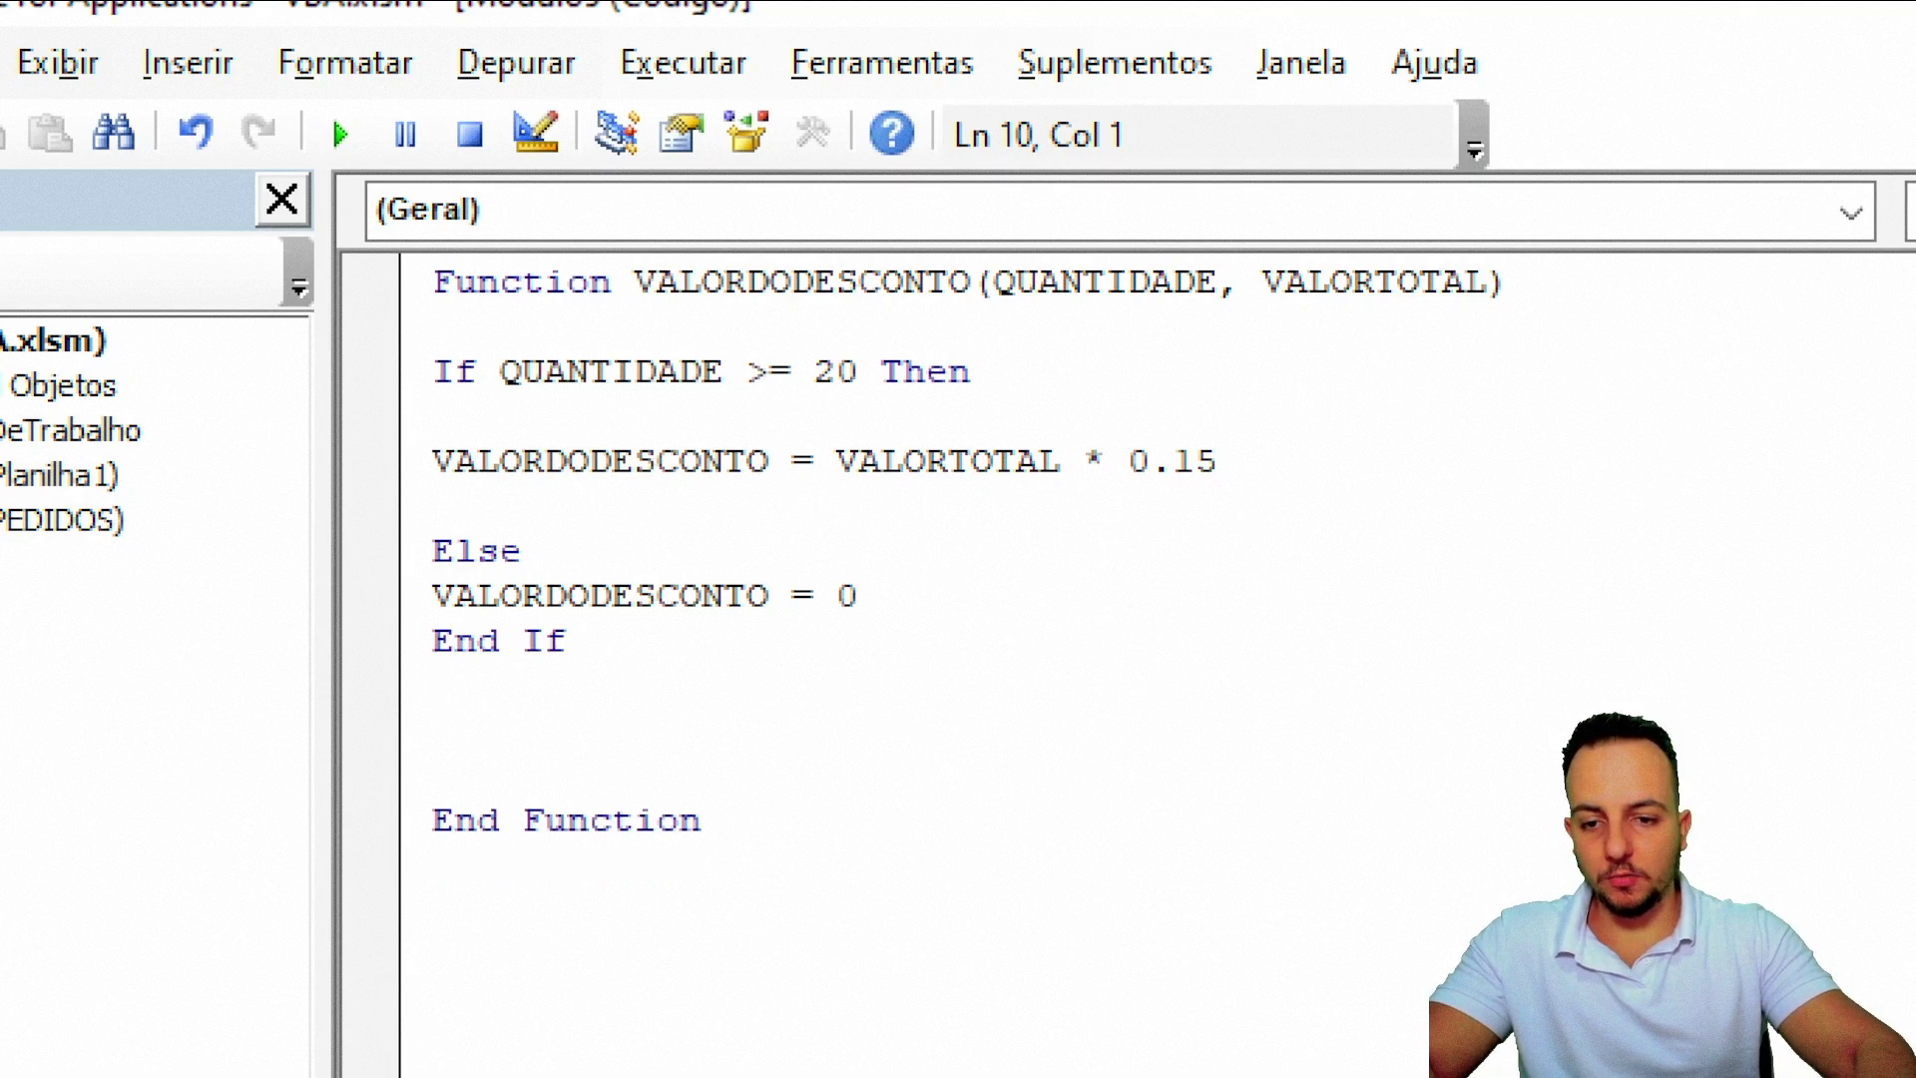
pyautogui.press('Delete')
pyautogui.press('Delete')
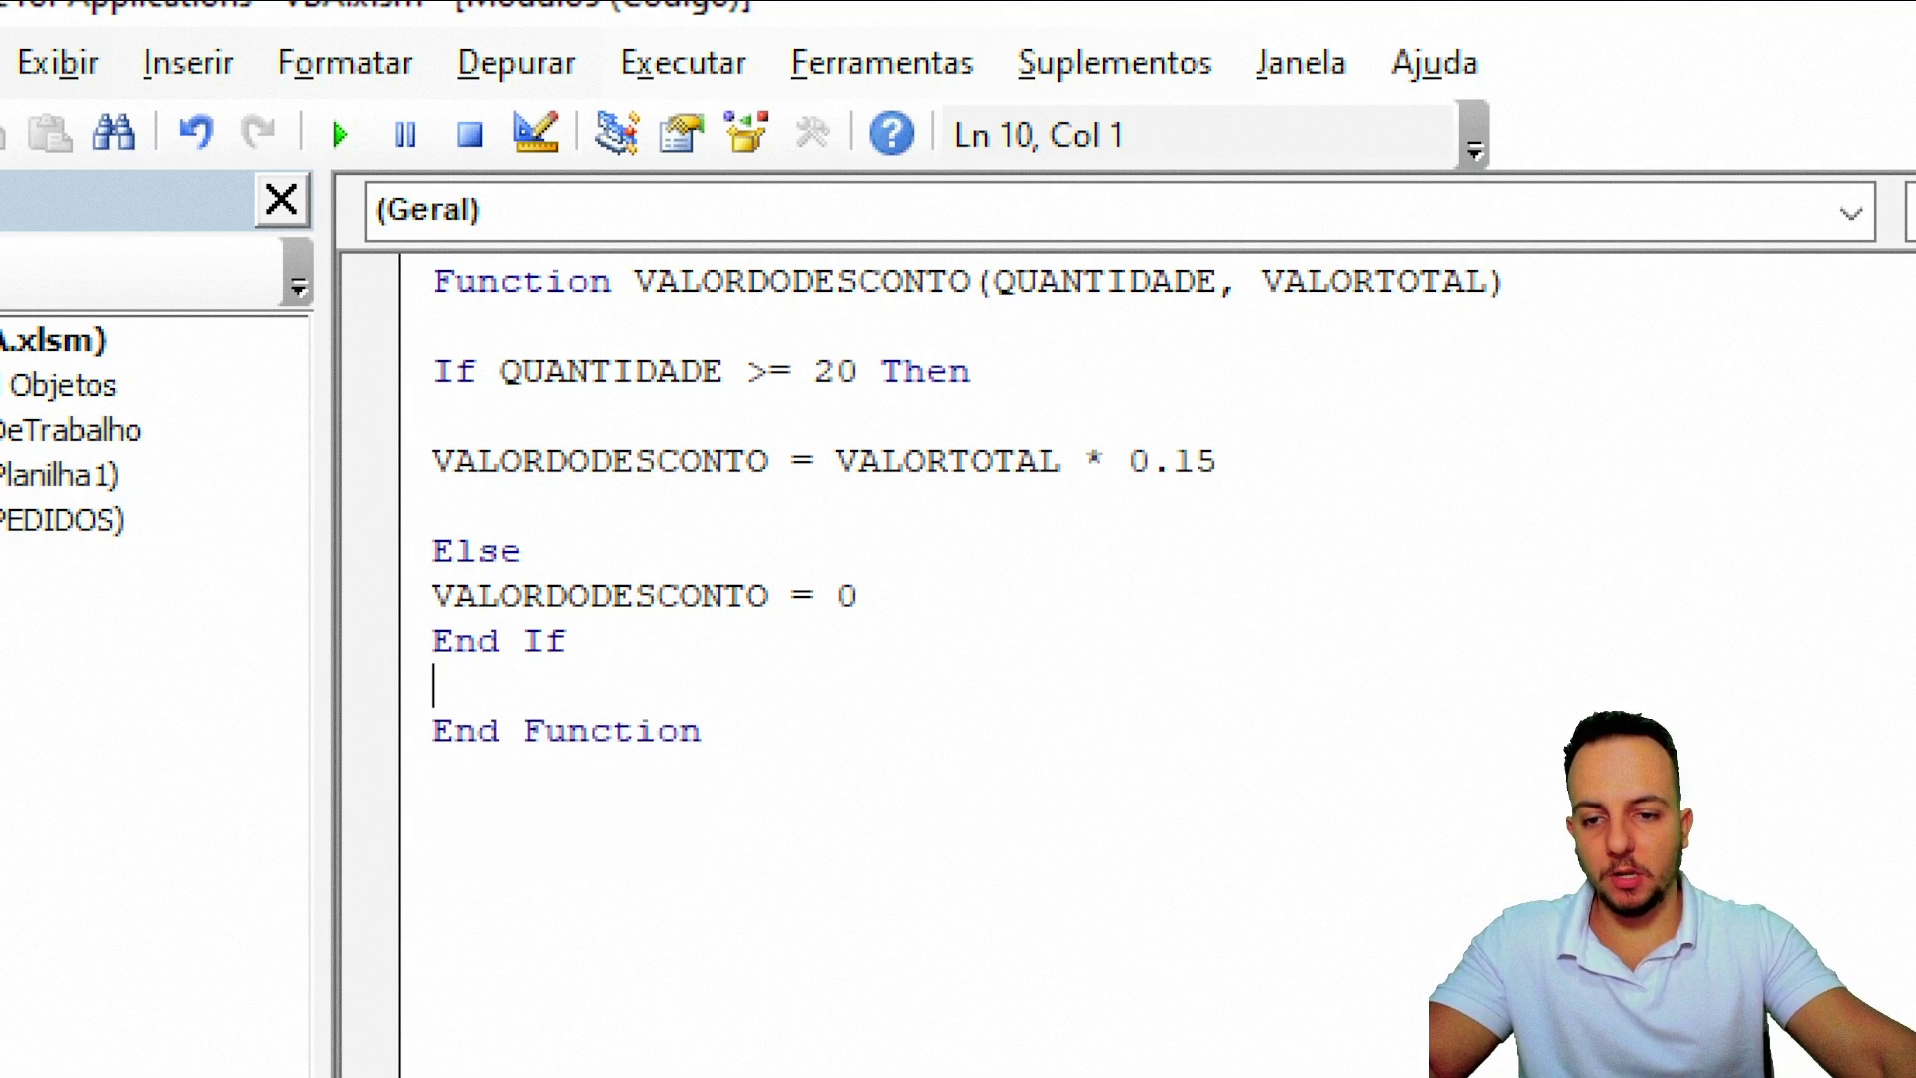
pyautogui.click(439, 651)
pyautogui.press('Return')
pyautogui.press('Return')
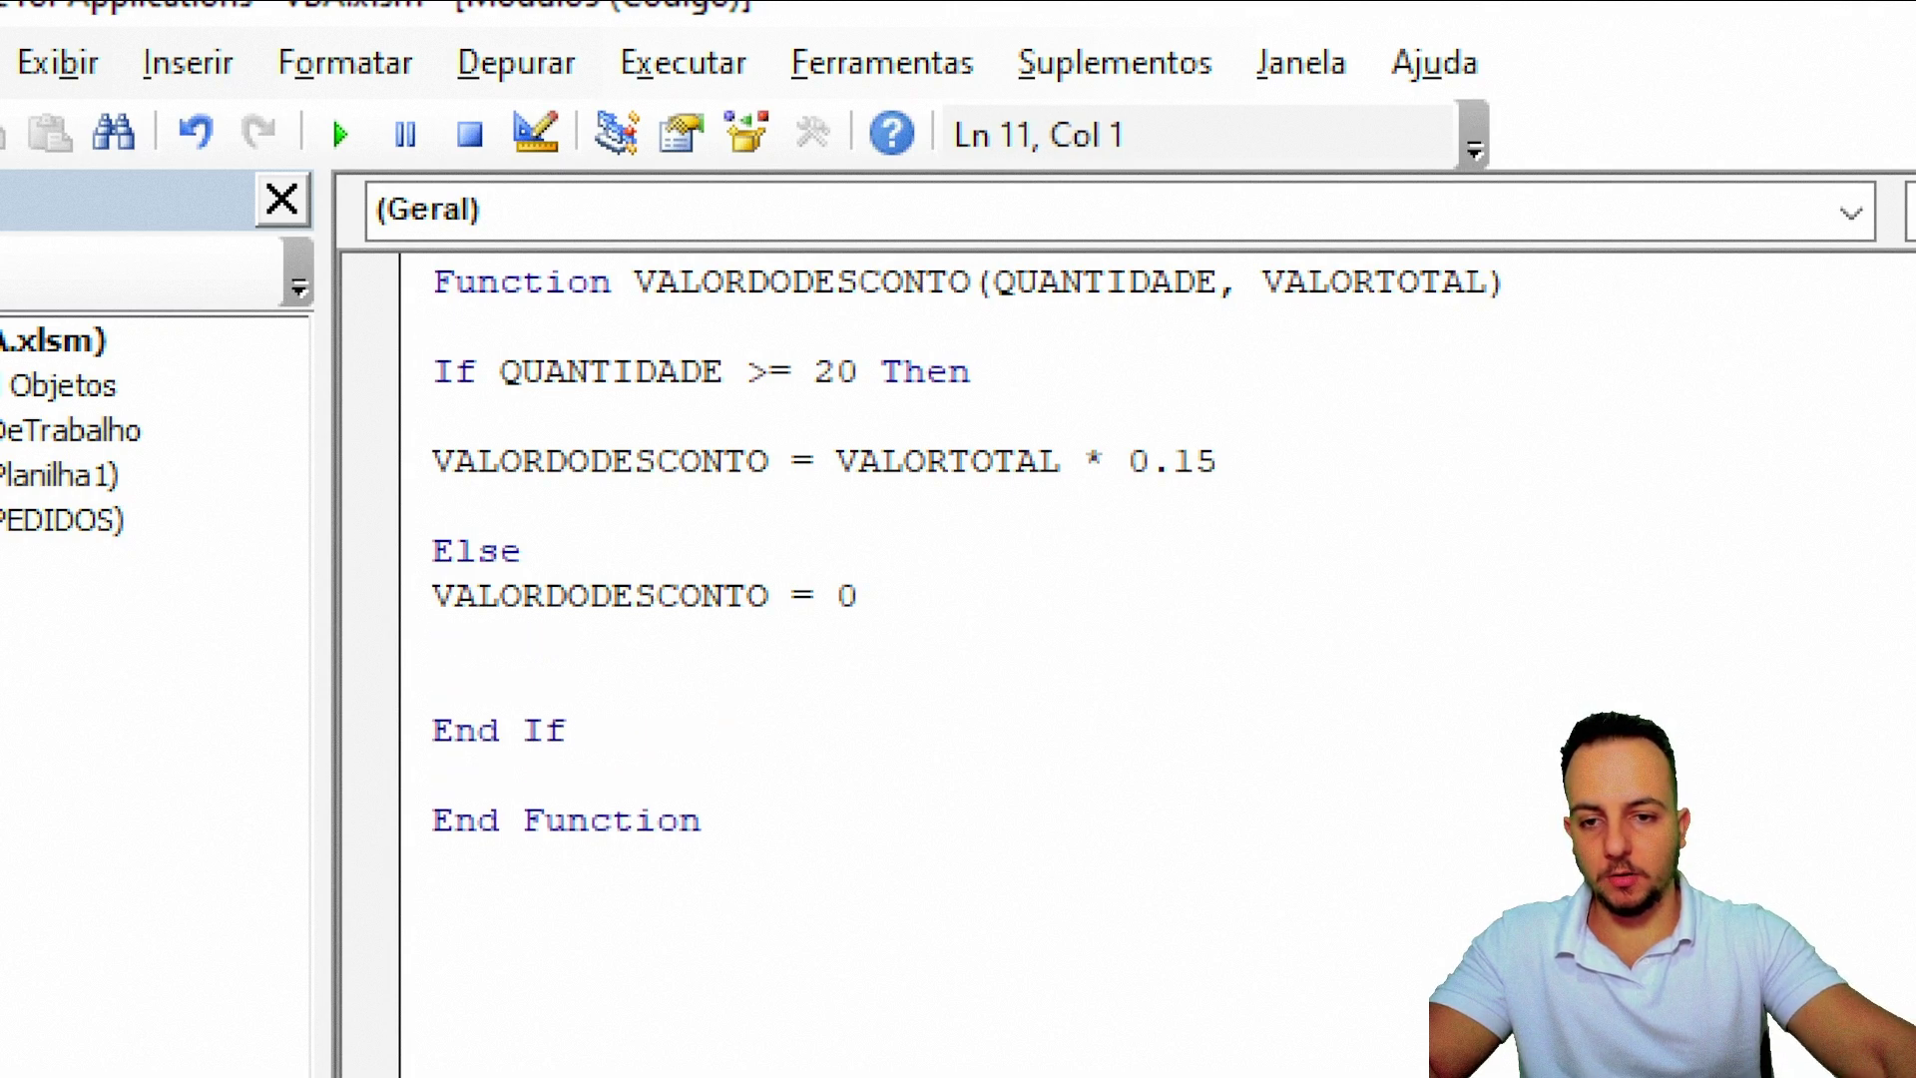
pyautogui.click(435, 373)
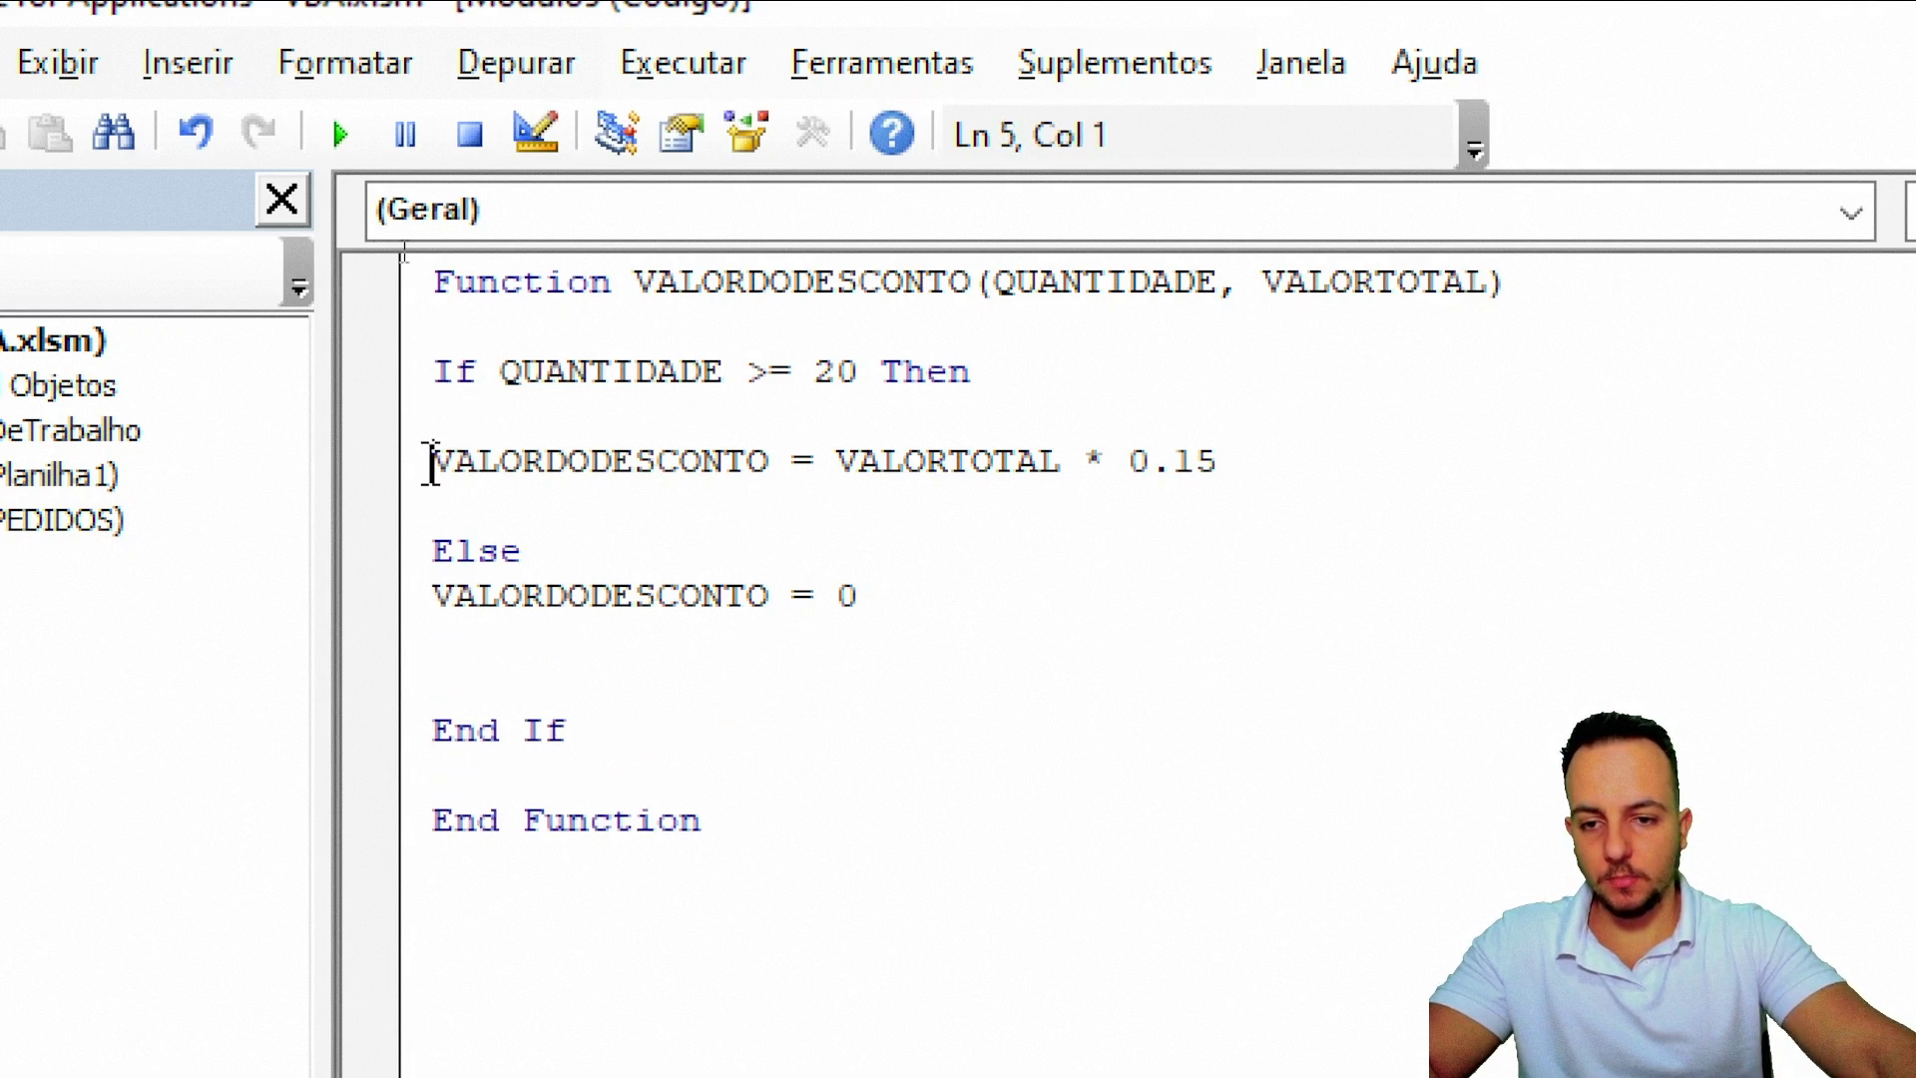
pyautogui.click(607, 657)
pyautogui.press('Delete')
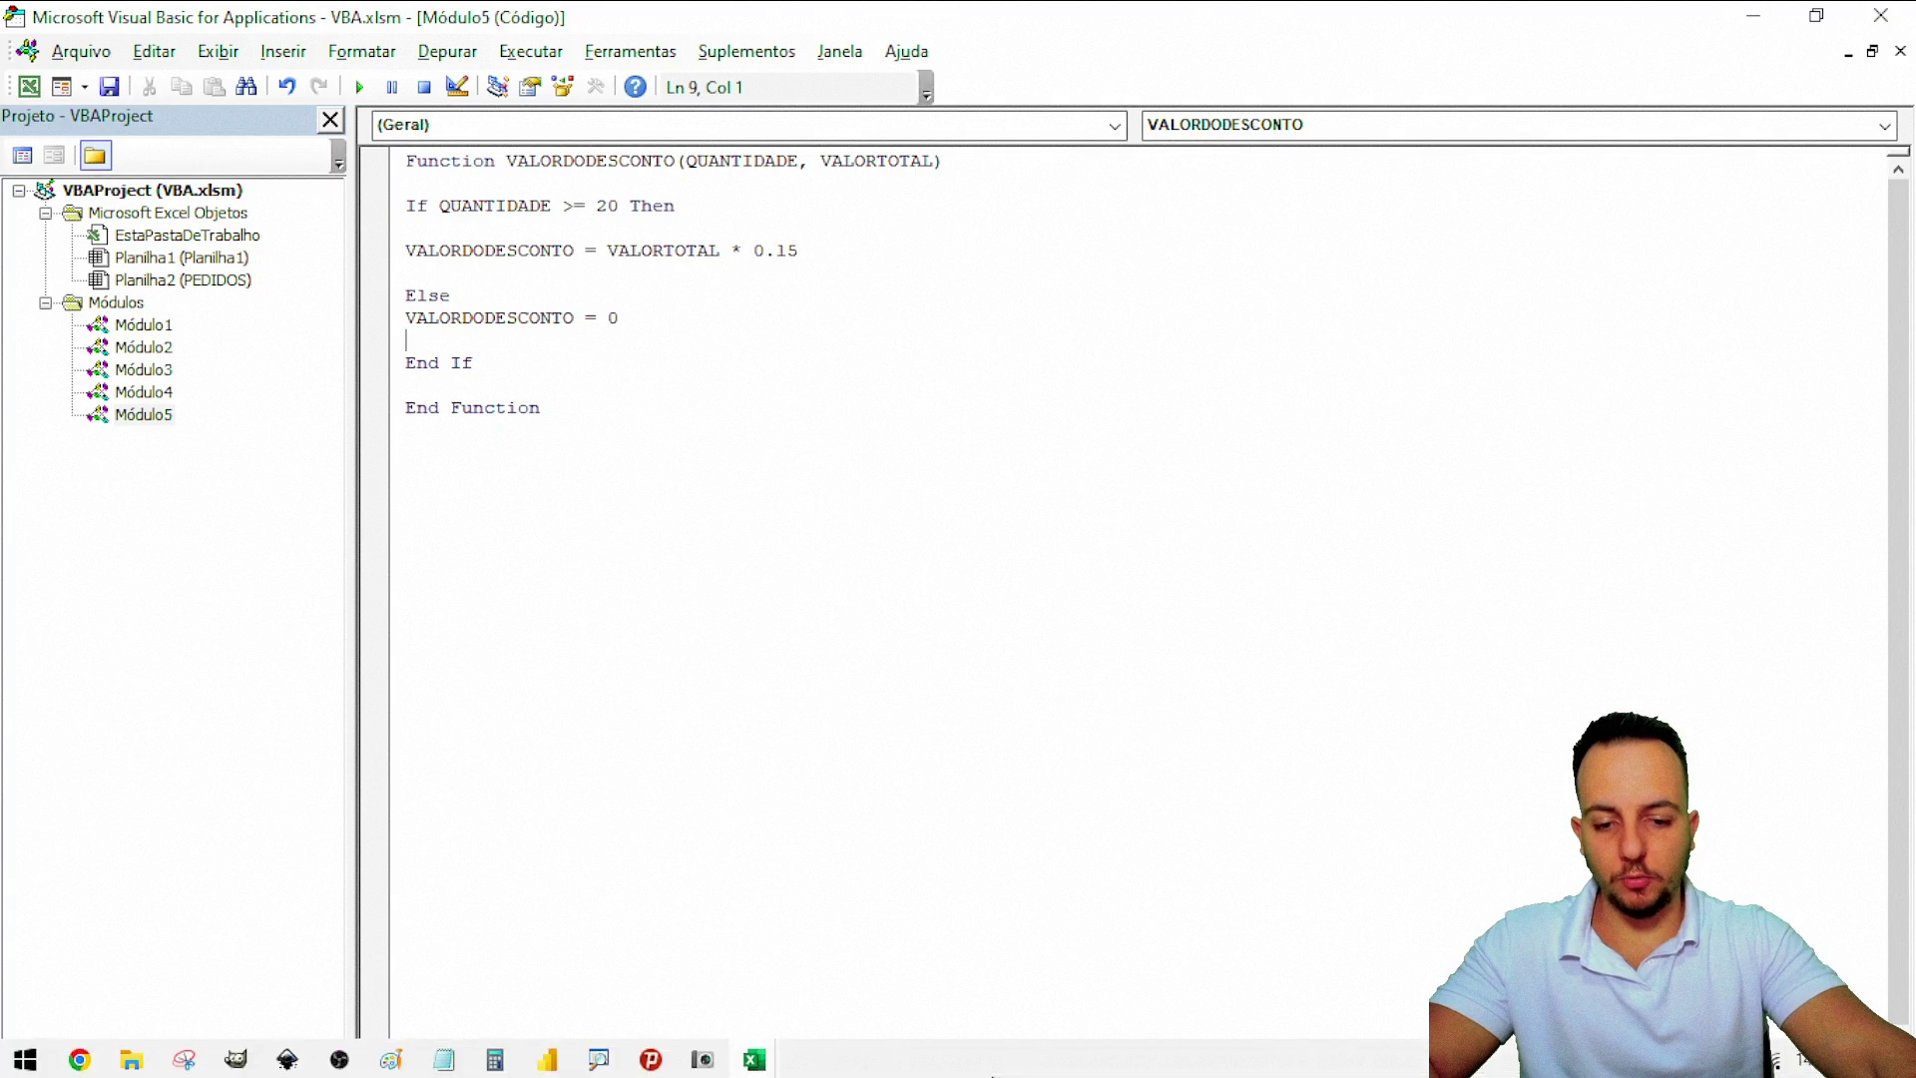
pyautogui.moveTo(752, 1060)
pyautogui.click(659, 943)
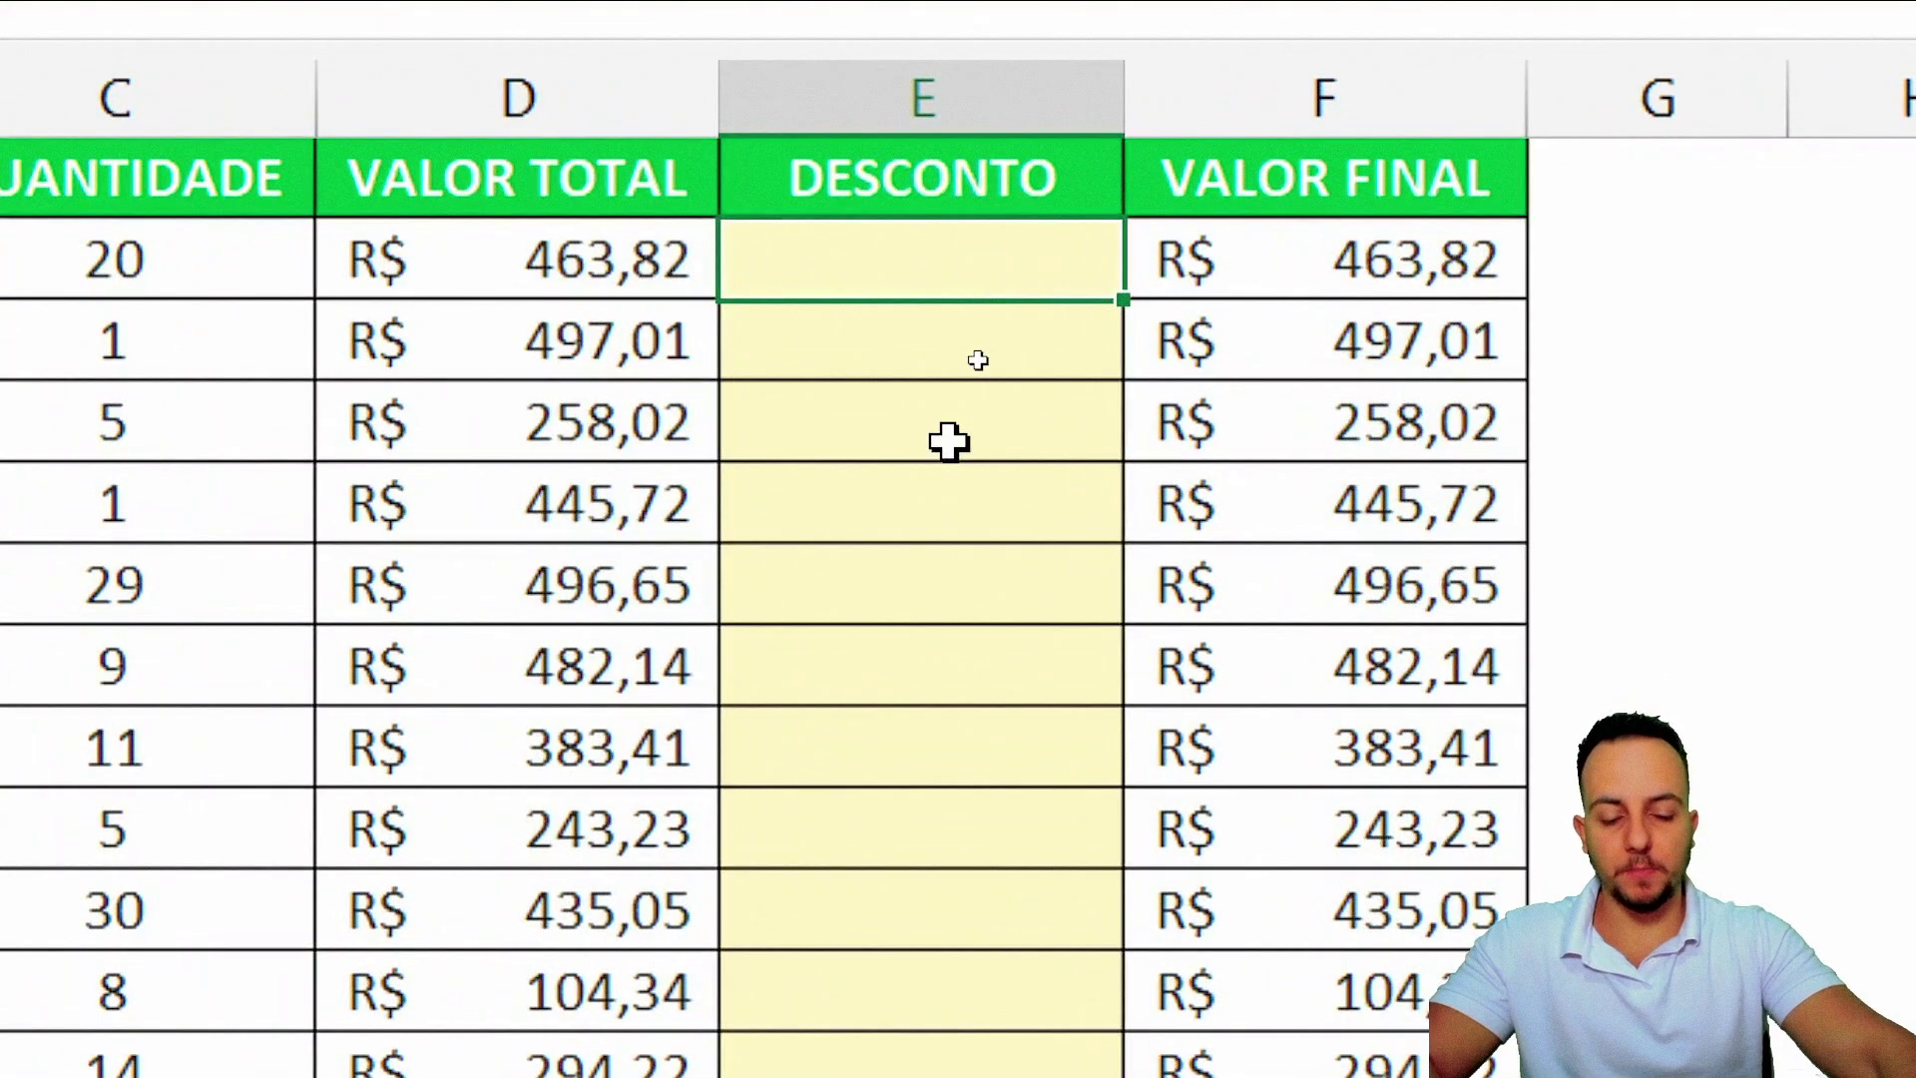
# - Trial VALORDODESCONTO in E2, cancel it, then widen the DESCONTO column to width 35
pyautogui.write('=')
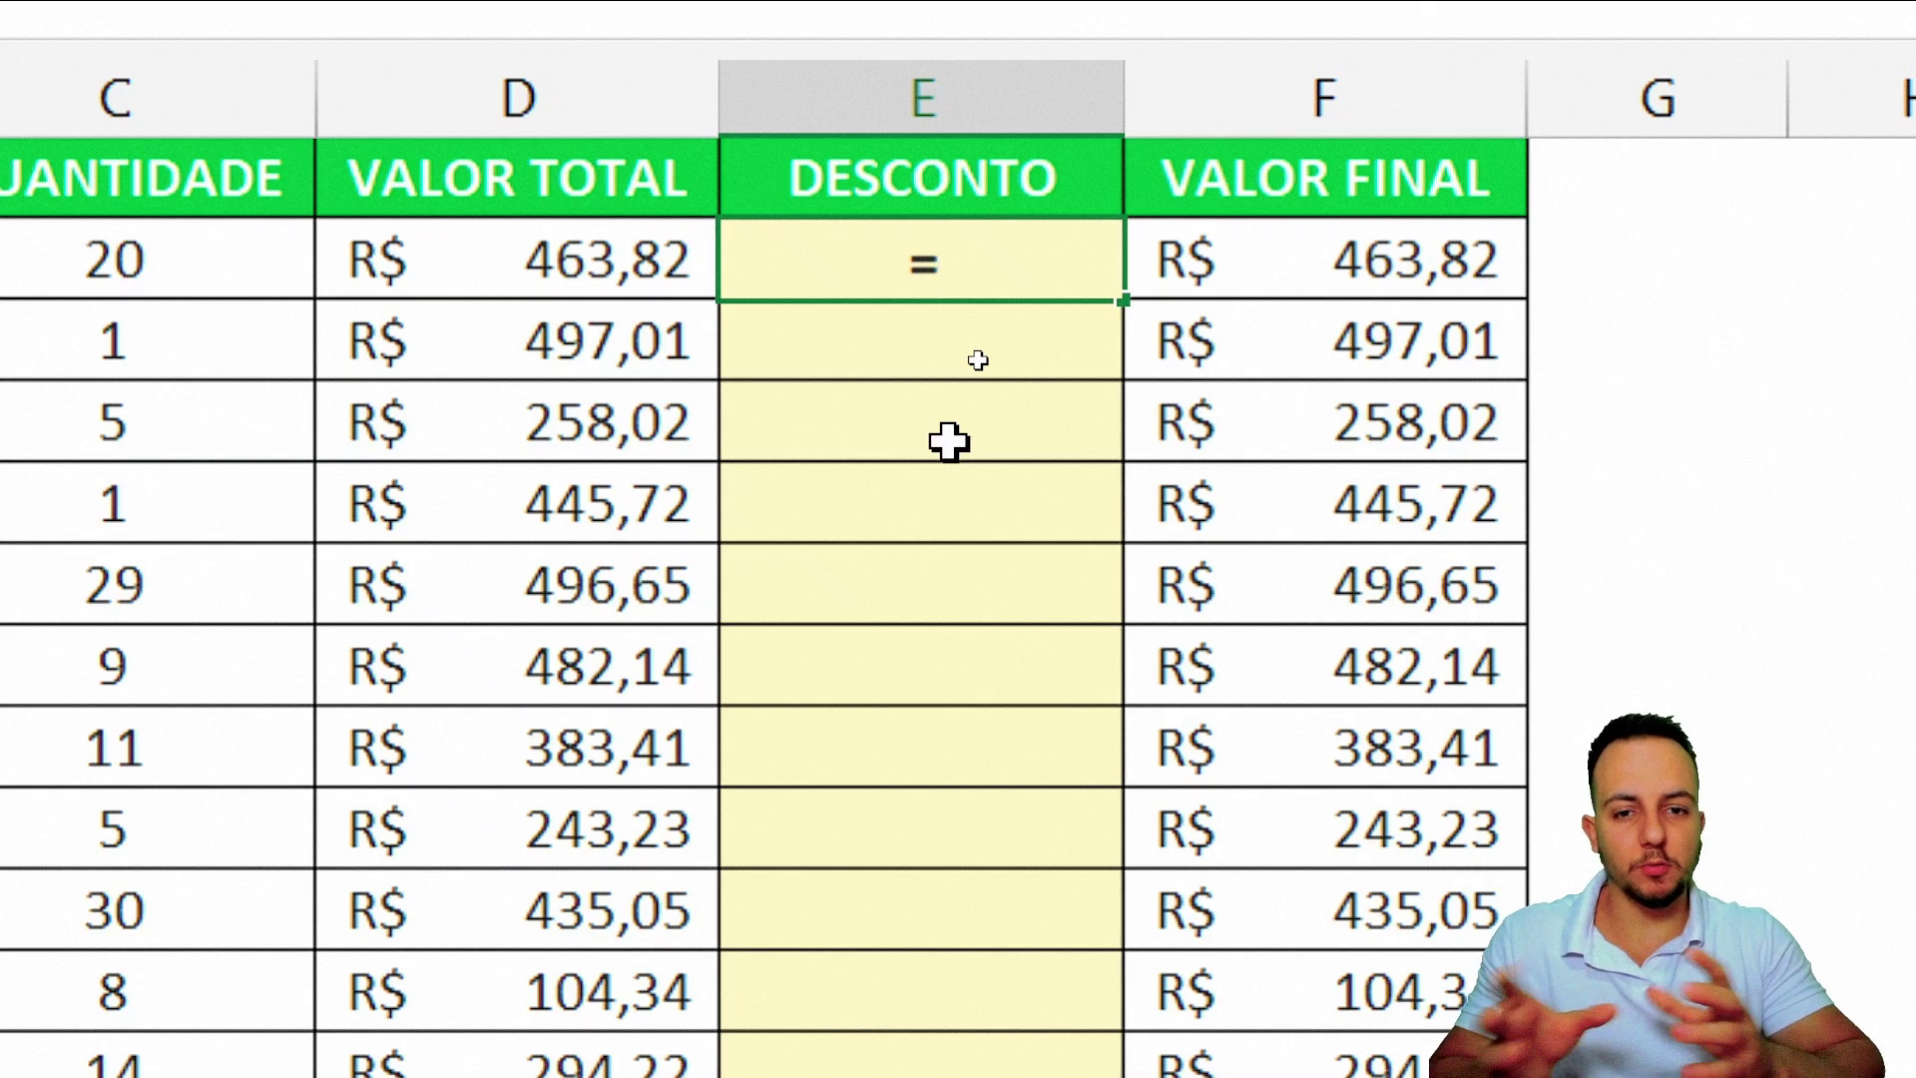
pyautogui.write('SOMA(')
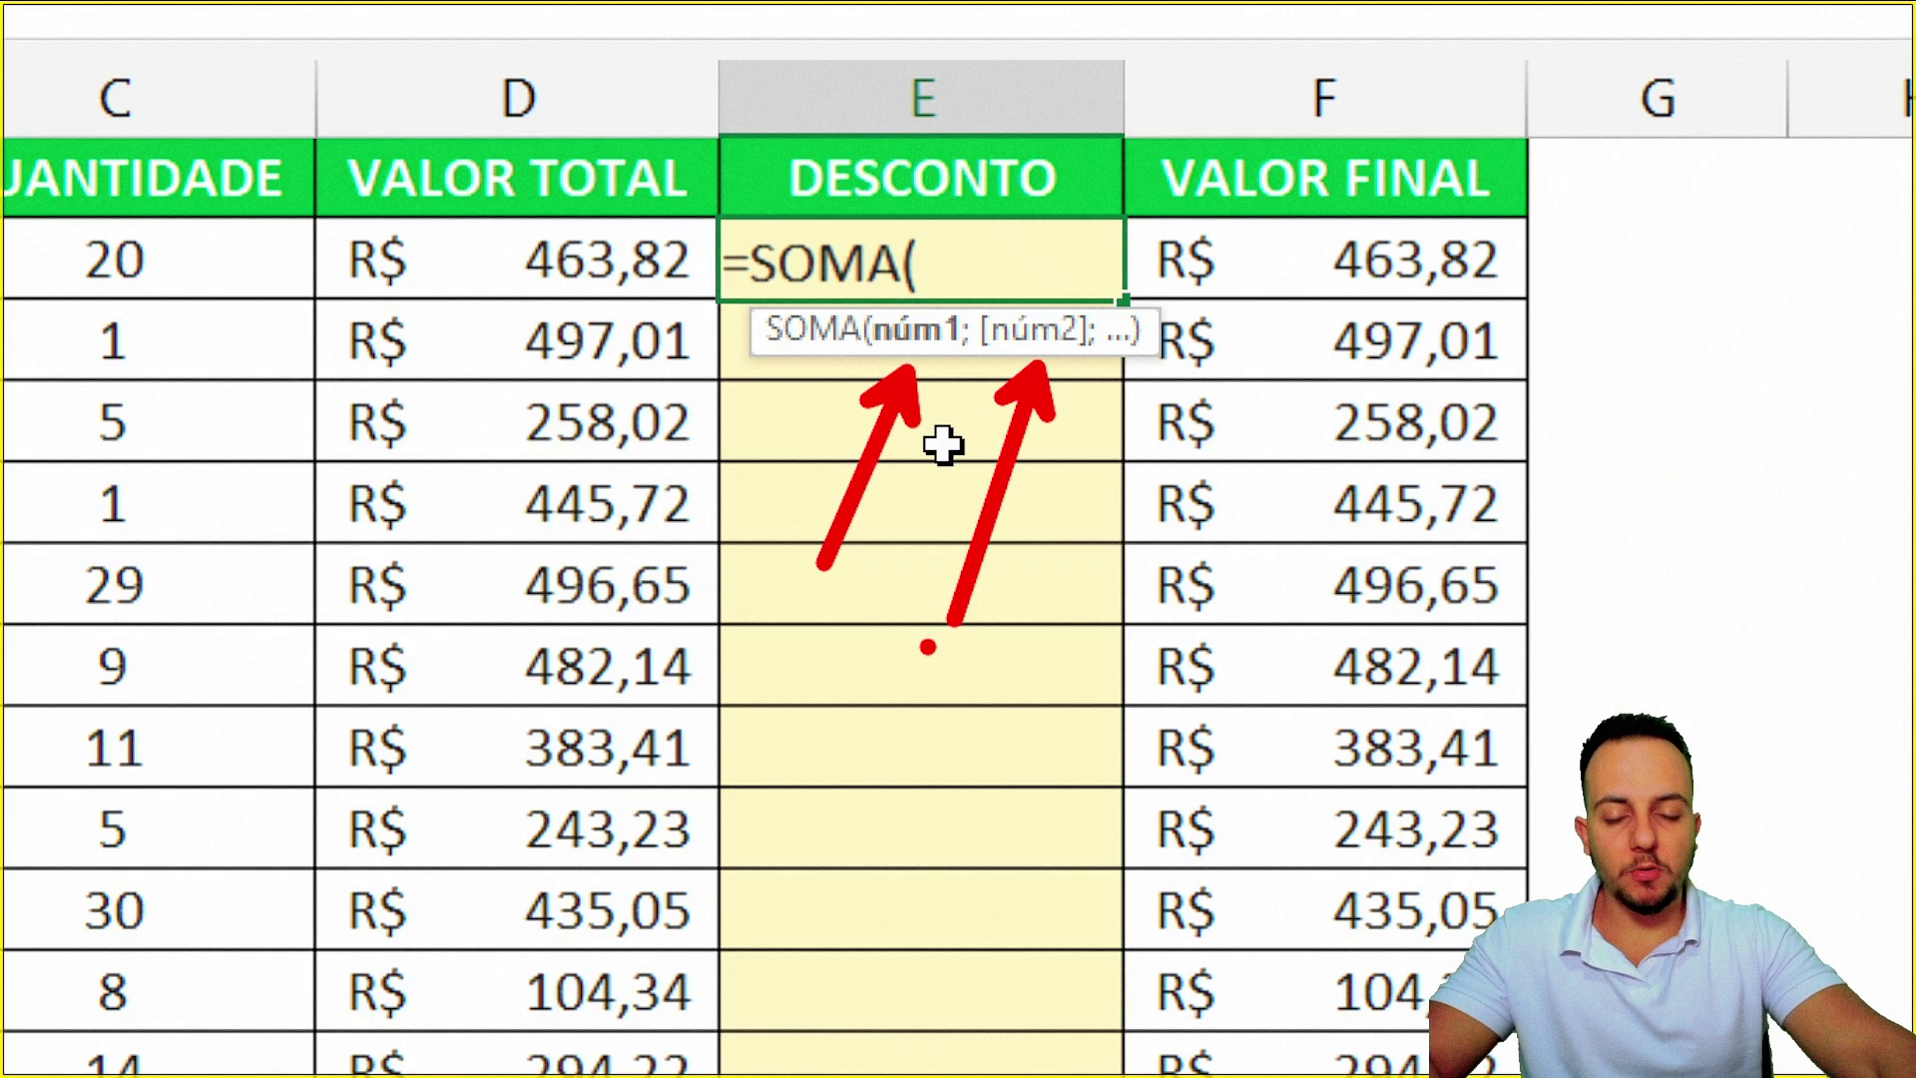
pyautogui.press('BackSpace')
pyautogui.press('BackSpace')
pyautogui.press('BackSpace')
pyautogui.write('V')
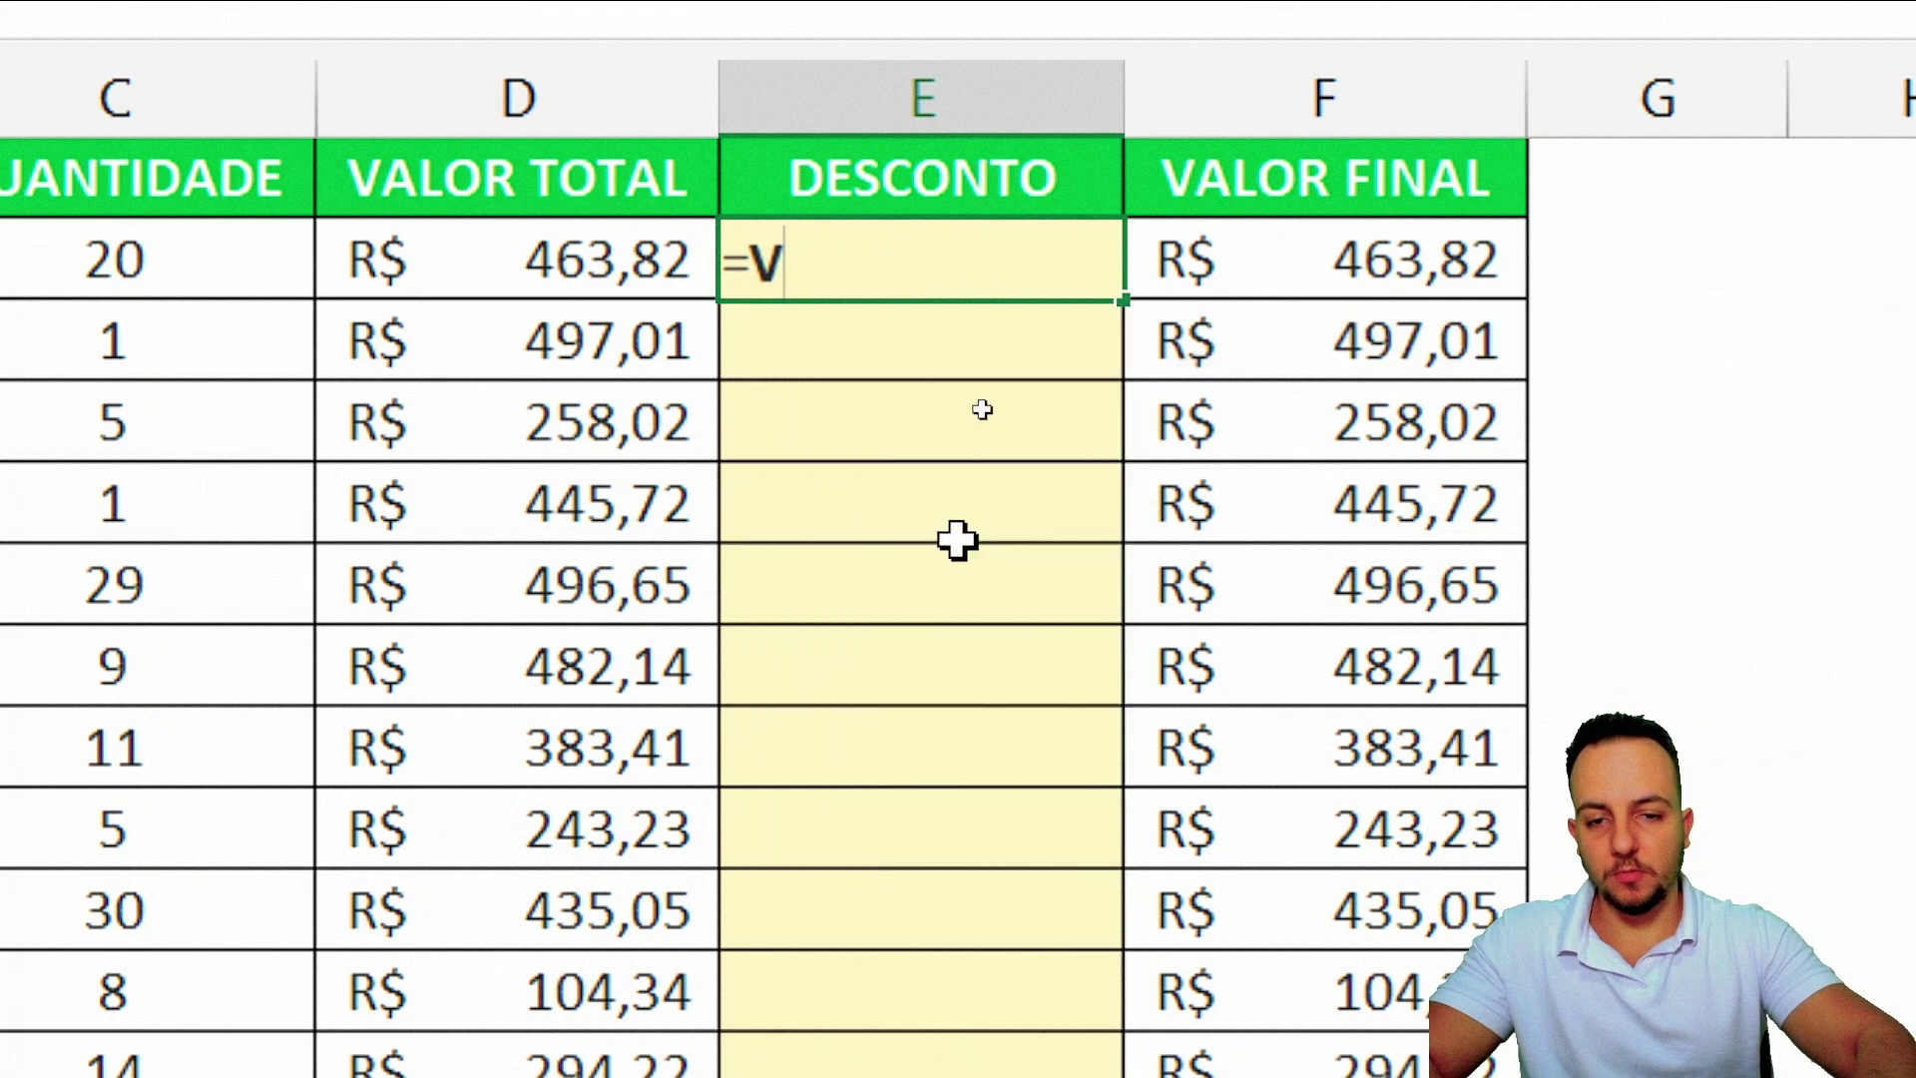
pyautogui.write('ALOR')
pyautogui.click(1013, 527)
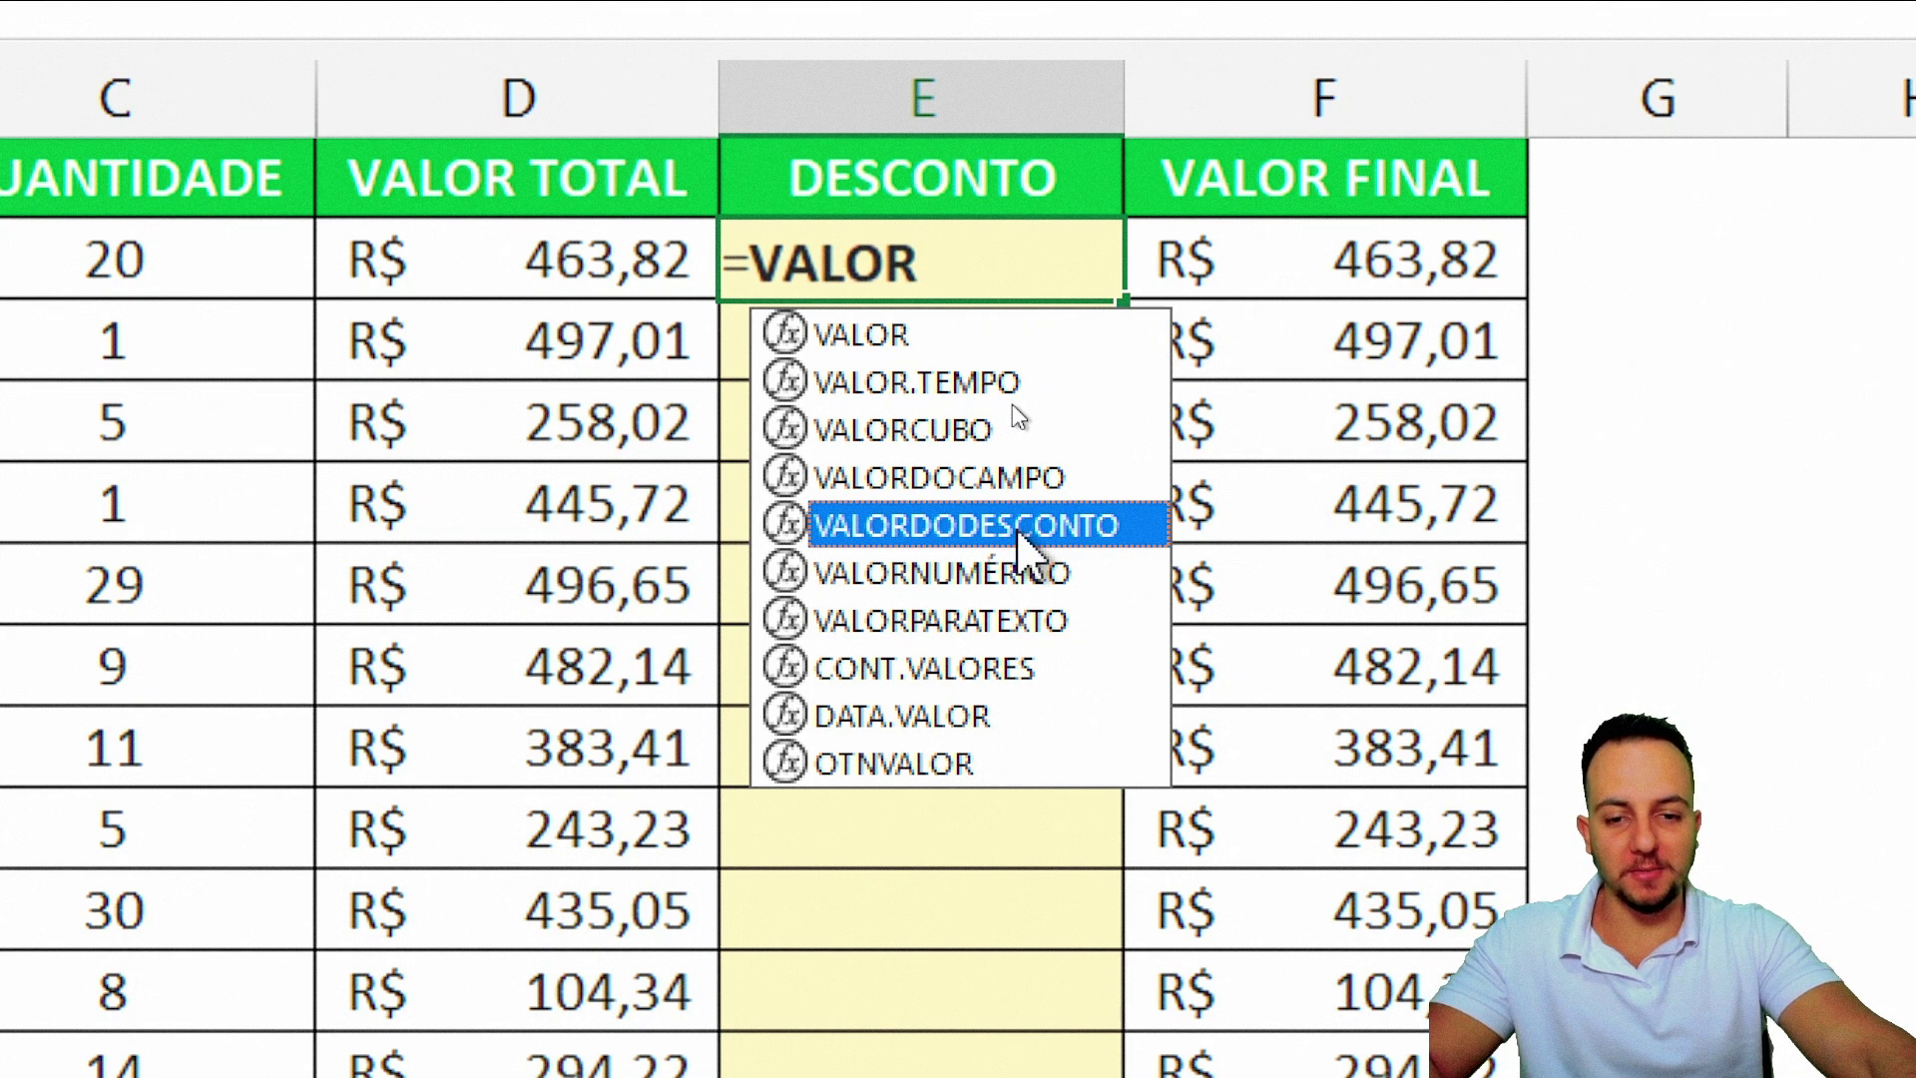
pyautogui.doubleClick(893, 534)
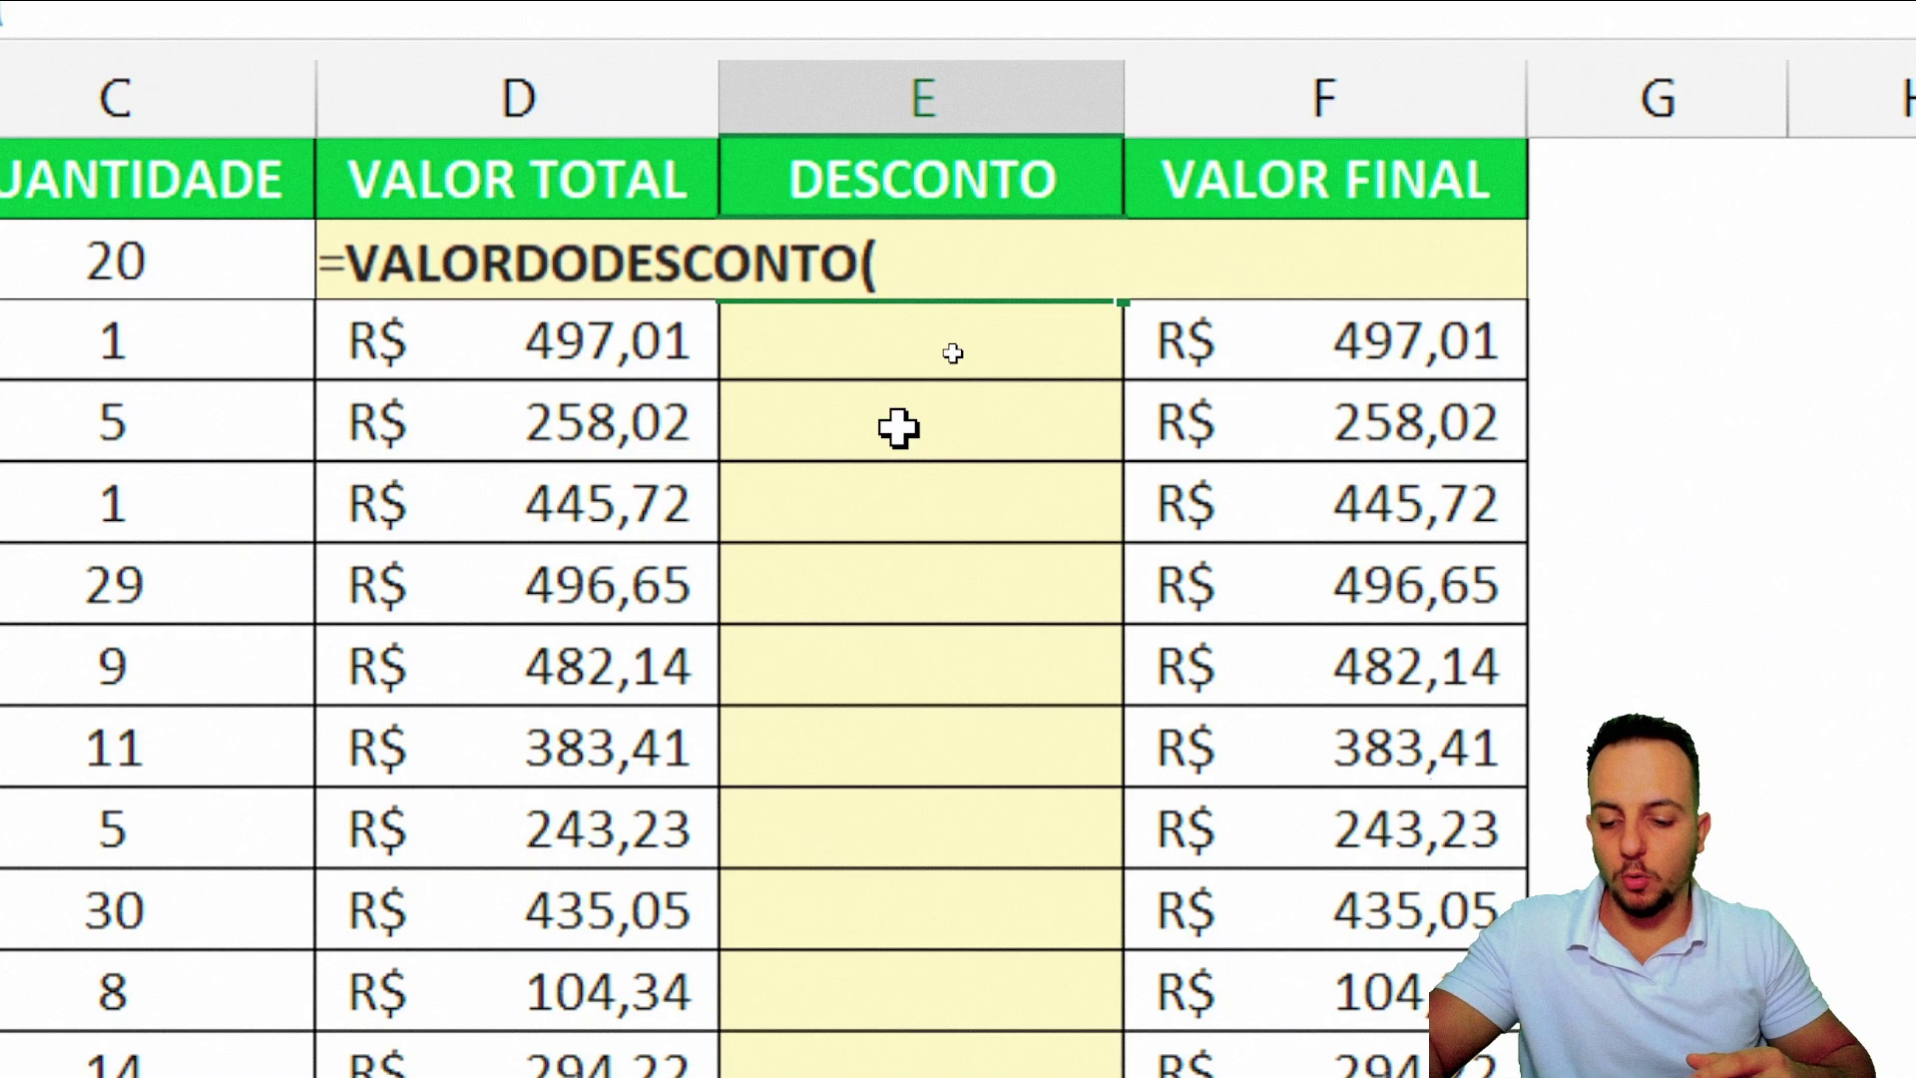
pyautogui.hotkey('ctrl', 'a')
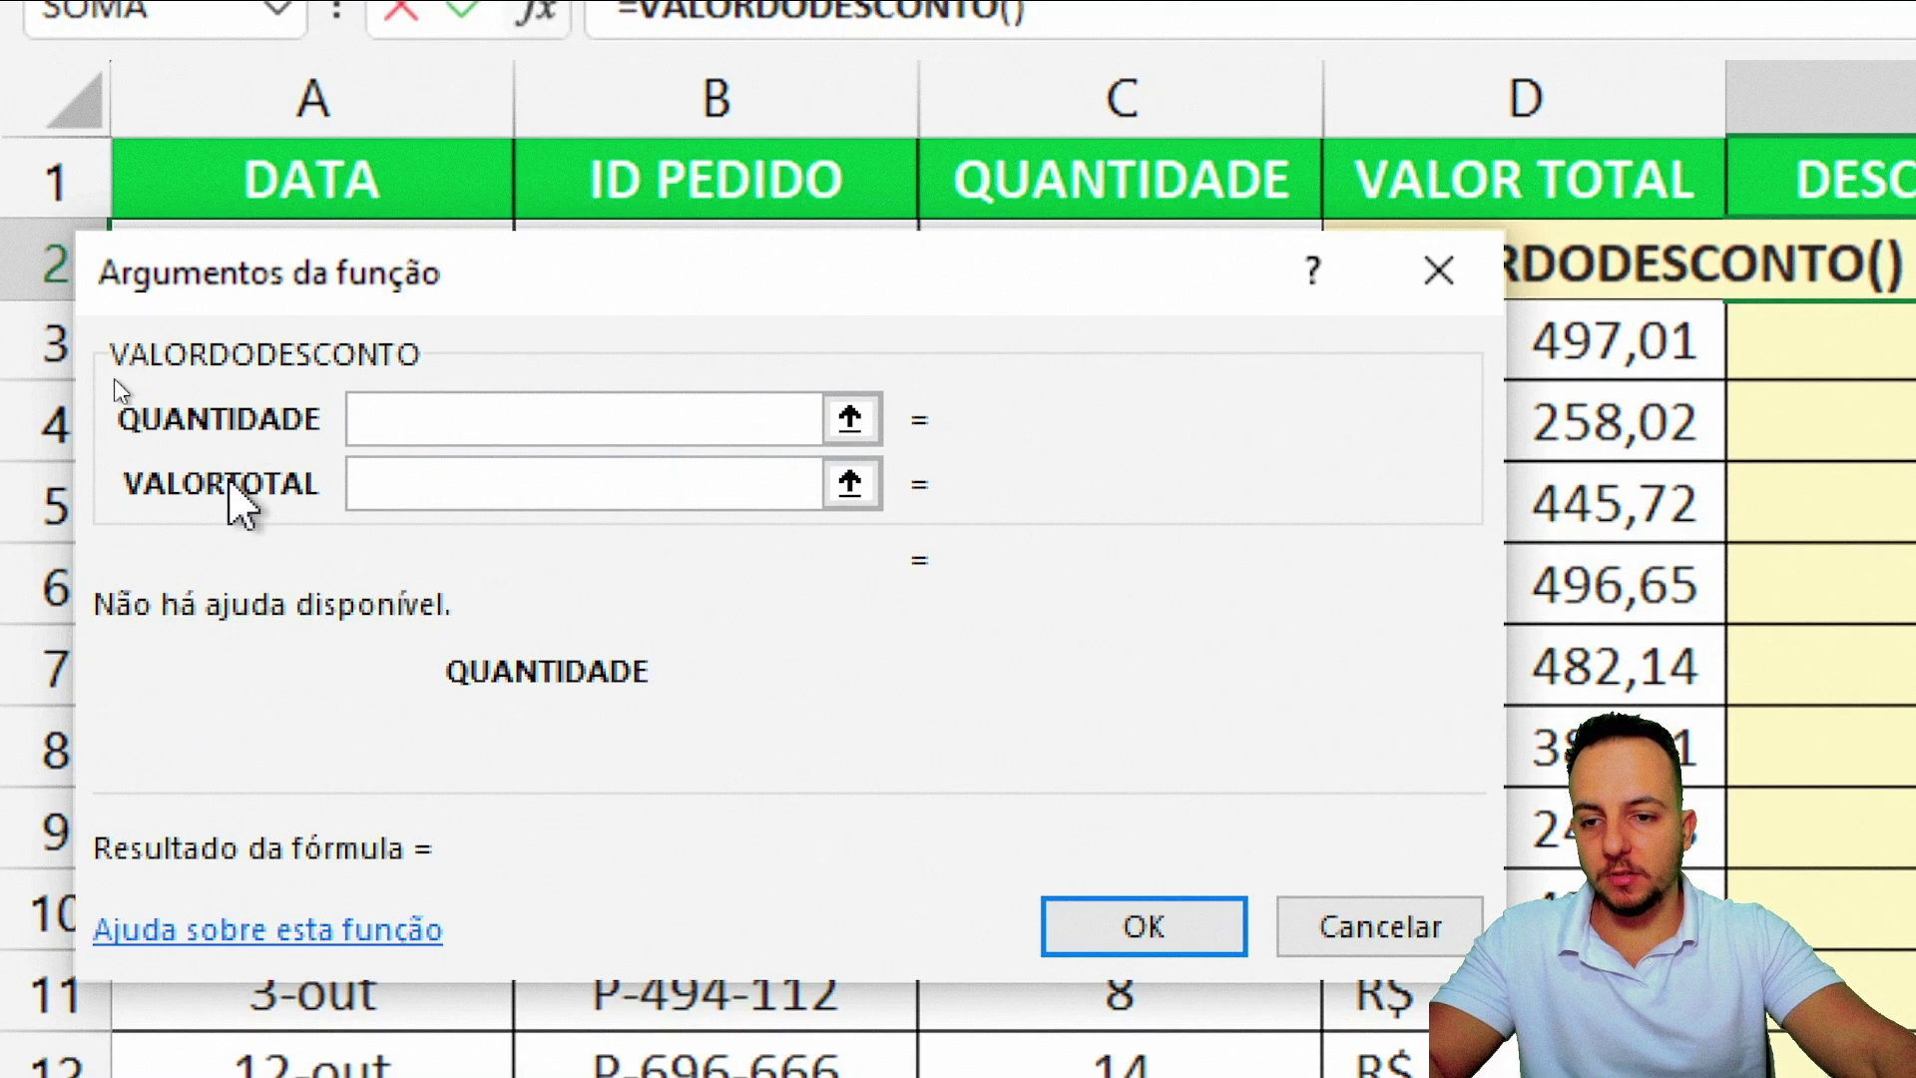
pyautogui.press('Escape')
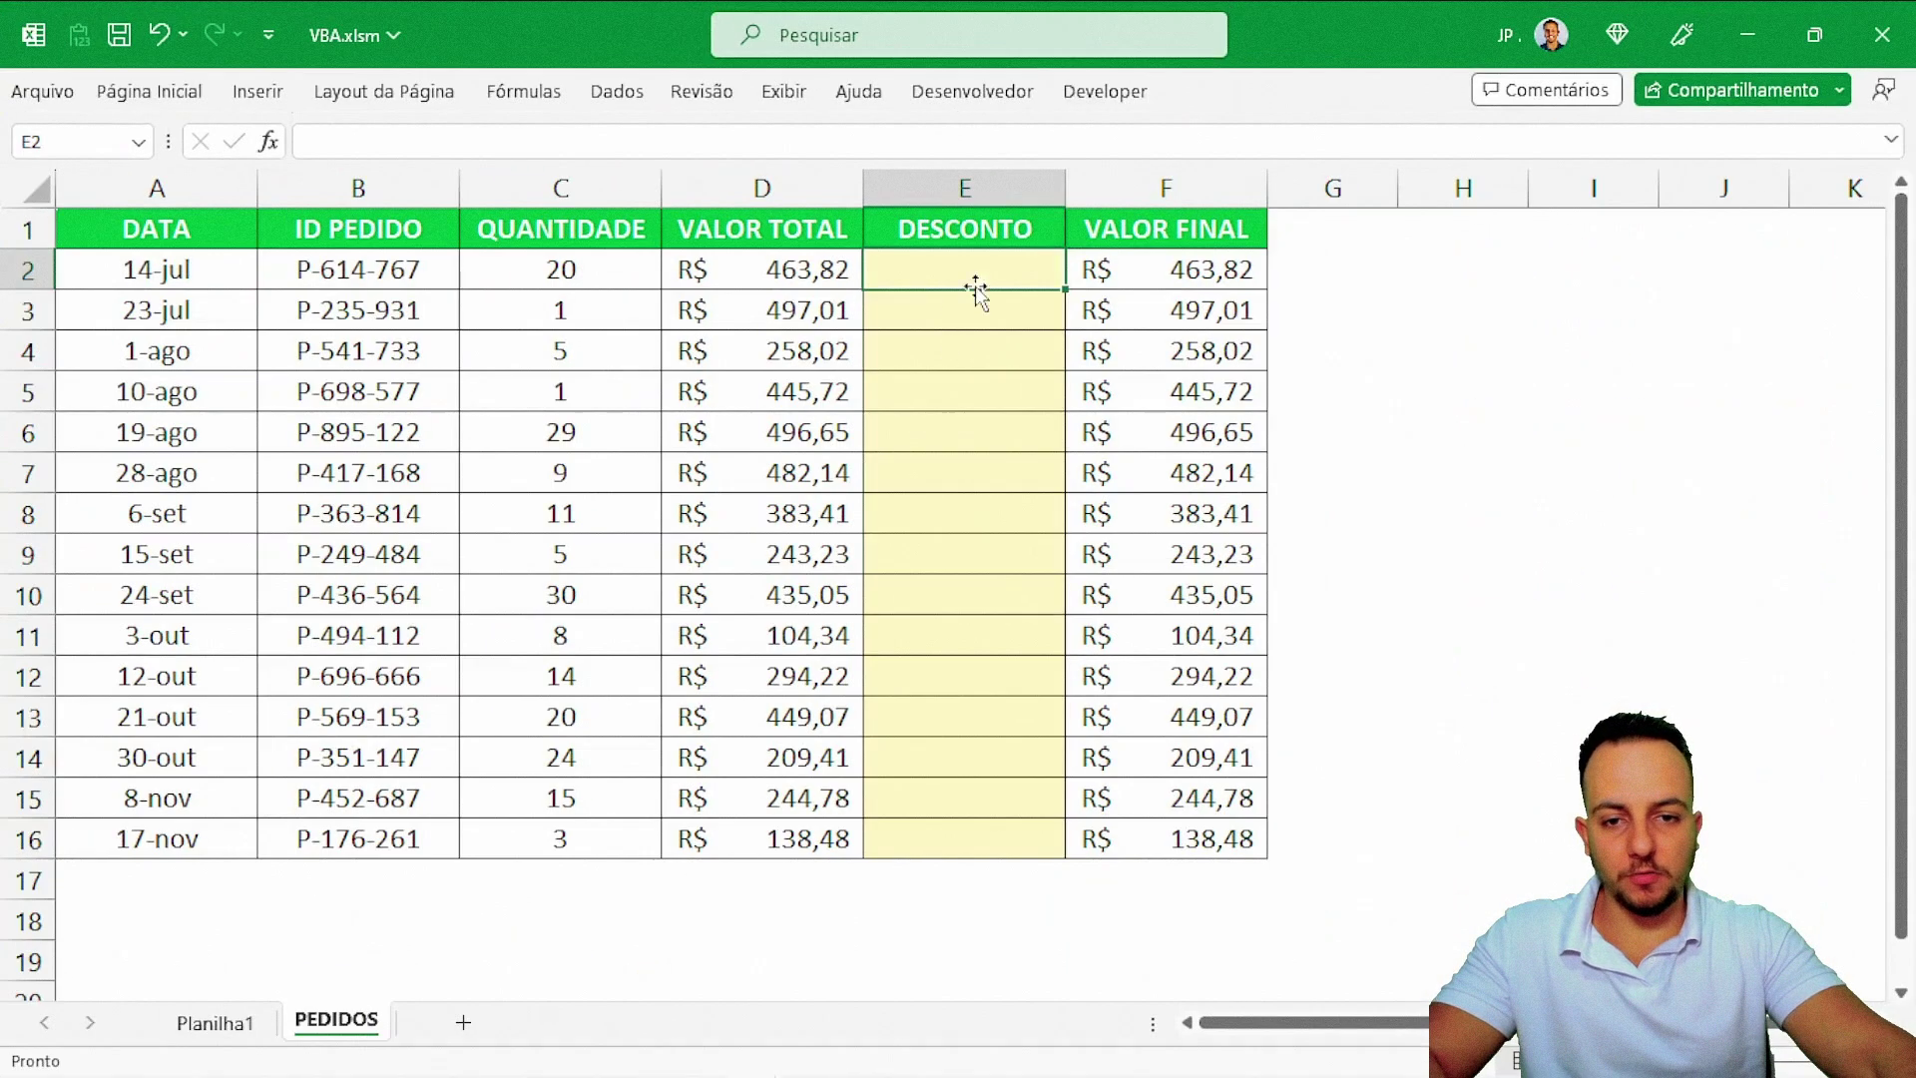
pyautogui.moveTo(1065, 188); pyautogui.dragTo(1395, 184)
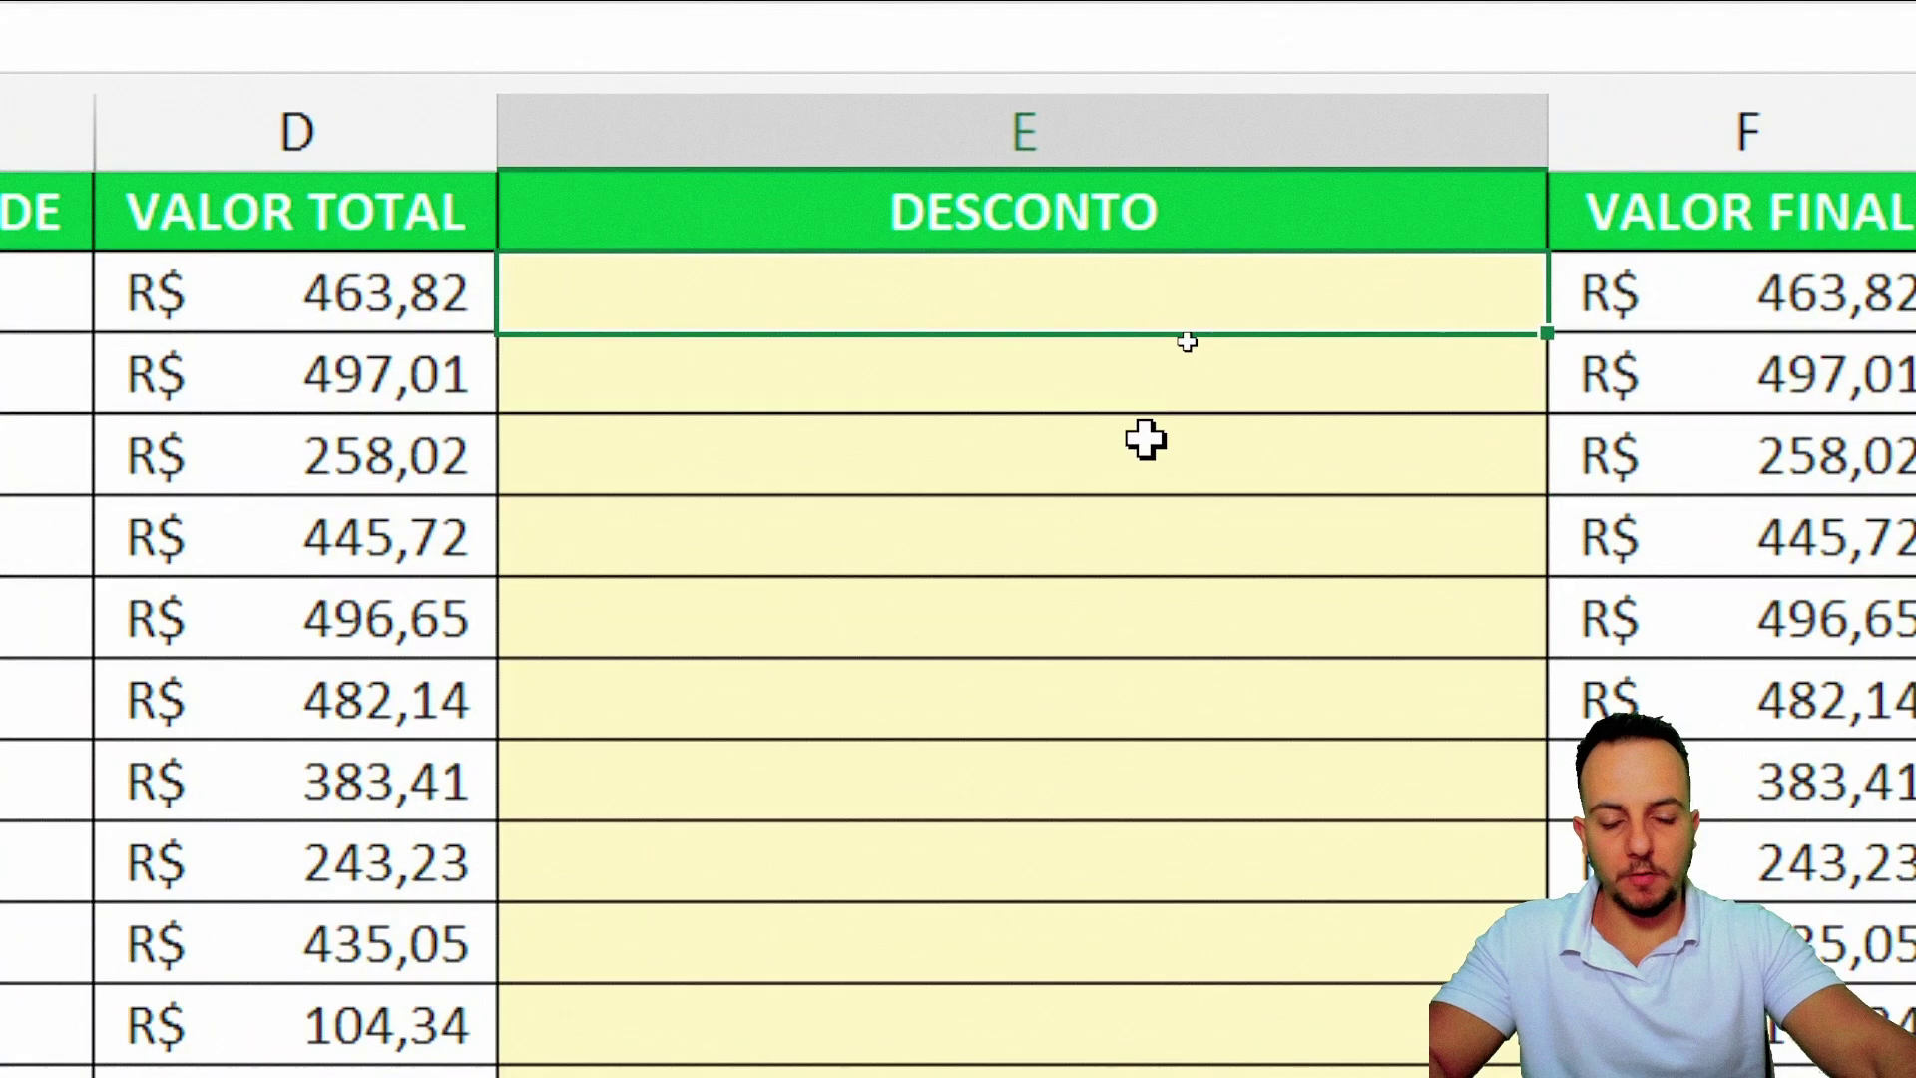
# - Enter =VALORDODESCONTO(C2;D2) in cell E2
pyautogui.write('=VALOR')
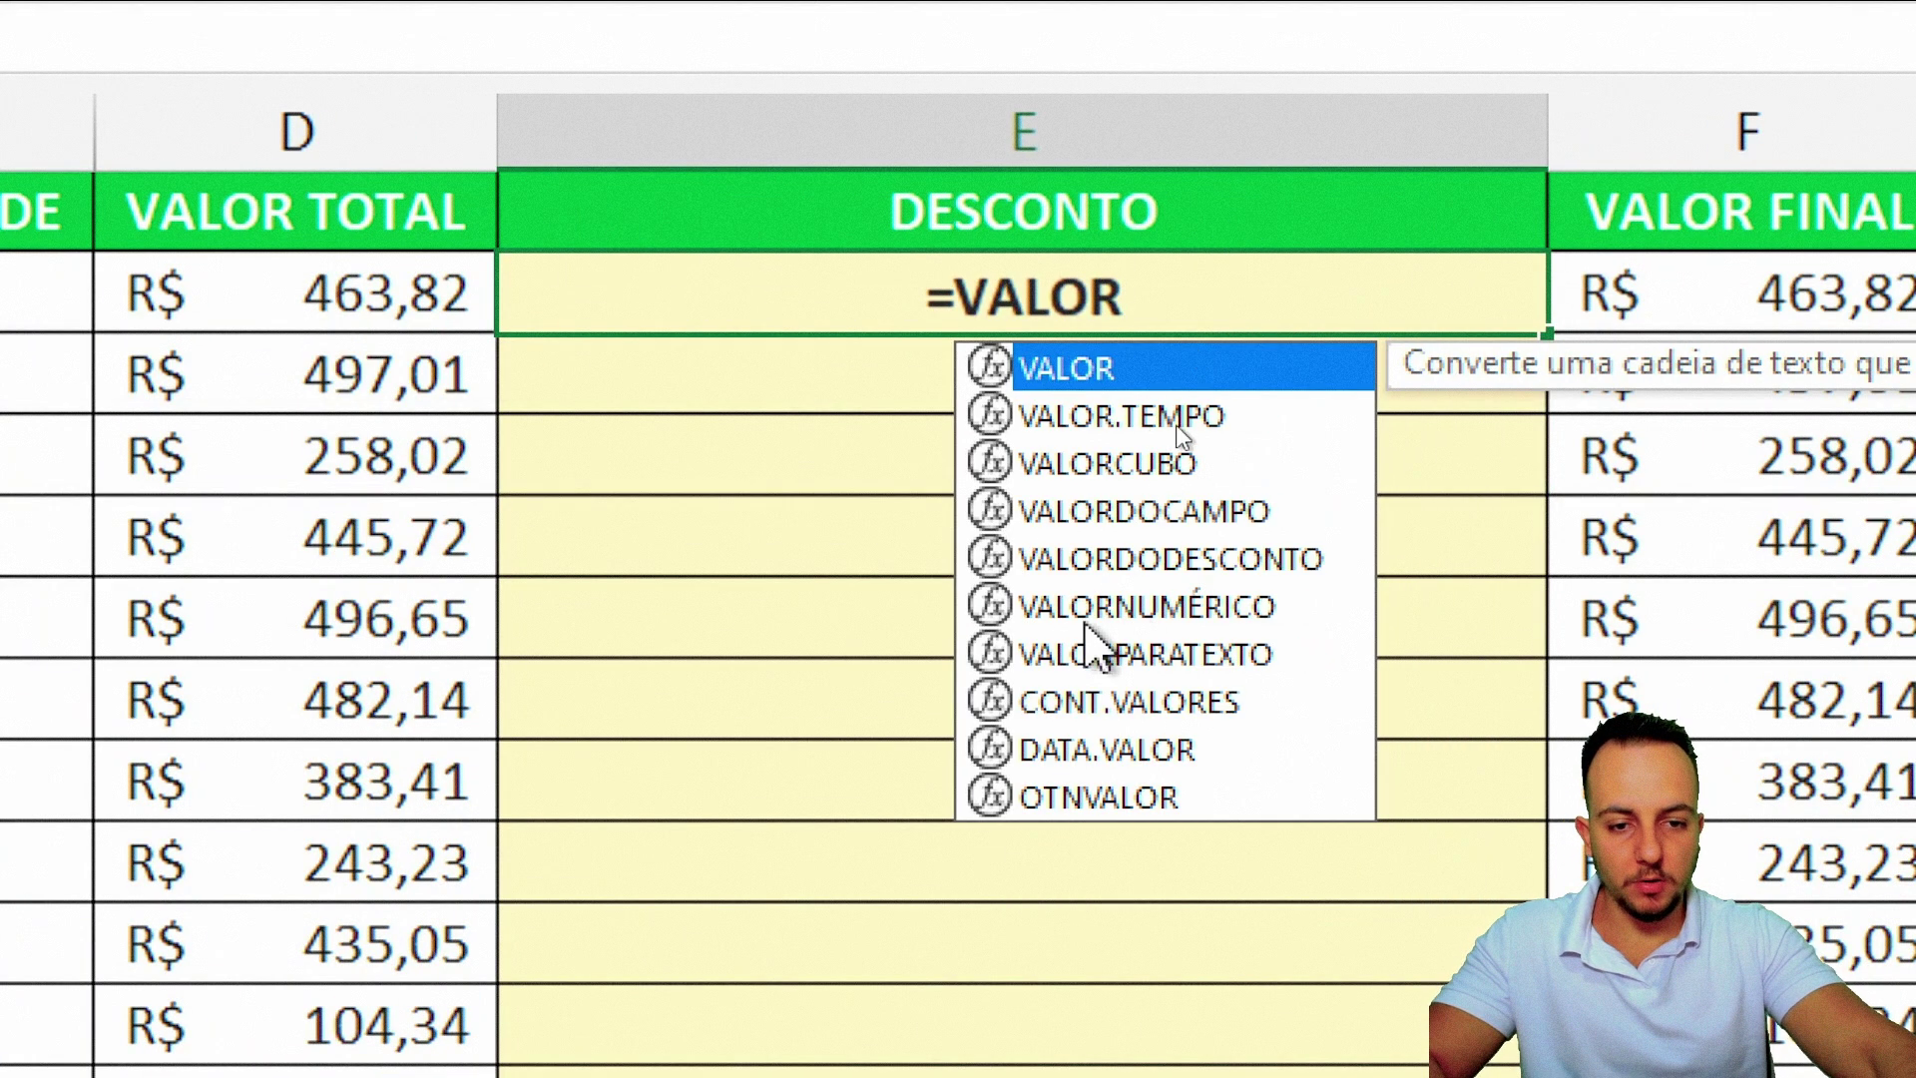
pyautogui.click(1108, 557)
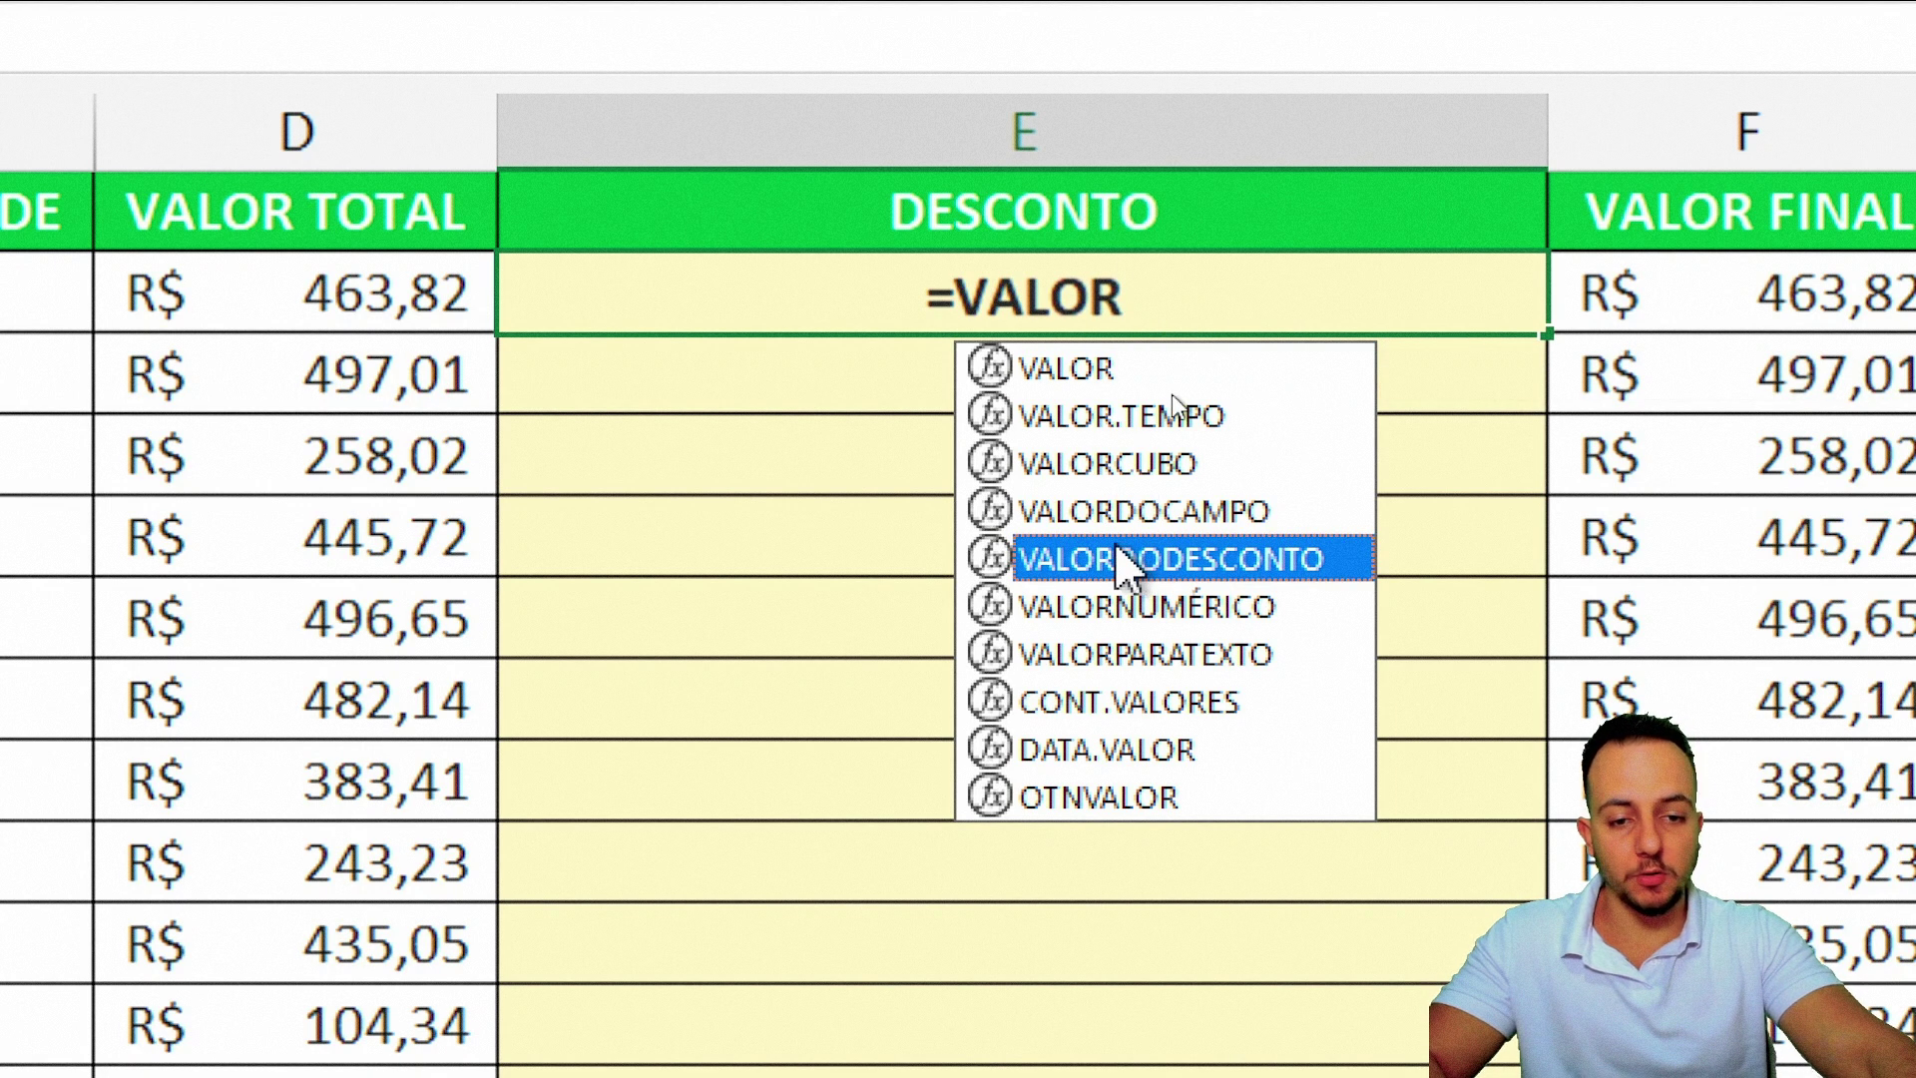
pyautogui.doubleClick(1116, 547)
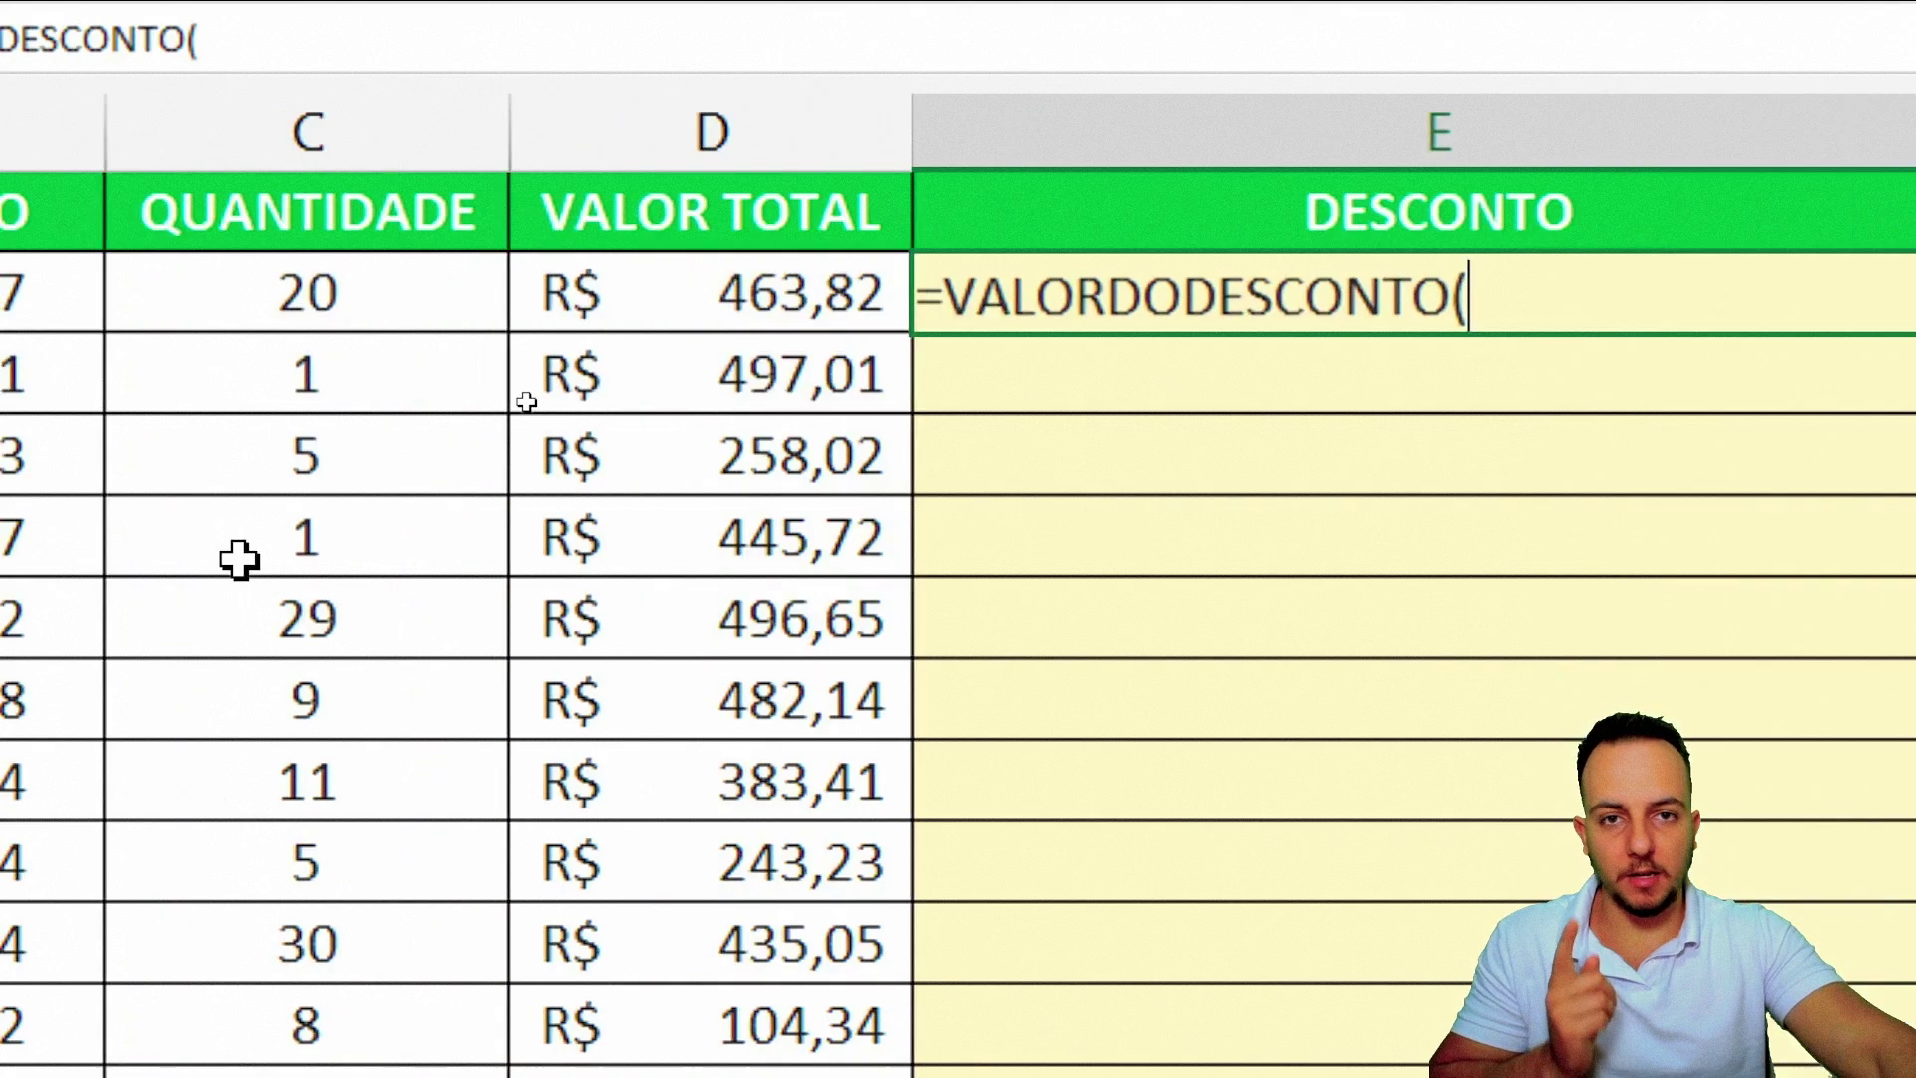
pyautogui.click(380, 295)
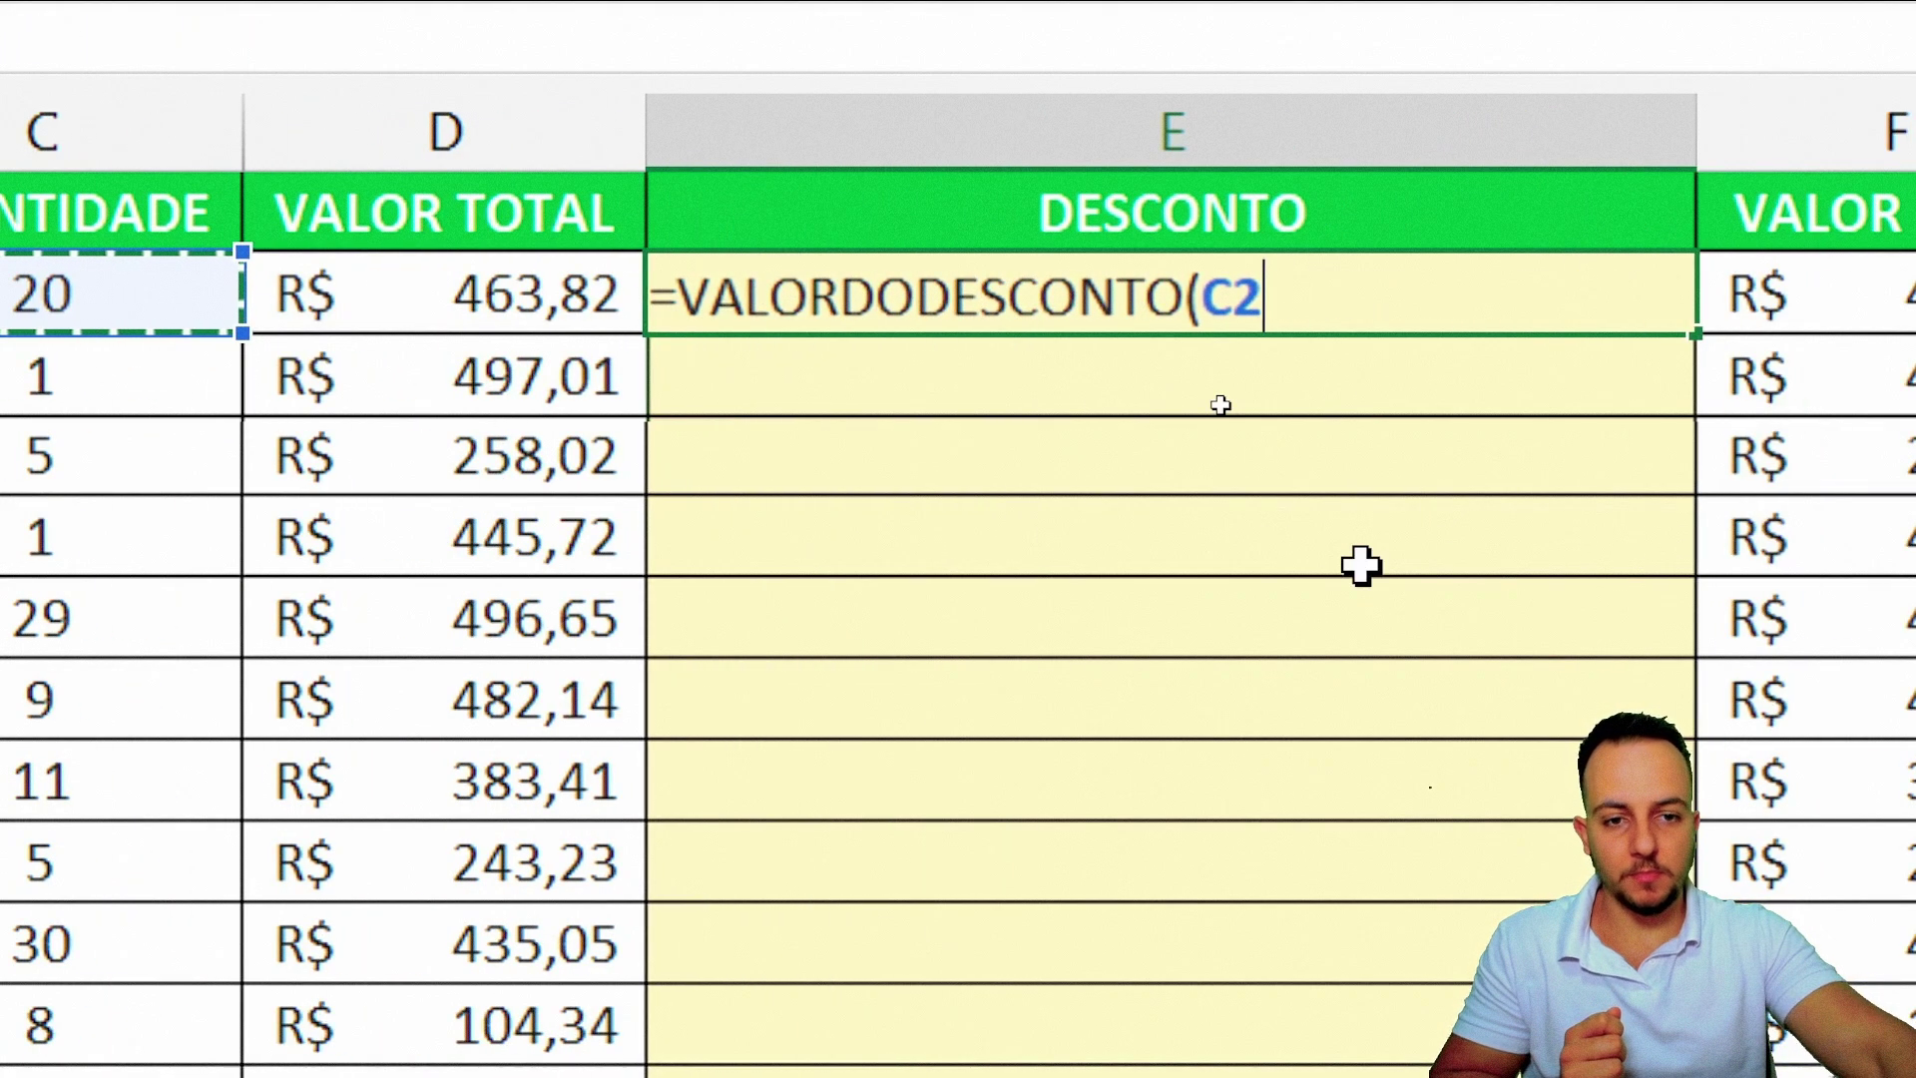
pyautogui.write(';')
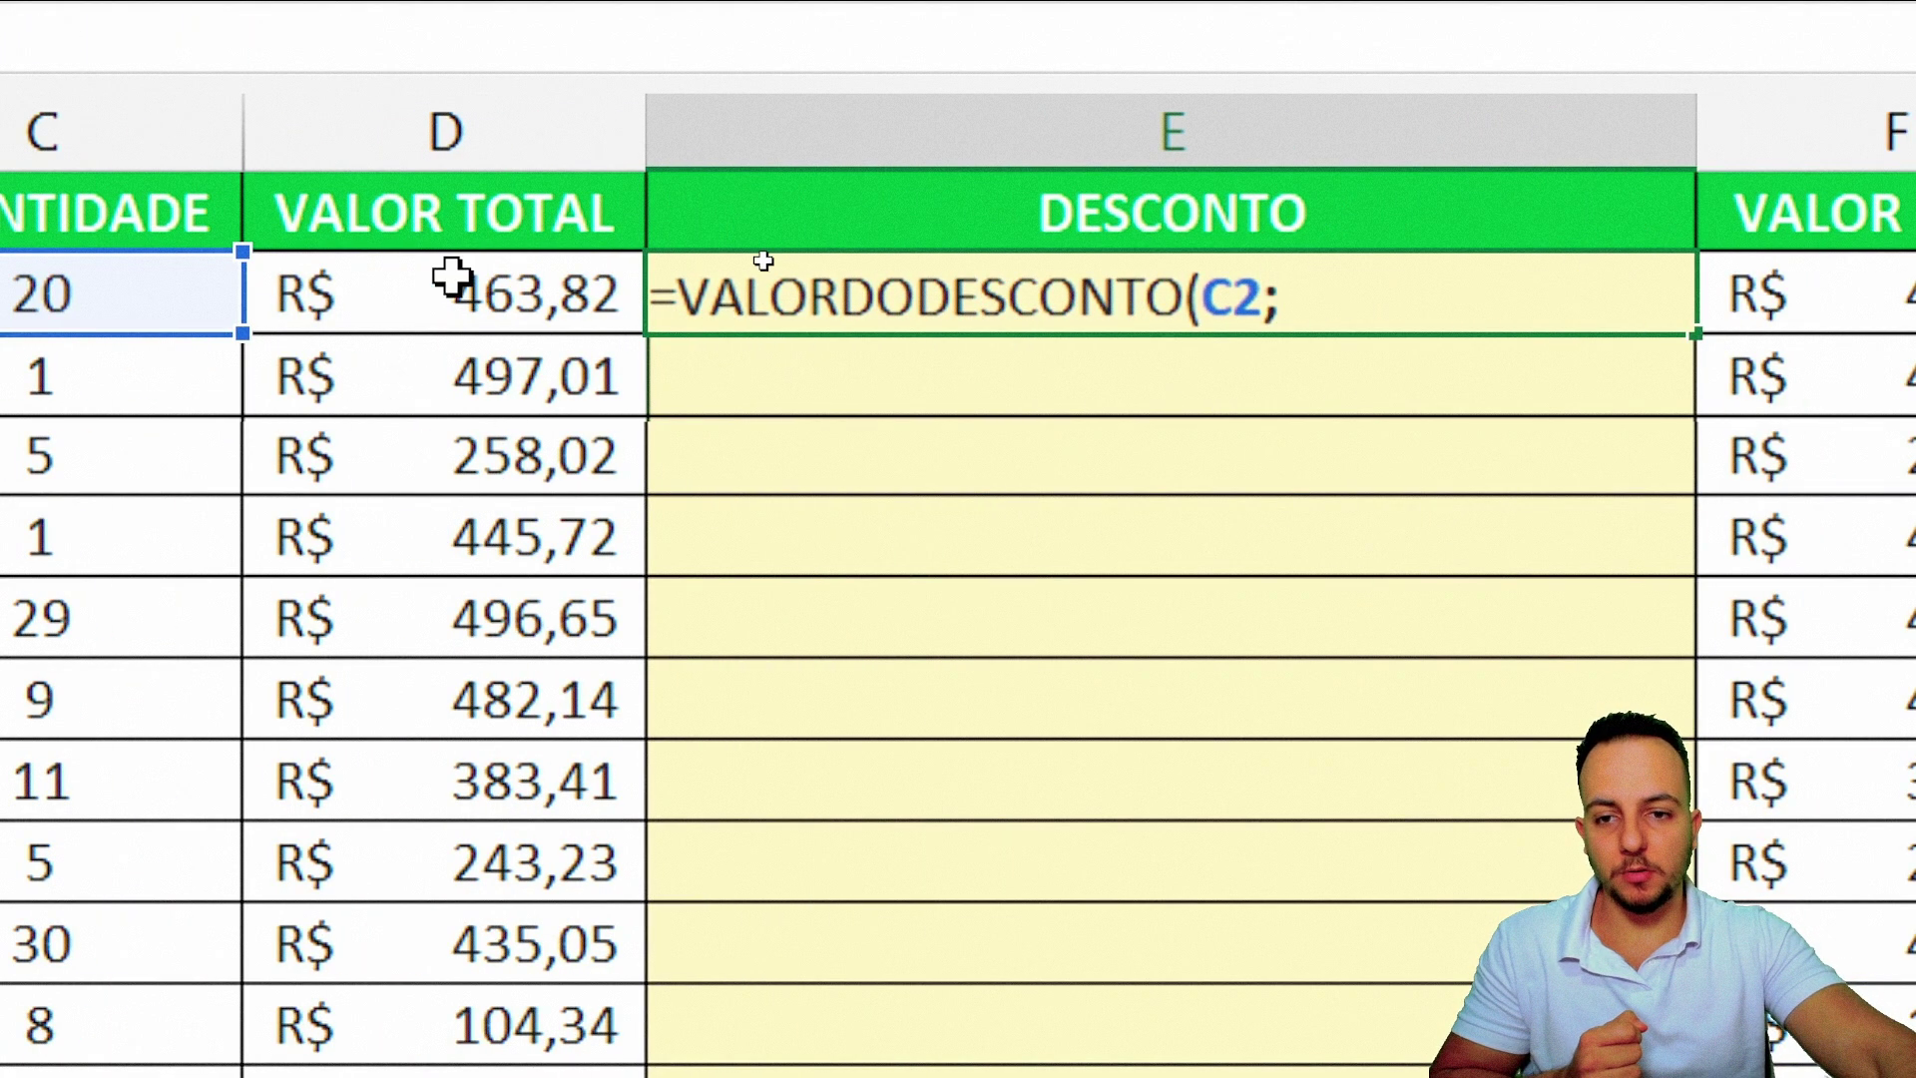
pyautogui.click(452, 279)
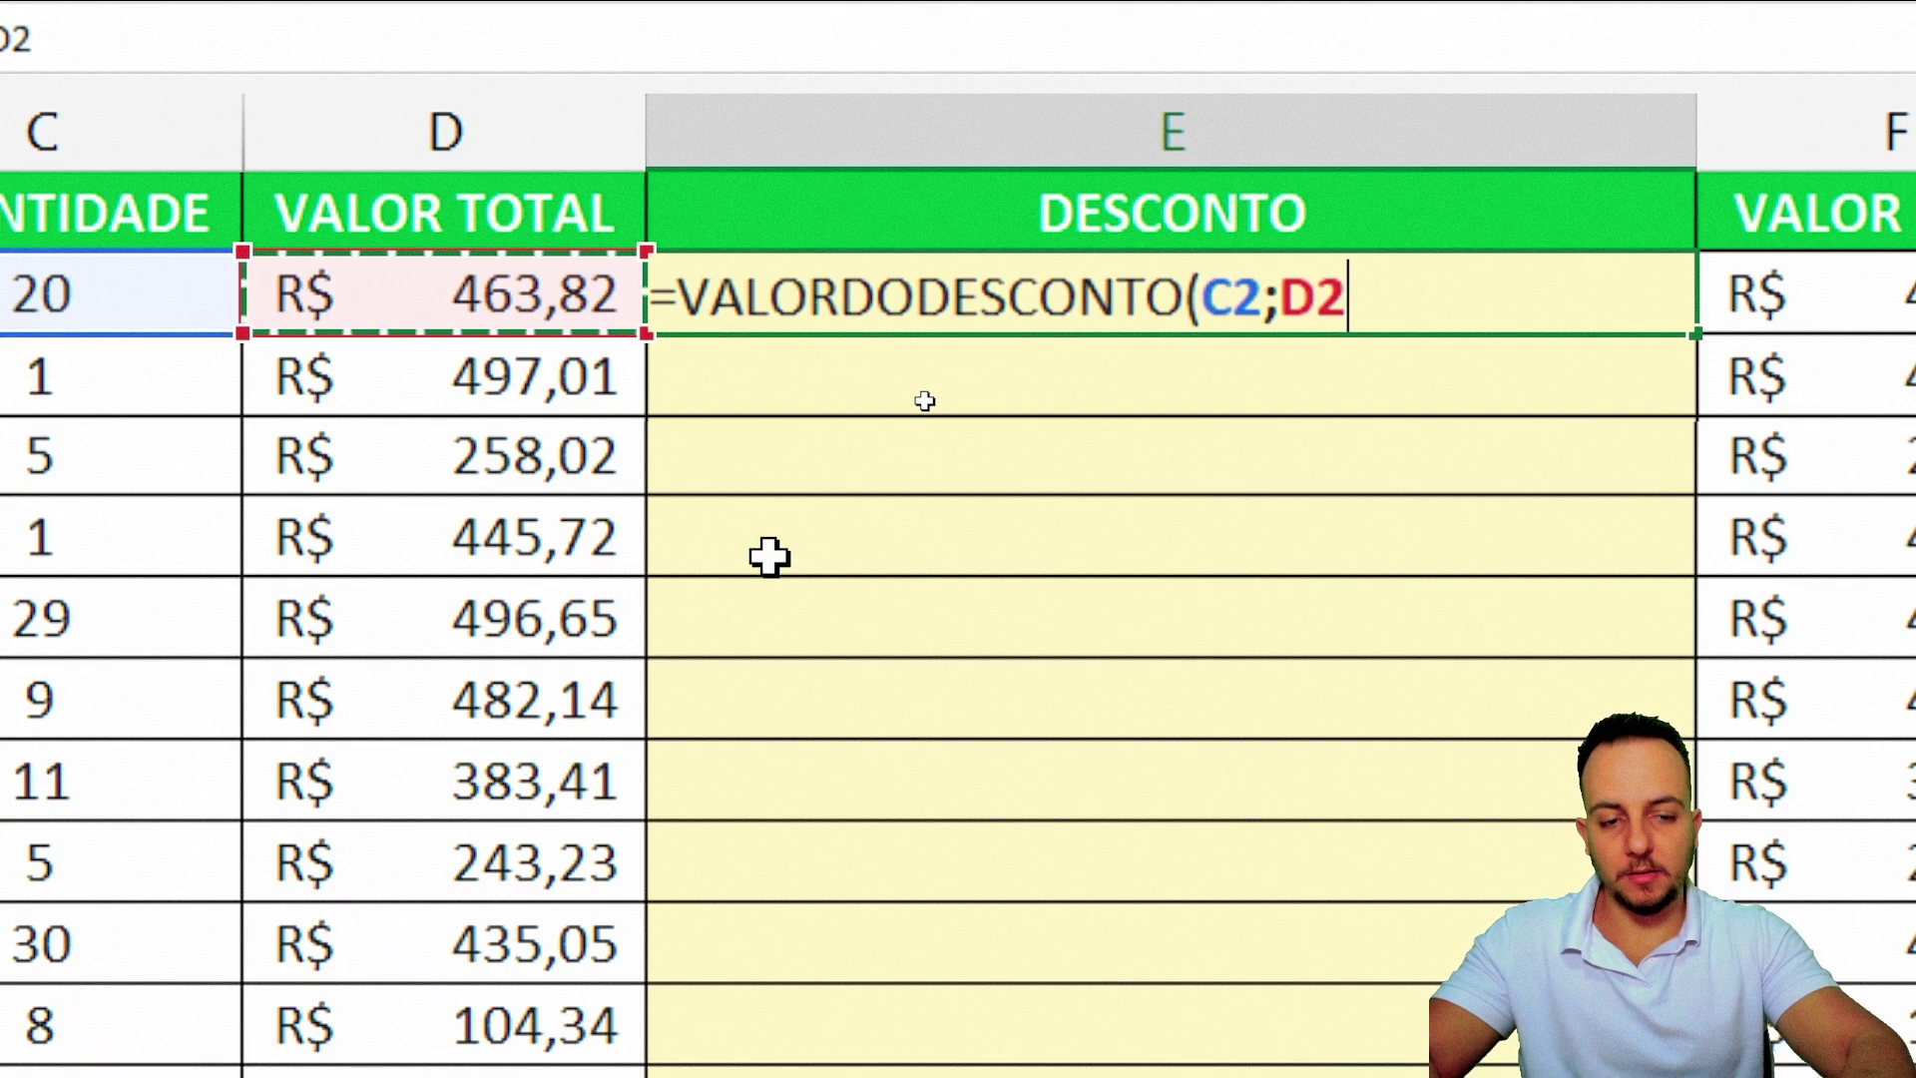
pyautogui.write(')')
pyautogui.press('Return')
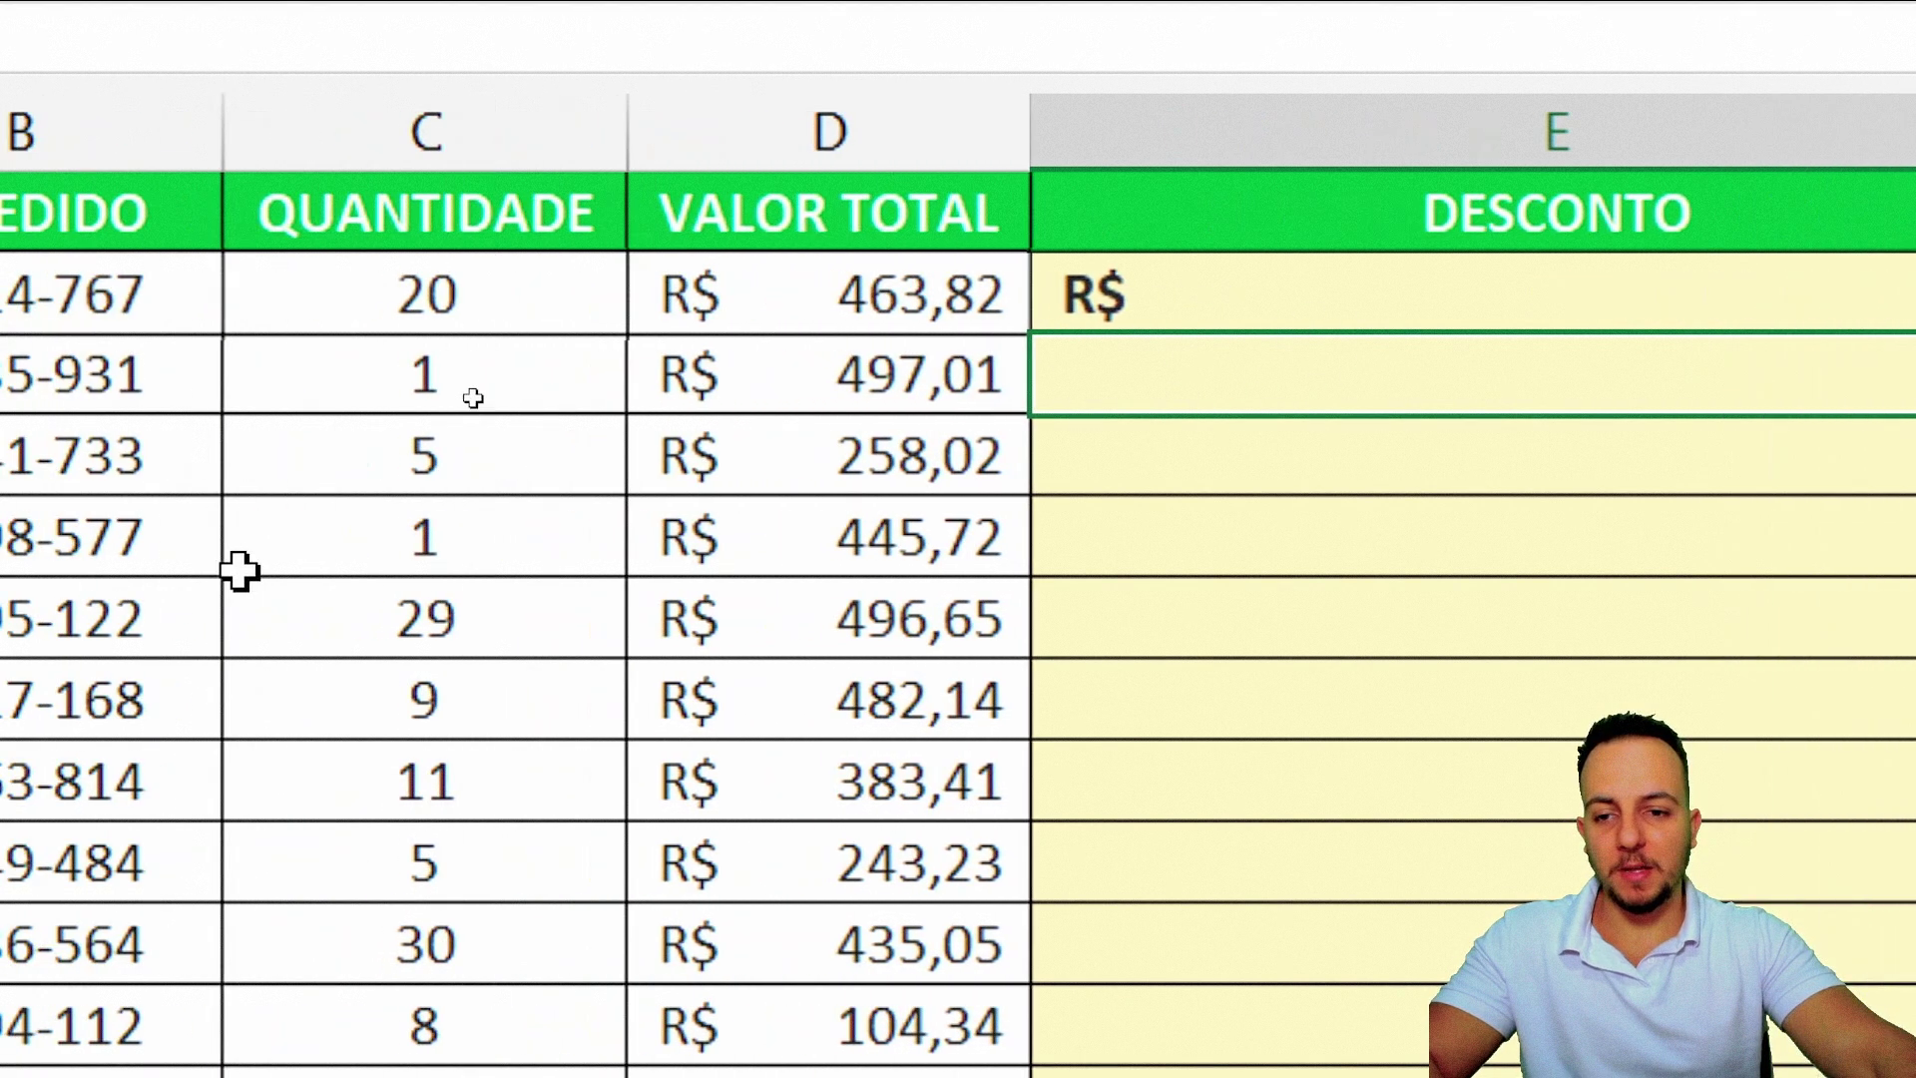
# - Copy the E2 discount formula down through row 7
pyautogui.moveTo(514, 386)
pyautogui.mouseDown()
pyautogui.moveTo(492, 530)
pyautogui.moveTo(543, 423)
pyautogui.moveTo(509, 545)
pyautogui.mouseUp()
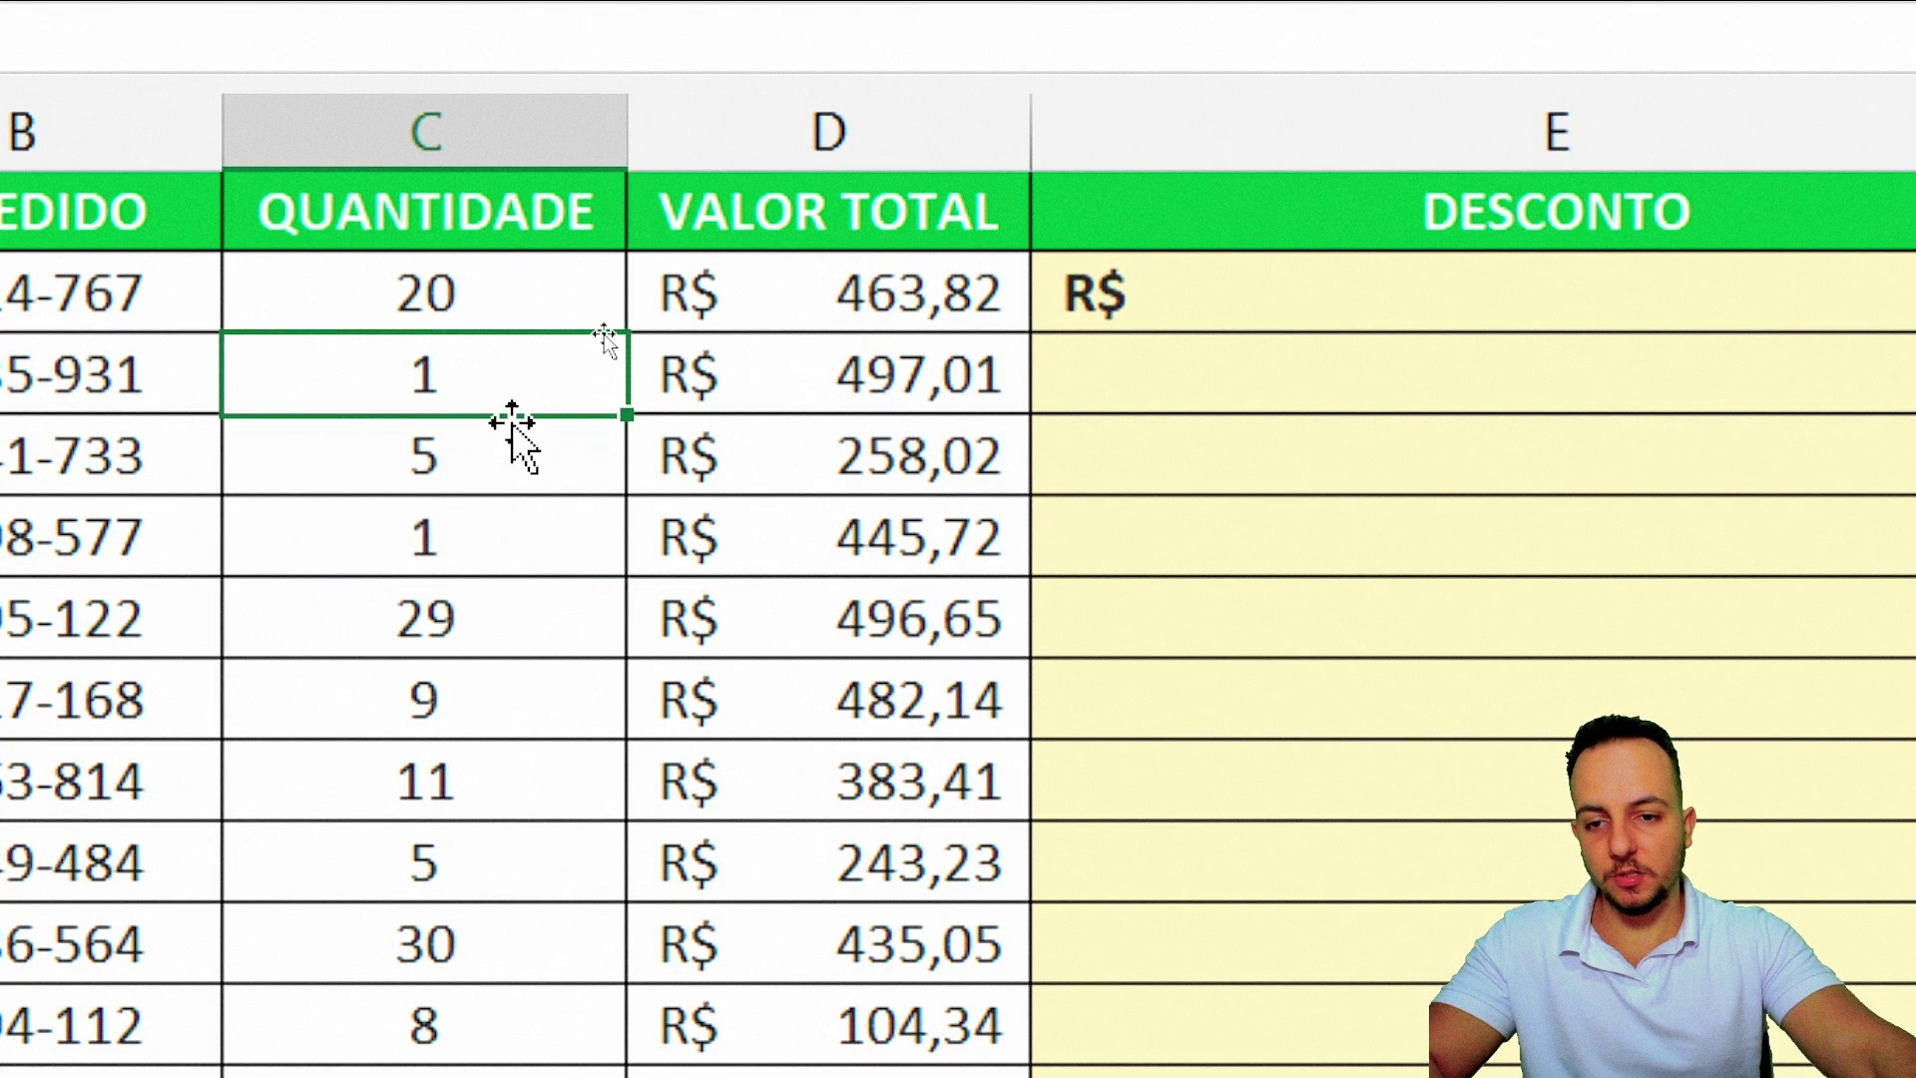
pyautogui.click(513, 439)
pyautogui.click(478, 523)
pyautogui.click(1397, 300)
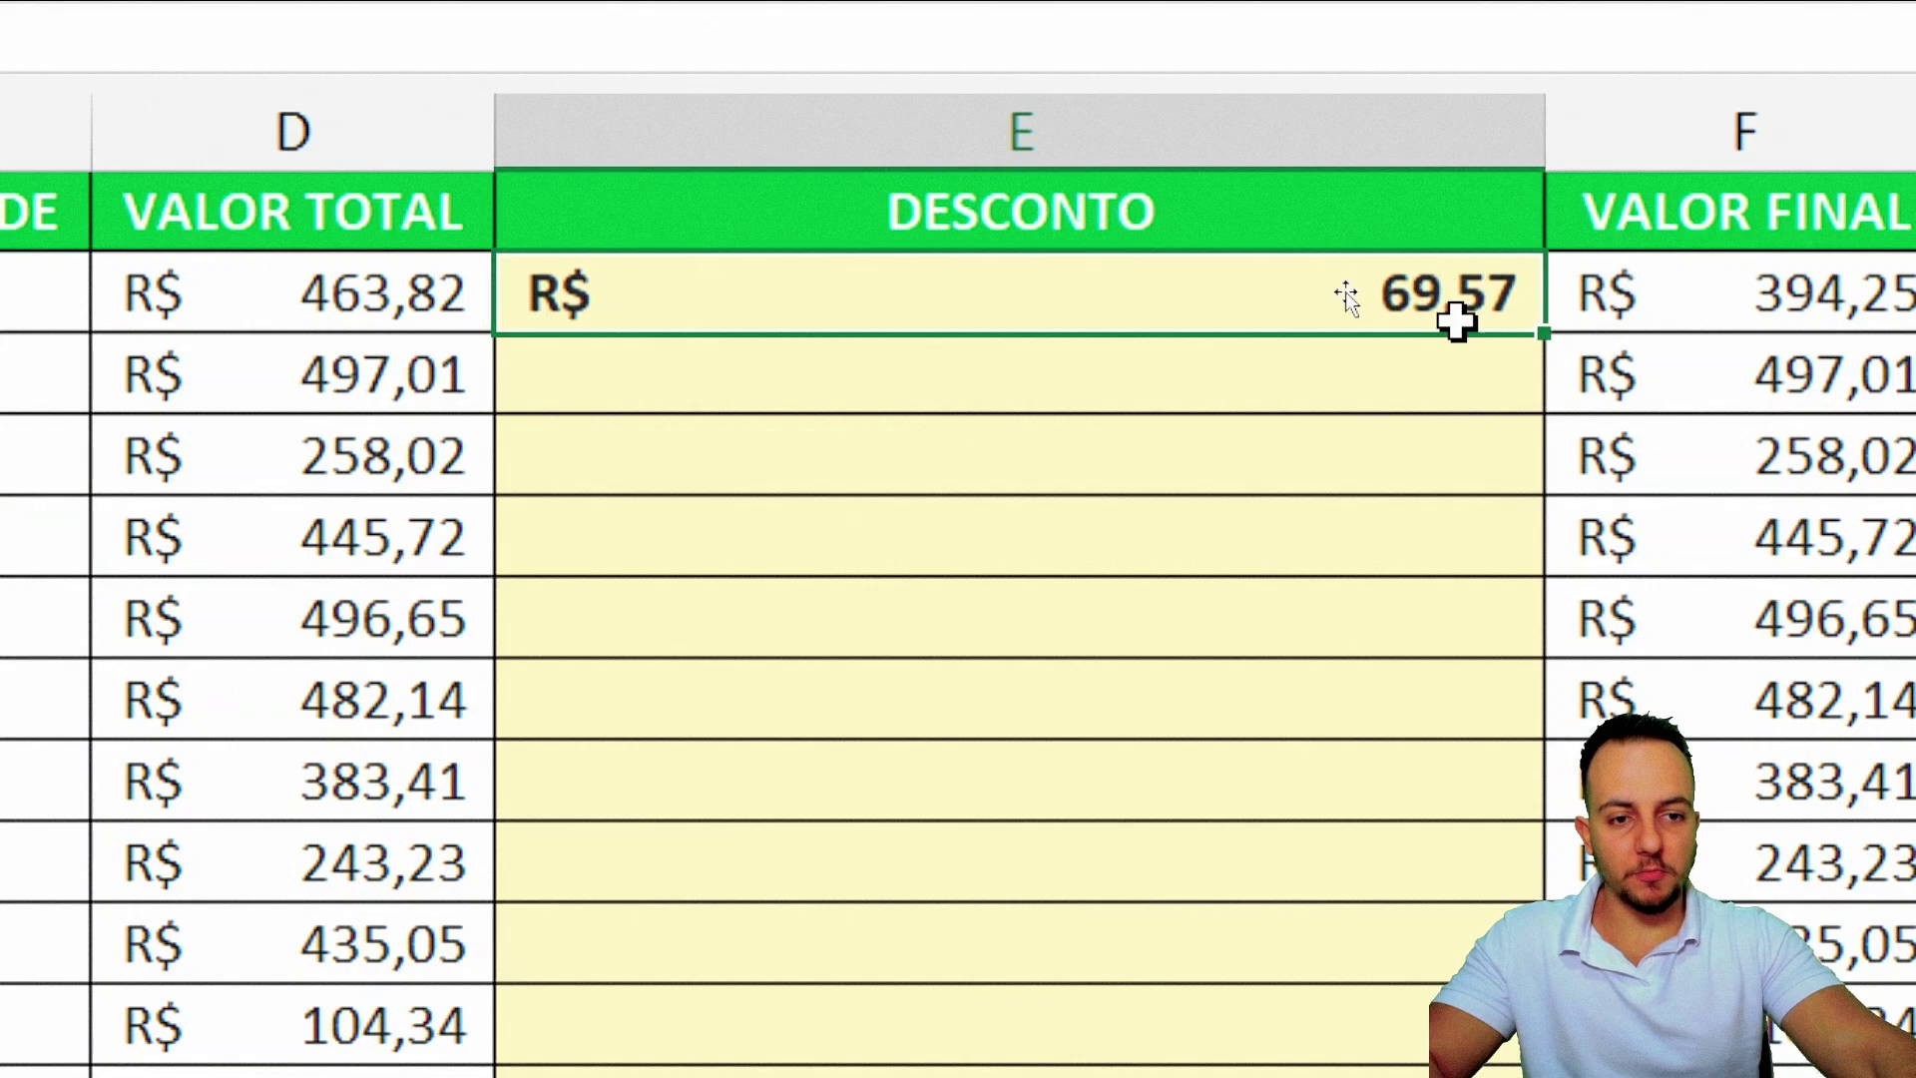
pyautogui.moveTo(1540, 340); pyautogui.dragTo(1477, 714)
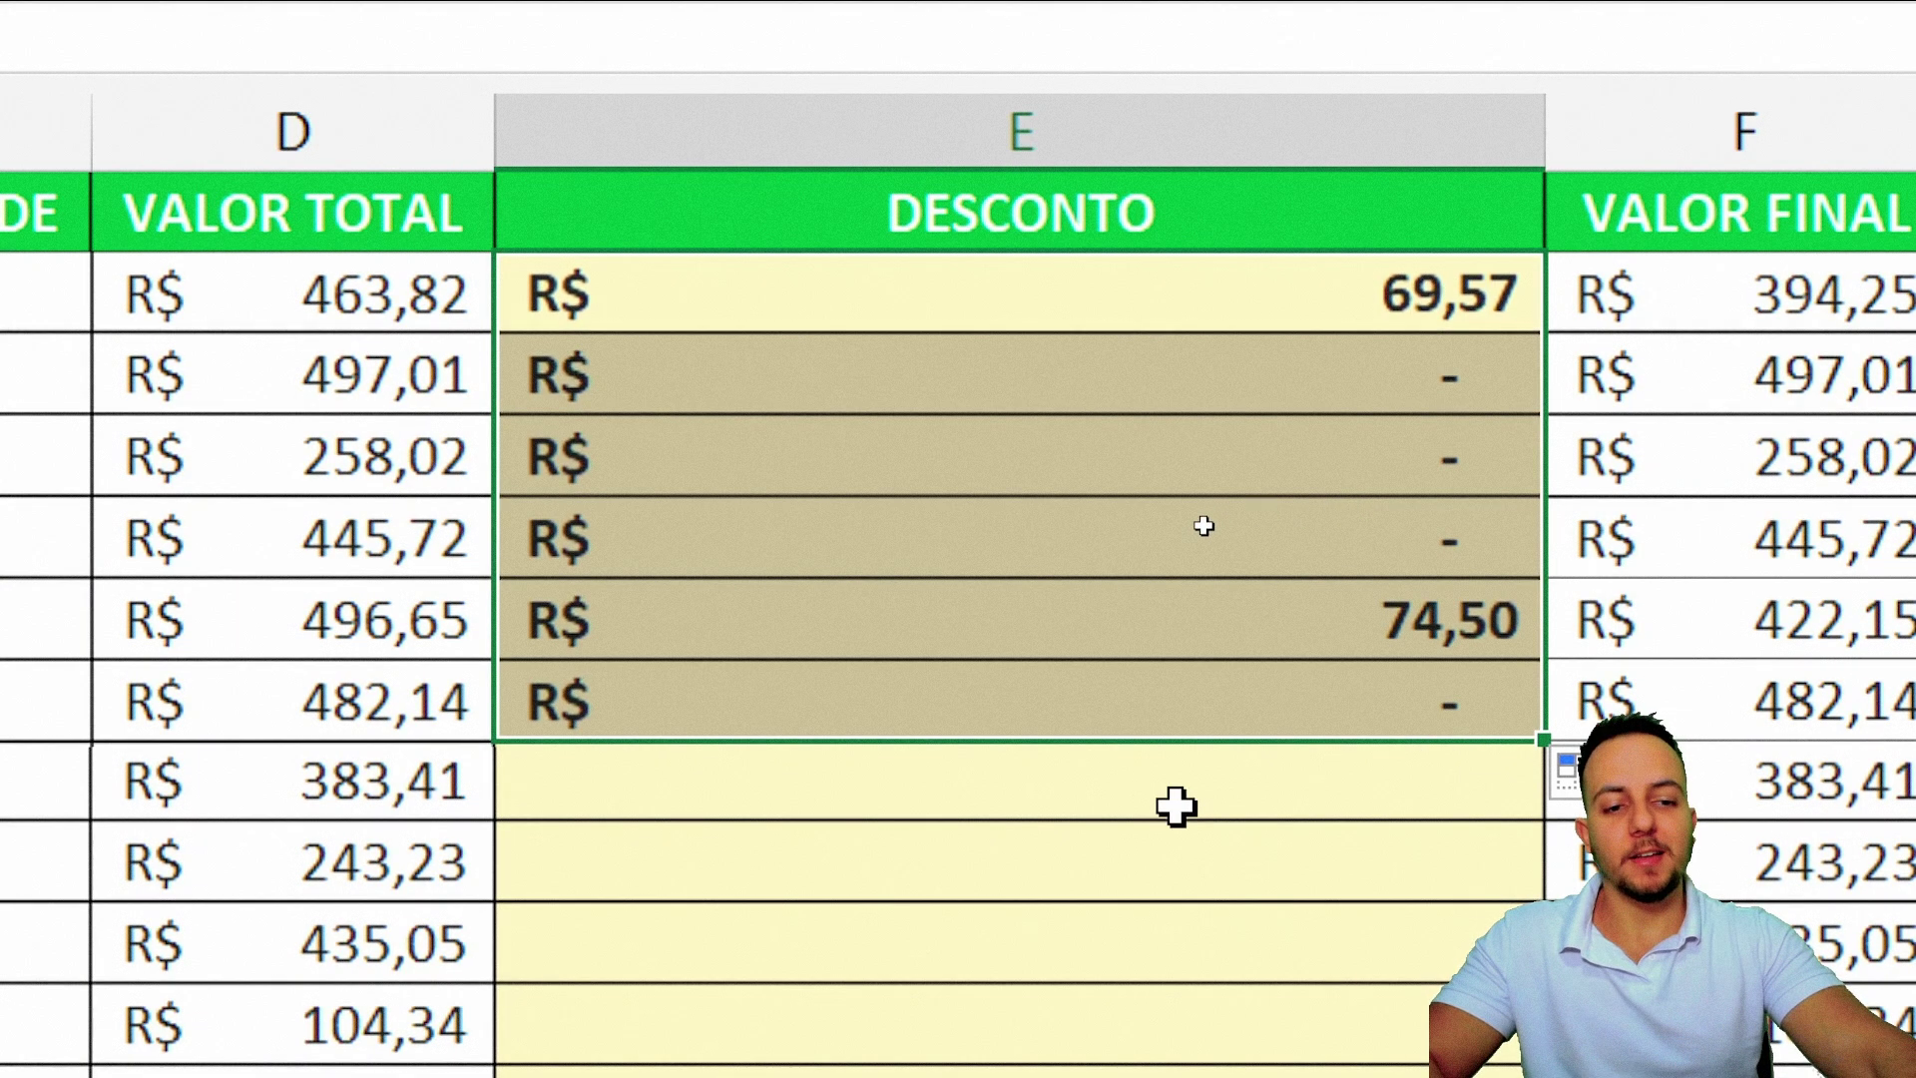
pyautogui.click(1007, 806)
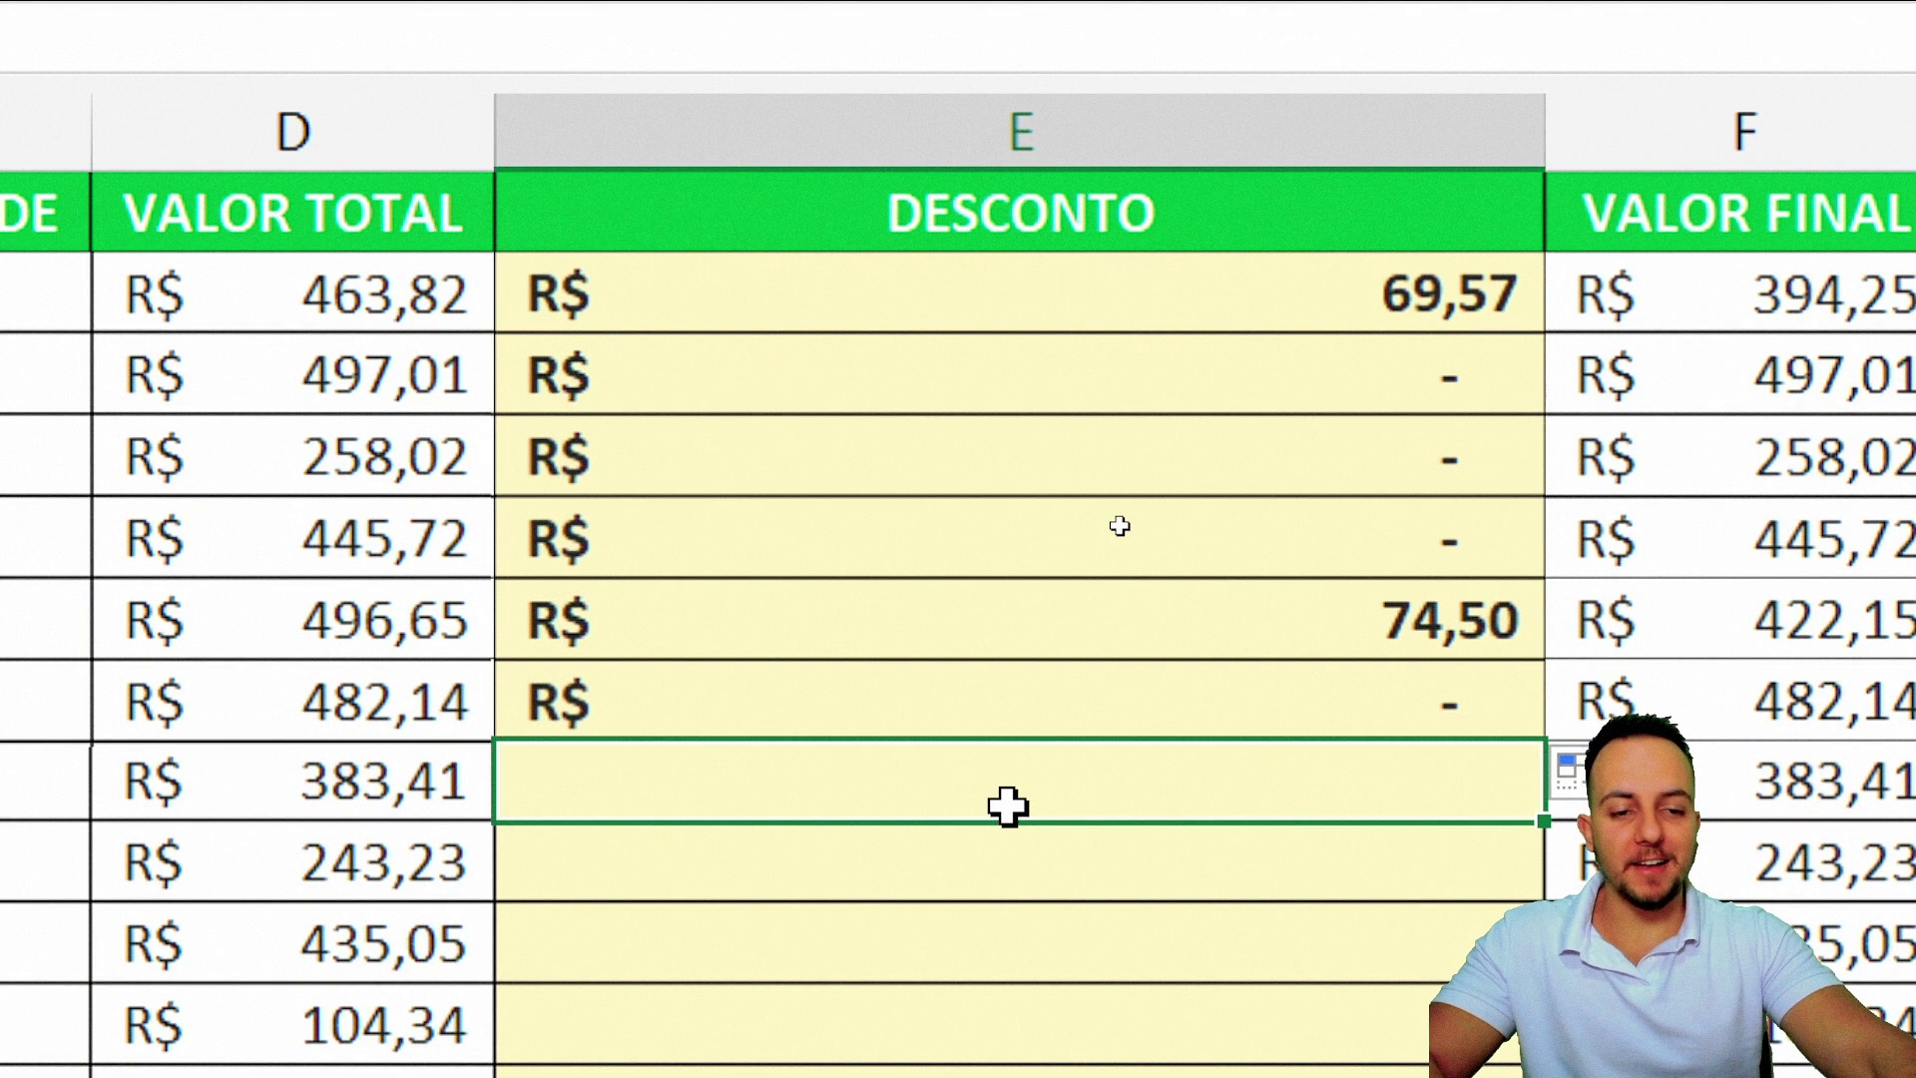
# - Extend the formula down to E16, narrow column E, and bring up the VBA code
pyautogui.click(1424, 733)
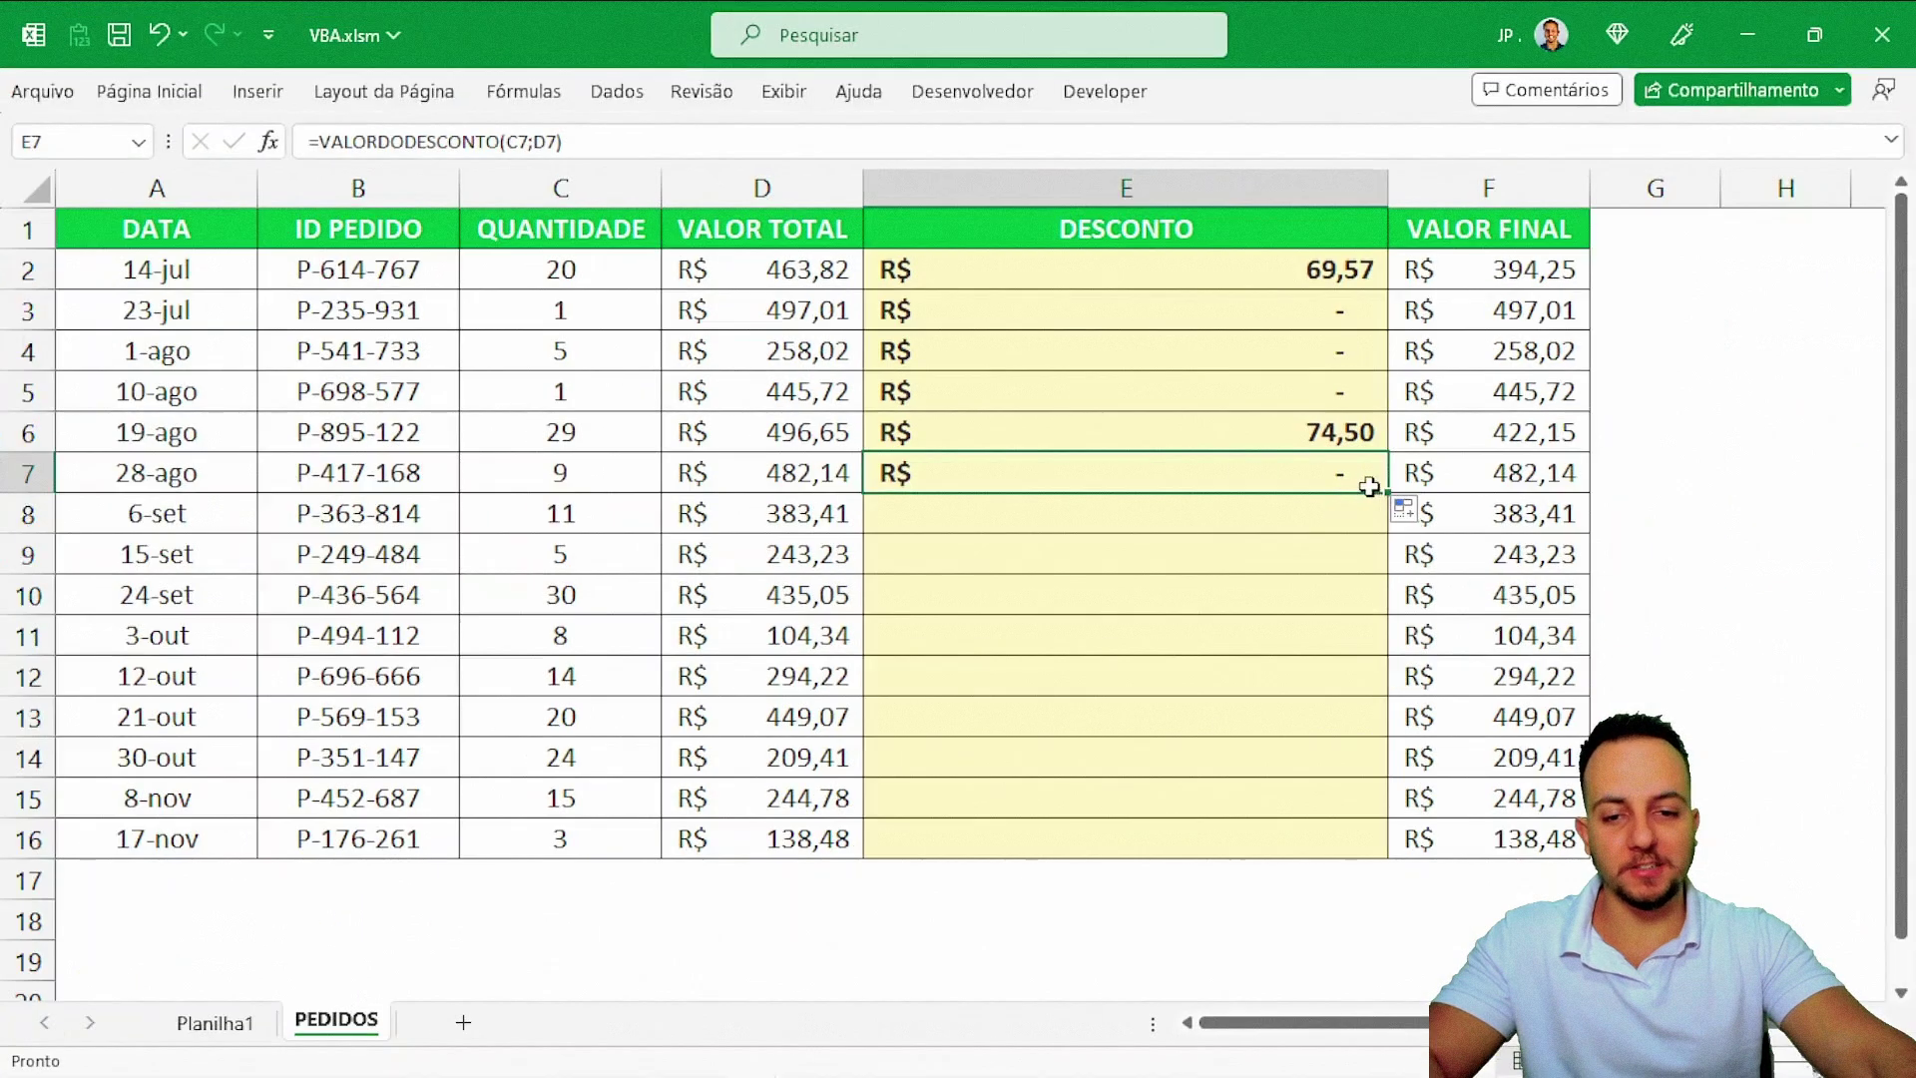
pyautogui.moveTo(1387, 486); pyautogui.dragTo(1337, 850)
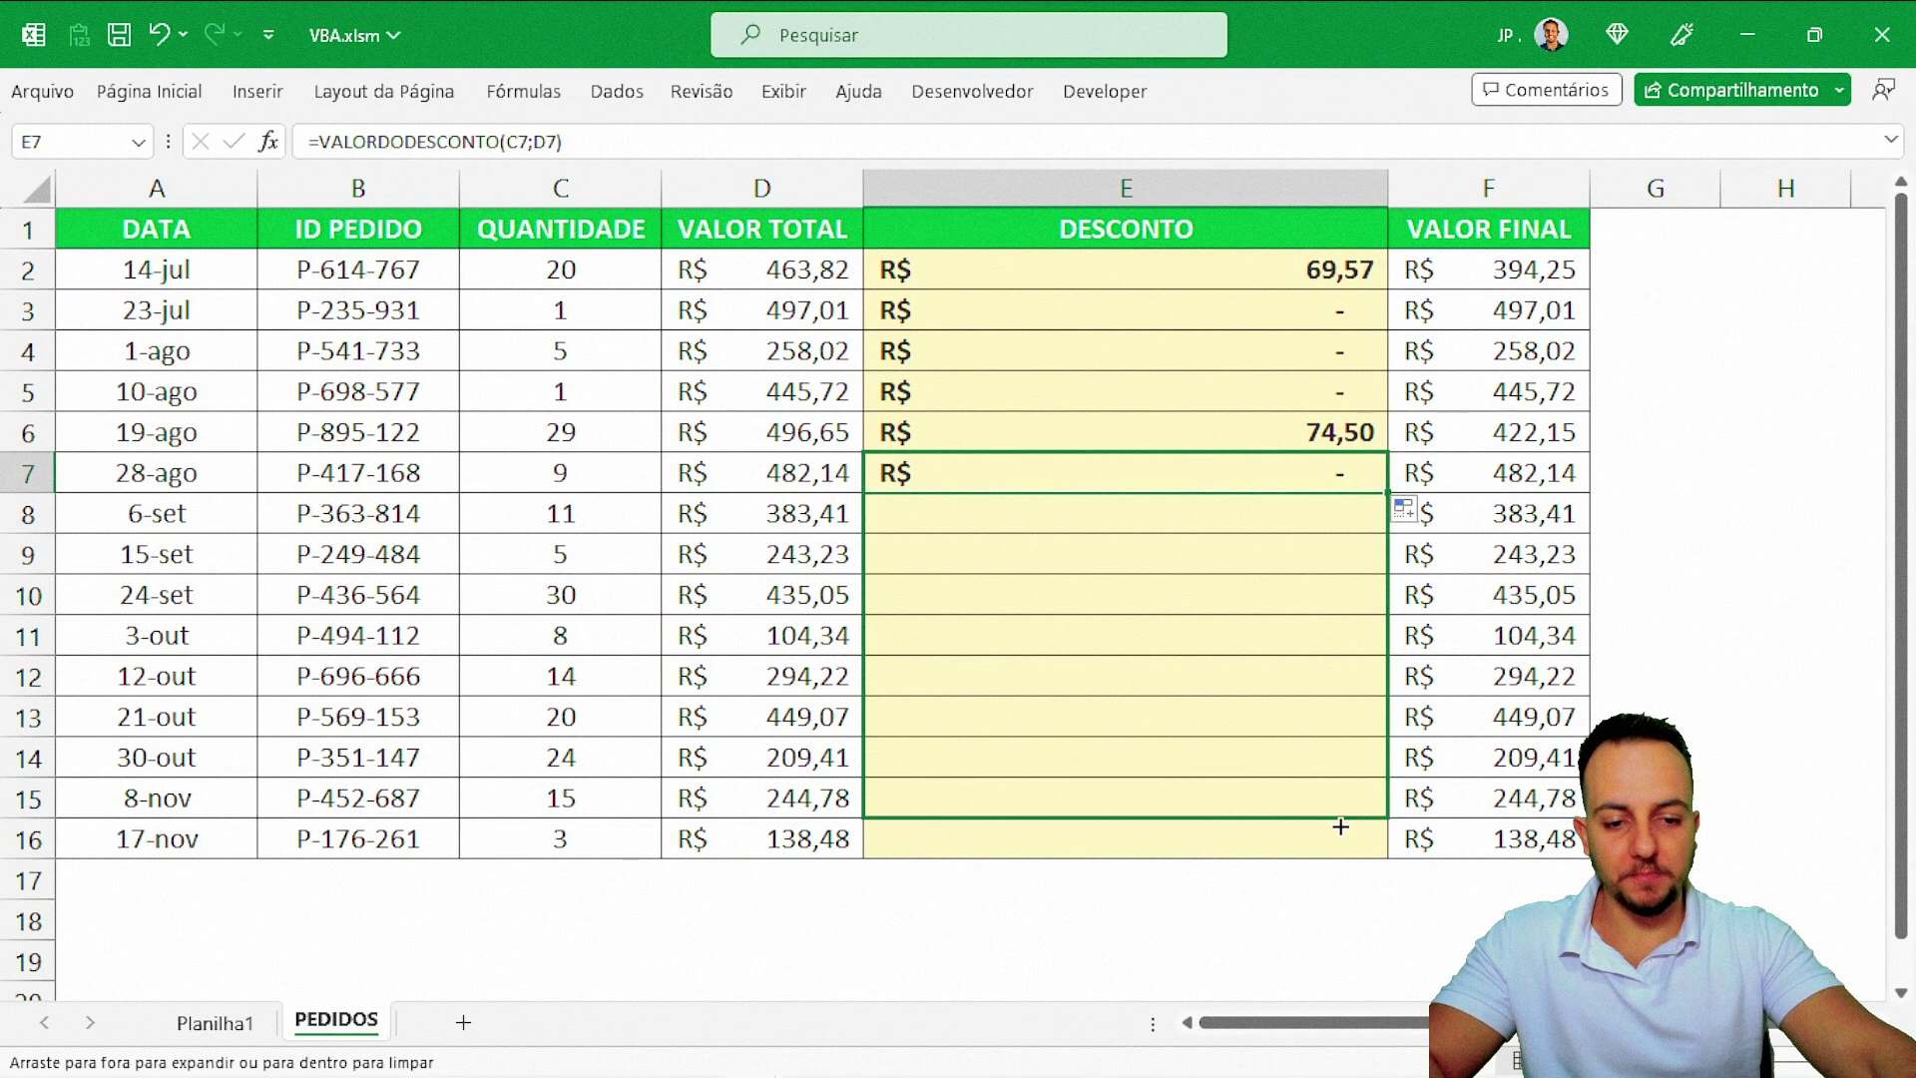
pyautogui.click(157, 242)
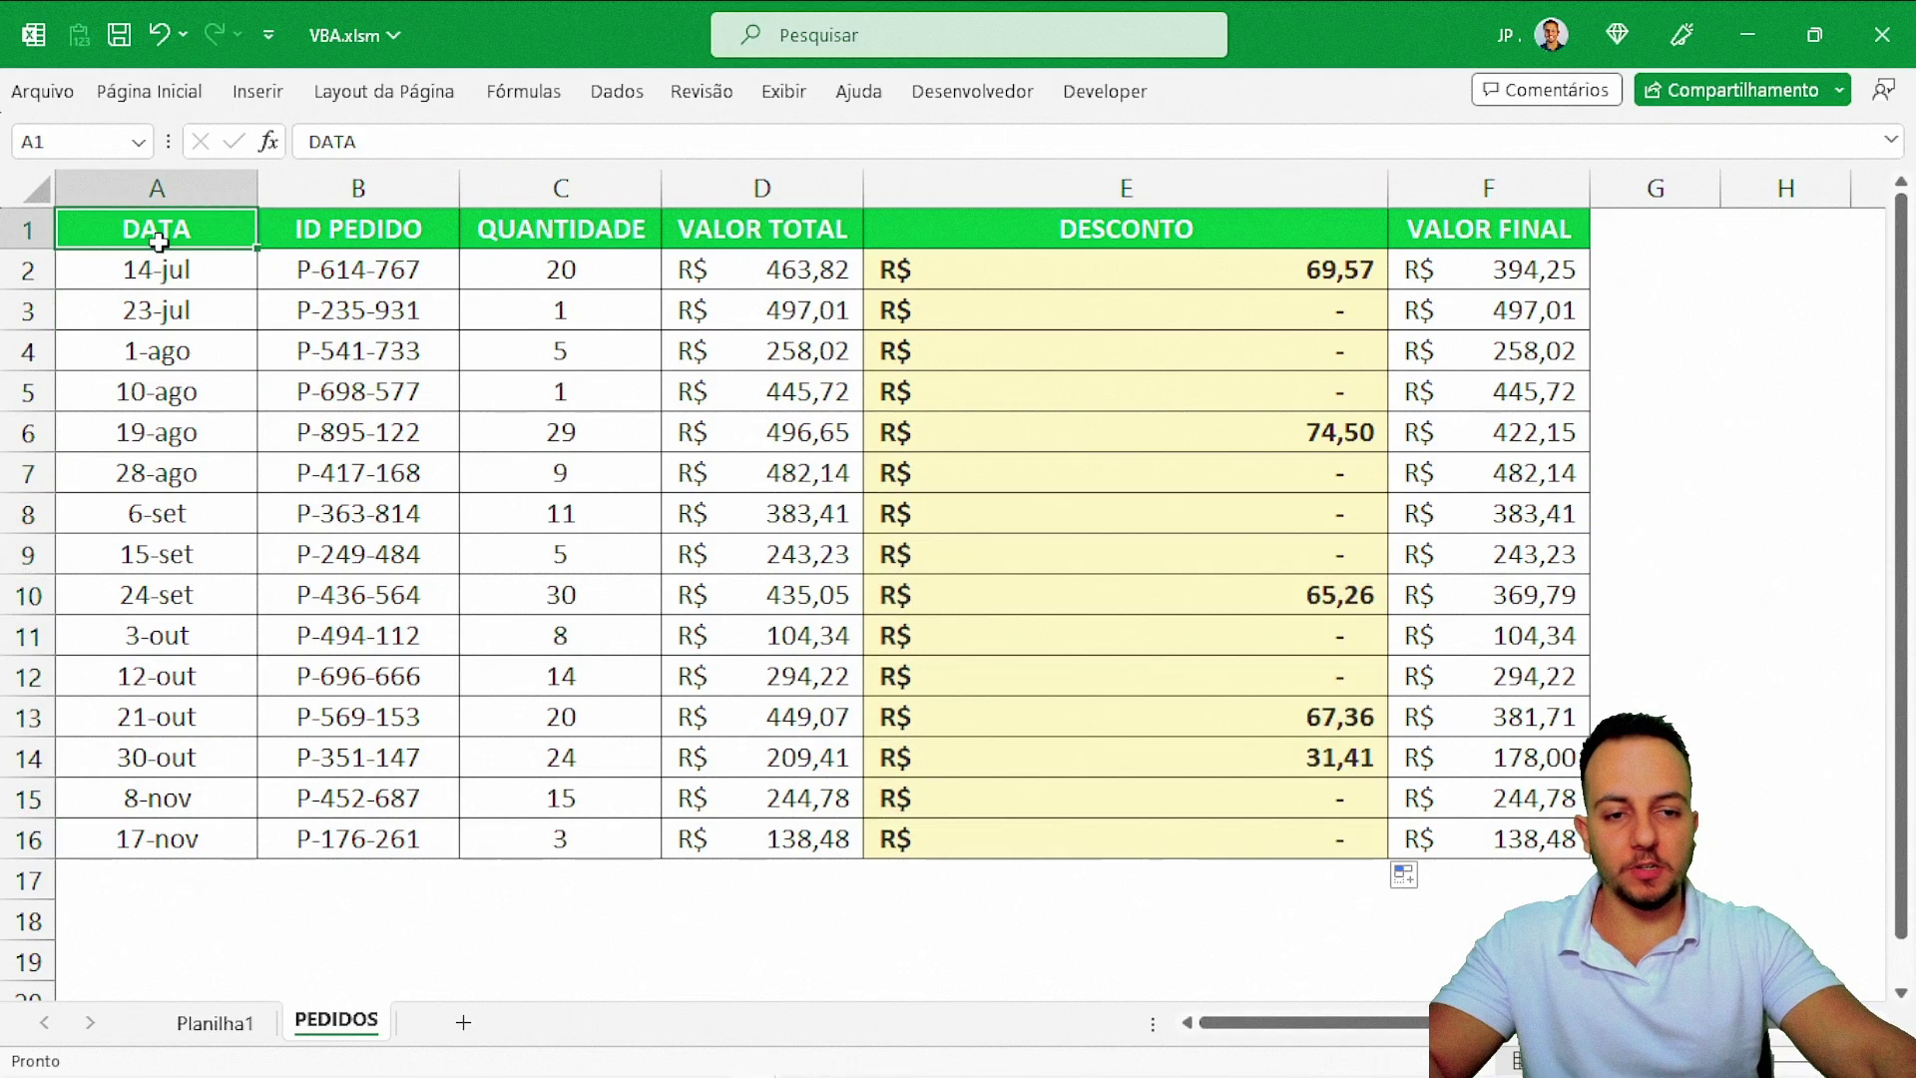
pyautogui.moveTo(1392, 196); pyautogui.dragTo(1098, 196)
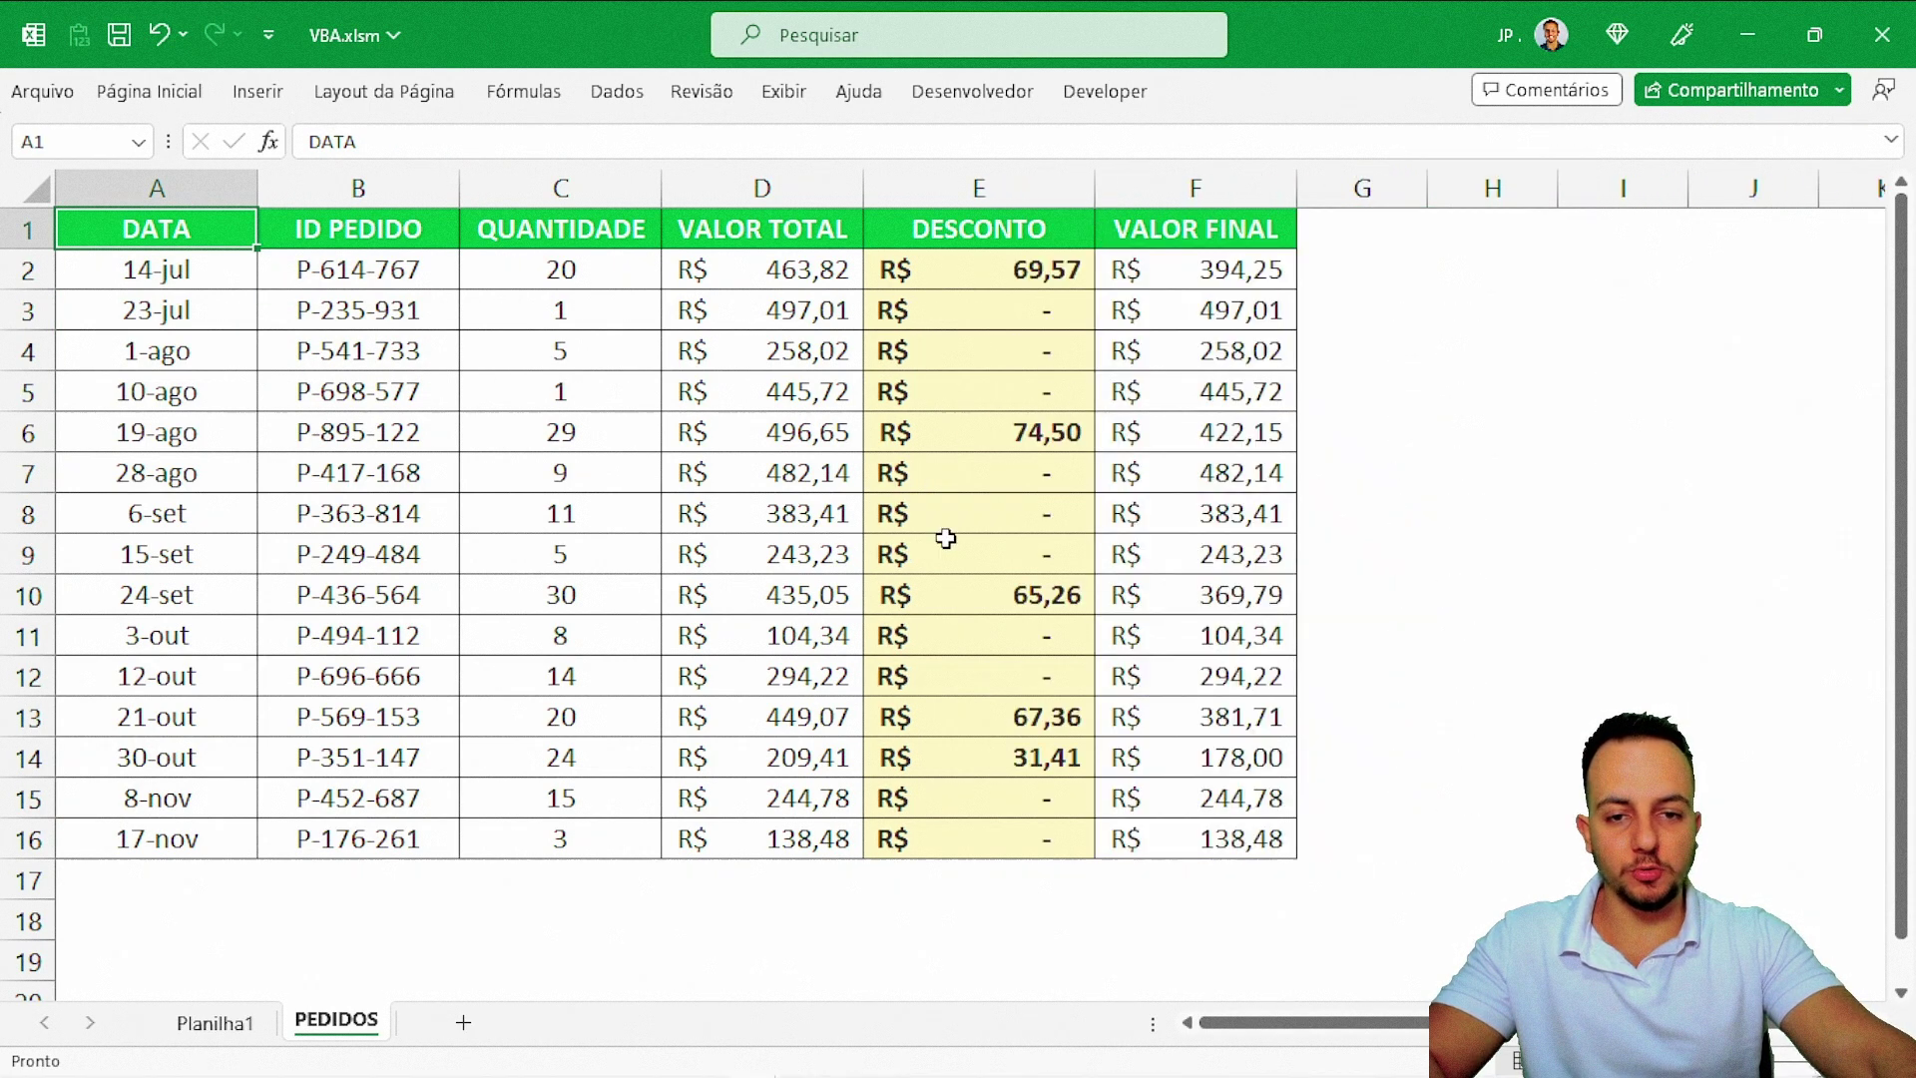
pyautogui.click(928, 1016)
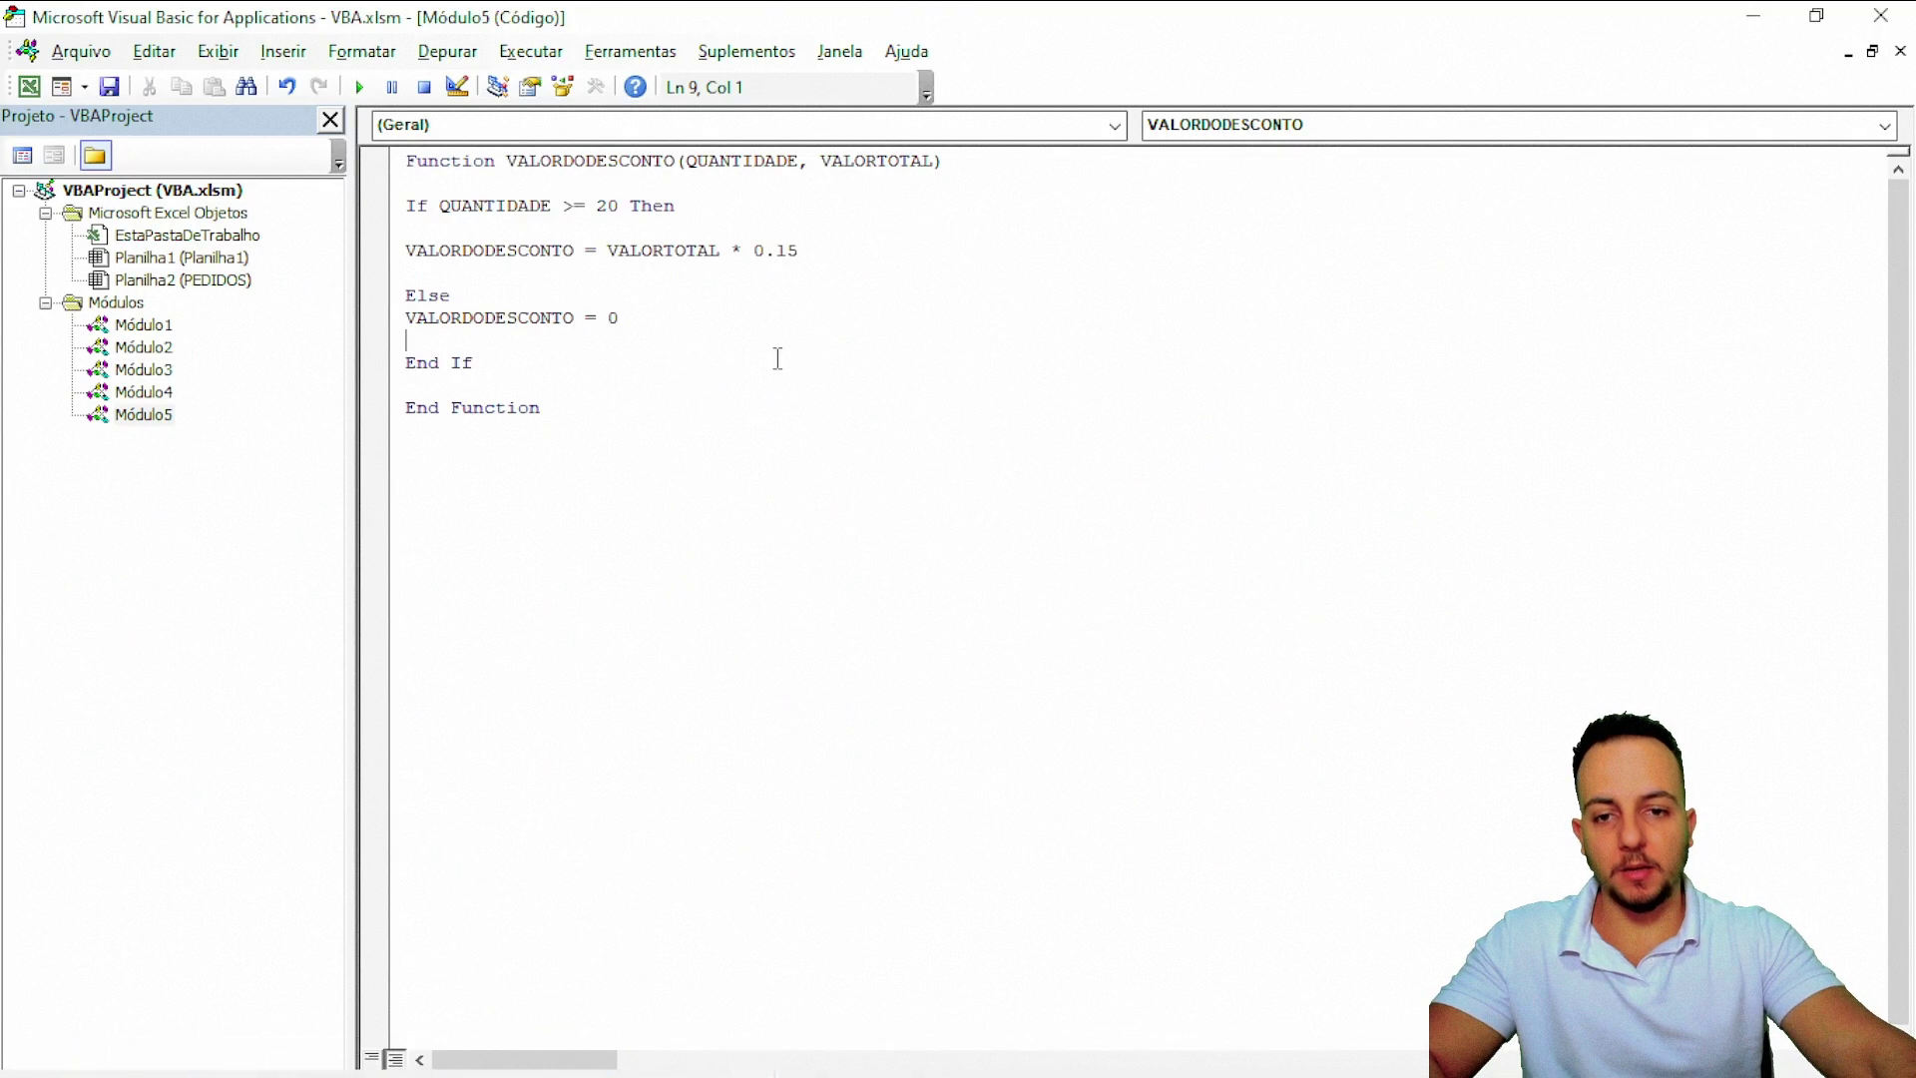